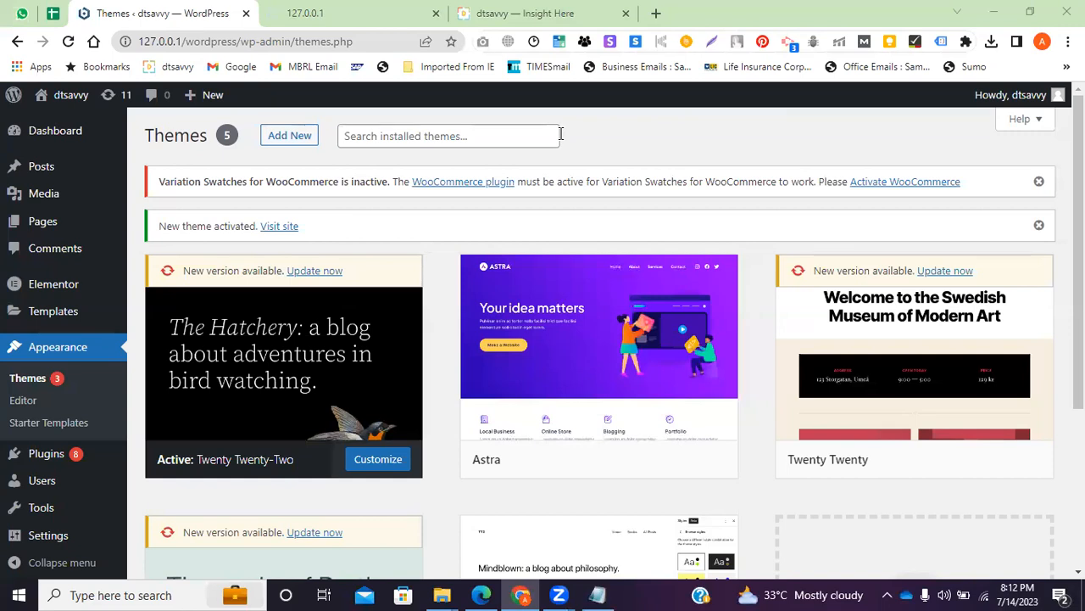
pyautogui.click(343, 6)
pyautogui.click(323, 41)
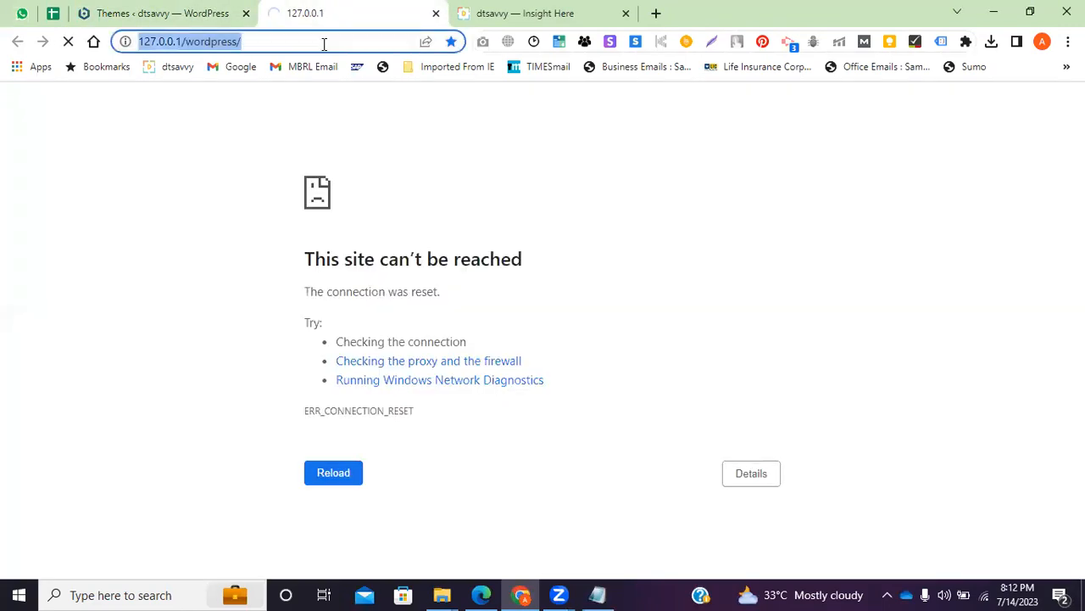
pyautogui.click(133, 8)
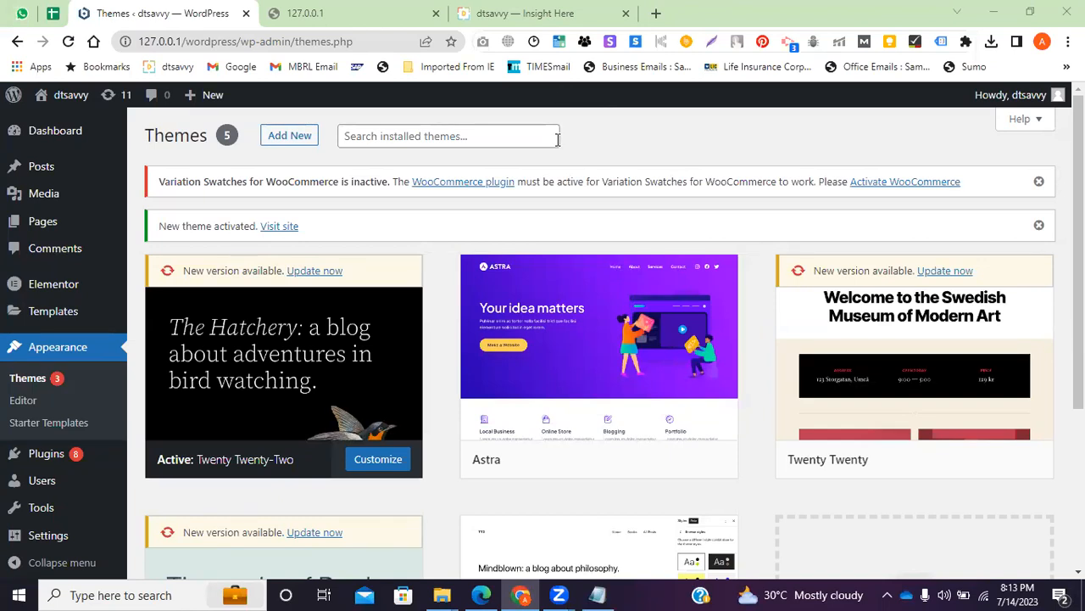
pyautogui.moveTo(467, 450)
pyautogui.scroll(-1, 466, 450)
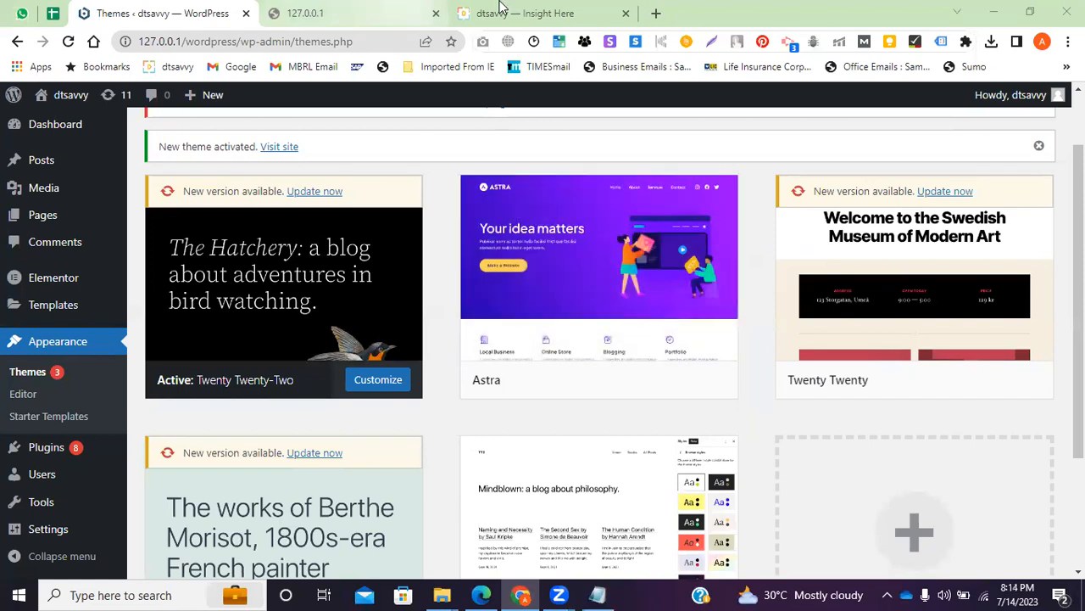
# Search the web for "astra wordpress theme" in a new browser tab and open the official wpastra.com site
pyautogui.click(500, 8)
pyautogui.click(658, 13)
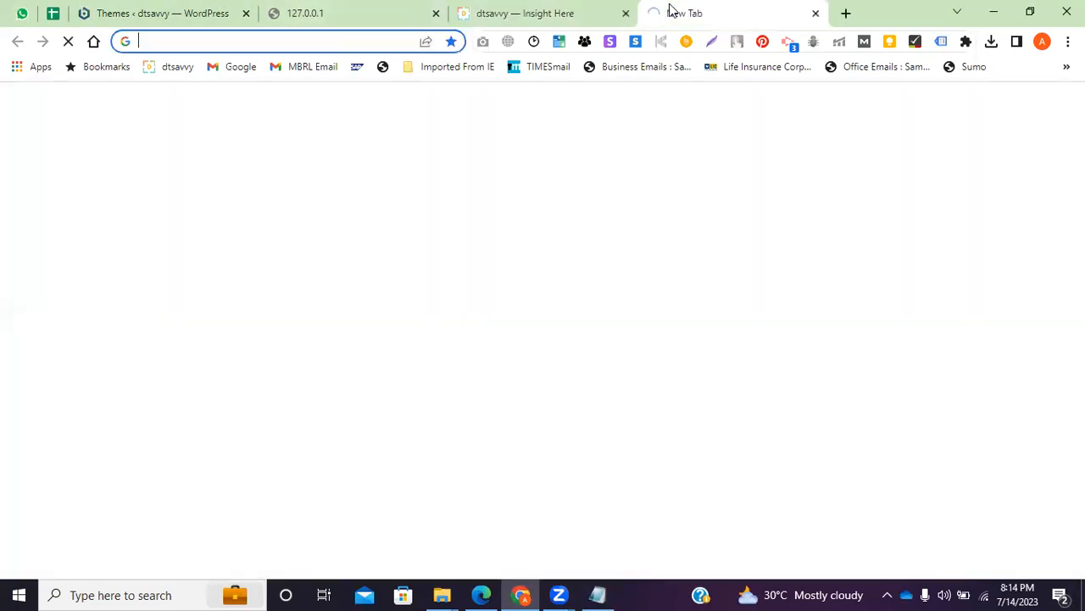
pyautogui.write('Astra')
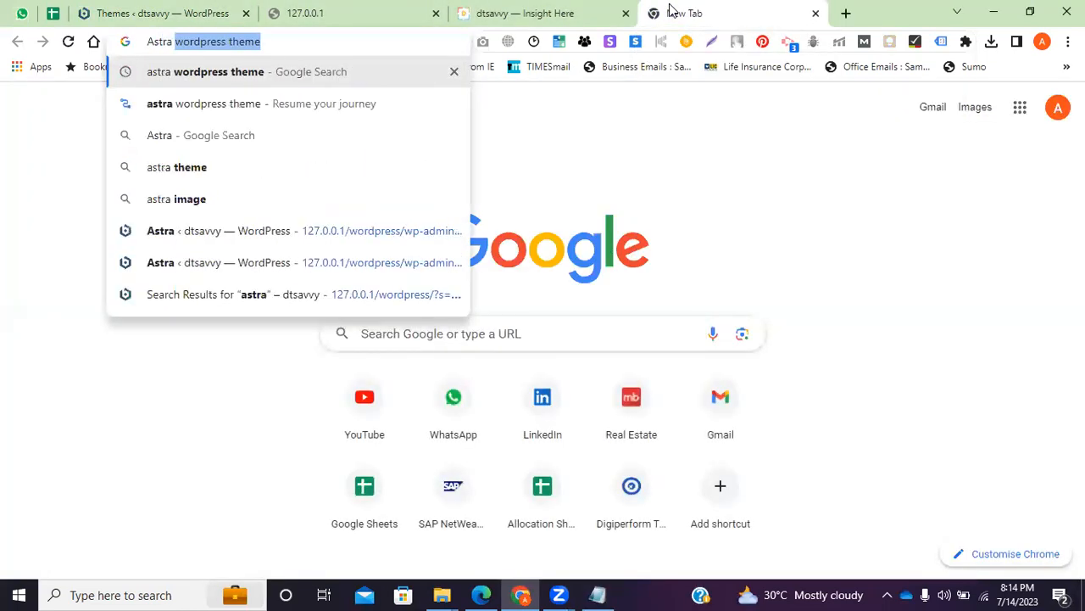
pyautogui.press('Return')
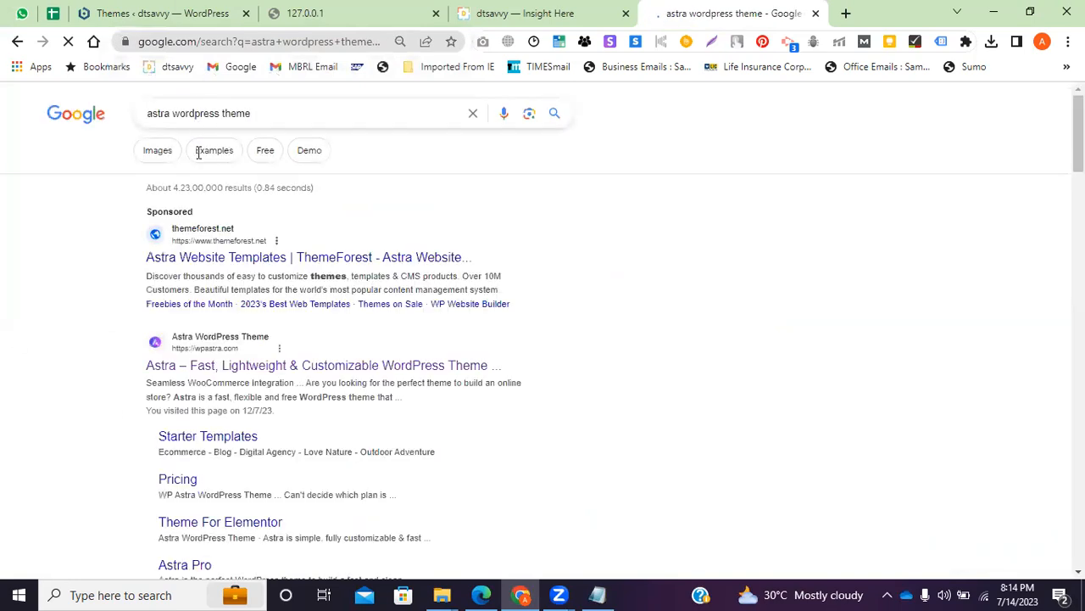
pyautogui.middleClick(241, 373)
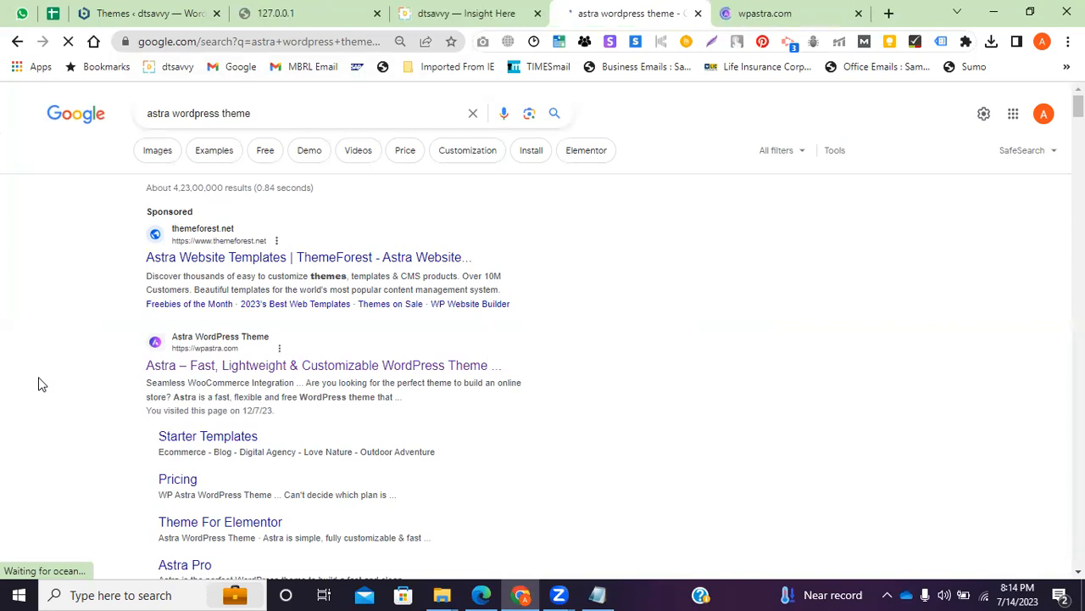
pyautogui.click(738, 11)
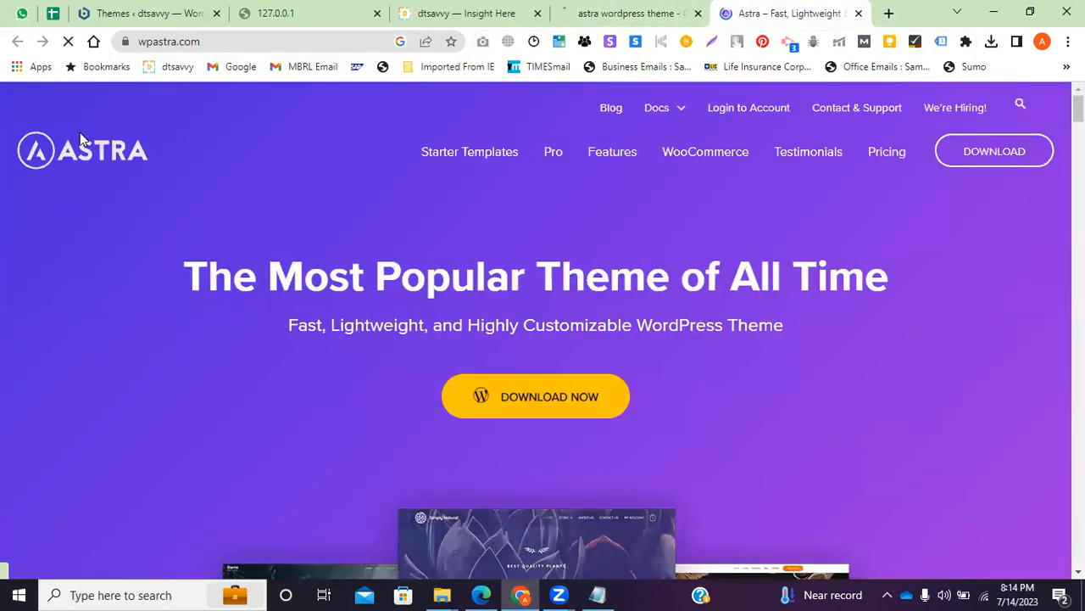
# Look over the Astra home page and open its Starter Templates library
pyautogui.scroll(-2, 398, 355)
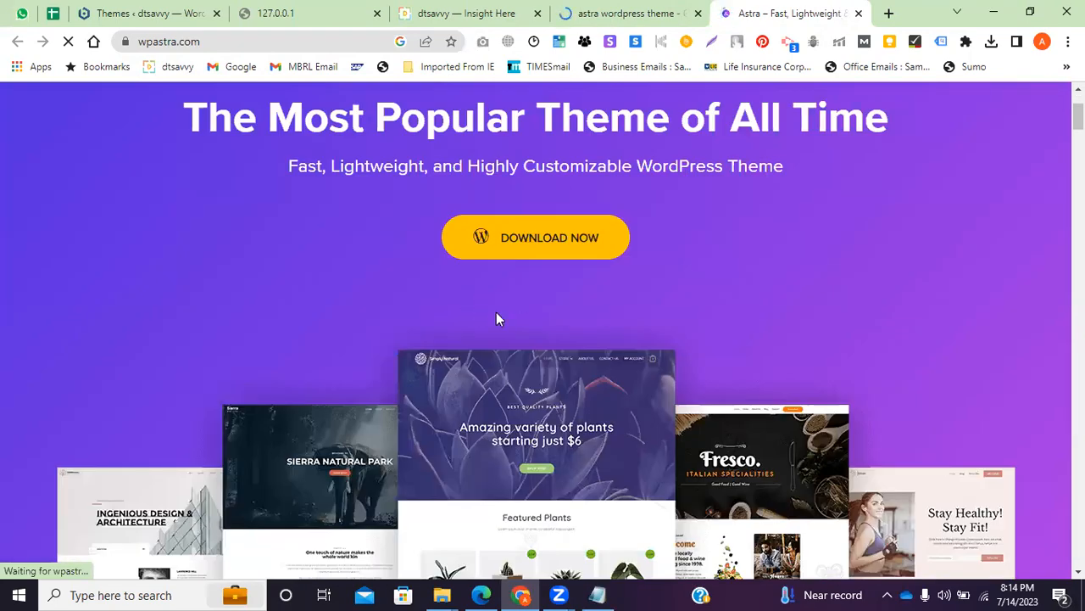
pyautogui.scroll(-3, 497, 313)
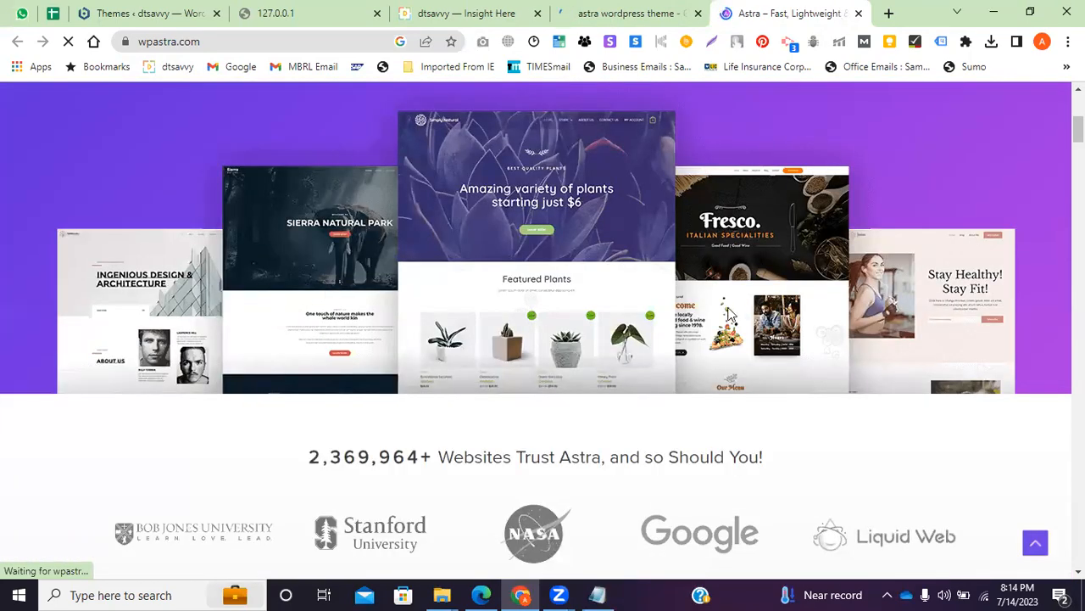
pyautogui.scroll(-2, 453, 376)
pyautogui.scroll(3, 300, 243)
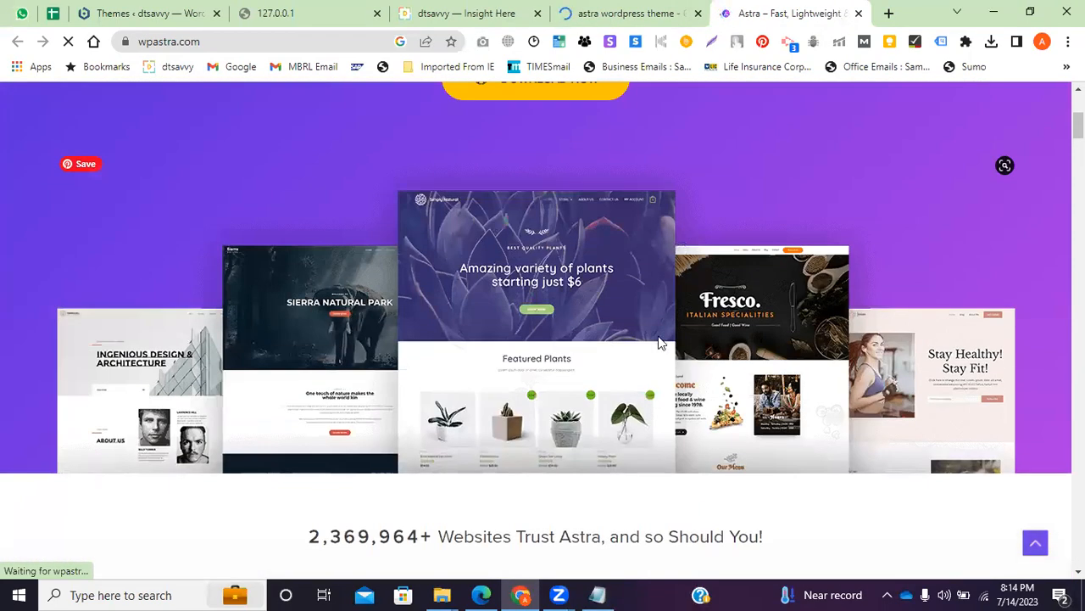
pyautogui.scroll(4, 497, 297)
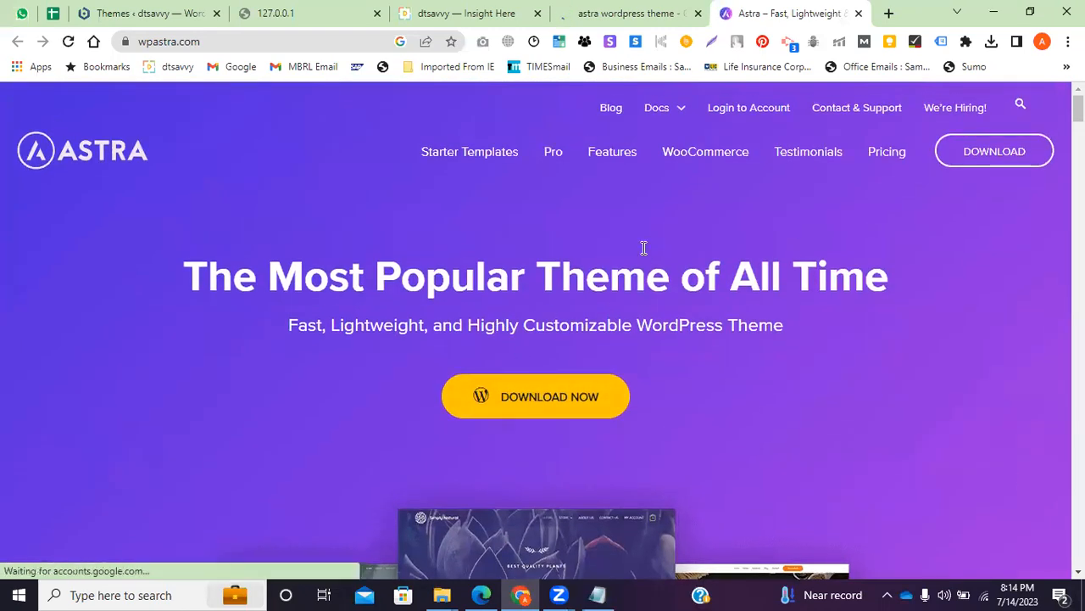
pyautogui.click(426, 184)
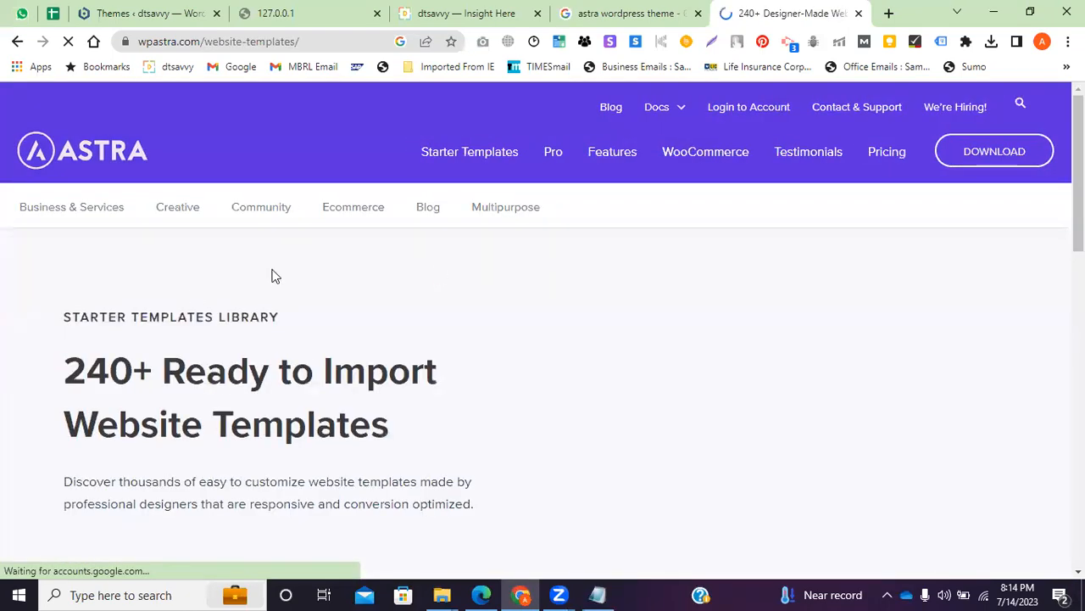
# Examine the free and premium designs in the starter templates library, dismissing the Google sign-in prompt
pyautogui.scroll(-10, 155, 279)
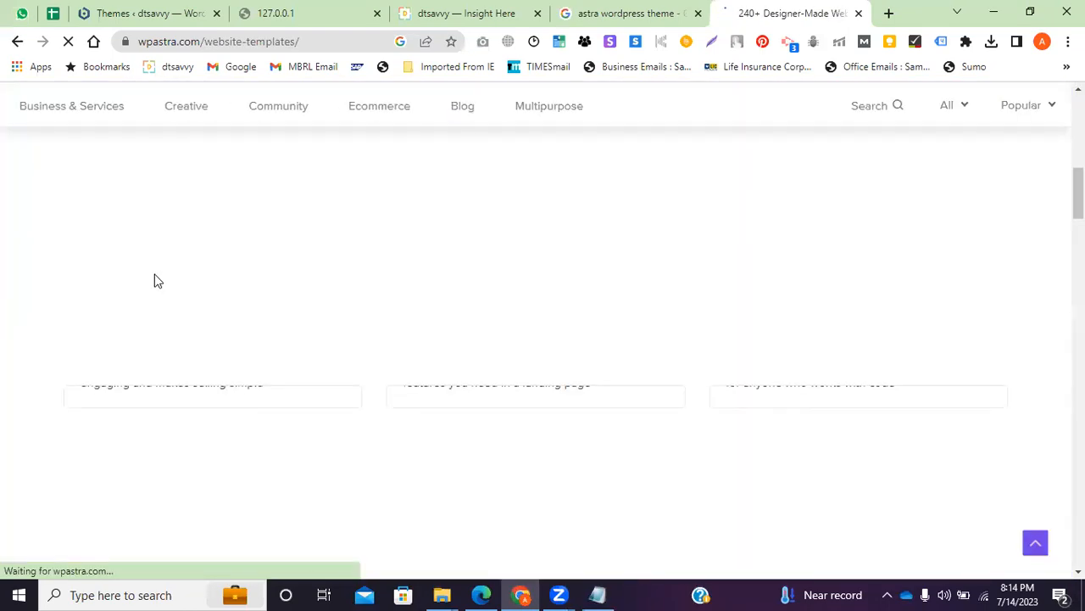
pyautogui.scroll(3, 378, 365)
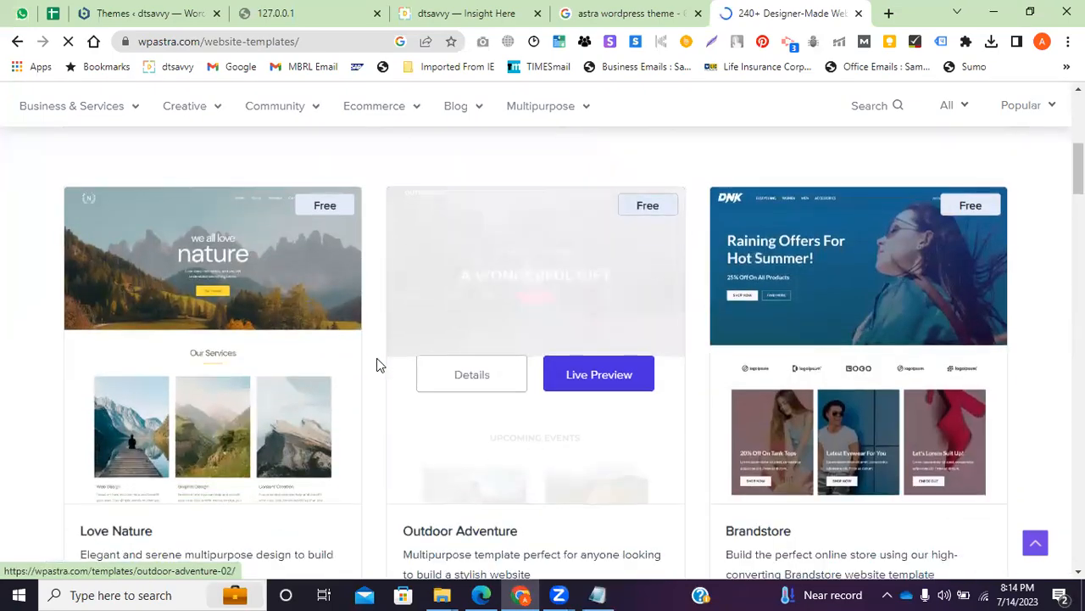
pyautogui.scroll(-6, 377, 364)
pyautogui.scroll(-3, 447, 381)
pyautogui.scroll(-2, 448, 383)
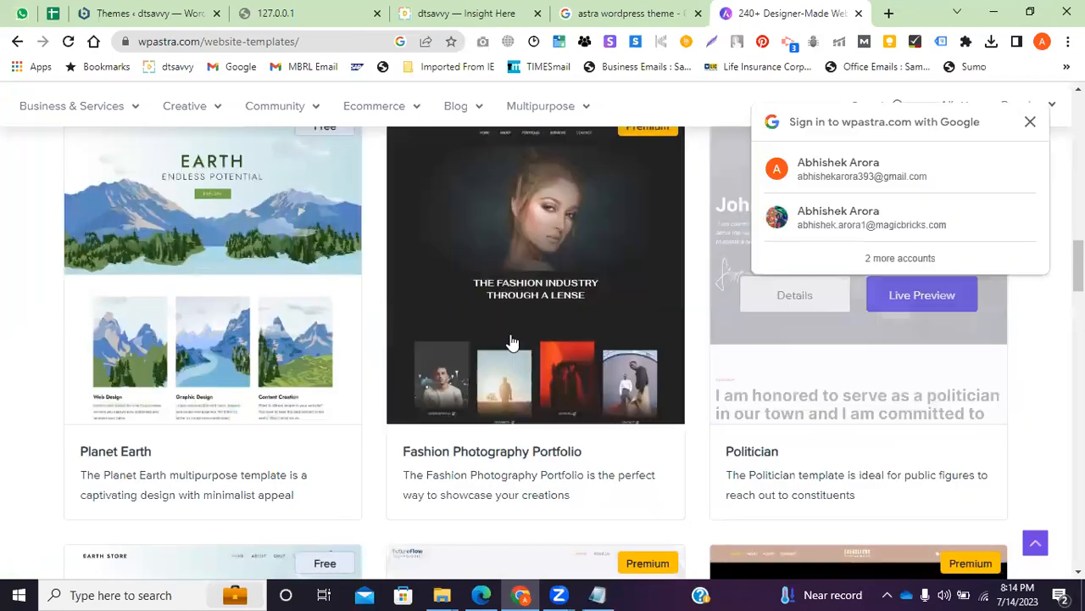
pyautogui.scroll(10, 519, 345)
pyautogui.click(1030, 121)
pyautogui.scroll(6, 376, 269)
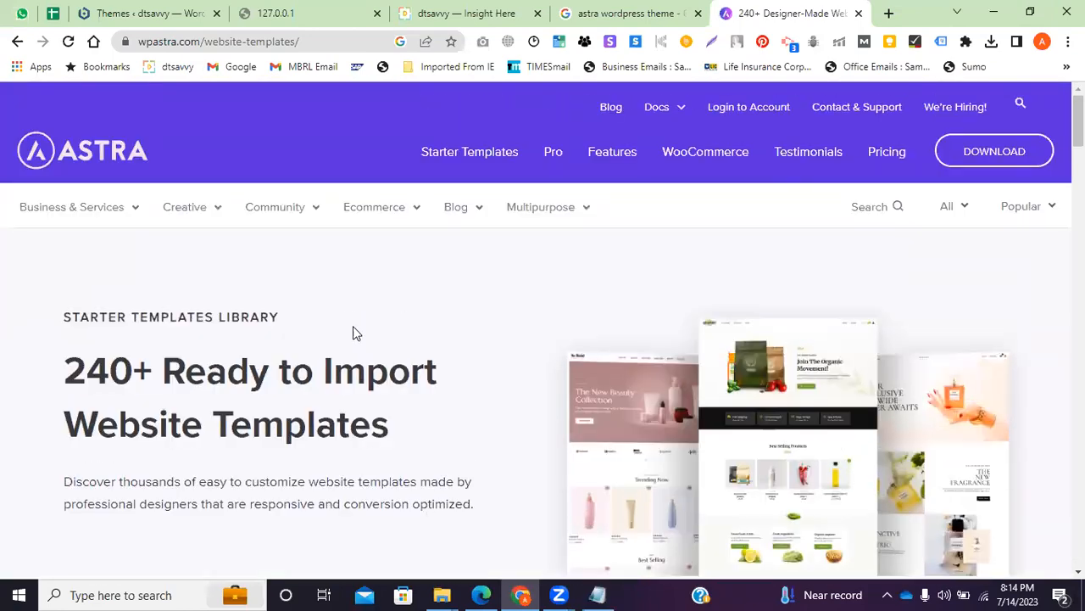
# Show the Fashion & Clothing Store templates from the Ecommerce category and find the free Fashion Designer template
pyautogui.moveTo(375, 211)
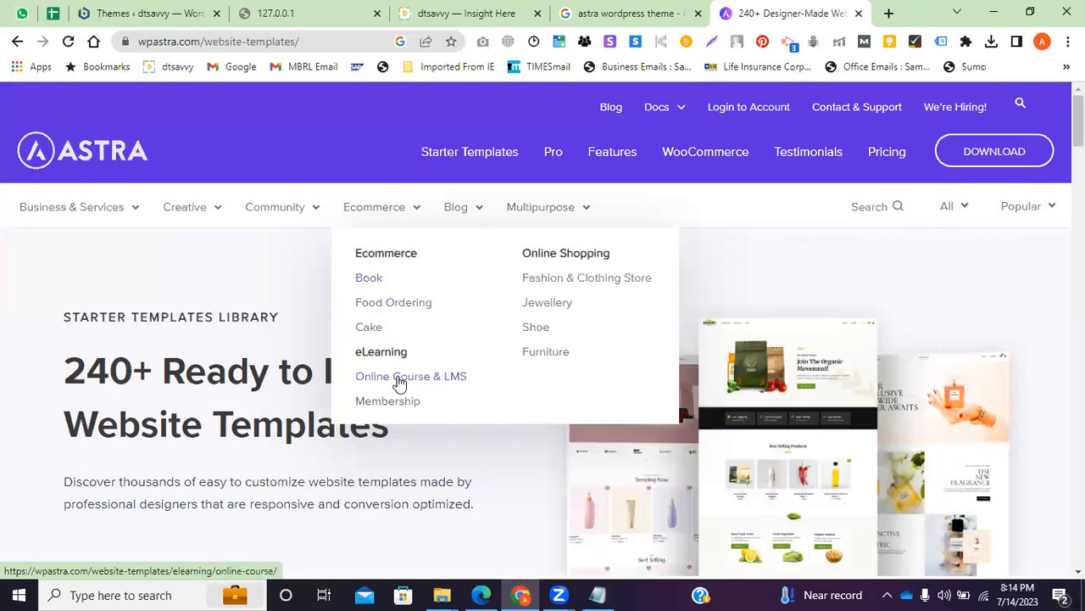
pyautogui.click(555, 281)
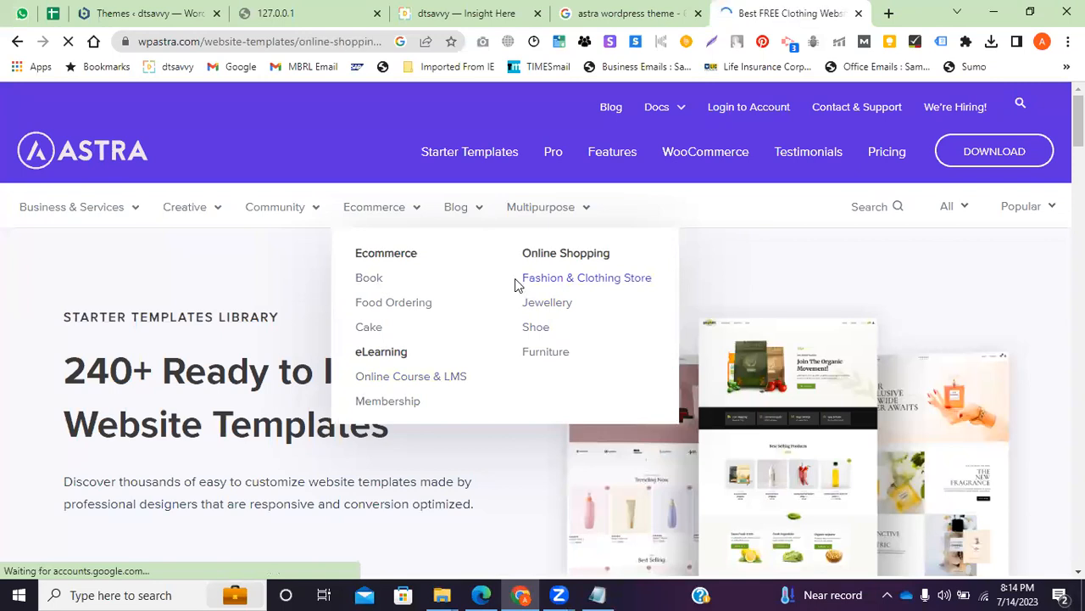
pyautogui.scroll(-5, 594, 373)
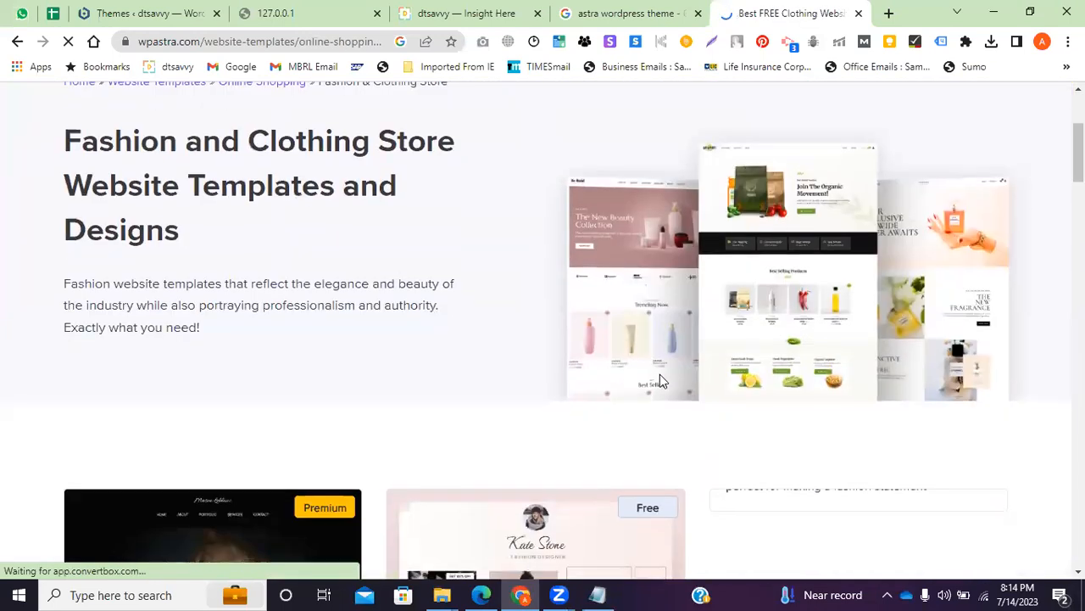
pyautogui.scroll(-2, 509, 374)
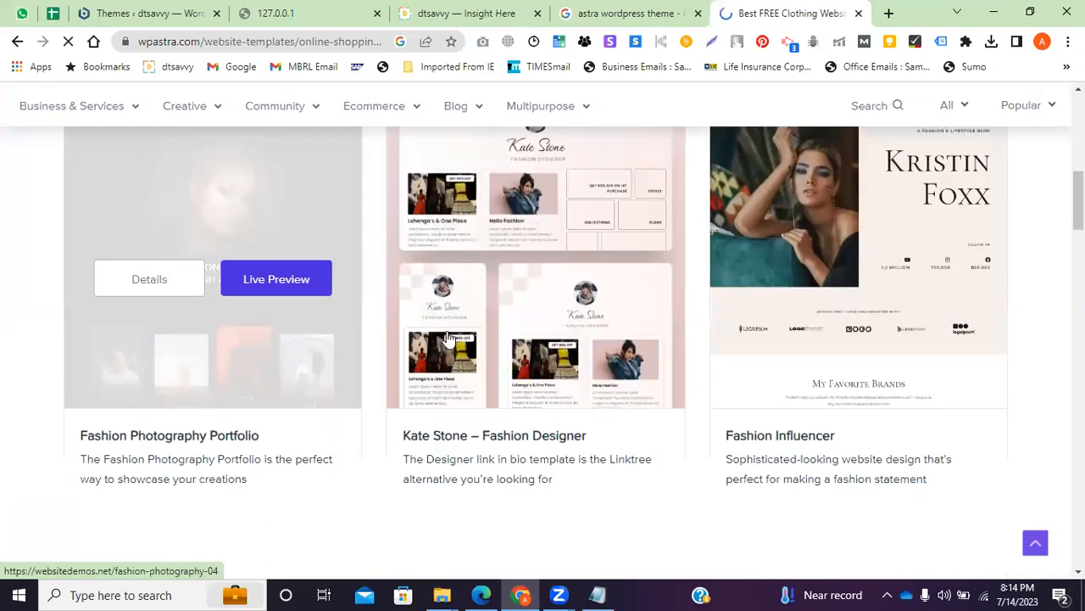
pyautogui.scroll(-2, 611, 365)
pyautogui.scroll(-2, 582, 379)
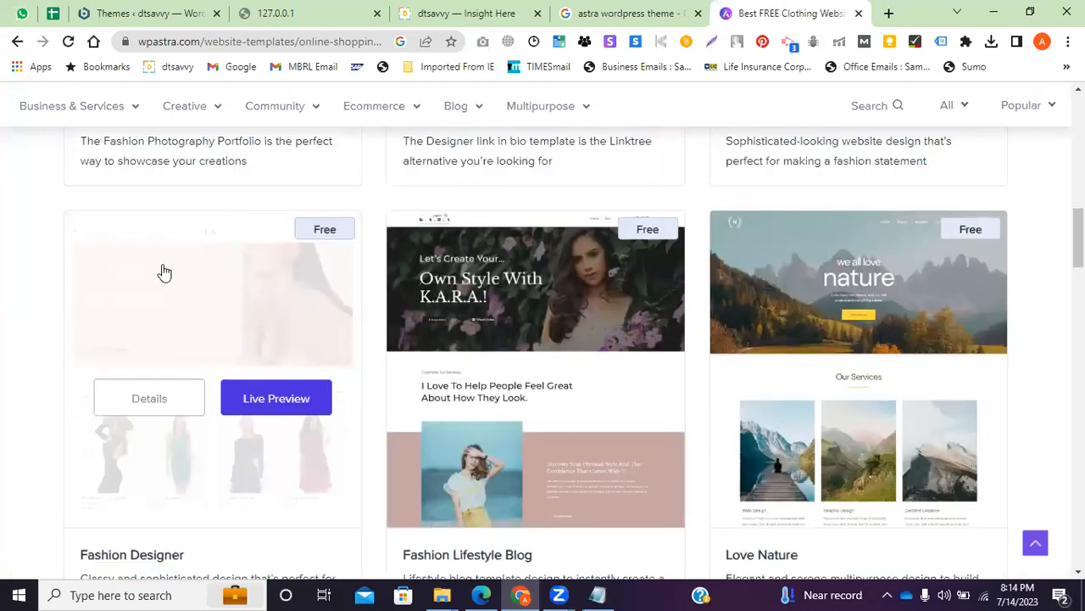
# Open the live preview of the Fashion Designer template in a separate tab and inspect its home page sections
pyautogui.middleClick(313, 373)
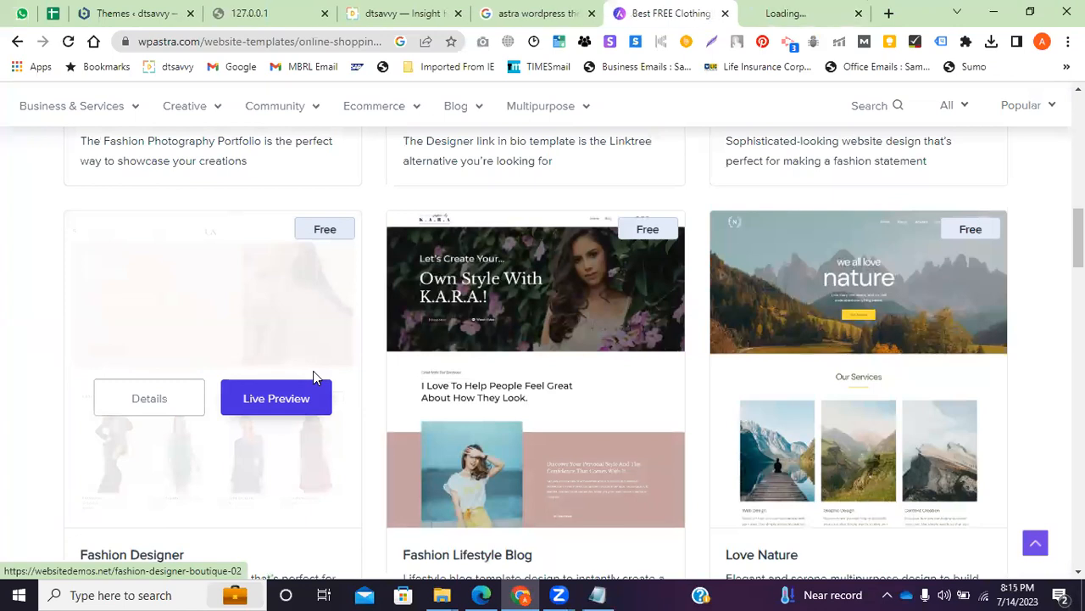
pyautogui.click(813, 8)
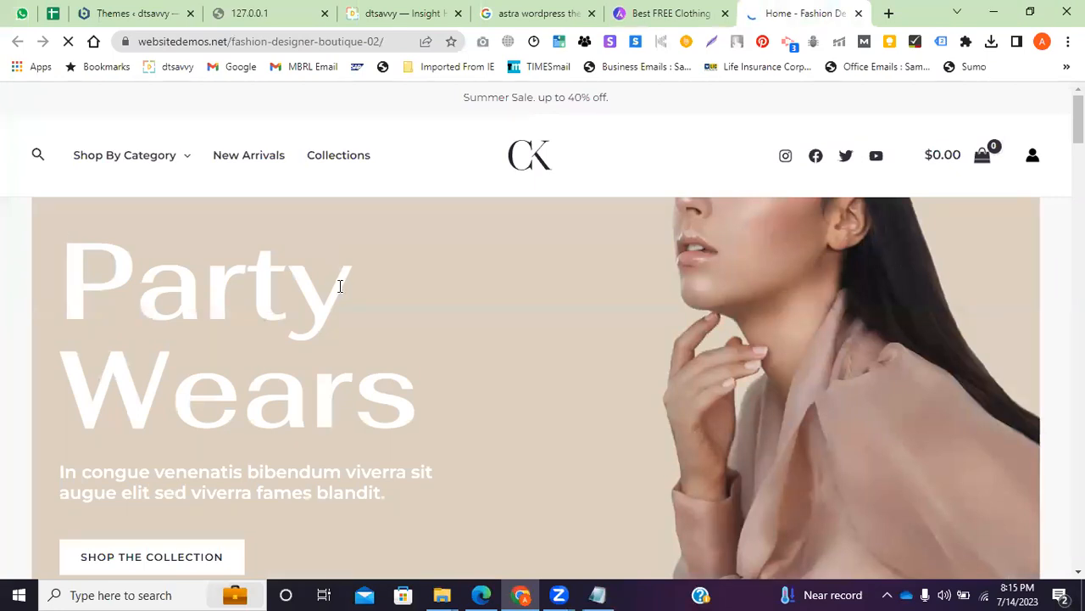
pyautogui.scroll(-10, 293, 322)
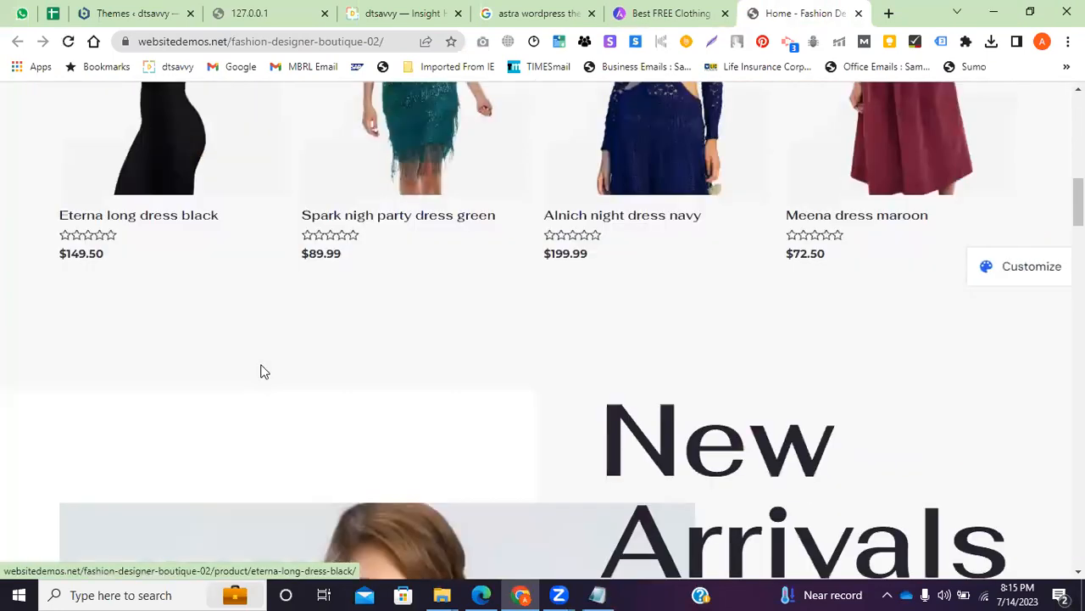
pyautogui.scroll(-12, 262, 373)
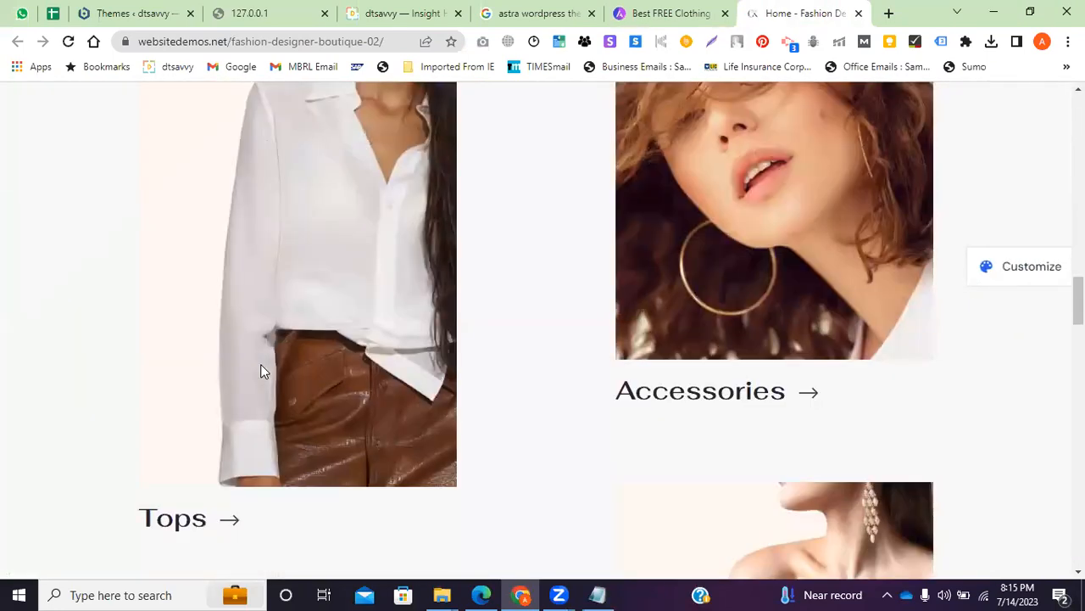
# Return to the Fashion & Clothing Store template list and examine the remaining designs offered there
pyautogui.click(645, 12)
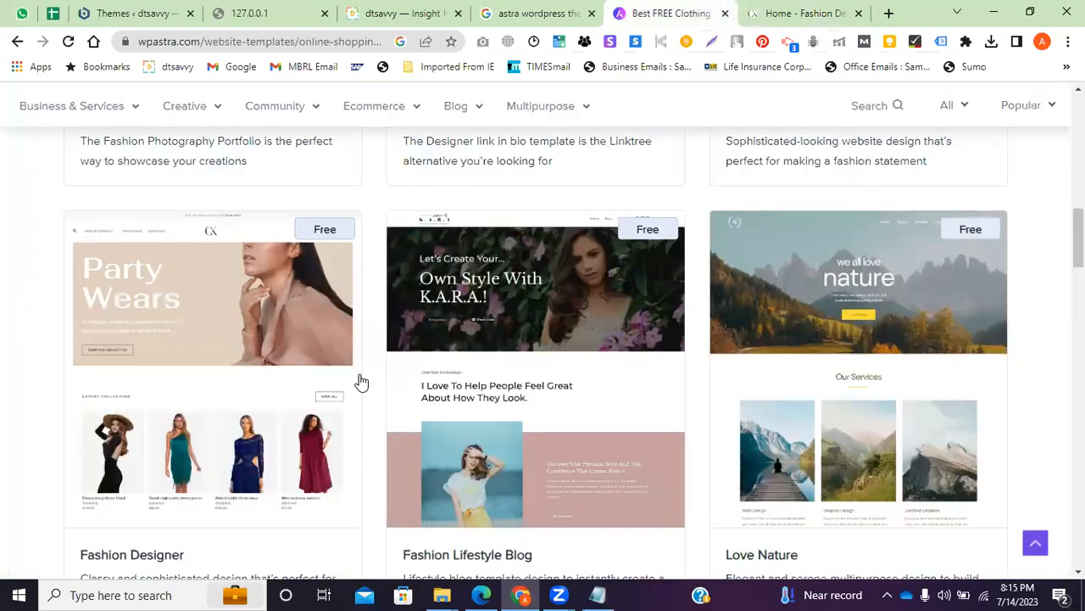
pyautogui.scroll(-7, 245, 342)
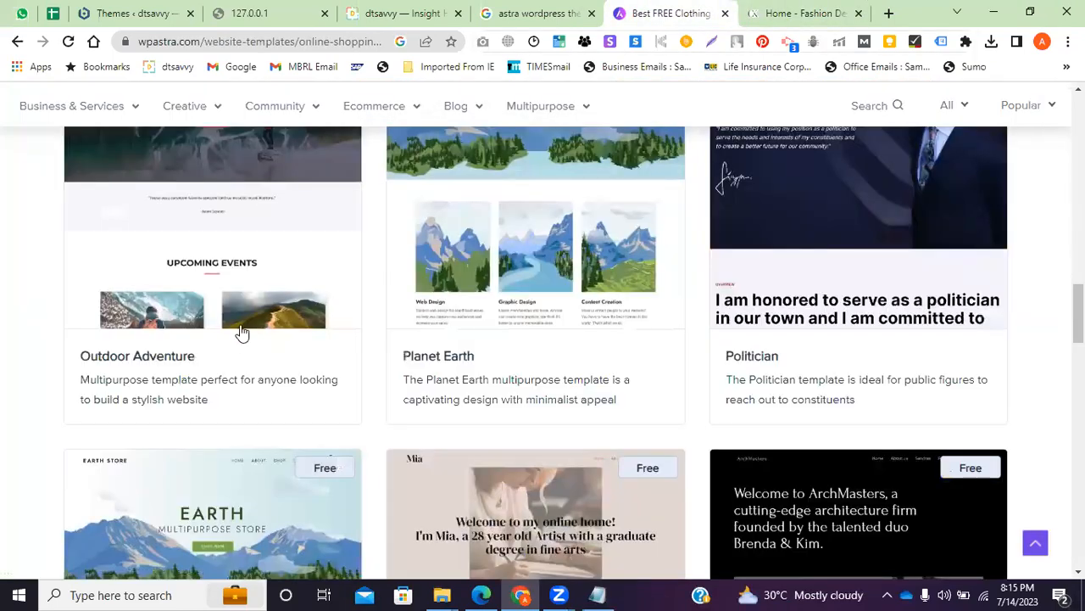
pyautogui.scroll(-3, 244, 342)
pyautogui.scroll(-5, 153, 382)
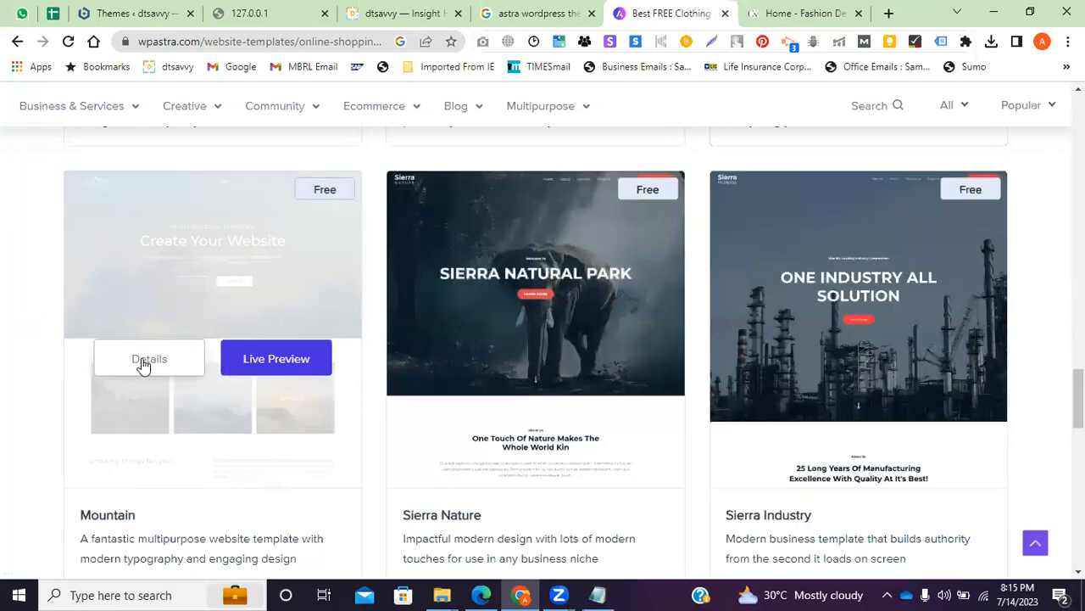
pyautogui.scroll(-5, 191, 378)
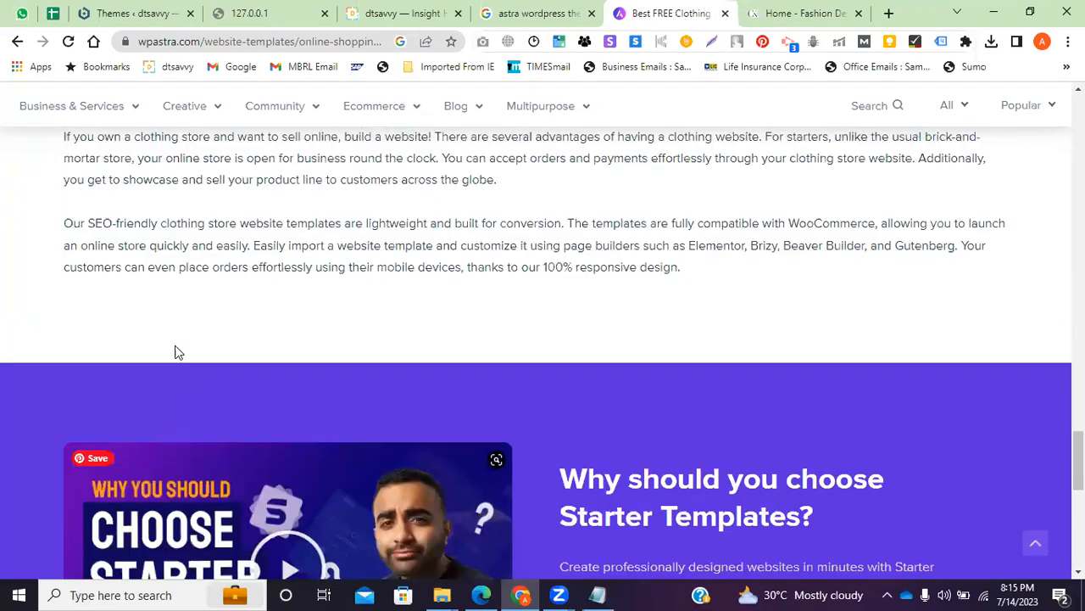
pyautogui.scroll(10, 164, 314)
pyautogui.scroll(5, 174, 327)
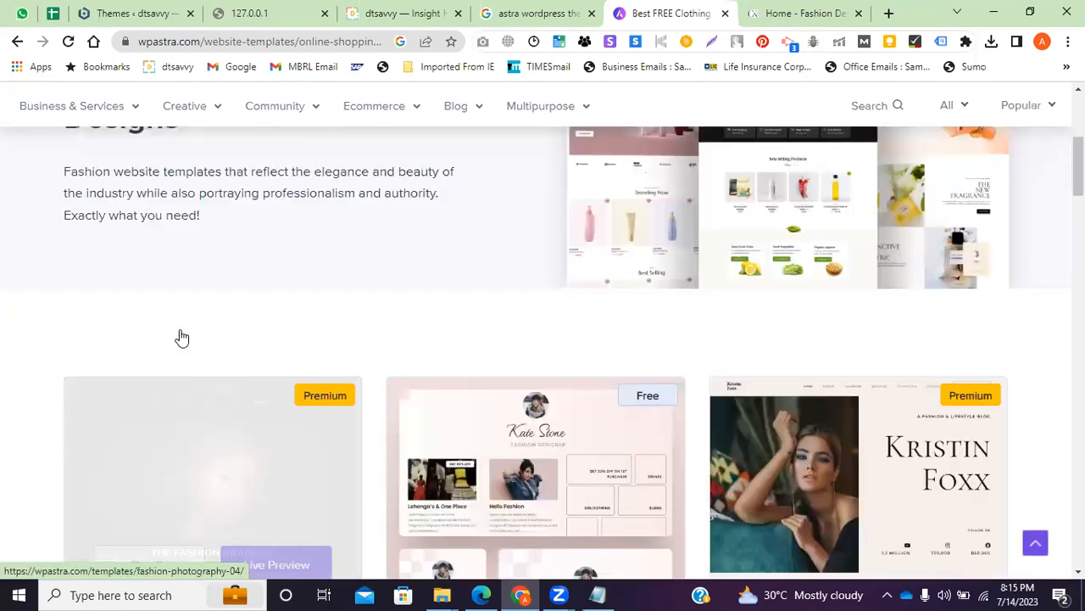
pyautogui.scroll(2, 835, 312)
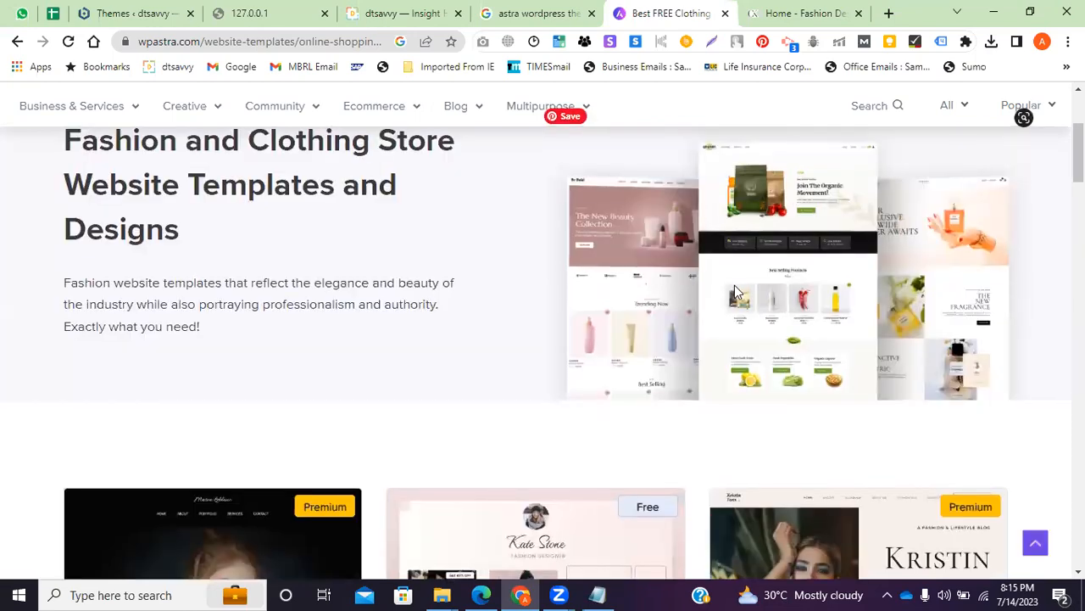
pyautogui.scroll(3, 590, 237)
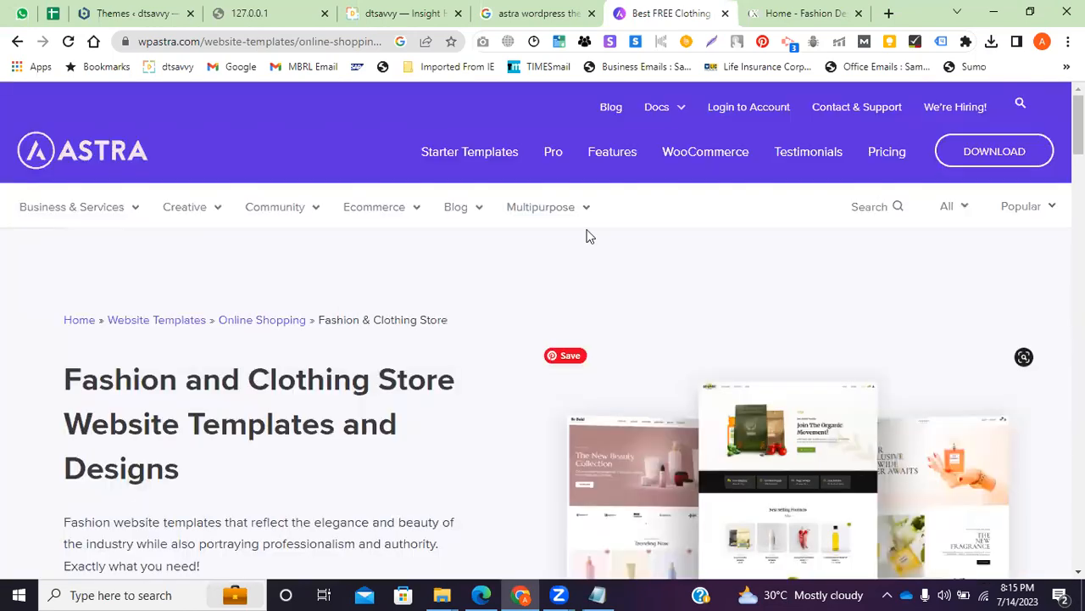
# Open the Food Ordering templates from the Ecommerce category in a separate tab and switch to that page
pyautogui.moveTo(360, 214)
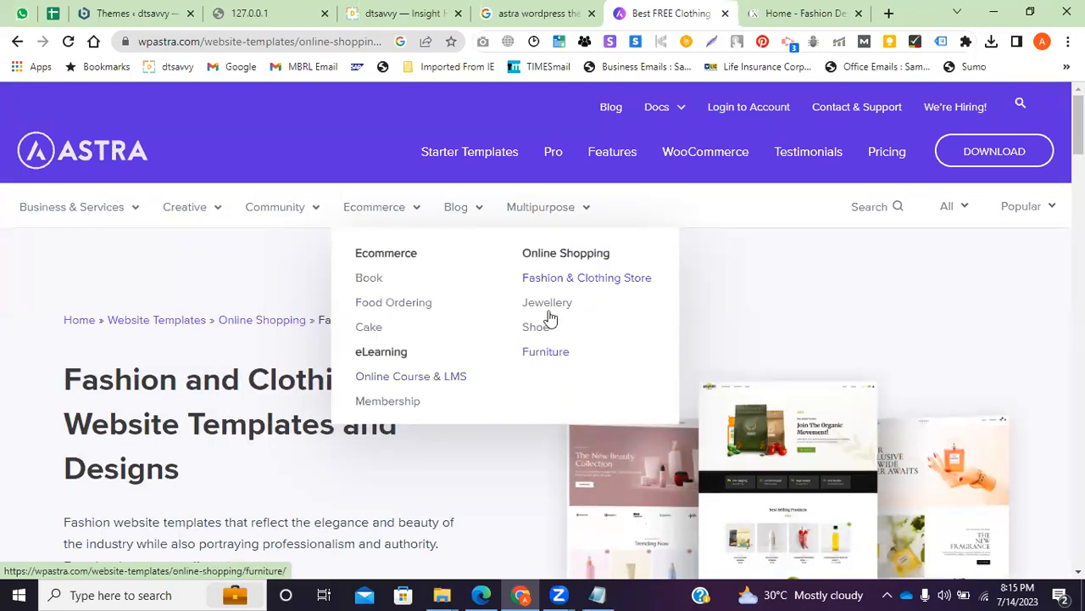
pyautogui.middleClick(387, 305)
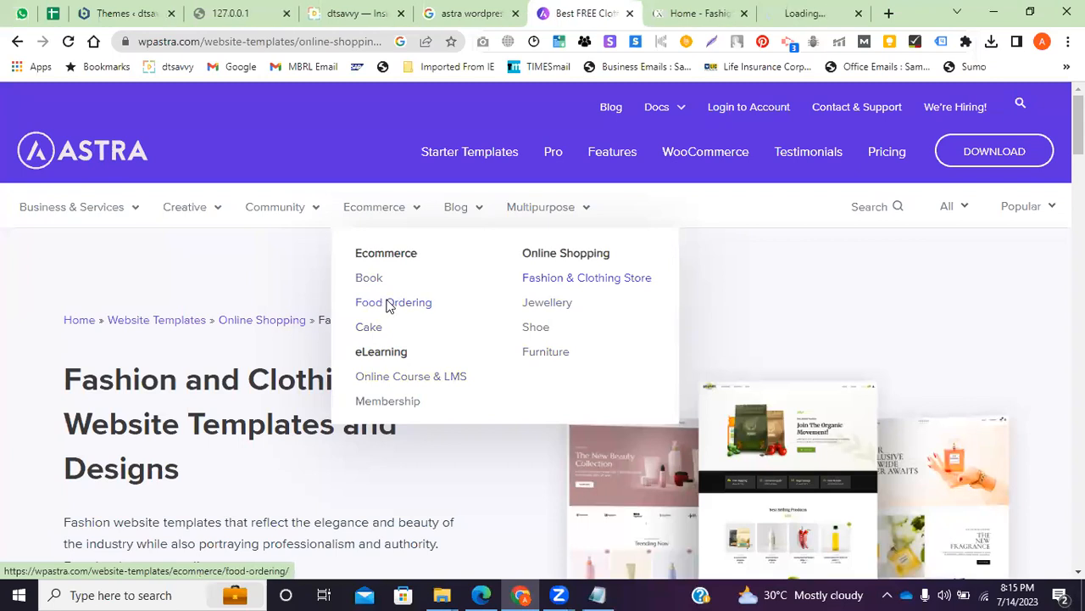
pyautogui.scroll(-2, 769, 311)
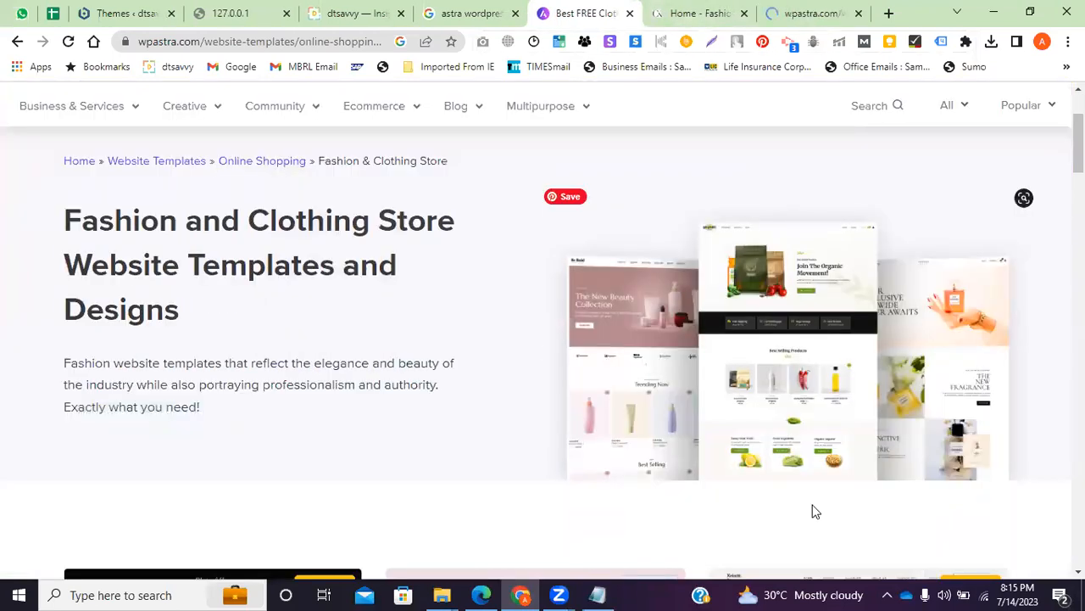
pyautogui.click(682, 13)
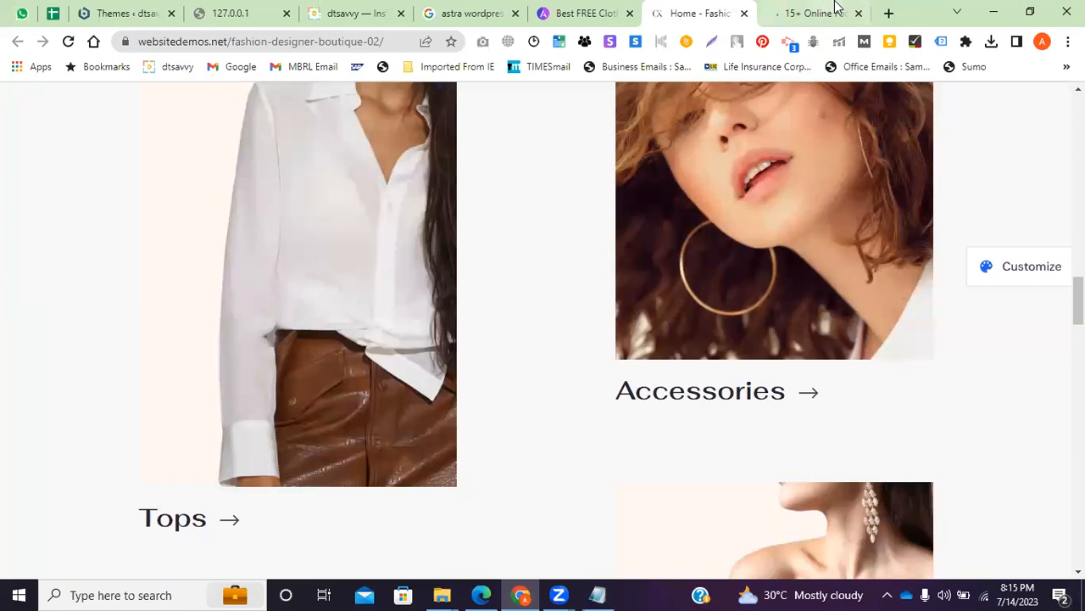
pyautogui.click(826, 12)
pyautogui.click(93, 216)
pyautogui.scroll(-5, 202, 314)
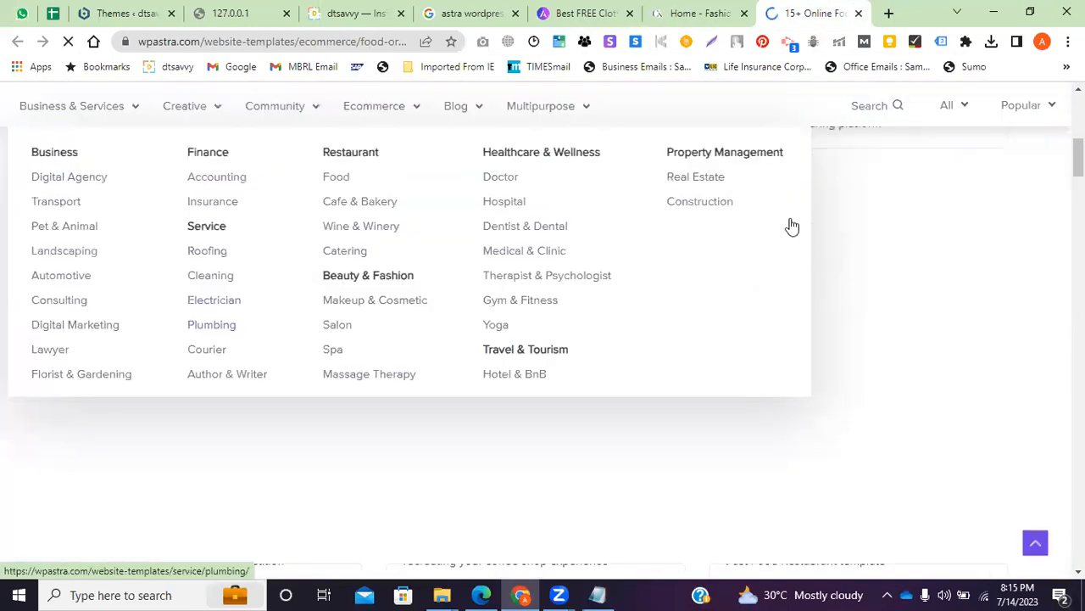
# Examine the premium and free Food Ordering templates and find the free Coffee House design
pyautogui.scroll(4, 313, 331)
pyautogui.scroll(3, 388, 365)
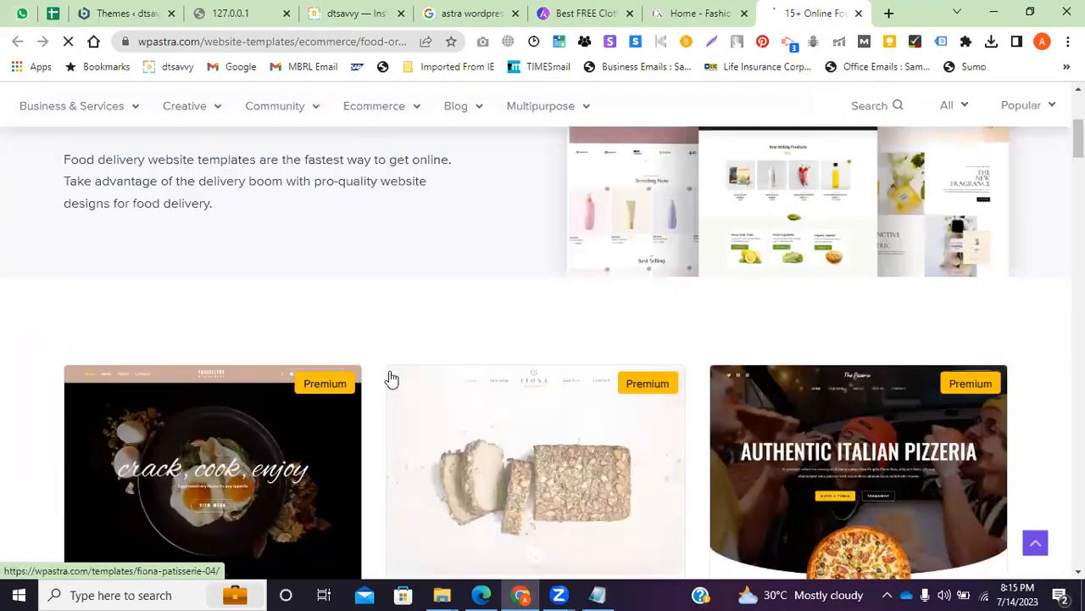
pyautogui.scroll(-1, 316, 353)
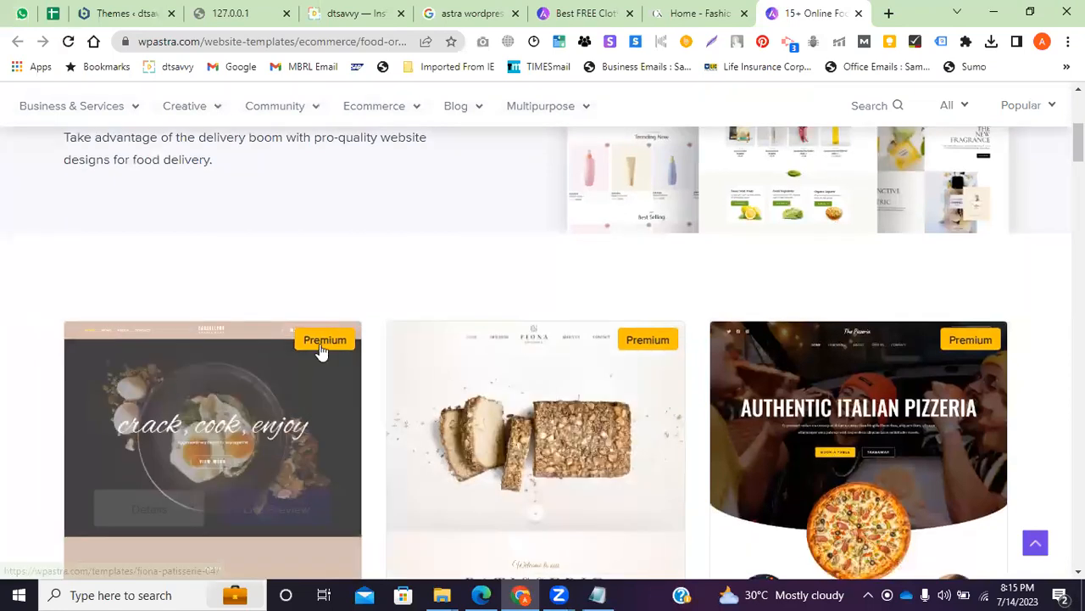
pyautogui.scroll(-3, 319, 347)
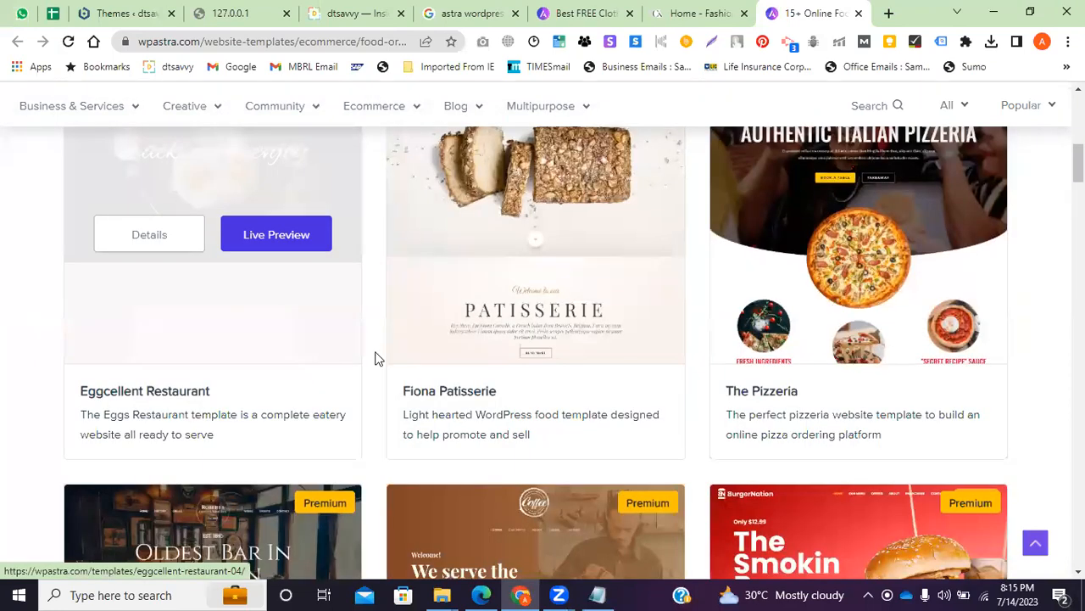
pyautogui.scroll(3, 424, 360)
pyautogui.scroll(2, 428, 363)
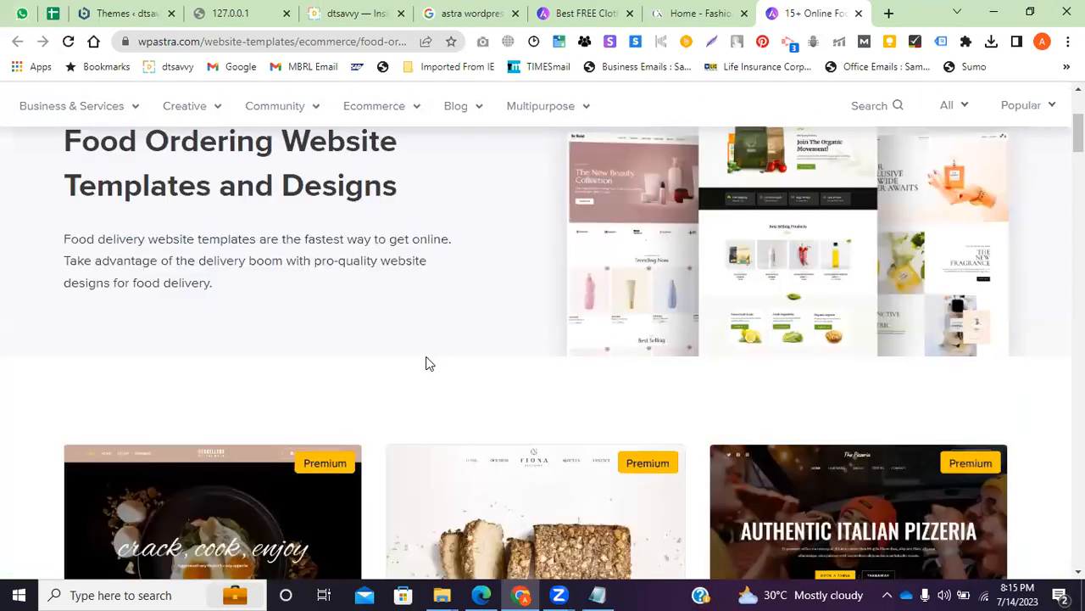
pyautogui.scroll(-2, 401, 373)
pyautogui.scroll(-3, 361, 382)
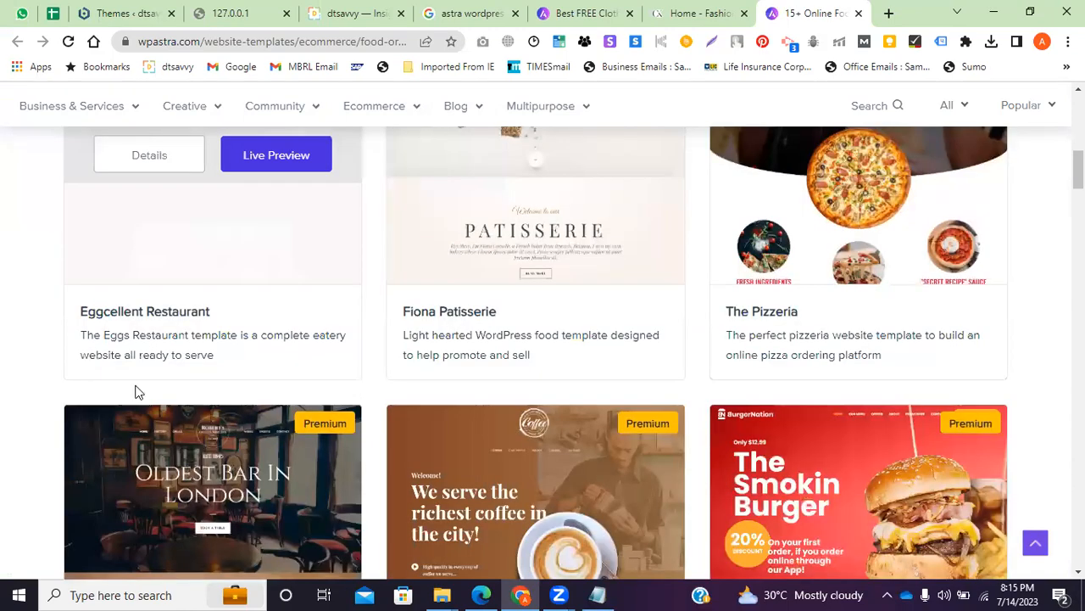
pyautogui.scroll(-1, 138, 392)
pyautogui.scroll(-3, 469, 363)
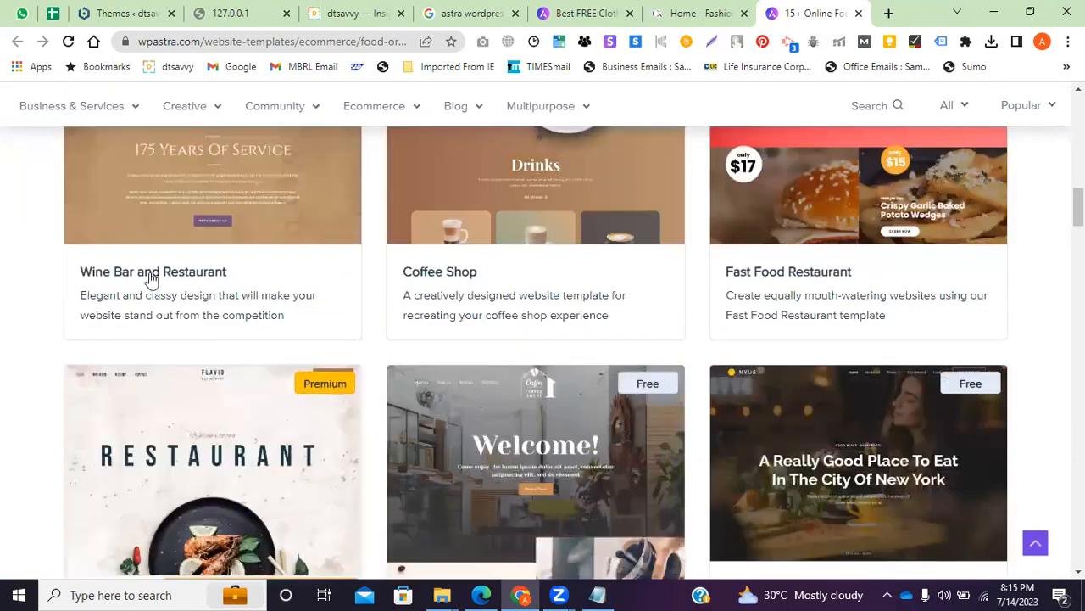
pyautogui.scroll(-3, 413, 291)
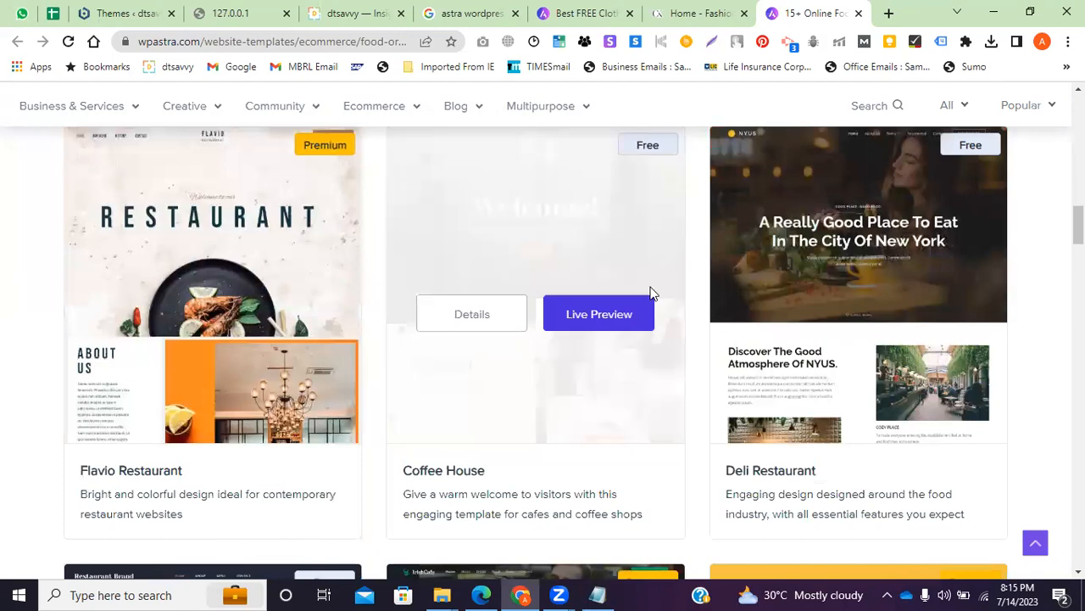
pyautogui.moveTo(552, 347)
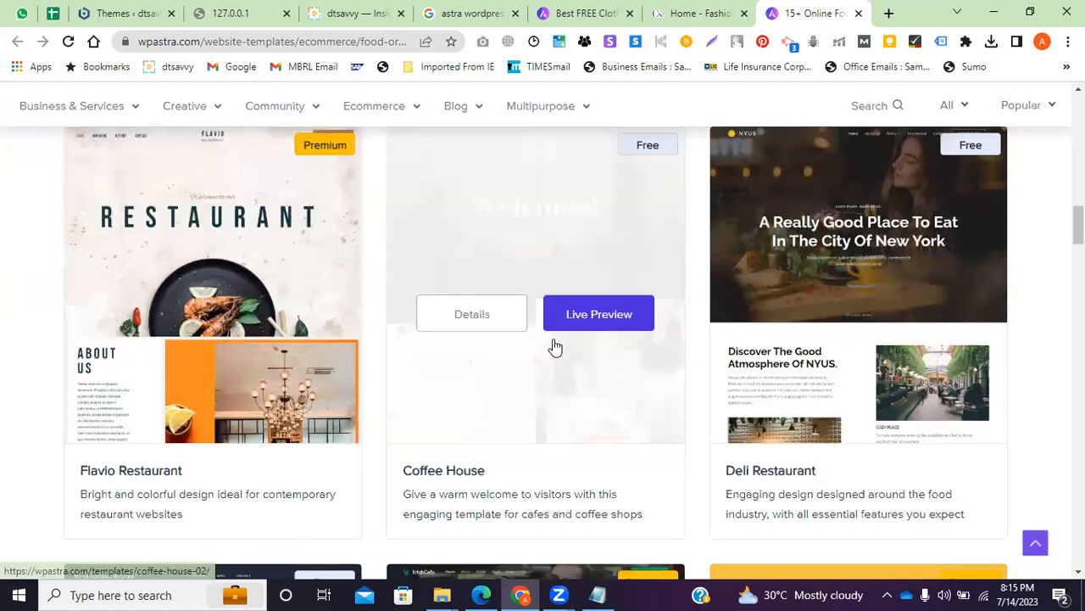
# Open the live preview of the Coffee House template and inspect its home page down to the featured menu
pyautogui.click(600, 316)
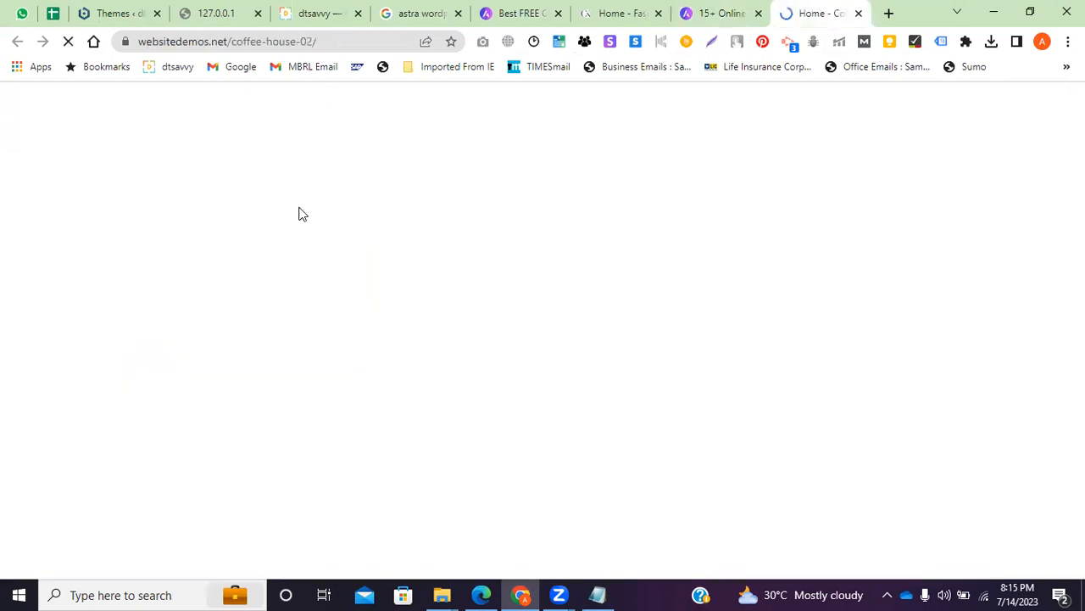
pyautogui.scroll(-10, 217, 278)
pyautogui.scroll(-3, 211, 291)
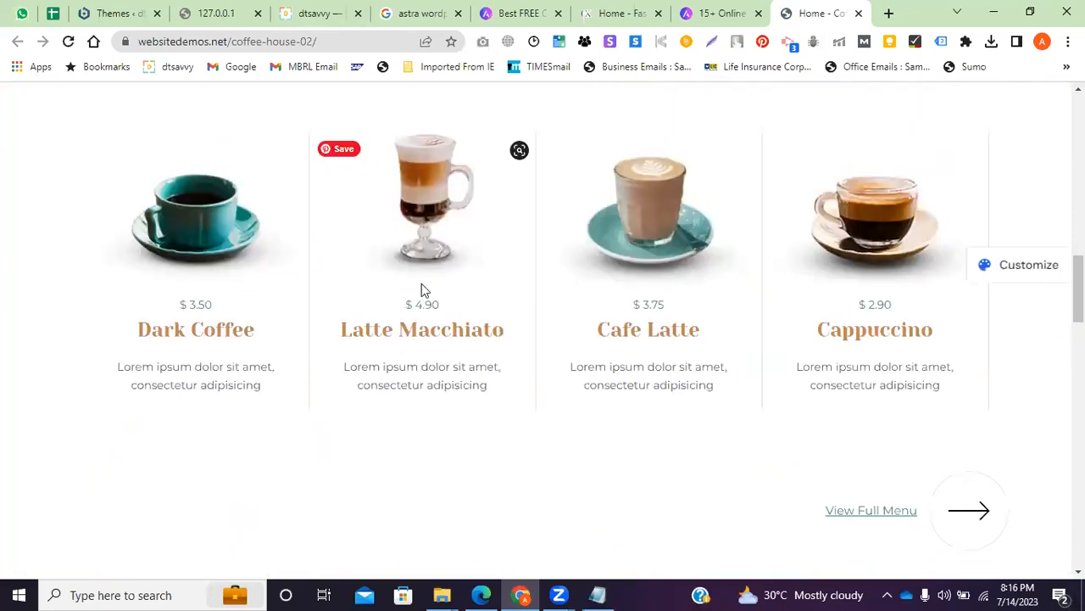
pyautogui.scroll(5, 359, 274)
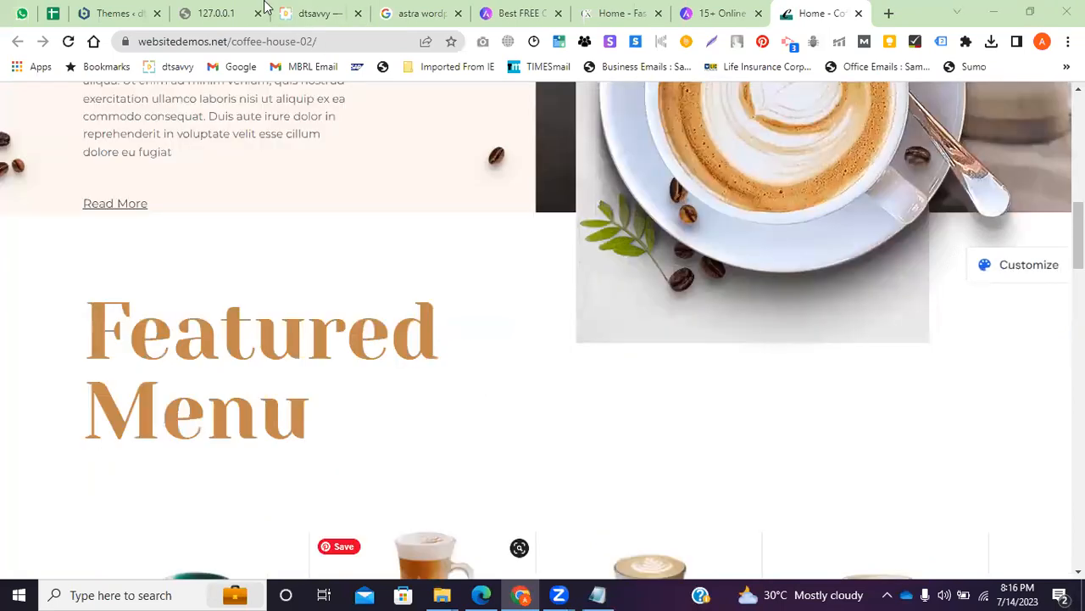
# Return to the Fashion & Clothing Store templates page and review the Ecommerce subcategories
pyautogui.click(519, 13)
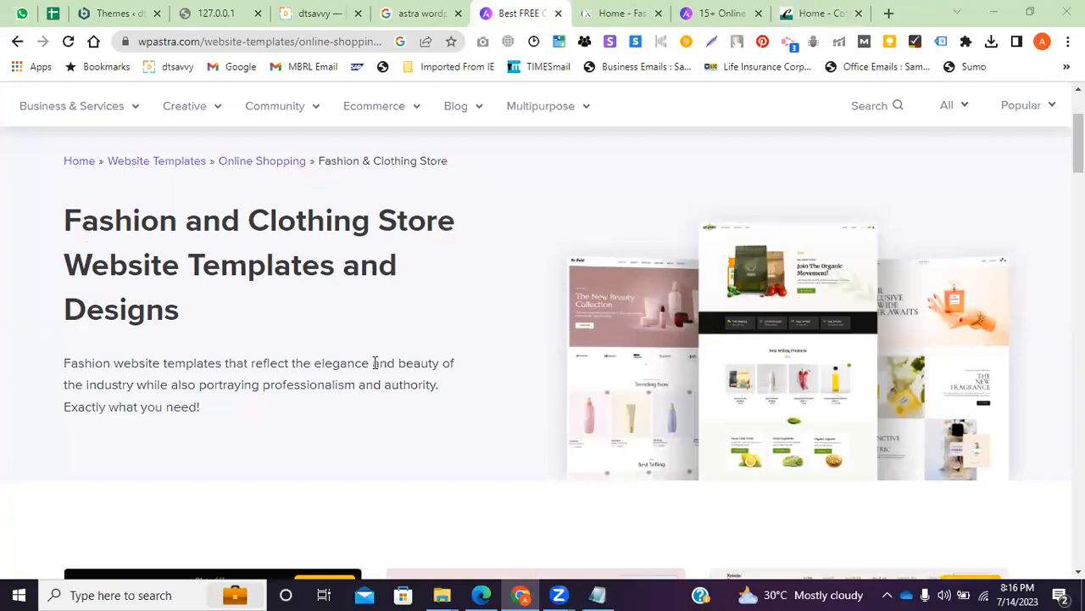
pyautogui.scroll(2, 265, 292)
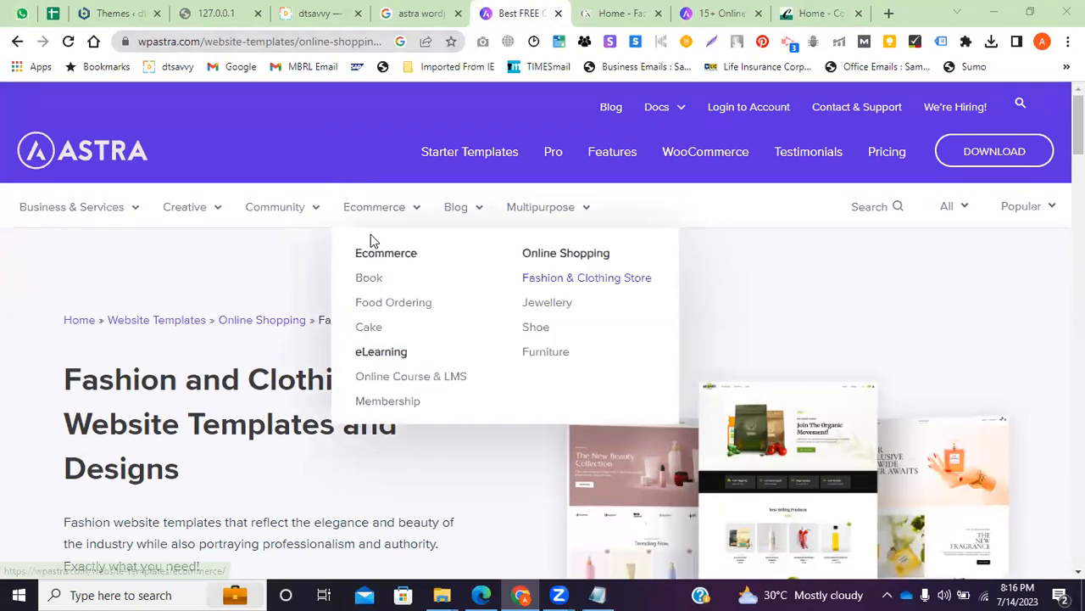
pyautogui.moveTo(317, 221)
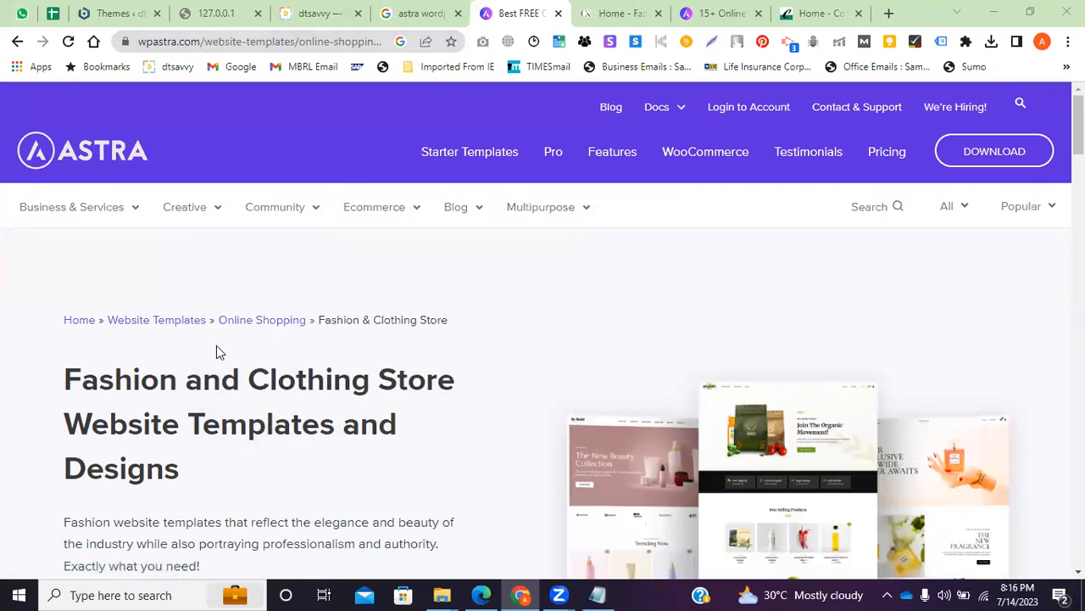
# Examine the Fashion & Clothing Store template cards, from Fashion Photography Portfolio to the multipurpose designs such as Outdoor Adventure and Planet Earth
pyautogui.scroll(-5, 216, 357)
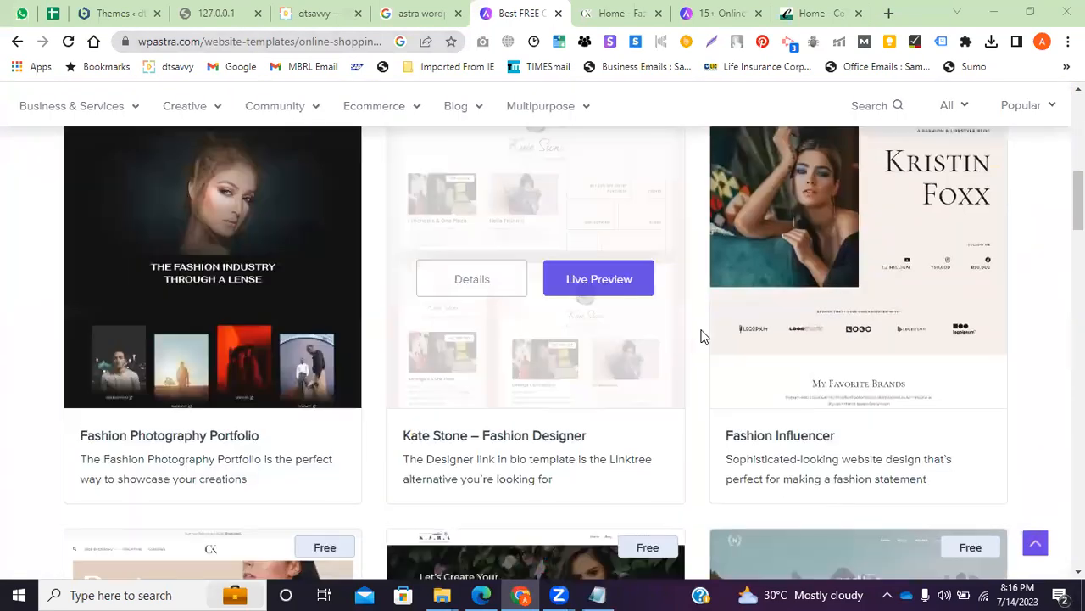
pyautogui.scroll(-2, 695, 329)
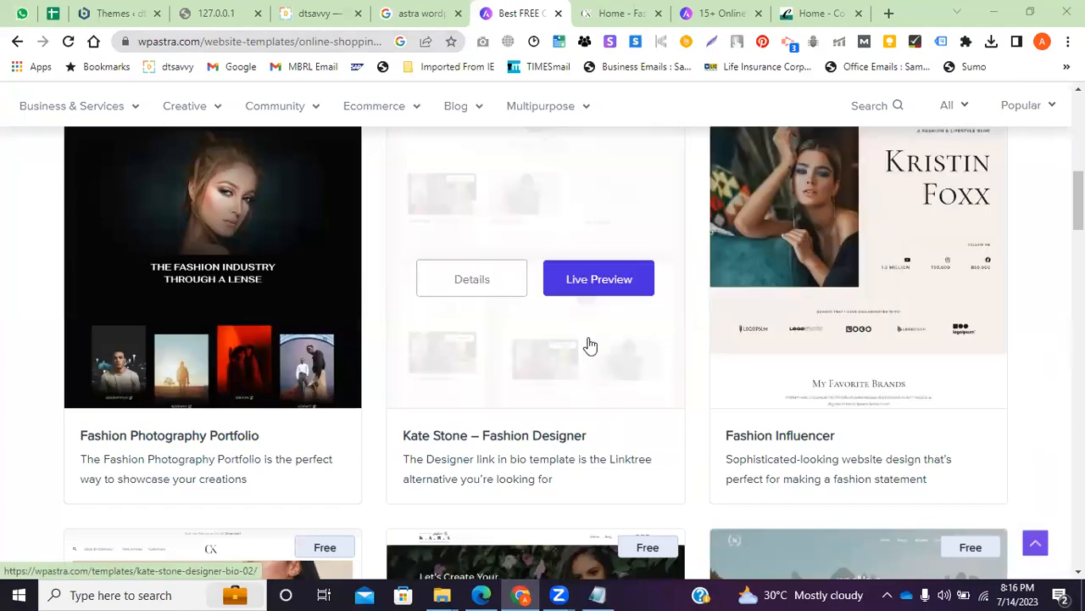
pyautogui.scroll(-3, 547, 370)
pyautogui.scroll(-2, 508, 365)
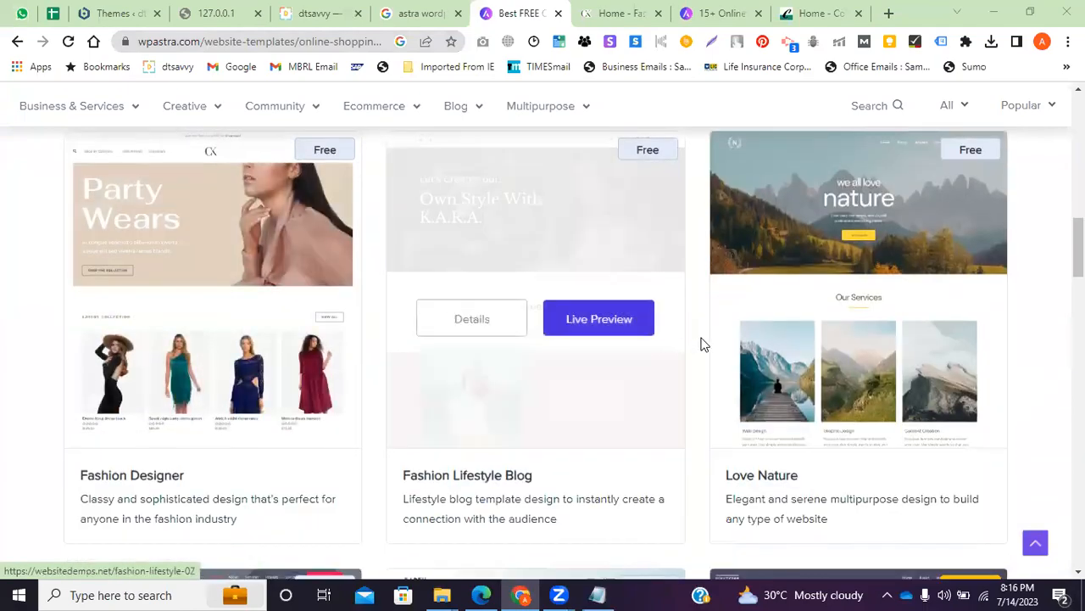
pyautogui.scroll(-2, 559, 370)
pyautogui.scroll(3, 558, 370)
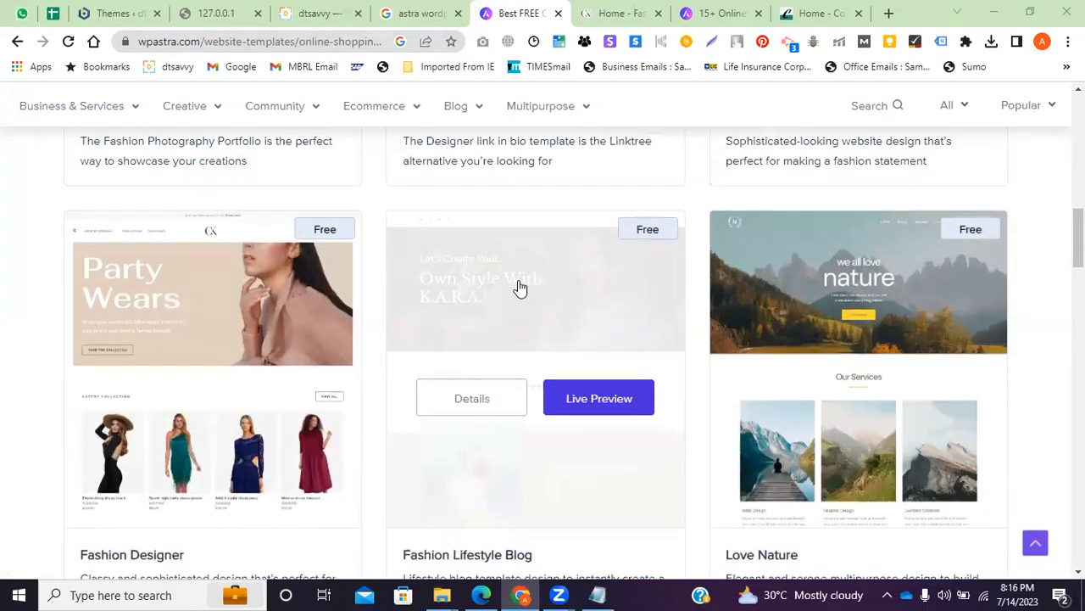
pyautogui.scroll(-3, 334, 460)
pyautogui.scroll(-2, 836, 380)
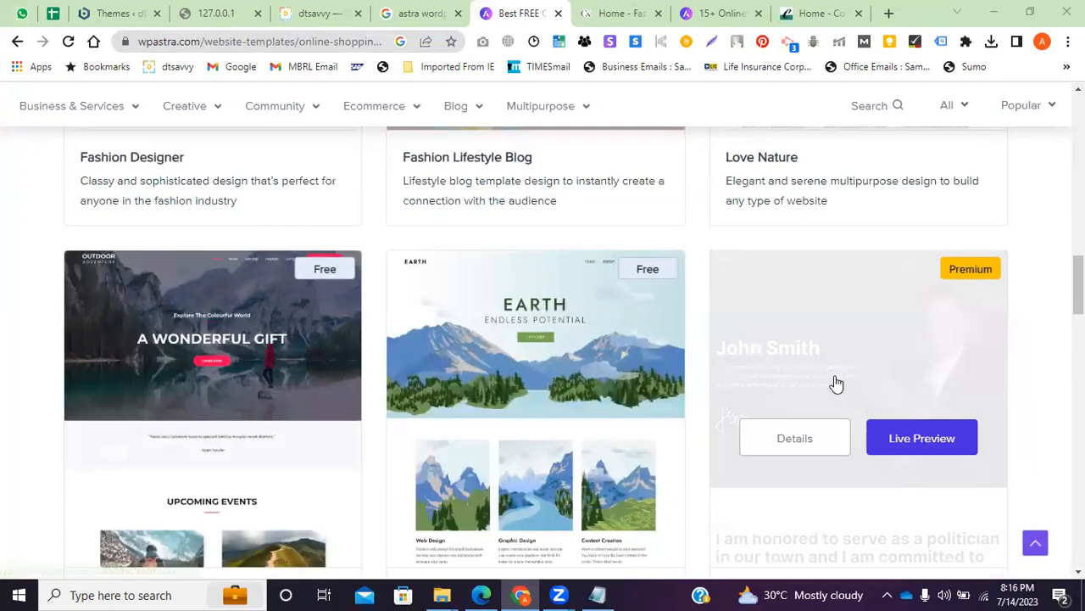
pyautogui.scroll(-2, 834, 380)
pyautogui.scroll(-1, 689, 382)
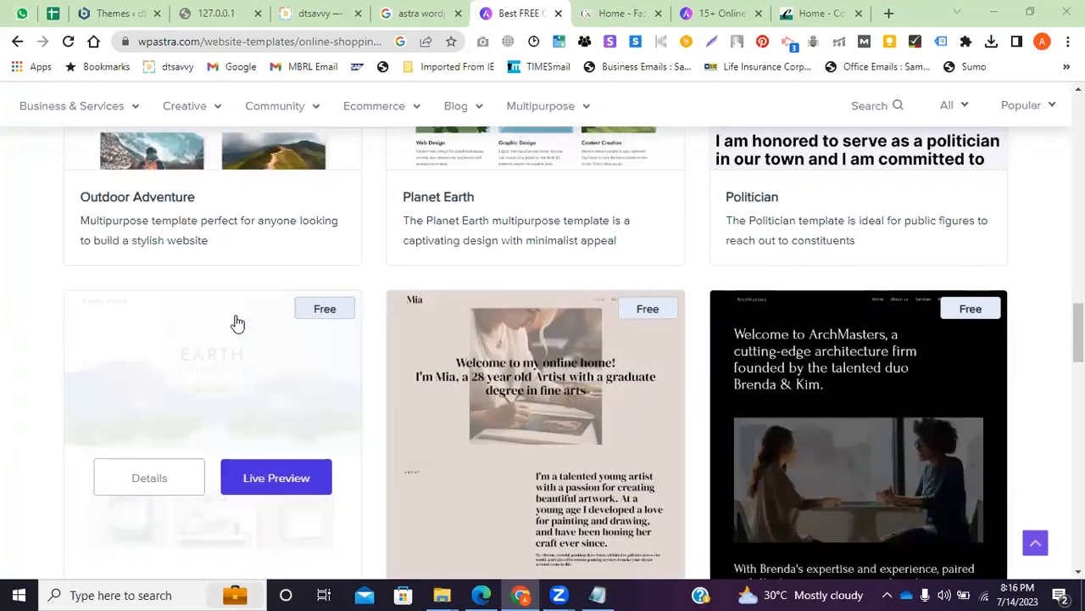
pyautogui.scroll(-2, 252, 377)
pyautogui.scroll(6, 492, 356)
pyautogui.scroll(-1, 534, 381)
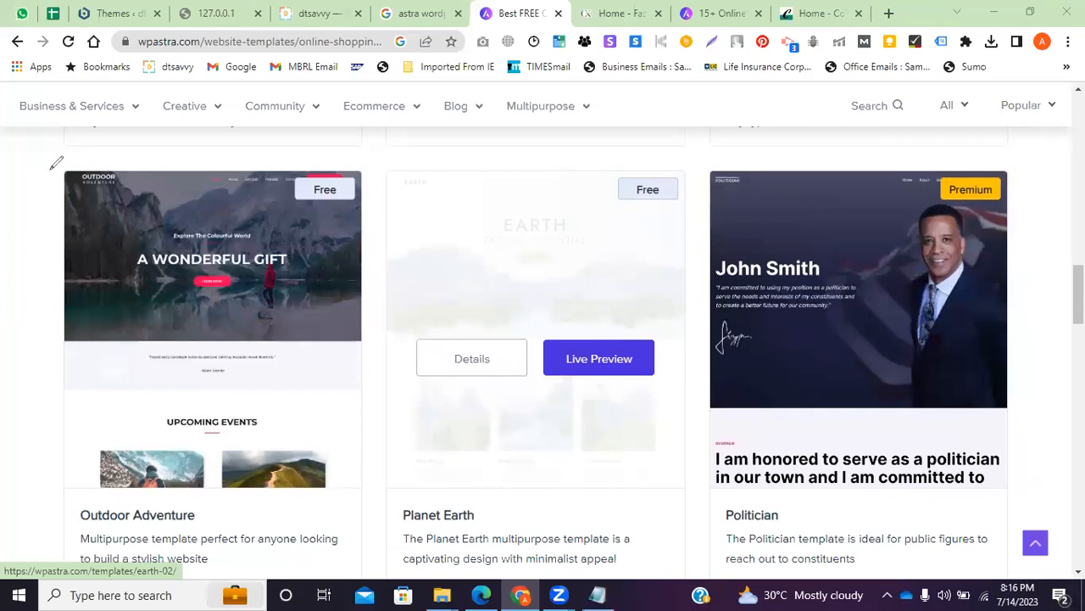
# Circle the Outdoor Adventure template with a freehand annotation, clear the mark and return to the start of the page
pyautogui.moveTo(49, 166)
pyautogui.mouseDown()
pyautogui.moveTo(276, 555)
pyautogui.moveTo(98, 200)
pyautogui.moveTo(100, 161)
pyautogui.mouseUp()
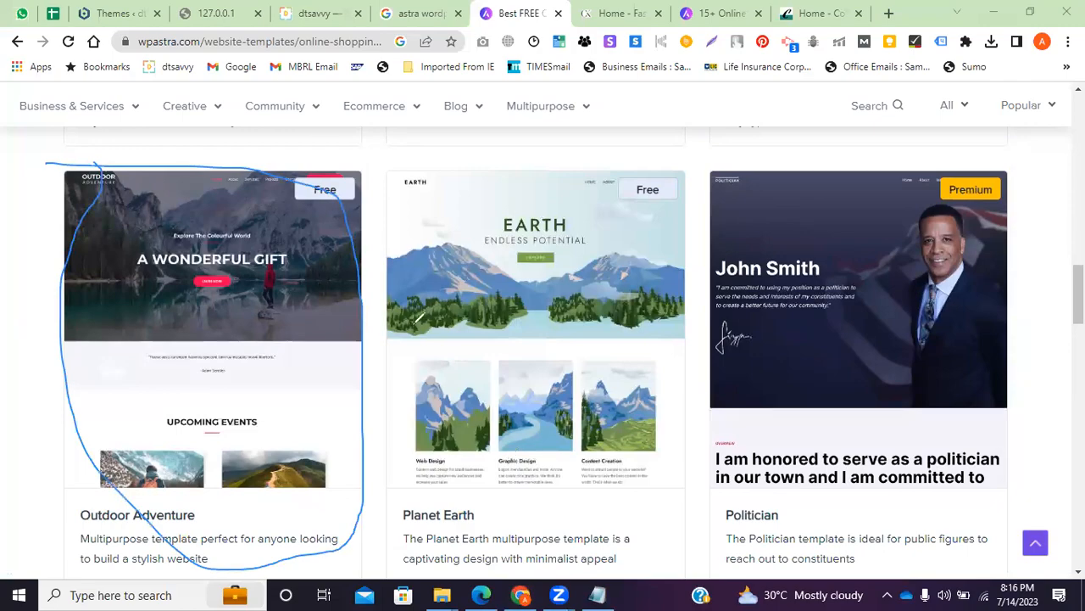
pyautogui.click(315, 133)
pyautogui.scroll(8, 505, 283)
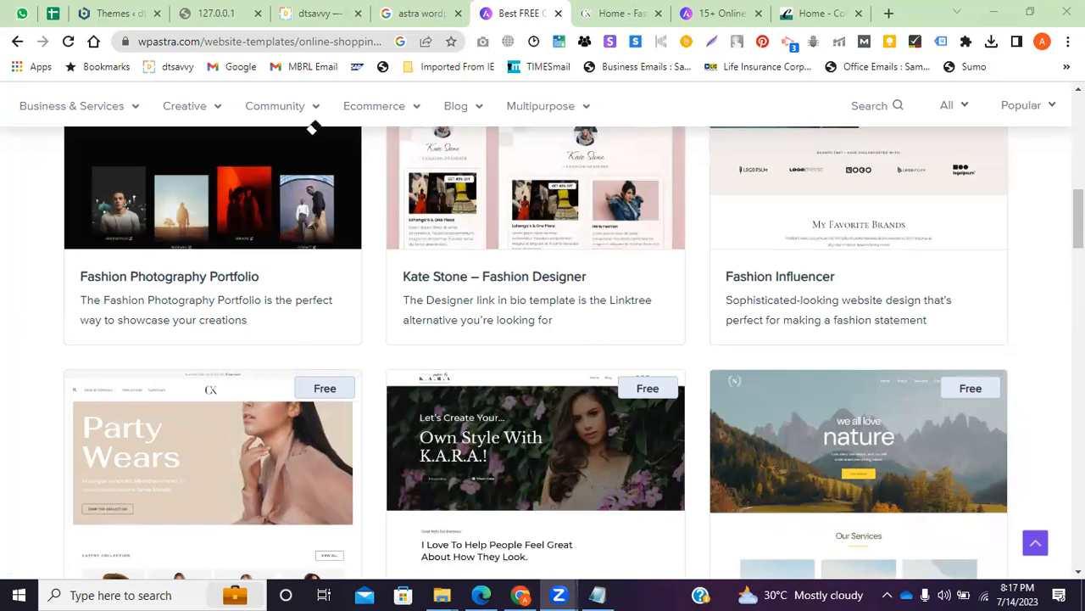
pyautogui.moveTo(313, 127)
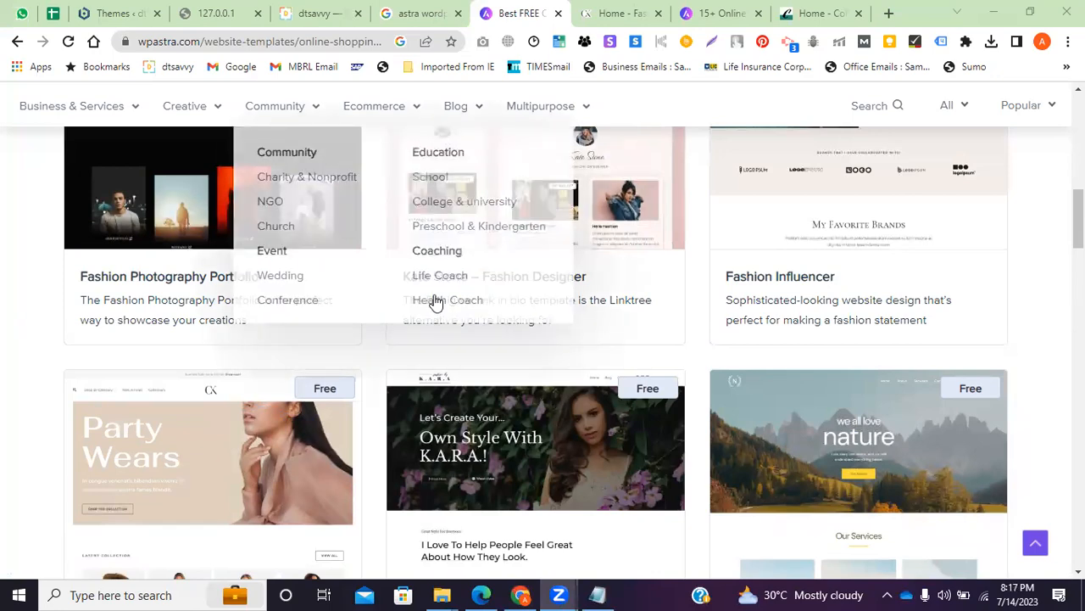
pyautogui.scroll(10, 380, 353)
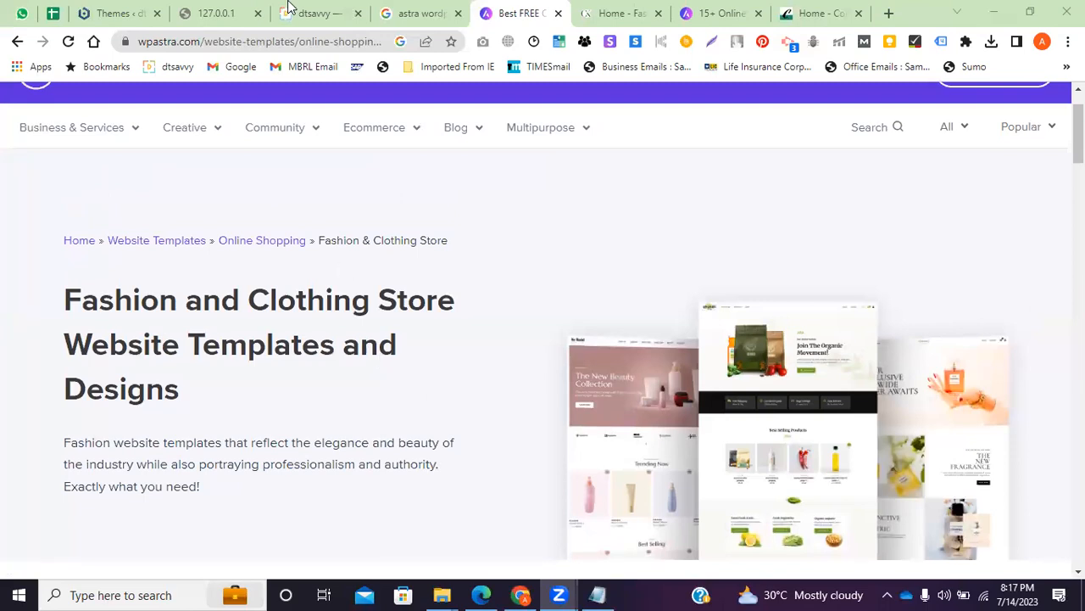
# Reload the local WordPress site at 127.0.0.1/wordpress/ and check the dtsavvy.com home page while it loads
pyautogui.click(214, 13)
pyautogui.click(265, 38)
pyautogui.press('Return')
pyautogui.click(273, 15)
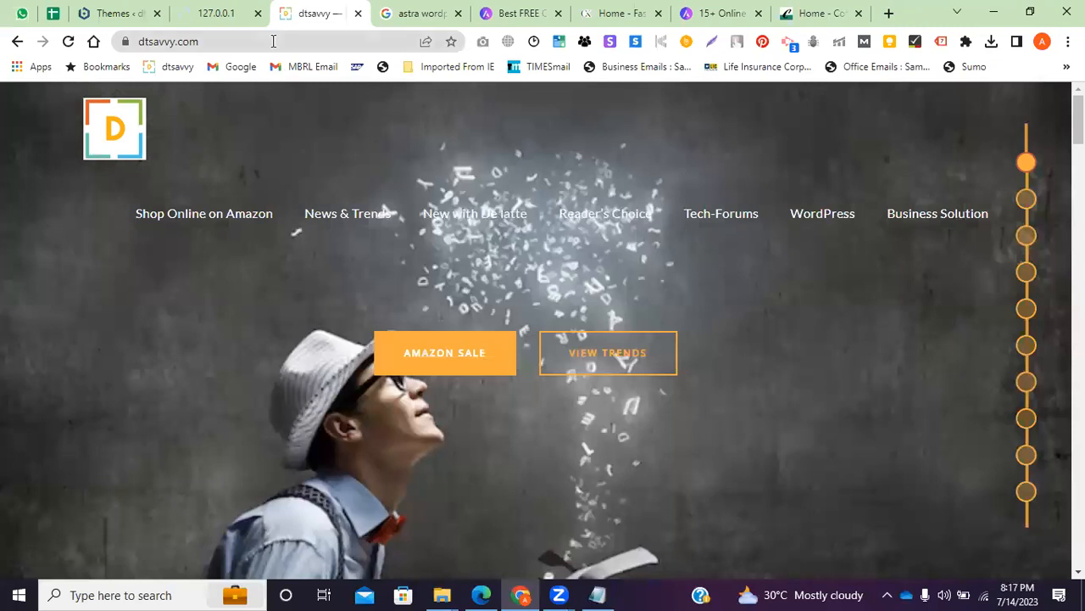
pyautogui.click(246, 43)
pyautogui.click(219, 11)
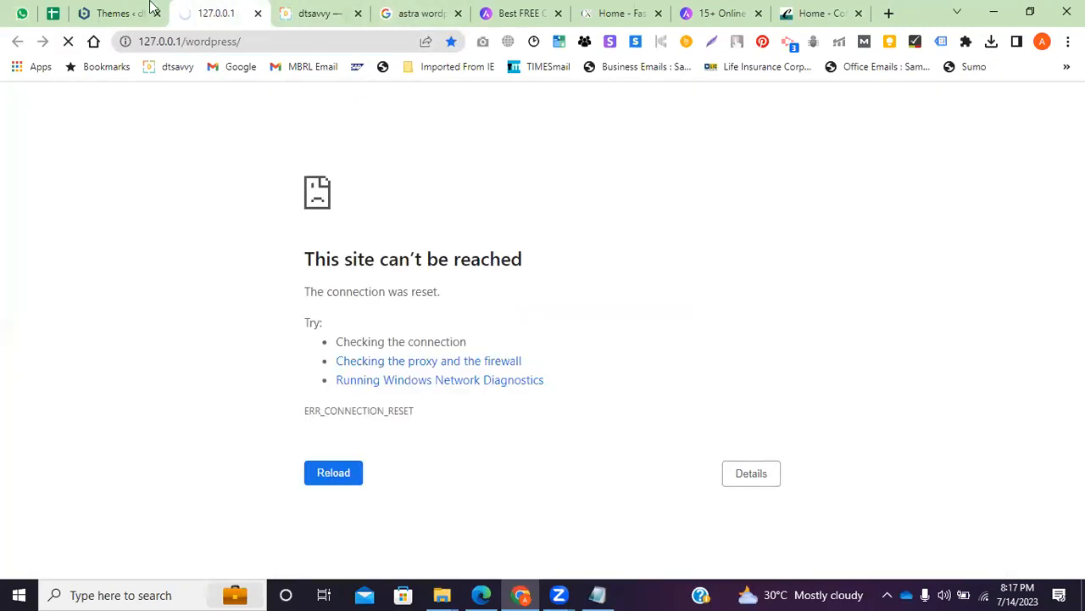
# Check the installed themes in the WordPress admin and return to Astra's Fashion & Clothing Store page, highlighting its web address
pyautogui.click(150, 11)
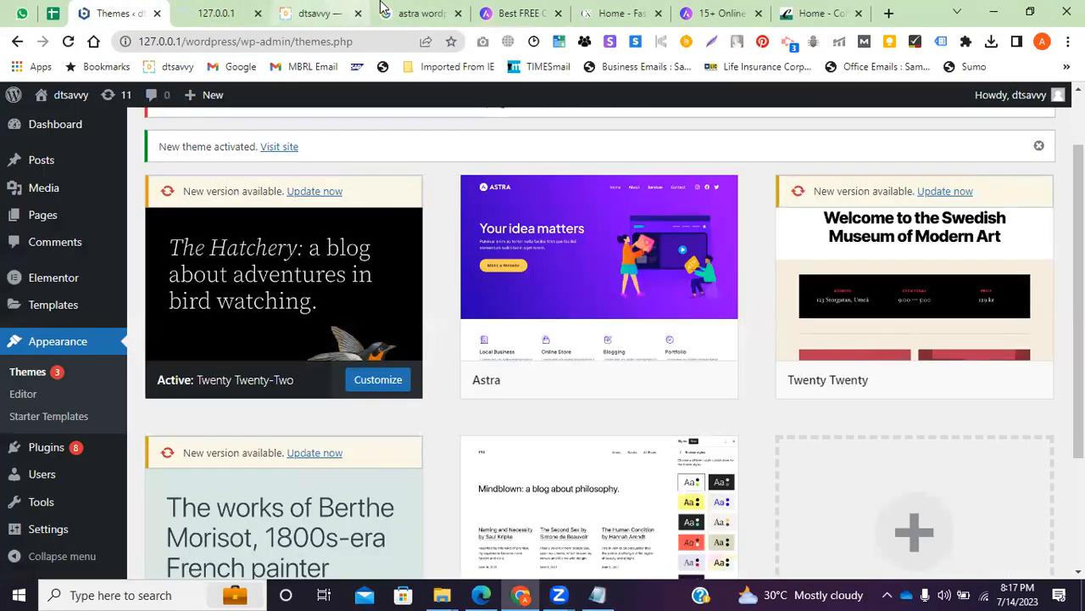
pyautogui.click(405, 12)
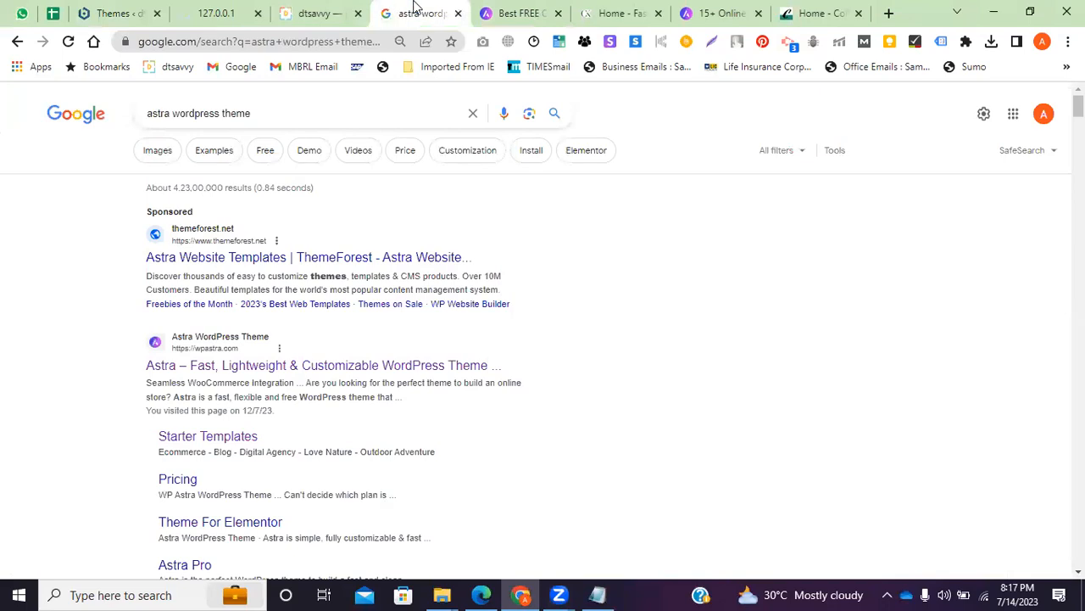
pyautogui.click(501, 13)
pyautogui.moveTo(199, 42); pyautogui.dragTo(138, 43)
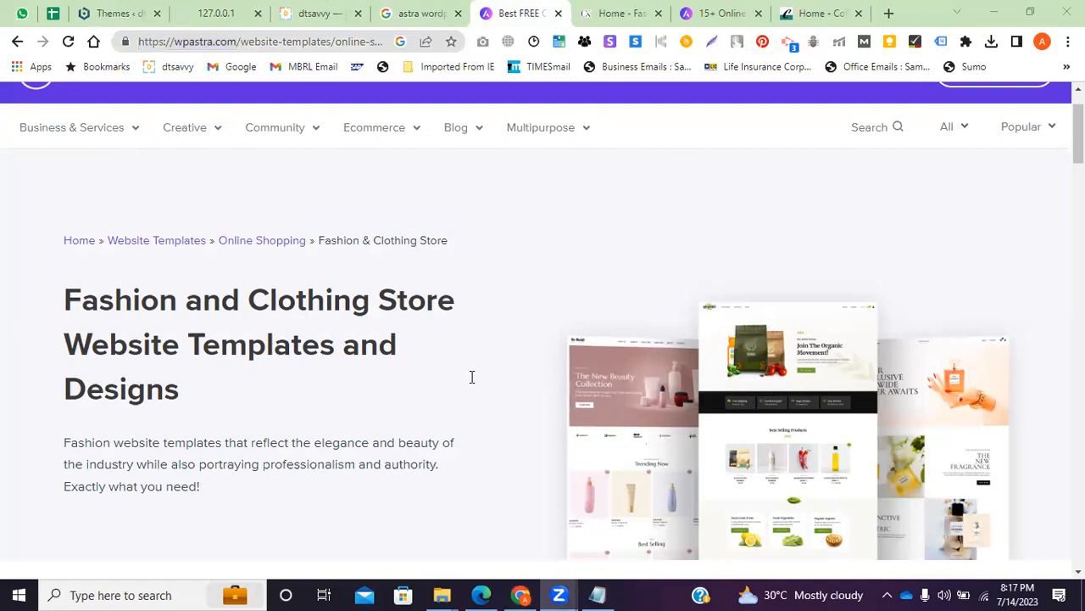
# Search the WD Batch attendance sheet for "ah" and mark the student in row 27 Present for 14 July 2023
pyautogui.click(359, 7)
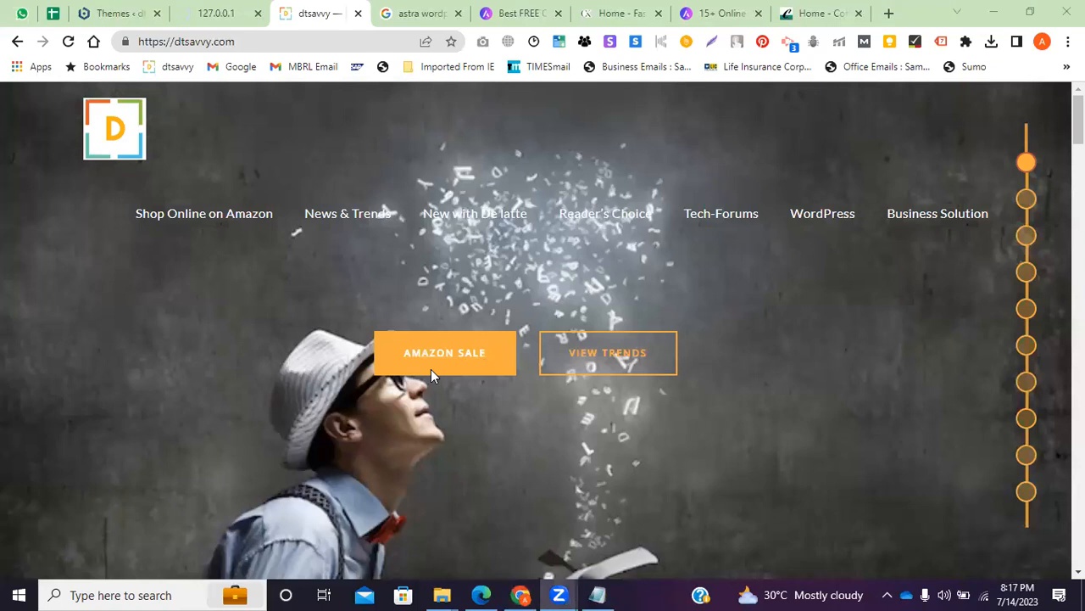
pyautogui.click(48, 8)
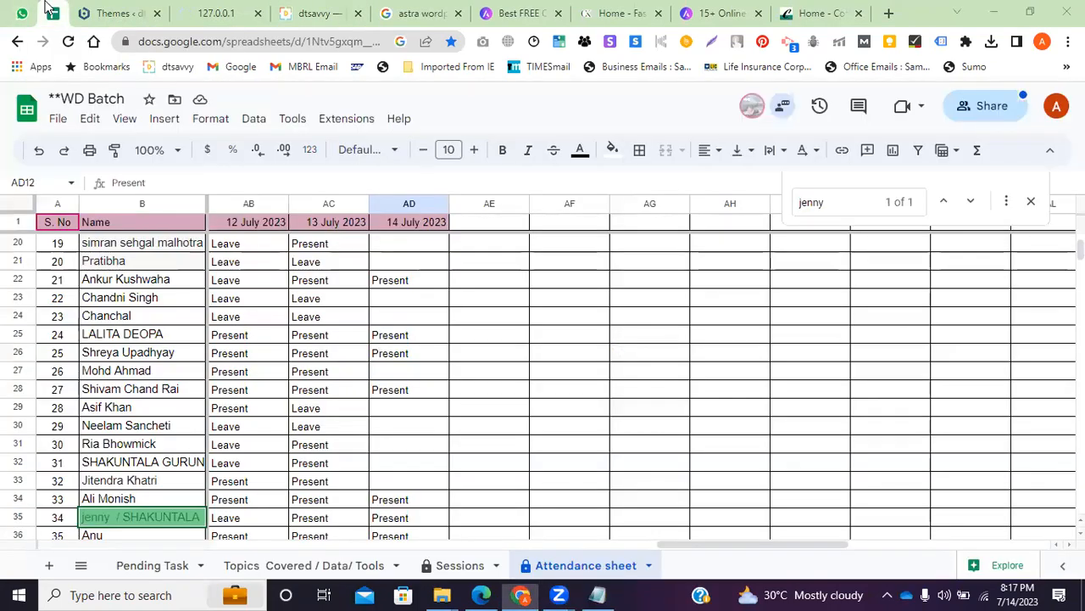
pyautogui.hotkey('ctrl', 'f')
pyautogui.write('ah')
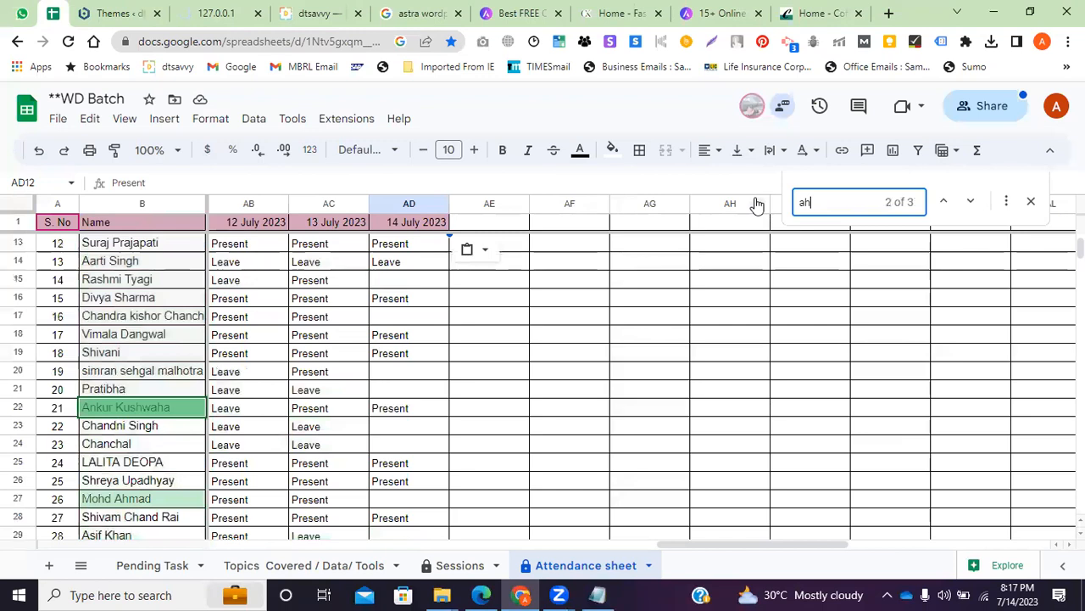
pyautogui.click(348, 500)
pyautogui.hotkey('ctrl', 'c')
pyautogui.click(393, 508)
pyautogui.hotkey('ctrl', 'v')
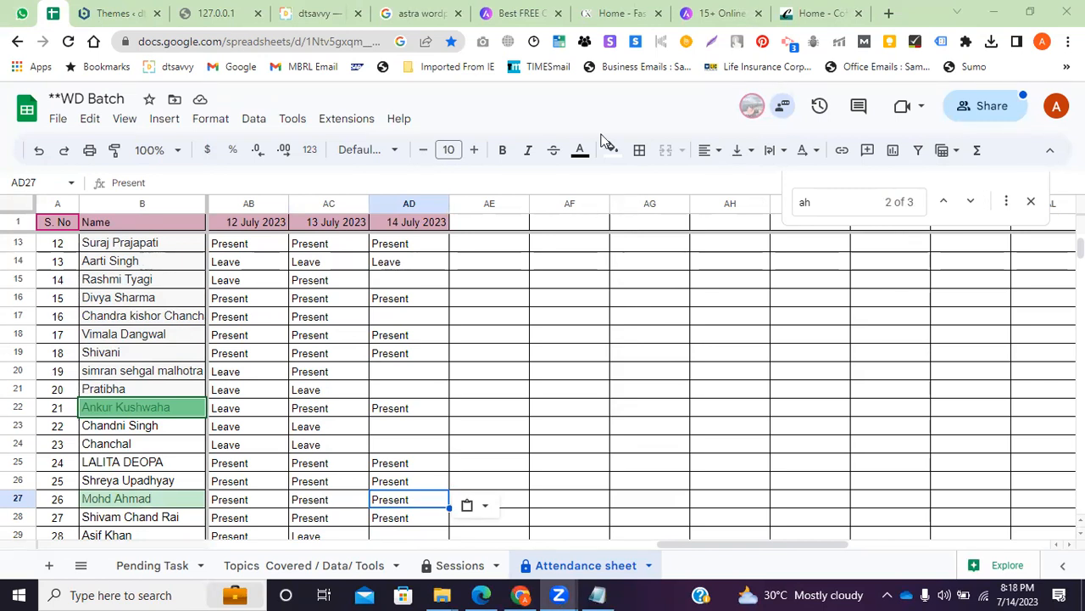
pyautogui.click(708, 13)
pyautogui.moveTo(199, 40); pyautogui.dragTo(538, 41)
pyautogui.press('BackSpace')
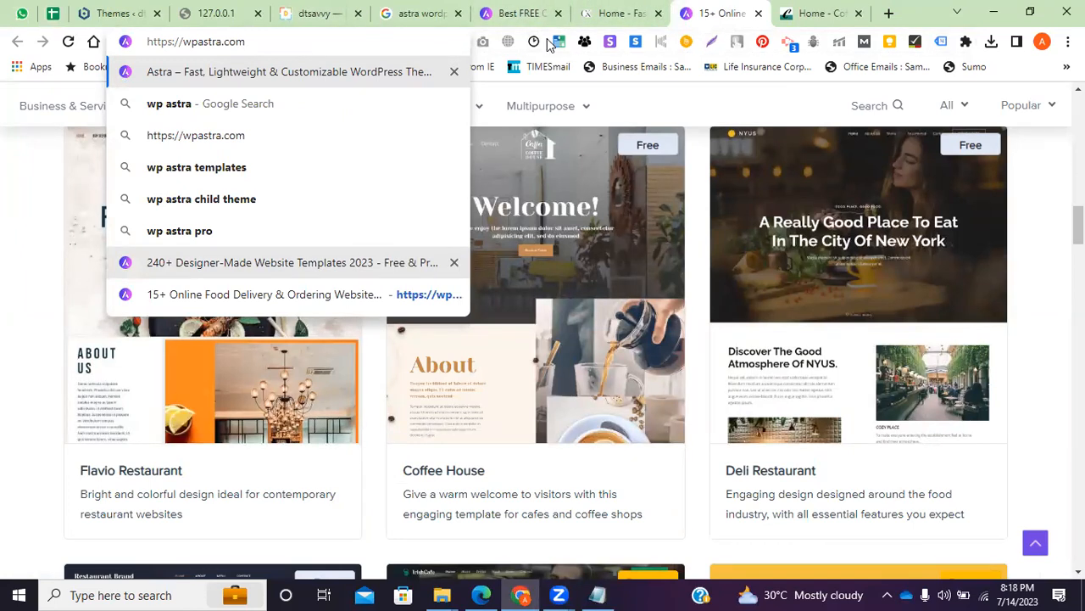
# Check whether the local WordPress site at 127.0.0.1/wordpress/ loads and return to the installed themes in the admin
pyautogui.click(219, 12)
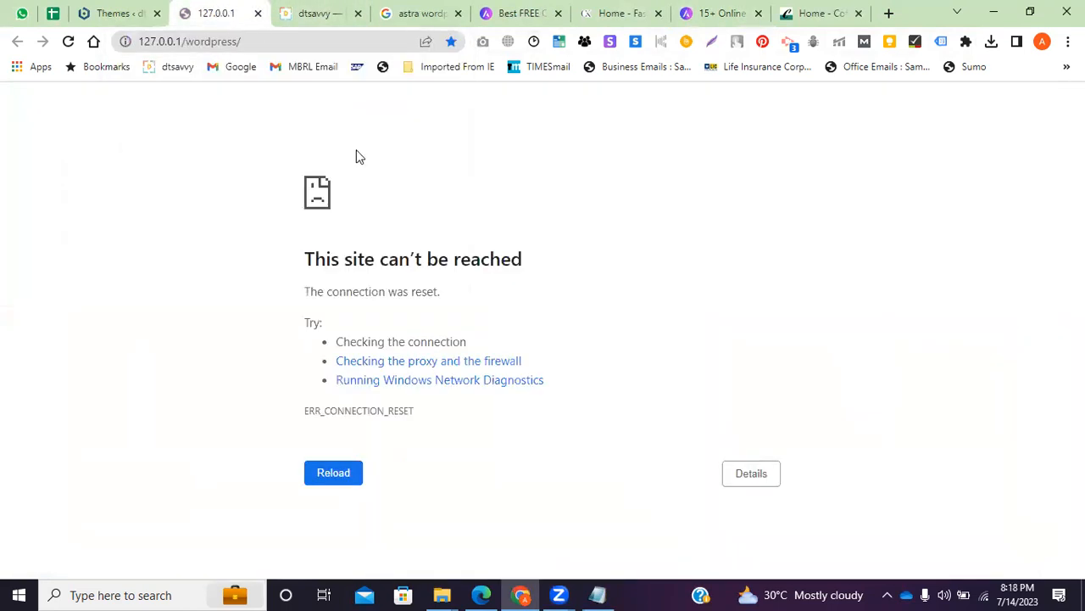
pyautogui.click(153, 10)
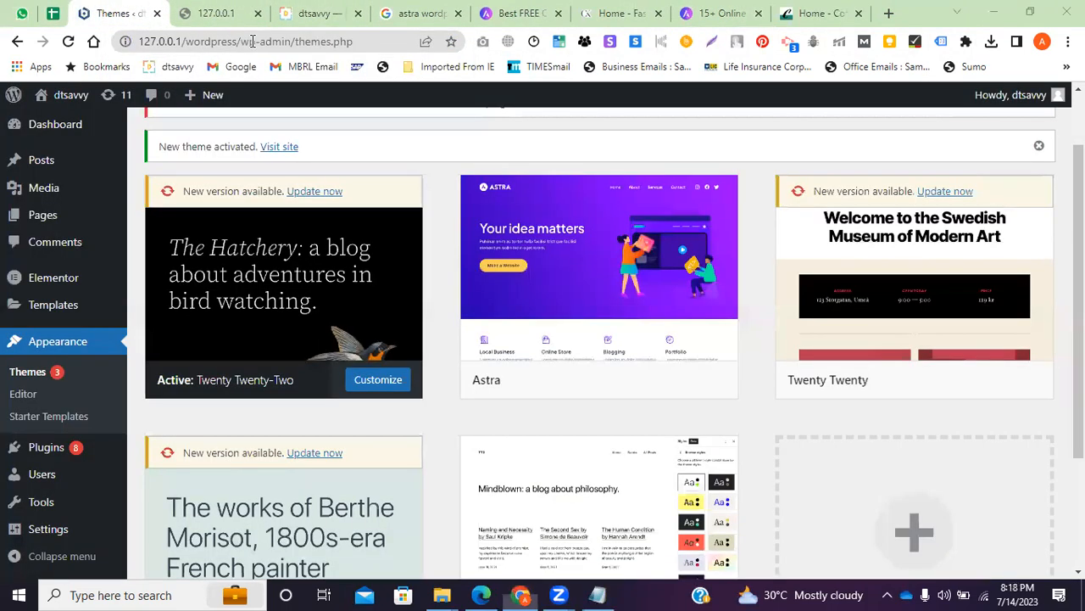
pyautogui.moveTo(537, 285)
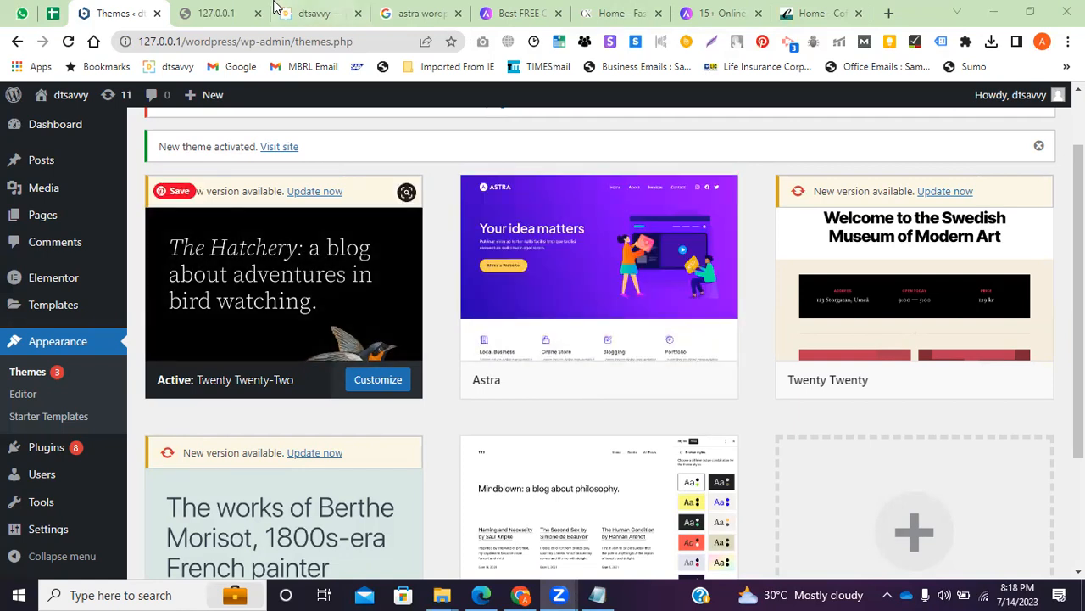
pyautogui.click(222, 12)
pyautogui.click(136, 13)
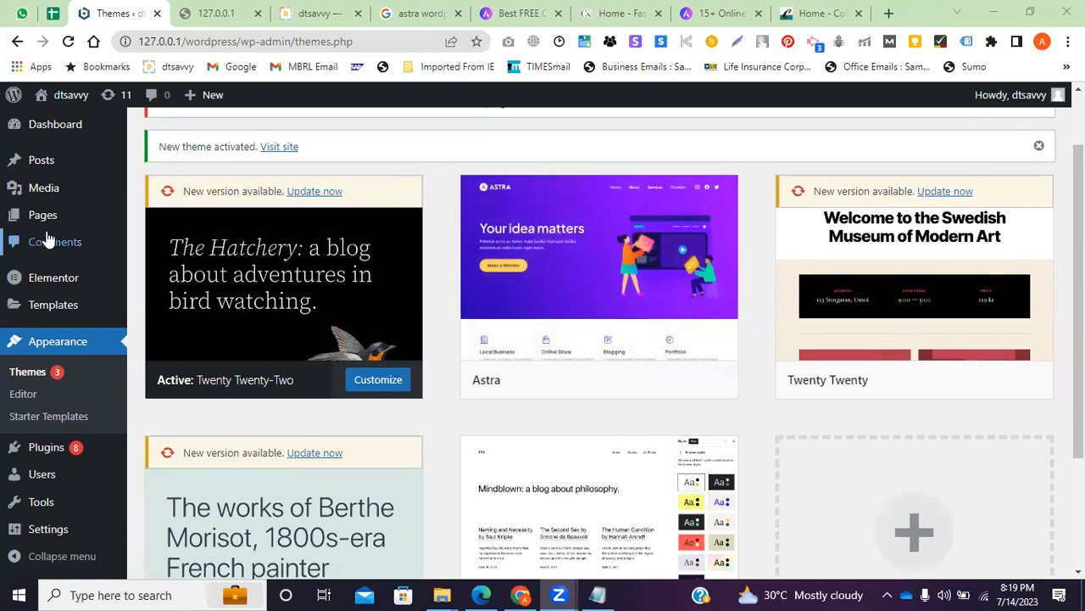
# Activate the installed Astra theme on the local WordPress site
pyautogui.scroll(-2, 412, 314)
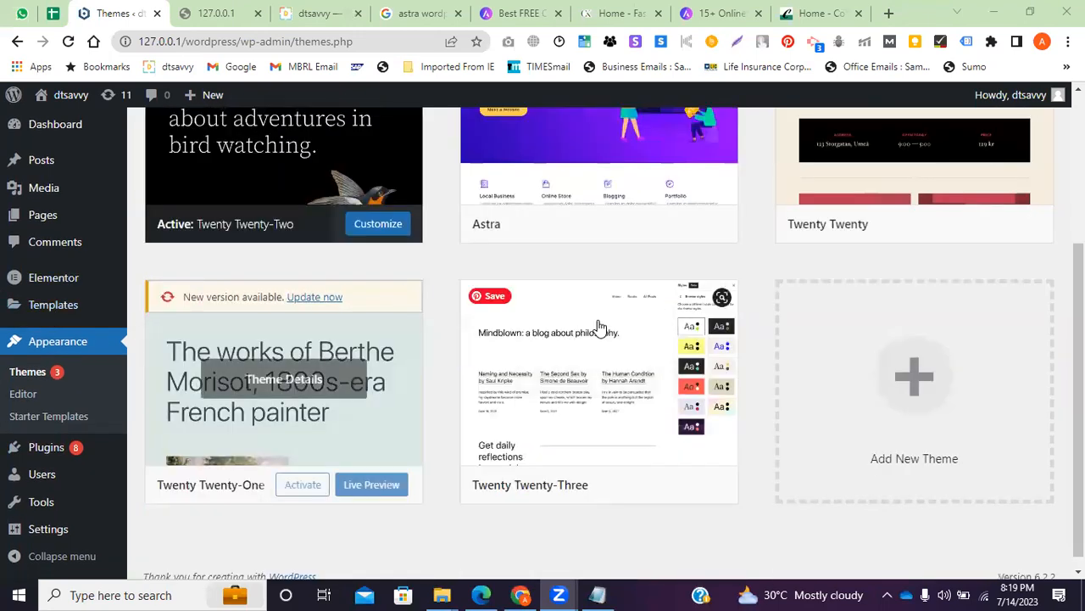
pyautogui.scroll(1, 514, 226)
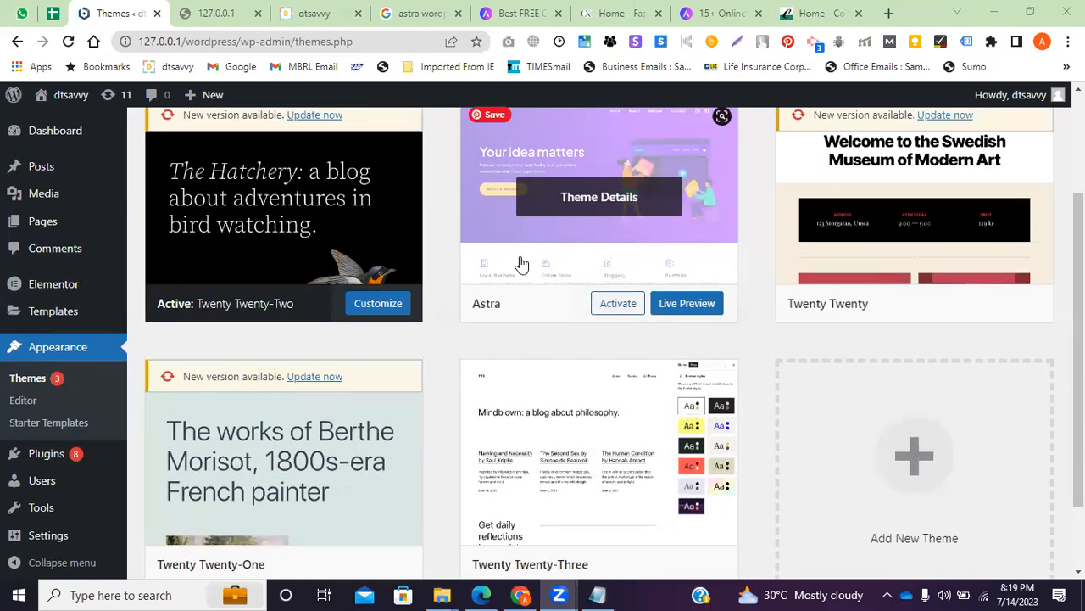
pyautogui.click(613, 306)
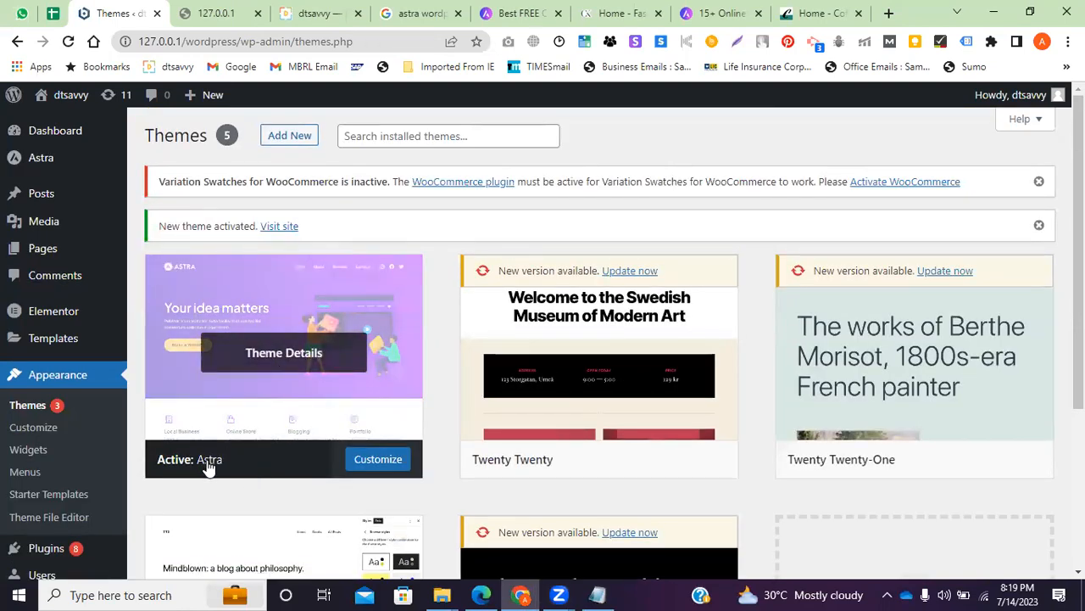
pyautogui.scroll(-1, 340, 382)
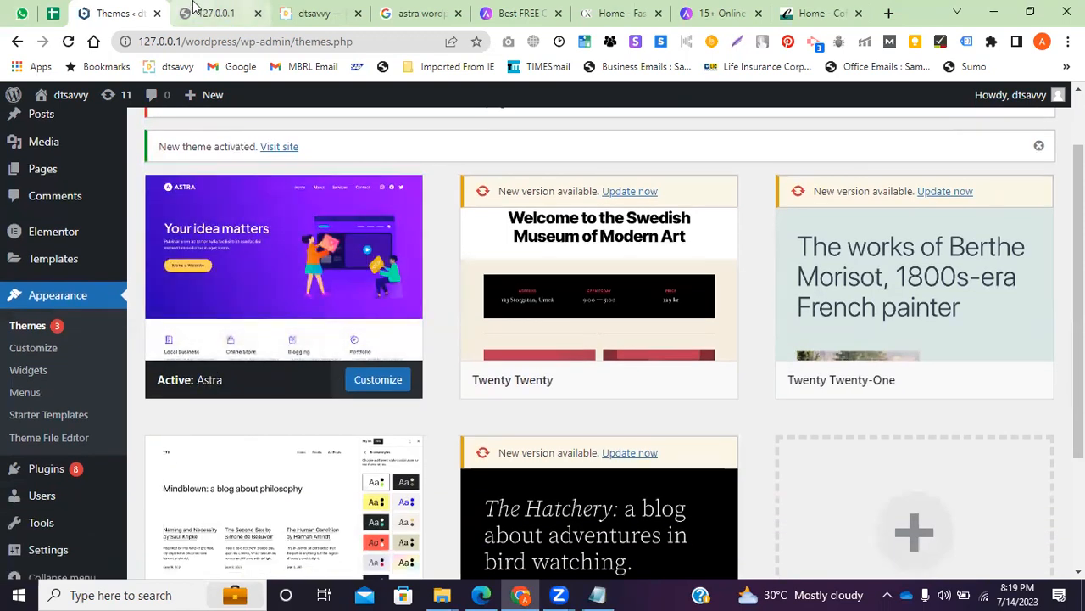
# Reload the local WordPress site and look over the Themes page and the admin sections while it loads
pyautogui.click(216, 13)
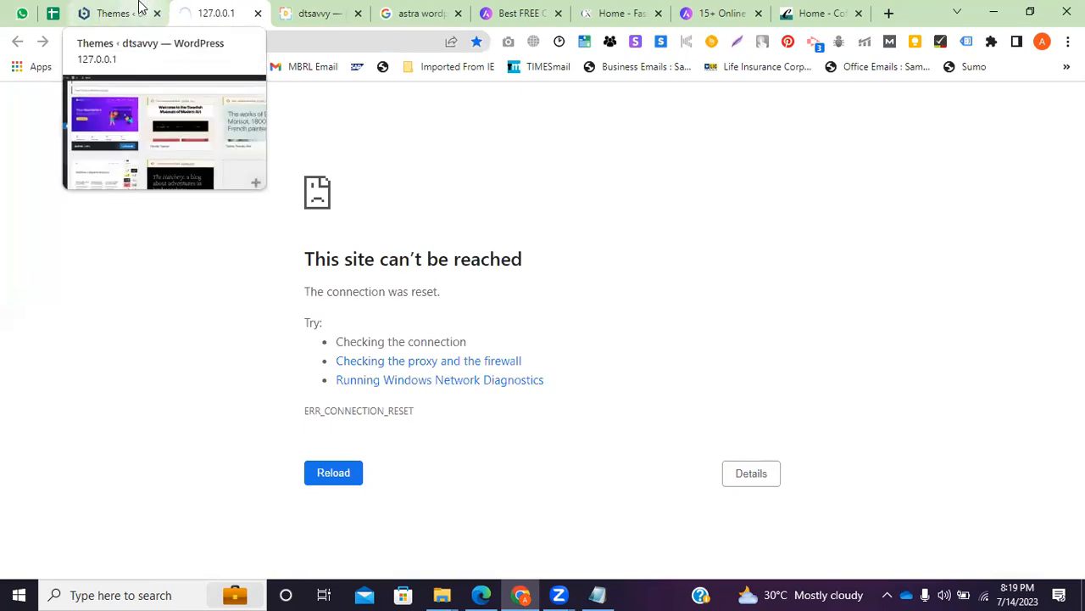
pyautogui.click(138, 10)
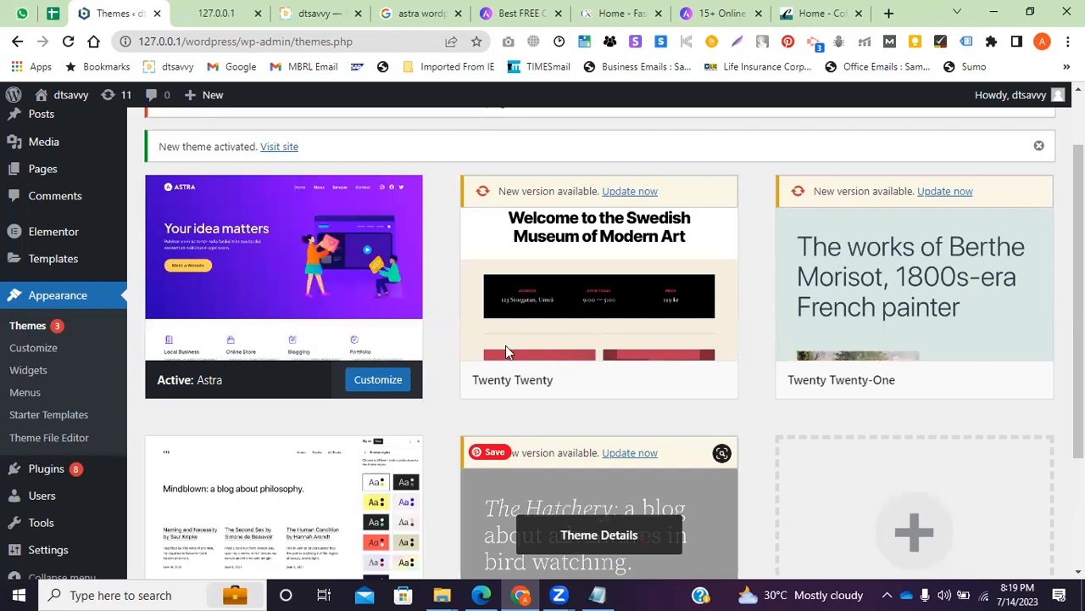
pyautogui.scroll(-3, 12, 436)
pyautogui.scroll(3, 39, 223)
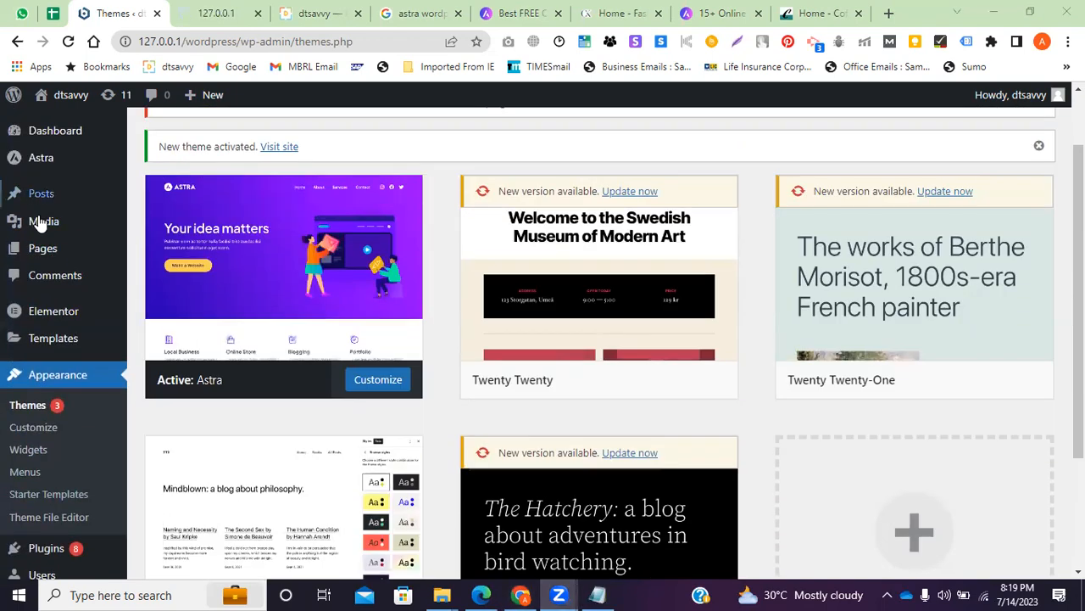
pyautogui.scroll(1, 42, 229)
pyautogui.moveTo(35, 166)
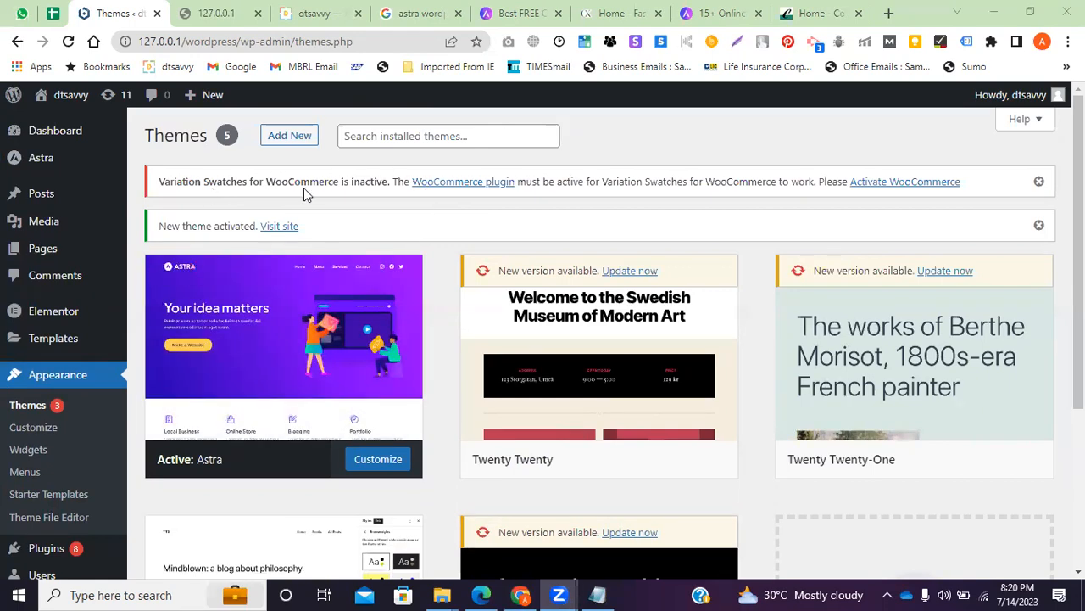
# Try to activate WooCommerce from the Themes page notice about the inactive Variation Swatches for WooCommerce plugin
pyautogui.click(379, 460)
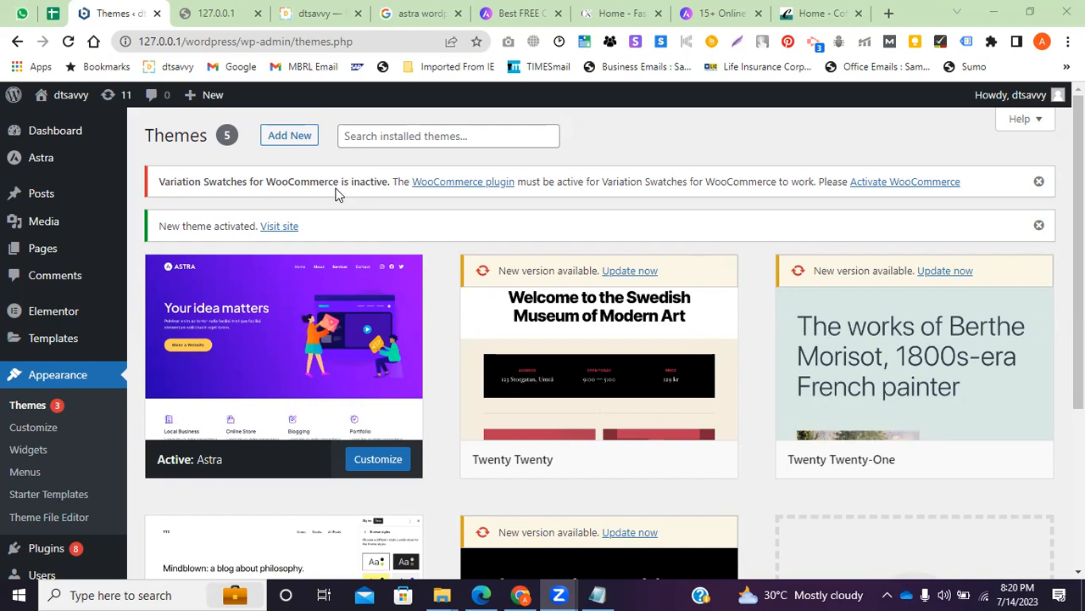
pyautogui.moveTo(483, 457)
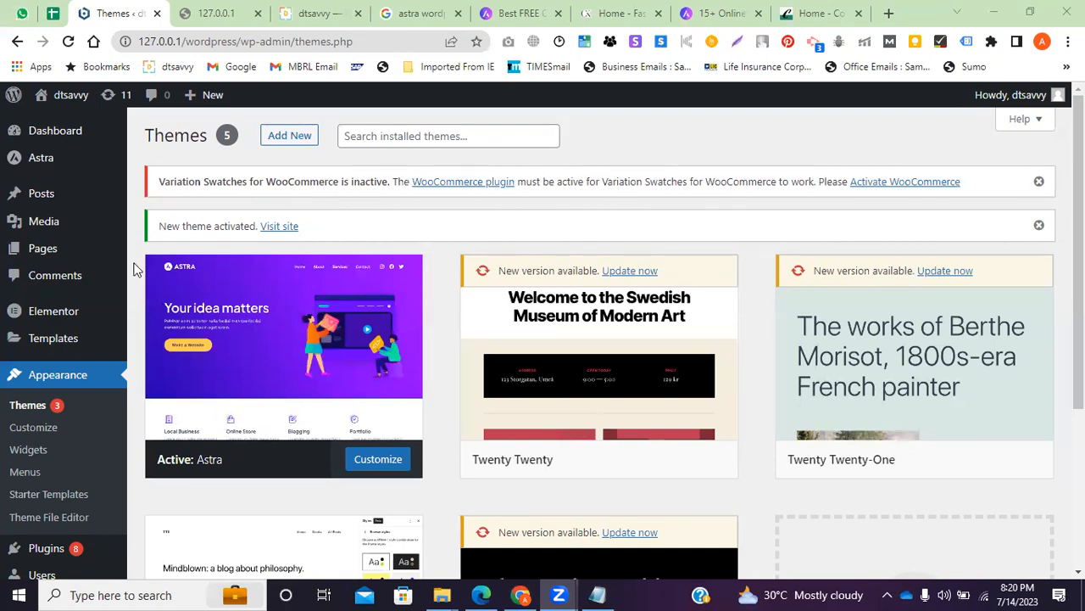
pyautogui.scroll(-2, 67, 485)
pyautogui.scroll(-1, 68, 485)
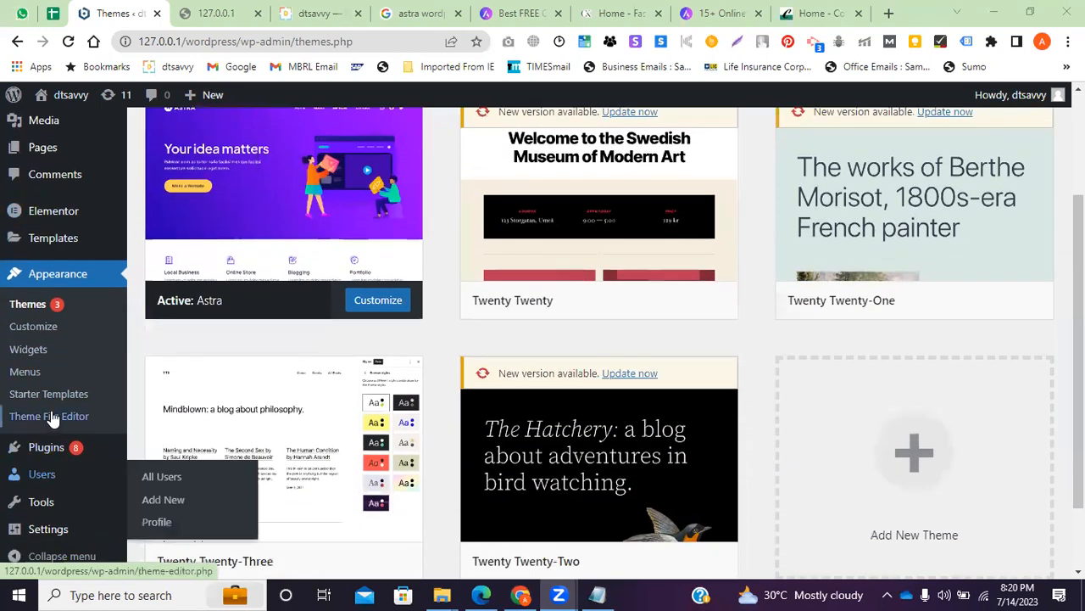
pyautogui.scroll(3, 45, 475)
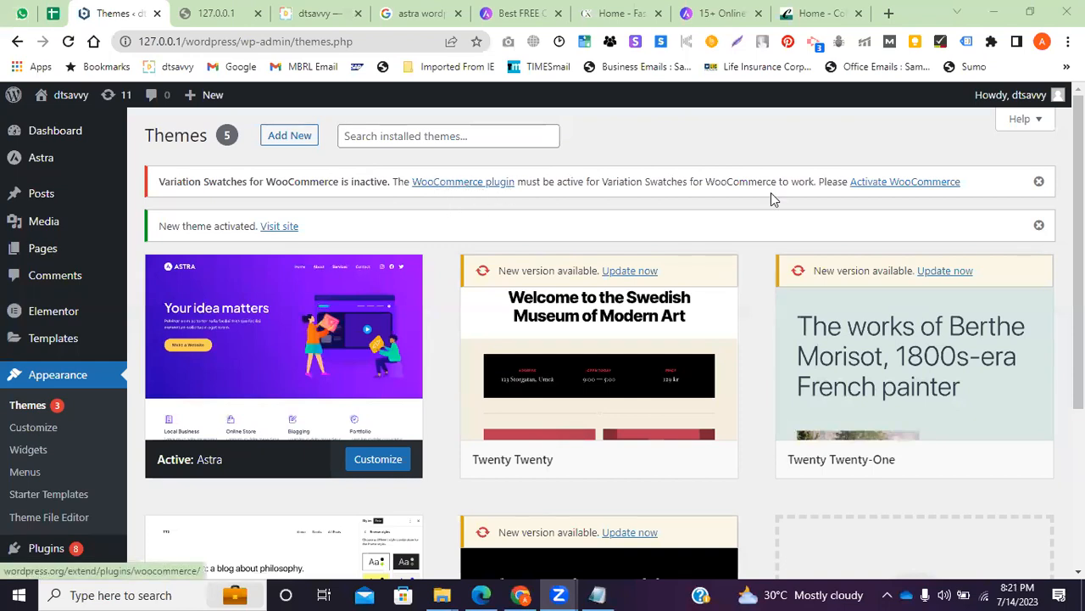
pyautogui.click(880, 192)
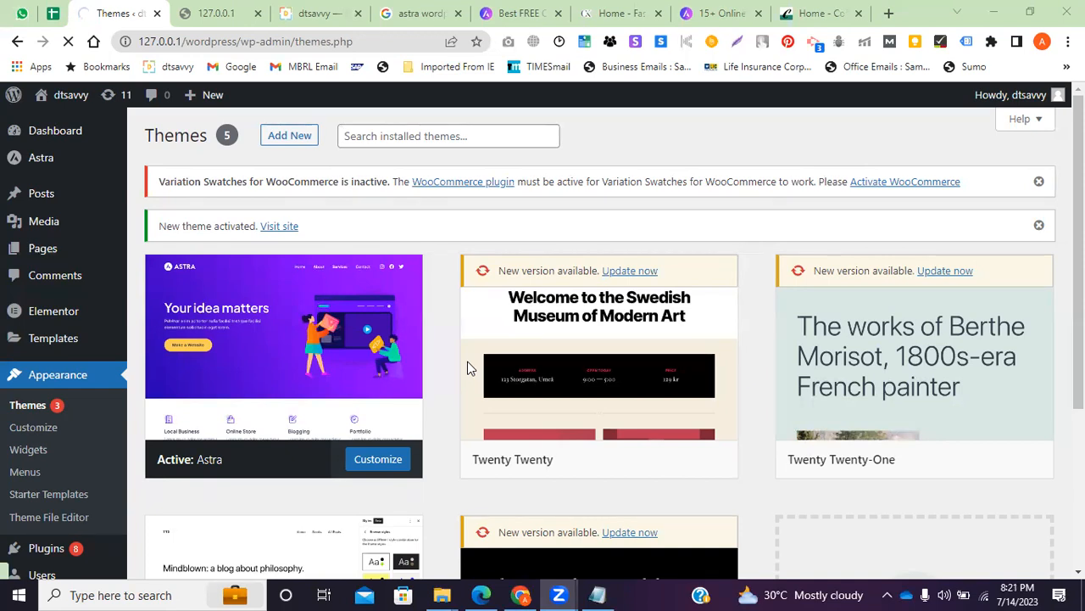
# Switch to Notepad and insert blank lines between the Checkout Plugins - Stripe for WooCommerce, WooCommerce, Variation Swatches for WooCommerce and CartFlows entries
pyautogui.click(598, 594)
pyautogui.moveTo(112, 291); pyautogui.dragTo(5, 227)
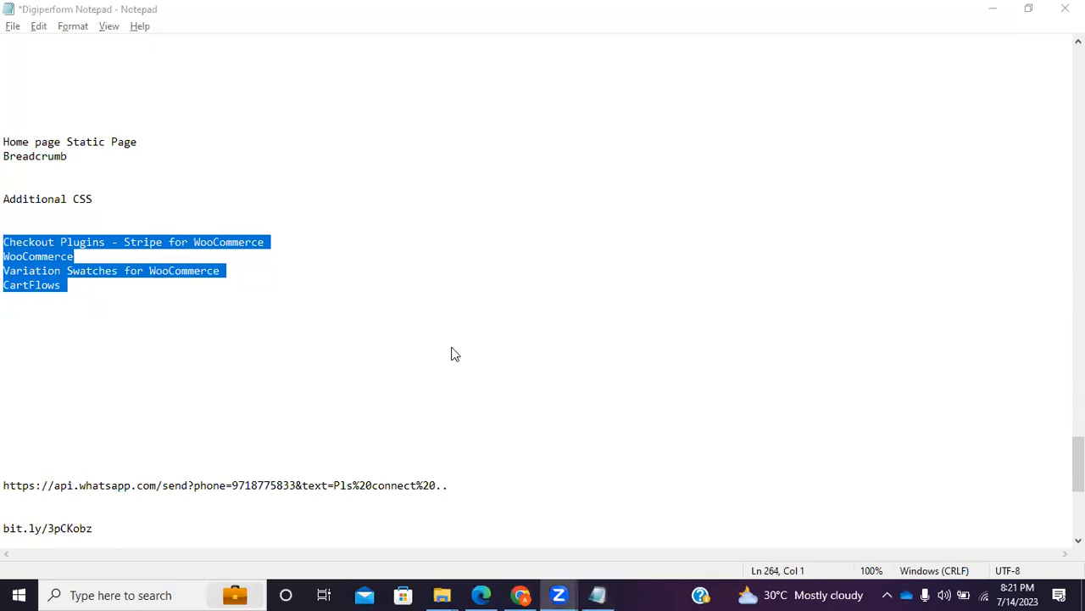
pyautogui.moveTo(42, 256); pyautogui.dragTo(48, 256)
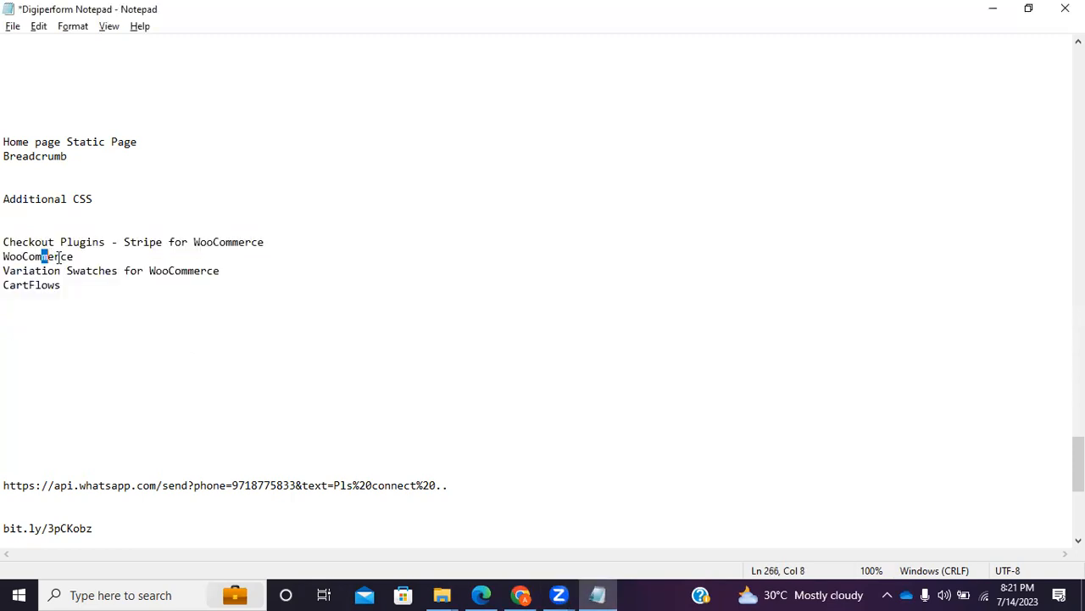
pyautogui.click(271, 244)
pyautogui.press('Return')
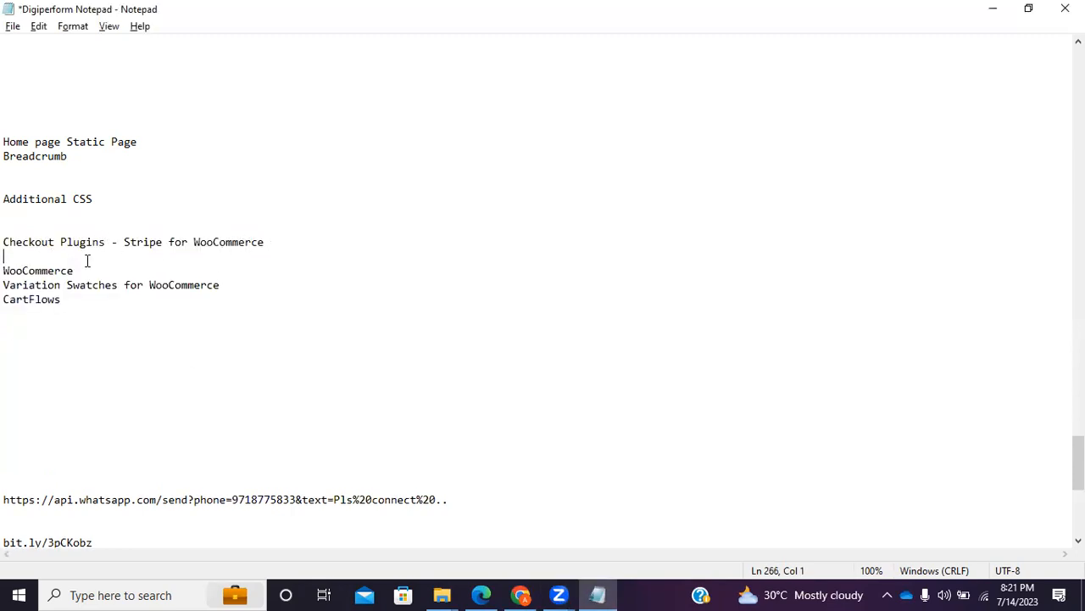
pyautogui.click(78, 269)
pyautogui.press('Return')
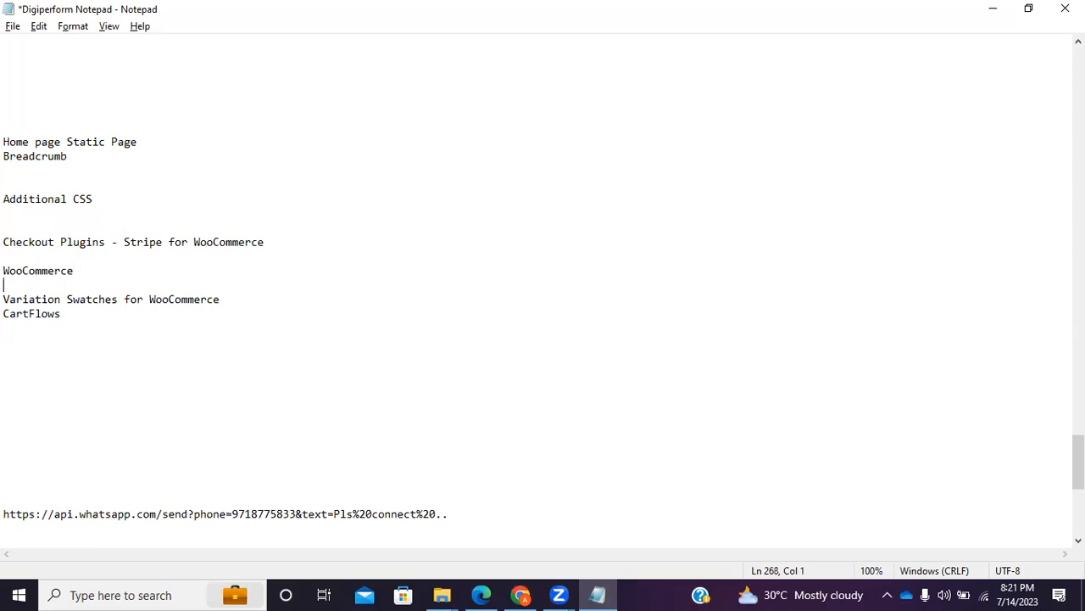
pyautogui.click(83, 323)
pyautogui.moveTo(116, 299); pyautogui.dragTo(17, 285)
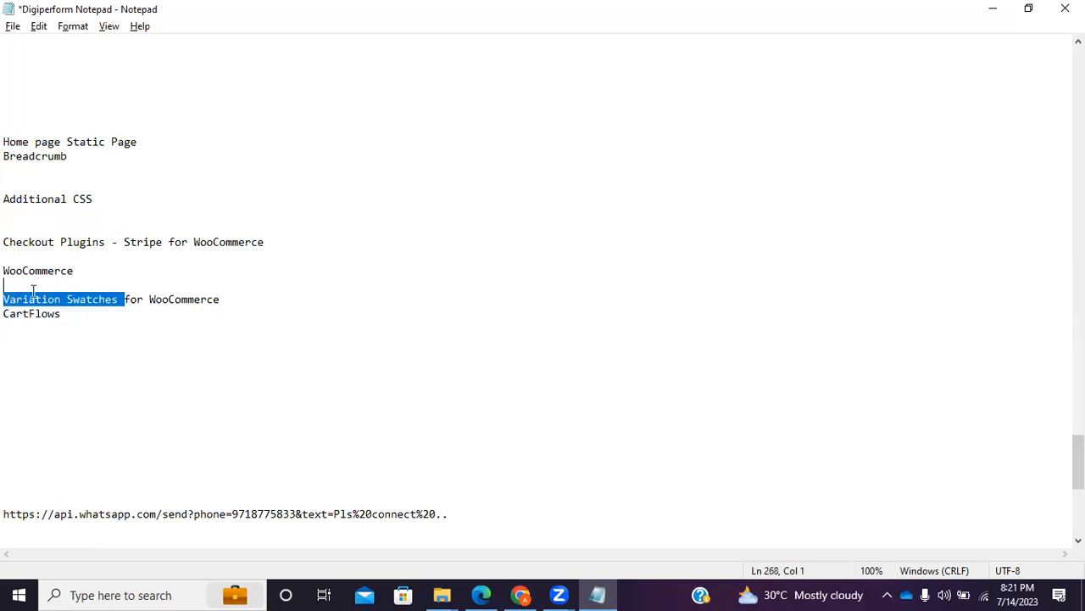
pyautogui.click(240, 294)
pyautogui.press('Return')
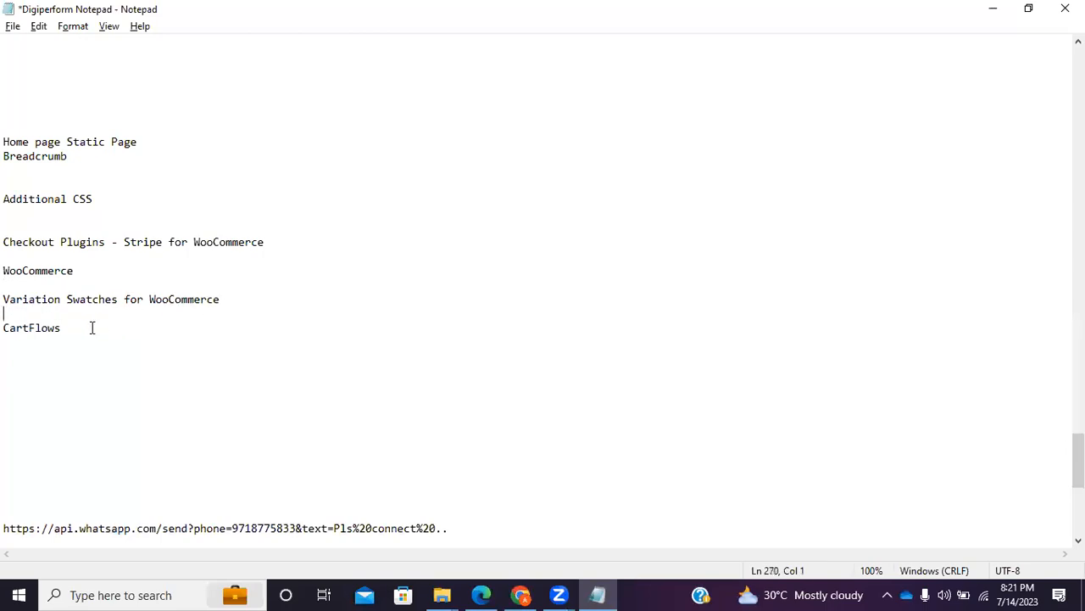
# Go through the listed plugins one by one, highlighting the CartFlows and WooCommerce entries
pyautogui.moveTo(85, 326); pyautogui.dragTo(6, 323)
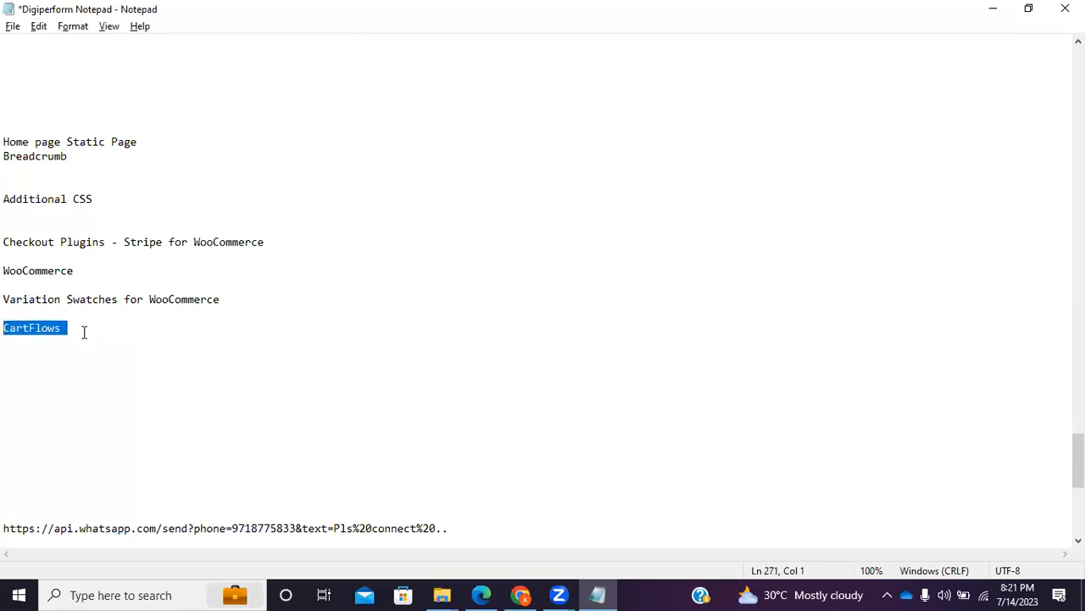
pyautogui.click(25, 244)
pyautogui.click(44, 299)
pyautogui.click(54, 323)
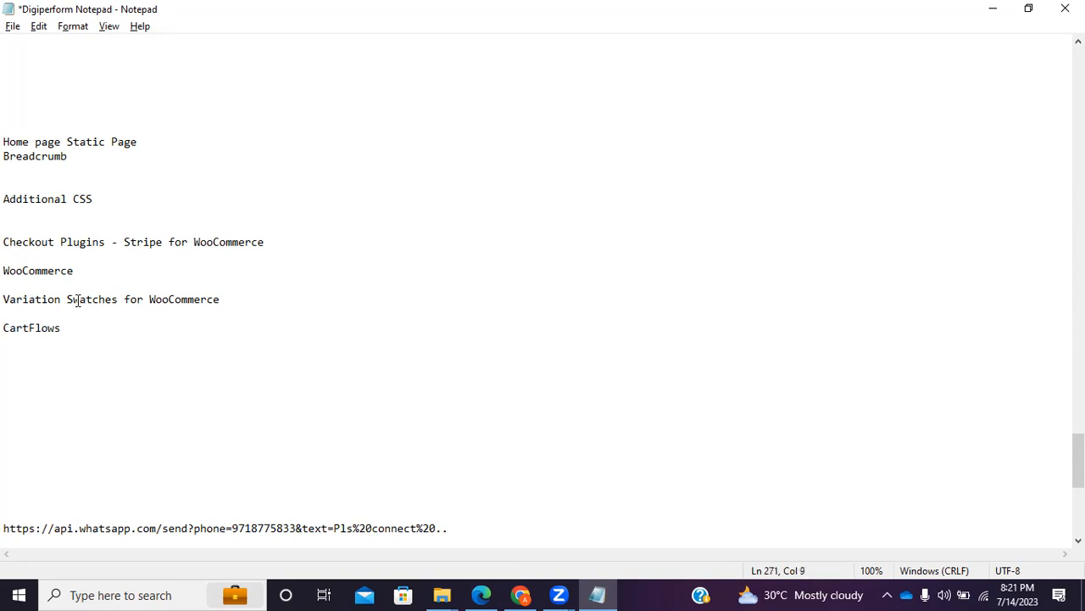
pyautogui.moveTo(99, 274); pyautogui.dragTo(7, 273)
pyautogui.click(103, 310)
pyautogui.click(42, 327)
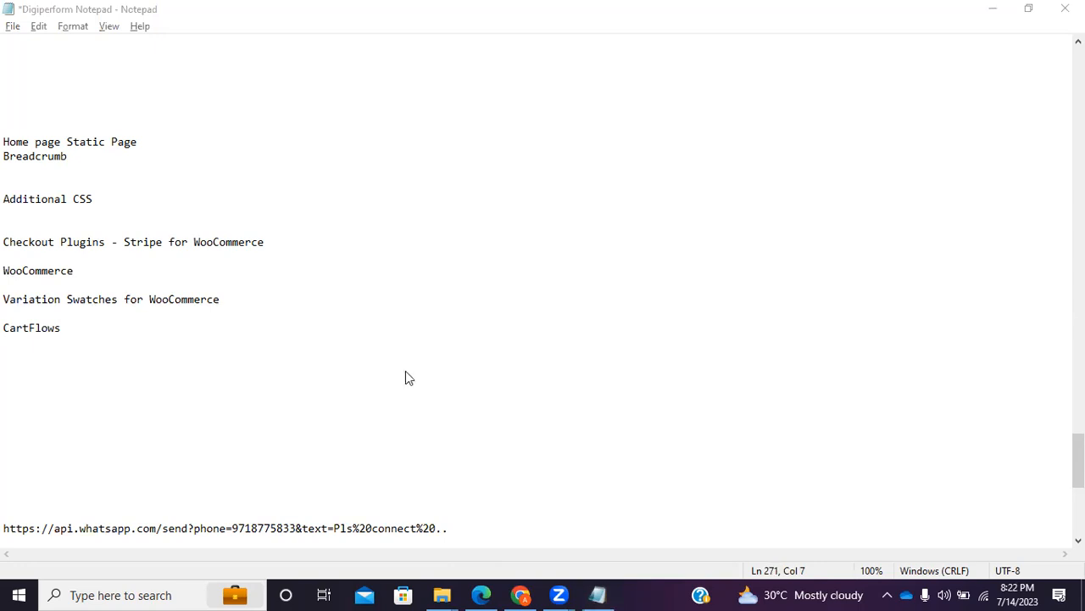
# Reload the plugin activation page in Chrome, highlight "Checkout Plugins -" in the Notepad list while it loads, and return to Chrome
pyautogui.click(520, 594)
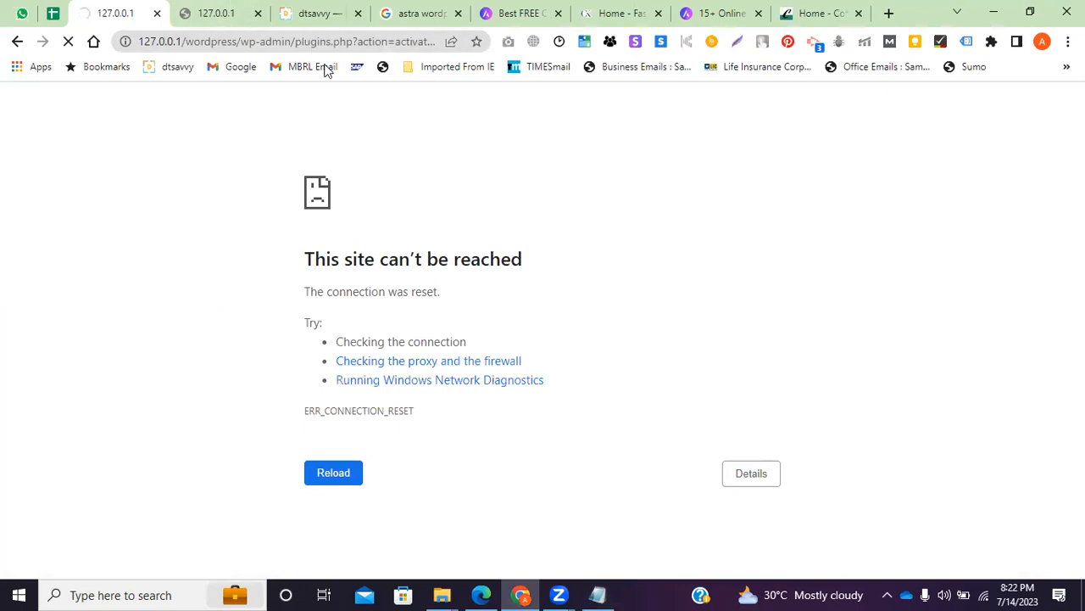
pyautogui.click(604, 593)
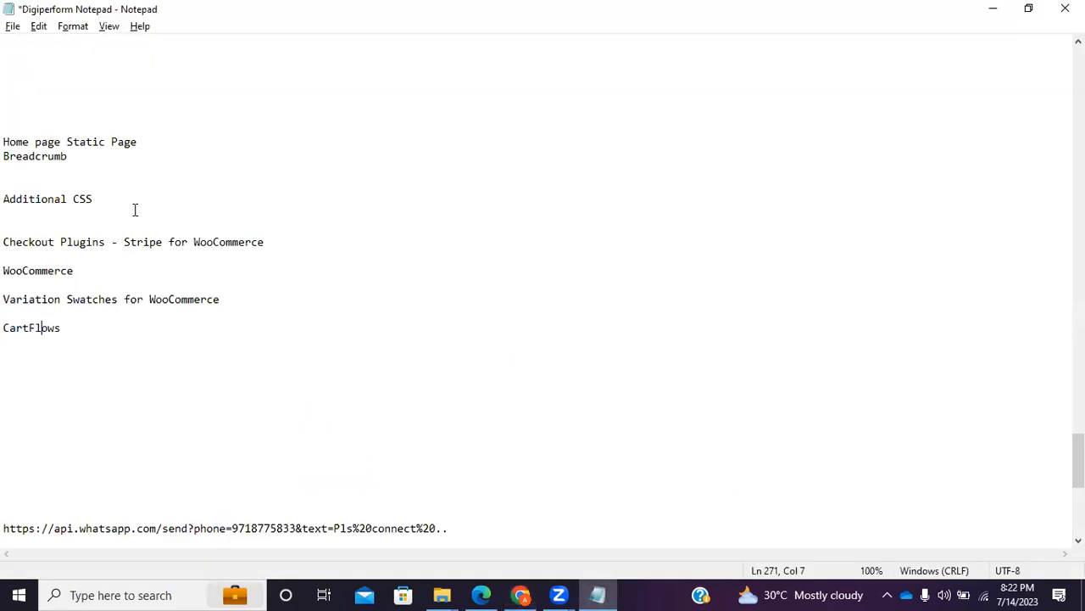
pyautogui.moveTo(124, 242); pyautogui.dragTo(6, 240)
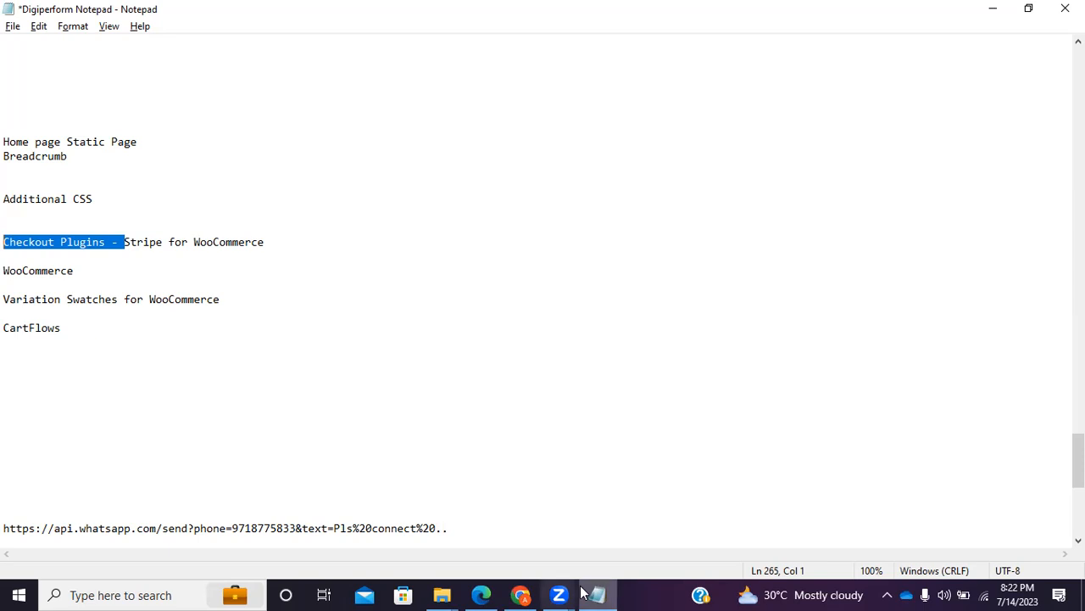
pyautogui.click(521, 594)
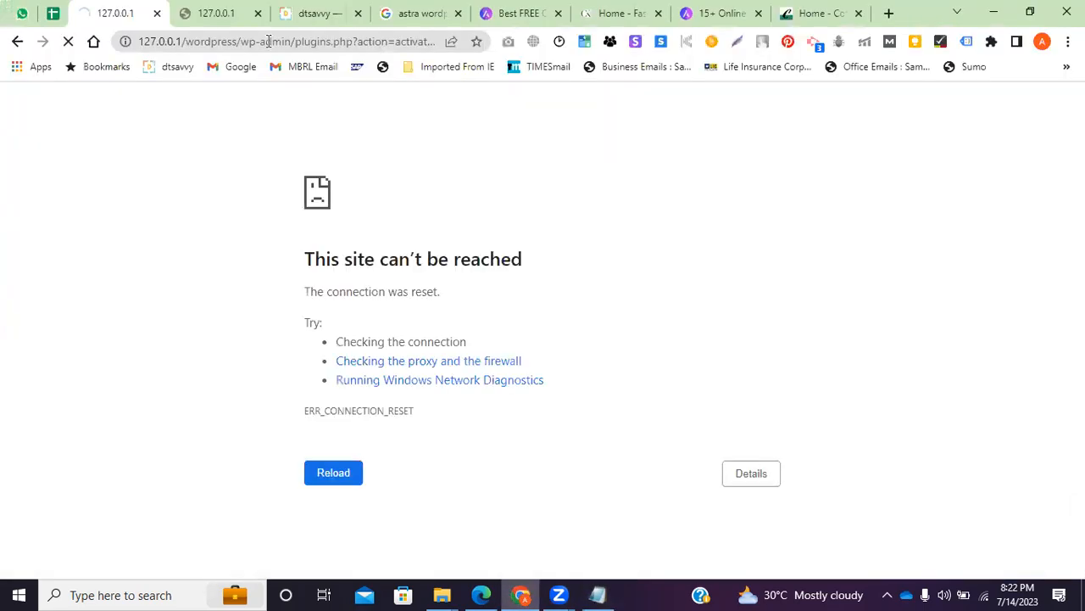
# Shorten the failed plugin activation address to 127.0.0.1/wordpress/wp-admin/ and load the WordPress dashboard
pyautogui.moveTo(269, 41); pyautogui.dragTo(568, 53)
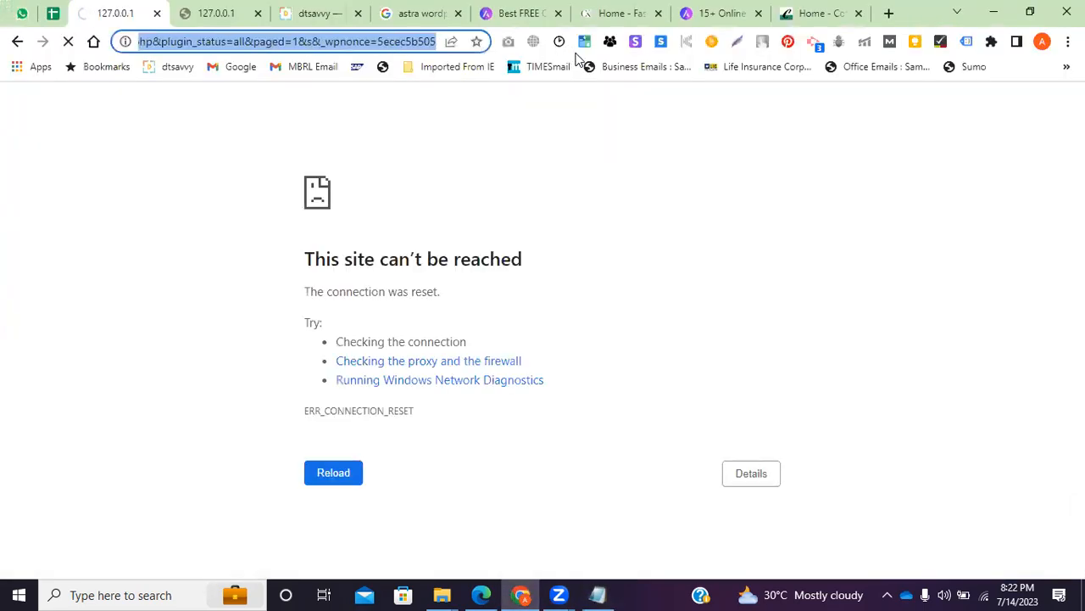
pyautogui.press('End')
pyautogui.press('BackSpace')
pyautogui.press('BackSpace')
pyautogui.press('BackSpace')
pyautogui.press('BackSpace')
pyautogui.press('BackSpace')
pyautogui.press('BackSpace')
pyautogui.press('BackSpace')
pyautogui.press('BackSpace')
pyautogui.press('BackSpace')
pyautogui.press('BackSpace')
pyautogui.press('BackSpace')
pyautogui.press('BackSpace')
pyautogui.press('BackSpace')
pyautogui.press('BackSpace')
pyautogui.press('BackSpace')
pyautogui.press('BackSpace')
pyautogui.press('BackSpace')
pyautogui.press('BackSpace')
pyautogui.press('BackSpace')
pyautogui.press('BackSpace')
pyautogui.press('Return')
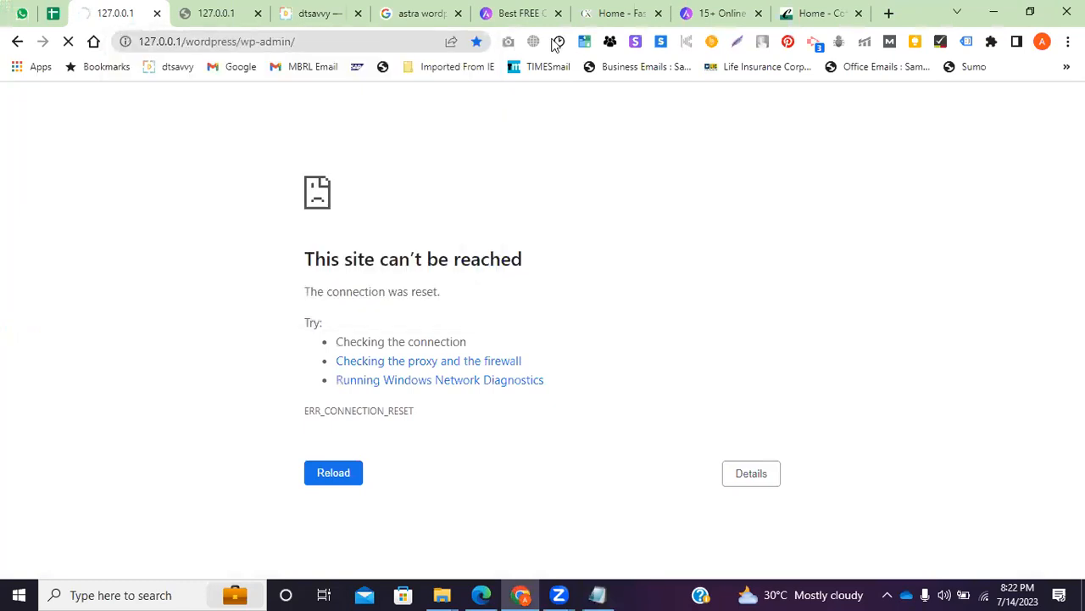
pyautogui.click(239, 4)
pyautogui.click(129, 5)
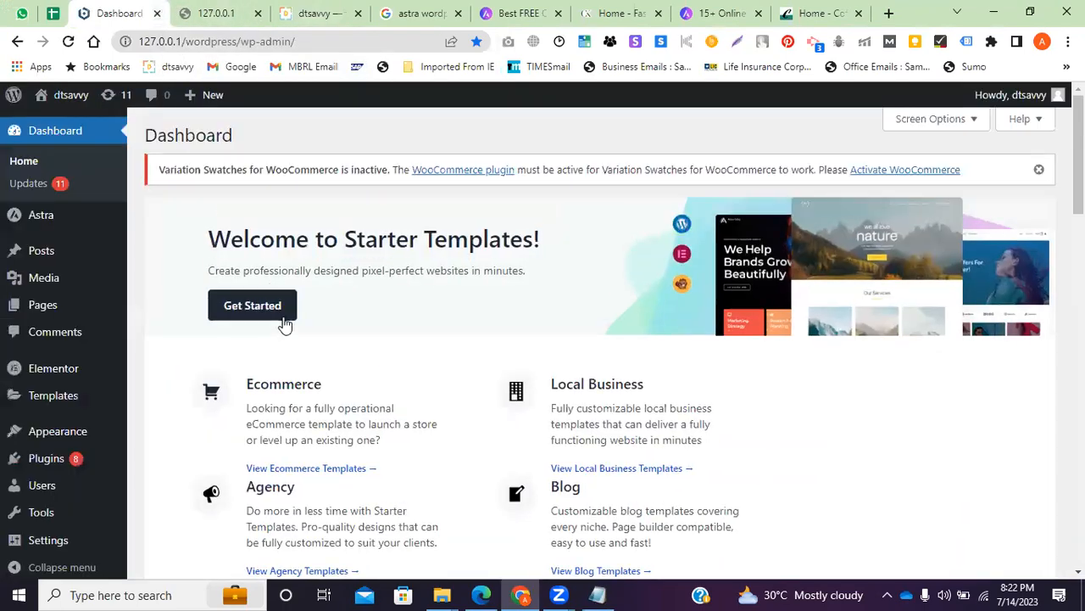
# Open the installed themes page from the WordPress dashboard
pyautogui.scroll(-3, 56, 364)
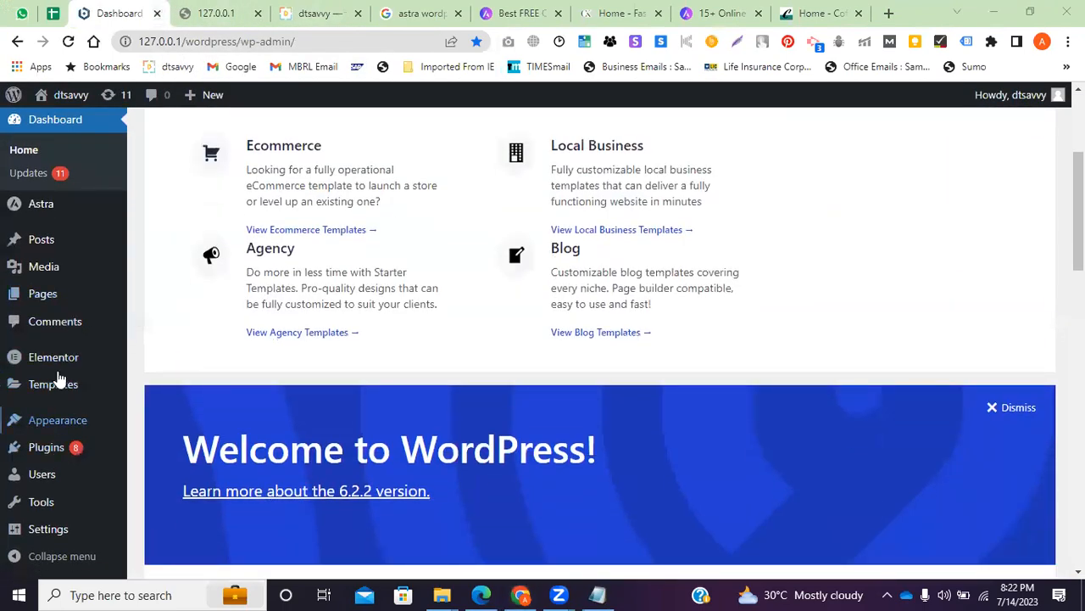
pyautogui.scroll(-2, 53, 398)
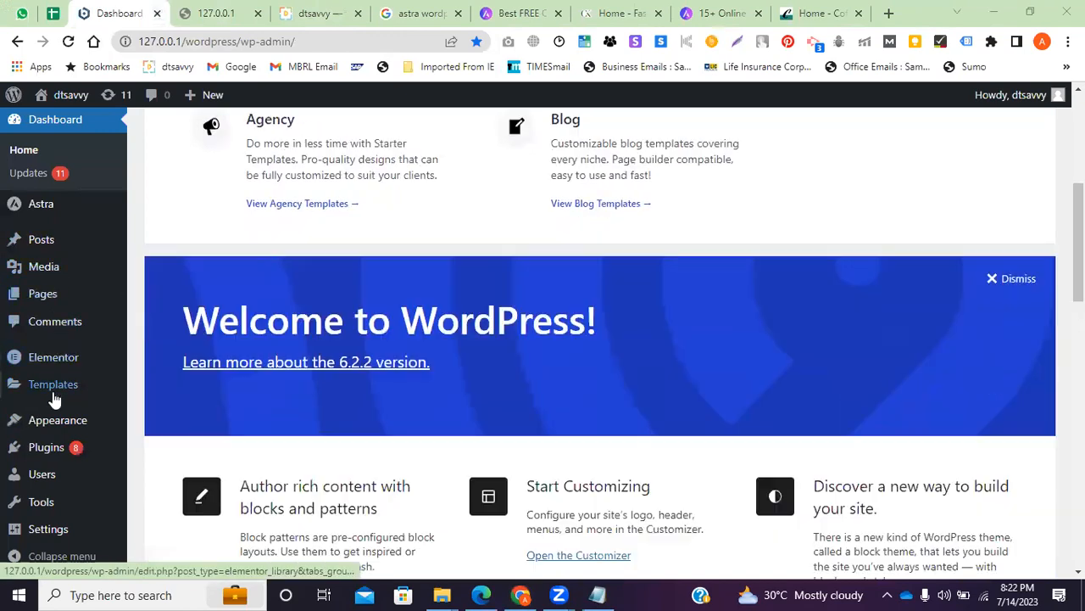
pyautogui.moveTo(58, 419)
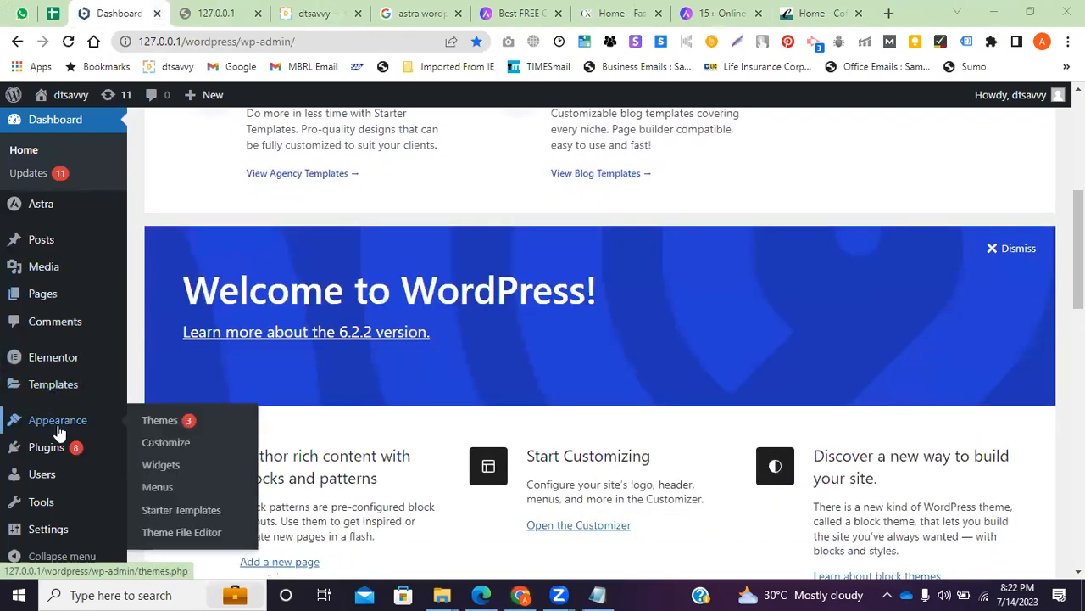
pyautogui.click(158, 424)
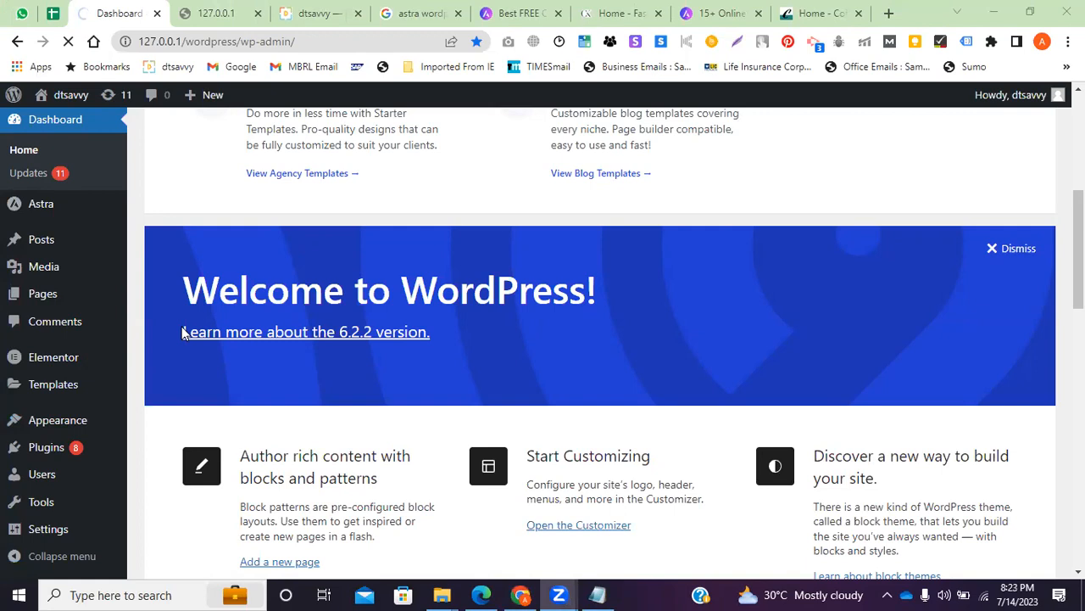
pyautogui.scroll(1, 465, 507)
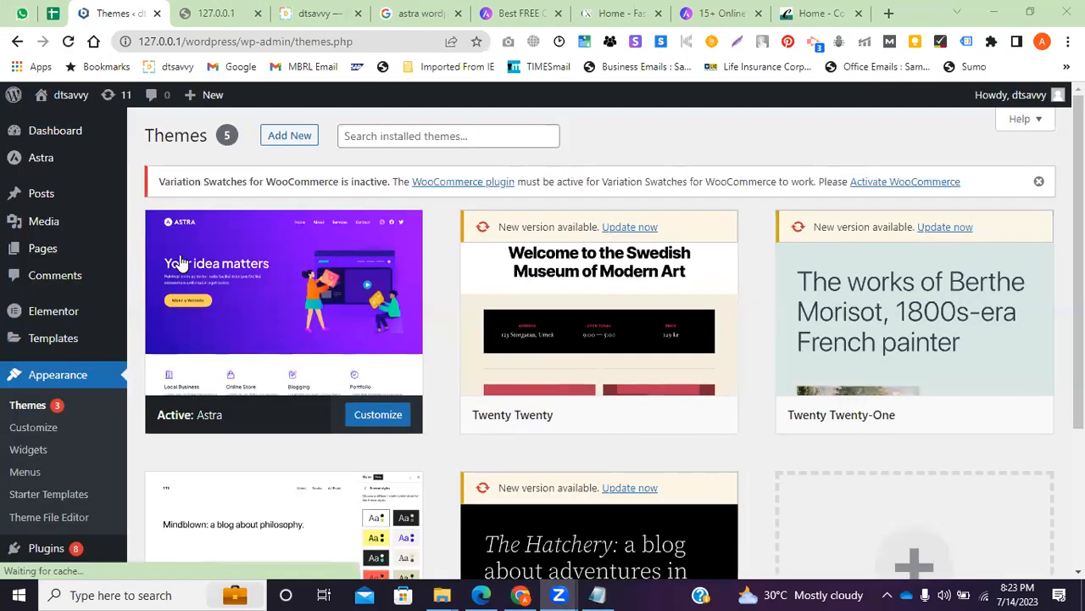
# View the Astra theme's details and description, and close them again
pyautogui.click(308, 358)
pyautogui.scroll(-1, 634, 514)
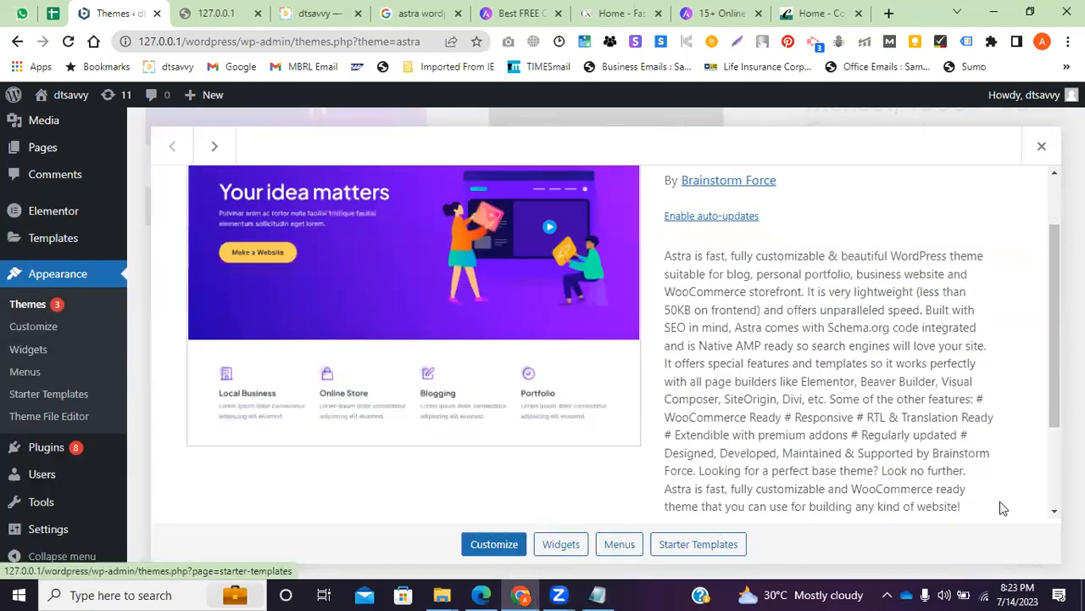
pyautogui.scroll(-2, 1001, 526)
pyautogui.scroll(1, 1048, 448)
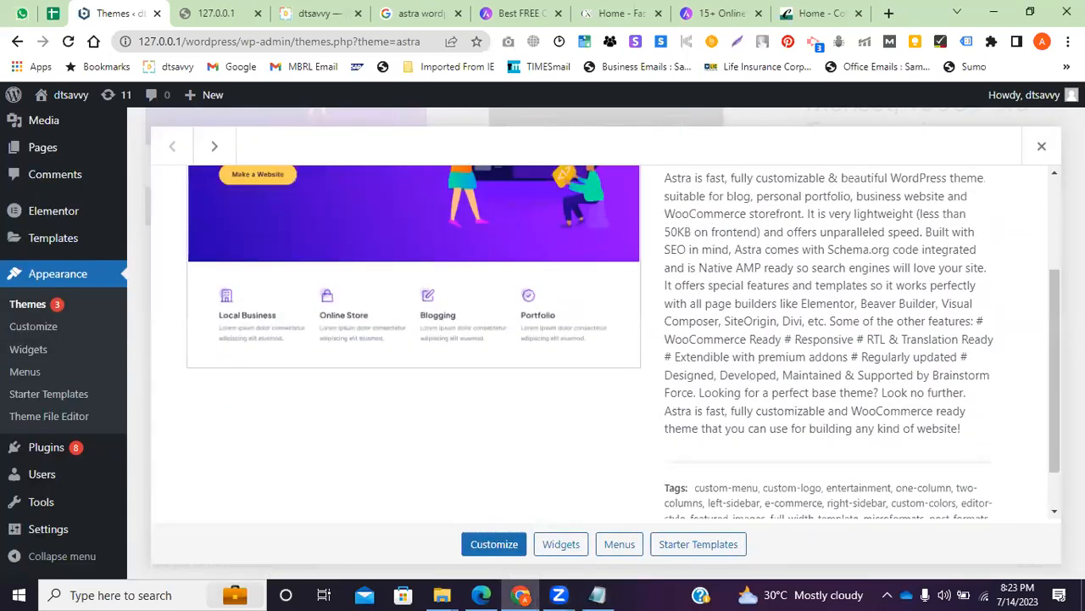
pyautogui.click(1042, 145)
# Open the list of installed plugins from the Themes page
pyautogui.scroll(1, 342, 257)
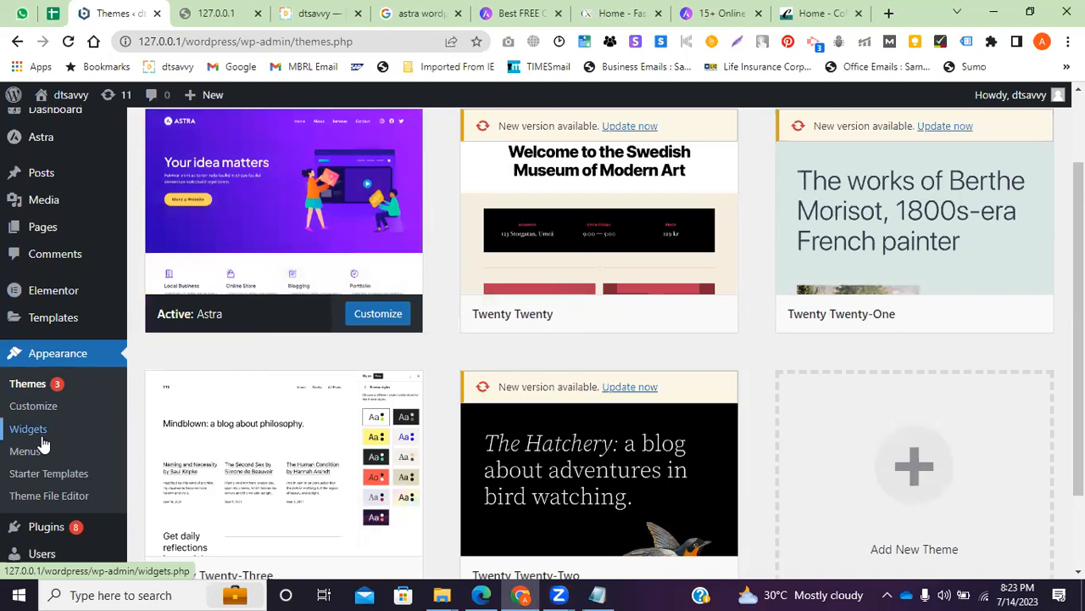
pyautogui.scroll(-1, 43, 441)
pyautogui.moveTo(46, 447)
pyautogui.click(195, 454)
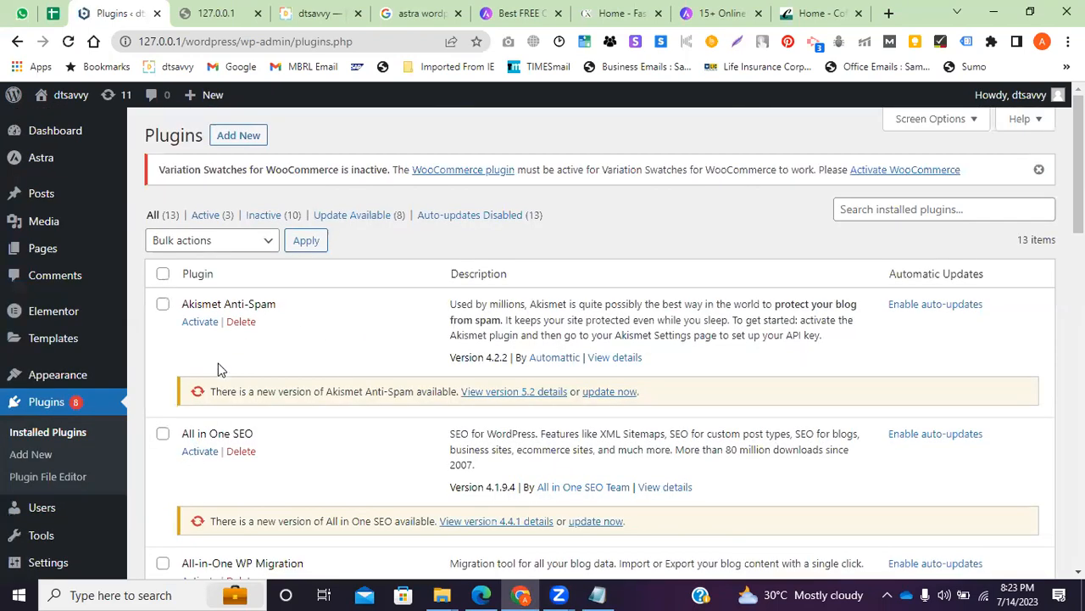
# Deactivate the Elementor plugin without giving a feedback reason, and delete it together with its data
pyautogui.scroll(-3, 251, 453)
pyautogui.scroll(-3, 258, 359)
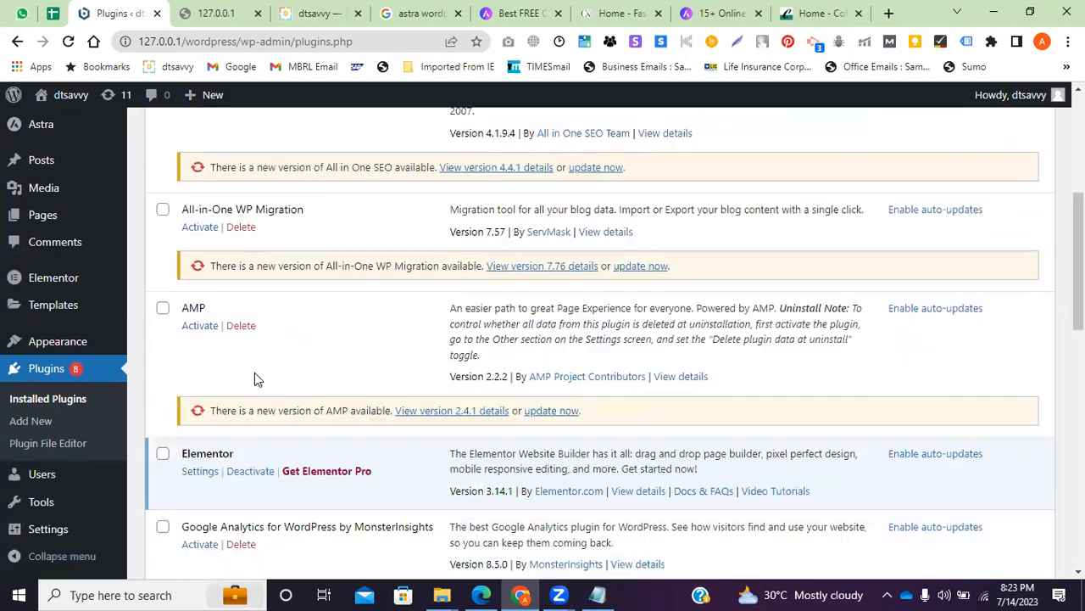
pyautogui.click(248, 348)
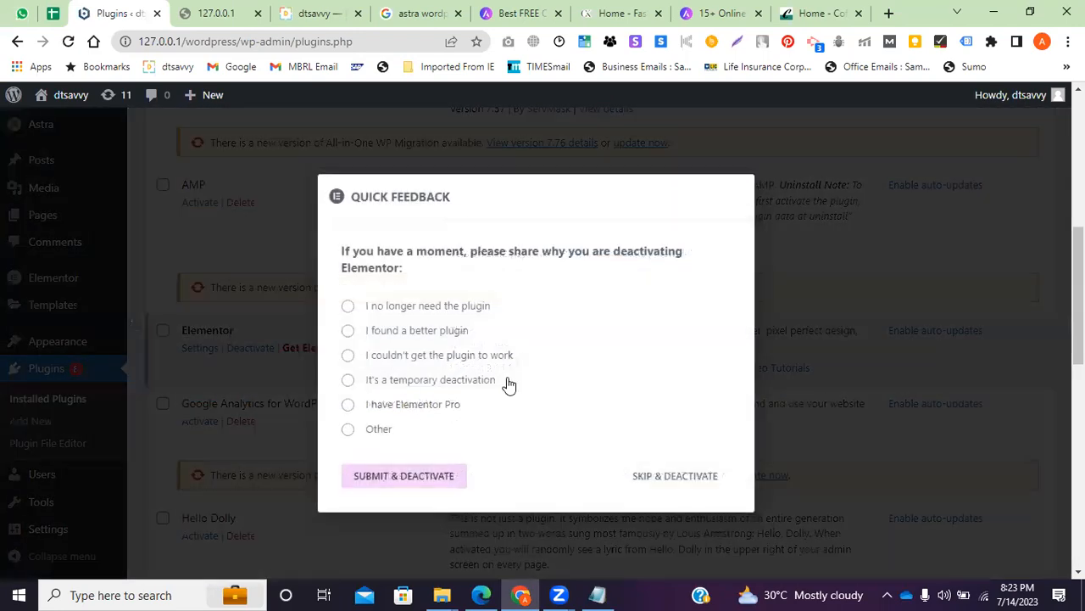
pyautogui.click(421, 478)
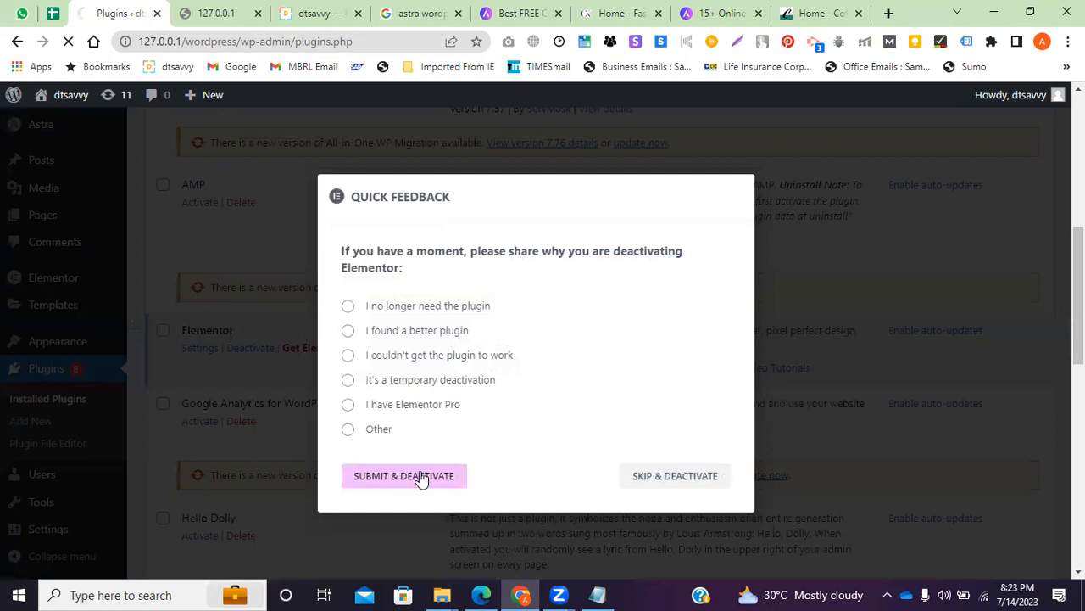
pyautogui.scroll(-4, 263, 455)
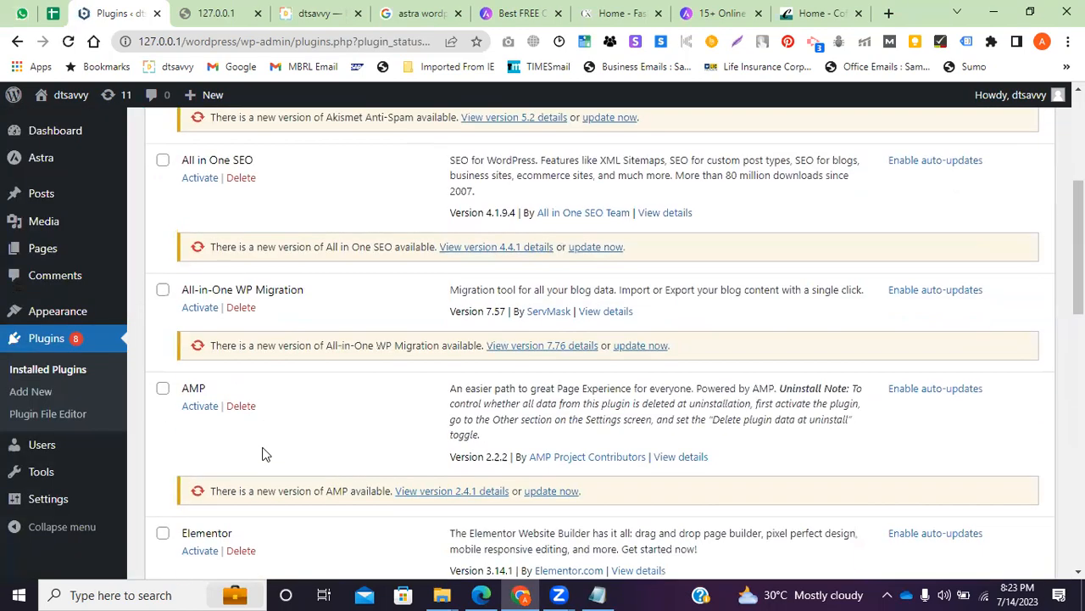
pyautogui.scroll(-3, 263, 454)
pyautogui.click(241, 312)
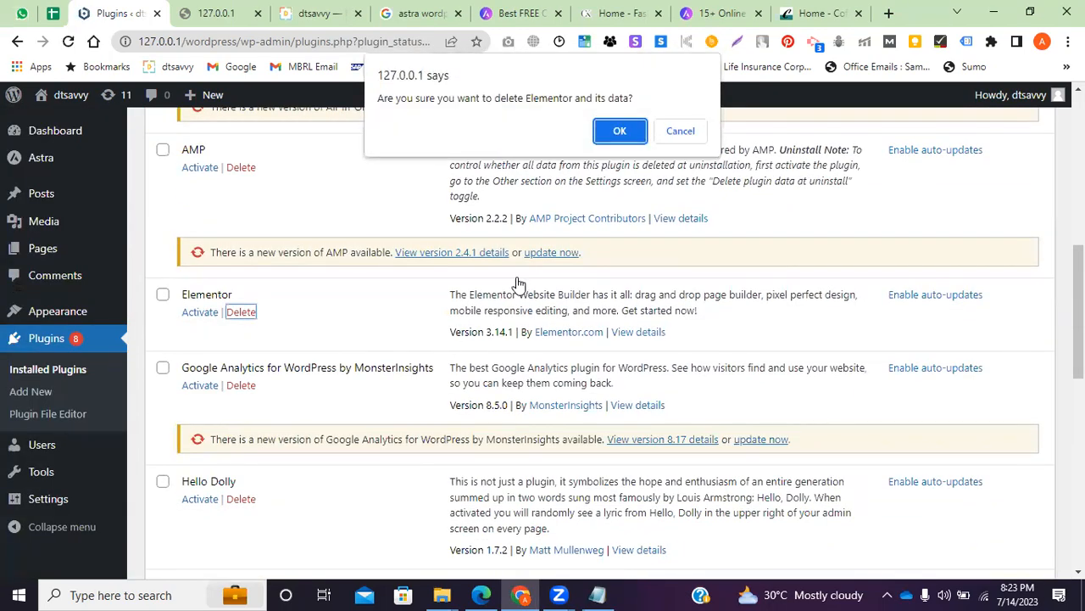
pyautogui.click(620, 133)
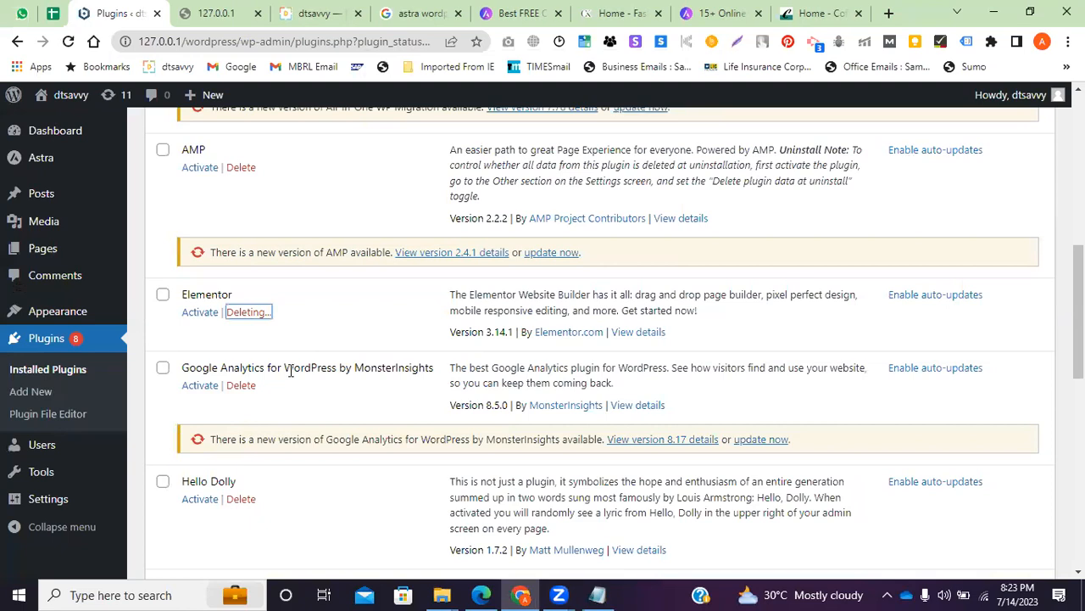
# Deactivate the Starter Templates plugin in the installed plugins list
pyautogui.scroll(-3, 280, 356)
pyautogui.scroll(-2, 273, 357)
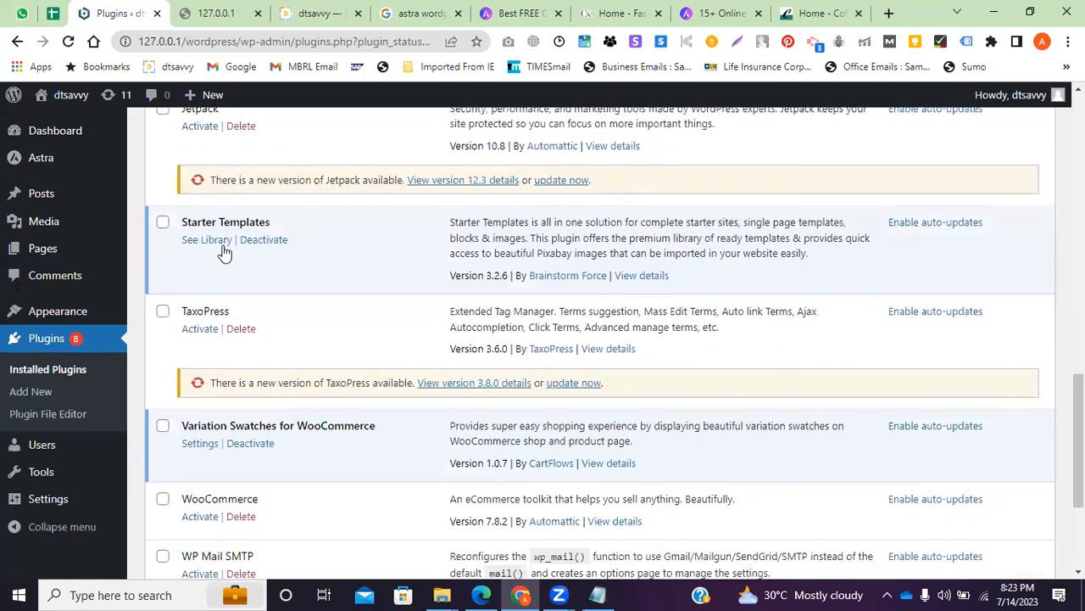
pyautogui.click(264, 241)
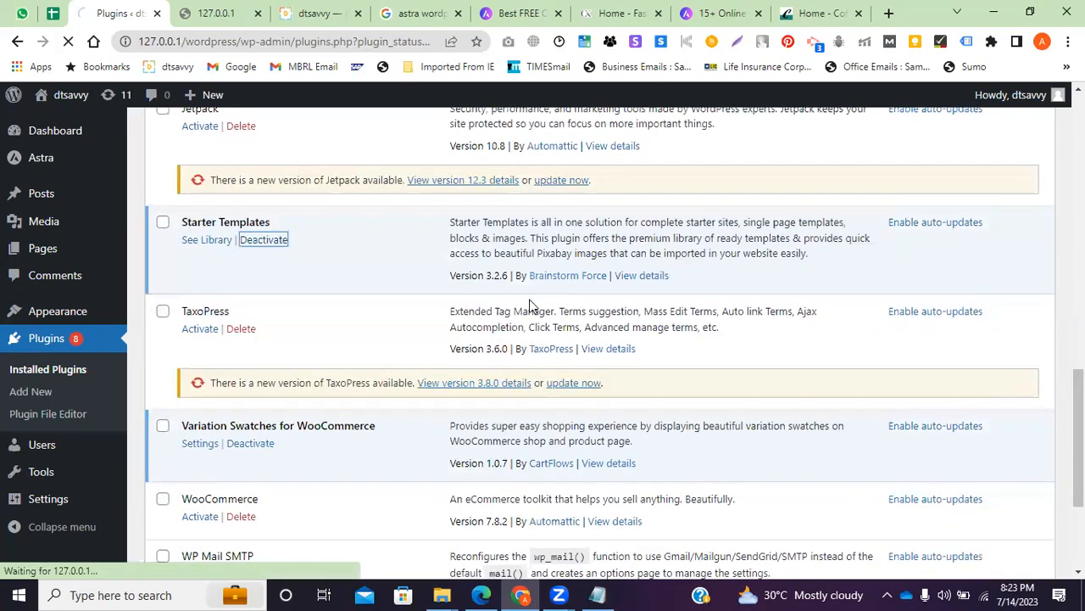
# Deactivate the Variation Swatches for WooCommerce plugin
pyautogui.scroll(-3, 321, 327)
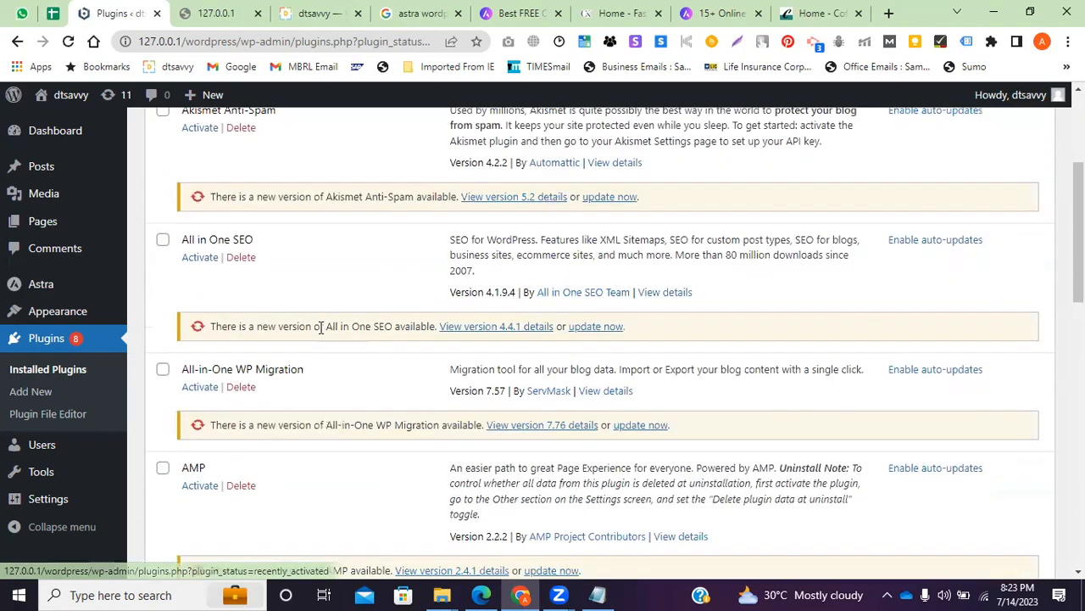
pyautogui.scroll(-10, 321, 326)
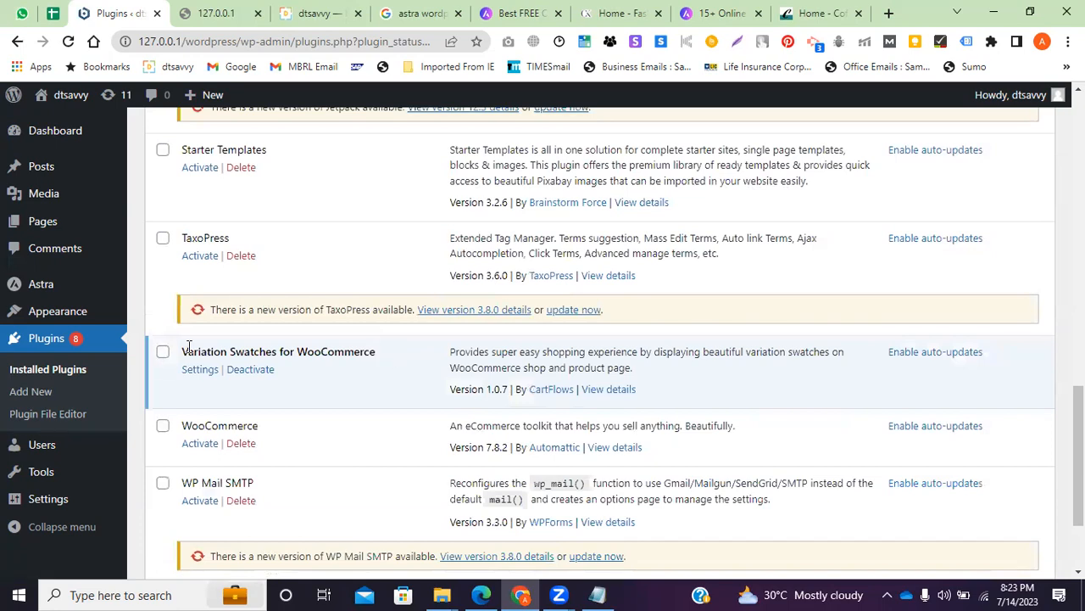
pyautogui.moveTo(188, 348); pyautogui.dragTo(324, 357)
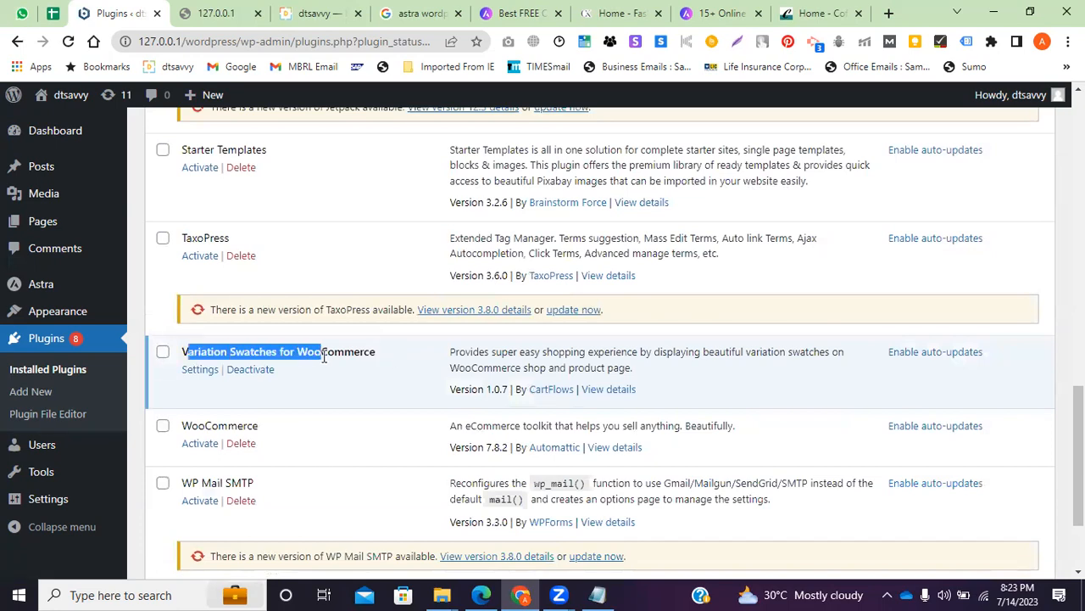
pyautogui.click(260, 370)
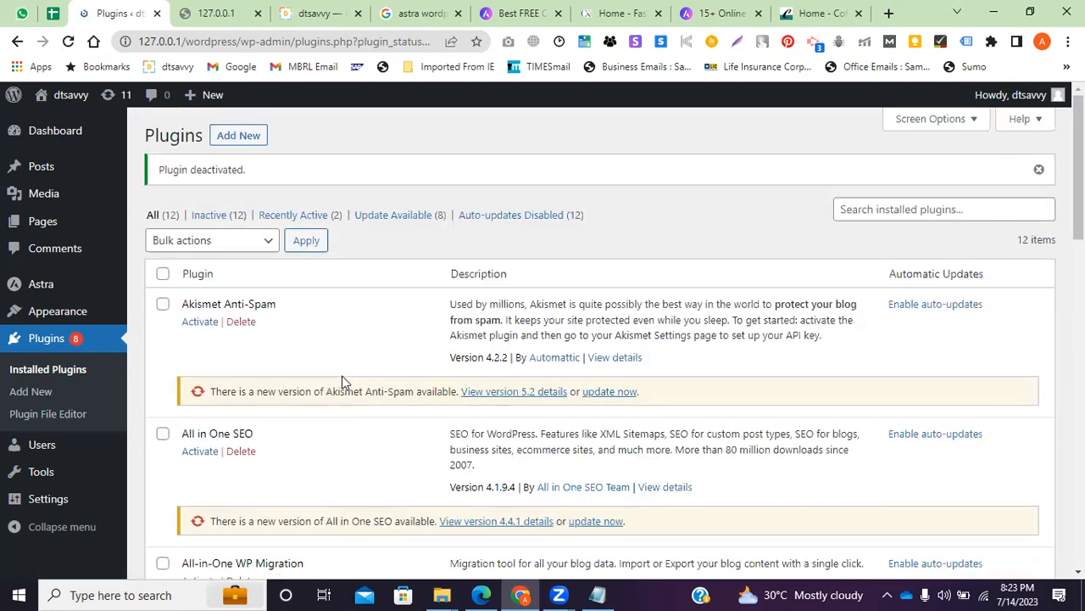
# Delete the Variation Swatches for WooCommerce and WooCommerce plugins, confirming each deletion
pyautogui.scroll(-13, 335, 378)
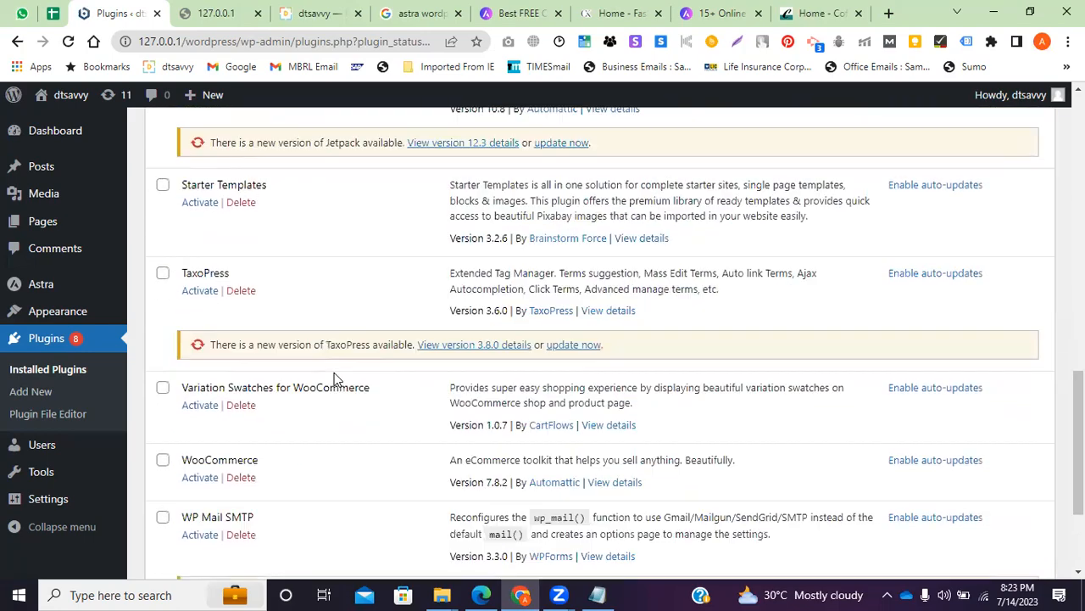
pyautogui.scroll(1, 256, 349)
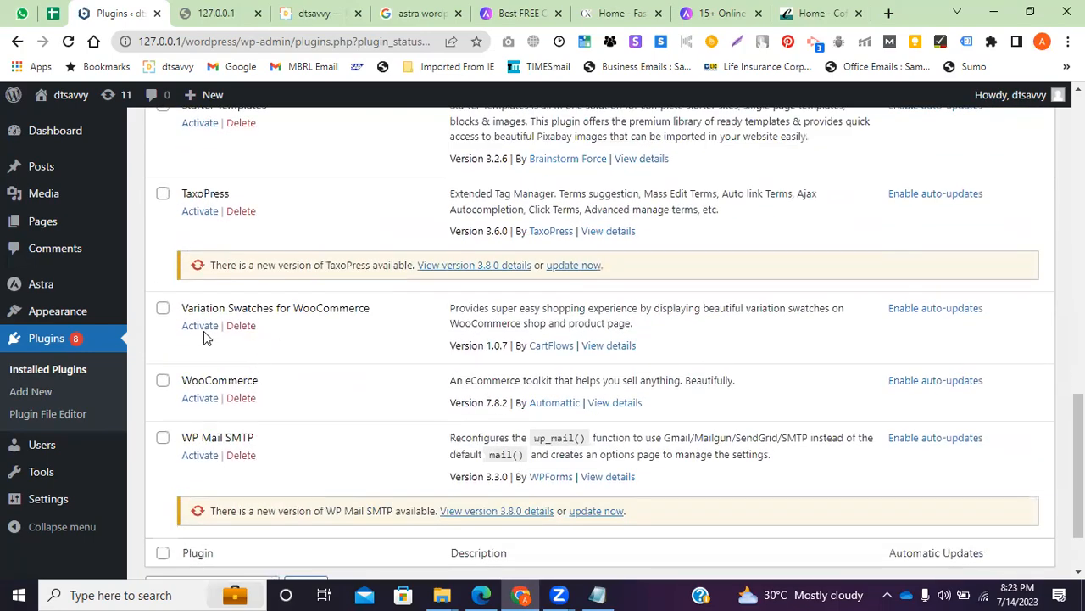
pyautogui.click(242, 326)
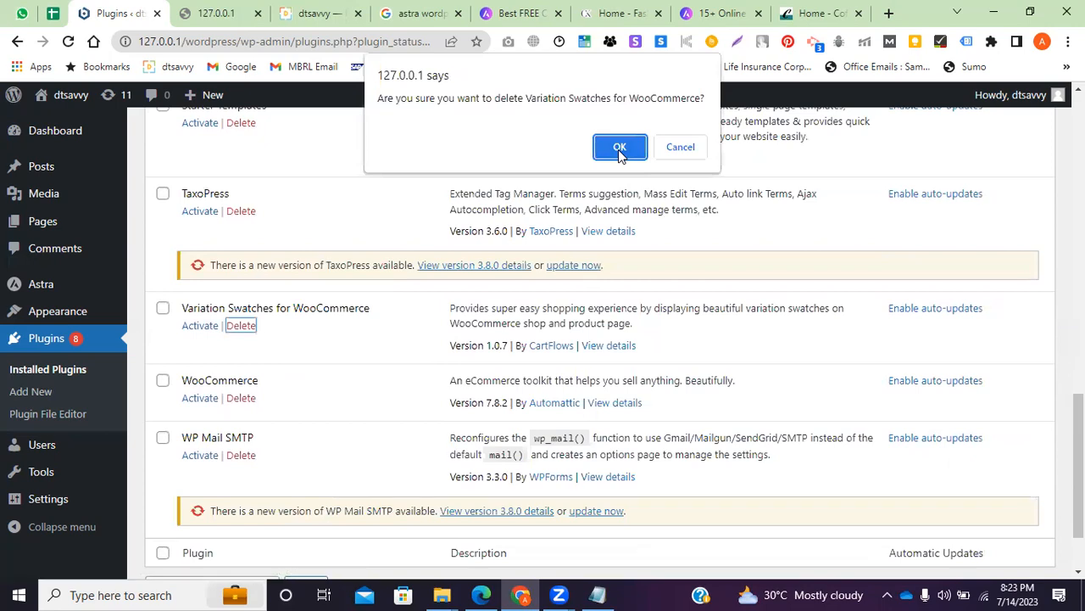
pyautogui.click(618, 149)
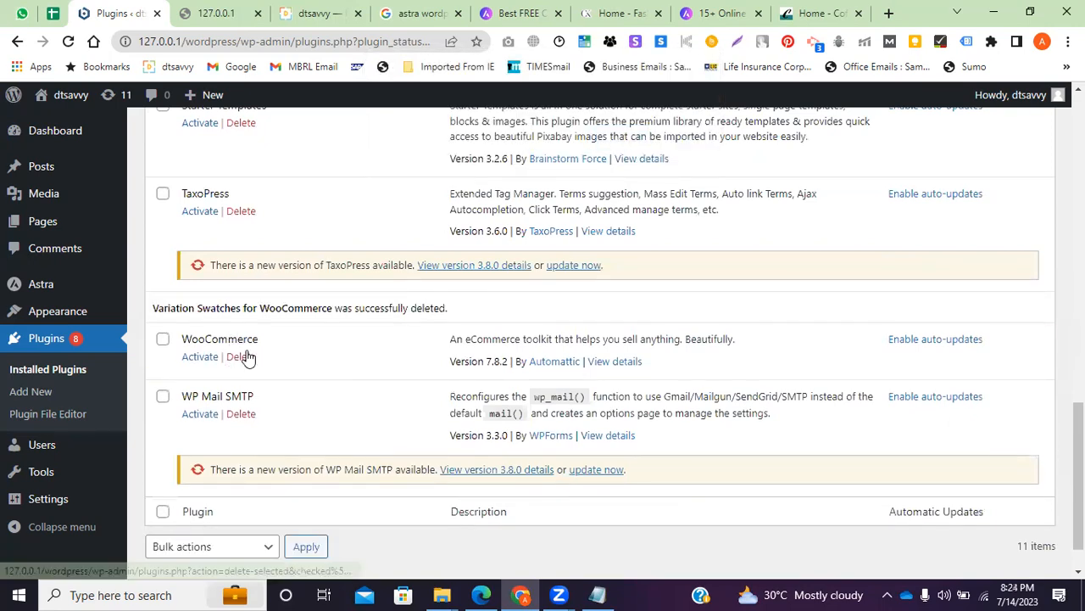
pyautogui.click(244, 356)
pyautogui.click(624, 136)
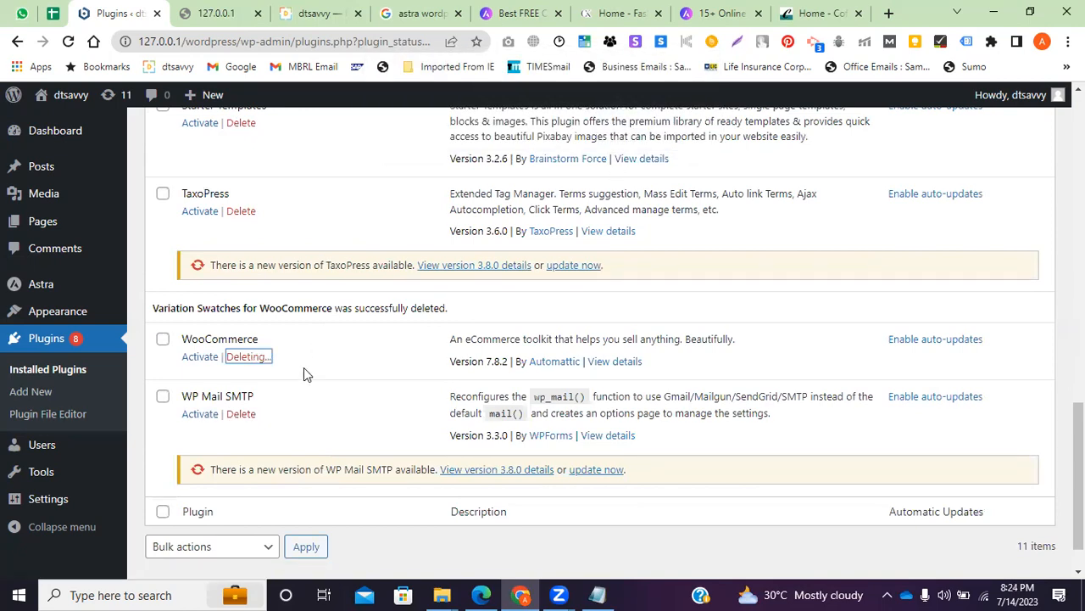
# Delete the Starter Templates plugin and look over the remaining entries in the plugins list
pyautogui.scroll(2, 280, 354)
pyautogui.scroll(1, 218, 331)
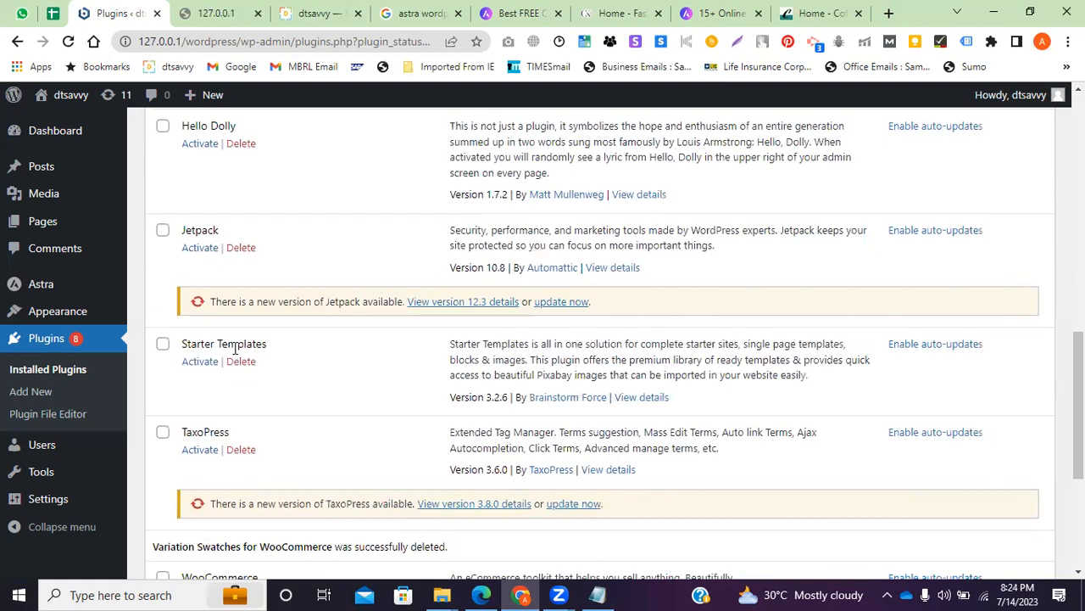
pyautogui.click(243, 363)
pyautogui.press('Return')
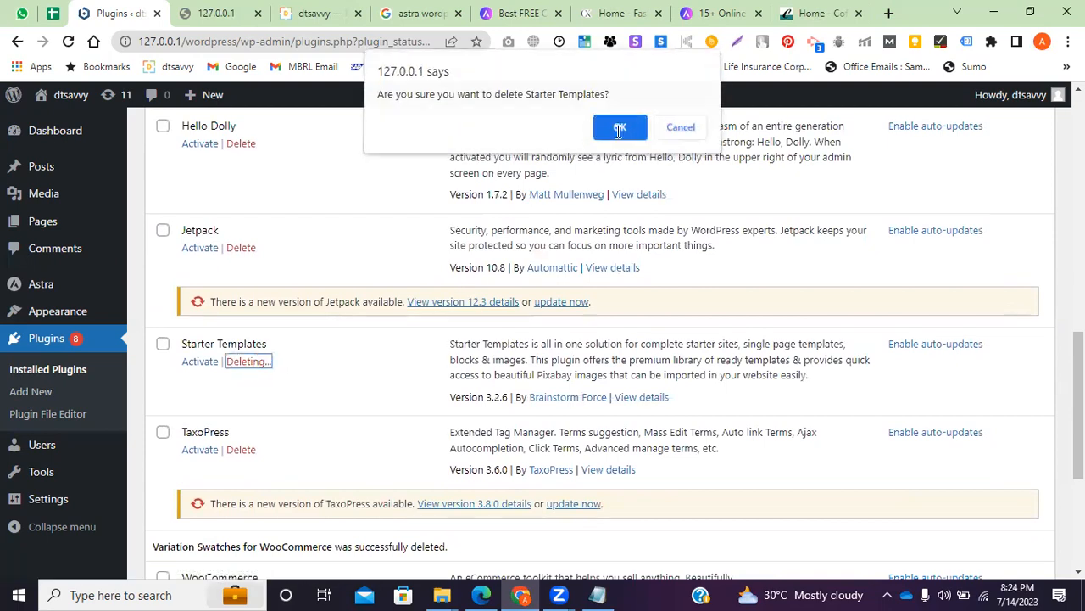
pyautogui.click(200, 12)
pyautogui.click(127, 12)
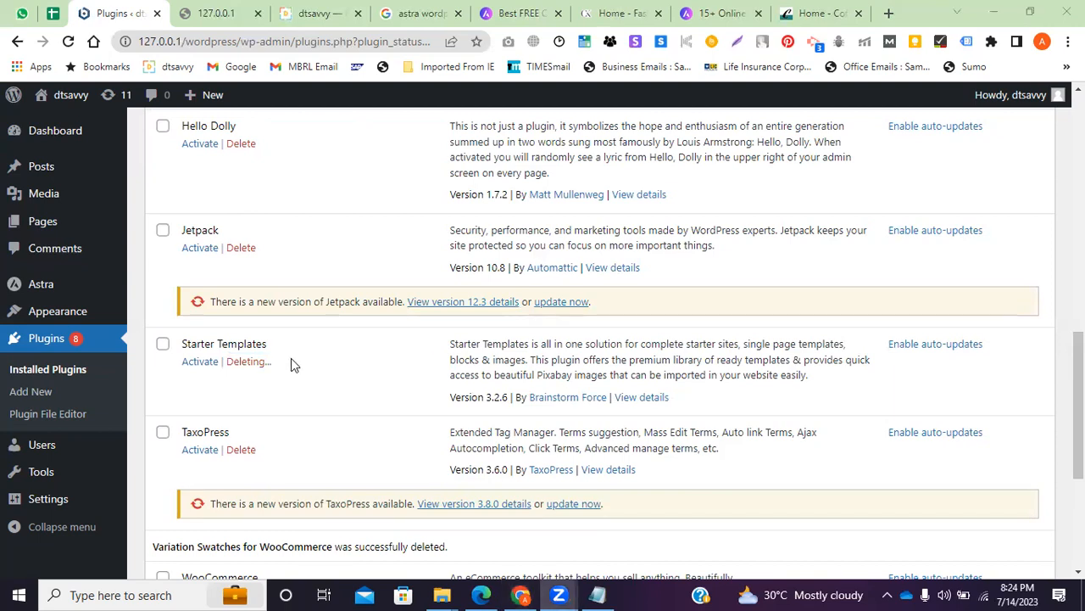
pyautogui.scroll(-3, 275, 378)
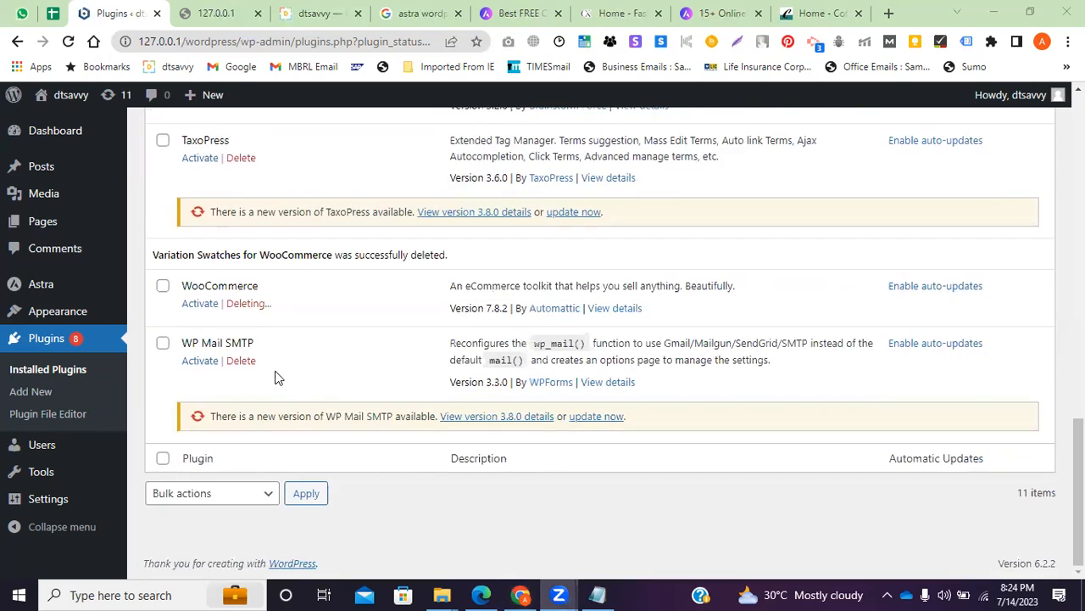
pyautogui.scroll(2, 265, 373)
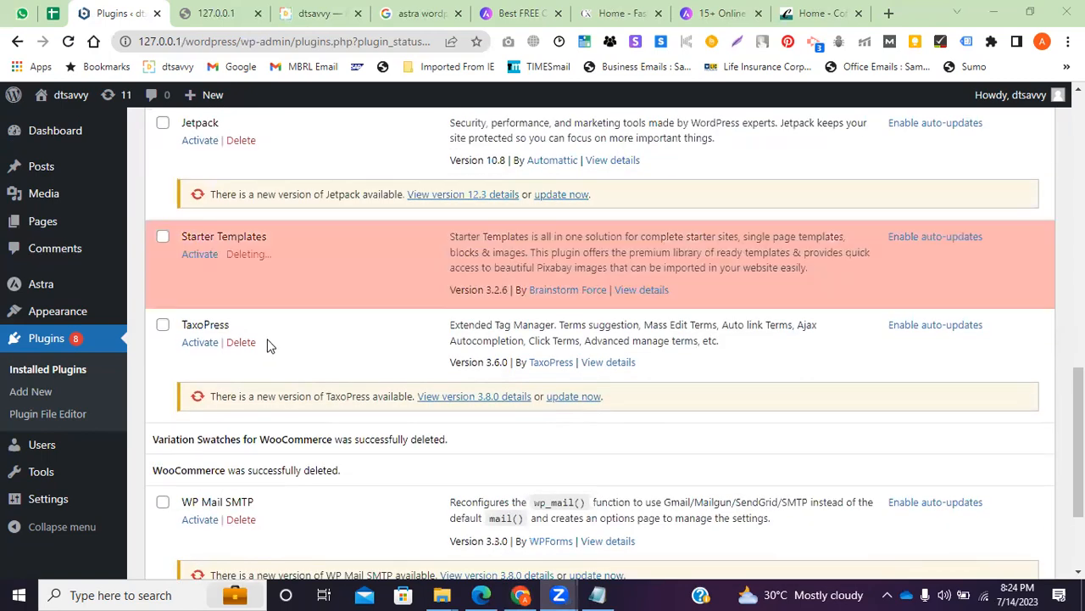
pyautogui.scroll(3, 254, 339)
pyautogui.scroll(1, 246, 328)
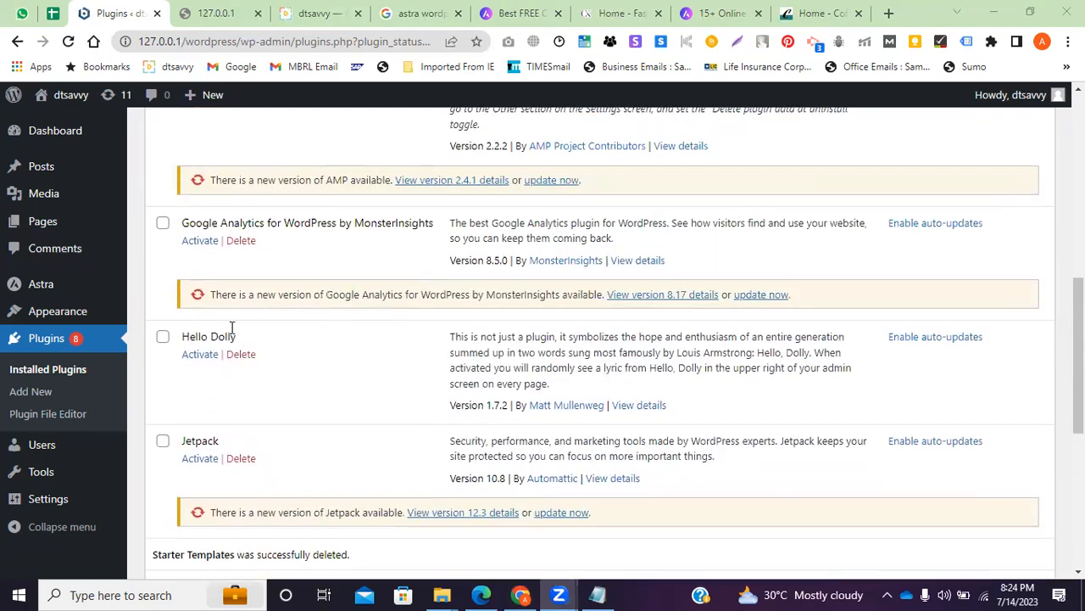
# Open the installed themes and review the Astra theme's details, description and tags
pyautogui.scroll(8, 248, 248)
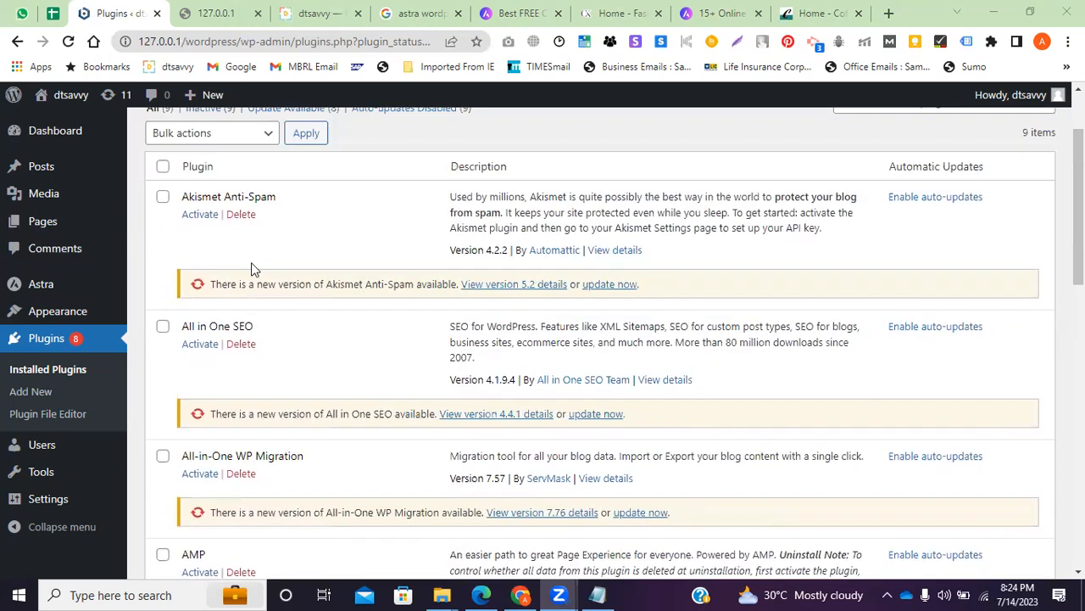
pyautogui.scroll(1, 230, 261)
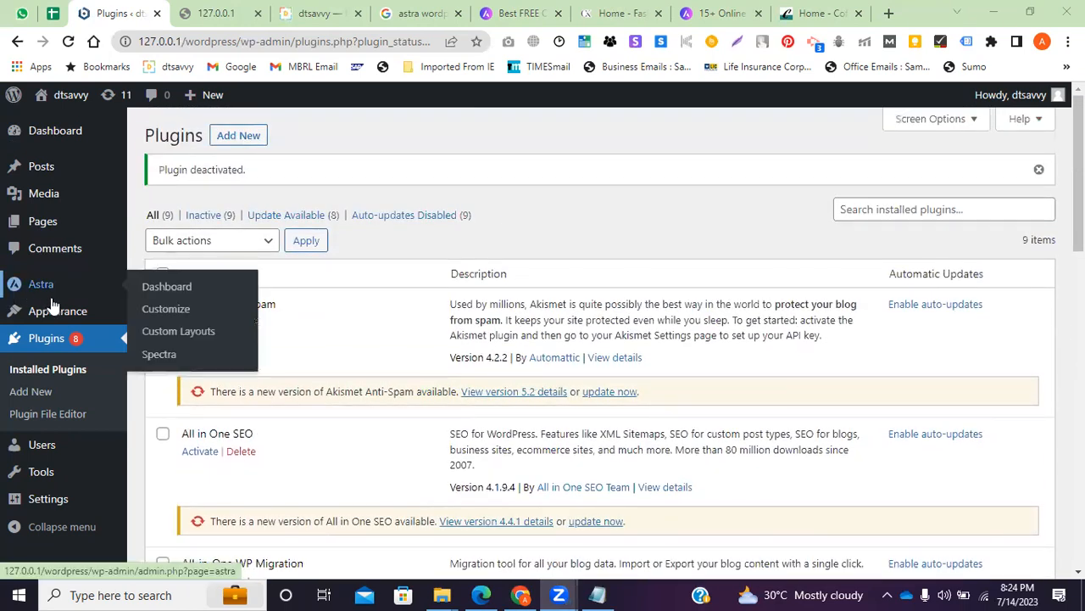
pyautogui.moveTo(52, 306)
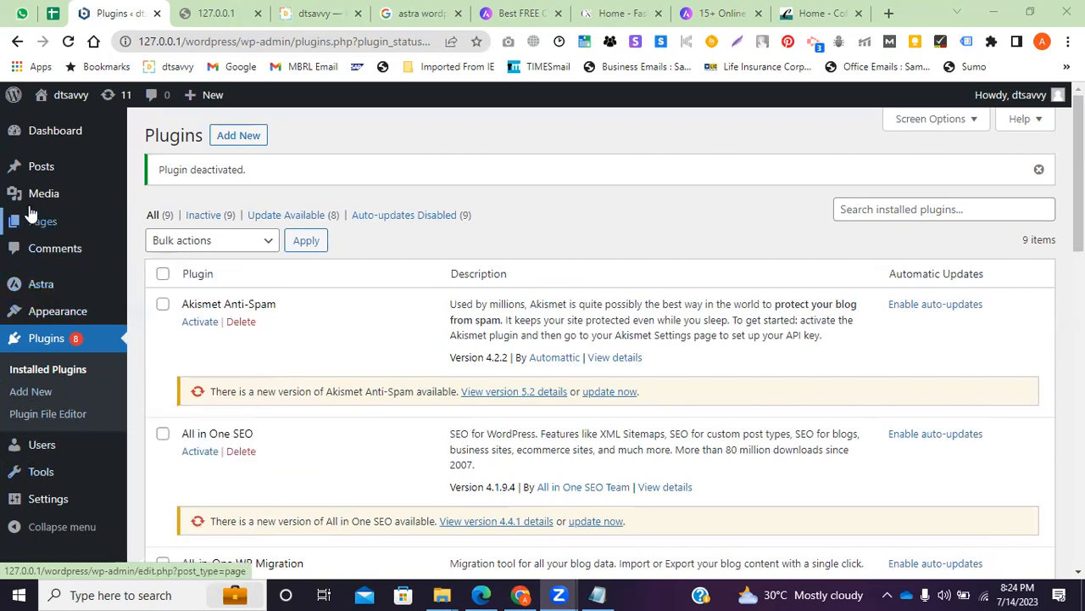
pyautogui.moveTo(110, 311)
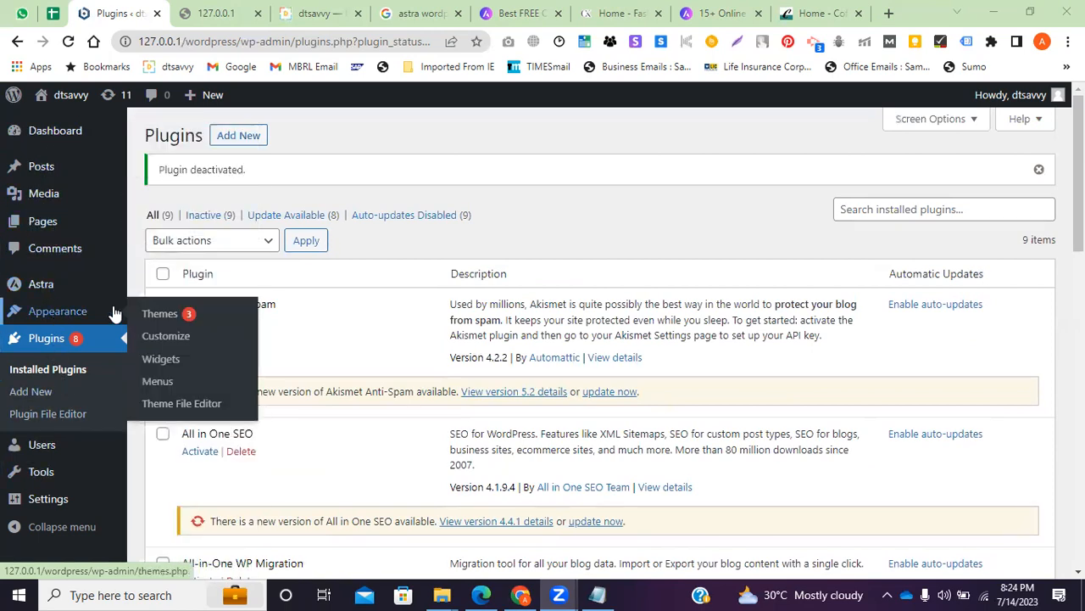
pyautogui.click(160, 321)
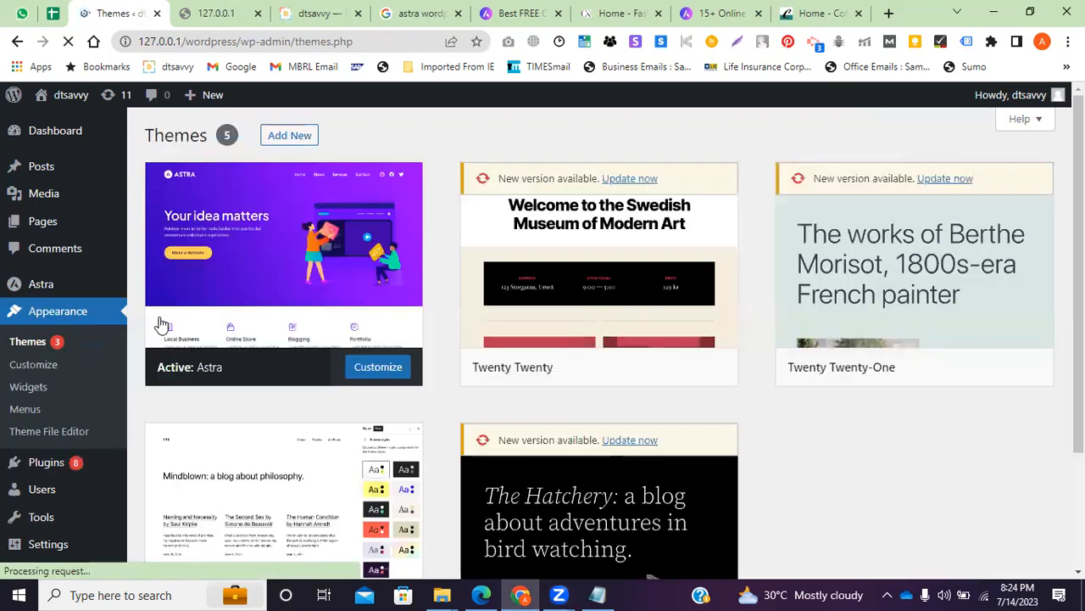
pyautogui.click(318, 214)
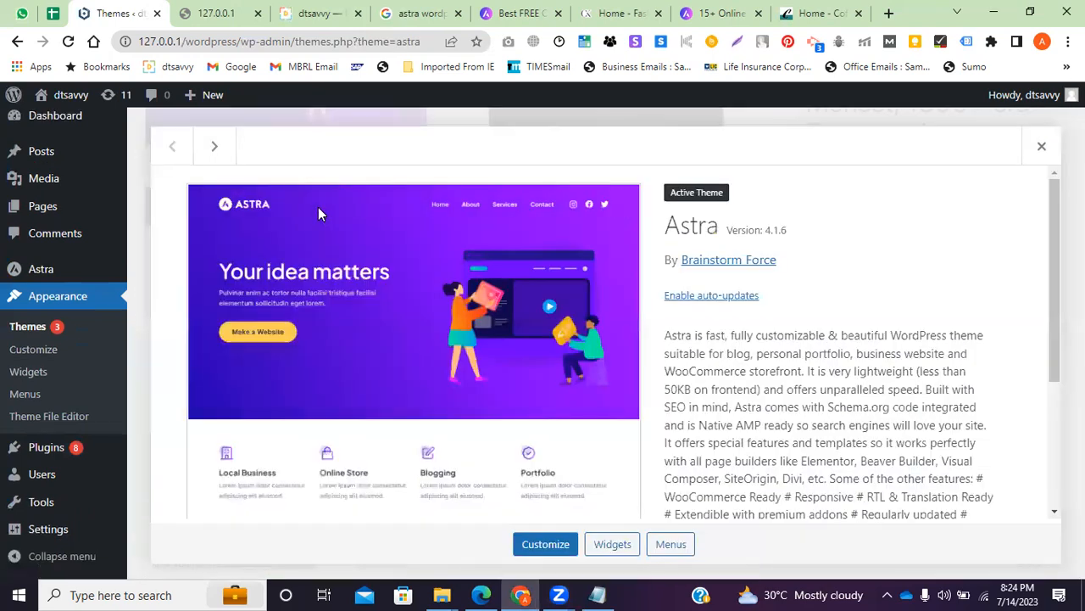
pyautogui.scroll(-5, 618, 503)
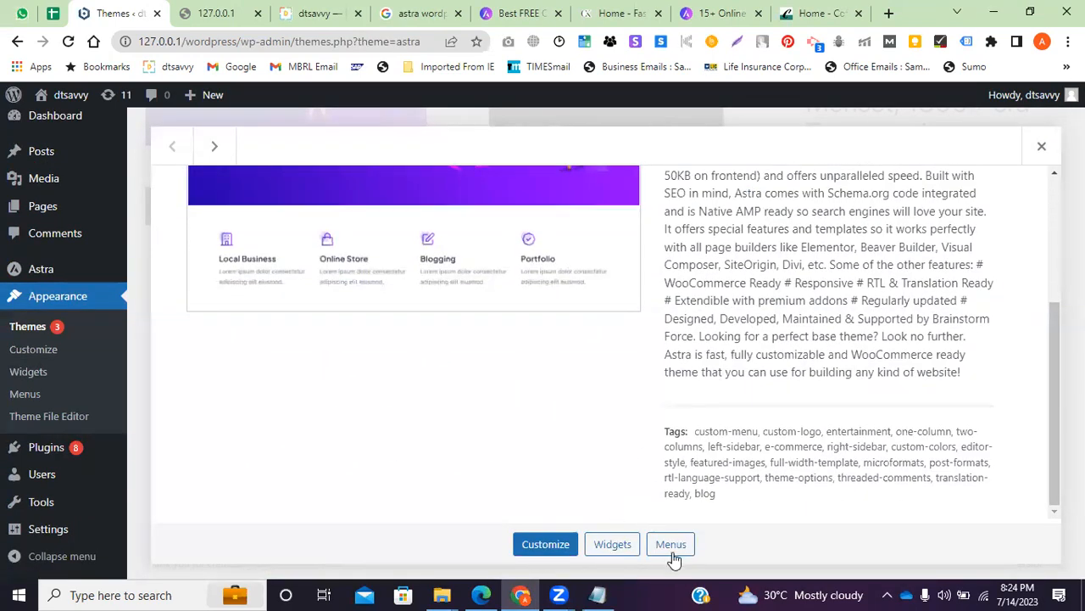
pyautogui.click(569, 547)
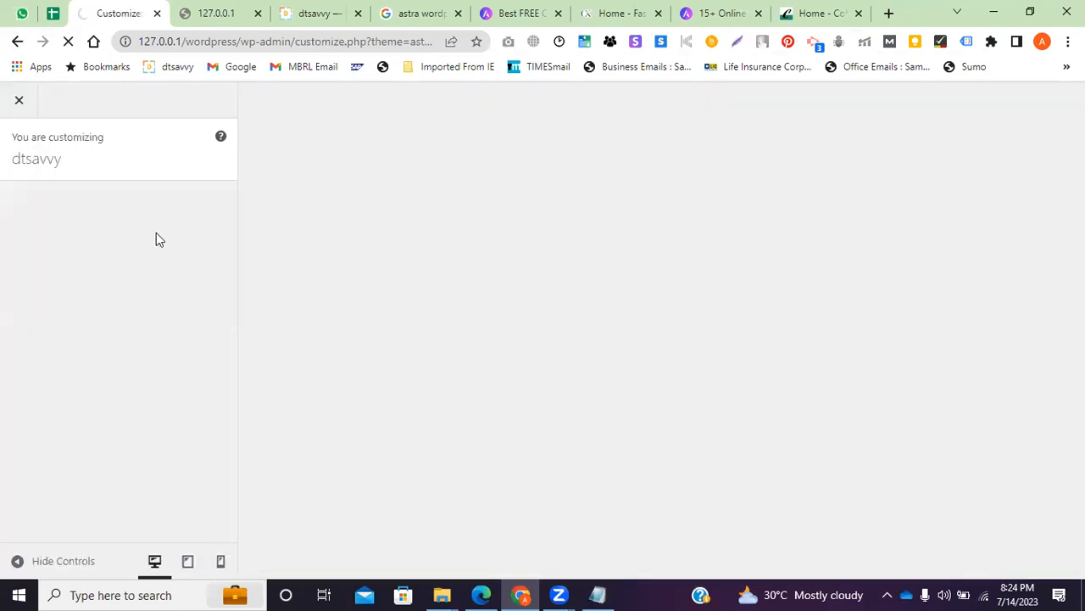
pyautogui.click(17, 40)
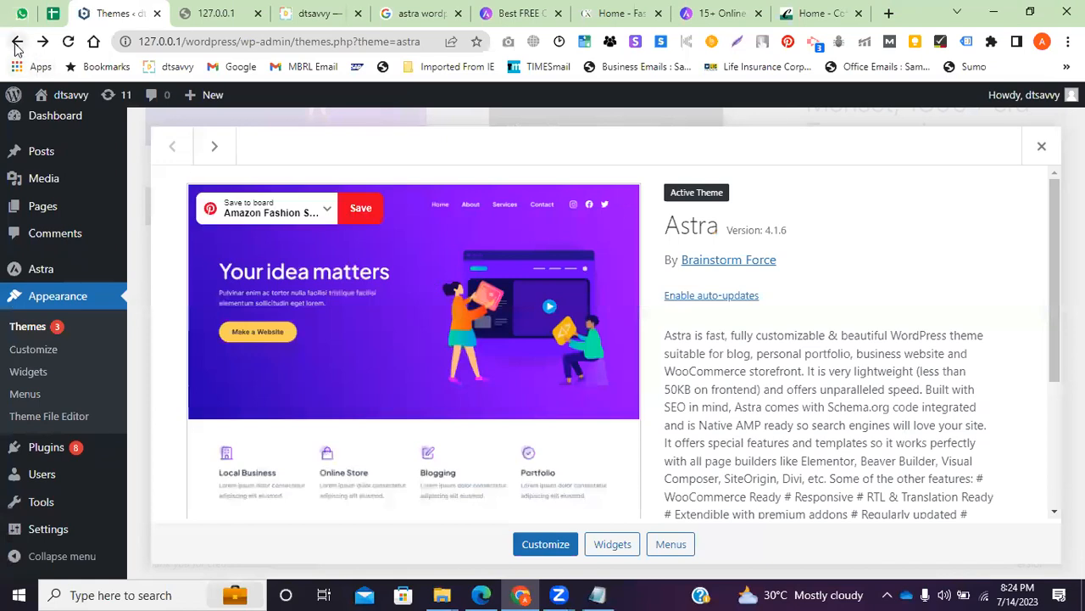
pyautogui.click(17, 43)
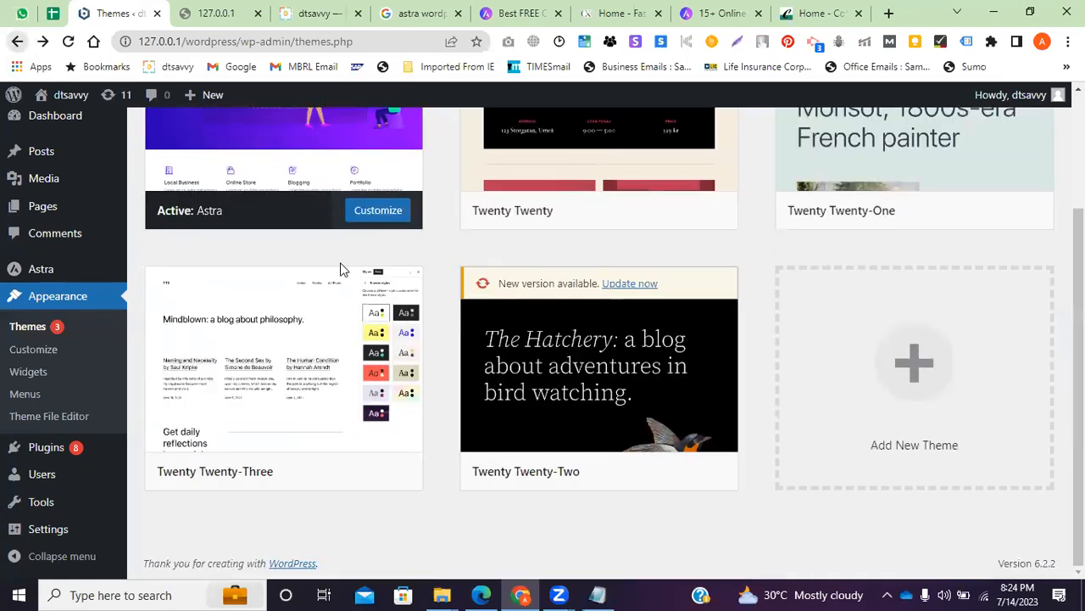
# Activate the Twenty Twenty-Two theme and delete the Astra theme, confirming the deletion
pyautogui.click(638, 373)
pyautogui.click(603, 544)
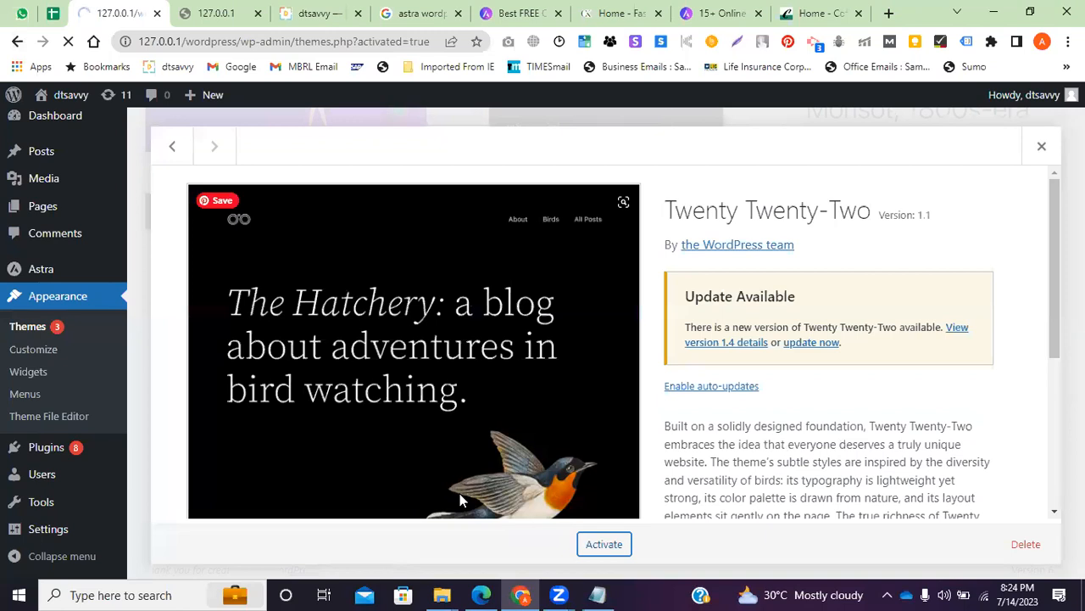
pyautogui.click(562, 318)
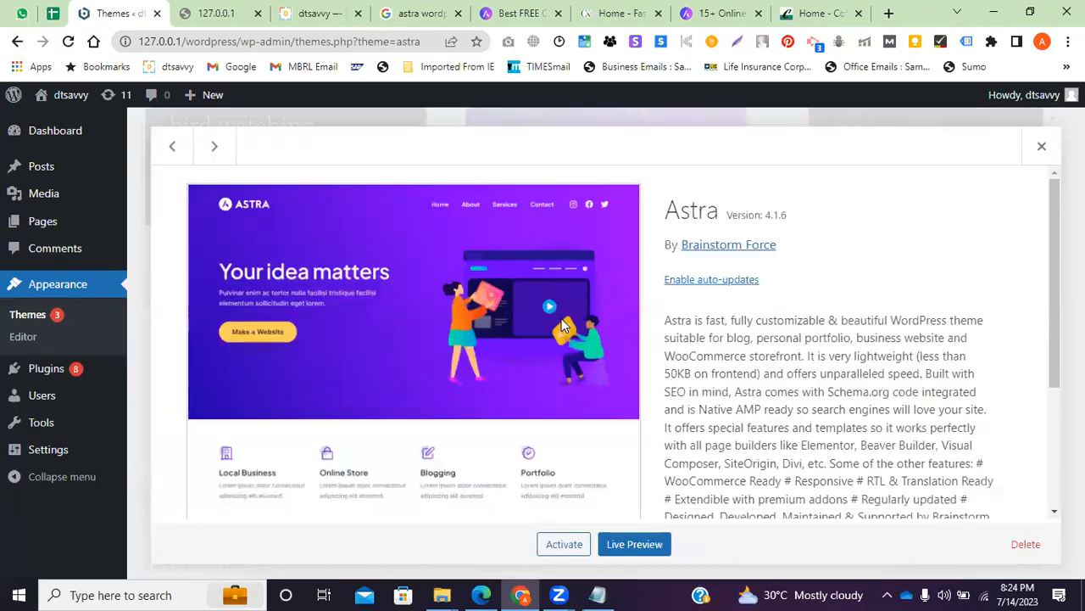
pyautogui.scroll(-5, 814, 356)
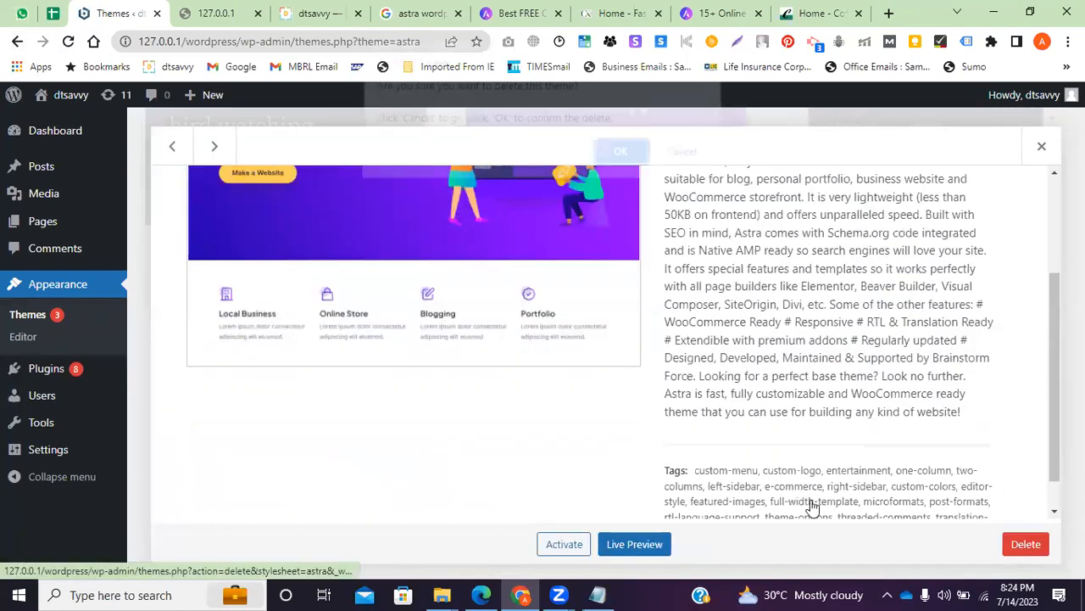
pyautogui.press('Return')
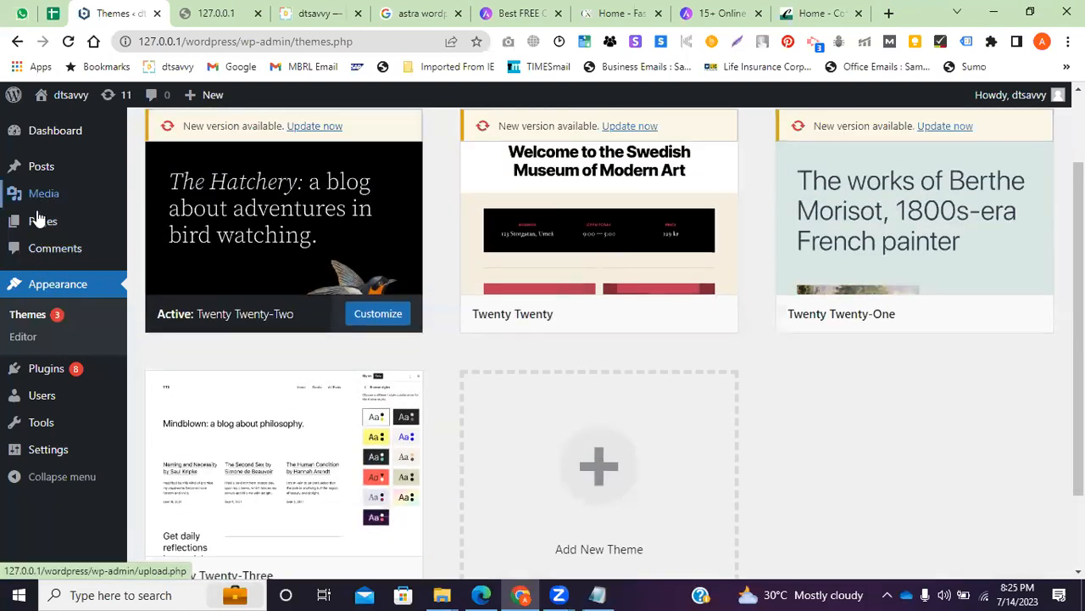
# Search the installed themes for "astra"
pyautogui.scroll(2, 24, 333)
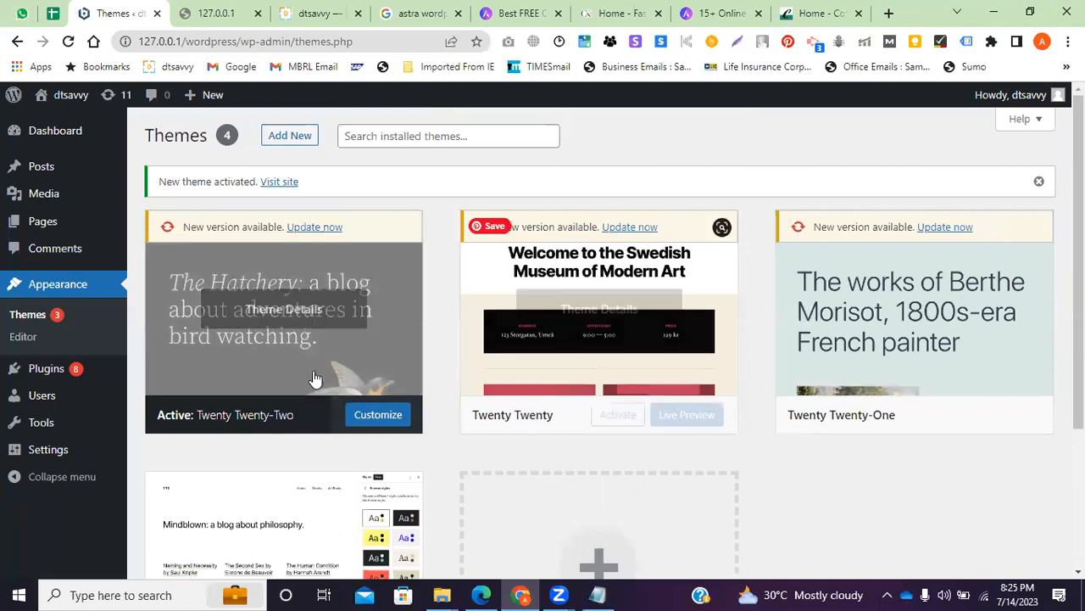
pyautogui.click(341, 136)
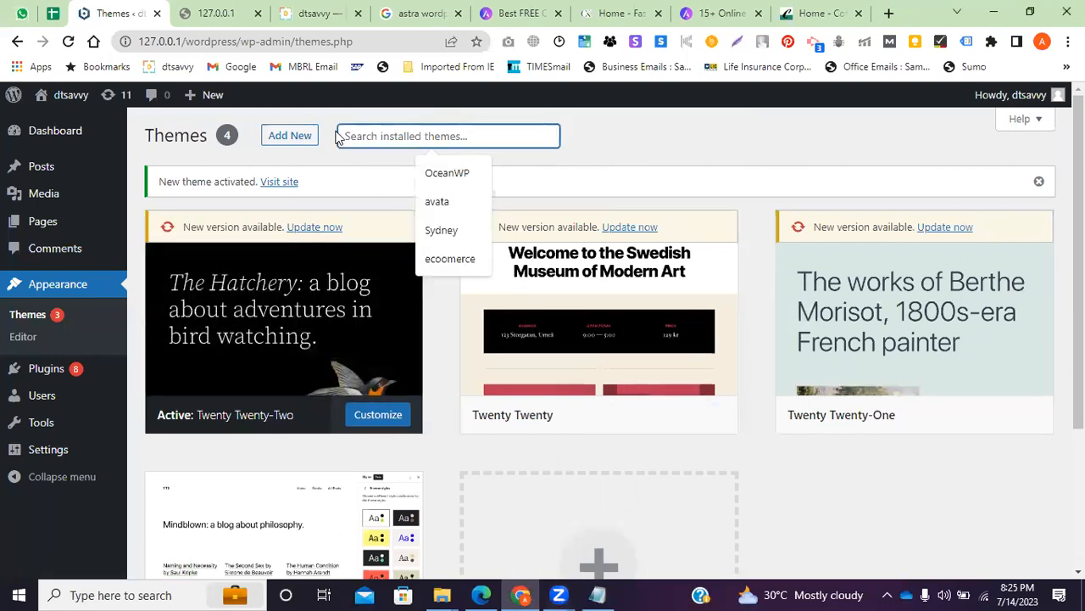
pyautogui.write('astra')
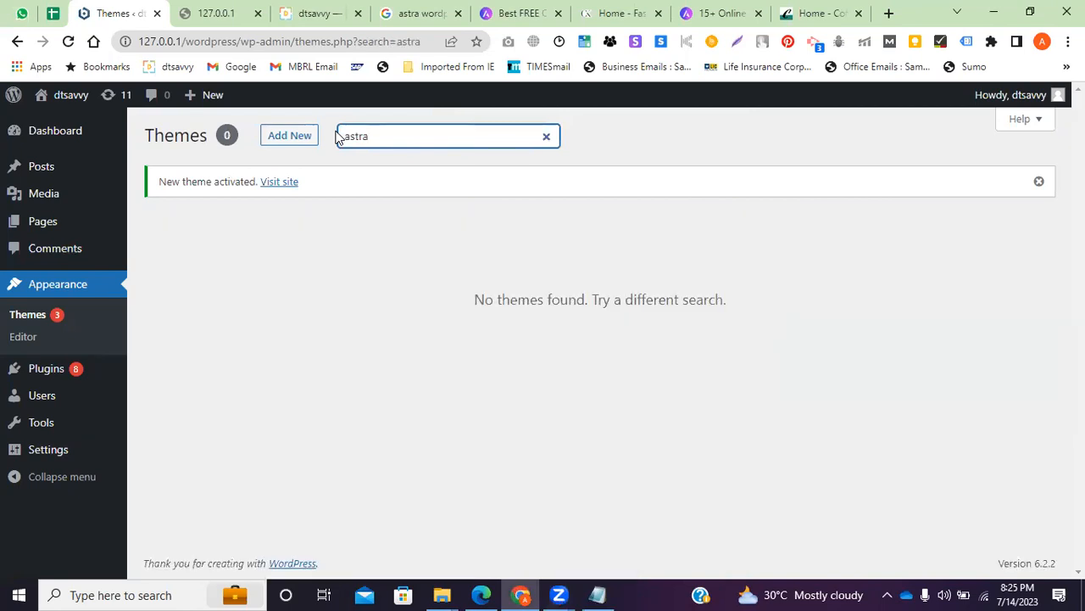
pyautogui.click(379, 189)
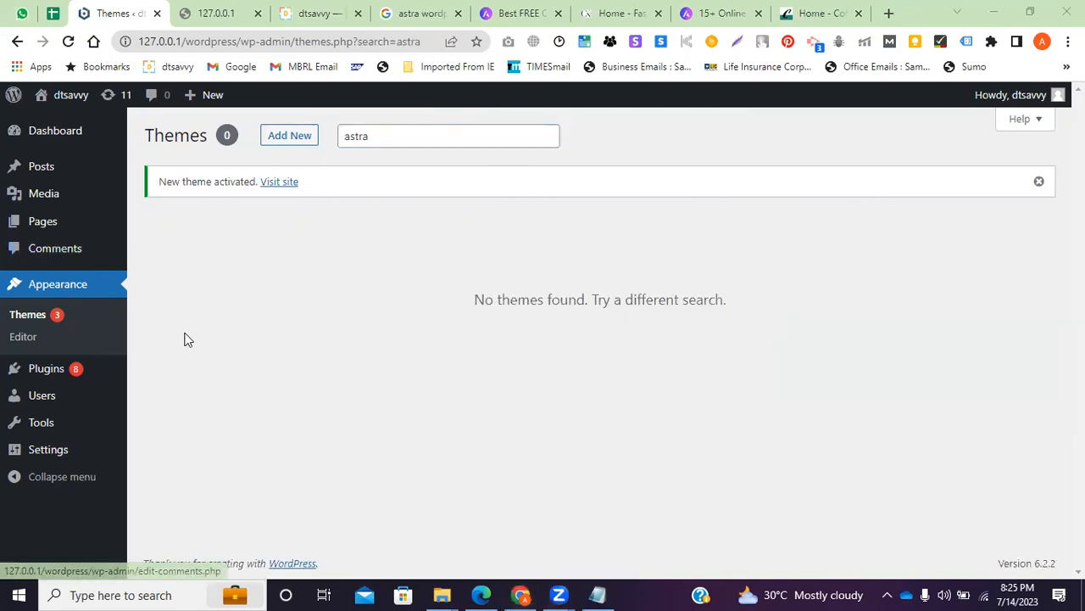
# Go to adding a new theme and filter the theme catalogue by the E-Commerce subject
pyautogui.click(34, 318)
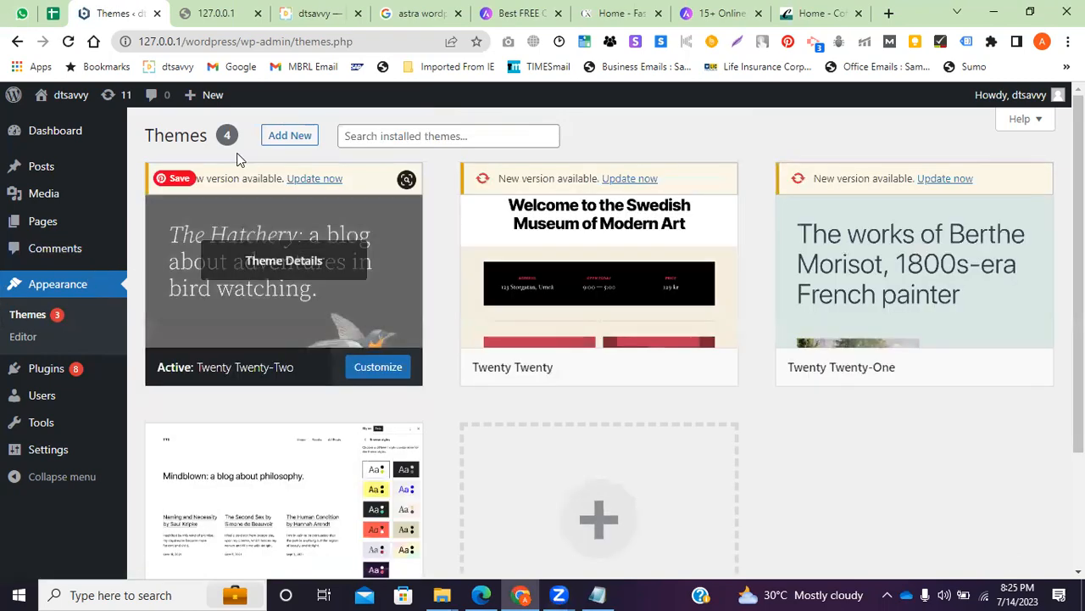
pyautogui.click(290, 142)
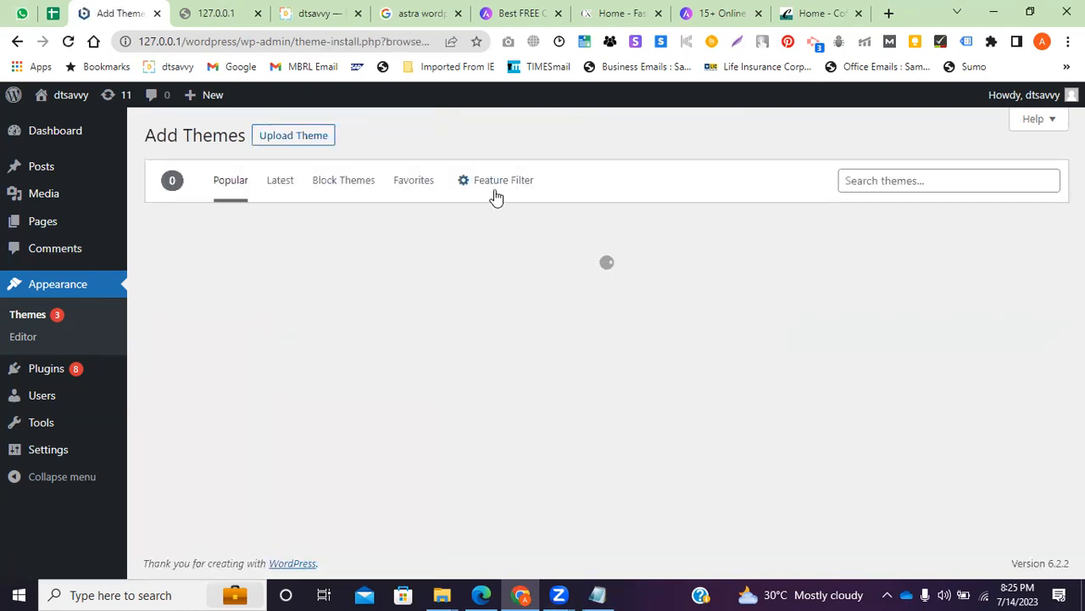
pyautogui.click(503, 182)
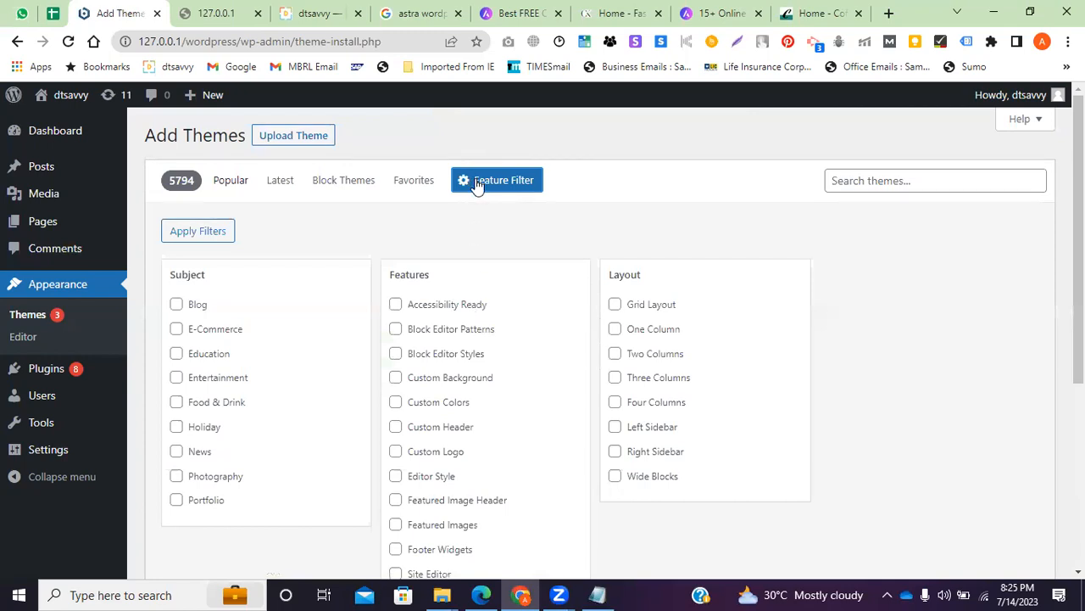
pyautogui.click(177, 331)
pyautogui.scroll(-4, 273, 376)
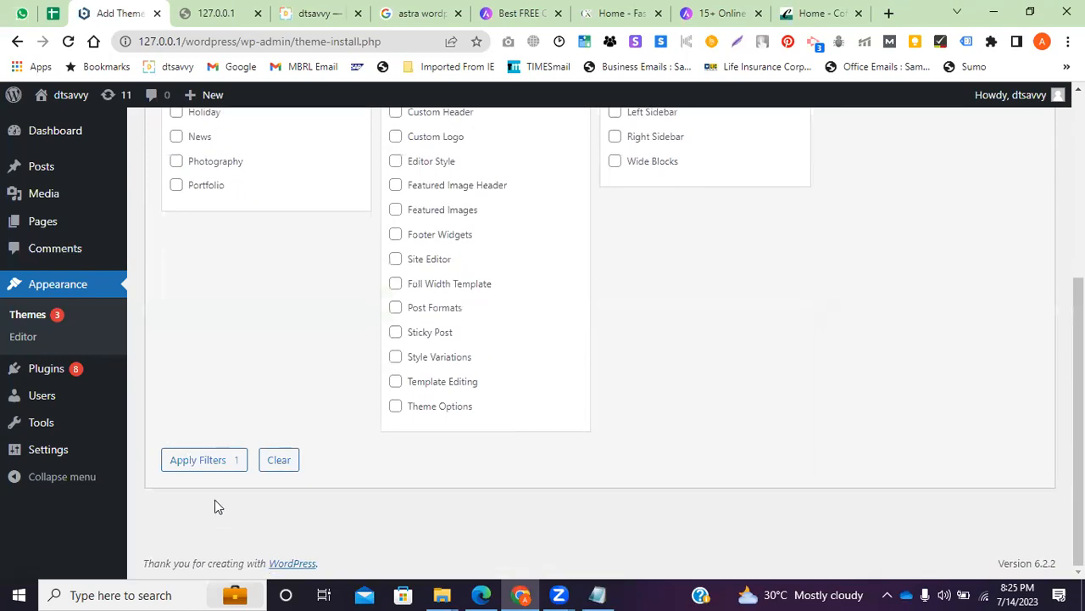
pyautogui.click(204, 461)
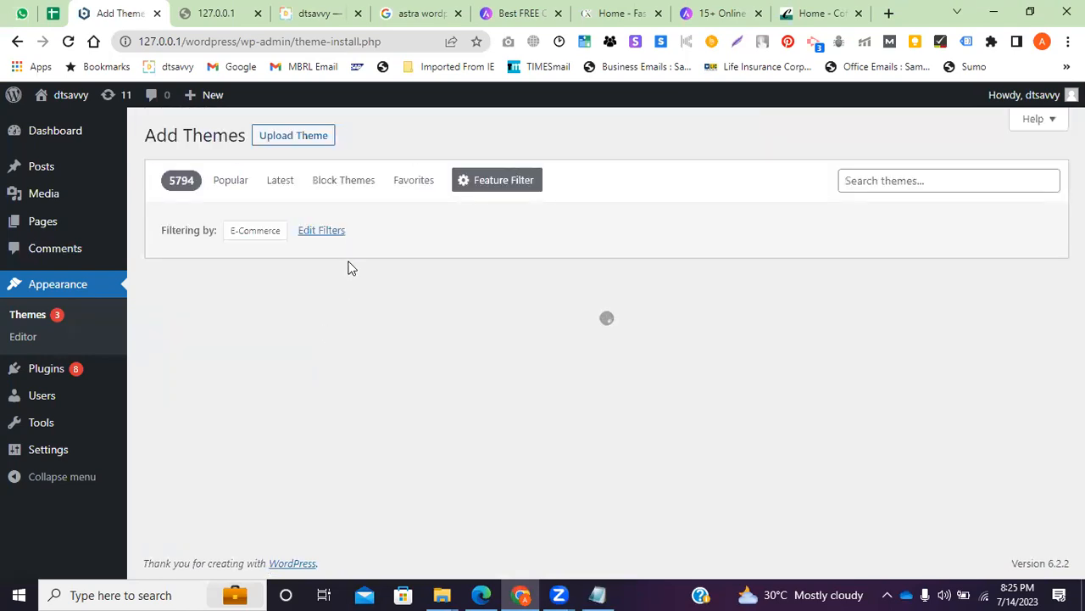
# Browse the themes listed under the E-Commerce filter
pyautogui.scroll(-2, 411, 345)
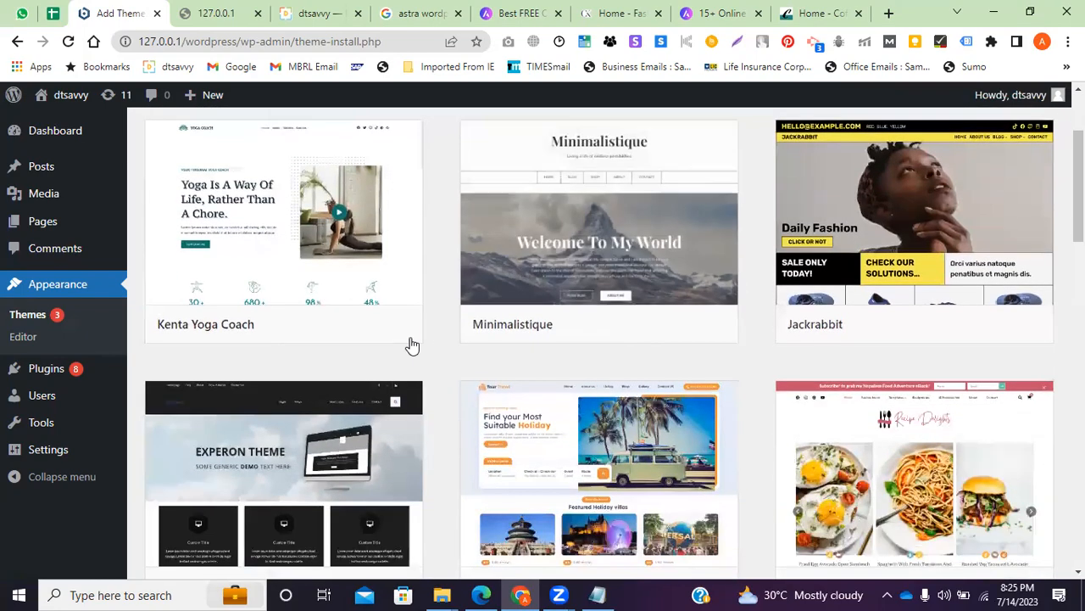
pyautogui.scroll(-3, 412, 345)
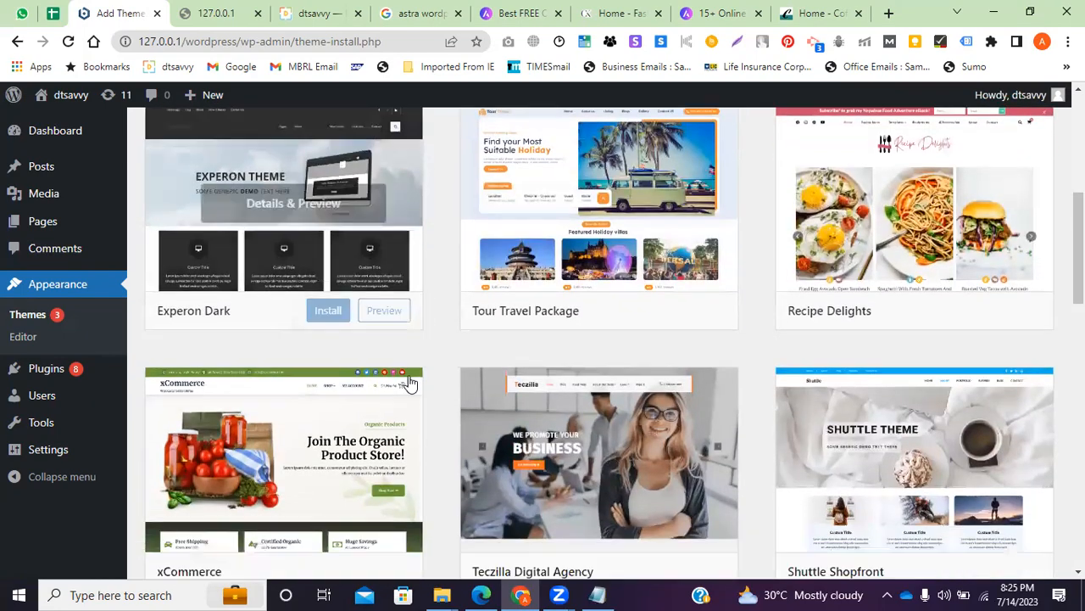
pyautogui.scroll(-7, 409, 384)
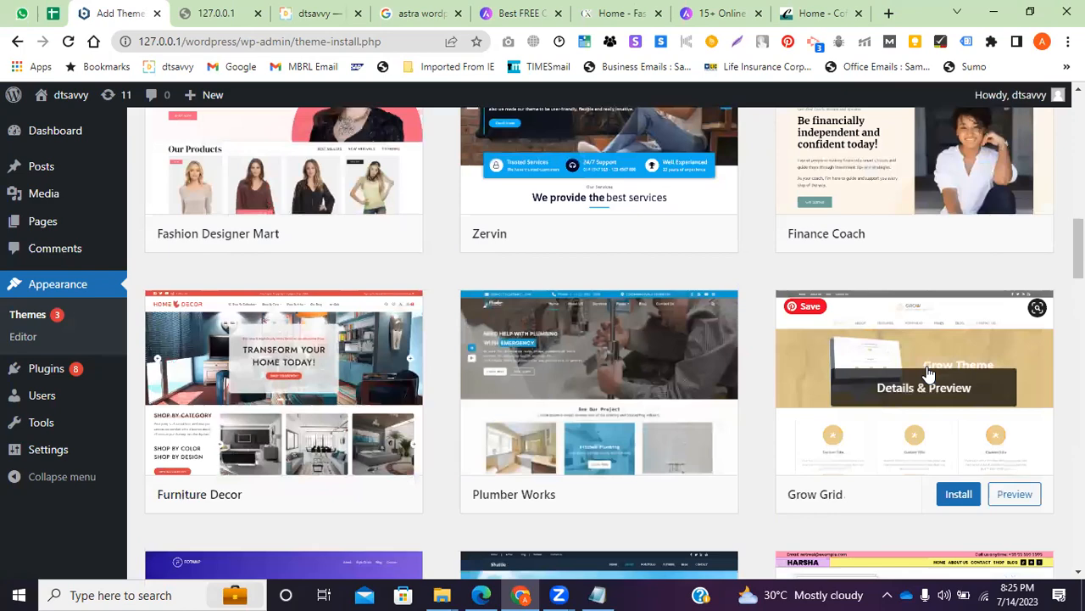
pyautogui.scroll(-4, 560, 464)
pyautogui.scroll(2, 491, 458)
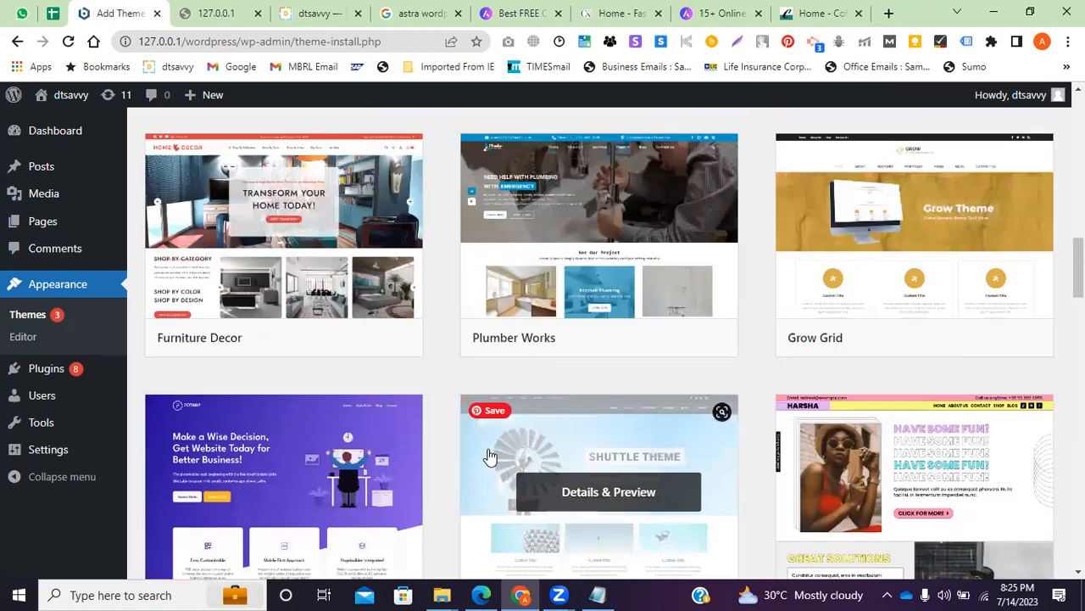
pyautogui.scroll(13, 345, 280)
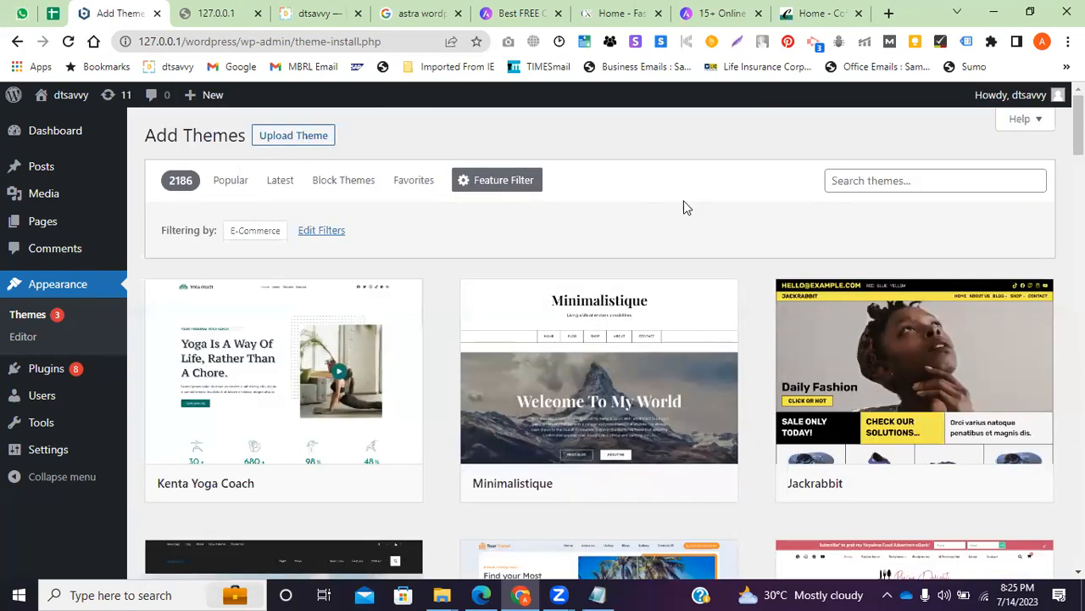
# Switch to the popular themes and reopen the feature filter to review its subject, feature and layout options
pyautogui.click(231, 180)
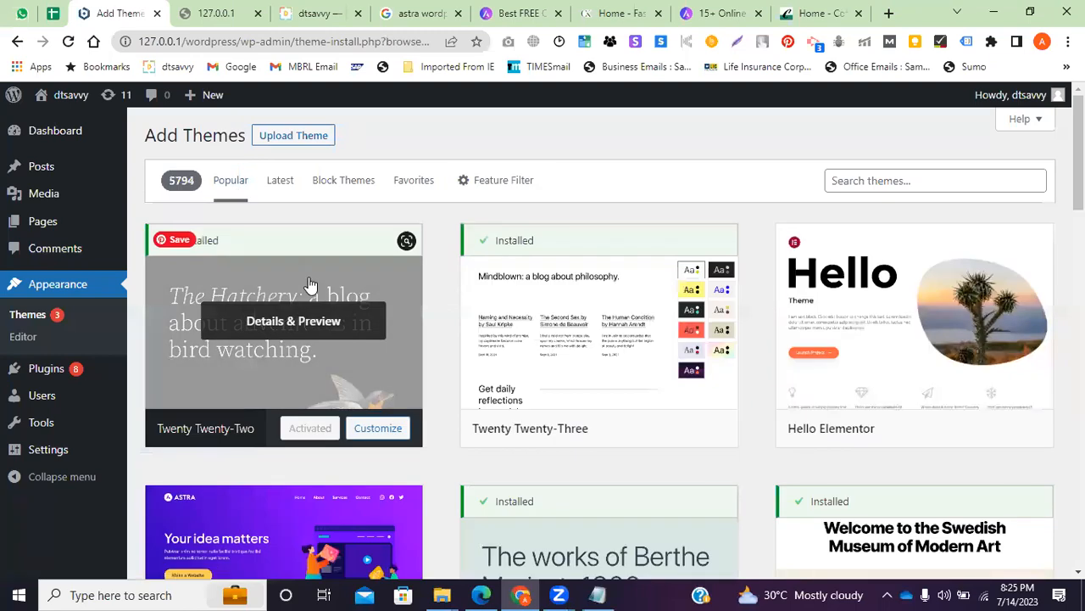
pyautogui.click(498, 183)
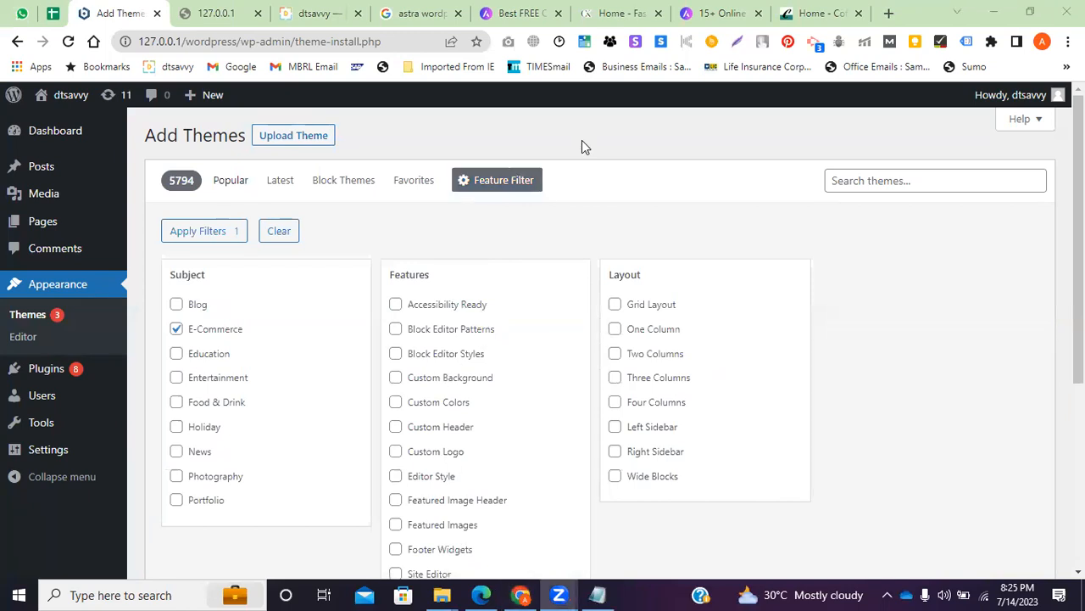
pyautogui.scroll(-4, 254, 322)
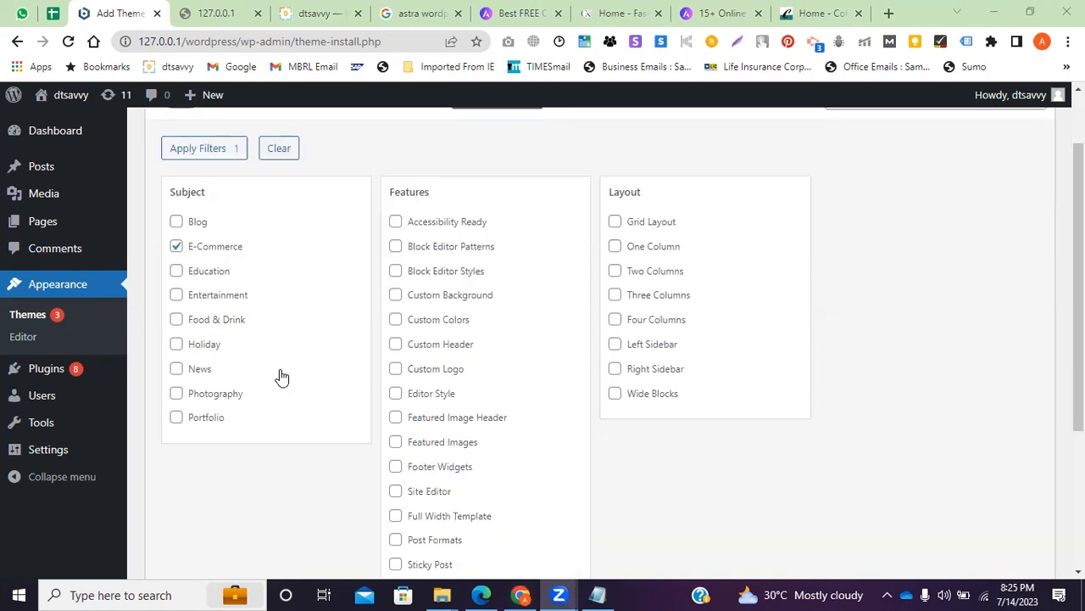
pyautogui.scroll(4, 221, 273)
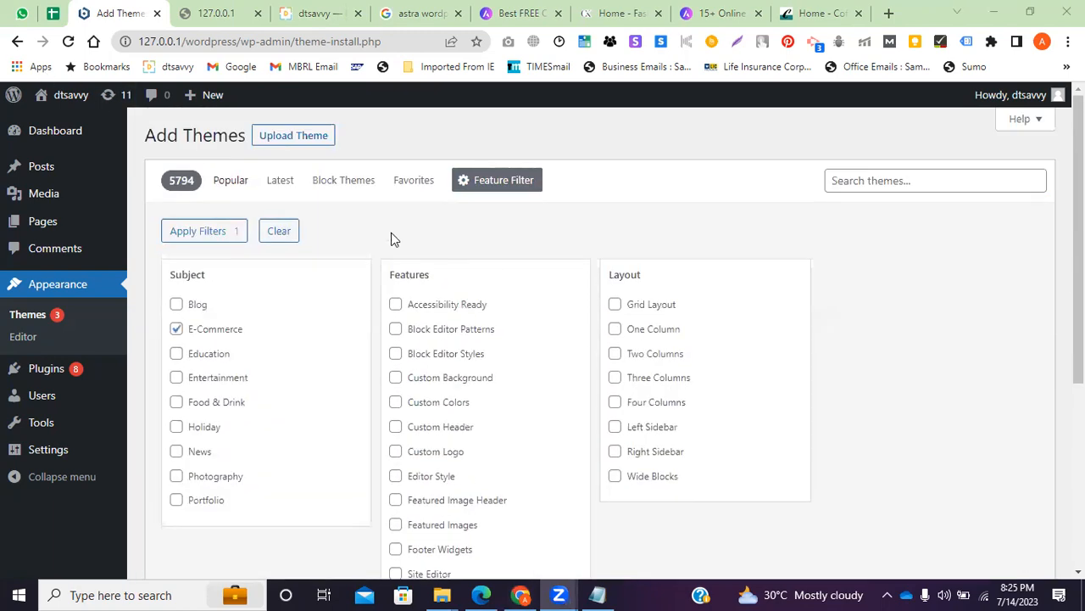
# Install the Astra theme from the popular themes
pyautogui.click(225, 185)
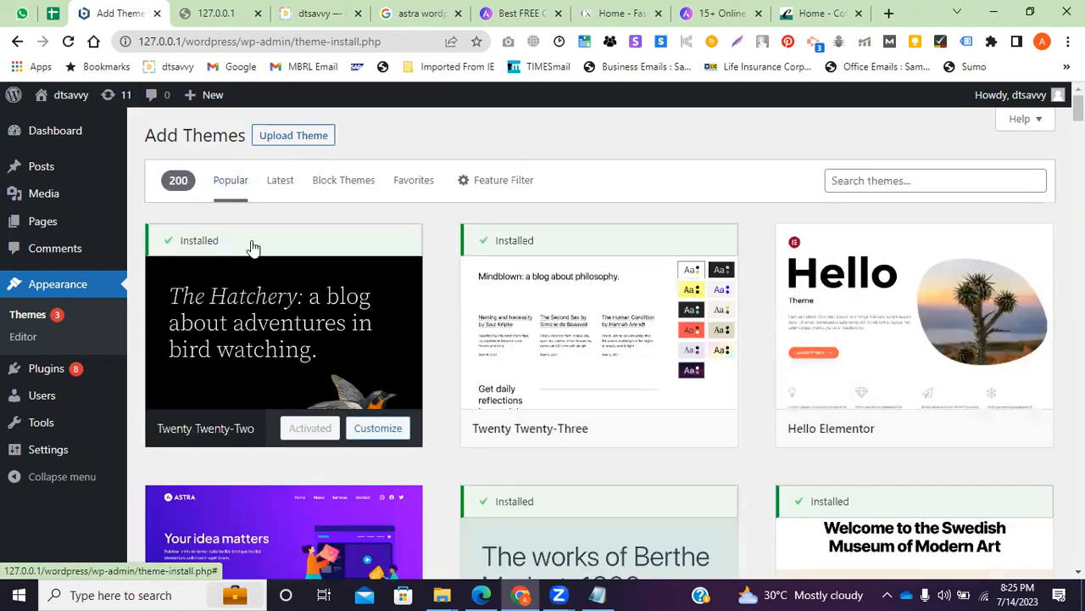
pyautogui.scroll(-3, 271, 382)
pyautogui.scroll(-2, 230, 286)
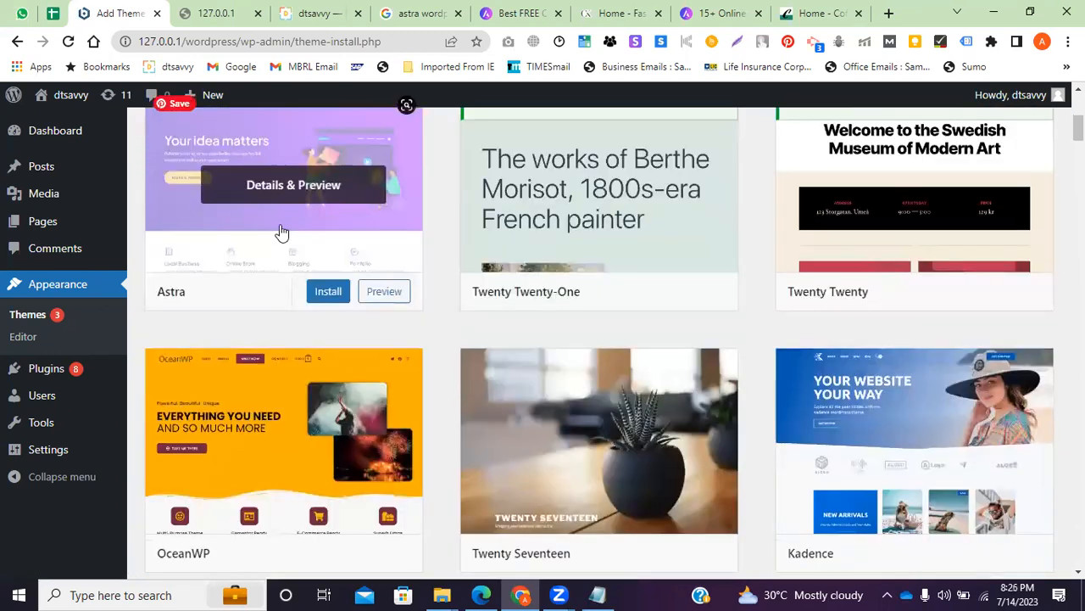
pyautogui.click(328, 293)
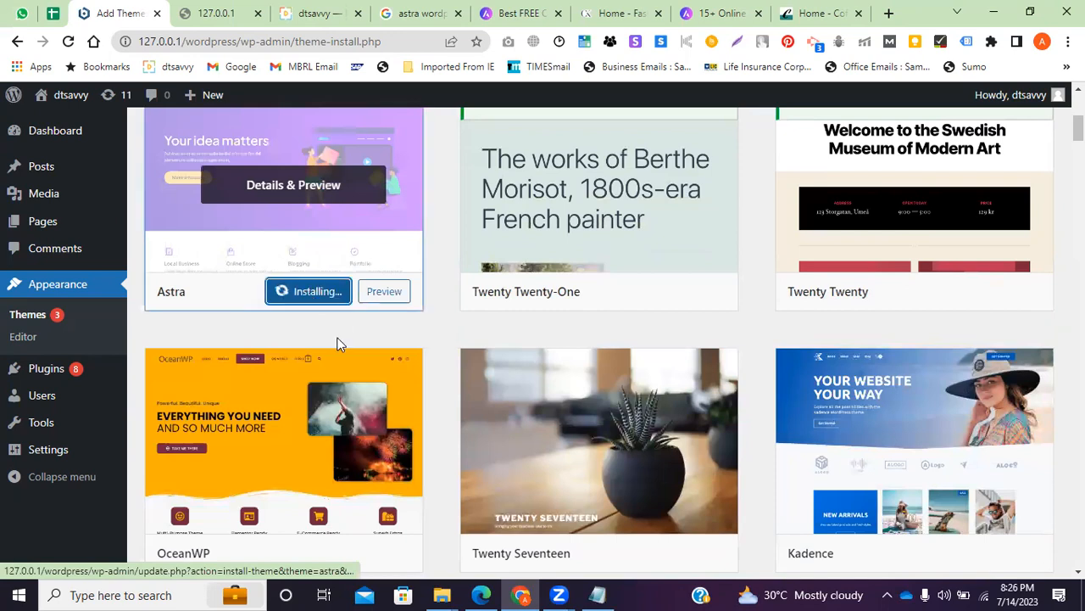
# Load the local site's front page at 127.0.0.1/wordpress/, look through it, and return to the theme installation page
pyautogui.click(218, 9)
pyautogui.click(223, 41)
pyautogui.press('Return')
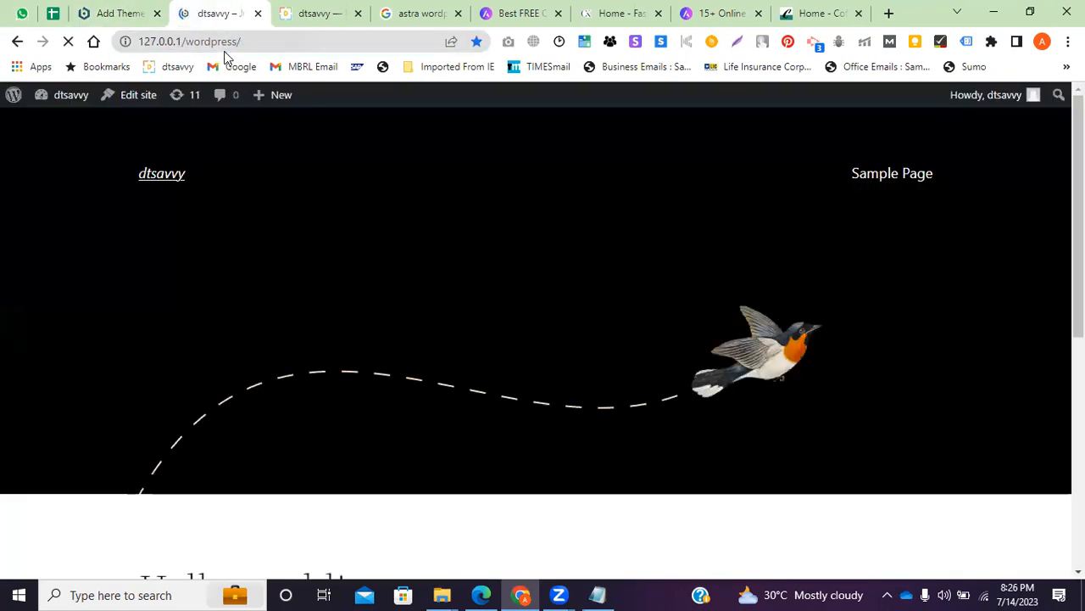
pyautogui.scroll(-5, 462, 288)
pyautogui.scroll(5, 381, 322)
pyautogui.click(123, 13)
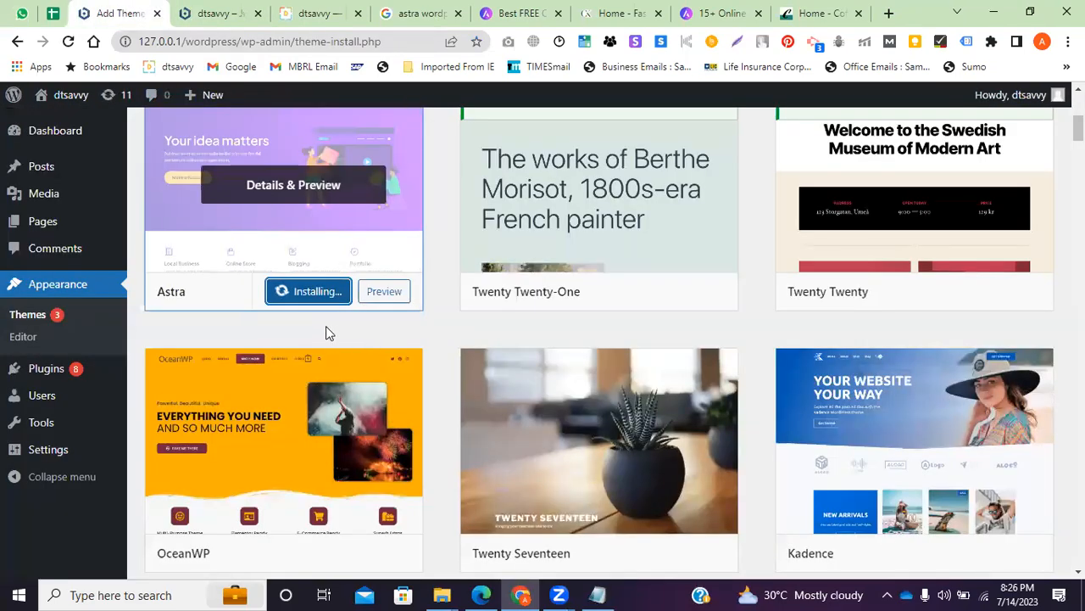
# Reload the site's front page and recheck the Astra installation progress in the theme catalogue
pyautogui.click(216, 13)
pyautogui.click(219, 40)
pyautogui.press('Return')
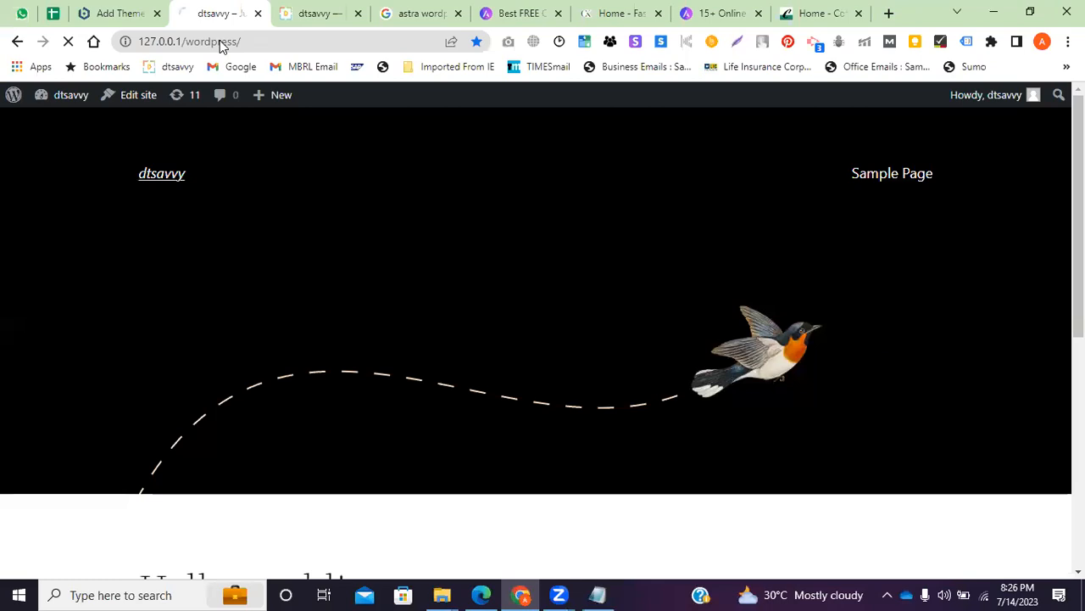
pyautogui.click(148, 7)
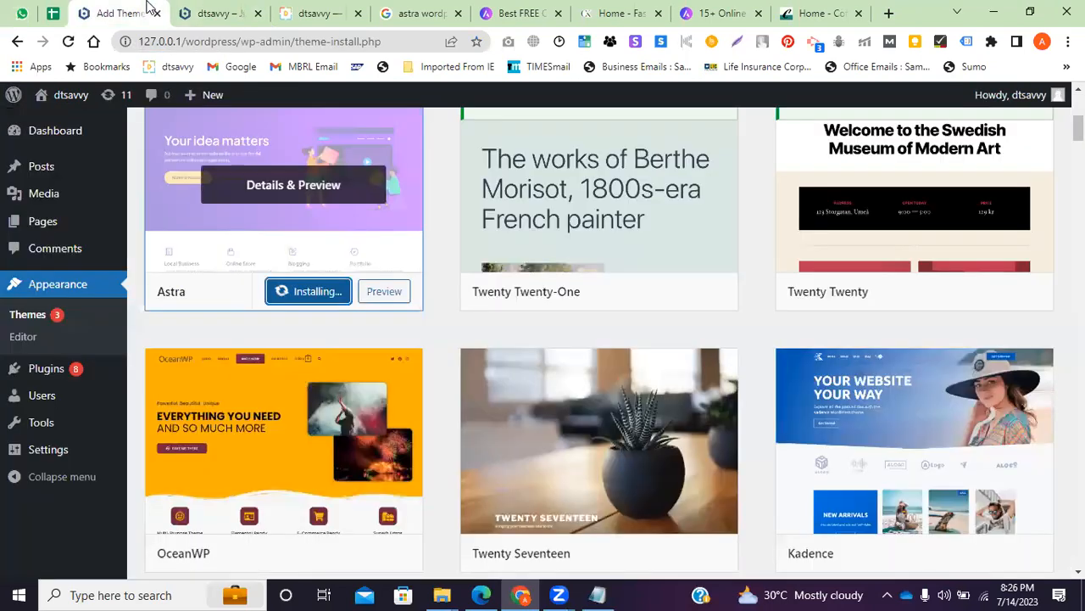
pyautogui.scroll(2, 242, 291)
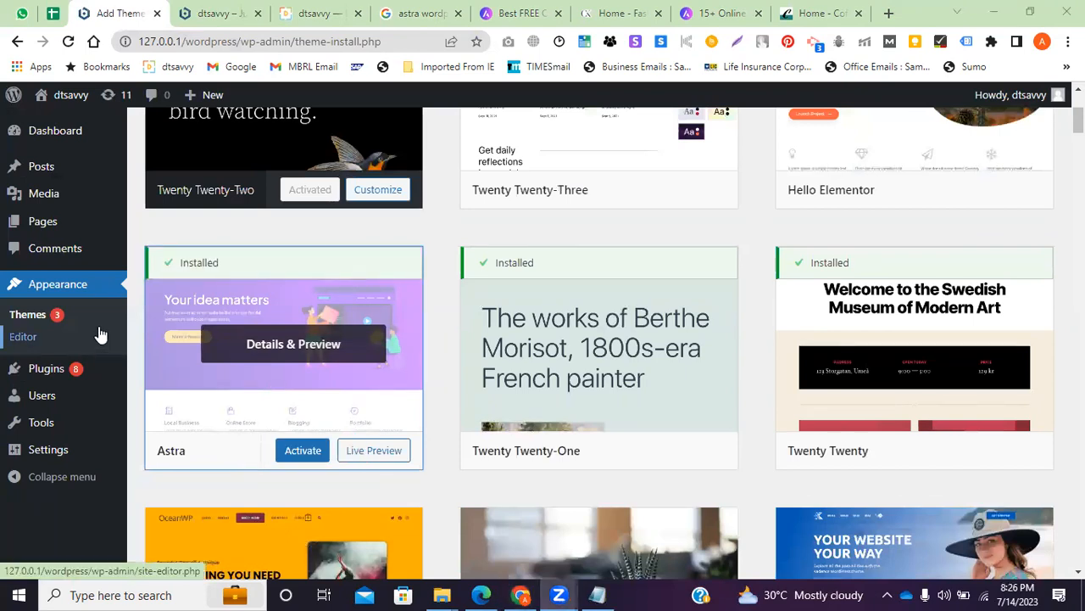
pyautogui.click(242, 13)
pyautogui.click(225, 41)
pyautogui.press('Return')
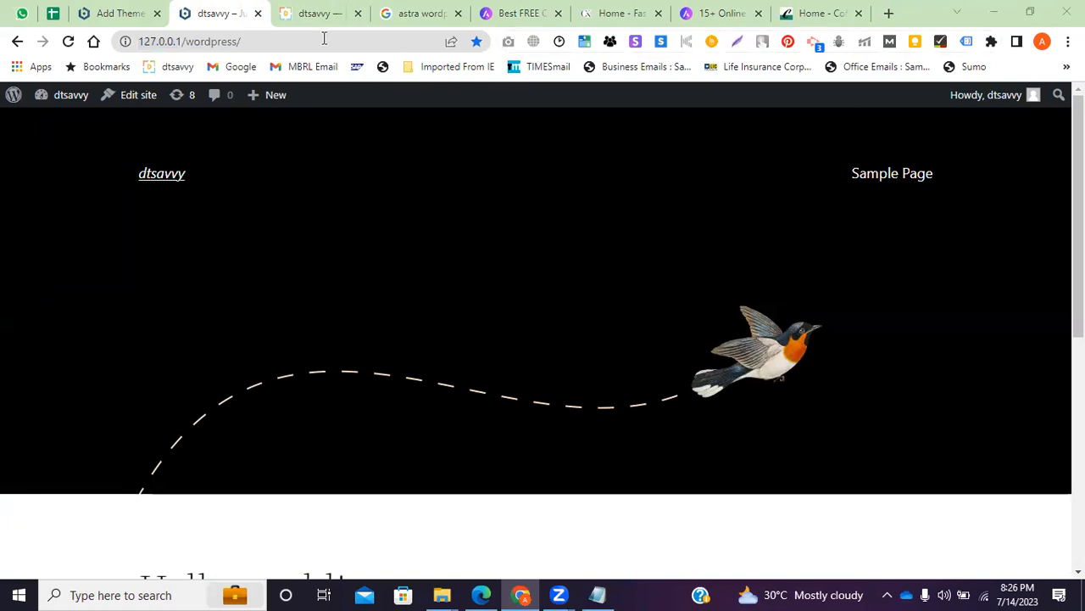
# Close the browser tabs other than the WordPress admin and local front page, and return to the theme catalogue
pyautogui.hotkey('ctrl', 'Tab')
pyautogui.click(357, 14)
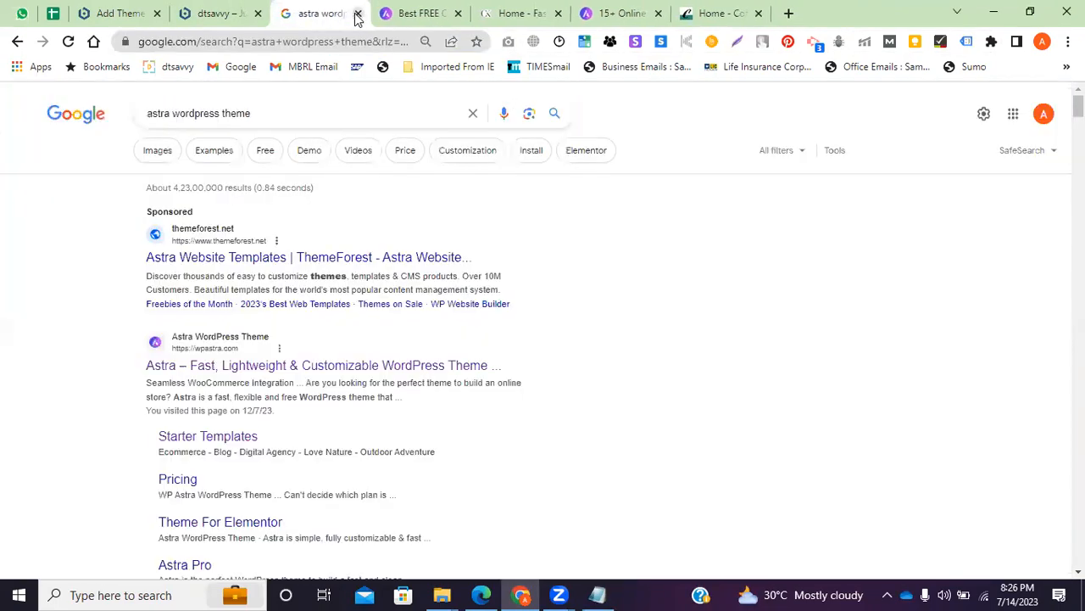
pyautogui.click(357, 13)
pyautogui.click(357, 14)
pyautogui.click(357, 14)
pyautogui.click(357, 14)
pyautogui.click(357, 14)
pyautogui.click(206, 11)
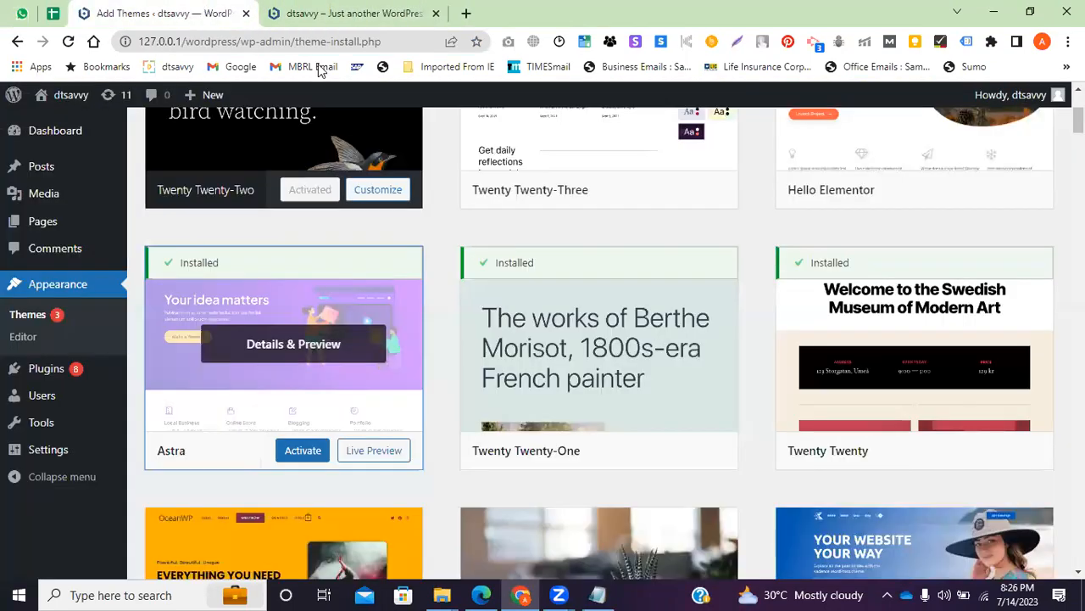
# Activate the Astra theme and reload the site's front page to check its new look
pyautogui.click(303, 451)
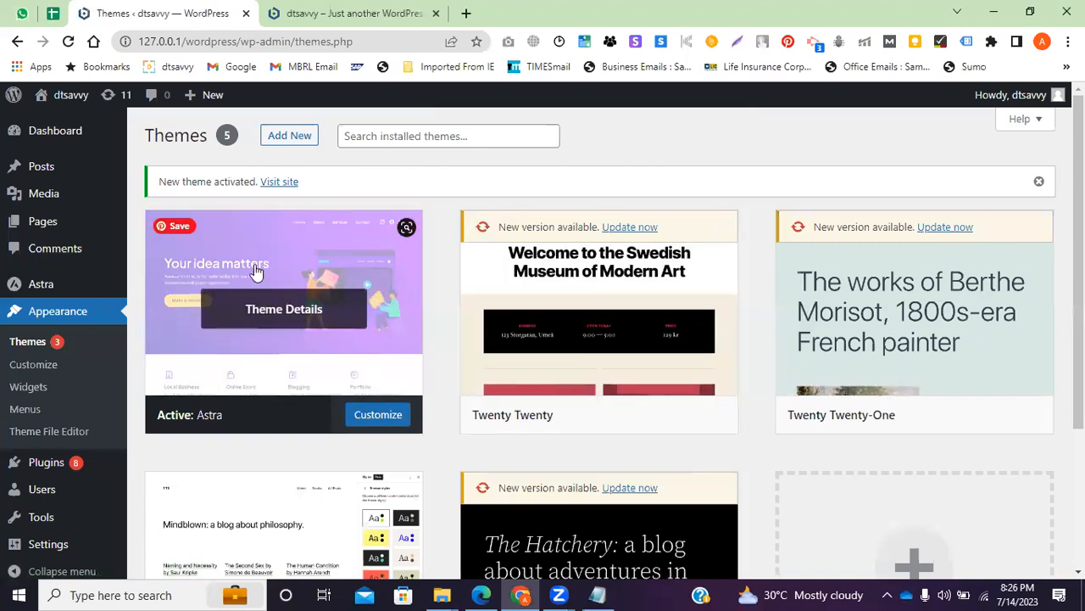
pyautogui.click(331, 15)
pyautogui.click(334, 40)
pyautogui.press('Return')
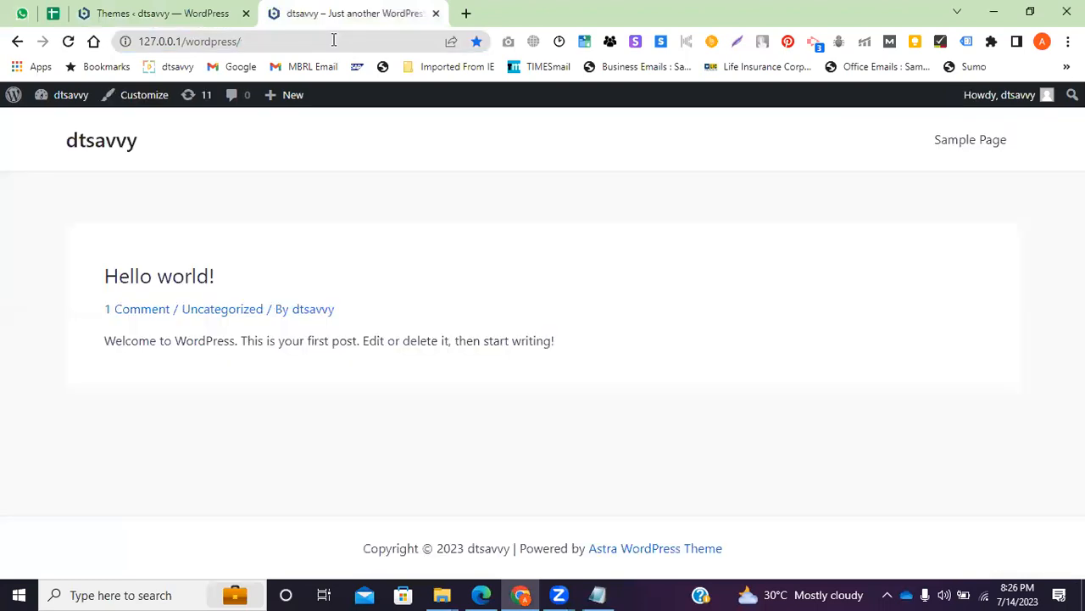
pyautogui.click(169, 12)
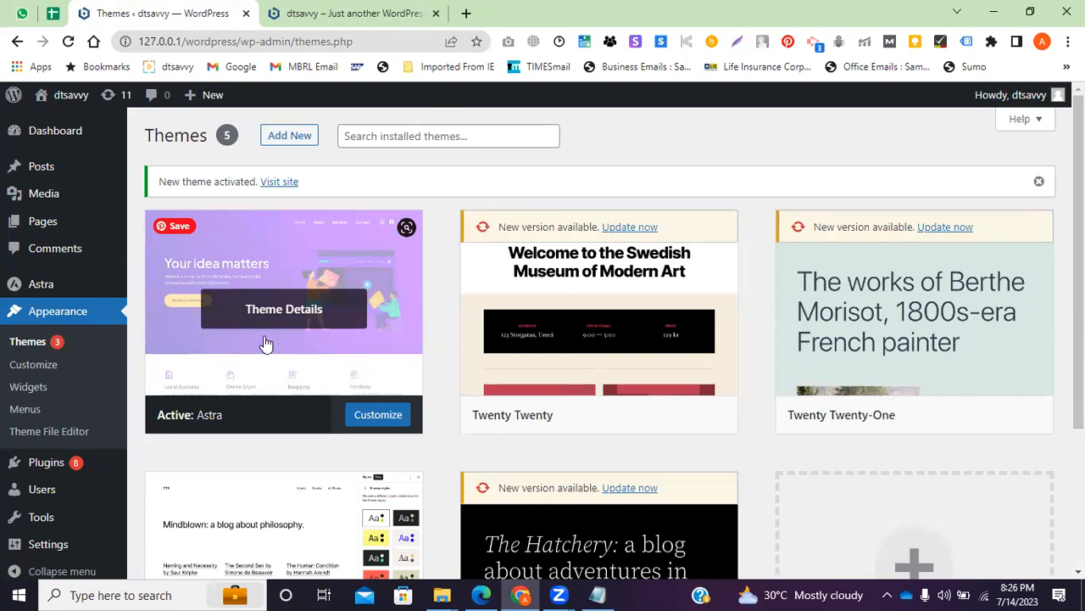
# Go to the WordPress dashboard home, review its widgets, and dismiss the Welcome to WordPress banner
pyautogui.moveTo(71, 140)
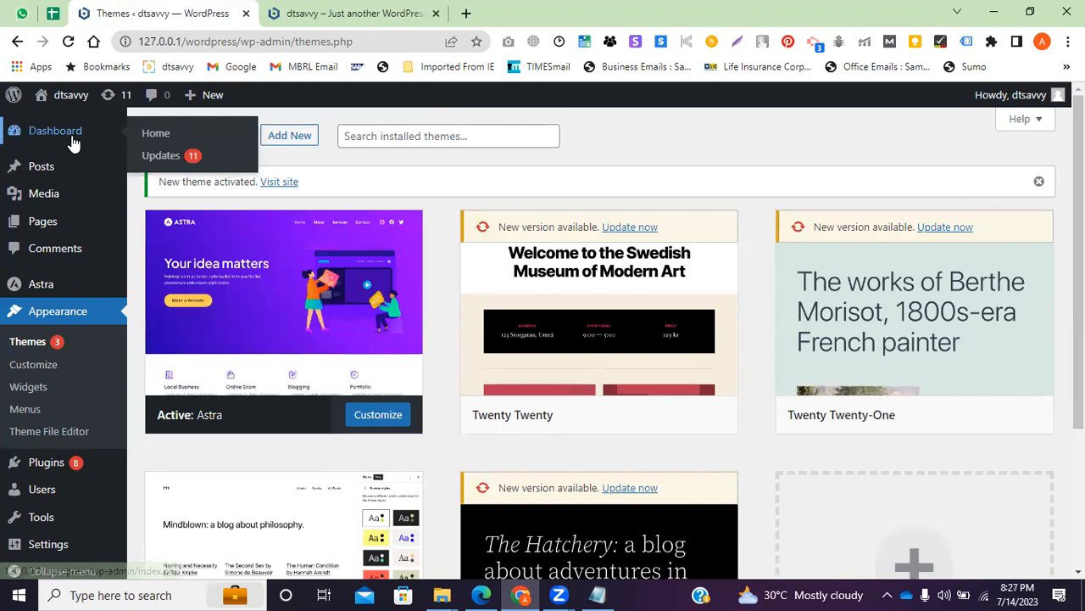
pyautogui.click(134, 155)
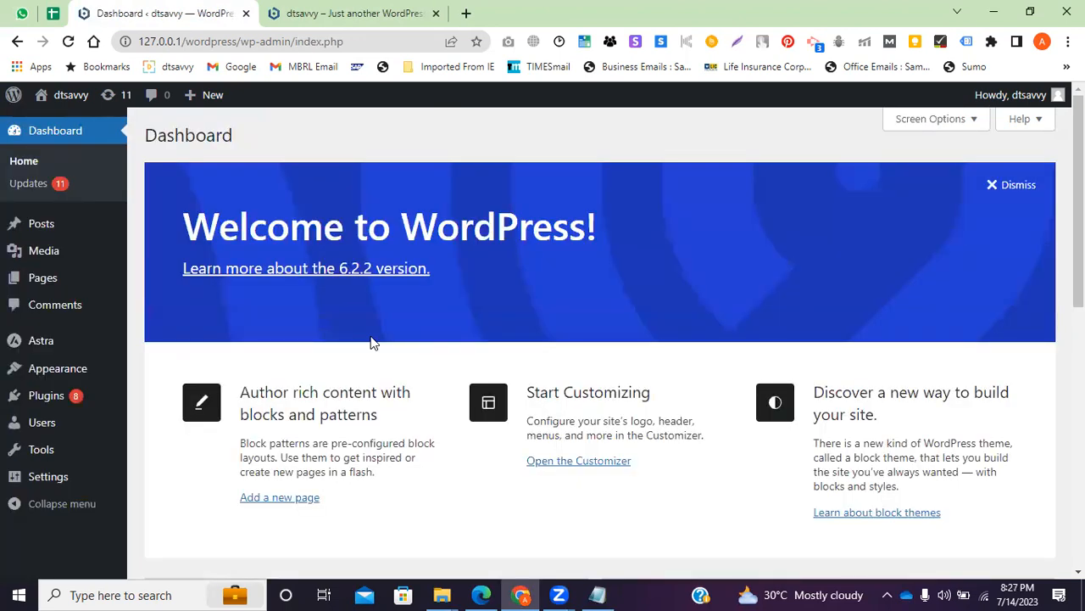
pyautogui.scroll(-4, 371, 341)
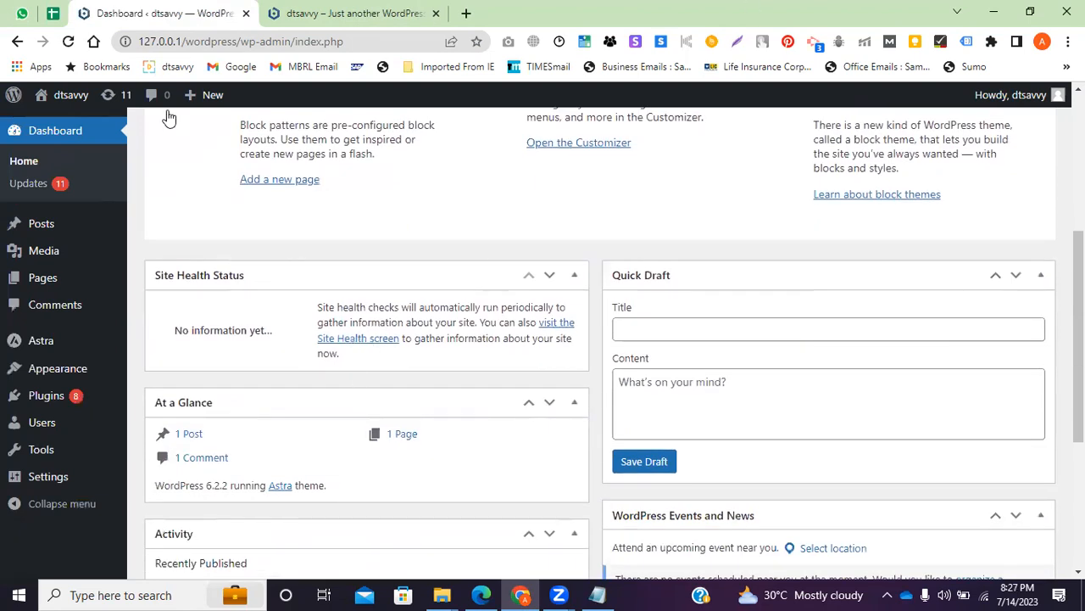
pyautogui.scroll(4, 228, 291)
pyautogui.scroll(-5, 271, 380)
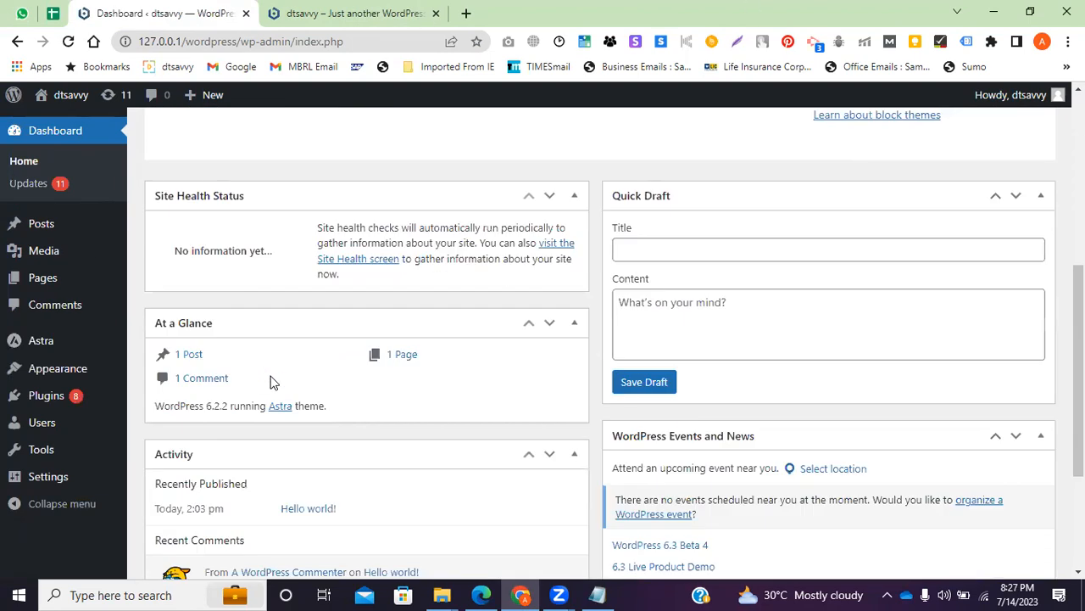
pyautogui.scroll(5, 272, 380)
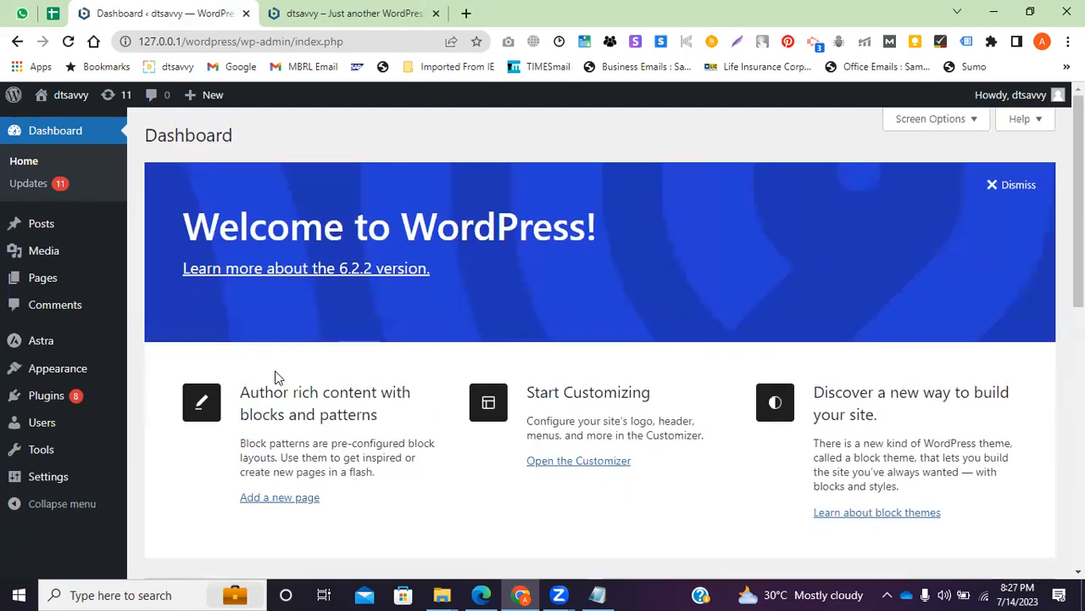
pyautogui.scroll(-1, 275, 376)
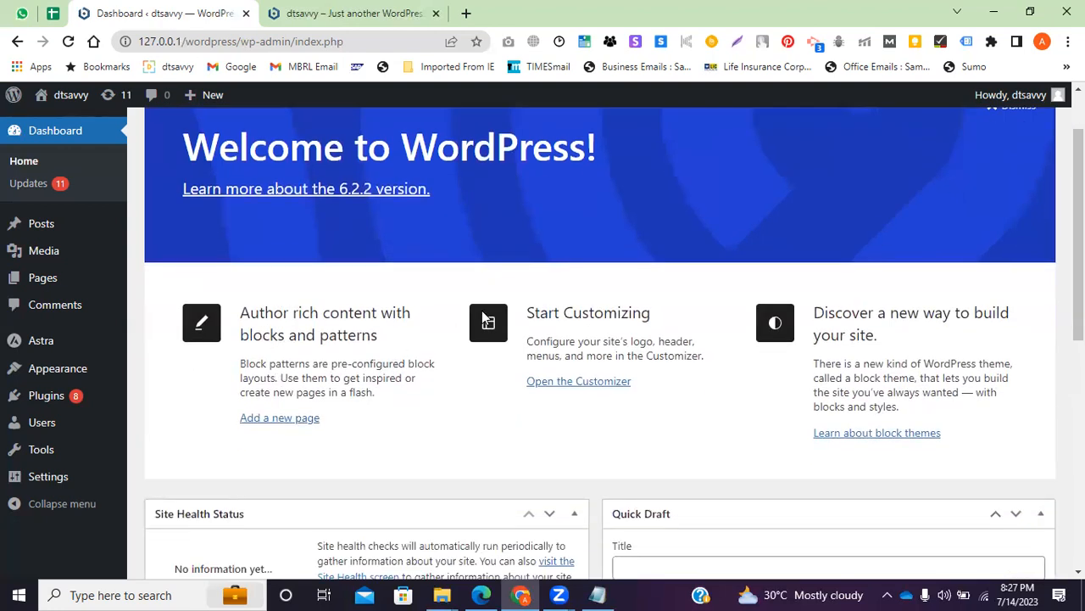
pyautogui.moveTo(641, 312); pyautogui.dragTo(582, 339)
pyautogui.scroll(1, 218, 283)
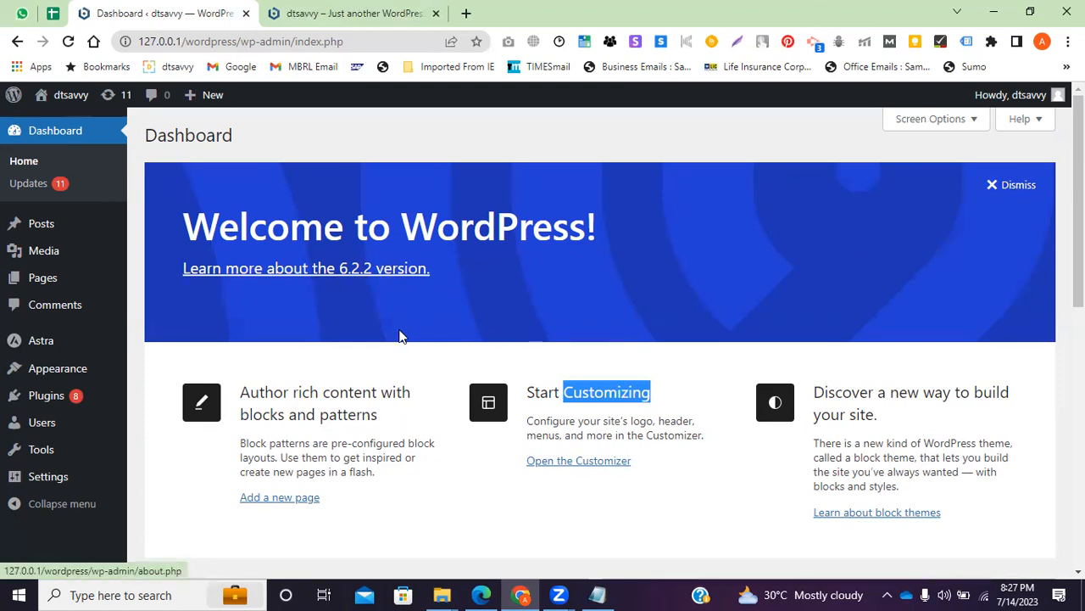
pyautogui.click(1027, 186)
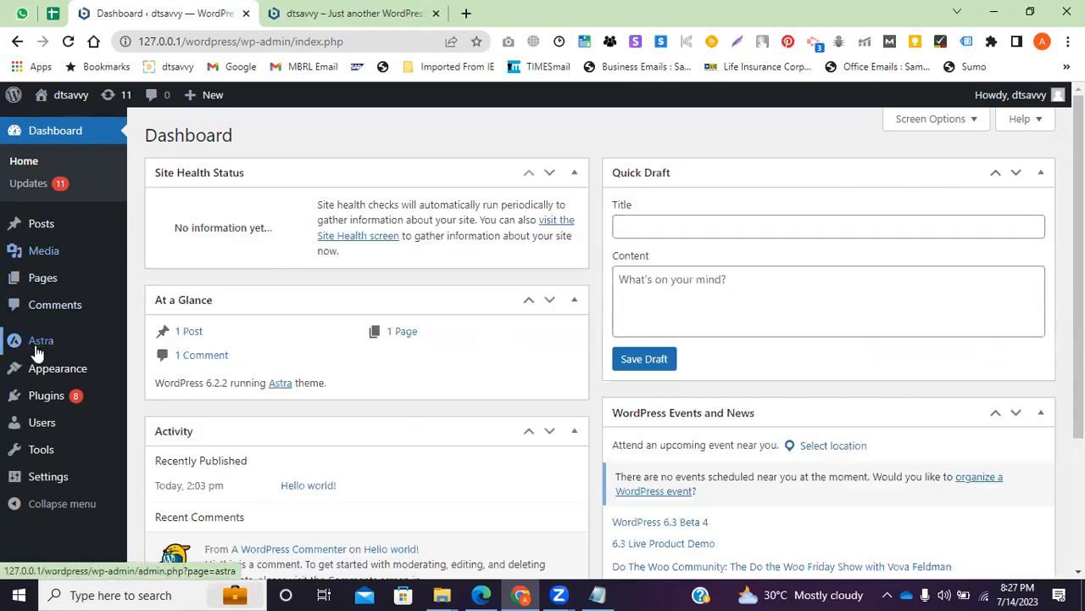
# Open Astra's Customize page and examine its setting sections and the homepage preview
pyautogui.moveTo(36, 348)
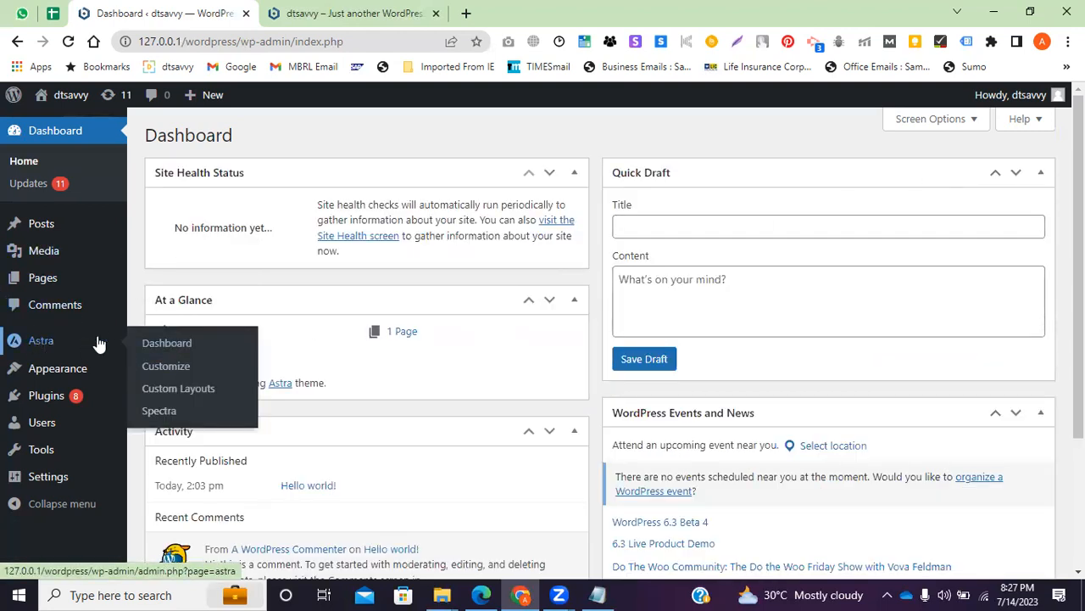
pyautogui.click(174, 366)
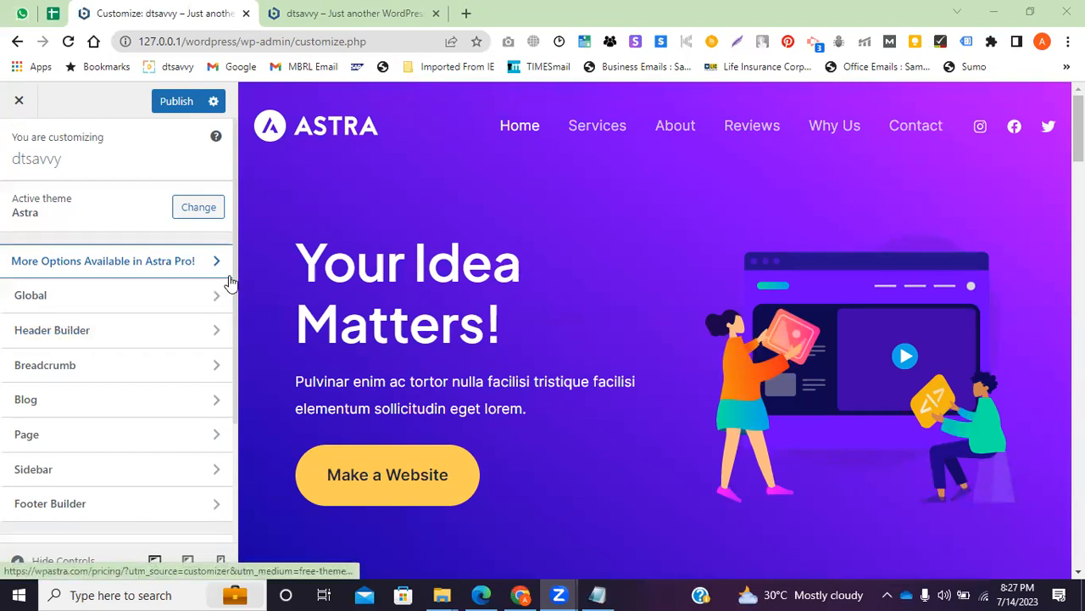
pyautogui.scroll(-2, 161, 322)
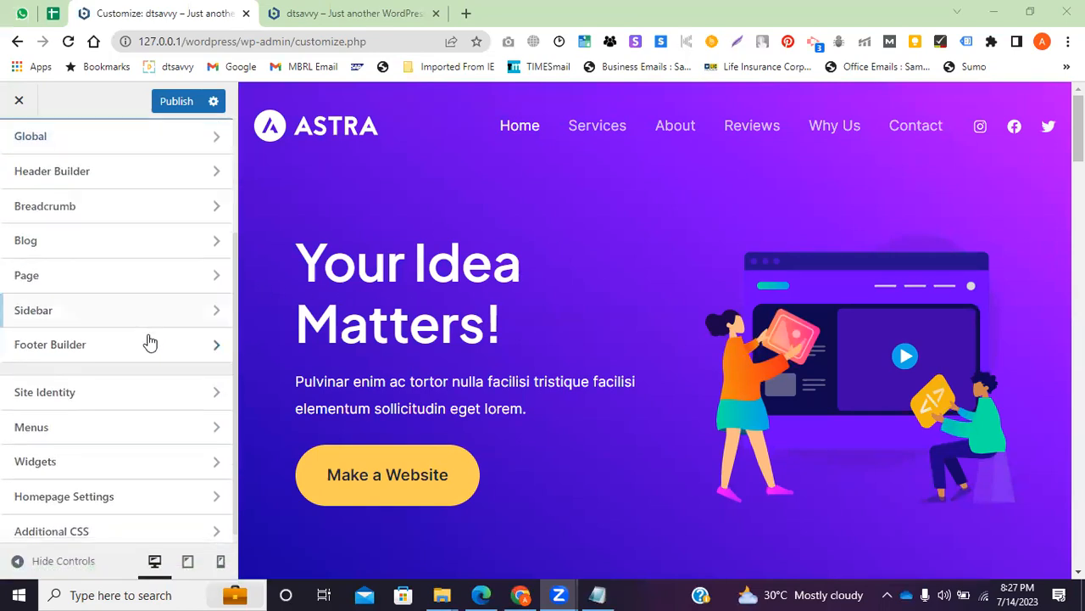
pyautogui.scroll(2, 140, 361)
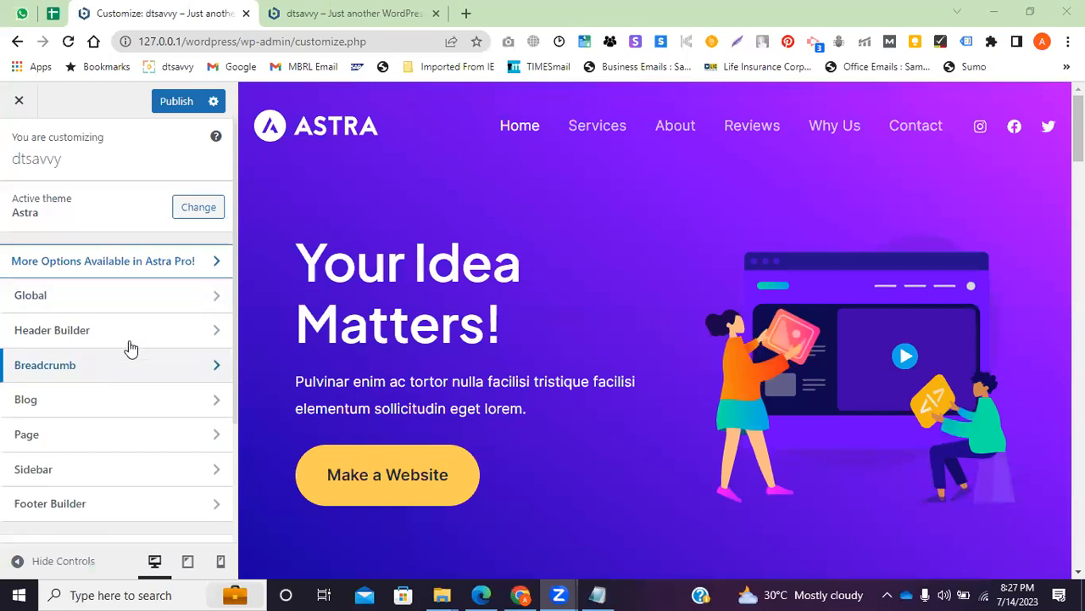
pyautogui.scroll(-5, 572, 357)
pyautogui.scroll(-10, 536, 348)
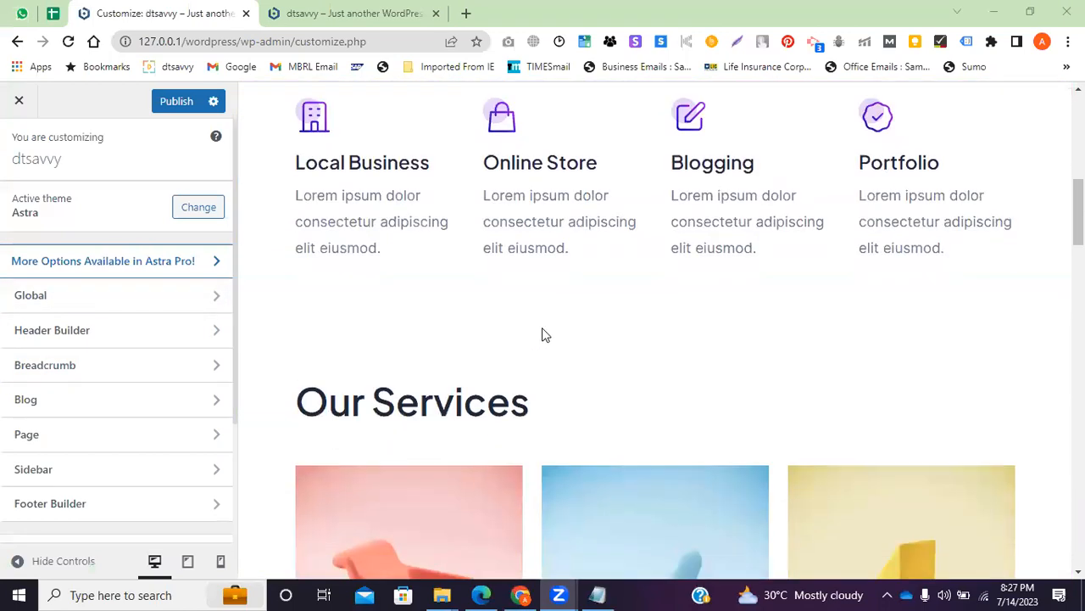
pyautogui.scroll(-9, 429, 357)
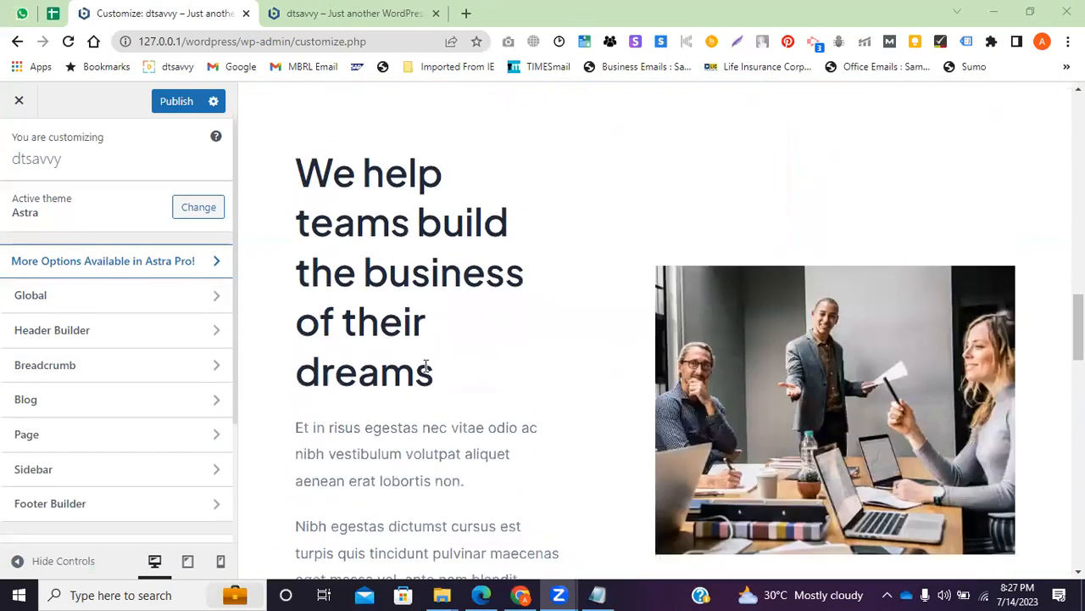
pyautogui.scroll(-3, 458, 344)
pyautogui.scroll(10, 432, 340)
pyautogui.scroll(10, 429, 331)
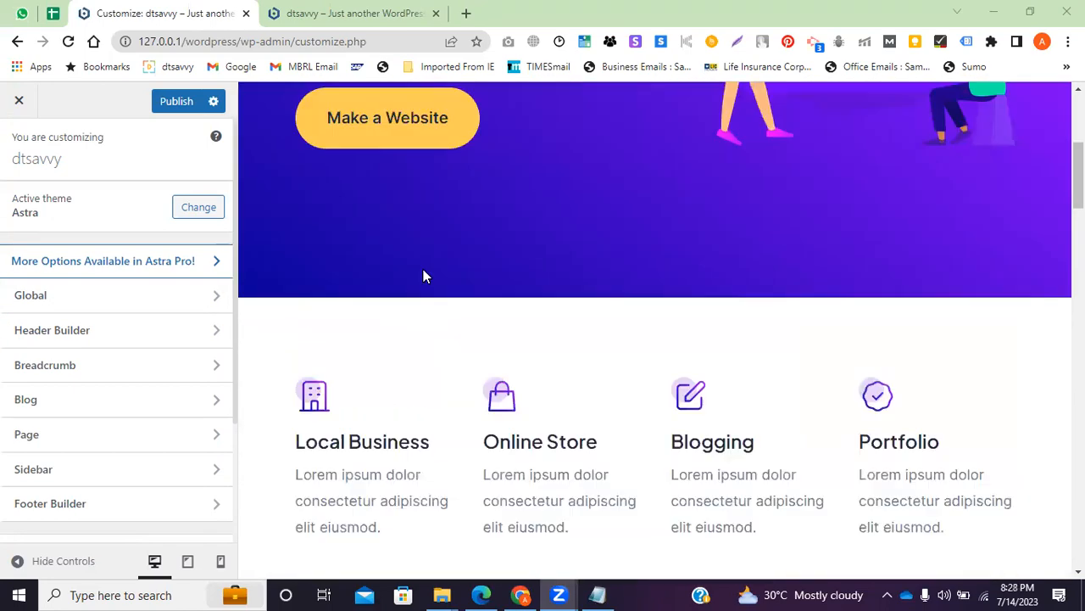
pyautogui.scroll(-10, 390, 238)
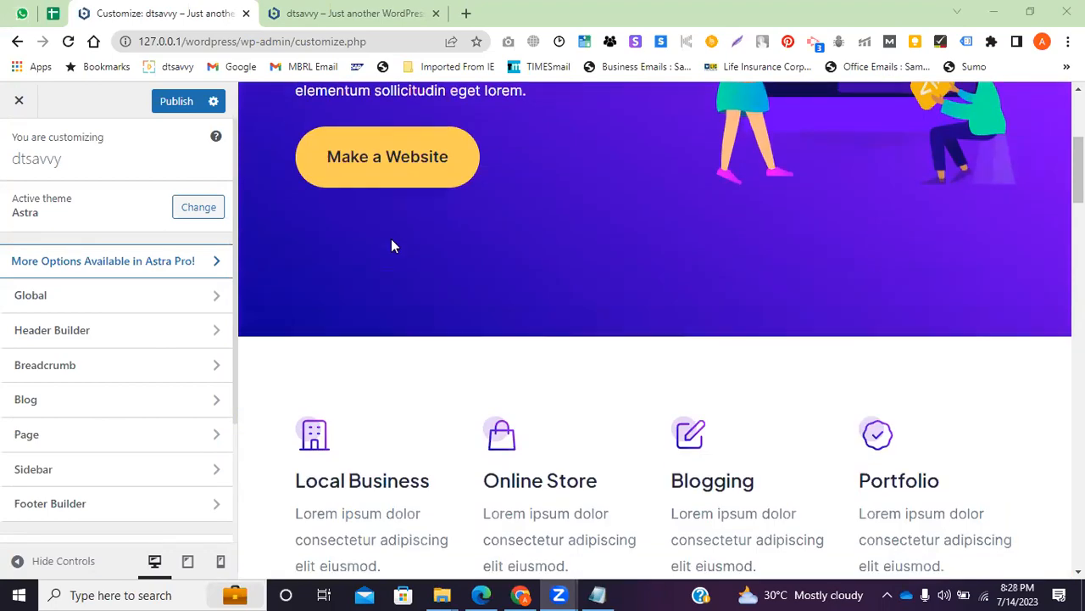
pyautogui.scroll(-8, 427, 360)
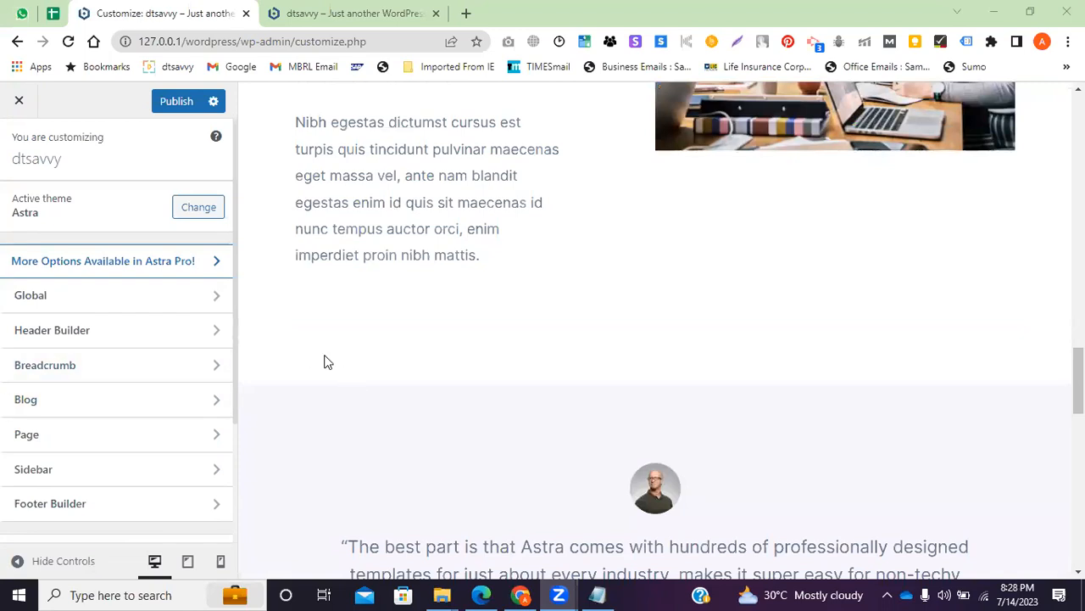
# Set the logo width to 262 px in the Header Builder's Site Title & Logo settings
pyautogui.click(96, 339)
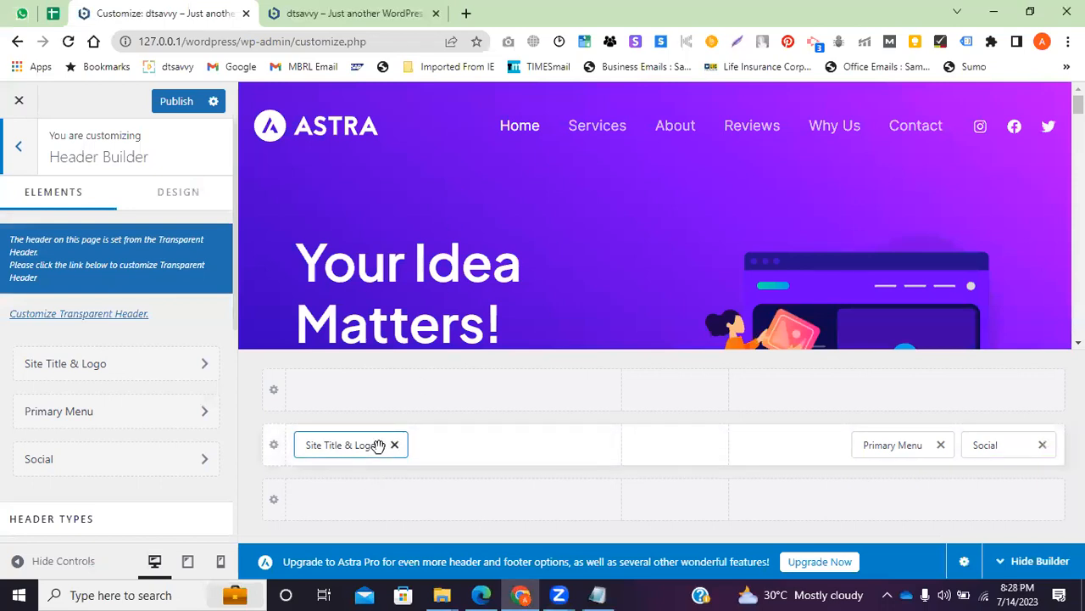
pyautogui.click(106, 366)
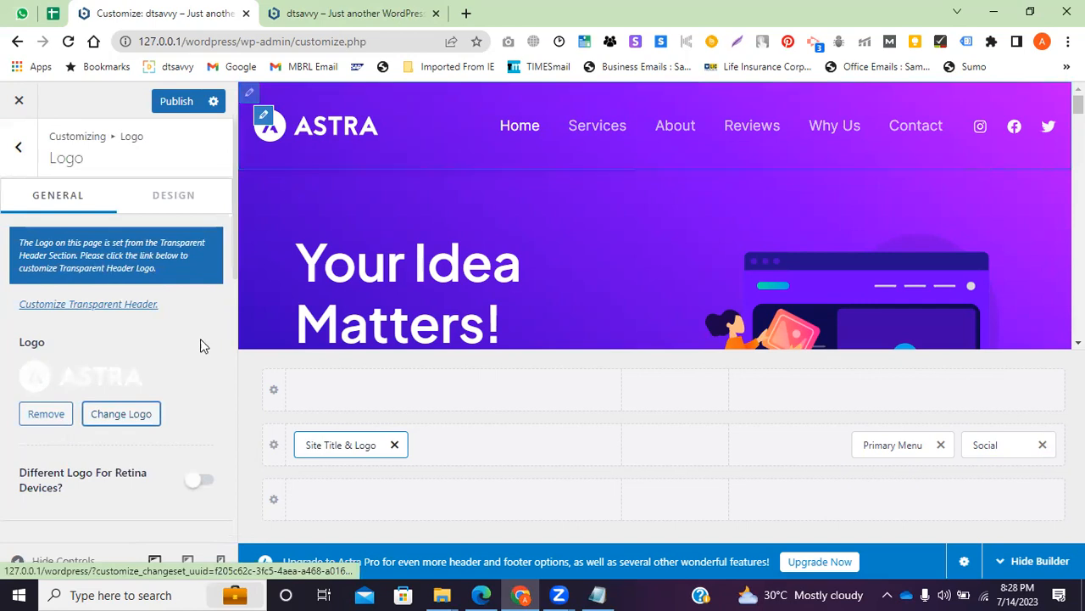
pyautogui.scroll(-2, 153, 390)
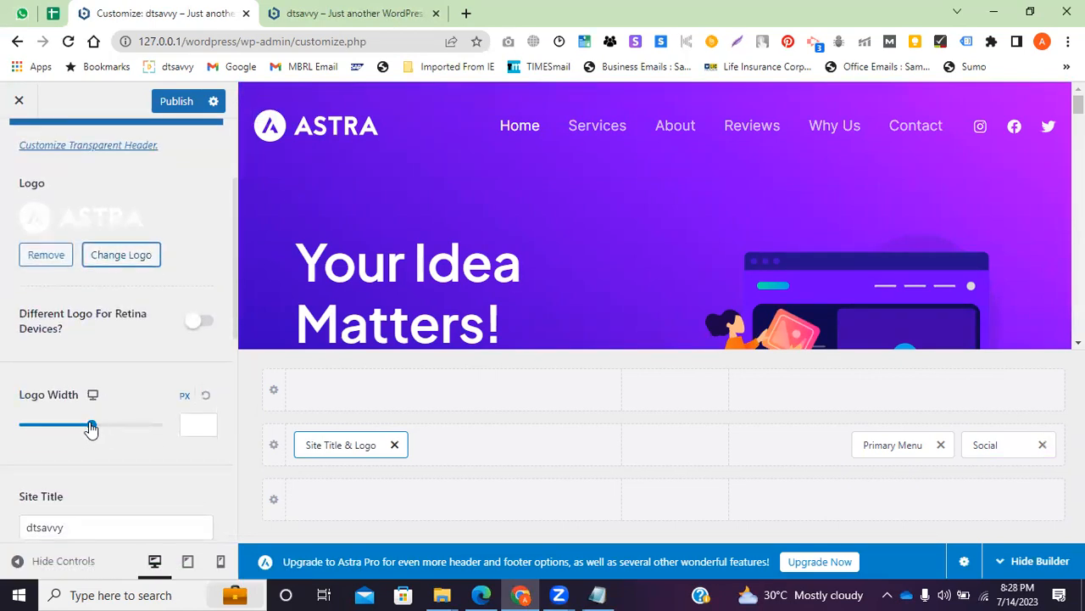
pyautogui.moveTo(92, 429); pyautogui.dragTo(83, 426)
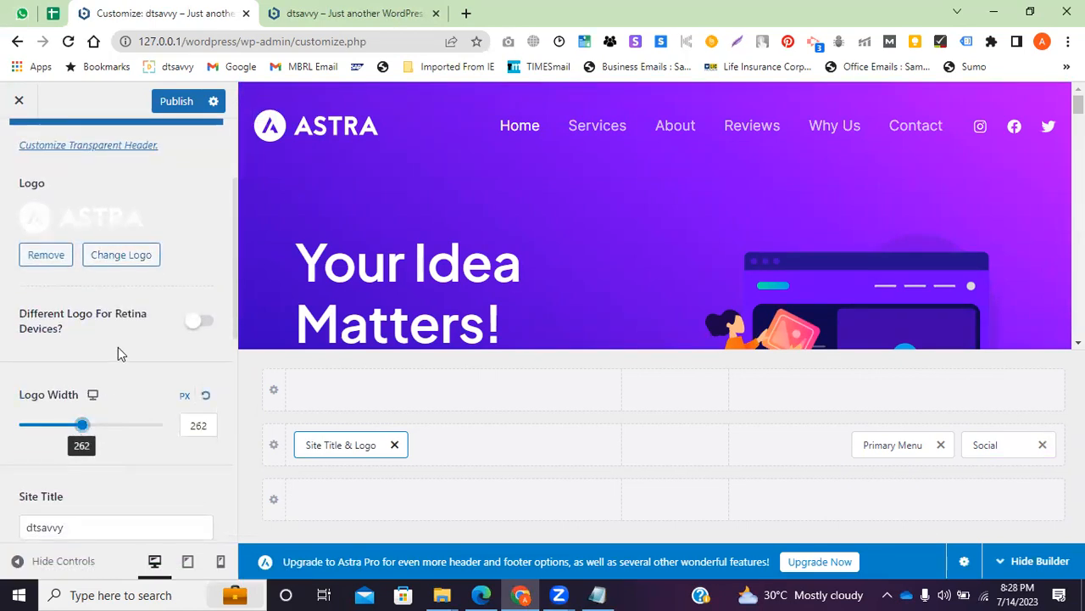
# Look over the Site Title settings and leave the Customizer, discarding the unsaved changes
pyautogui.scroll(-2, 95, 397)
pyautogui.click(76, 367)
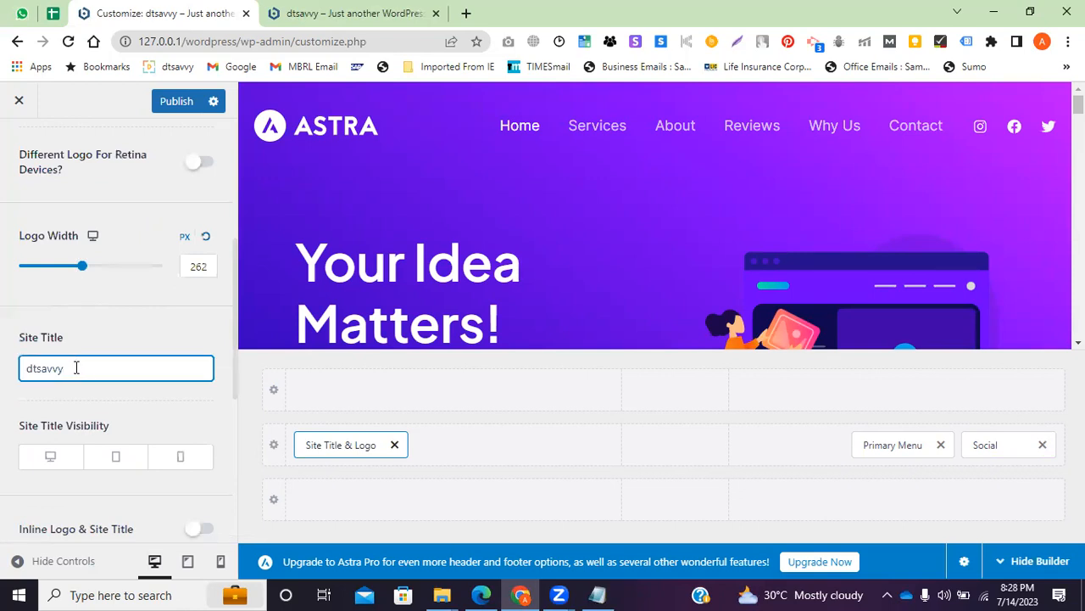
pyautogui.doubleClick(77, 367)
pyautogui.scroll(-1, 84, 358)
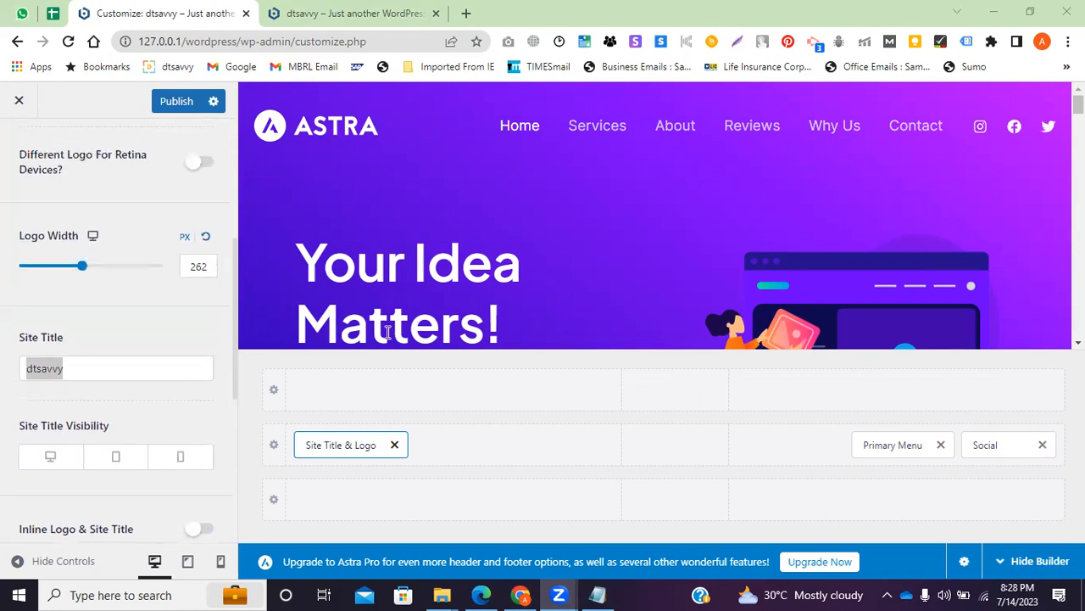
pyautogui.click(19, 102)
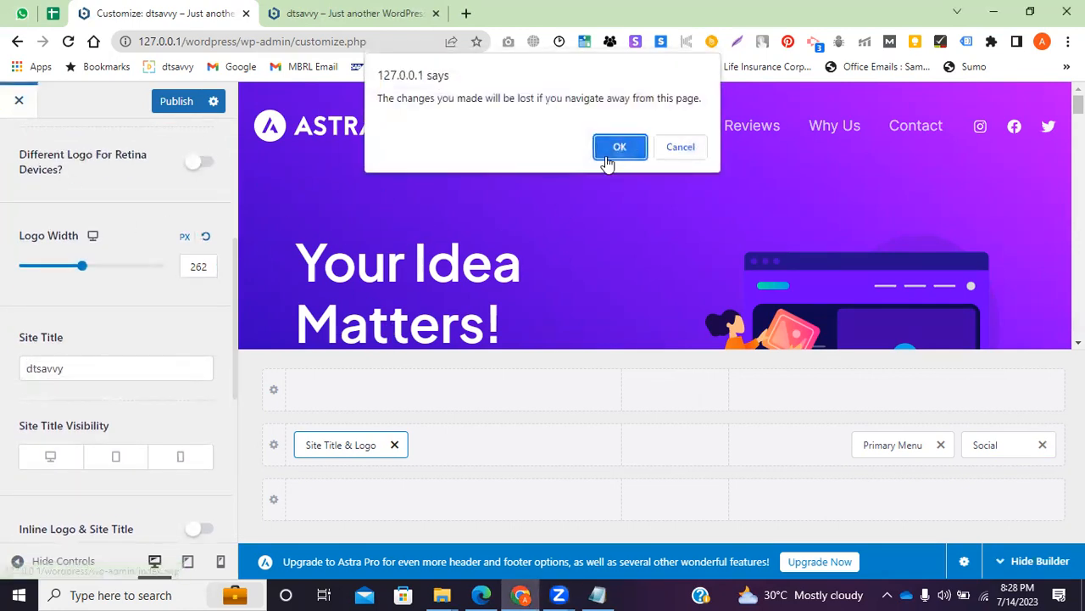
pyautogui.click(619, 148)
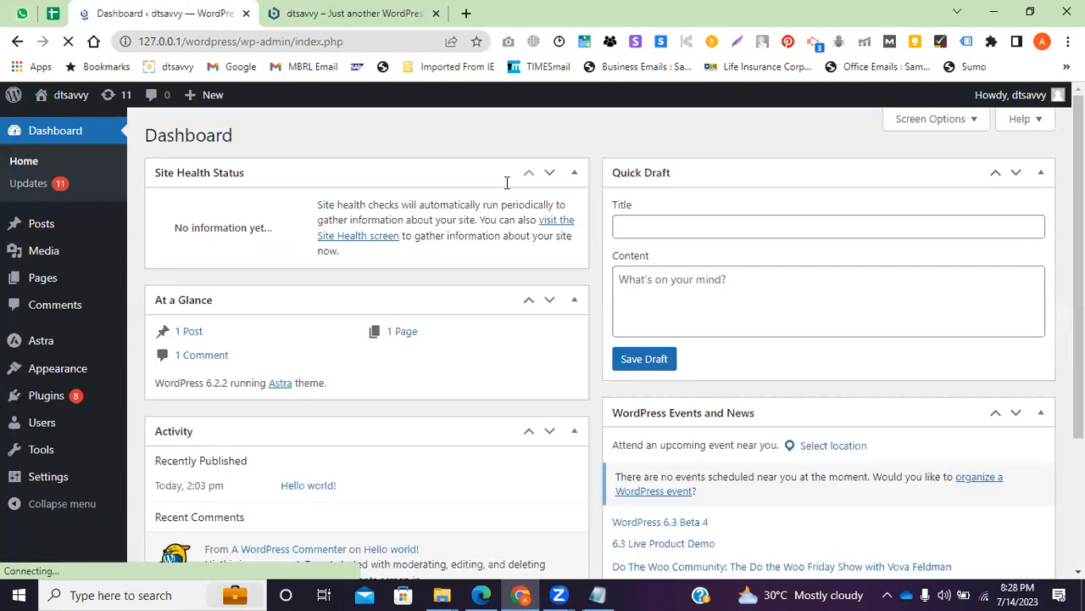
# Reload the site's front page to check how it looks without published customizations
pyautogui.click(335, 12)
pyautogui.click(325, 41)
pyautogui.press('Return')
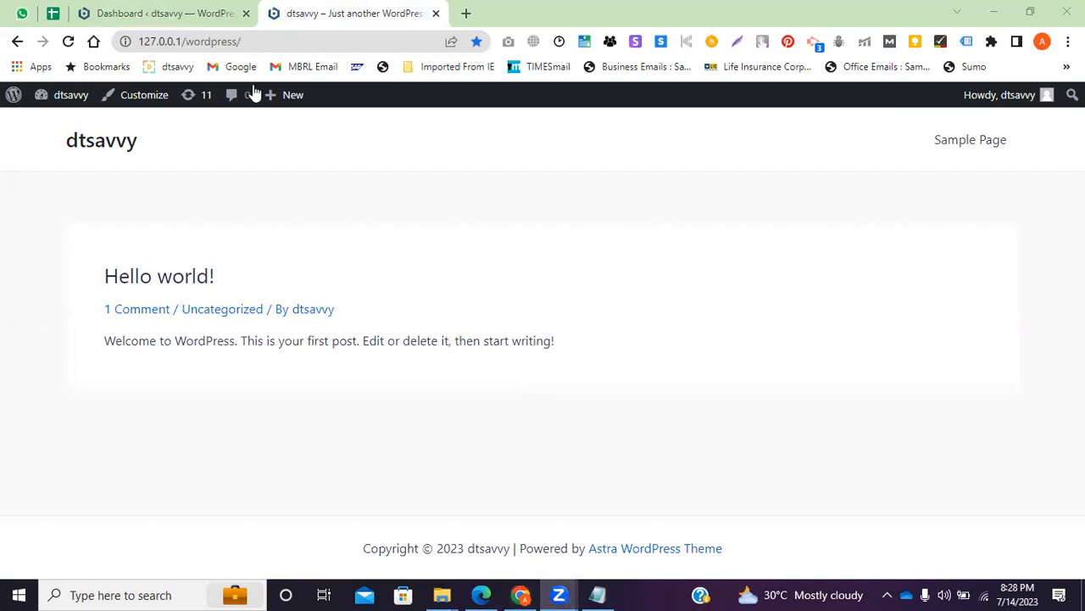
# Return to the WordPress dashboard and reopen the theme Customizer
pyautogui.hotkey('ctrl', 'shift', 'Tab')
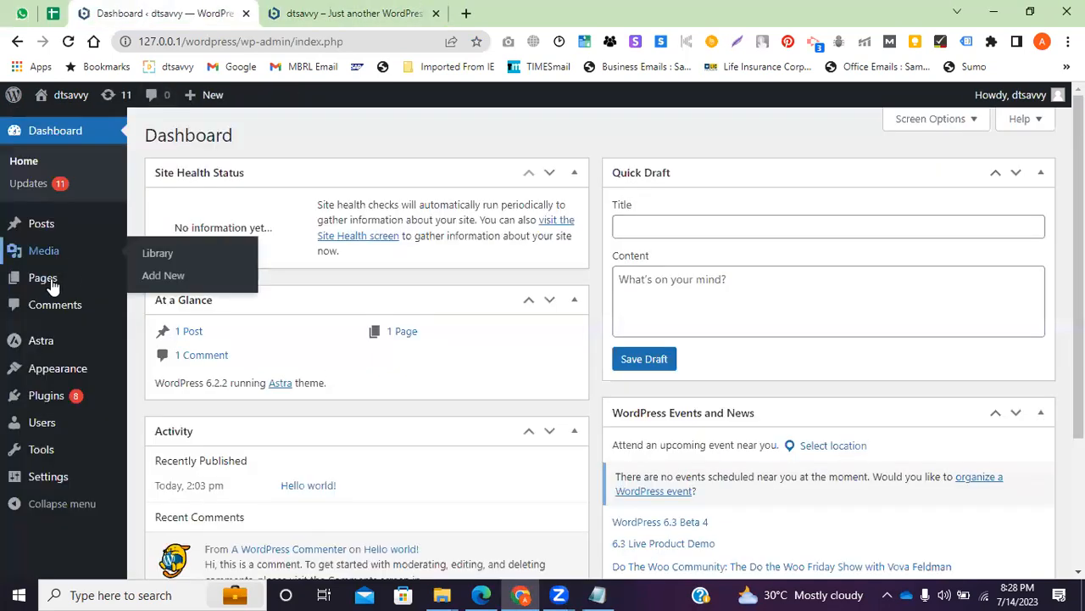
pyautogui.click(161, 342)
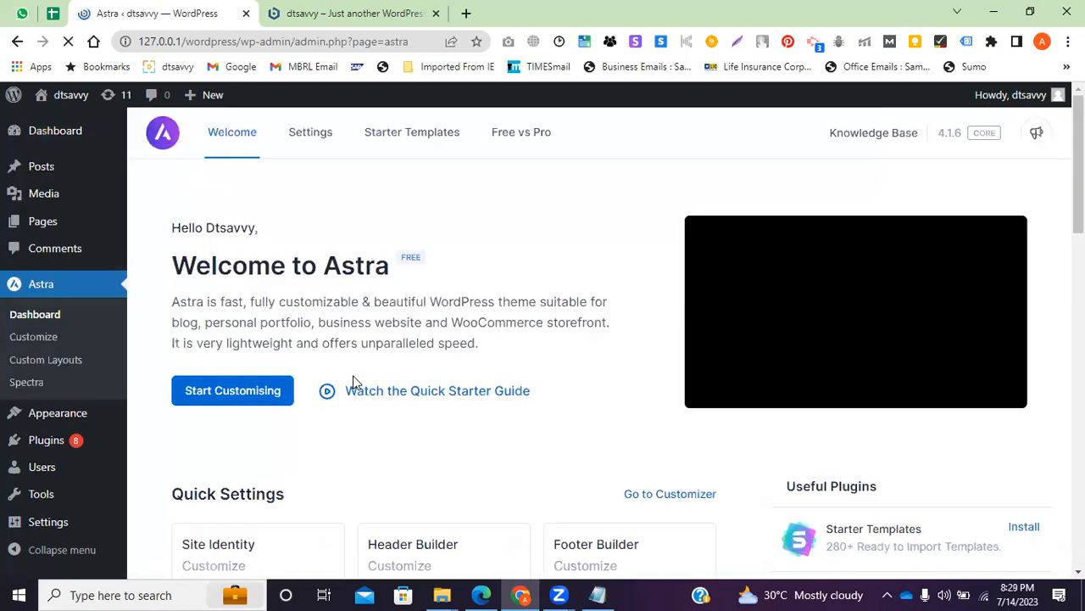
pyautogui.click(17, 42)
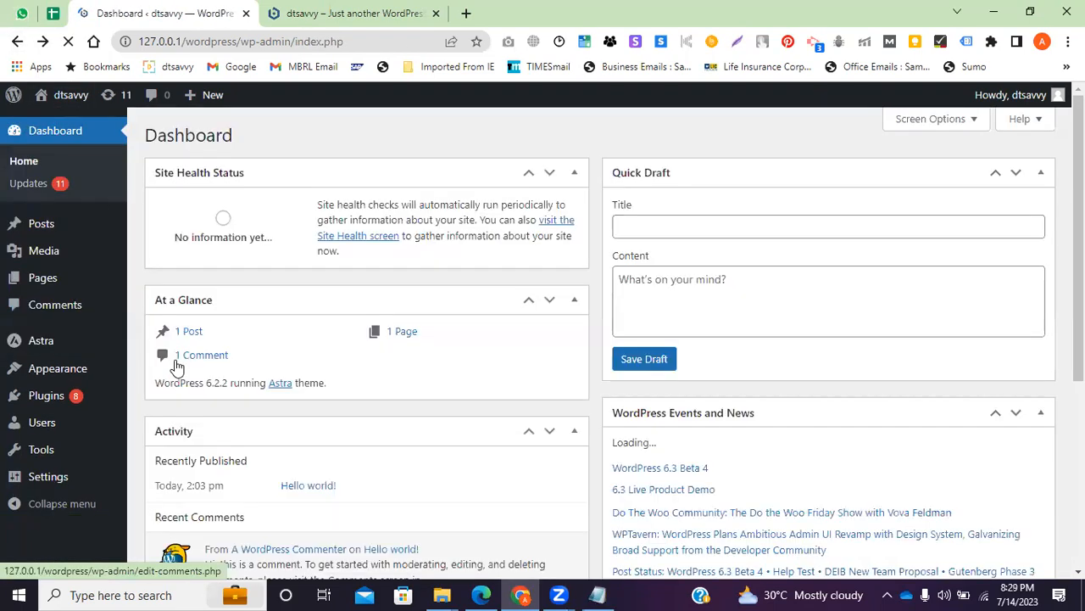
pyautogui.moveTo(58, 375)
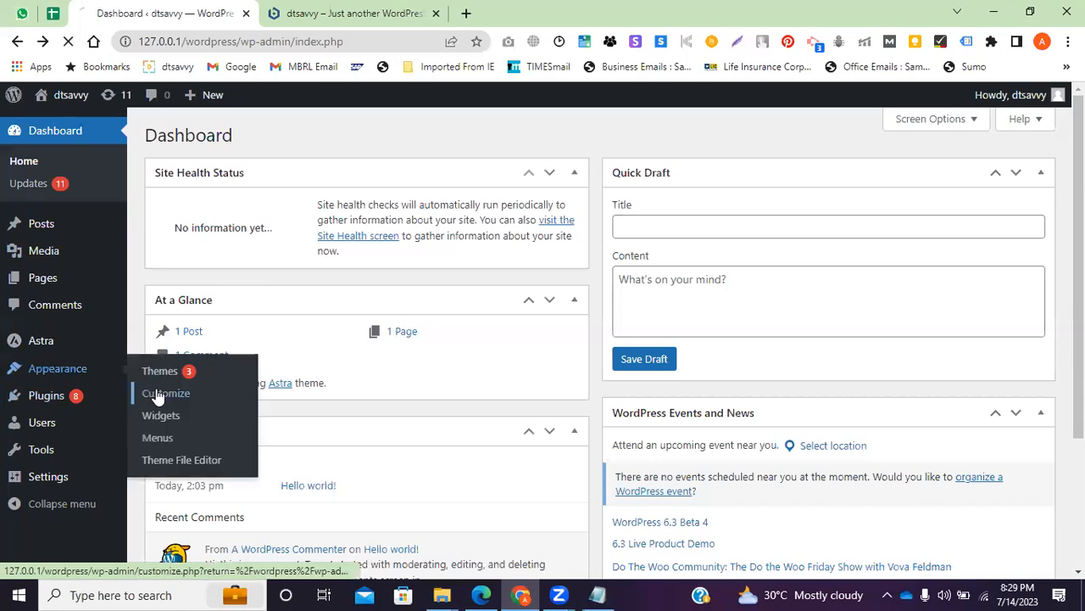
pyautogui.click(153, 392)
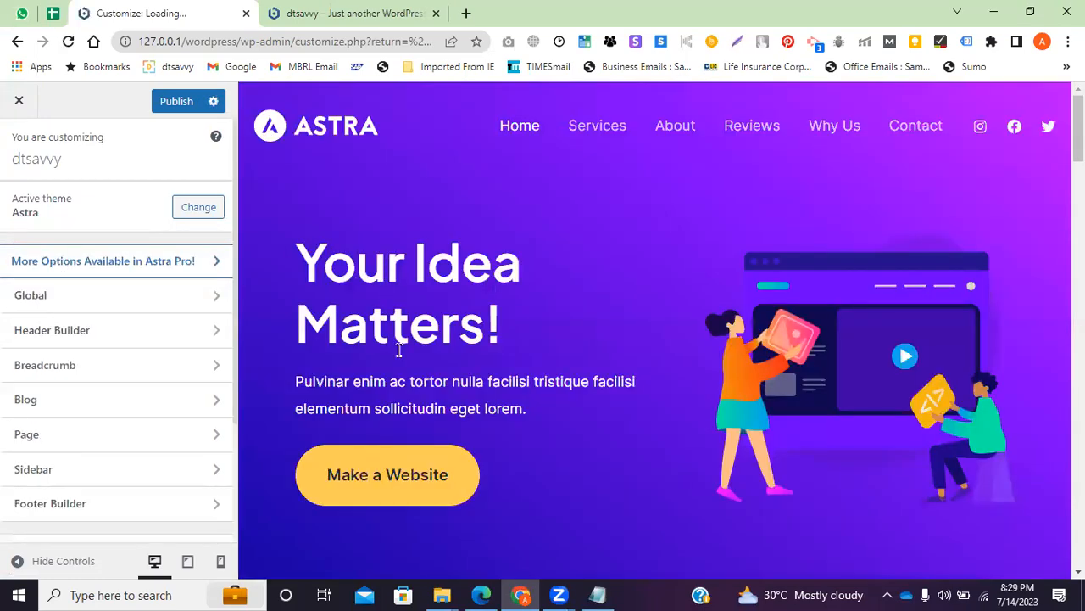
# Examine the homepage preview from the hero banner through the services, team and testimonial sections to Why Choose Us
pyautogui.scroll(-5, 506, 300)
pyautogui.scroll(-1, 507, 304)
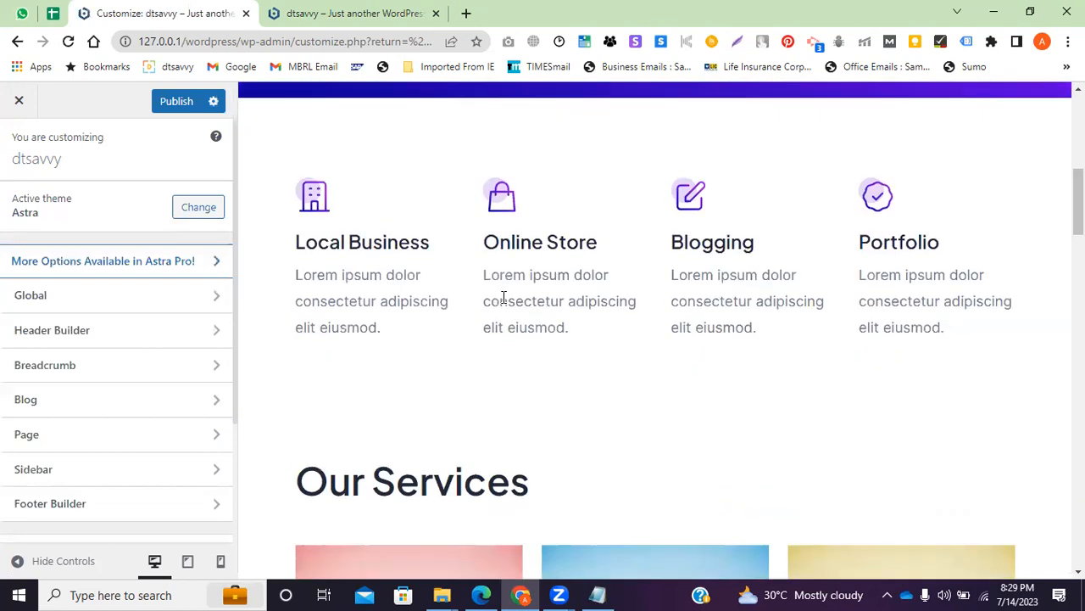
pyautogui.scroll(5, 503, 296)
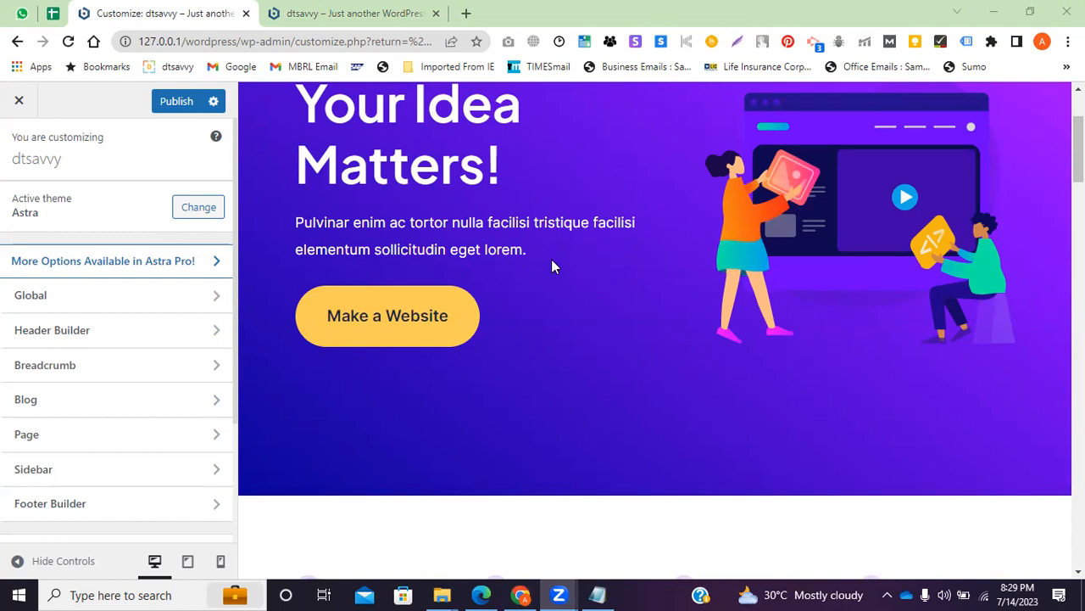
pyautogui.scroll(-5, 551, 263)
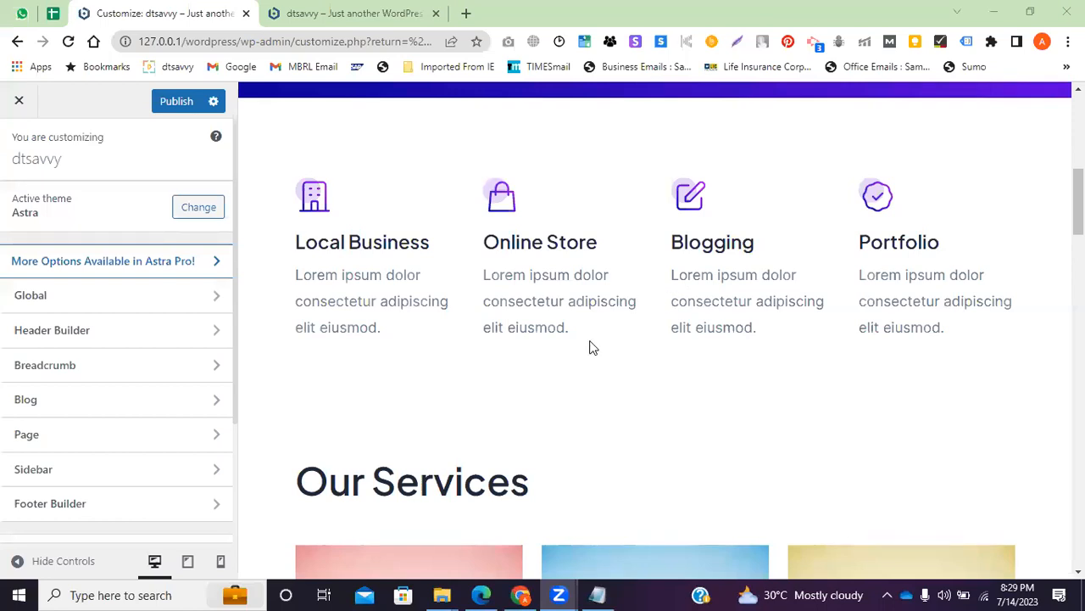
pyautogui.scroll(-6, 576, 356)
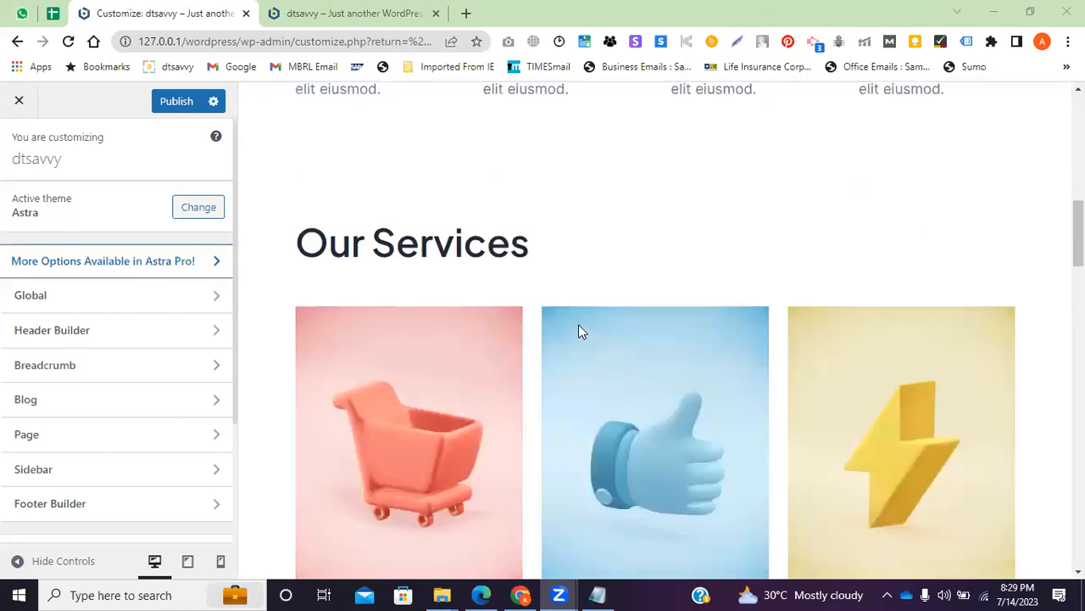
pyautogui.scroll(-3, 560, 357)
pyautogui.scroll(-3, 558, 359)
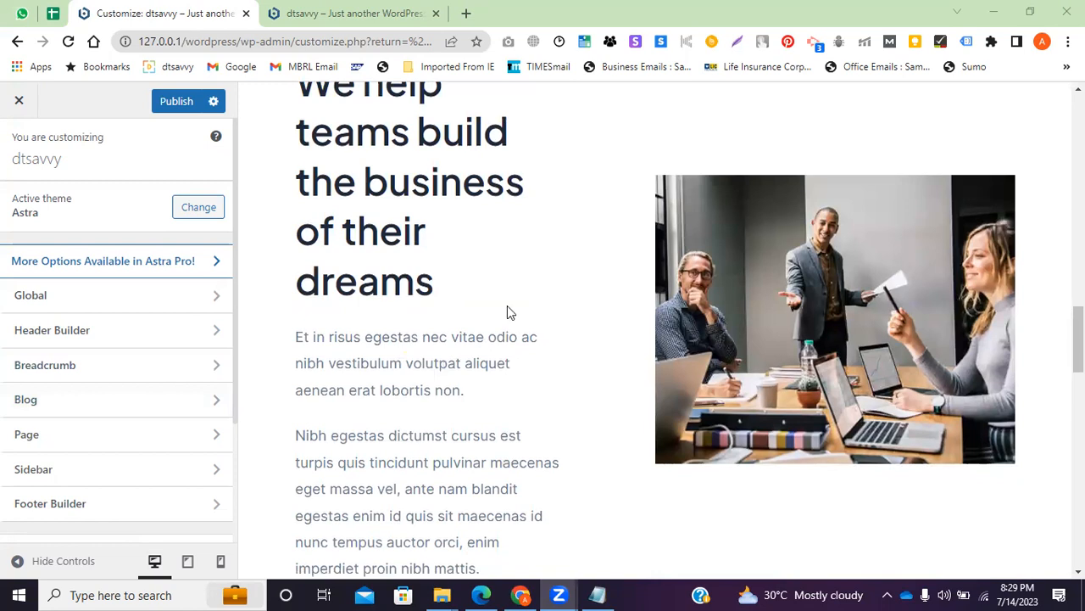
pyautogui.scroll(-1, 507, 307)
pyautogui.scroll(-7, 449, 335)
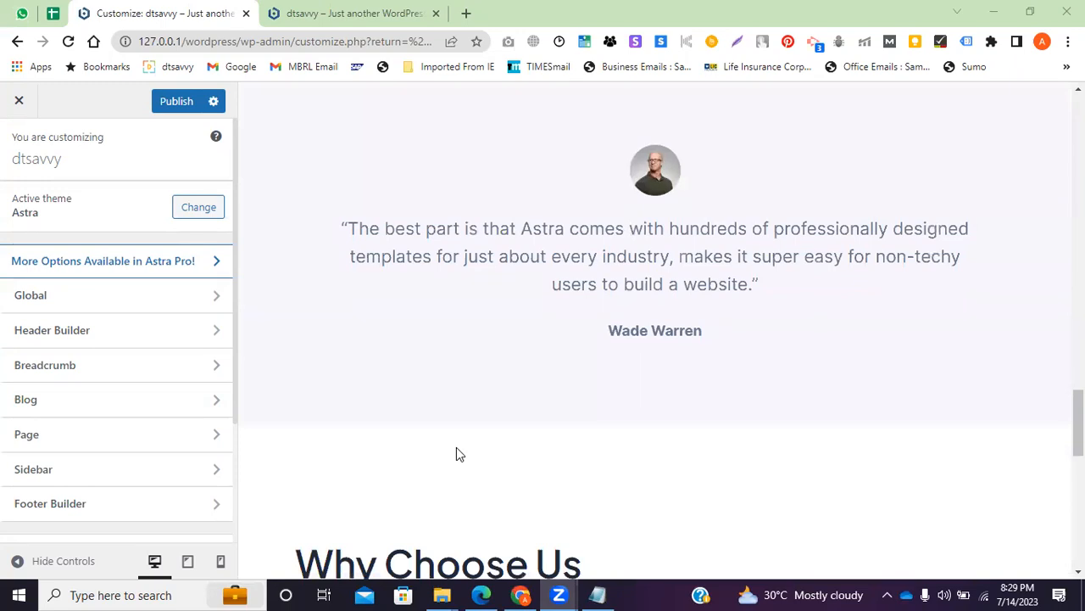
pyautogui.scroll(-1, 76, 441)
# Set the default sidebar layout to no sidebar and publish the customizations
pyautogui.click(80, 390)
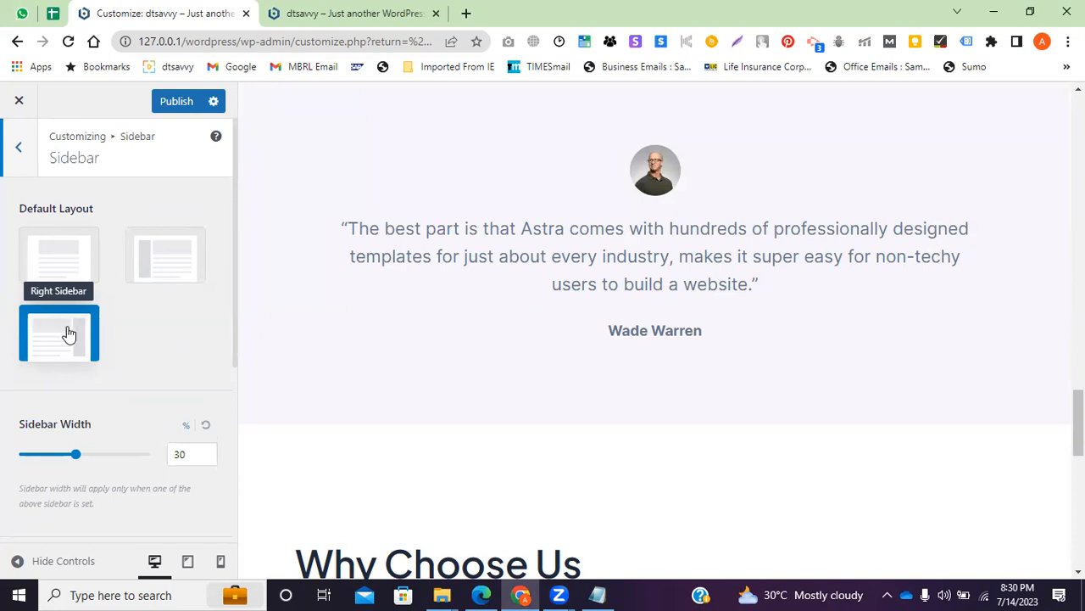
pyautogui.hotkey('ctrl', 'Tab')
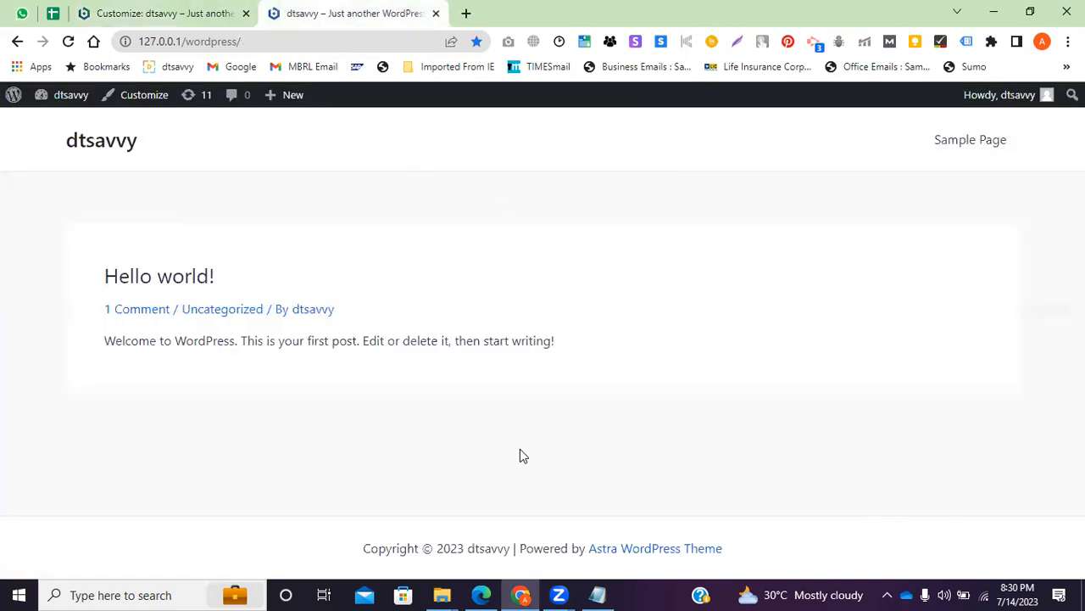
pyautogui.click(234, 12)
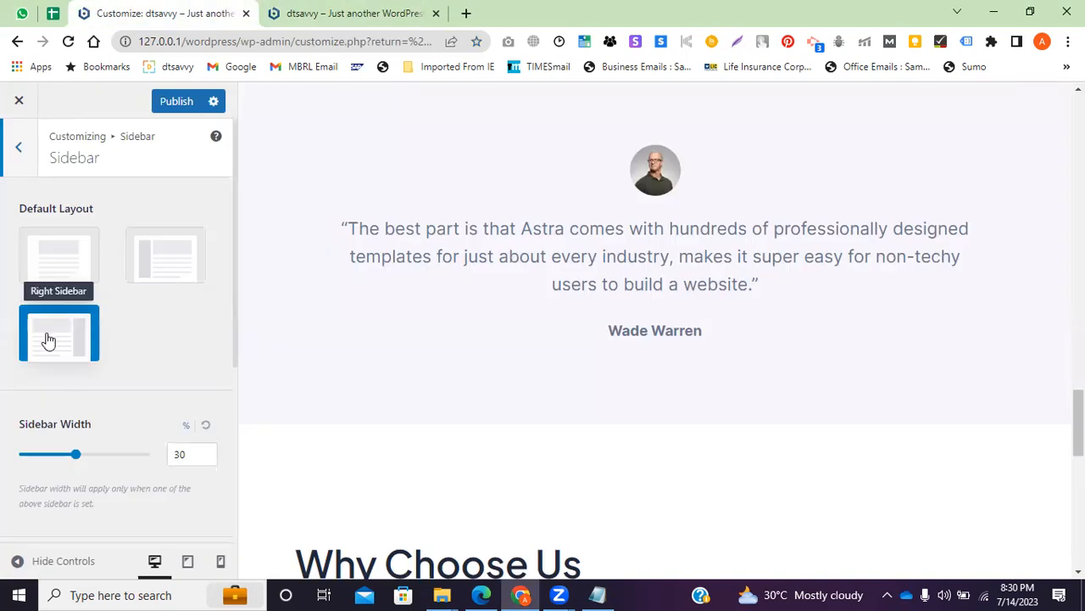
pyautogui.click(67, 257)
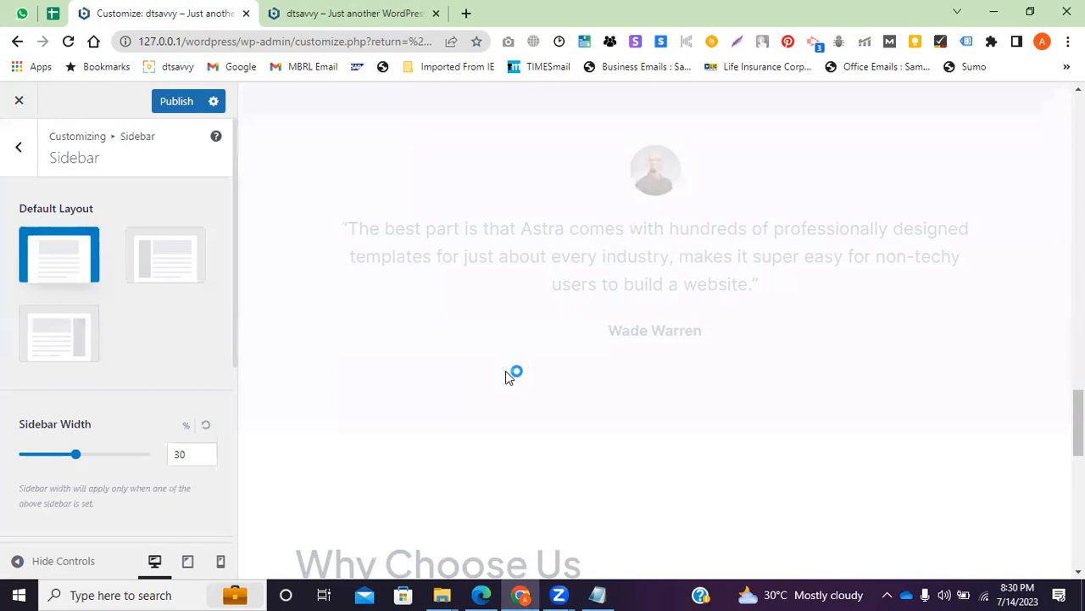
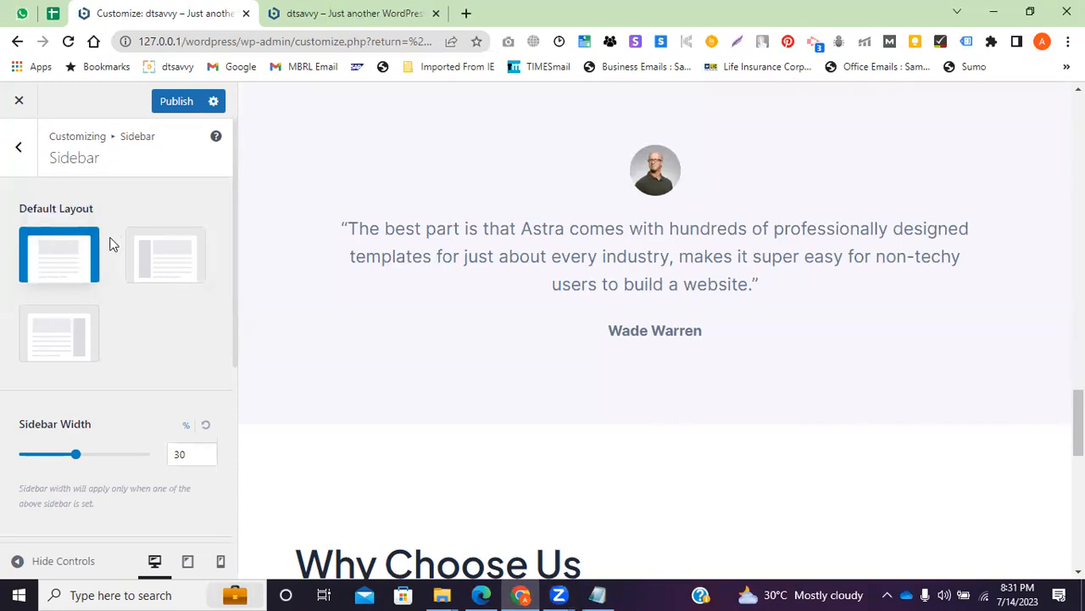
pyautogui.click(180, 104)
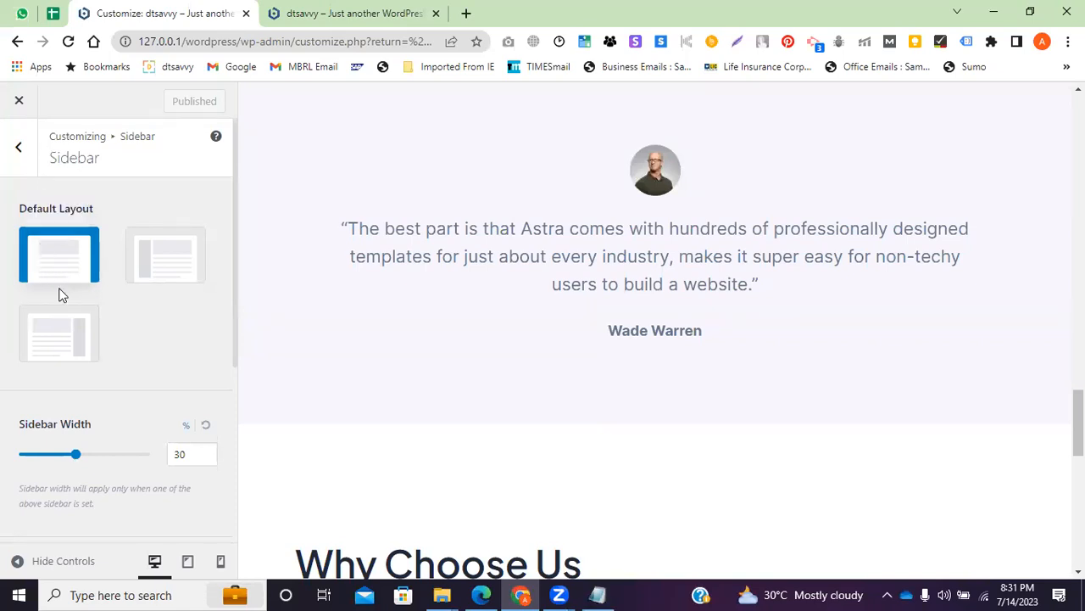
# Reload the site's front page and examine the published Astra homepage from header to footer
pyautogui.click(299, 14)
pyautogui.click(305, 42)
pyautogui.press('Return')
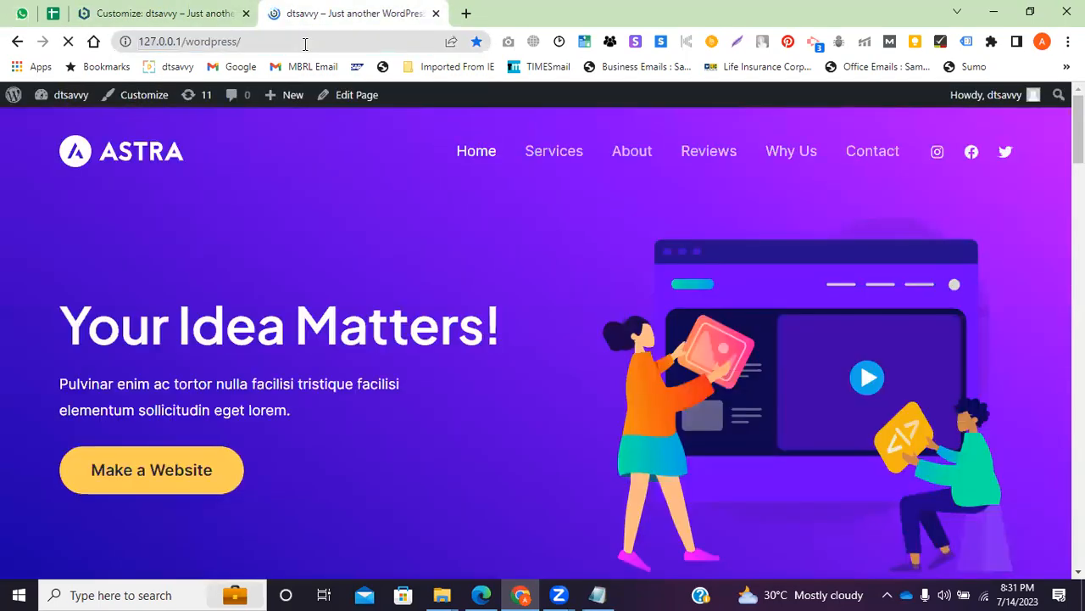
pyautogui.moveTo(1078, 132); pyautogui.dragTo(1079, 526)
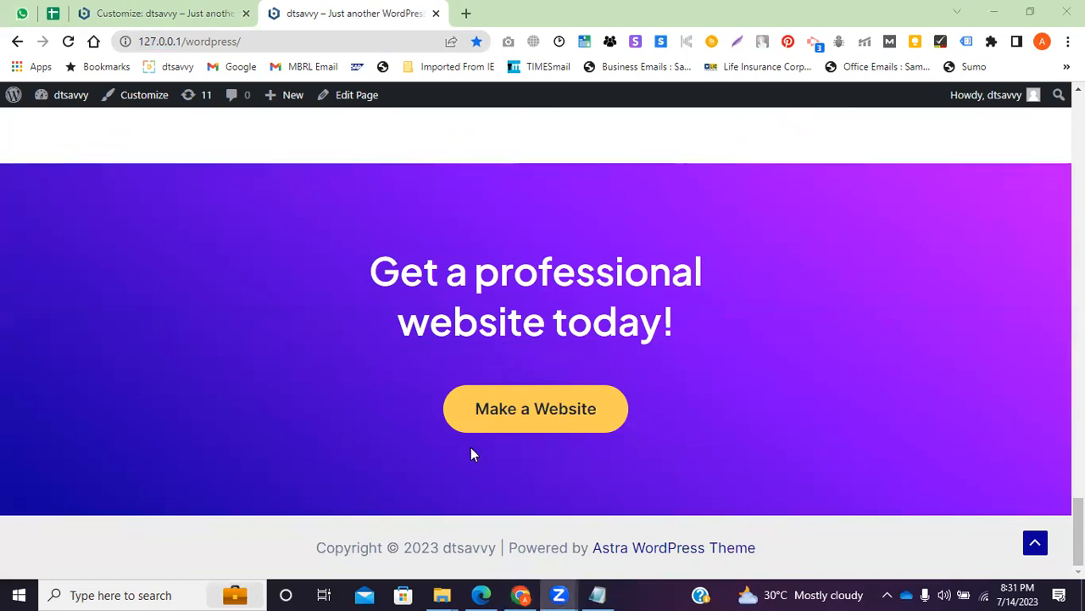
pyautogui.scroll(10, 240, 347)
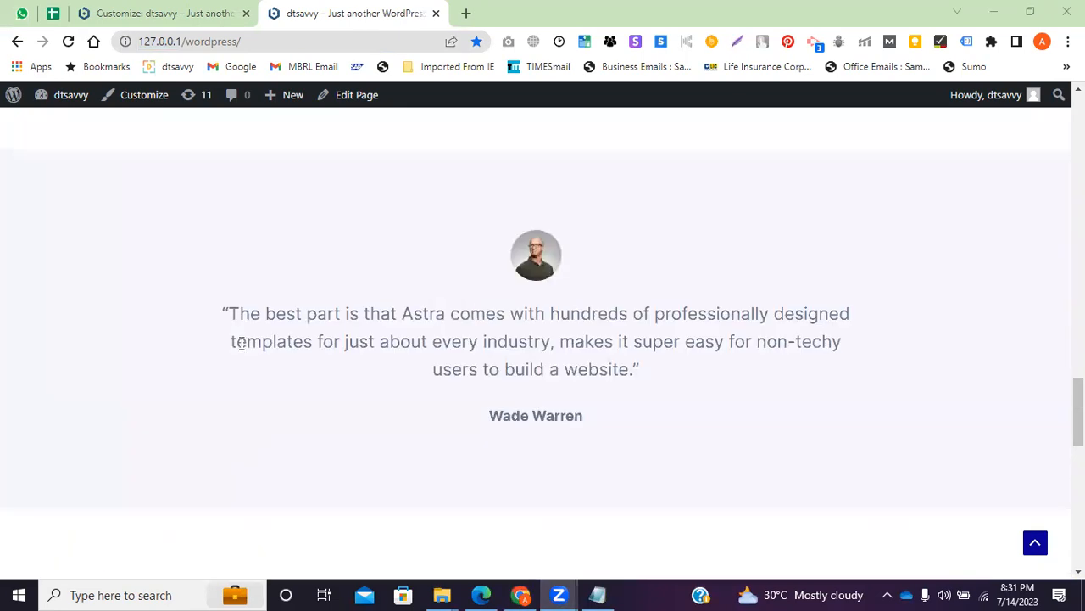
pyautogui.scroll(5, 240, 344)
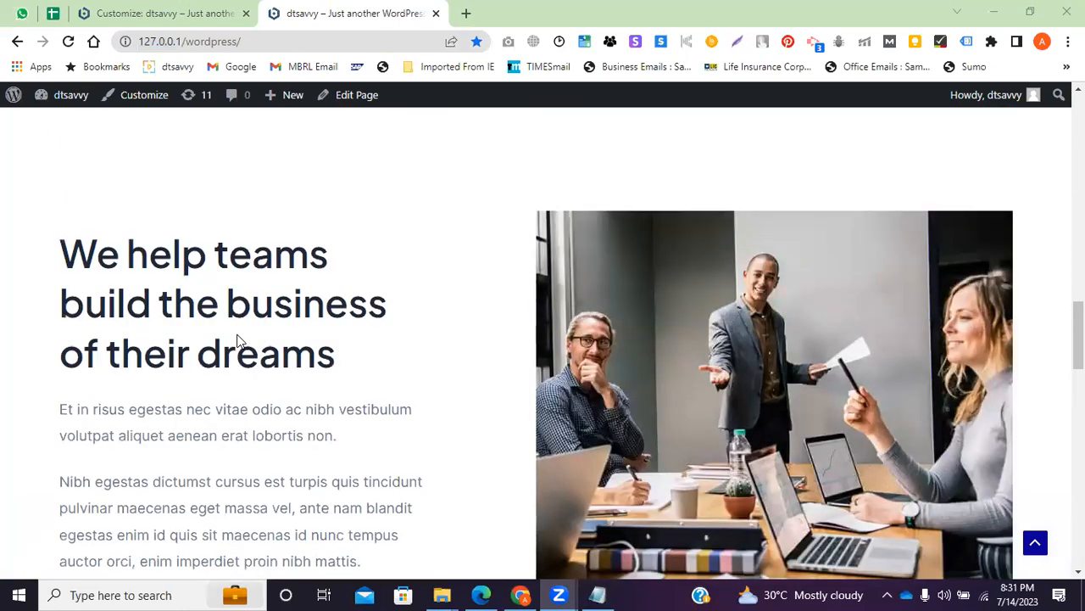
pyautogui.scroll(10, 237, 339)
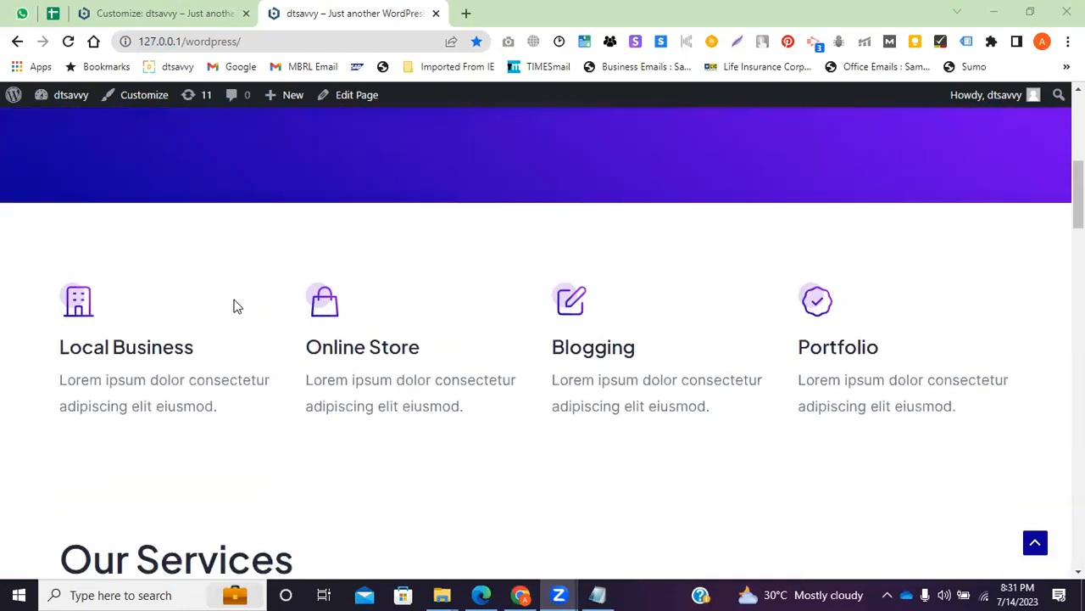
pyautogui.scroll(6, 238, 305)
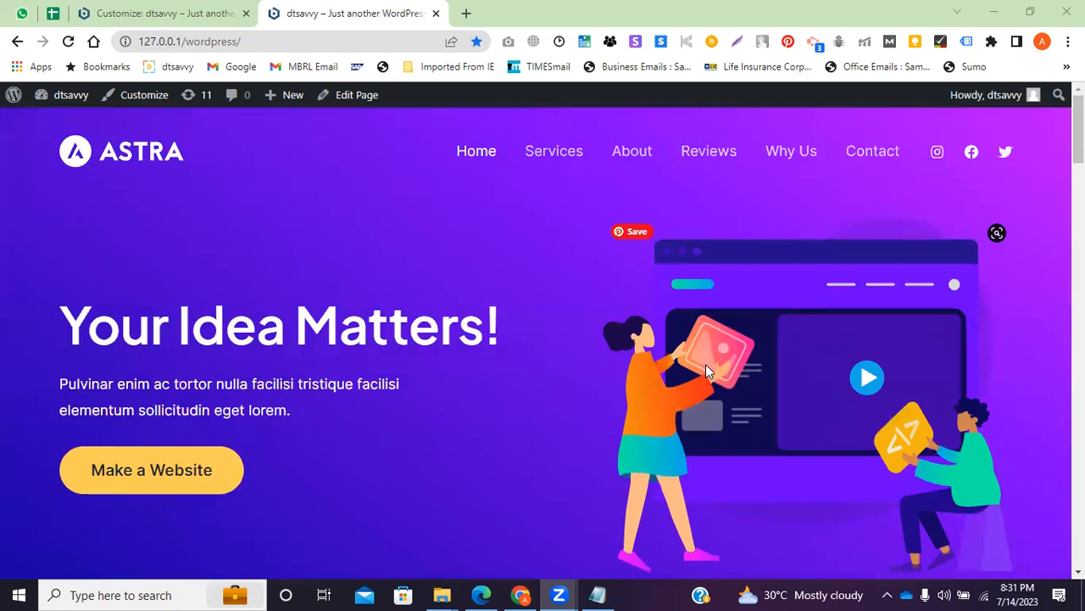
pyautogui.scroll(-2, 362, 373)
pyautogui.scroll(2, 160, 344)
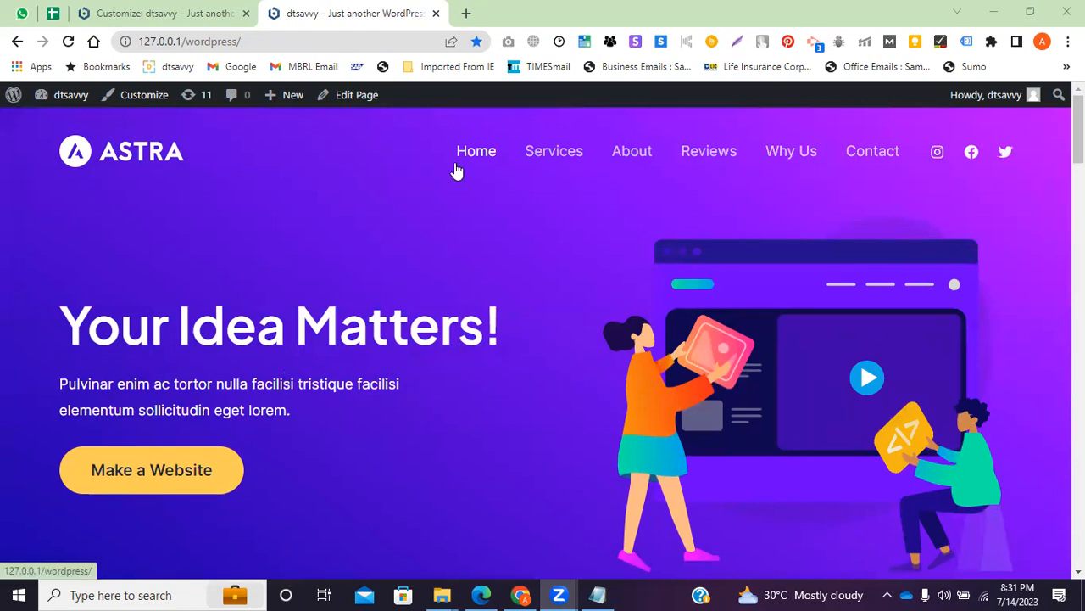
pyautogui.click(198, 10)
pyautogui.click(304, 12)
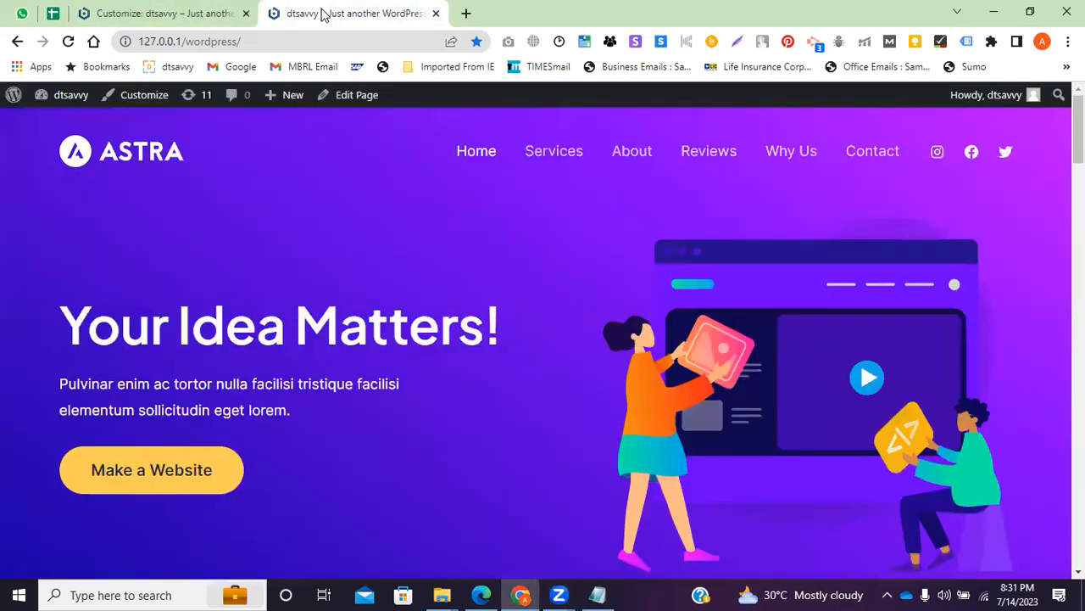
# Open the Primary menu in the Customizer's Menus settings and move the Home item below Services
pyautogui.hotkey('ctrl', 'shift', 'Tab')
pyautogui.scroll(-1, 89, 408)
pyautogui.click(96, 431)
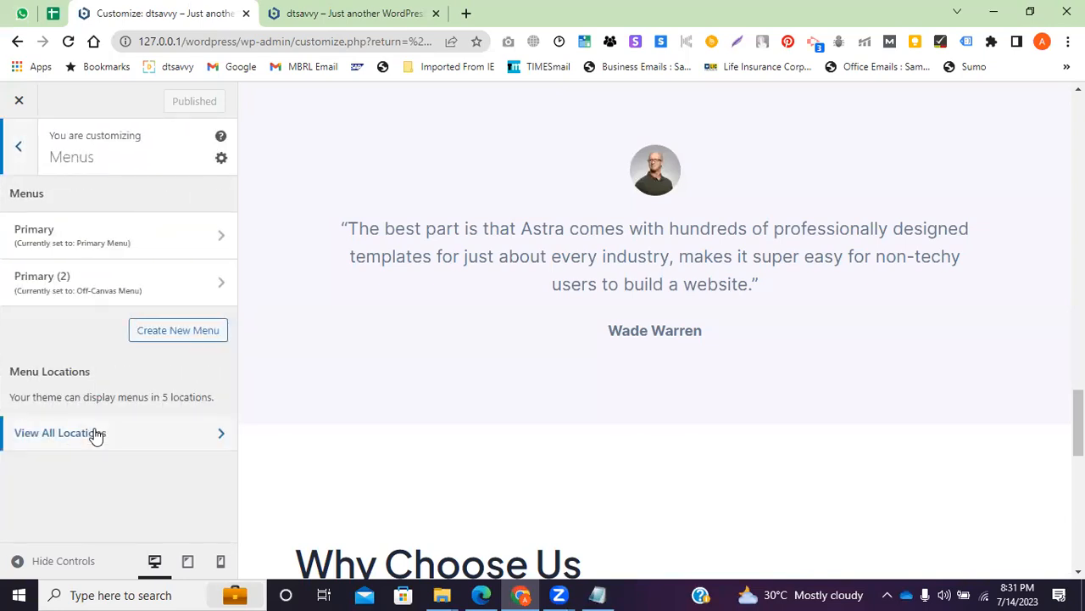
pyautogui.click(110, 242)
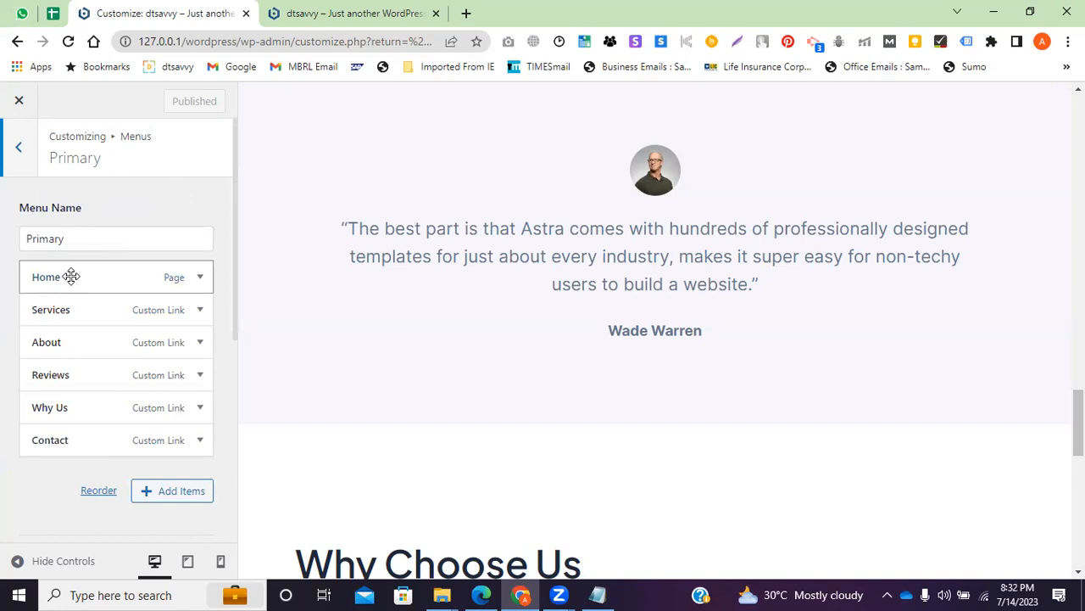
pyautogui.click(335, 12)
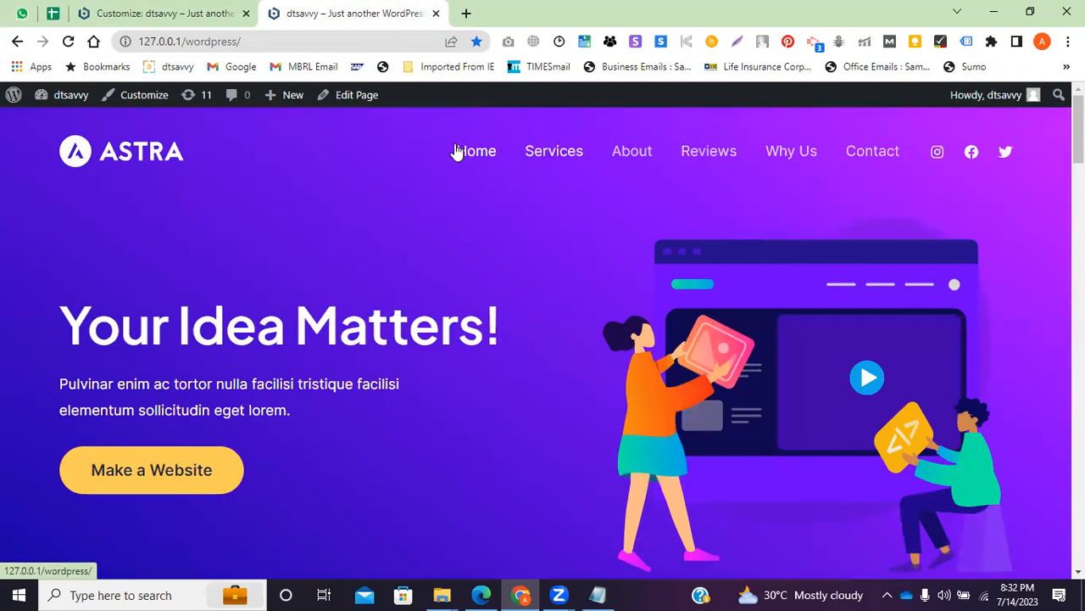
pyautogui.hotkey('ctrl', 'shift', 'Tab')
pyautogui.moveTo(94, 284); pyautogui.dragTo(65, 309)
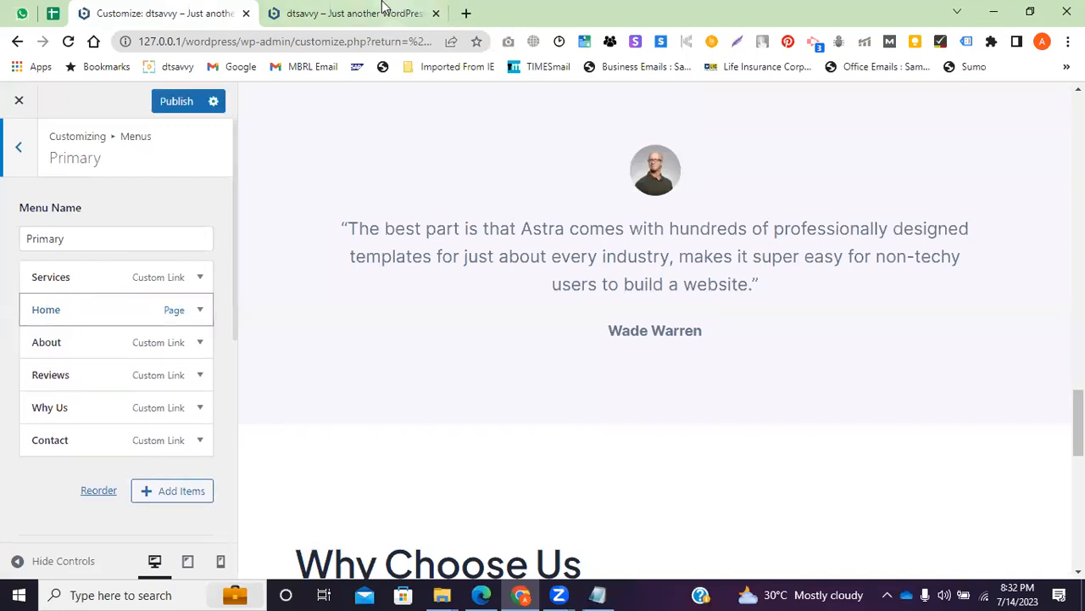
# Reload the site's front page to check the order of the header menu
pyautogui.click(373, 13)
pyautogui.click(337, 39)
pyautogui.press('Return')
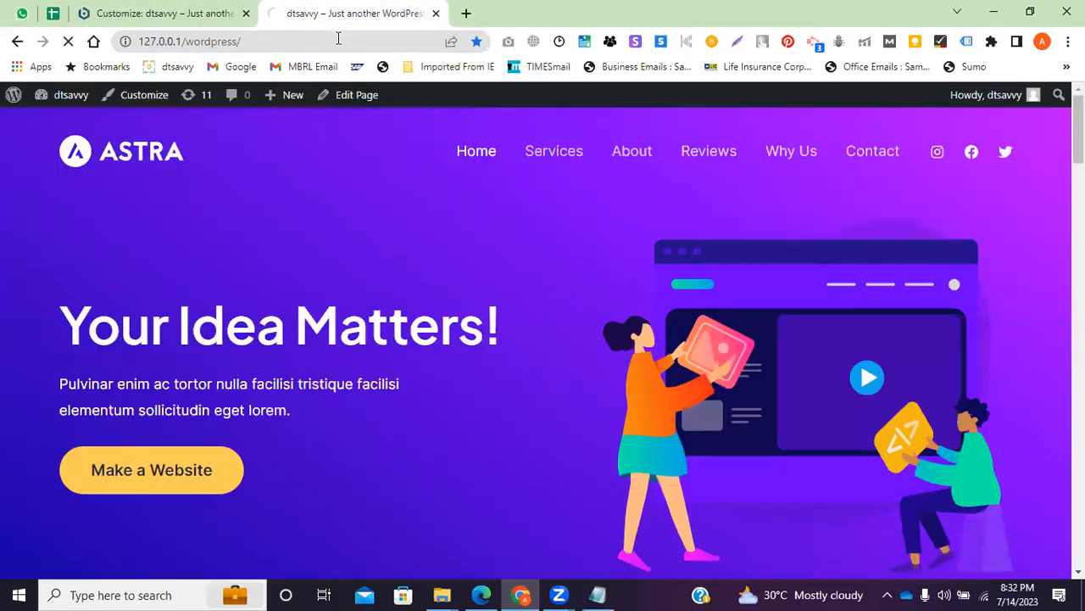
# Nest the Services item under Home in the Primary menu and publish the change
pyautogui.click(197, 13)
pyautogui.moveTo(133, 263); pyautogui.dragTo(85, 307)
pyautogui.click(315, 13)
pyautogui.click(322, 44)
pyautogui.press('Return')
pyautogui.hotkey('ctrl', 'shift', 'Tab')
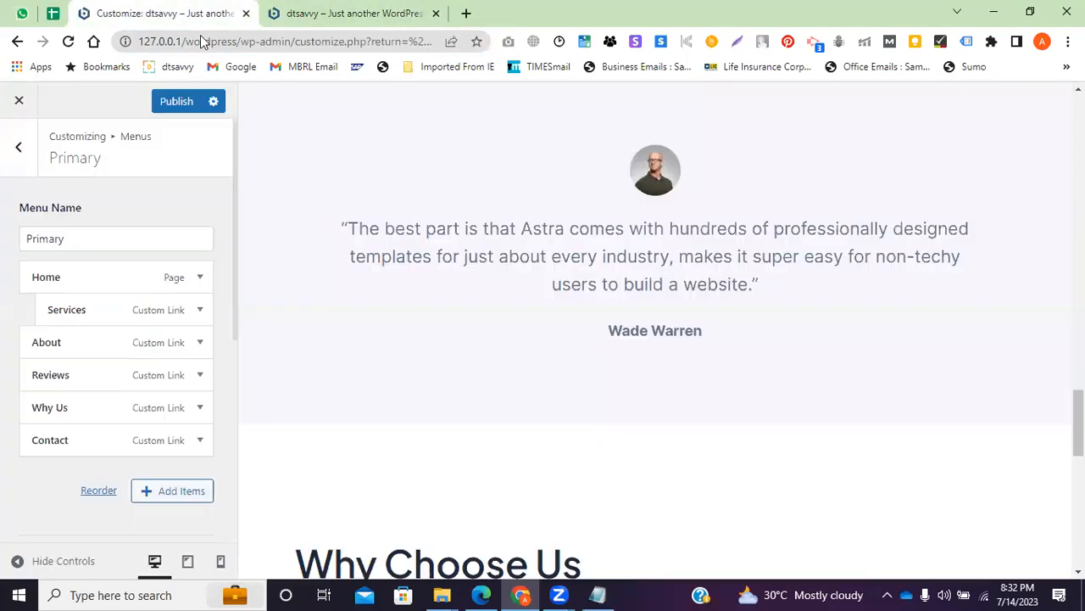
pyautogui.click(189, 108)
# Reload the site's front page to check how the nested Services item changes the header menu
pyautogui.click(310, 13)
pyautogui.click(305, 40)
pyautogui.press('Return')
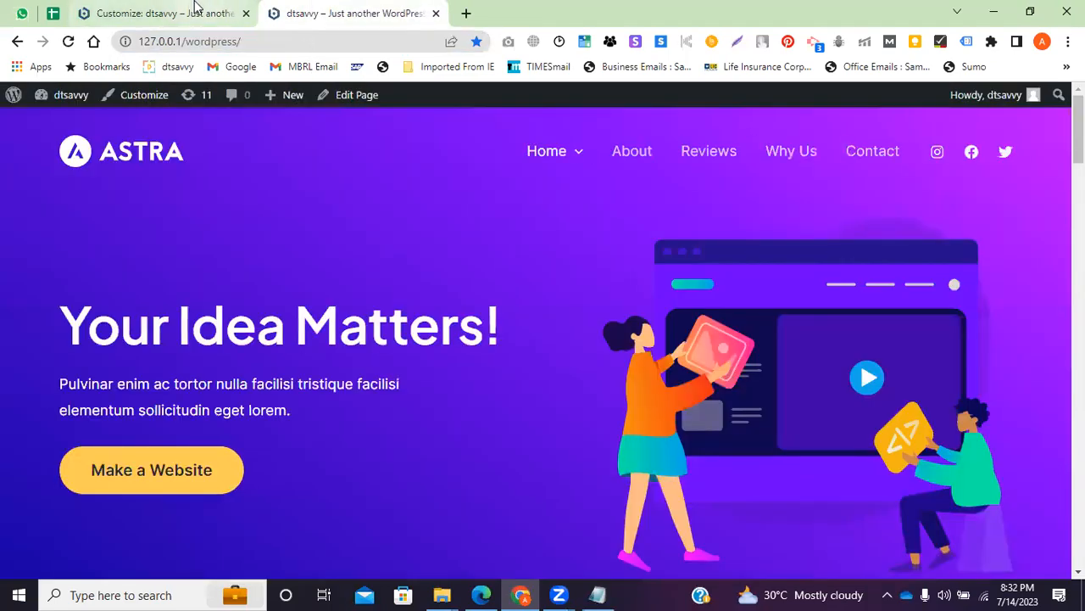
# Move Services back to the top level of the Primary menu and publish the change
pyautogui.hotkey('ctrl', 'shift', 'Tab')
pyautogui.moveTo(76, 310)
pyautogui.mouseDown()
pyautogui.moveTo(56, 307)
pyautogui.moveTo(68, 319)
pyautogui.mouseUp()
pyautogui.click(190, 106)
# Reload the site's front page and compare its header menu with the Primary menu in the Customizer
pyautogui.click(318, 13)
pyautogui.click(322, 41)
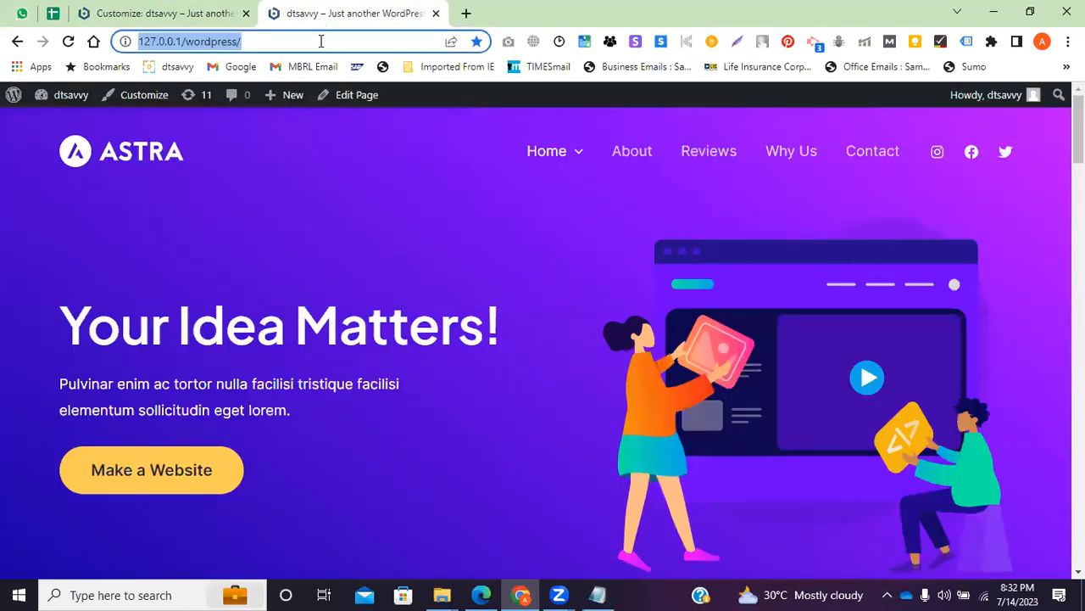
pyautogui.press('Return')
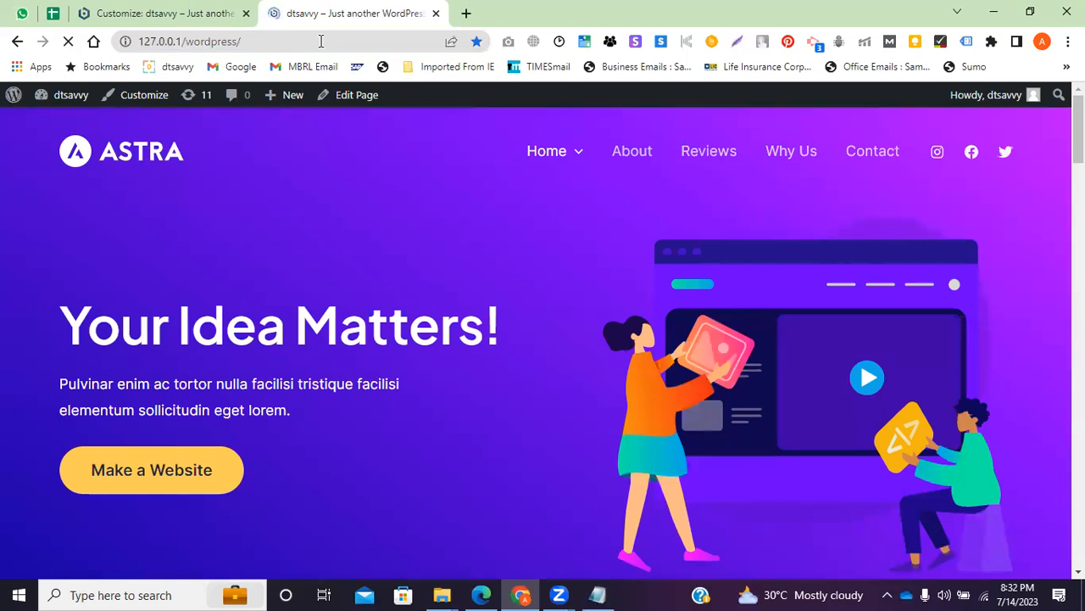
pyautogui.click(216, 13)
pyautogui.click(364, 14)
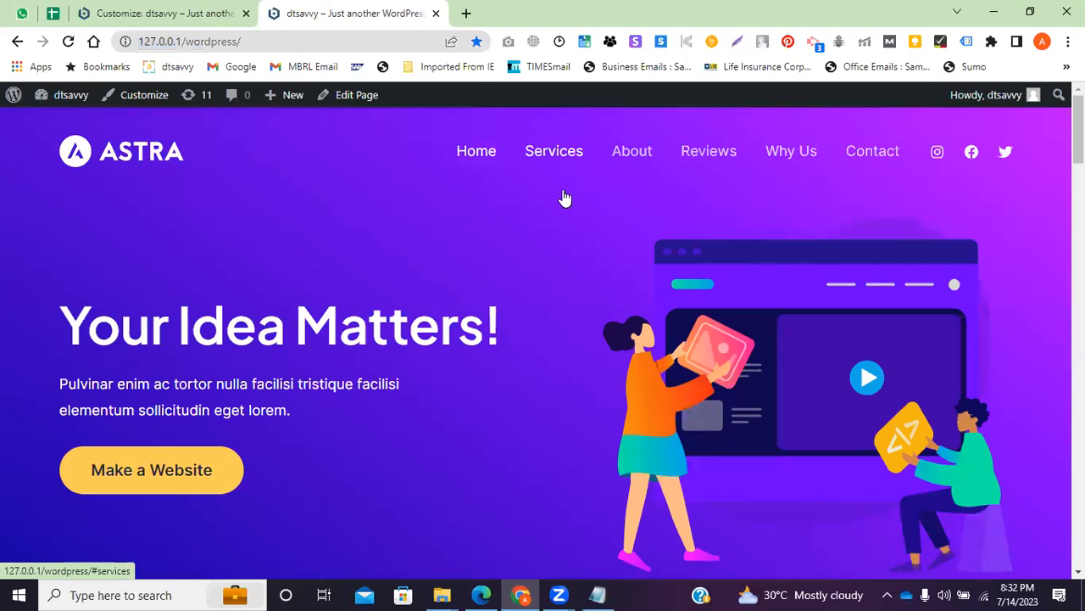
pyautogui.click(538, 358)
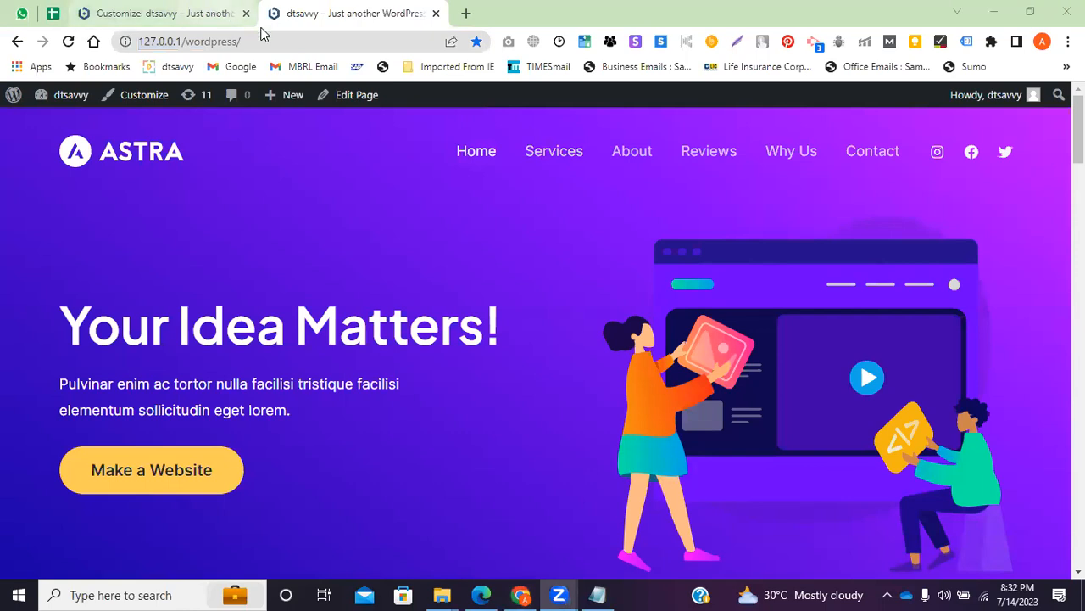
# Make Services a sub-item of Home in the Primary menu again and publish the change
pyautogui.click(178, 9)
pyautogui.click(296, 8)
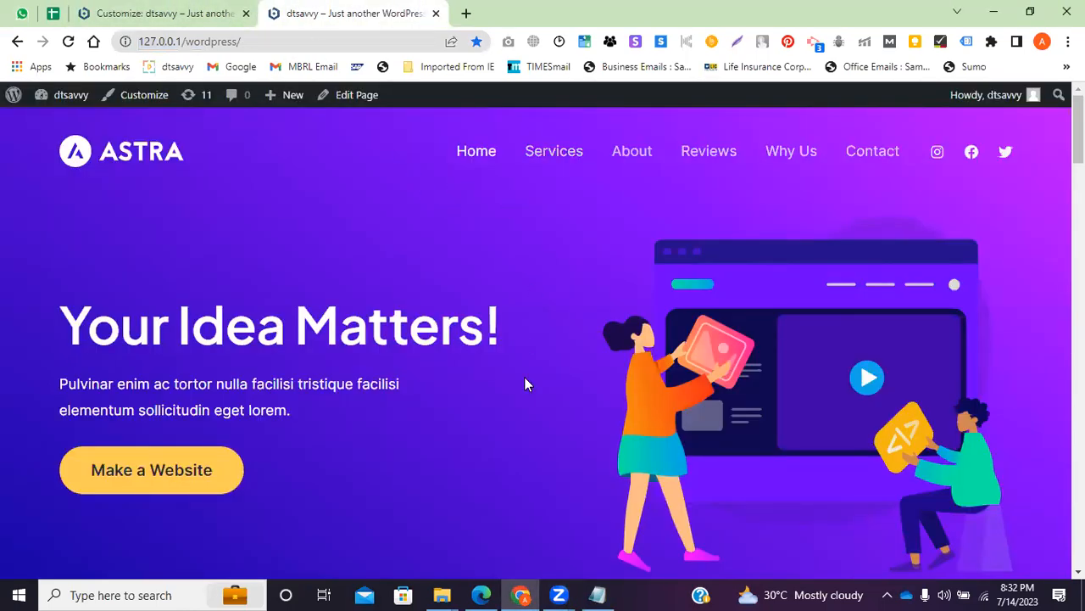
pyautogui.click(144, 12)
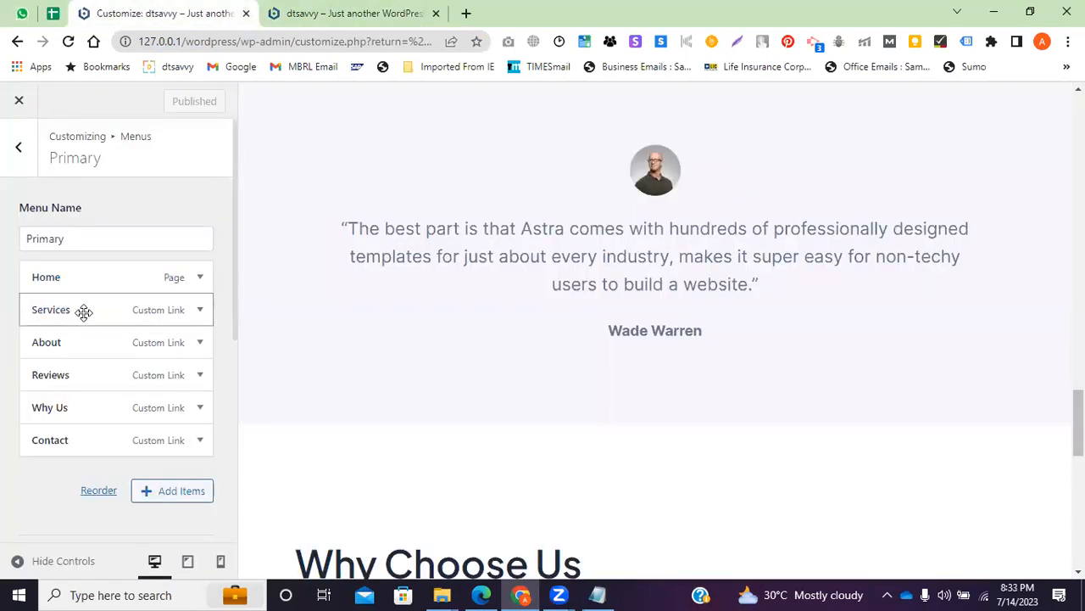
pyautogui.moveTo(83, 312); pyautogui.dragTo(98, 310)
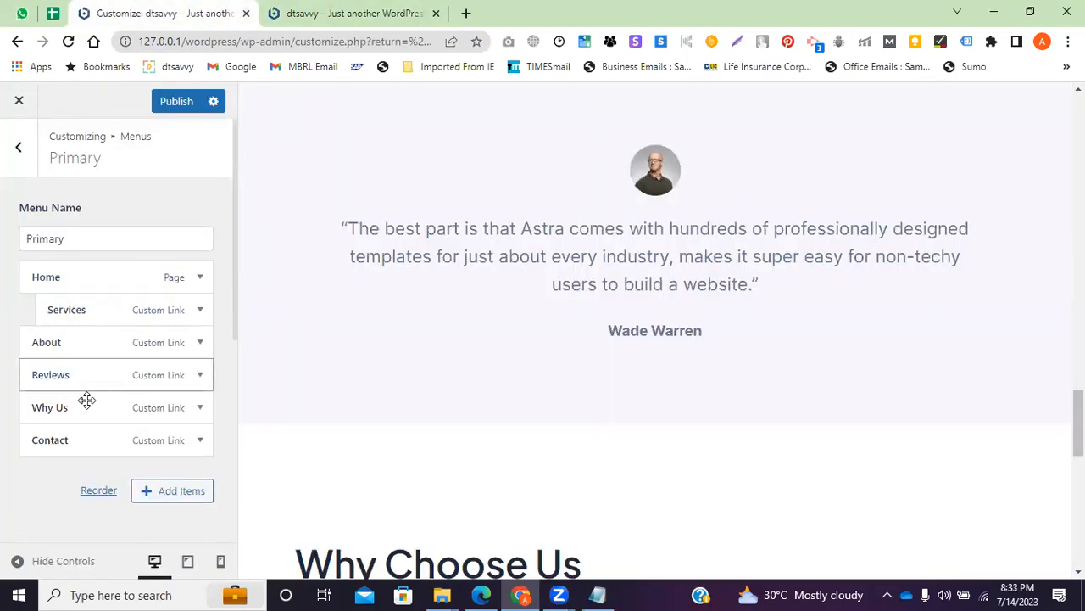
pyautogui.click(352, 12)
pyautogui.click(178, 12)
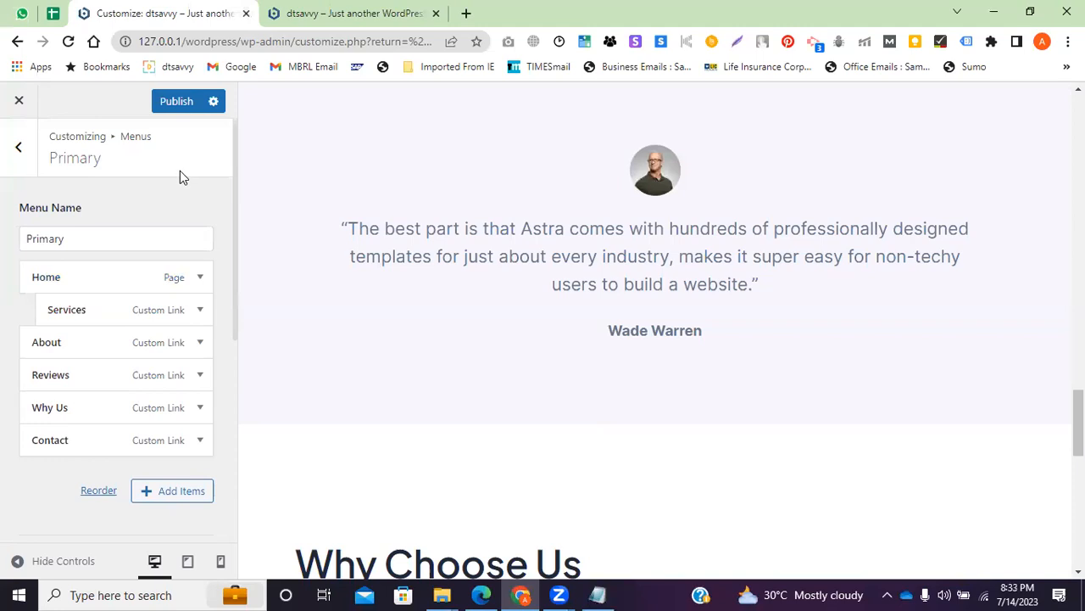
pyautogui.click(190, 103)
# Reload the site's front page and show the Home item's submenu in the header
pyautogui.click(311, 15)
pyautogui.click(310, 41)
pyautogui.press('Return')
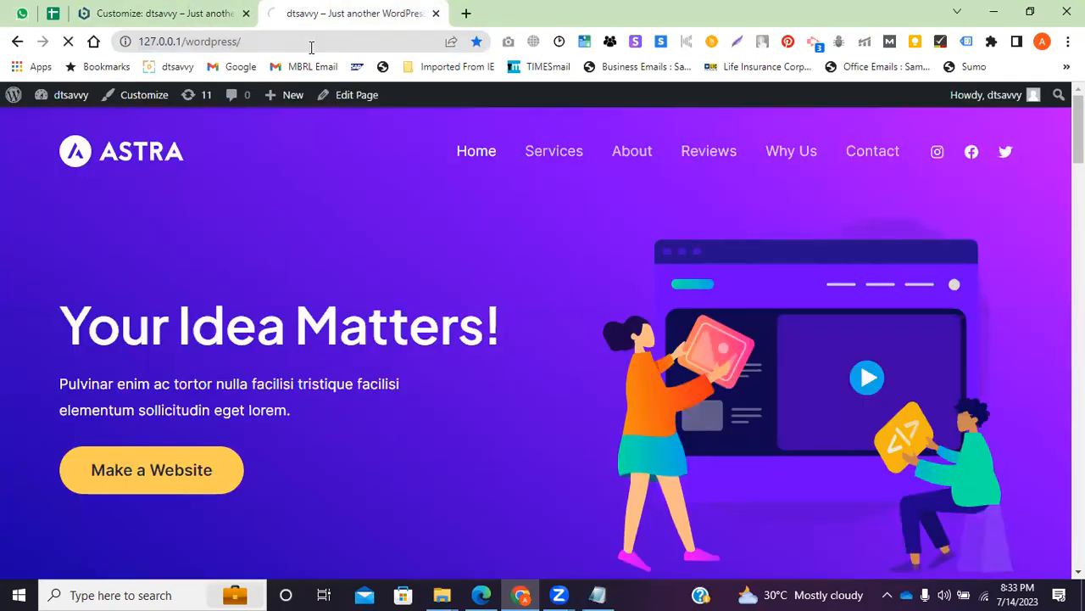
pyautogui.moveTo(552, 155)
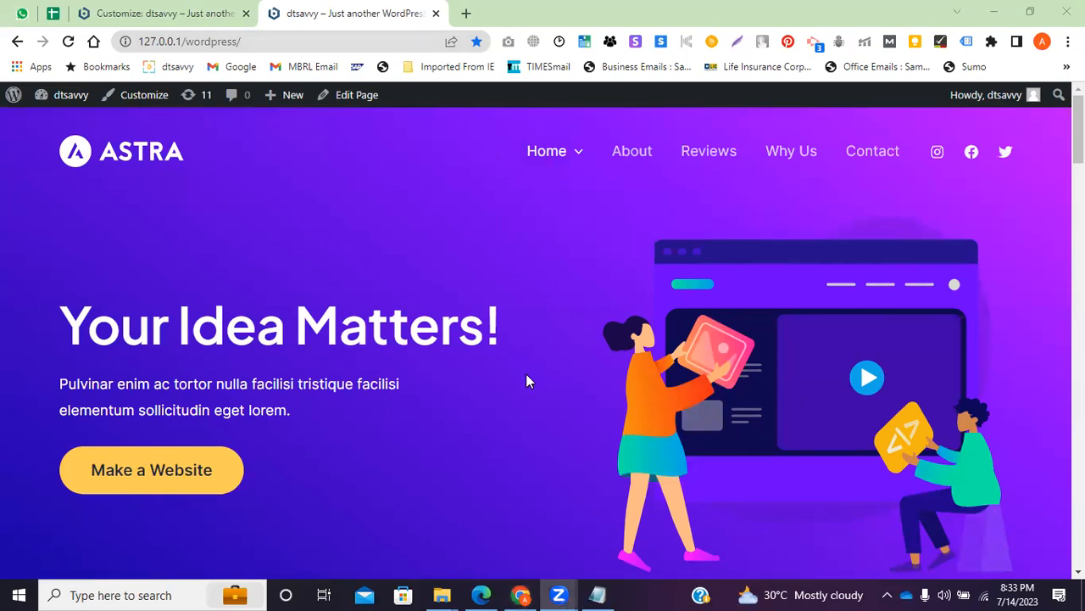
# Return Services to the top level of the Primary menu without publishing, and view the front page
pyautogui.click(157, 12)
pyautogui.moveTo(110, 316)
pyautogui.mouseDown()
pyautogui.moveTo(73, 313)
pyautogui.moveTo(116, 322)
pyautogui.moveTo(96, 311)
pyautogui.mouseUp()
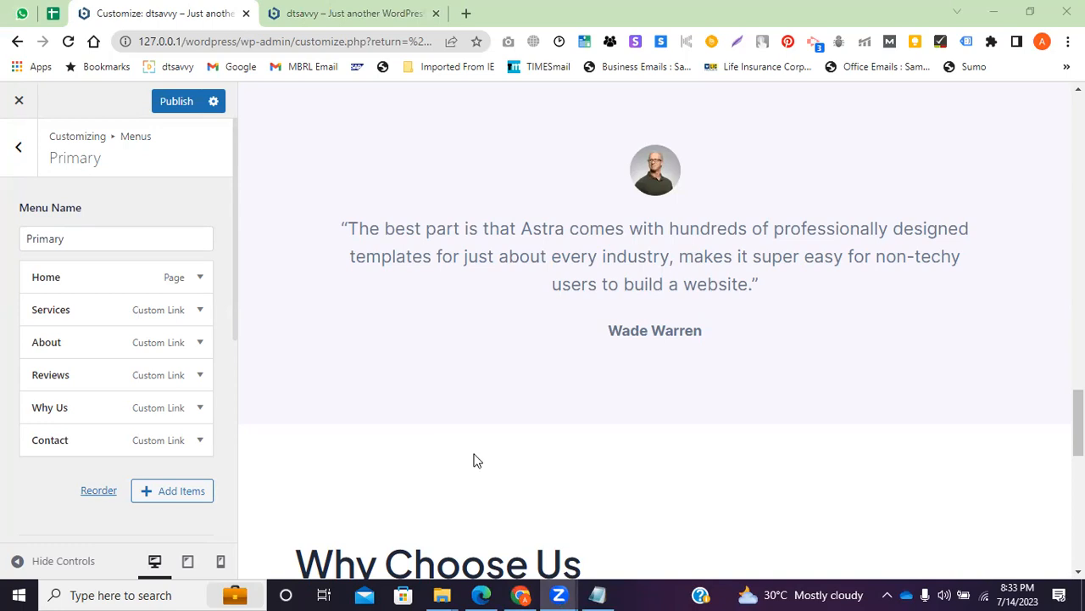
pyautogui.click(339, 13)
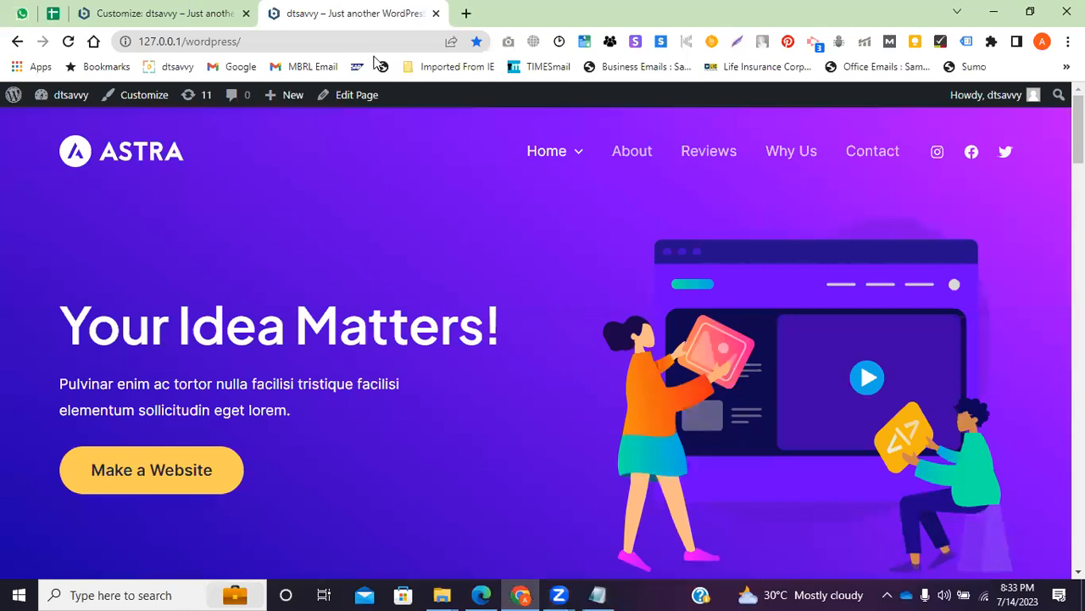
# Reopen the Primary menu from the Customizer's Menus settings and compare its items with the front page's header menu
pyautogui.click(153, 14)
pyautogui.click(20, 158)
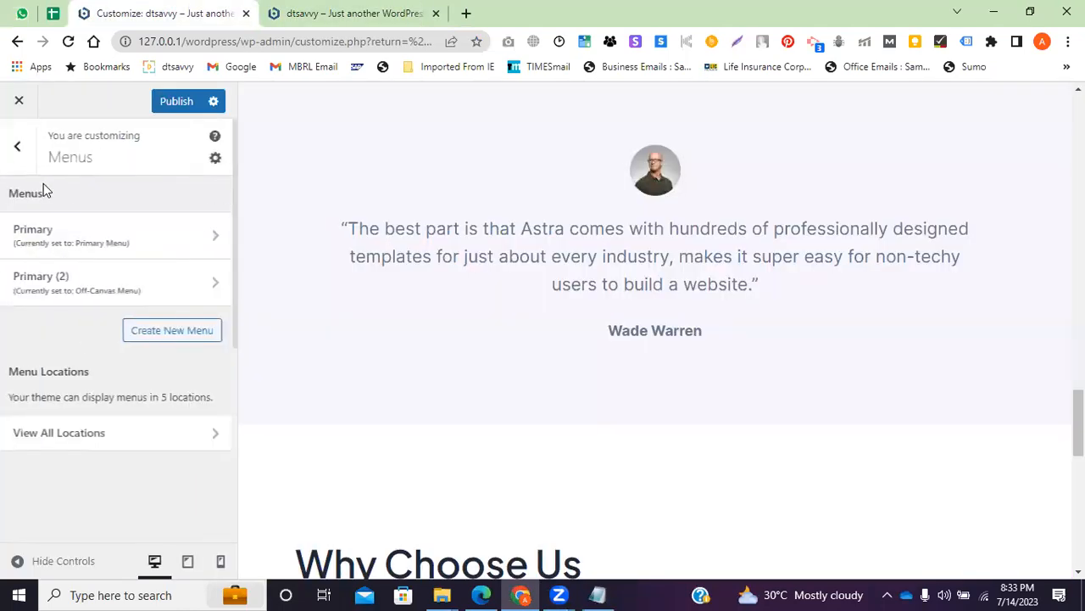
pyautogui.click(32, 163)
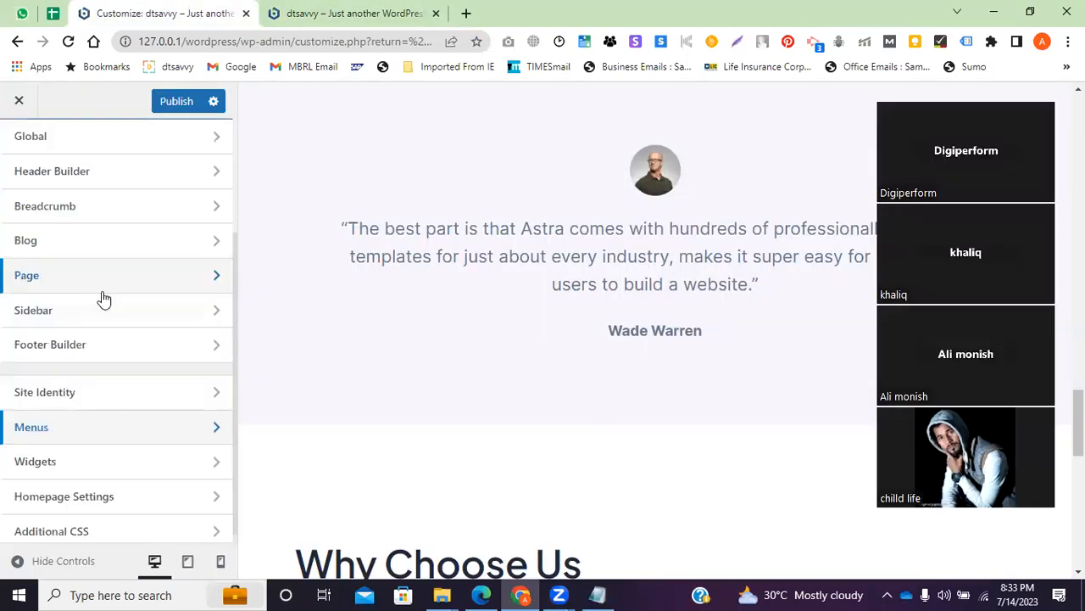
pyautogui.click(76, 435)
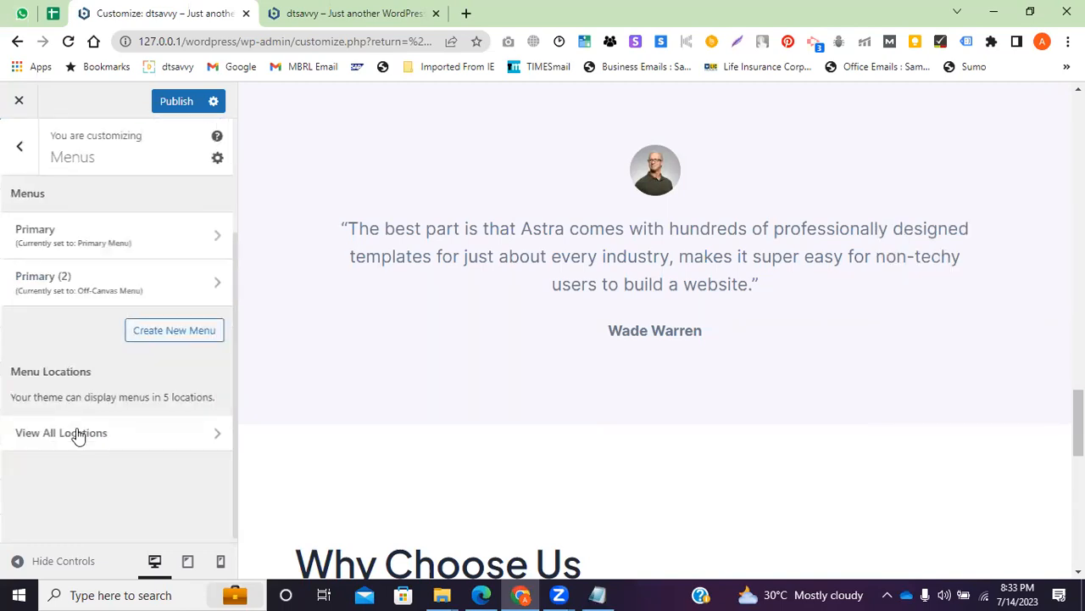
pyautogui.click(100, 240)
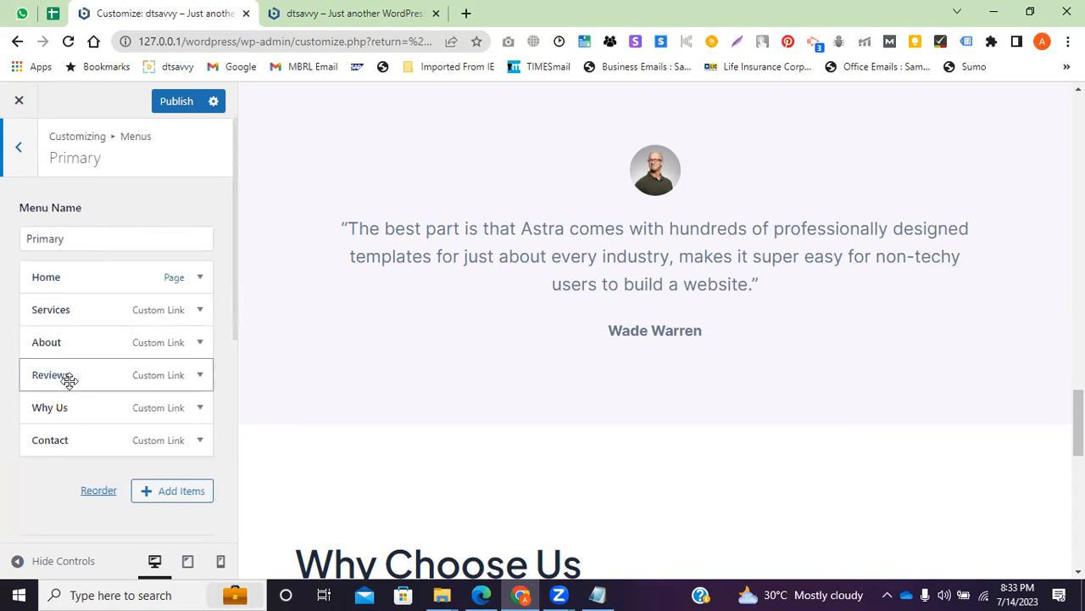
pyautogui.click(343, 13)
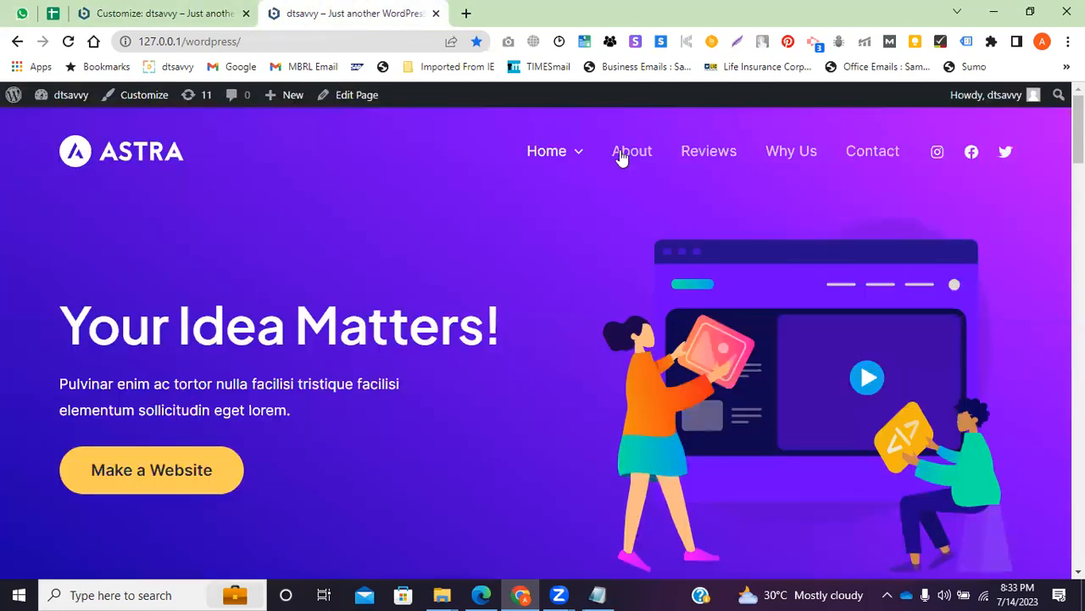
pyautogui.click(157, 13)
pyautogui.click(339, 11)
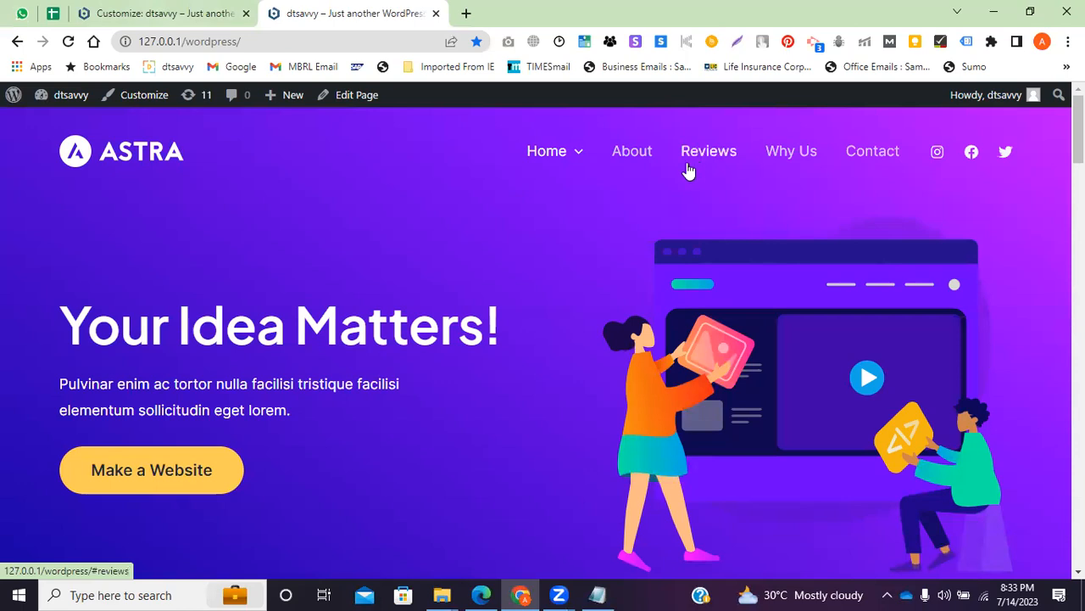
pyautogui.moveTo(595, 160)
# Indent Services under Home in the Primary menu and compare the structure with the front page's header
pyautogui.hotkey('ctrl', 'shift', 'Tab')
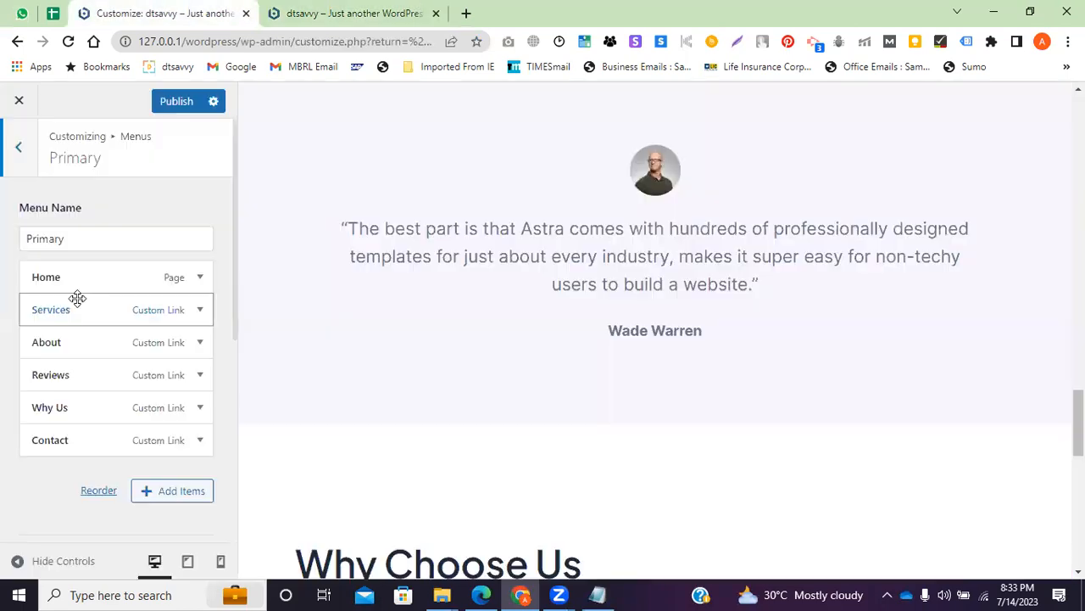
pyautogui.moveTo(77, 308)
pyautogui.mouseDown()
pyautogui.moveTo(107, 308)
pyautogui.moveTo(93, 309)
pyautogui.mouseUp()
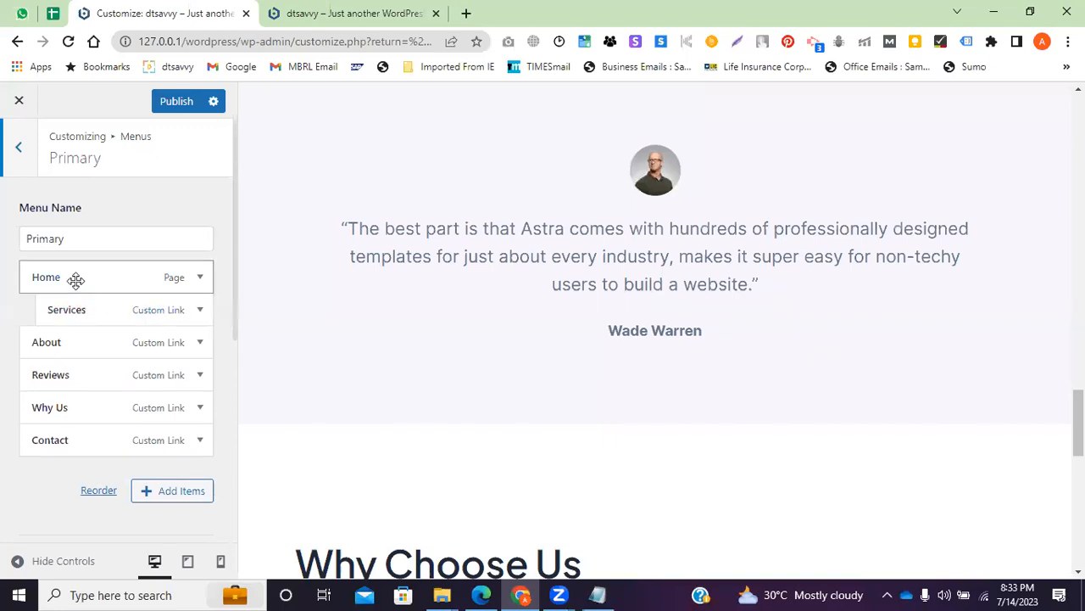
pyautogui.click(359, 12)
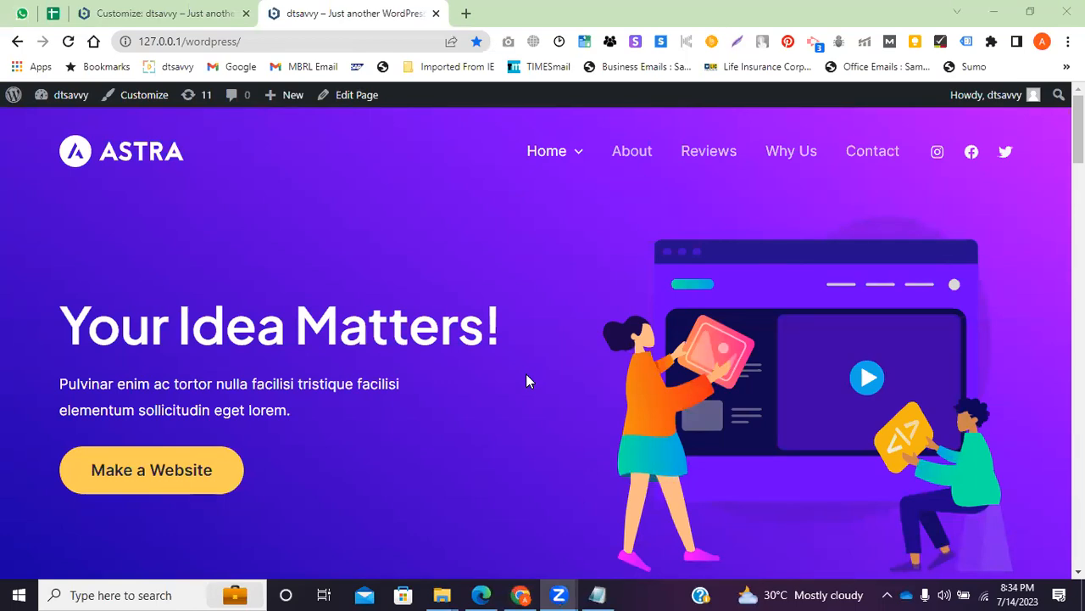
pyautogui.hotkey('ctrl', 'shift', 'Tab')
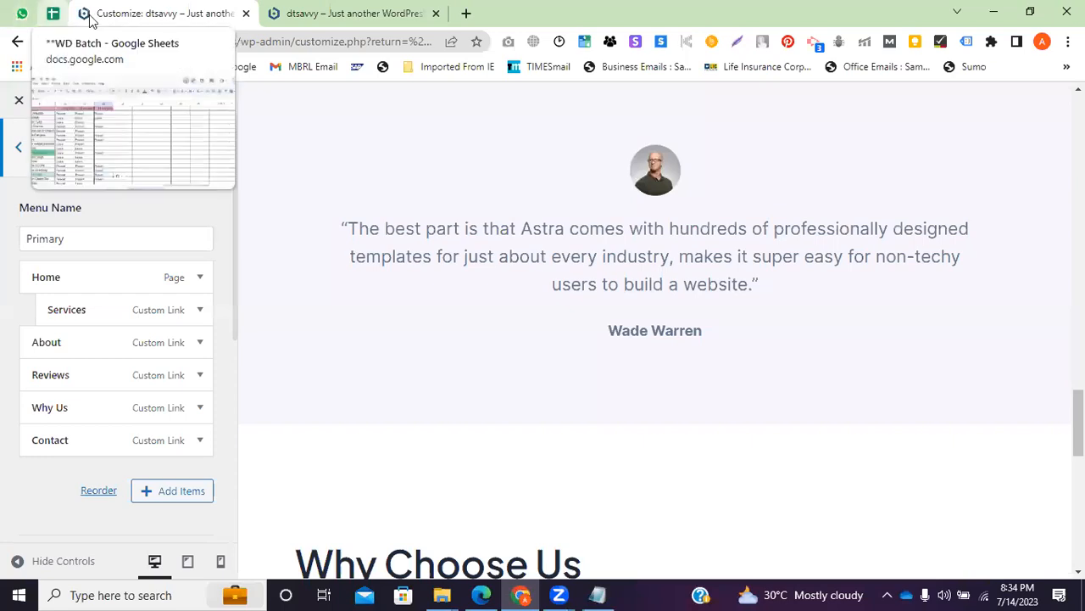
# Switch to the WD Batch Google Sheet, search for the student's name, and enter Present in AD10 for 14 July 2023
pyautogui.click(53, 13)
pyautogui.click(796, 203)
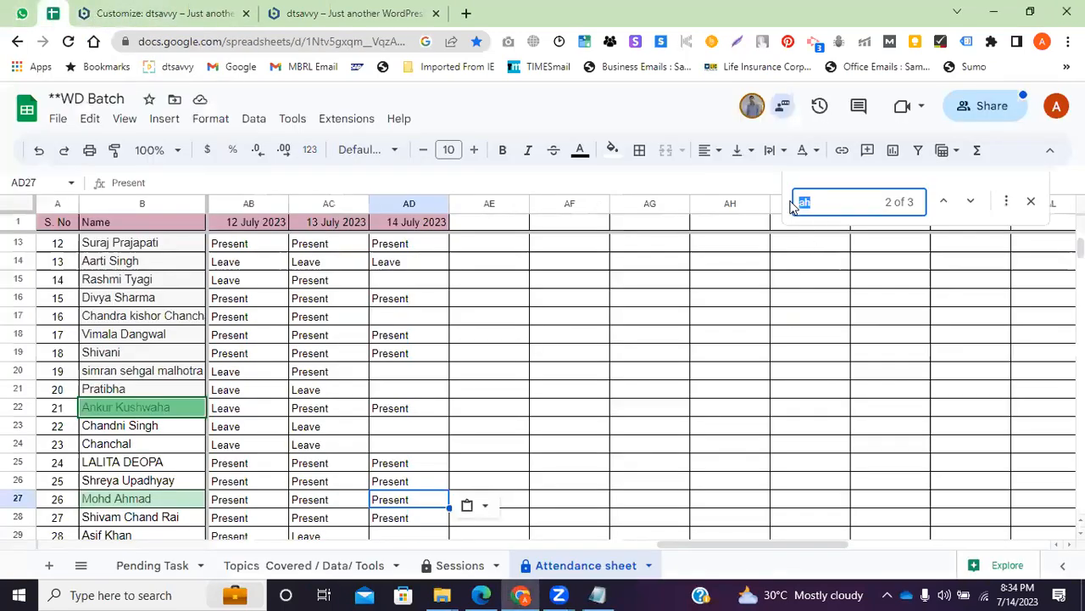
pyautogui.write('tan')
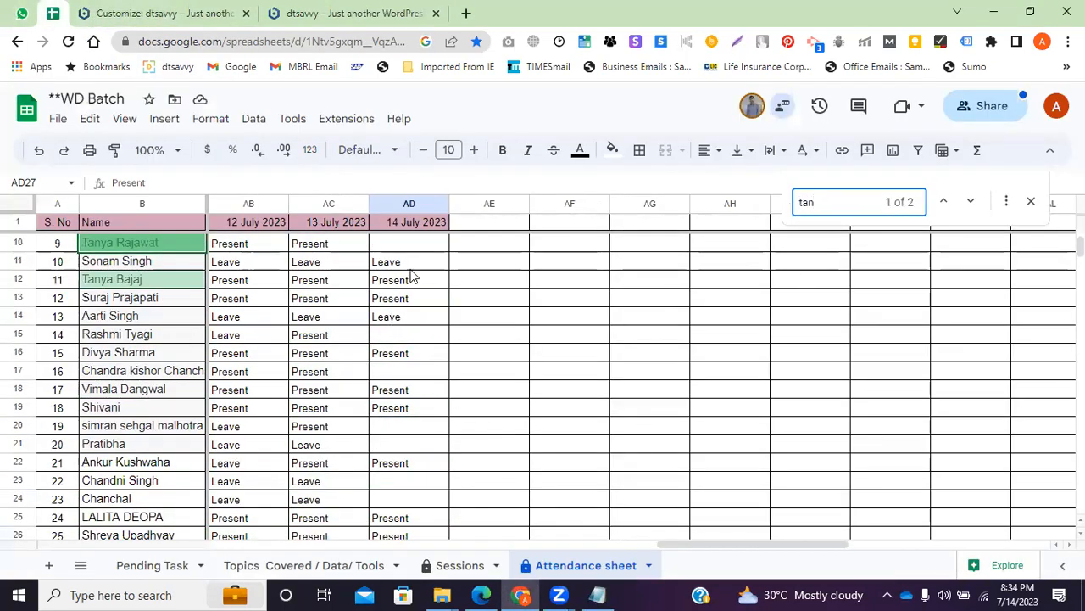
pyautogui.click(407, 244)
pyautogui.write('Present')
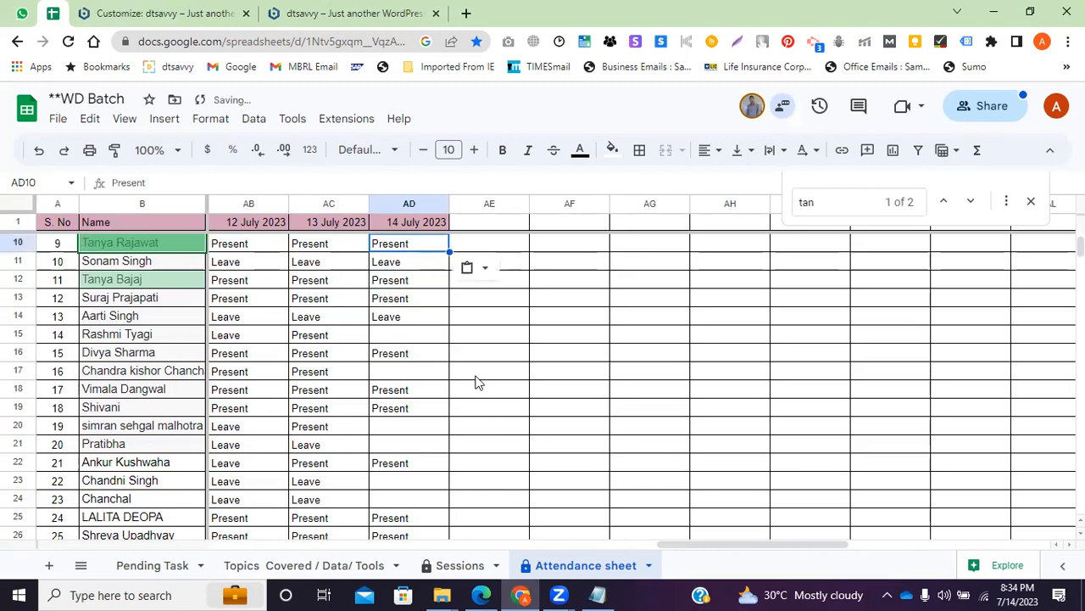
# Switch back to the Customizer, move Services to the Primary menu's top level, and look over the front page's upper sections
pyautogui.click(231, 10)
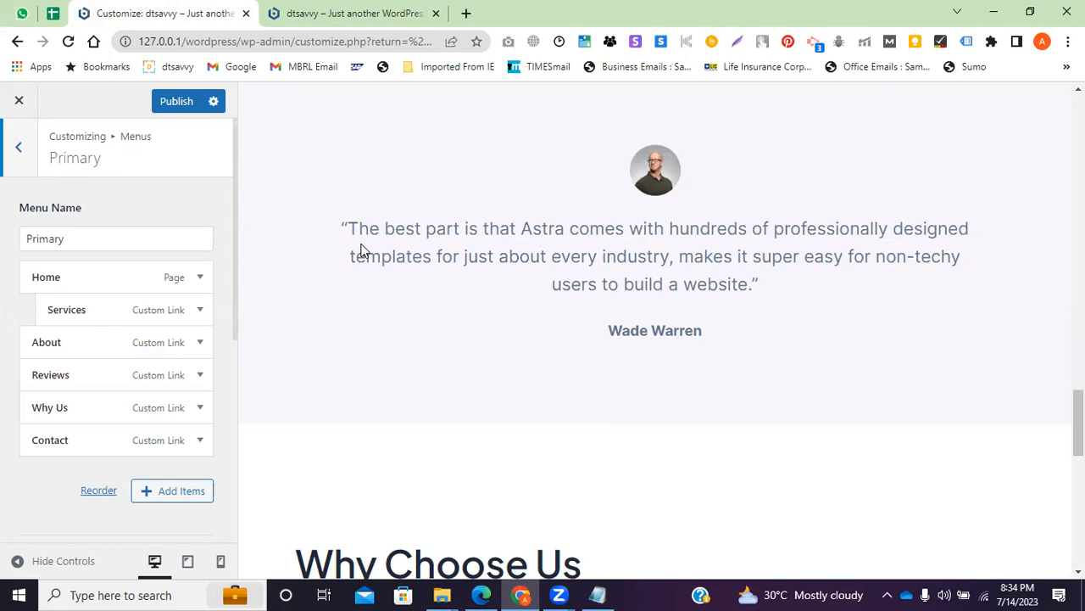
pyautogui.moveTo(111, 317)
pyautogui.mouseDown()
pyautogui.moveTo(73, 317)
pyautogui.moveTo(103, 328)
pyautogui.mouseUp()
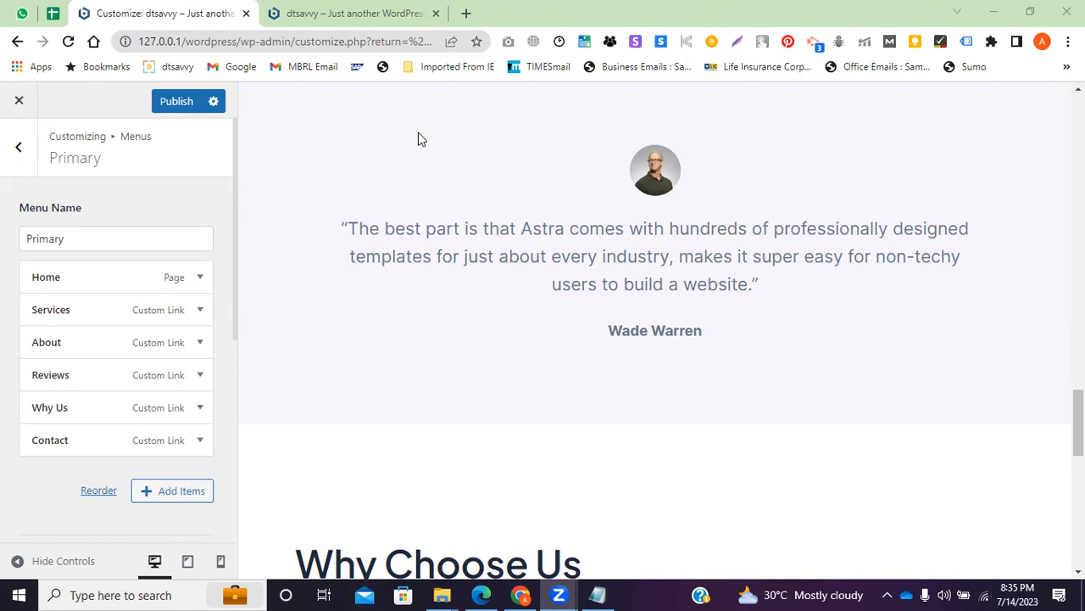
pyautogui.click(399, 22)
pyautogui.scroll(-9, 271, 328)
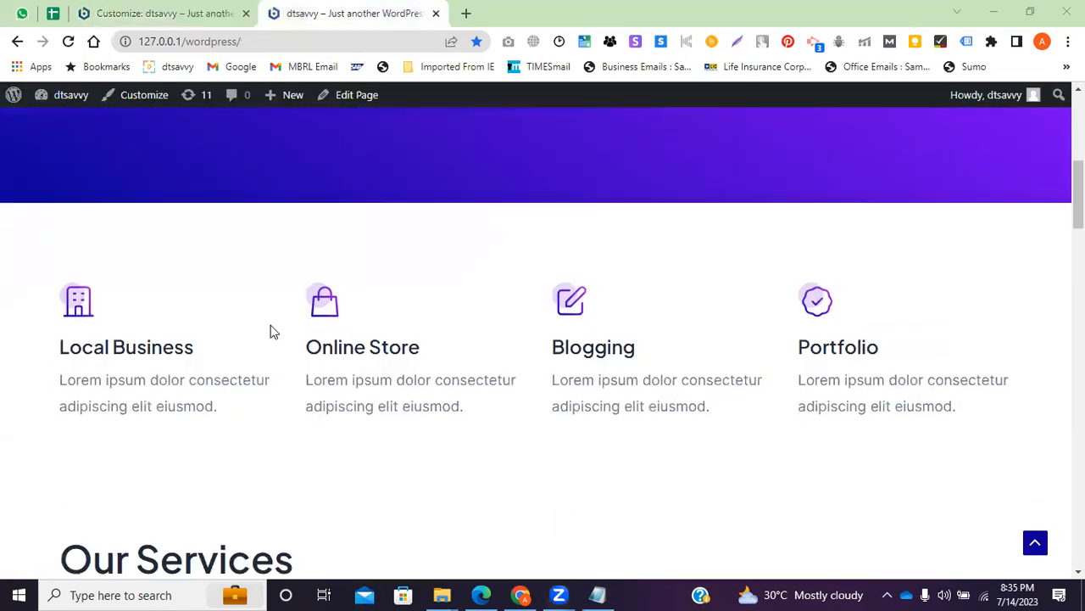
pyautogui.scroll(9, 249, 326)
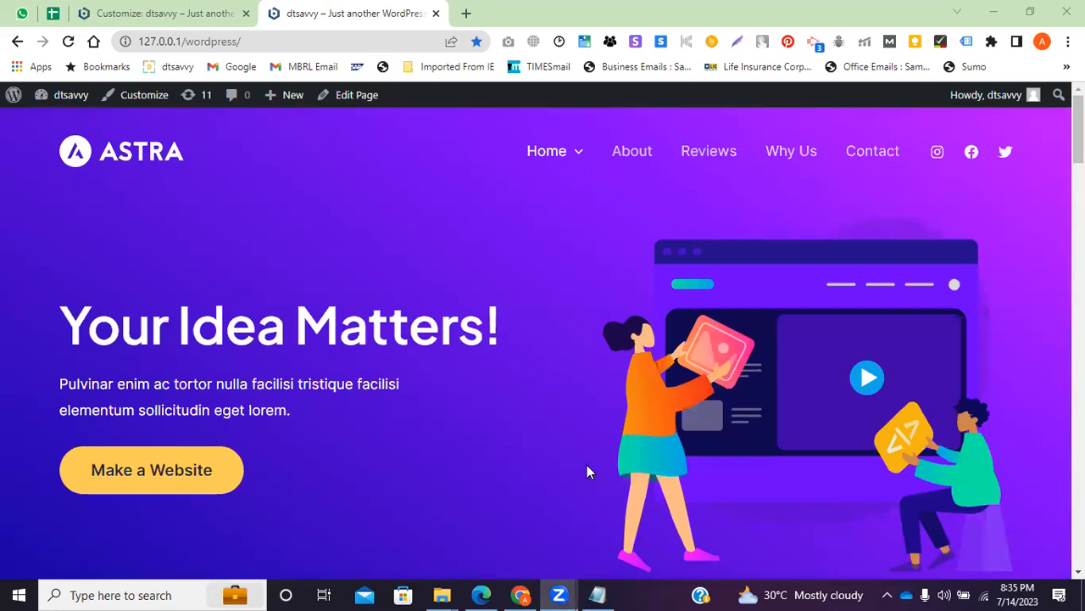
# Leave the Menus settings and open the Breadcrumb settings in the Customizer
pyautogui.click(162, 13)
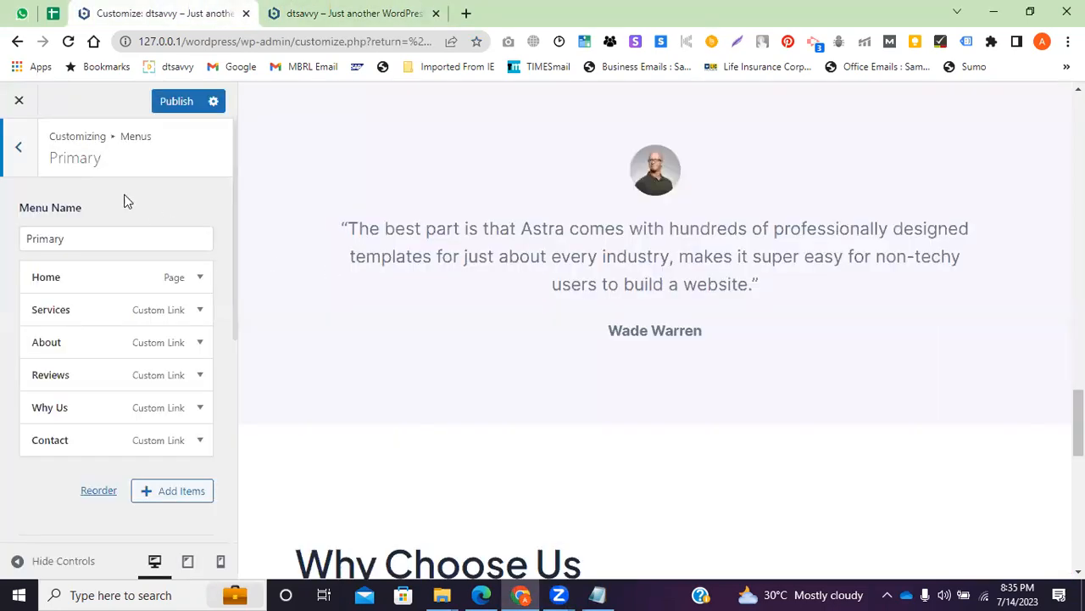
pyautogui.click(18, 152)
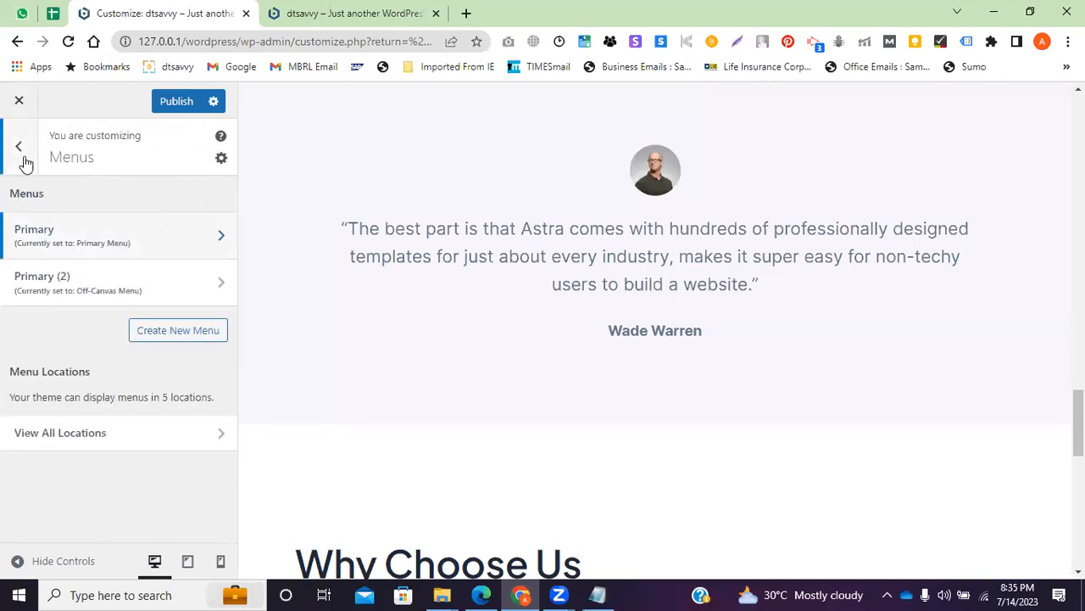
pyautogui.click(22, 155)
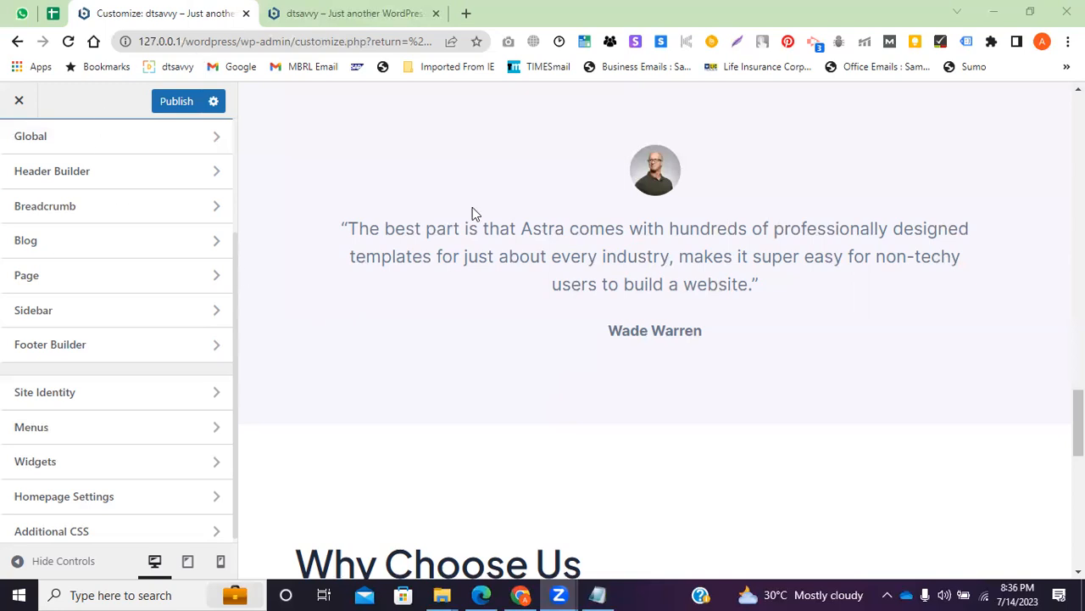
pyautogui.click(53, 219)
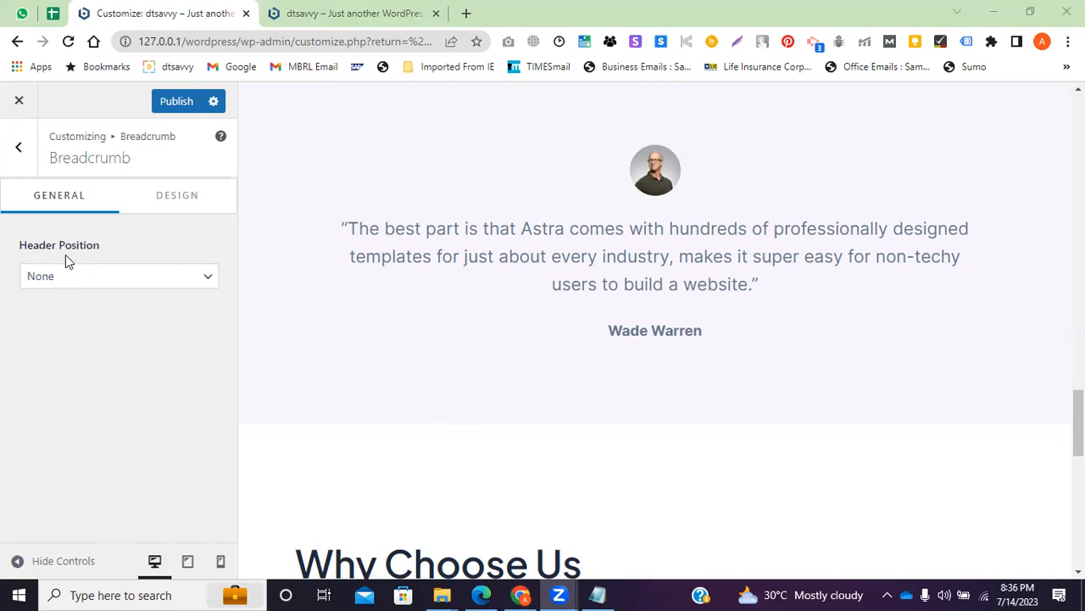
# Check the Header Position options for the breadcrumb and keep None selected
pyautogui.click(69, 281)
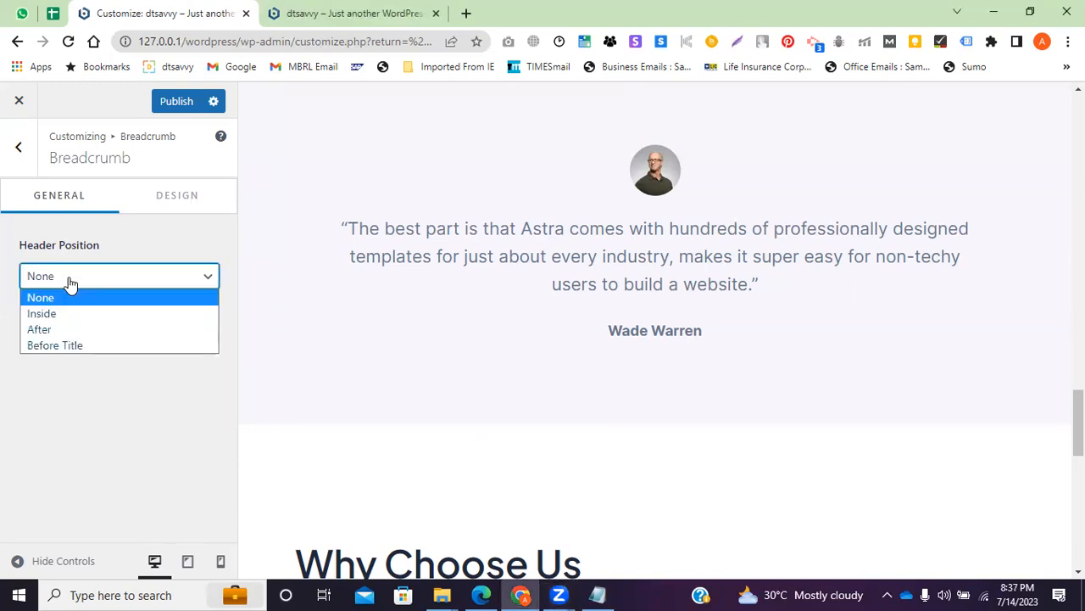
pyautogui.click(66, 296)
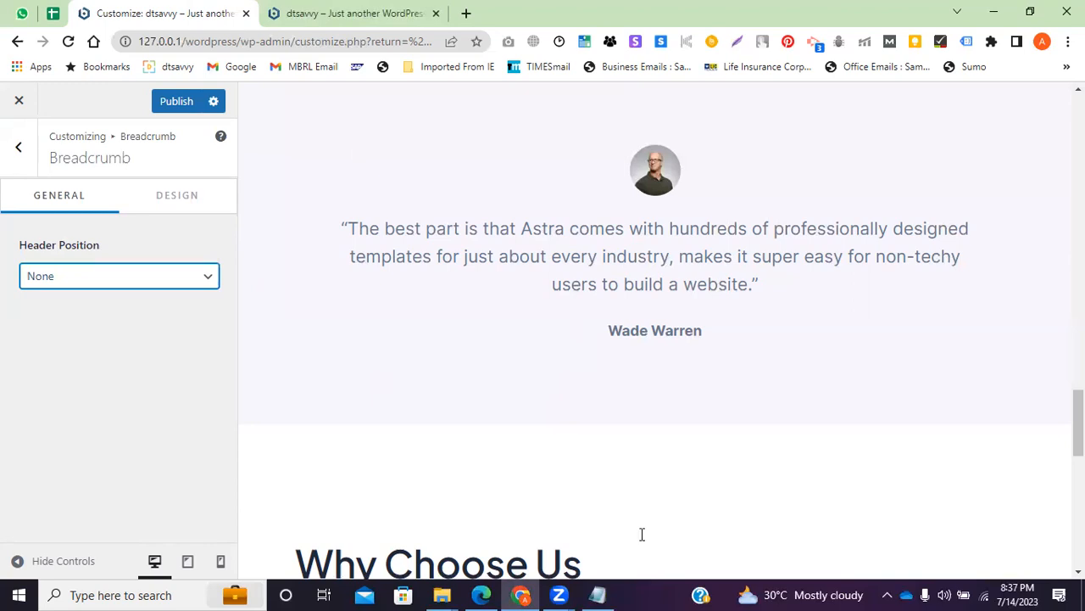
# Switch to Notepad and draw freehand annotation outlines and check marks over the area below the plugin list
pyautogui.hotkey('alt', 'Tab')
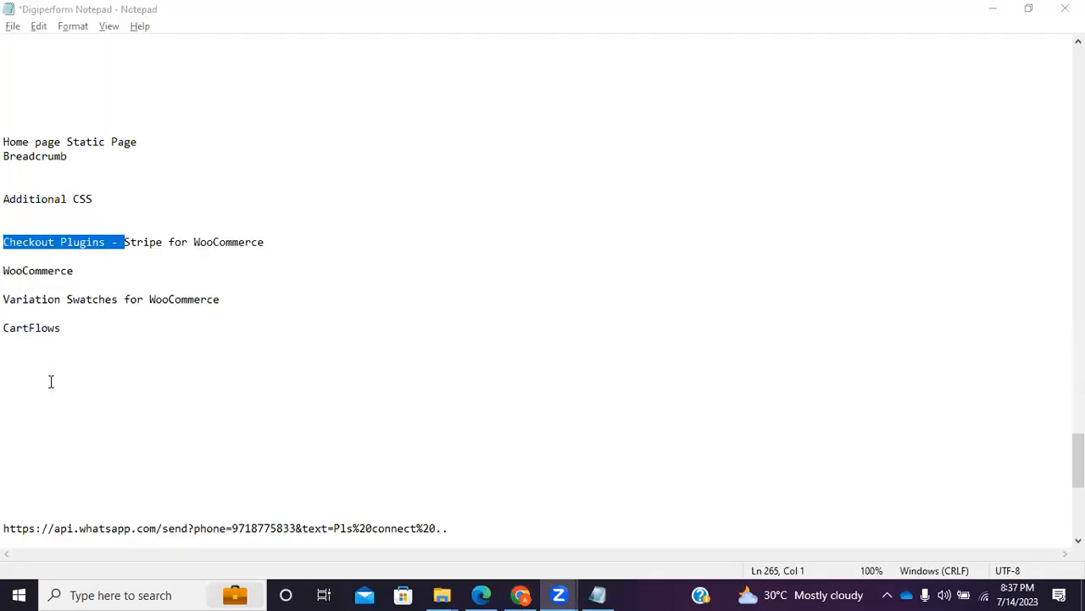
pyautogui.moveTo(46, 378)
pyautogui.mouseDown()
pyautogui.moveTo(267, 368)
pyautogui.moveTo(28, 368)
pyautogui.mouseUp()
pyautogui.moveTo(276, 367)
pyautogui.mouseDown()
pyautogui.moveTo(516, 441)
pyautogui.moveTo(552, 339)
pyautogui.moveTo(267, 347)
pyautogui.mouseUp()
pyautogui.moveTo(527, 373)
pyautogui.mouseDown()
pyautogui.moveTo(617, 348)
pyautogui.moveTo(691, 299)
pyautogui.mouseUp()
pyautogui.moveTo(84, 394); pyautogui.dragTo(196, 326)
pyautogui.moveTo(205, 403)
pyautogui.mouseDown()
pyautogui.moveTo(259, 404)
pyautogui.moveTo(191, 416)
pyautogui.moveTo(263, 356)
pyautogui.mouseUp()
pyautogui.moveTo(321, 375); pyautogui.dragTo(338, 405)
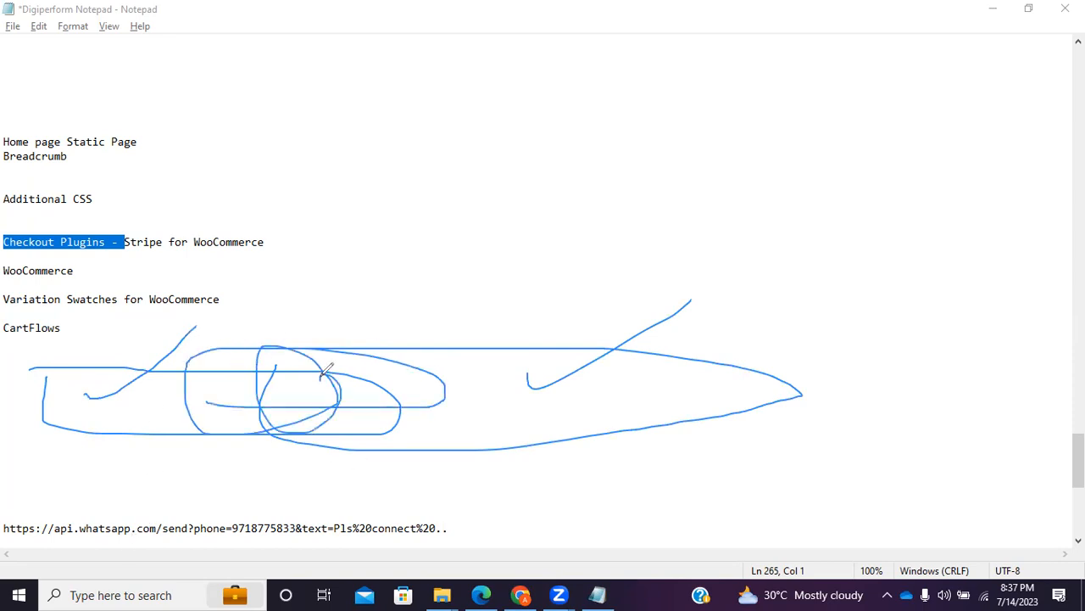
pyautogui.moveTo(648, 350)
pyautogui.mouseDown()
pyautogui.moveTo(650, 386)
pyautogui.moveTo(659, 359)
pyautogui.mouseUp()
pyautogui.moveTo(660, 313)
pyautogui.mouseDown()
pyautogui.moveTo(658, 359)
pyautogui.moveTo(689, 329)
pyautogui.mouseUp()
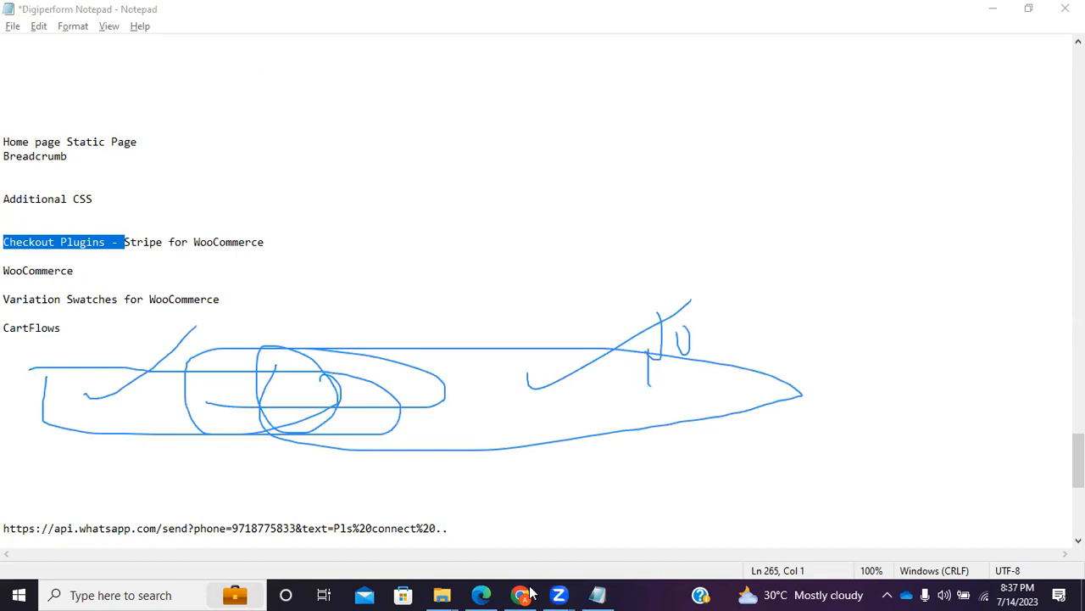
# Switch back to the Customizer, reopen the Breadcrumb settings with Header Position set to None, and publish the changes
pyautogui.hotkey('alt', 'Tab')
pyautogui.click(18, 146)
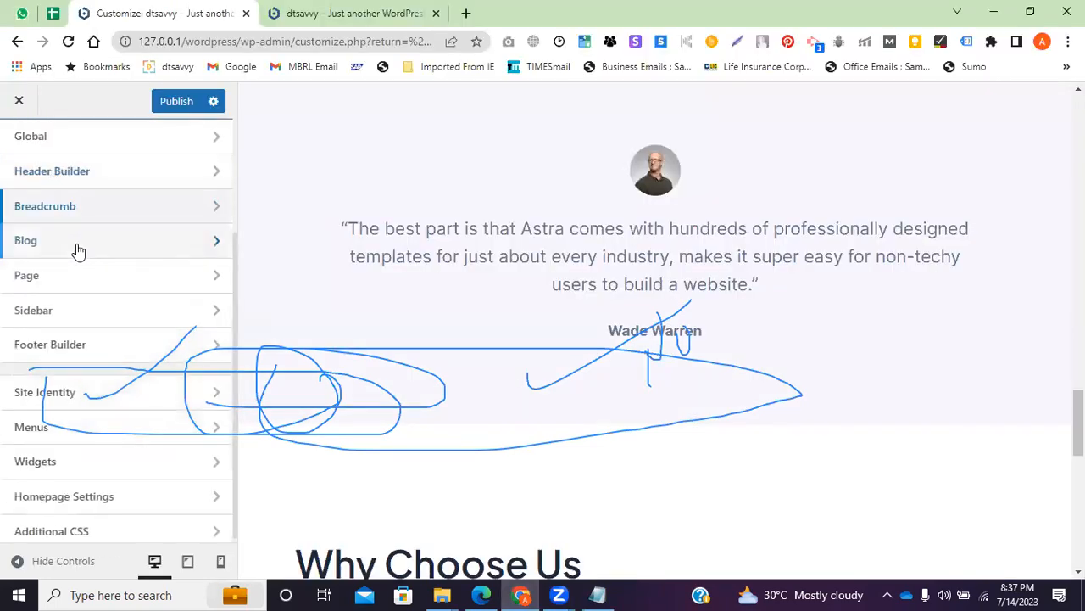
pyautogui.click(79, 212)
pyautogui.click(80, 281)
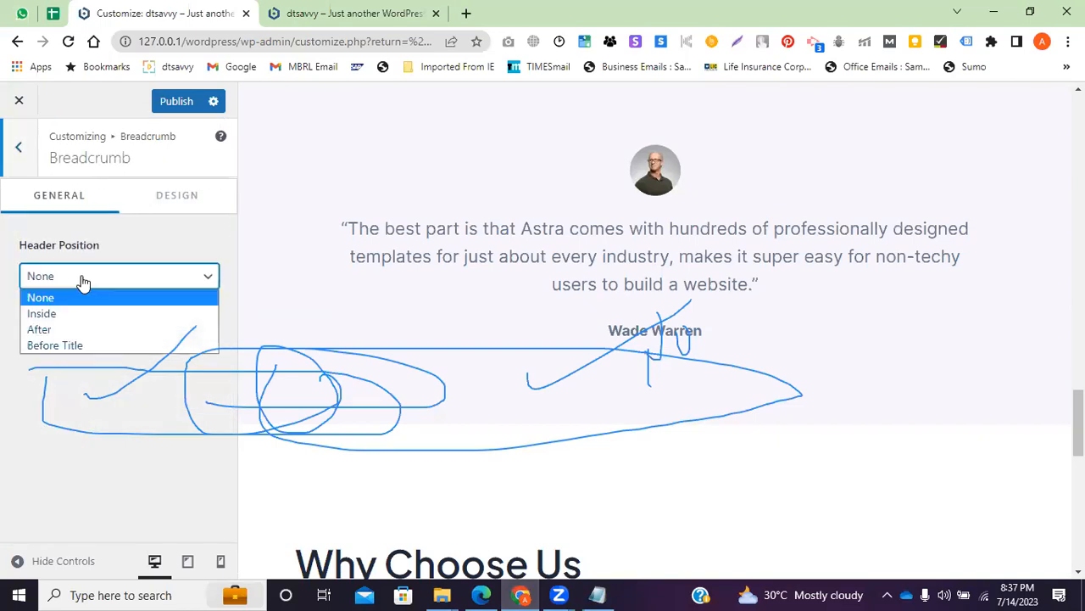
pyautogui.click(68, 298)
pyautogui.click(177, 101)
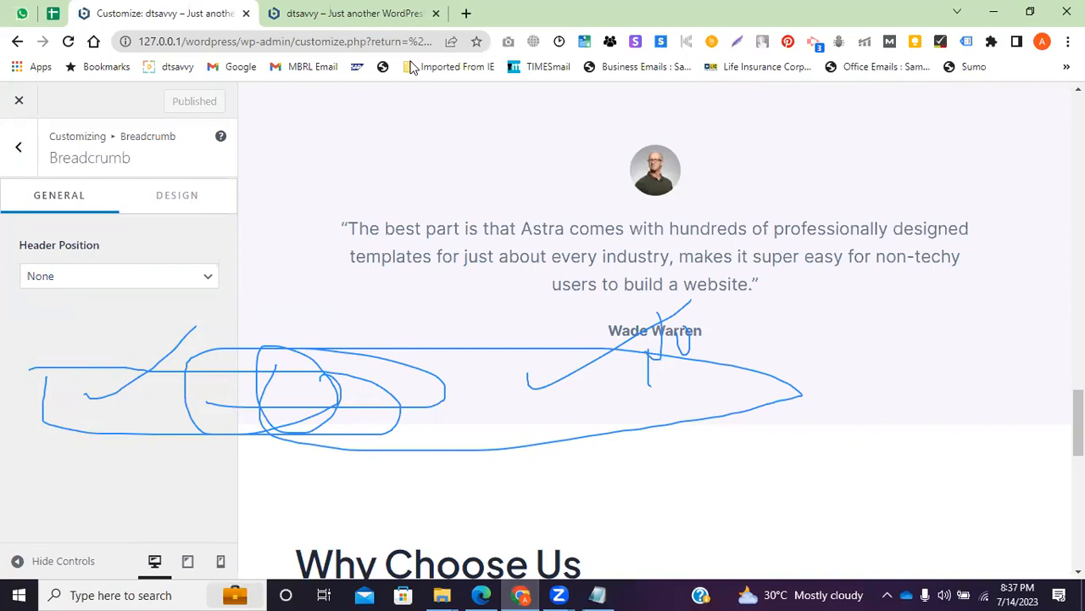
# Reload the site's front page to check its header menu, and erase the freehand annotations covering it
pyautogui.click(352, 12)
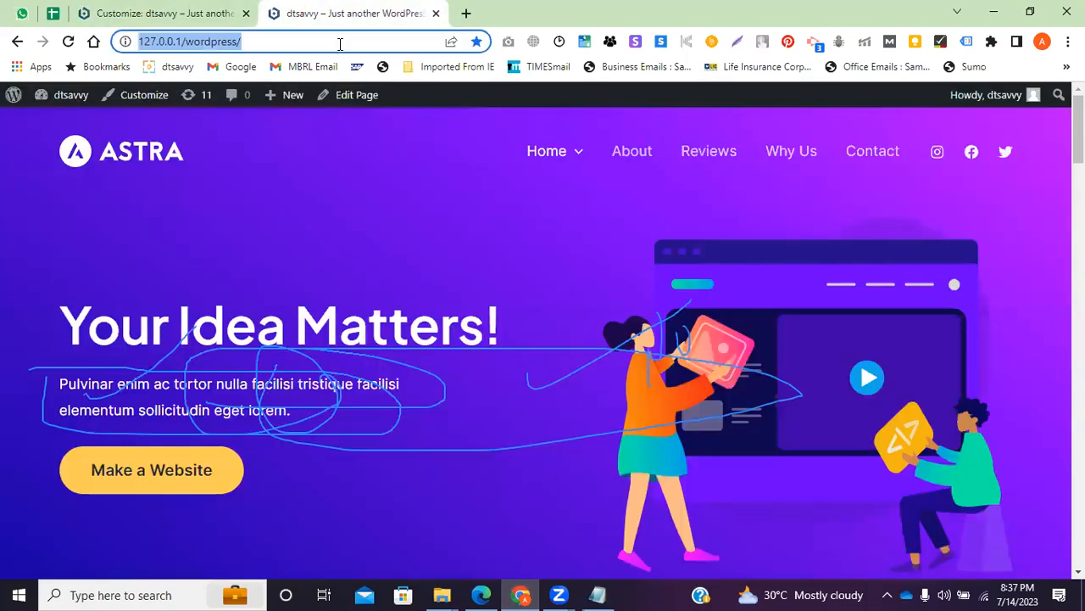
pyautogui.press('F5')
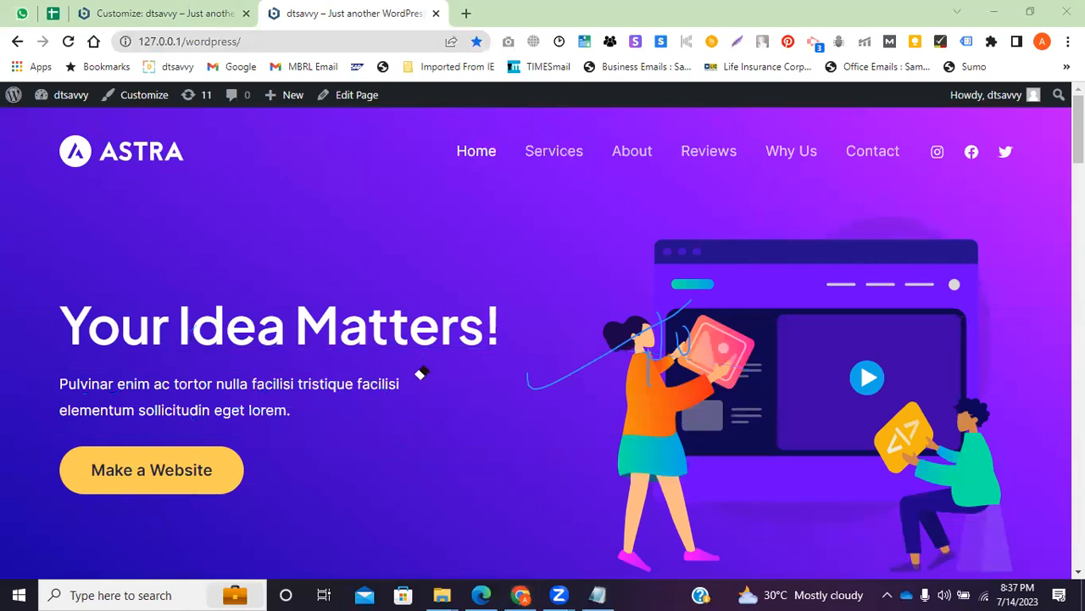
pyautogui.moveTo(421, 374); pyautogui.dragTo(595, 373)
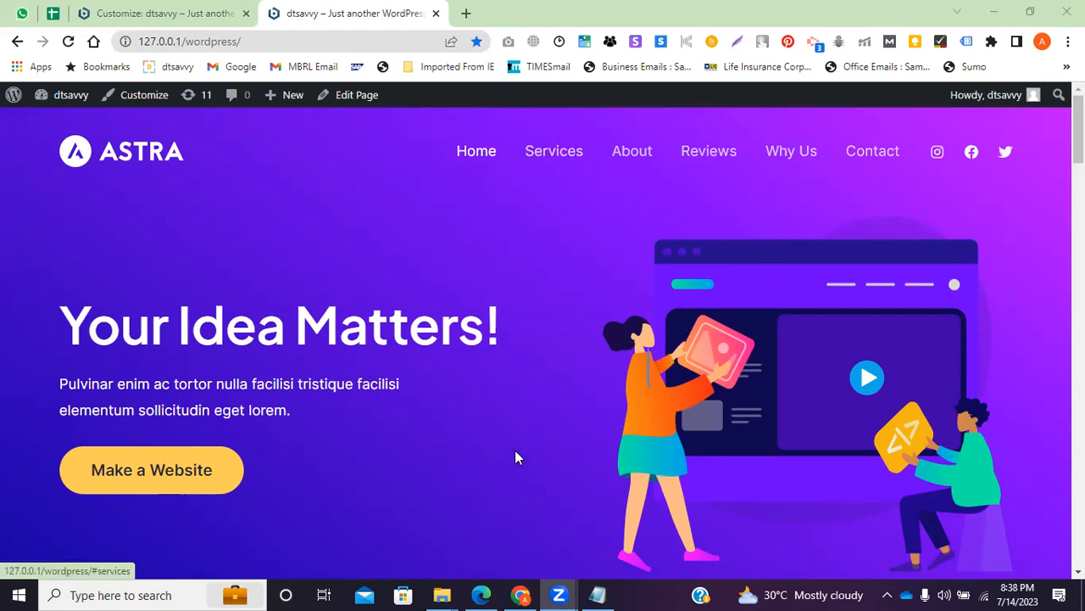
# Return to the Customizer, leave the Breadcrumb settings, and look over the section list and the Header Builder elements
pyautogui.click(152, 14)
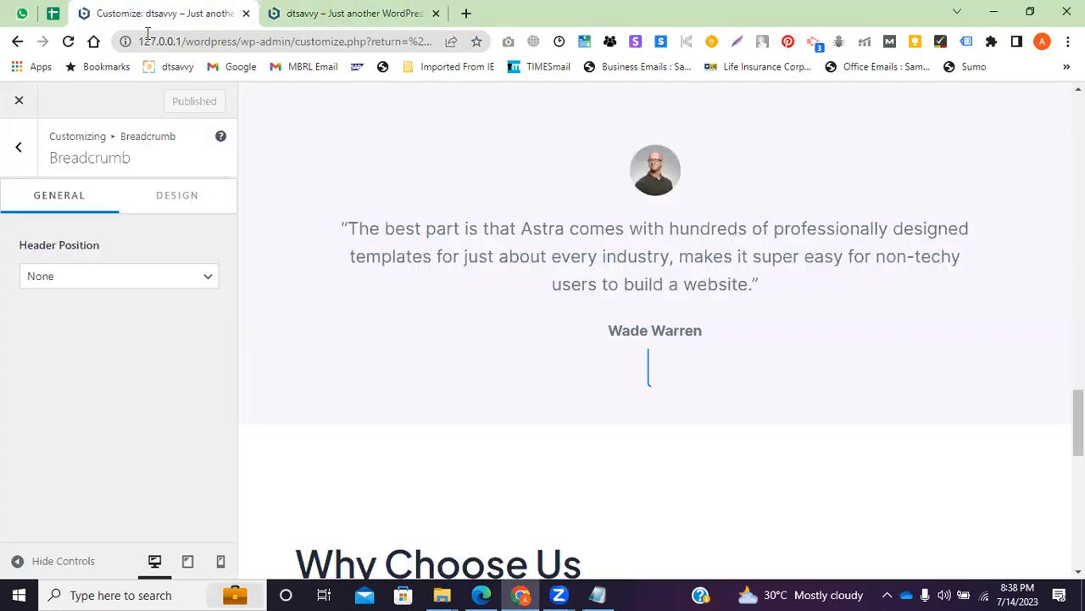
pyautogui.click(17, 148)
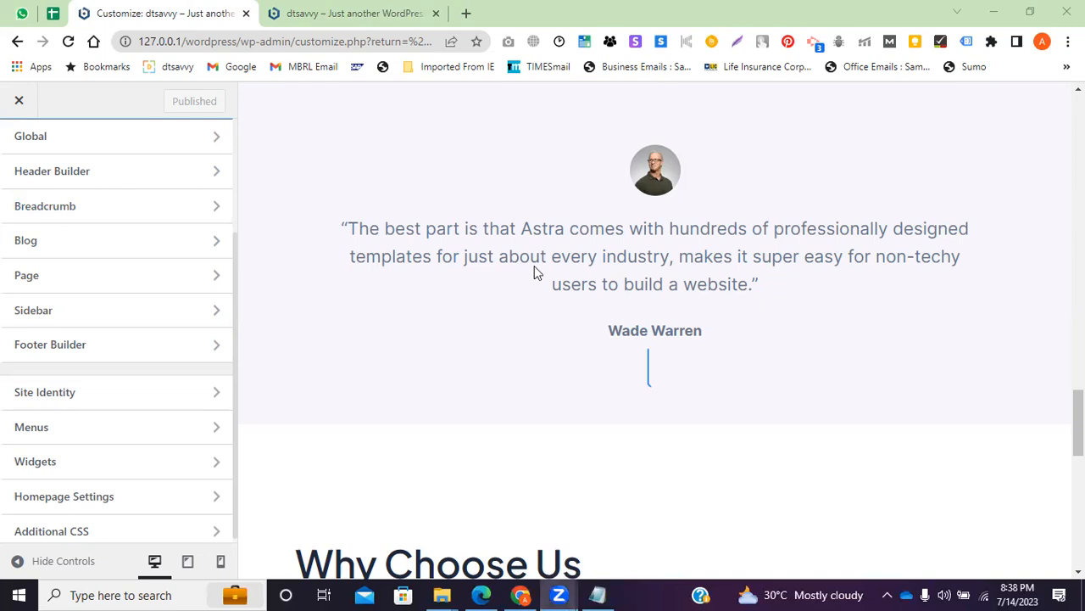
pyautogui.scroll(-1, 156, 401)
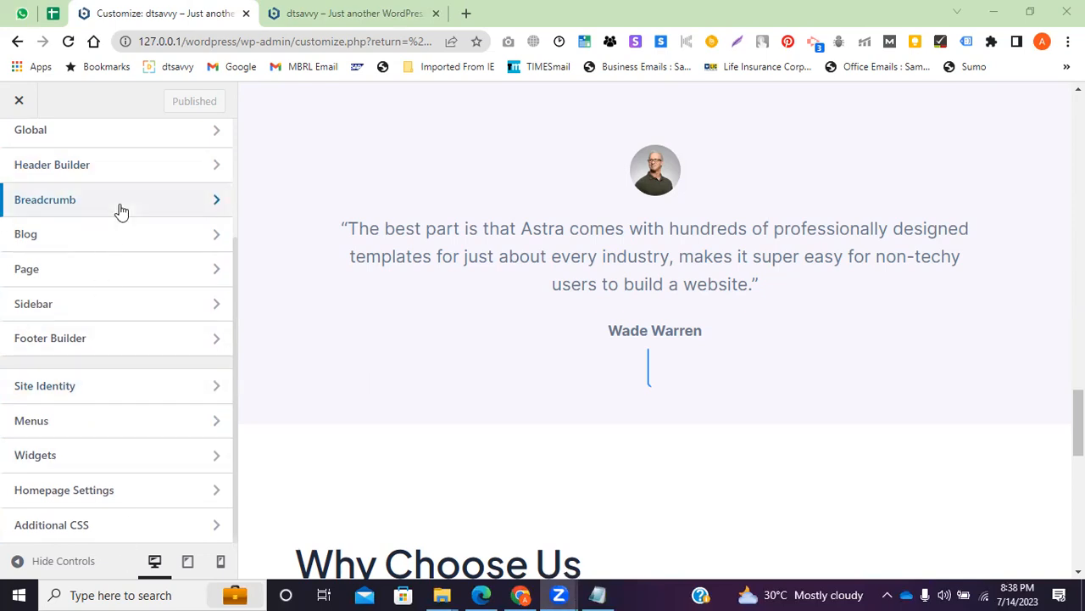
pyautogui.scroll(2, 92, 269)
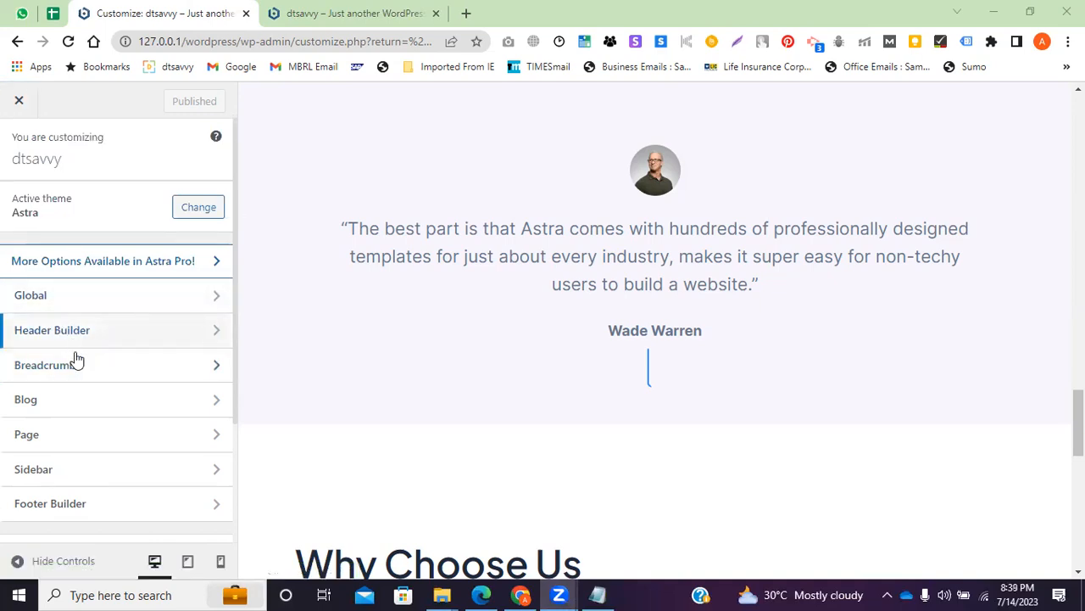
pyautogui.scroll(-2, 76, 382)
pyautogui.scroll(1, 78, 356)
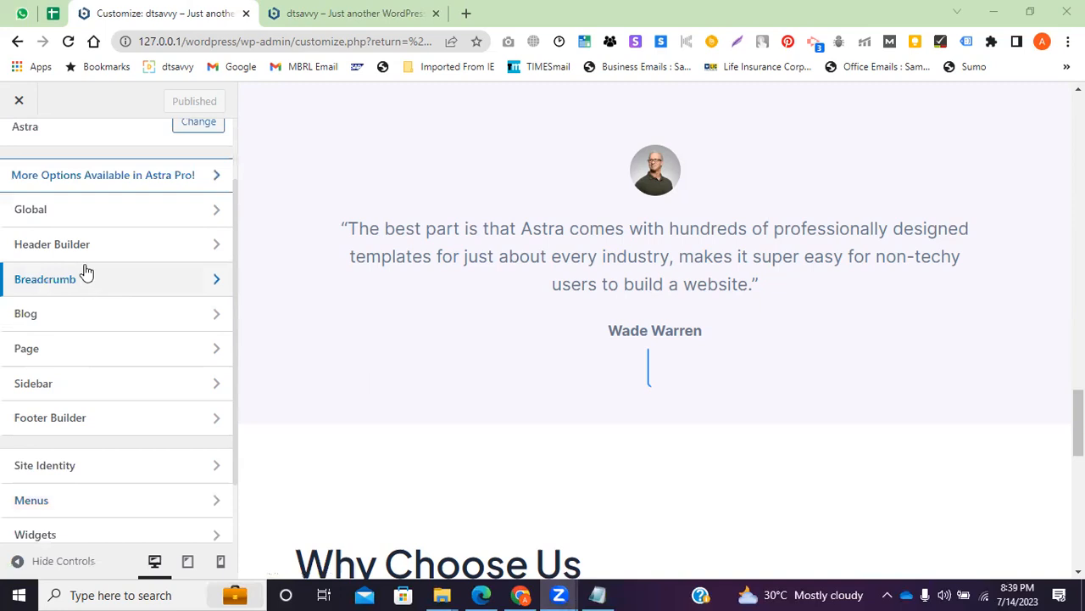
pyautogui.click(93, 247)
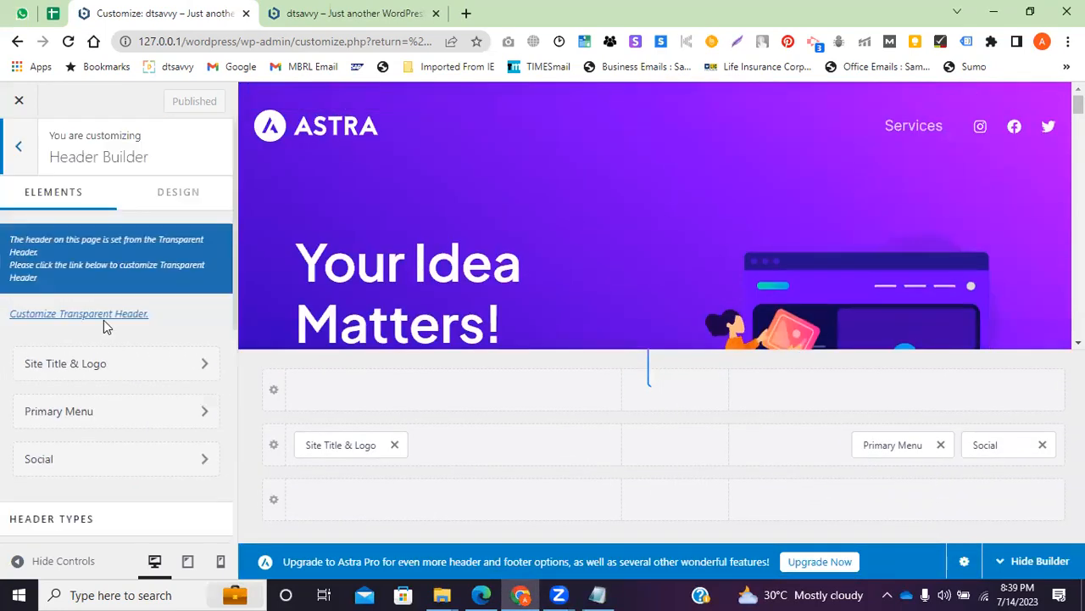
pyautogui.click(15, 151)
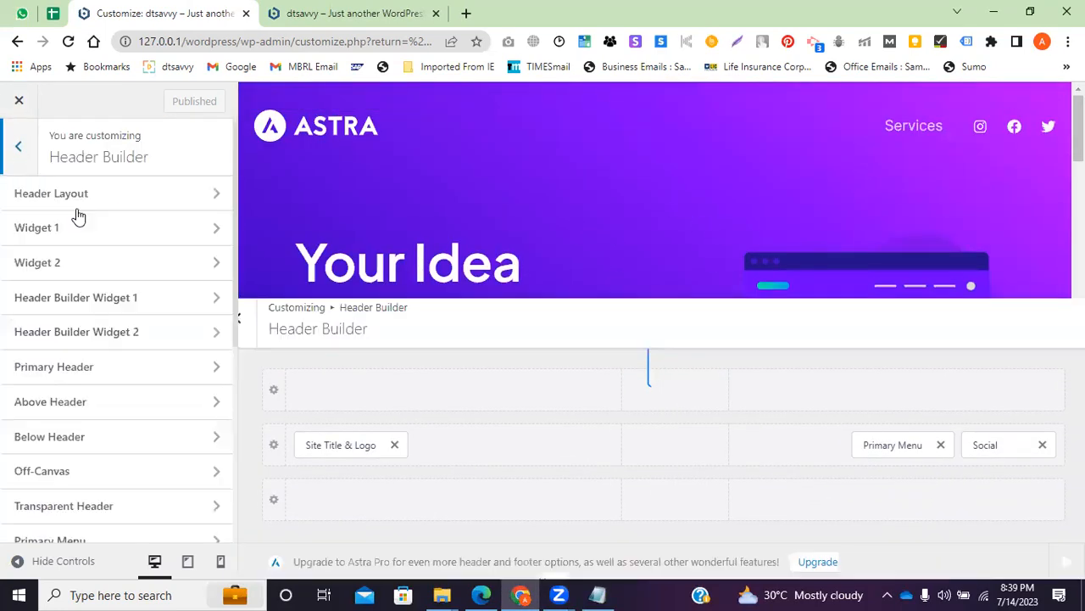
pyautogui.click(80, 321)
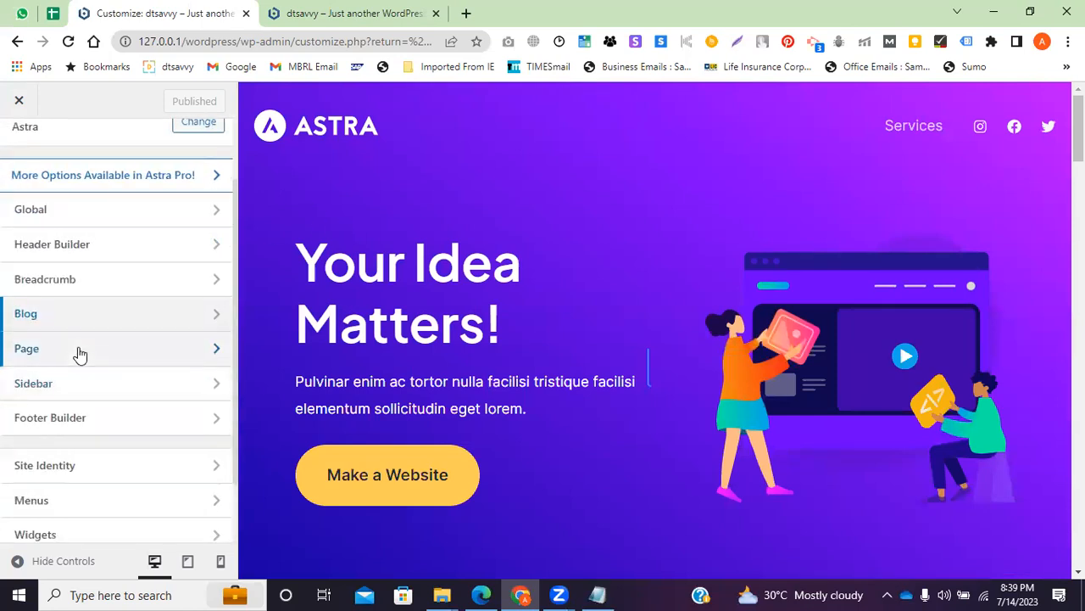
# Review the Page layout settings and change the Container Layout to the option showing content with separate sidebar blocks
pyautogui.click(80, 354)
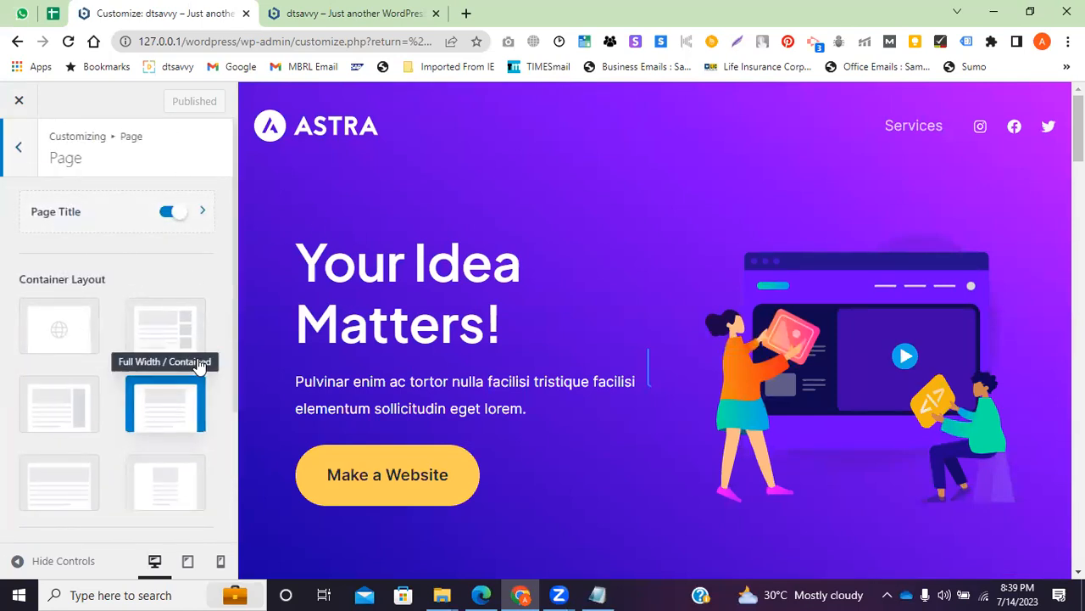
pyautogui.scroll(-2, 107, 466)
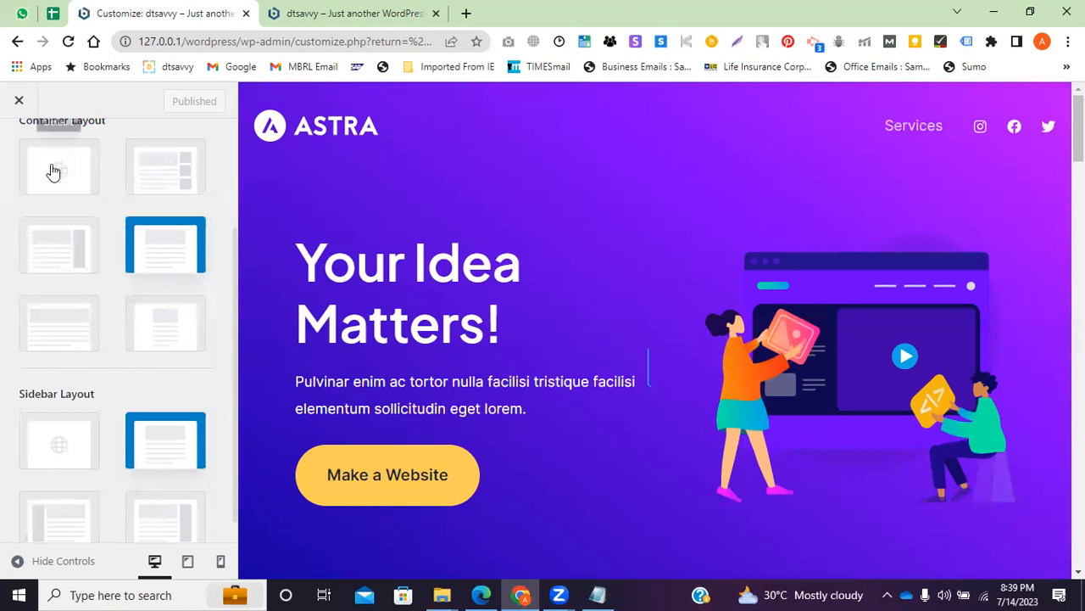
pyautogui.scroll(2, 85, 230)
pyautogui.click(22, 147)
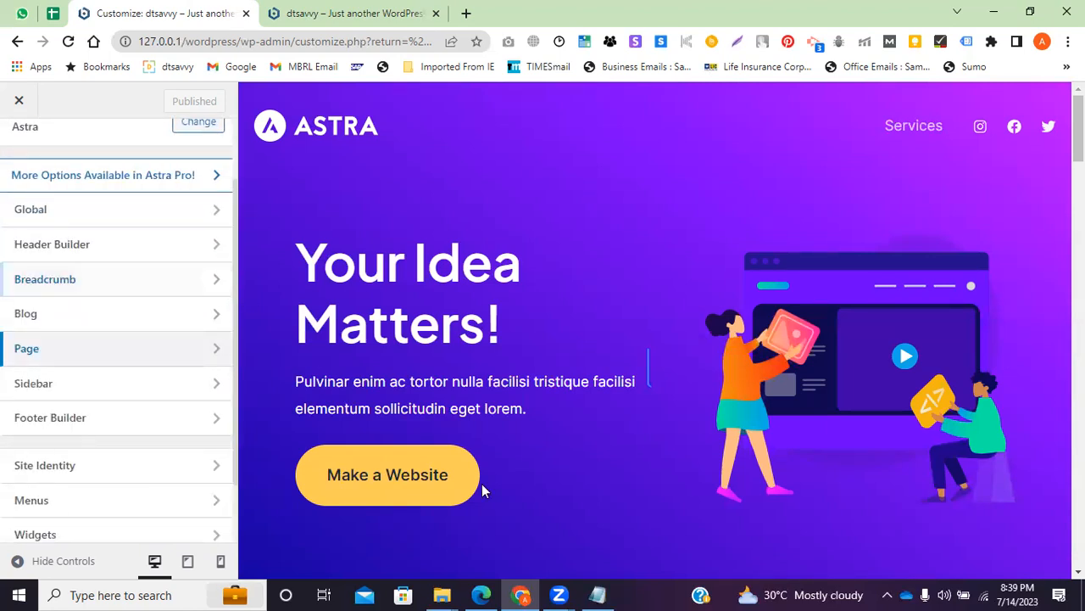
pyautogui.click(104, 349)
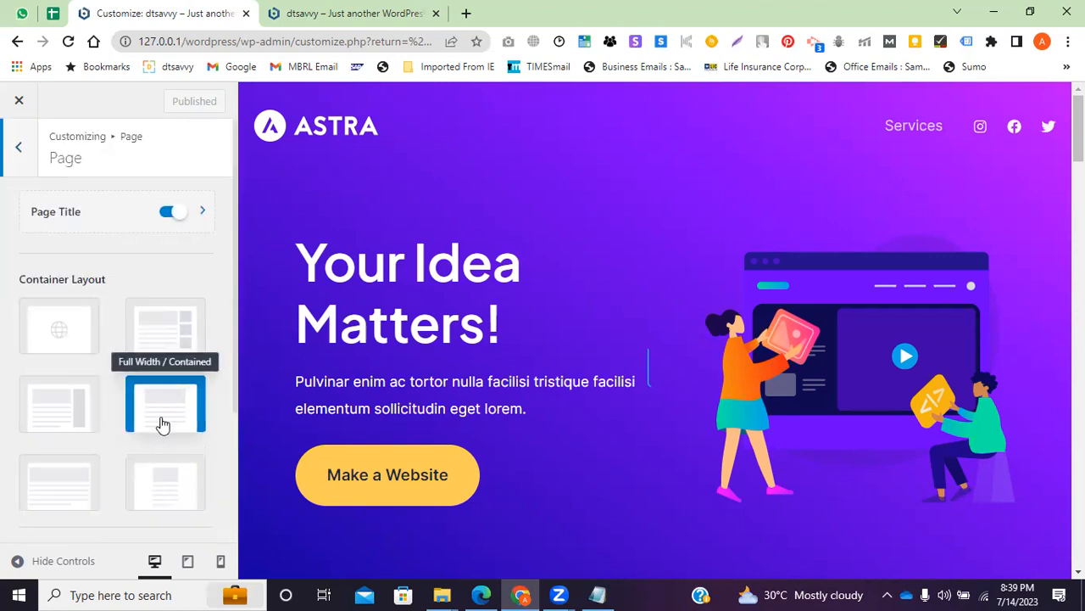
pyautogui.click(163, 343)
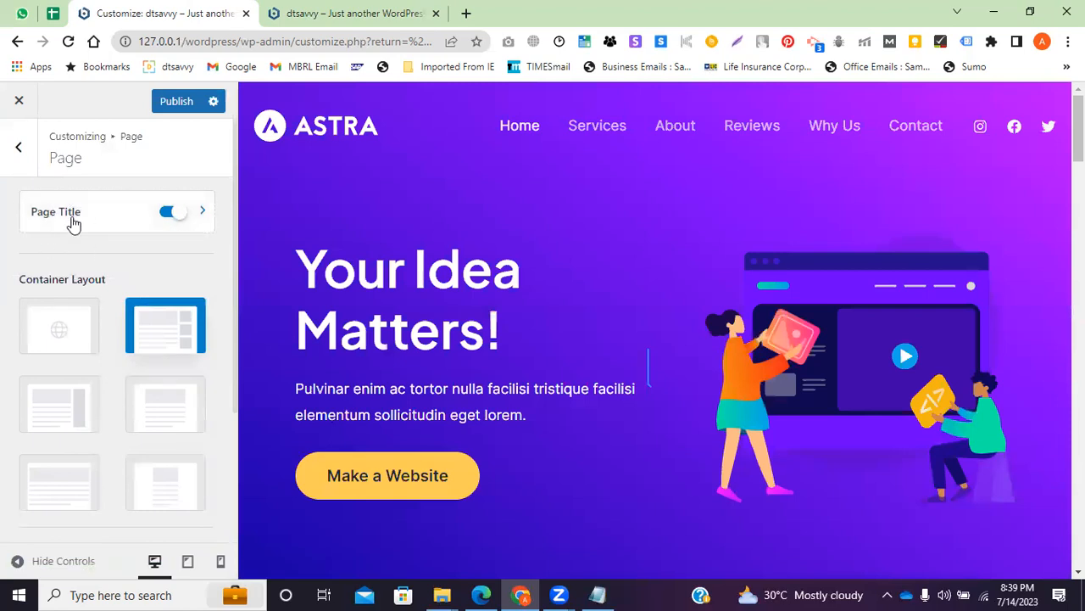
pyautogui.click(18, 147)
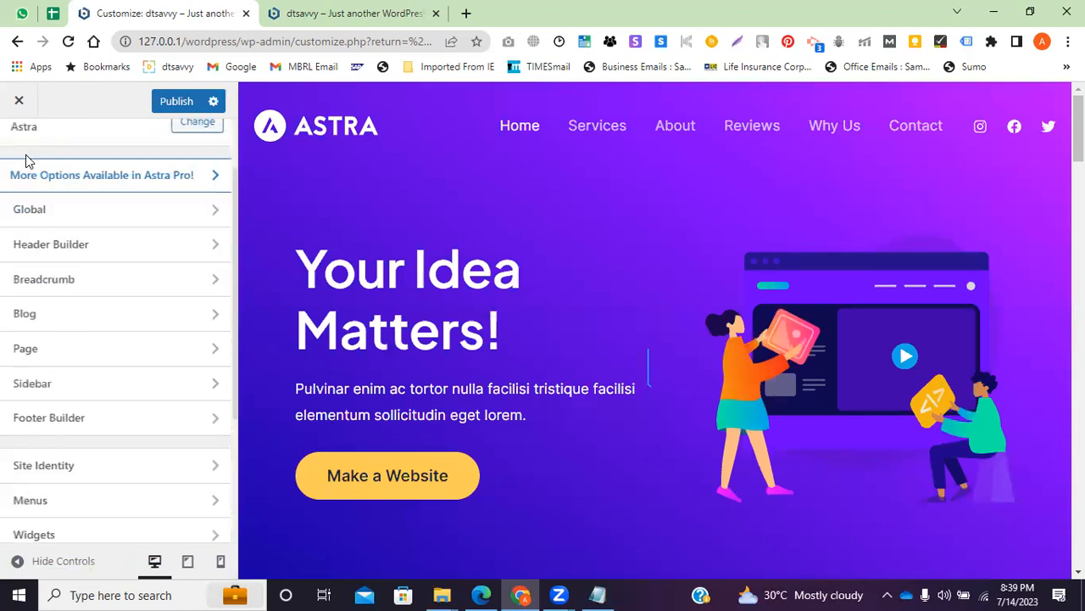
# Examine the Sidebar settings, covering the default layouts, sidebar width and Astra Pro sidebar features, and return to the section list
pyautogui.click(98, 395)
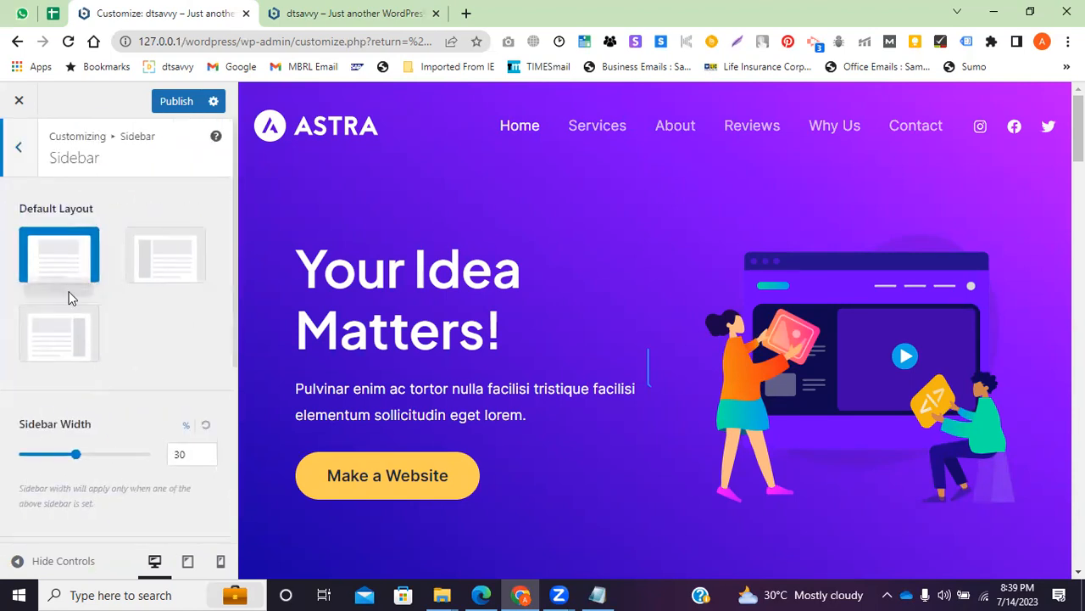
pyautogui.scroll(-4, 452, 292)
pyautogui.scroll(4, 453, 271)
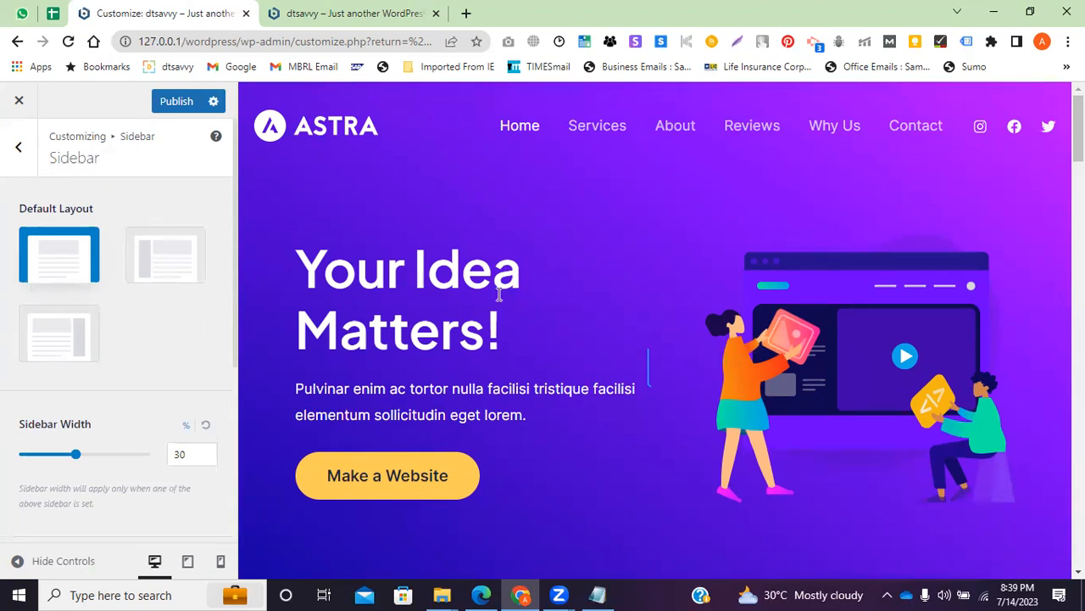
pyautogui.scroll(-4, 112, 412)
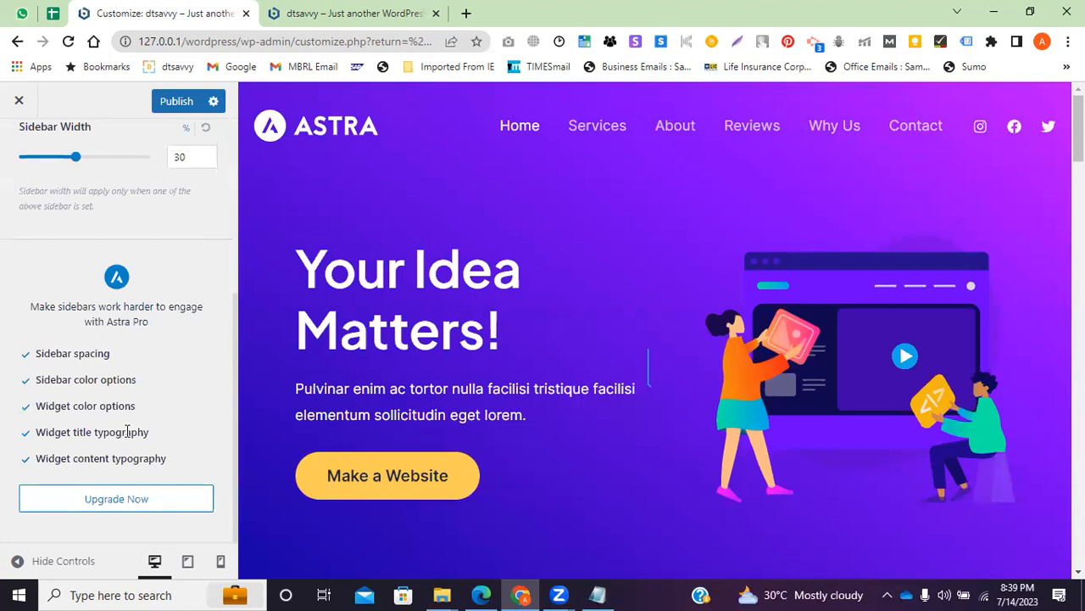
pyautogui.scroll(2, 225, 347)
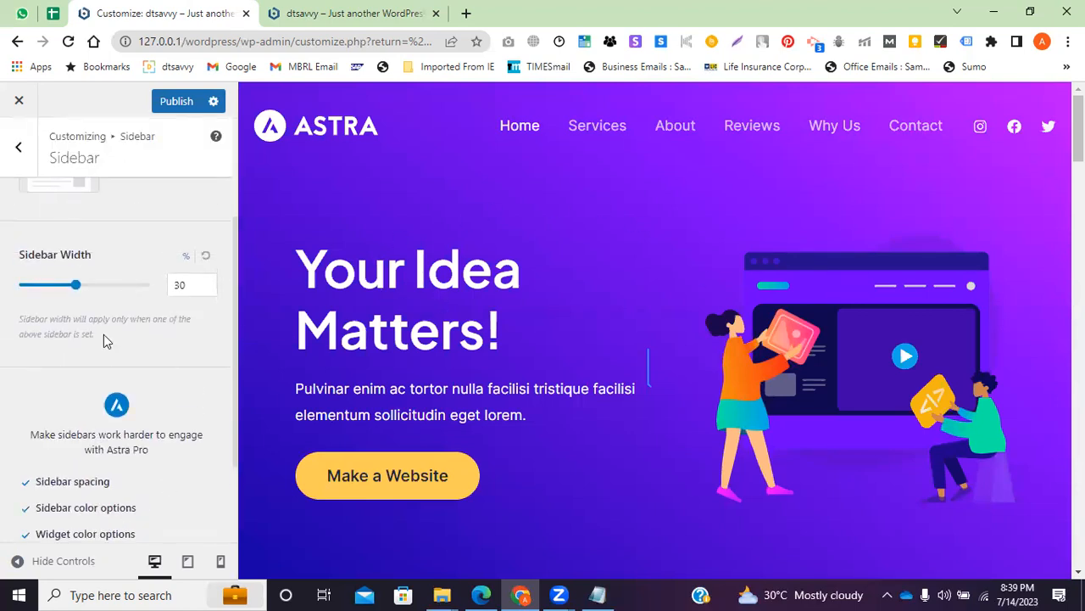
pyautogui.scroll(2, 116, 334)
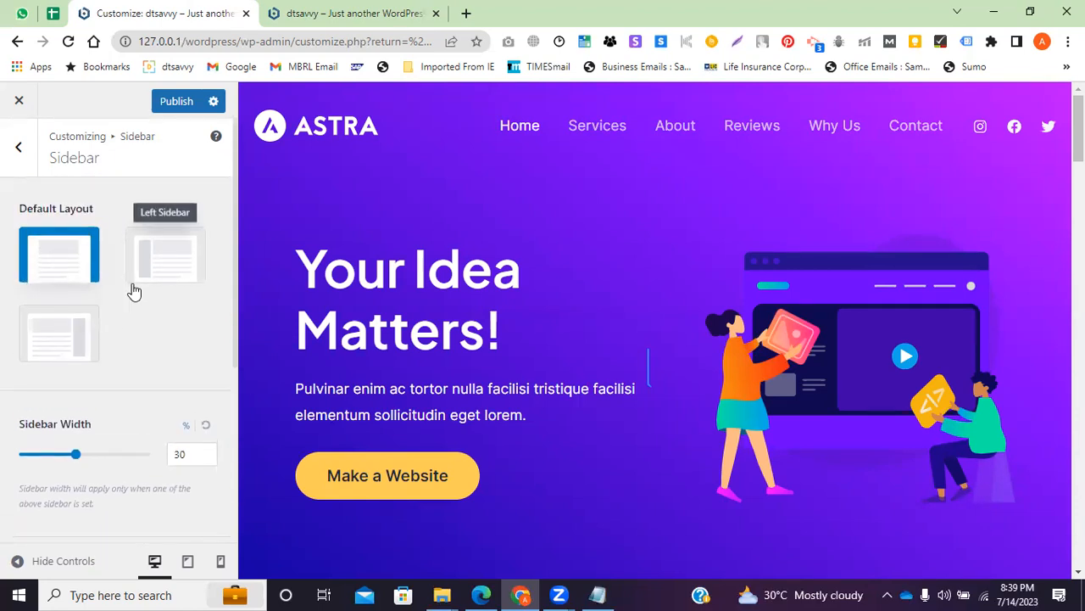
pyautogui.scroll(-3, 133, 291)
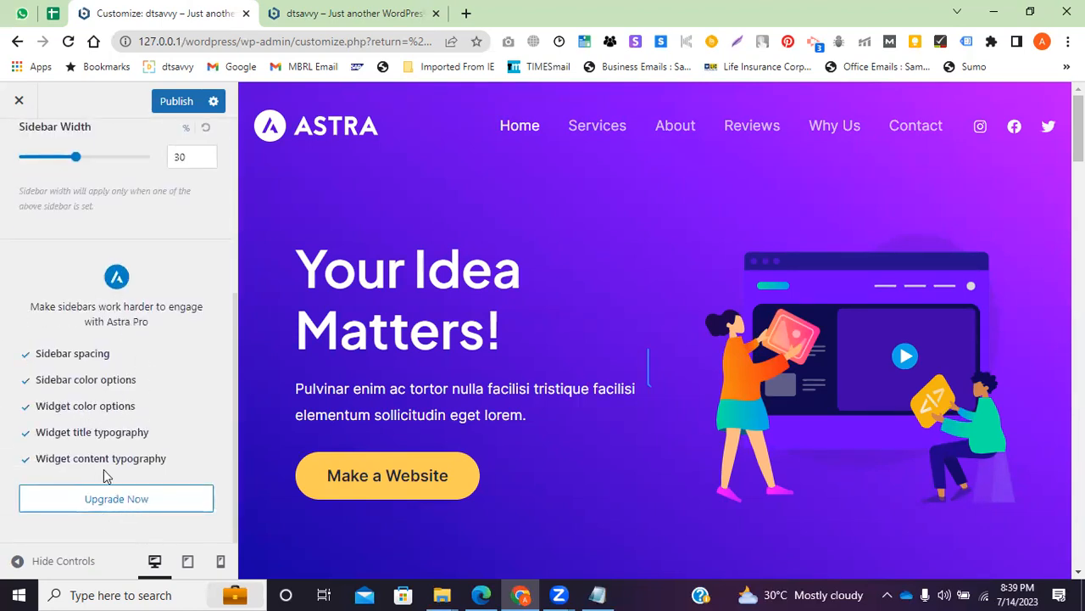
pyautogui.moveTo(128, 356); pyautogui.dragTo(23, 357)
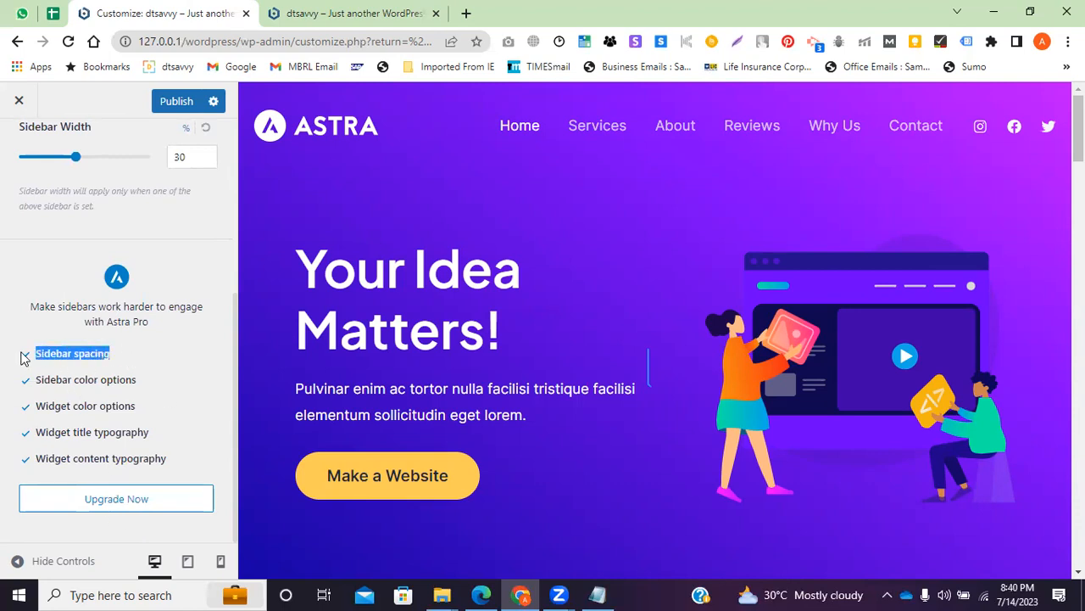
pyautogui.moveTo(160, 391); pyautogui.dragTo(36, 390)
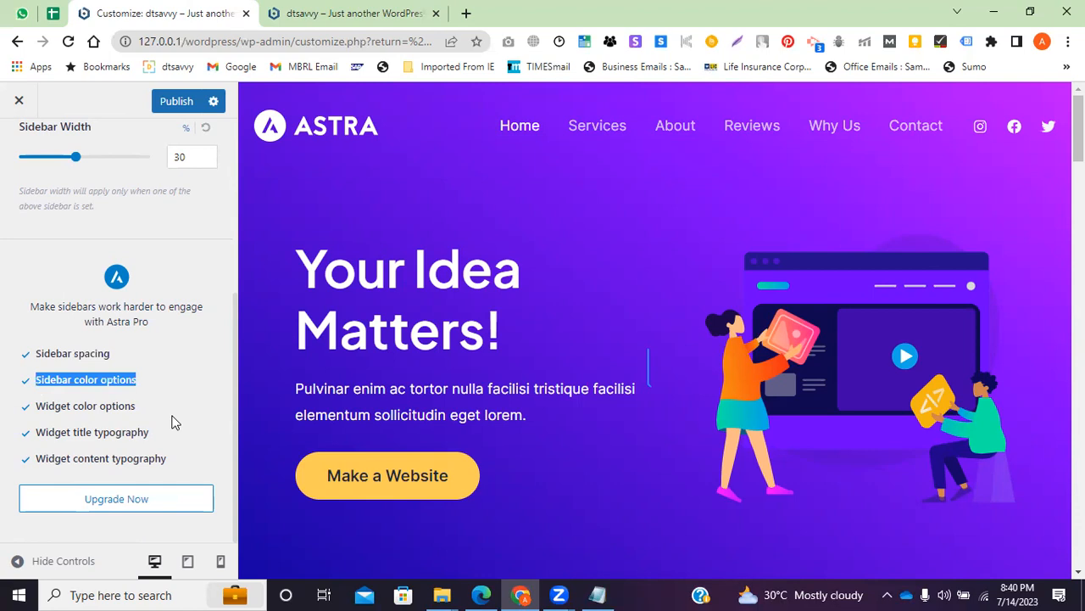
pyautogui.scroll(5, 31, 274)
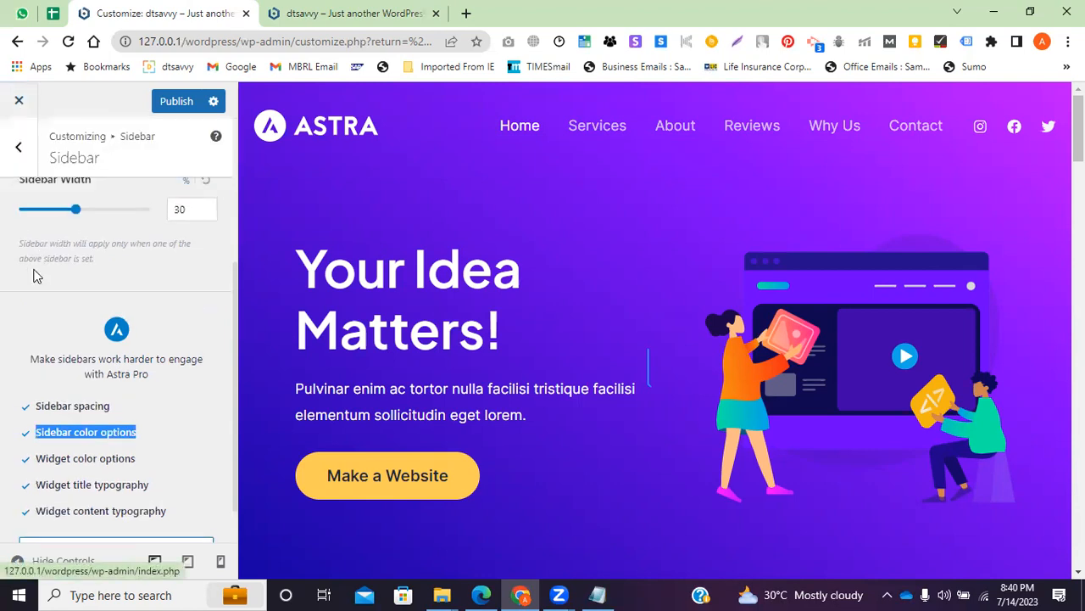
pyautogui.click(18, 149)
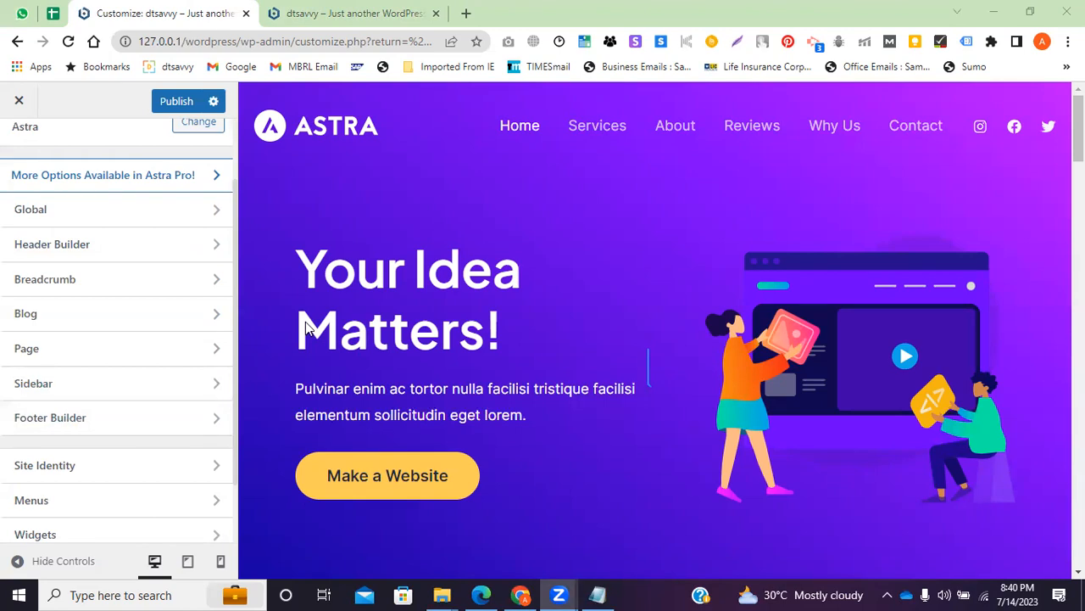
# Open the Footer Builder's Copyright element and replace current_year inside its brackets with 2023
pyautogui.click(122, 425)
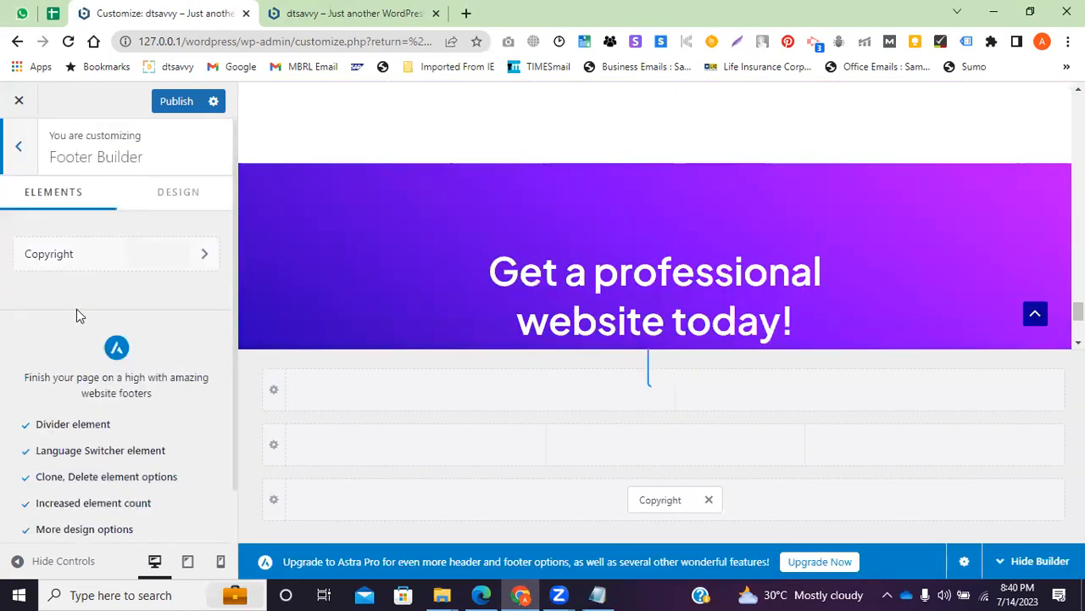
pyautogui.click(84, 266)
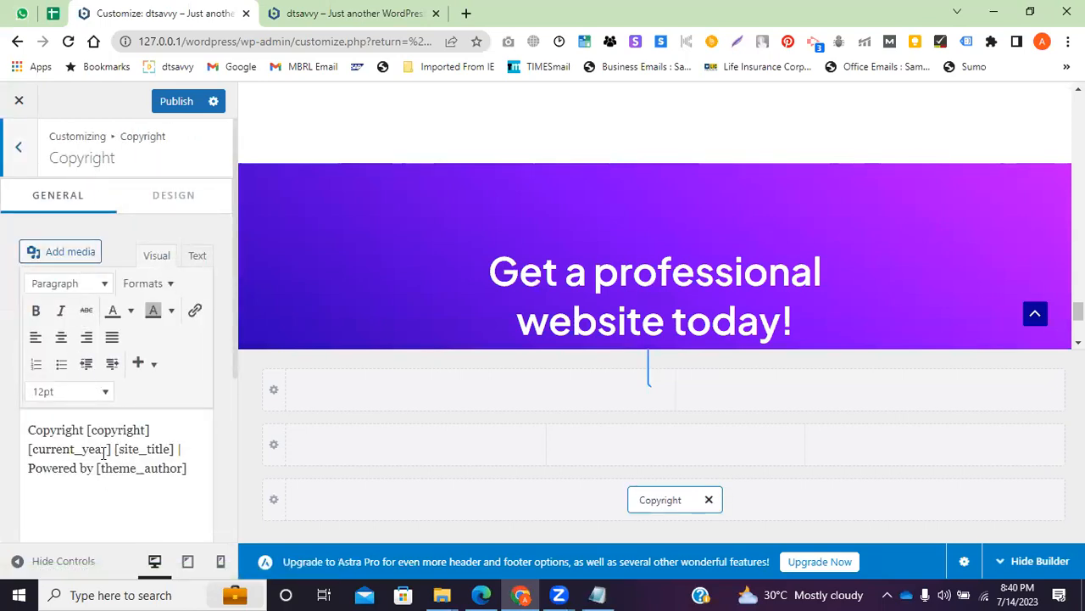
pyautogui.moveTo(109, 449); pyautogui.dragTo(97, 426)
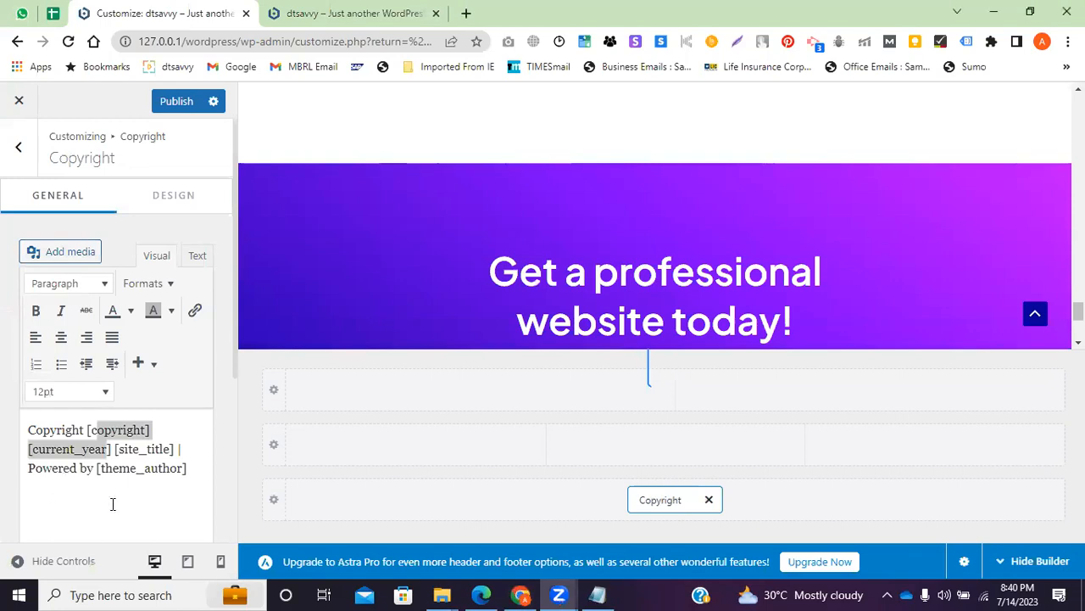
pyautogui.click(104, 452)
pyautogui.moveTo(109, 449); pyautogui.dragTo(39, 449)
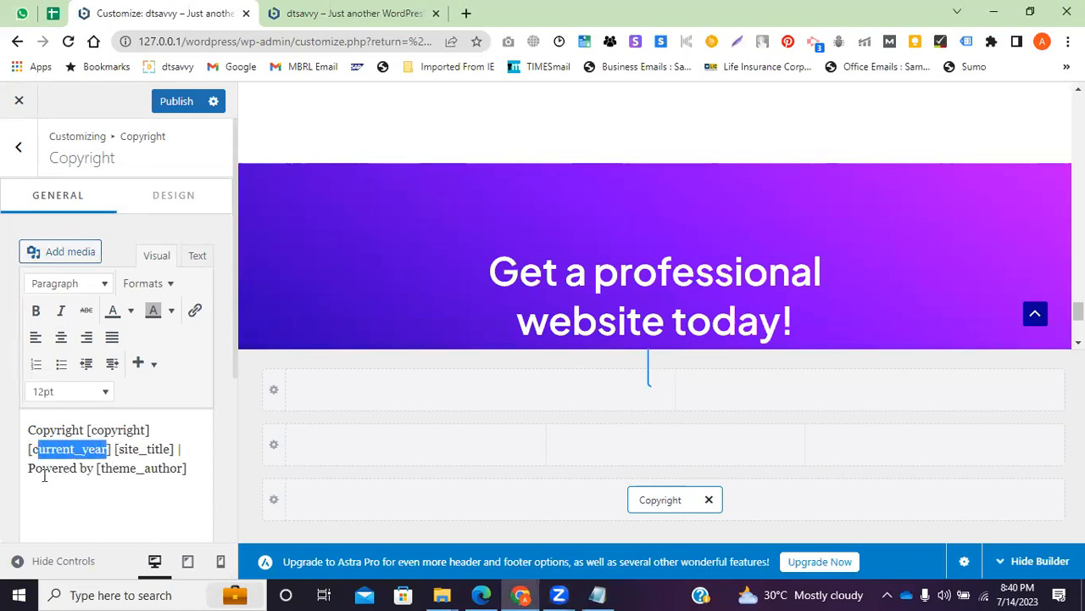
pyautogui.press('BackSpace')
pyautogui.write('2023')
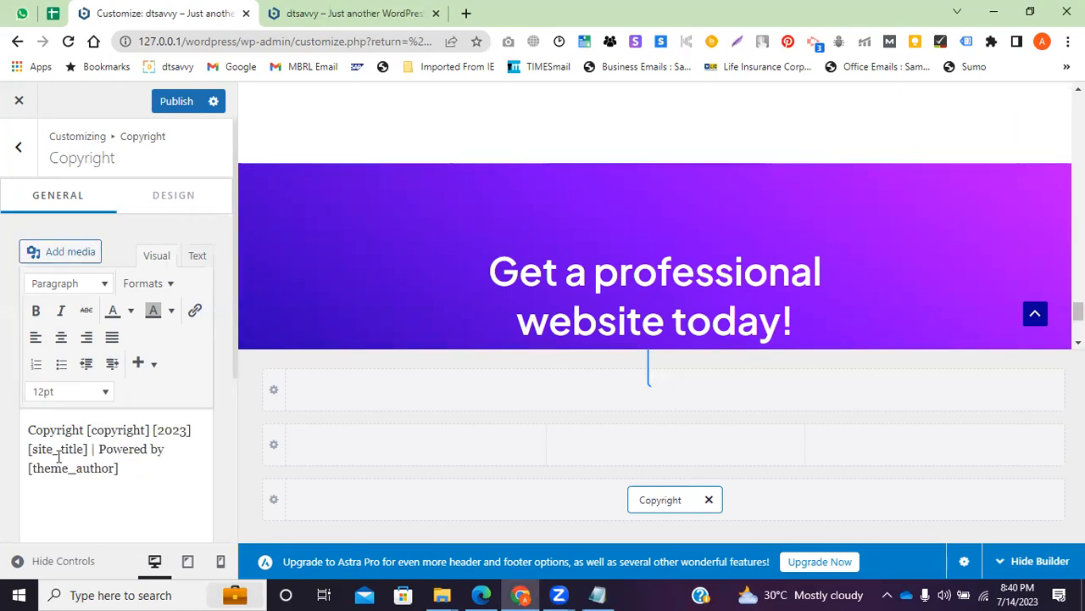
# Replace site_title inside its brackets in the copyright text with dtsavvy
pyautogui.moveTo(85, 451); pyautogui.dragTo(28, 449)
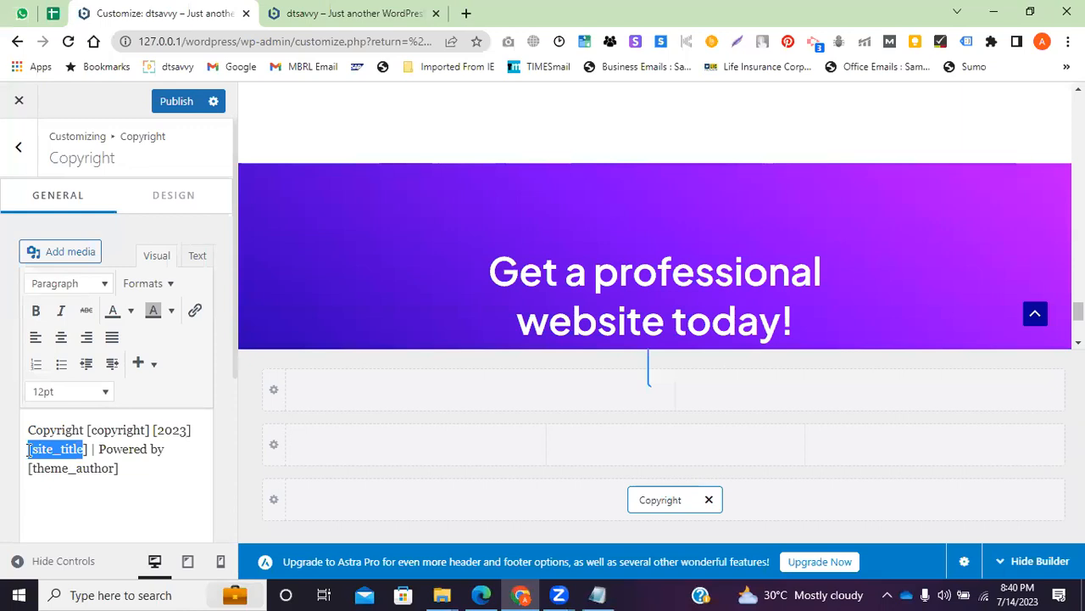
pyautogui.press('Right')
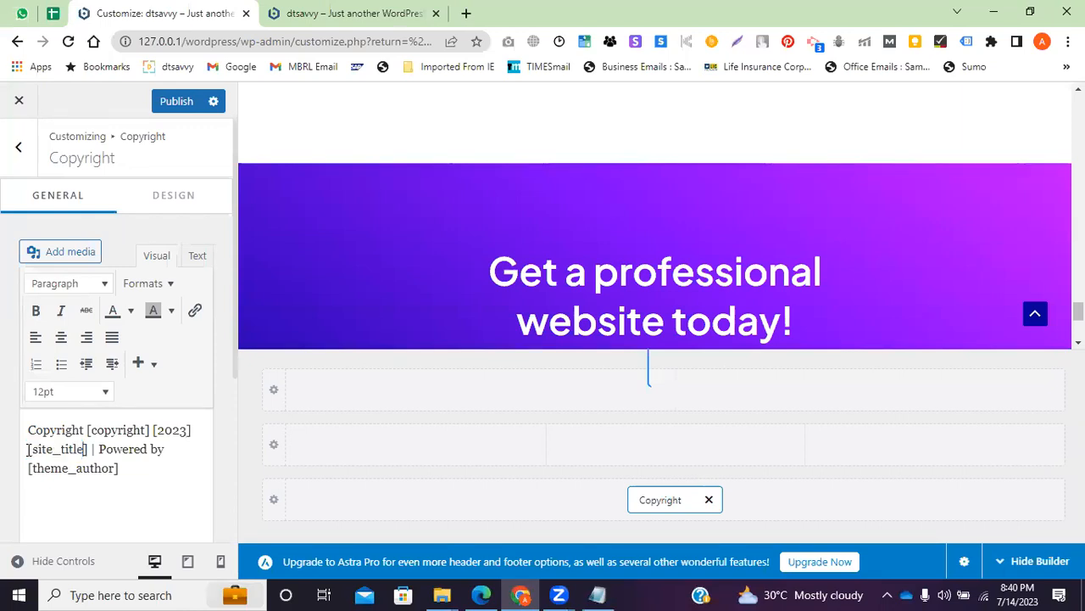
pyautogui.press('BackSpace')
pyautogui.press('BackSpace')
pyautogui.press('BackSpace')
pyautogui.press('BackSpace')
pyautogui.press('BackSpace')
pyautogui.press('BackSpace')
pyautogui.press('BackSpace')
pyautogui.press('BackSpace')
pyautogui.press('BackSpace')
pyautogui.press('BackSpace')
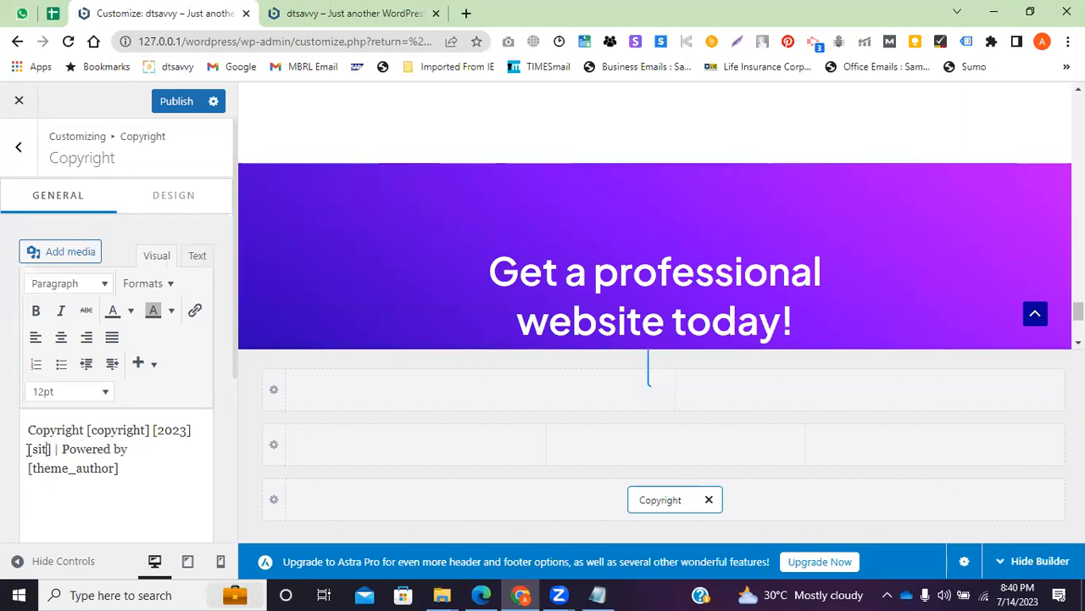
pyautogui.write('dtsavv')
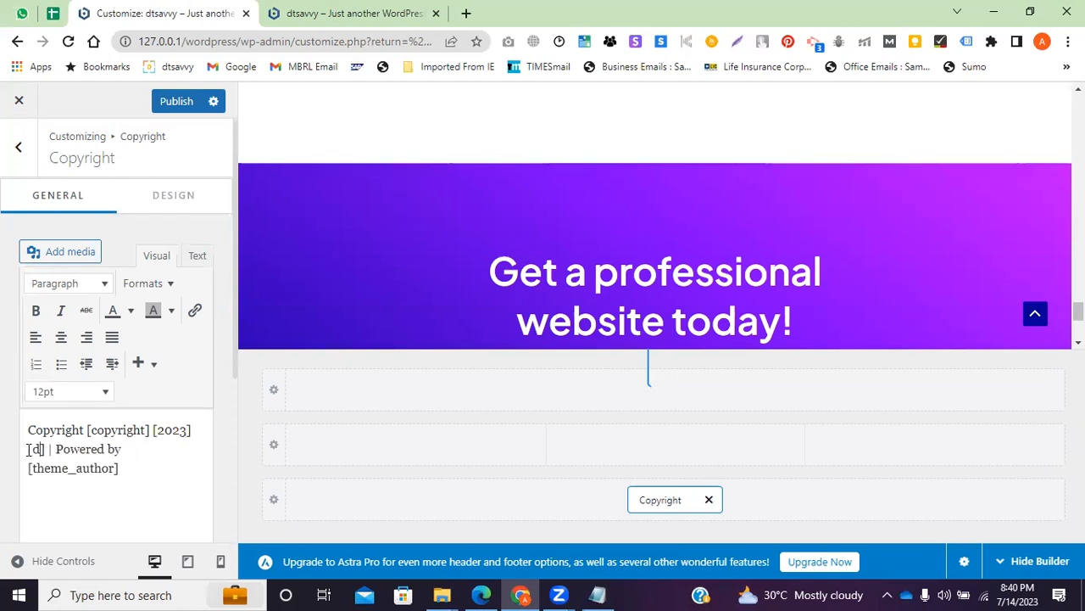
pyautogui.write('y')
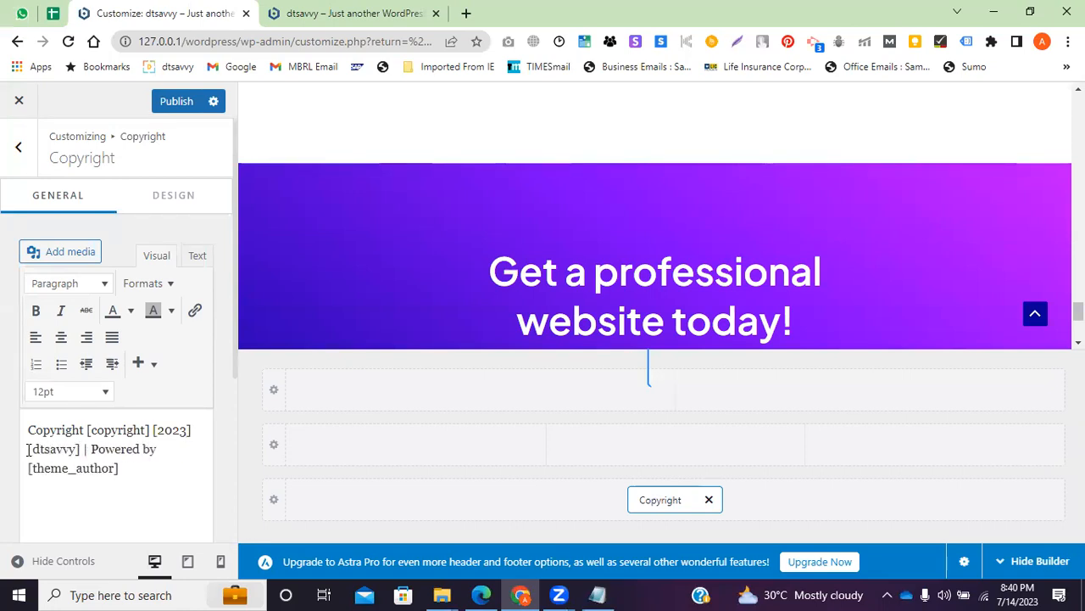
# Replace theme_author inside its brackets in the copyright text with dtsavvy.com and publish the changes
pyautogui.moveTo(117, 468); pyautogui.dragTo(32, 472)
pyautogui.write('dtsavvy')
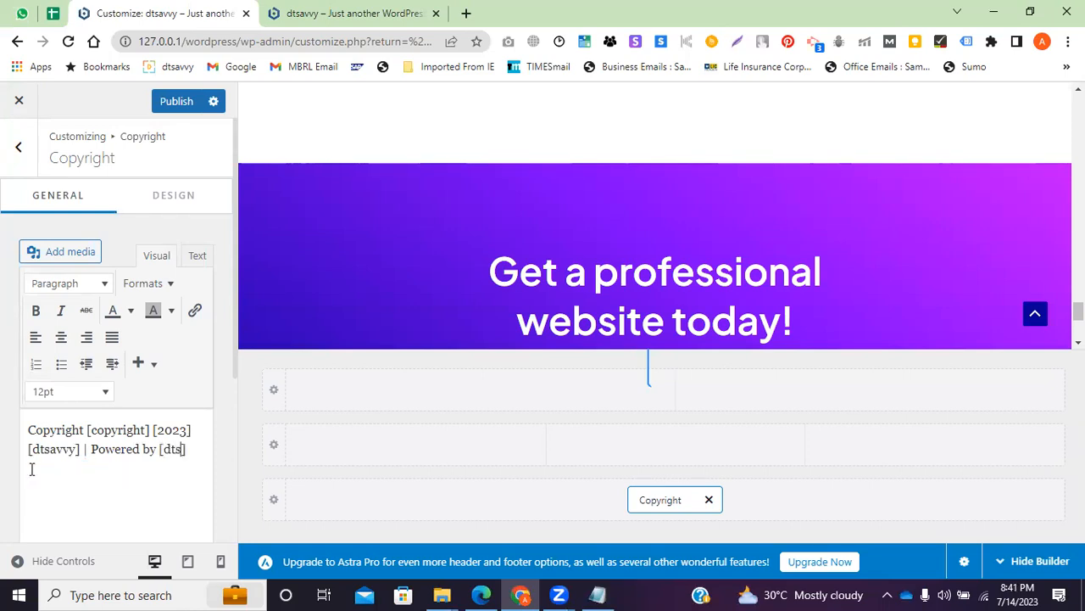
pyautogui.write('.com')
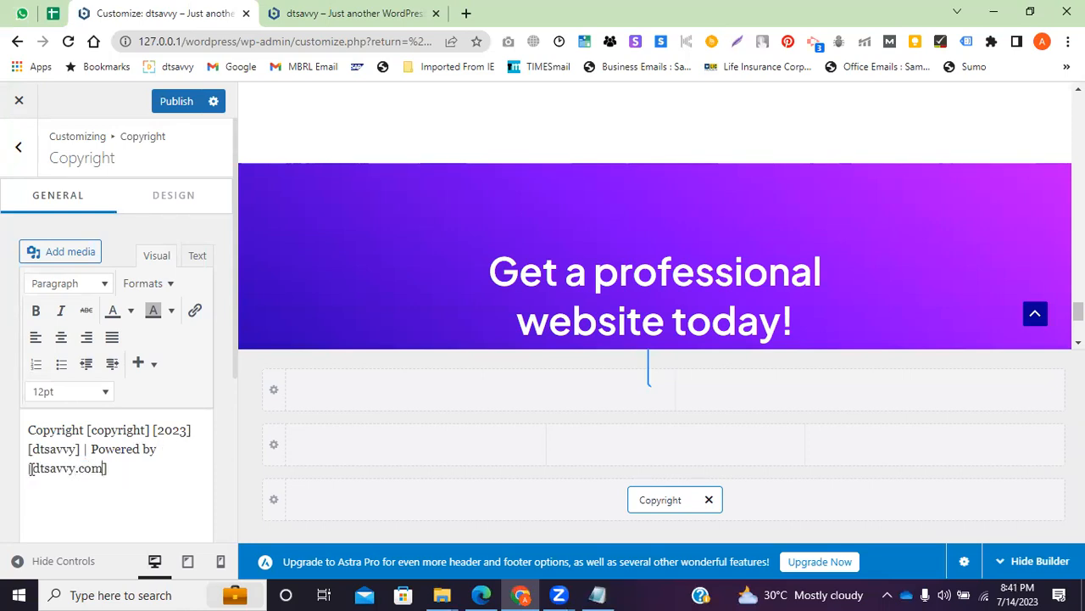
pyautogui.scroll(-1, 98, 477)
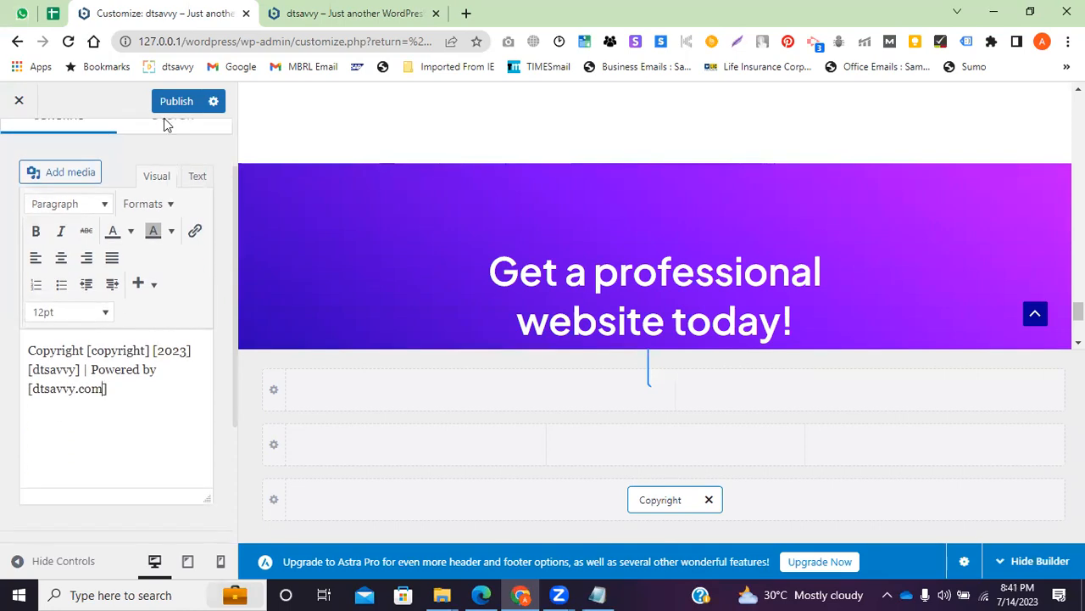
pyautogui.click(172, 103)
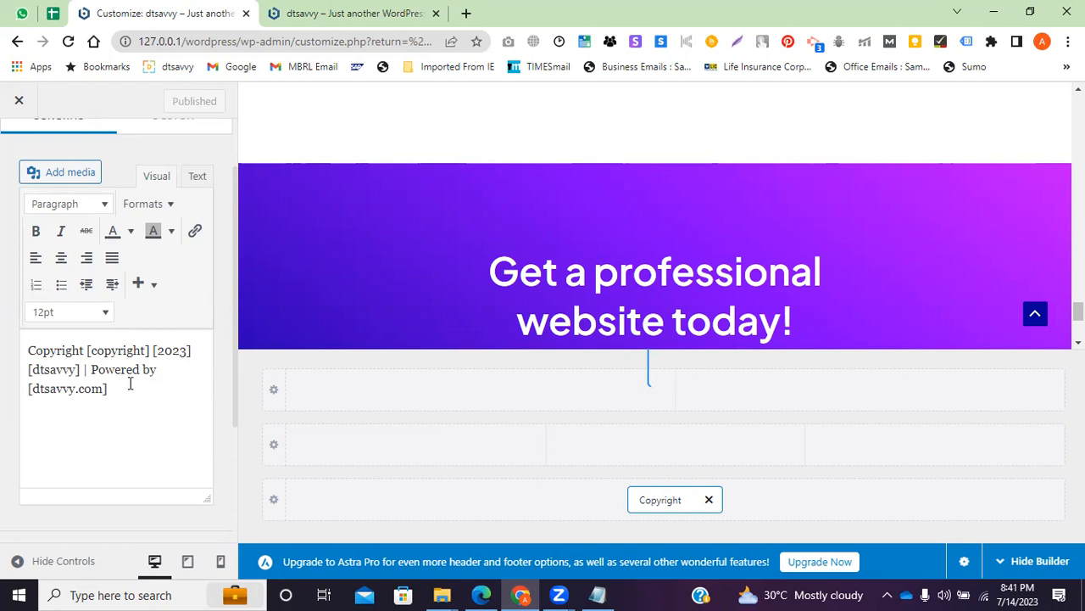
# Check the copyright line in the footer of the site's front page, covering its year, site title and theme credit
pyautogui.click(343, 11)
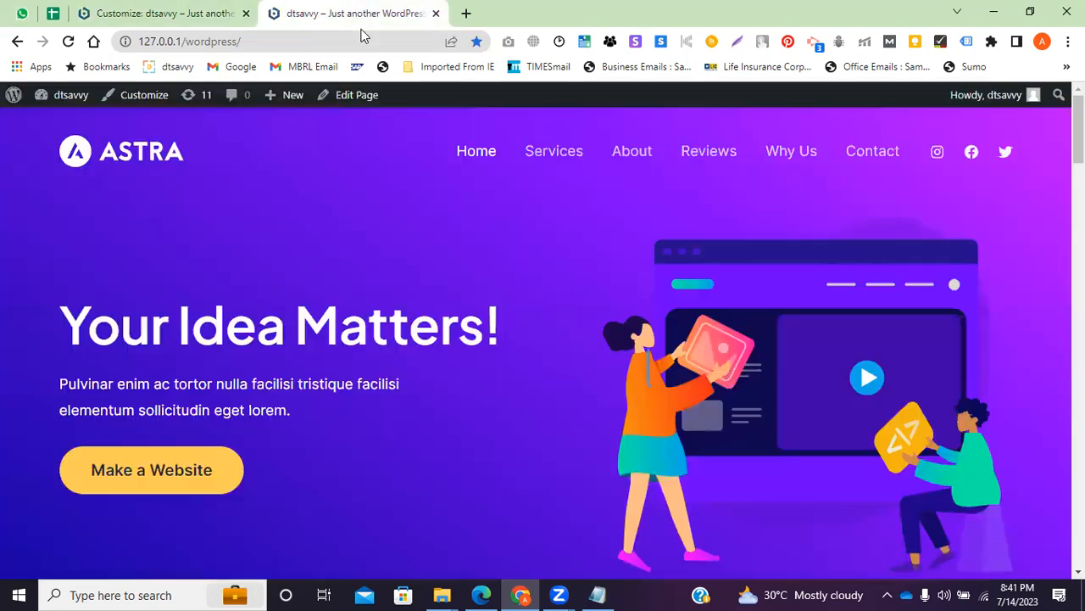
pyautogui.press('End')
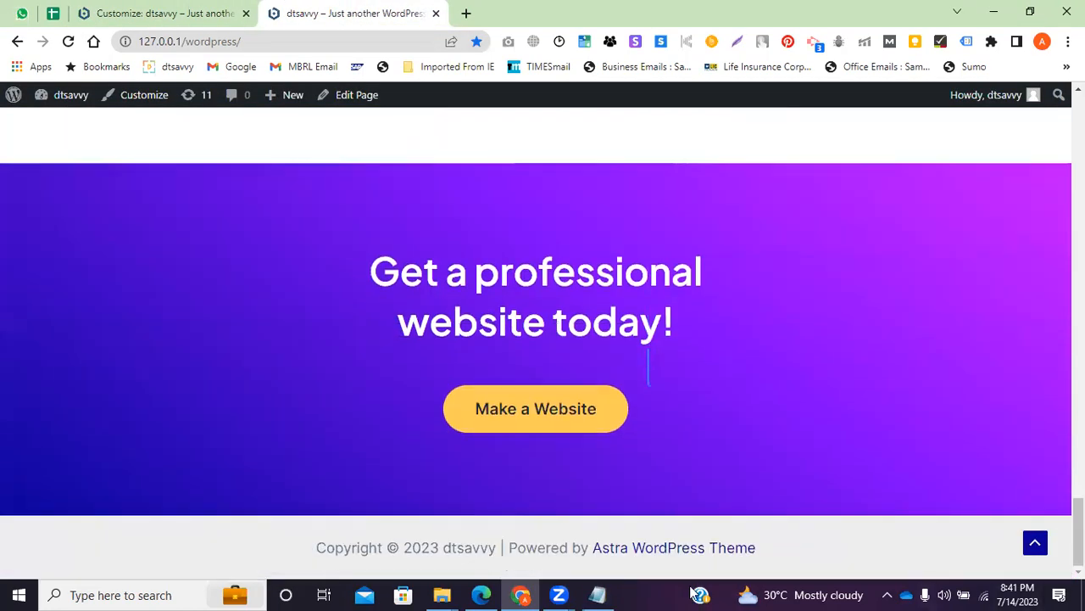
pyautogui.click(188, 12)
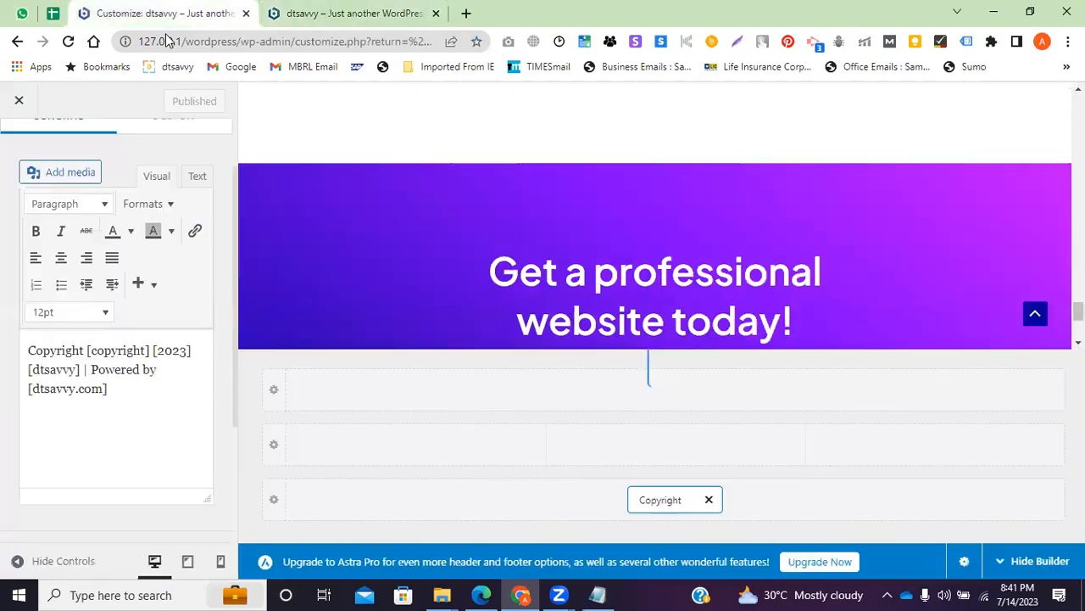
pyautogui.click(315, 11)
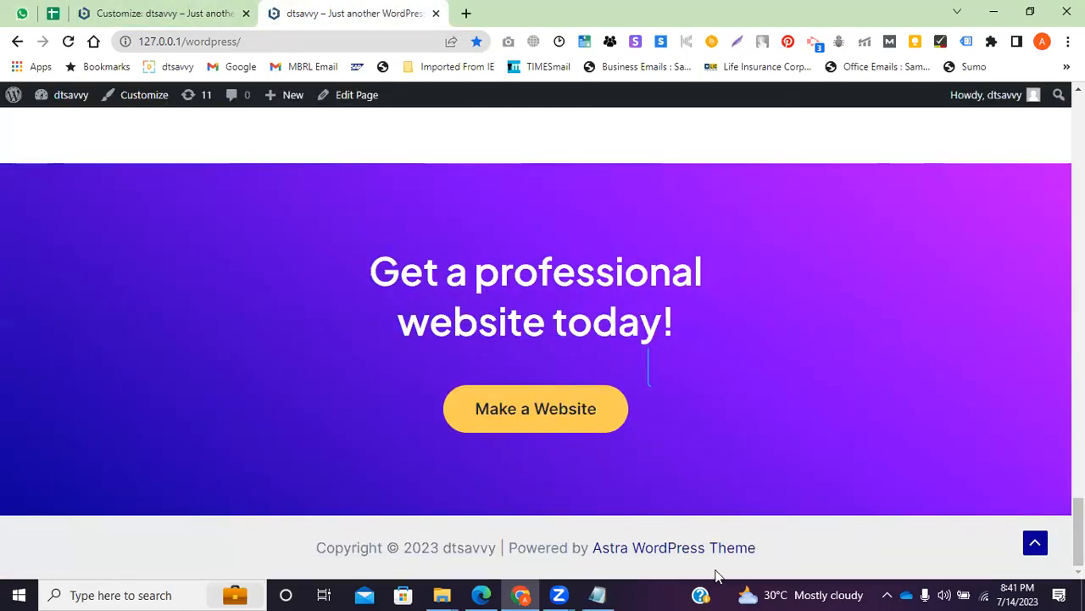
pyautogui.moveTo(772, 551); pyautogui.dragTo(335, 549)
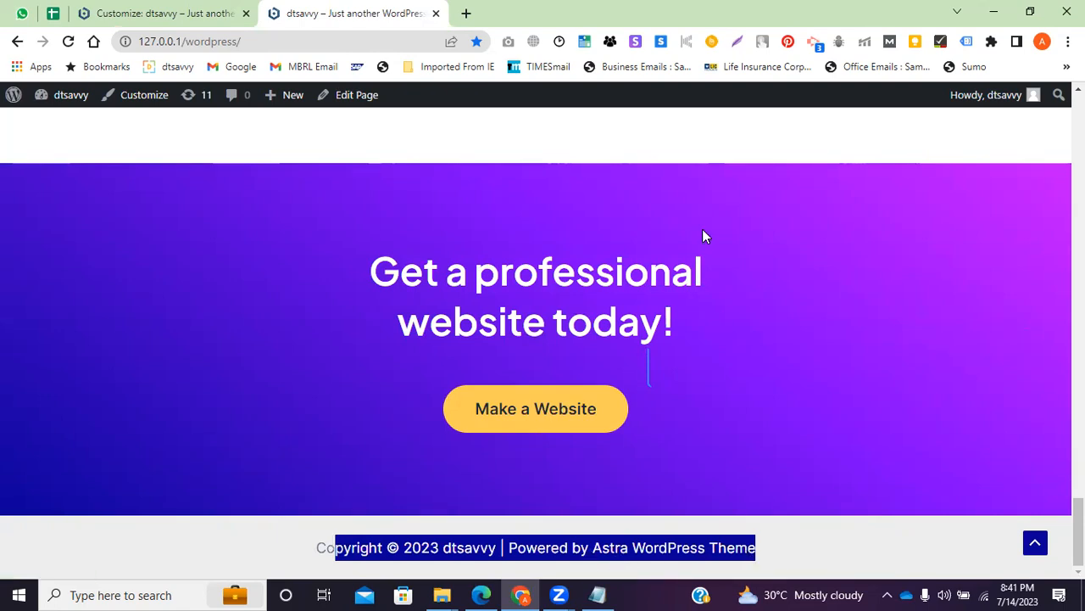
pyautogui.click(807, 550)
pyautogui.moveTo(789, 550); pyautogui.dragTo(457, 550)
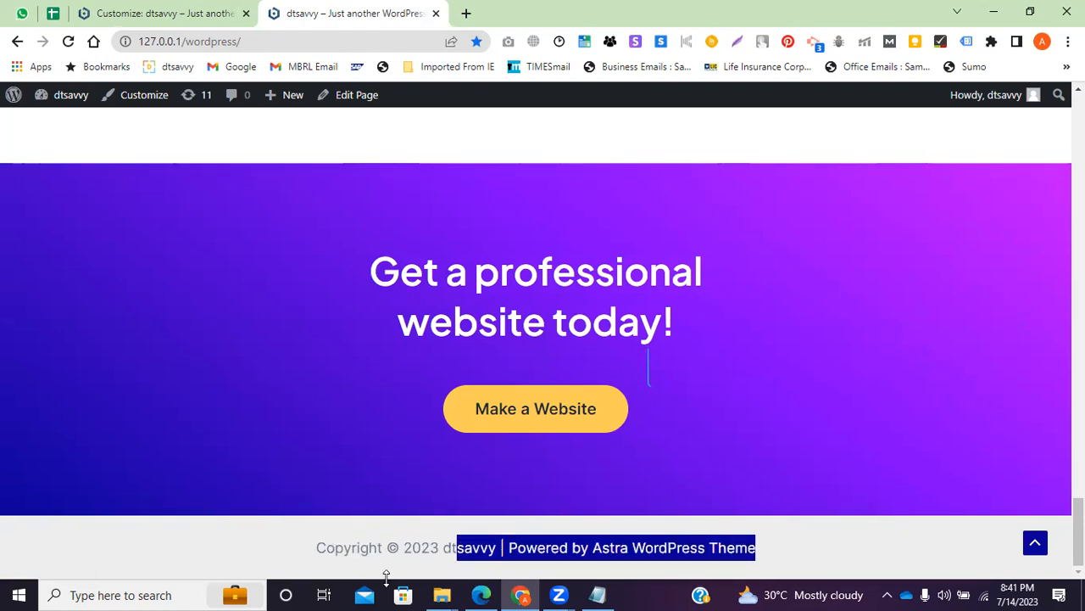
pyautogui.click(400, 565)
pyautogui.doubleClick(421, 548)
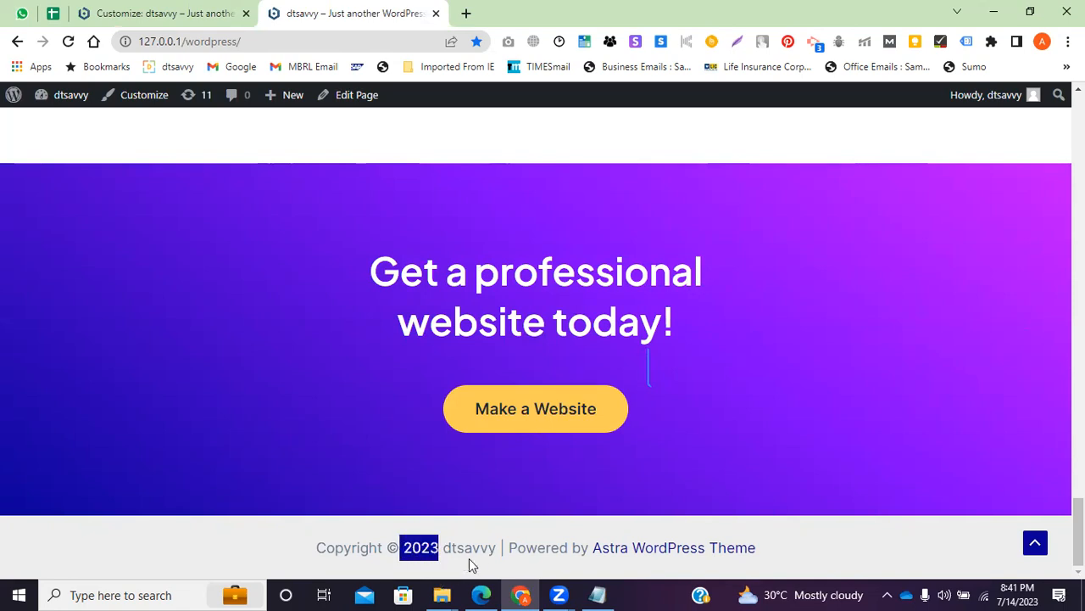
pyautogui.moveTo(501, 548); pyautogui.dragTo(443, 548)
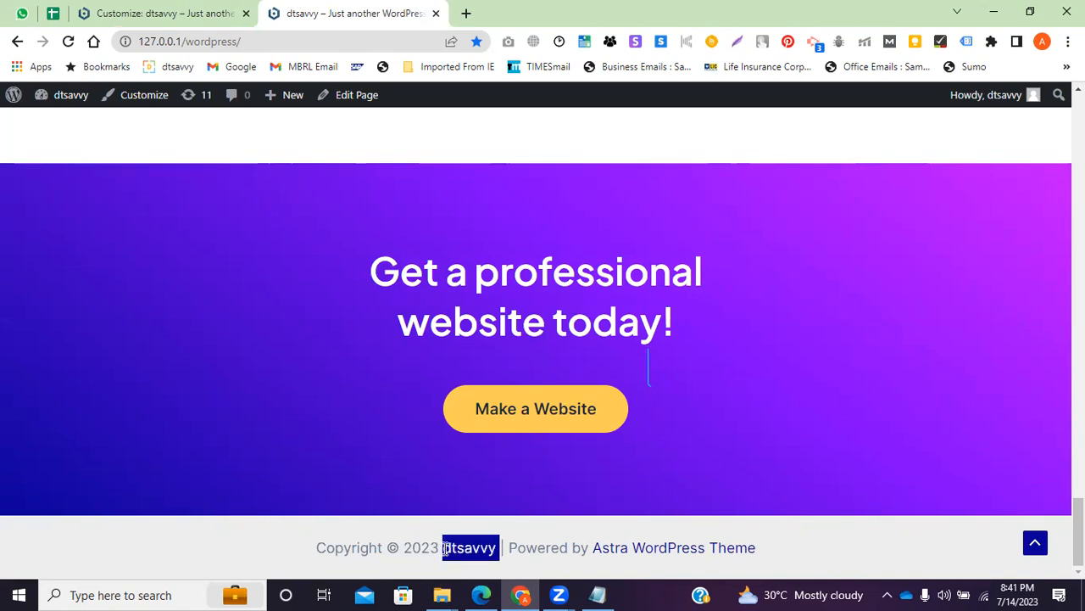
# Return to the Customizer, go back from the Copyright and Footer Builder settings, and view the remaining sections in the list
pyautogui.click(128, 13)
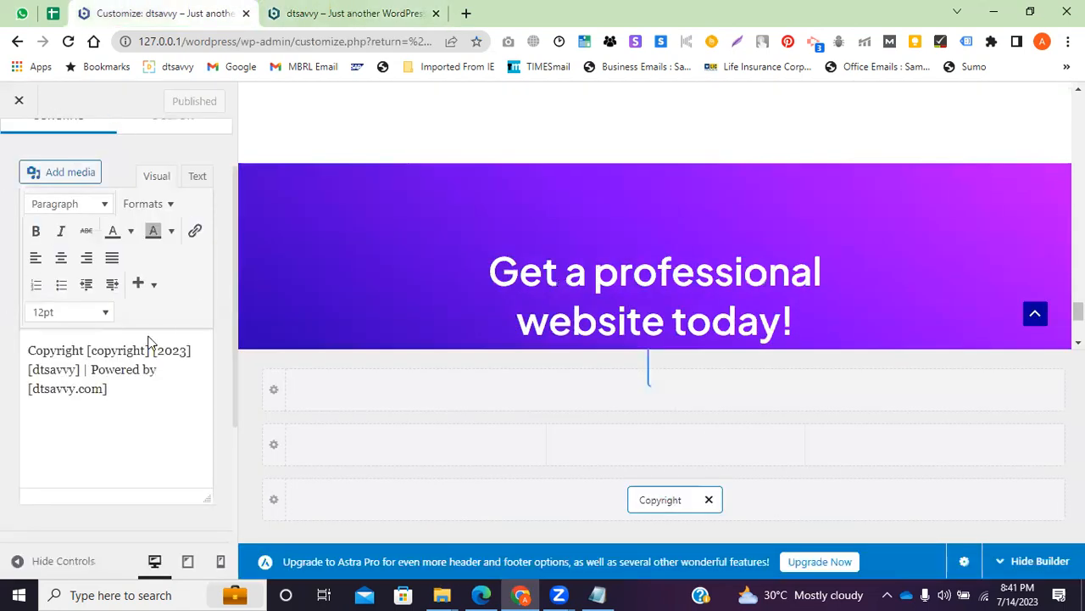
pyautogui.scroll(3, 149, 341)
pyautogui.click(18, 146)
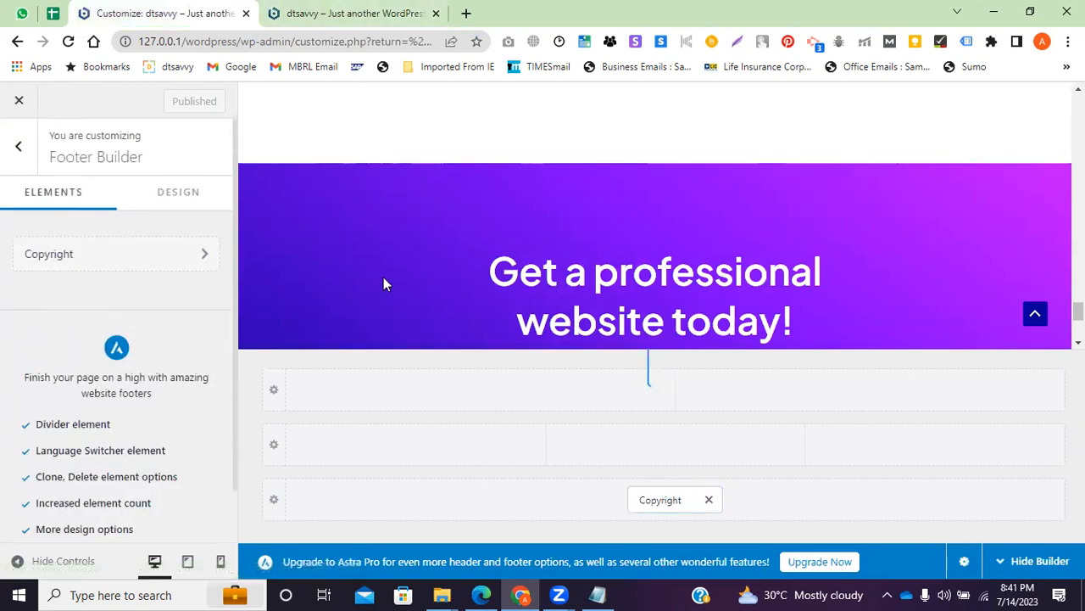
pyautogui.click(17, 146)
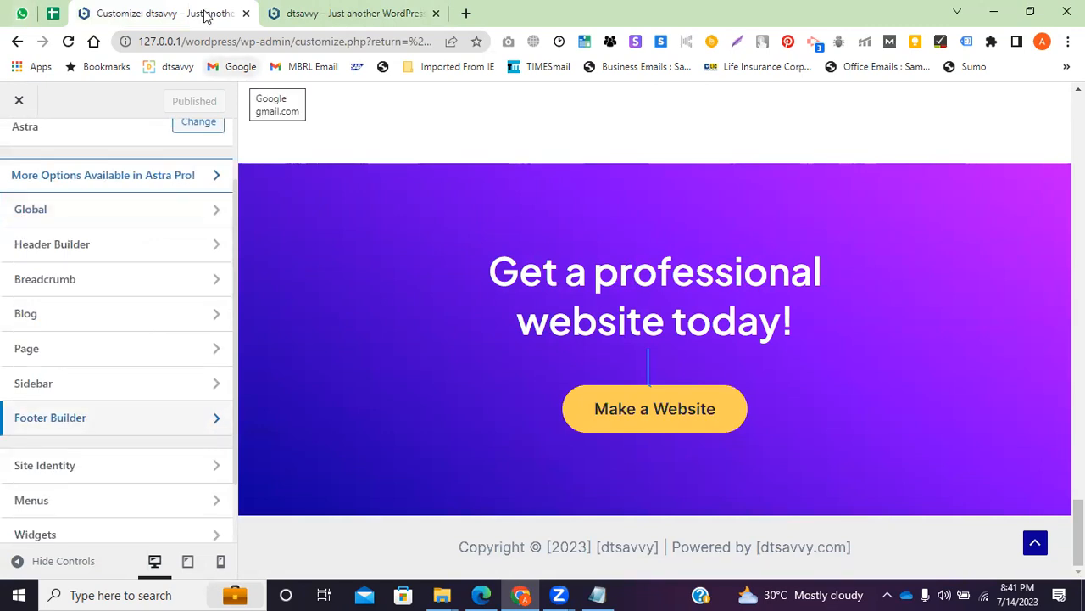
pyautogui.scroll(-1, 81, 358)
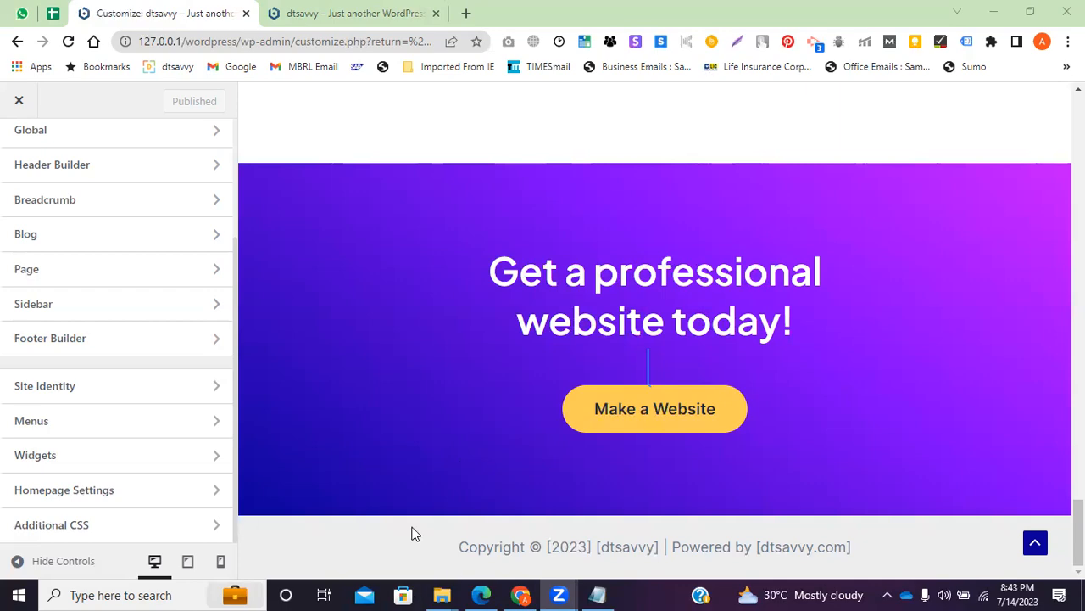
# Look over the upper part of the site's front page and compare it with the Customizer preview
pyautogui.hotkey('ctrl', 'Tab')
pyautogui.scroll(20, 305, 330)
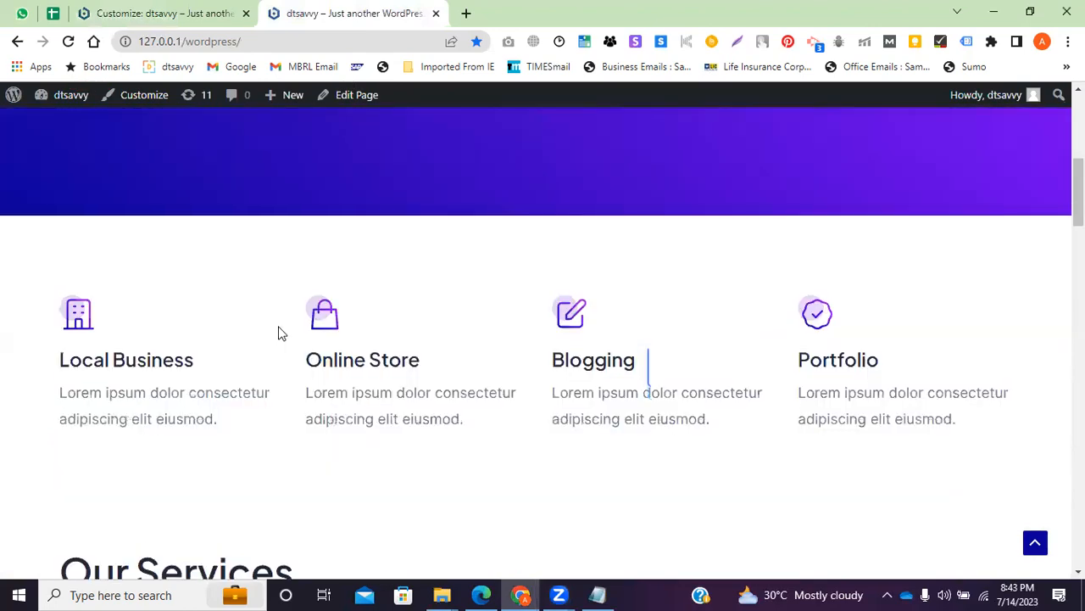
pyautogui.scroll(5, 281, 333)
pyautogui.scroll(-3, 342, 355)
pyautogui.scroll(3, 344, 364)
pyautogui.click(217, 13)
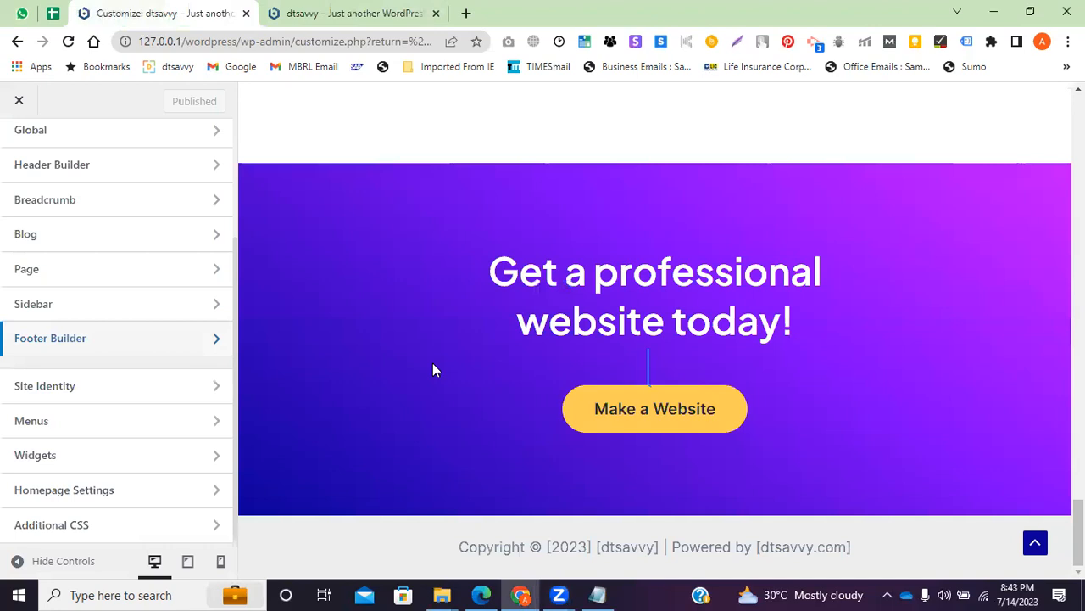
pyautogui.click(339, 13)
# Open the sleepycat.in online store in a new browser tab
pyautogui.click(465, 13)
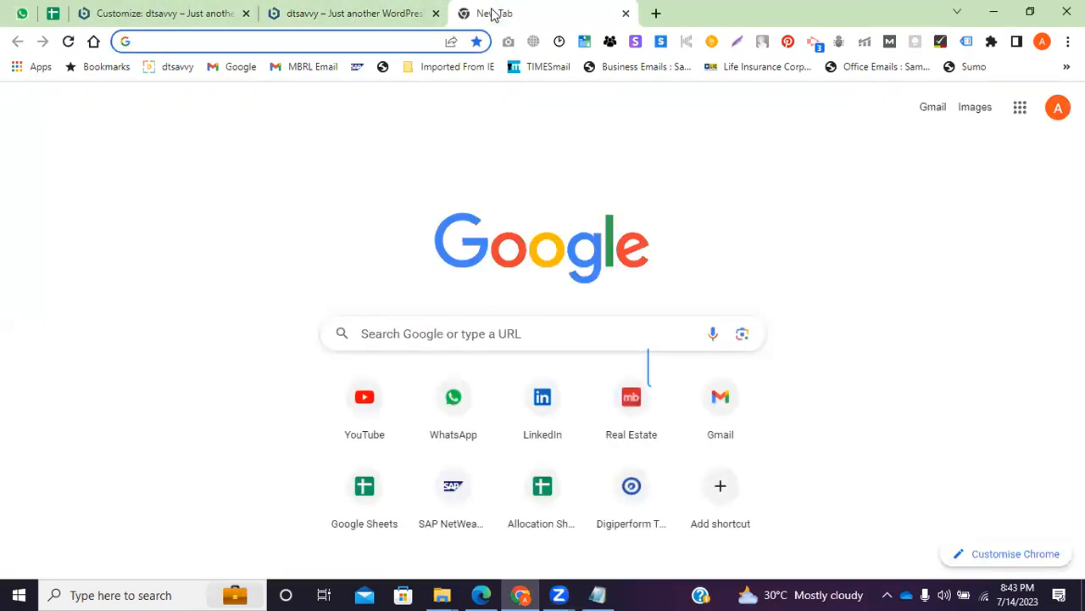
pyautogui.write('sleep')
pyautogui.press('Return')
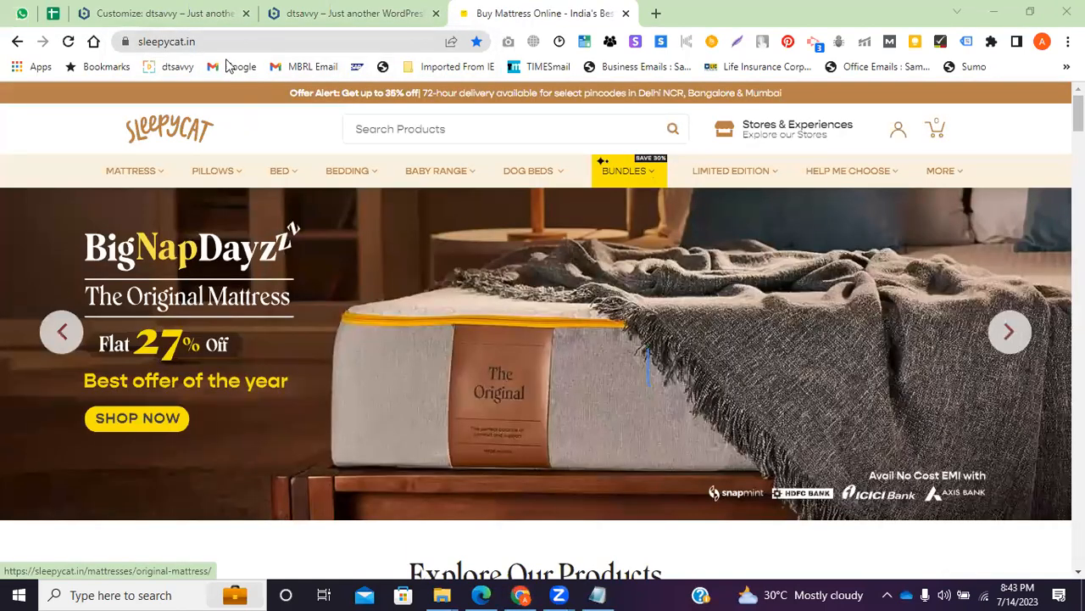
pyautogui.click(228, 41)
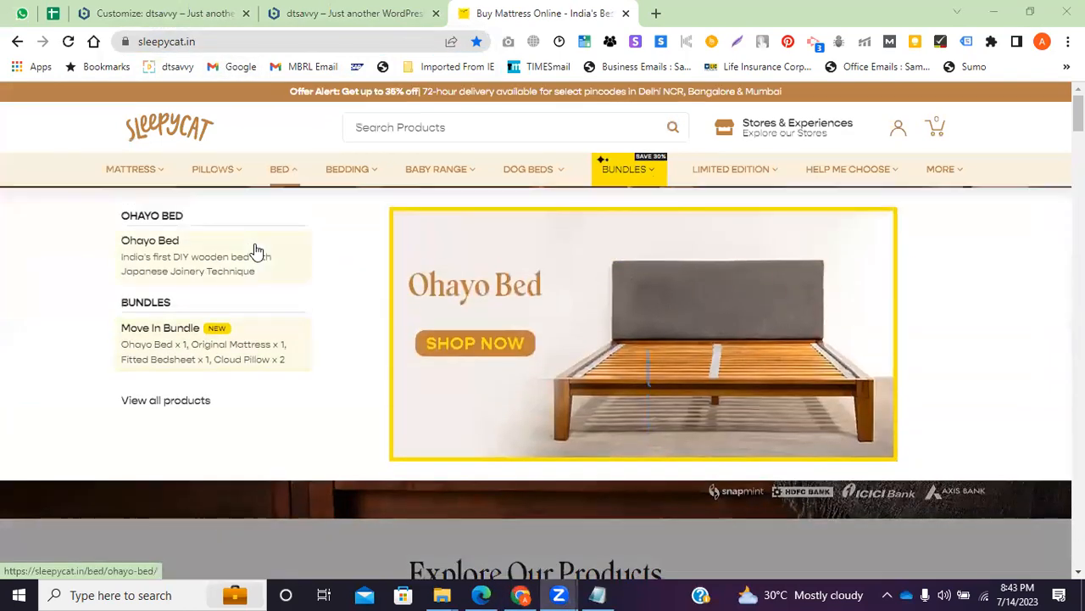
# Examine the SleepyCat store's homepage sections and navigation, dismiss the sign-up popup, and expand the Mattress menu
pyautogui.scroll(-3, 417, 141)
pyautogui.scroll(-15, 118, 402)
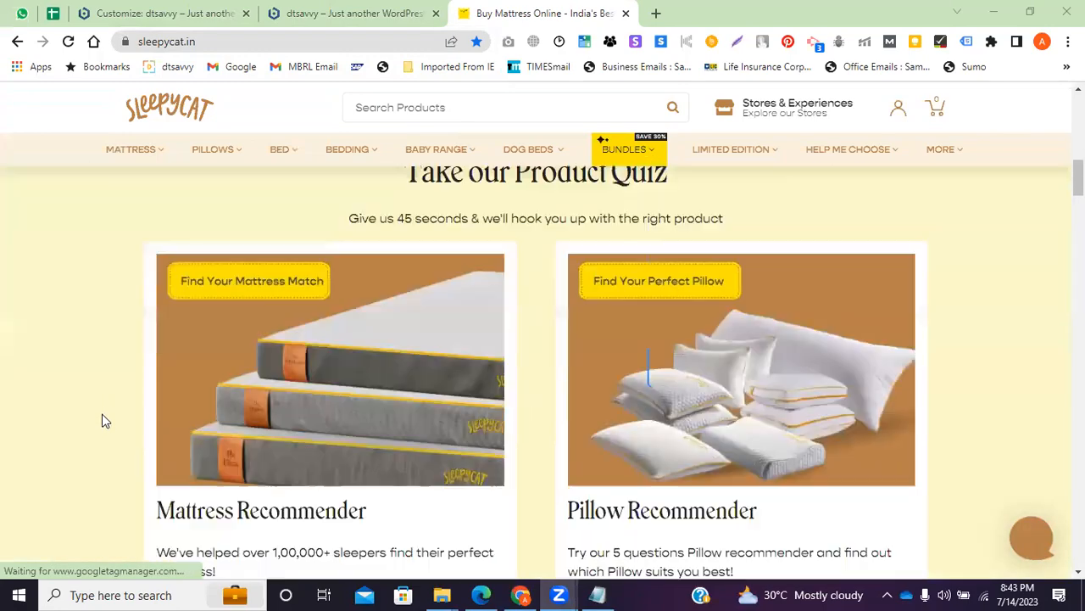
pyautogui.scroll(15, 102, 413)
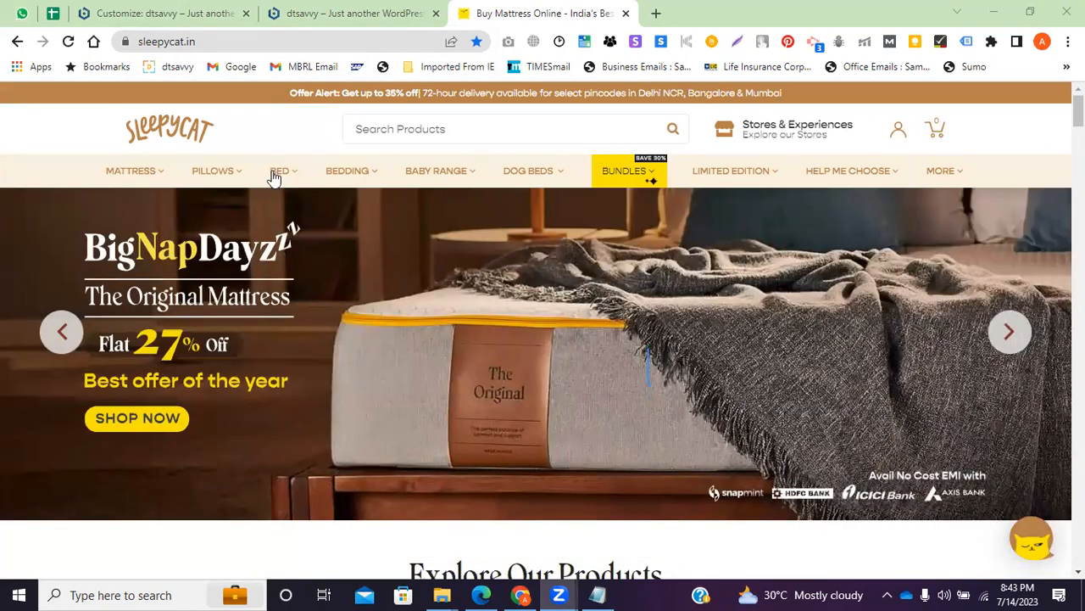
pyautogui.moveTo(279, 173)
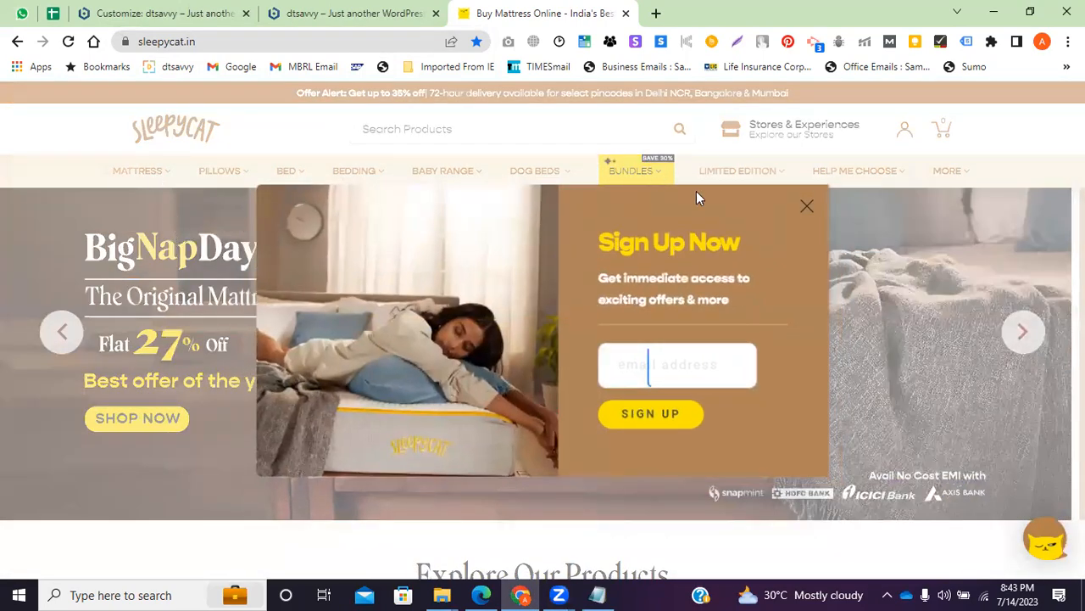
pyautogui.click(639, 183)
pyautogui.moveTo(144, 176)
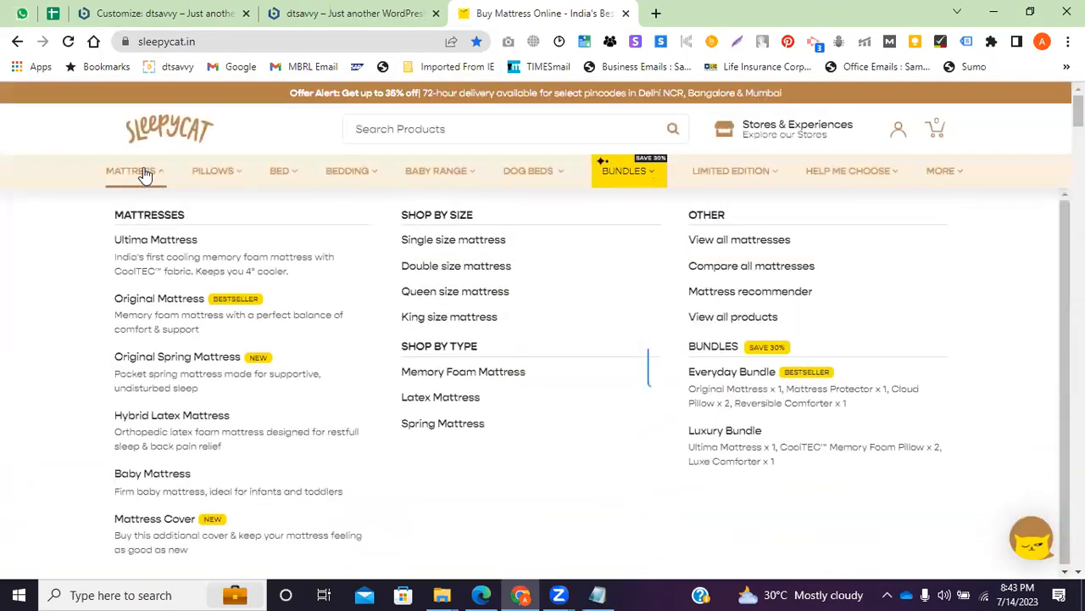
# Open the store's Ultima Mattress product page and look over its images, size and height options
pyautogui.click(146, 270)
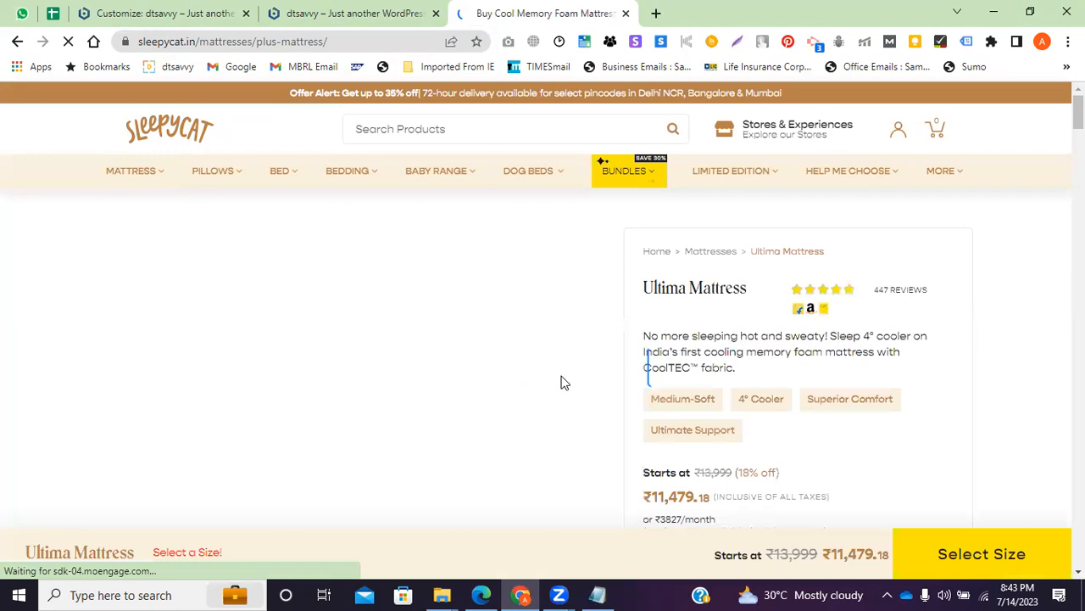
pyautogui.scroll(-5, 331, 322)
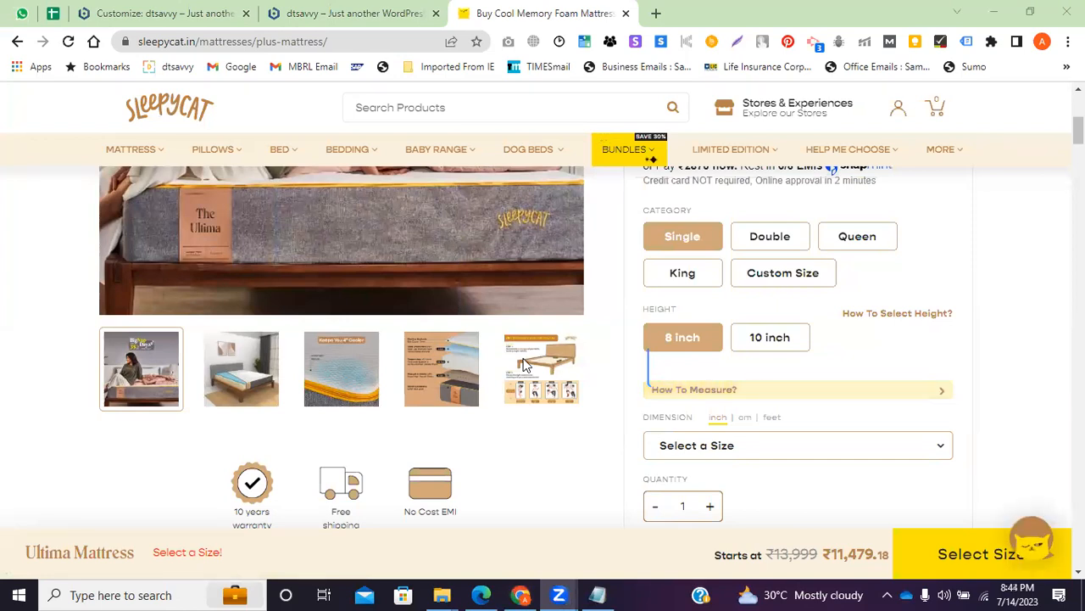
# Return to the local site's Customizer and open Homepage Settings to review what the homepage displays
pyautogui.hotkey('ctrl', 'shift', 'Tab')
pyautogui.hotkey('ctrl', 'shift', 'Tab')
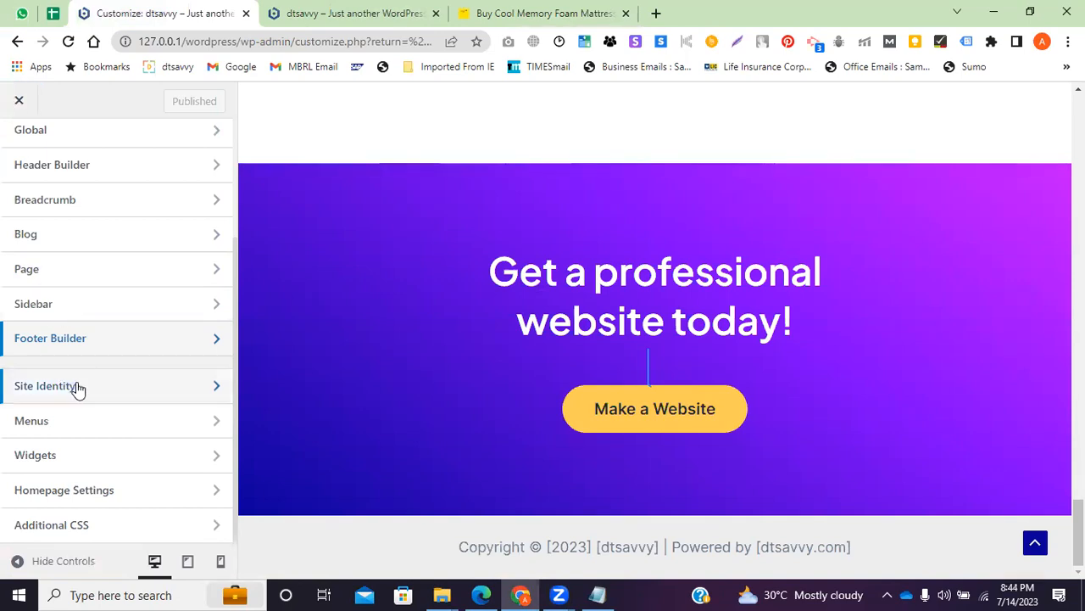
pyautogui.click(127, 495)
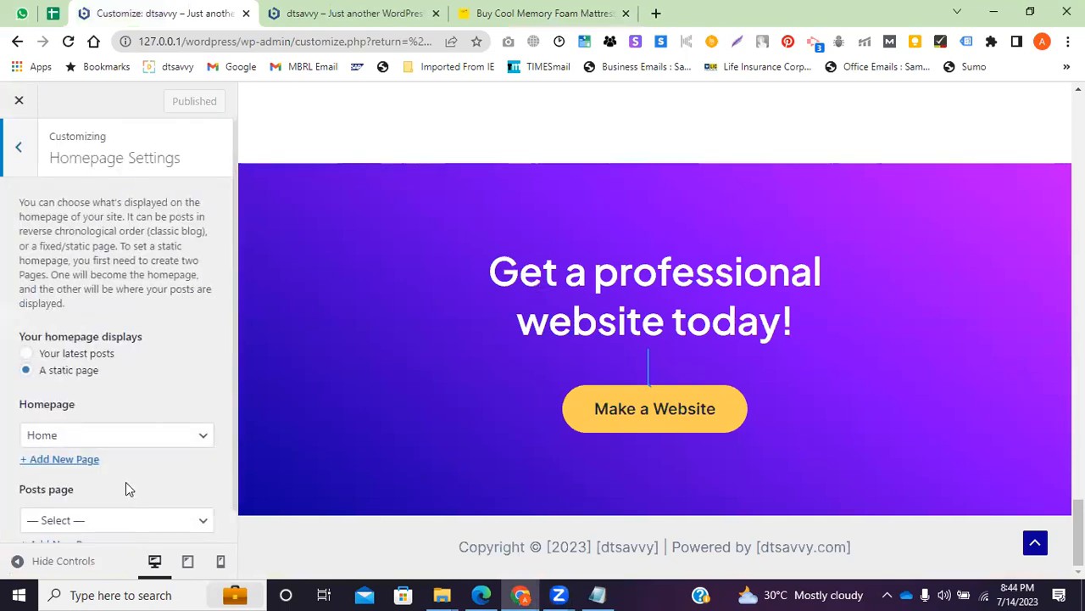
pyautogui.moveTo(170, 347); pyautogui.dragTo(7, 348)
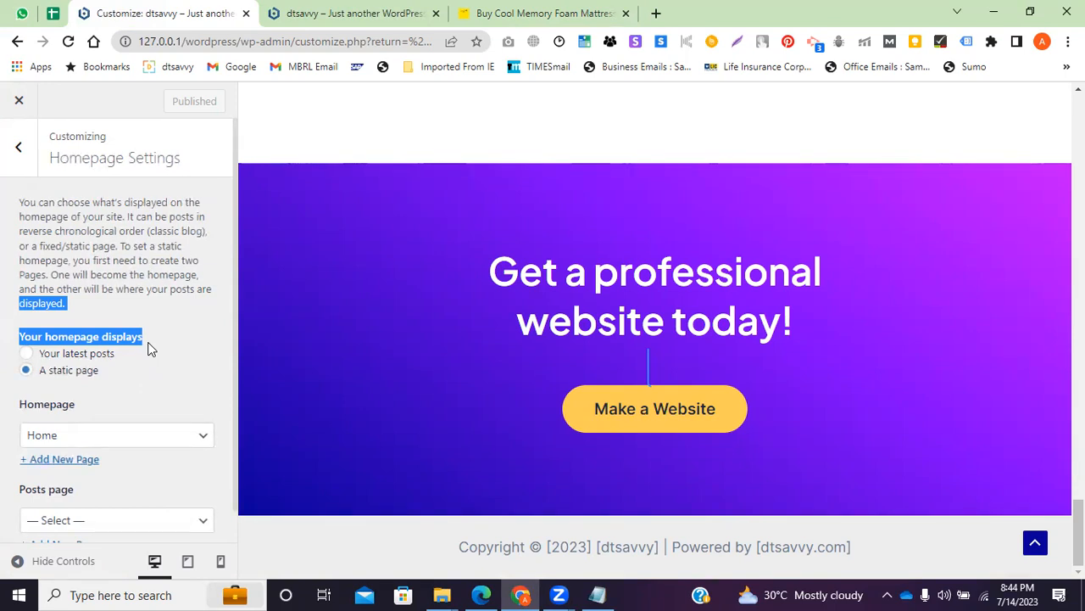
# Open the dtsavvy.com WordPress admin address in a new browser tab
pyautogui.click(500, 10)
pyautogui.click(654, 13)
pyautogui.write('wp')
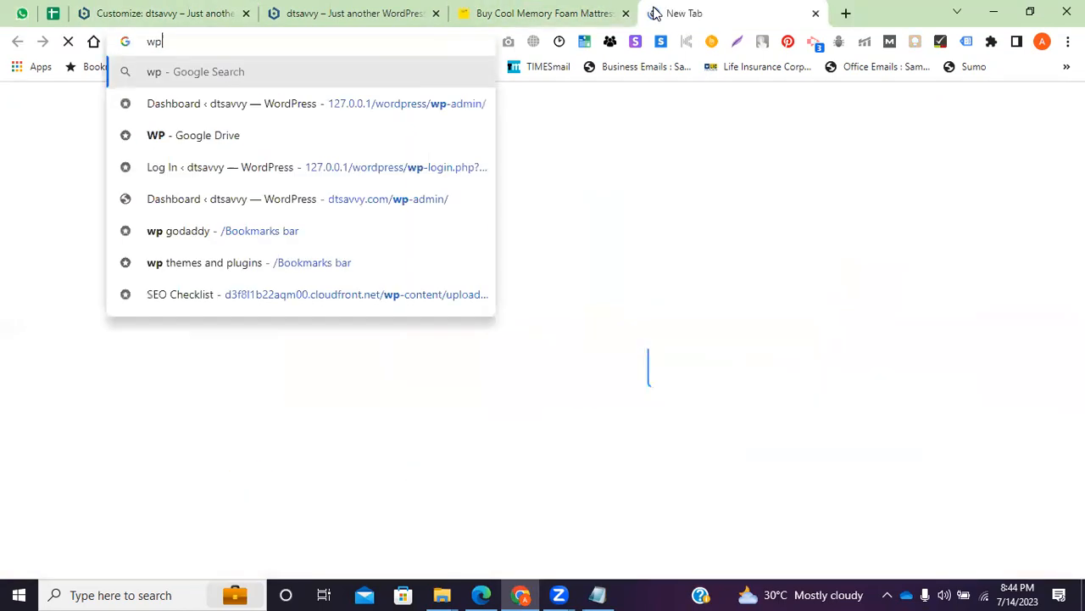
pyautogui.press('Down')
pyautogui.press('Down')
pyautogui.press('Down')
pyautogui.press('Down')
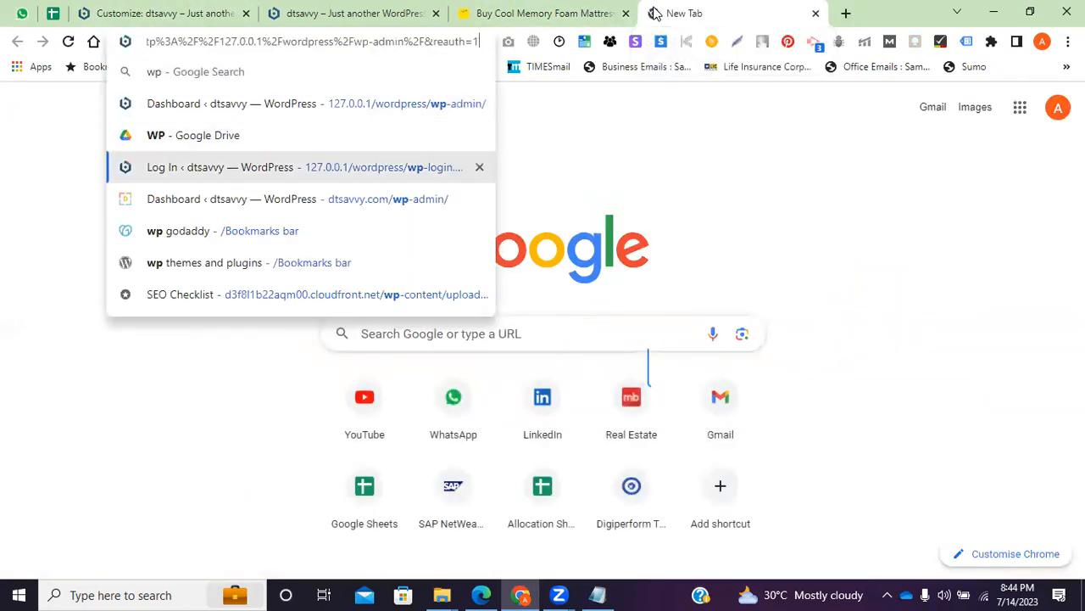
pyautogui.press('Return')
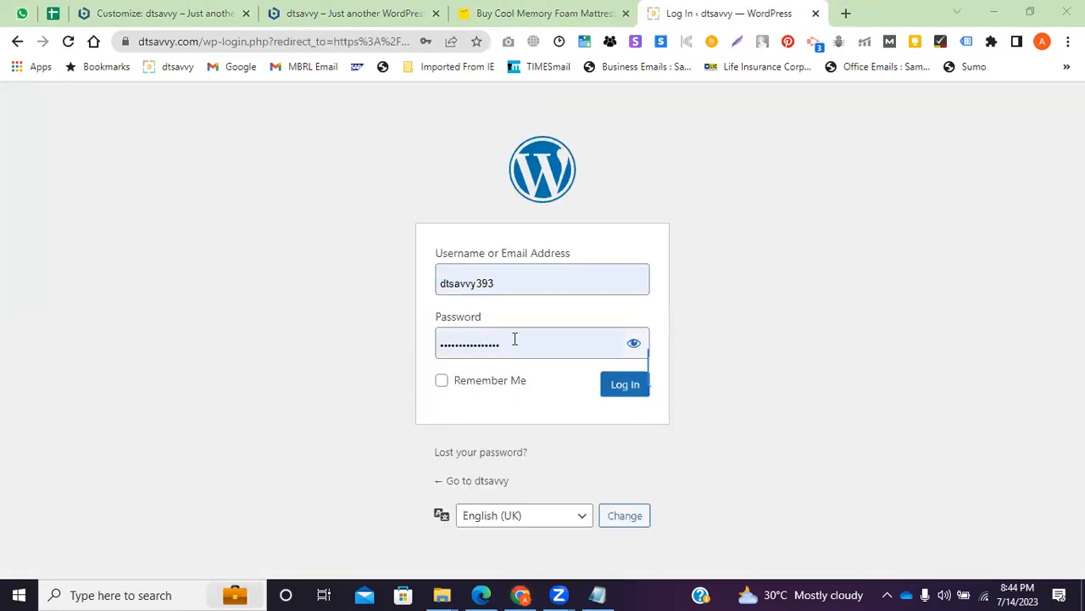
# Log in to the dtsavvy.com WordPress admin, replacing the saved password with the retyped account password
pyautogui.click(504, 366)
pyautogui.press('Return')
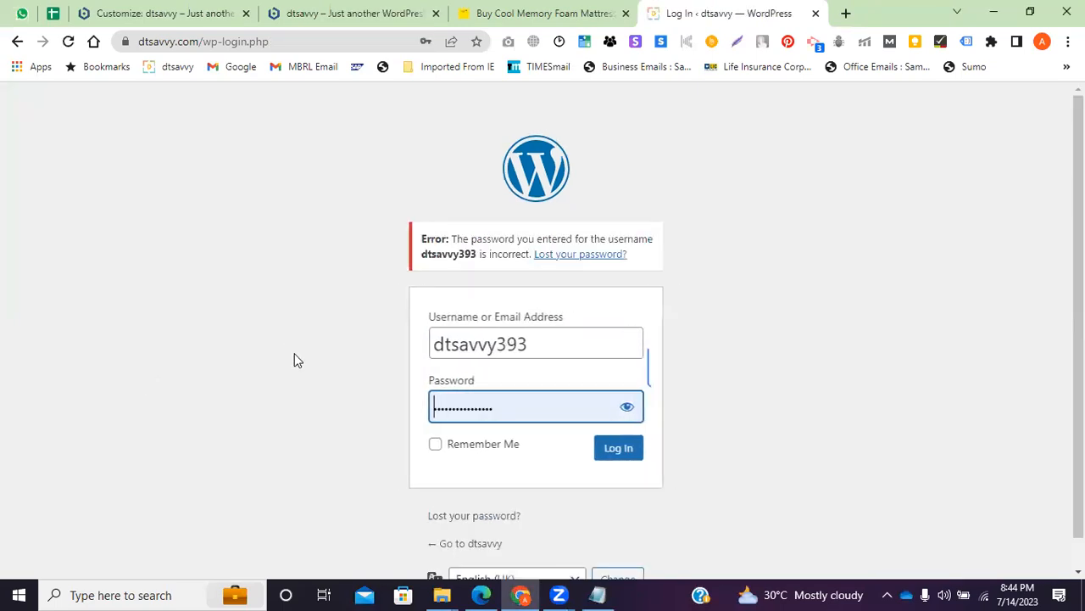
pyautogui.hotkey('ctrl', 'a')
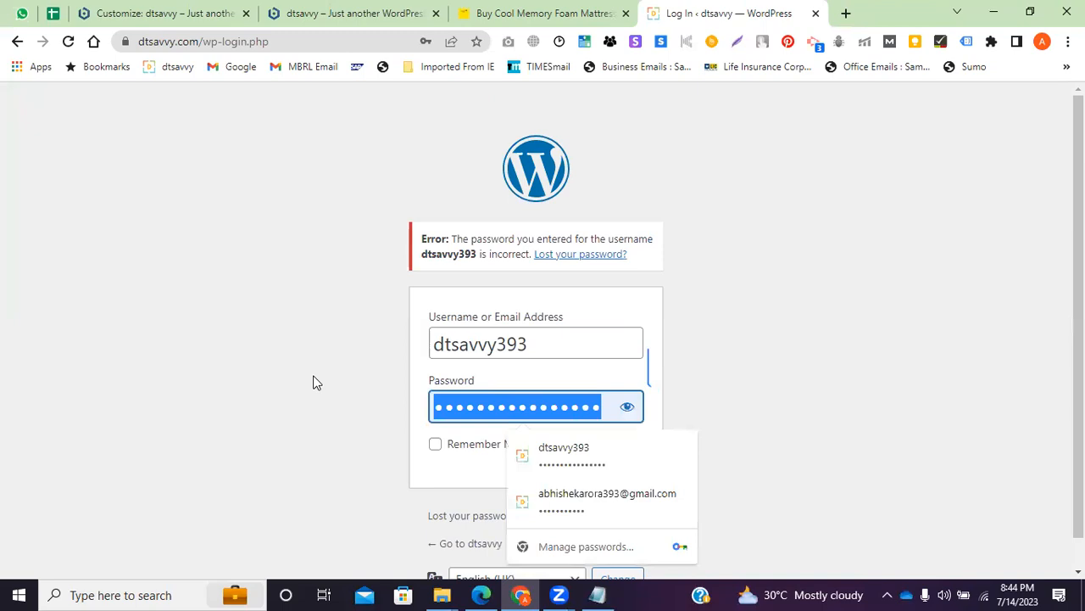
pyautogui.write('********')
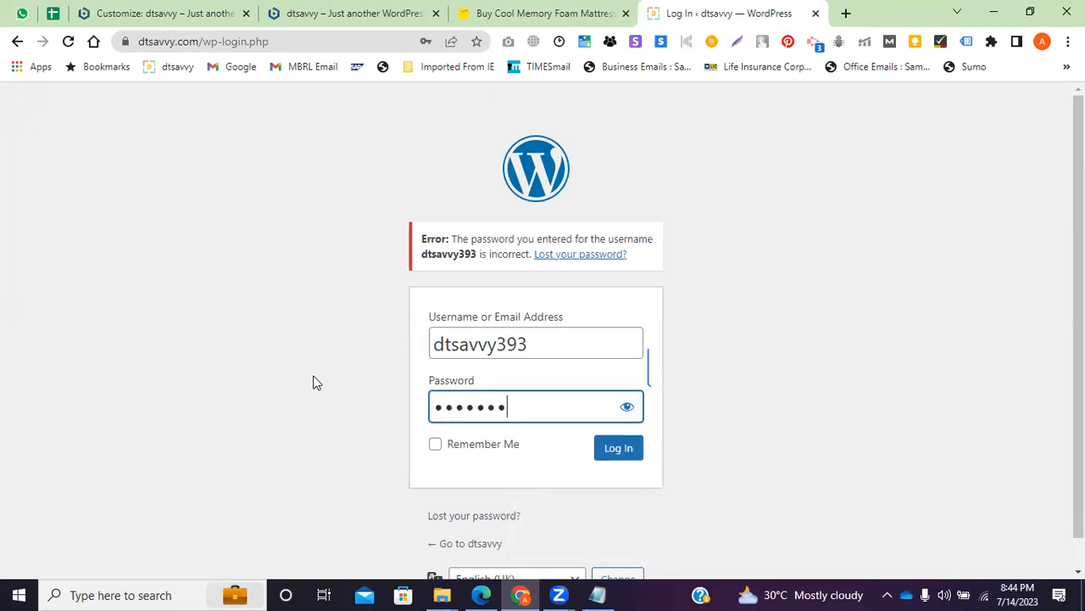
pyautogui.write('***')
pyautogui.click(620, 457)
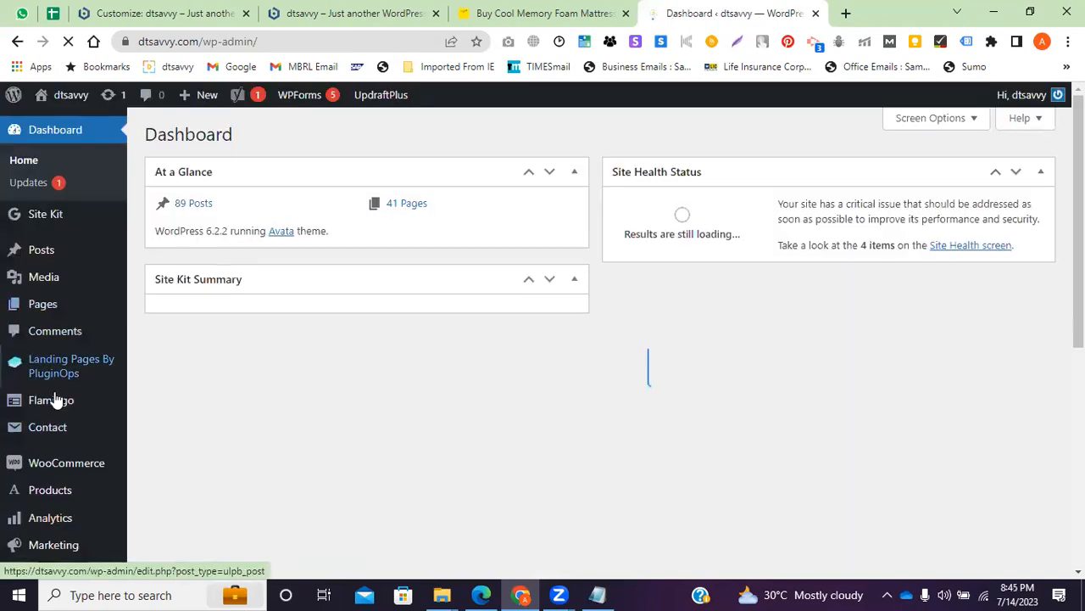
# Open the dtsavvy.com site's Themes page and find its Customise option, reloading the local site's front page in between
pyautogui.scroll(-2, 64, 419)
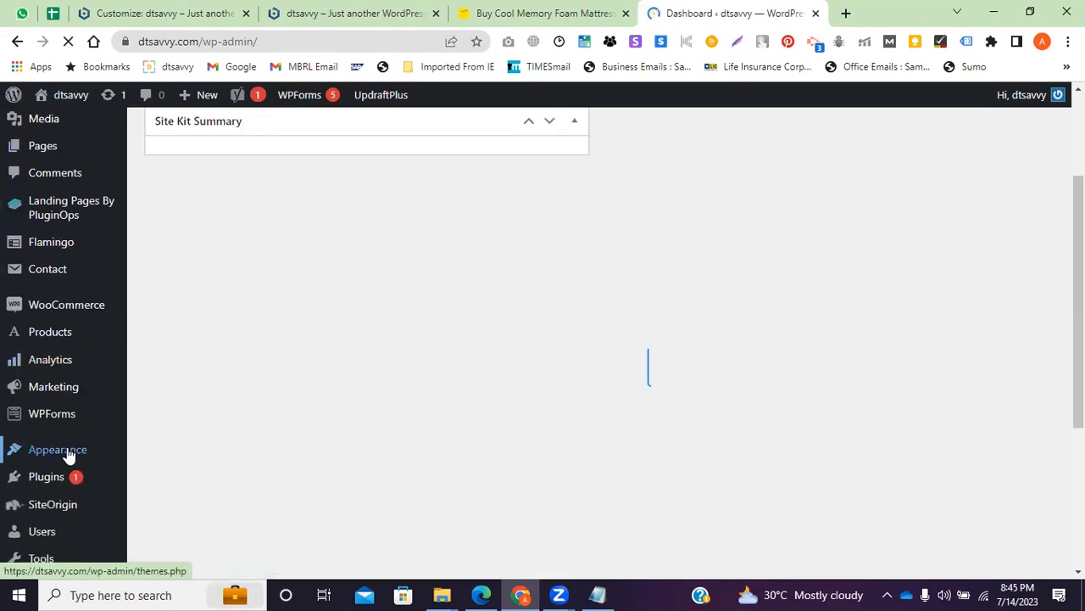
pyautogui.moveTo(67, 456)
pyautogui.click(169, 475)
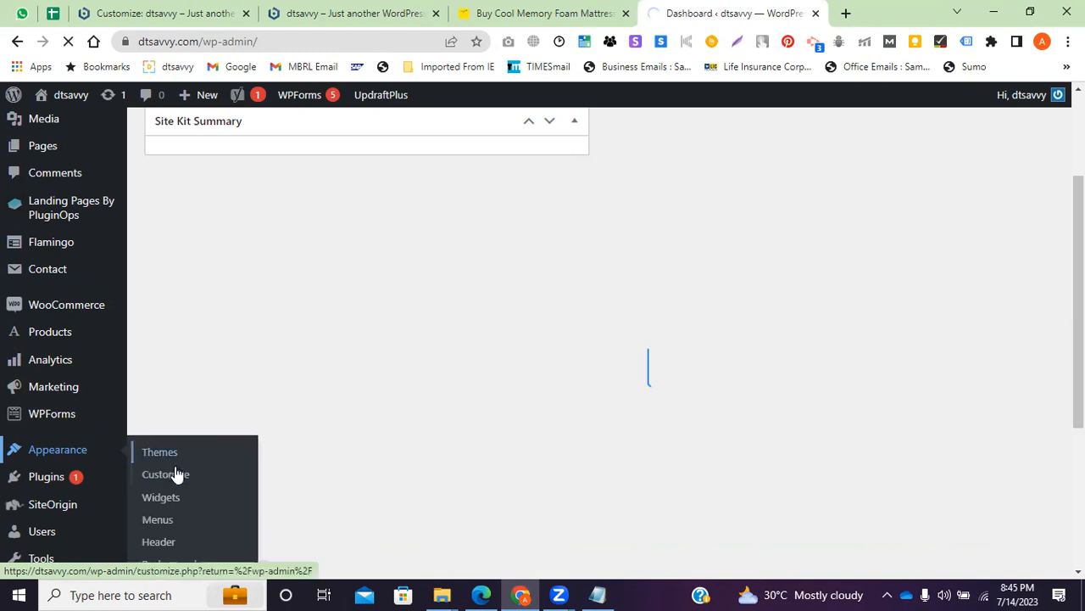
pyautogui.click(176, 474)
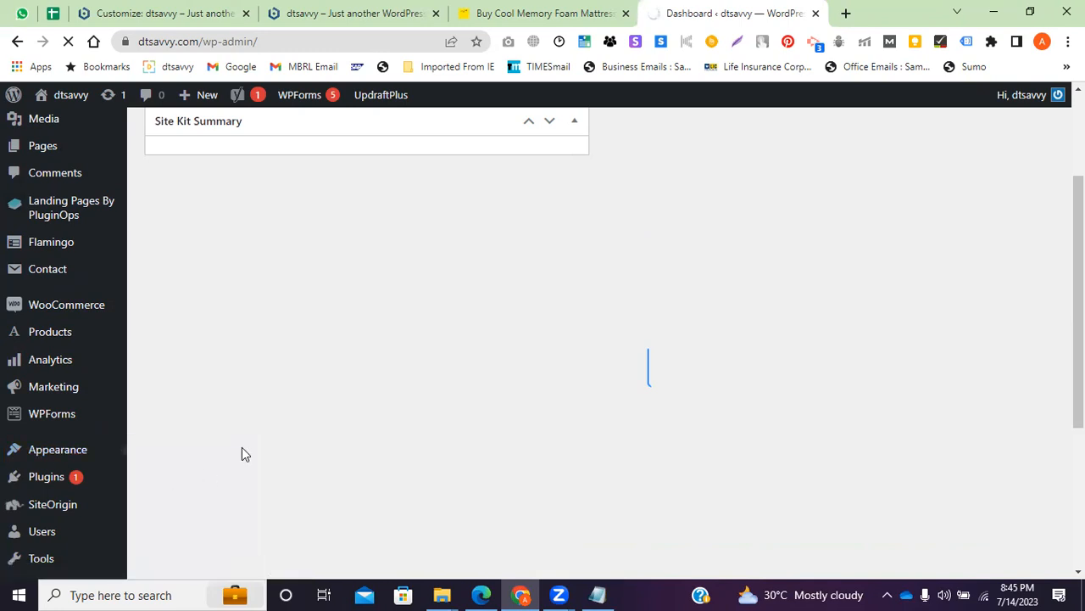
pyautogui.click(309, 10)
pyautogui.click(318, 41)
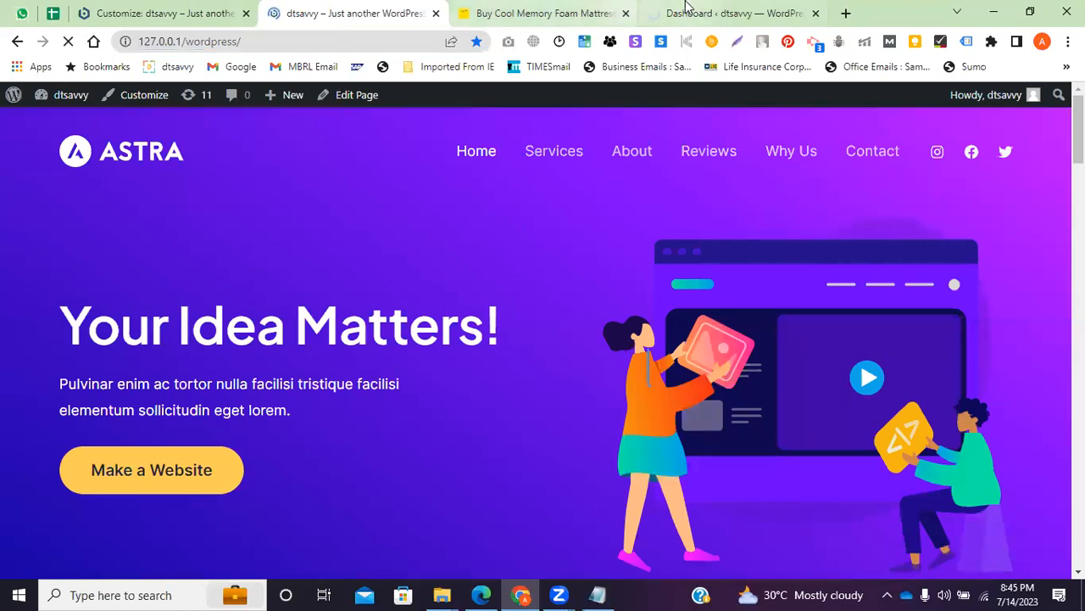
pyautogui.click(685, 11)
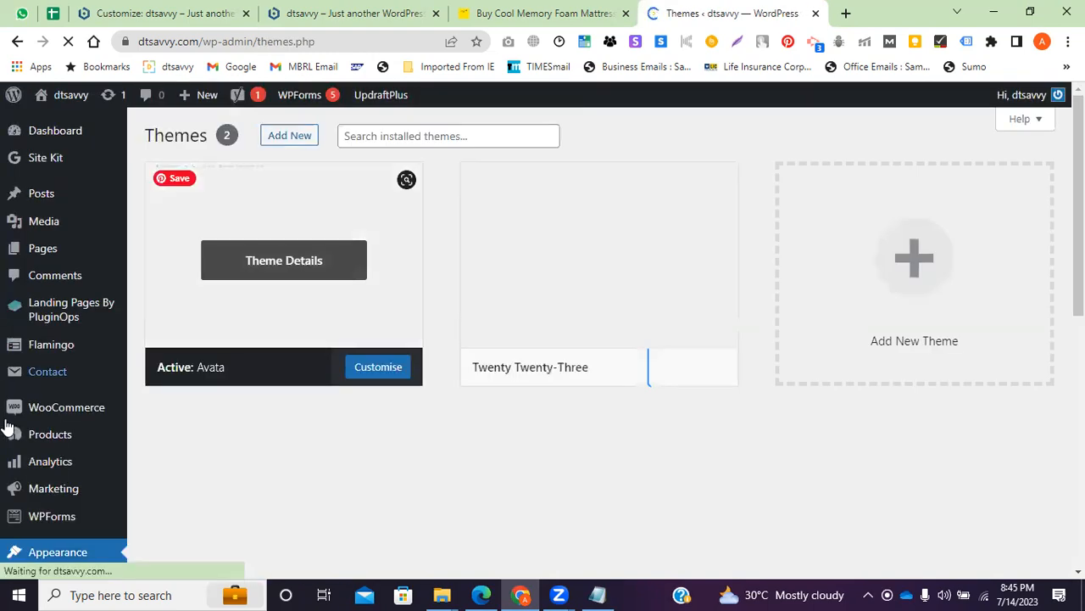
pyautogui.scroll(-3, 79, 467)
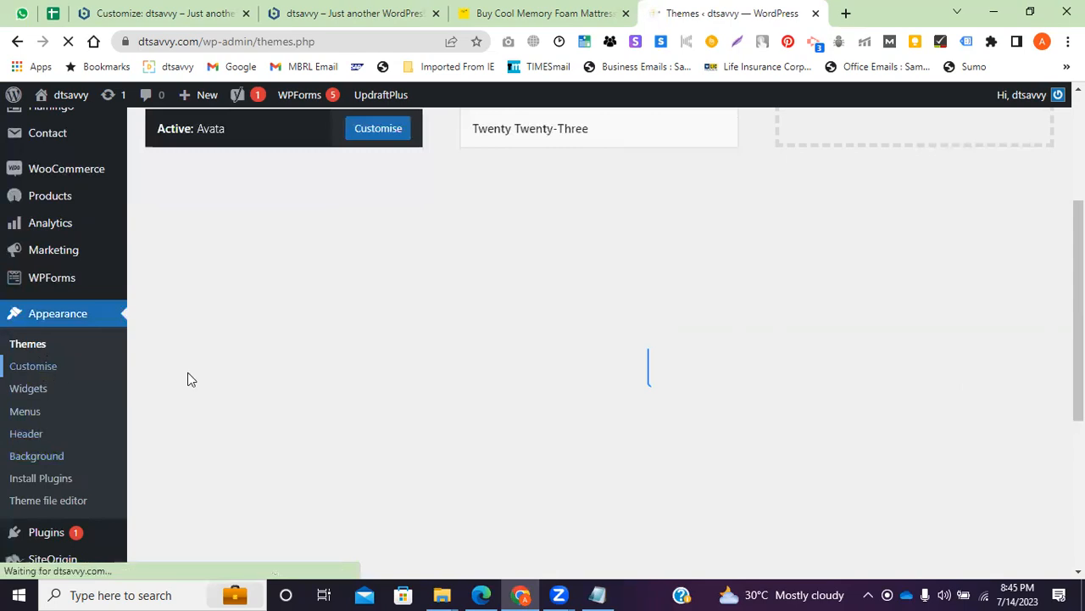
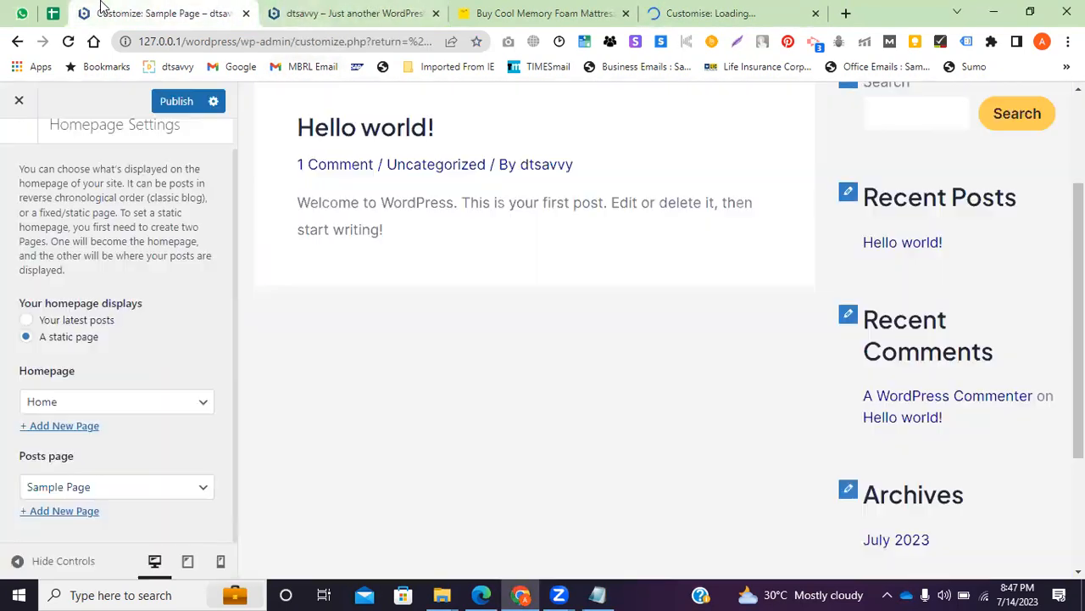
# Publish the local site's homepage settings with Sample Page as the posts page, and reload its front page
pyautogui.click(179, 102)
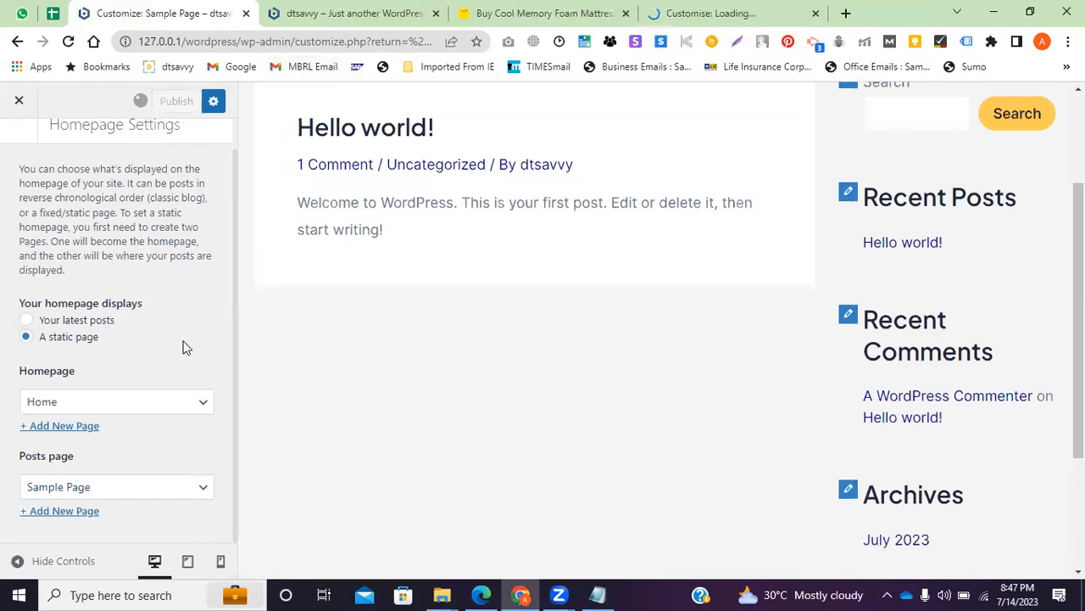
pyautogui.click(293, 13)
pyautogui.click(292, 38)
pyautogui.press('Return')
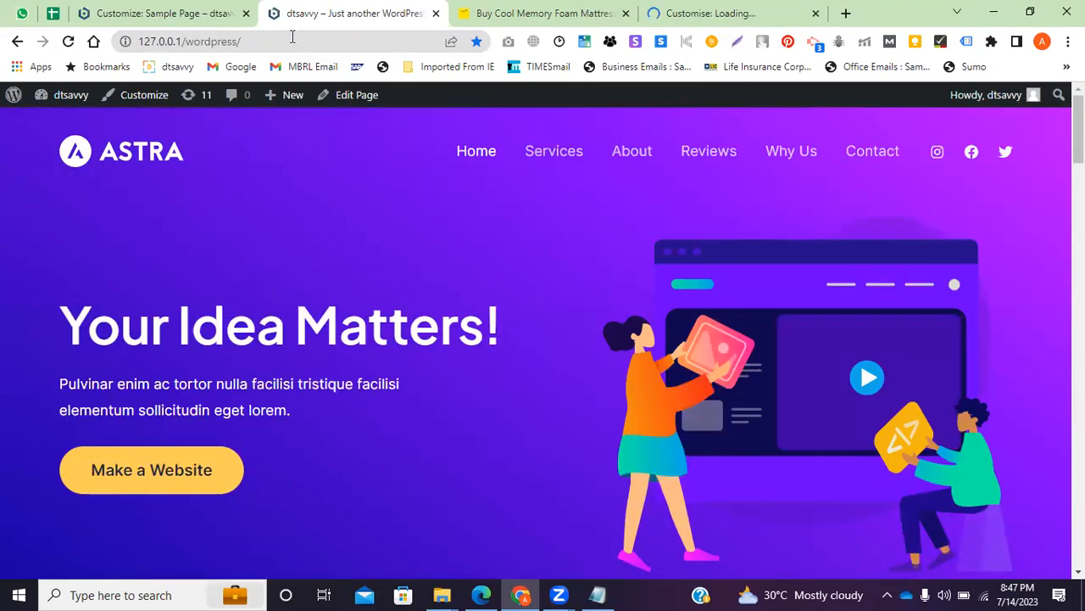
# Try to publish the homepage settings with Sample Page as the homepage
pyautogui.click(236, 8)
pyautogui.click(98, 401)
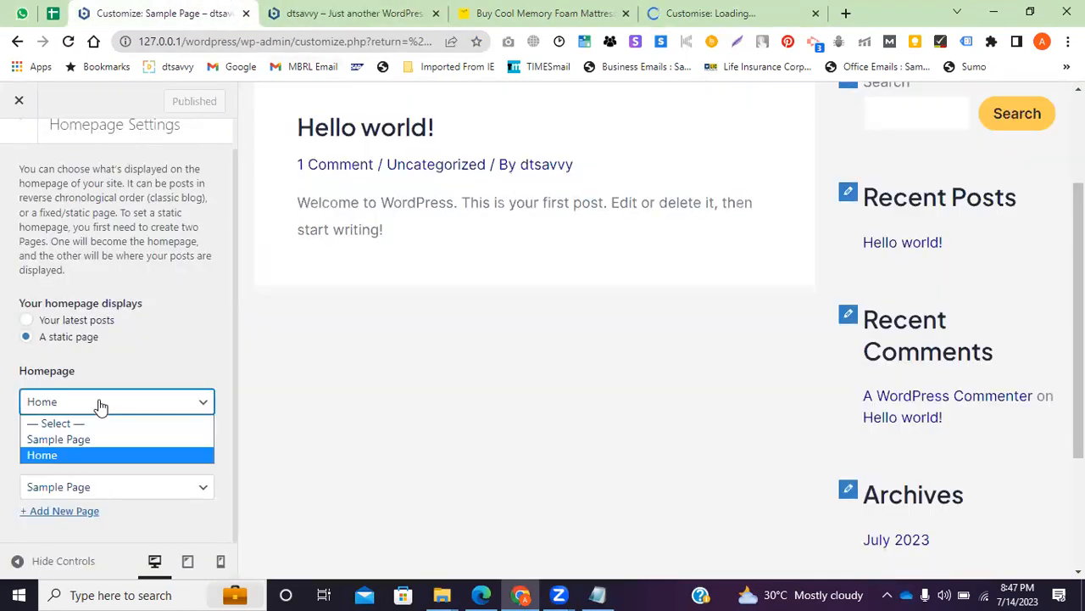
pyautogui.click(73, 439)
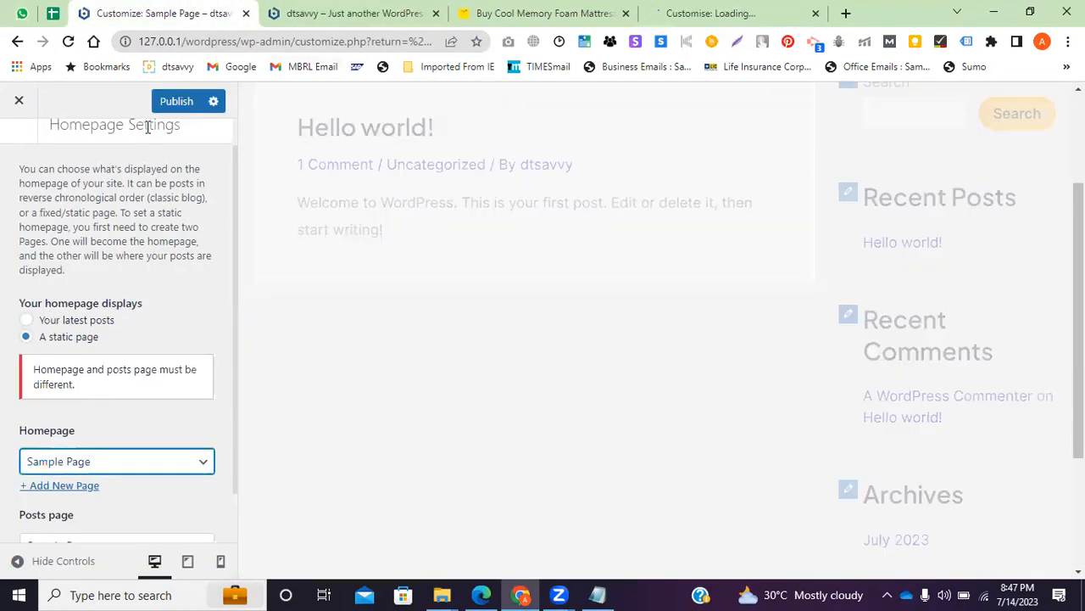
pyautogui.click(172, 103)
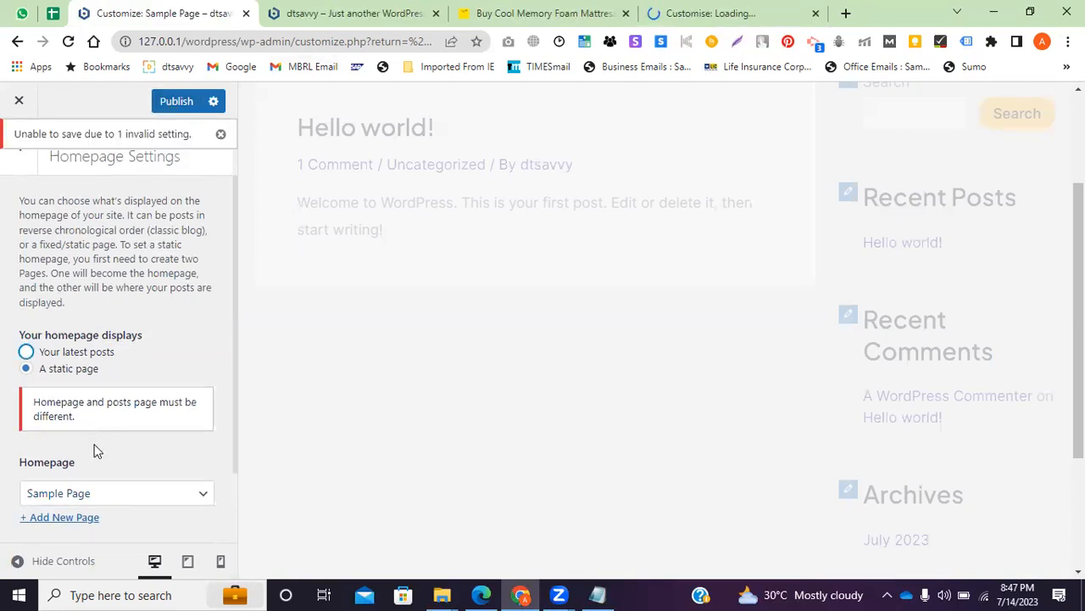
# Set the static homepage back to Home and check the available posts page choices
pyautogui.click(92, 501)
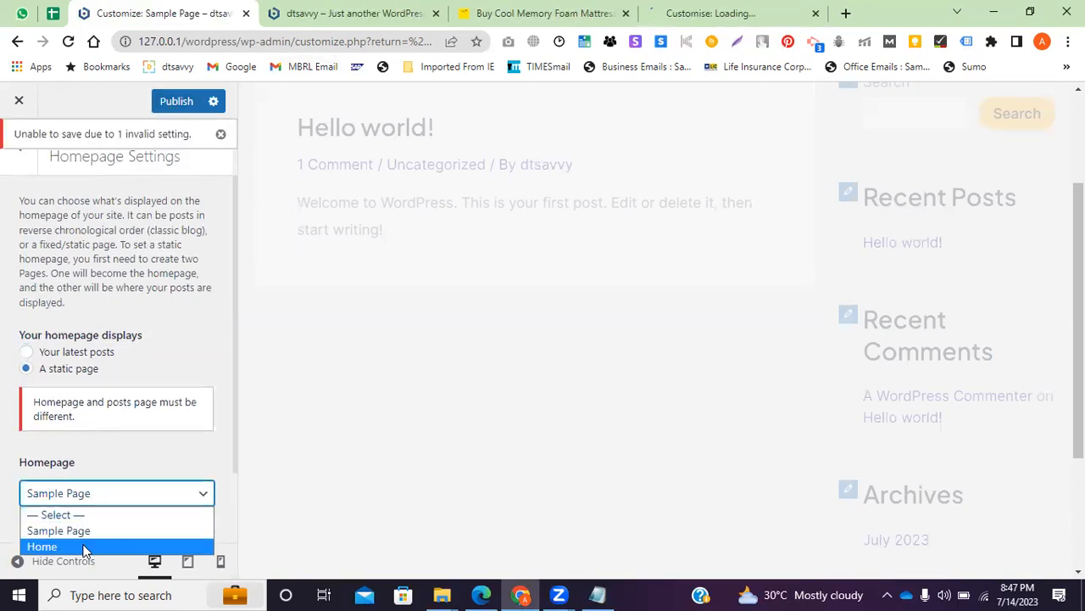
pyautogui.click(83, 548)
pyautogui.scroll(-1, 102, 467)
pyautogui.click(91, 487)
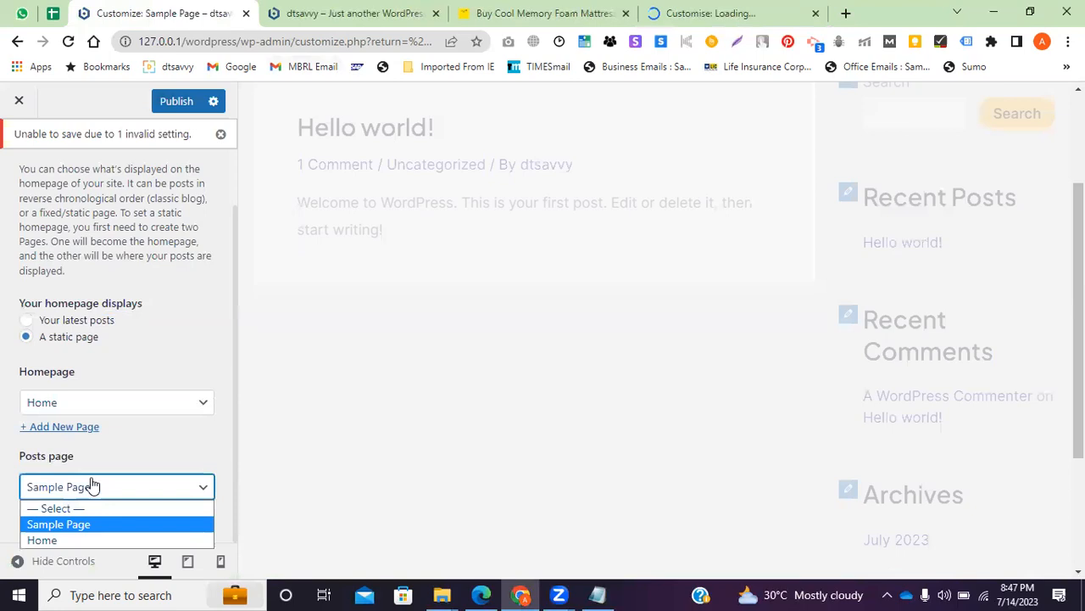
pyautogui.click(90, 409)
pyautogui.click(89, 411)
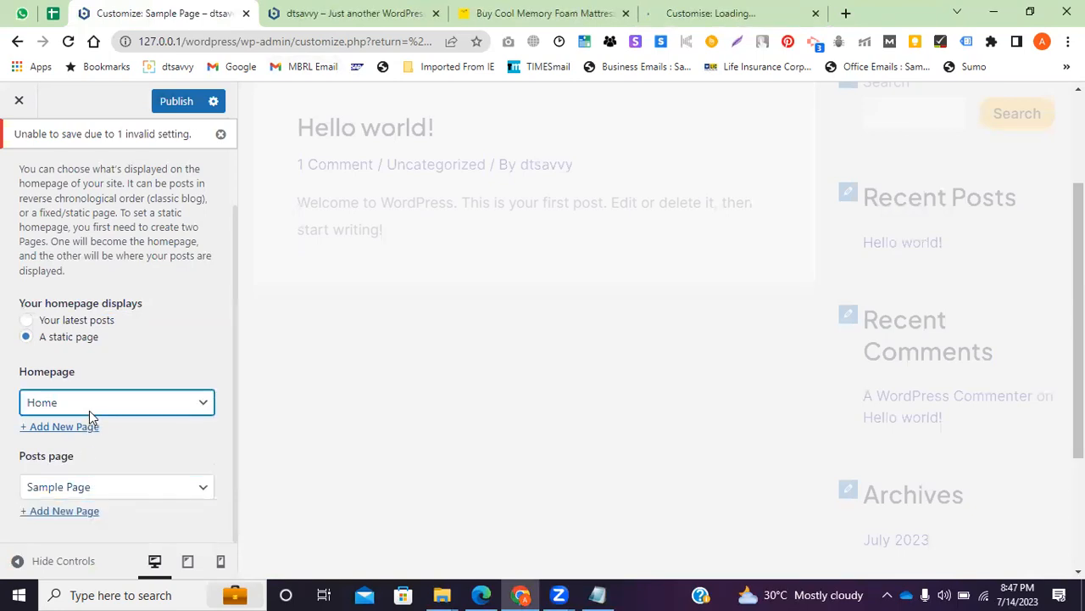
# Set Sample Page as the homepage and Home as the posts page, and publish the settings
pyautogui.click(81, 406)
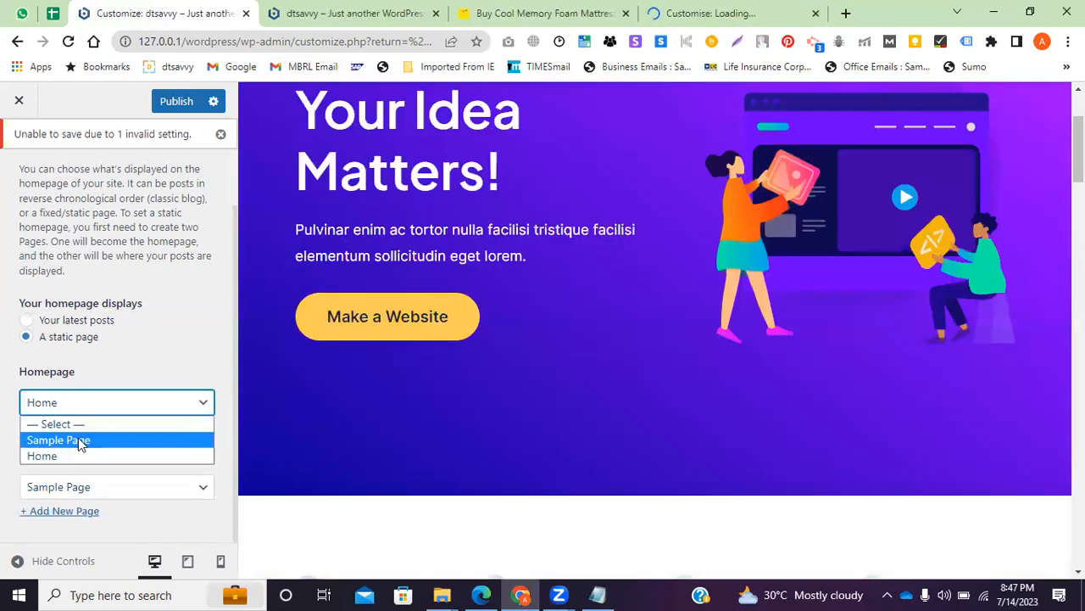
pyautogui.click(80, 440)
pyautogui.scroll(-1, 74, 453)
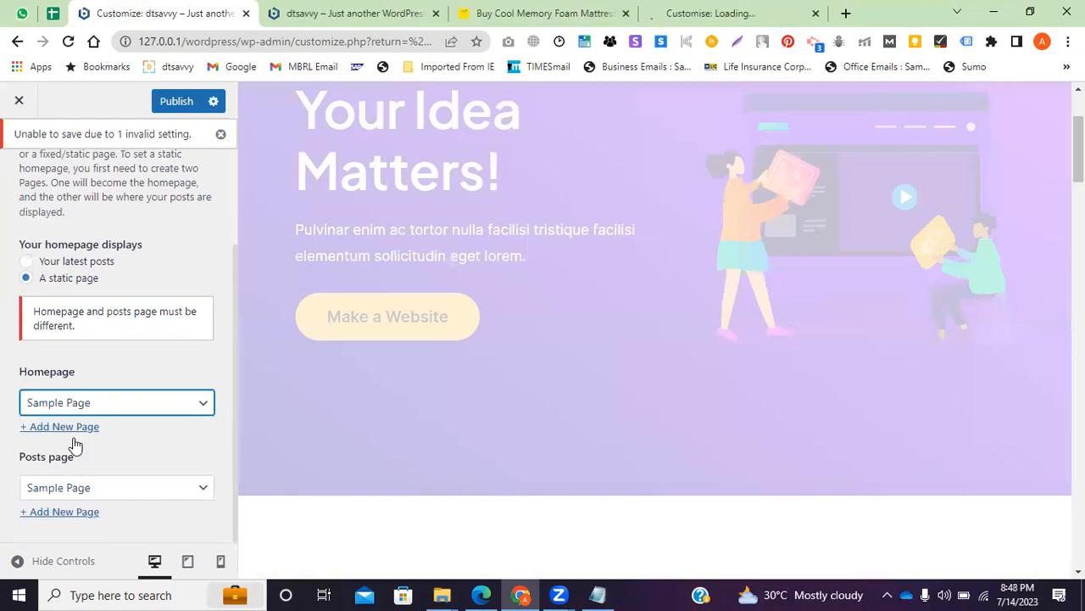
pyautogui.click(91, 490)
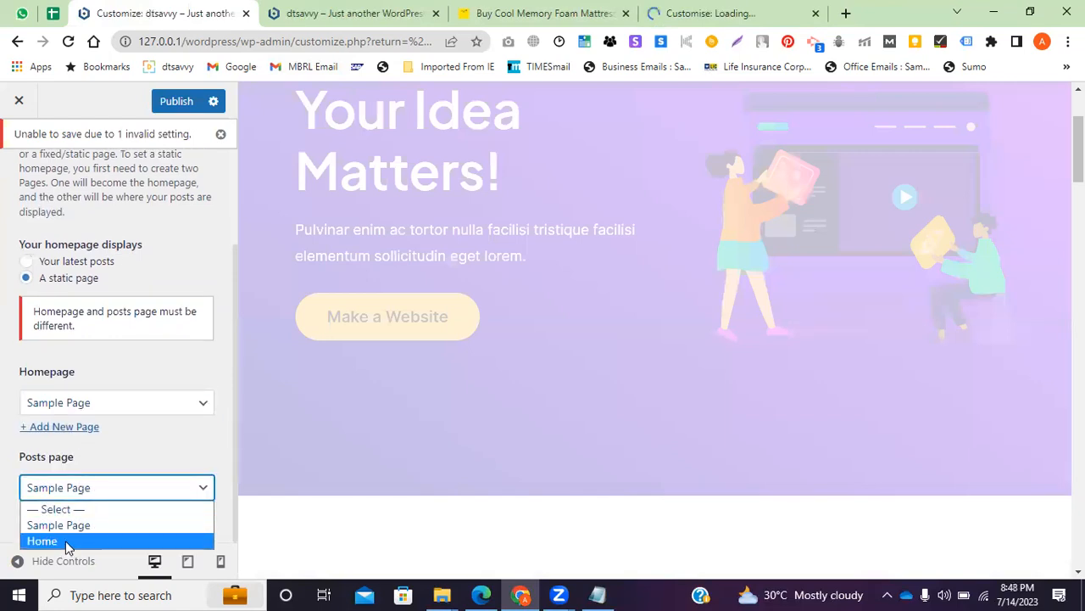
pyautogui.click(68, 541)
pyautogui.click(169, 113)
# Load the site's front page at 127.0.0.1/wordpress/ and examine which page it displays
pyautogui.click(340, 13)
pyautogui.click(315, 42)
pyautogui.press('Return')
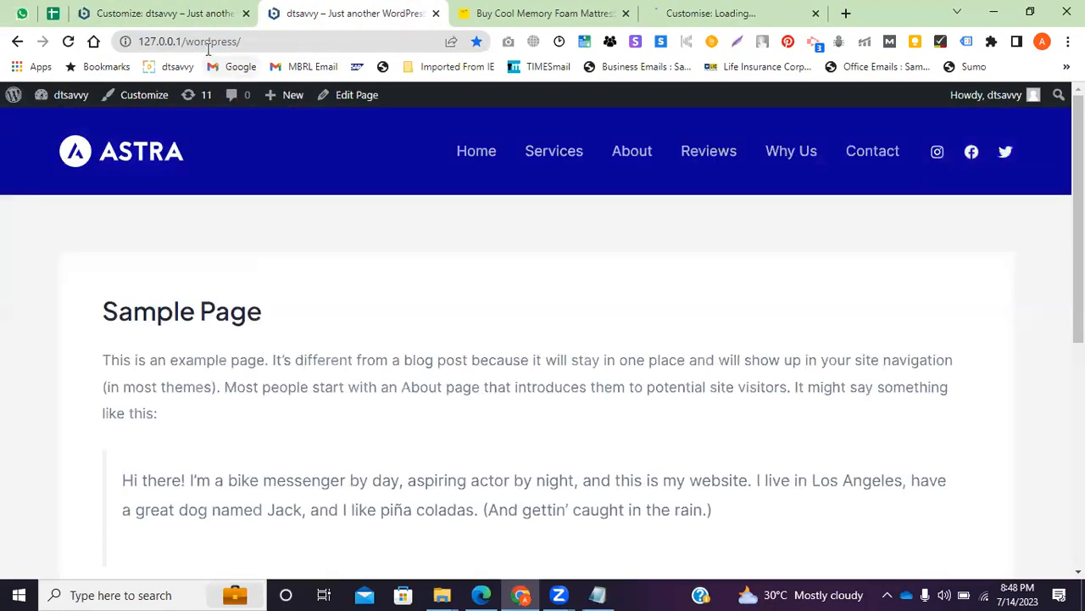
pyautogui.click(208, 41)
pyautogui.scroll(-5, 207, 340)
pyautogui.scroll(5, 188, 360)
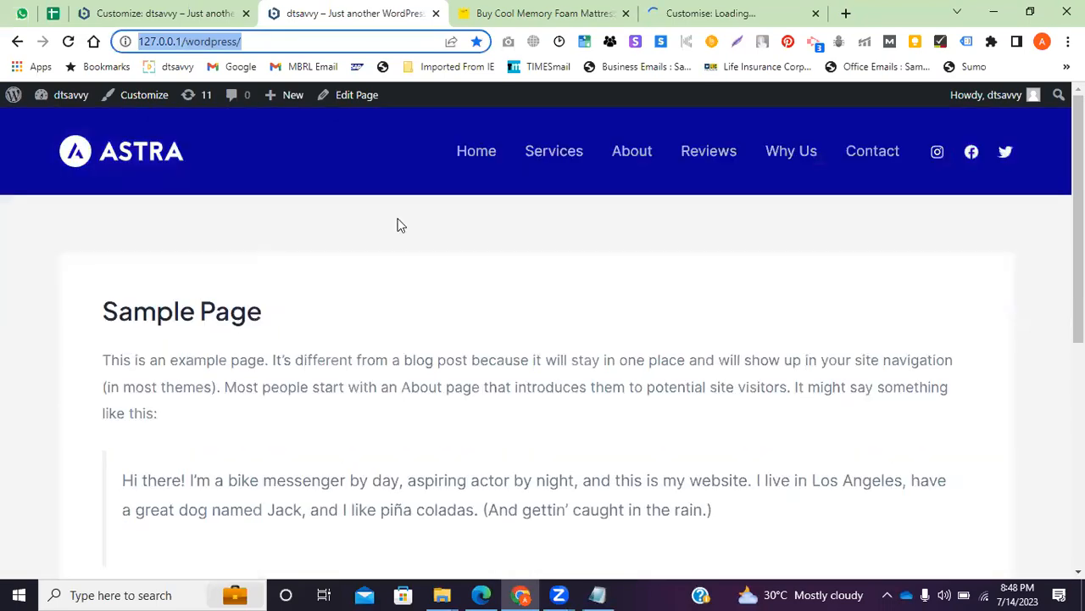
pyautogui.click(193, 35)
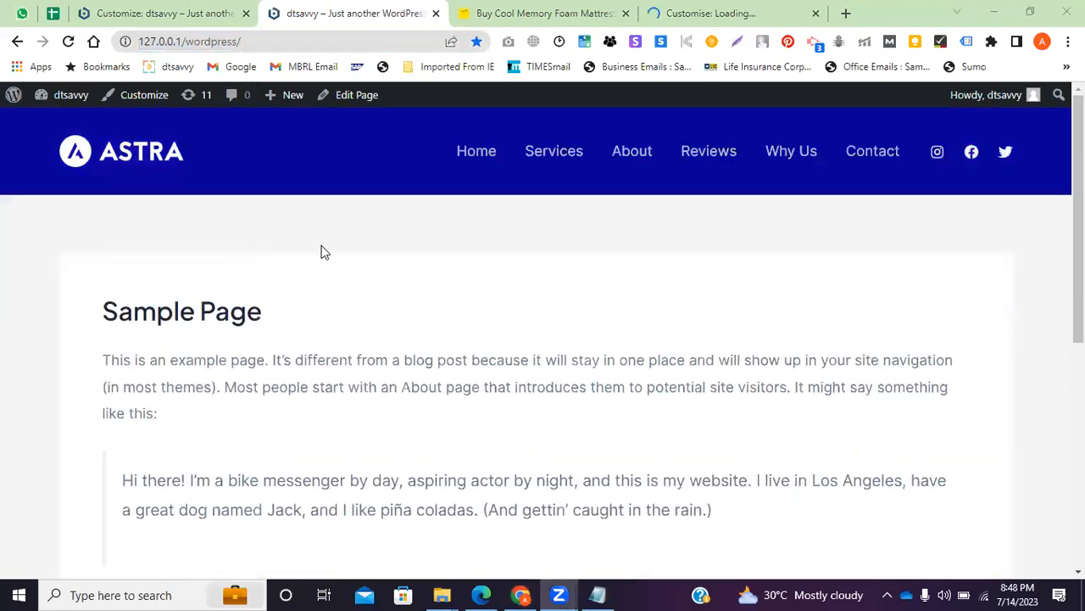
pyautogui.scroll(-1, 321, 246)
# Set the posts page to Sample Page in the customizer's homepage settings and highlight the validation notice
pyautogui.click(211, 6)
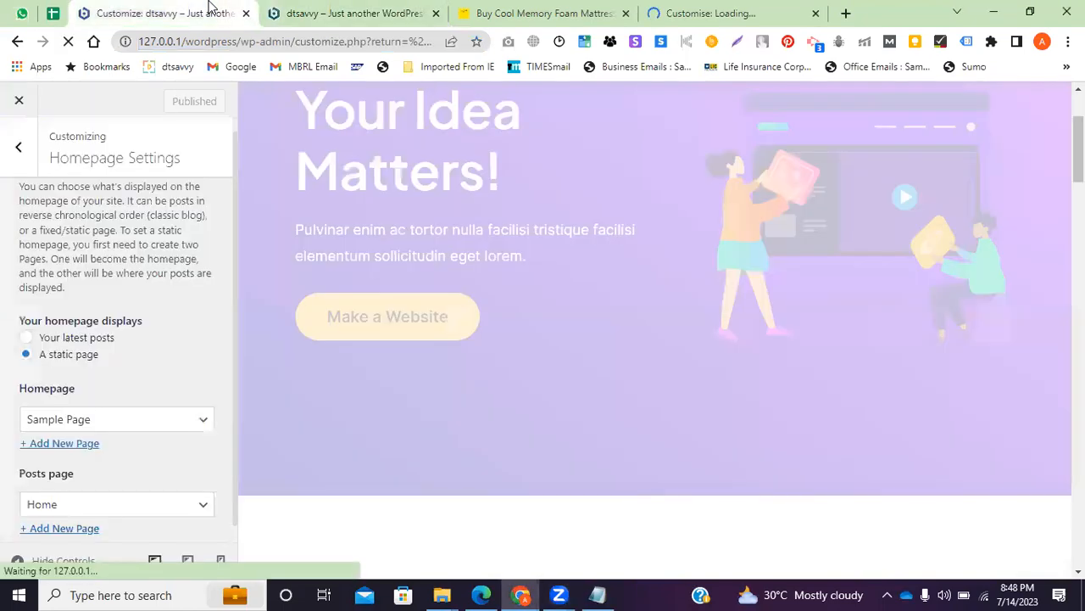
pyautogui.scroll(-1, 107, 424)
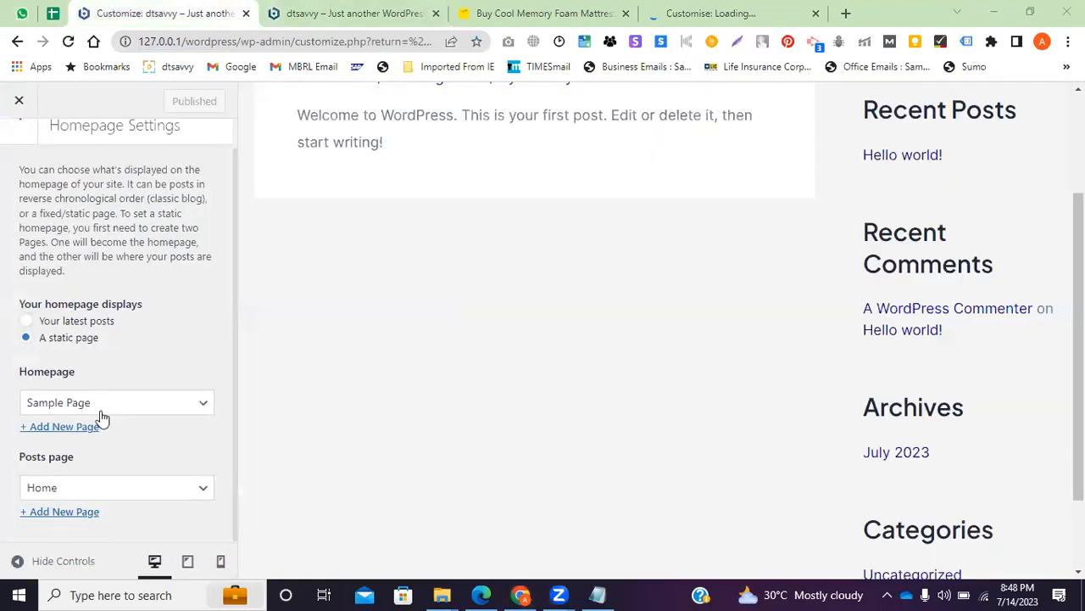
pyautogui.click(90, 402)
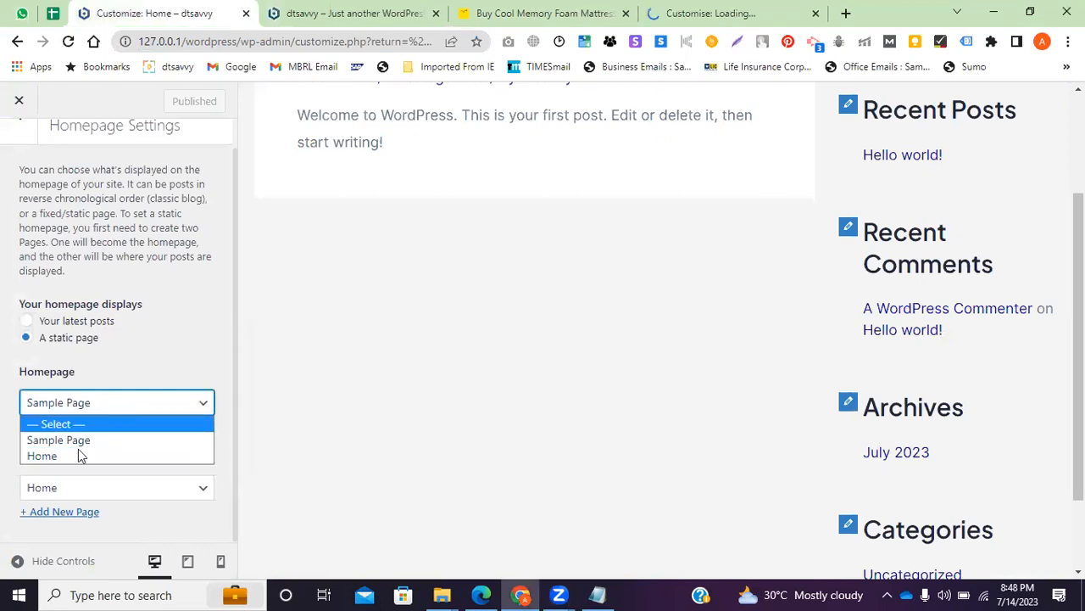
pyautogui.click(94, 496)
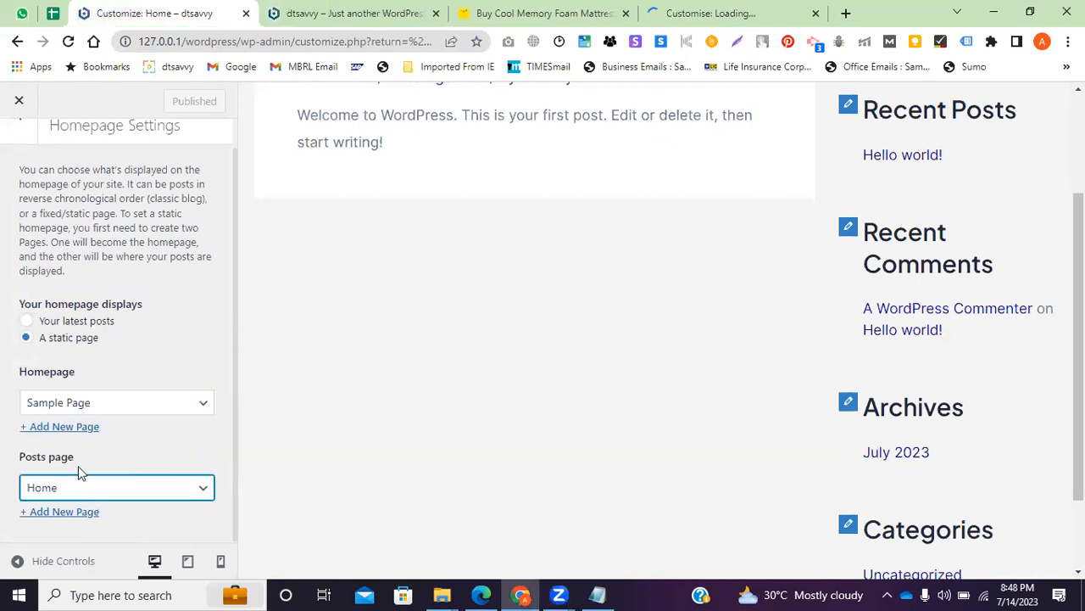
pyautogui.click(78, 526)
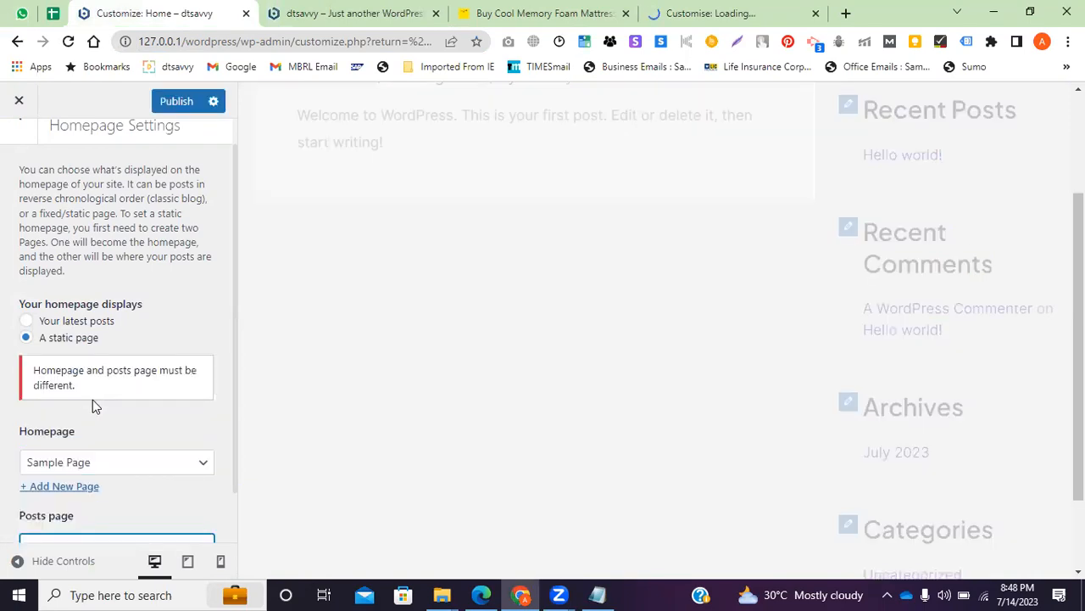
pyautogui.moveTo(99, 385); pyautogui.dragTo(519, 358)
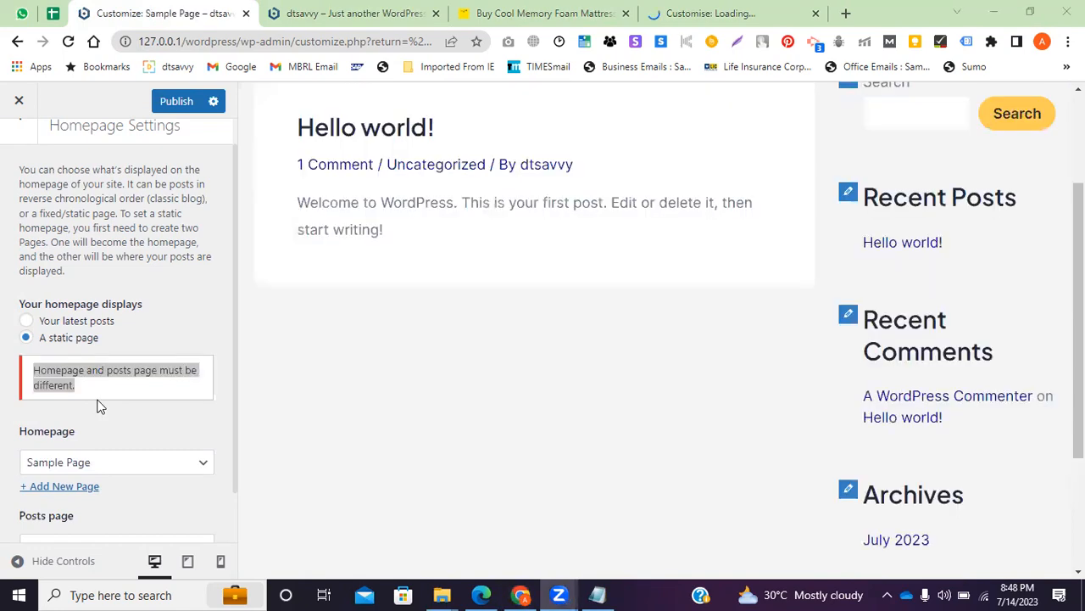
# Review the address and full content of the front page on the local WordPress site
pyautogui.click(379, 10)
pyautogui.moveTo(308, 42); pyautogui.dragTo(89, 47)
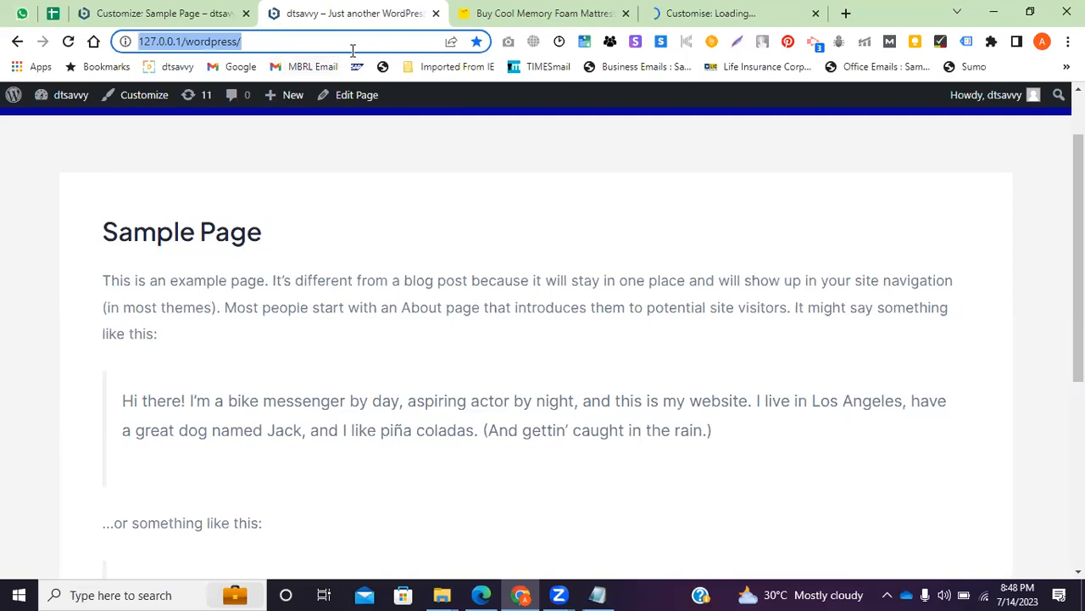
pyautogui.click(317, 353)
pyautogui.scroll(-5, 317, 353)
pyautogui.scroll(6, 317, 353)
# Set Home as the homepage with Sample Page as the posts page, and publish the settings
pyautogui.click(178, 6)
pyautogui.click(101, 429)
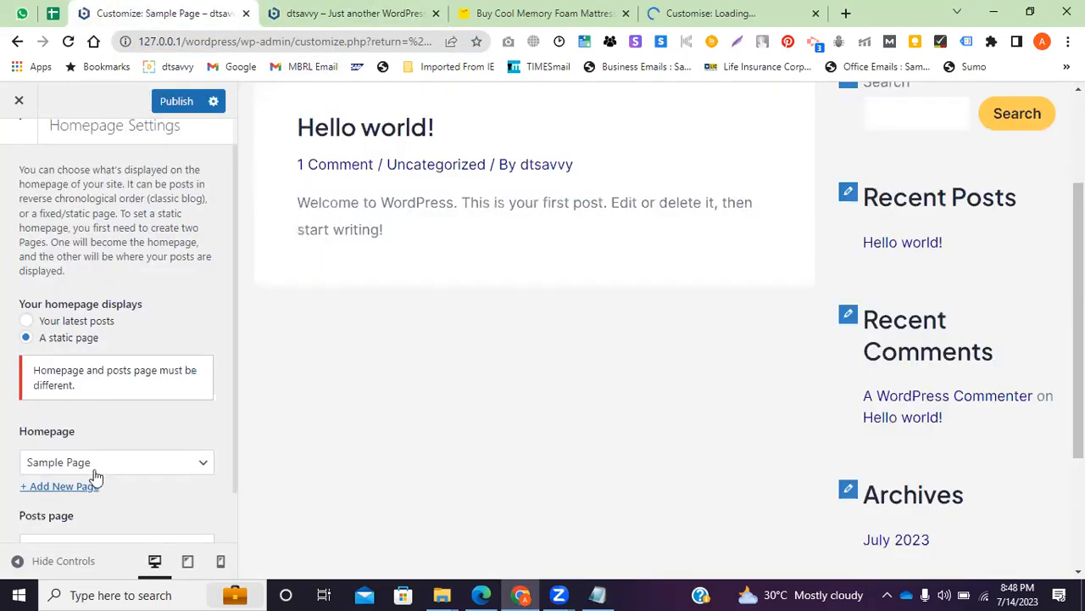
pyautogui.click(94, 465)
pyautogui.click(75, 514)
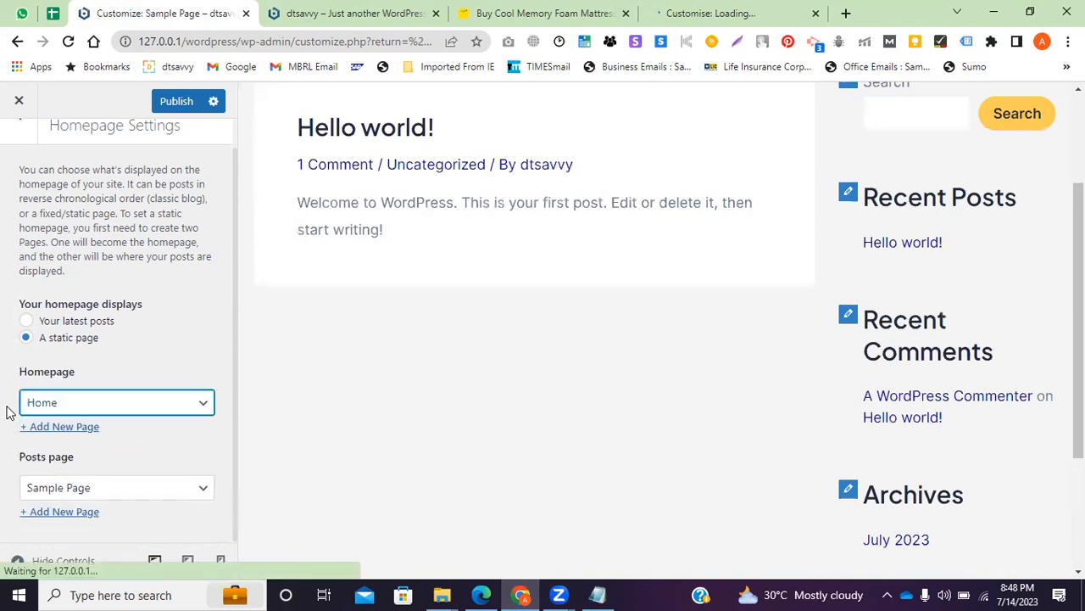
pyautogui.click(92, 490)
pyautogui.click(85, 520)
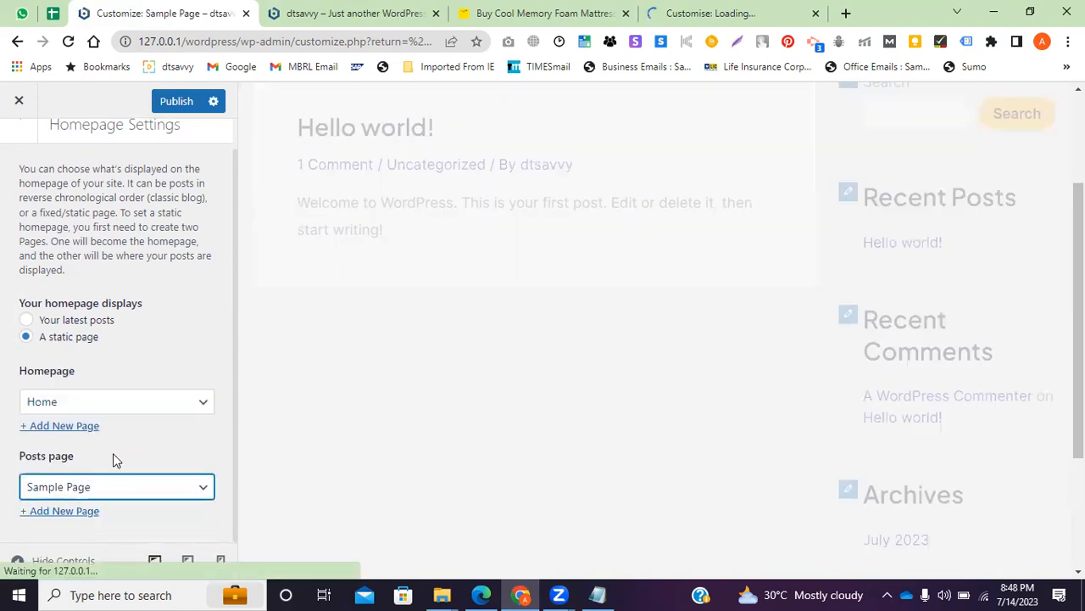
# Reload 127.0.0.1/wordpress/ and compare the displayed front page with the homepage settings
pyautogui.click(318, 18)
pyautogui.press('Return')
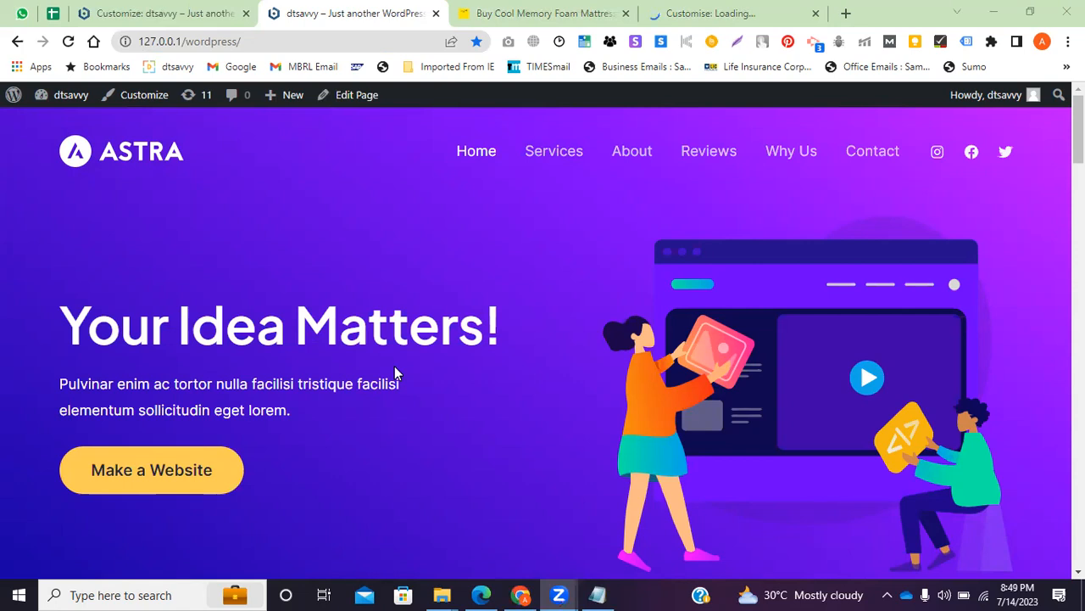
pyautogui.hotkey('ctrl', 'shift', 'Tab')
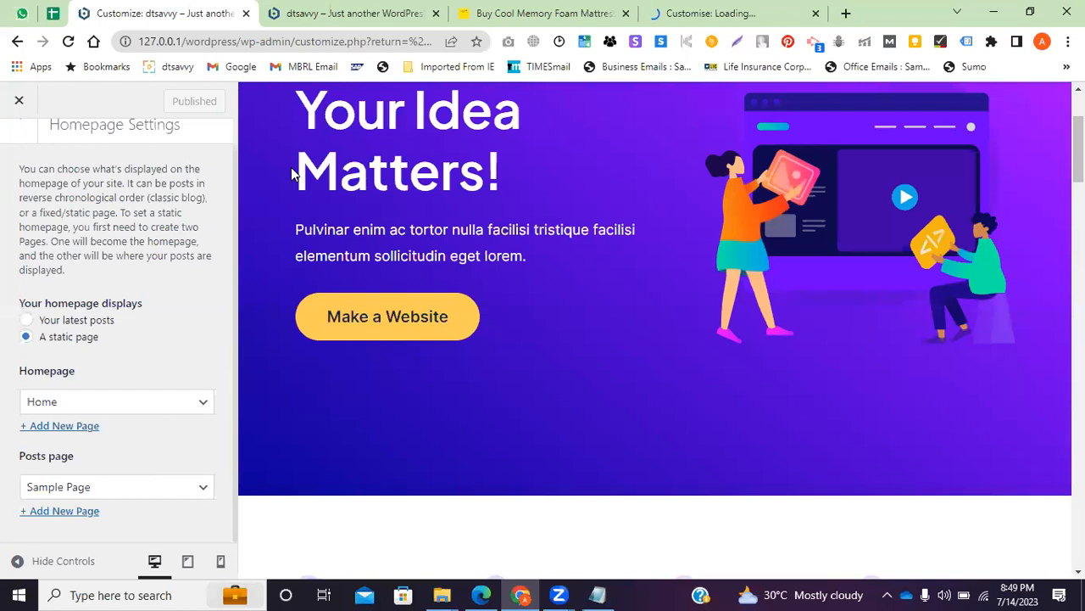
pyautogui.click(306, 9)
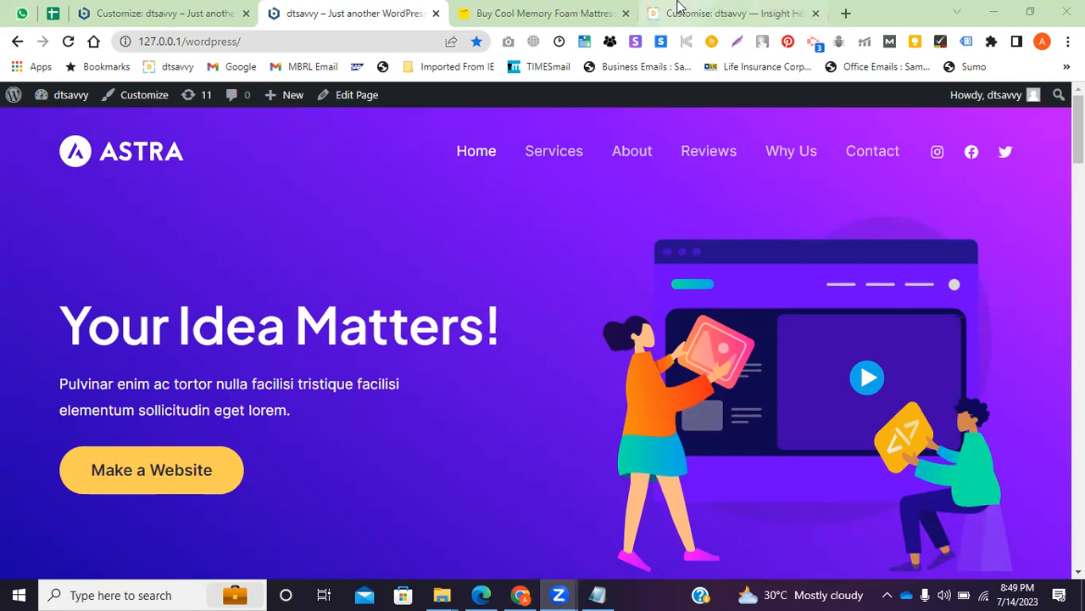
pyautogui.click(277, 45)
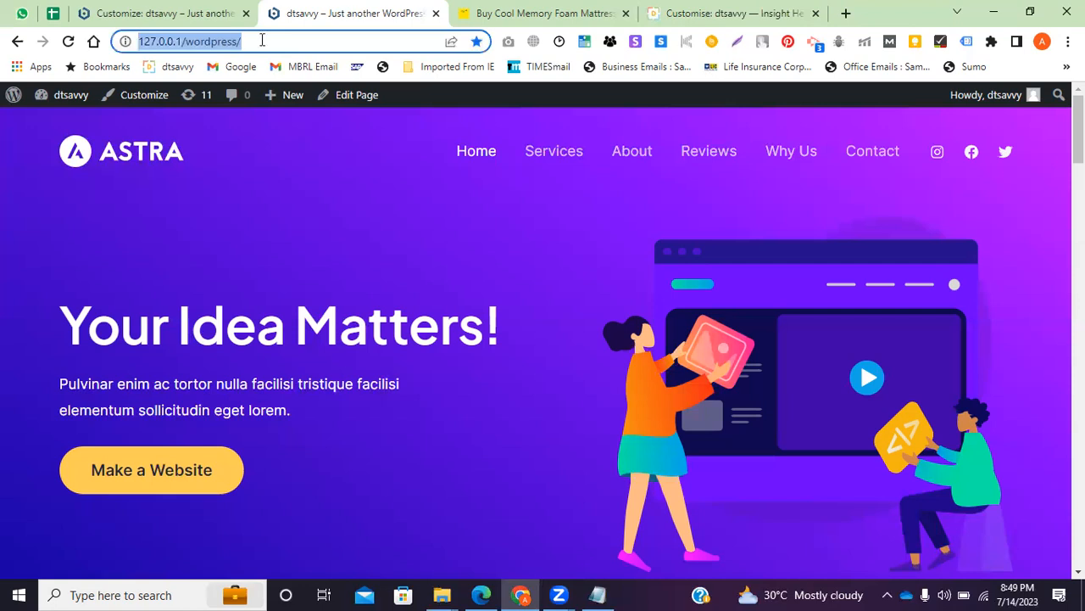
pyautogui.click(247, 119)
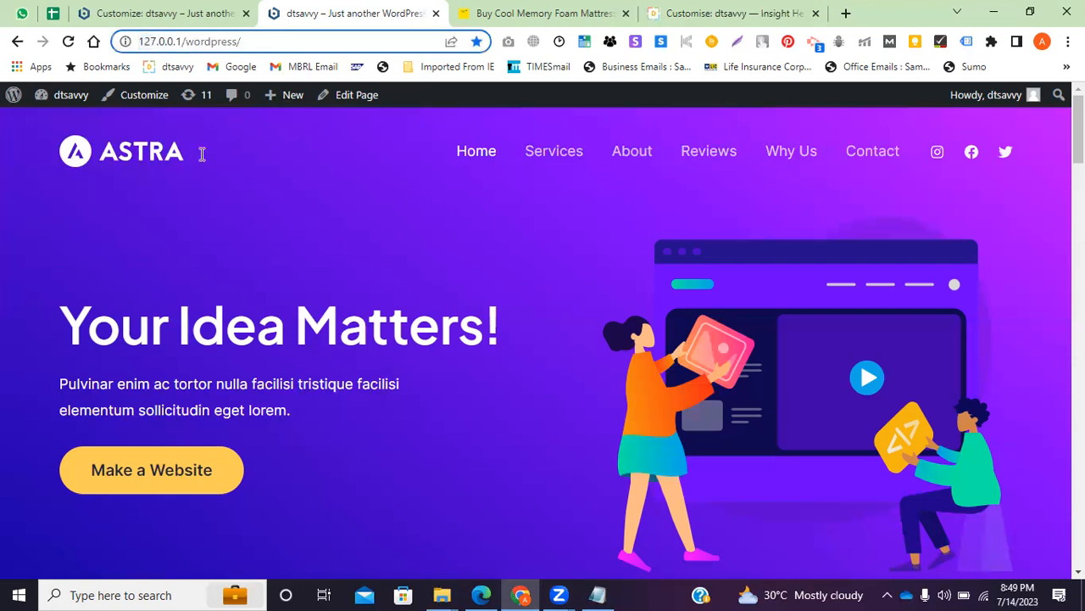
pyautogui.scroll(-3, 380, 380)
# Select Sample Page as the homepage in the customizer and open the posts page choices
pyautogui.hotkey('ctrl', 'shift', 'Tab')
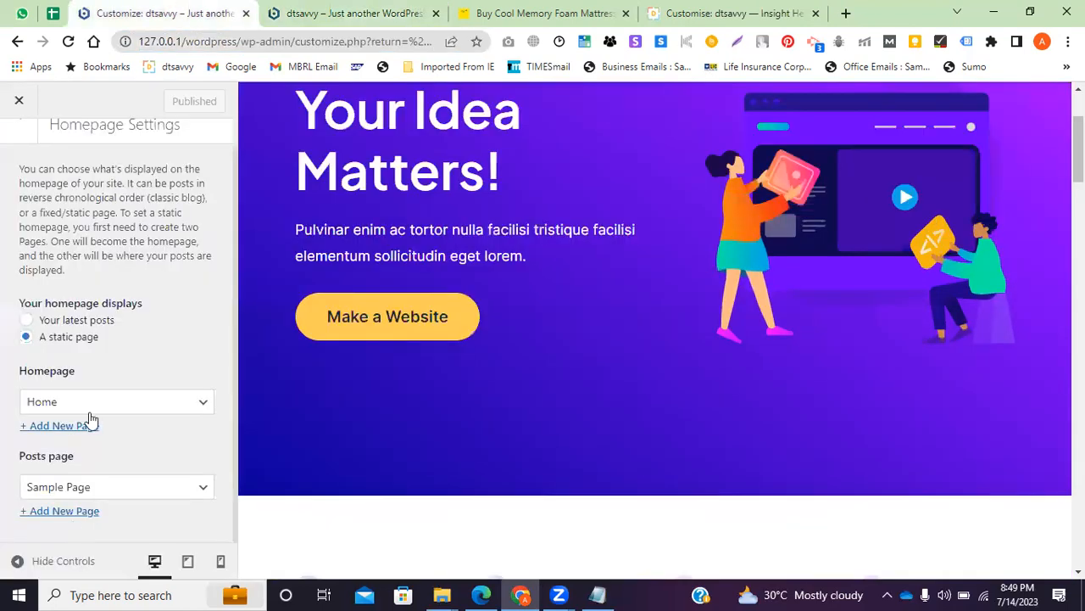
pyautogui.click(97, 410)
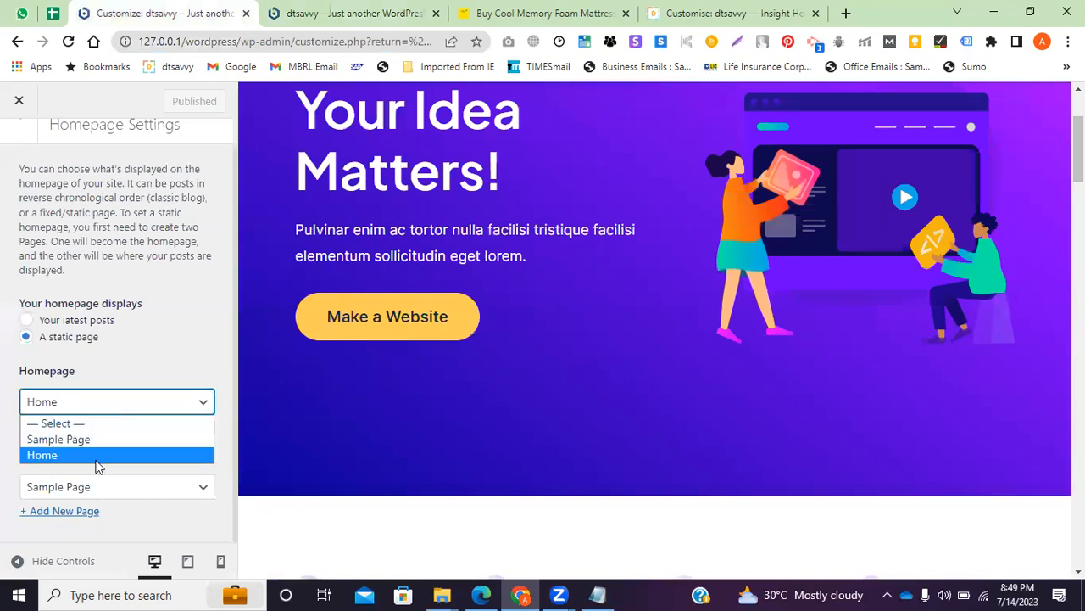
pyautogui.click(104, 490)
pyautogui.click(110, 465)
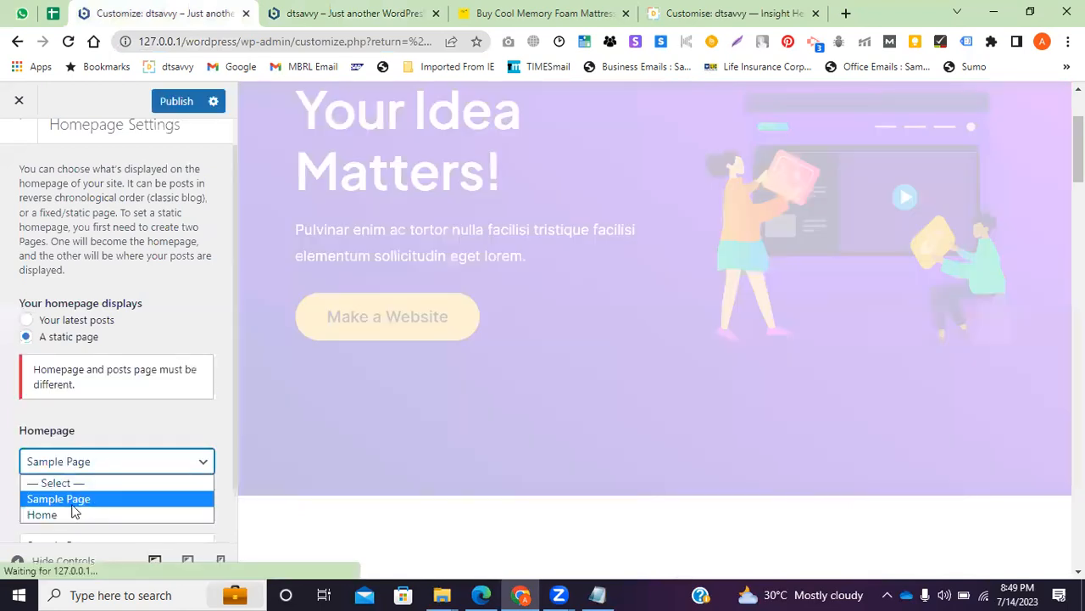
pyautogui.click(85, 500)
pyautogui.scroll(-1, 85, 500)
pyautogui.click(84, 495)
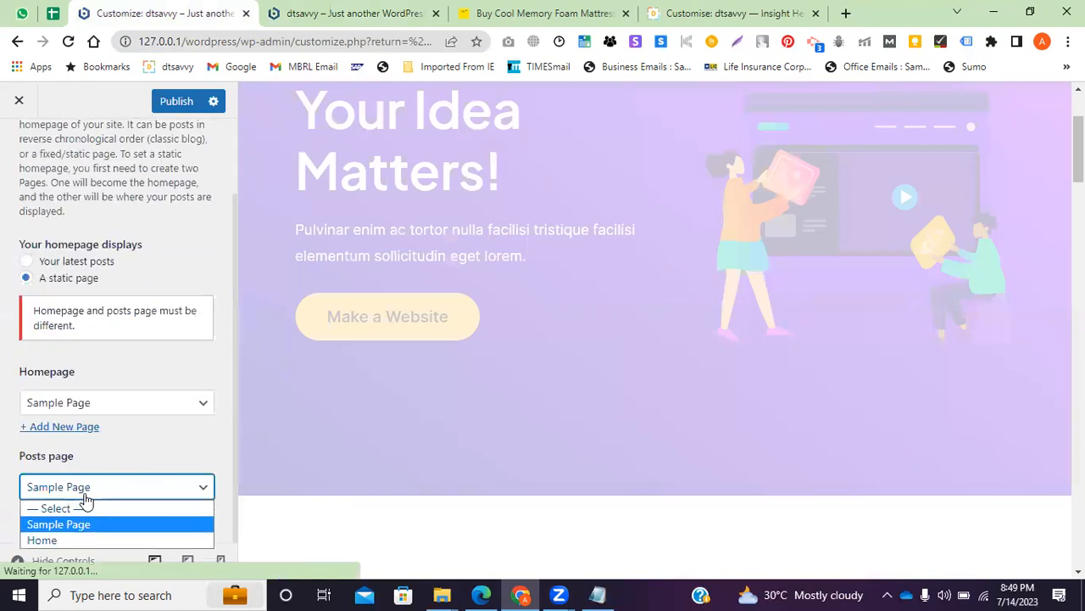
# Switch to the dtsavvy.com customizer and look through the Avata theme's basic settings and front page options
pyautogui.hotkey('ctrl', 'Tab')
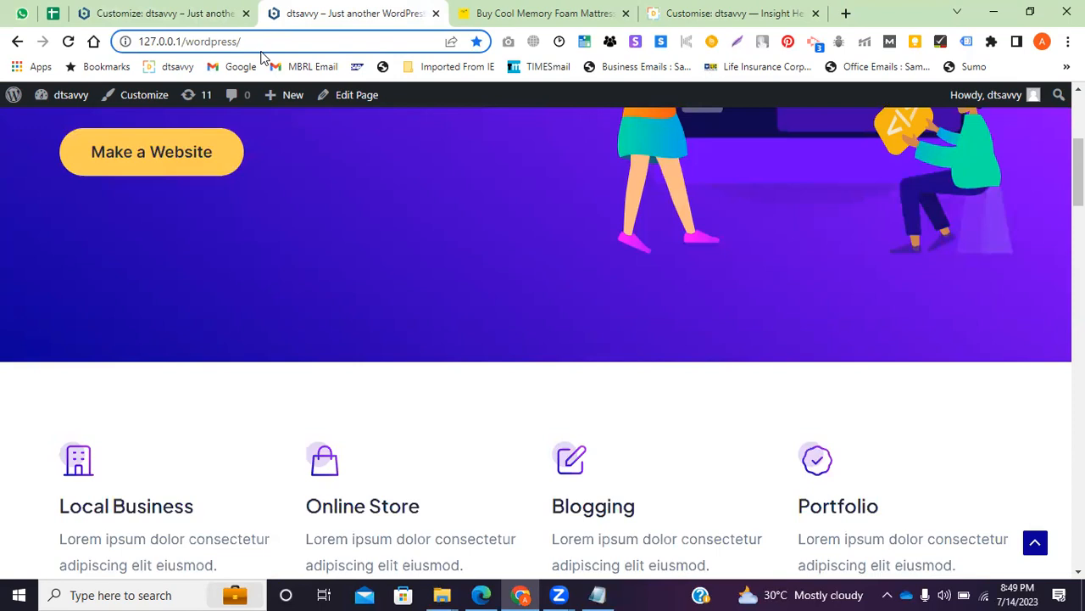
pyautogui.click(731, 10)
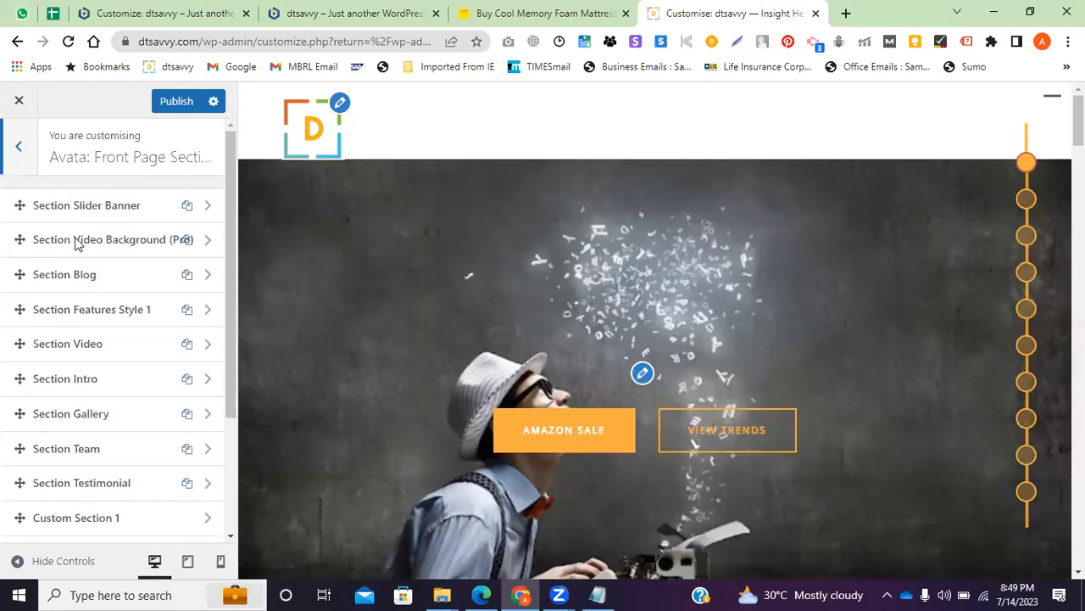
pyautogui.press('Escape')
pyautogui.click(102, 343)
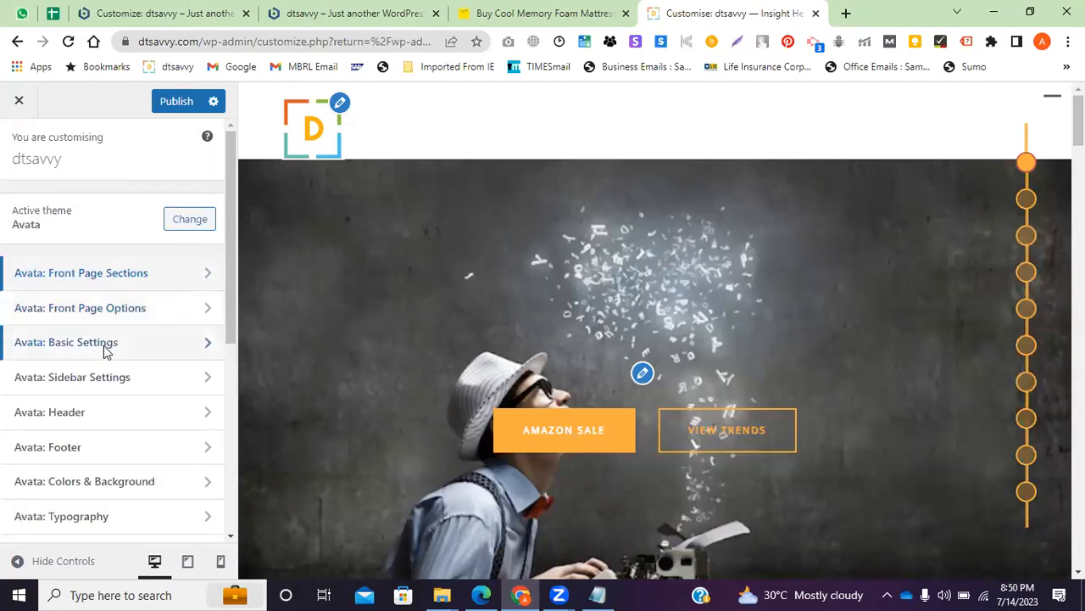
pyautogui.press('Escape')
pyautogui.click(92, 311)
pyautogui.press('Escape')
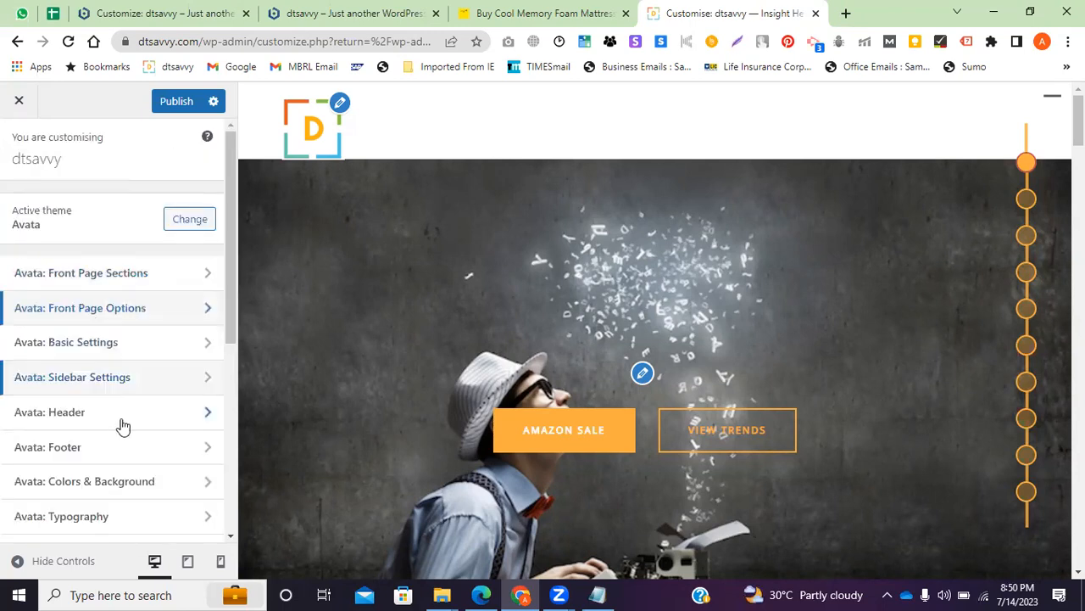
# Try a static page as the dtsavvy.com homepage, look through the homepage choices, and leave the customizer without saving
pyautogui.scroll(-3, 110, 480)
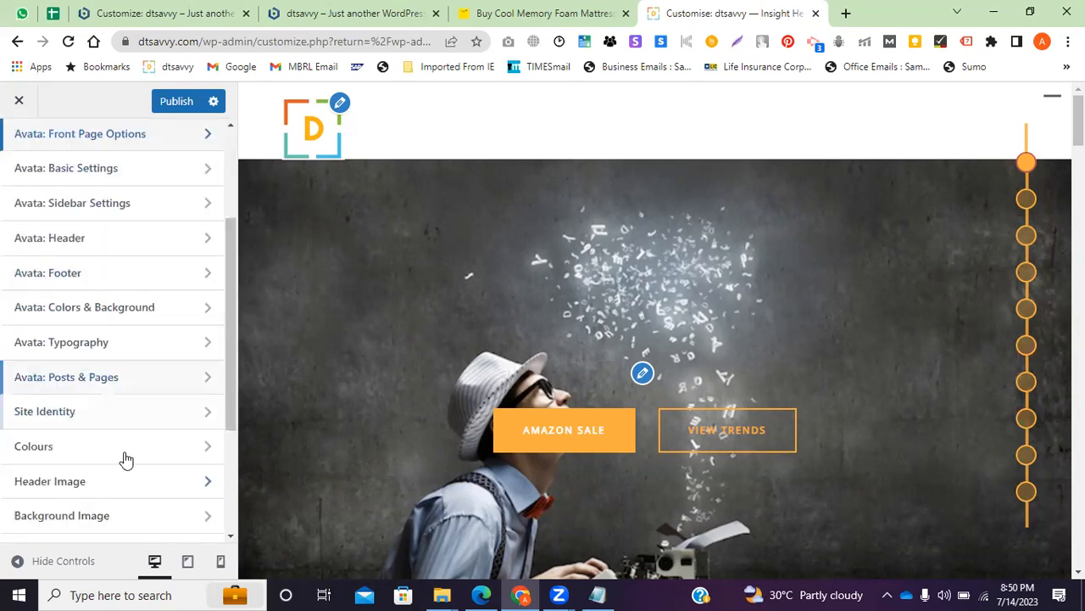
pyautogui.scroll(-1, 119, 426)
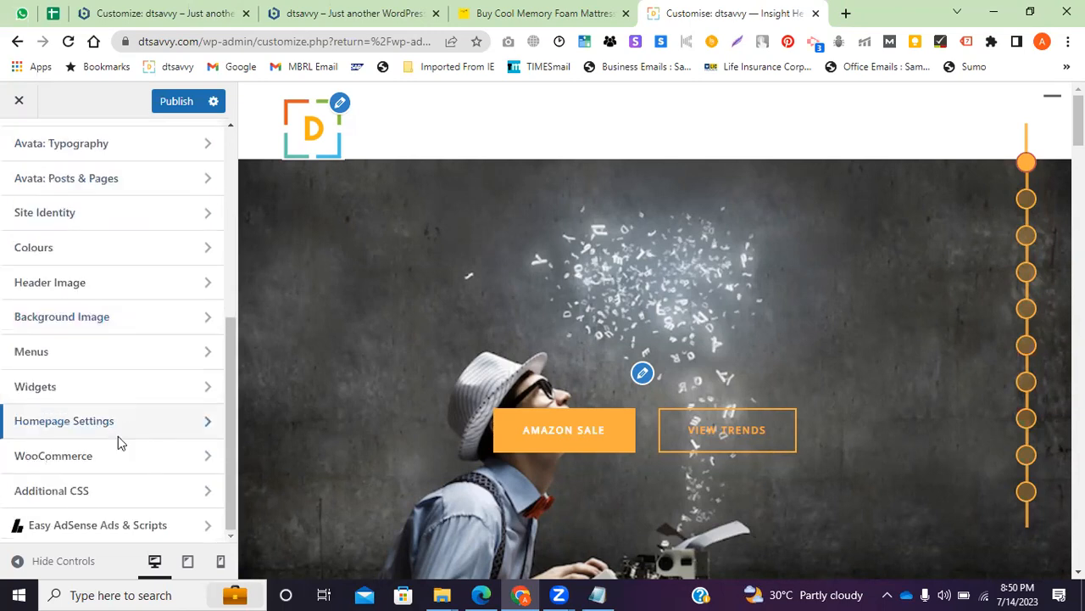
pyautogui.click(51, 416)
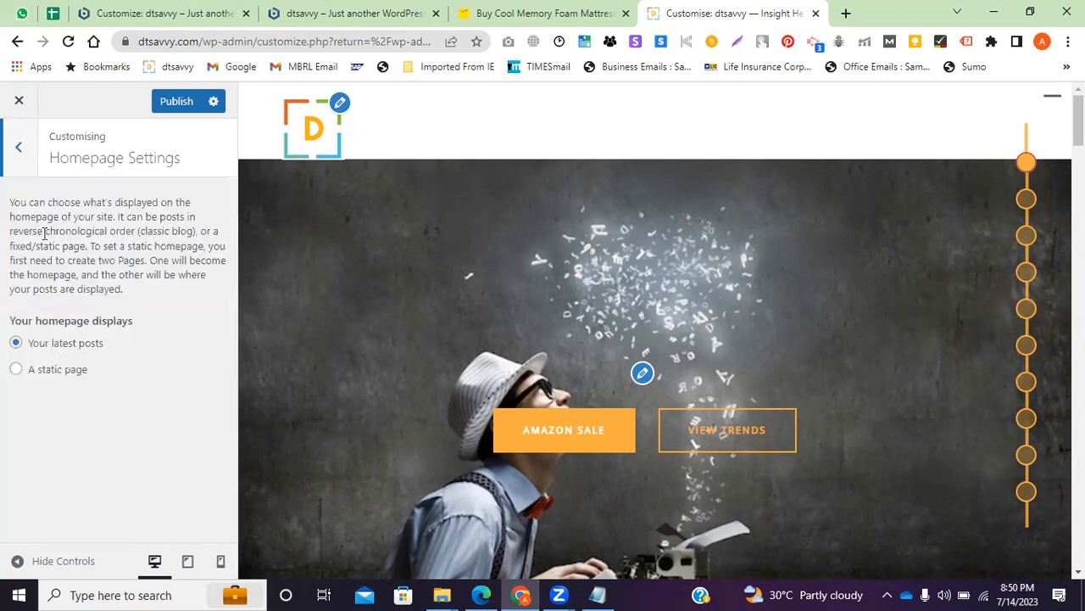
pyautogui.moveTo(59, 156); pyautogui.dragTo(181, 157)
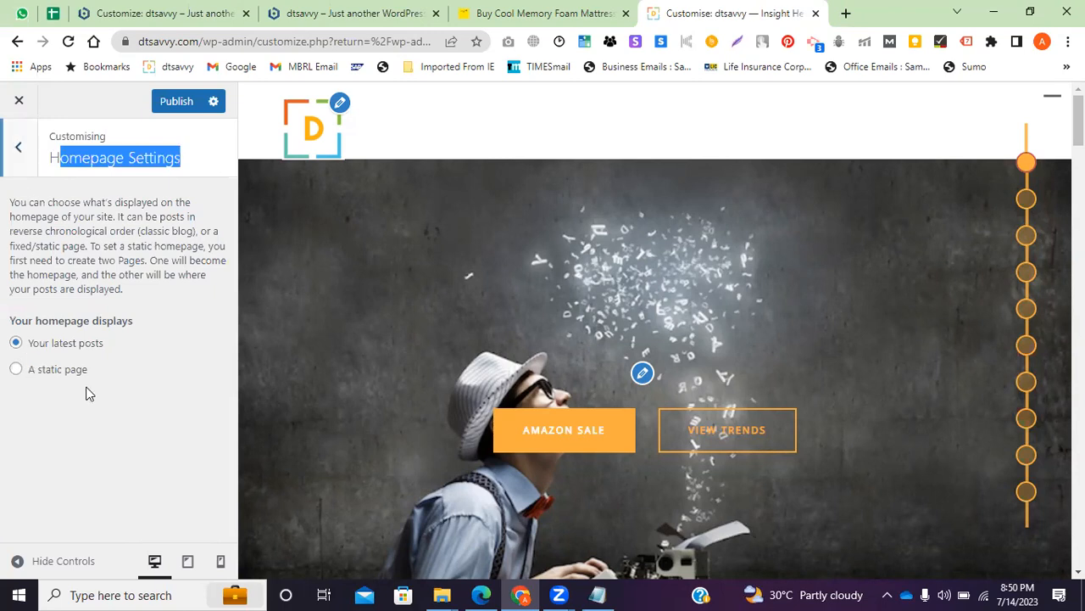
pyautogui.click(18, 373)
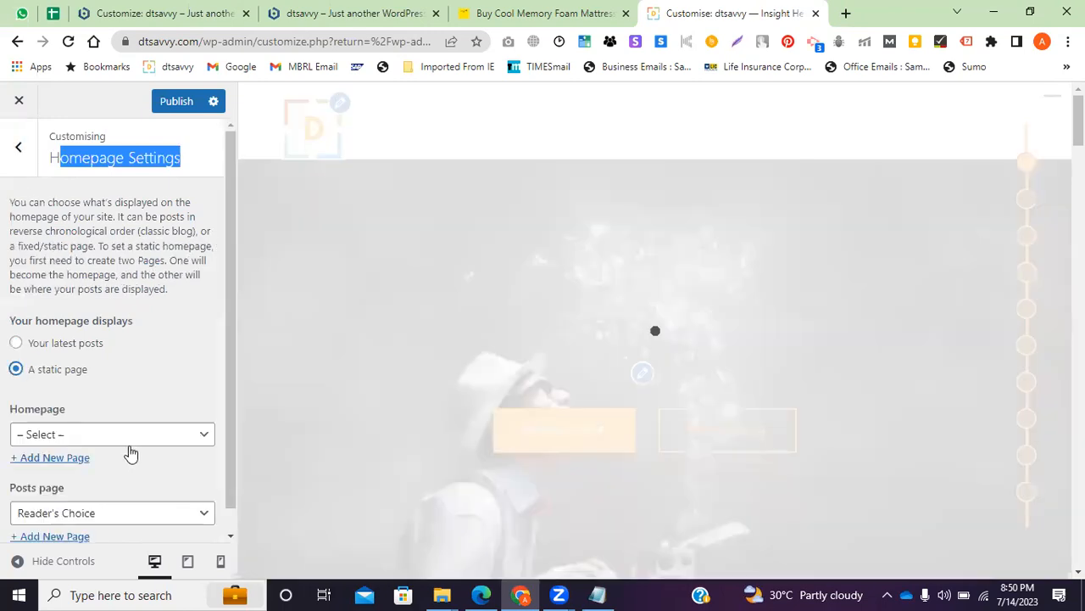
pyautogui.click(127, 436)
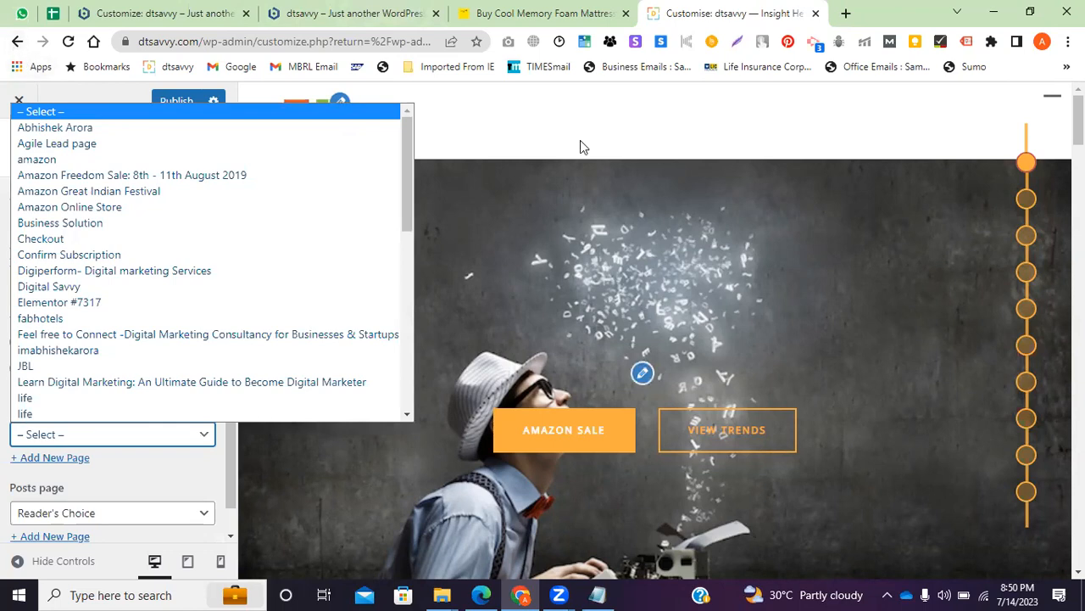
pyautogui.click(580, 147)
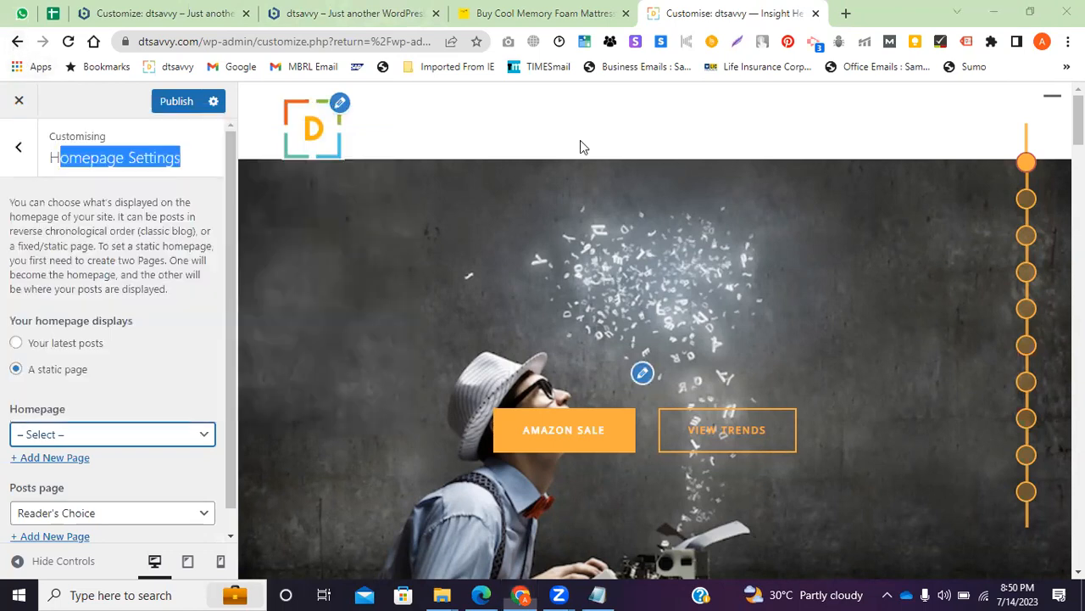
pyautogui.click(17, 42)
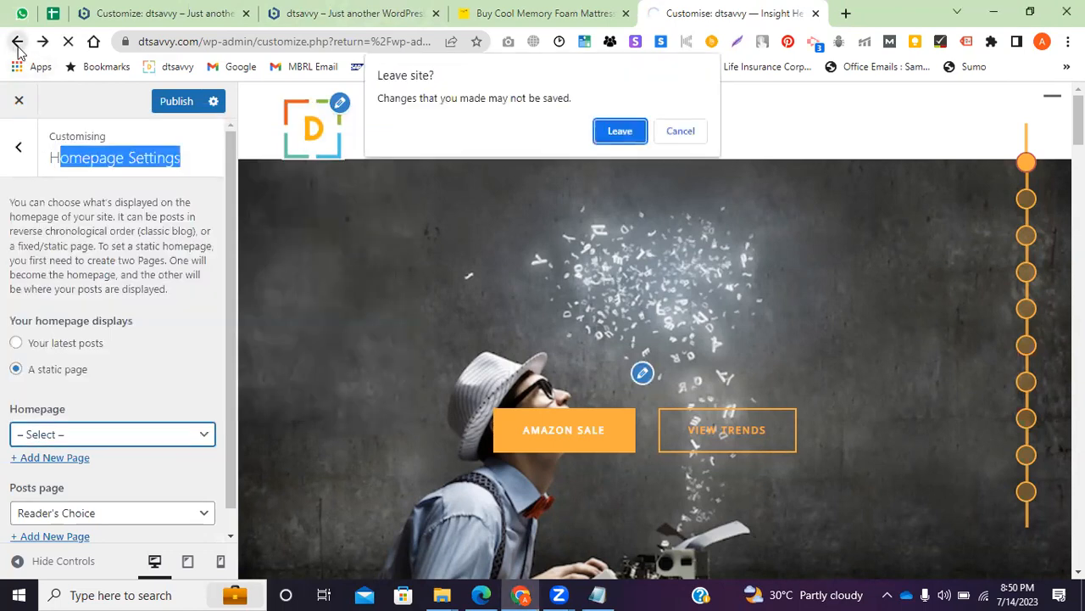
pyautogui.click(614, 136)
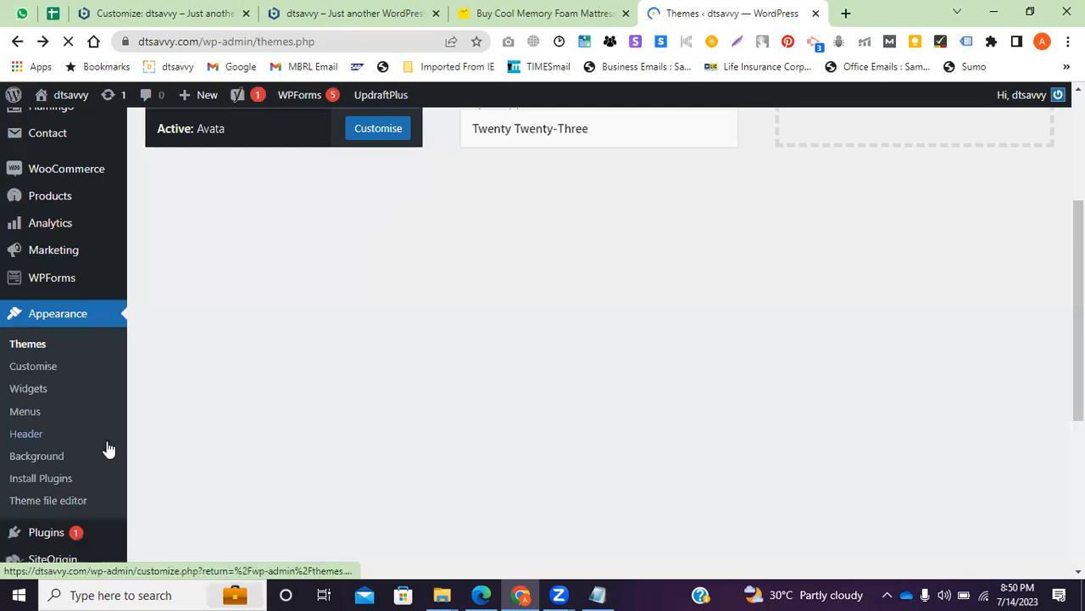
# Reopen the customizer and set the static homepage to Amazon Freedom Sale: 8th - 11th August 2019, reviewing the preview and homepage instructions
pyautogui.click(50, 374)
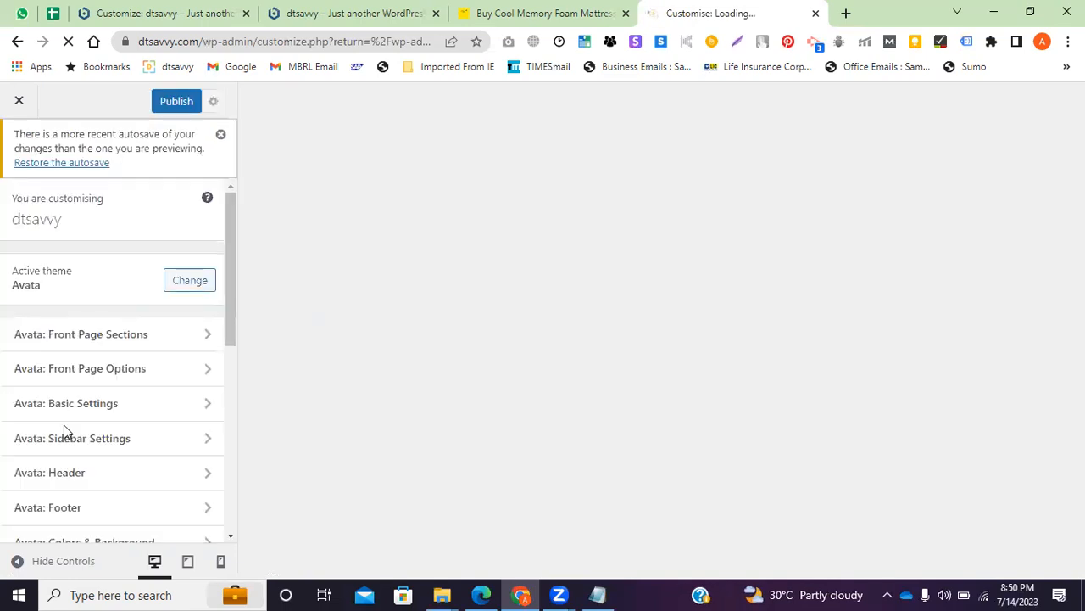
pyautogui.scroll(-4, 201, 371)
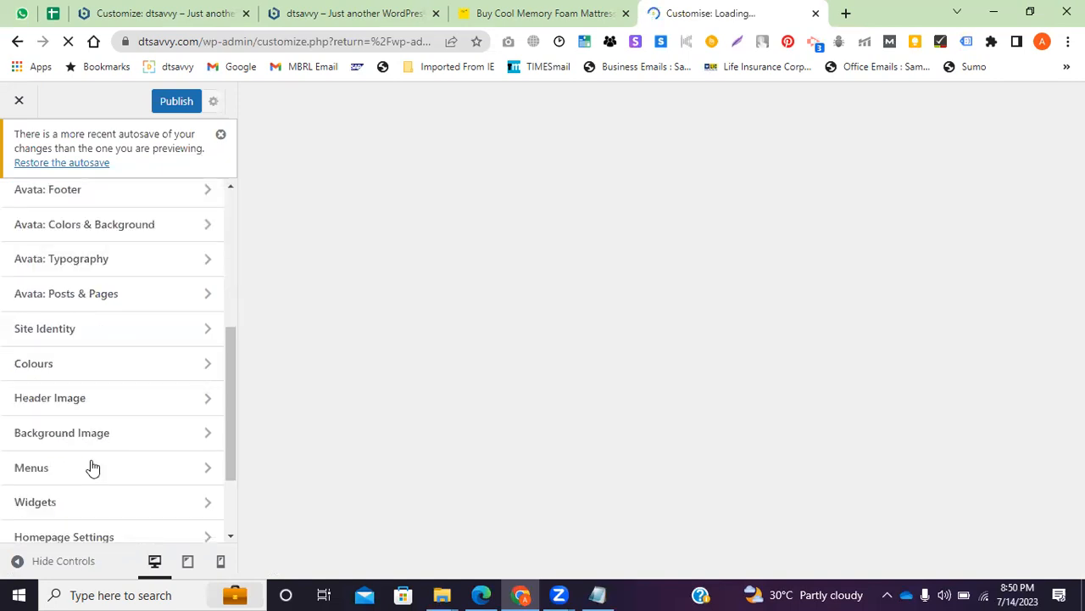
pyautogui.scroll(-2, 97, 446)
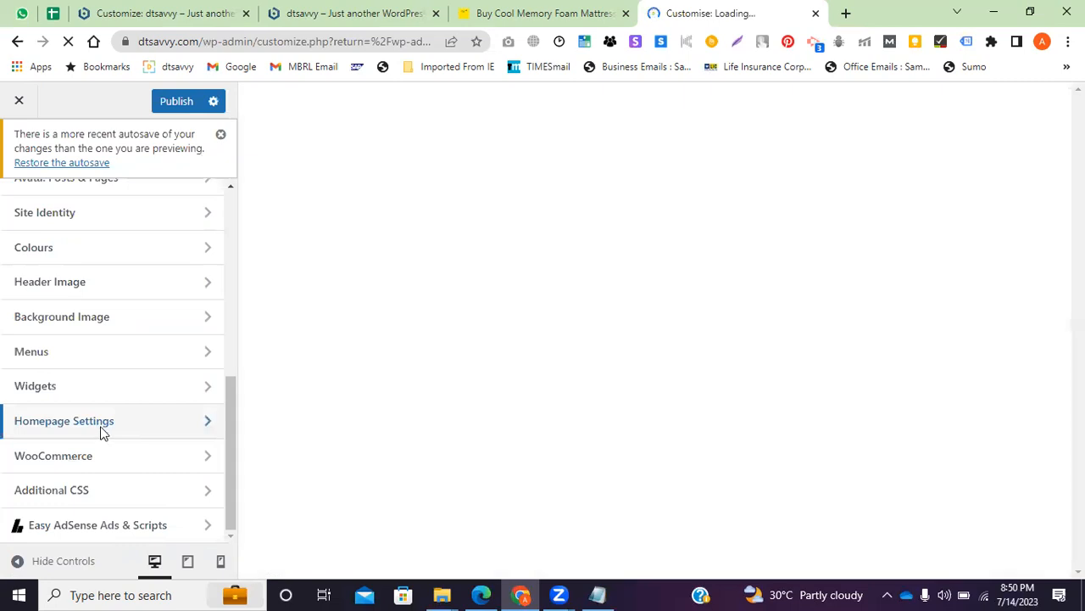
pyautogui.click(101, 423)
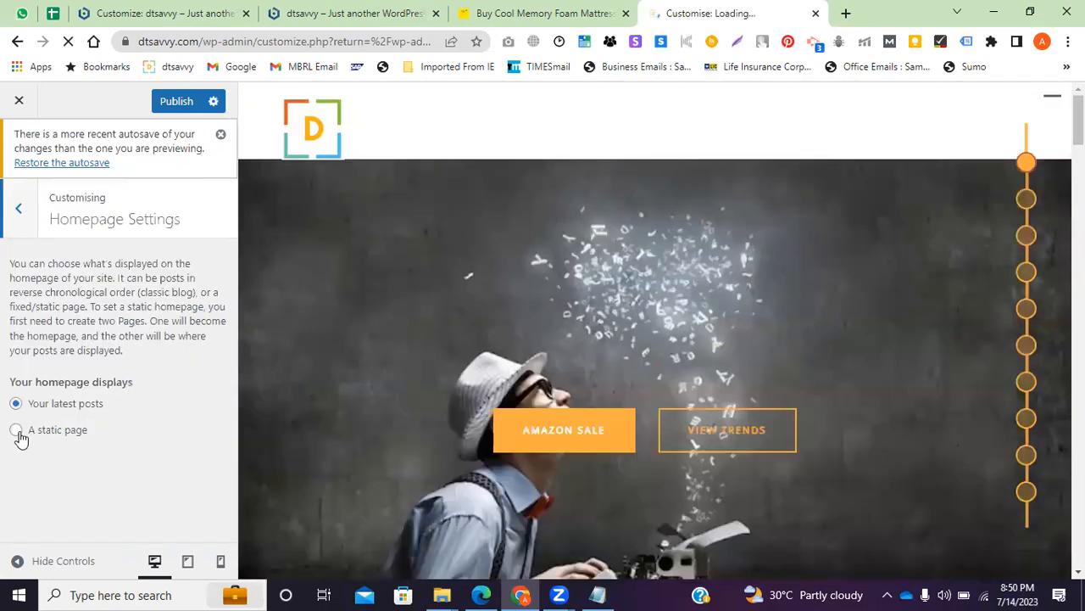
pyautogui.click(17, 431)
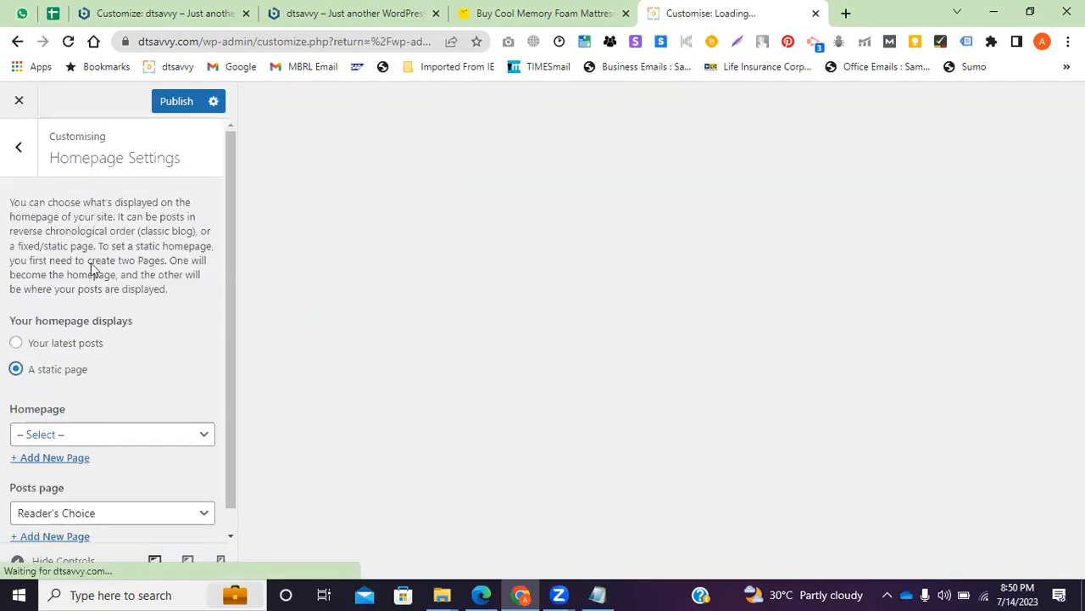
pyautogui.click(95, 435)
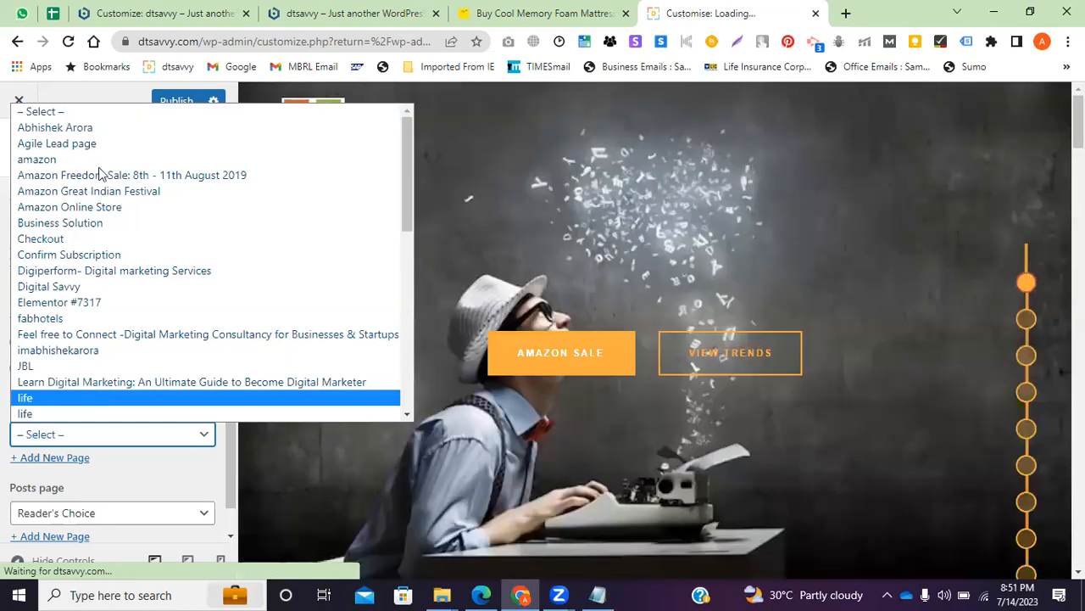
pyautogui.click(100, 175)
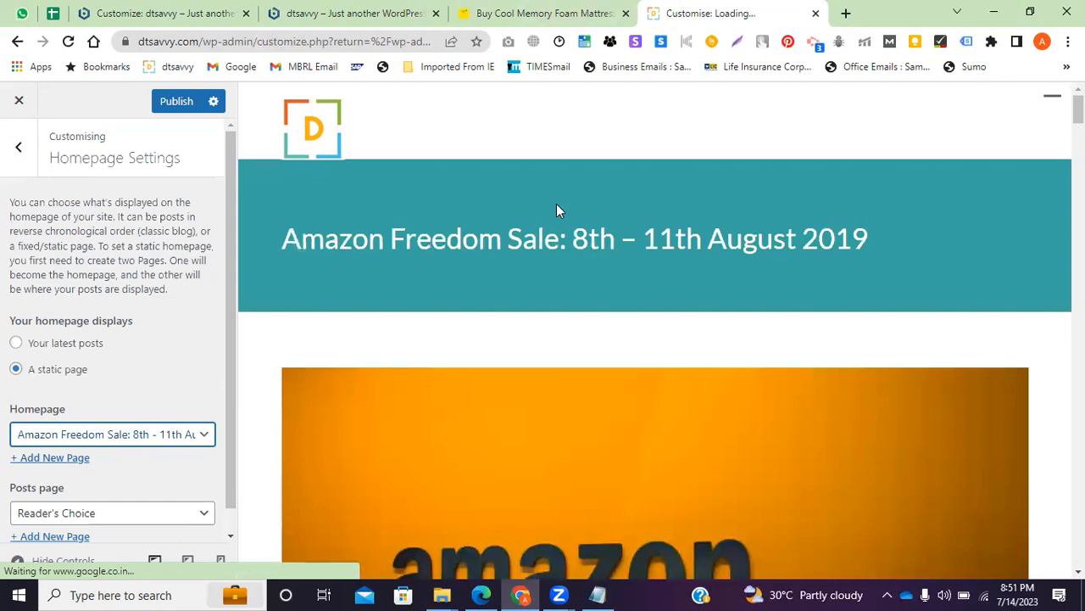
pyautogui.scroll(-1, 126, 457)
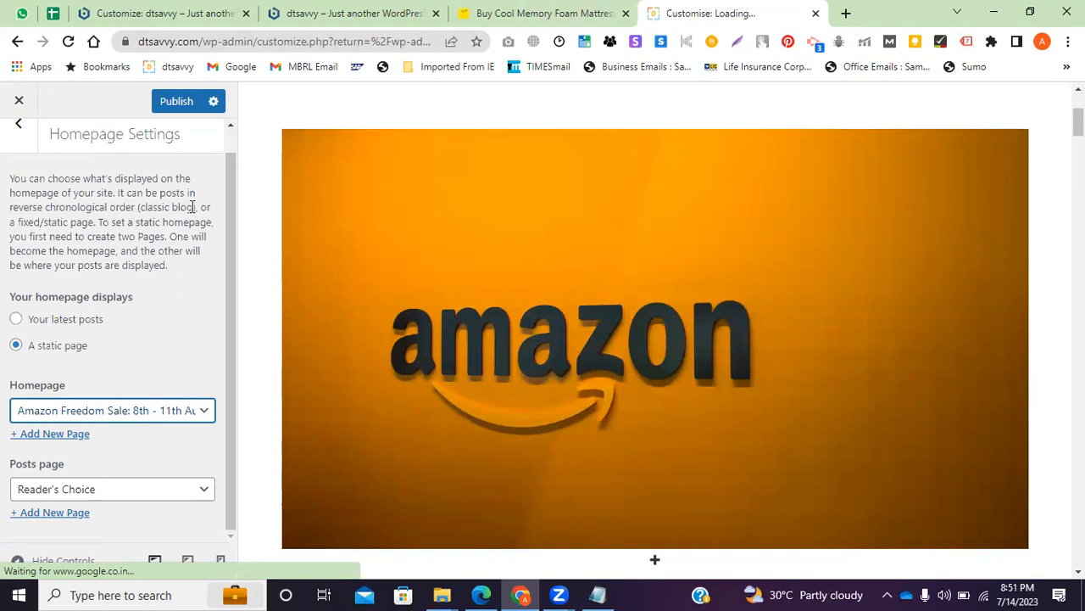
pyautogui.moveTo(138, 236); pyautogui.dragTo(164, 307)
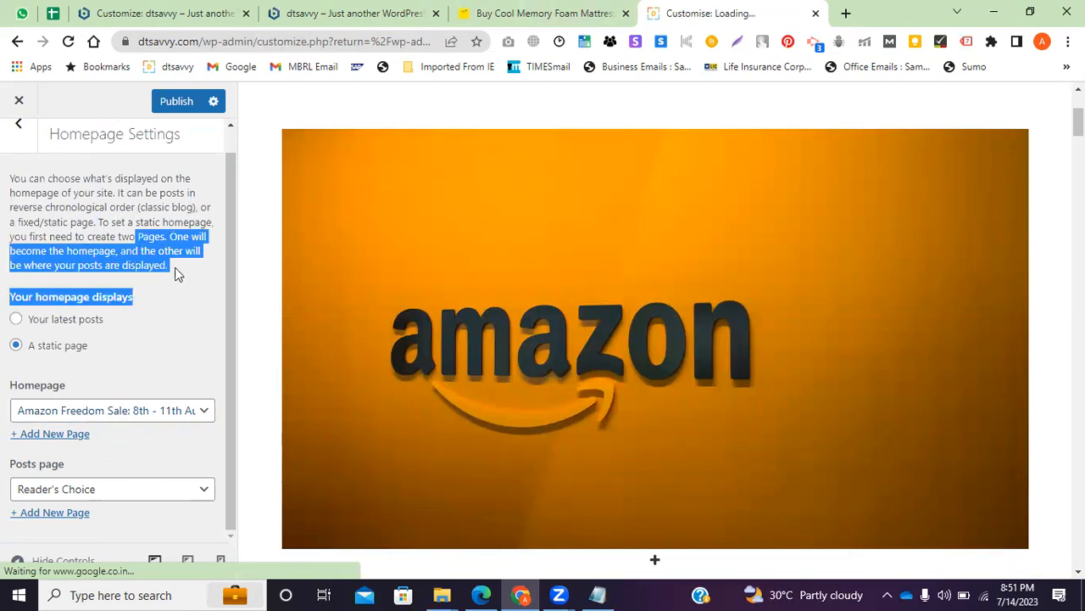
# Look through the Avata theme's sidebar settings and basic settings, staying in the customizer
pyautogui.click(18, 124)
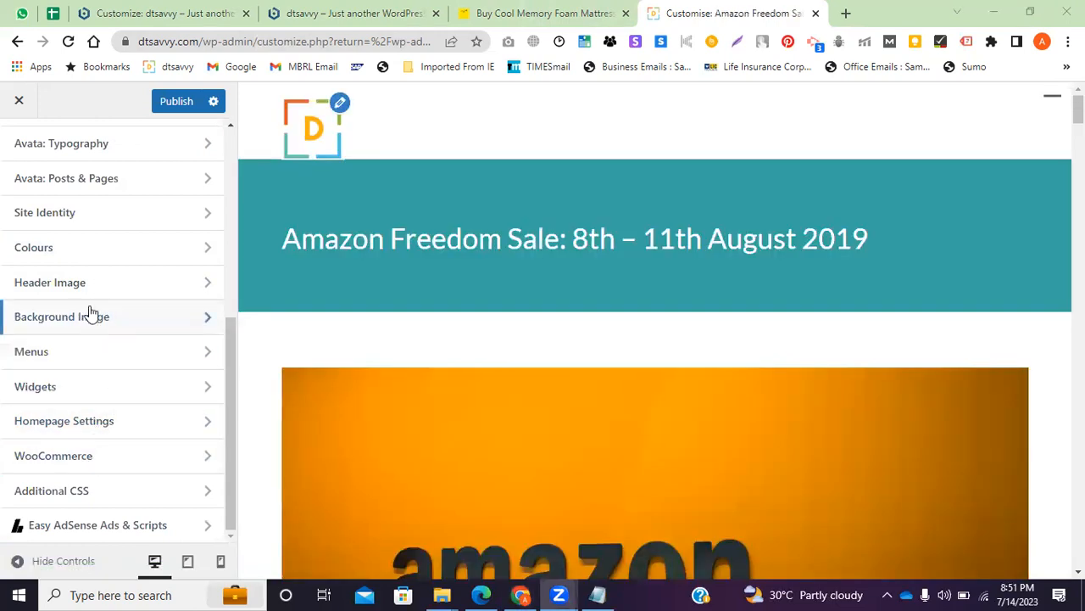
pyautogui.scroll(3, 111, 225)
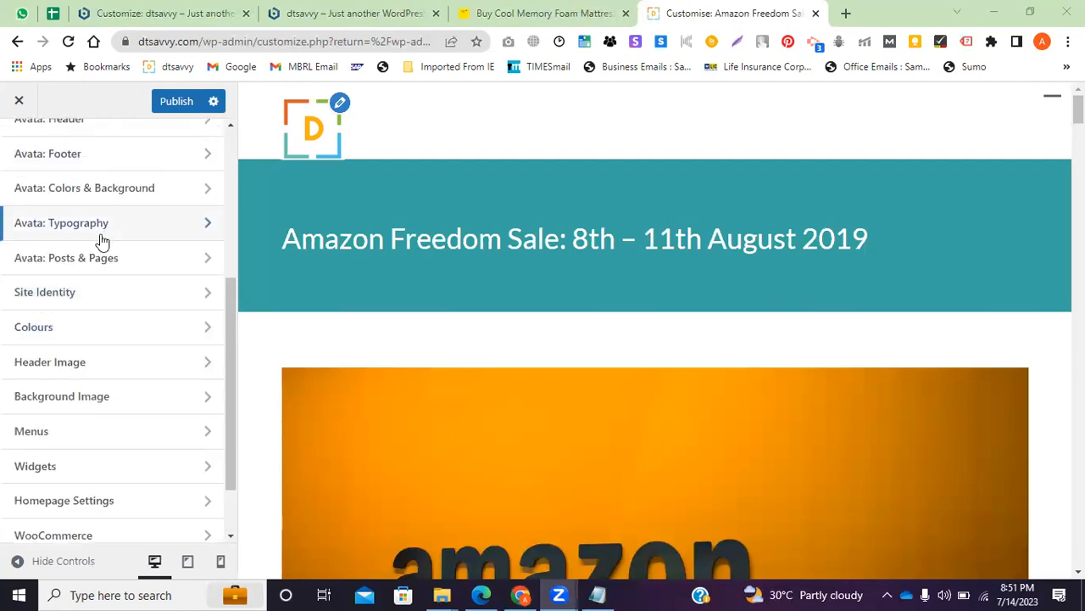
pyautogui.click(111, 170)
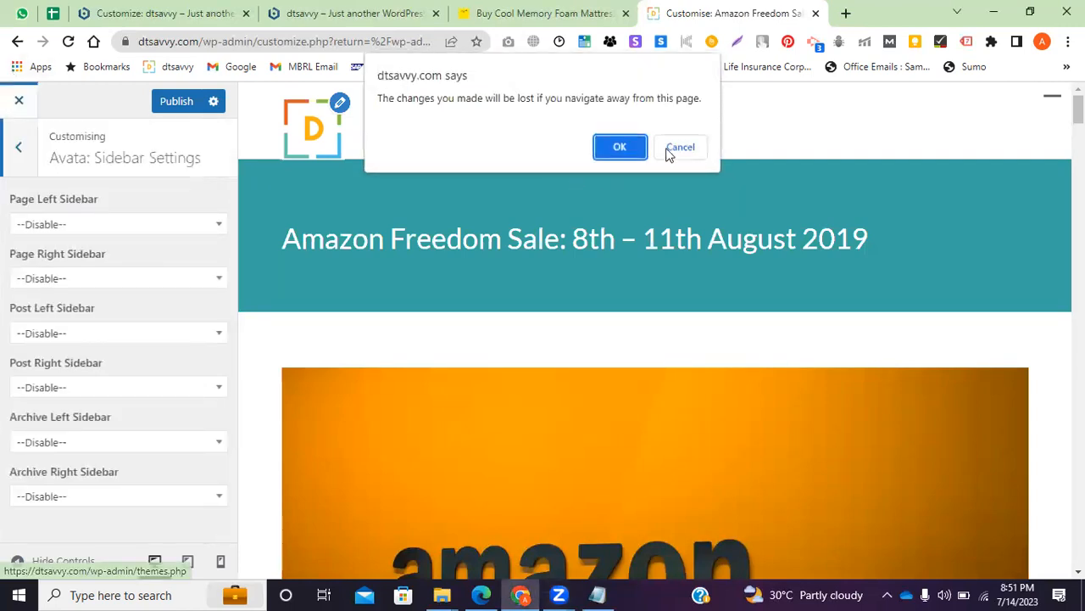
pyautogui.click(674, 151)
pyautogui.click(19, 147)
pyautogui.scroll(1, 68, 221)
pyautogui.click(99, 206)
pyautogui.click(18, 148)
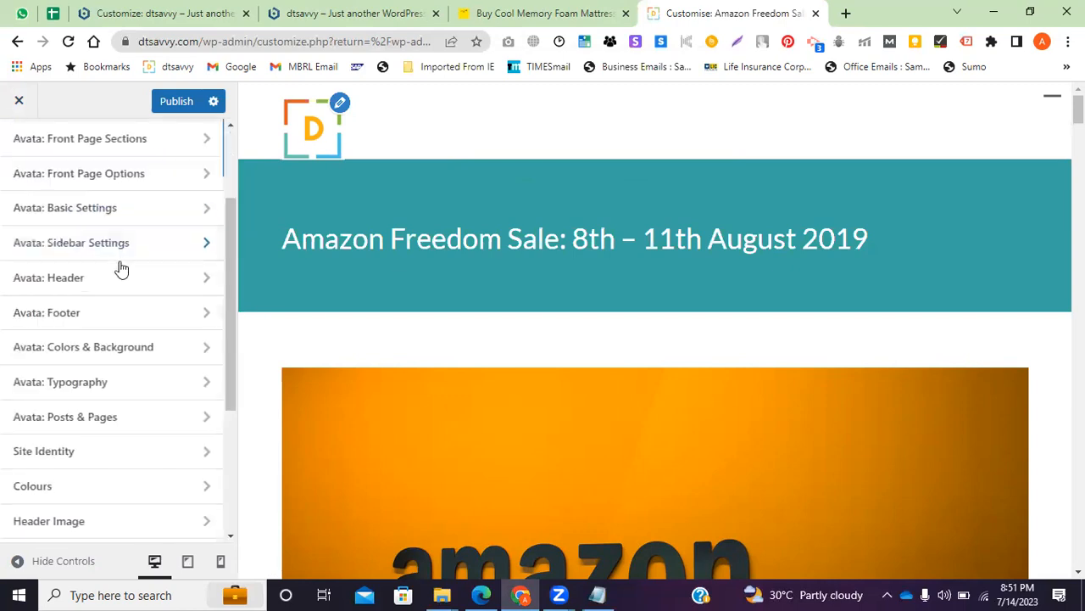
# Browse the remaining customizer sections and examine the background image and header image options
pyautogui.scroll(1, 127, 255)
pyautogui.scroll(-2, 102, 305)
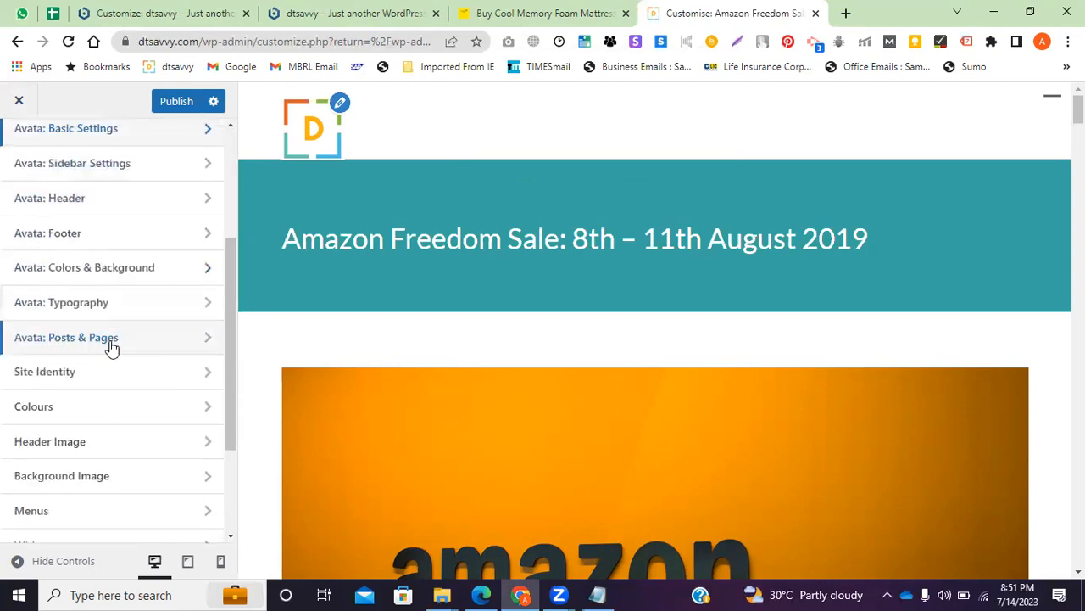
pyautogui.scroll(-2, 102, 441)
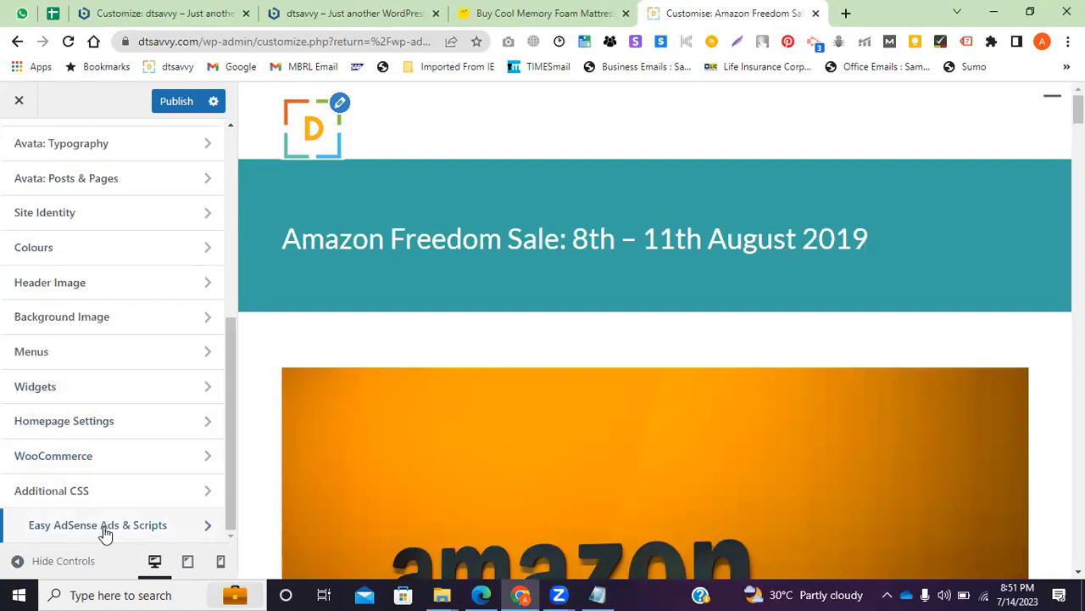
pyautogui.click(104, 320)
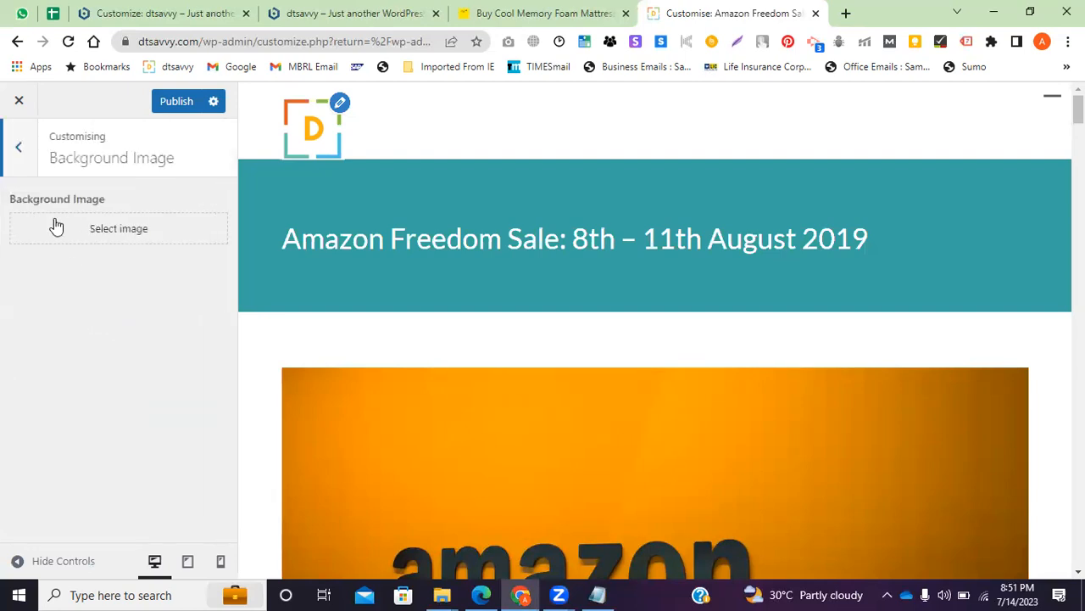
pyautogui.click(25, 161)
pyautogui.click(104, 282)
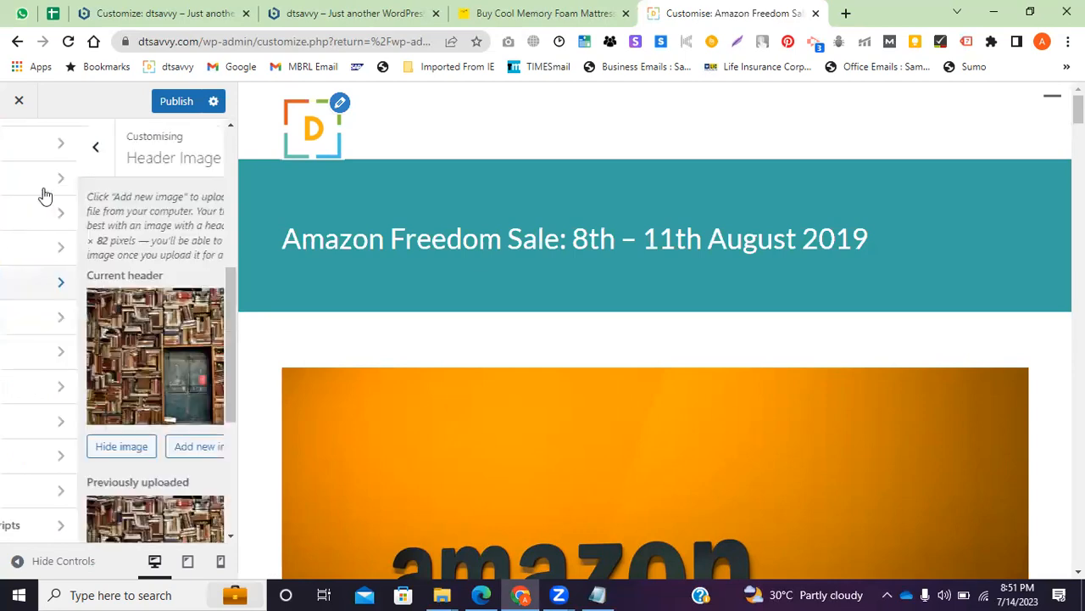
pyautogui.click(22, 146)
pyautogui.scroll(1, 97, 280)
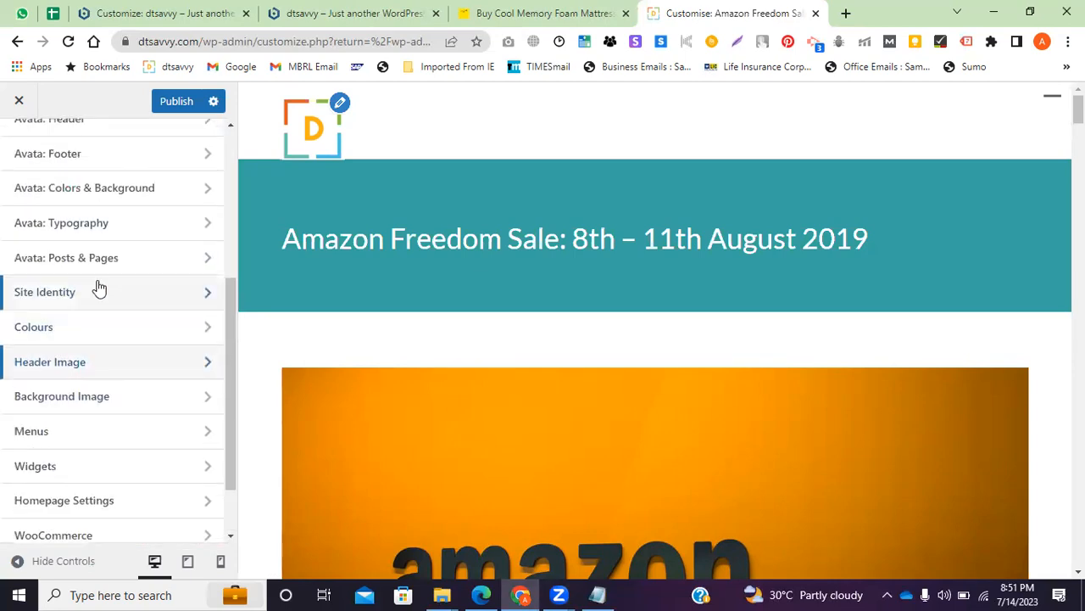
# Open the Avata posts and pages settings and examine the Hide Breadcrumb option, checking briefly against the local site's customizer
pyautogui.click(118, 259)
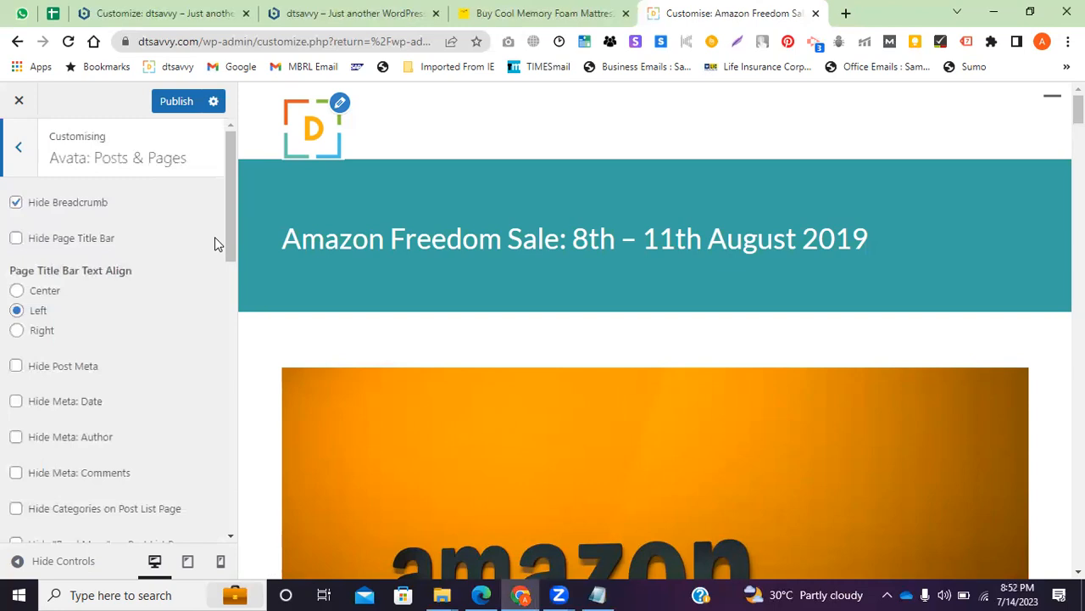
pyautogui.moveTo(109, 203); pyautogui.dragTo(34, 211)
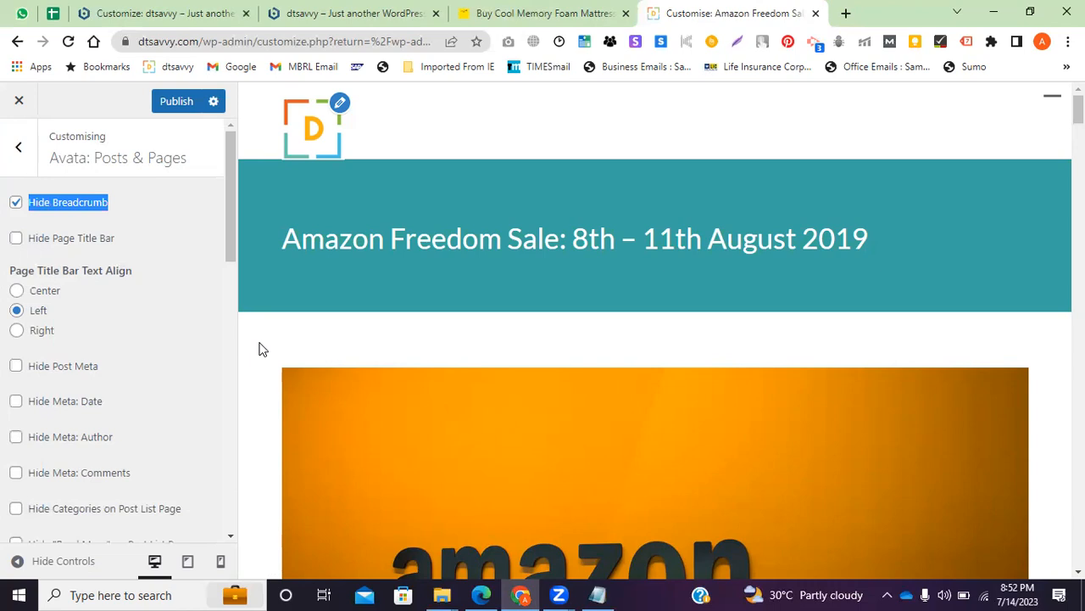
pyautogui.click(166, 13)
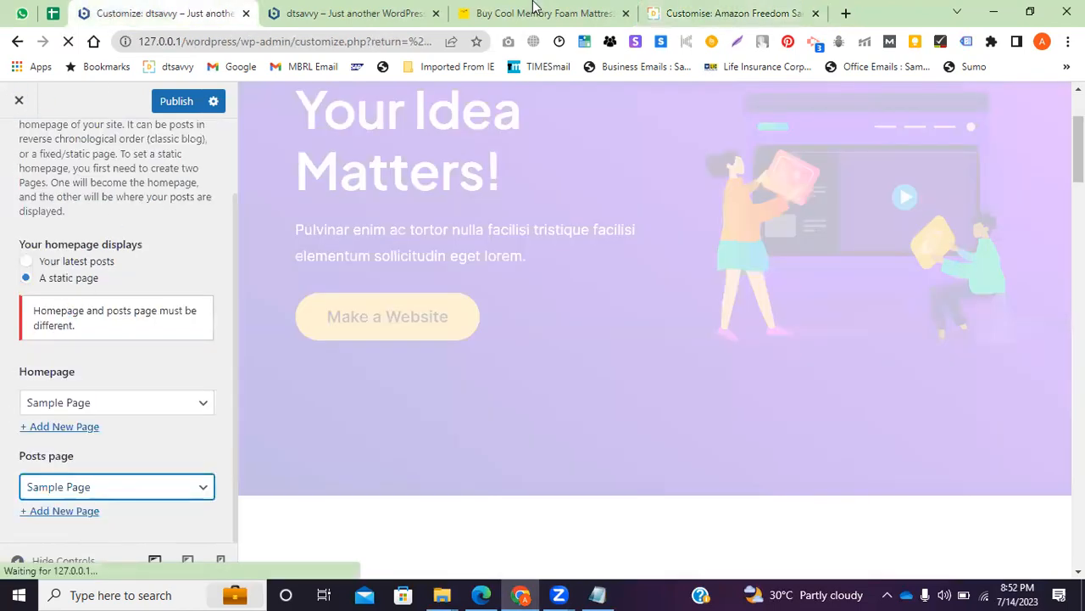
pyautogui.click(754, 11)
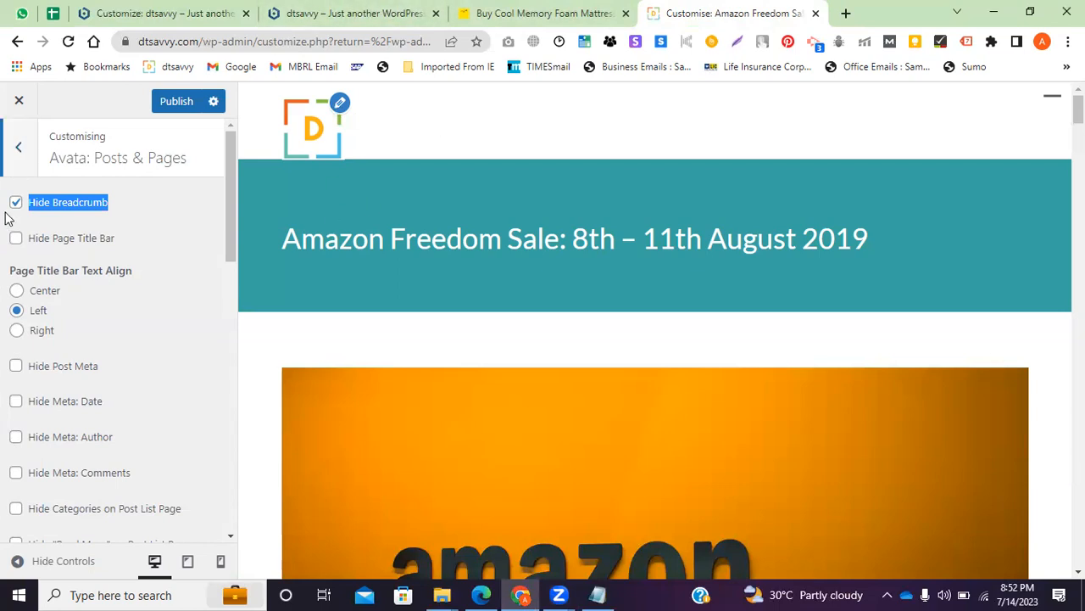
# Return to the local site's customizer and load the WordPress dashboard at 127.0.0.1/wordpress/wp-admin/ in its place
pyautogui.click(182, 10)
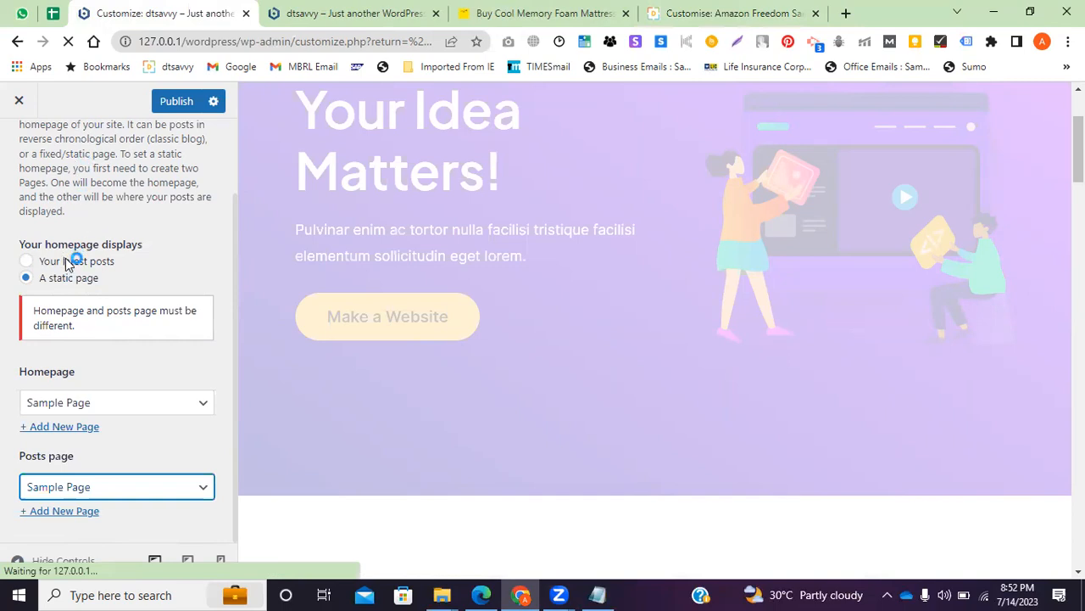
pyautogui.click(194, 41)
pyautogui.press('Return')
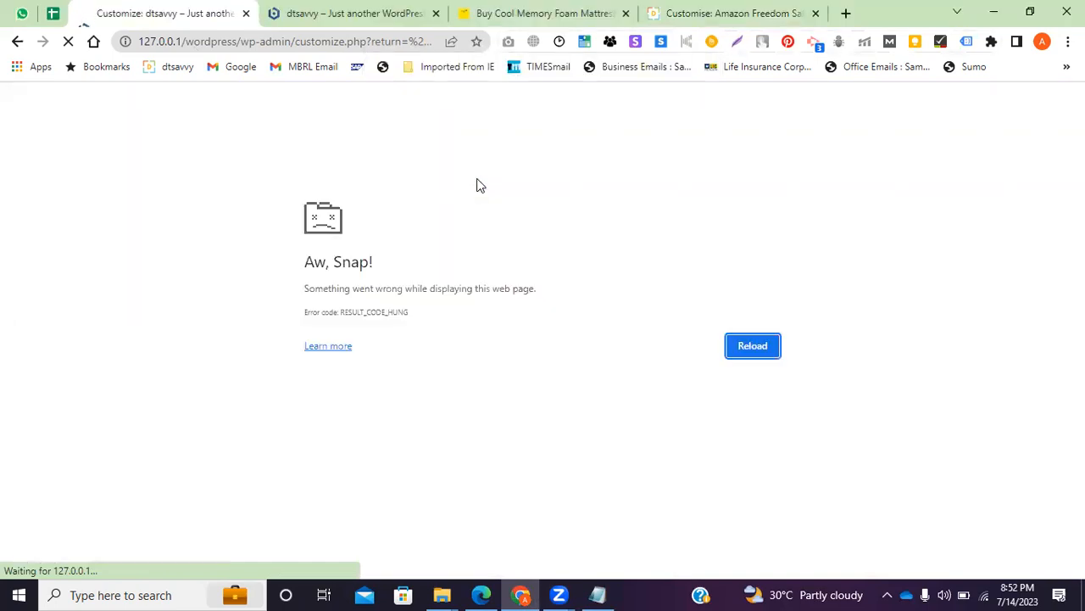
pyautogui.click(295, 44)
pyautogui.doubleClick(305, 43)
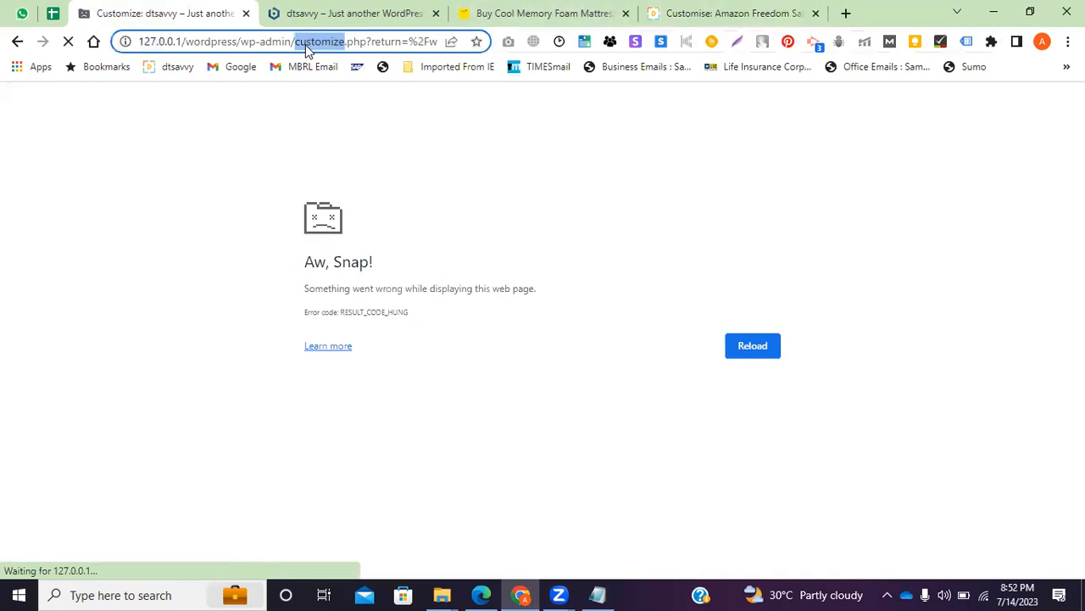
pyautogui.click(297, 43)
pyautogui.moveTo(298, 42); pyautogui.dragTo(585, 43)
pyautogui.press('BackSpace')
pyautogui.press('BackSpace')
pyautogui.press('Return')
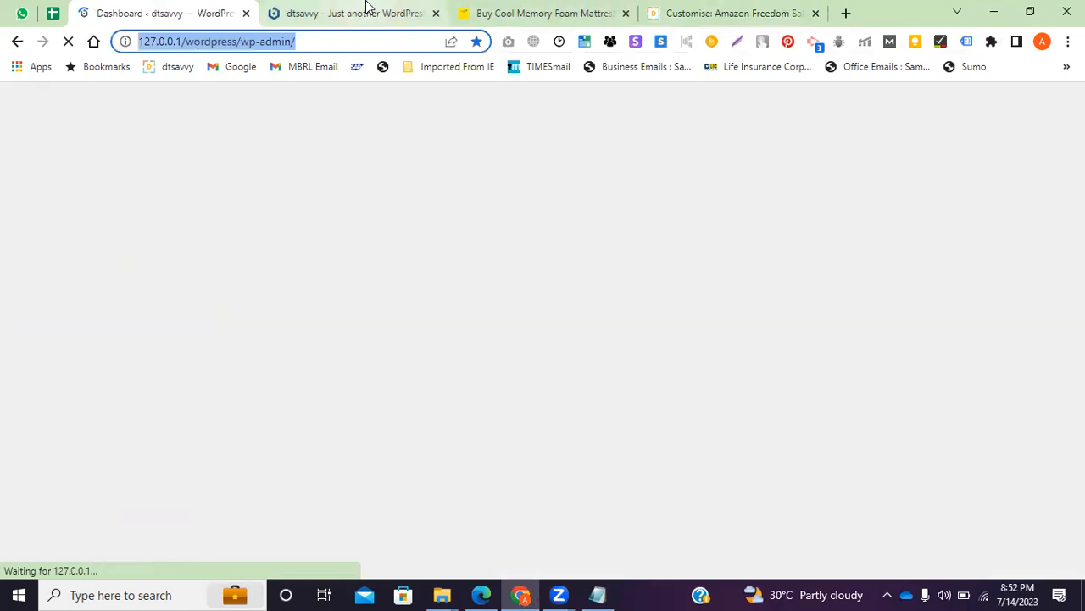
pyautogui.click(368, 9)
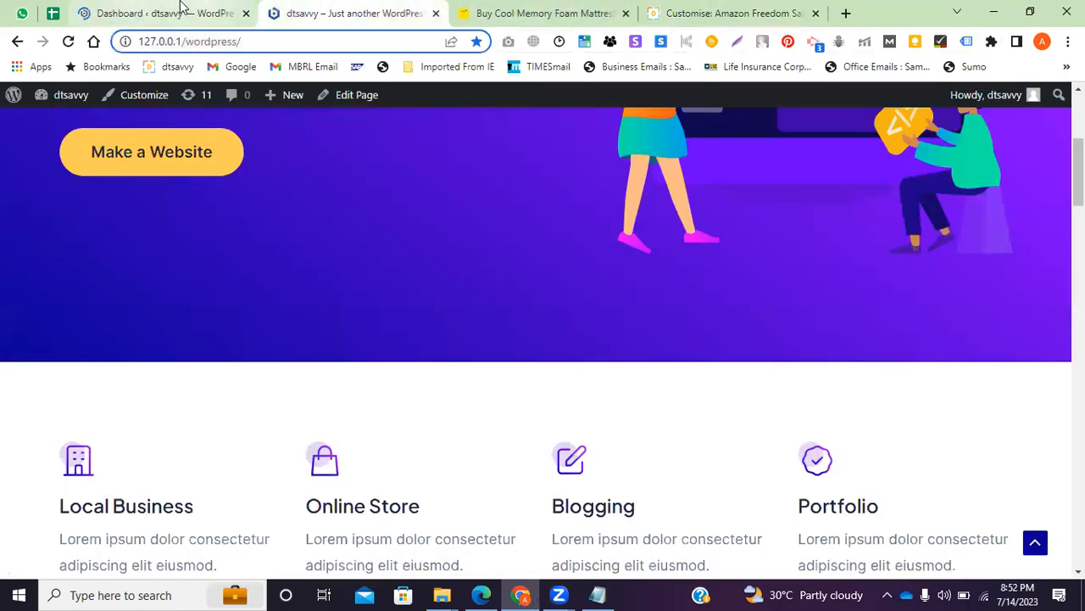
pyautogui.click(182, 10)
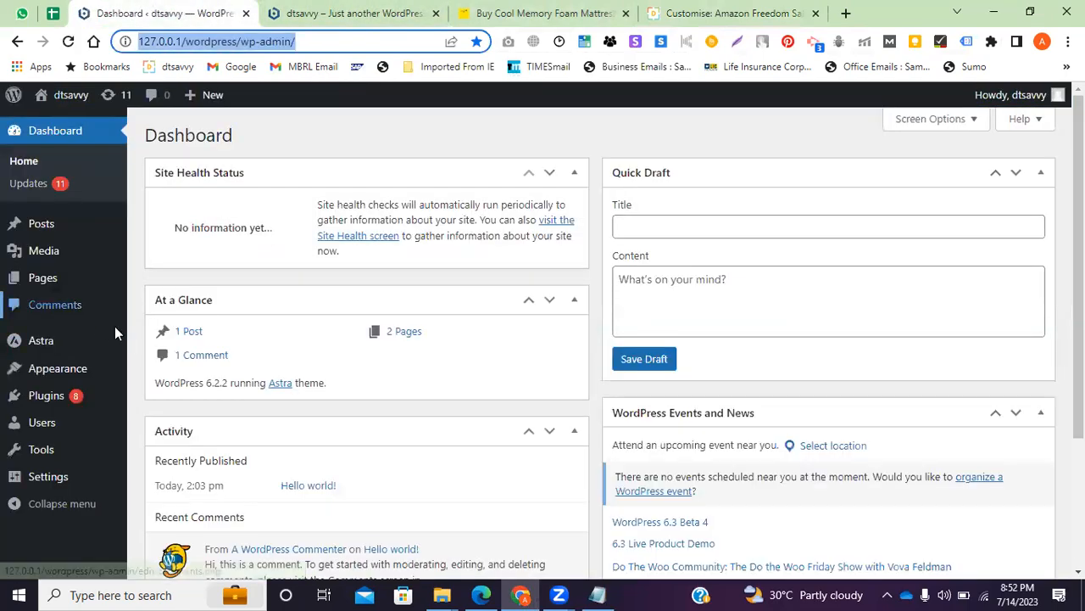
pyautogui.moveTo(96, 360)
pyautogui.moveTo(38, 340)
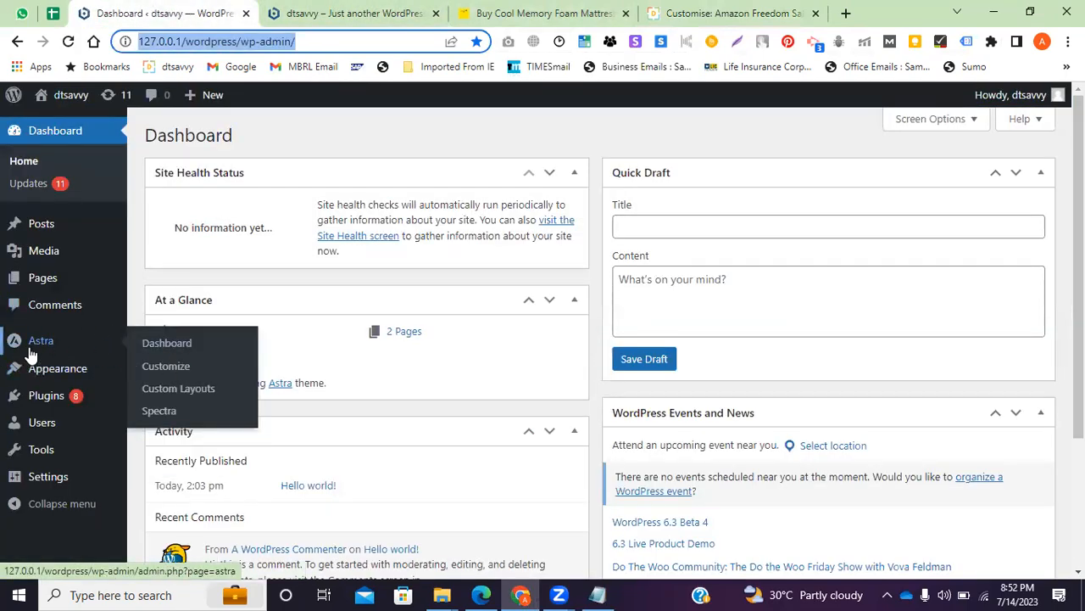
pyautogui.click(170, 346)
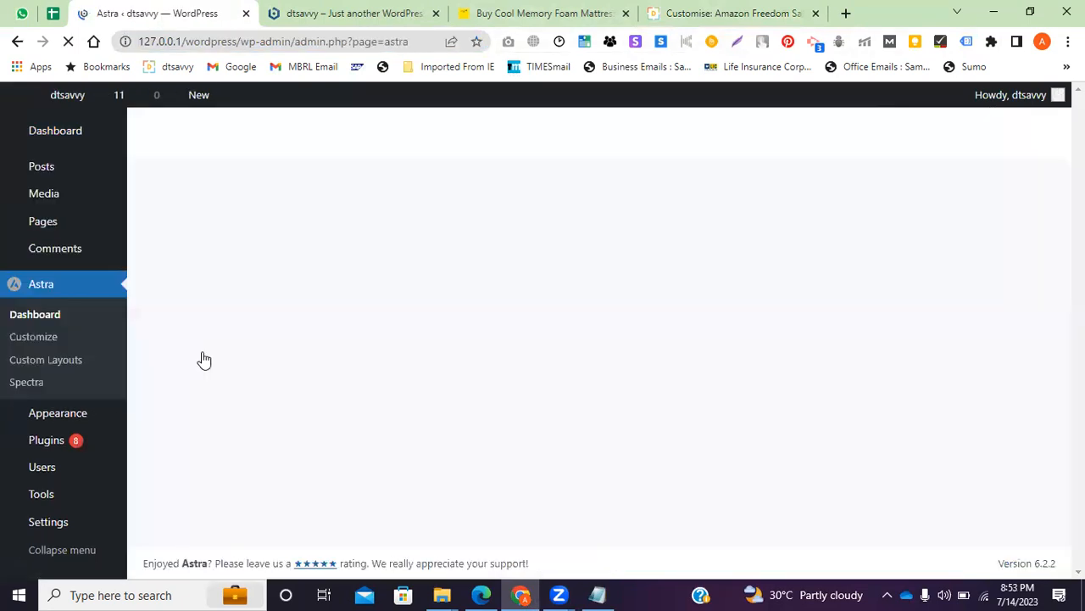
pyautogui.click(17, 41)
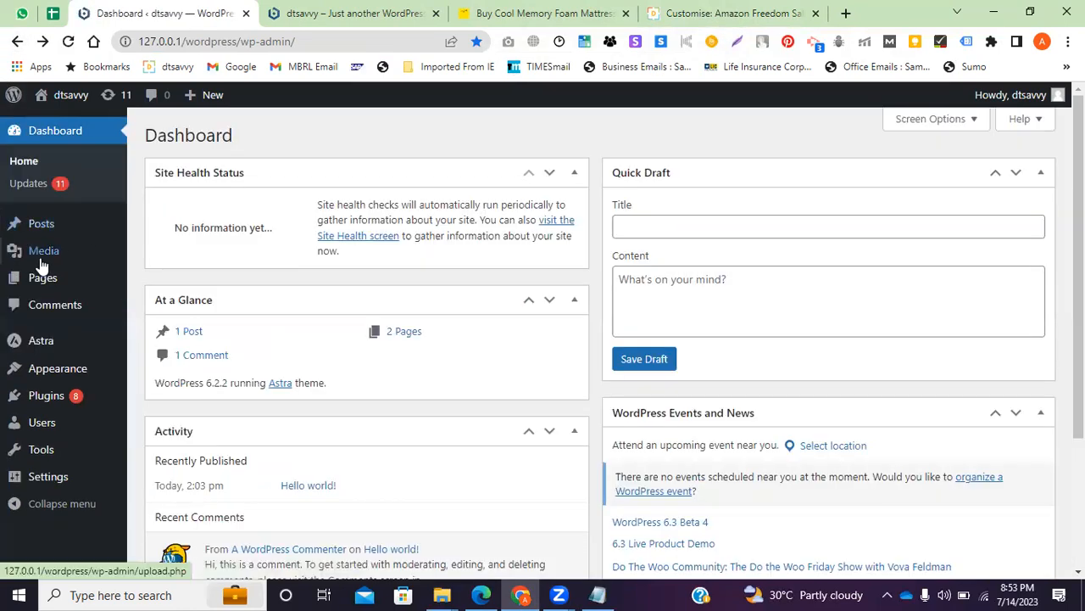
# Open the Astra theme's customizer on the local site, look over its sections and homepage preview, and open the Additional CSS editor
pyautogui.moveTo(40, 343)
pyautogui.click(188, 376)
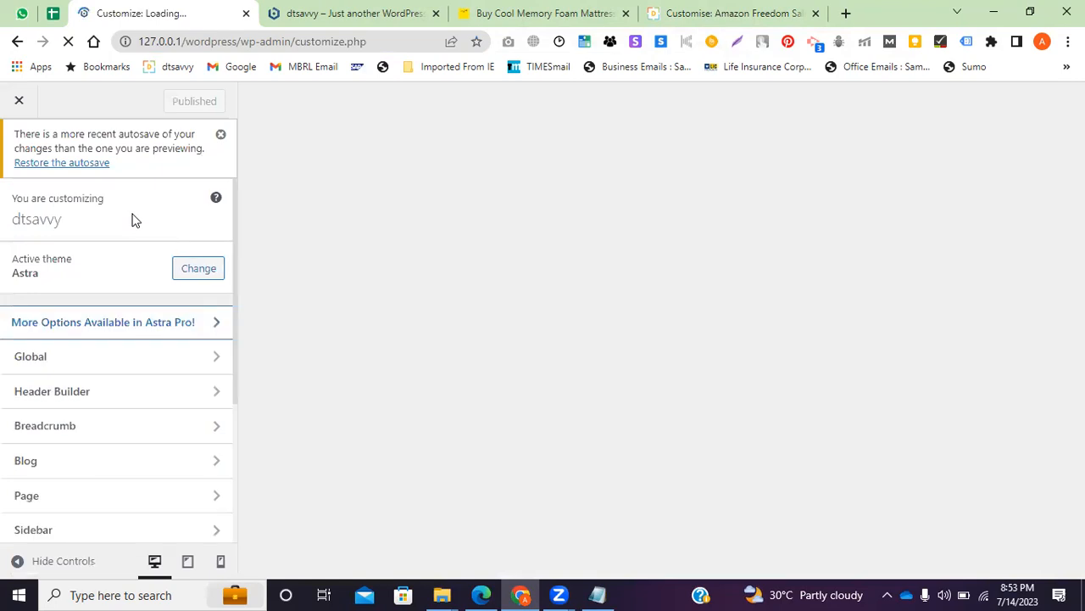
pyautogui.scroll(-3, 109, 344)
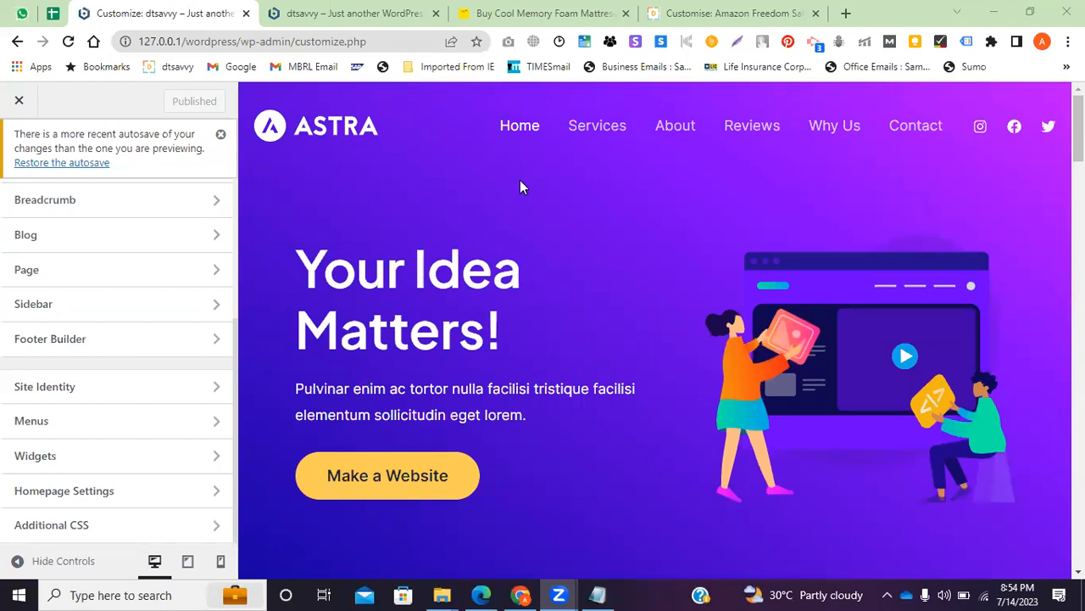
pyautogui.scroll(-4, 509, 246)
pyautogui.scroll(-5, 433, 351)
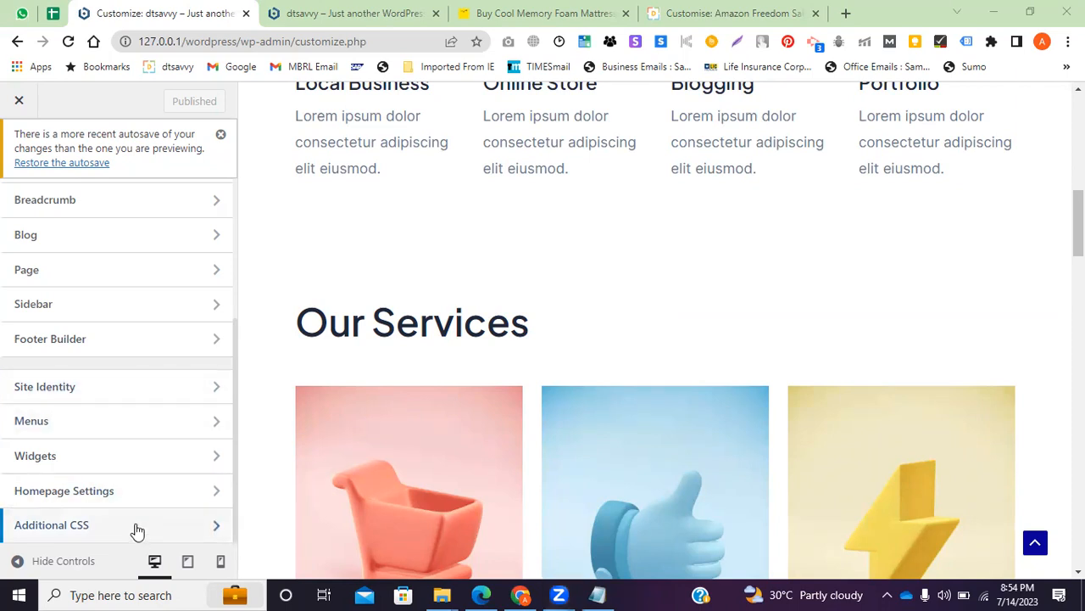
pyautogui.click(94, 530)
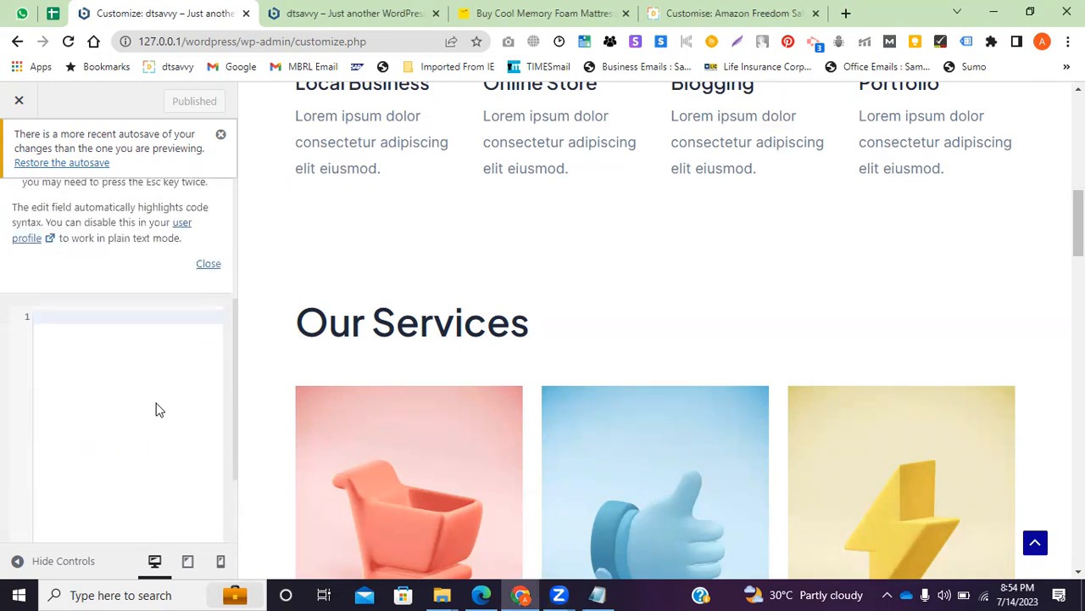
# Load dtsavvy.com in a new browser tab and look over its homepage down to the Recent From Blogs section
pyautogui.click(651, 10)
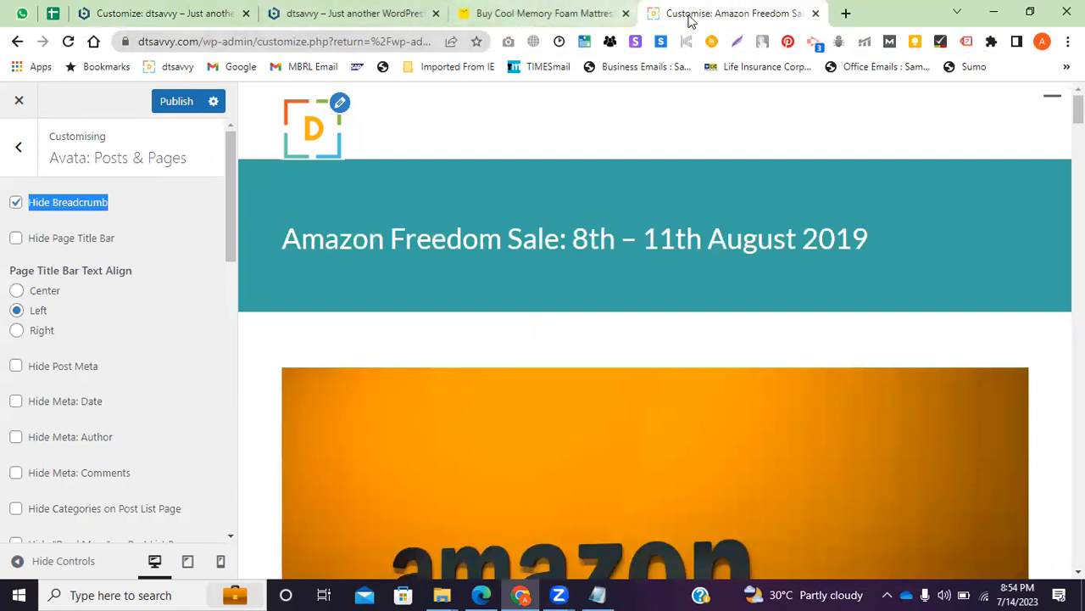
pyautogui.click(845, 13)
pyautogui.write('dtsavvy.com')
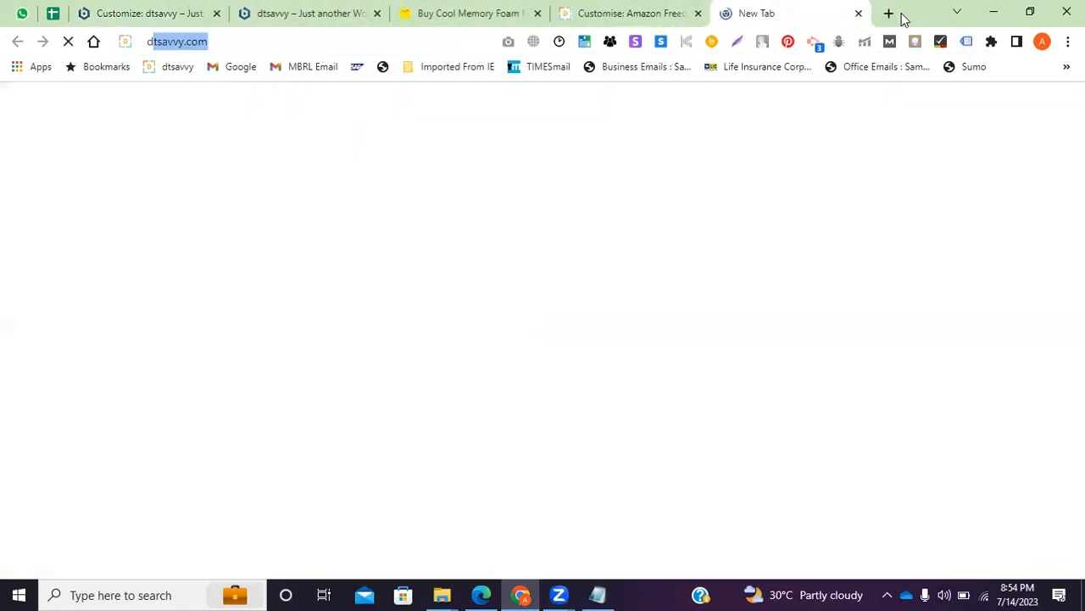
pyautogui.press('Return')
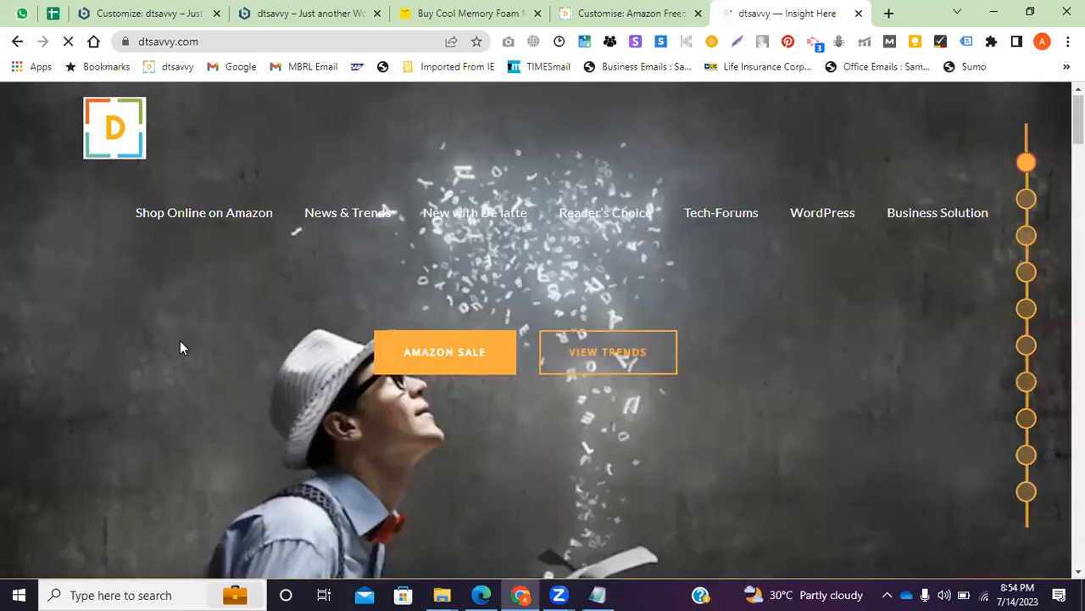
pyautogui.scroll(-3, 179, 340)
pyautogui.scroll(3, 188, 331)
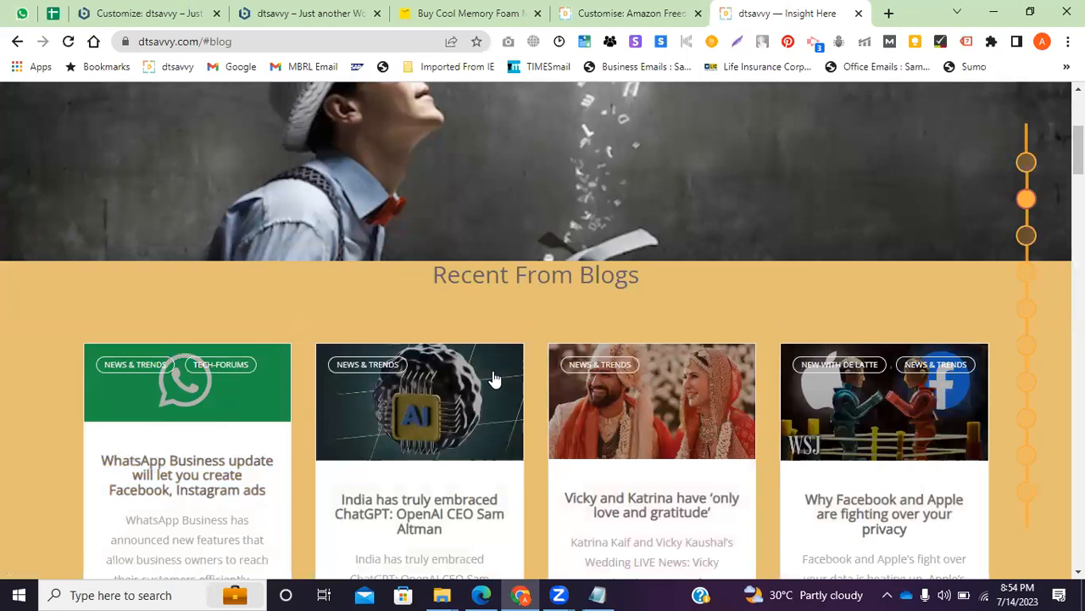
# Search Google in a new browser tab for "oniline code to increase the image width in avata wordpress"
pyautogui.click(890, 13)
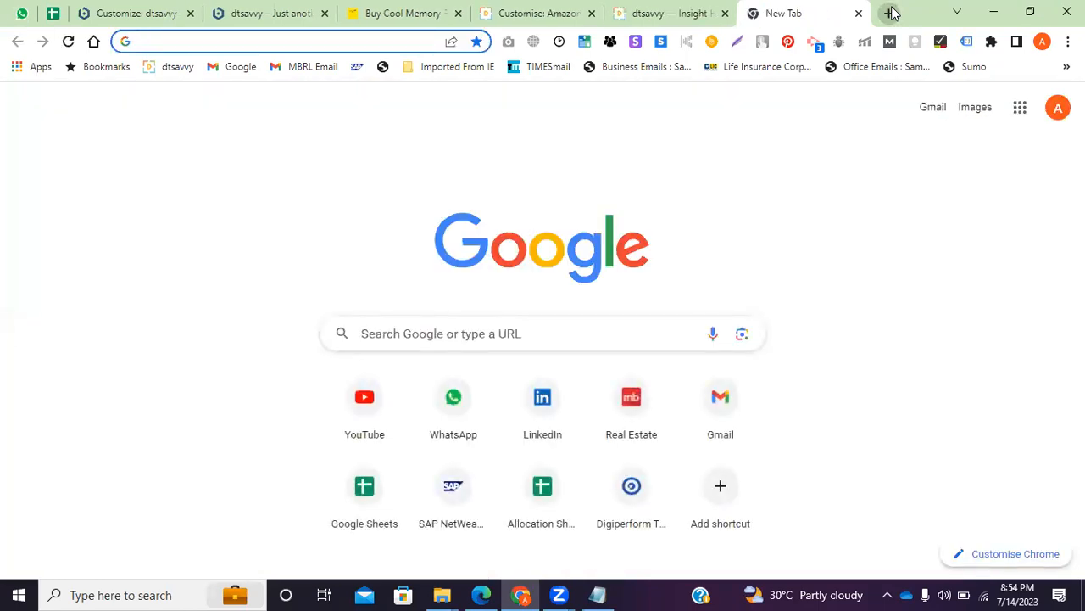
pyautogui.write('on')
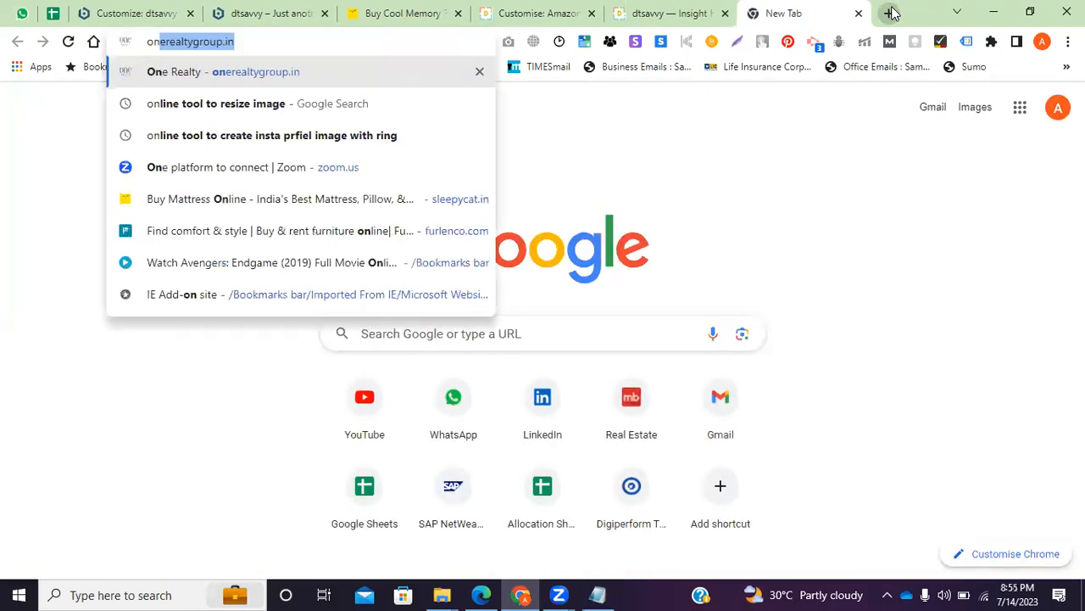
pyautogui.write('iline code to ')
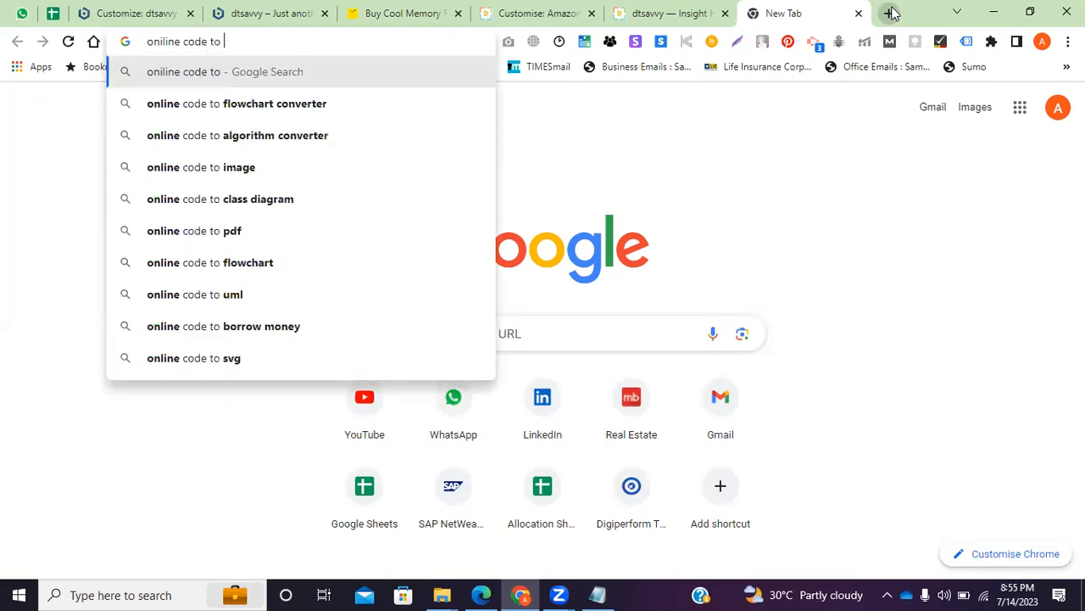
pyautogui.write('increa')
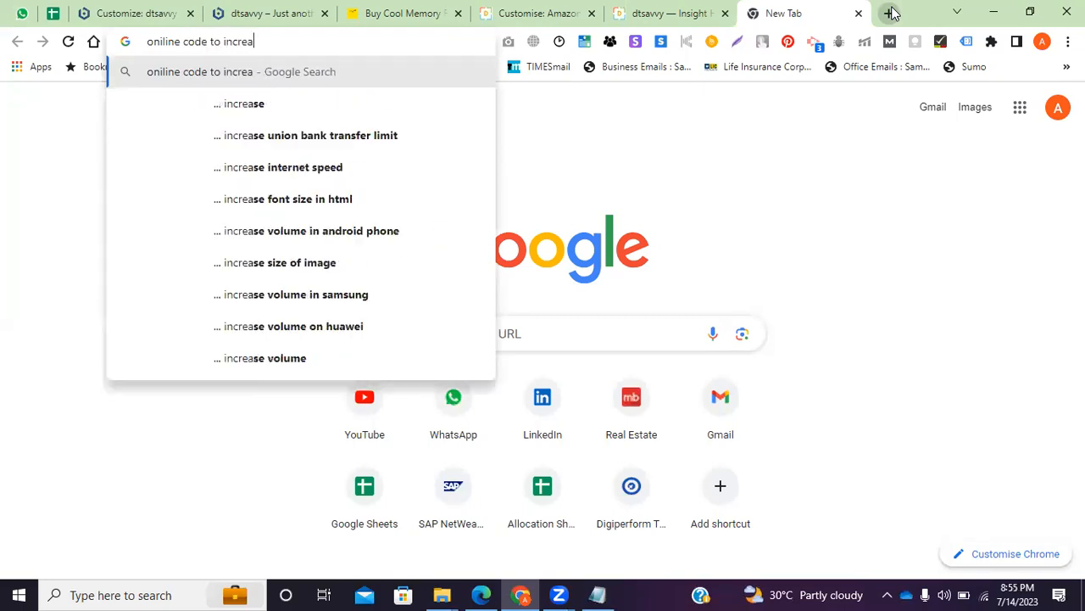
pyautogui.write('se the image ')
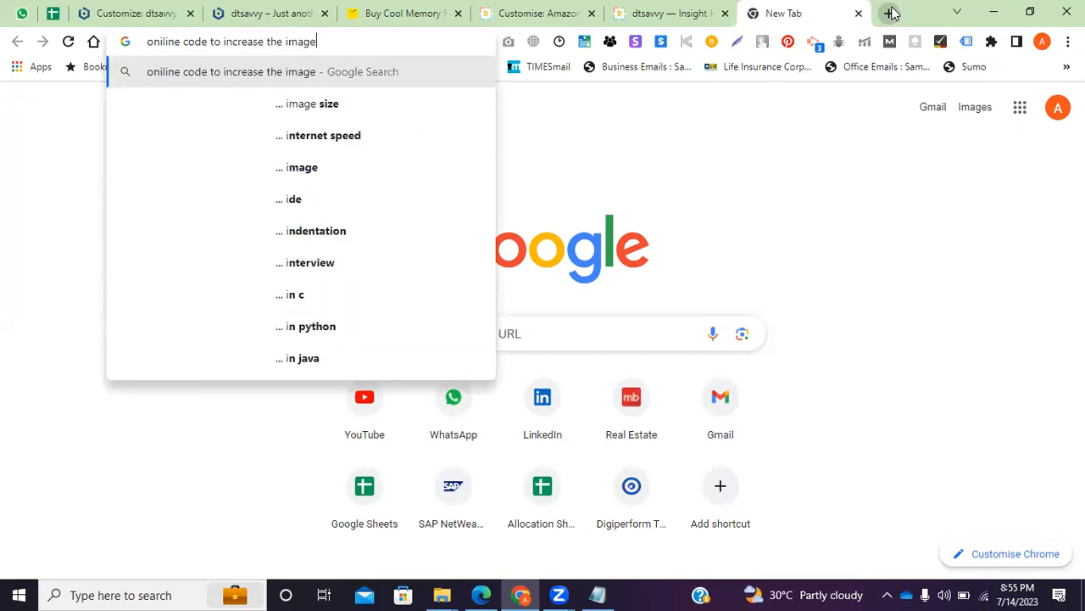
pyautogui.write('width ')
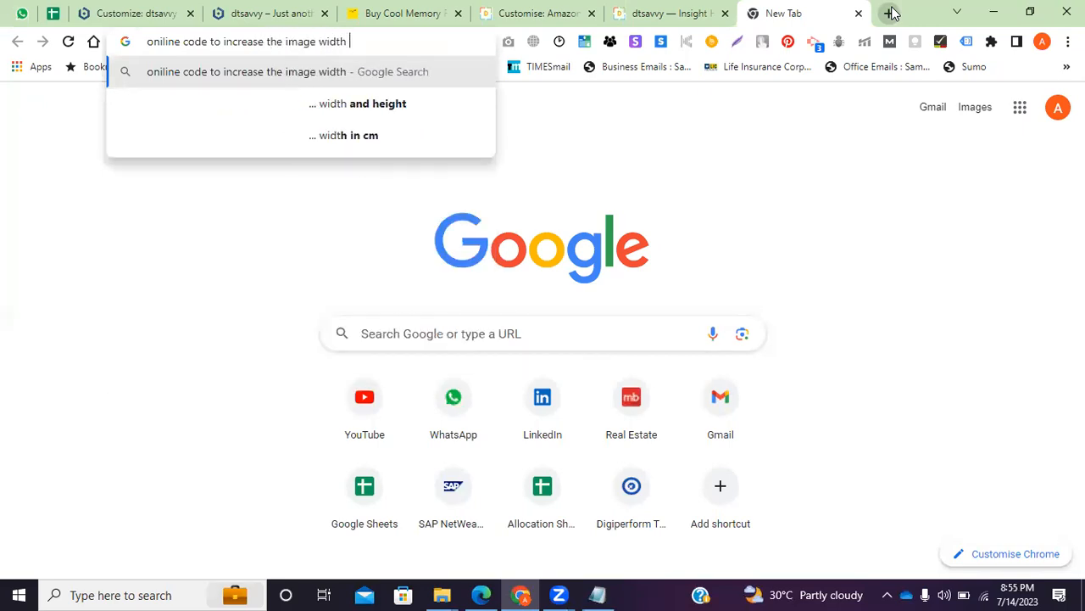
pyautogui.write('in avata wordp')
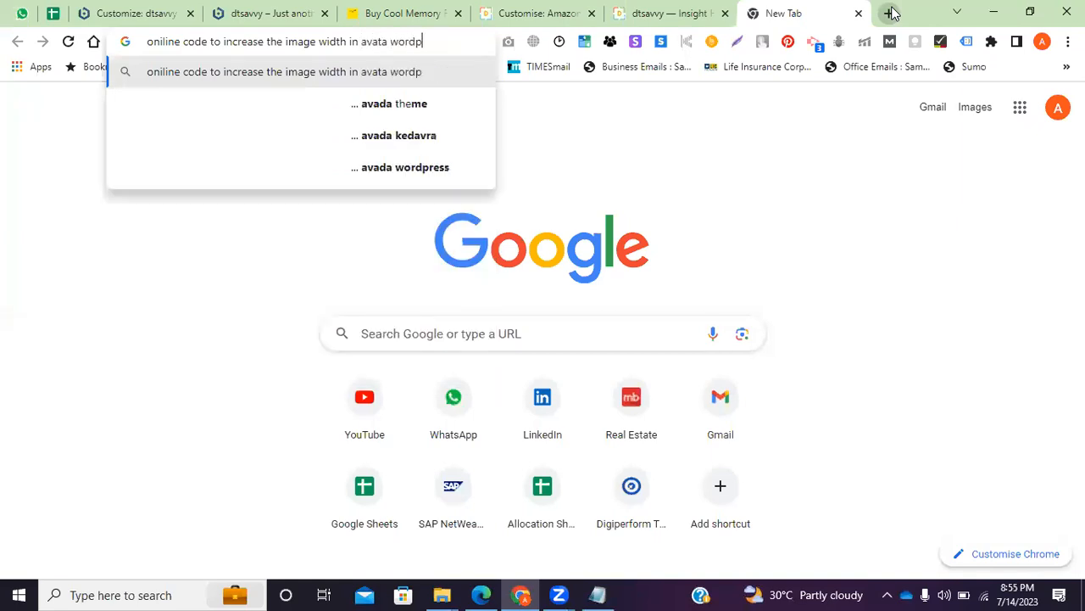
pyautogui.write('ress')
pyautogui.press('Return')
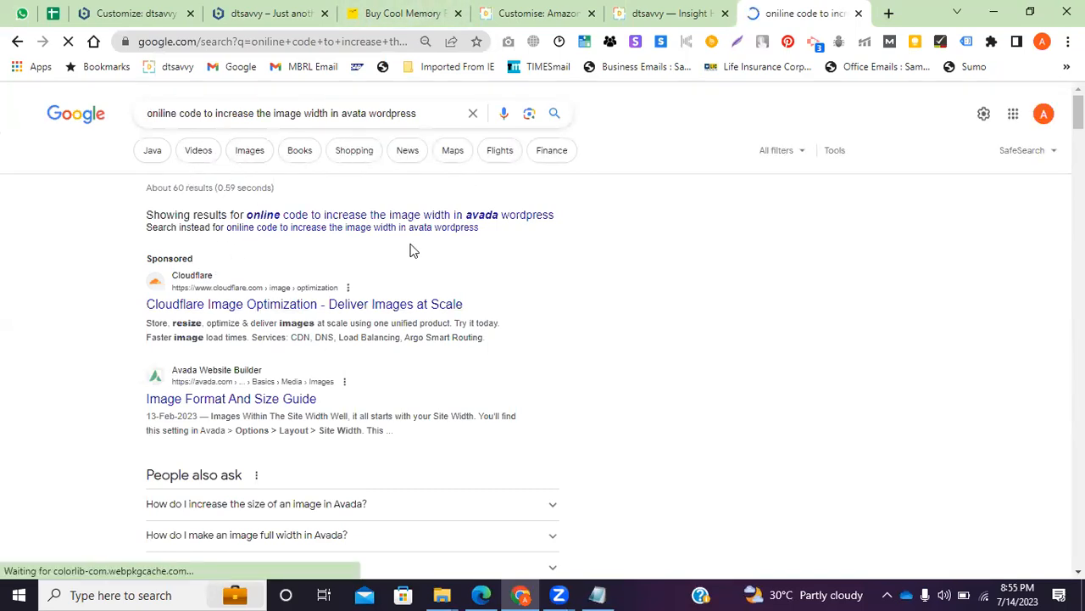
# Open Avada's Image Format And Size Guide from the search results, skim the article, and return to the results
pyautogui.scroll(-4, 228, 352)
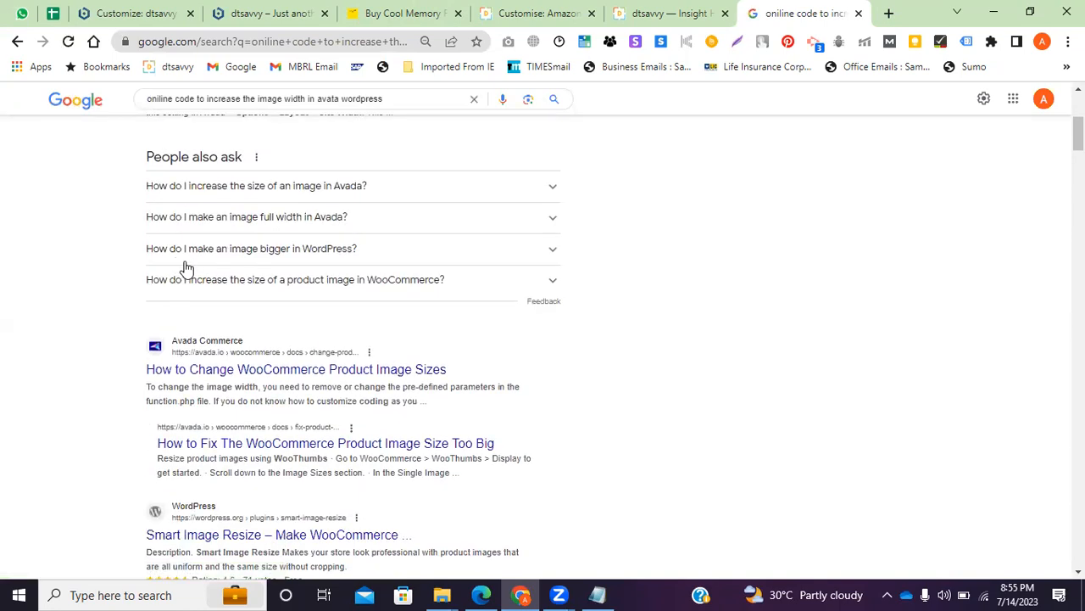
pyautogui.scroll(2, 178, 246)
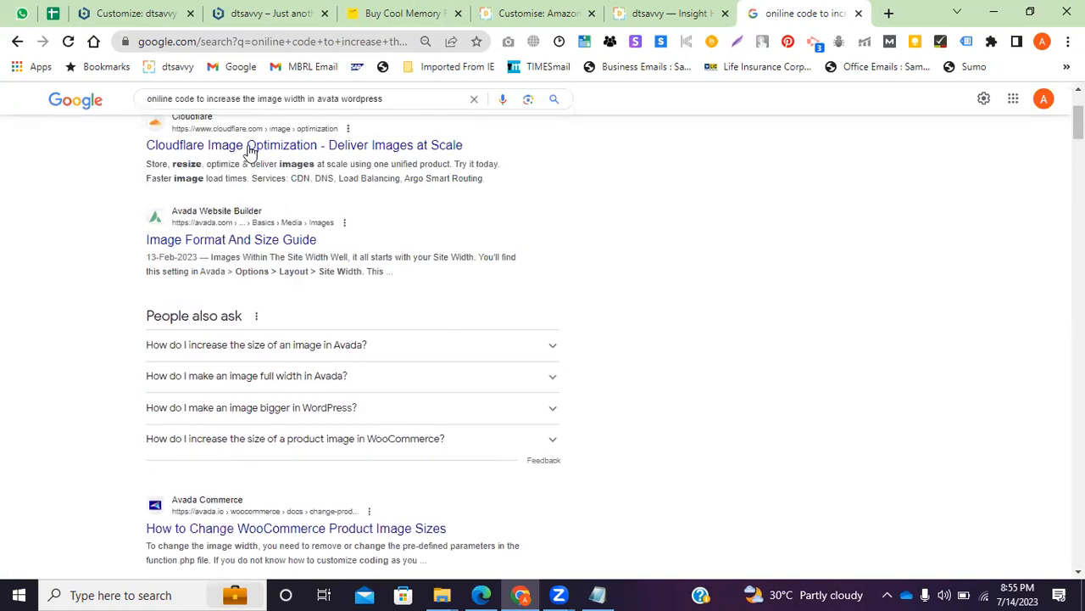
pyautogui.click(232, 241)
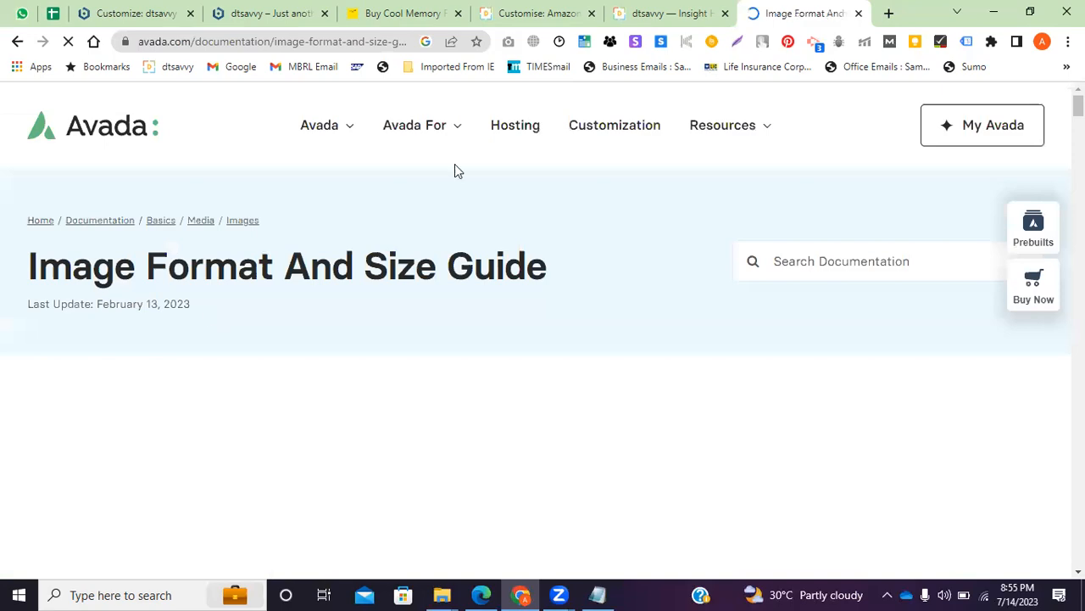
pyautogui.scroll(-5, 402, 356)
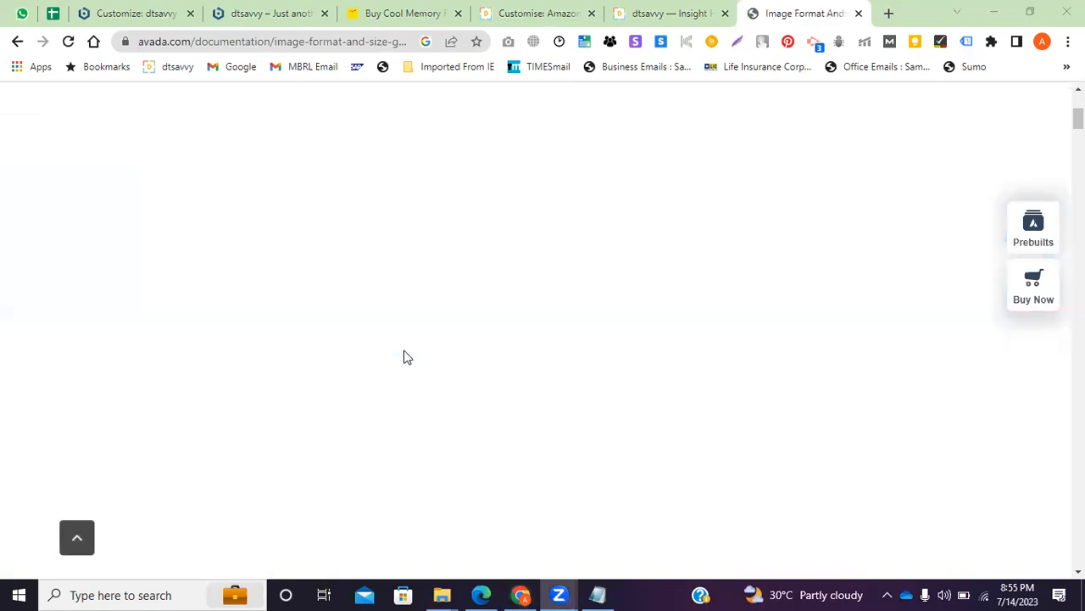
pyautogui.scroll(2, 356, 361)
pyautogui.scroll(-3, 255, 363)
pyautogui.scroll(-1, 205, 292)
pyautogui.scroll(5, 197, 265)
pyautogui.click(17, 41)
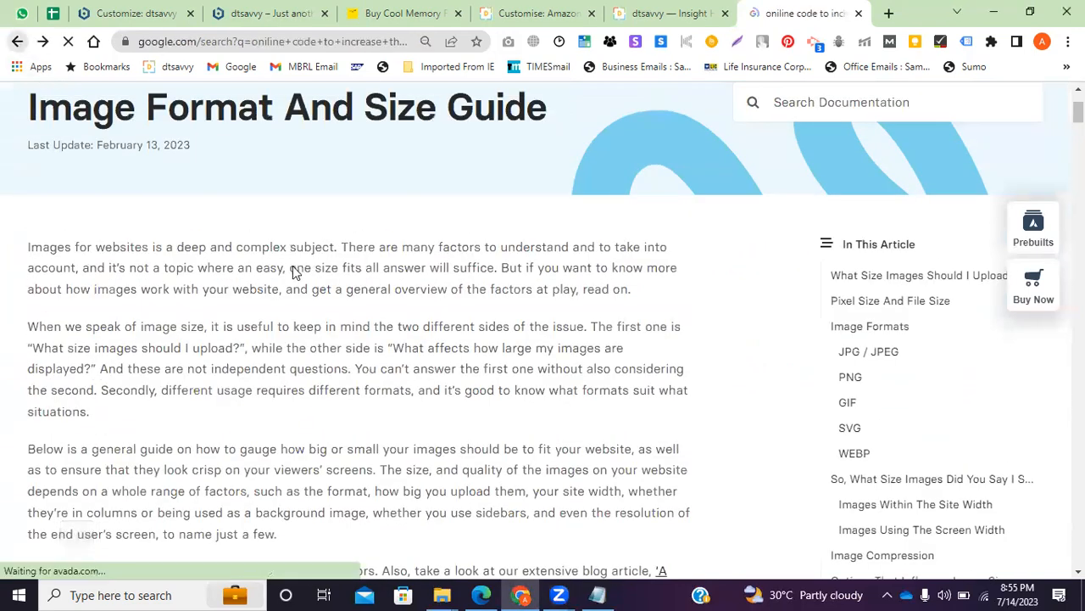
# Repeat the search with "css" added before "code" and open the How To Add Custom CSS In Avada article
pyautogui.click(181, 113)
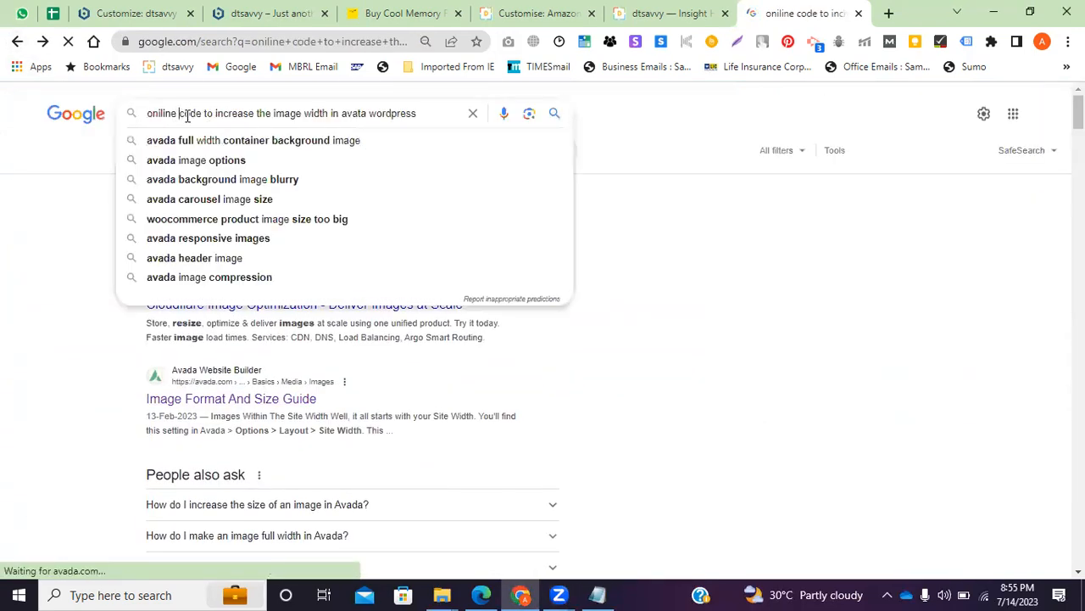
pyautogui.write('css')
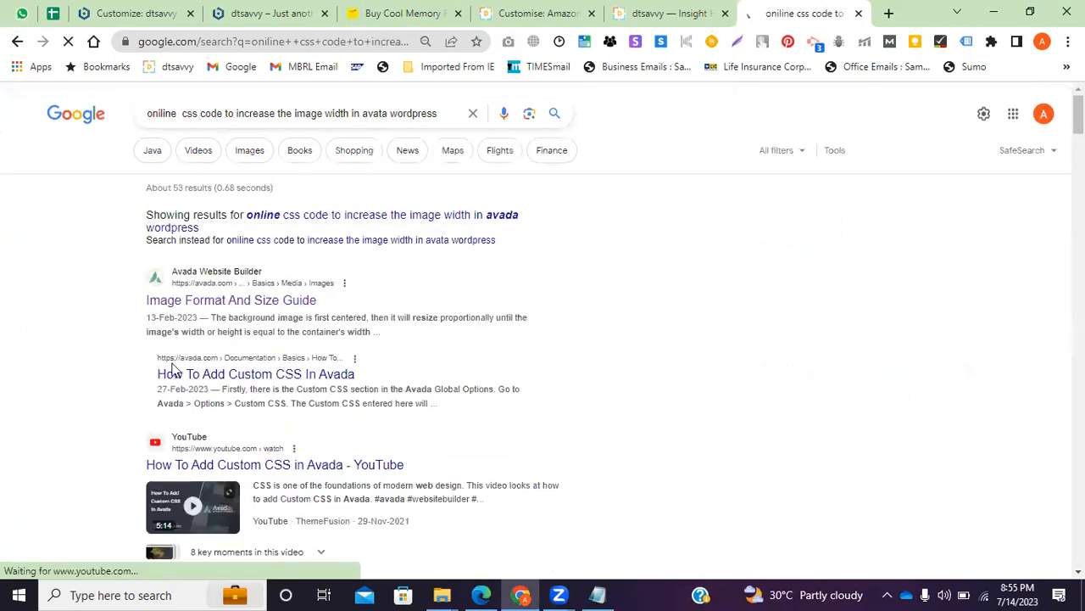
pyautogui.click(296, 374)
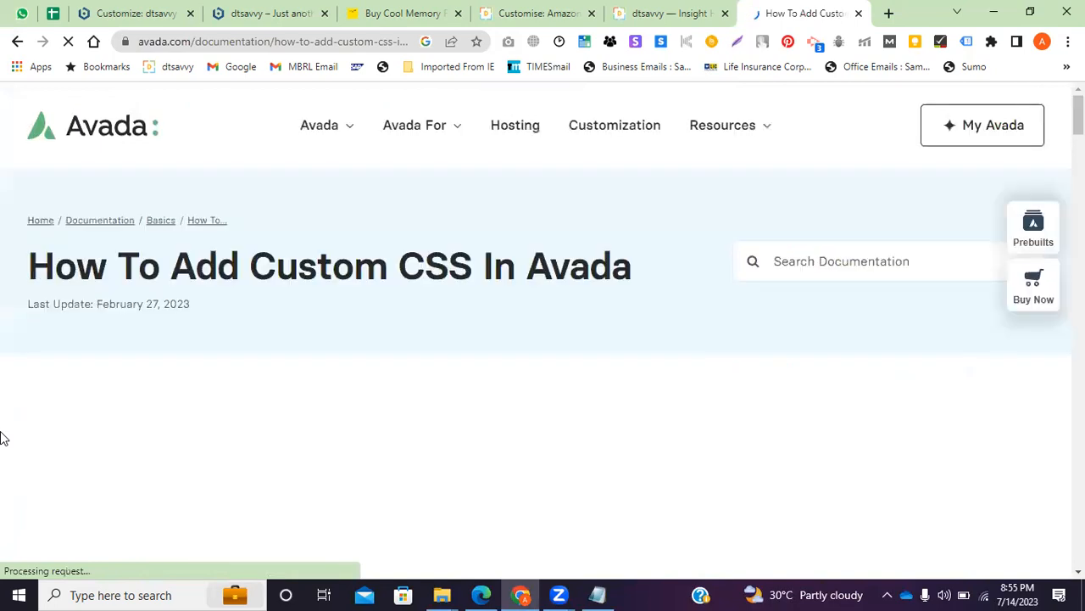
# Read the custom CSS article down to its Global Custom CSS section and enlarge the screenshot of the code editor
pyautogui.scroll(-2, 384, 341)
pyautogui.scroll(-2, 383, 341)
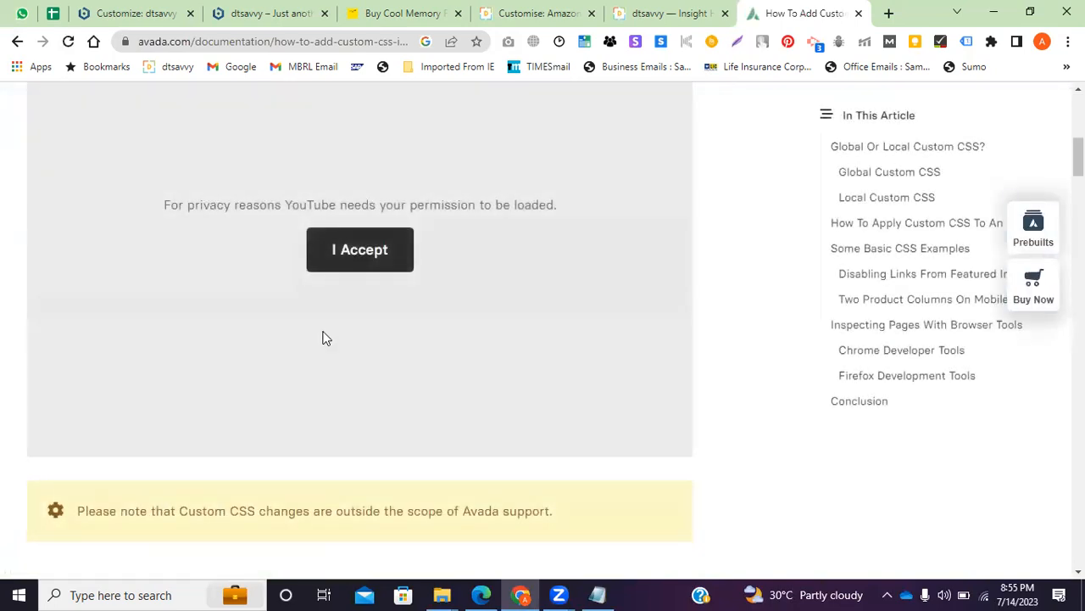
pyautogui.scroll(-3, 129, 363)
pyautogui.scroll(-7, 129, 362)
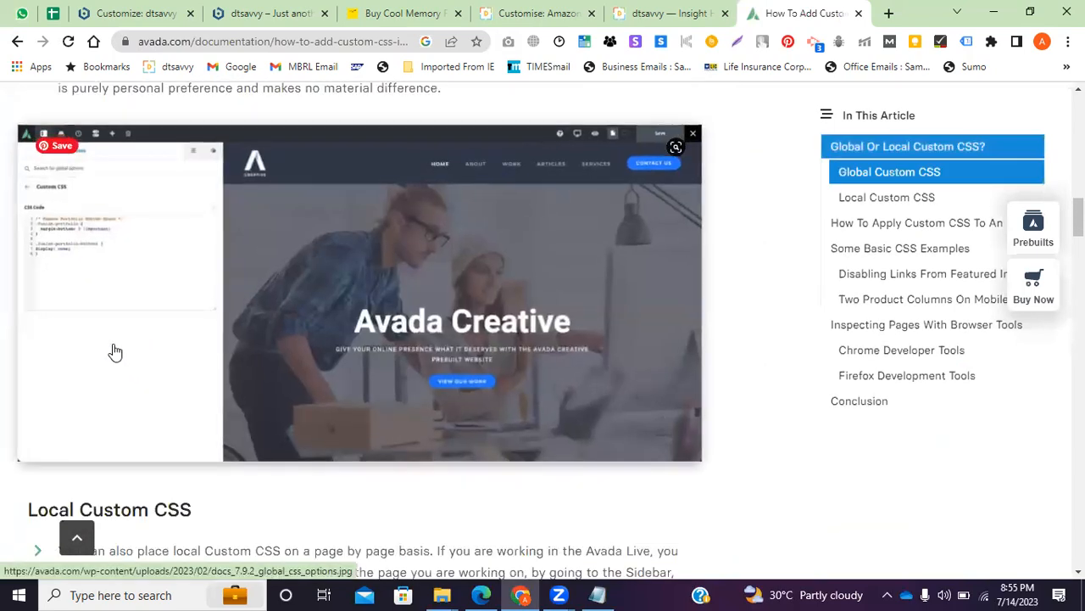
pyautogui.click(93, 338)
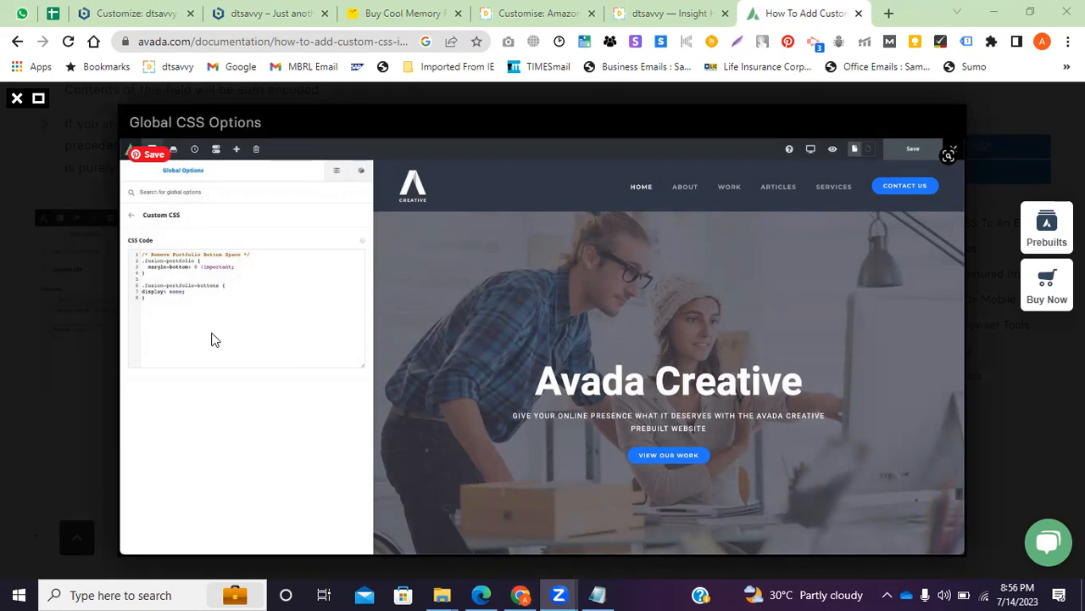
# Switch to Visual Studio Code from the desktop and open the myprojectr folder in the Ducat directory
pyautogui.press('super+d')
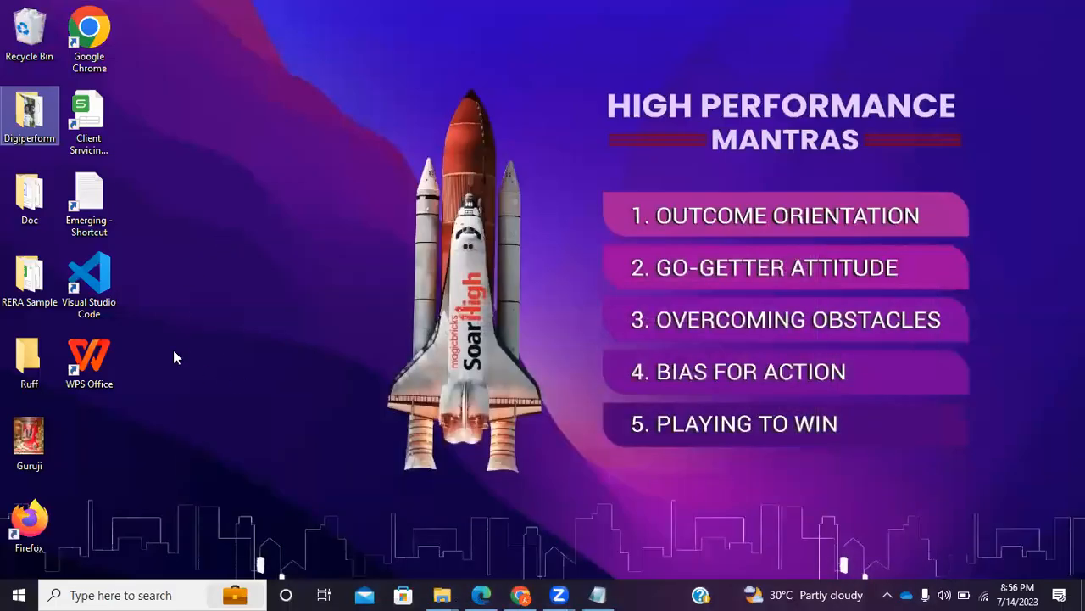
pyautogui.doubleClick(111, 289)
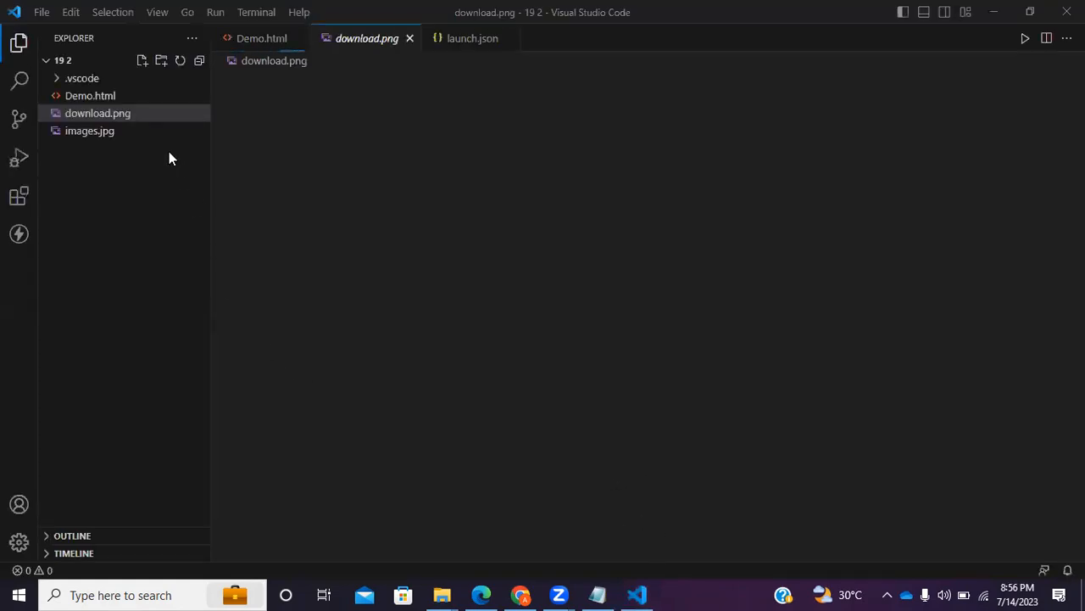
pyautogui.click(42, 12)
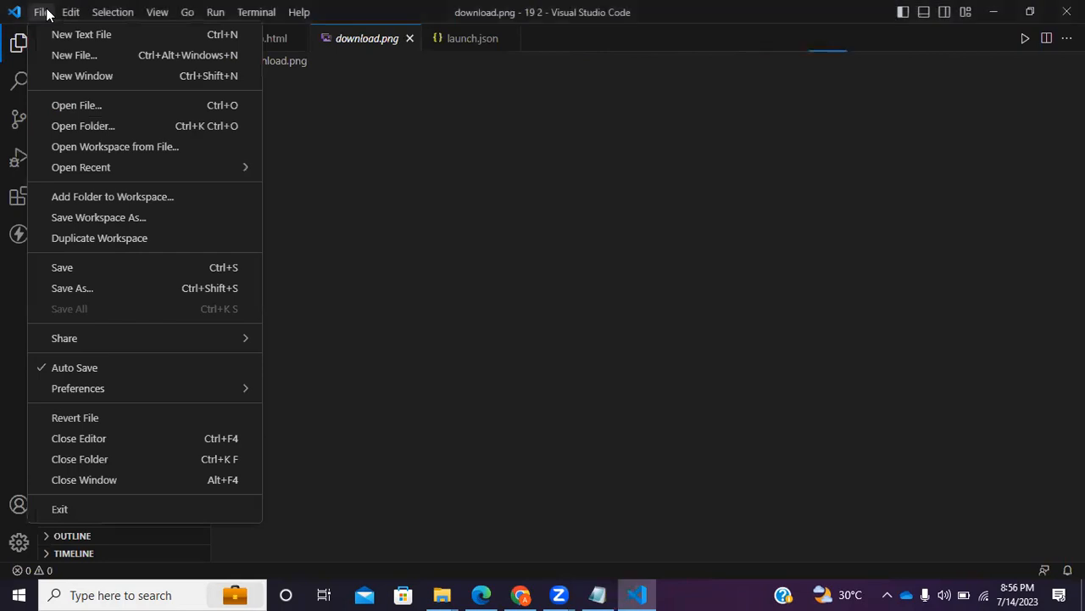
pyautogui.click(84, 124)
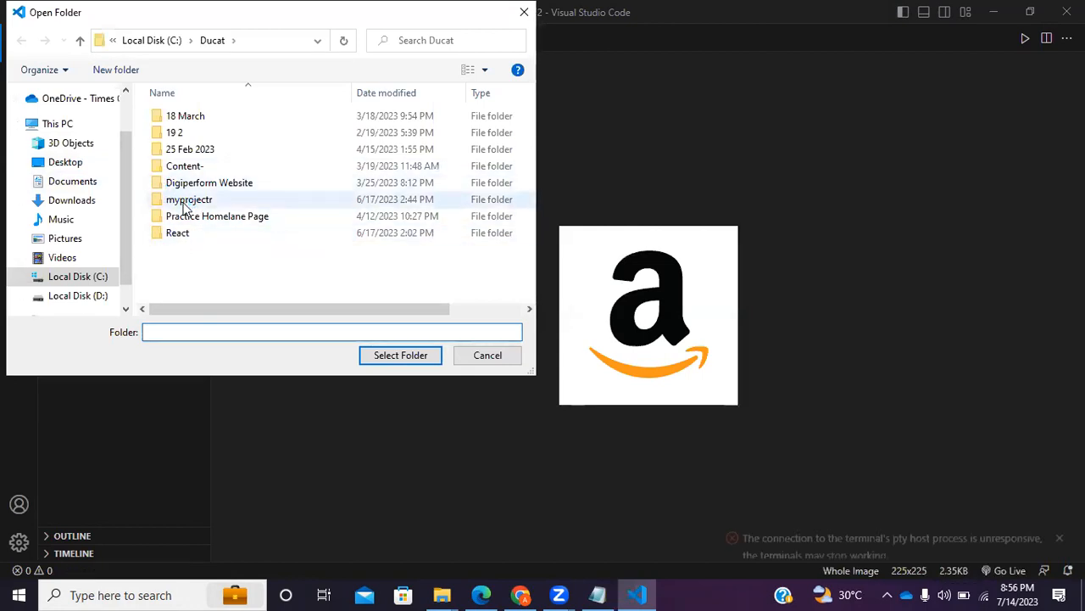
pyautogui.doubleClick(185, 202)
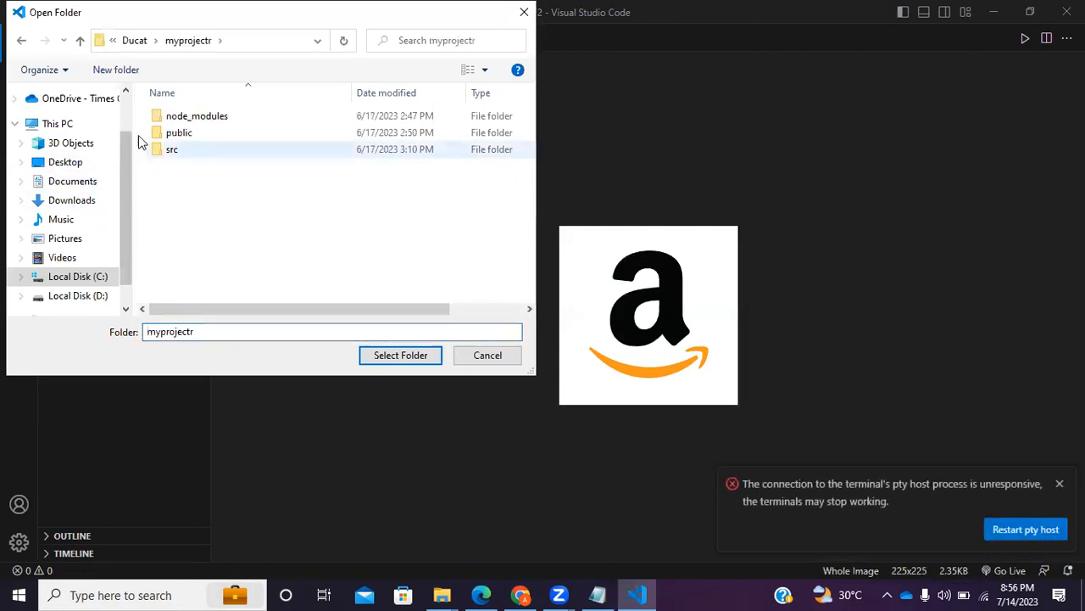
pyautogui.click(21, 40)
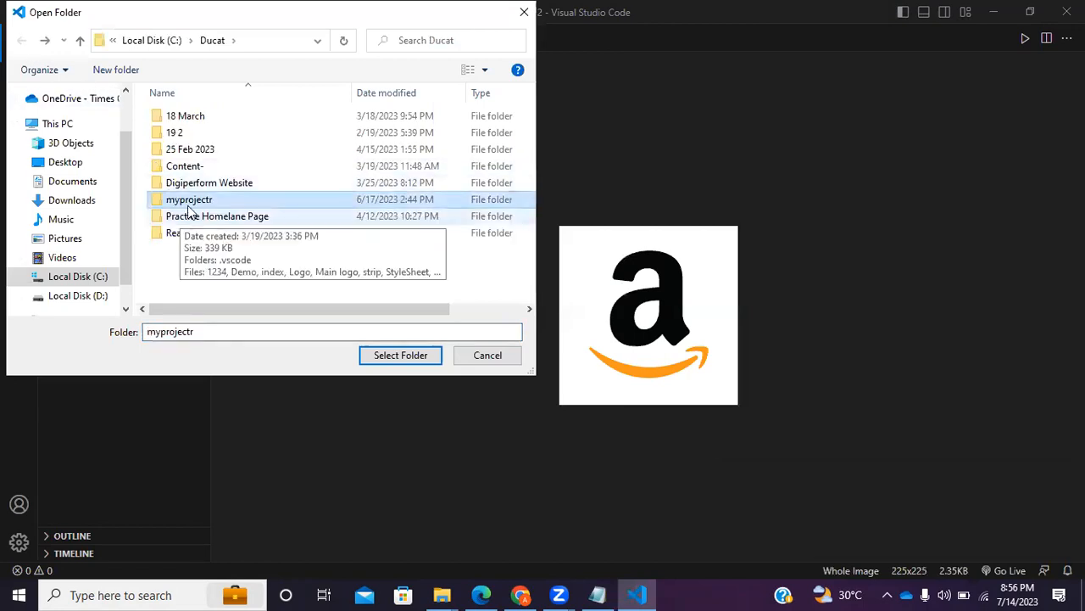
pyautogui.click(400, 356)
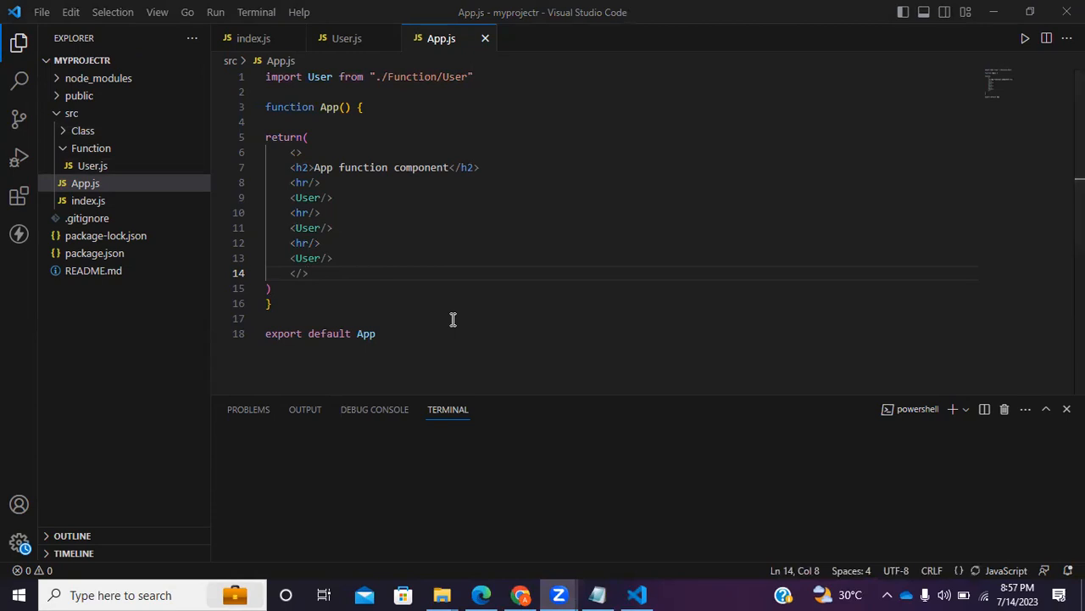
# Copy the <hr/> and <User/> lines from App.js and add them after the word "Present" in the WordPress Customizer's Additional CSS
pyautogui.moveTo(291, 167); pyautogui.dragTo(346, 196)
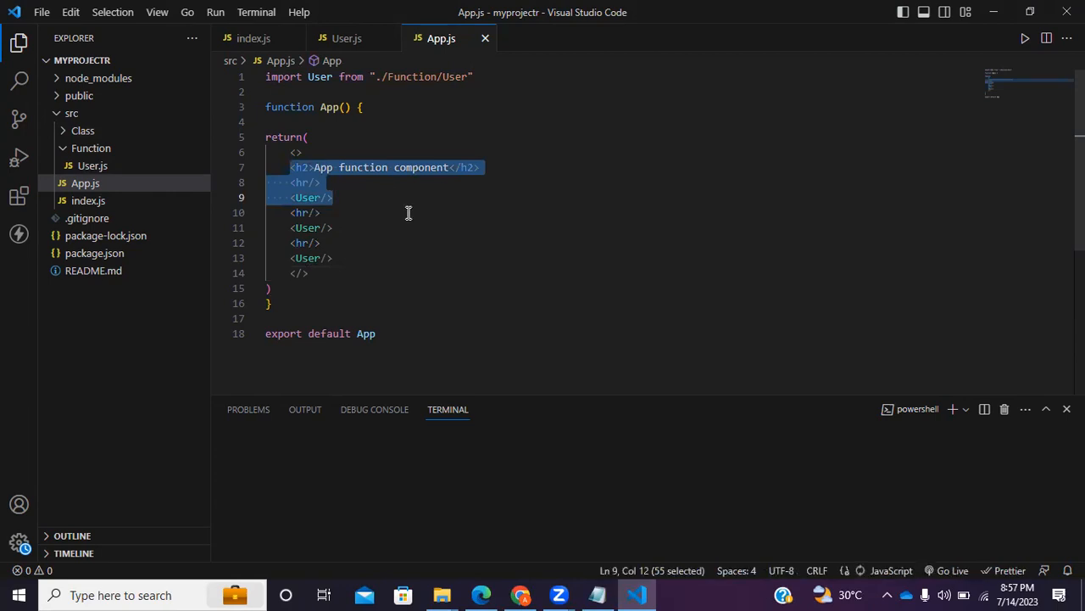
pyautogui.click(519, 594)
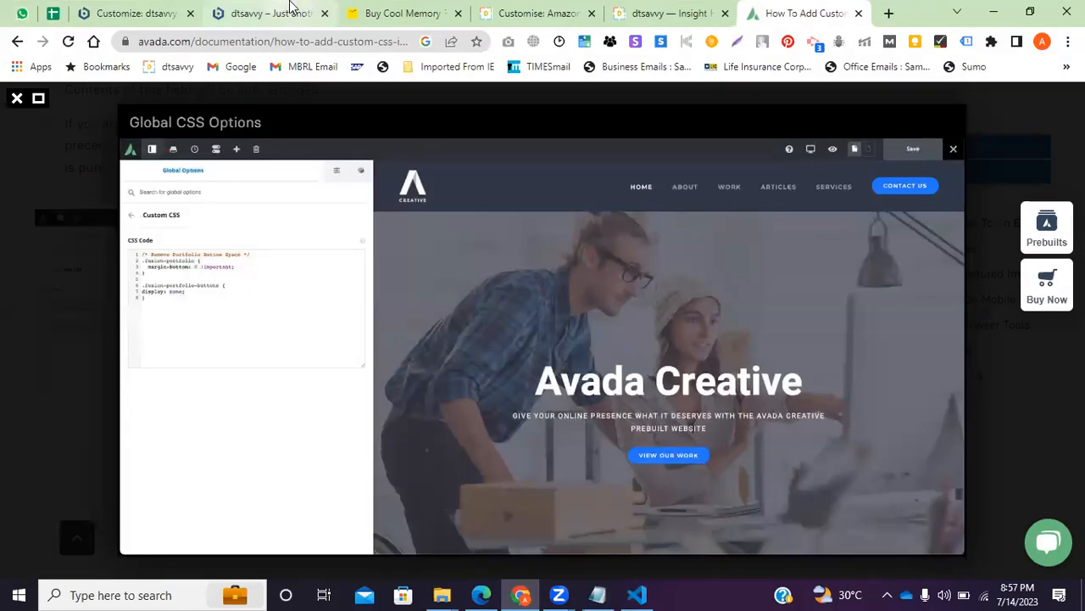
pyautogui.click(146, 14)
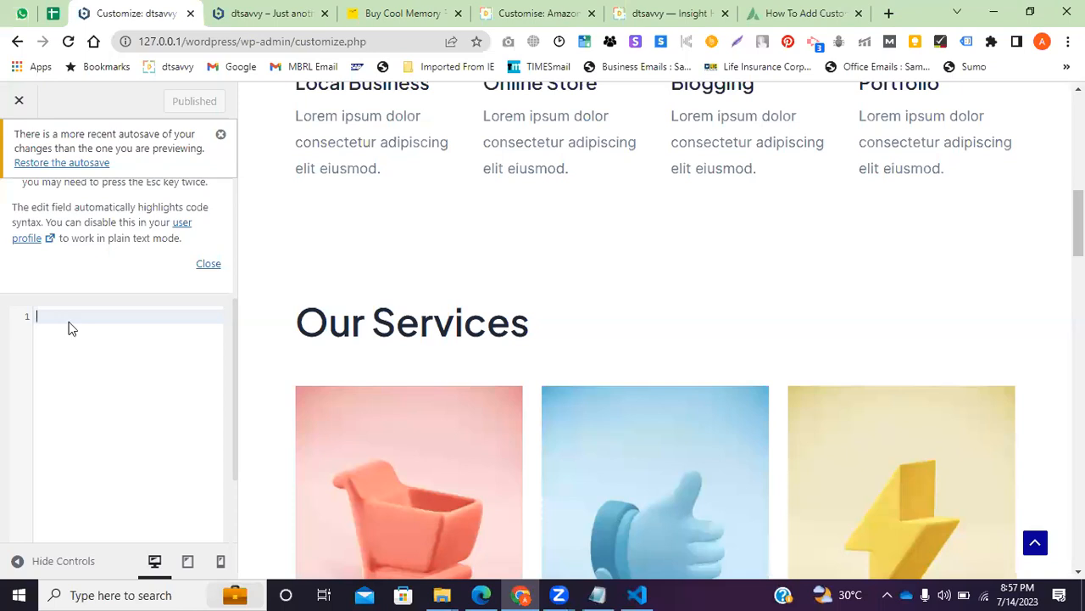
pyautogui.write('Present')
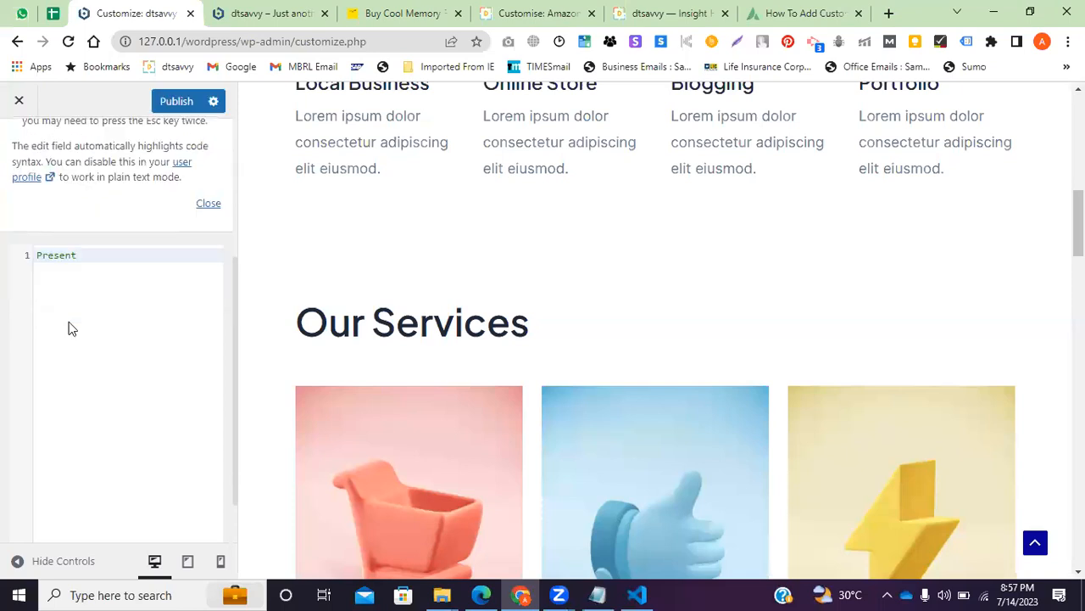
pyautogui.click(597, 594)
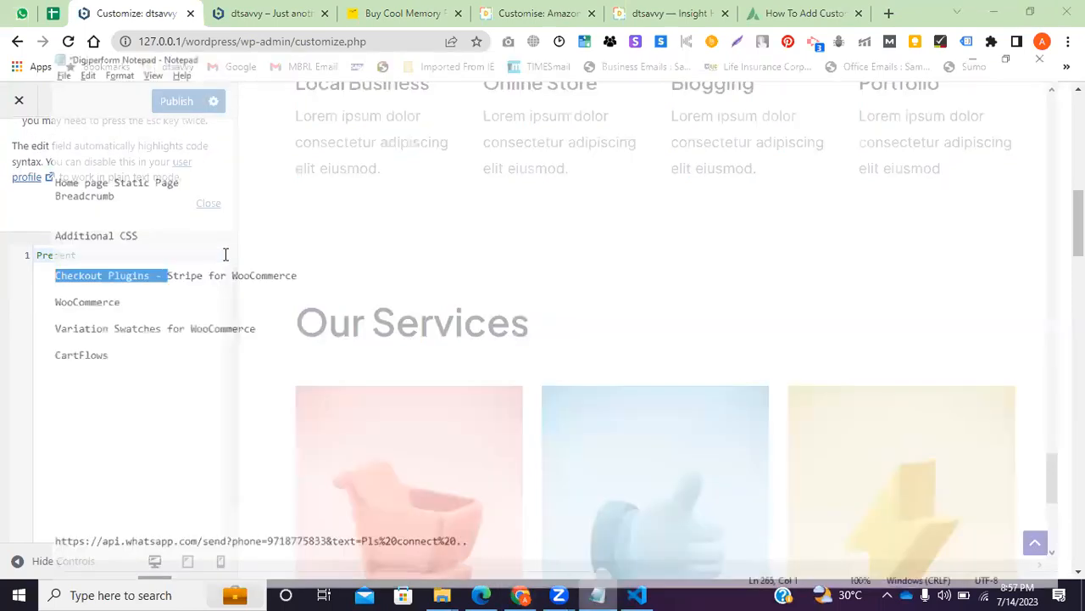
pyautogui.click(754, 13)
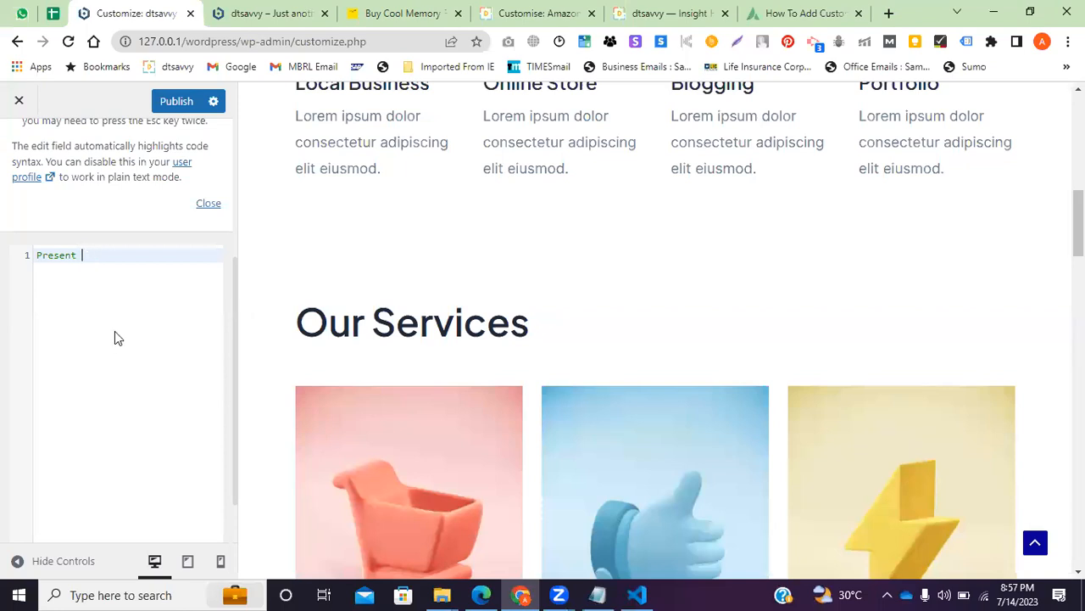
pyautogui.write('<hr/>     <User/>')
pyautogui.scroll(-1, 123, 390)
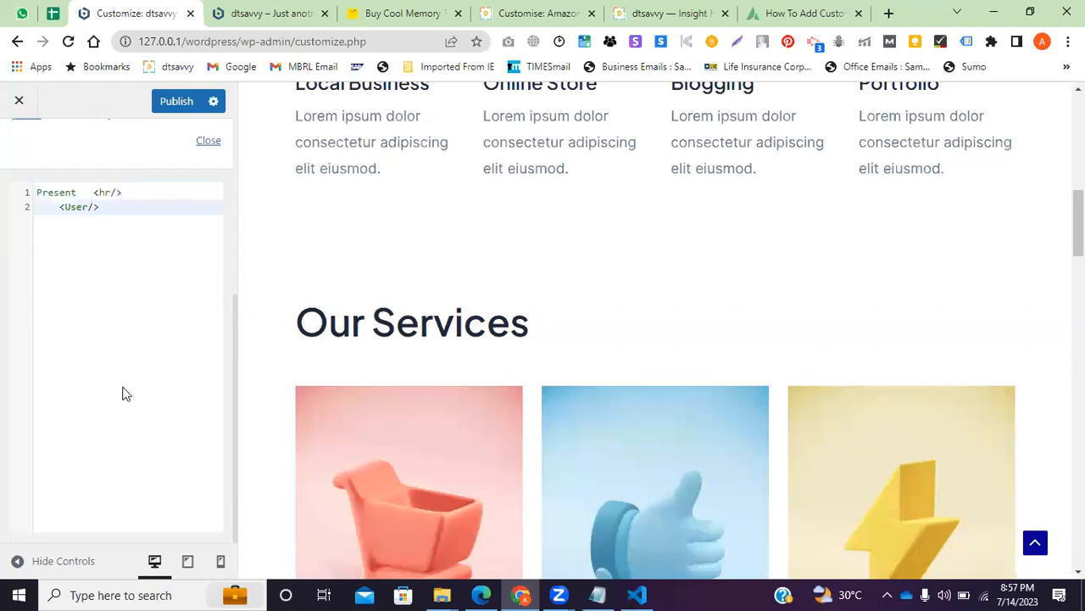
pyautogui.scroll(1, 165, 320)
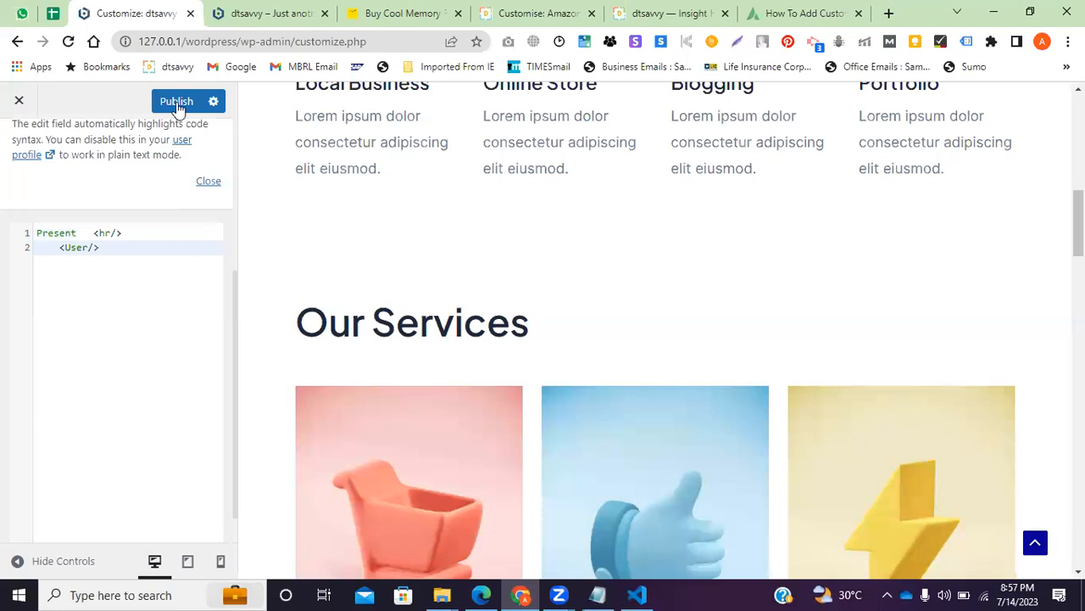
pyautogui.scroll(2, 204, 127)
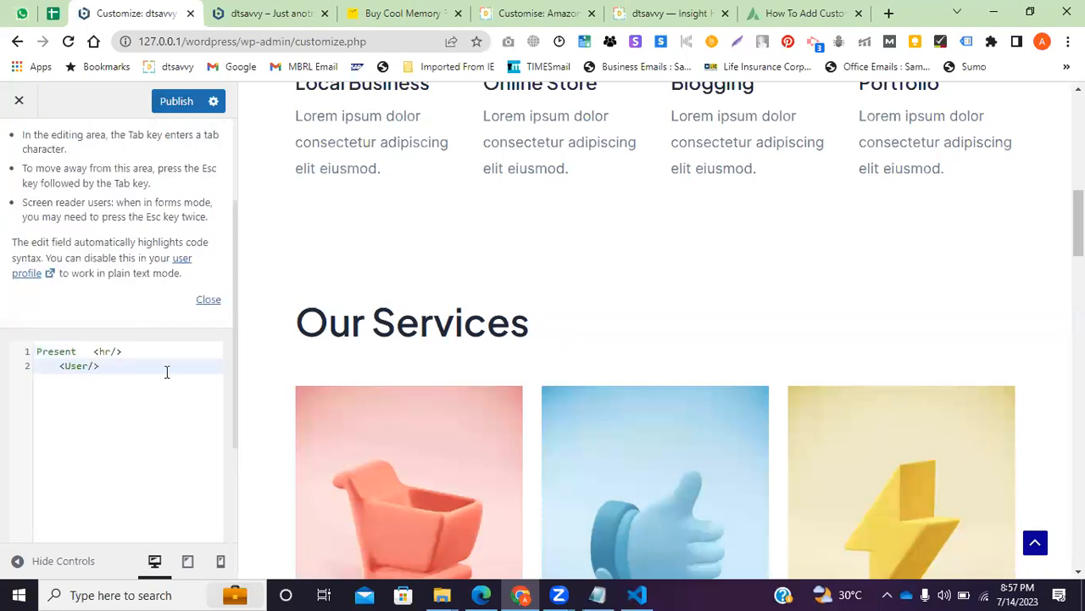
pyautogui.scroll(2, 859, 276)
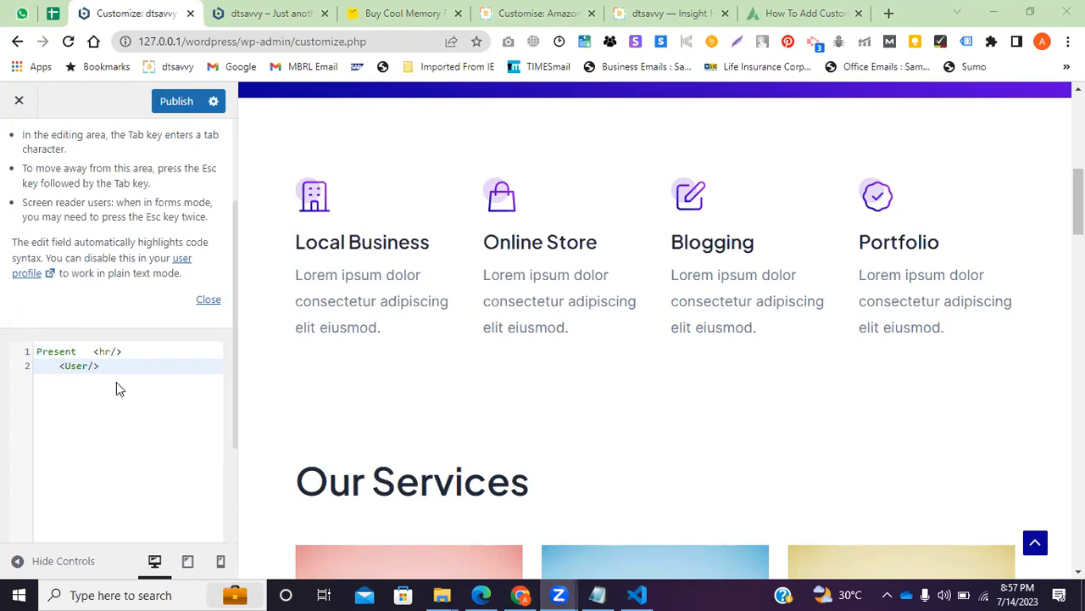
# Copy the <hr/> and <User/> markup in Additional CSS and look over the live homepage and the Avada custom CSS article
pyautogui.moveTo(81, 354); pyautogui.dragTo(251, 375)
pyautogui.hotkey('ctrl', 'c')
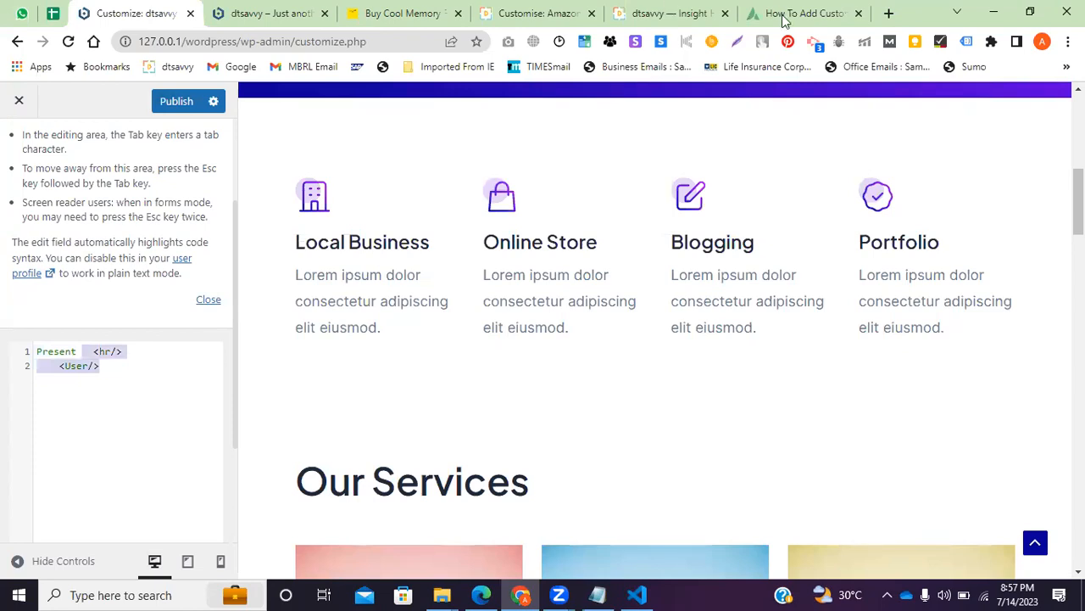
pyautogui.hotkey('ctrl', 'Tab')
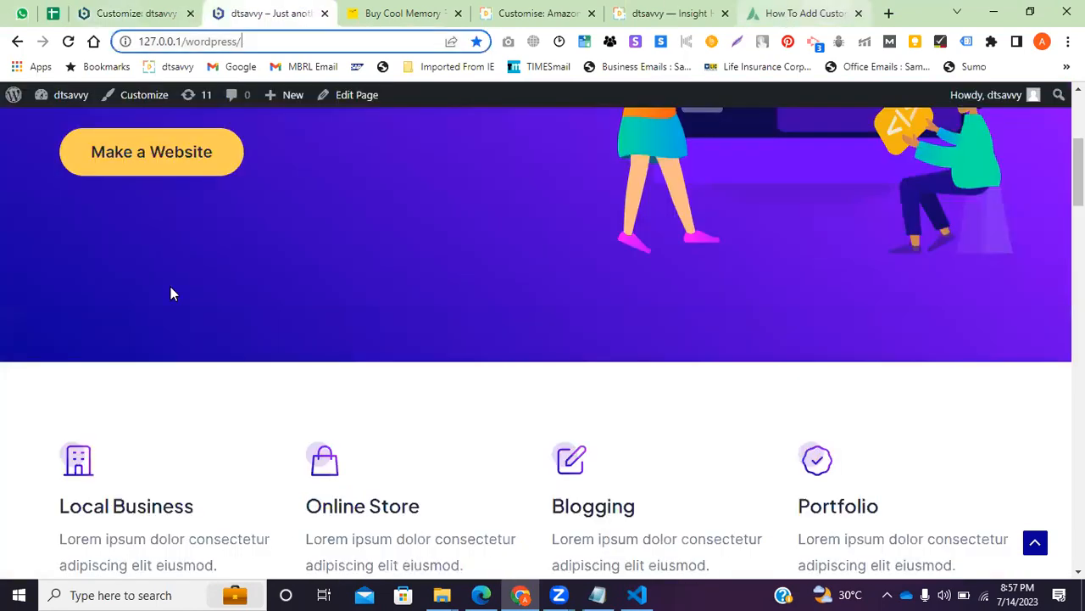
pyautogui.hotkey('ctrl', '9')
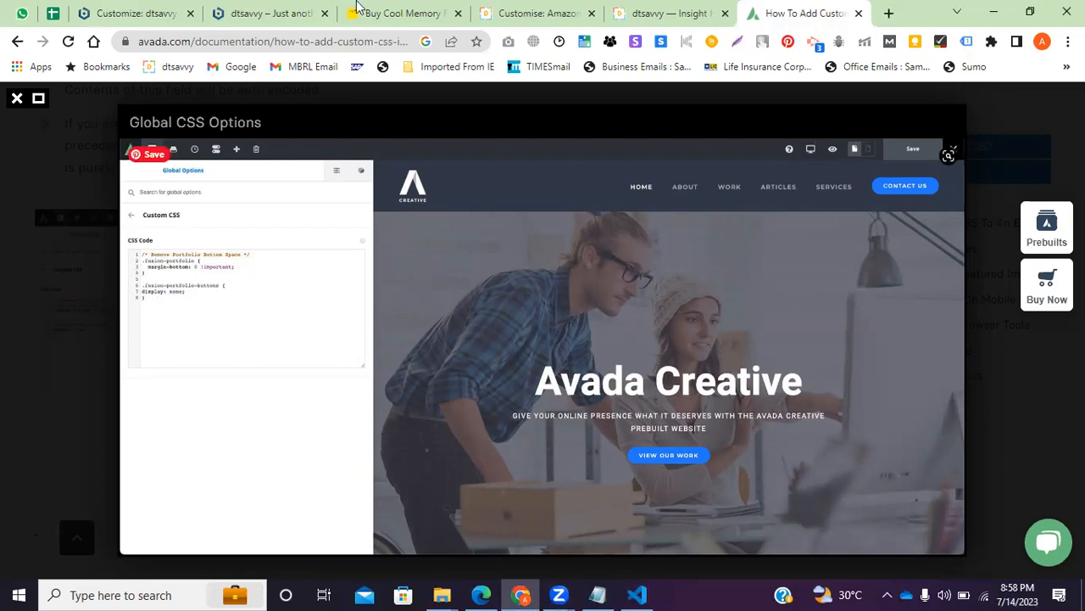
pyautogui.click(290, 6)
pyautogui.click(172, 6)
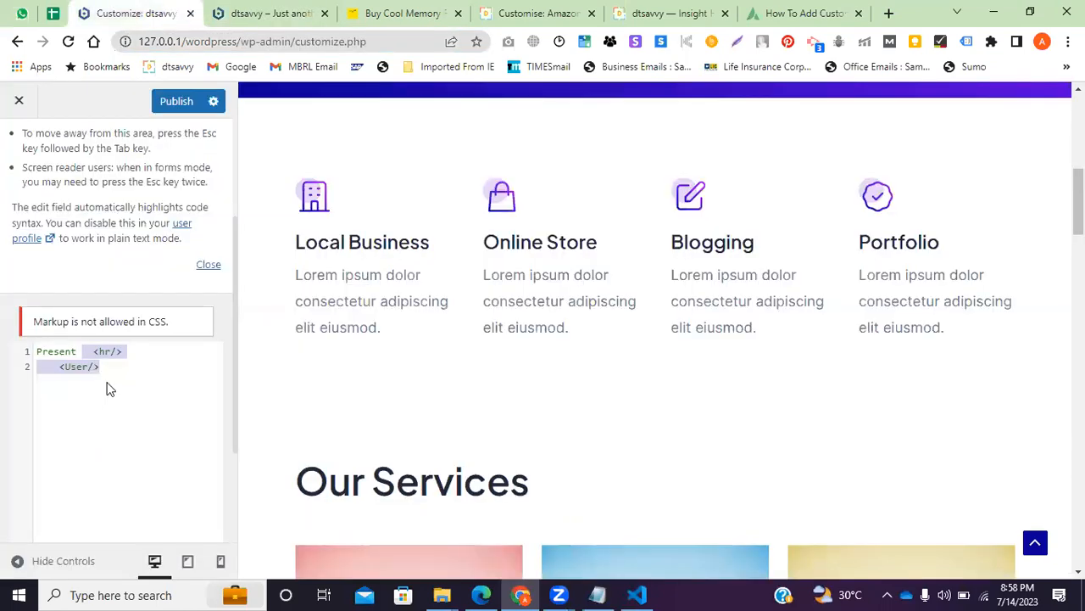
pyautogui.click(108, 388)
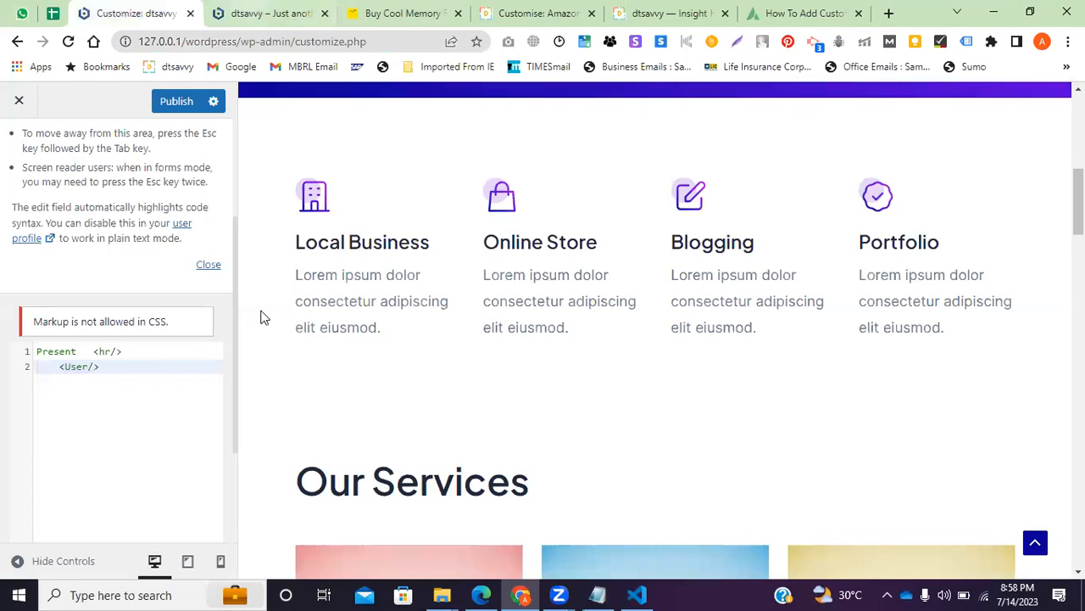
pyautogui.hotkey('ctrl', 'Tab')
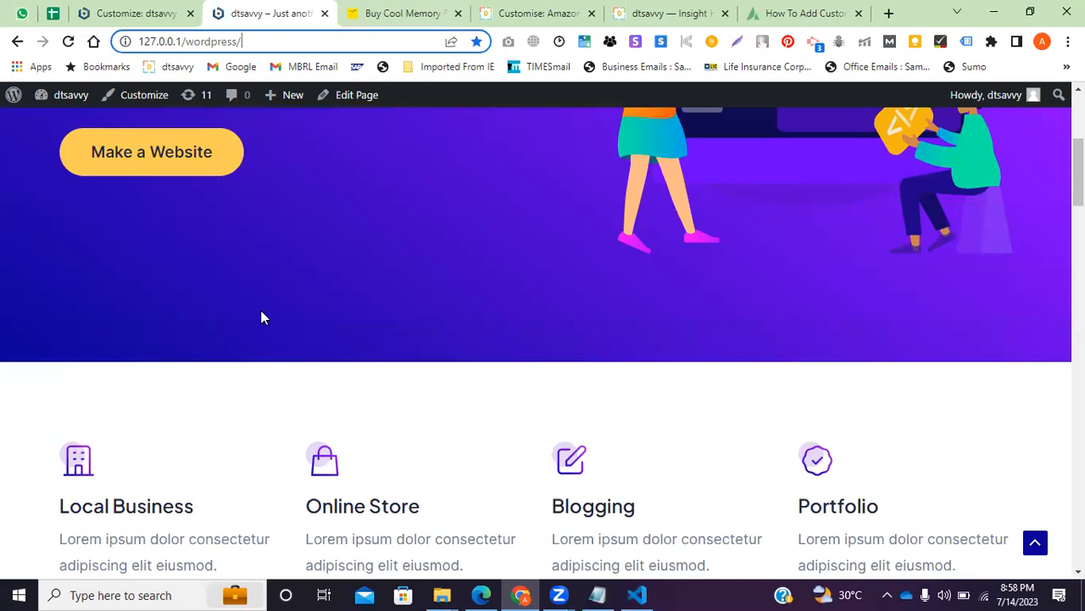
pyautogui.hotkey('alt', 'Tab')
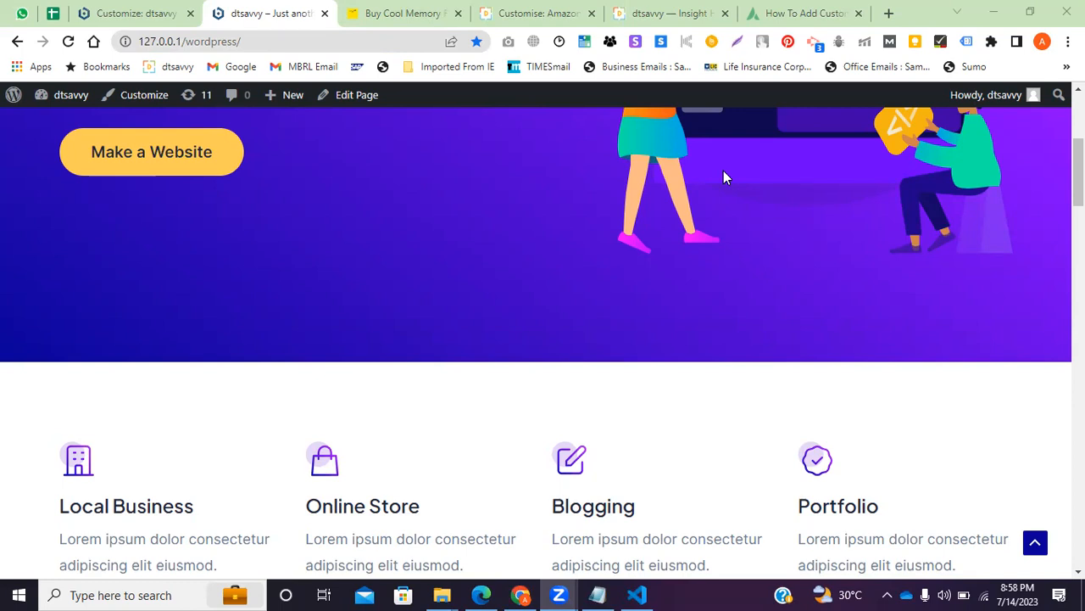
# Close the enlarged screenshot in the Avada custom CSS article and read on to the Some Basic CSS Examples section
pyautogui.click(807, 10)
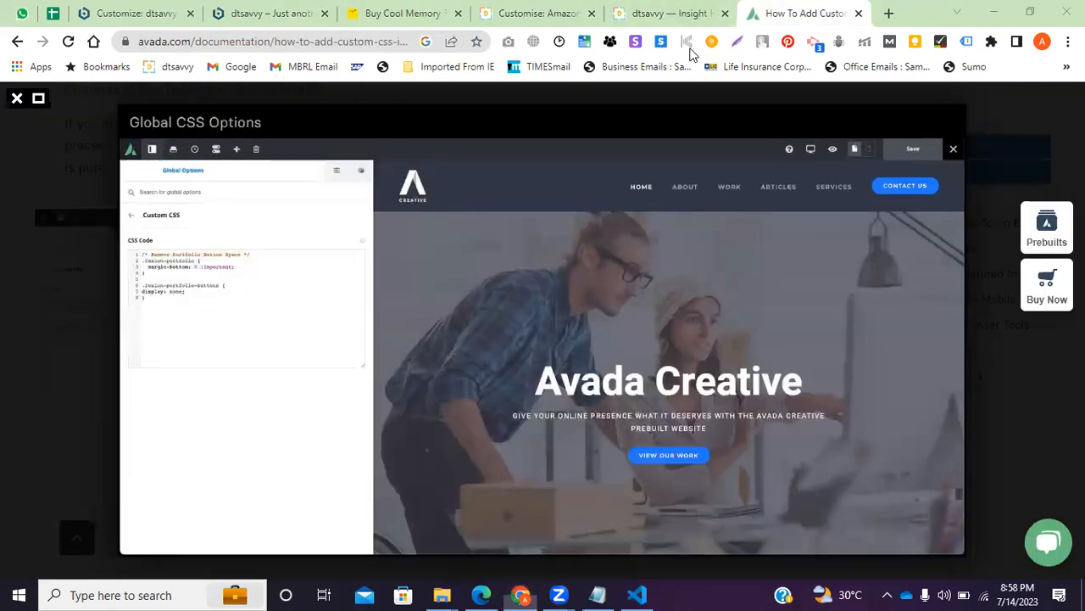
pyautogui.click(49, 332)
pyautogui.scroll(-2, 327, 360)
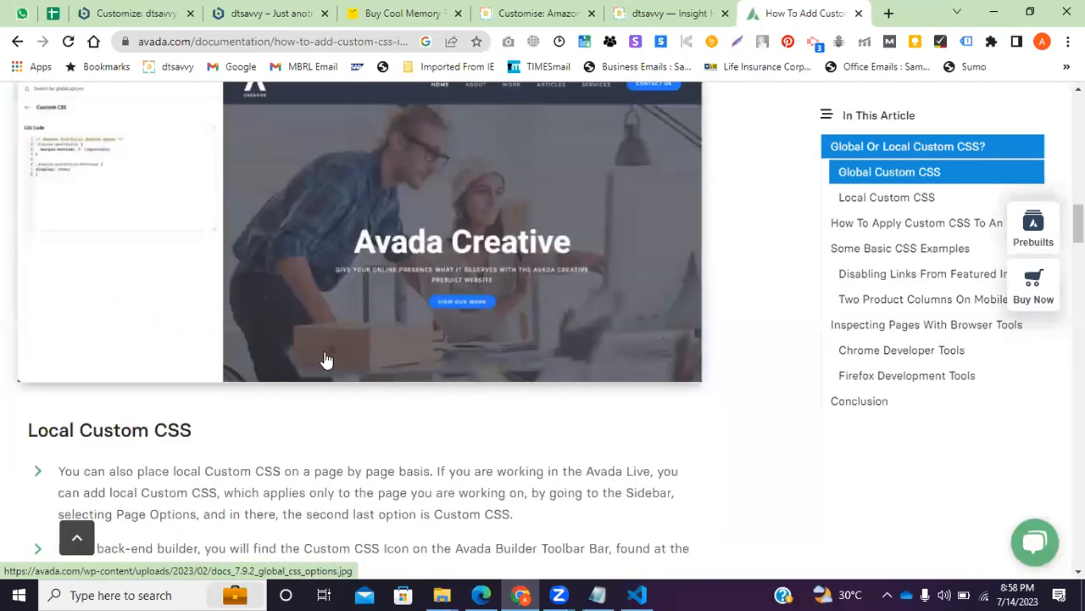
pyautogui.scroll(-9, 326, 360)
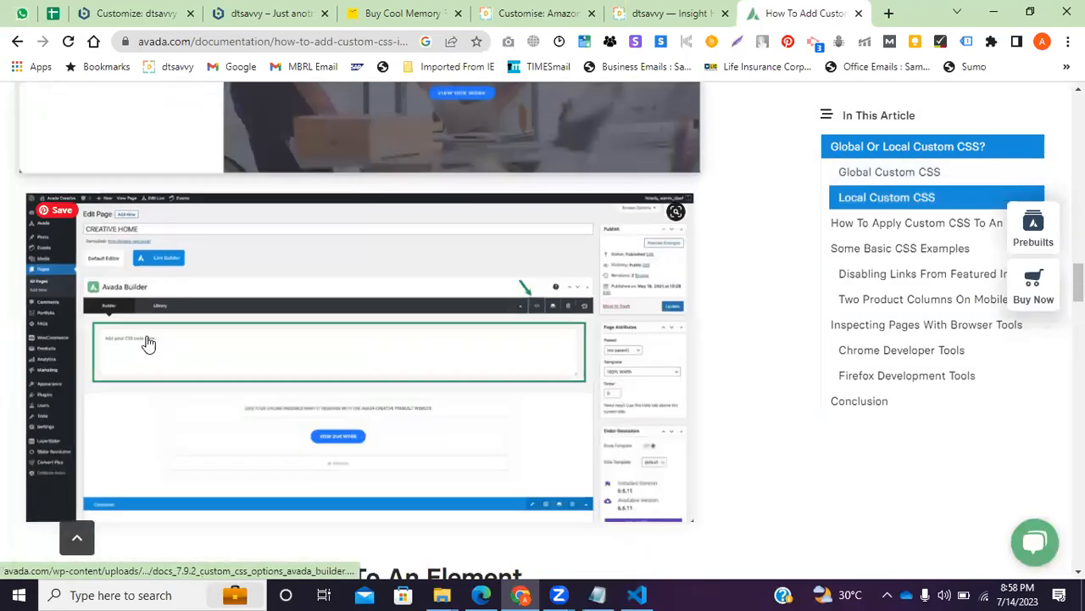
pyautogui.scroll(-8, 148, 342)
pyautogui.scroll(-3, 173, 306)
pyautogui.scroll(-2, 160, 383)
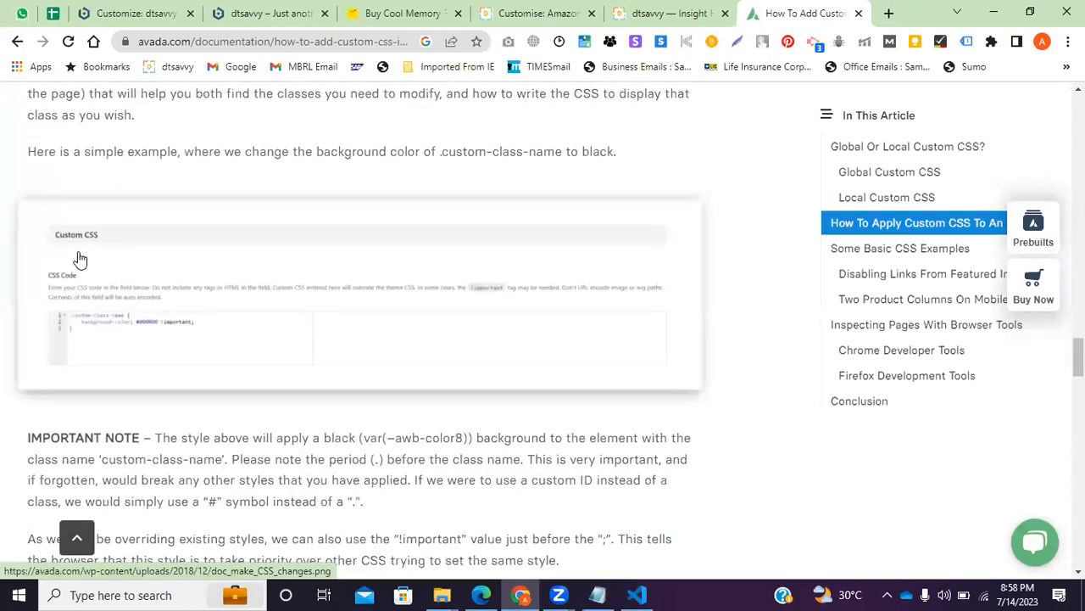
pyautogui.scroll(-2, 85, 272)
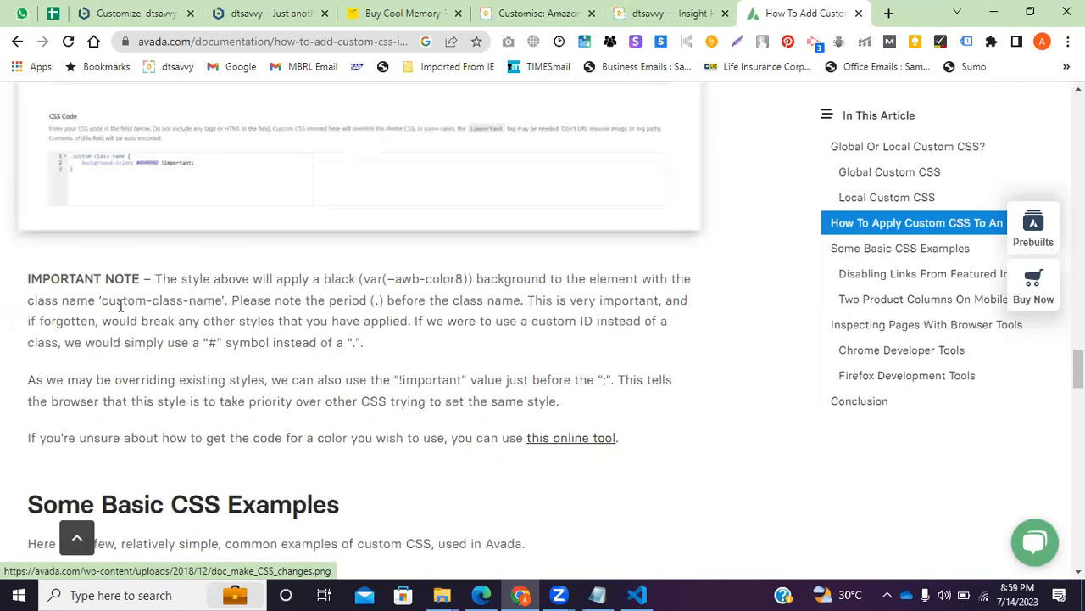
pyautogui.scroll(-5, 121, 305)
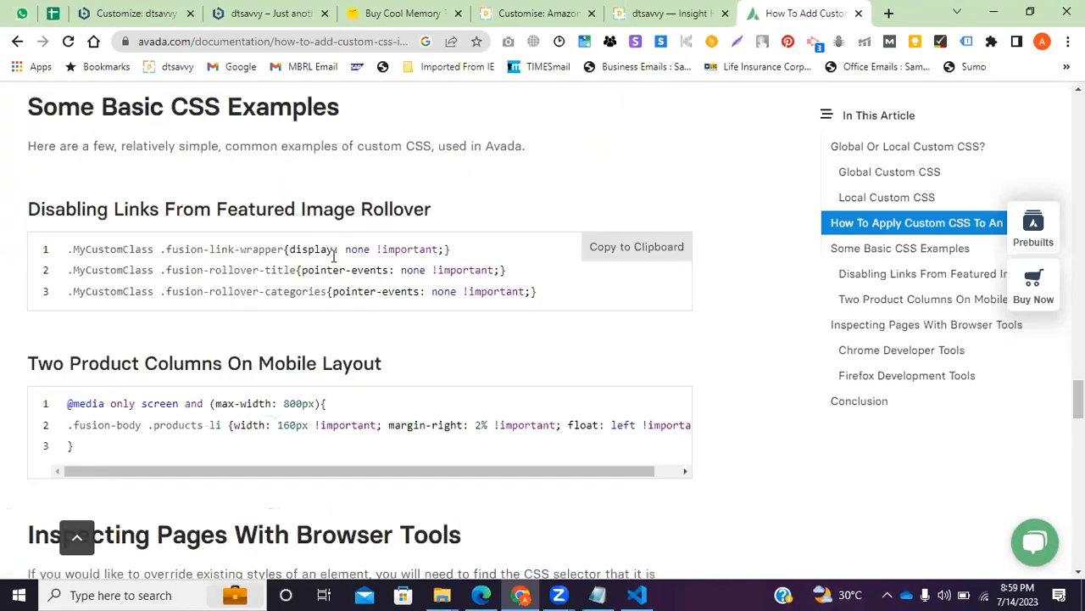
# Highlight the article's .fusion-link-wrapper example rule and replace all Additional CSS content in the Customizer with the copied <hr/> and <User/> markup
pyautogui.moveTo(487, 246); pyautogui.dragTo(39, 250)
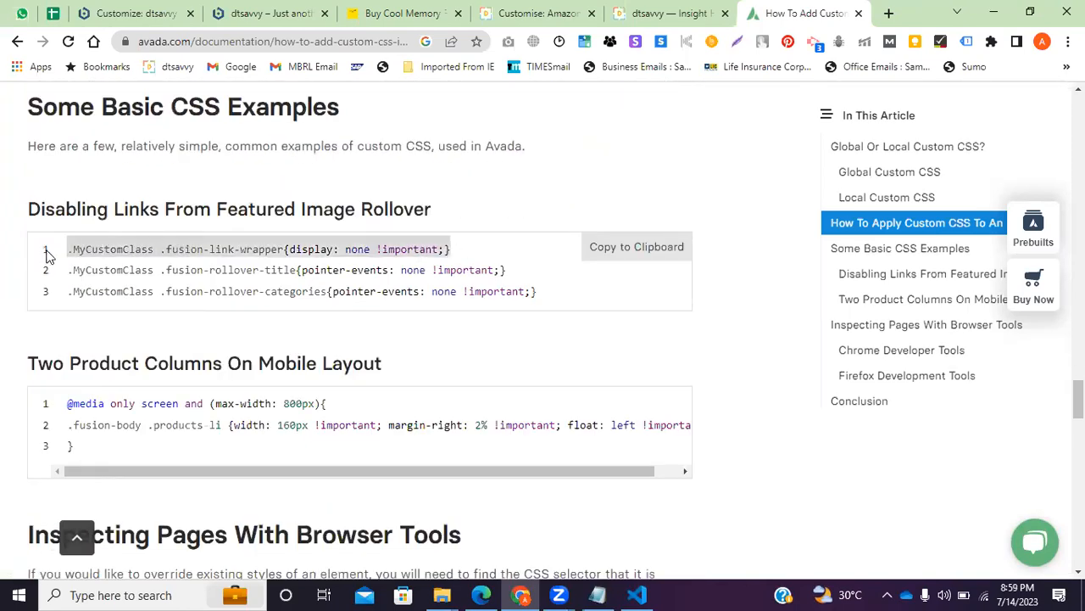
pyautogui.click(234, 10)
pyautogui.click(150, 10)
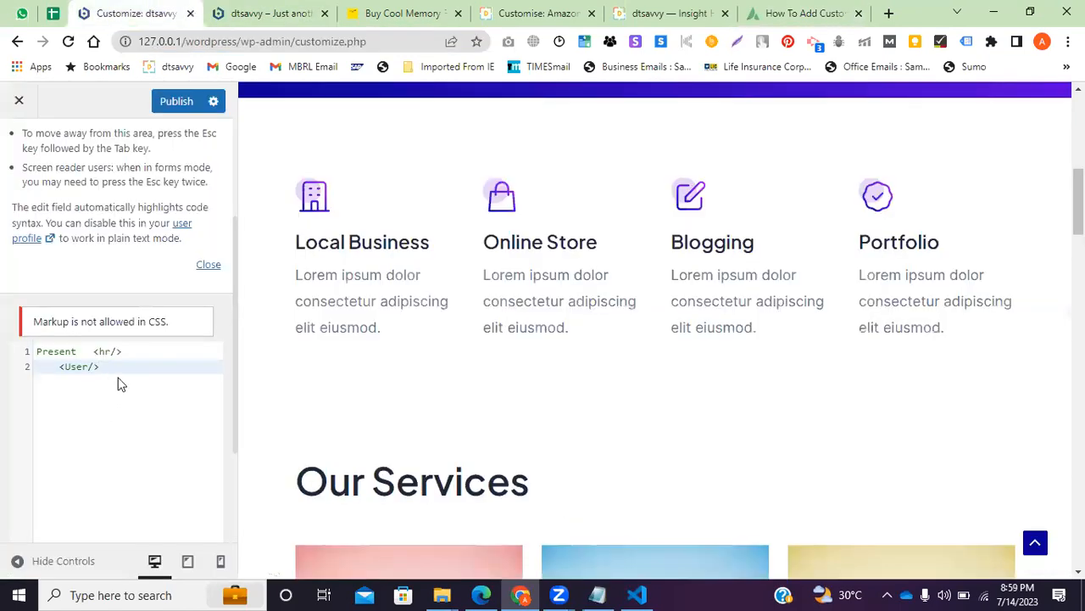
pyautogui.hotkey('ctrl', 'a')
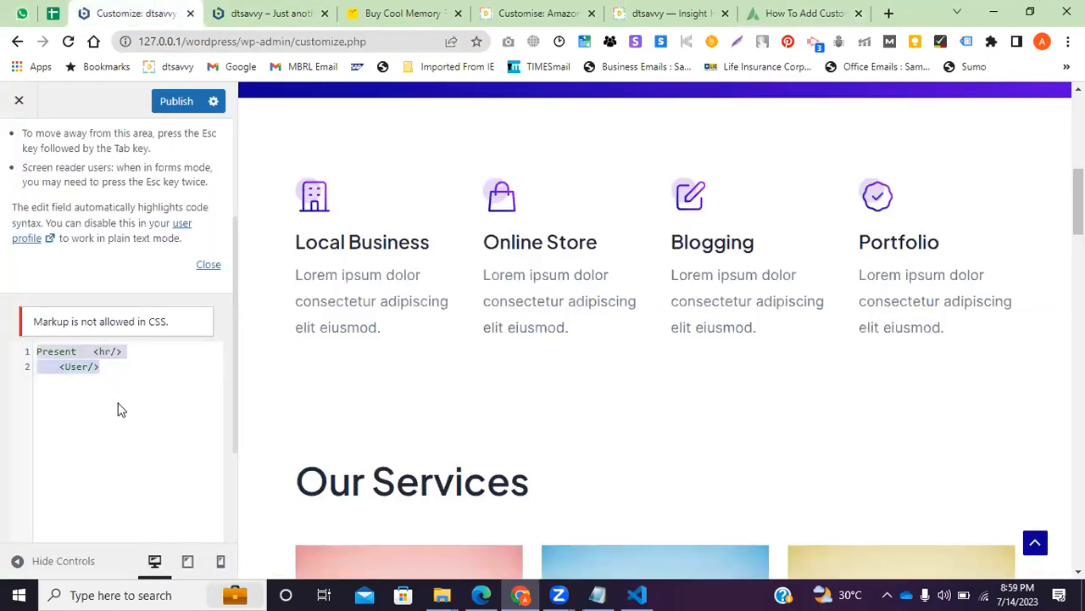
pyautogui.hotkey('ctrl', 'v')
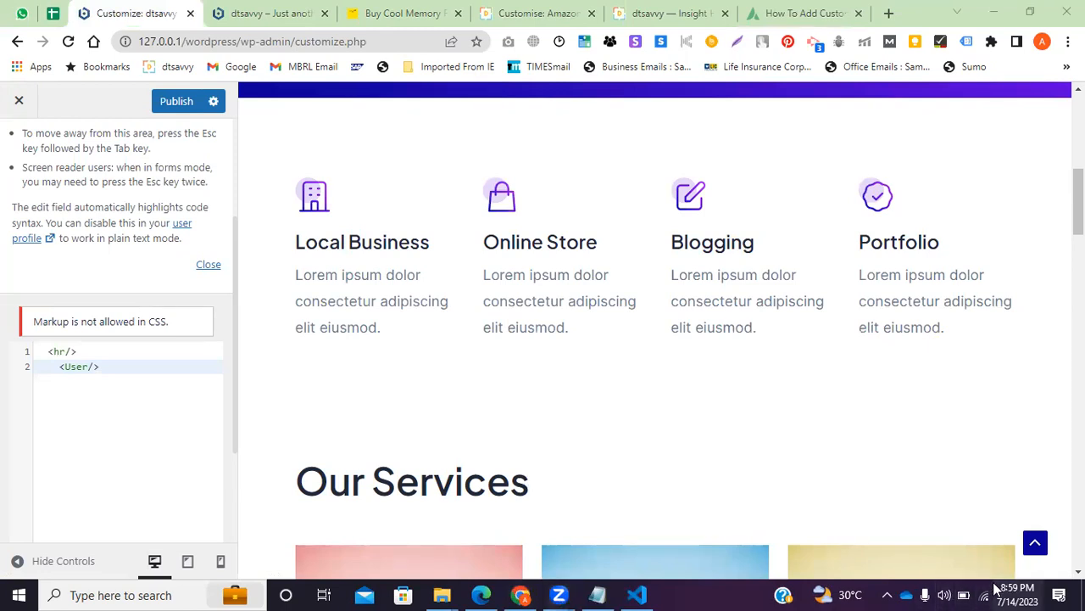
pyautogui.click(944, 595)
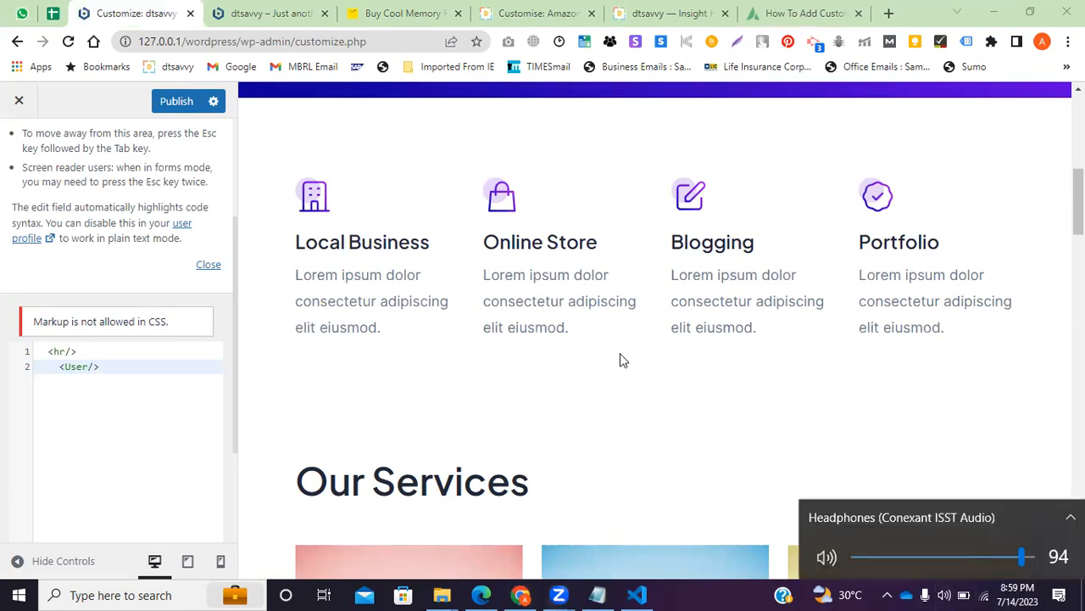
# Switch to Visual Studio Code and review the <hr/> and <User/> lines in App.js and the User function in User.js
pyautogui.click(469, 347)
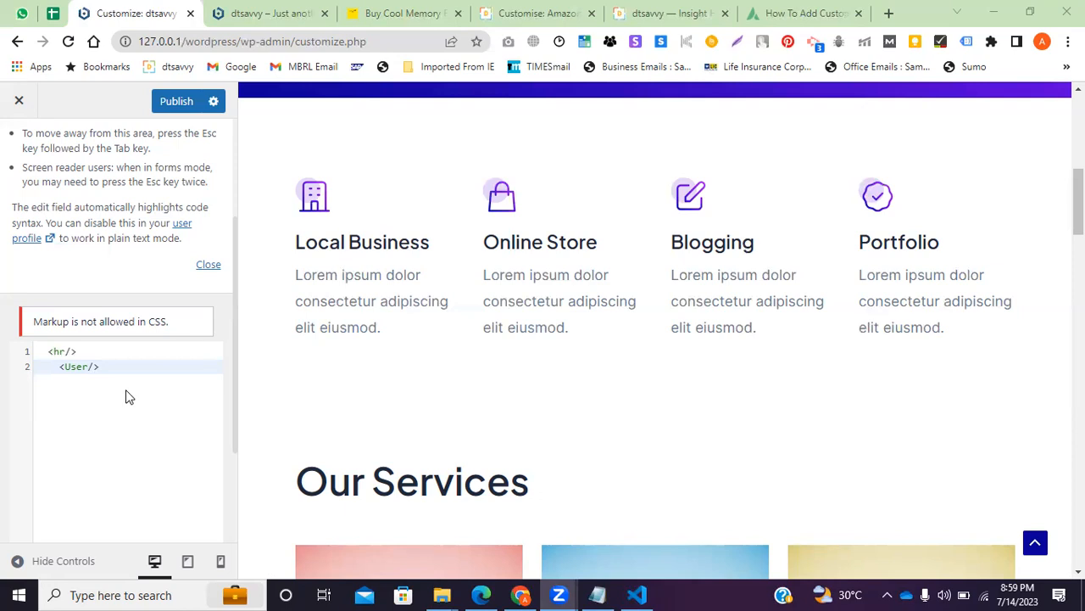
pyautogui.click(637, 594)
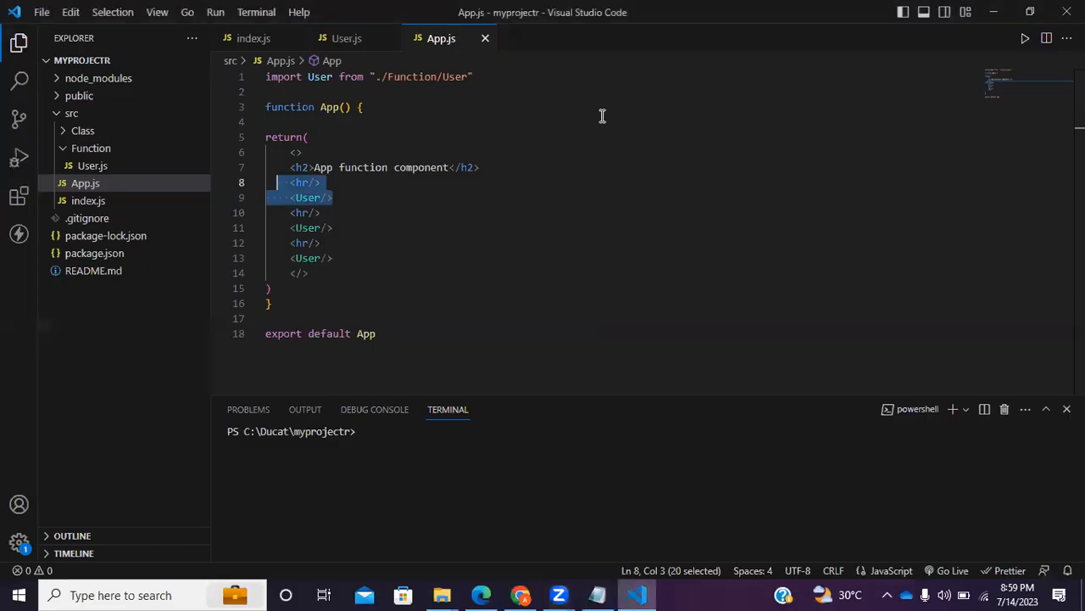
pyautogui.click(321, 212)
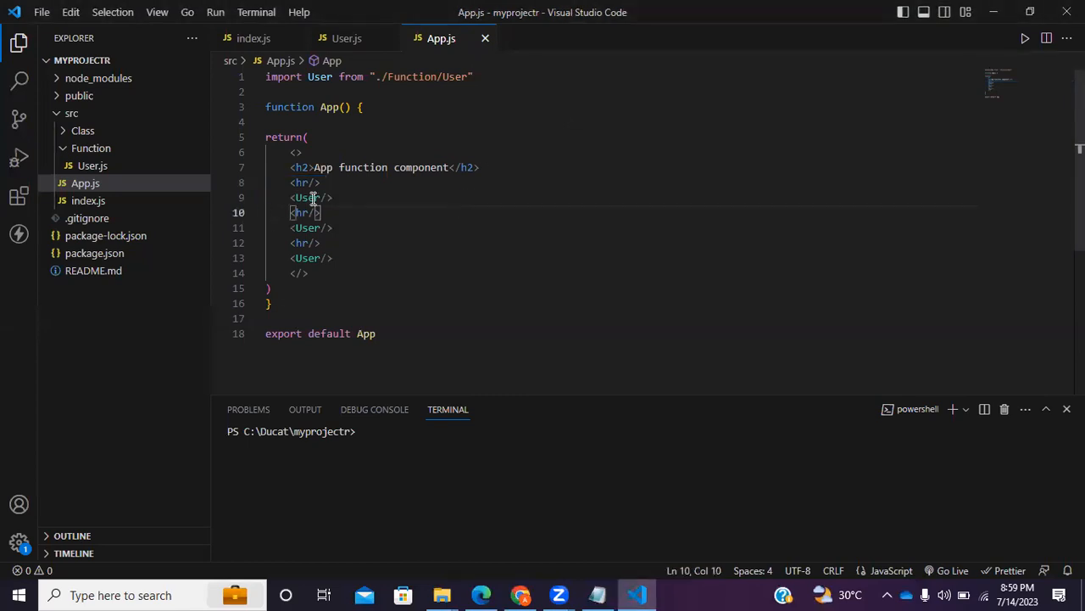
pyautogui.click(319, 243)
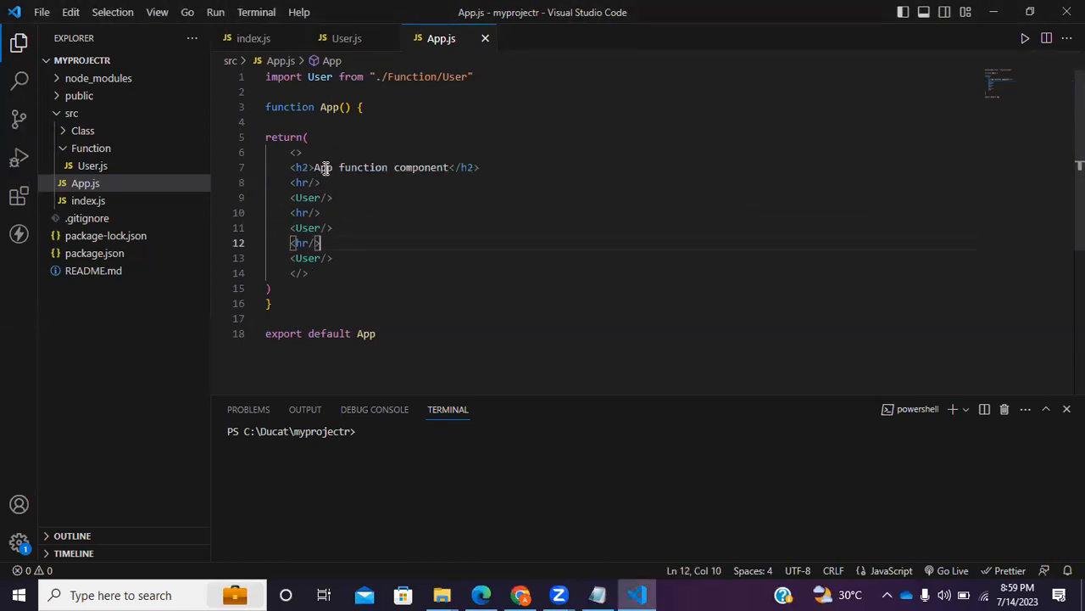
pyautogui.click(105, 167)
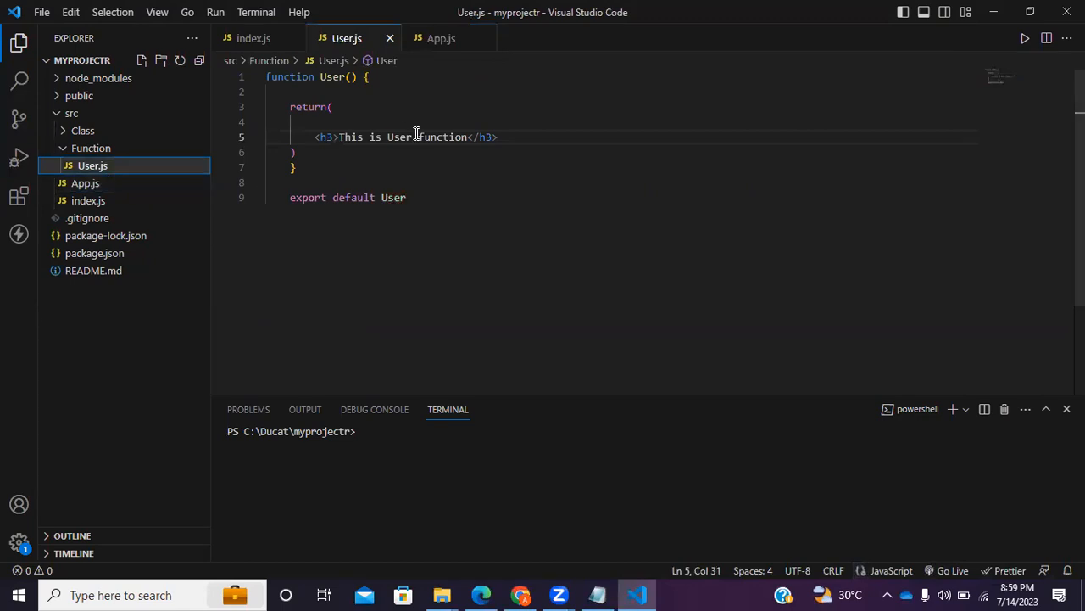
pyautogui.click(447, 180)
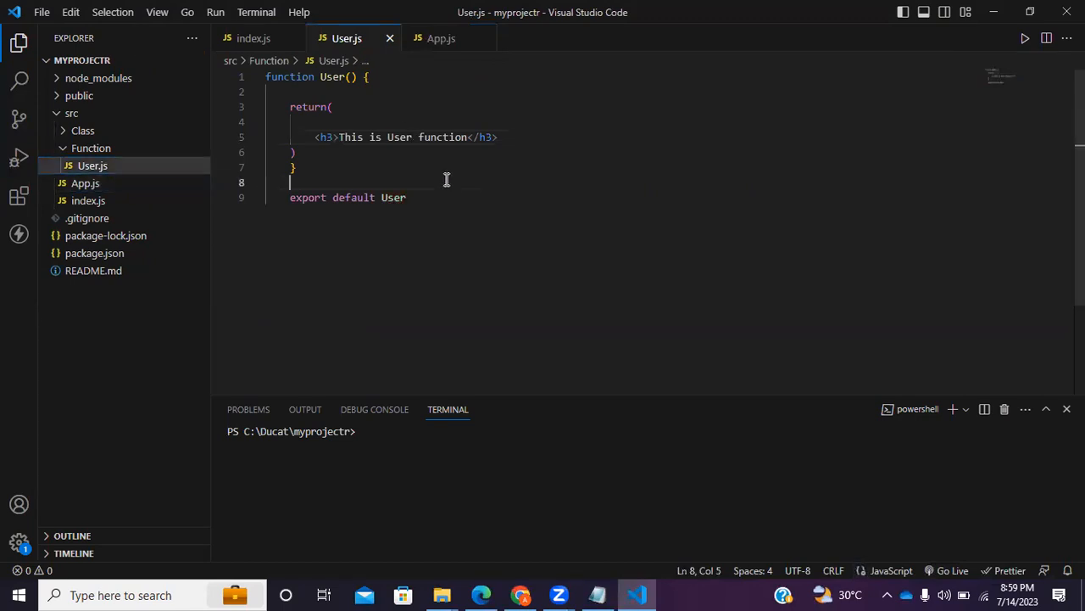
pyautogui.moveTo(273, 75); pyautogui.dragTo(266, 106)
pyautogui.click(342, 92)
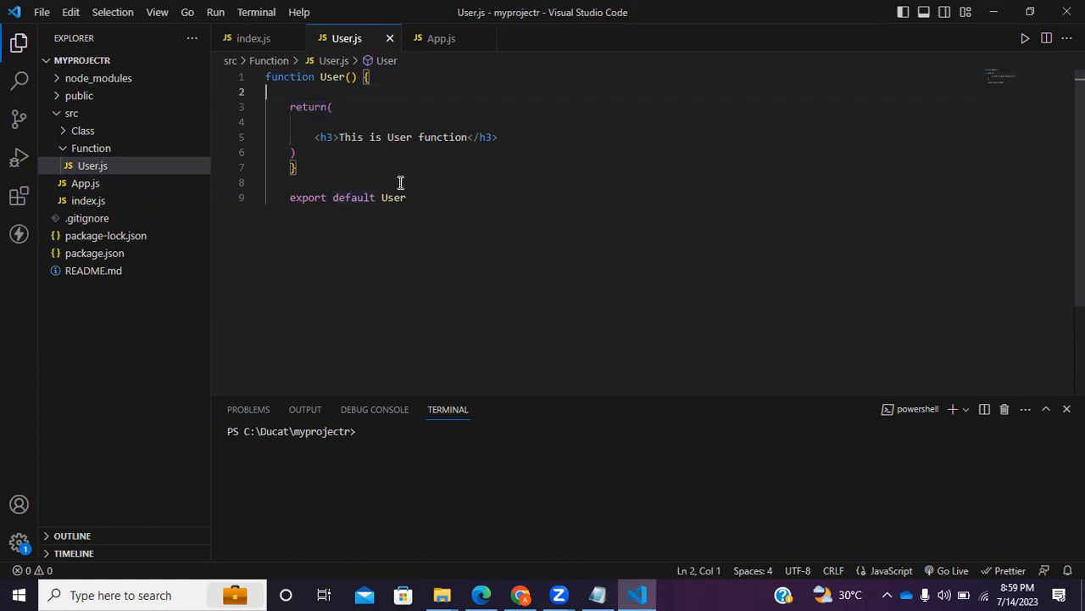
pyautogui.click(368, 141)
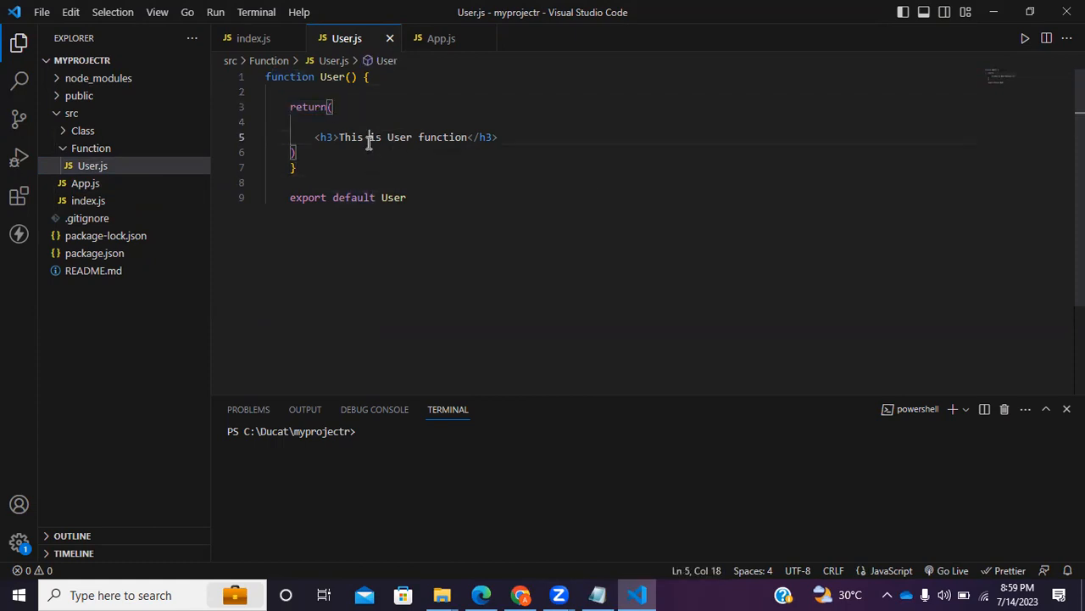
# Return to the Customizer in Chrome, highlight the Additional CSS markup and the Online Store heading, and view the preview's hero section
pyautogui.click(520, 594)
pyautogui.moveTo(145, 371); pyautogui.dragTo(43, 332)
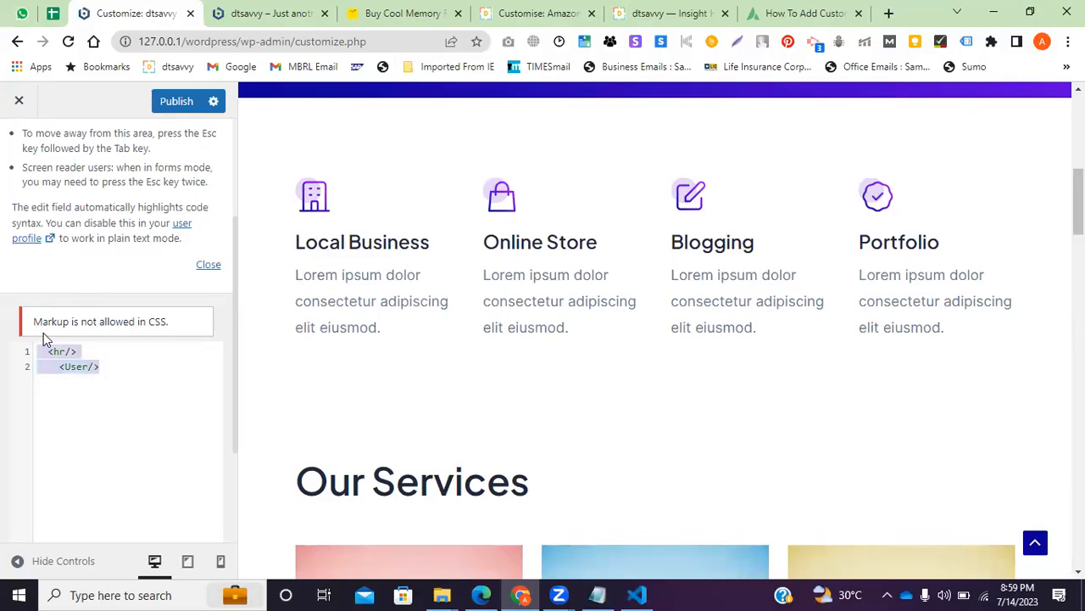
pyautogui.click(121, 367)
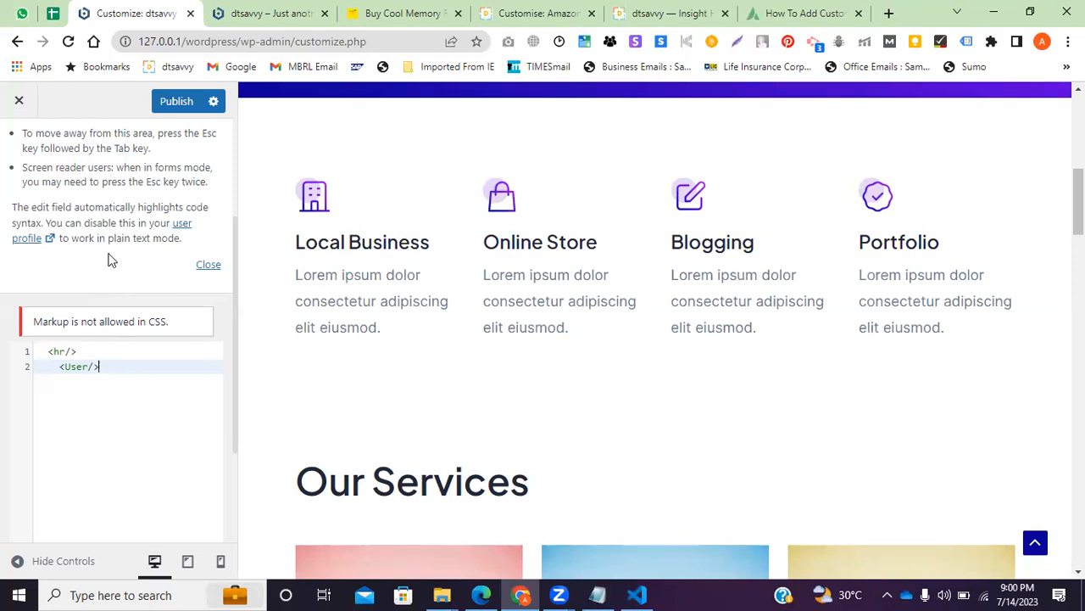
pyautogui.moveTo(608, 255); pyautogui.dragTo(502, 235)
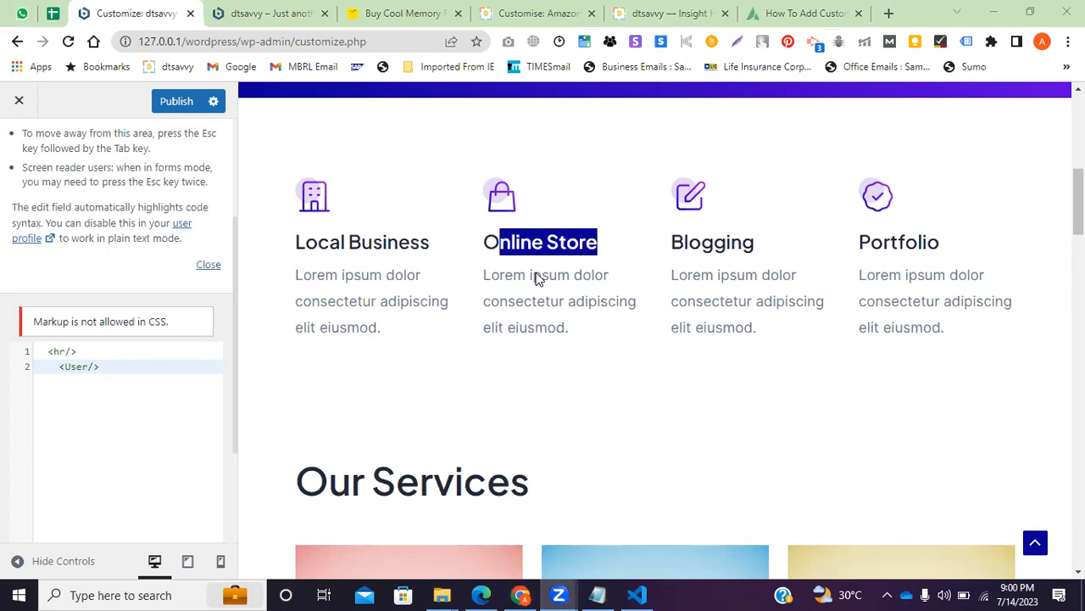
pyautogui.moveTo(482, 242); pyautogui.dragTo(603, 245)
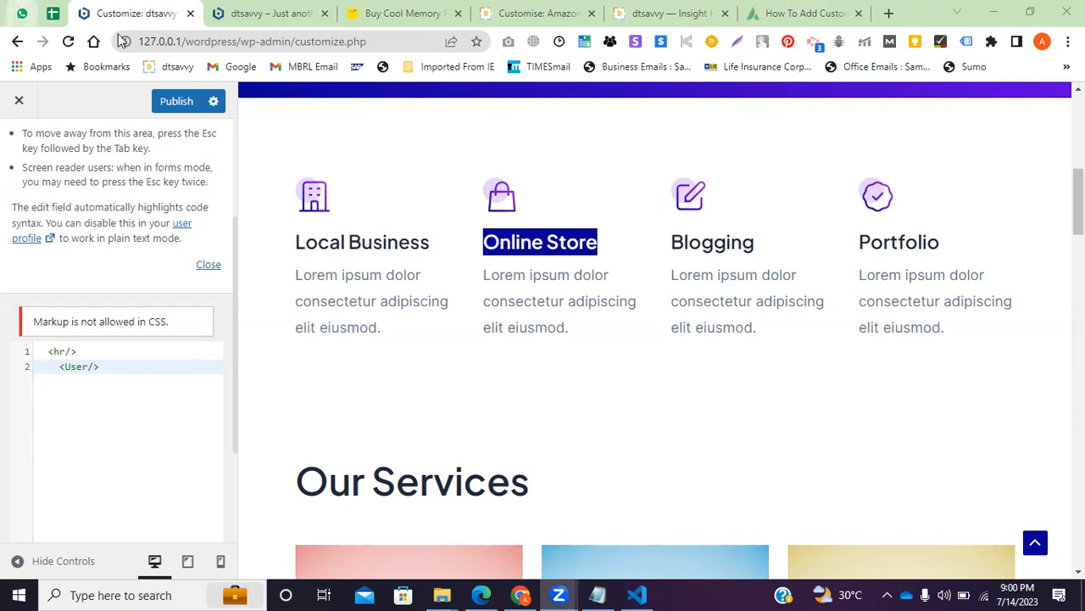
pyautogui.scroll(6, 356, 383)
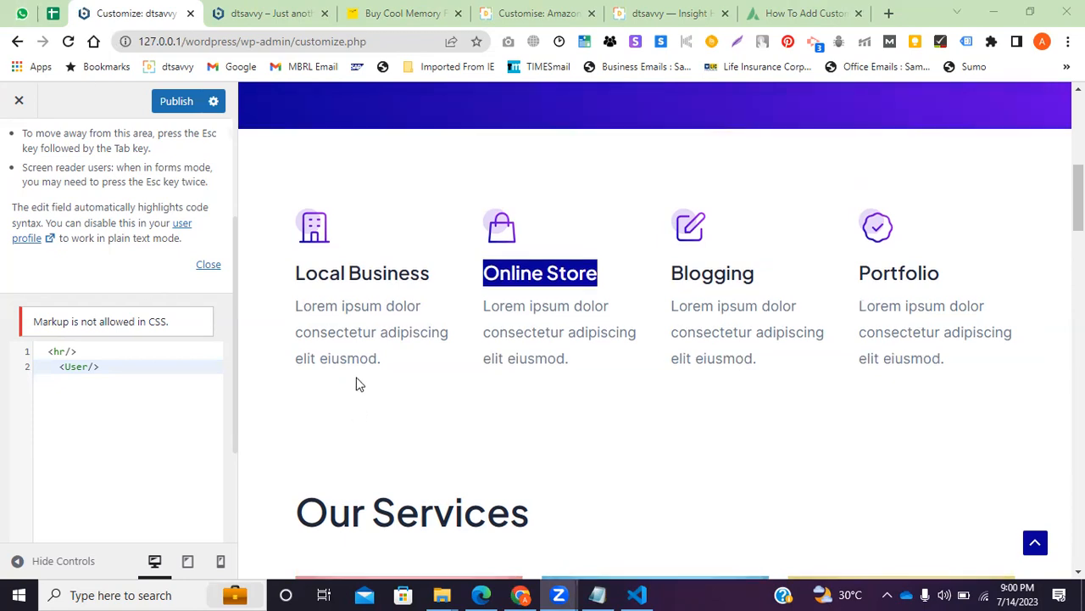
pyautogui.scroll(3, 133, 375)
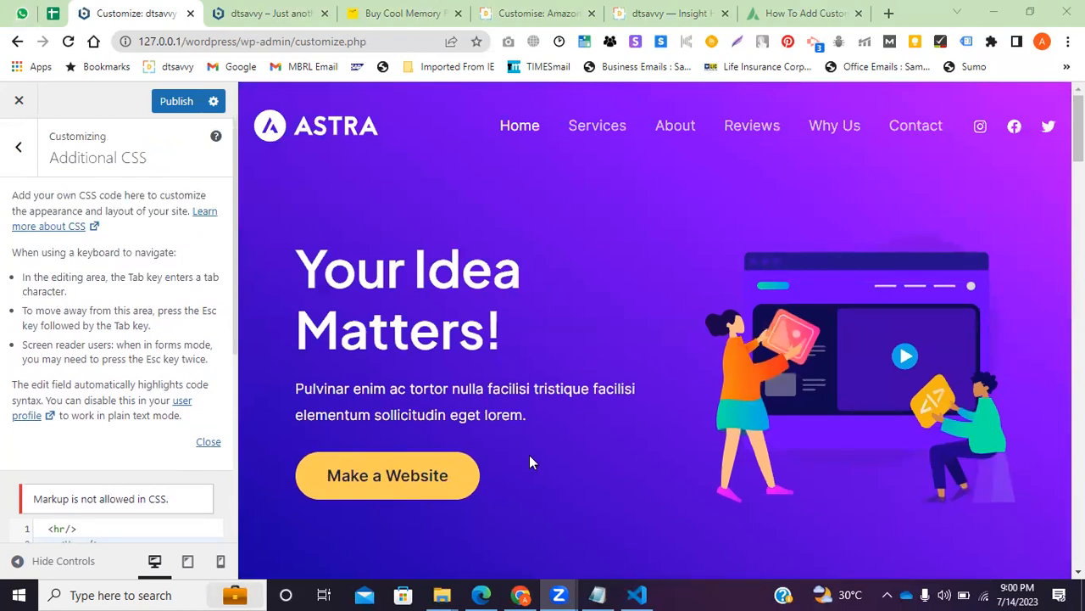
# Switch to Visual Studio Code and examine index.js, highlighting the ReactDOM.render statement
pyautogui.click(636, 594)
pyautogui.click(84, 201)
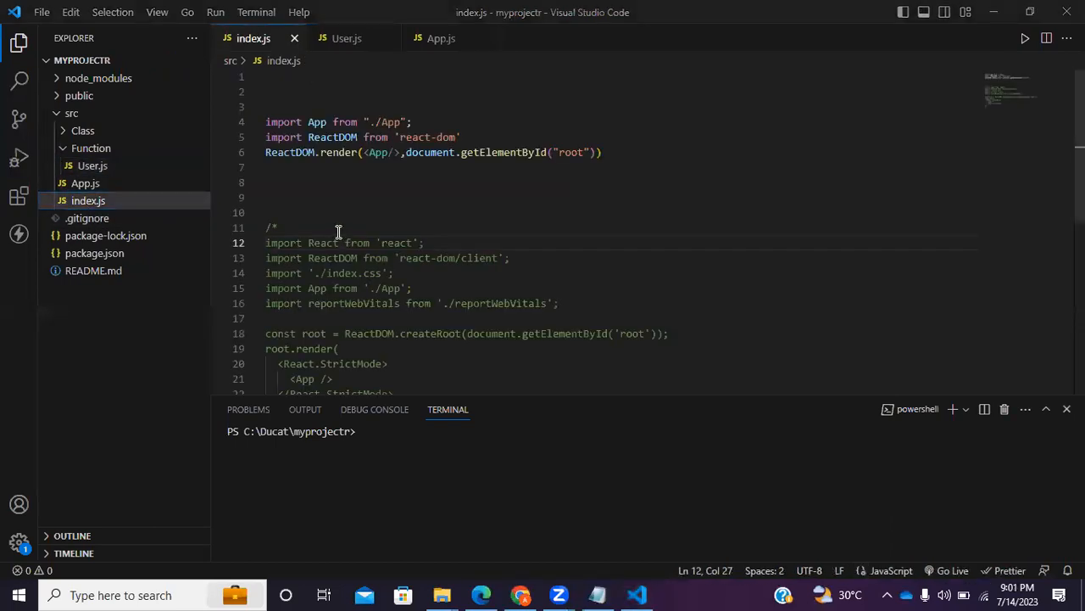
pyautogui.moveTo(320, 153); pyautogui.dragTo(266, 153)
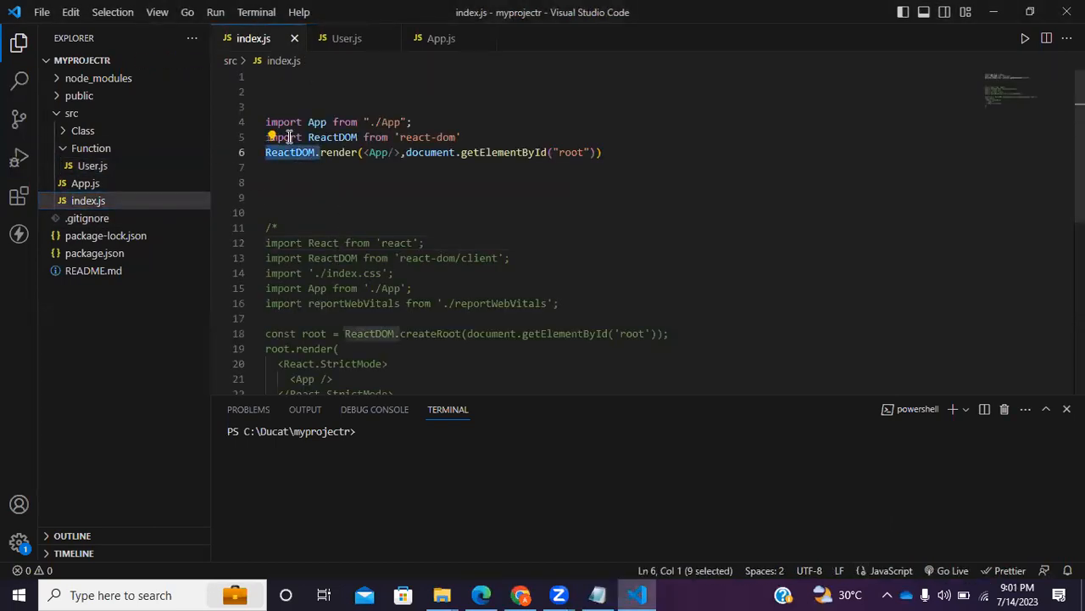
pyautogui.click(269, 181)
pyautogui.click(320, 138)
pyautogui.click(339, 138)
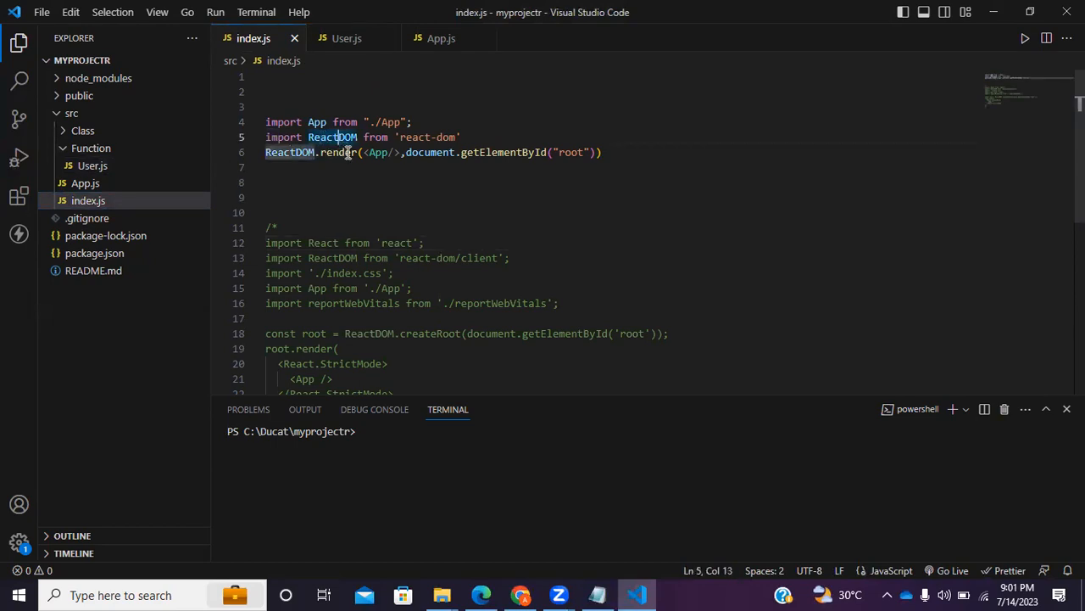
pyautogui.moveTo(485, 153); pyautogui.dragTo(241, 158)
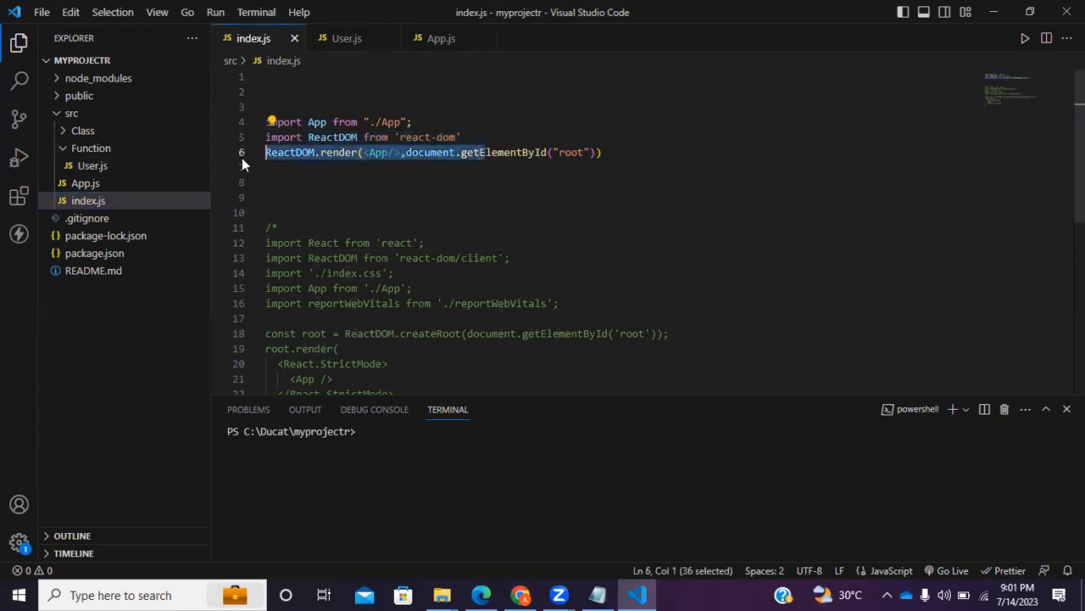
# Return to Chrome and show the main Customizer options for the local site and for the live dtsavvy.com site
pyautogui.click(526, 593)
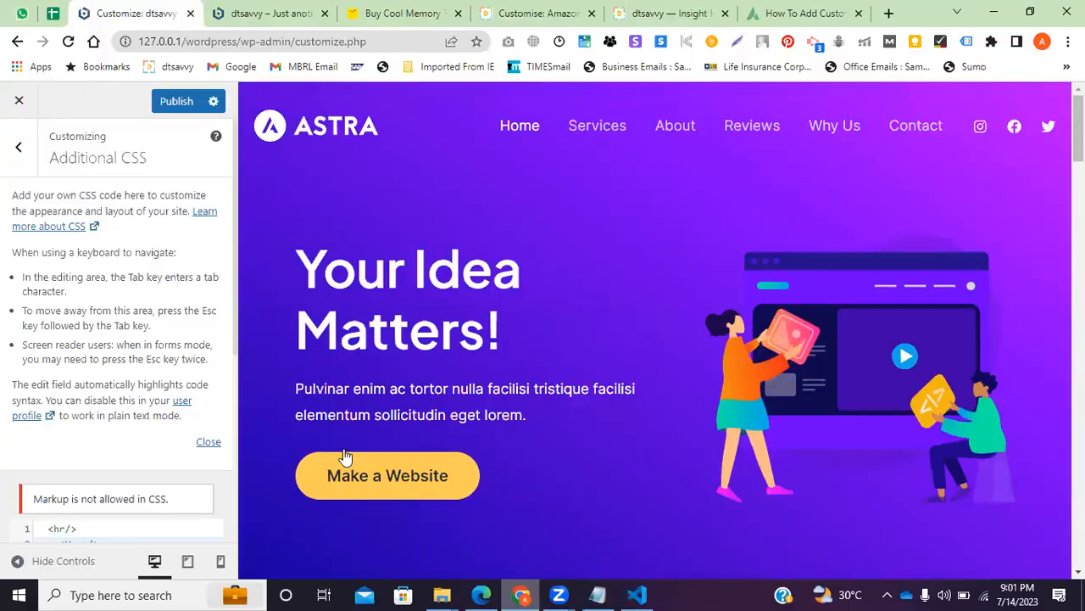
pyautogui.click(24, 148)
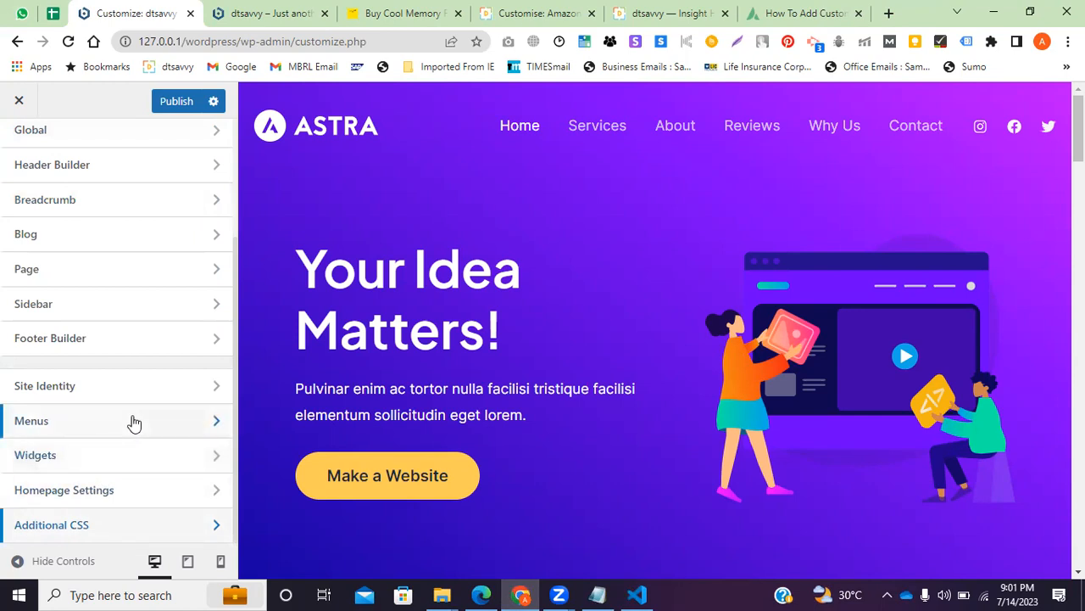
pyautogui.click(661, 13)
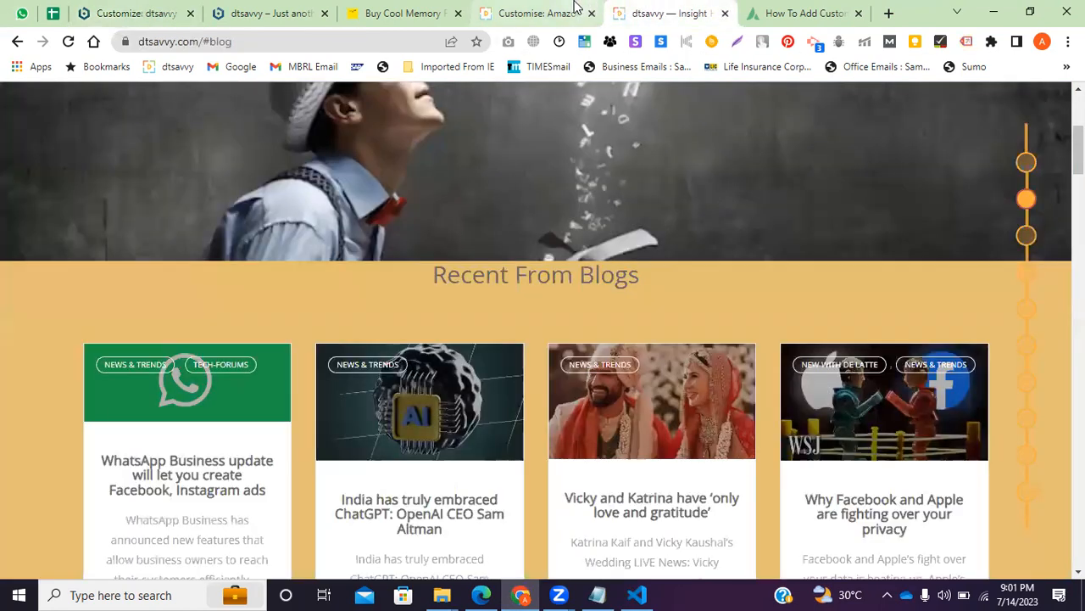
pyautogui.click(539, 13)
pyautogui.click(17, 148)
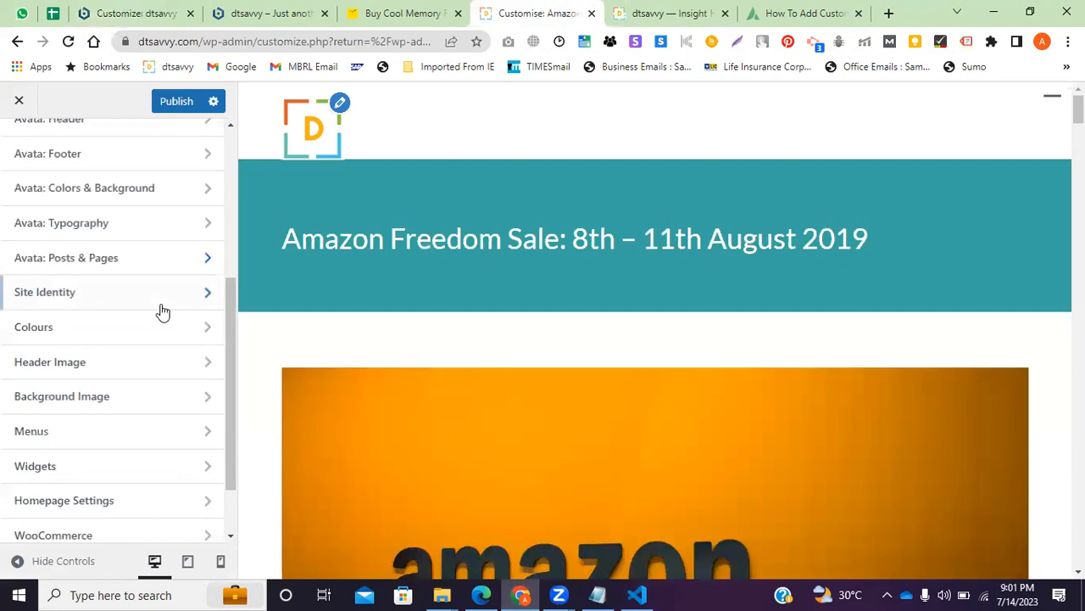
# Look through the live site's Customizer options and the entries inside Avata: Front Page Sections, returning to the main list
pyautogui.scroll(-2, 119, 433)
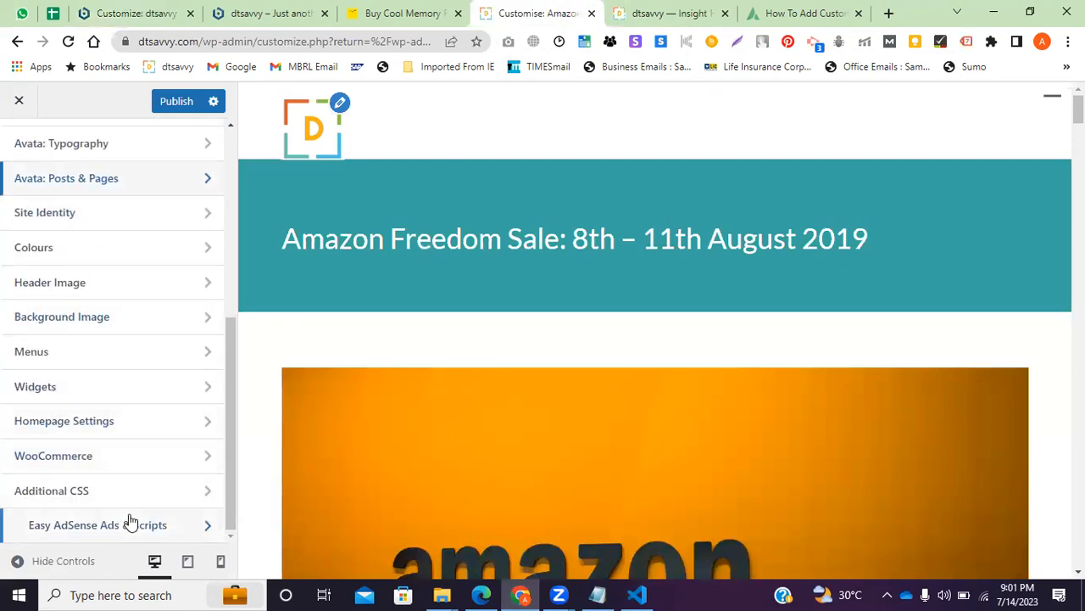
pyautogui.scroll(2, 103, 364)
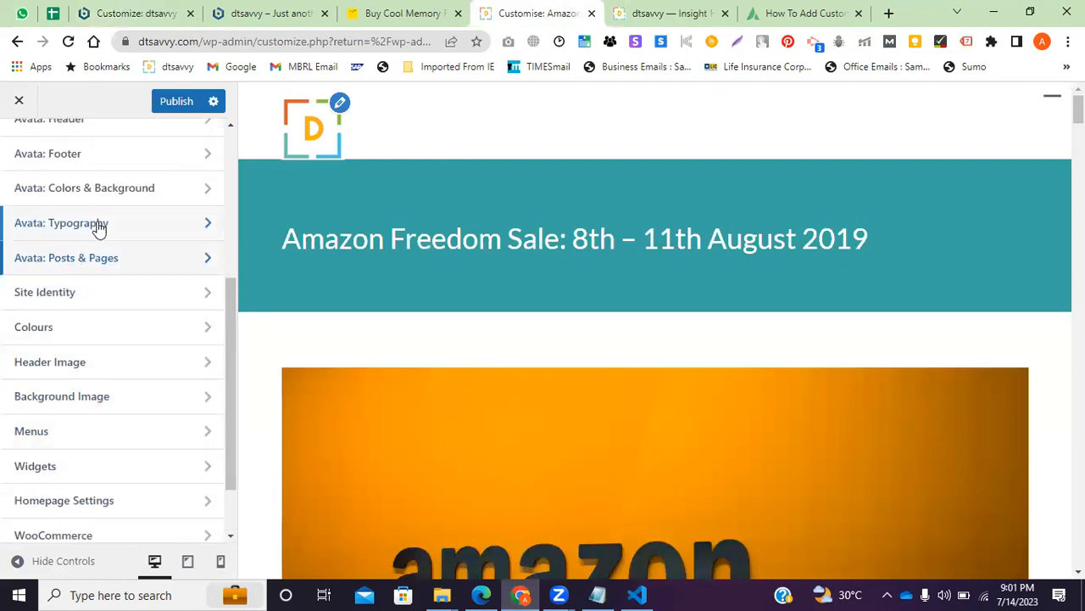
pyautogui.scroll(4, 107, 286)
pyautogui.click(122, 140)
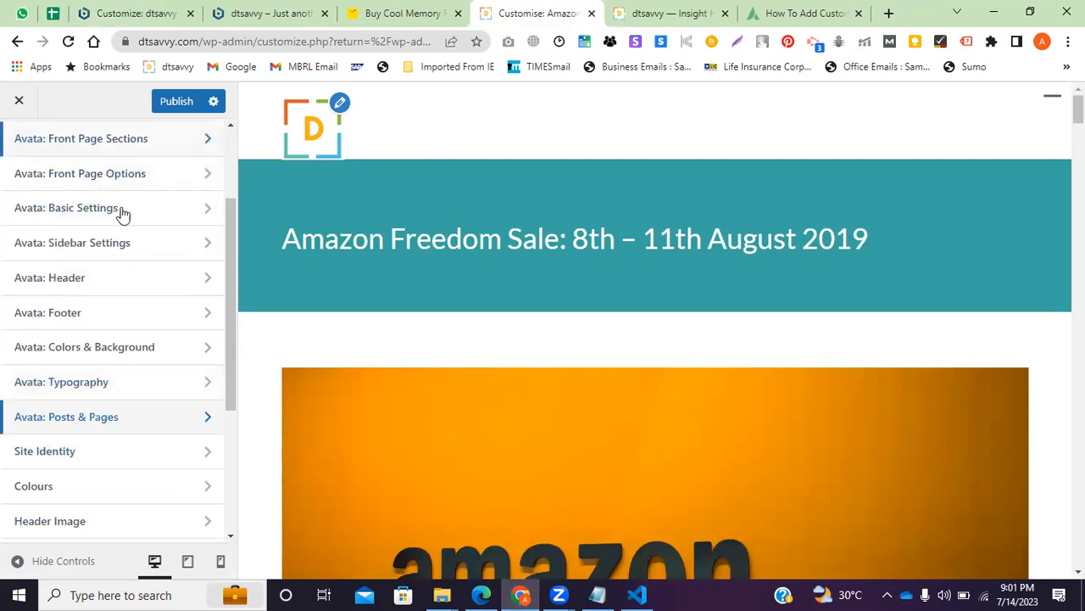
pyautogui.scroll(-4, 121, 393)
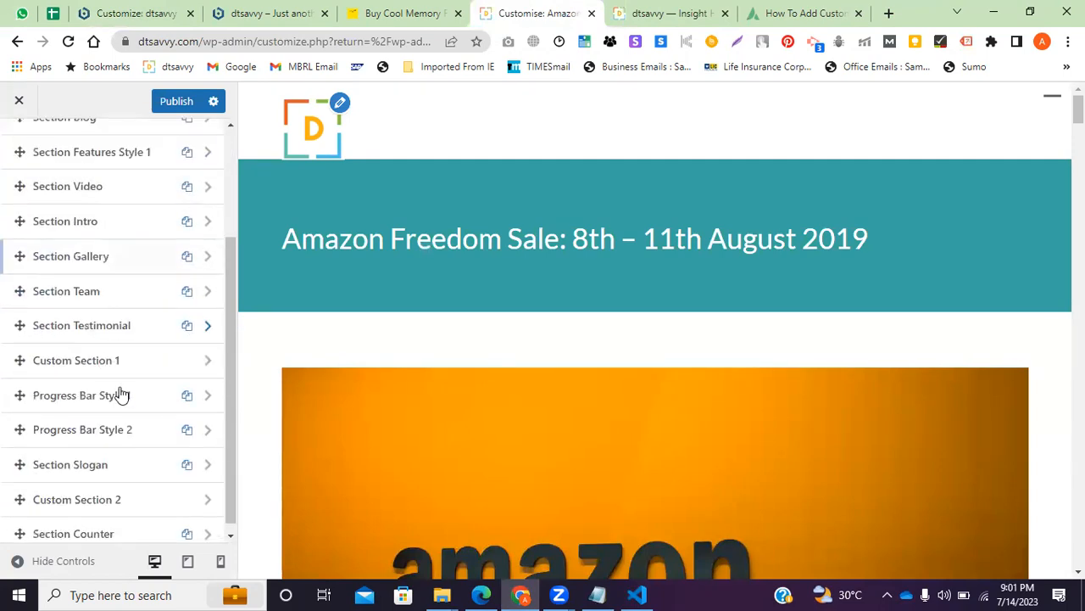
pyautogui.scroll(4, 20, 198)
pyautogui.click(19, 150)
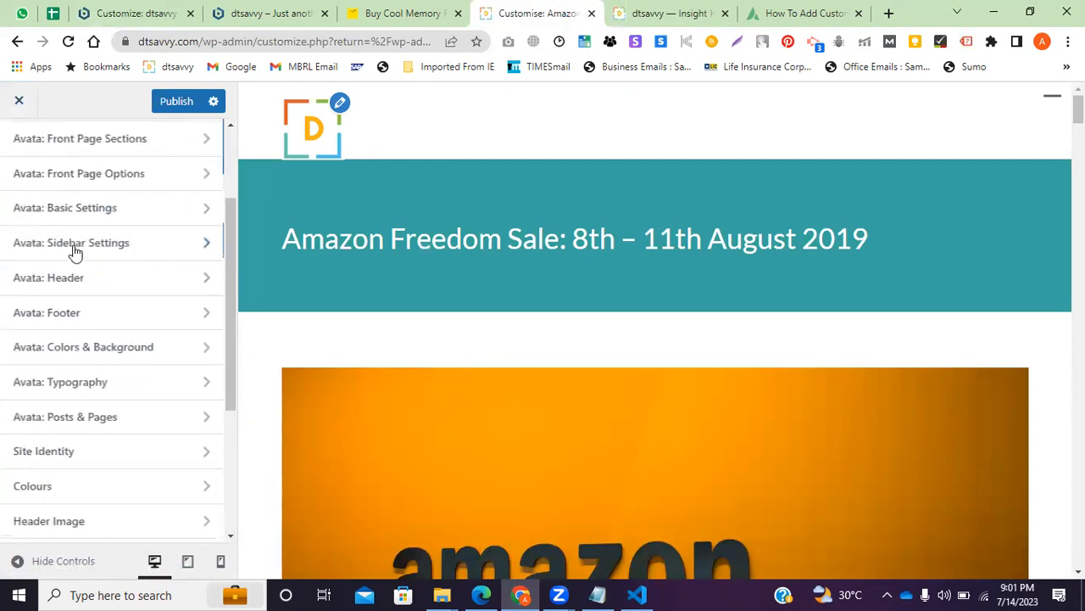
# Leave the live site's Customizer and open the Theme file editor from the WordPress admin
pyautogui.click(19, 100)
pyautogui.click(622, 146)
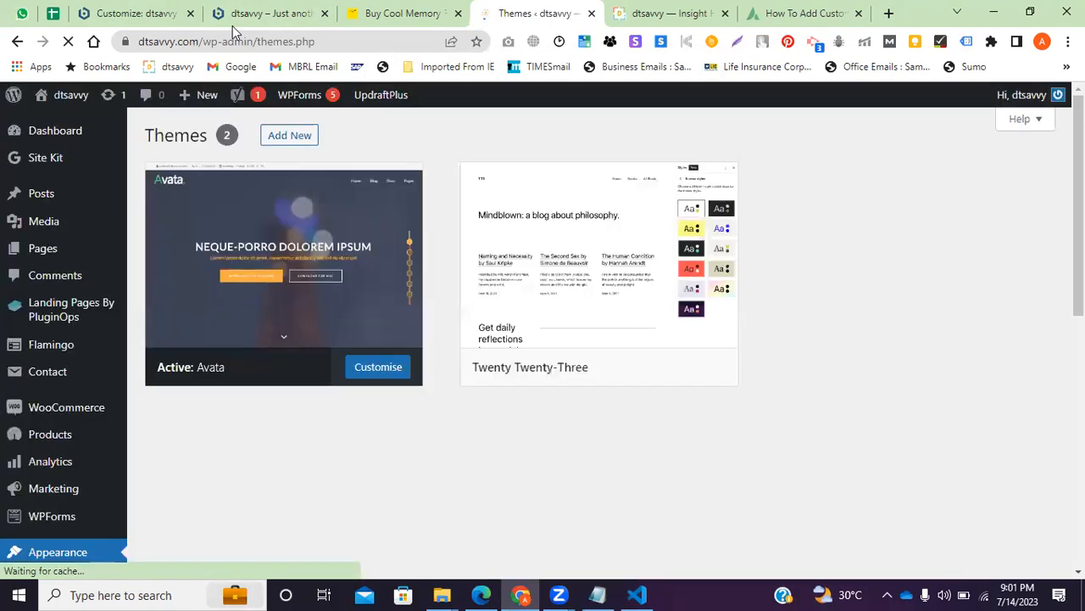
pyautogui.scroll(-2, 65, 475)
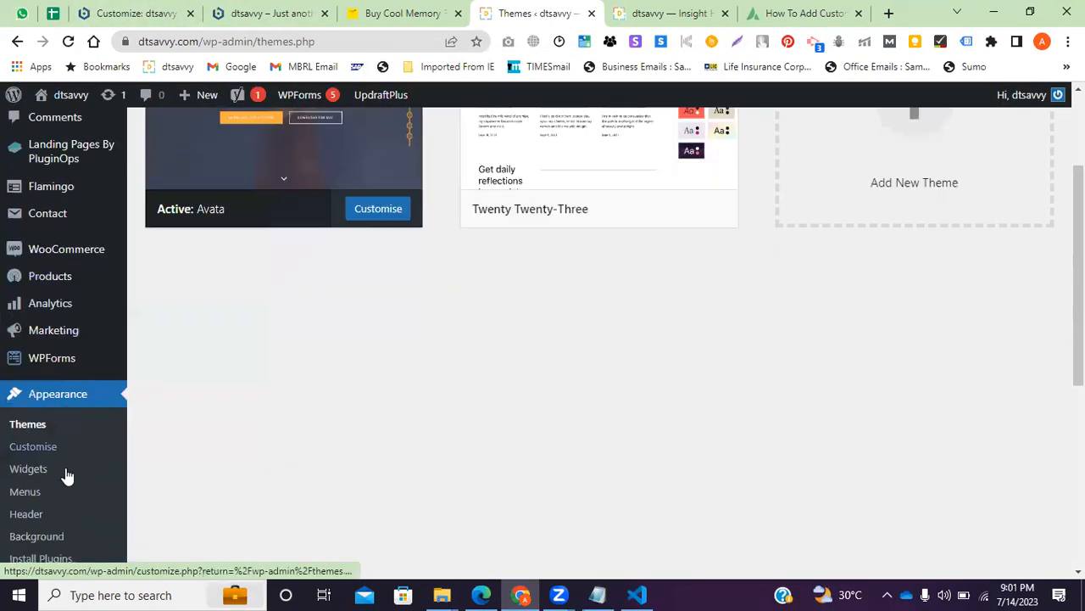
pyautogui.scroll(-1, 53, 456)
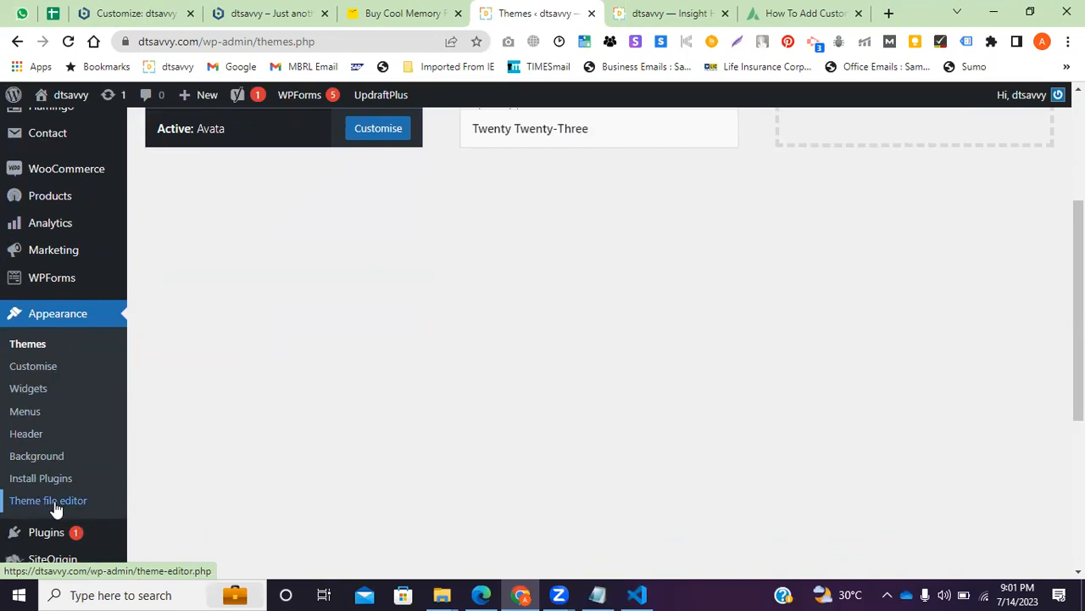
pyautogui.click(55, 507)
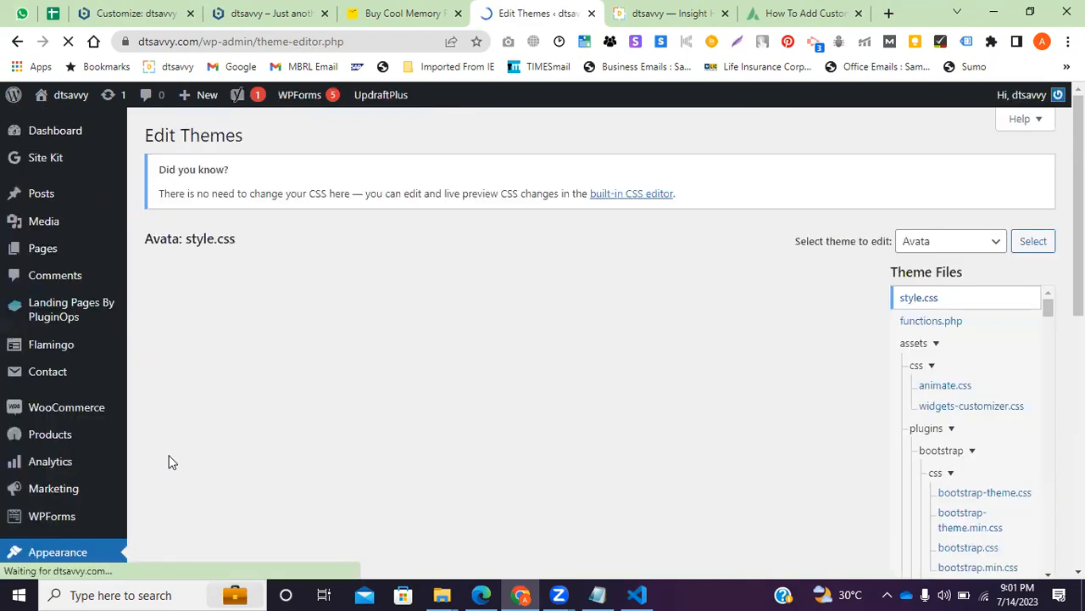
# Insert the <hr/> and <User/> markup in Avata's style.css after the div rule's closing brace, above the audio, canvas, video rule
pyautogui.scroll(-2, 236, 374)
pyautogui.scroll(-5, 236, 374)
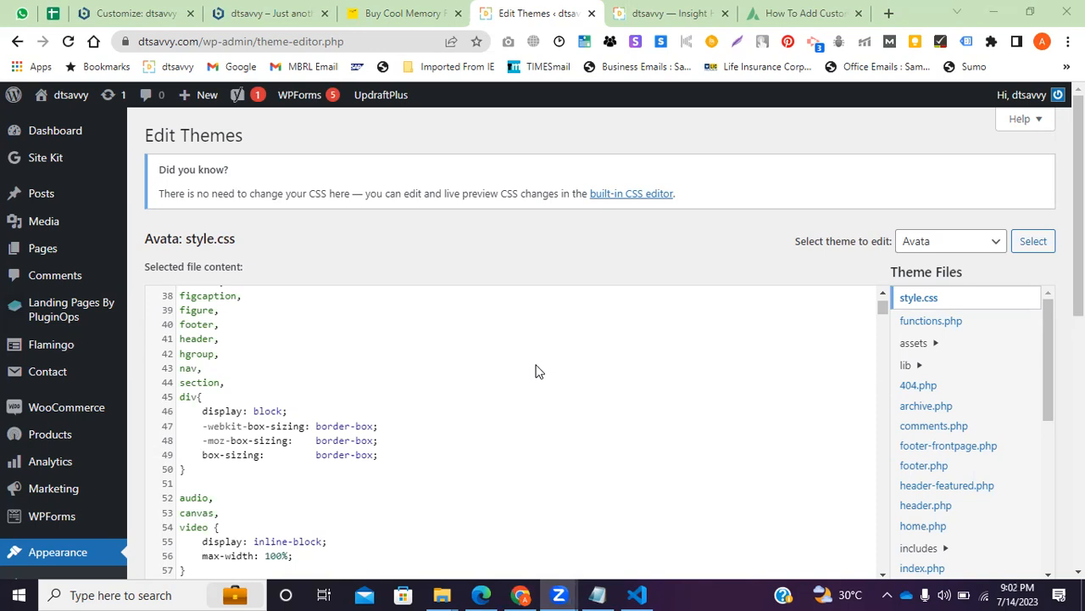
pyautogui.scroll(-1, 312, 455)
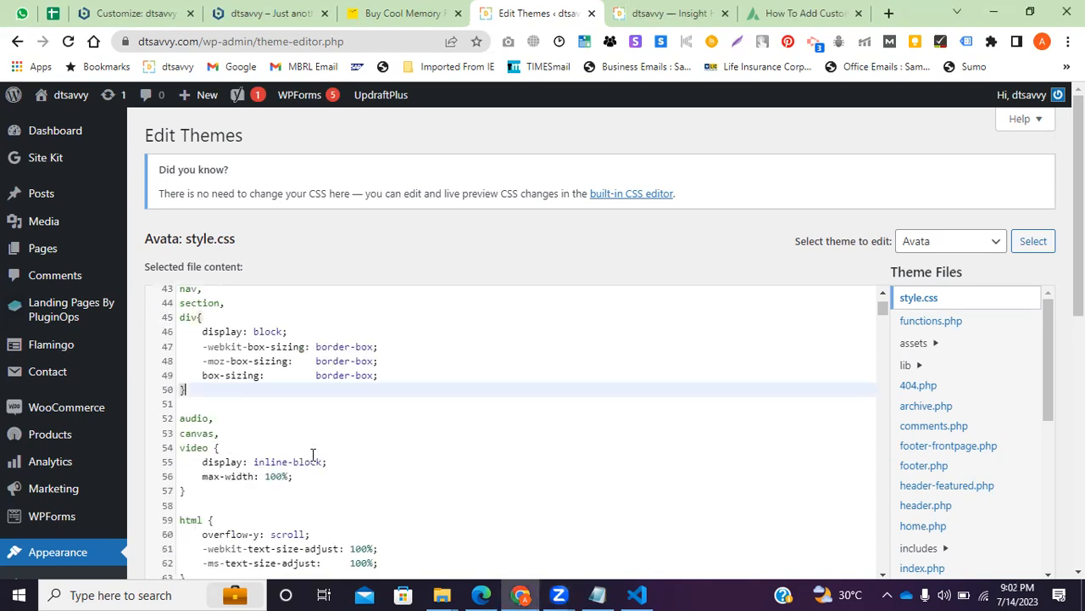
pyautogui.press('Return')
pyautogui.press('Return')
pyautogui.write('<hr/>     <User/>')
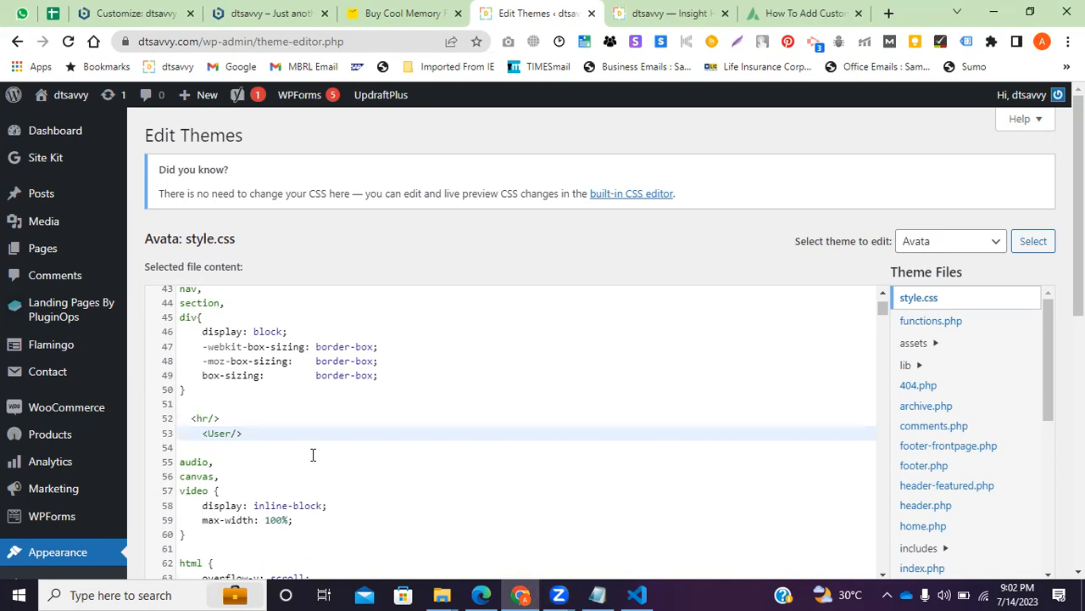
pyautogui.click(647, 216)
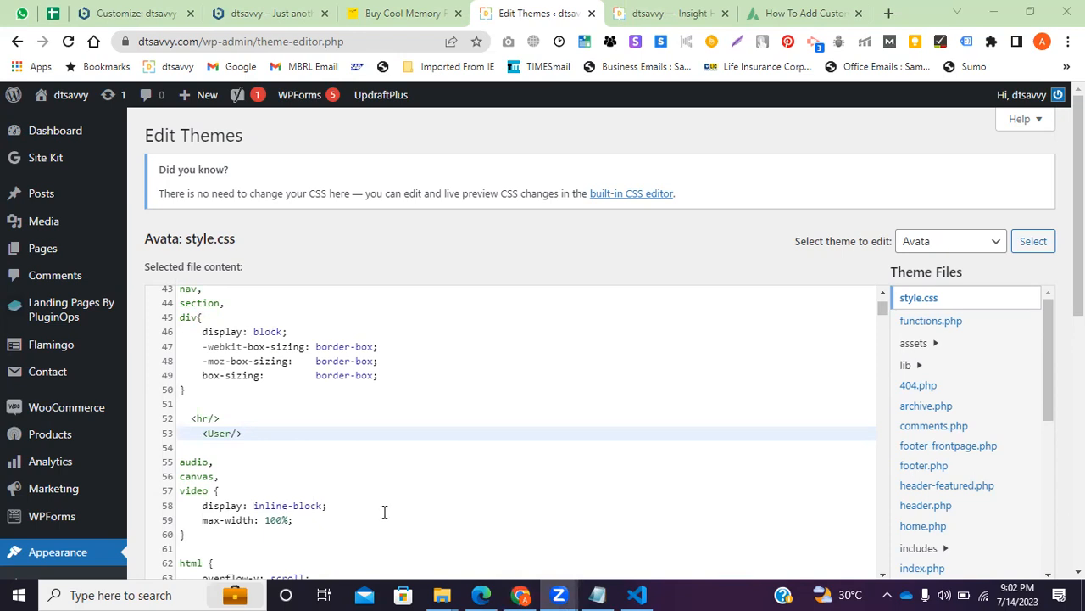
# Highlight the box-sizing declarations in the div rule and the inserted <hr/> and <User/> markup in style.css
pyautogui.moveTo(281, 375); pyautogui.dragTo(203, 373)
pyautogui.moveTo(291, 360); pyautogui.dragTo(176, 358)
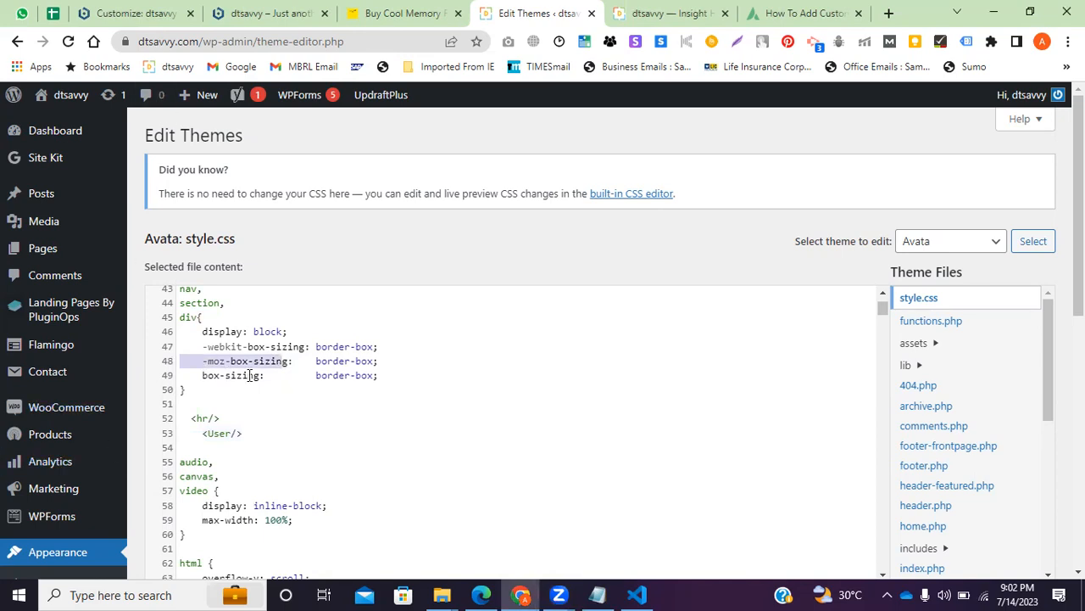
pyautogui.hotkey('ctrl', 'z')
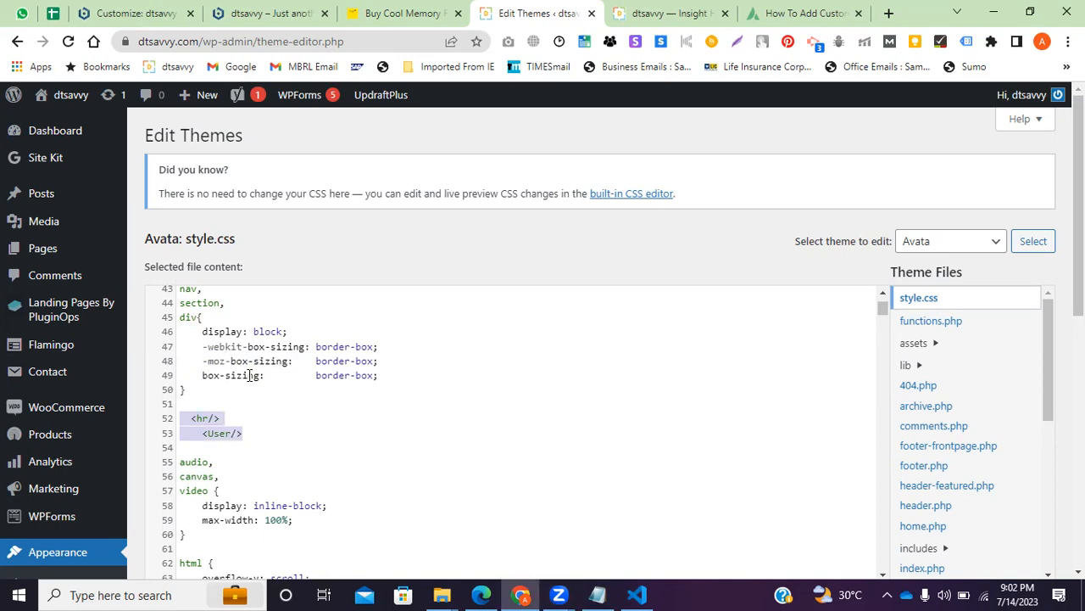
# Try to open sidebar-post-left.php from the theme files, stay on the unsaved style.css, and look through its following rules
pyautogui.scroll(-5, 967, 380)
pyautogui.click(972, 387)
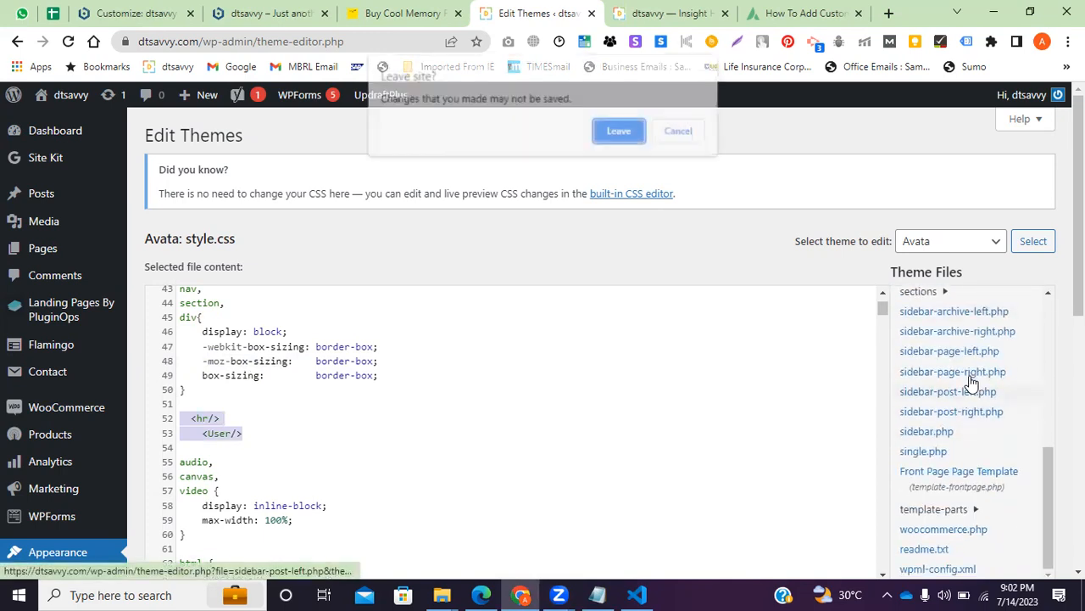
pyautogui.click(701, 139)
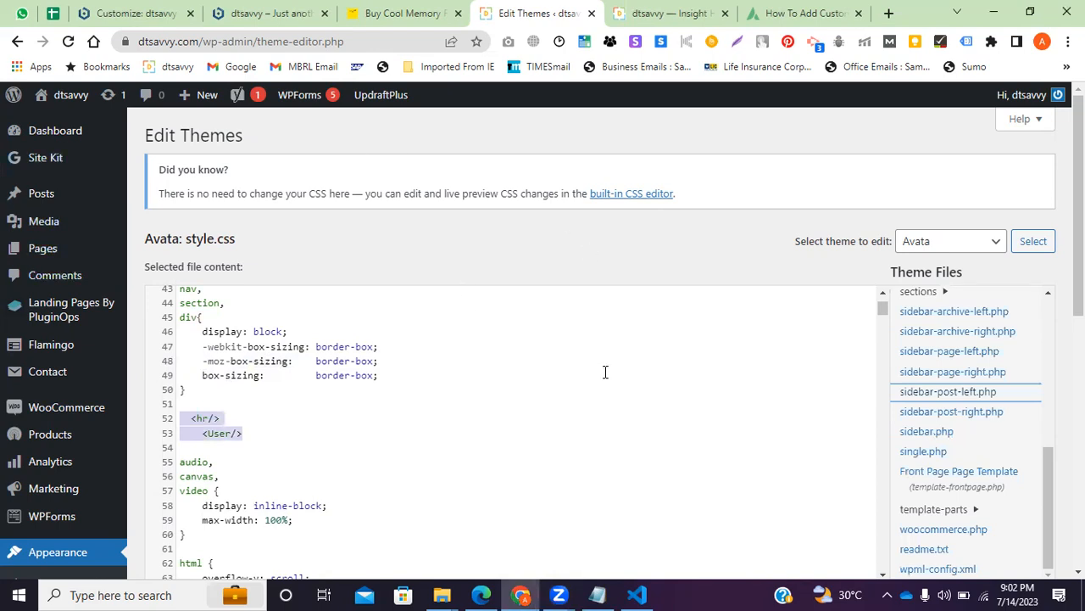
pyautogui.scroll(-1, 832, 377)
pyautogui.scroll(-5, 833, 376)
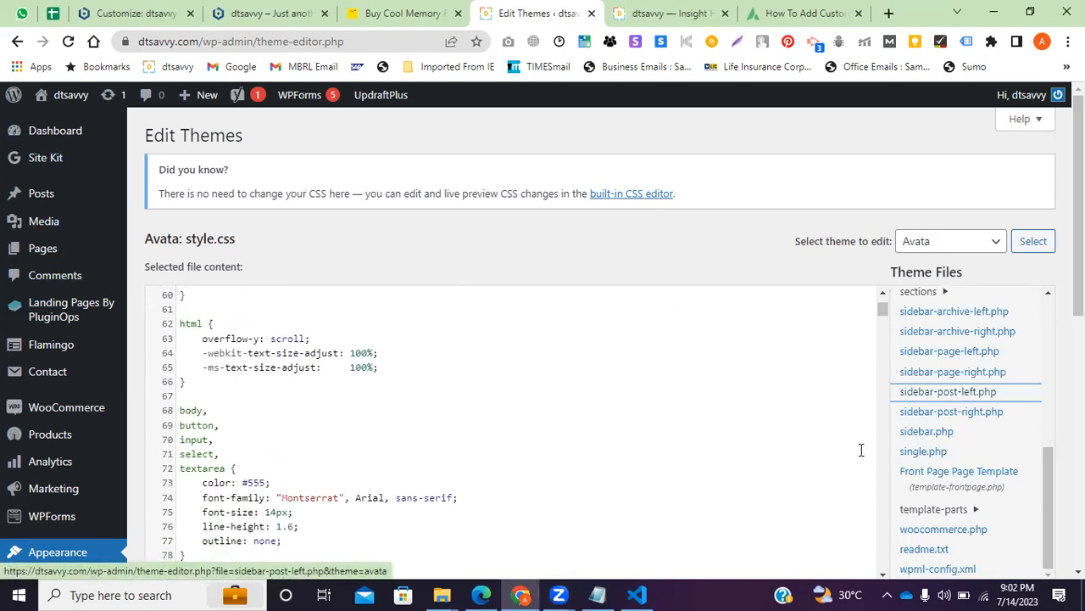
pyautogui.scroll(-10, 945, 534)
pyautogui.scroll(2, 955, 271)
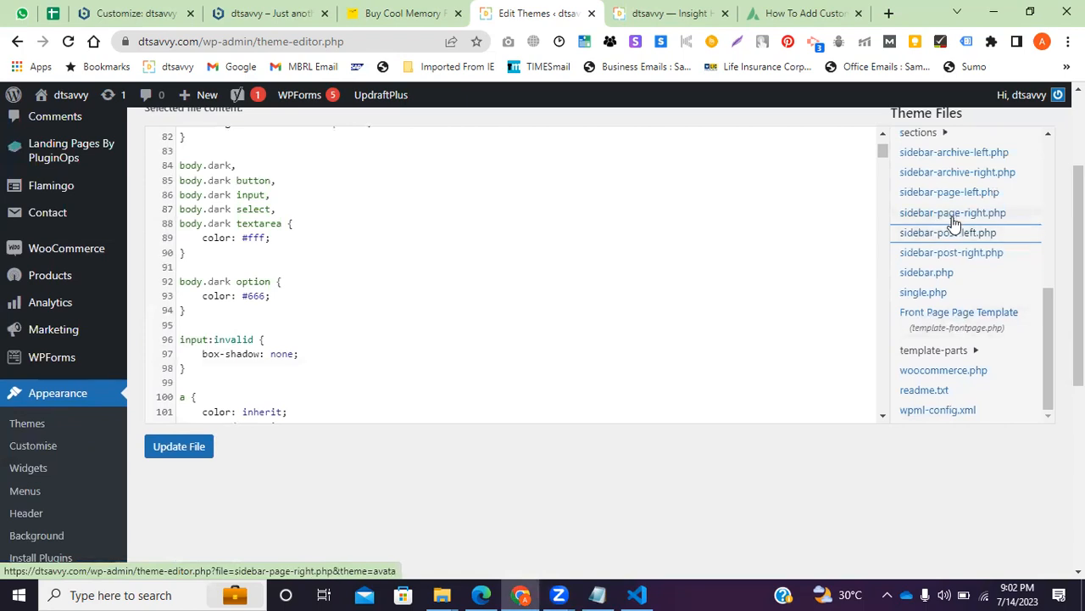
# Return to the local site's Customizer, highlight the <hr/> and <User/> markup in Additional CSS, and glance at the local front page
pyautogui.click(810, 12)
pyautogui.click(888, 13)
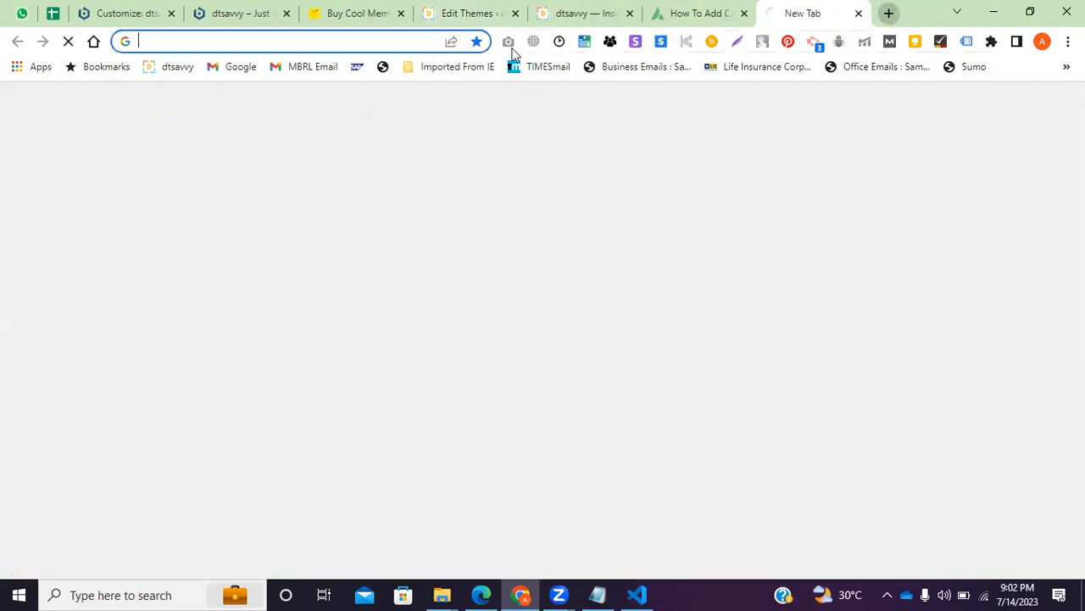
pyautogui.click(146, 11)
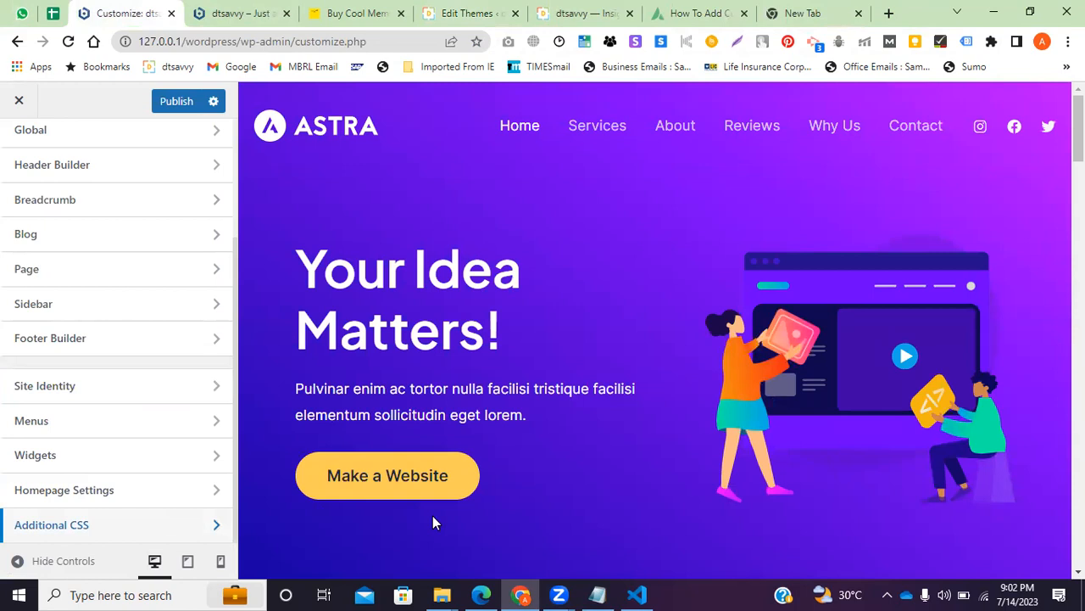
pyautogui.click(51, 524)
pyautogui.scroll(-3, 88, 381)
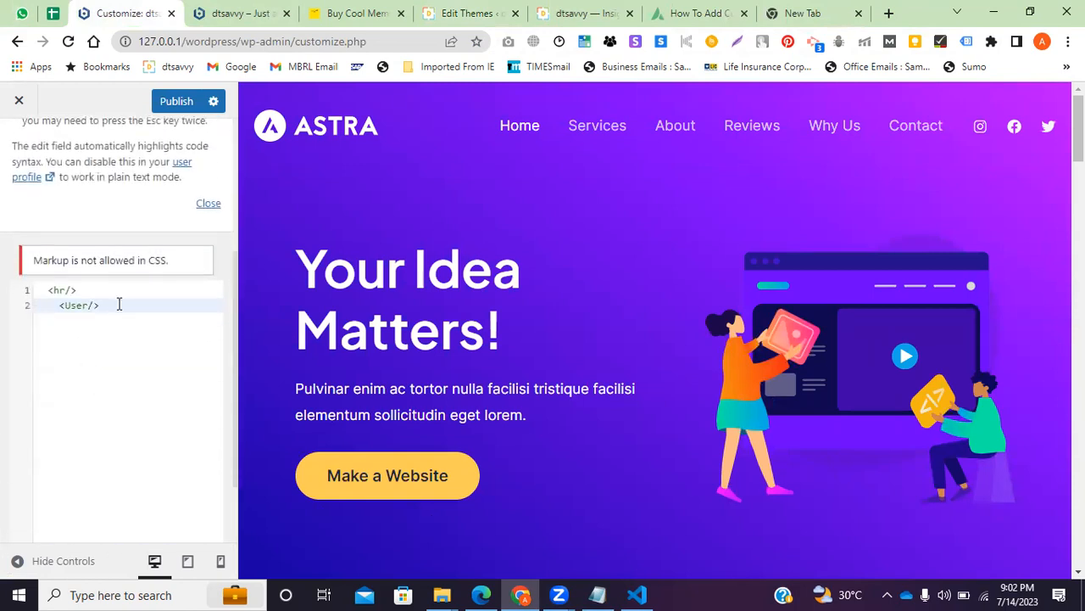
pyautogui.moveTo(119, 302); pyautogui.dragTo(38, 284)
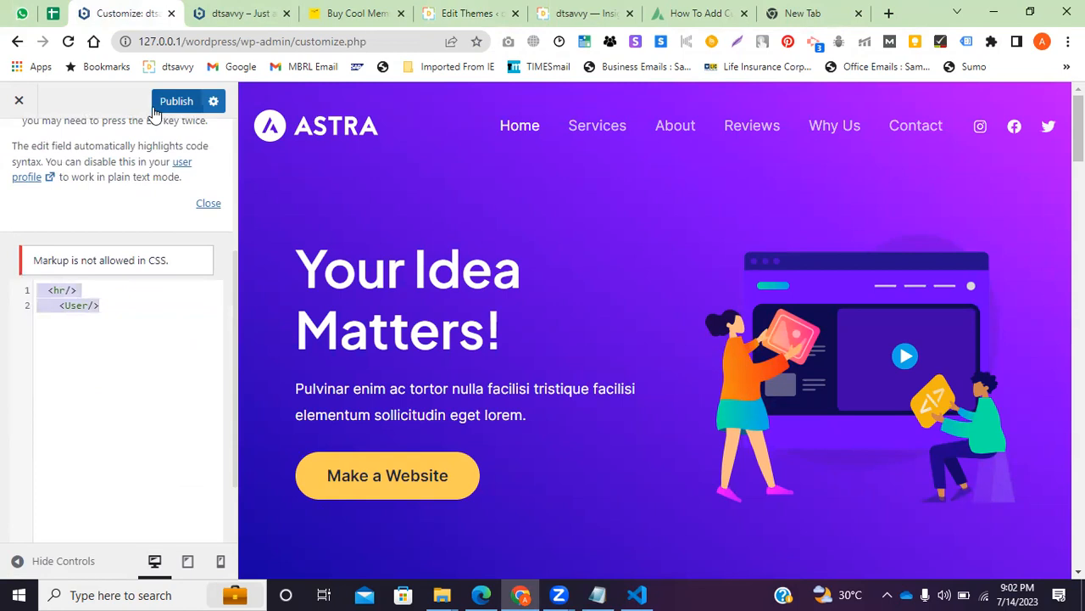
pyautogui.hotkey('ctrl', 'Tab')
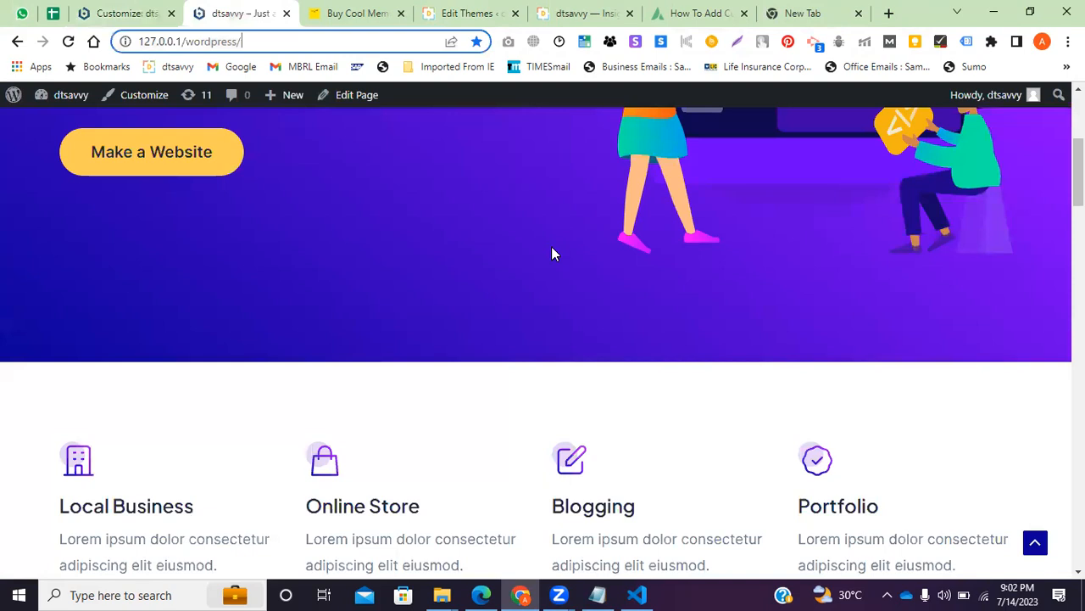
pyautogui.click(124, 10)
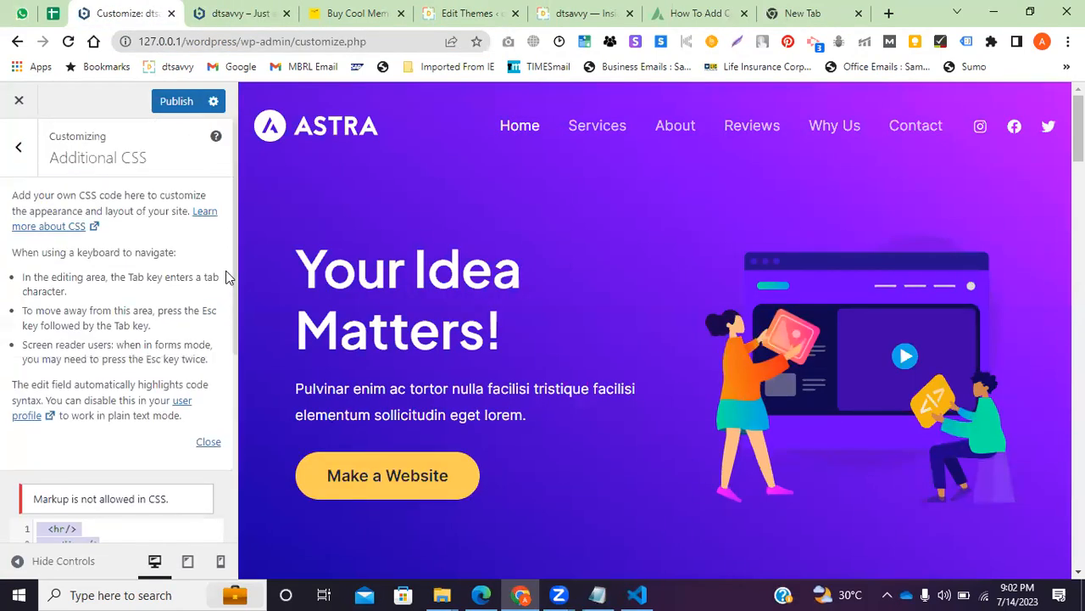
# Review the Astra theme's main Customizer options and leave the Customizer, discarding the unsaved changes
pyautogui.click(19, 146)
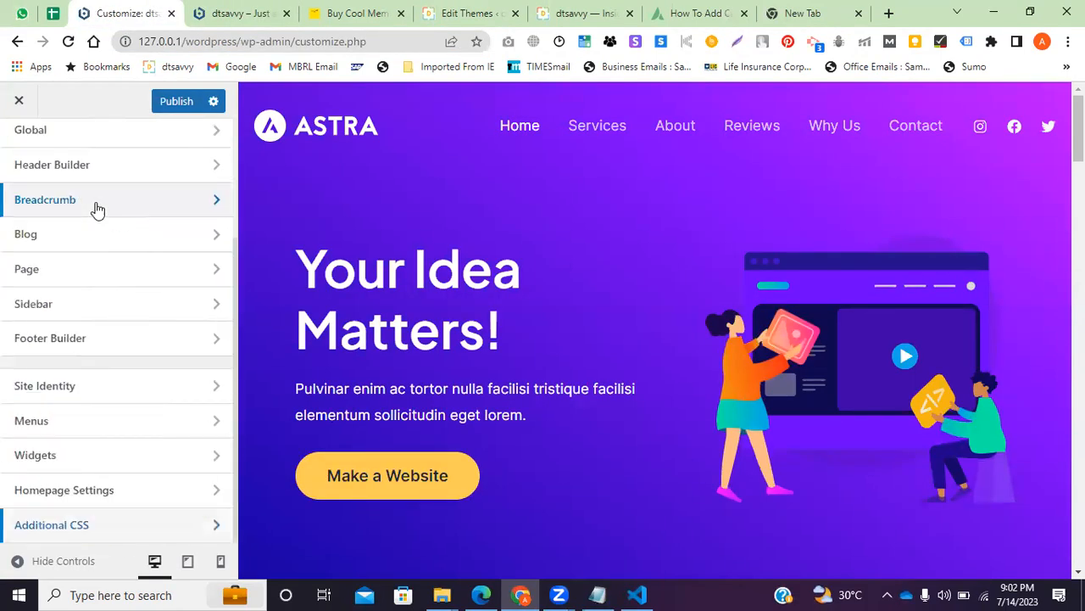
pyautogui.scroll(3, 93, 234)
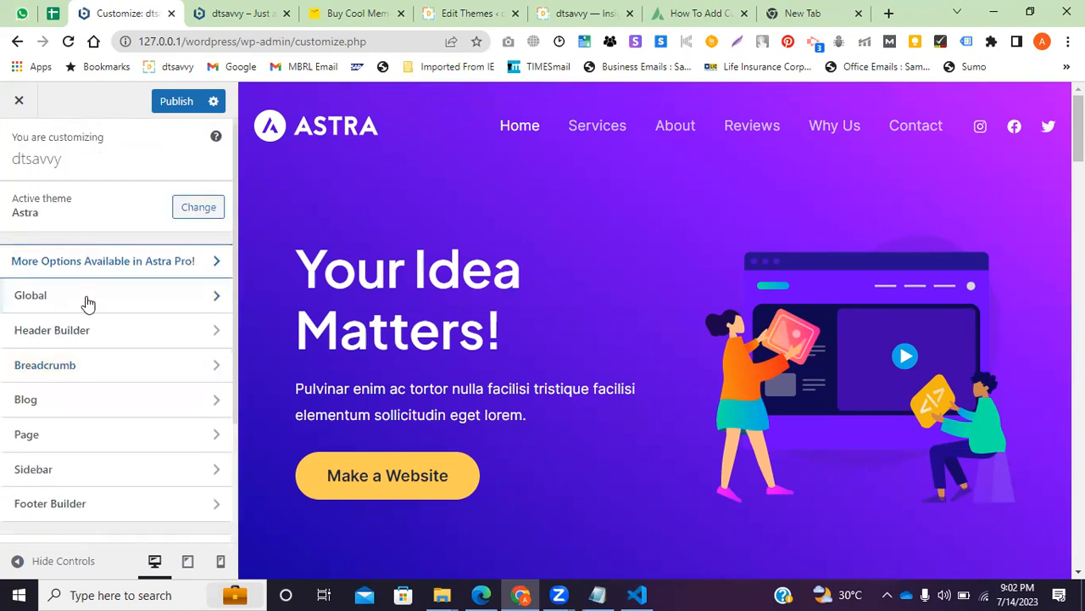
pyautogui.scroll(-2, 95, 335)
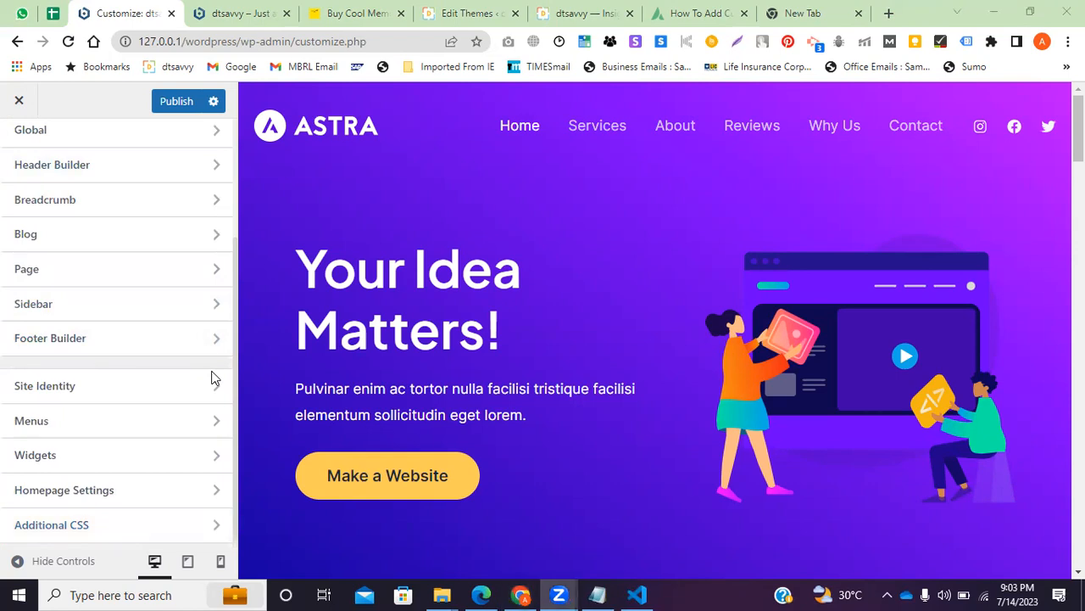
pyautogui.scroll(2, 102, 339)
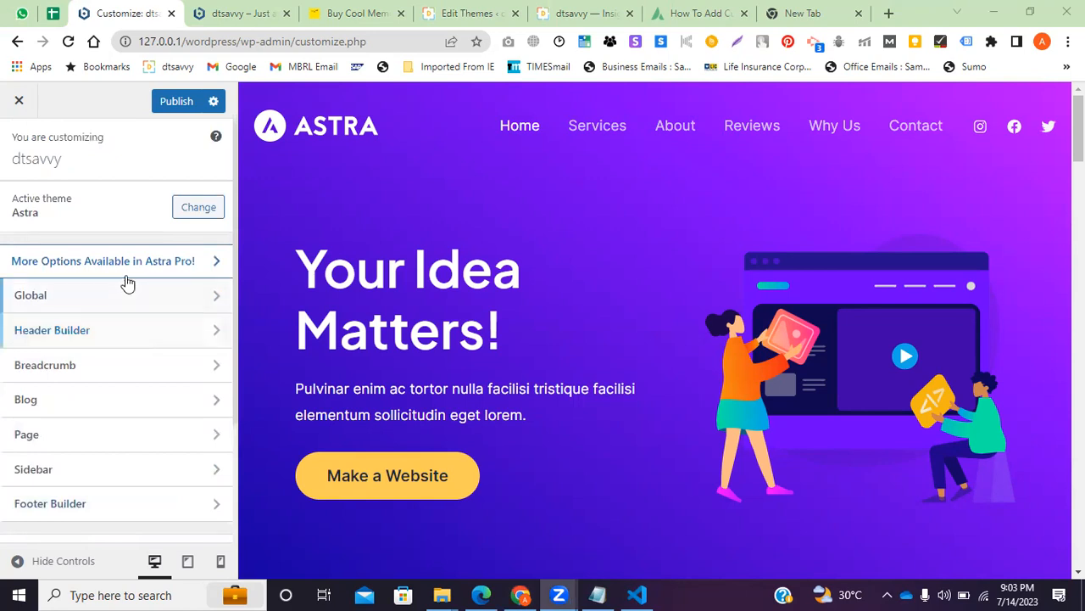
pyautogui.click(17, 101)
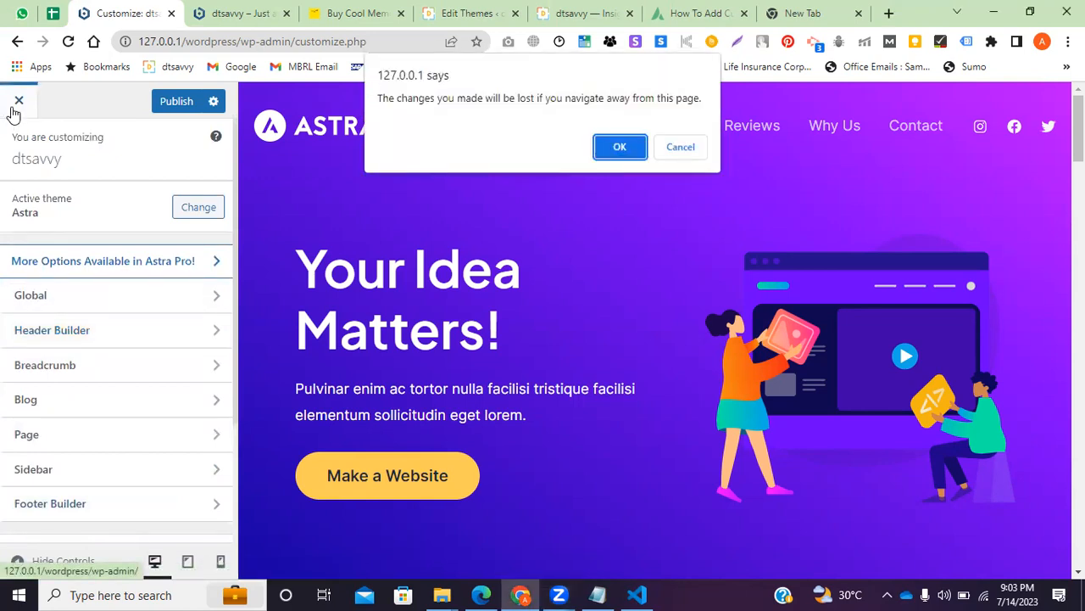
pyautogui.click(620, 147)
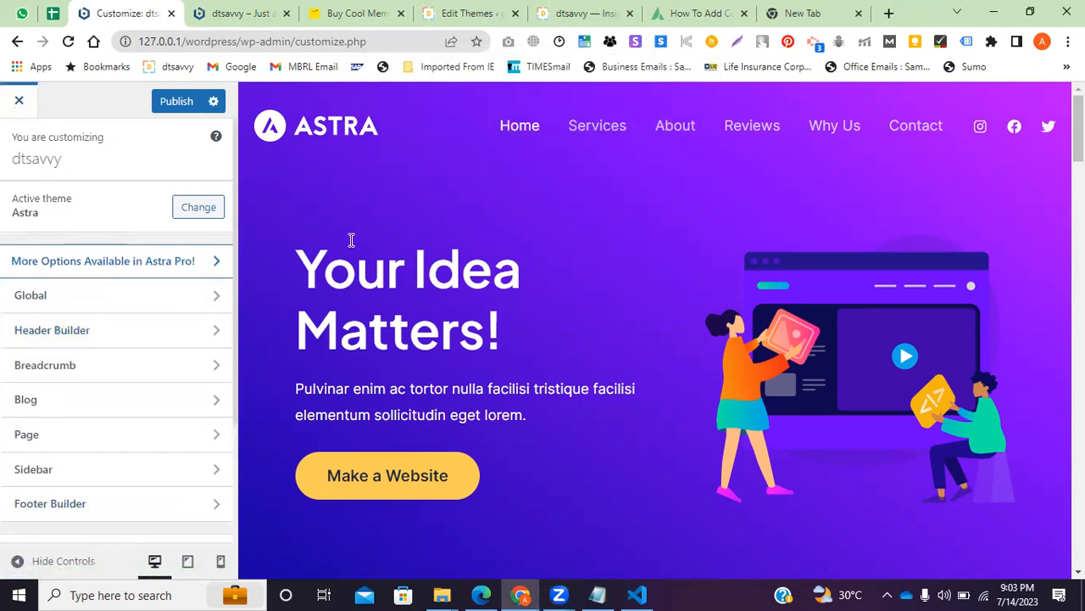
# Close every page to the right of the local WordPress front page, including the mattress page and the theme editor, discarding its unsaved changes
pyautogui.click(272, 10)
pyautogui.click(390, 10)
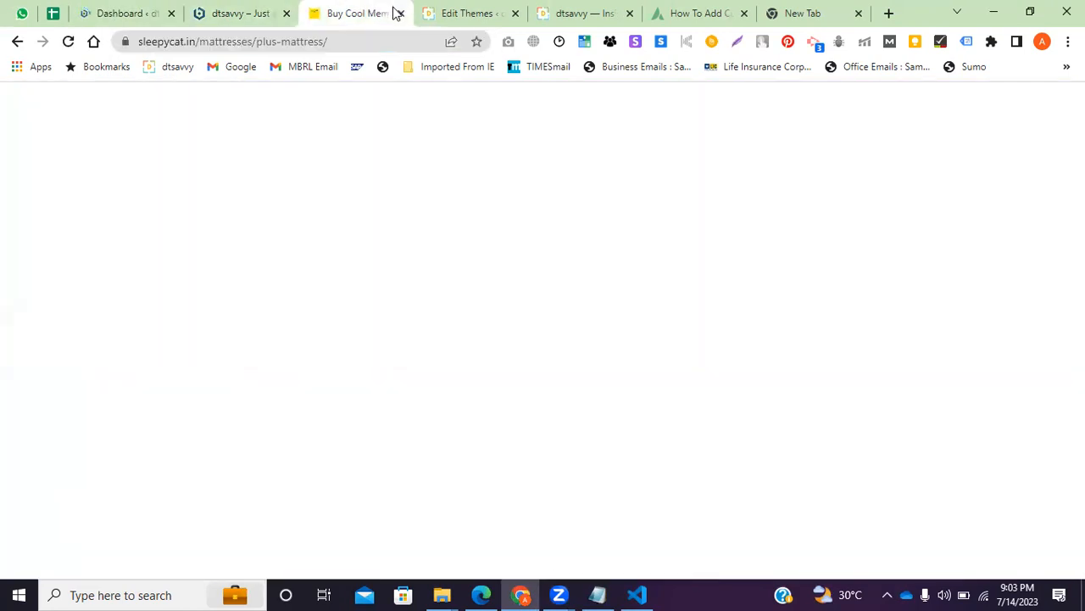
pyautogui.click(401, 12)
pyautogui.click(401, 13)
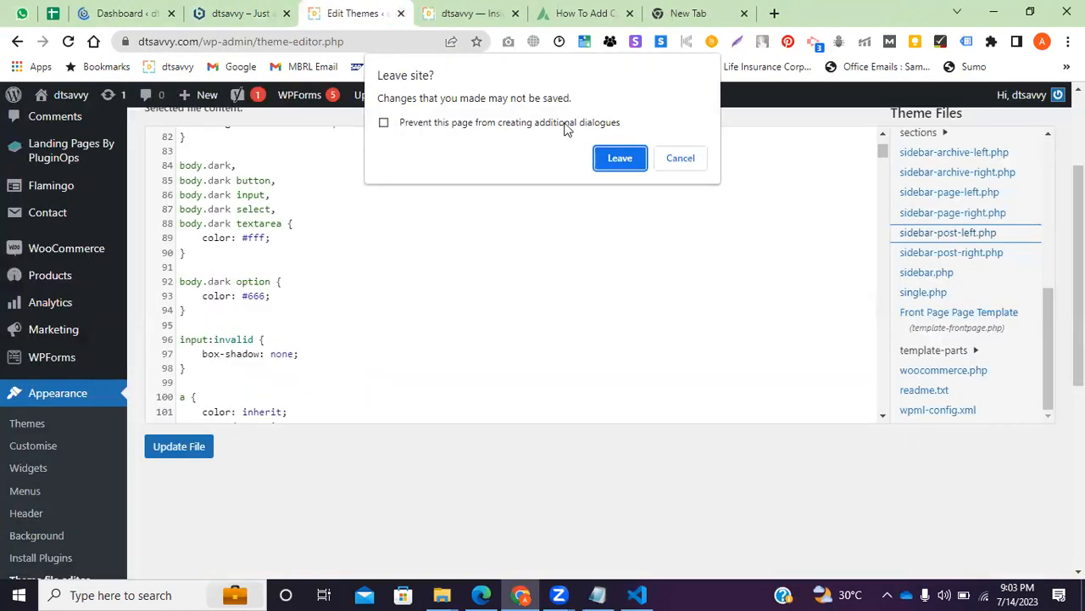
pyautogui.click(604, 157)
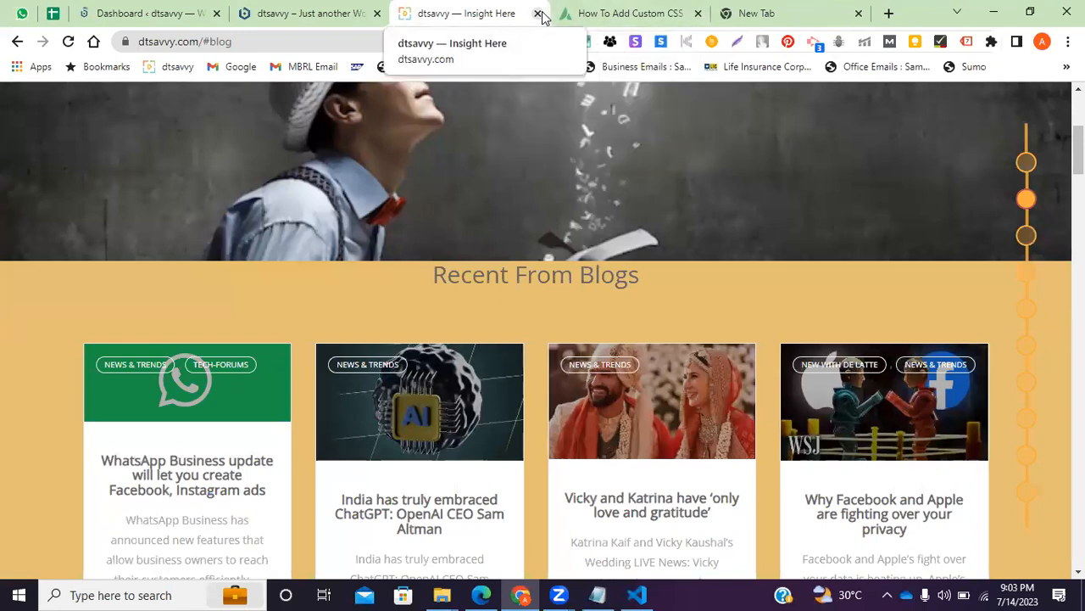
pyautogui.click(538, 13)
pyautogui.click(537, 13)
pyautogui.click(537, 13)
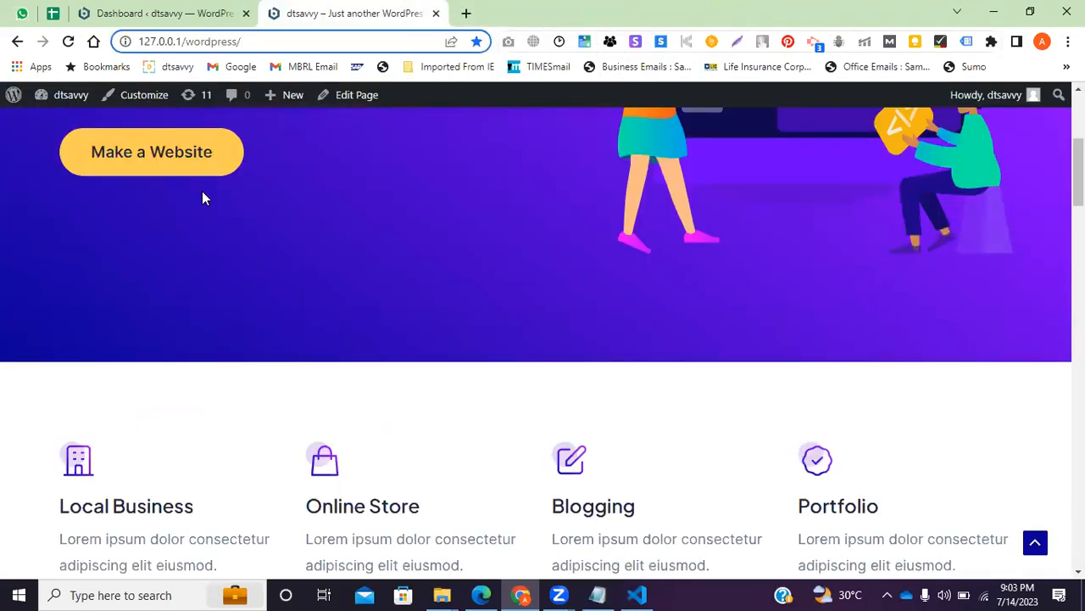
# Open the Astra dashboard in the local WordPress admin, review its Quick Settings, and start customising the theme
pyautogui.click(155, 10)
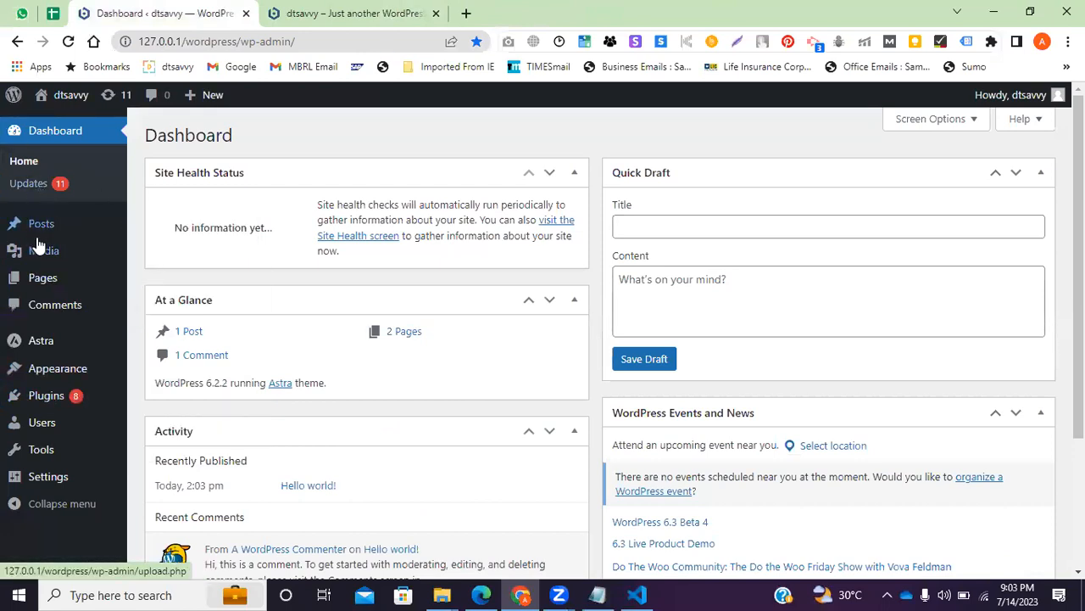
pyautogui.moveTo(38, 341)
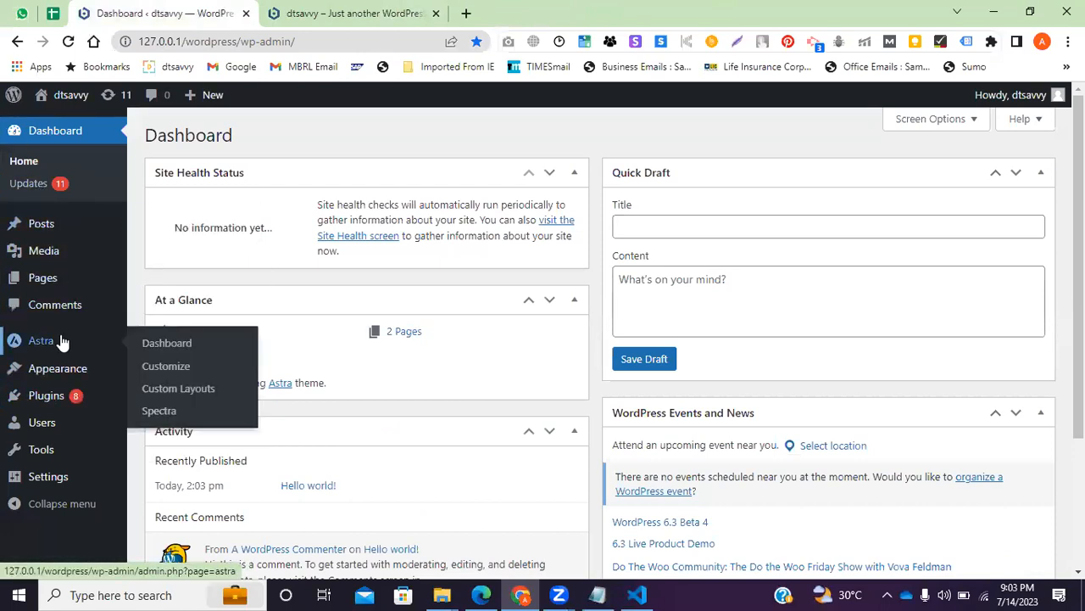
pyautogui.click(175, 349)
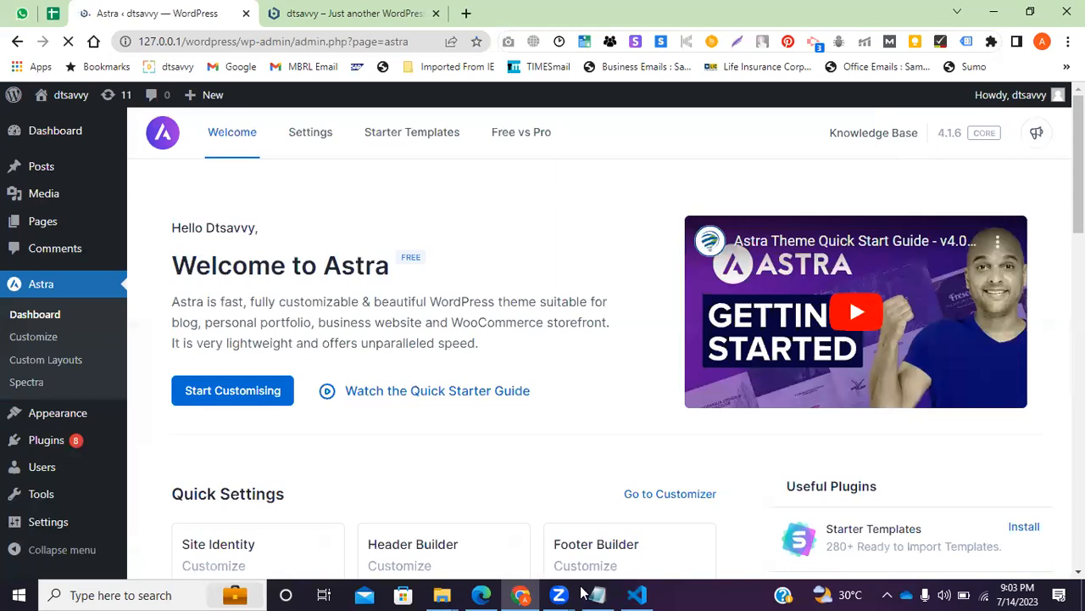
pyautogui.scroll(-2, 359, 378)
pyautogui.scroll(-1, 367, 336)
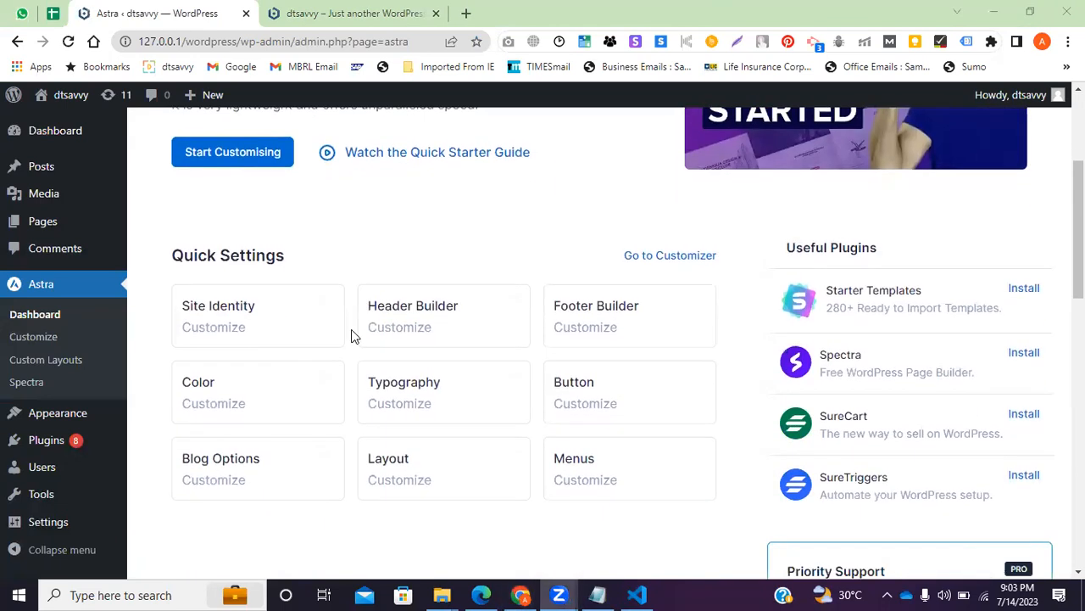
pyautogui.scroll(2, 354, 336)
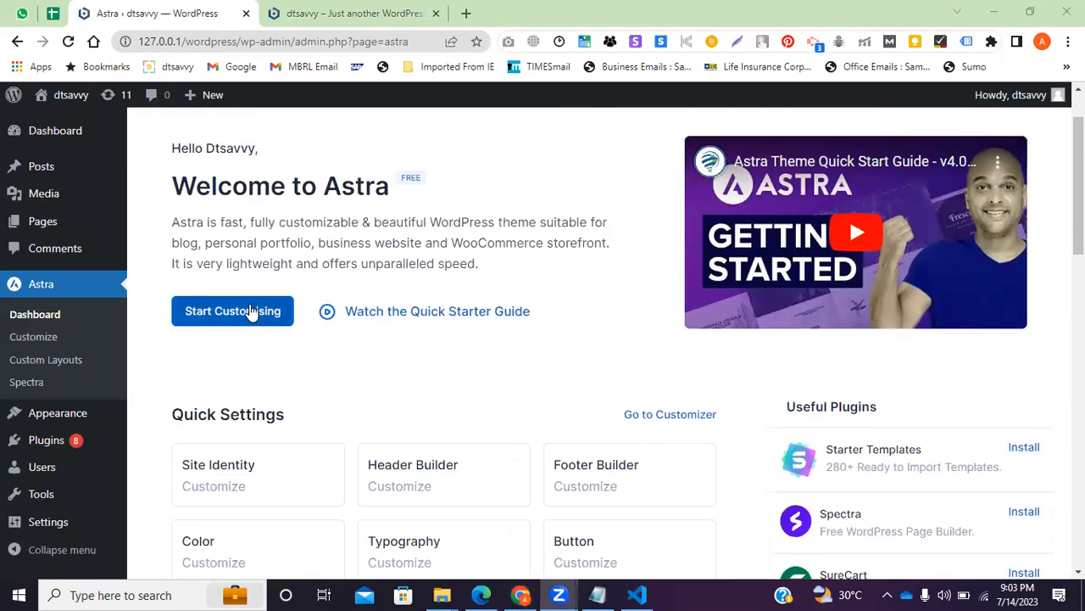
pyautogui.click(251, 314)
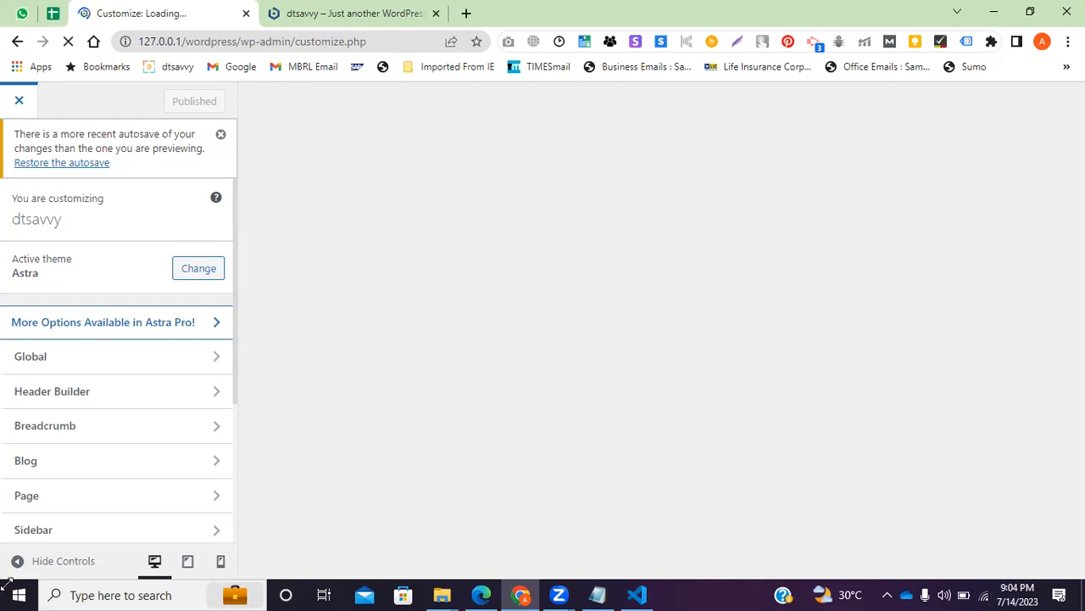
# Reload the local WordPress front page and look through its sections down to the professional website call to action
pyautogui.click(407, 12)
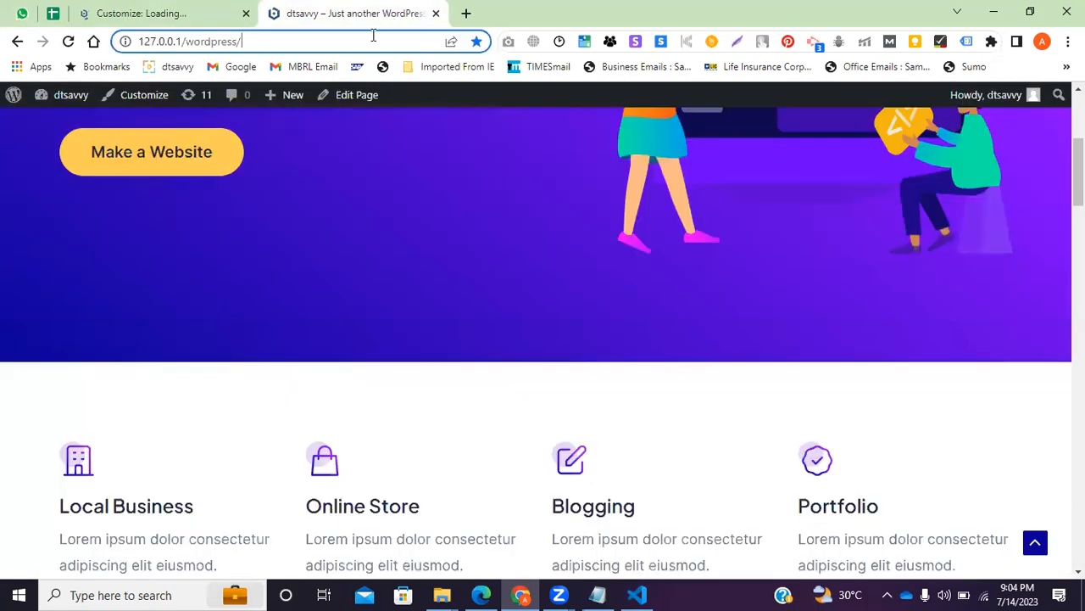
pyautogui.press('Return')
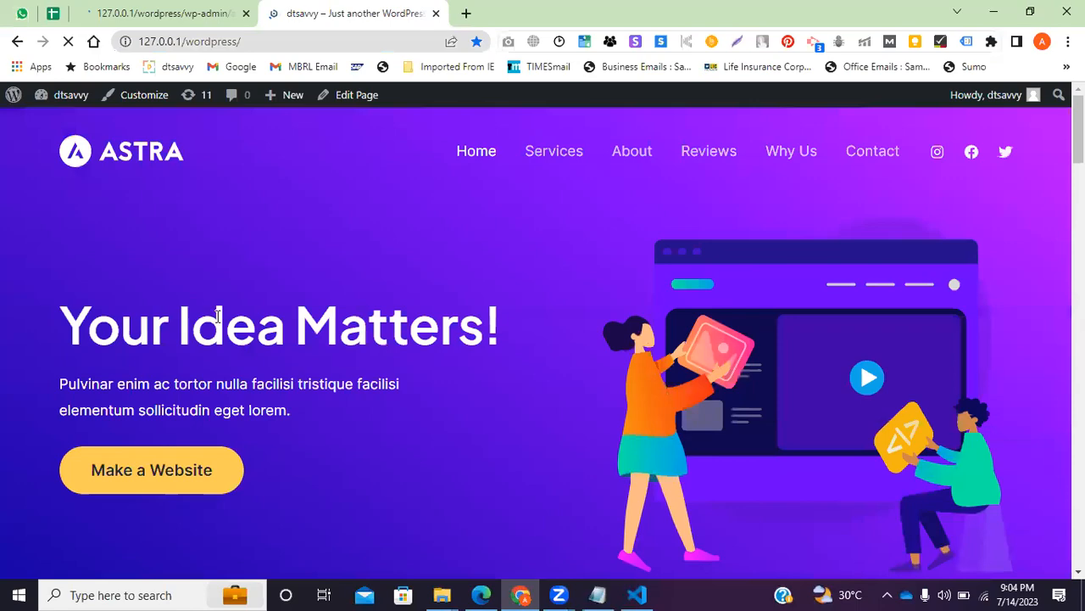
pyautogui.scroll(-10, 203, 307)
pyautogui.scroll(-10, 201, 309)
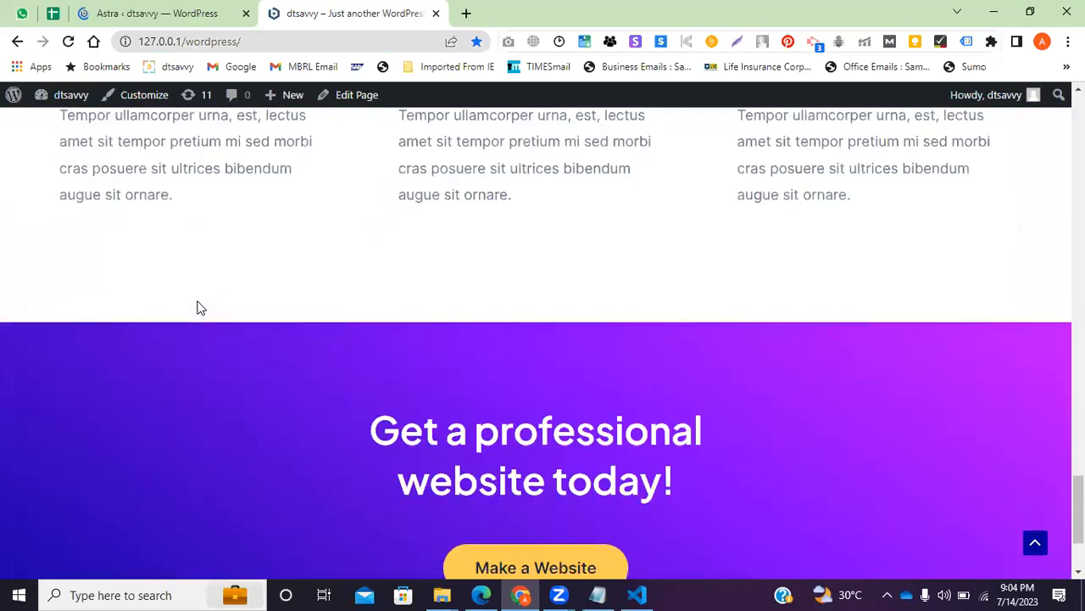
# Return to the Astra dashboard and look over its welcome area, Quick Settings and Useful Plugins
pyautogui.click(187, 8)
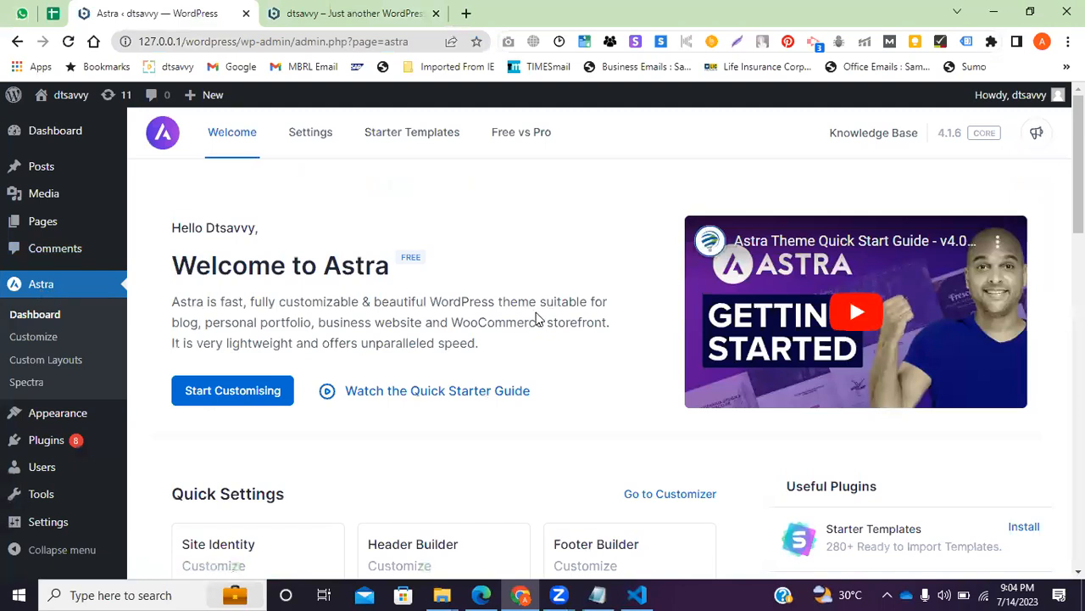
pyautogui.scroll(-3, 530, 322)
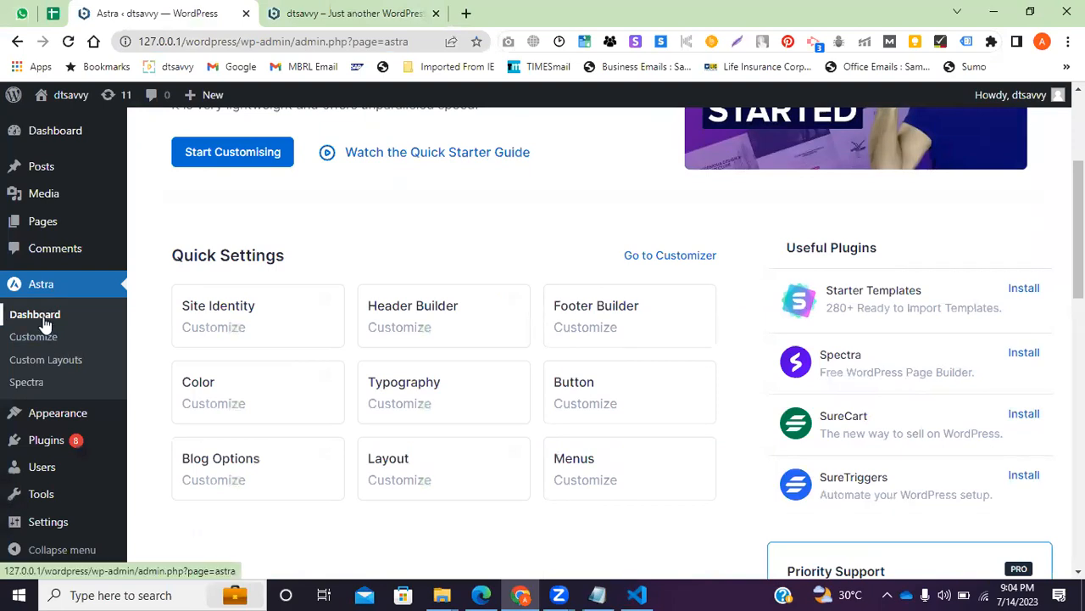
pyautogui.scroll(3, 325, 305)
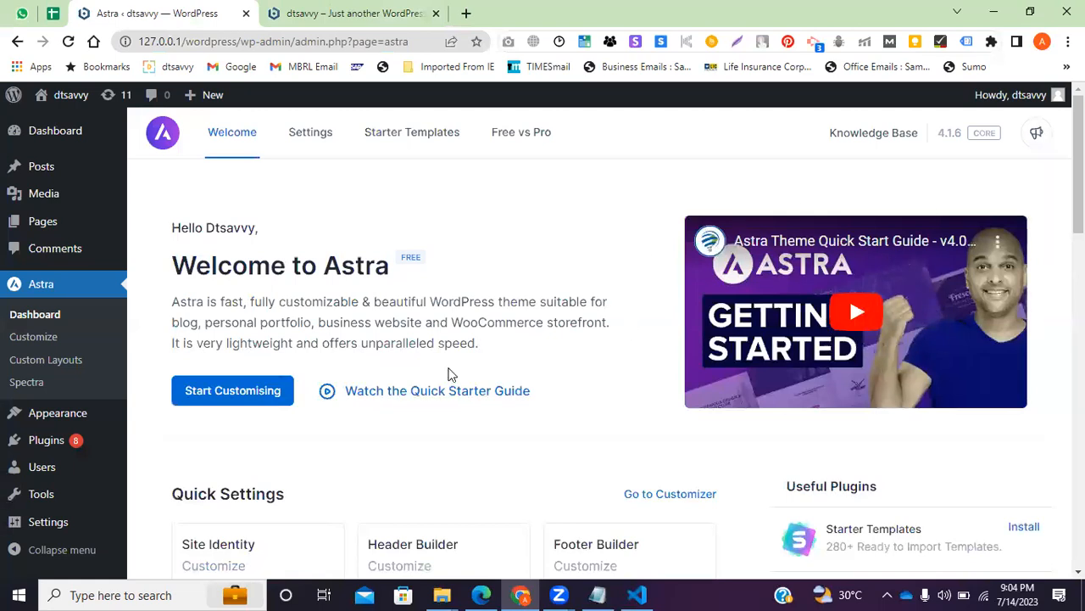
pyautogui.scroll(-3, 418, 209)
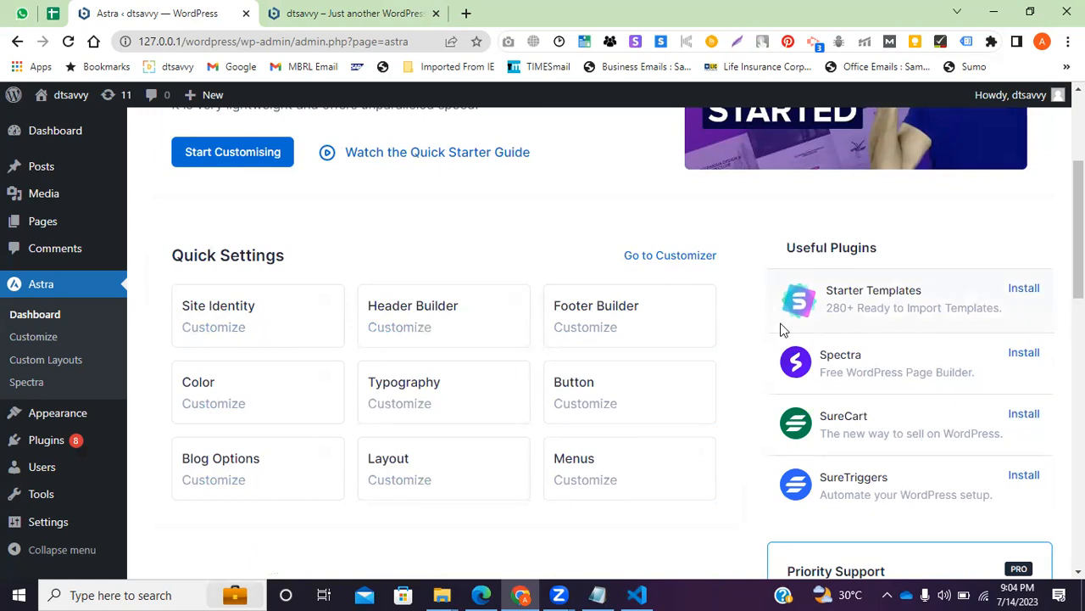
# Install the Starter Templates plugin from the Useful Plugins list on the Astra dashboard
pyautogui.scroll(-2, 759, 356)
pyautogui.scroll(2, 763, 356)
pyautogui.moveTo(879, 248); pyautogui.dragTo(785, 241)
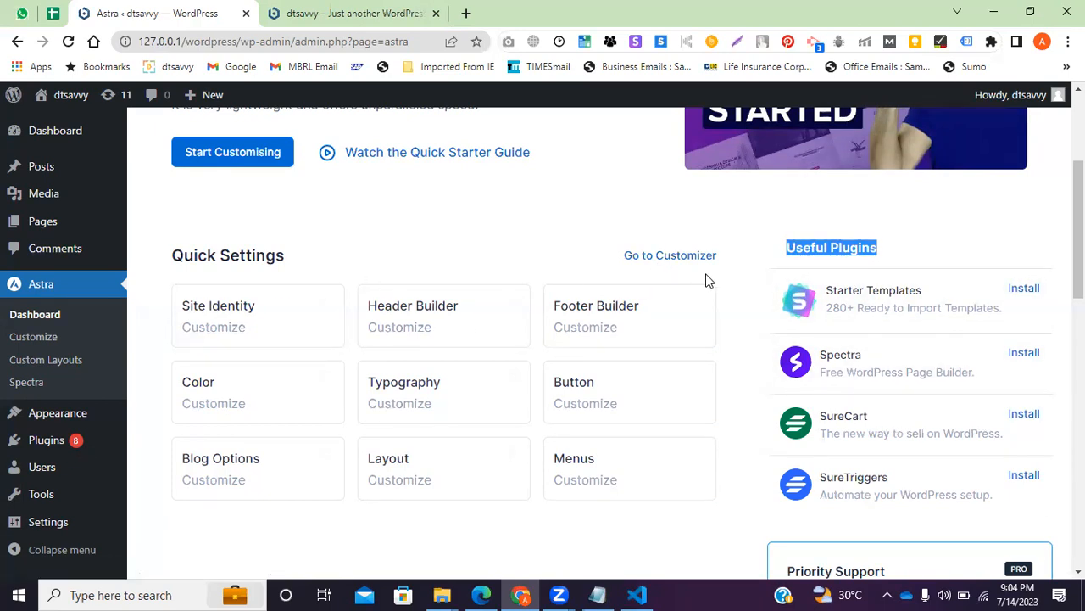
pyautogui.click(1024, 290)
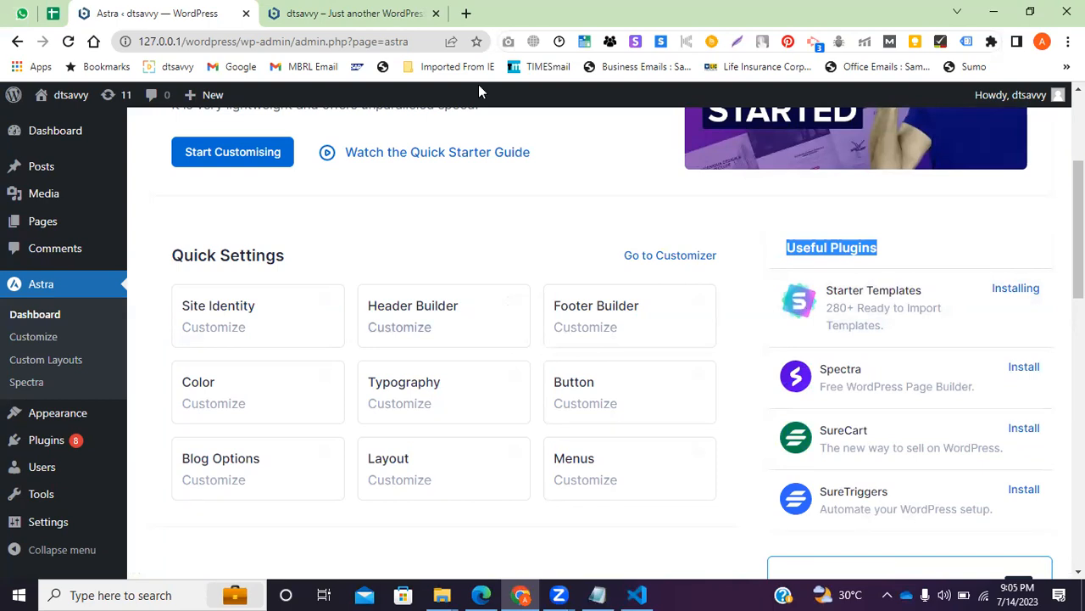
# Reload the local WordPress front page and look back up through its sections past Why Choose Us
pyautogui.click(348, 14)
pyautogui.click(346, 43)
pyautogui.press('Return')
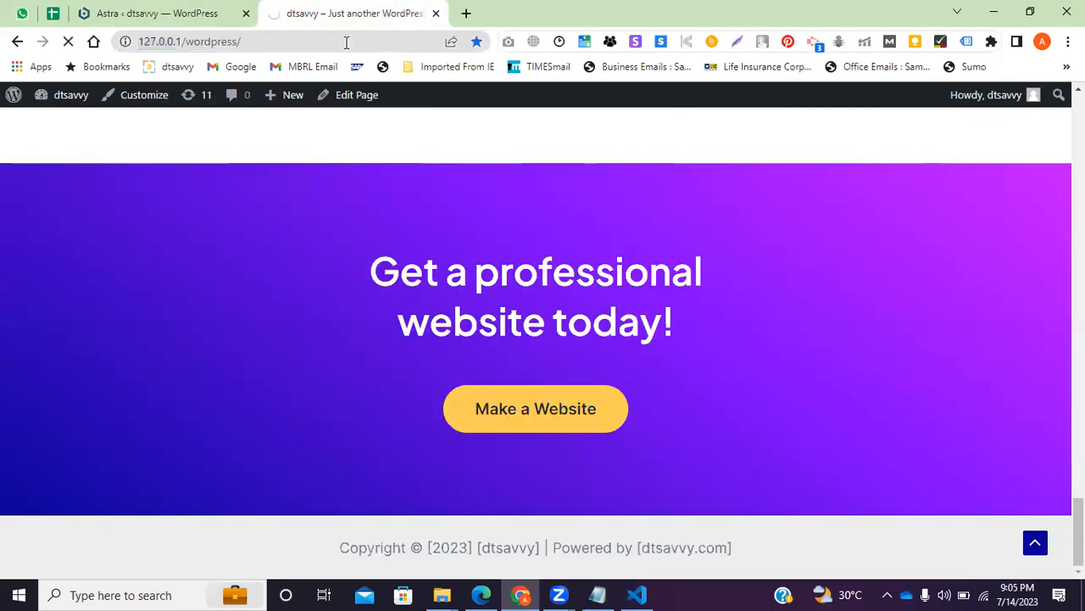
pyautogui.scroll(15, 213, 235)
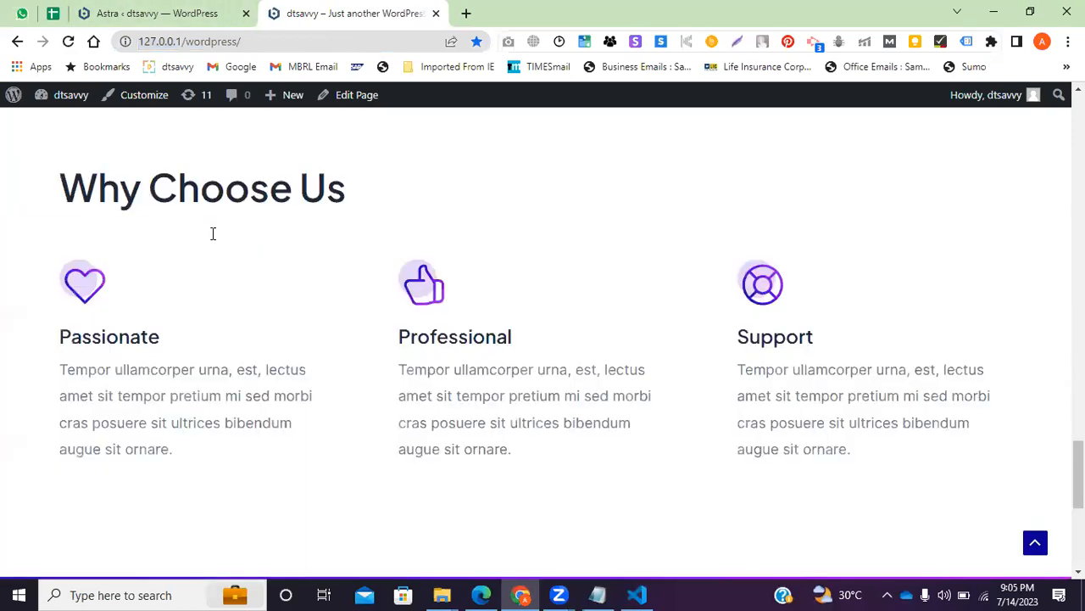
# Browse the Elementor Starter Templates gallery in the WordPress admin, from Love Nature down to the Organic Store row
pyautogui.click(144, 10)
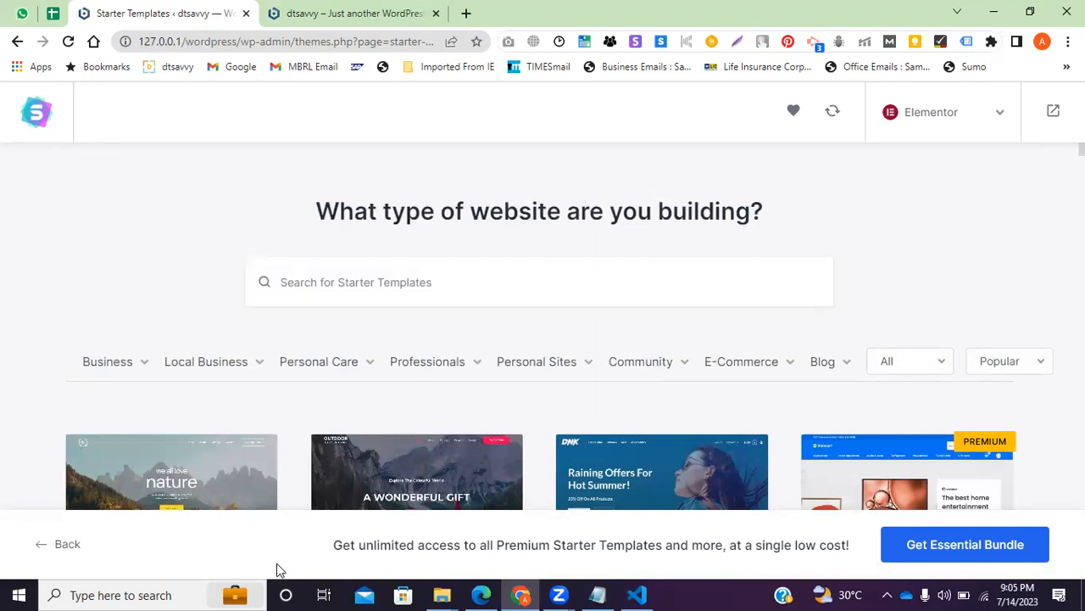
pyautogui.scroll(-3, 118, 281)
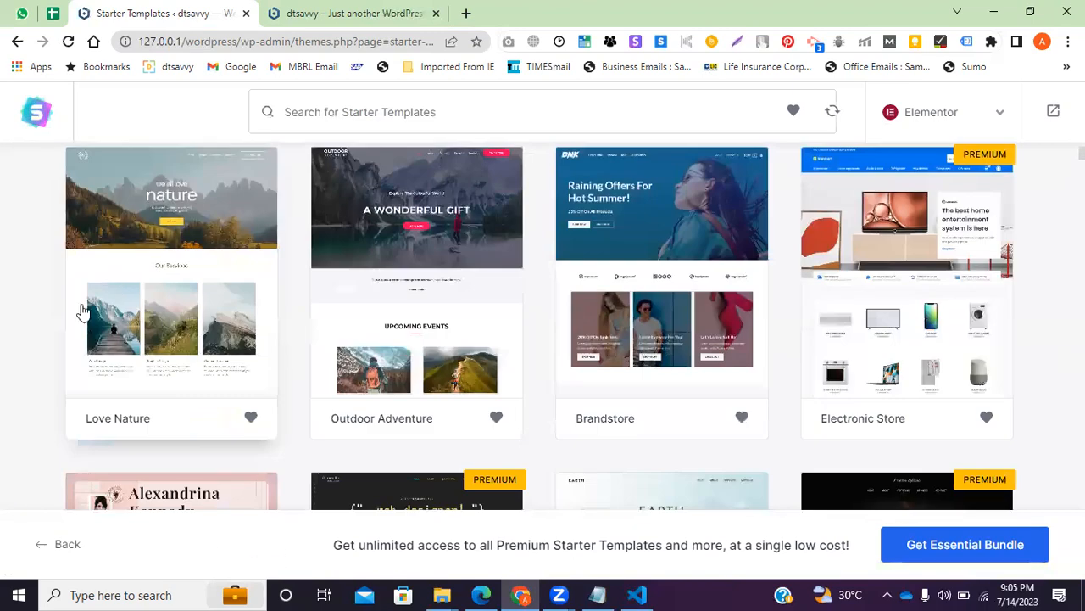
pyautogui.scroll(3, 225, 271)
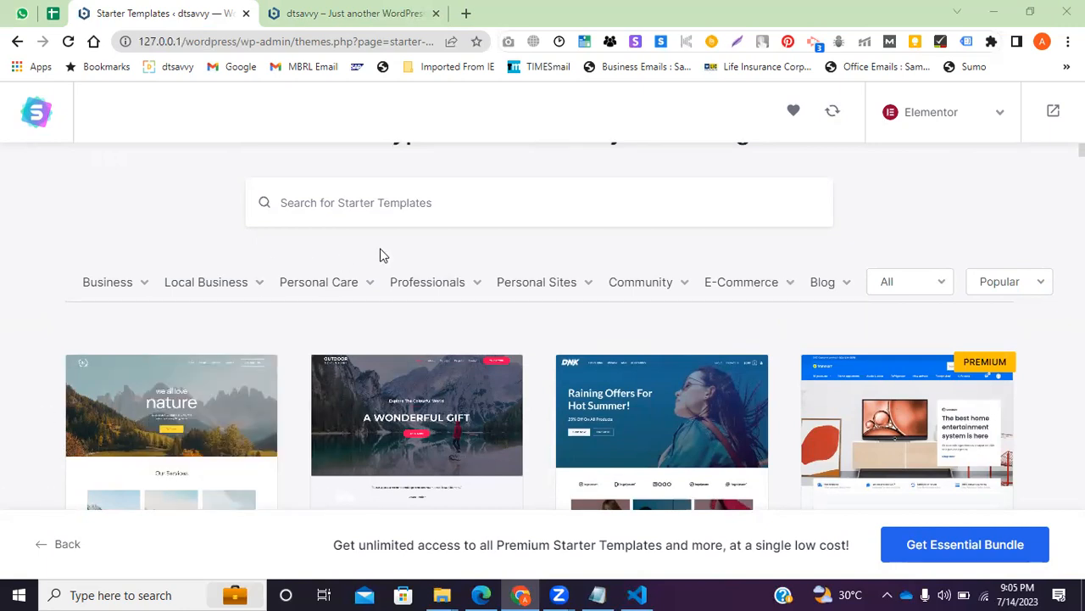
pyautogui.scroll(-3, 332, 378)
pyautogui.scroll(4, 297, 332)
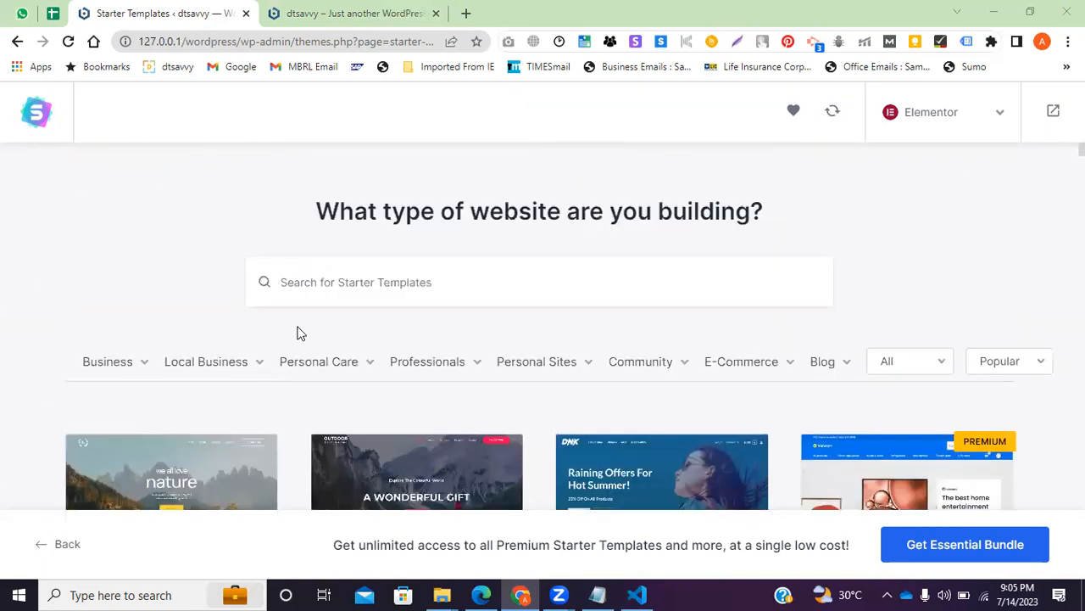
pyautogui.scroll(-4, 166, 348)
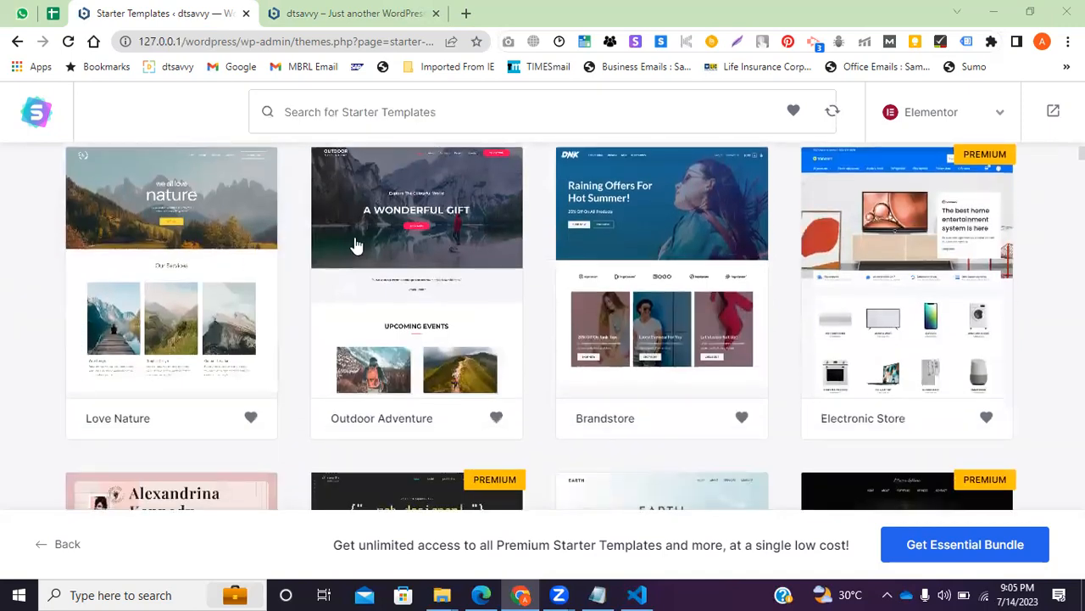
pyautogui.scroll(-5, 356, 246)
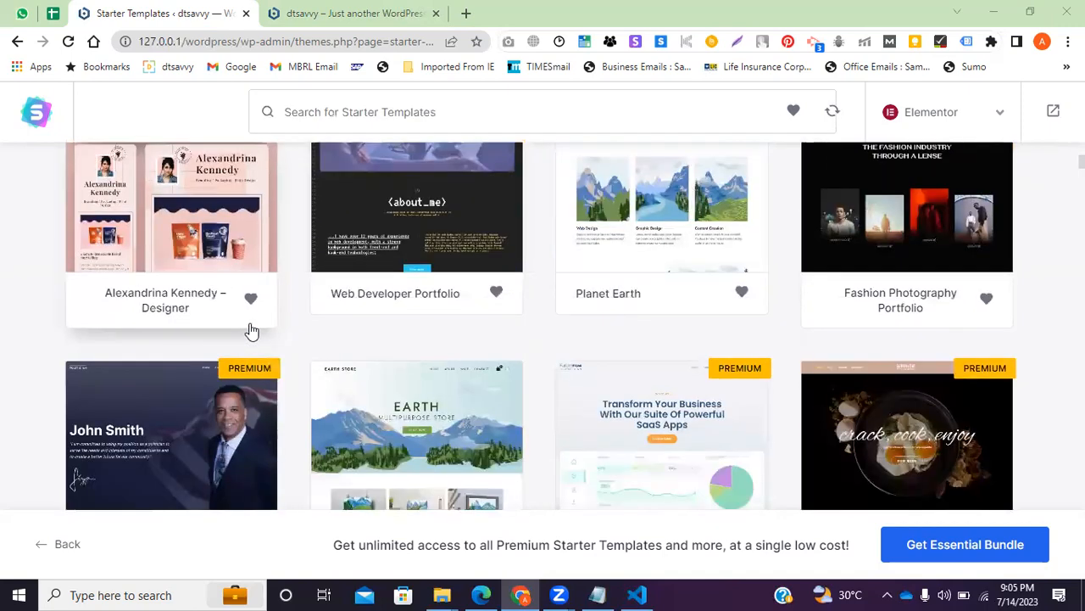
pyautogui.scroll(-3, 250, 330)
pyautogui.scroll(6, 254, 328)
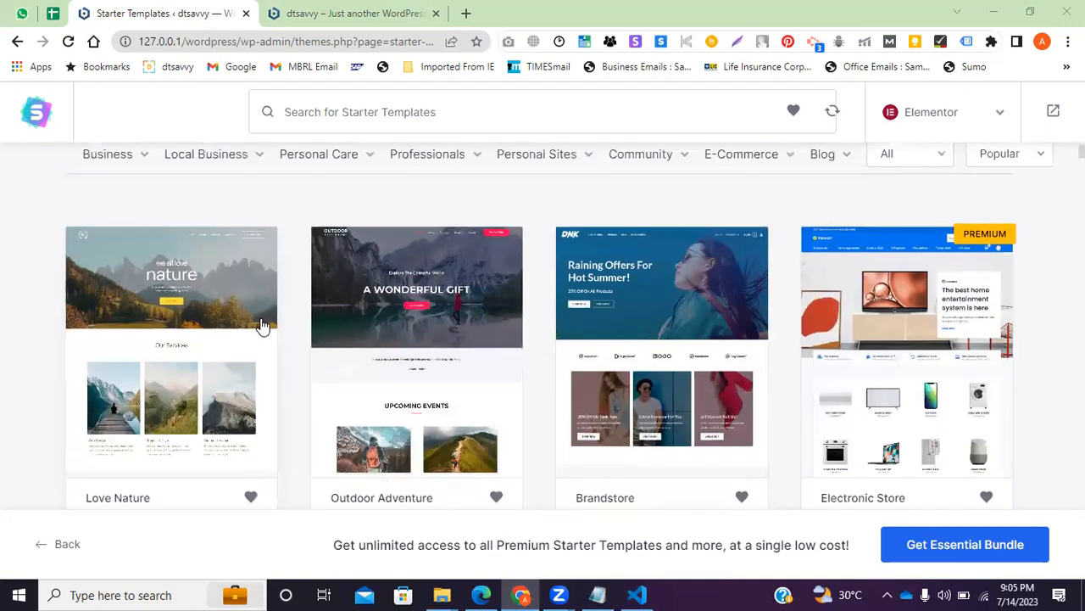
pyautogui.scroll(-8, 262, 326)
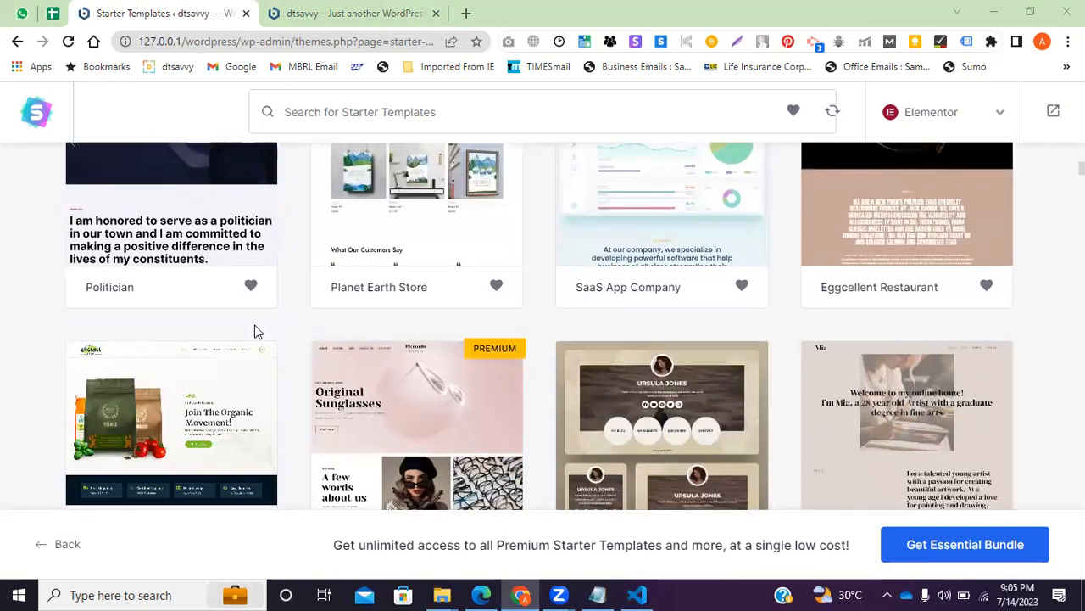
pyautogui.scroll(-2, 255, 330)
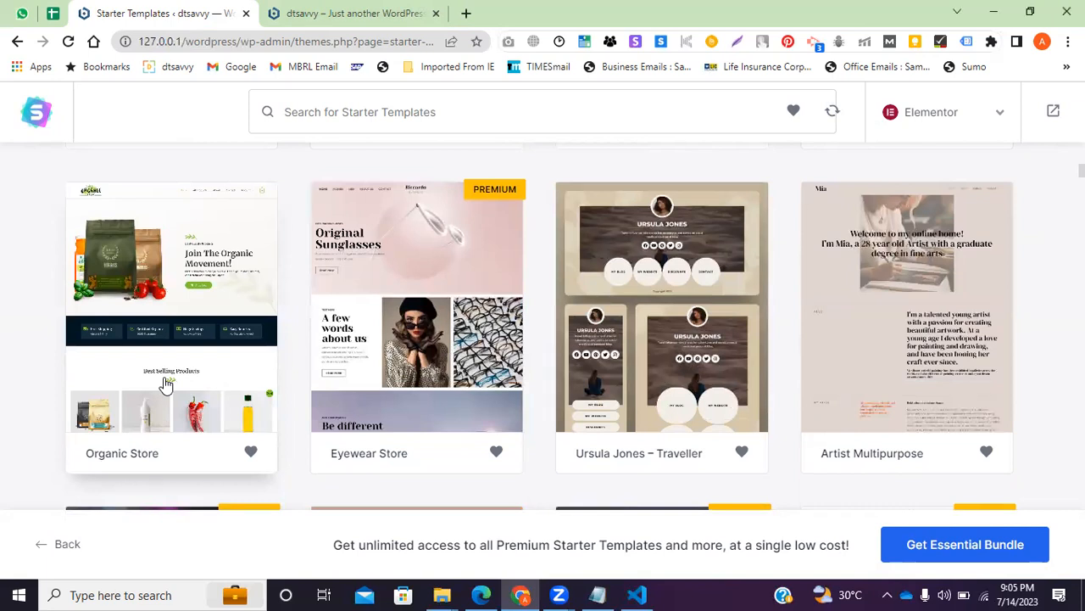
# Select the Organic Store template and look through its preview down to the footer and back to the header
pyautogui.click(166, 385)
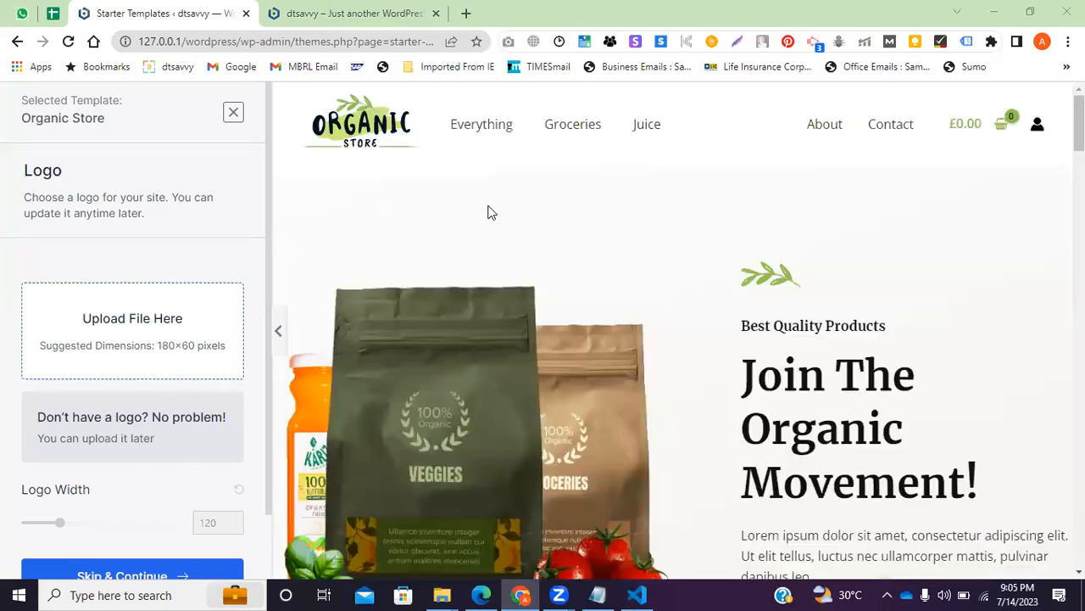
pyautogui.scroll(-10, 489, 212)
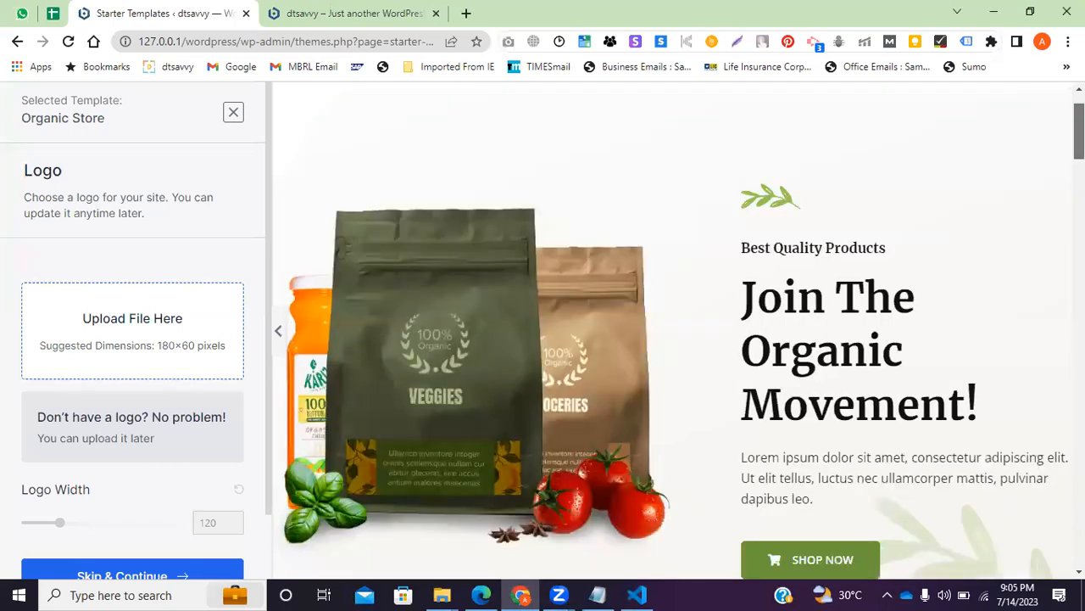
pyautogui.scroll(-9, 672, 331)
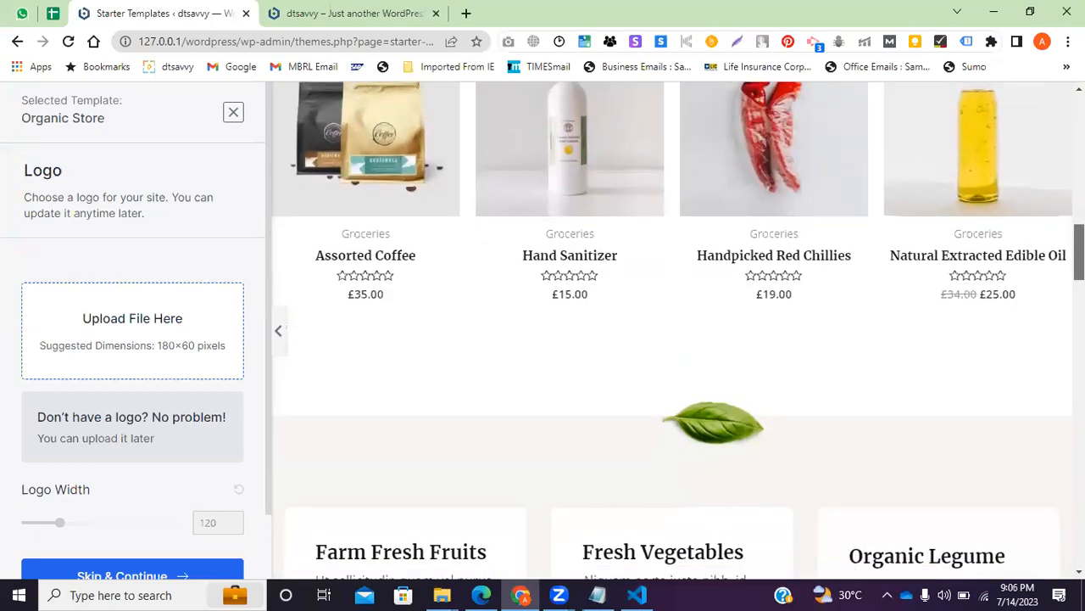
pyautogui.scroll(-10, 671, 331)
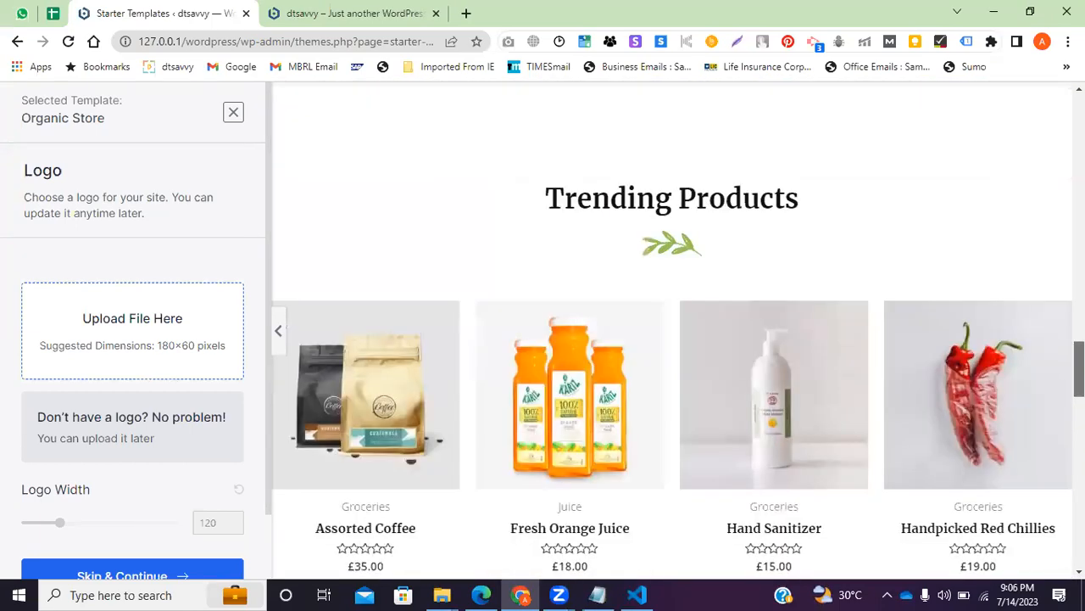
pyautogui.scroll(-3, 666, 228)
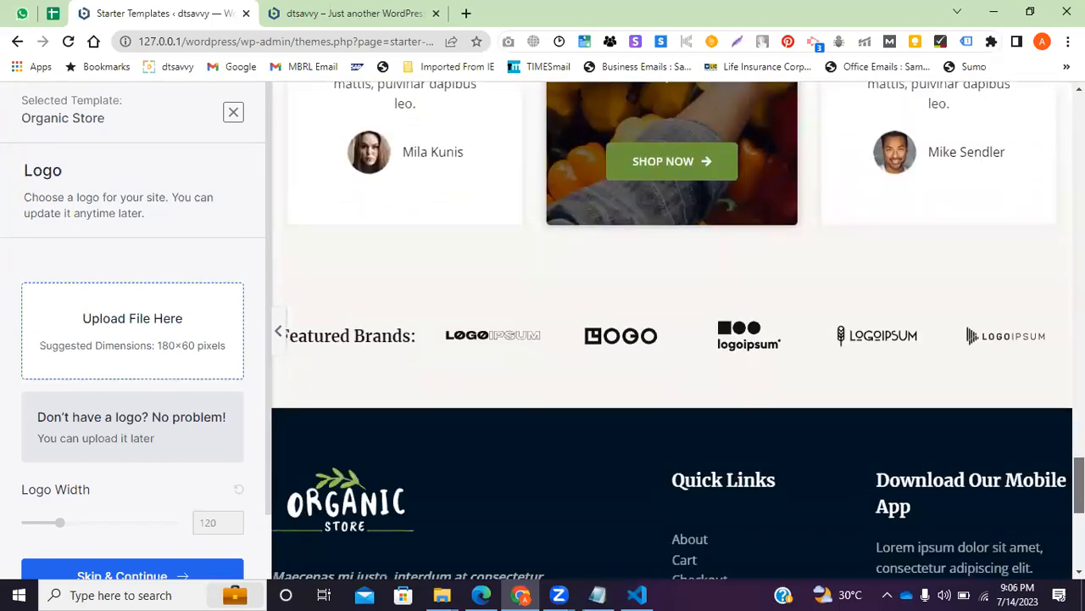
pyautogui.scroll(20, 609, 336)
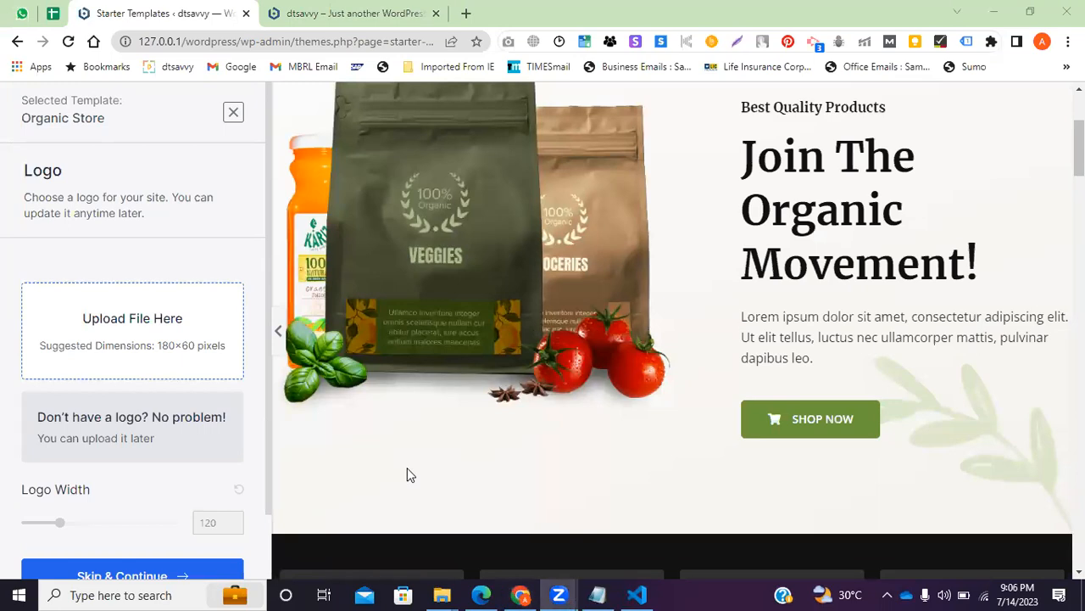
pyautogui.scroll(2, 407, 474)
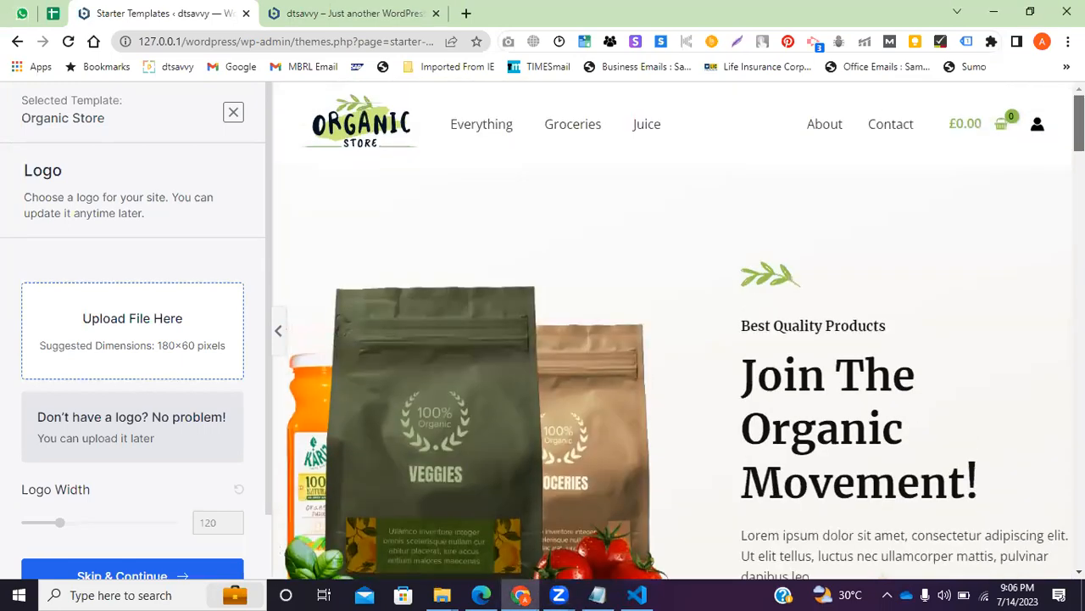
# Re-examine the Organic Store preview's Best Selling Products, shipping and savings boxes, and hero section
pyautogui.scroll(-10, 670, 331)
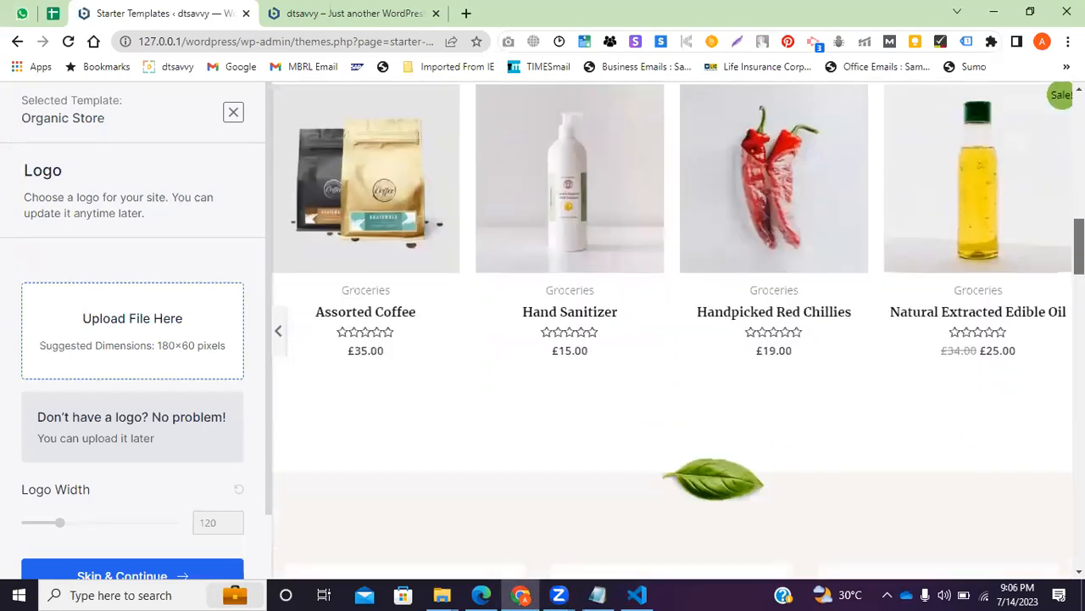
pyautogui.scroll(5, 591, 314)
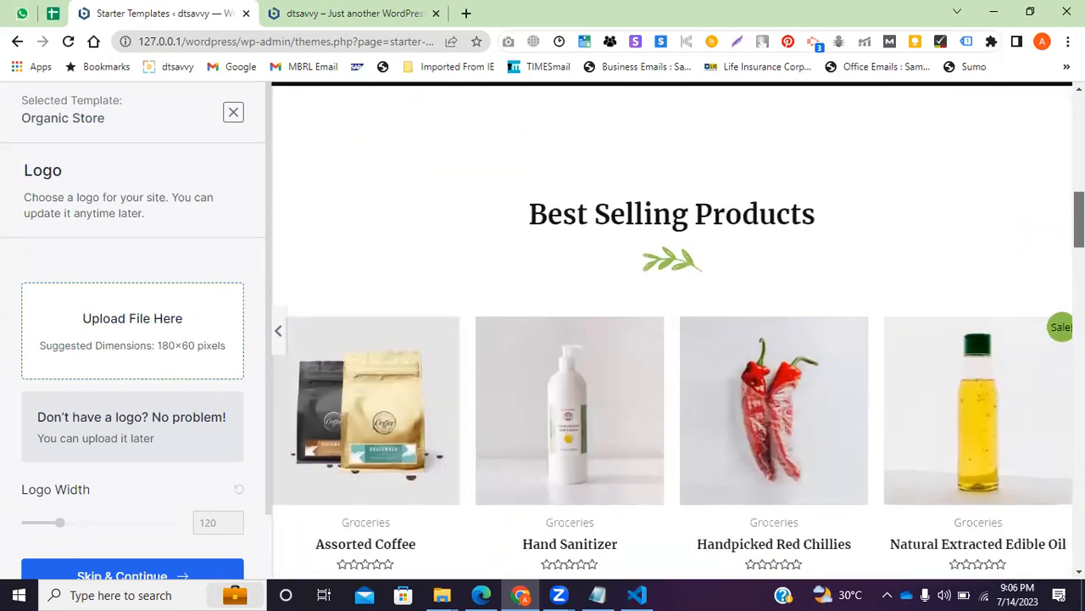
pyautogui.scroll(-14, 591, 313)
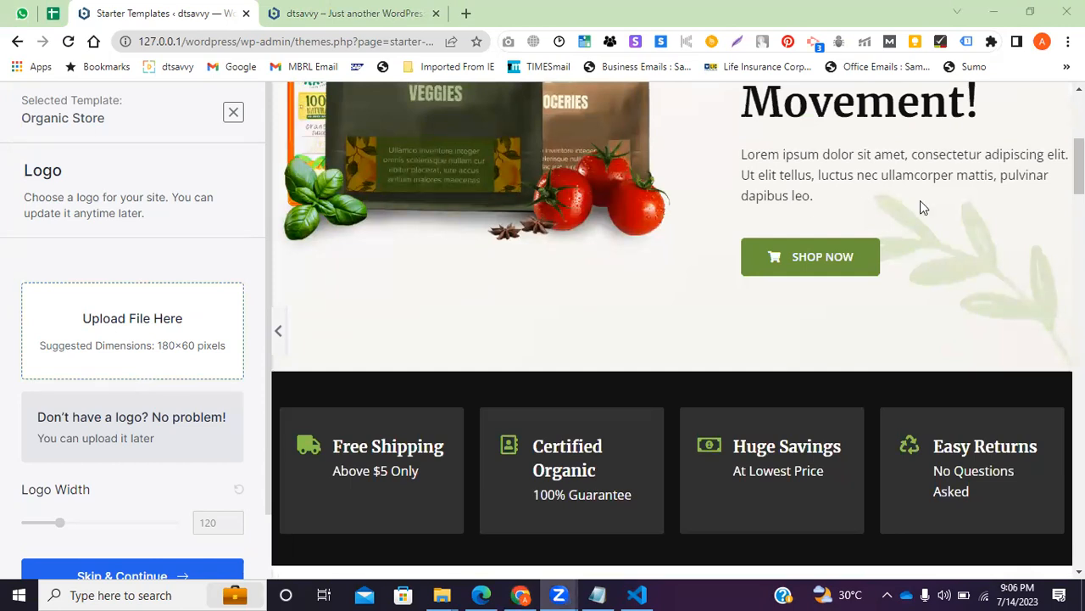
pyautogui.moveTo(1079, 166); pyautogui.dragTo(1079, 128)
pyautogui.scroll(-1, 749, 289)
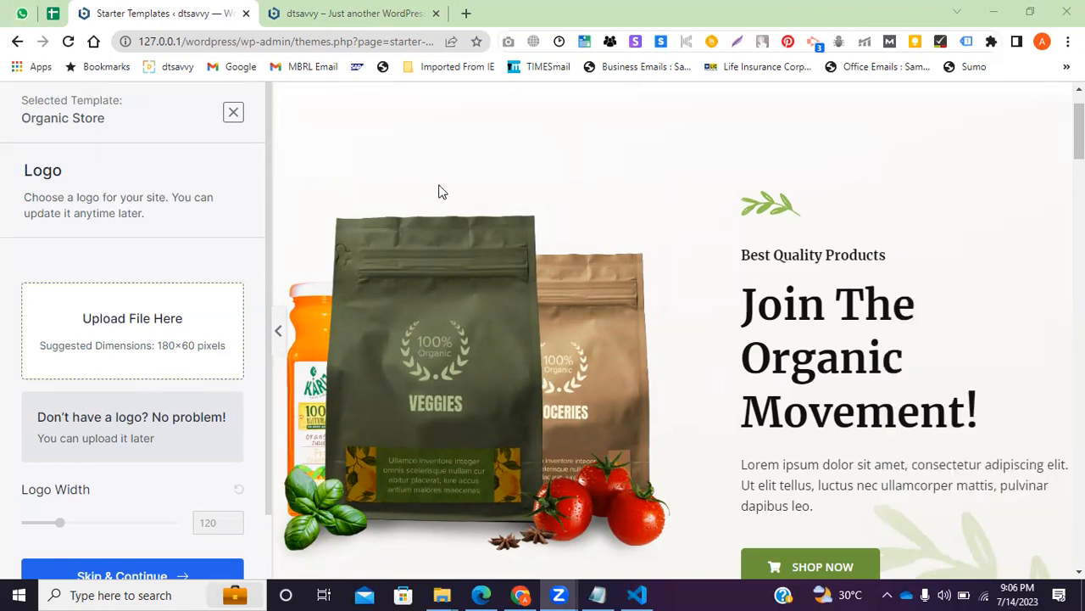
pyautogui.scroll(-3, 424, 262)
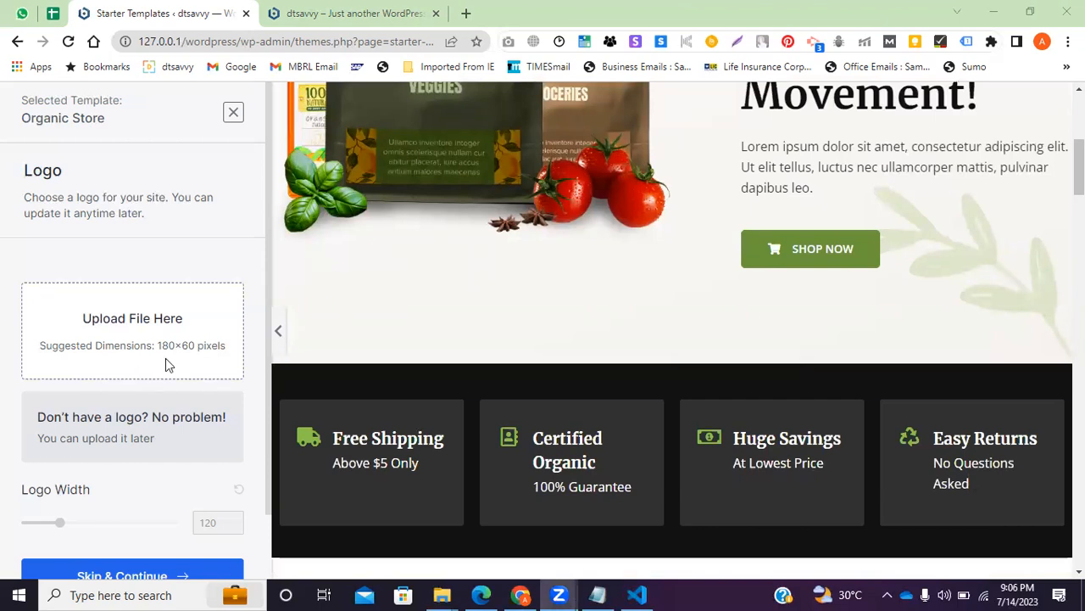
pyautogui.scroll(5, 453, 267)
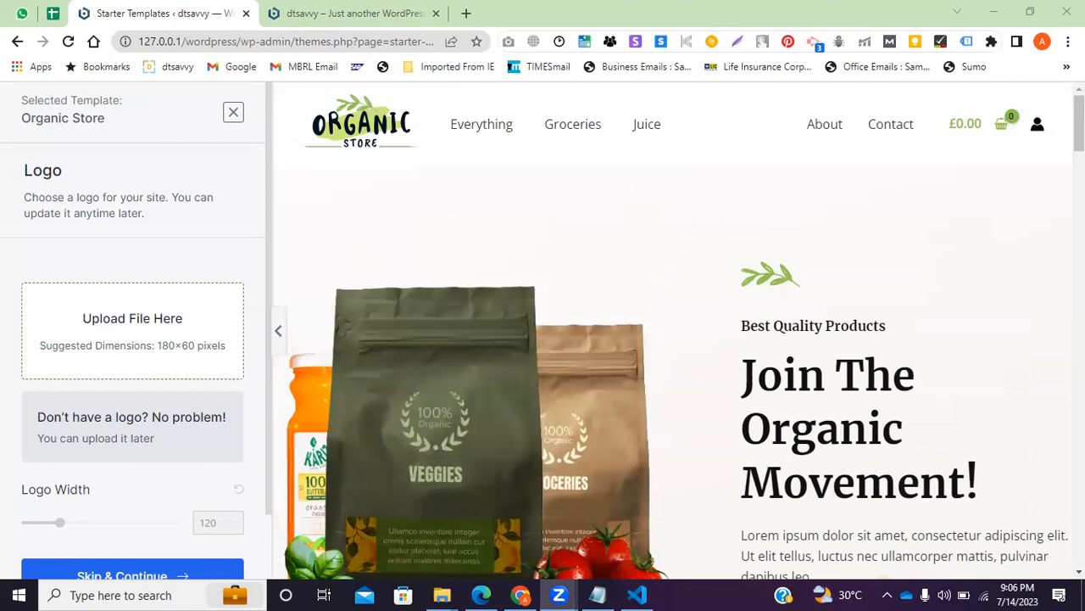
# Look through the Organic Store preview's product listings, category cards, first-purchase offer and Customers Reviews section
pyautogui.click(665, 330)
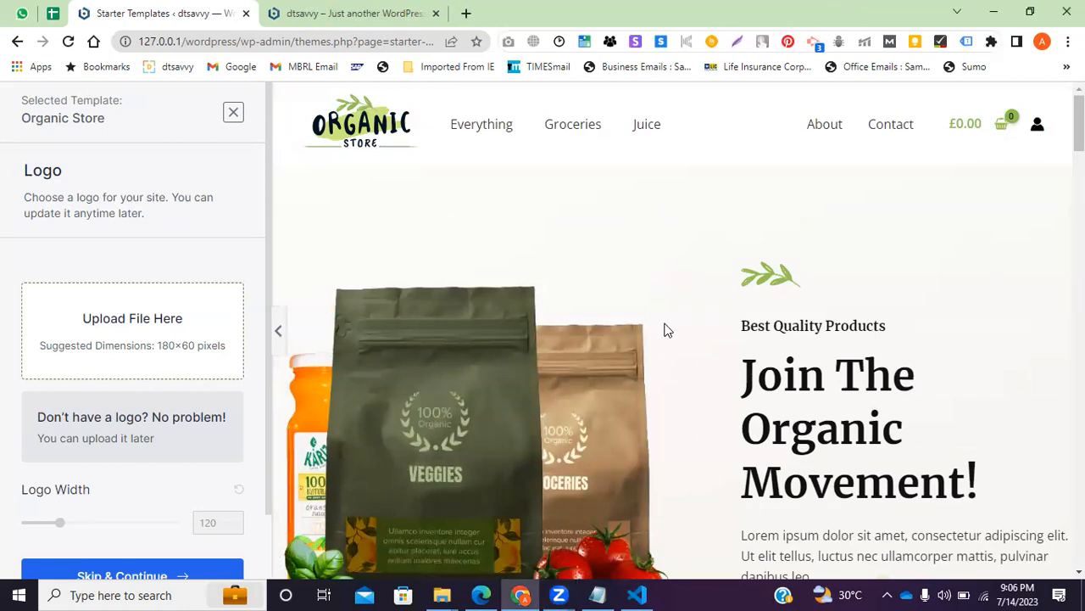
pyautogui.scroll(-10, 670, 331)
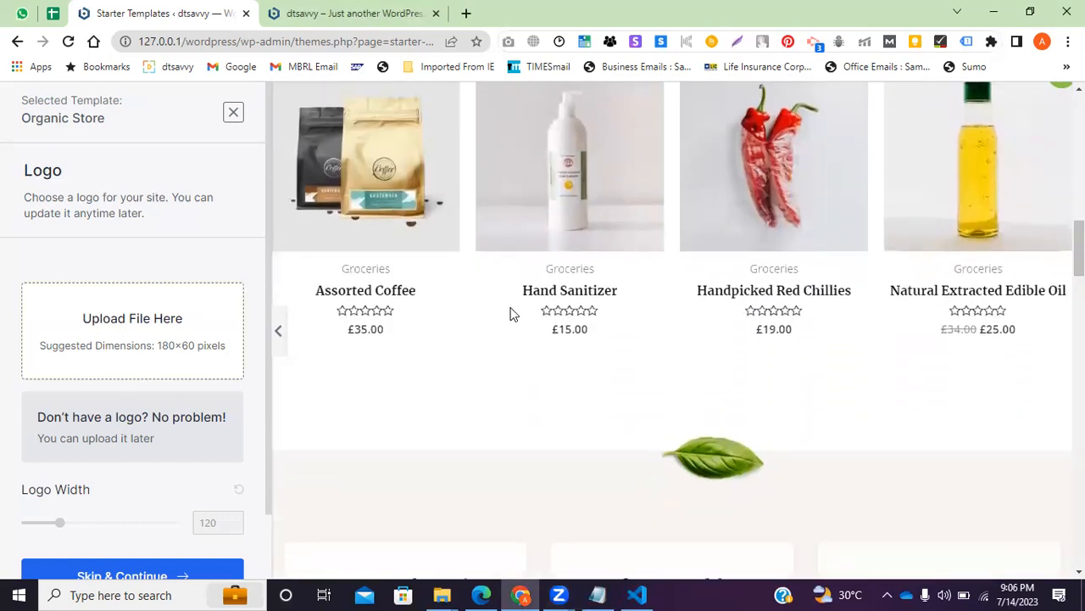
pyautogui.scroll(-5, 462, 305)
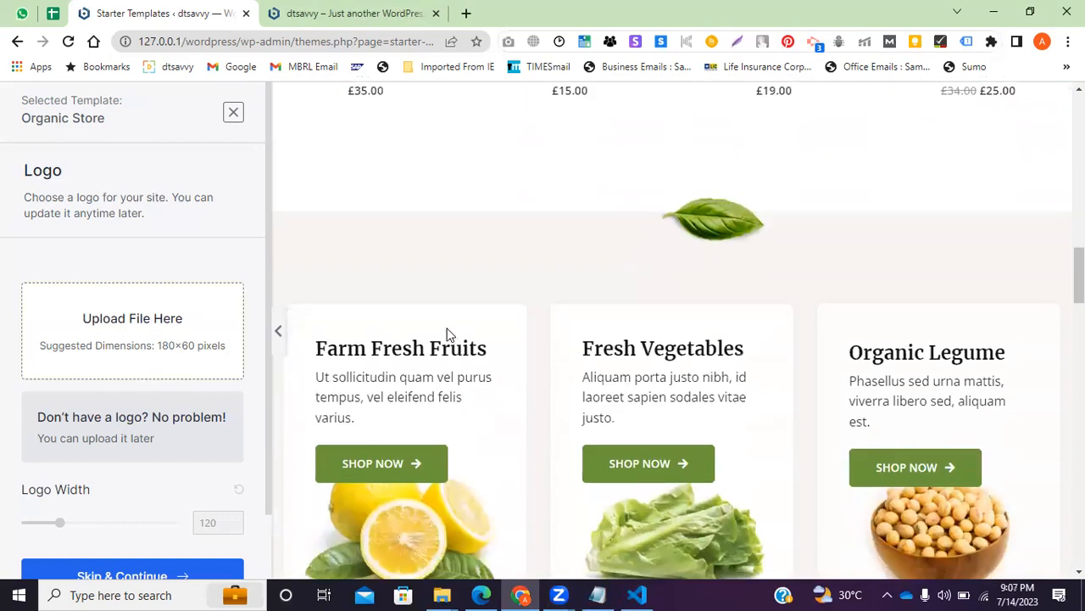
pyautogui.scroll(-10, 488, 323)
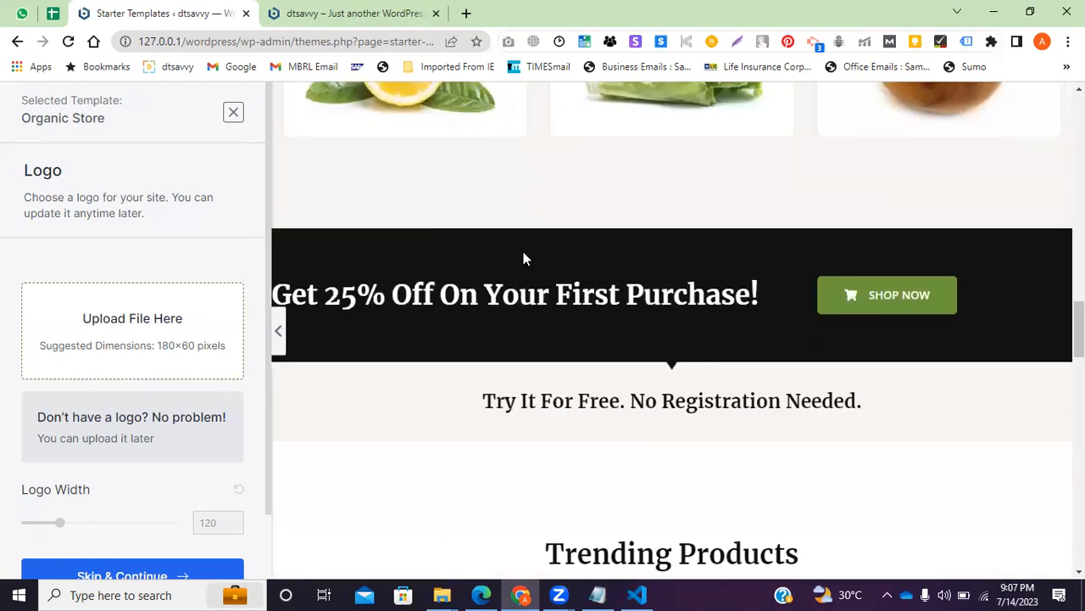
pyautogui.scroll(5, 509, 288)
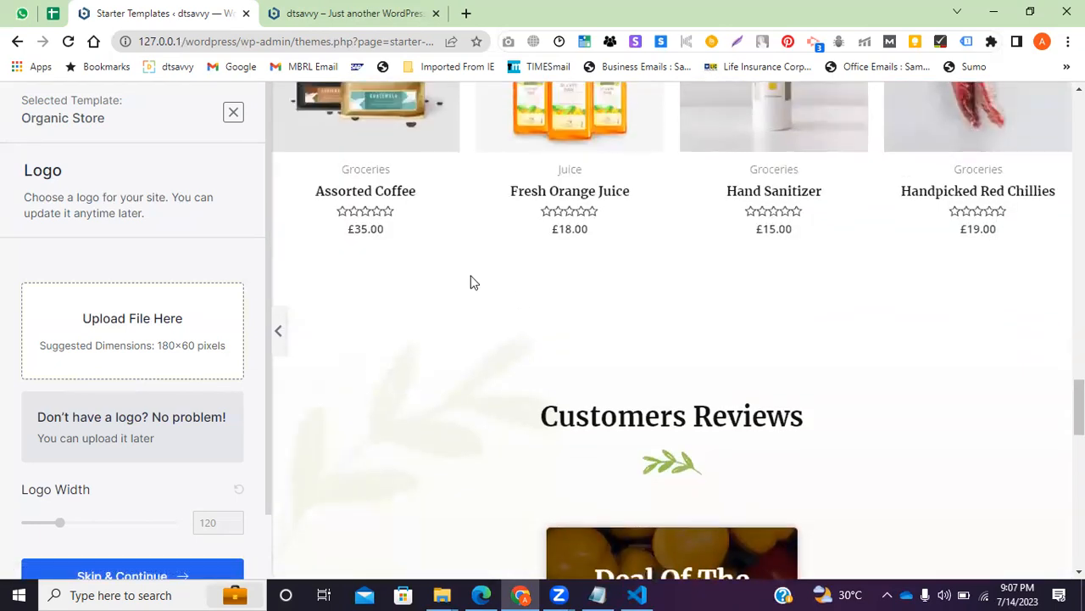
# Skip the logo upload for the Organic Store template and continue to its Colors & Fonts settings
pyautogui.scroll(-1, 128, 407)
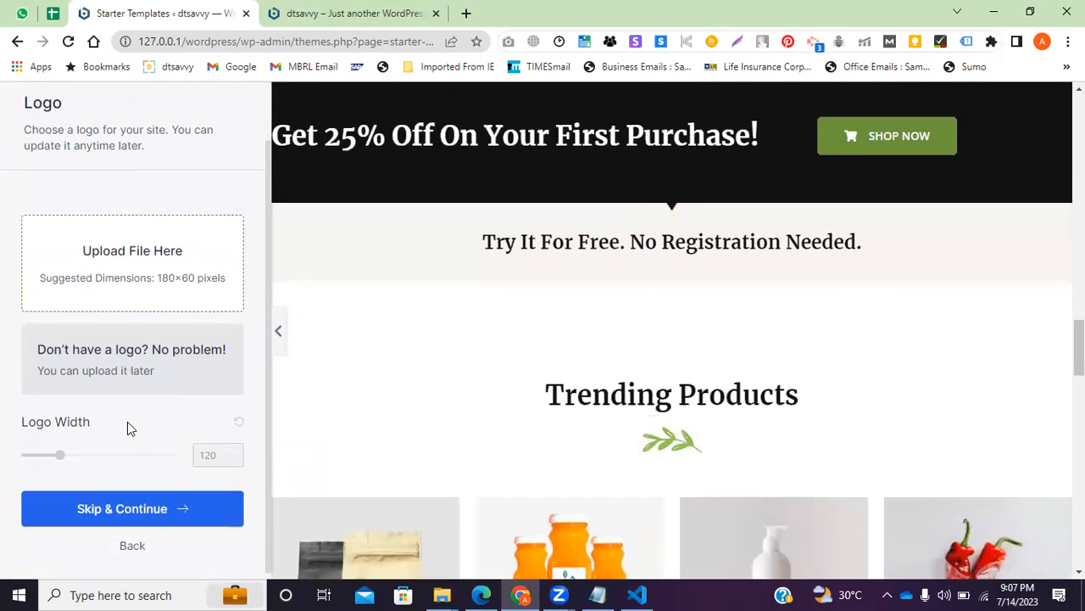
pyautogui.scroll(1, 111, 317)
pyautogui.scroll(-1, 143, 479)
pyautogui.click(150, 516)
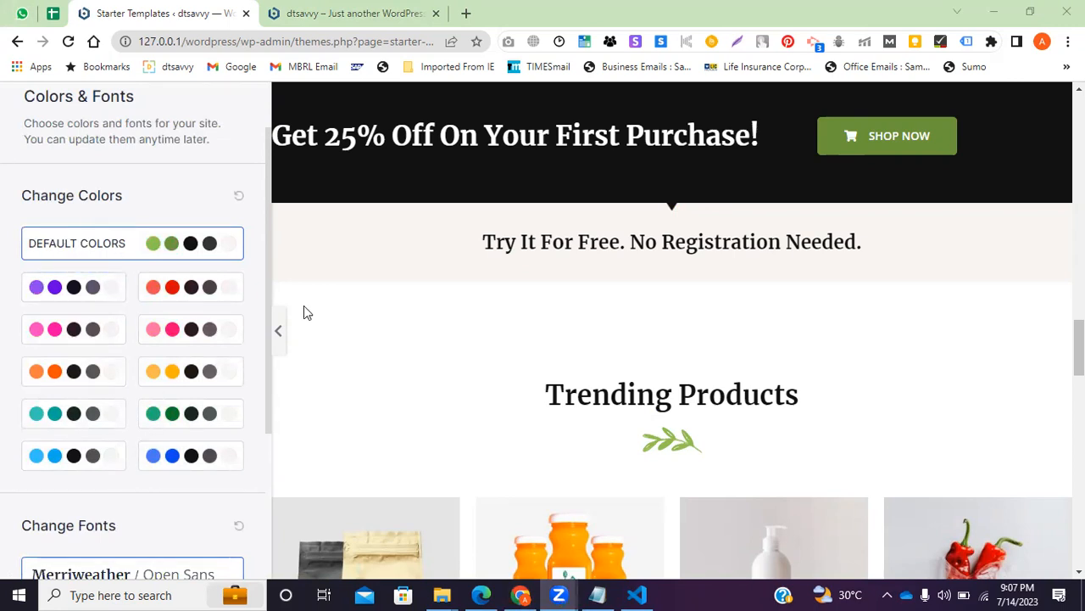
# Check the preview's category cards alongside the colour palettes and return to the local WordPress front page
pyautogui.scroll(5, 364, 288)
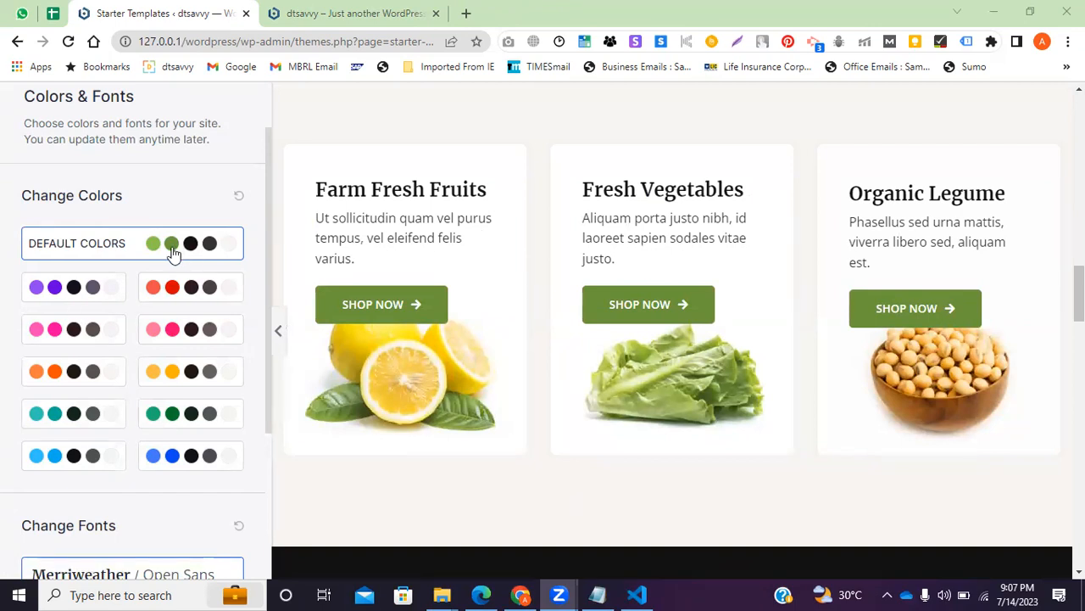
pyautogui.click(357, 14)
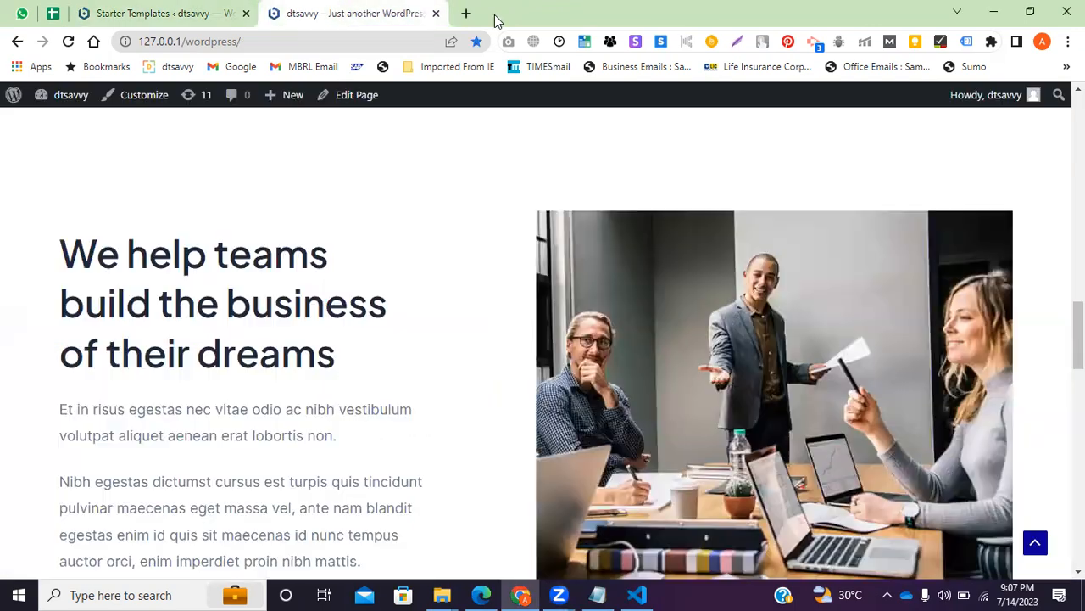
# Search Google for otipy in a new browser tab
pyautogui.click(467, 14)
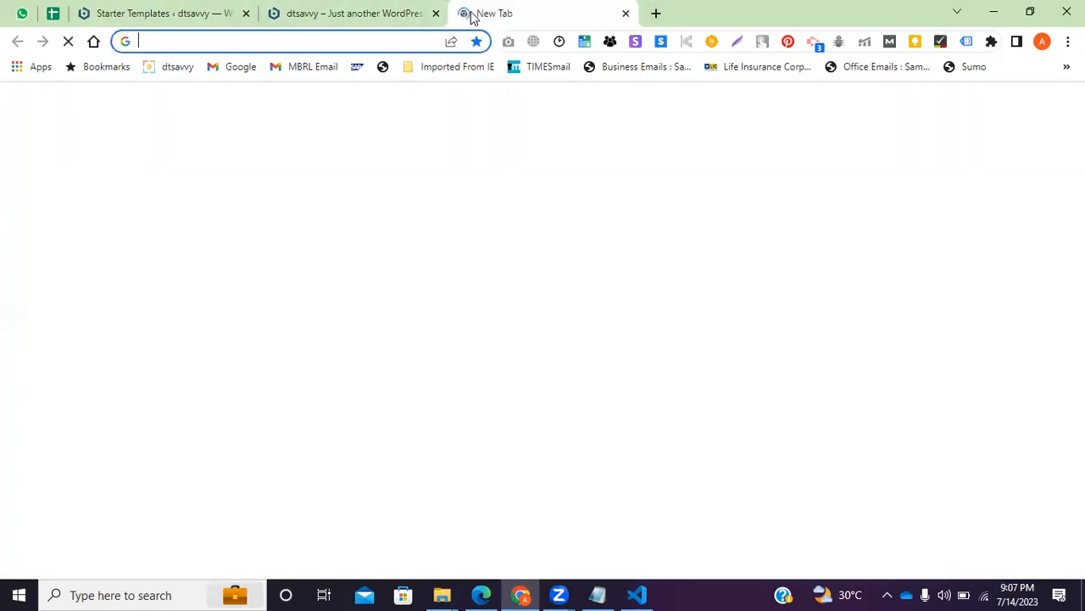
pyautogui.write('opti')
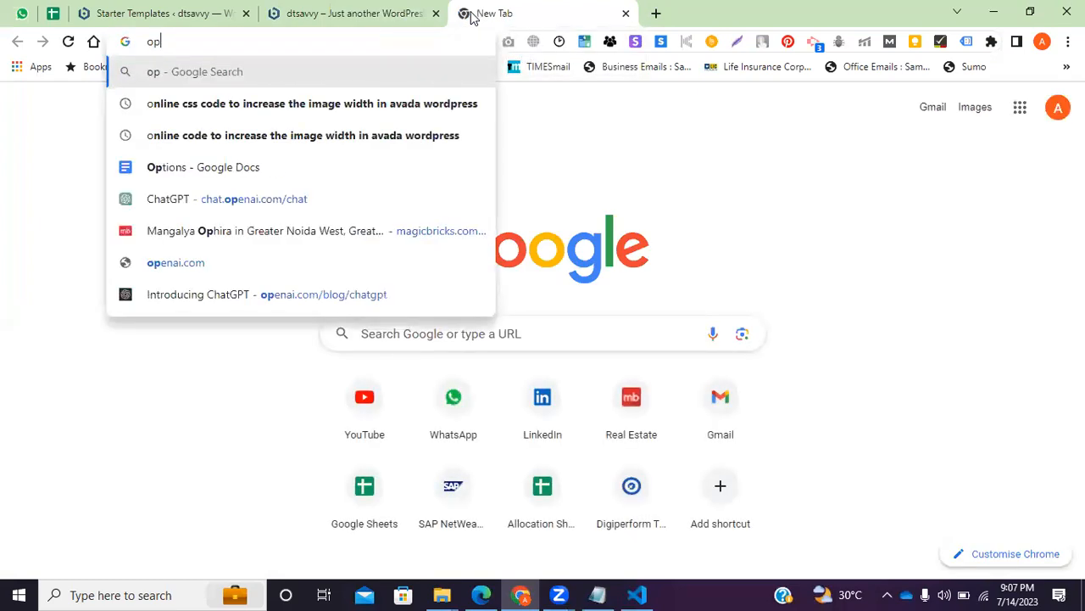
pyautogui.press('BackSpace')
pyautogui.press('BackSpace')
pyautogui.press('BackSpace')
pyautogui.press('BackSpace')
pyautogui.press('BackSpace')
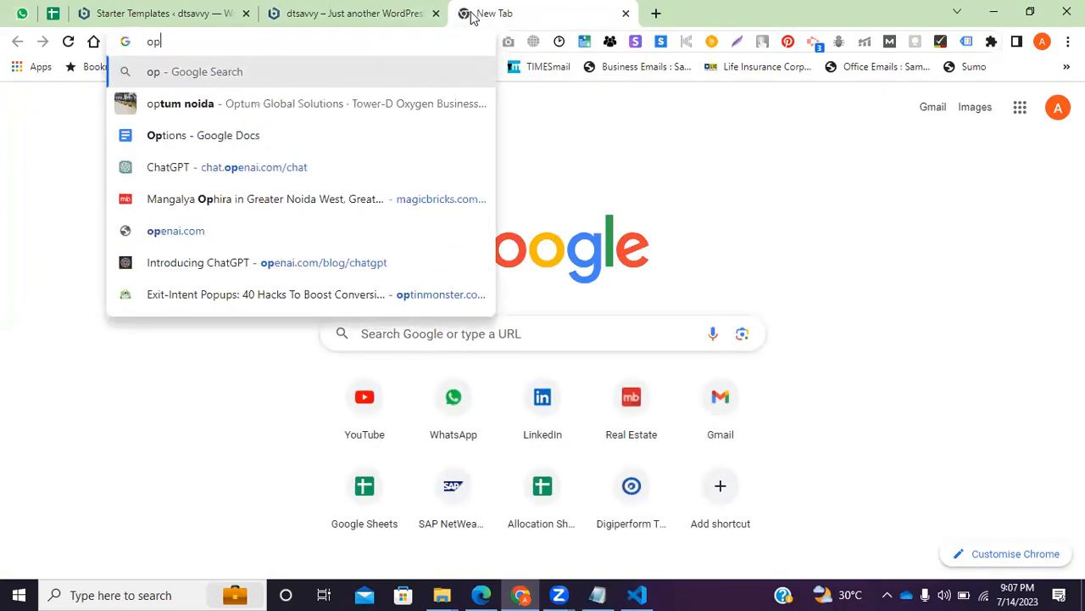
pyautogui.write('pti')
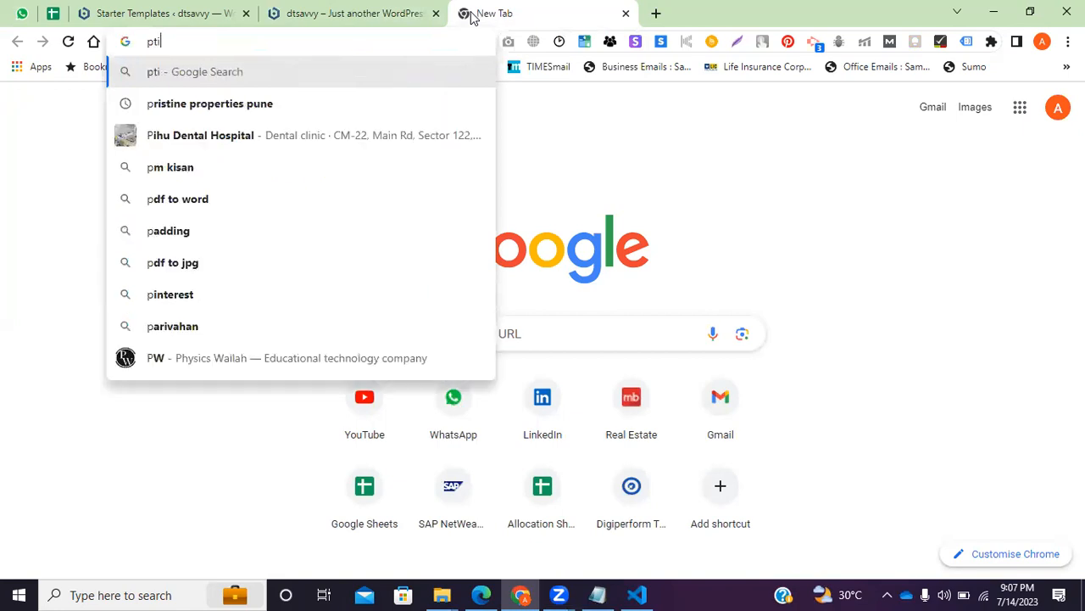
pyautogui.press('BackSpace')
pyautogui.press('BackSpace')
pyautogui.press('BackSpace')
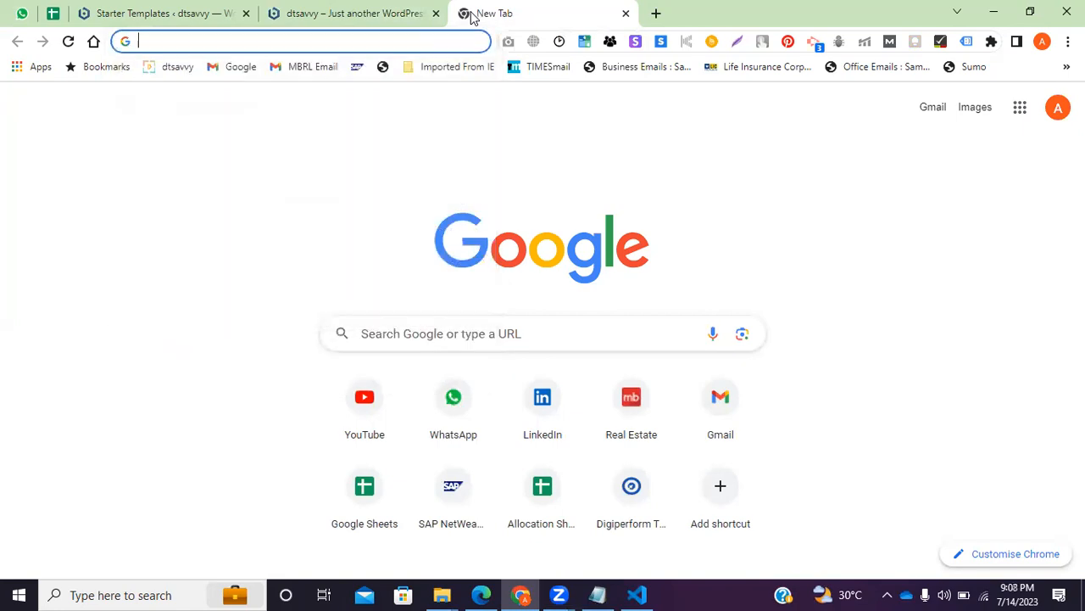
pyautogui.write('p')
pyautogui.press('BackSpace')
pyautogui.press('BackSpace')
pyautogui.write('opit')
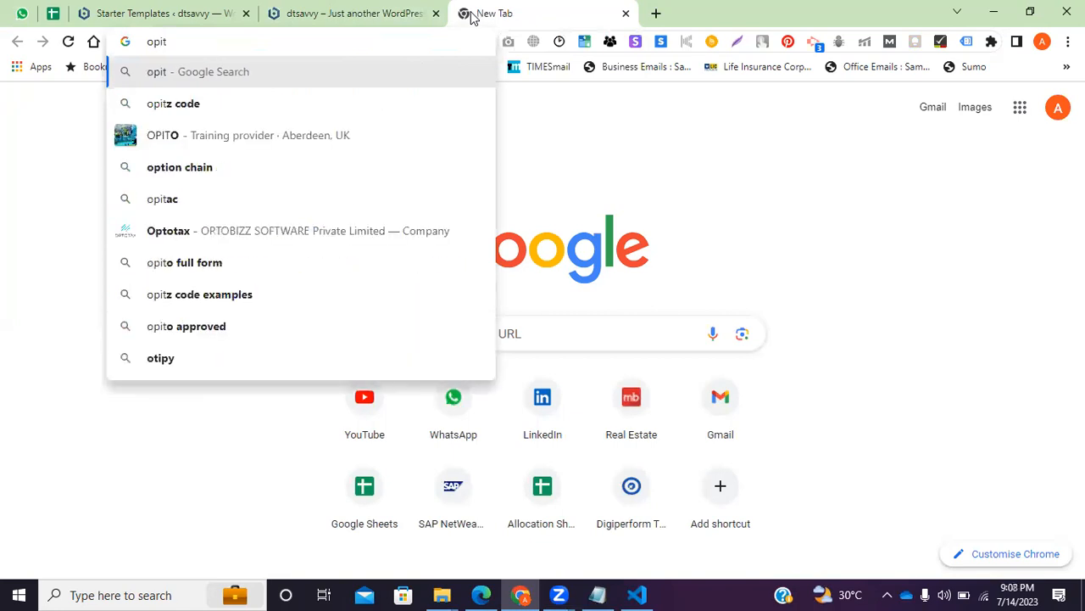
pyautogui.write('y')
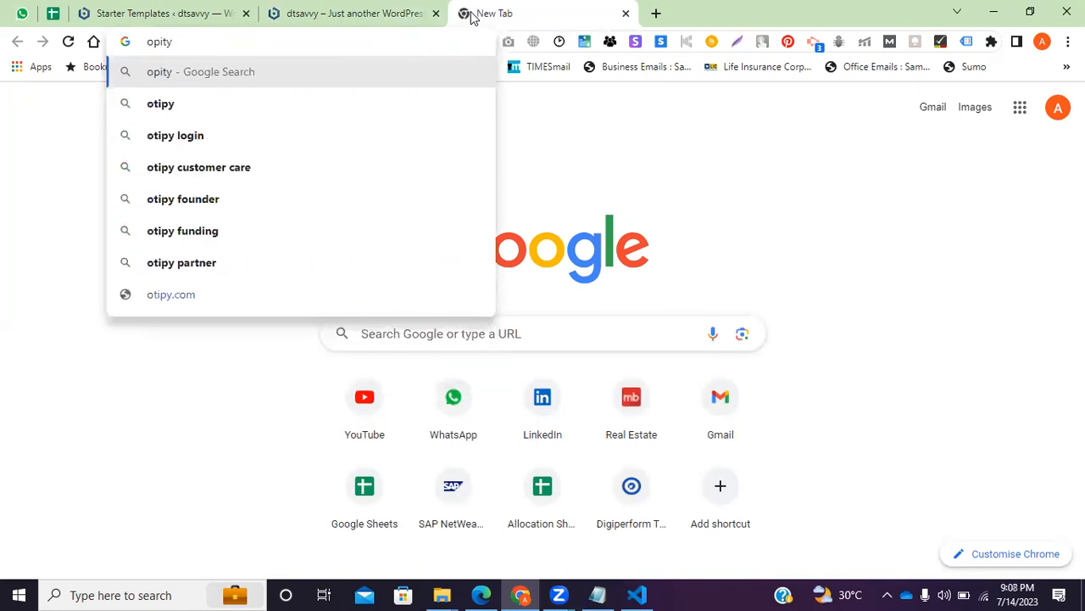
pyautogui.press('Down')
pyautogui.press('Return')
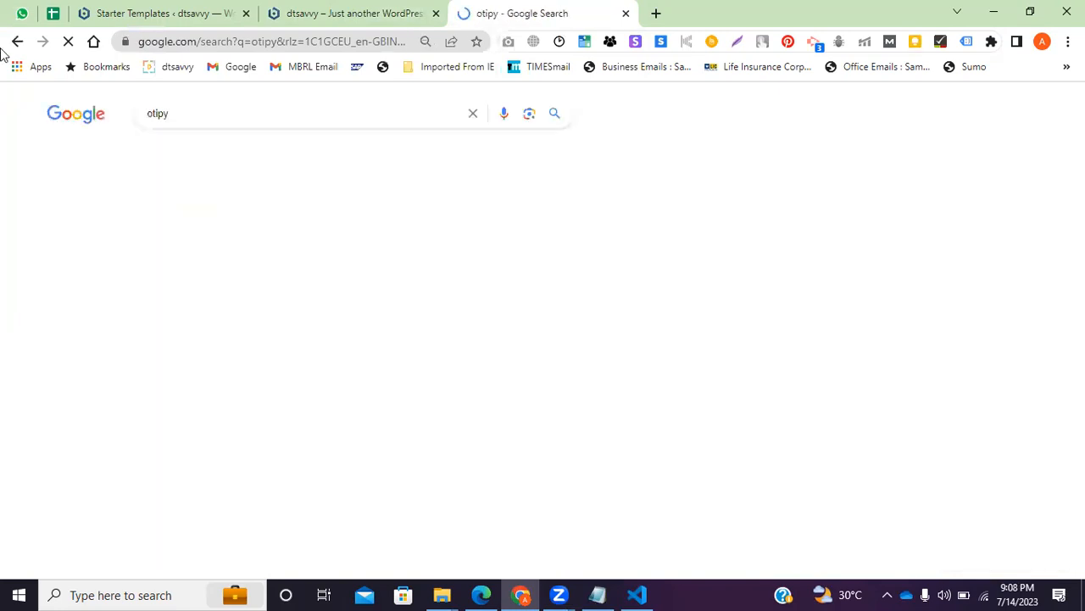
# Examine the Otipy home page's banners and flash deals without choosing a delivery location, and return to Starter Templates
pyautogui.click(227, 284)
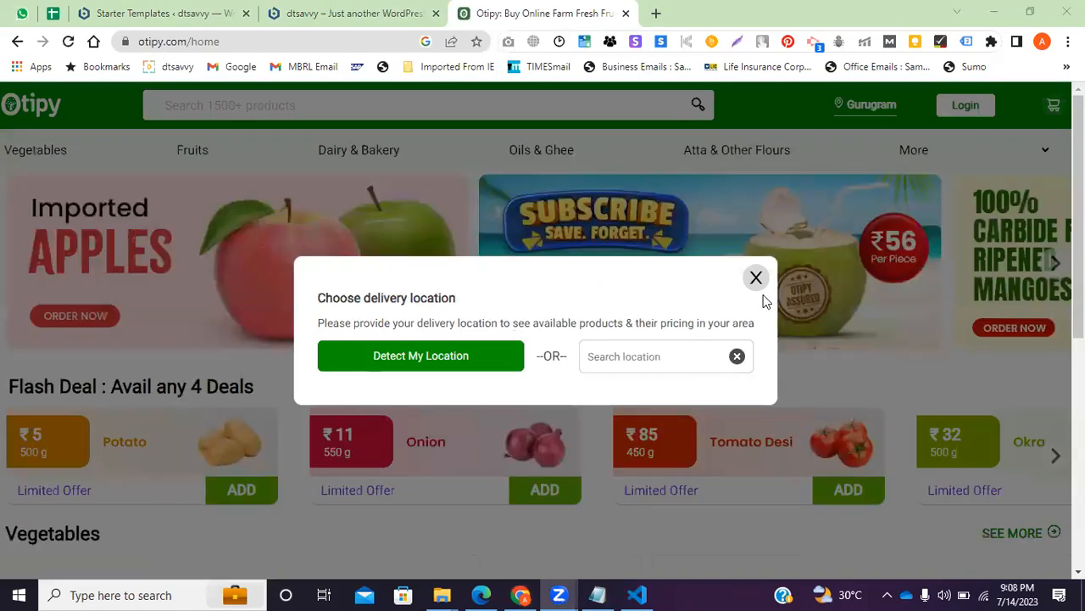
pyautogui.click(754, 279)
pyautogui.scroll(-2, 746, 284)
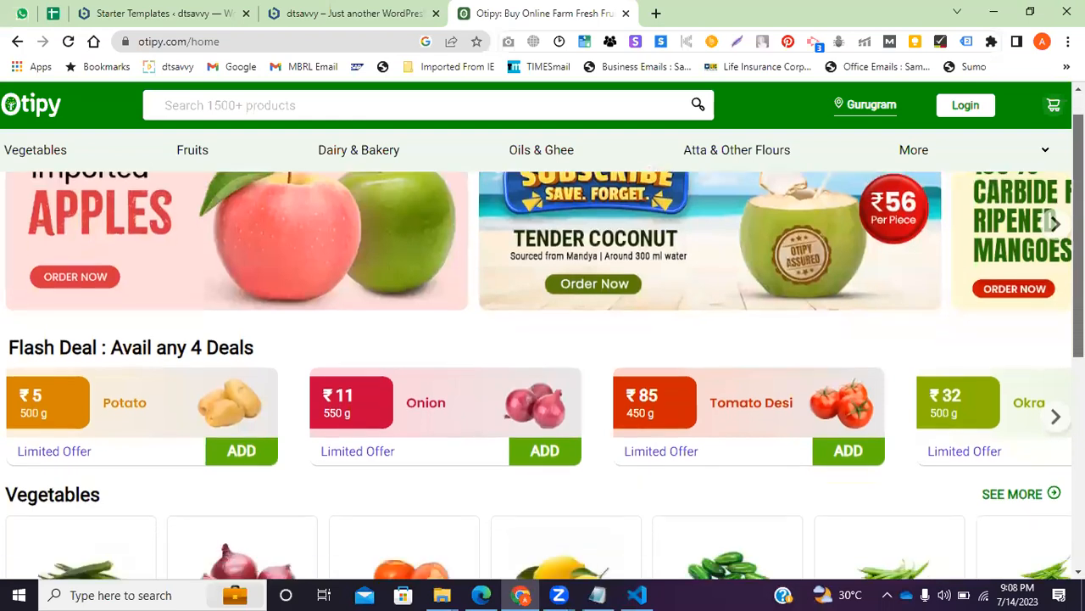
pyautogui.scroll(2, 439, 255)
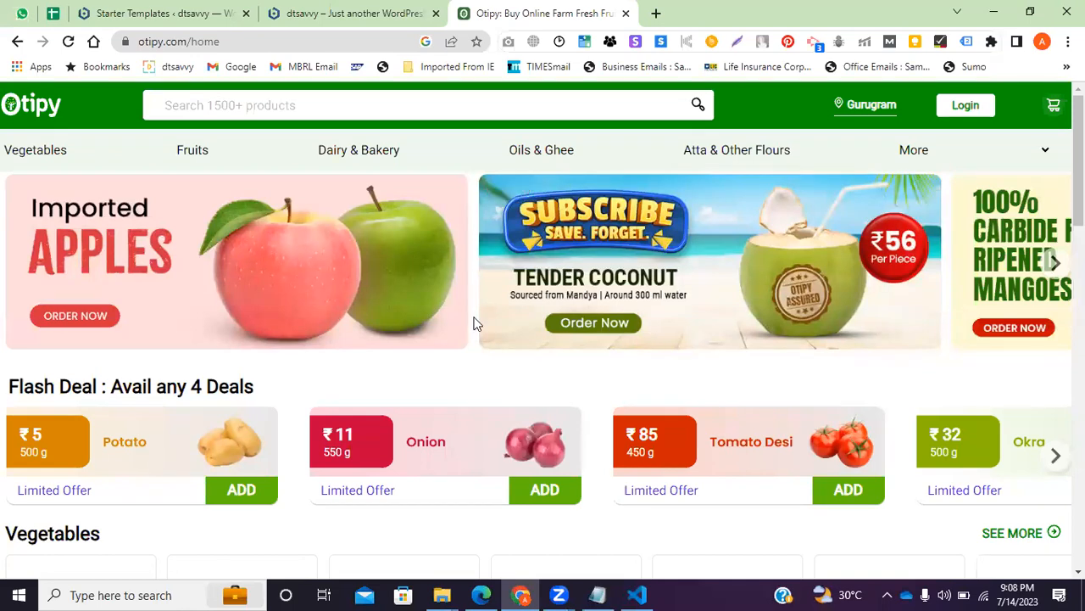
pyautogui.click(174, 13)
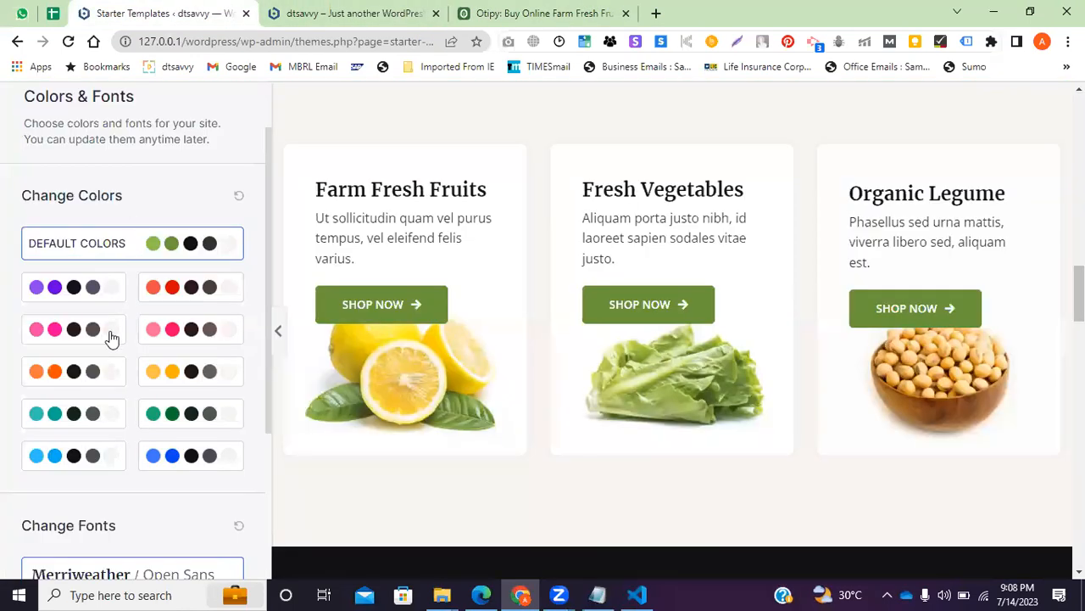
# Try the light pink and crimson palette on the Organic Store preview and check its hero section and shipping boxes
pyautogui.click(172, 332)
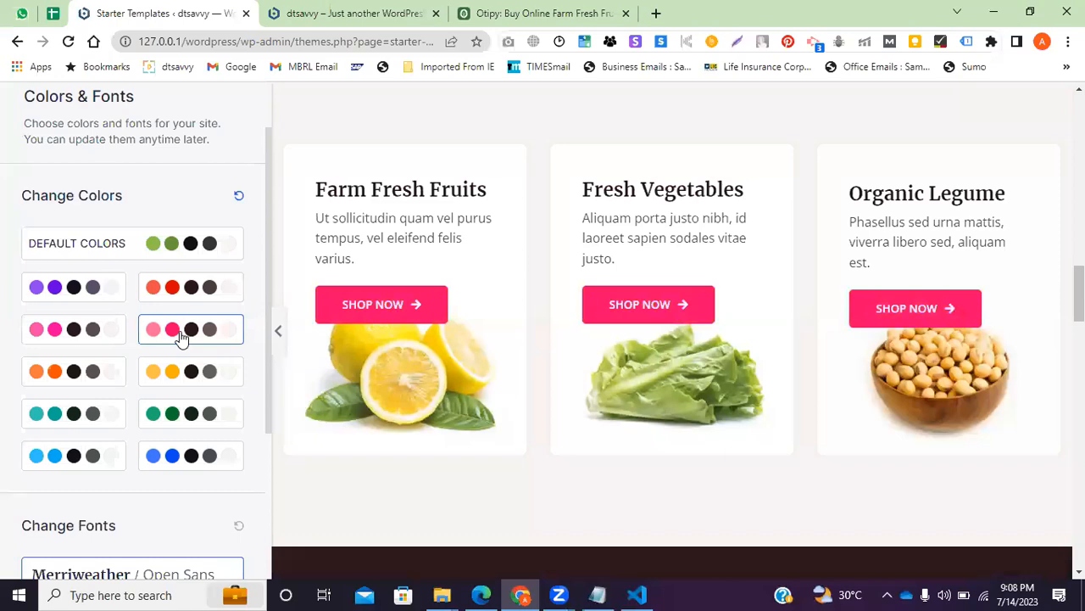
pyautogui.scroll(10, 699, 330)
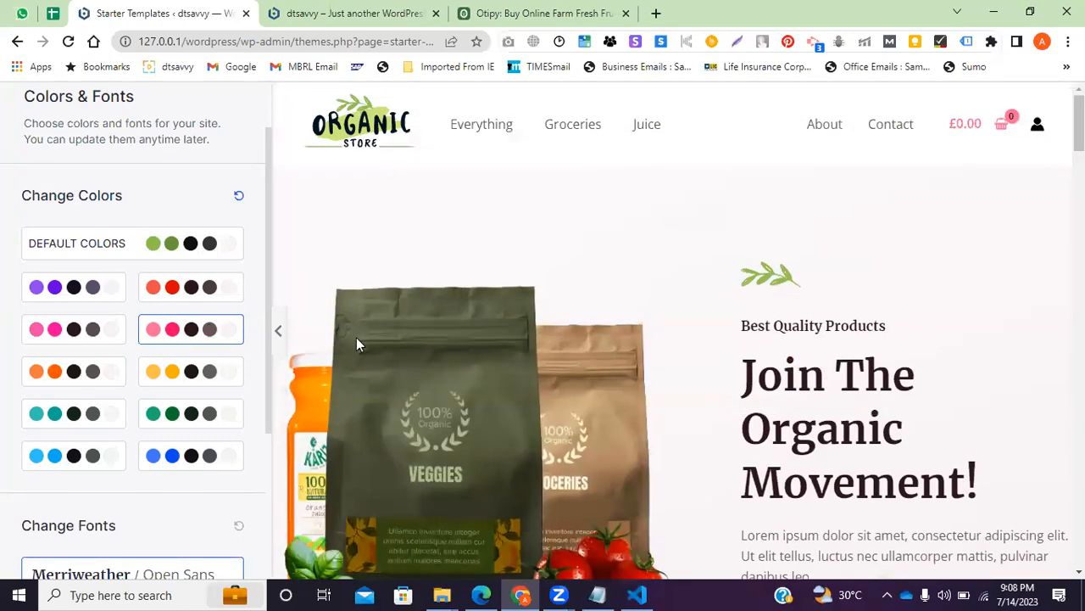
pyautogui.scroll(-5, 356, 344)
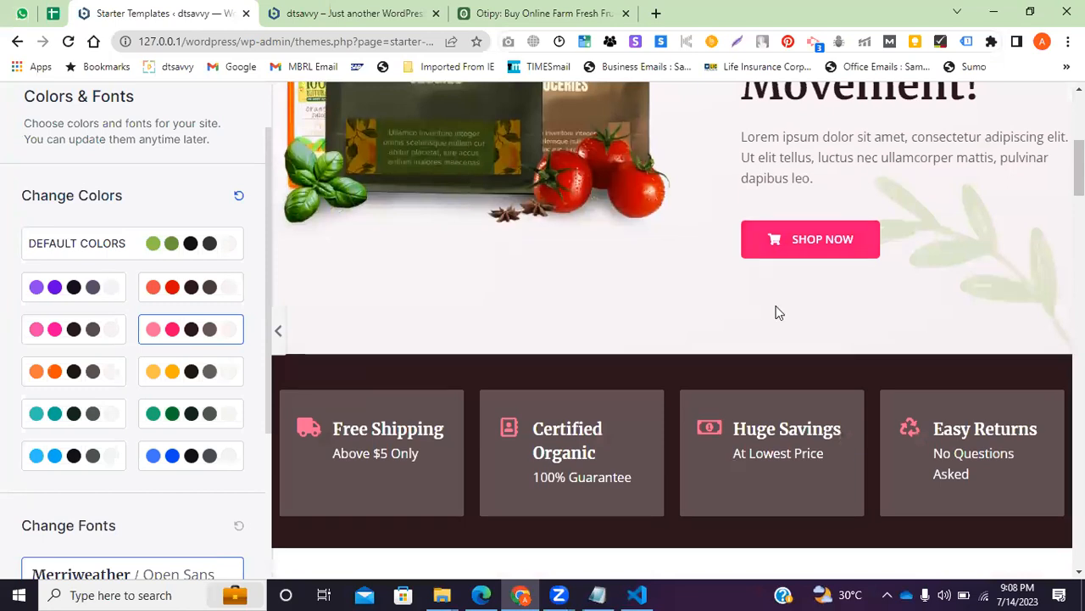
pyautogui.scroll(-2, 310, 276)
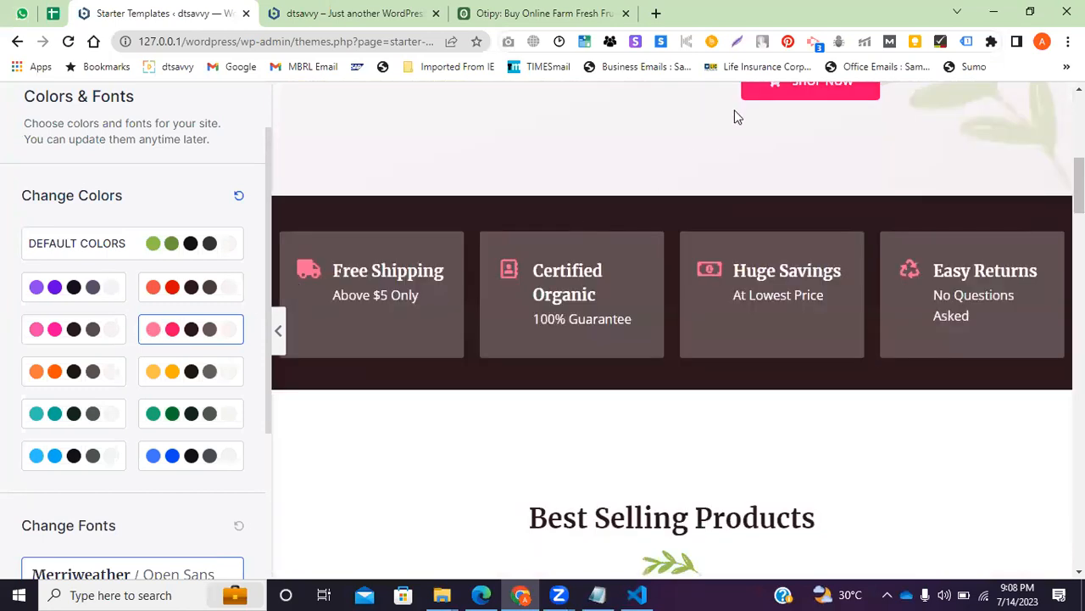
pyautogui.scroll(1, 575, 193)
# Try the orange palette on the Organic Store preview and restore the default colors
pyautogui.click(72, 374)
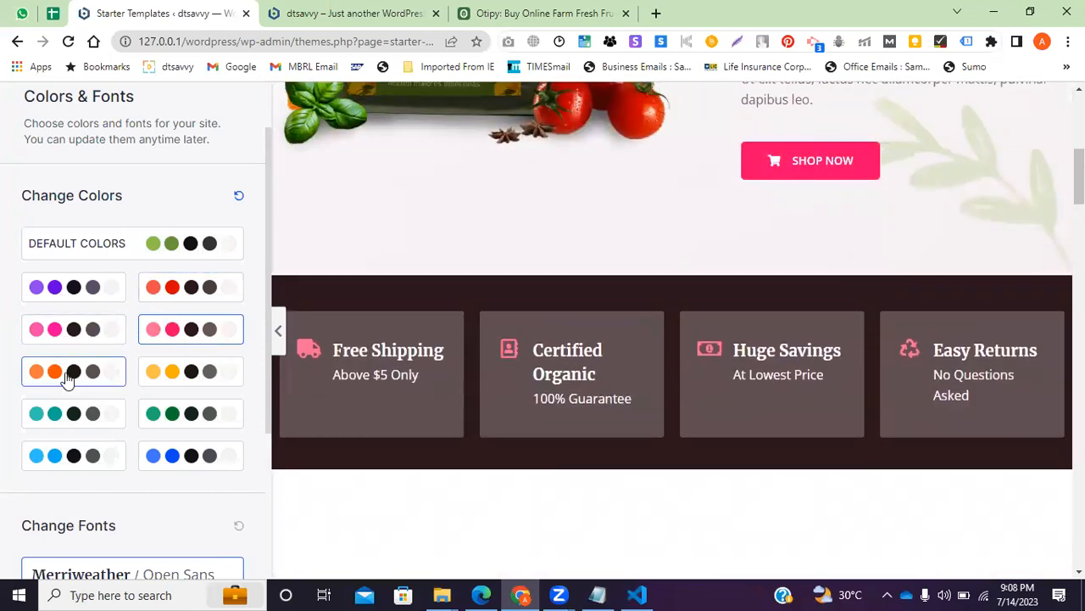
pyautogui.scroll(5, 582, 257)
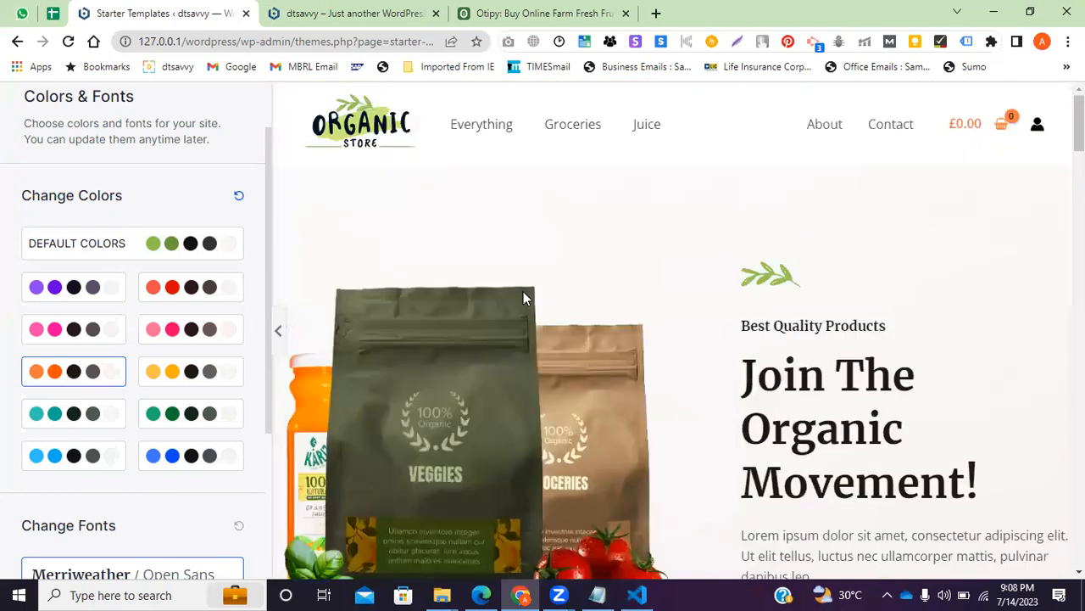
pyautogui.scroll(-1, 523, 291)
pyautogui.click(174, 244)
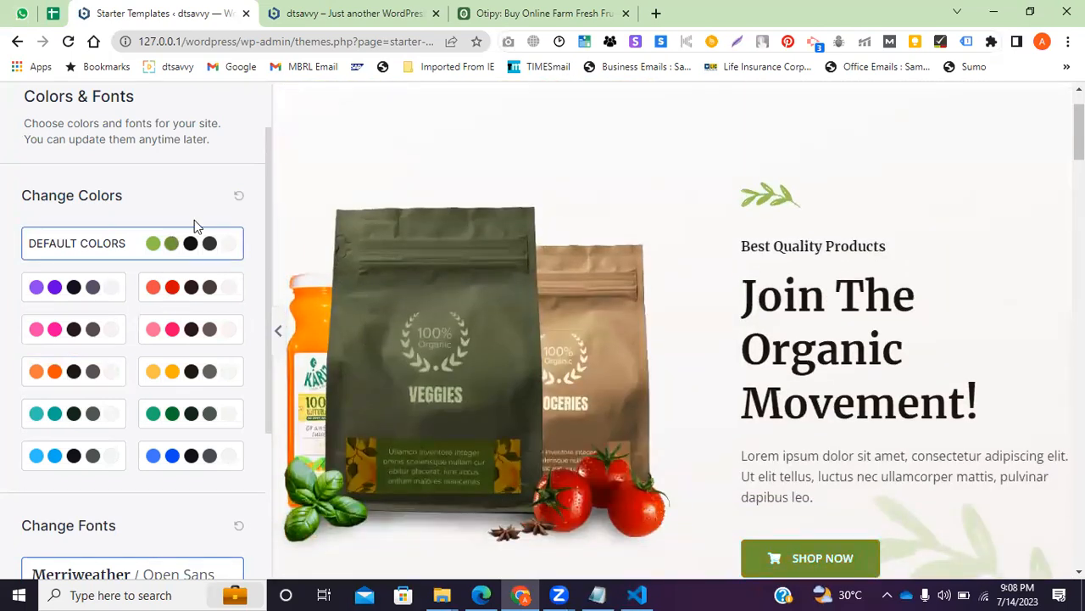
pyautogui.scroll(-4, 536, 319)
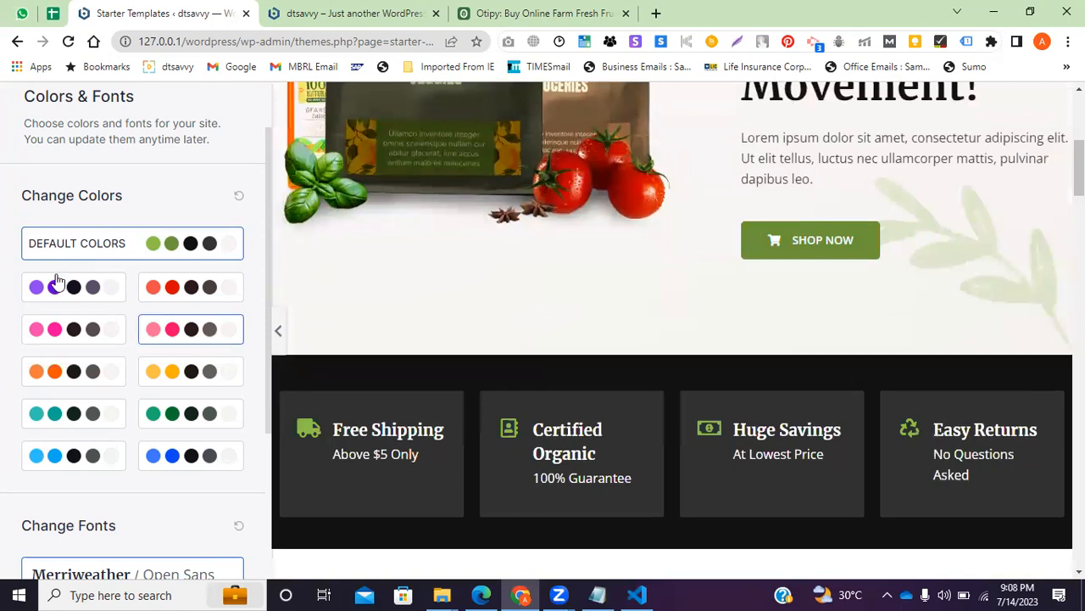
# Try an alternative font pair on the Organic Store preview and set its fonts to Montserrat / Lato
pyautogui.scroll(-3, 85, 314)
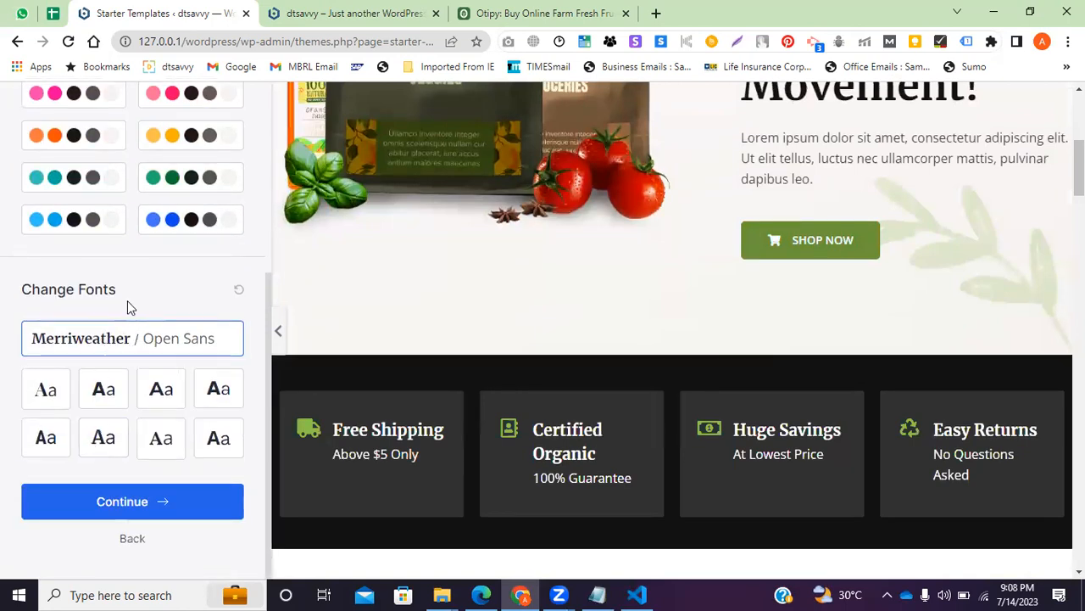
pyautogui.moveTo(130, 294); pyautogui.dragTo(23, 282)
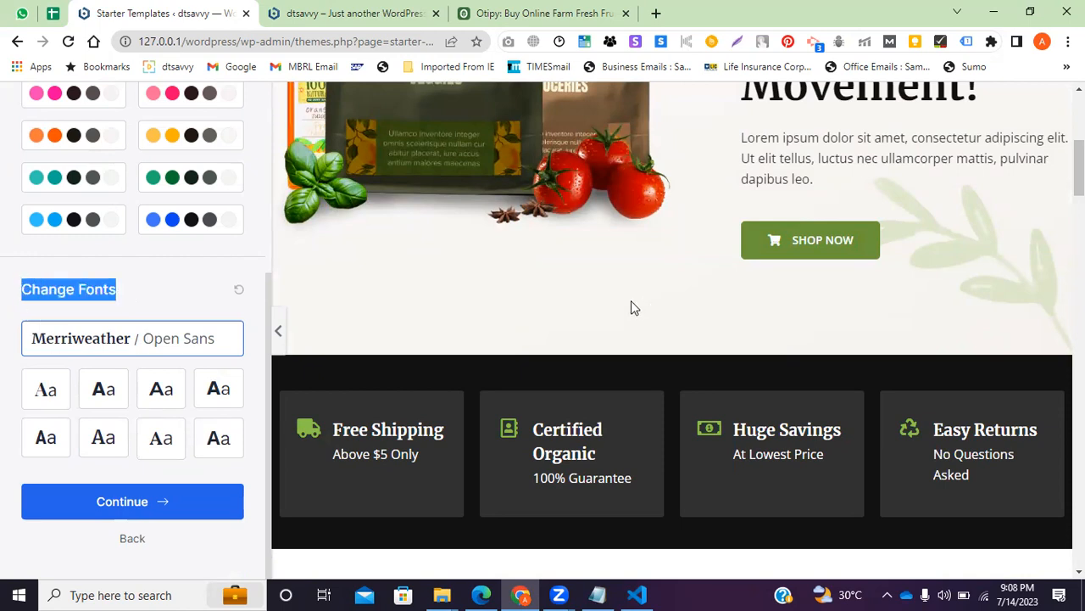
pyautogui.click(109, 351)
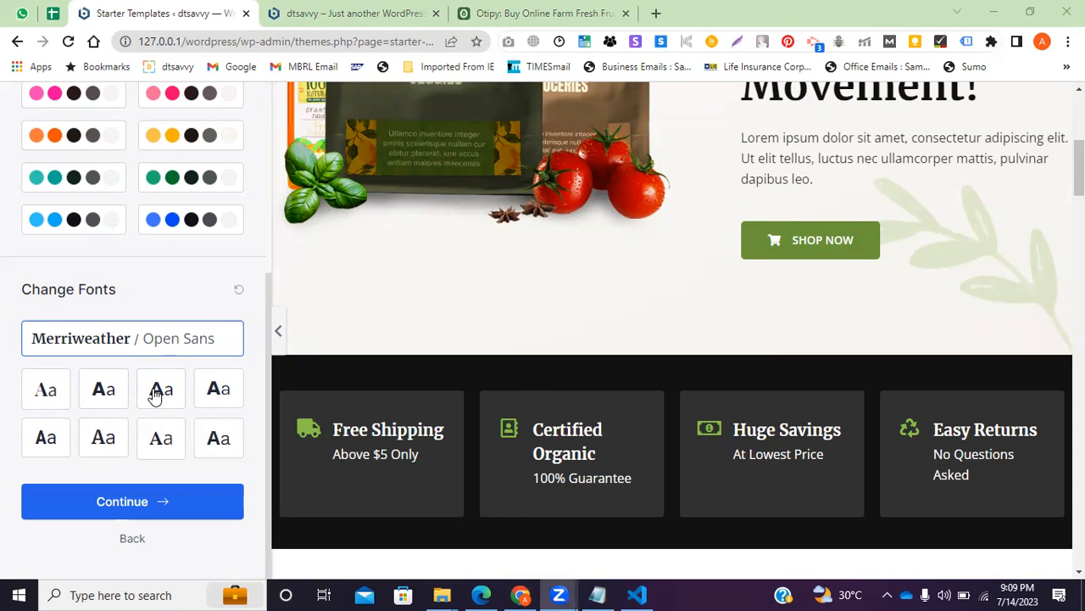
pyautogui.click(217, 388)
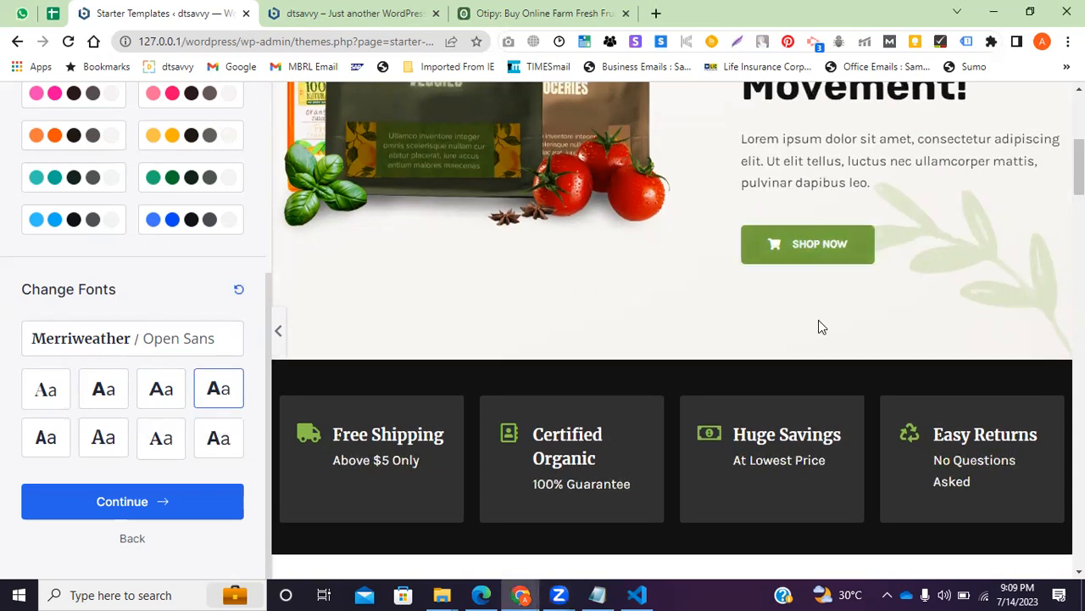
pyautogui.click(158, 397)
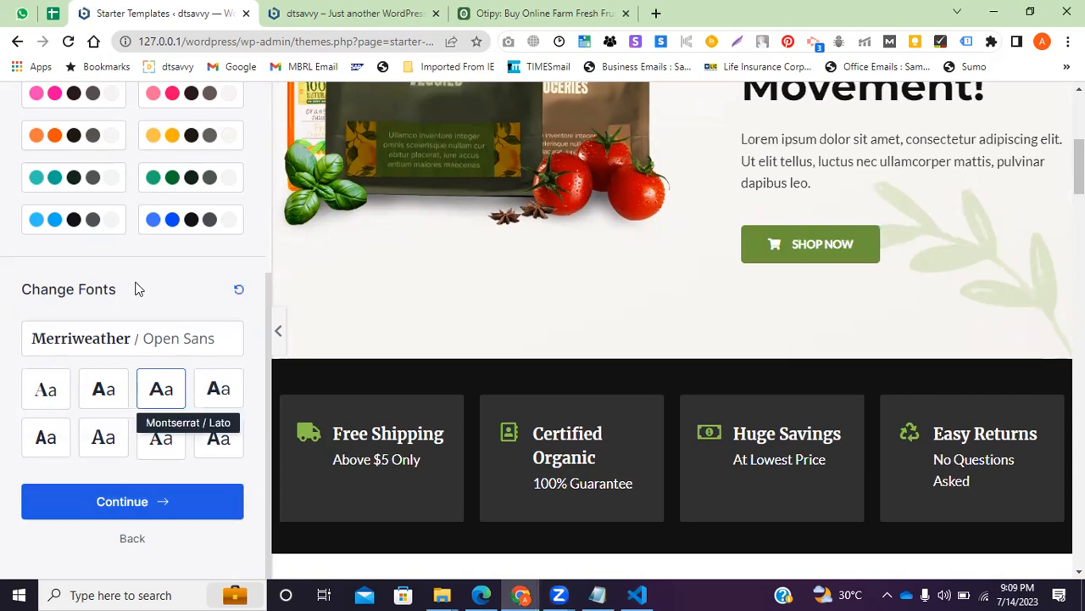
# Check the color palette choice and continue with the default colors to the final import options
pyautogui.scroll(4, 145, 356)
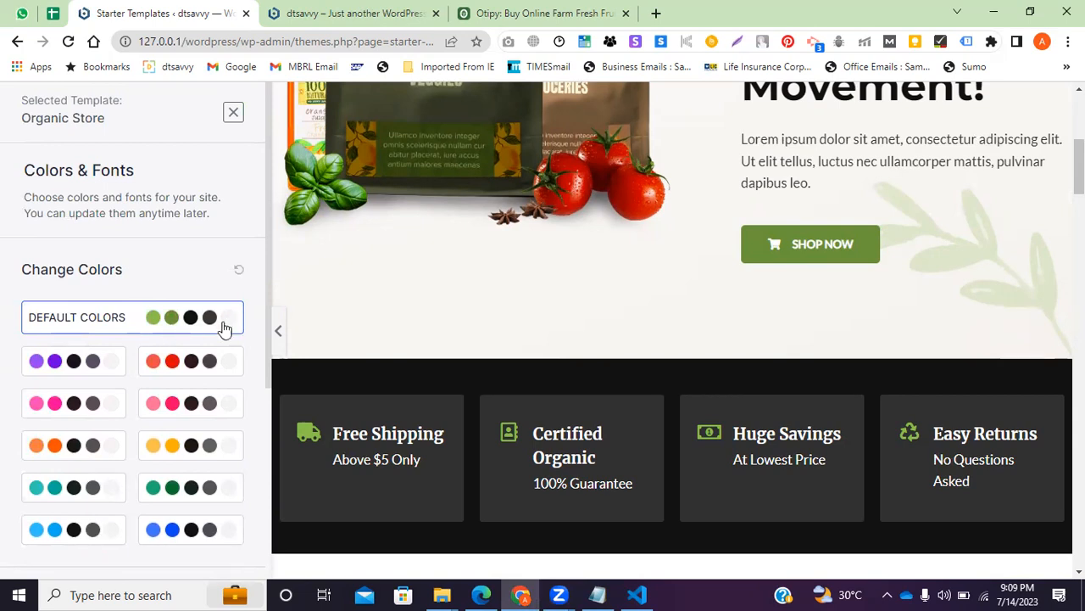
pyautogui.scroll(-5, 186, 407)
pyautogui.click(138, 513)
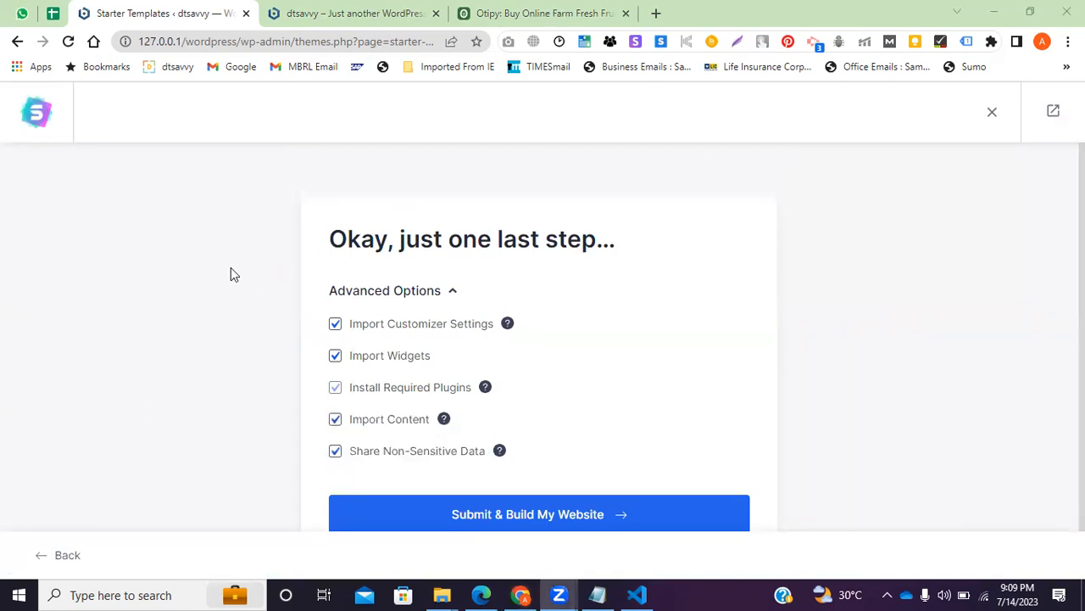
# Review the WooCommerce-related plugin names listed in Notepad and return to the Starter Templates import options in Chrome
pyautogui.scroll(-1, 296, 450)
pyautogui.scroll(1, 314, 449)
pyautogui.hotkey('alt', 'Tab')
pyautogui.moveTo(82, 348); pyautogui.dragTo(7, 225)
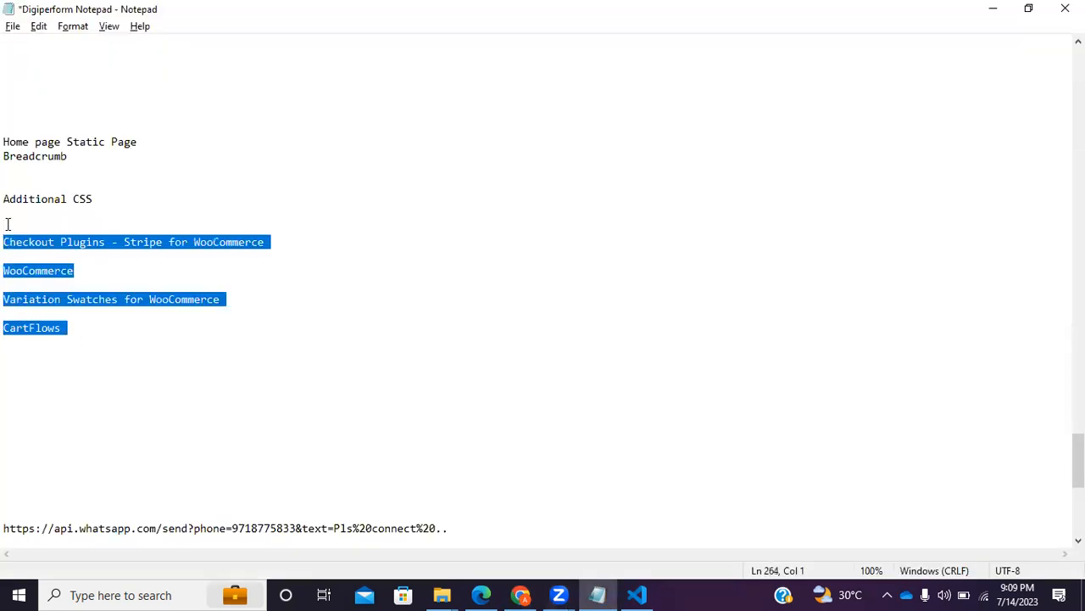
pyautogui.hotkey('alt', 'Tab')
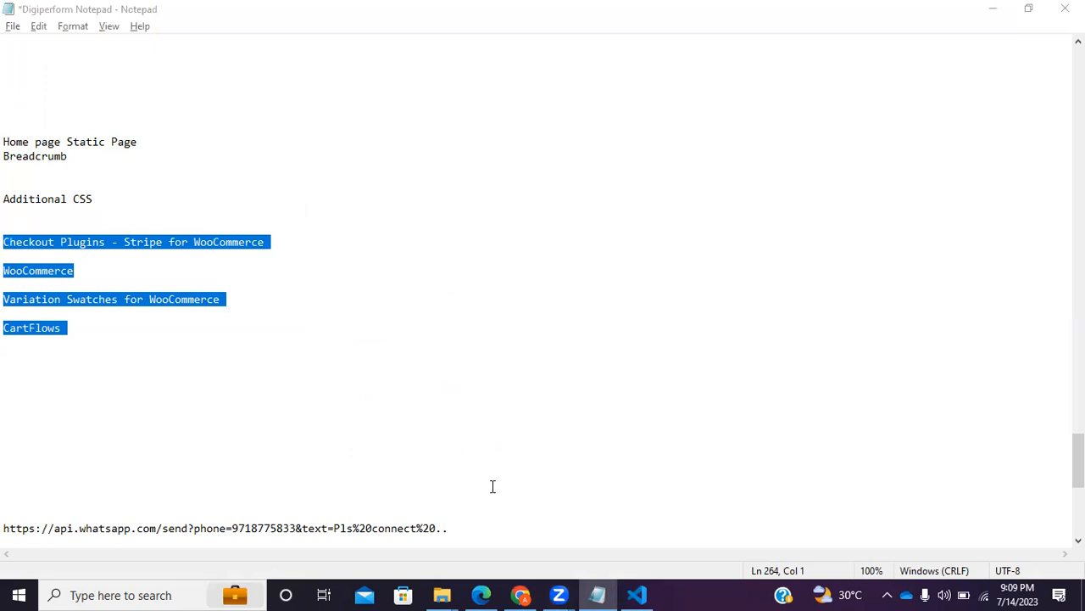
pyautogui.click(525, 591)
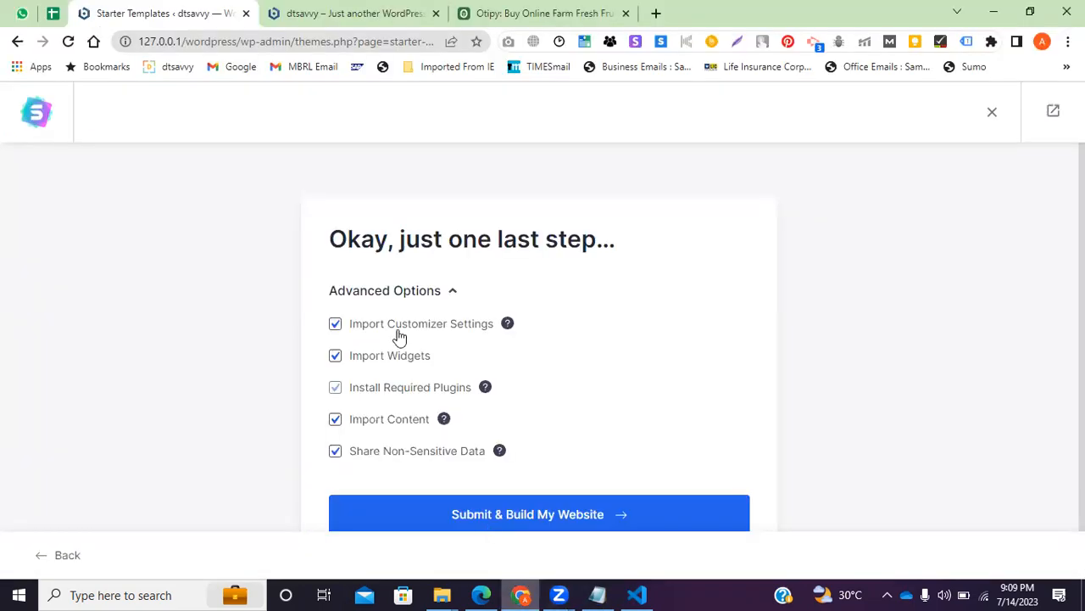
# Exclude customizer settings, widgets, content and non-sensitive data sharing from the import, and start building the website
pyautogui.click(336, 324)
pyautogui.click(336, 355)
pyautogui.click(335, 419)
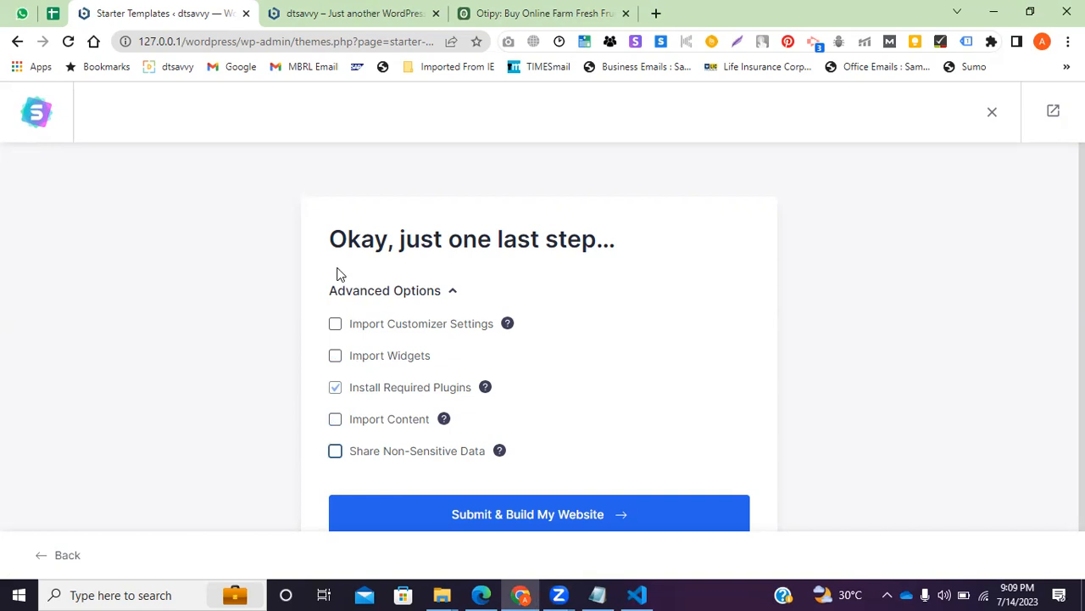
pyautogui.click(497, 515)
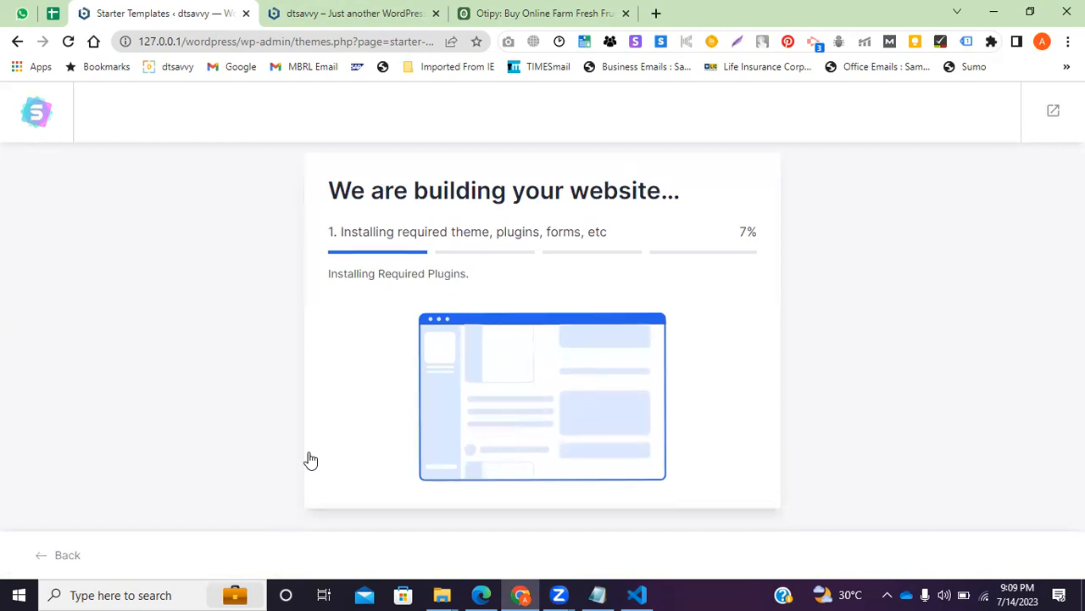
# Reload the local WordPress front page and return to the website build progress
pyautogui.click(307, 6)
pyautogui.click(301, 40)
pyautogui.press('Return')
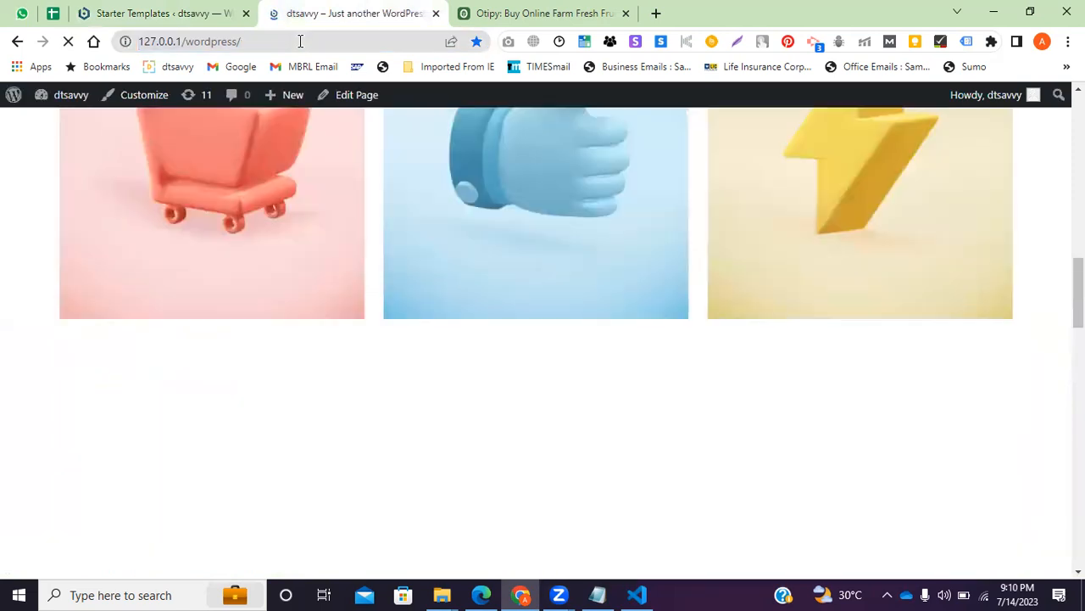
pyautogui.click(155, 12)
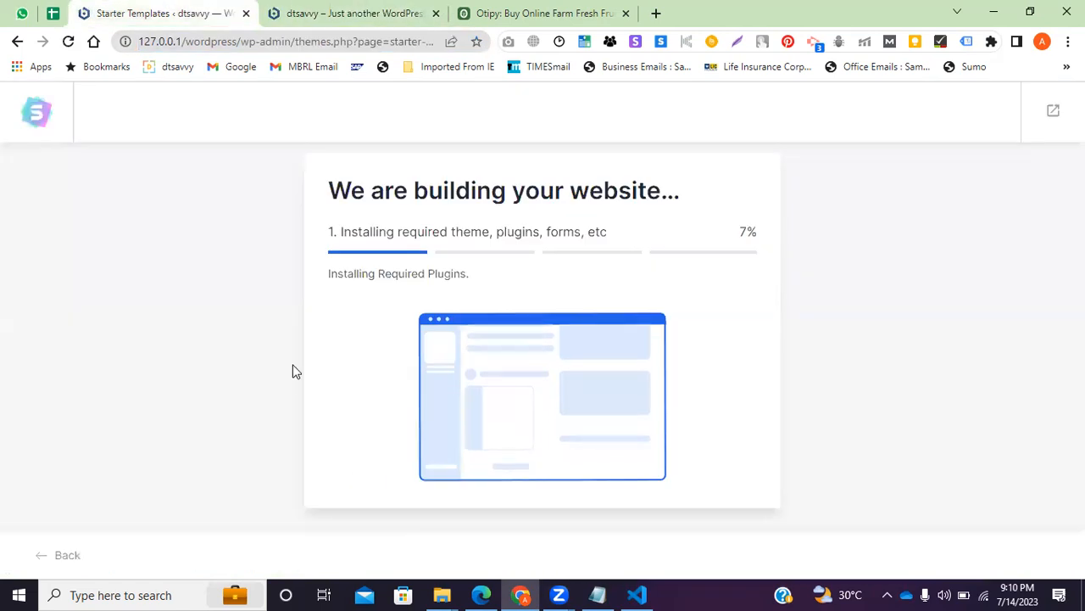
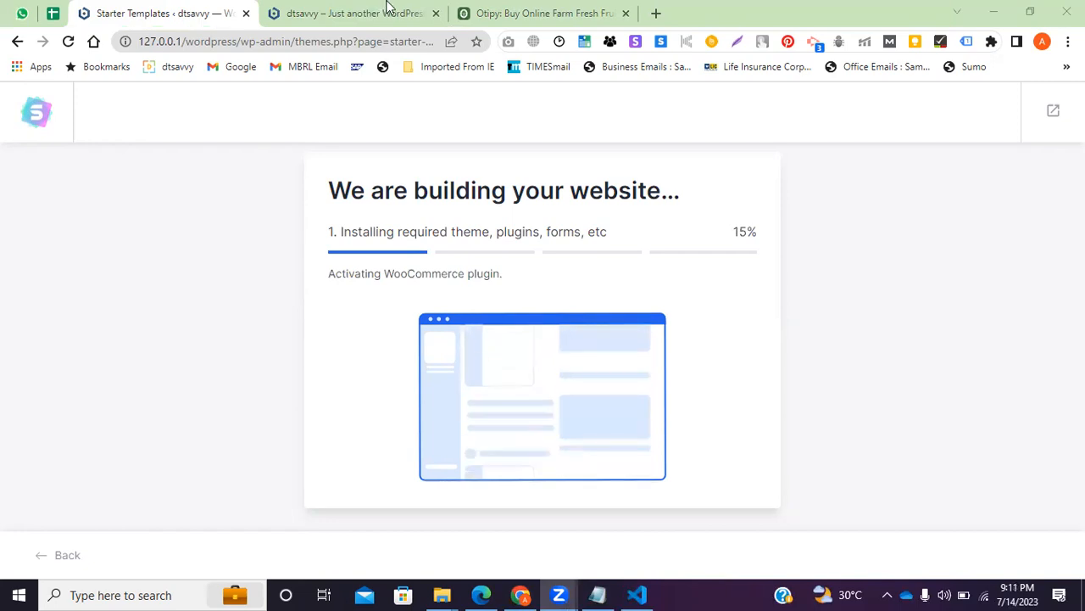
# Search Google for "wpastra" in a new browser tab and open Astra's Starter Templates page
pyautogui.click(622, 17)
pyautogui.click(657, 13)
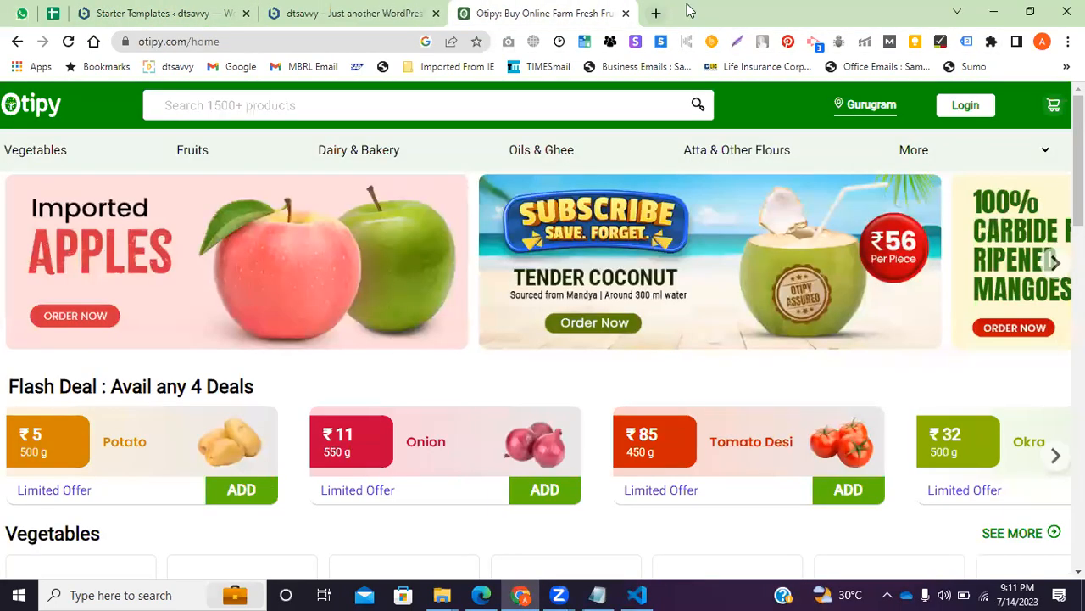
pyautogui.write('wp')
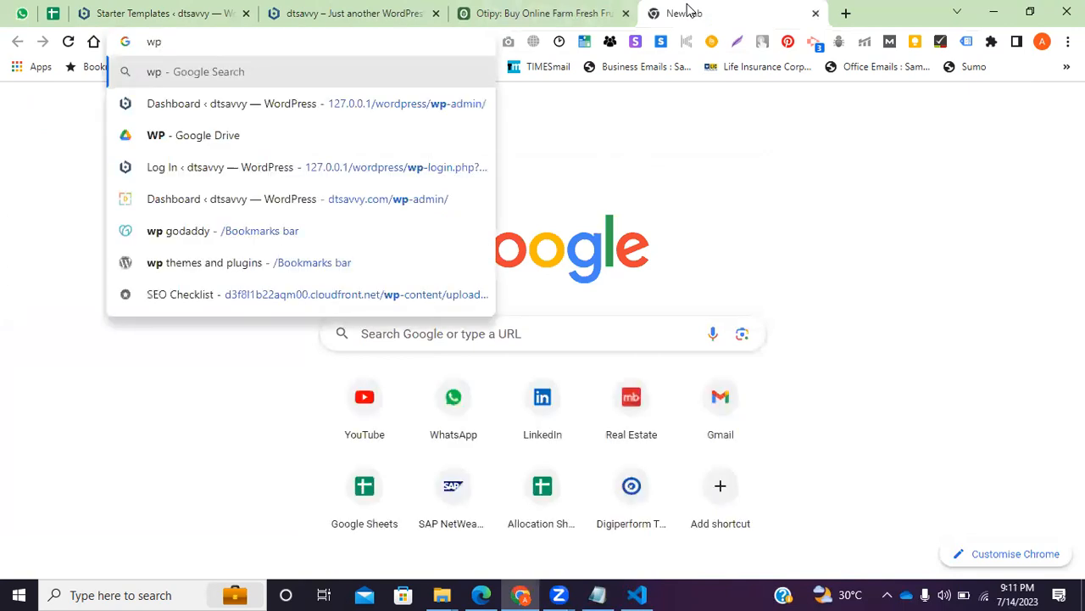
pyautogui.write('s')
pyautogui.press('BackSpace')
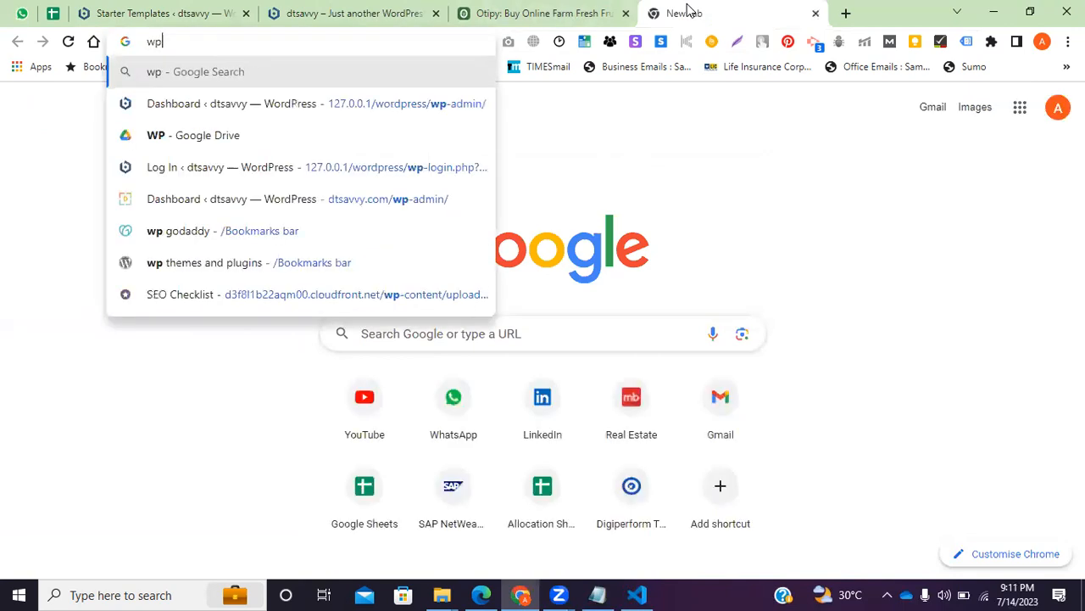
pyautogui.write('astra')
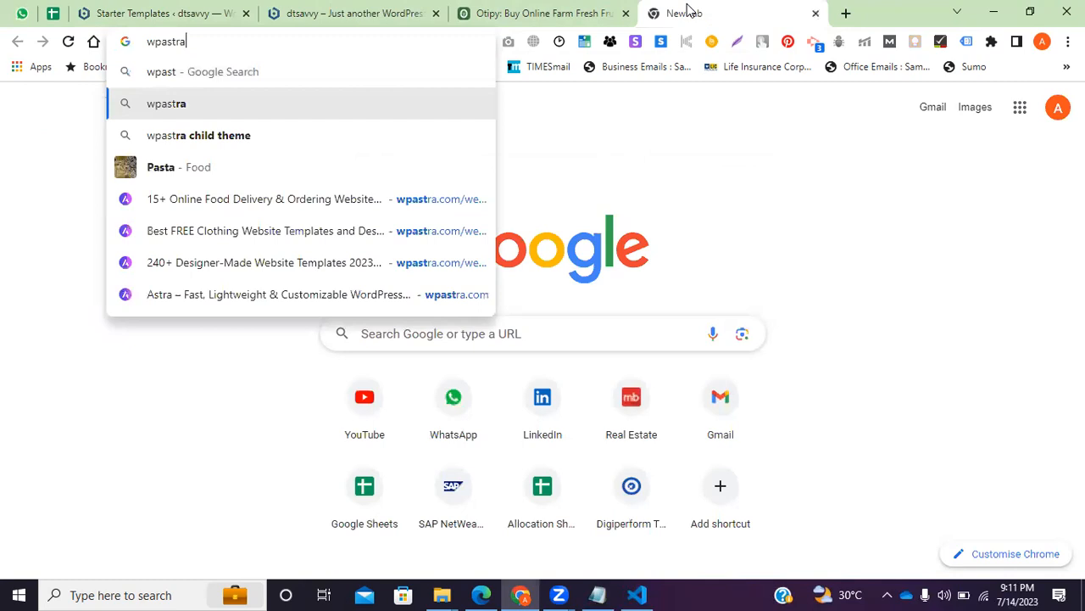
pyautogui.press('Return')
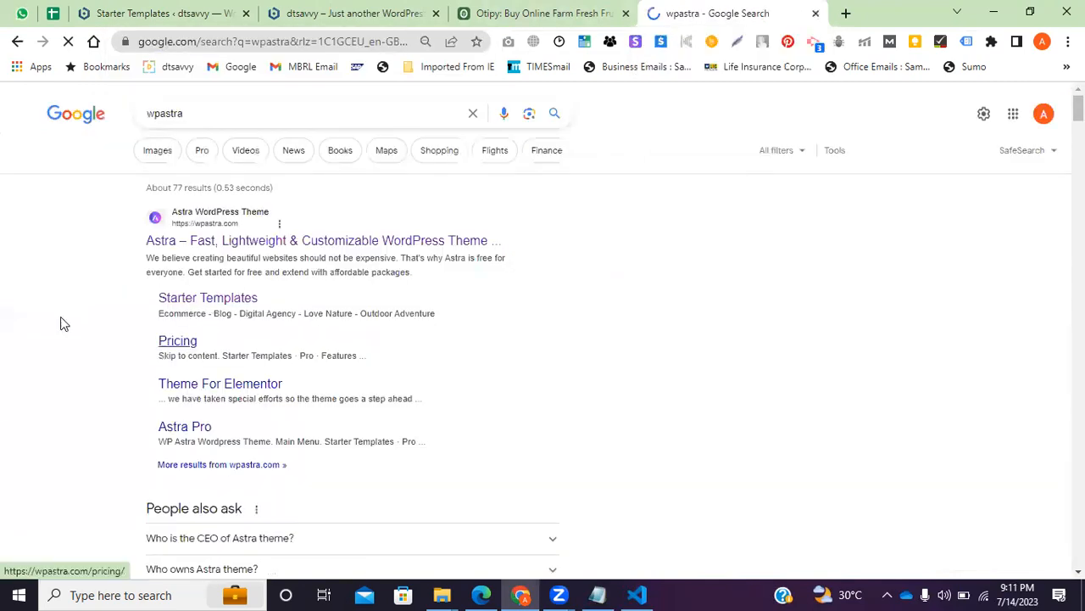
pyautogui.click(62, 340)
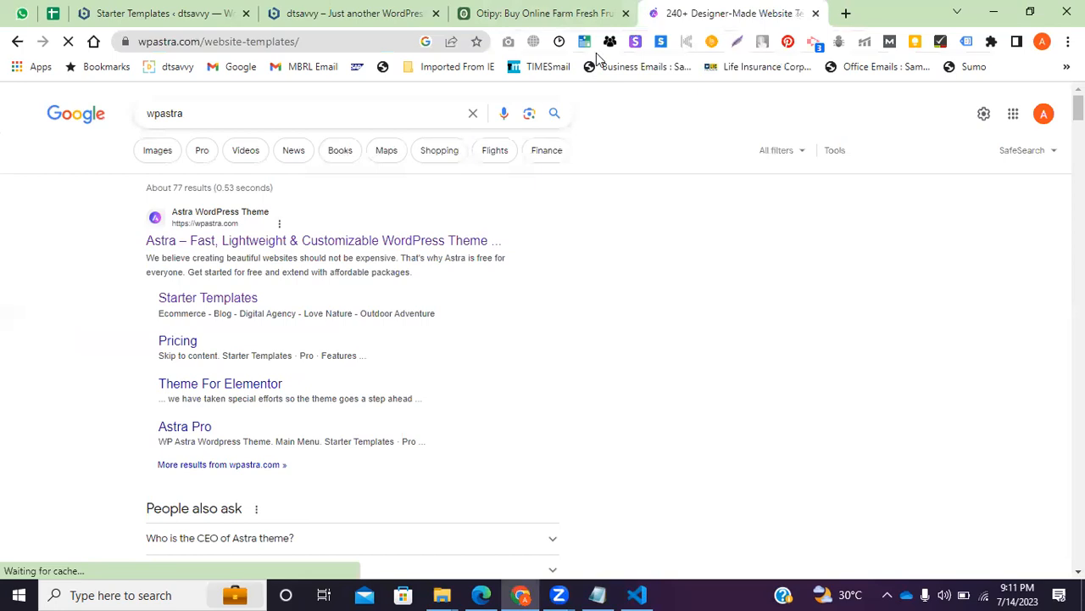
# Look through the free and premium website templates in Astra's Starter Templates library
pyautogui.scroll(-5, 311, 337)
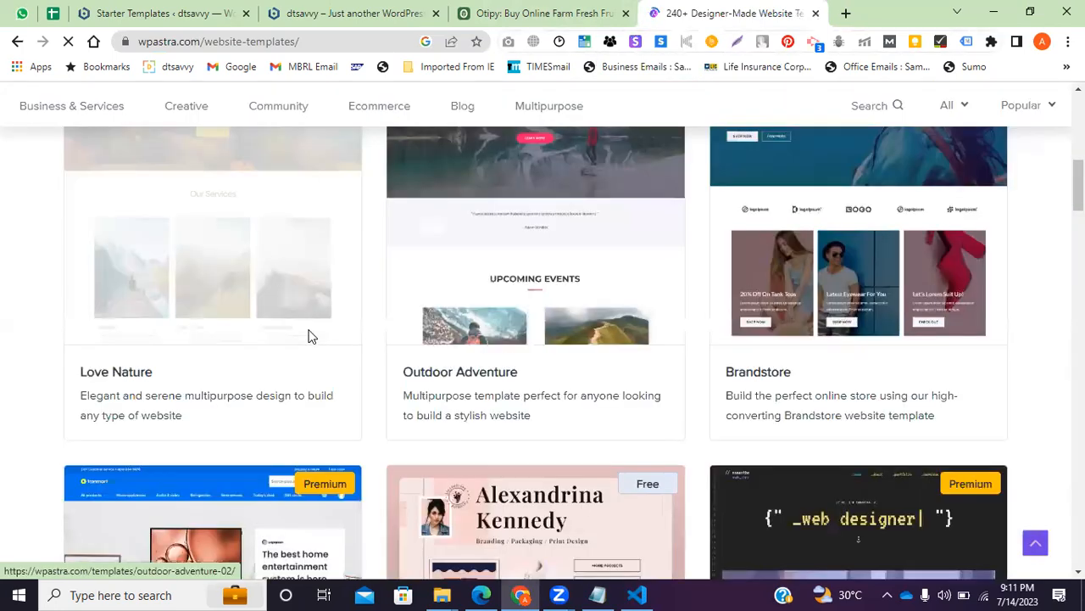
pyautogui.scroll(-4, 311, 336)
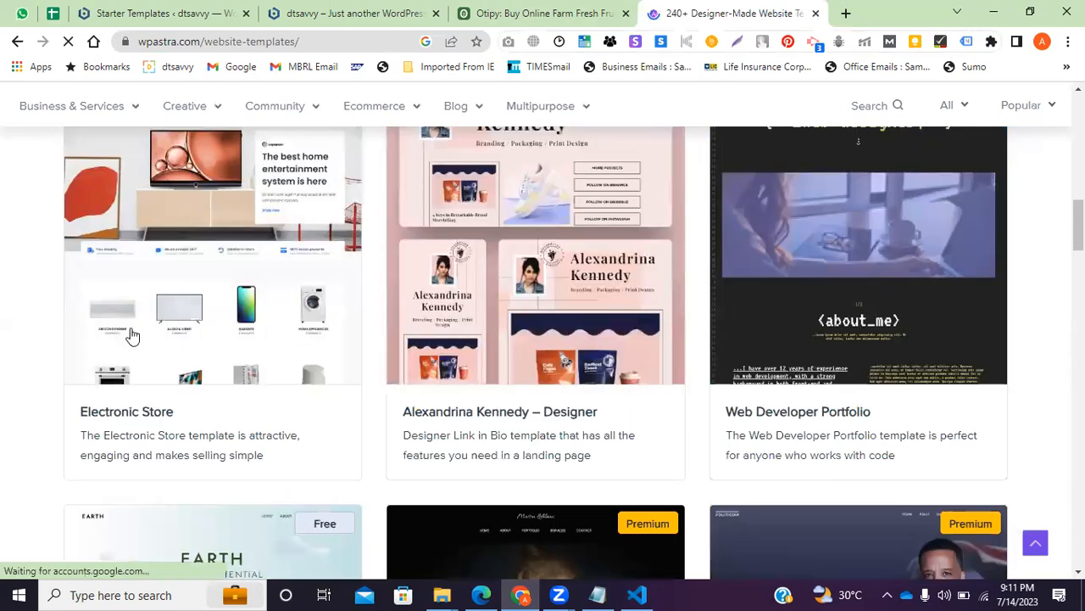
pyautogui.scroll(2, 211, 378)
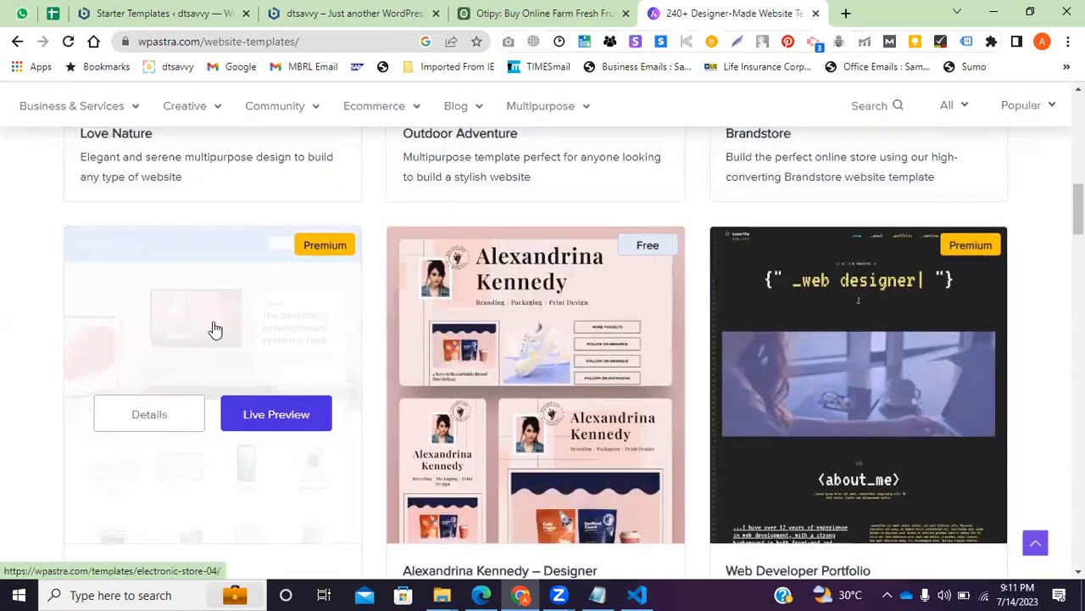
pyautogui.scroll(-5, 94, 383)
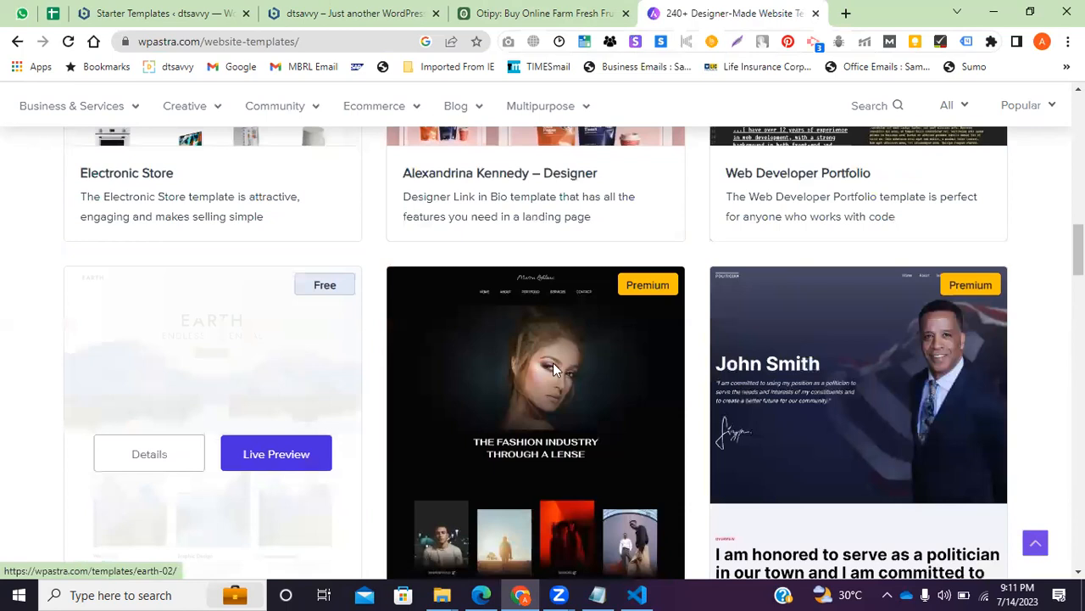
pyautogui.scroll(-5, 157, 417)
pyautogui.scroll(-4, 7, 406)
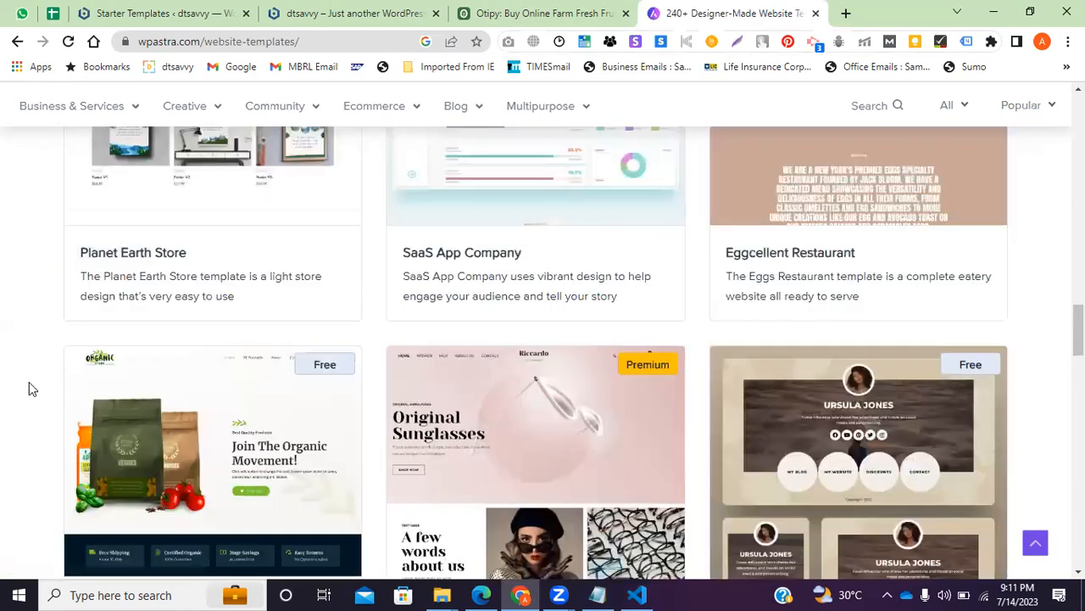
pyautogui.scroll(-5, 29, 389)
pyautogui.scroll(-2, 104, 429)
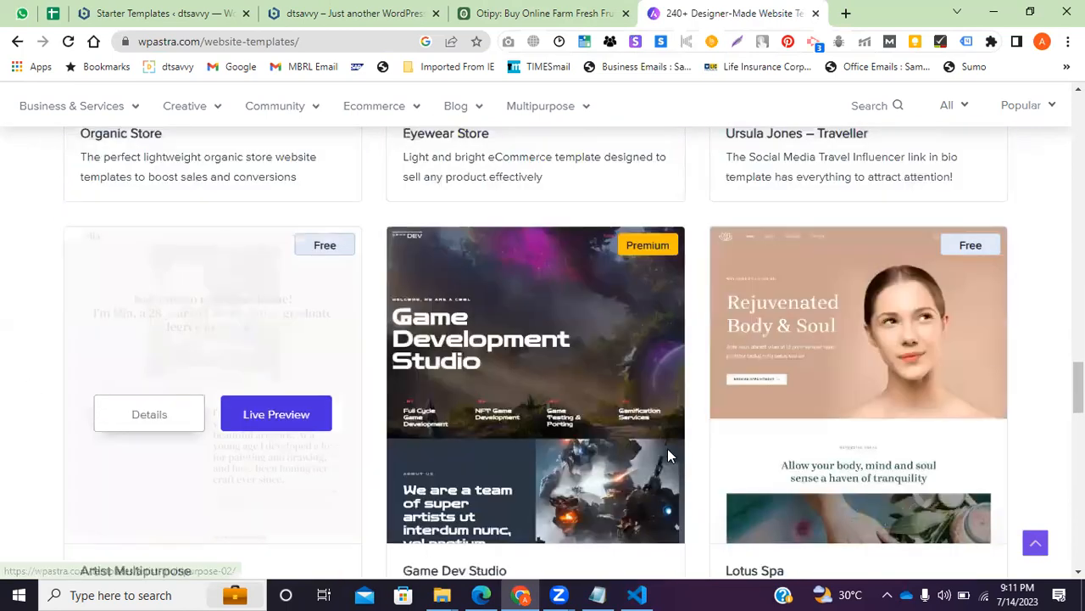
pyautogui.scroll(-3, 248, 467)
pyautogui.scroll(-1, 245, 487)
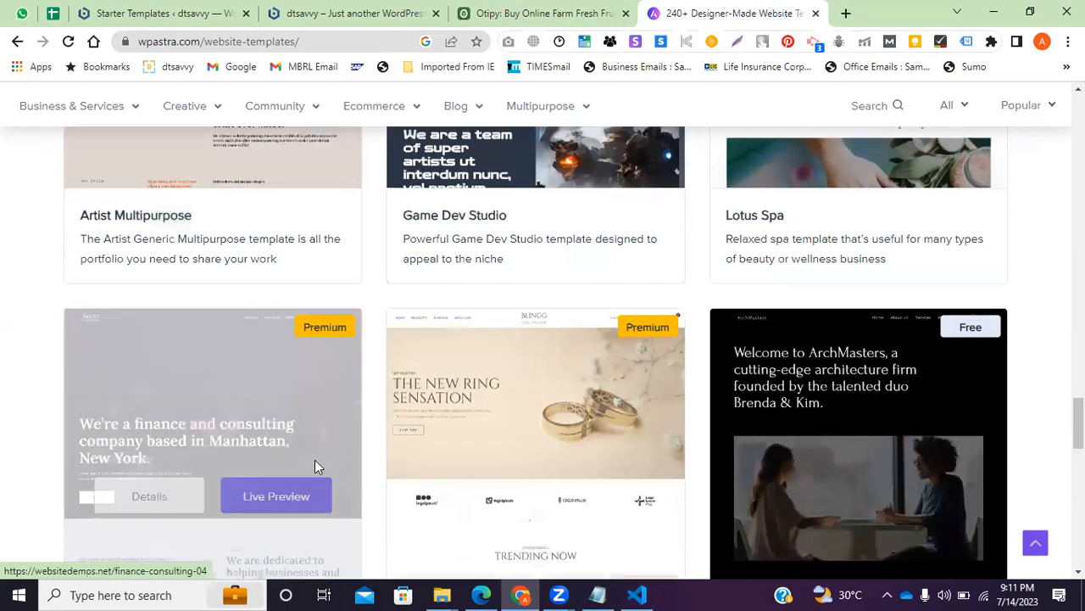
pyautogui.scroll(10, 450, 280)
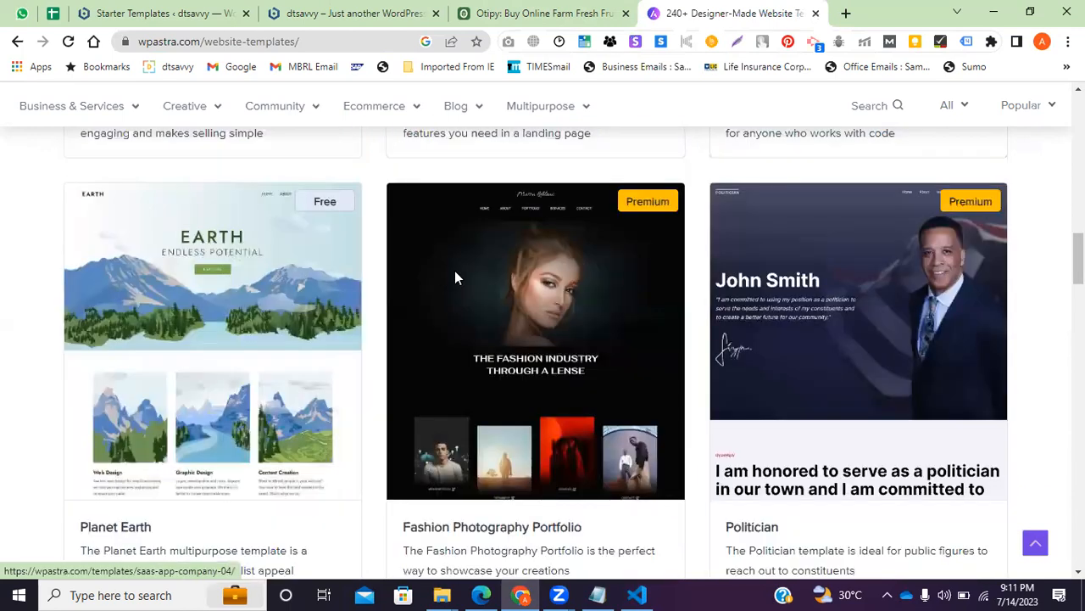
pyautogui.scroll(10, 896, 107)
pyautogui.scroll(5, 835, 110)
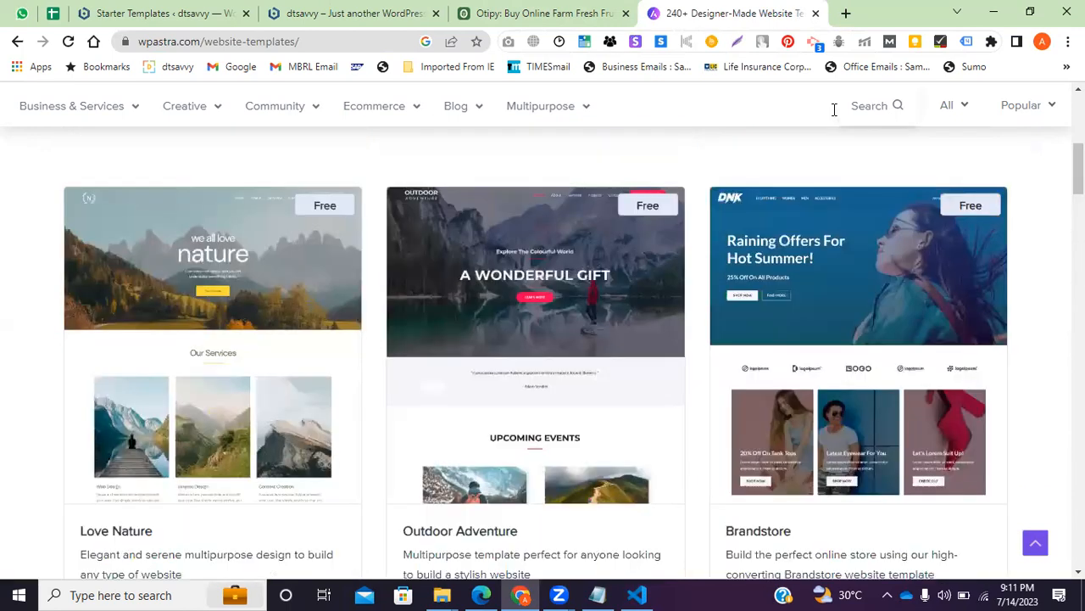
# Search the template library for "app", extend the search to "appli", and look through the suggested templates
pyautogui.click(762, 119)
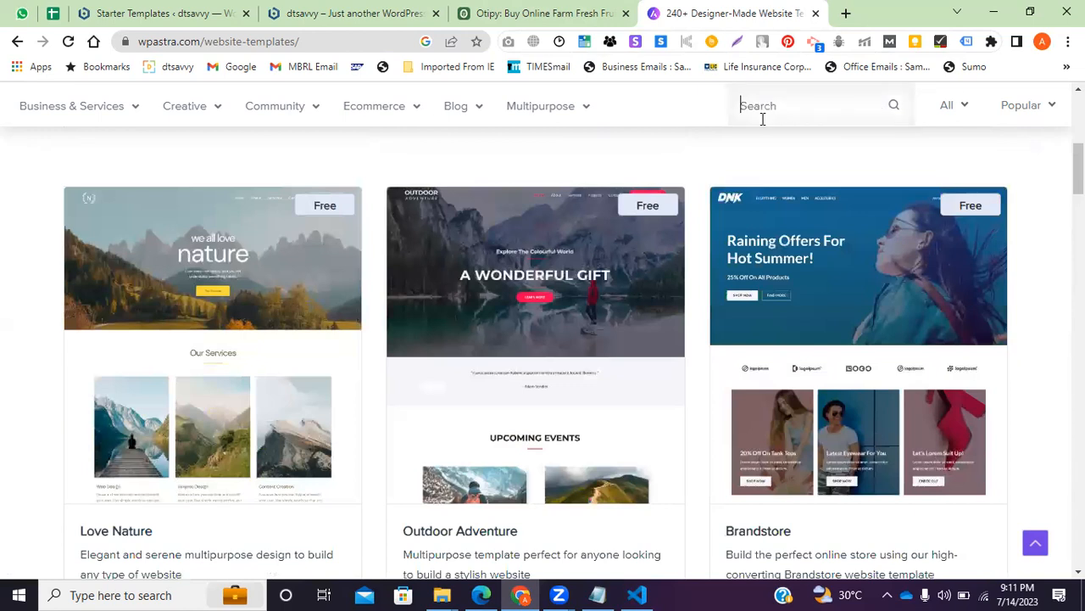
pyautogui.write('app')
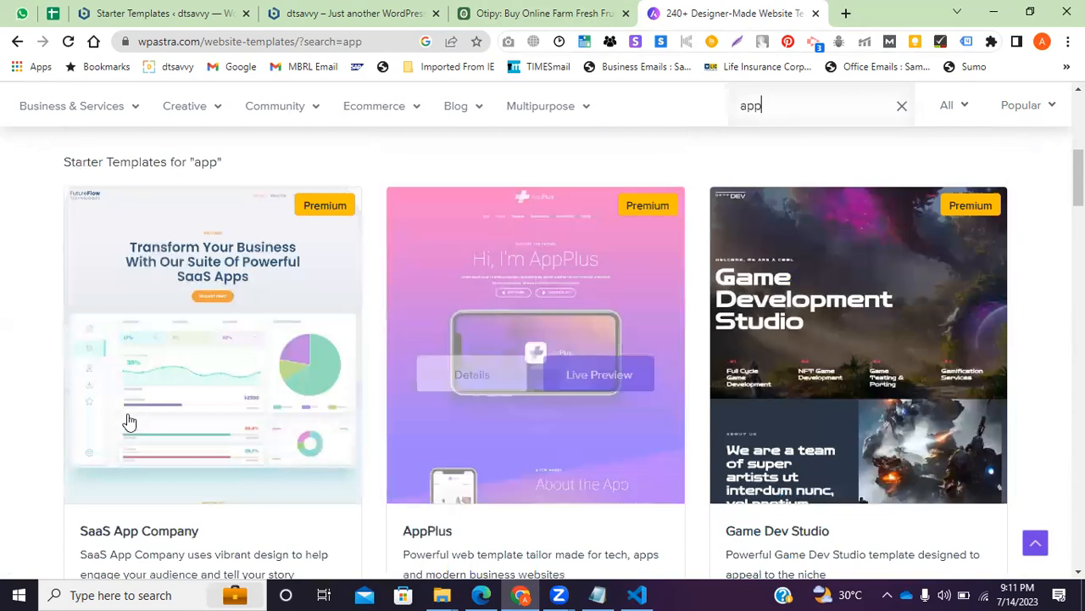
pyautogui.scroll(-3, 129, 421)
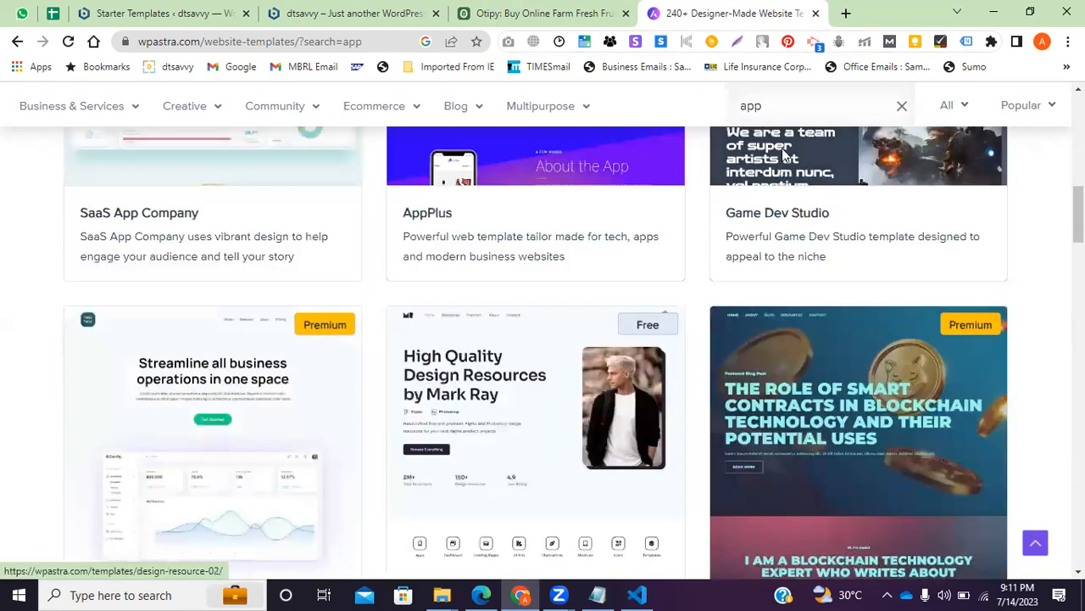
pyautogui.write('li')
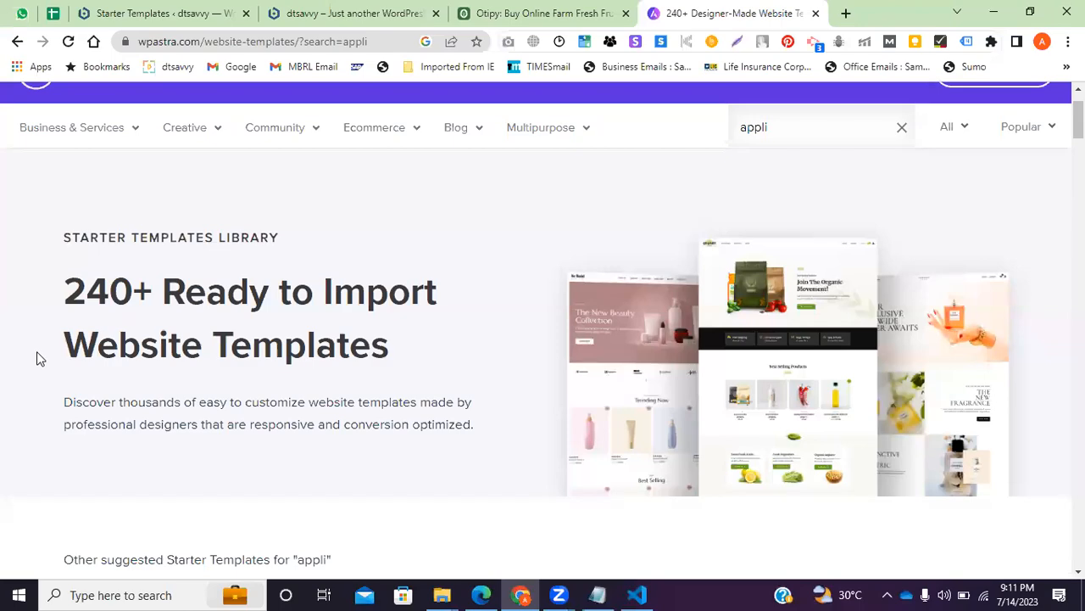
pyautogui.scroll(-5, 36, 356)
pyautogui.scroll(-7, 24, 384)
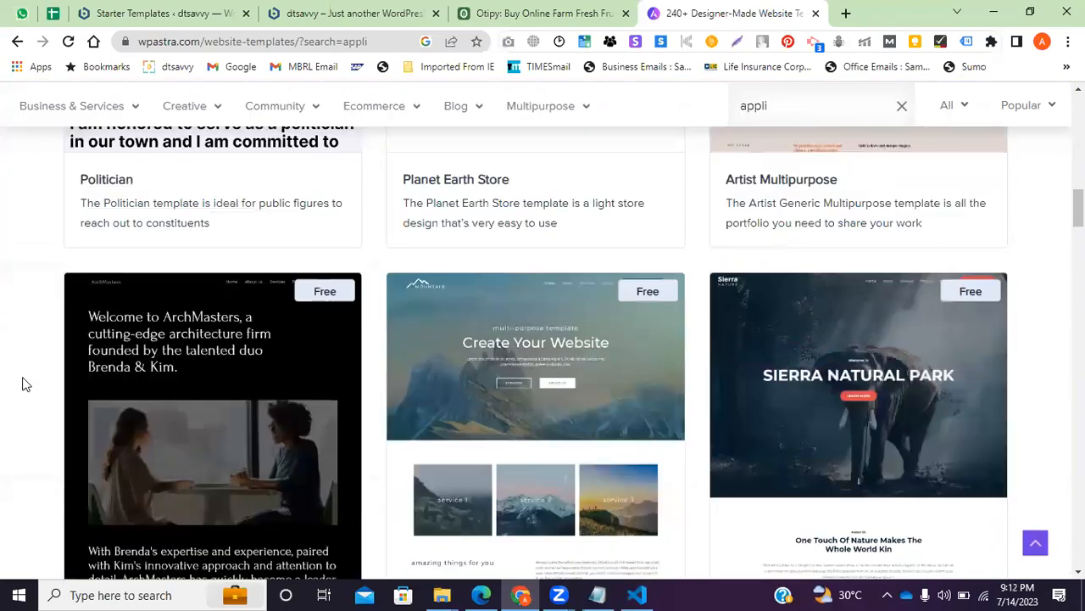
pyautogui.scroll(-3, 22, 380)
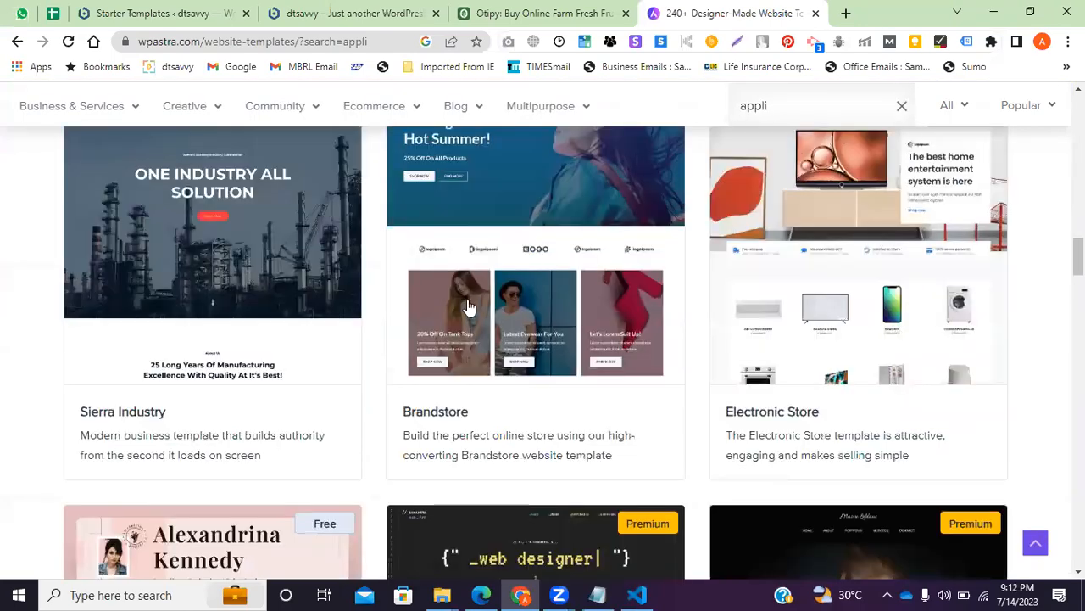
# Open the live preview of the Electronic Store template and review its home page down to the Audio & Video products
pyautogui.moveTo(780, 337)
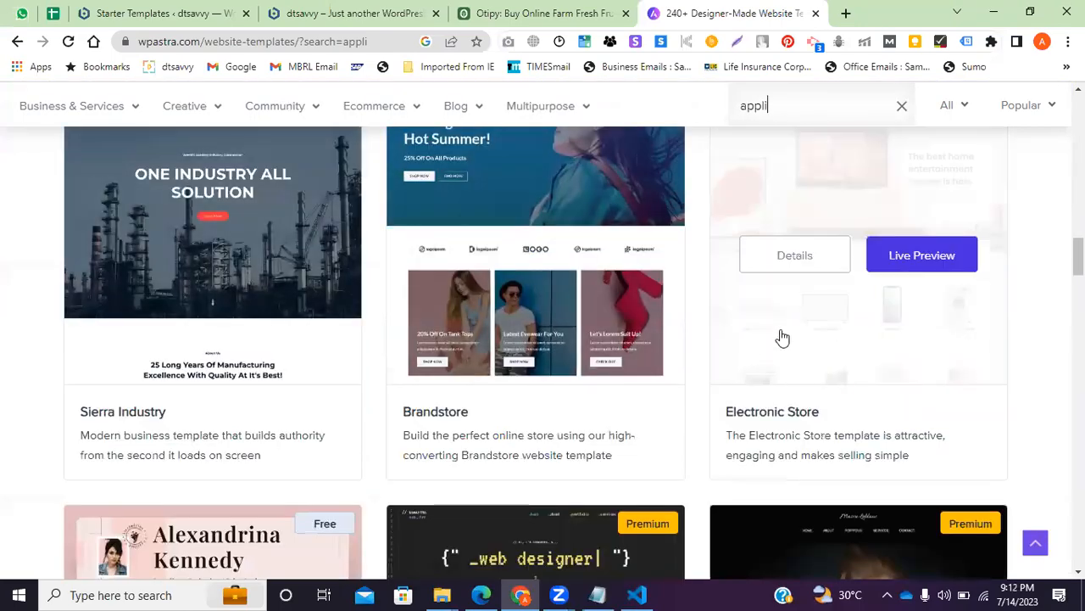
pyautogui.click(935, 257)
pyautogui.click(787, 10)
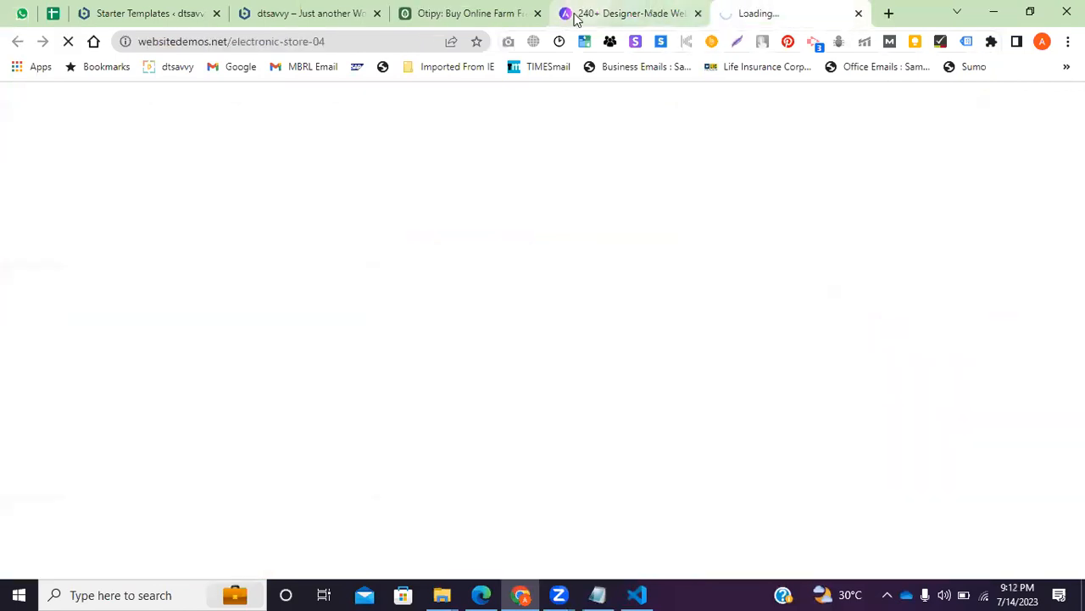
pyautogui.doubleClick(246, 40)
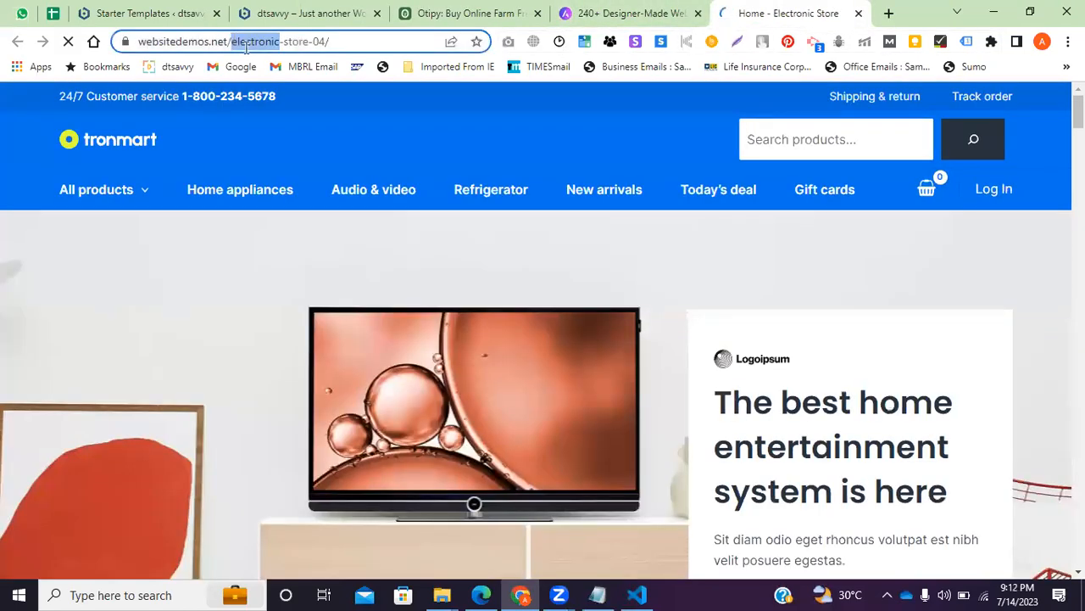
pyautogui.scroll(-2, 150, 341)
pyautogui.scroll(-10, 149, 340)
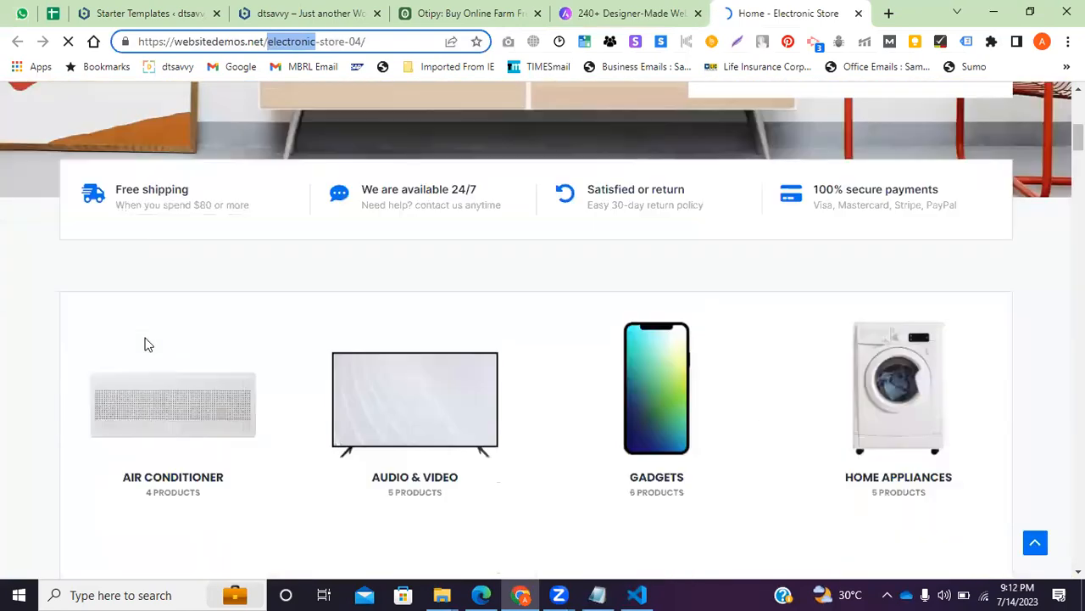
pyautogui.scroll(-6, 139, 347)
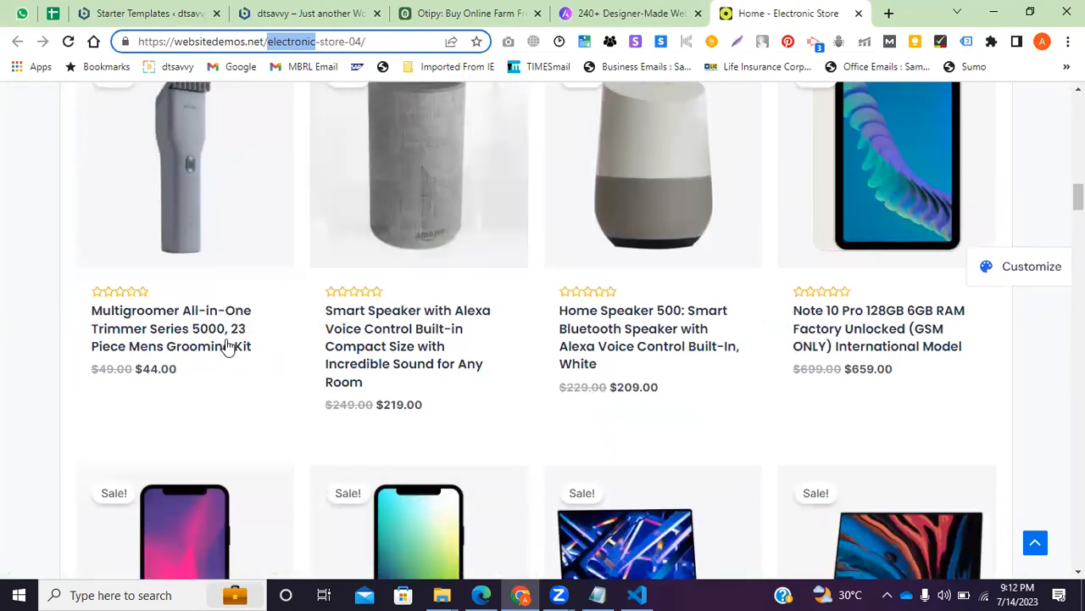
pyautogui.scroll(-9, 226, 345)
pyautogui.scroll(3, 225, 340)
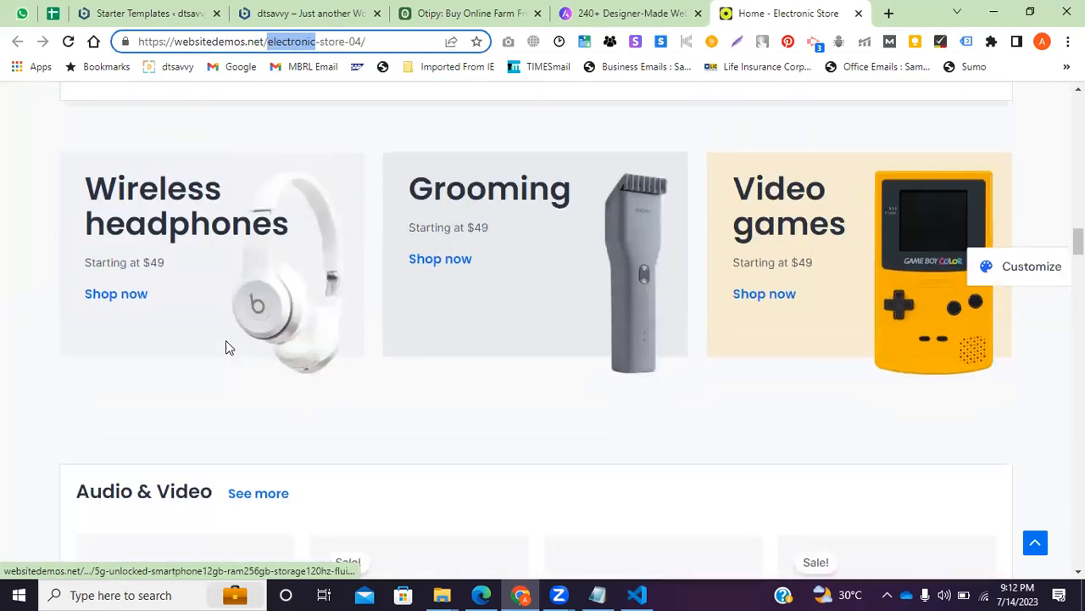
pyautogui.scroll(-5, 240, 343)
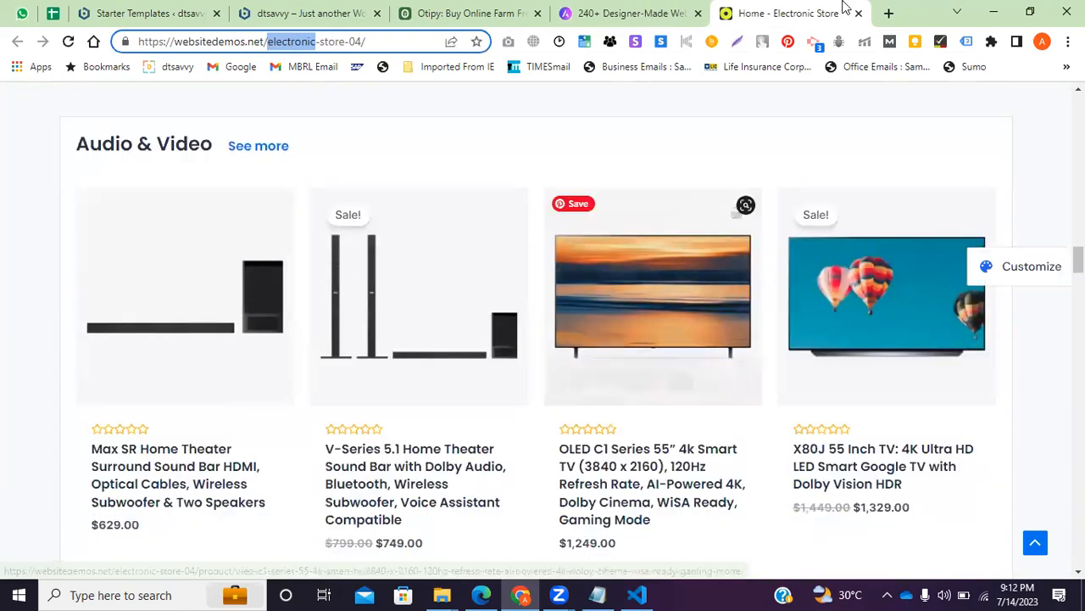
# Return to the Astra template library, search it for "electronic", and clear the search
pyautogui.click(657, 13)
pyautogui.scroll(8, 845, 143)
pyautogui.click(881, 109)
pyautogui.moveTo(774, 98); pyautogui.dragTo(694, 107)
pyautogui.write('electronic')
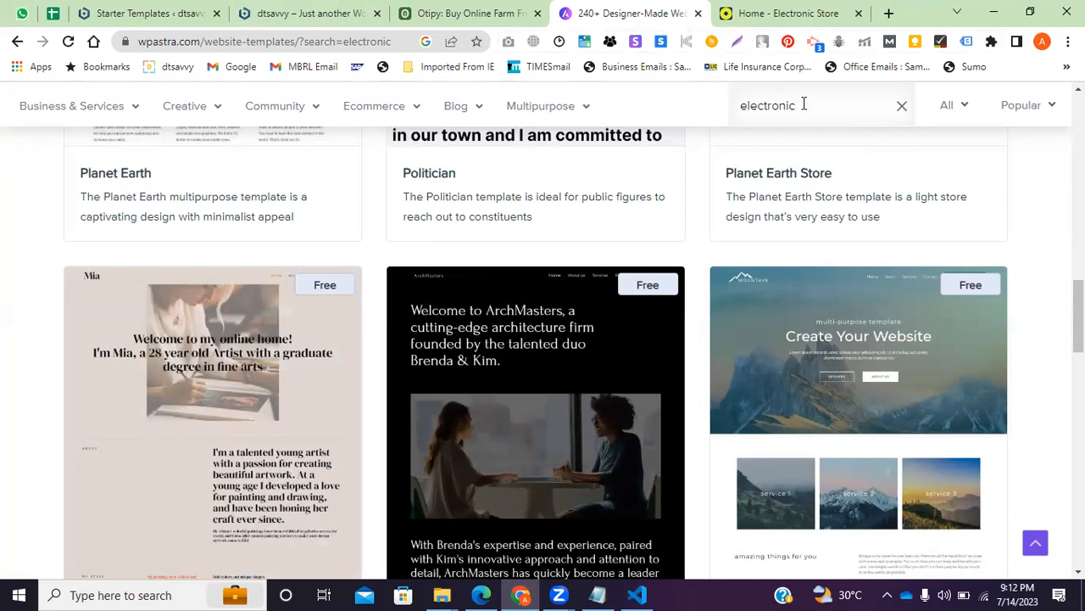
pyautogui.click(900, 108)
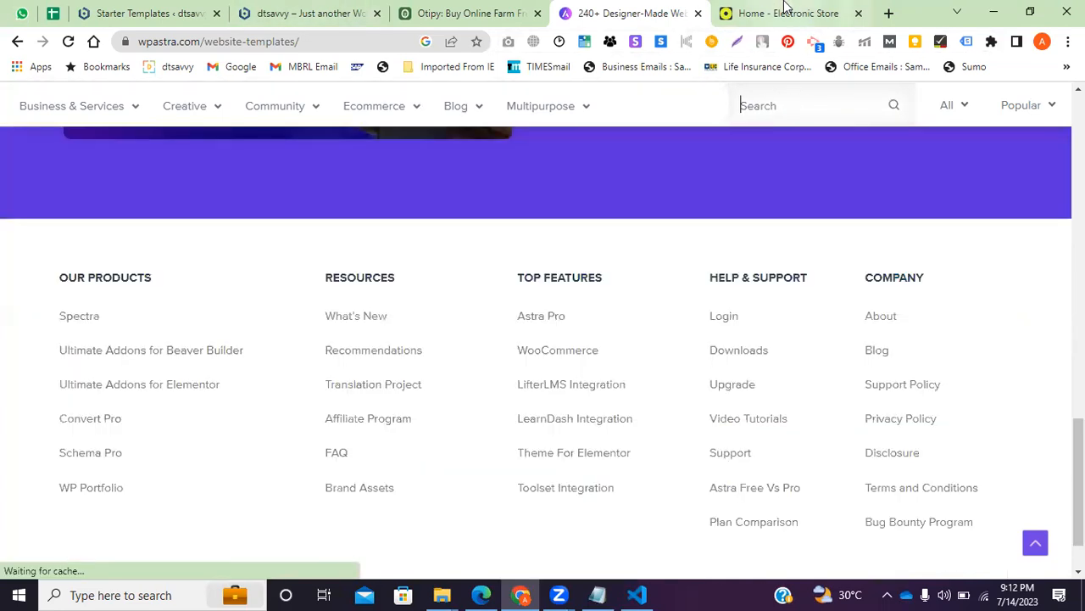
pyautogui.click(782, 12)
pyautogui.click(679, 11)
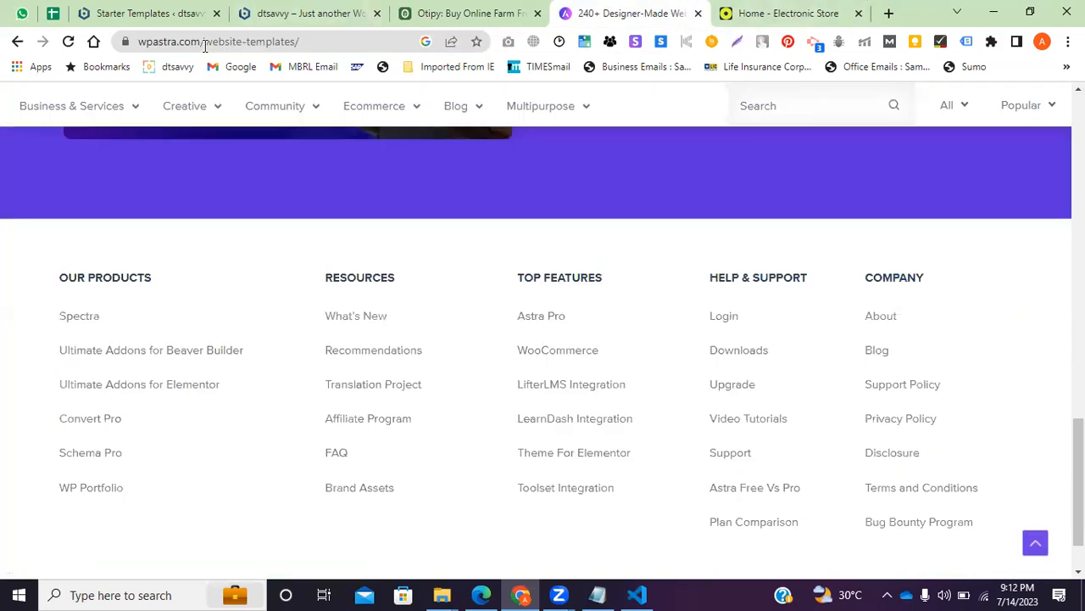
pyautogui.moveTo(203, 42); pyautogui.dragTo(370, 41)
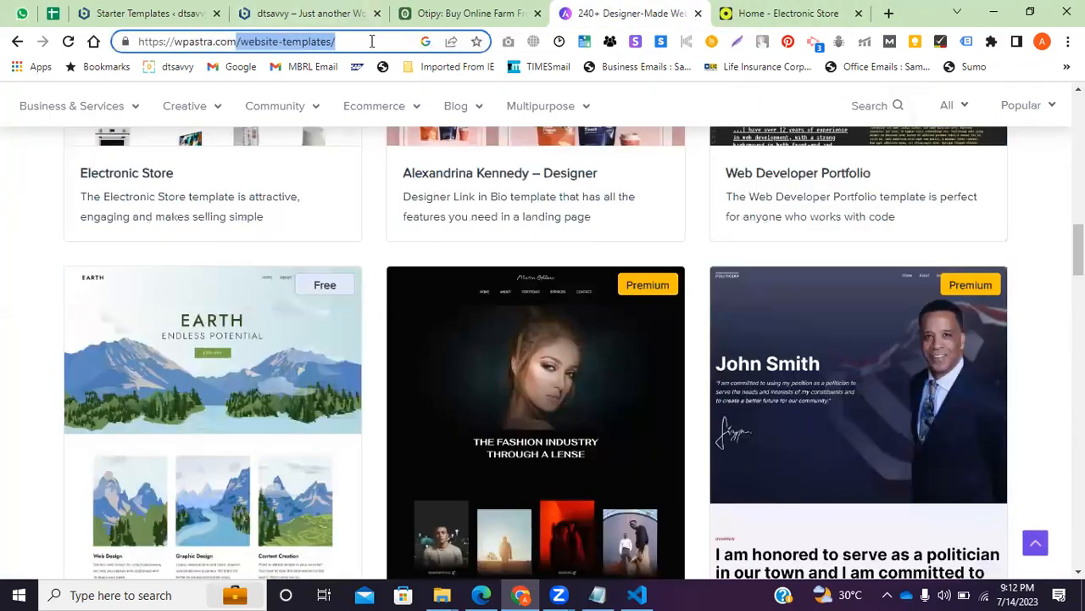
pyautogui.press('BackSpace')
pyautogui.write('electronic')
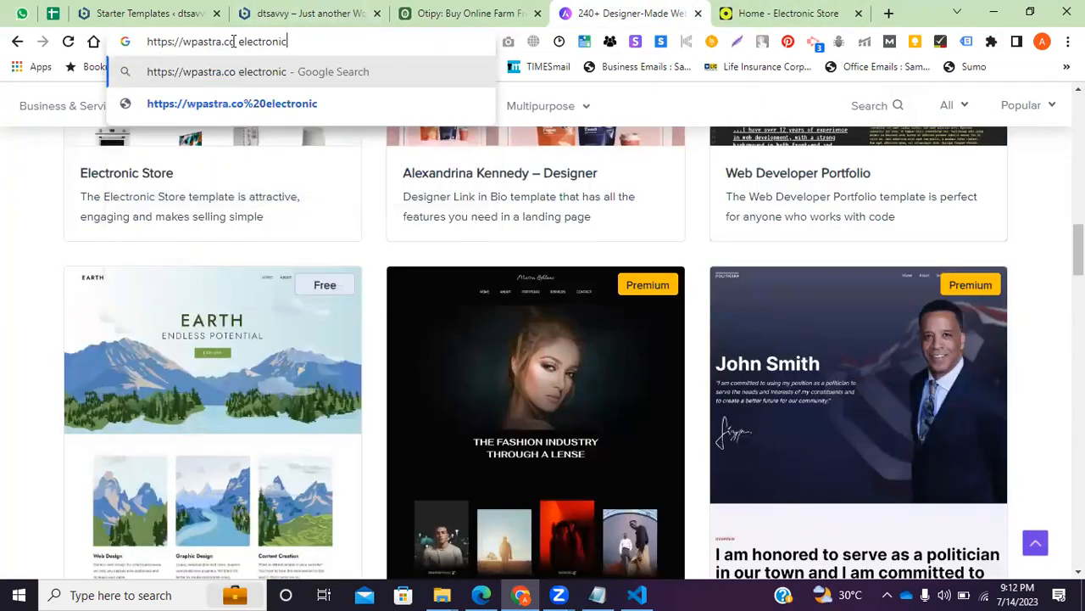
pyautogui.write('m')
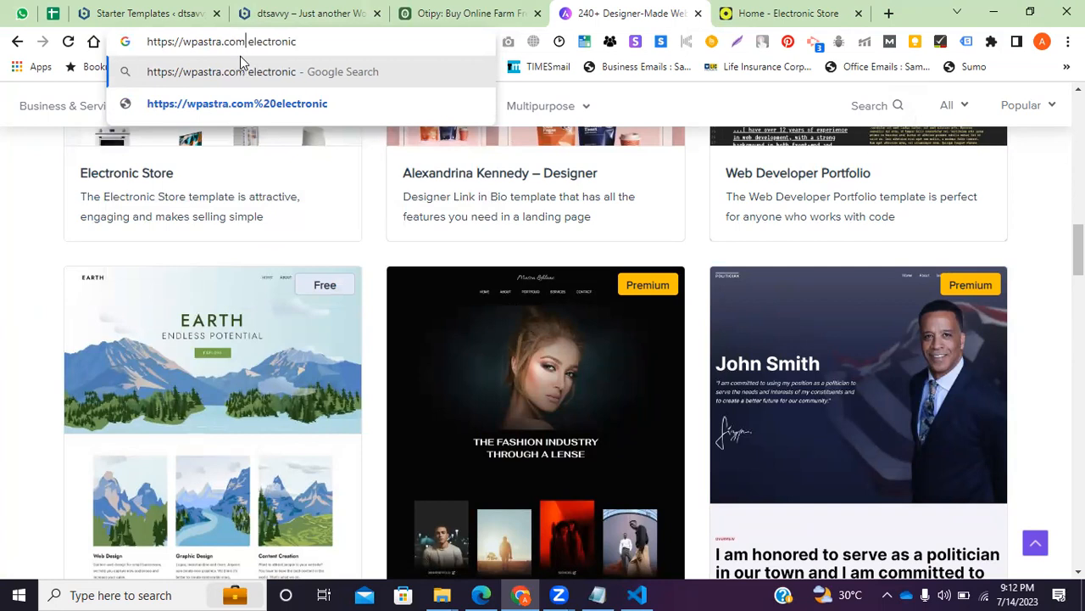
pyautogui.press('Return')
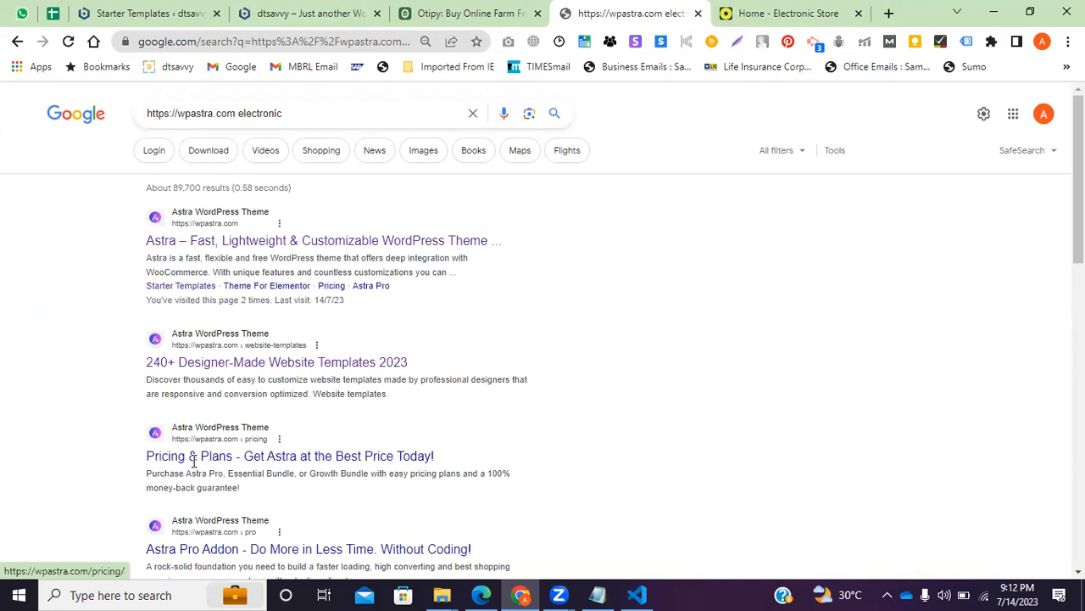
# Open the Astra WordPress theme home page from the search results and look through it down to the pre-built website library
pyautogui.click(246, 241)
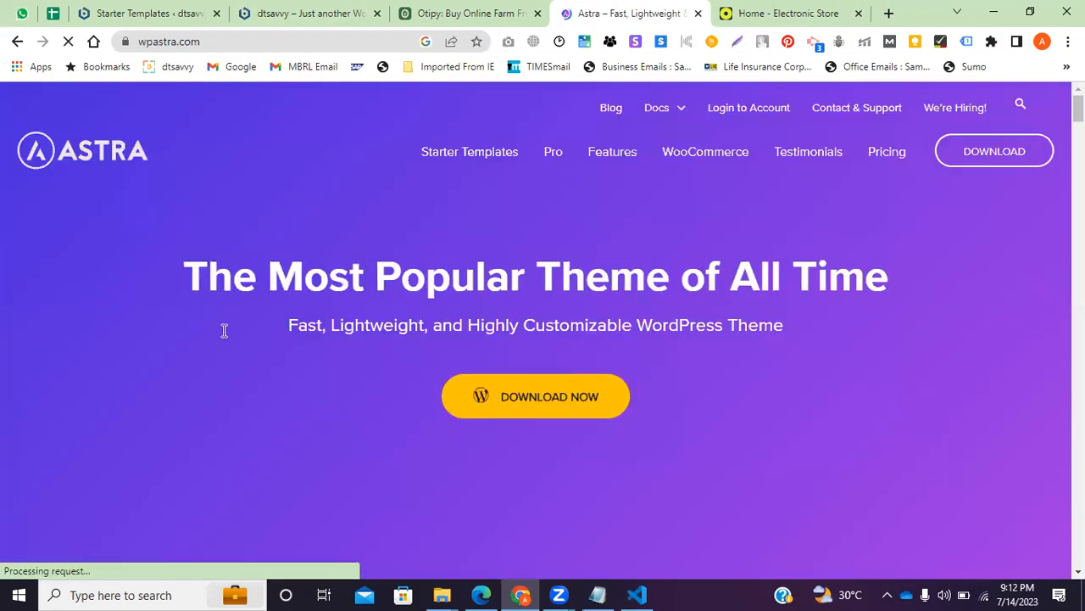
pyautogui.scroll(-3, 225, 356)
pyautogui.scroll(-15, 226, 370)
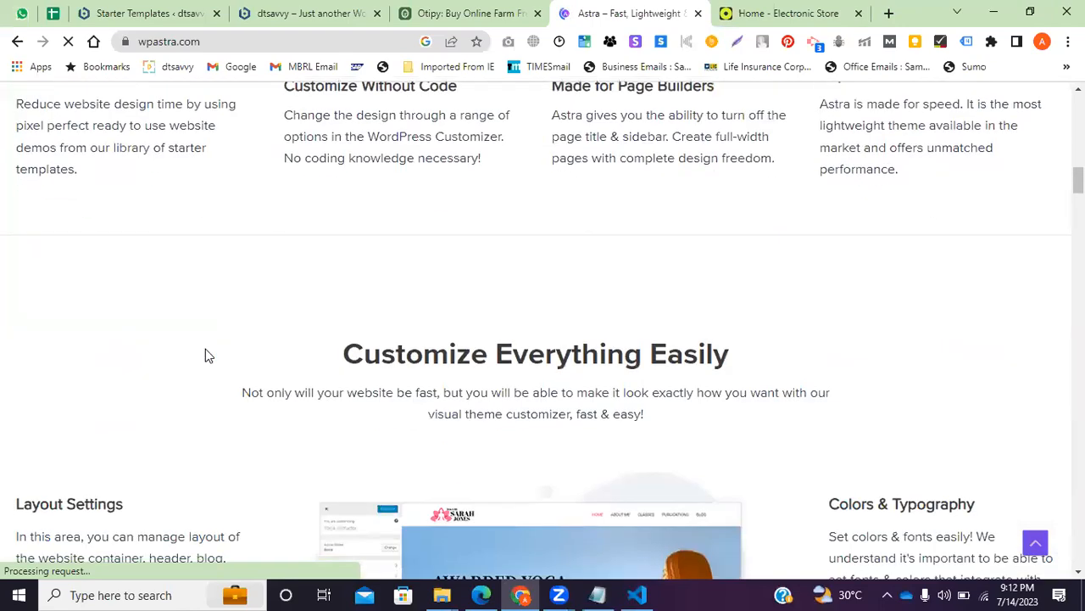
pyautogui.scroll(-8, 201, 347)
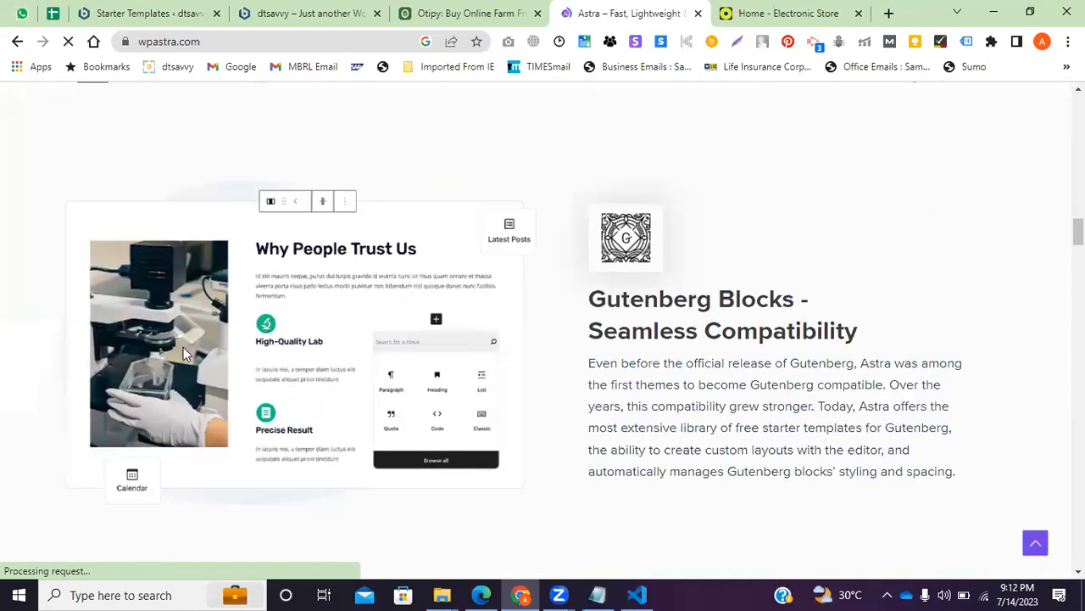
pyautogui.scroll(-14, 155, 356)
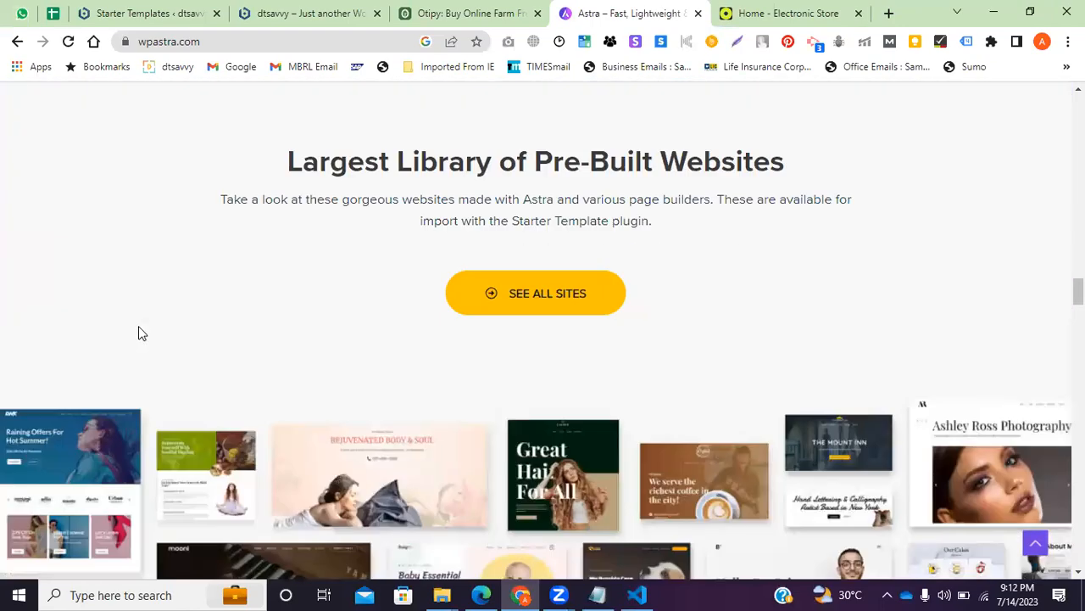
pyautogui.scroll(-2, 129, 356)
pyautogui.scroll(-1, 703, 382)
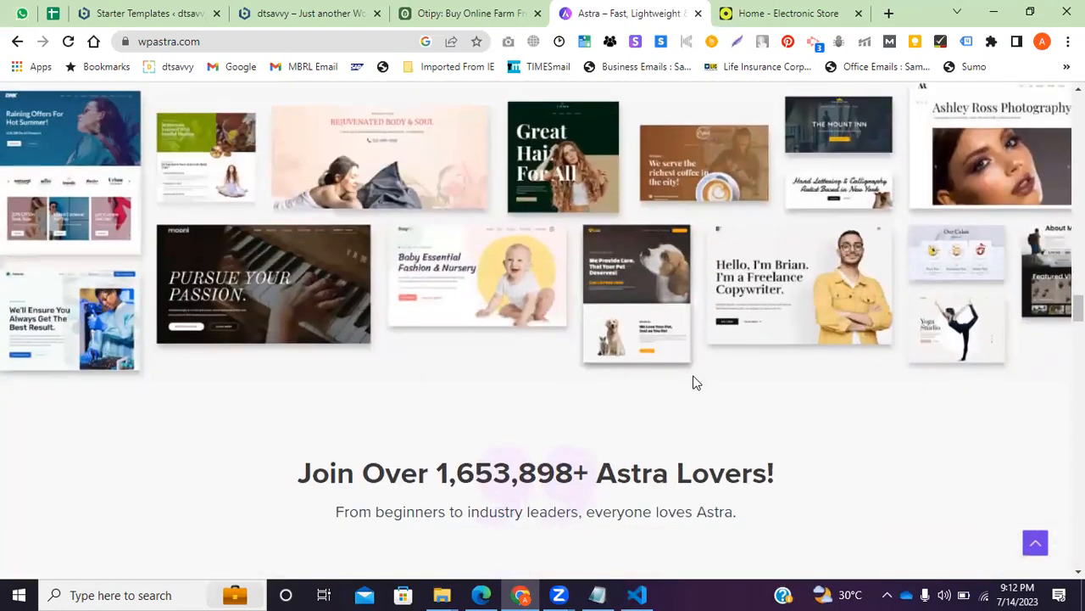
pyautogui.scroll(6, 356, 280)
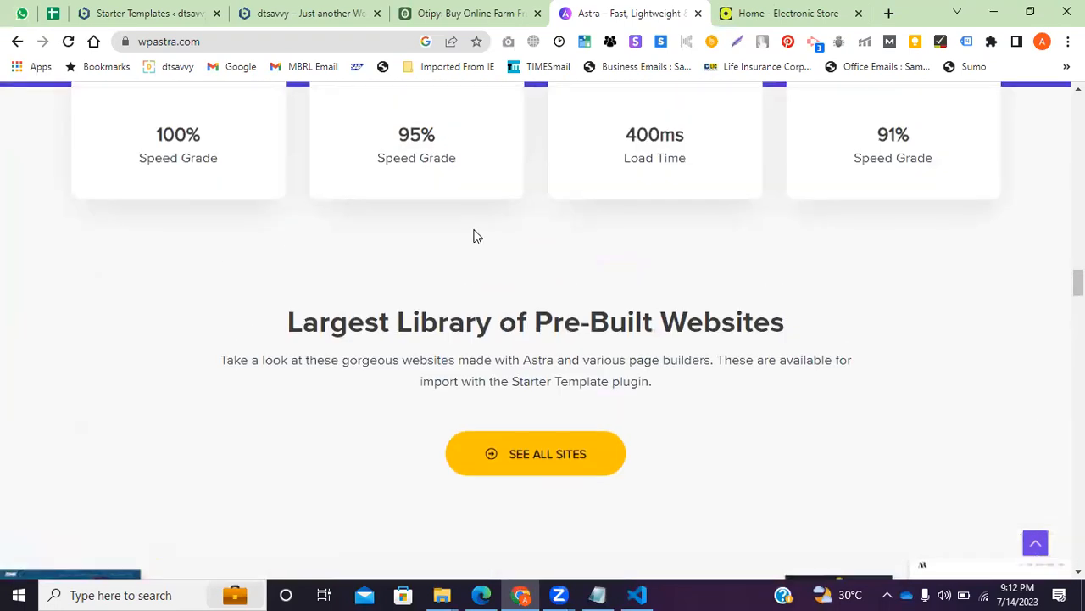
# Return to the Electronic Store demo and review its home page from the Audio & Video products back up to the header
pyautogui.hotkey('ctrl', 'Tab')
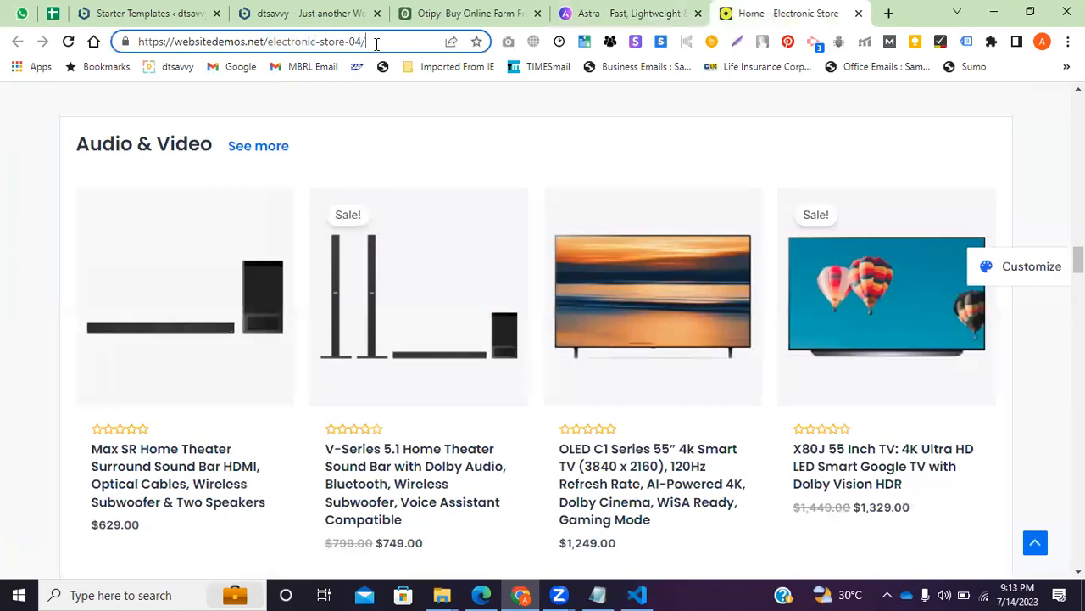
pyautogui.click(376, 43)
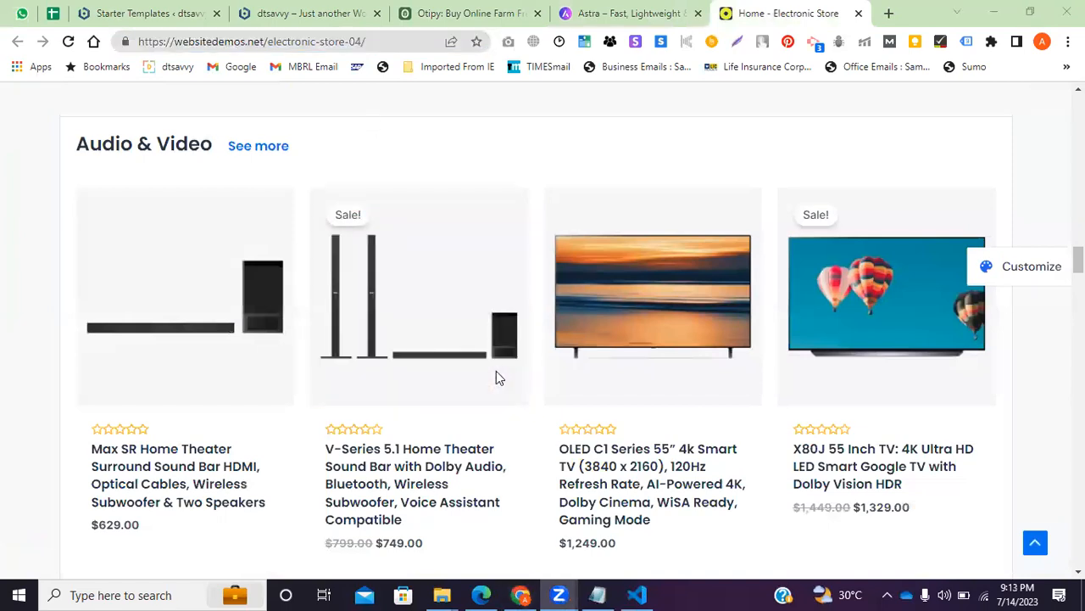
pyautogui.scroll(15, 161, 280)
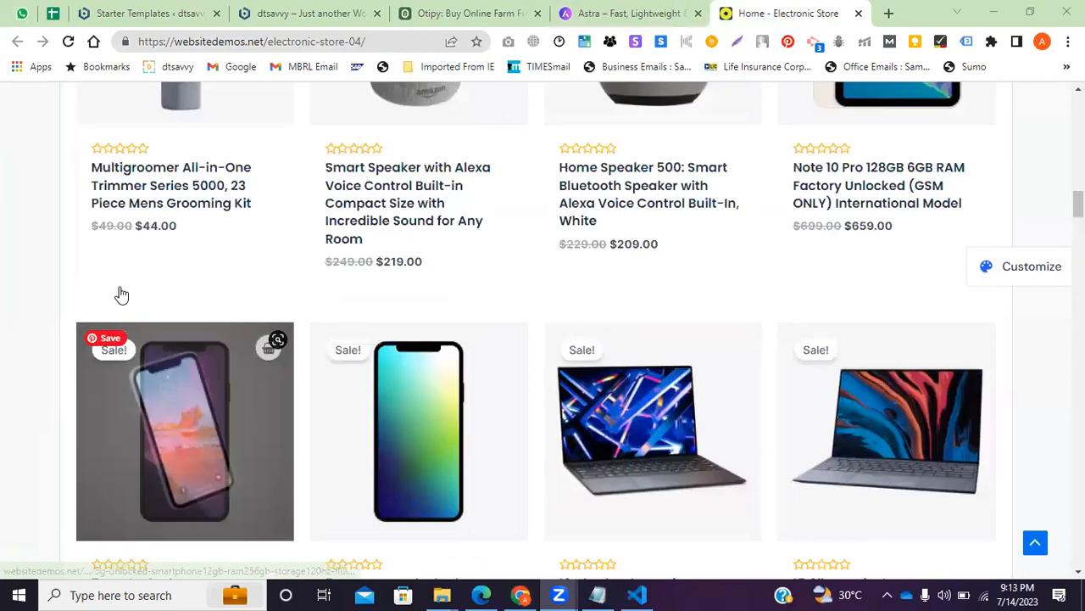
pyautogui.scroll(5, 168, 292)
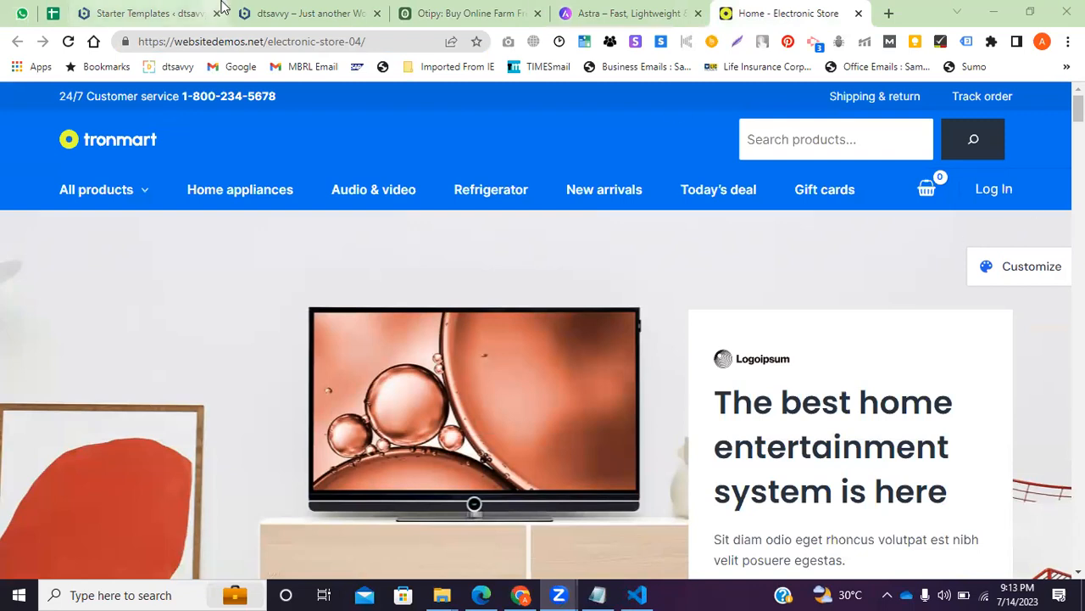
# Check the Starter Templates import status, and look back over the Astra home page up to its tool integrations
pyautogui.click(173, 12)
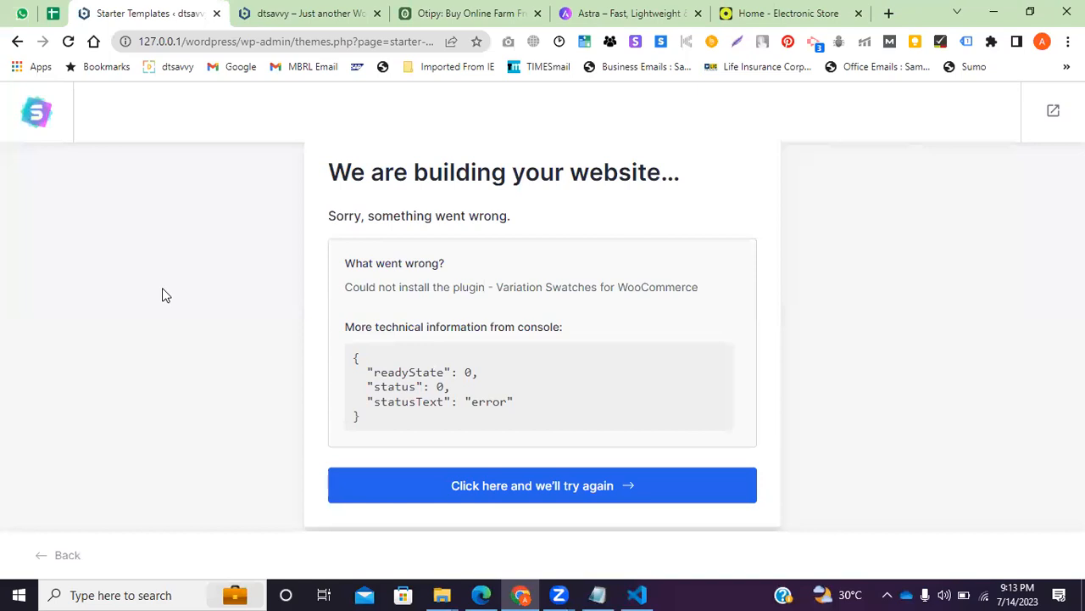
pyautogui.click(466, 13)
pyautogui.click(585, 13)
pyautogui.click(517, 14)
pyautogui.click(598, 13)
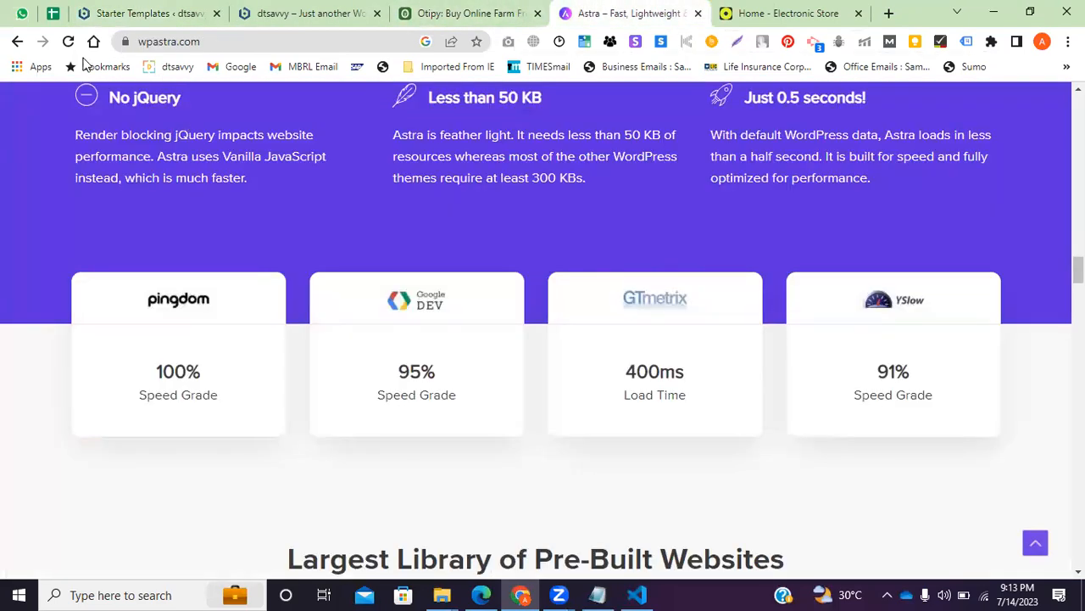
pyautogui.scroll(6, 288, 256)
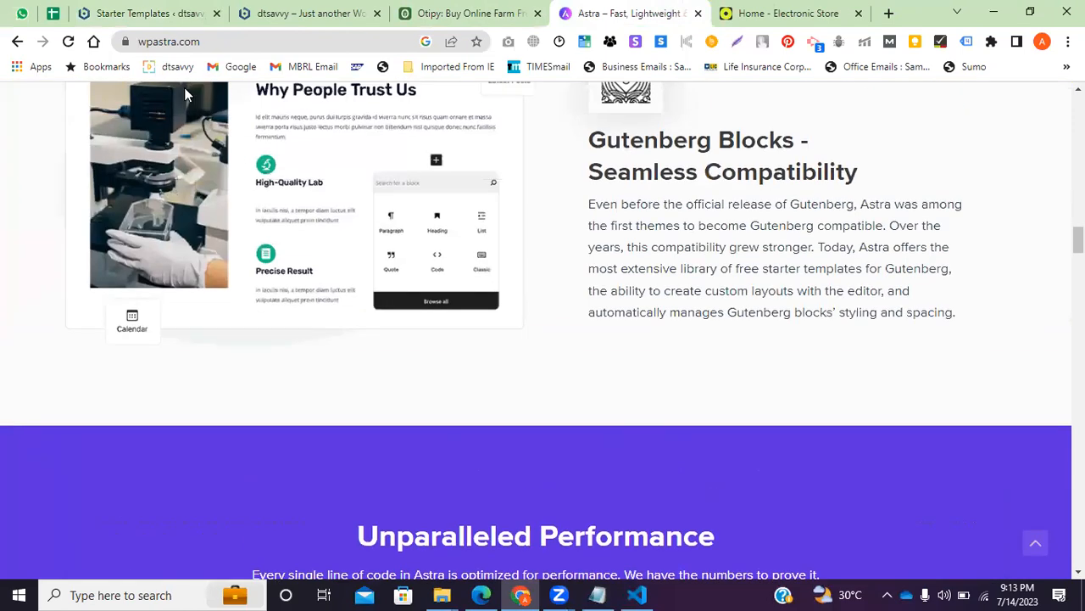
pyautogui.scroll(2, 228, 235)
pyautogui.scroll(2, 227, 235)
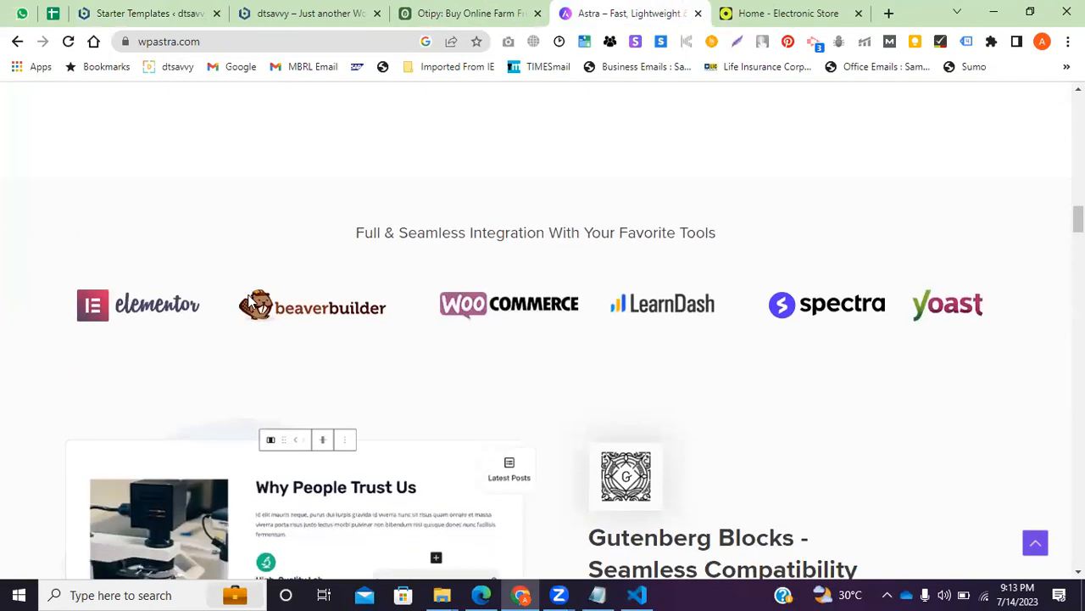
# Examine the import error's console details and match the failed plugin to Variation Swatches for WooCommerce in the Notepad list
pyautogui.click(148, 13)
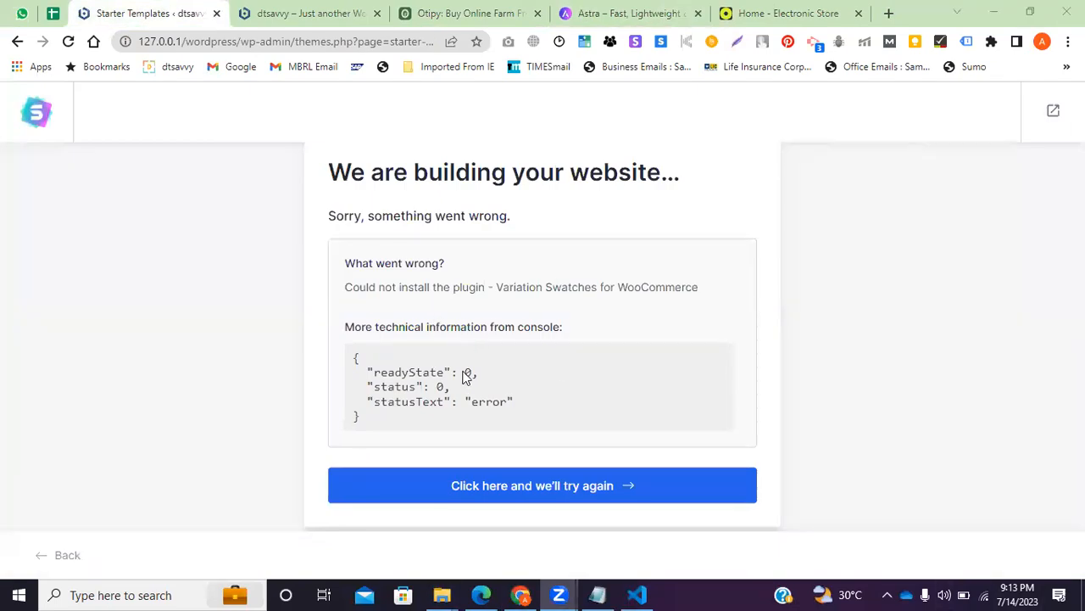
pyautogui.moveTo(513, 402); pyautogui.dragTo(368, 363)
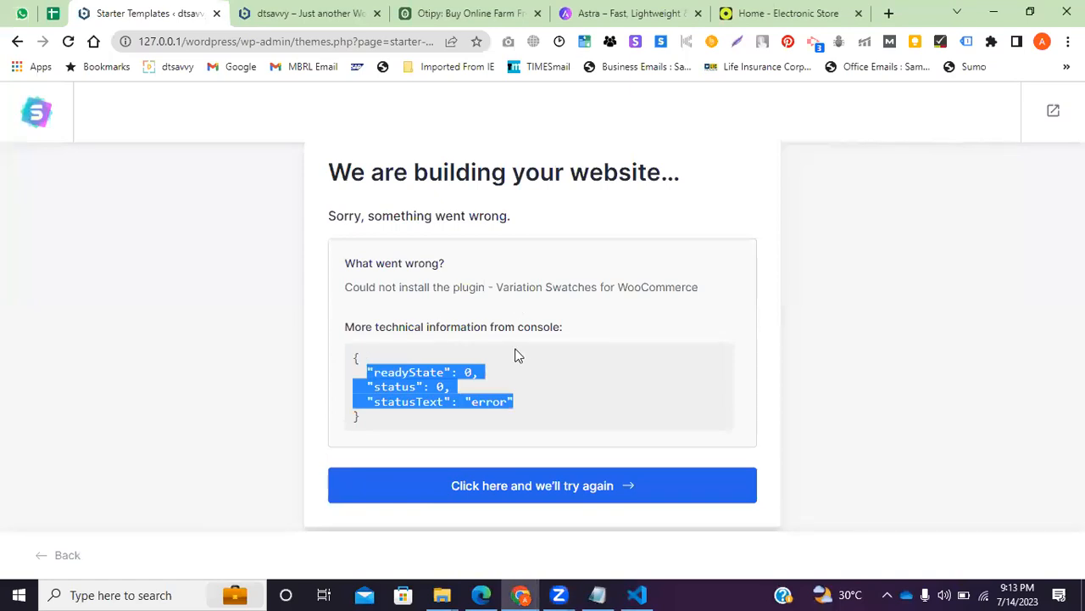
pyautogui.click(596, 594)
pyautogui.click(144, 342)
pyautogui.moveTo(248, 300); pyautogui.dragTo(7, 300)
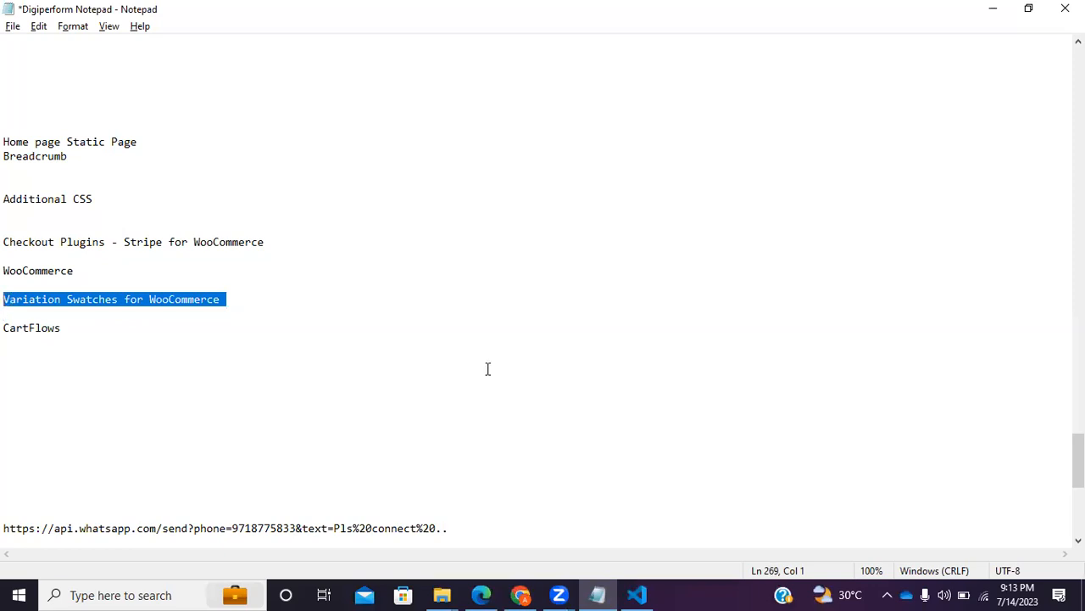
pyautogui.hotkey('alt', 'Tab')
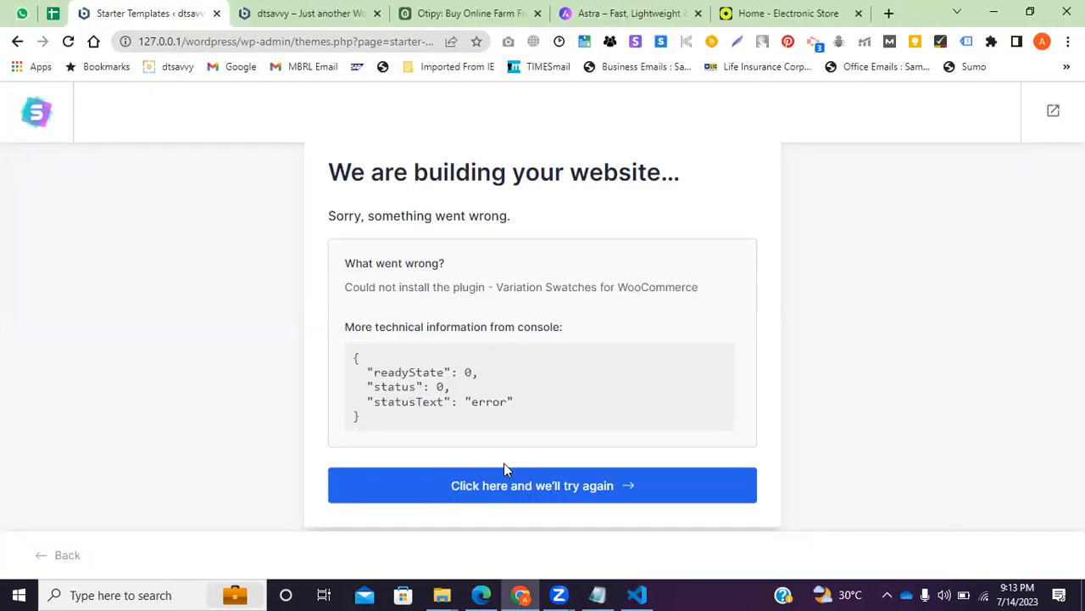
# Retry the failed website build and reload the local site at 127.0.0.1/wordpress/
pyautogui.click(521, 490)
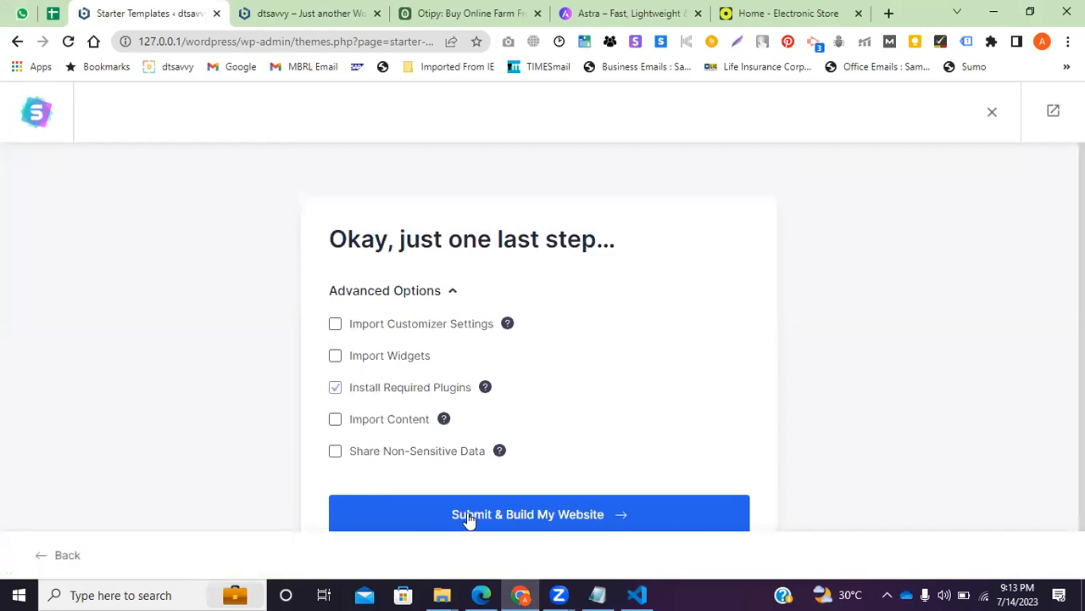
pyautogui.click(309, 12)
pyautogui.click(307, 39)
pyautogui.press('Return')
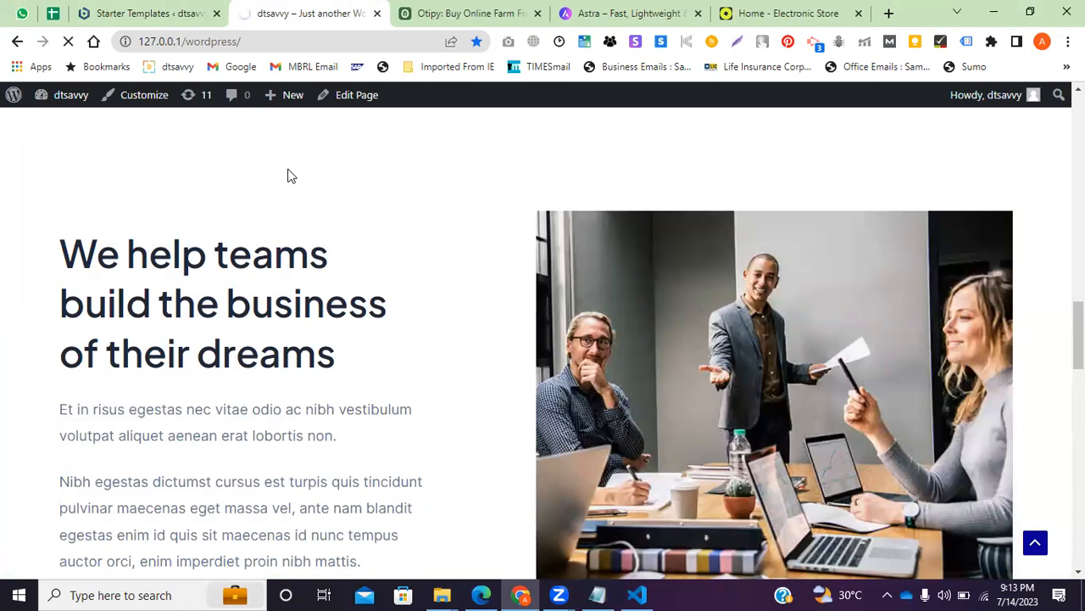
pyautogui.click(182, 12)
pyautogui.click(263, 10)
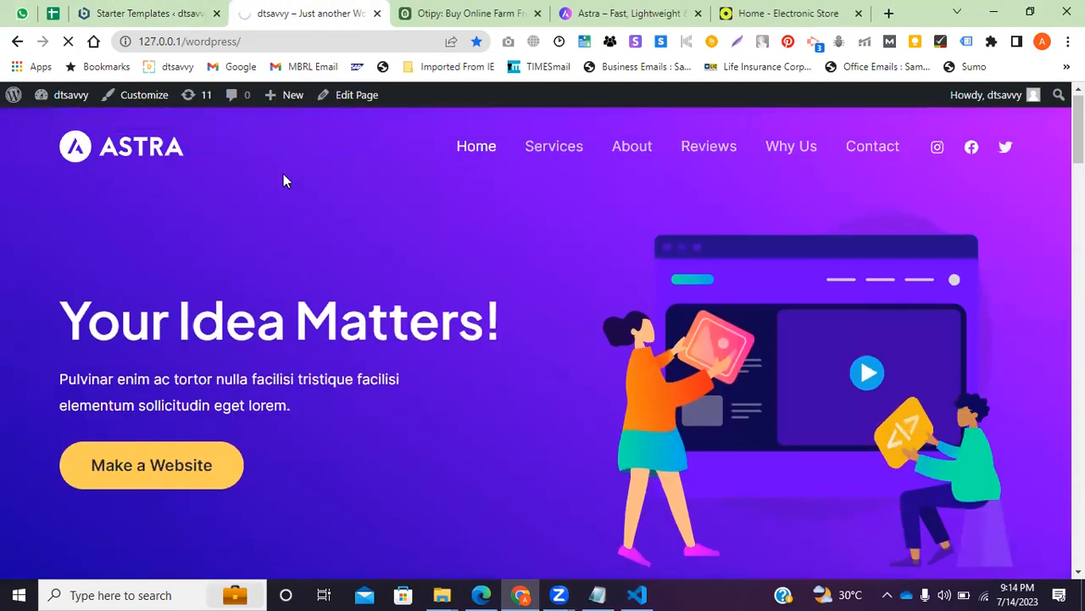
# Leave the Starter Templates import page by loading the admin dashboard at 127.0.0.1/wordpress/wp-admin/
pyautogui.click(208, 17)
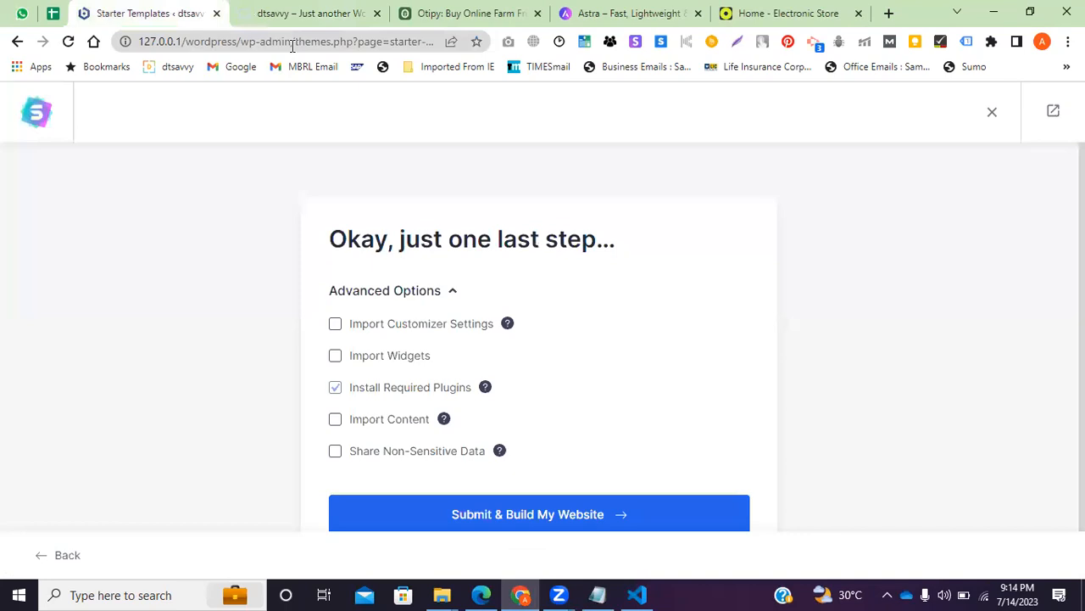
pyautogui.moveTo(291, 46); pyautogui.dragTo(592, 41)
pyautogui.write('t')
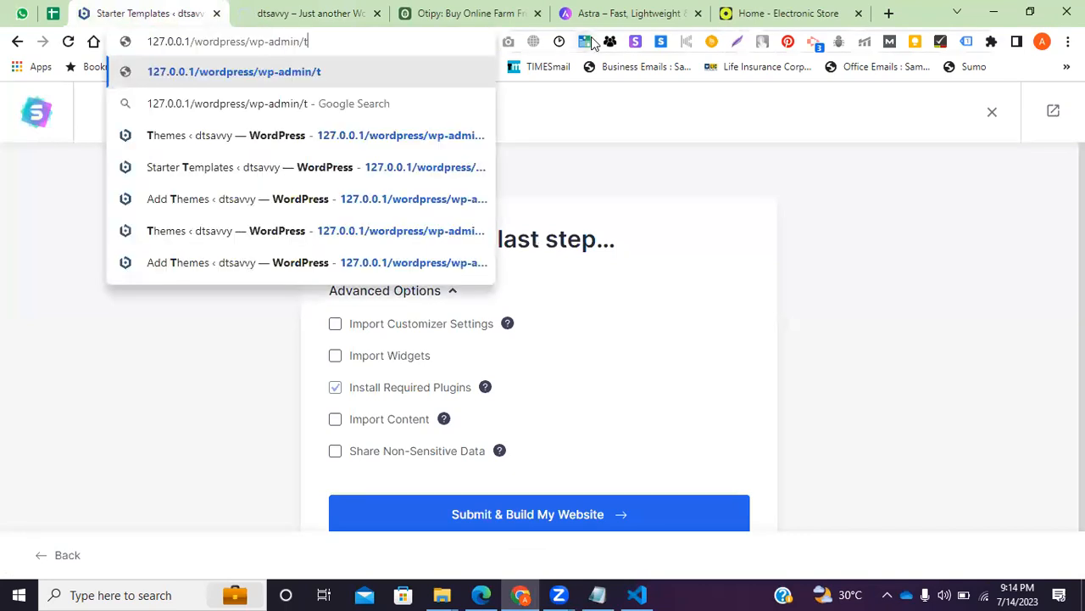
pyautogui.press('BackSpace')
pyautogui.press('BackSpace')
pyautogui.write('/')
pyautogui.press('Return')
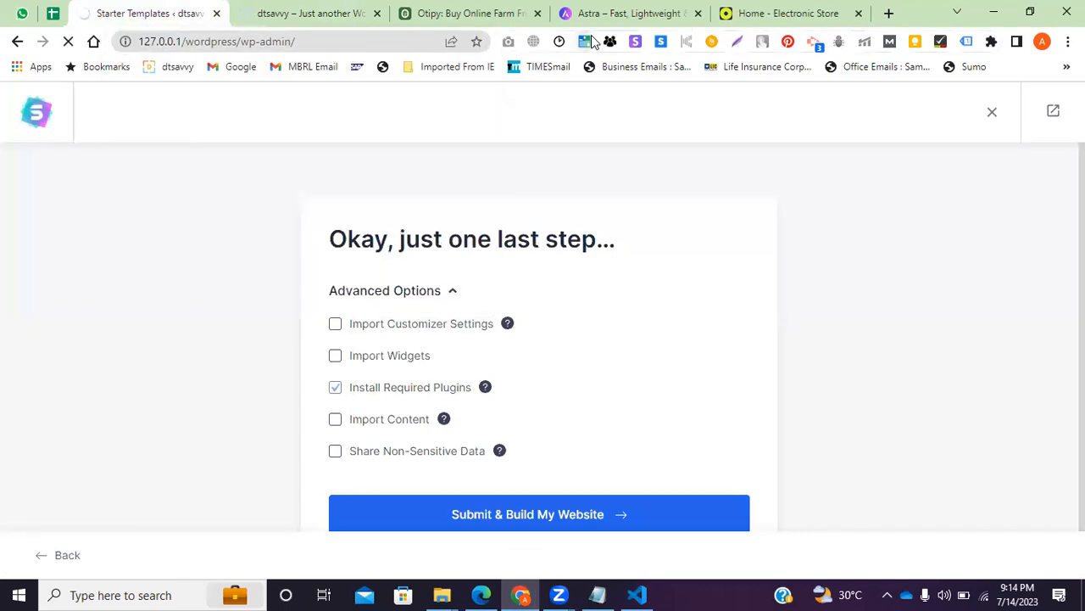
# Highlight the plugin list in Notepad from Checkout Plugins - Stripe for WooCommerce through CartFlows
pyautogui.click(598, 595)
pyautogui.click(70, 339)
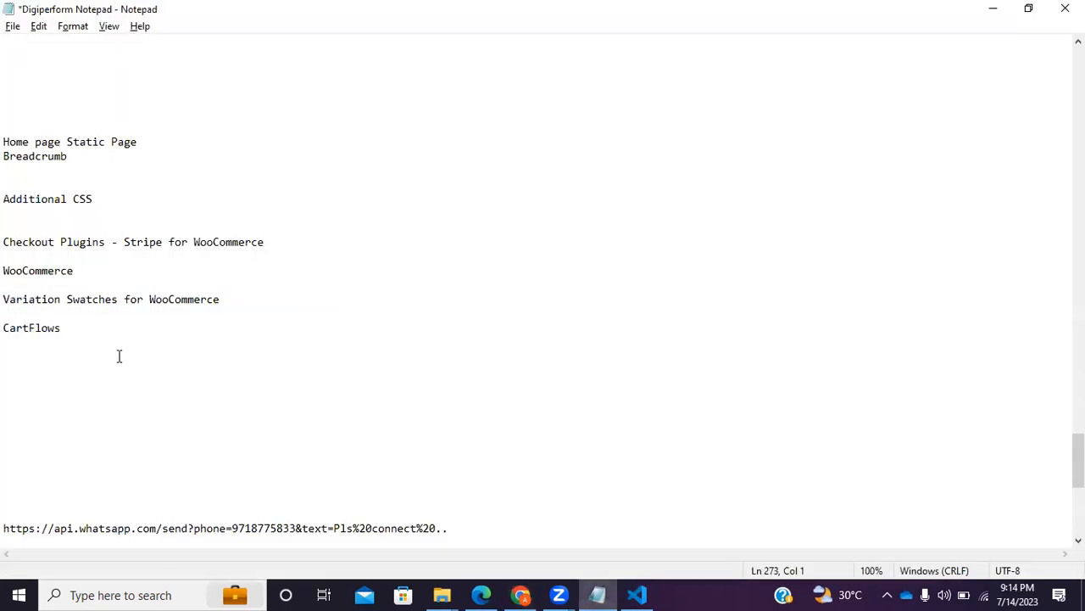
pyautogui.moveTo(65, 342); pyautogui.dragTo(7, 230)
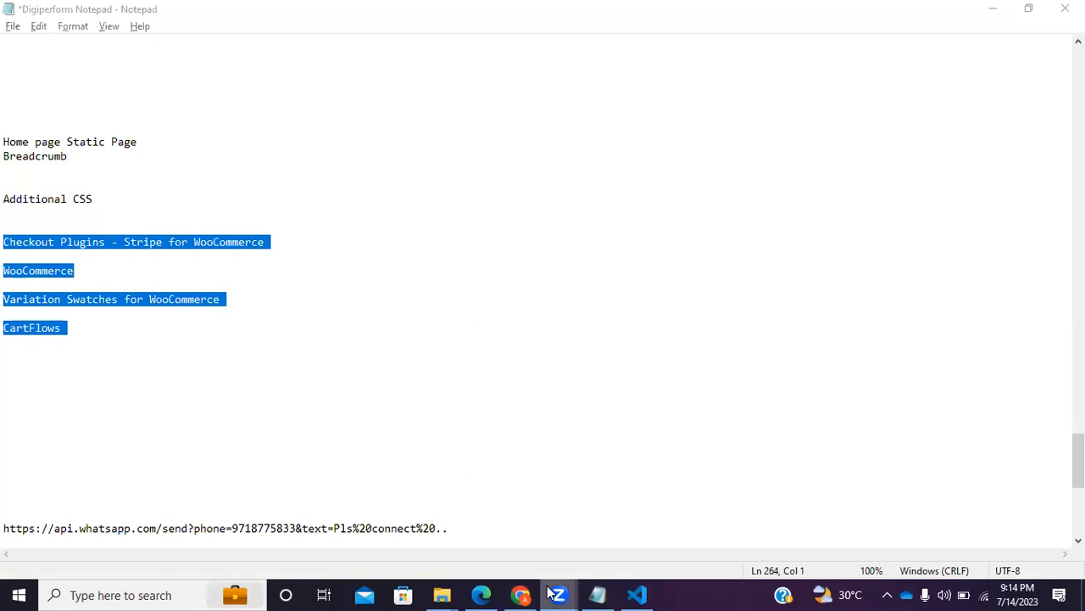
# Check the local site in Chrome, try to open the Ecommerce templates from the WordPress dashboard, and return to the dashboard
pyautogui.click(521, 594)
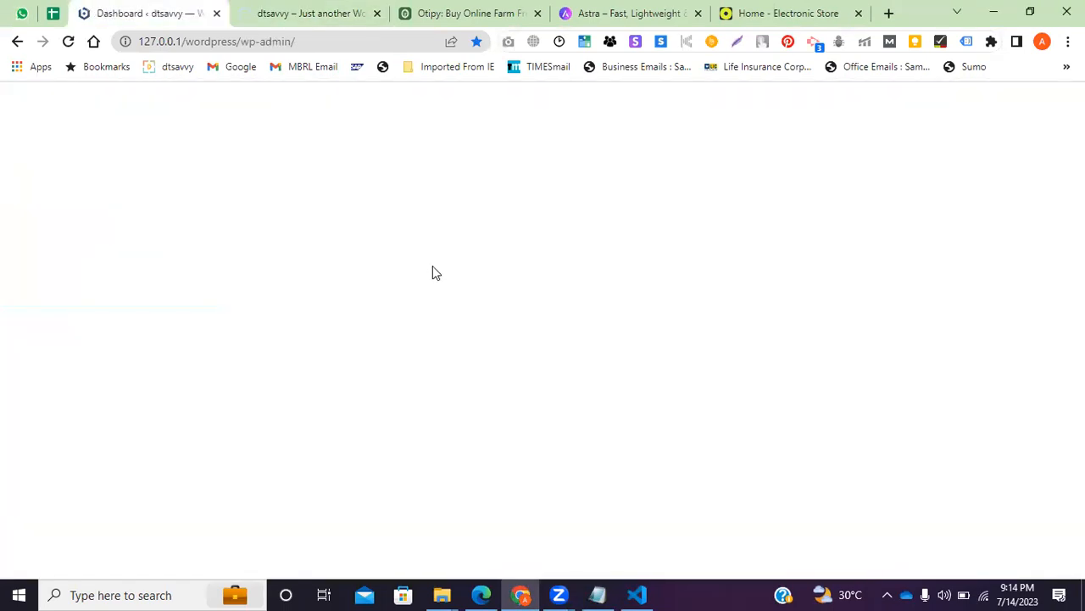
pyautogui.click(279, 10)
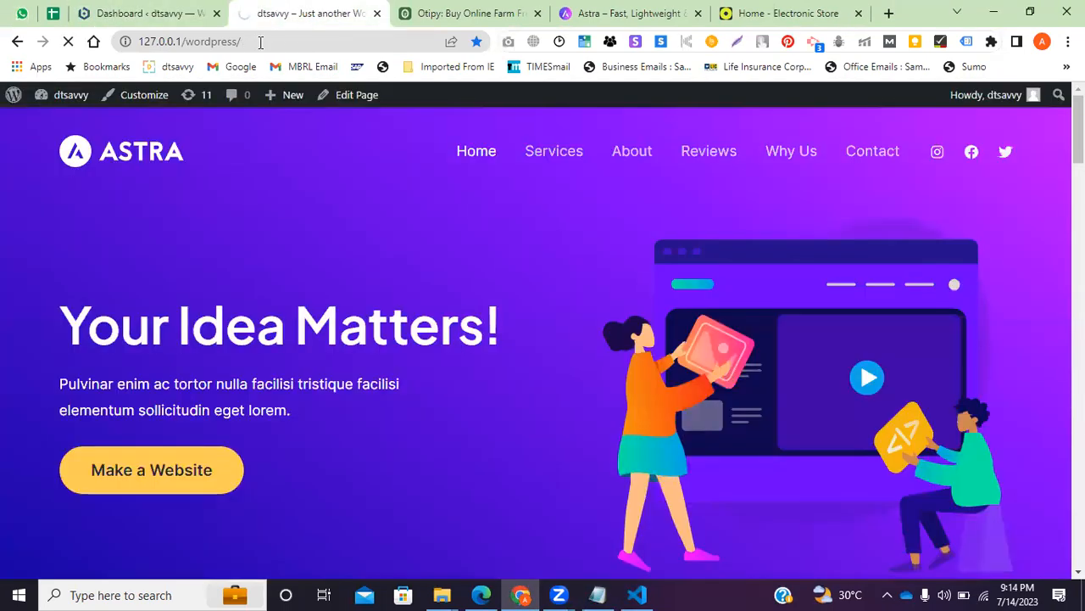
pyautogui.click(163, 10)
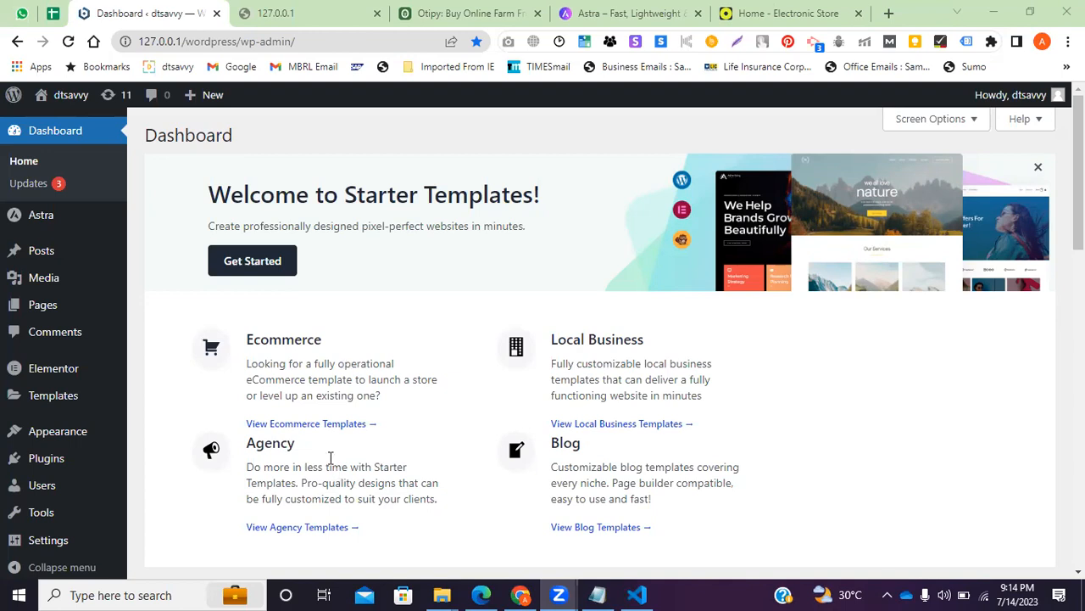
pyautogui.click(309, 423)
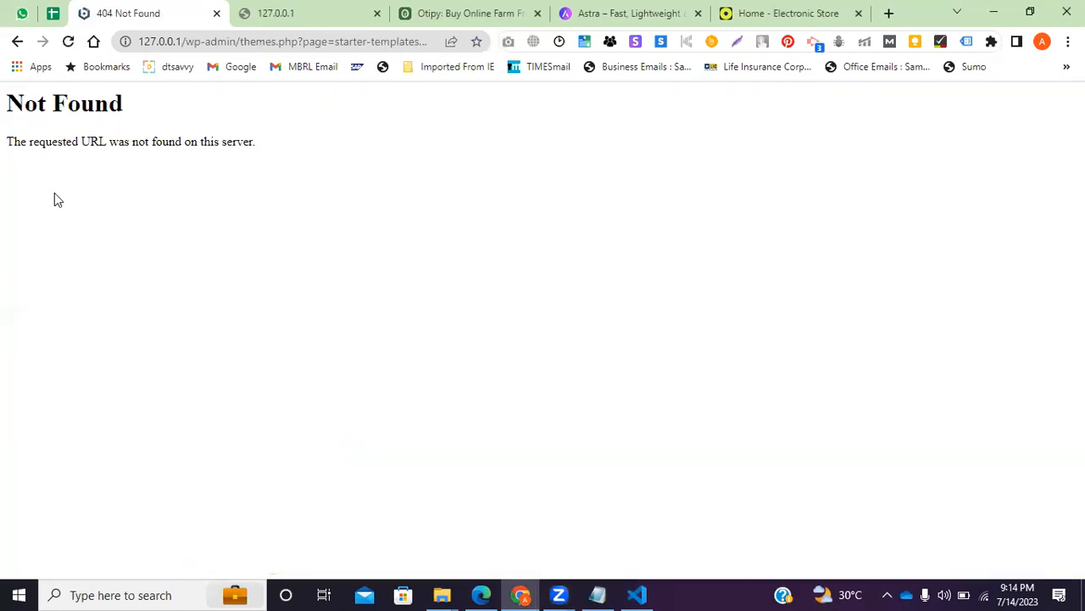
pyautogui.click(17, 40)
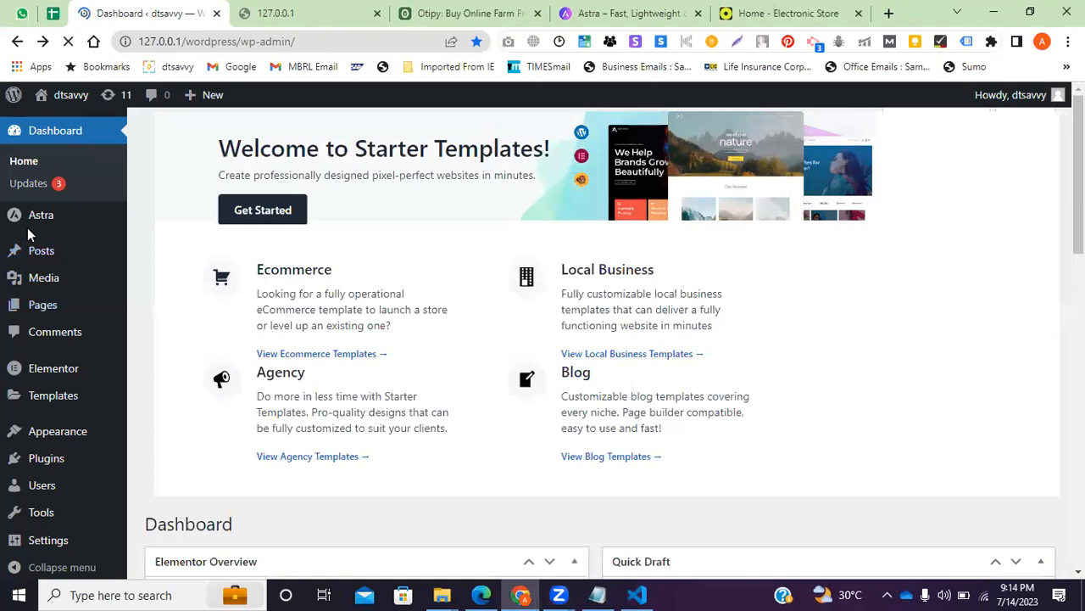
pyautogui.moveTo(34, 222)
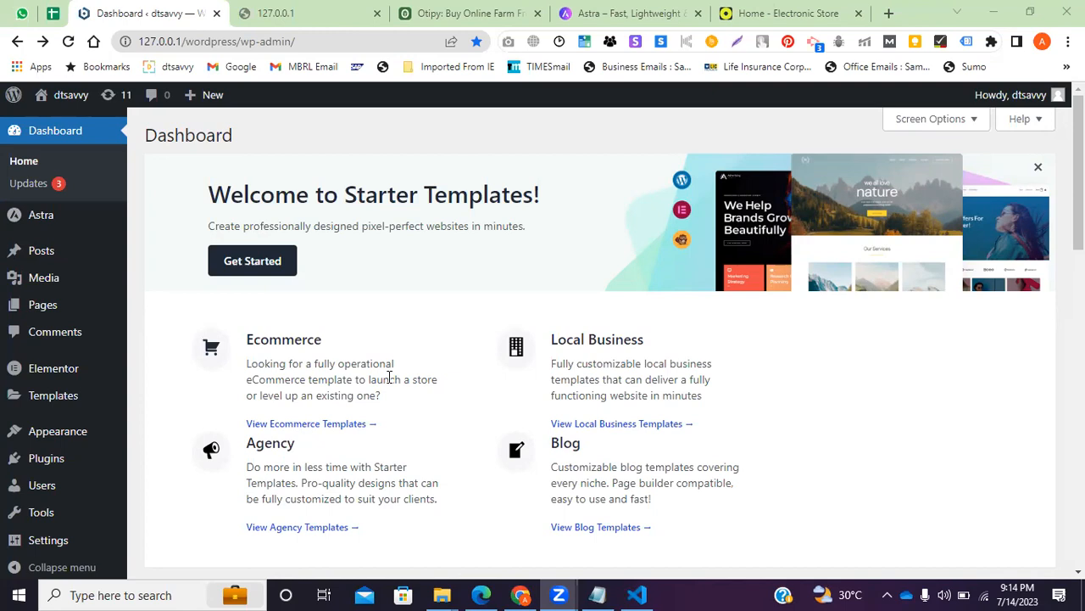
# Select the plugin name "Variation Swatches" in the Notepad plugin list
pyautogui.click(586, 585)
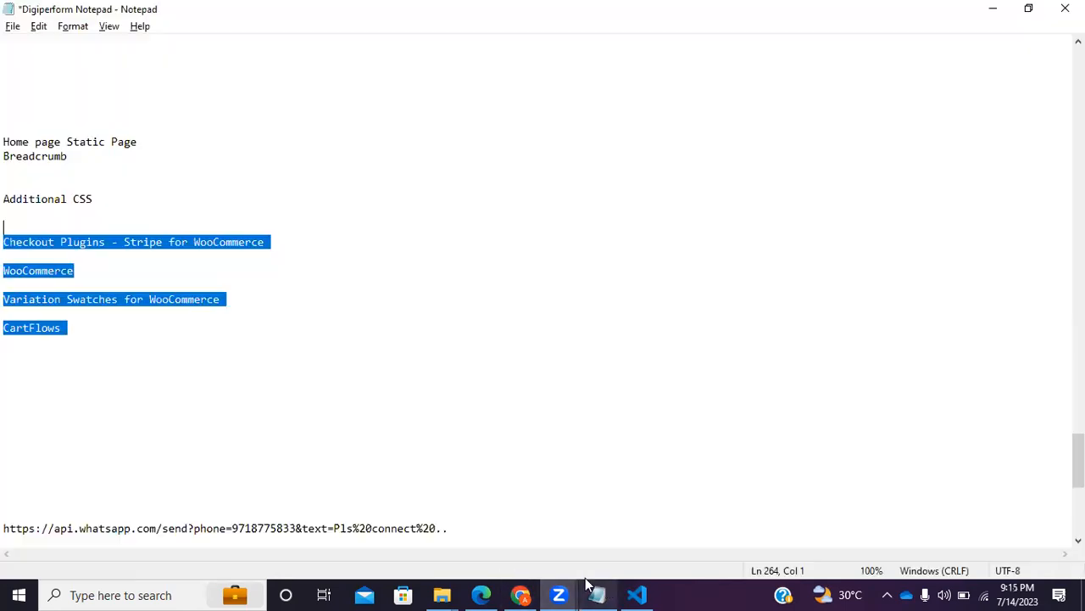
pyautogui.click(177, 320)
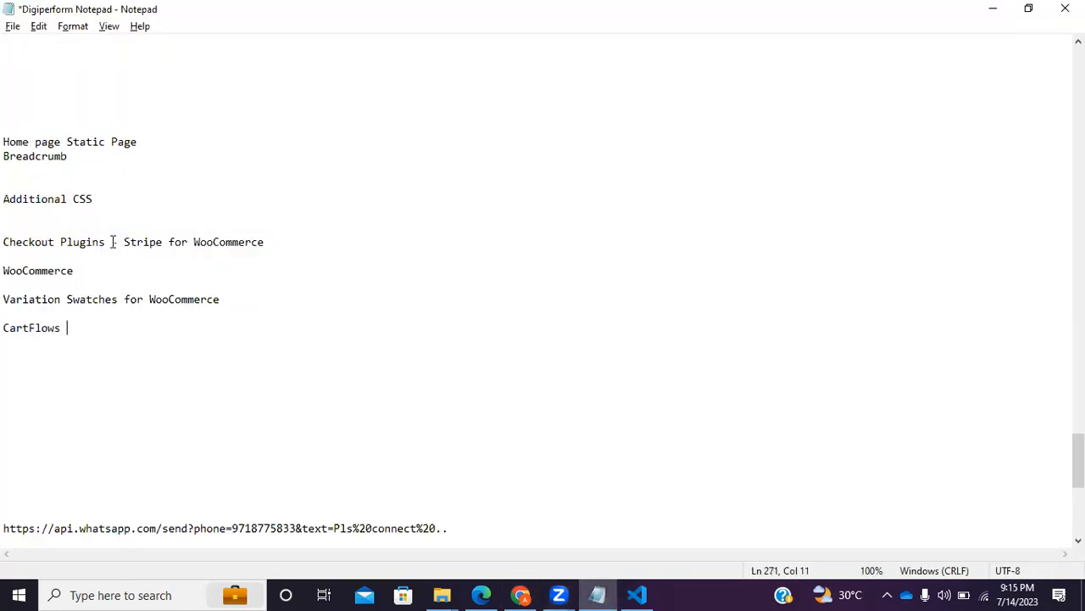
pyautogui.moveTo(118, 300); pyautogui.dragTo(7, 303)
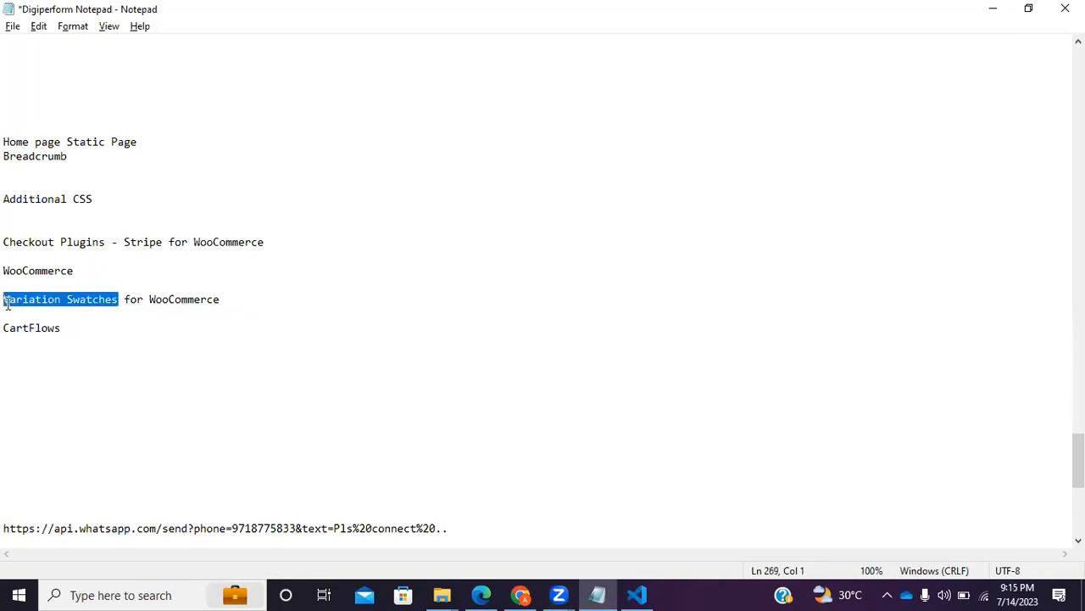
# Switch to Chrome and look over the Starter Templates and Elementor Overview sections of the WordPress dashboard
pyautogui.hotkey('alt', 'Tab')
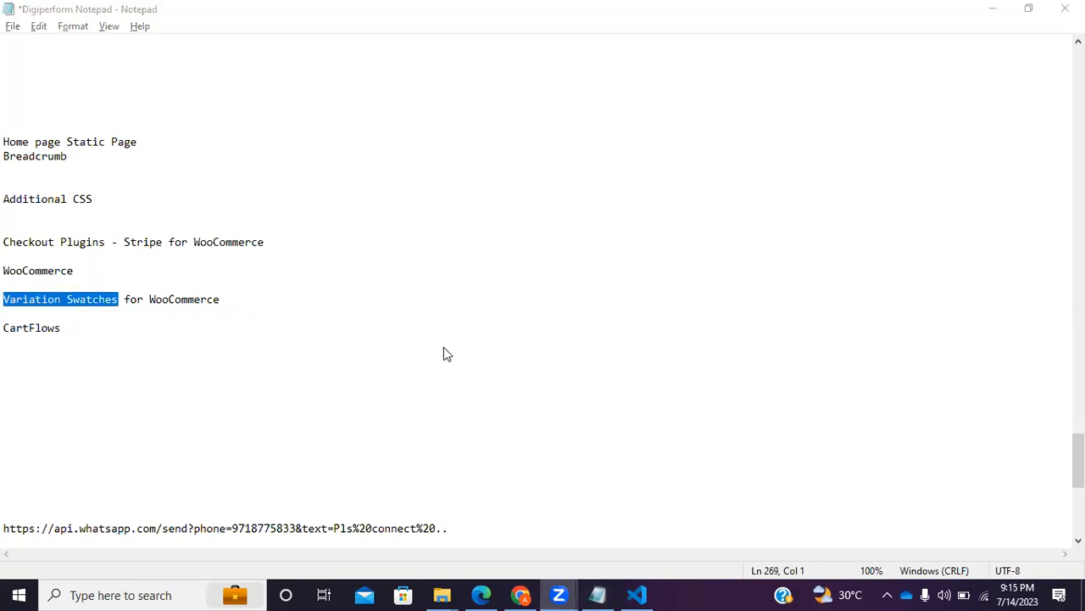
pyautogui.click(520, 595)
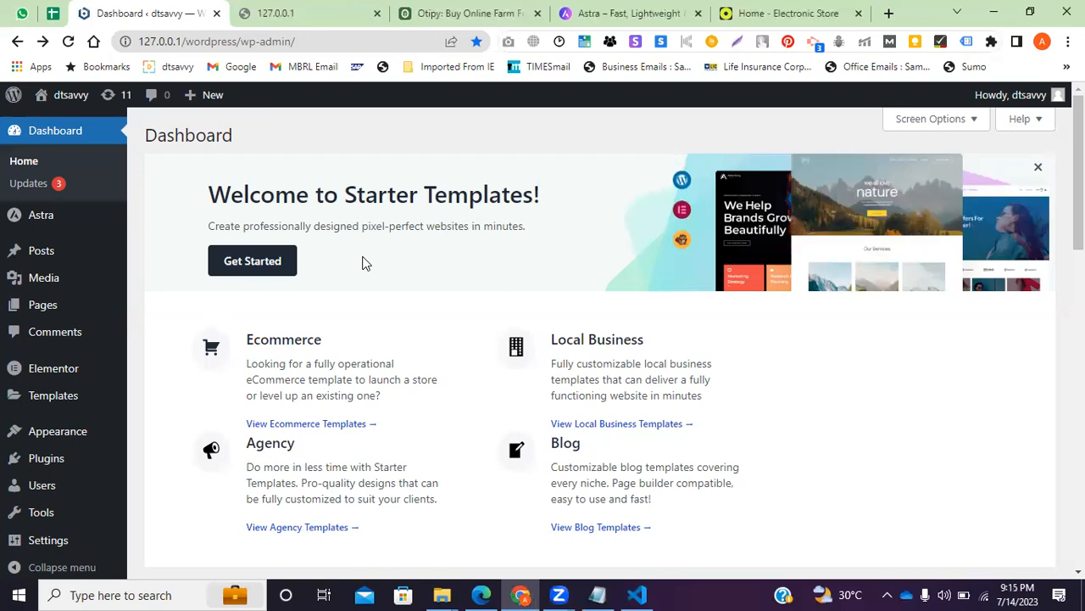
pyautogui.scroll(-3, 378, 306)
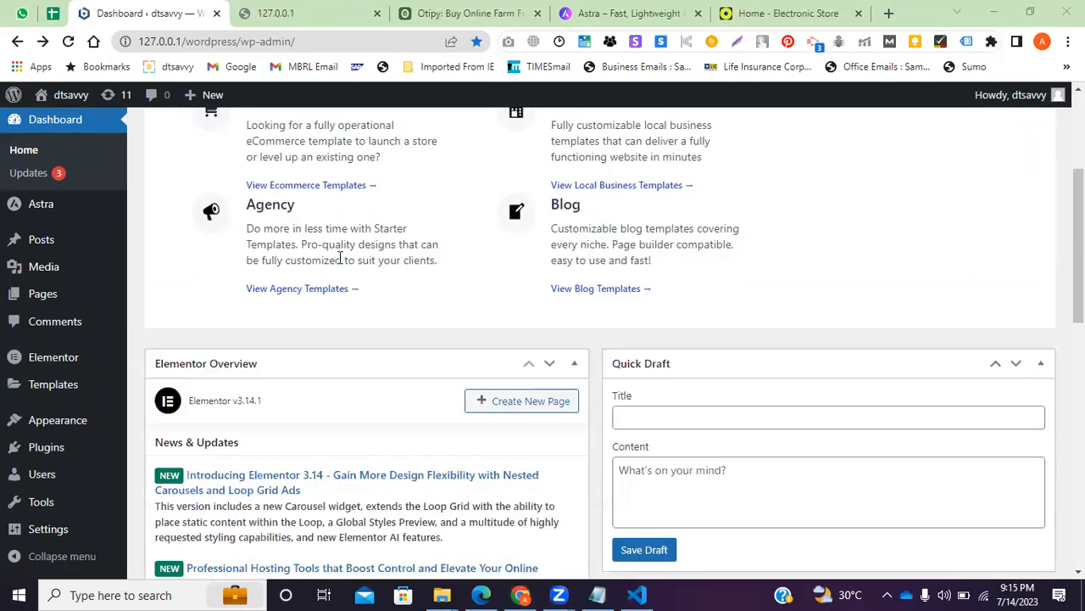
pyautogui.scroll(2, 340, 257)
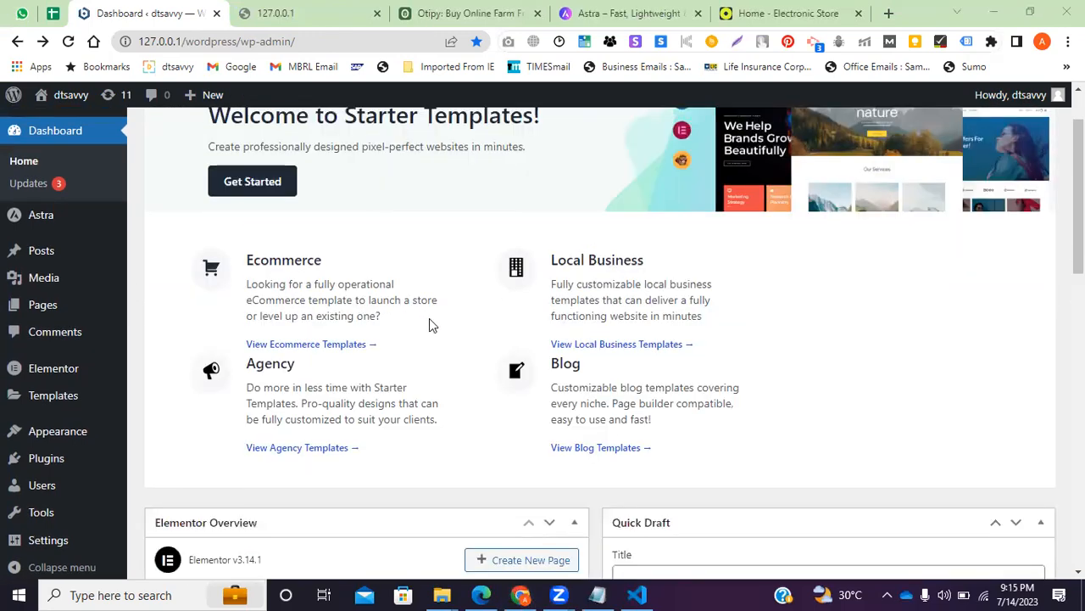
pyautogui.scroll(-3, 429, 318)
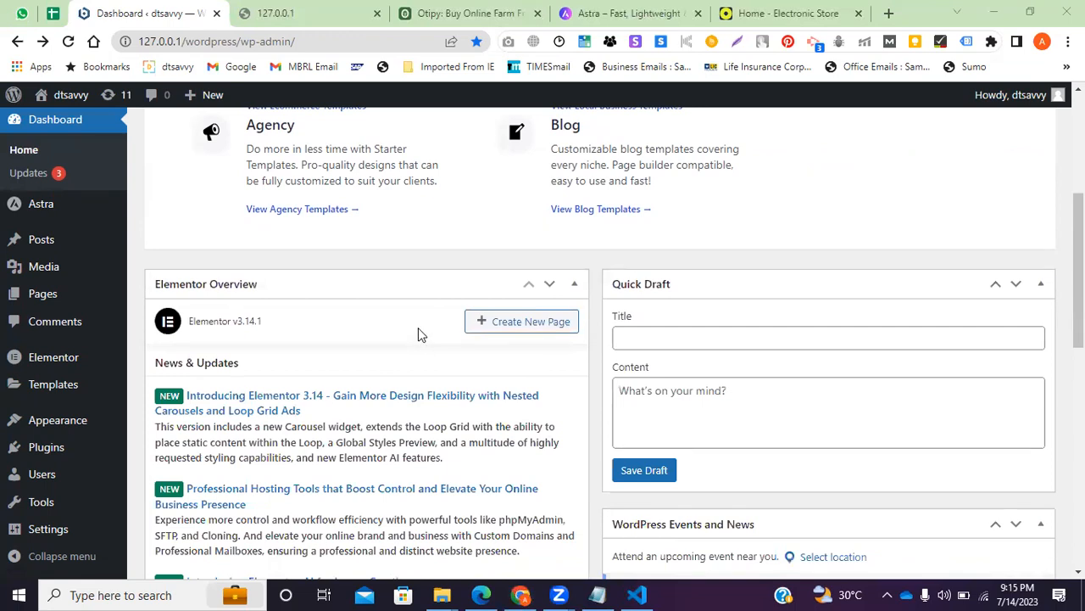
pyautogui.scroll(4, 403, 330)
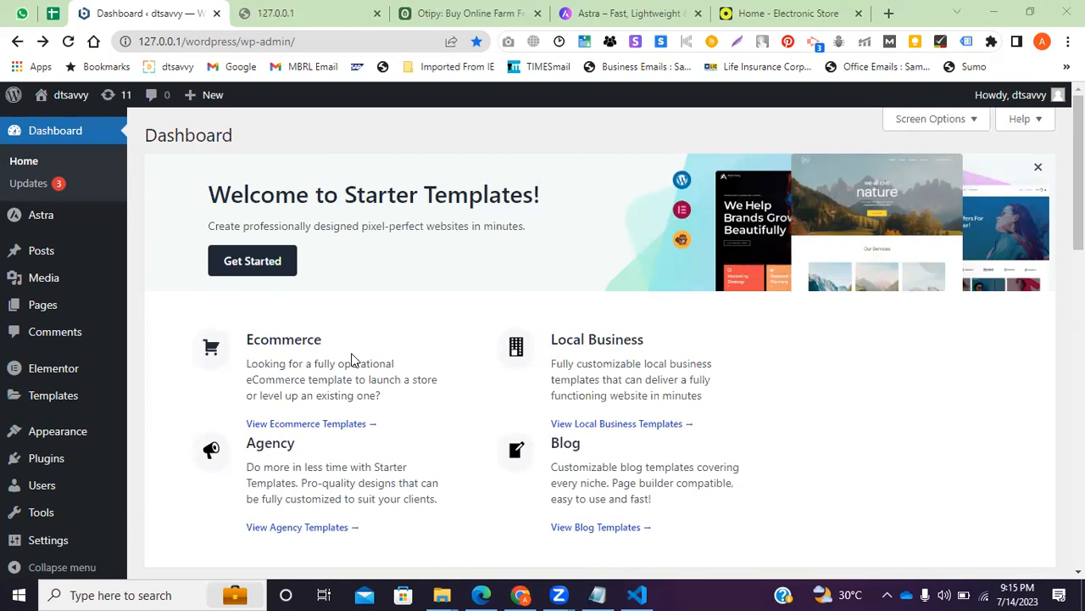
# Highlight the Notepad plugin list from Checkout Plugins - Stripe for WooCommerce through CartFlows, then the start of the Variation Swatches line
pyautogui.click(598, 595)
pyautogui.hotkey('shift', 'Up')
pyautogui.hotkey('shift', 'Up')
pyautogui.hotkey('shift', 'Up')
pyautogui.hotkey('shift', 'Up')
pyautogui.hotkey('shift', 'Up')
pyautogui.hotkey('shift', 'Up')
pyautogui.hotkey('shift', 'Up')
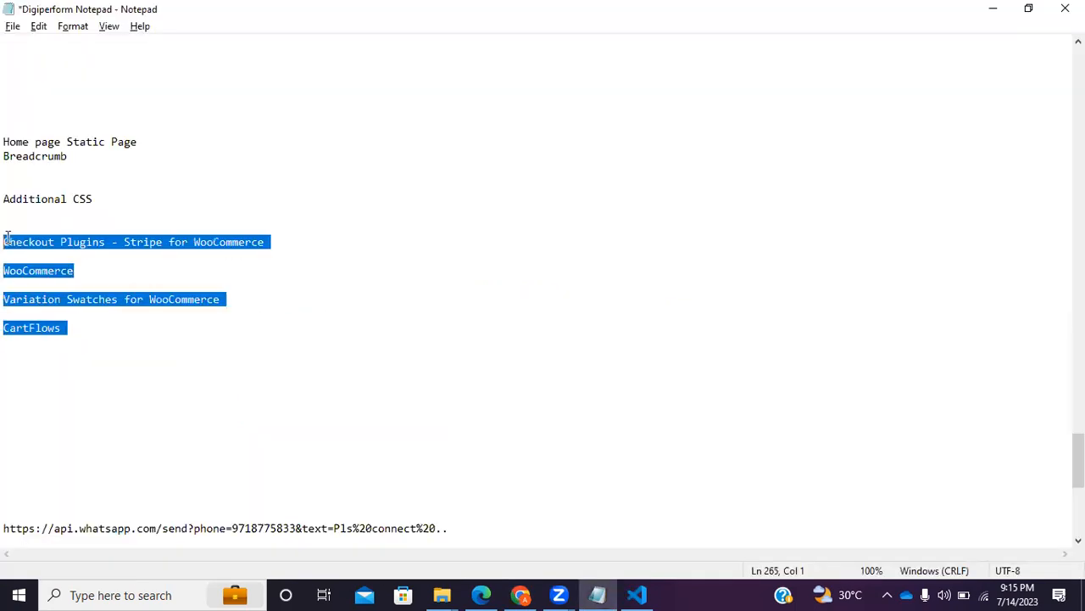
pyautogui.click(146, 370)
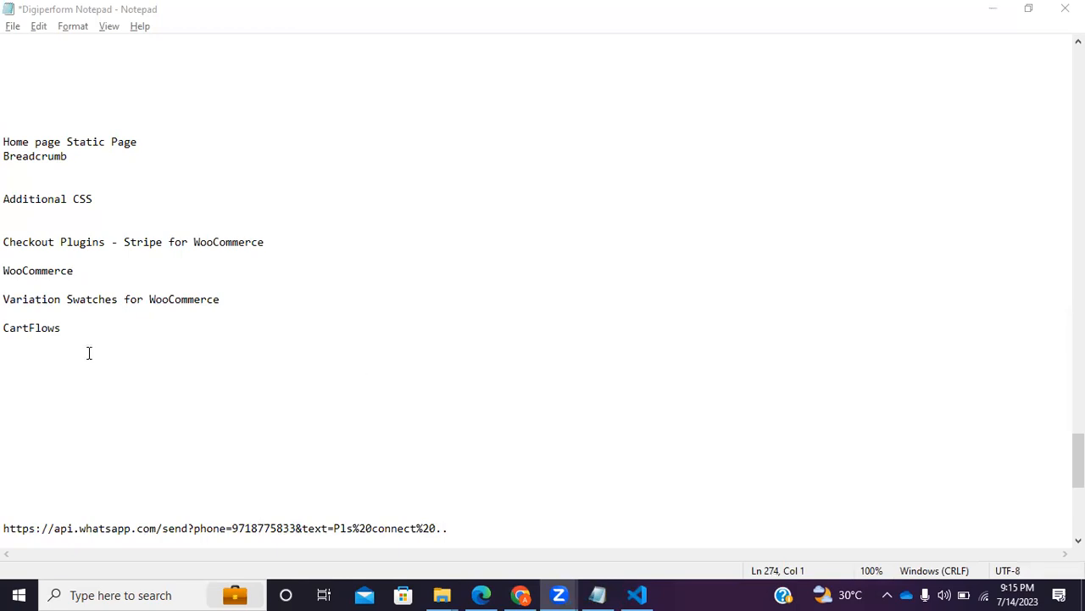
pyautogui.moveTo(58, 299); pyautogui.dragTo(6, 284)
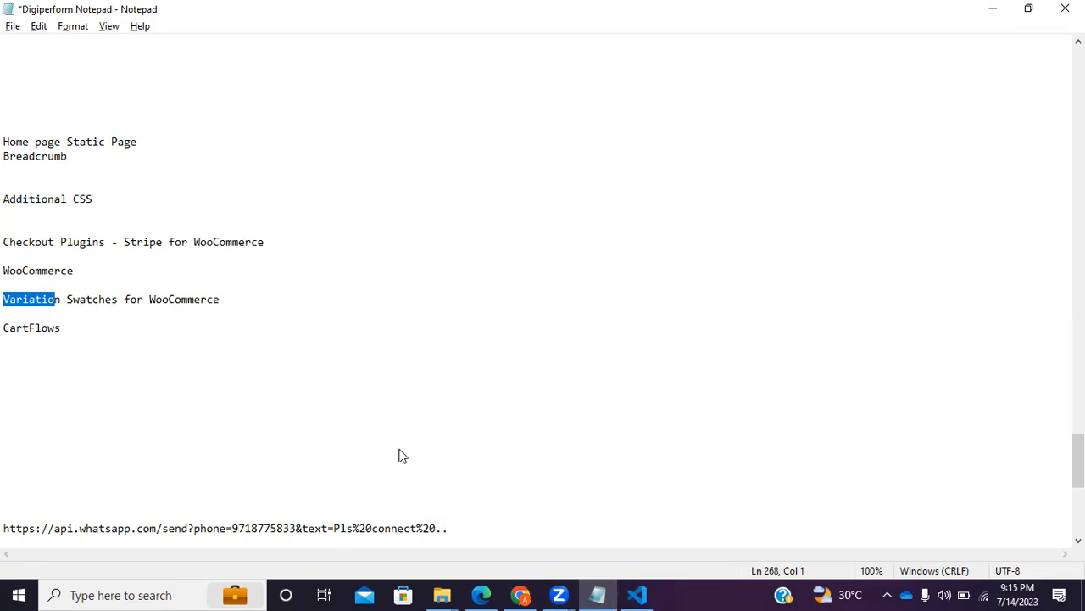
# Try to reload the local site at 127.0.0.1/wordpress/ in Chrome and go back to the WordPress dashboard
pyautogui.hotkey('alt', 'Tab')
pyautogui.click(272, 13)
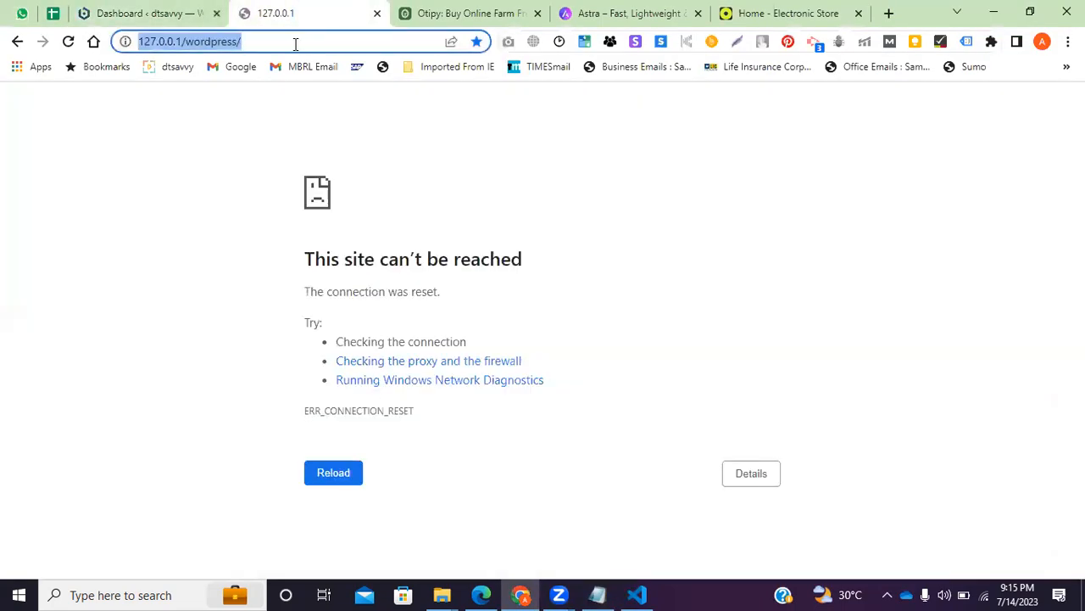
pyautogui.press('Return')
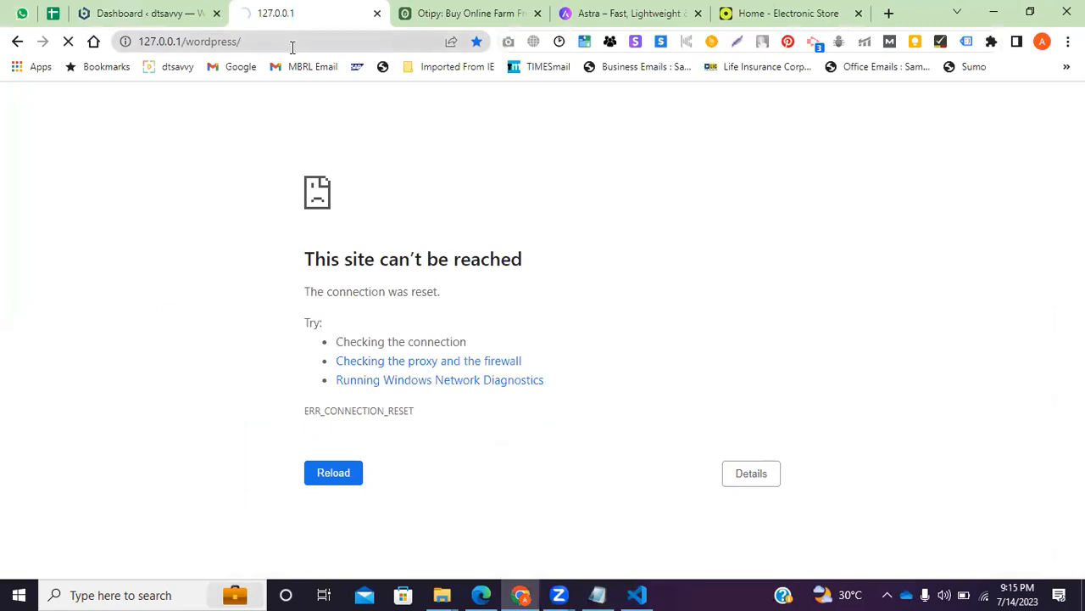
pyautogui.click(292, 43)
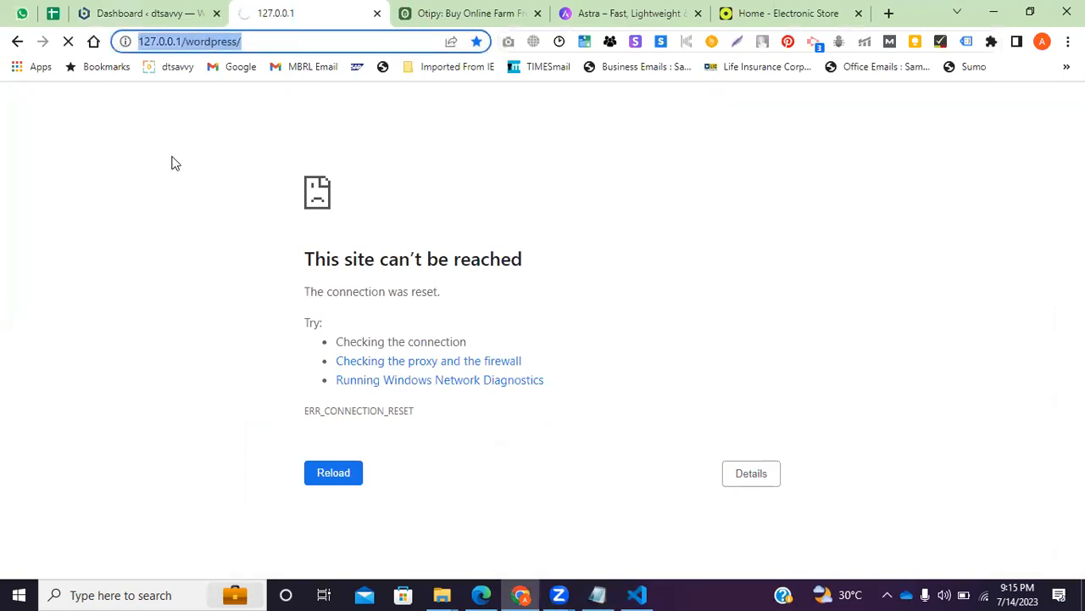
pyautogui.click(161, 17)
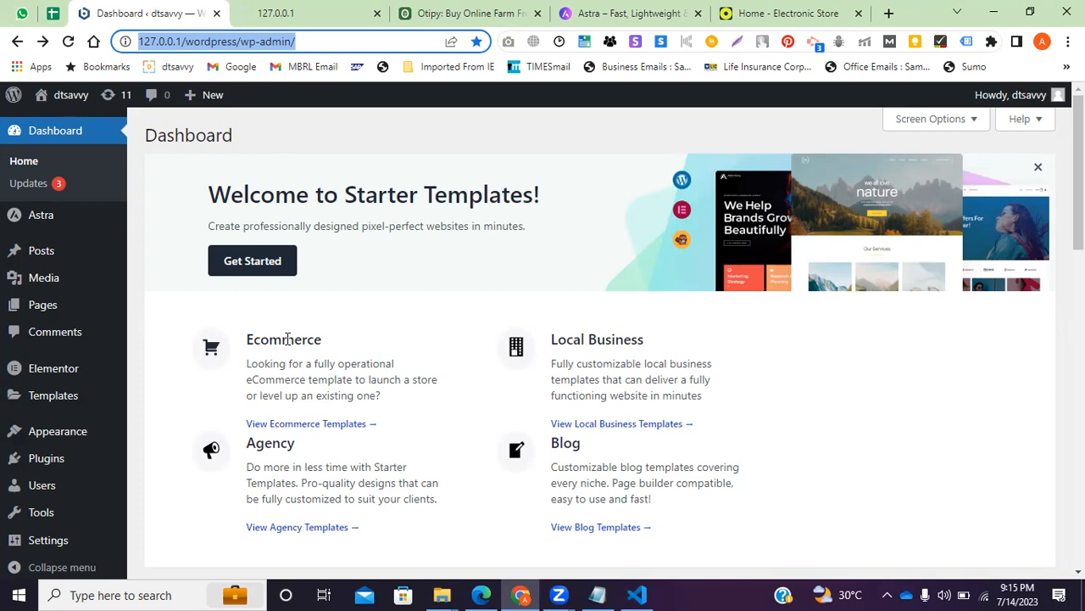
pyautogui.scroll(-2, 367, 345)
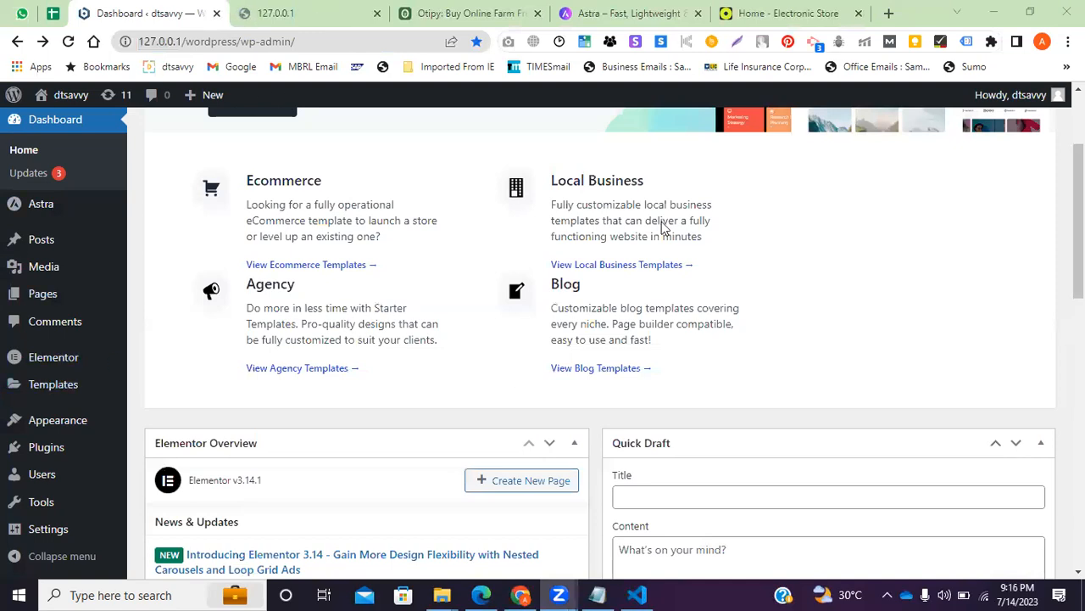
# Retry loading 127.0.0.1/wordpress/ in its own browser tab and return to the admin dashboard
pyautogui.click(268, 12)
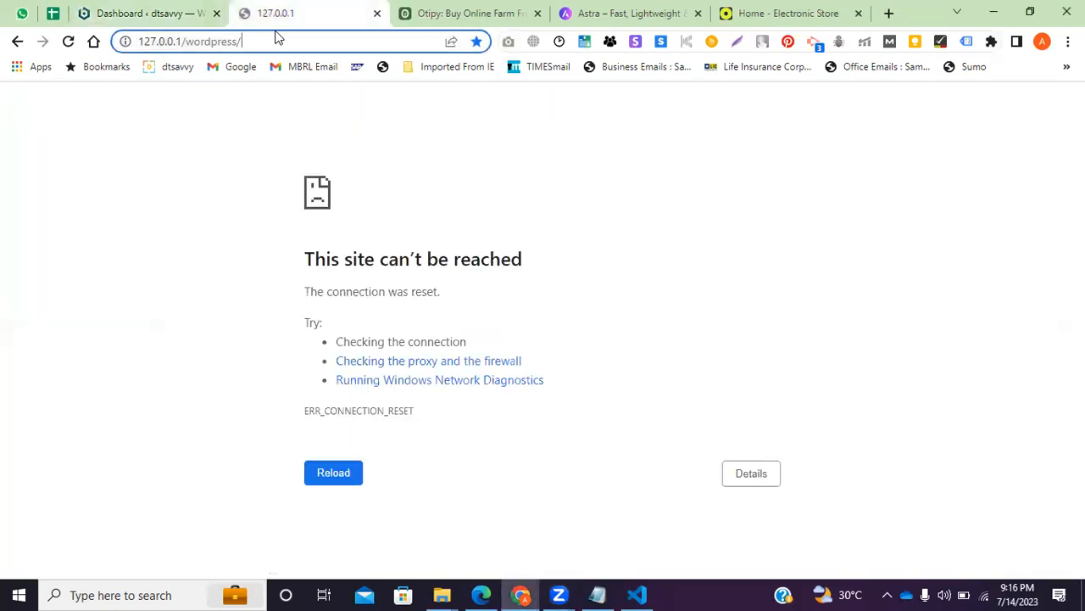
pyautogui.press('Return')
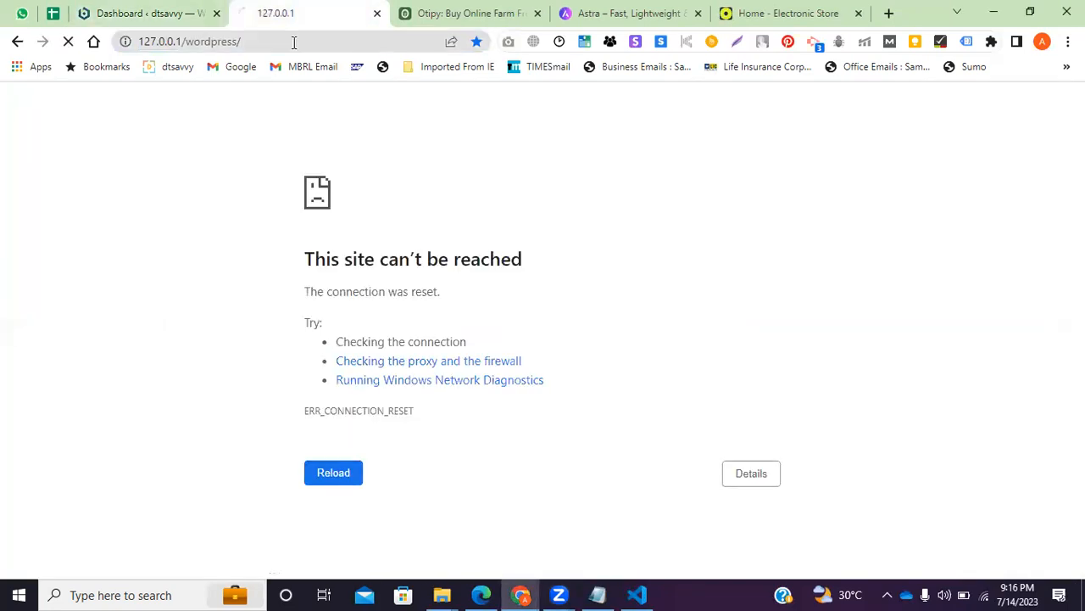
pyautogui.click(197, 13)
pyautogui.click(504, 147)
# Examine the lower dashboard sections, including Site Health Status, At a Glance and Activity, and the Plugins submenu
pyautogui.moveTo(97, 369)
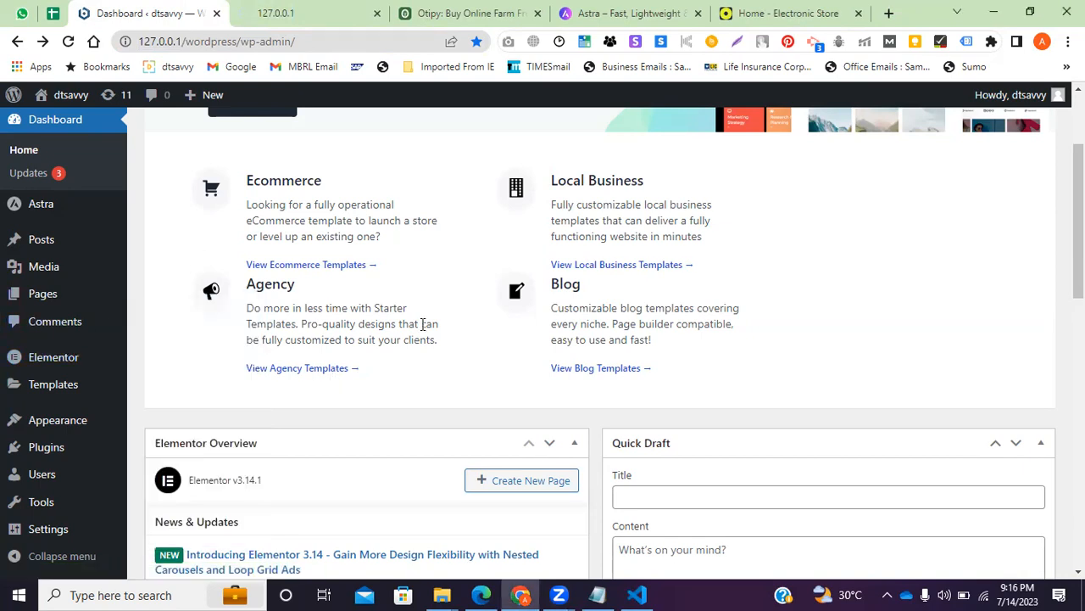
pyautogui.scroll(-1, 34, 424)
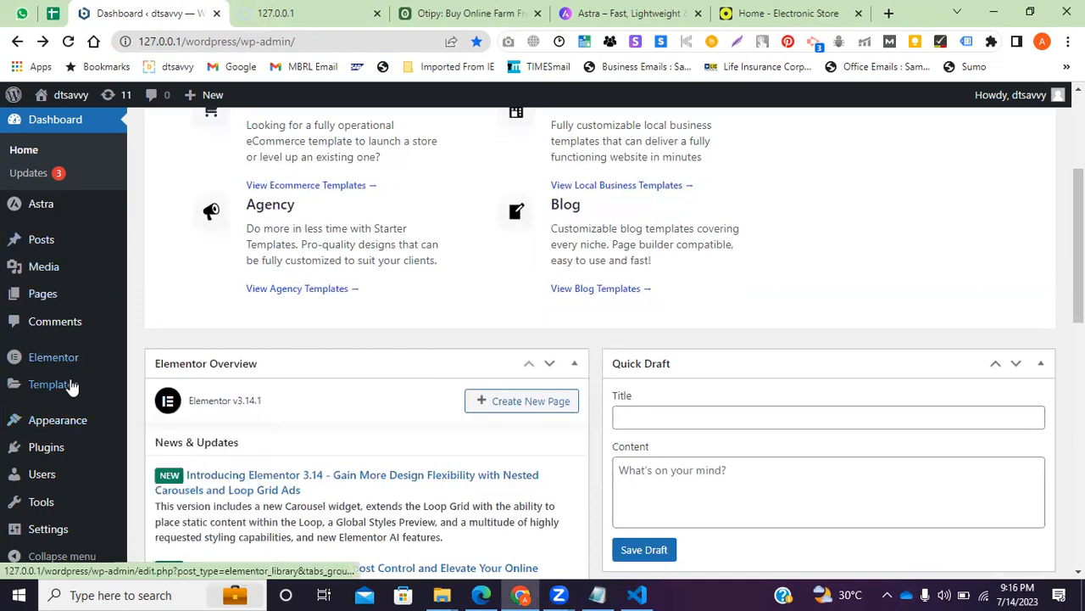
pyautogui.scroll(-10, 73, 467)
pyautogui.moveTo(25, 460)
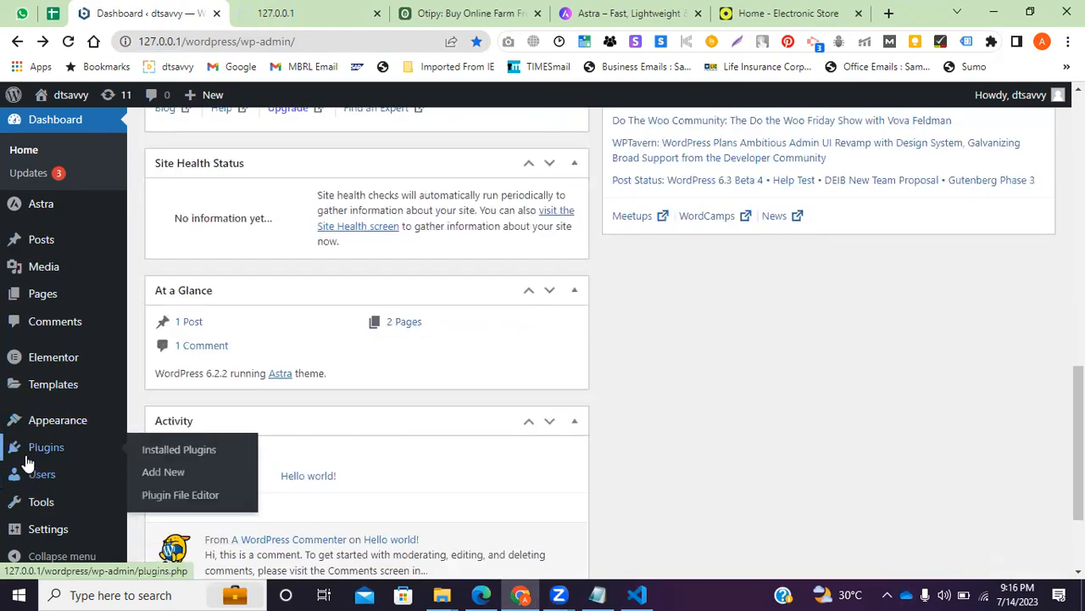
pyautogui.scroll(-2, 34, 478)
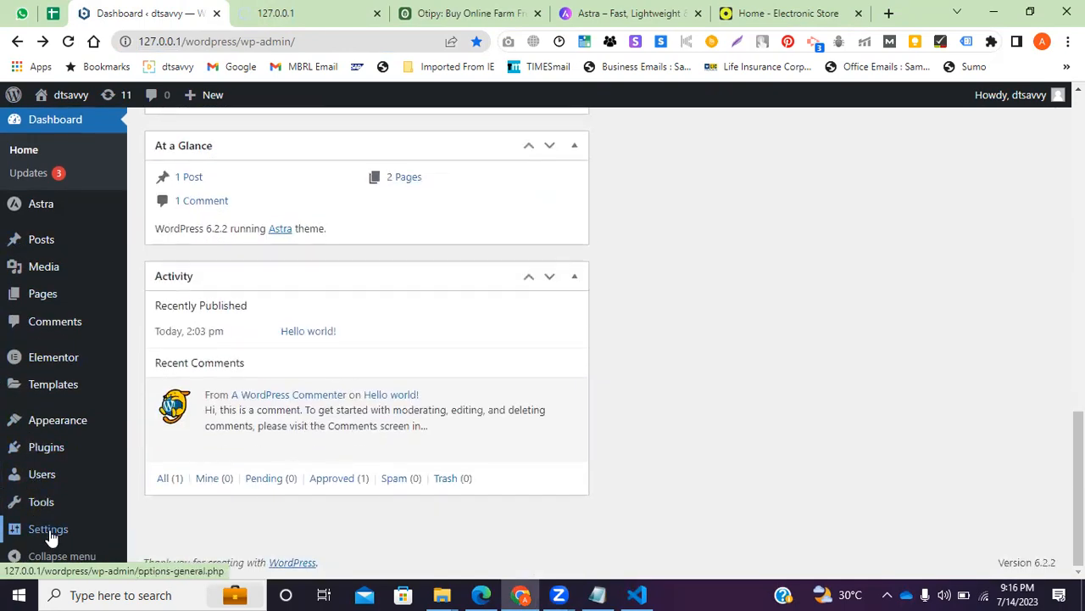
pyautogui.moveTo(49, 534)
pyautogui.moveTo(57, 429)
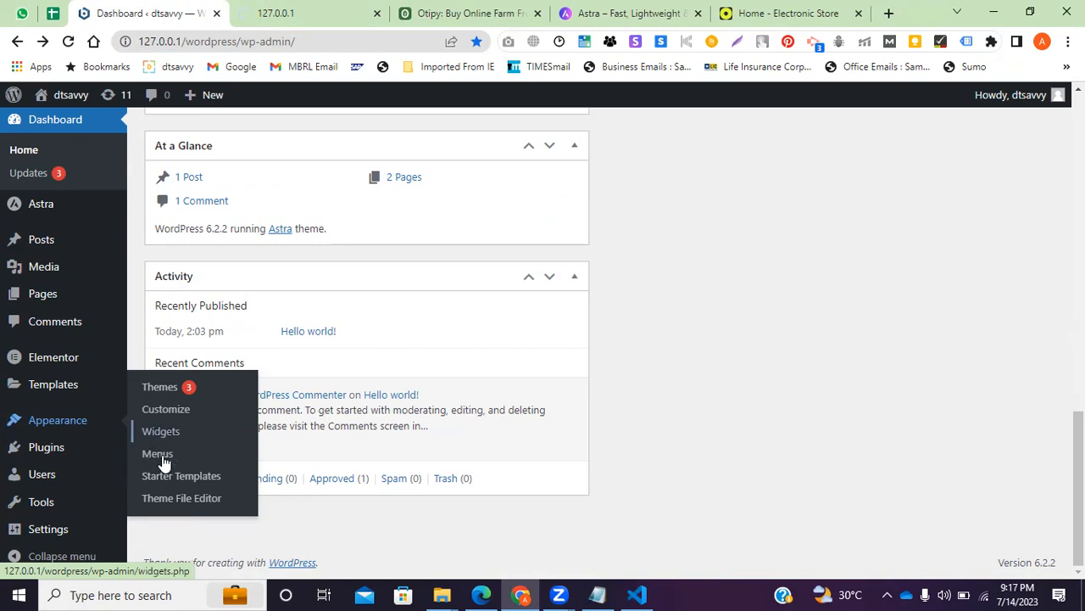
pyautogui.click(186, 482)
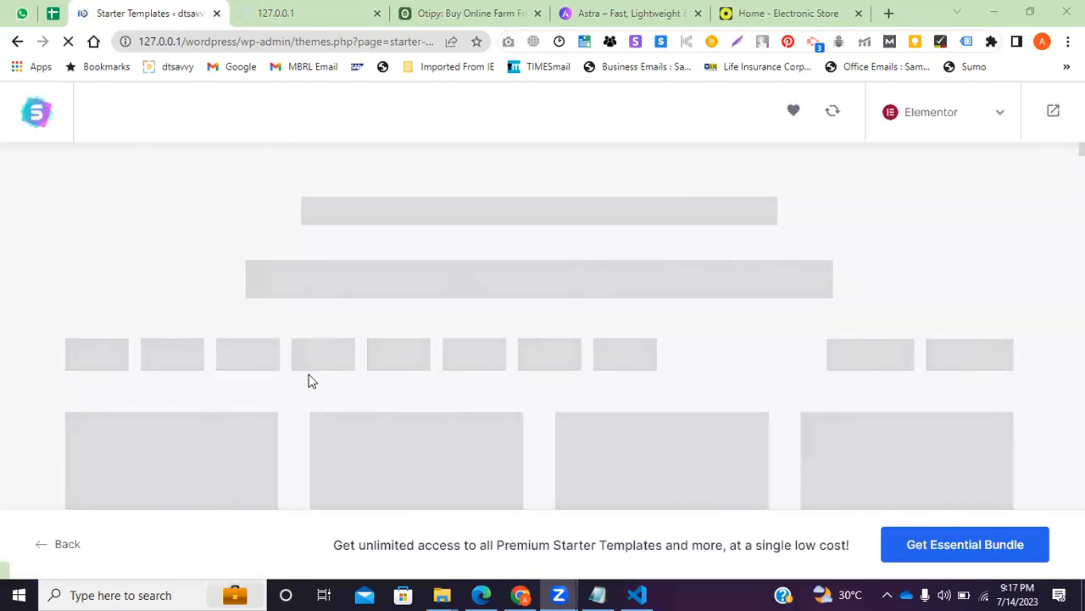
pyautogui.click(17, 41)
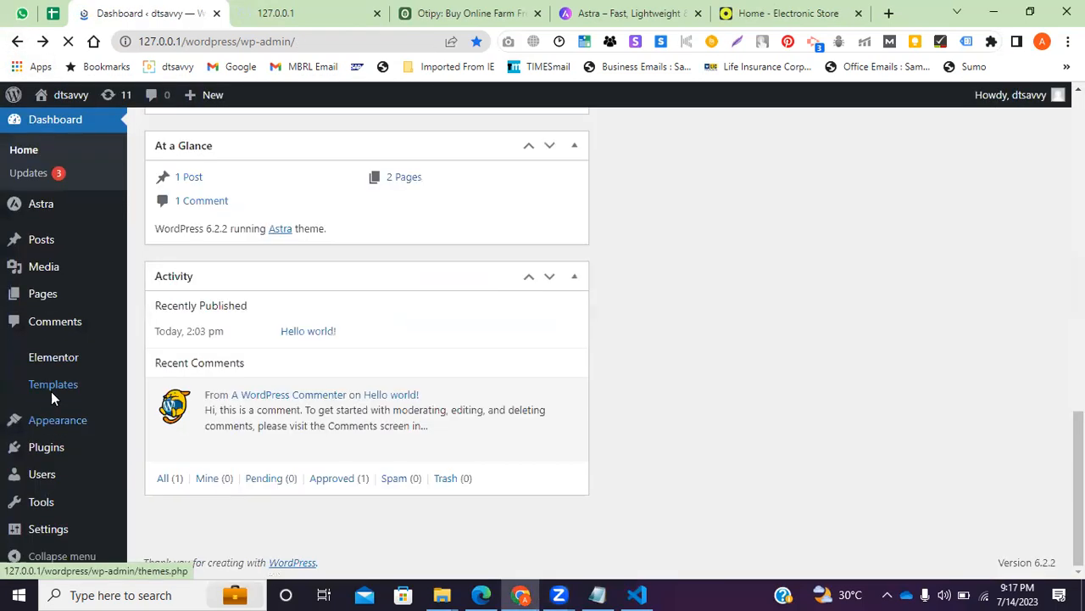
# Open the Starter Templates library, reload the 127.0.0.1 page in its separate browser tab, and return to the library
pyautogui.moveTo(63, 429)
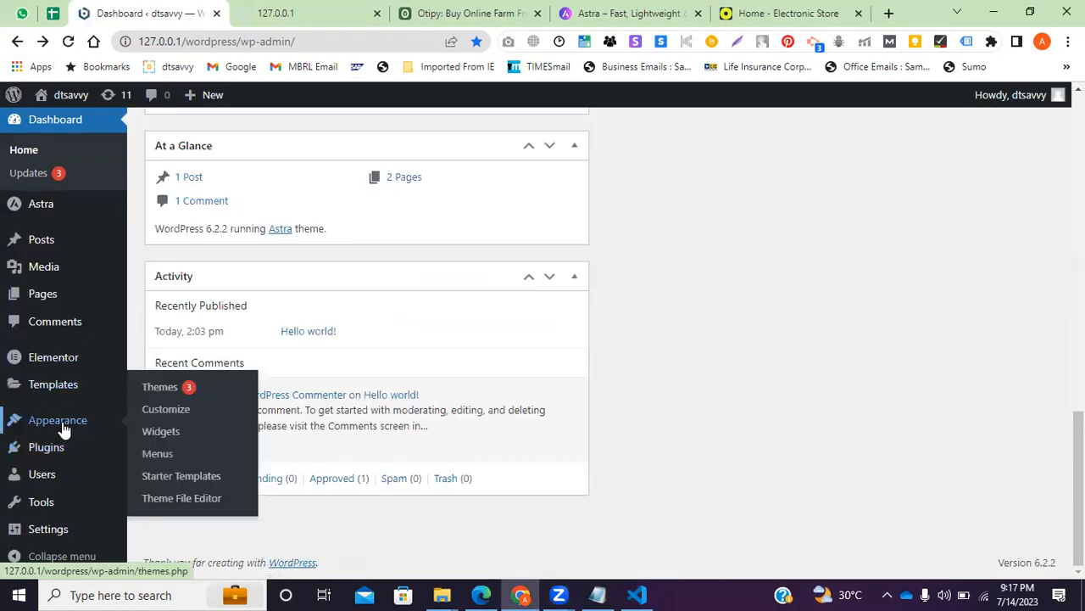
pyautogui.click(169, 483)
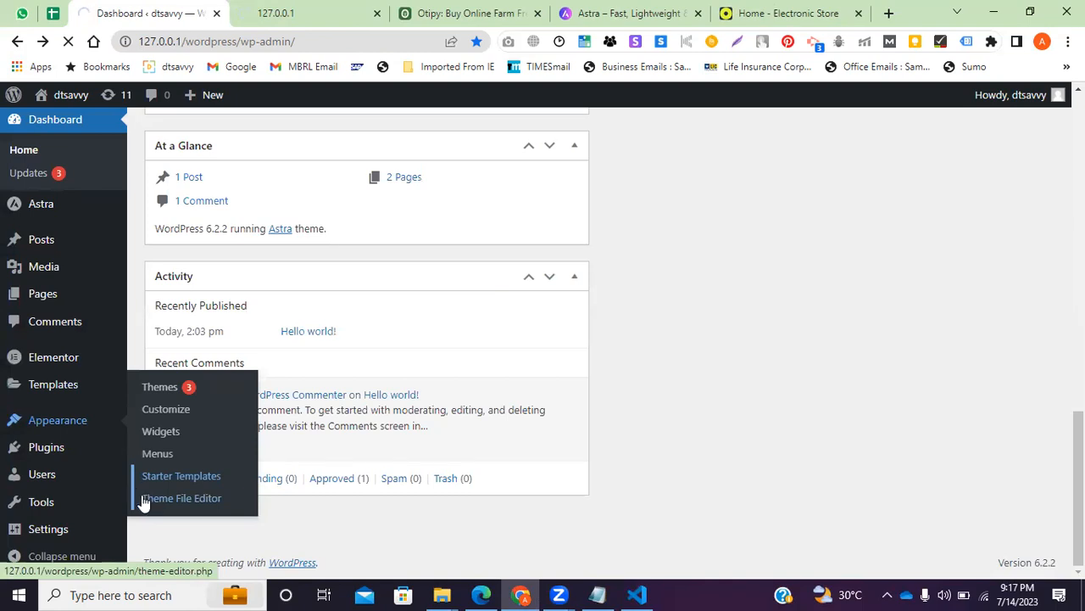
pyautogui.click(307, 12)
pyautogui.click(288, 39)
pyautogui.press('Return')
pyautogui.click(186, 12)
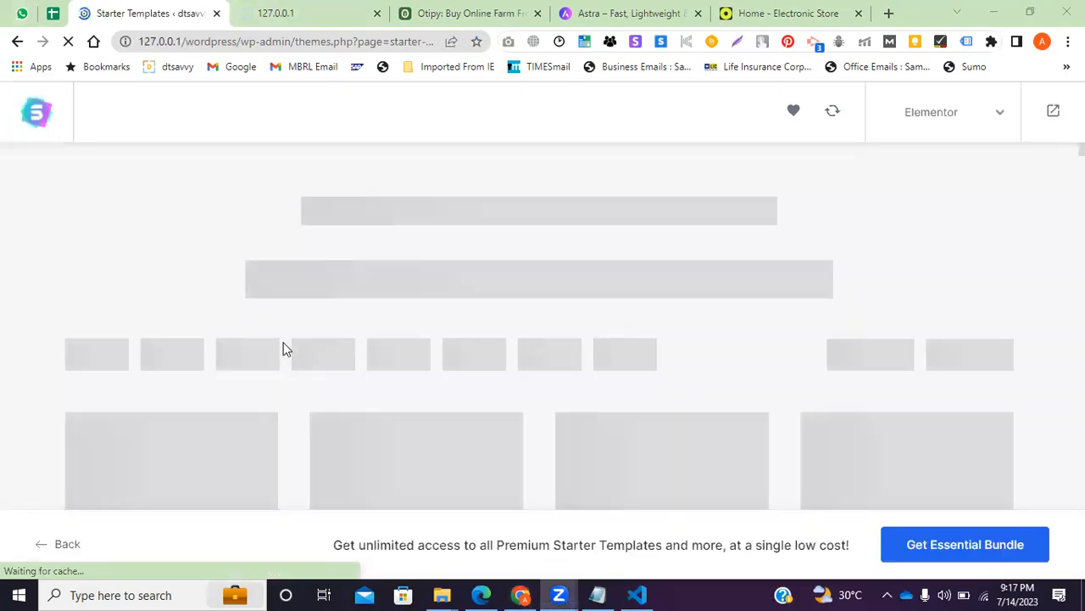
# Check which page builders the template library offers and look over the popular starter templates
pyautogui.click(1002, 115)
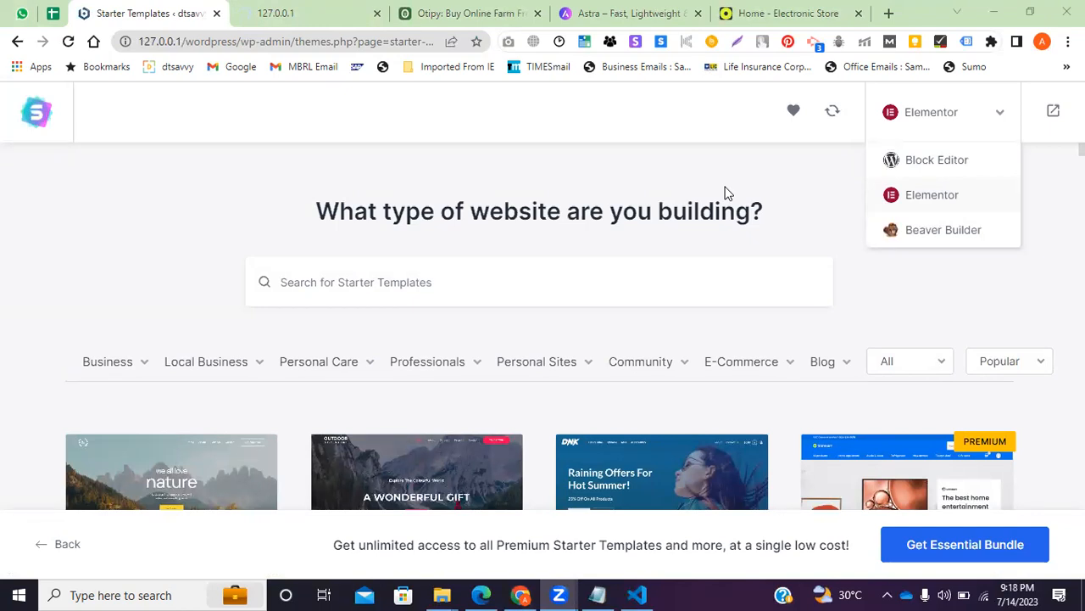
pyautogui.scroll(-5, 295, 384)
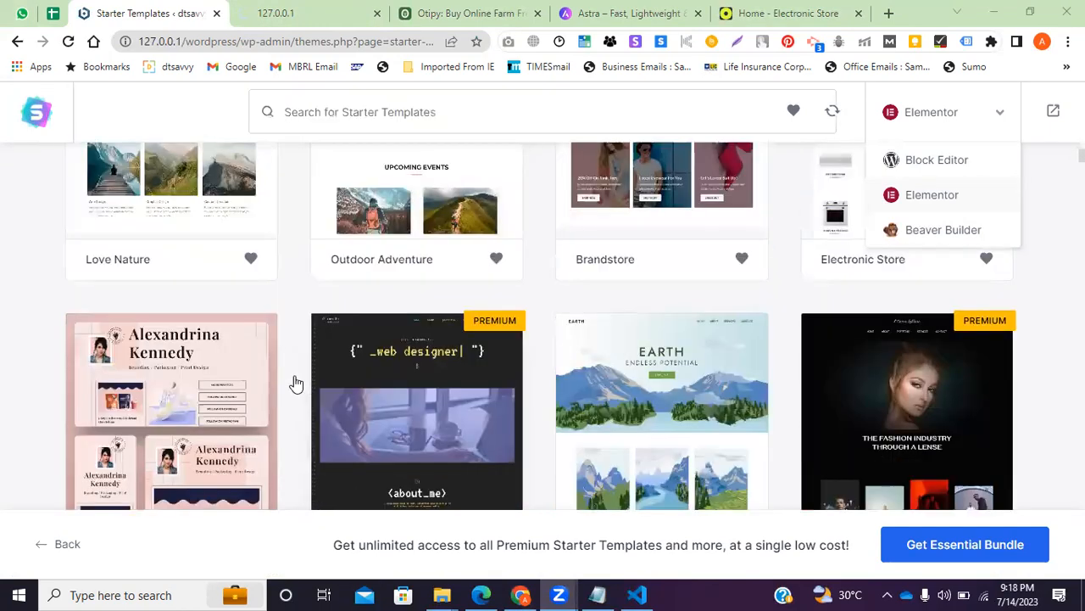
pyautogui.scroll(6, 295, 384)
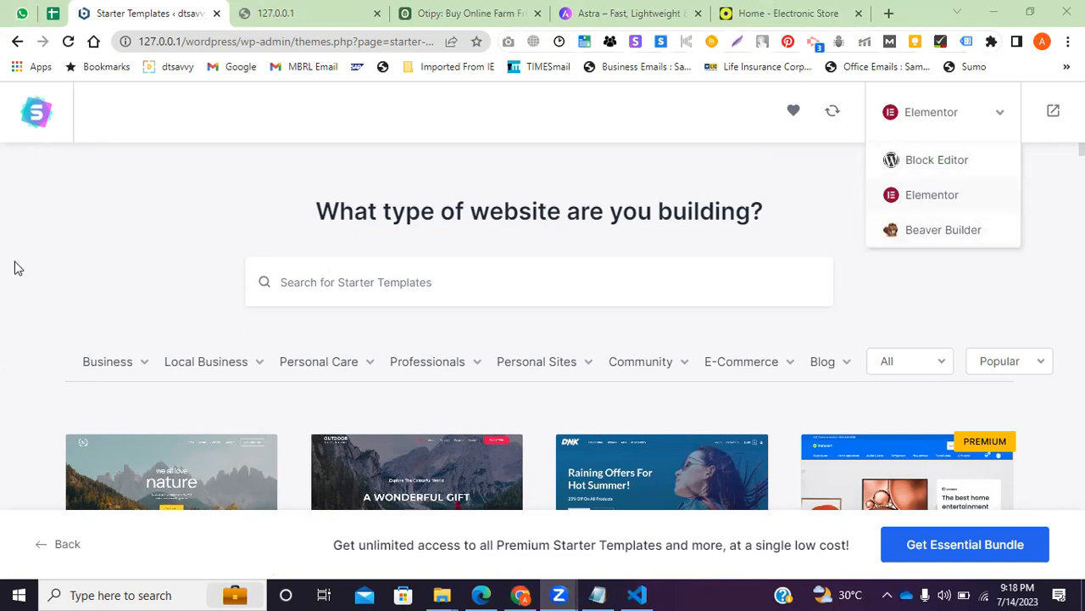
pyautogui.click(73, 264)
pyautogui.scroll(-3, 73, 264)
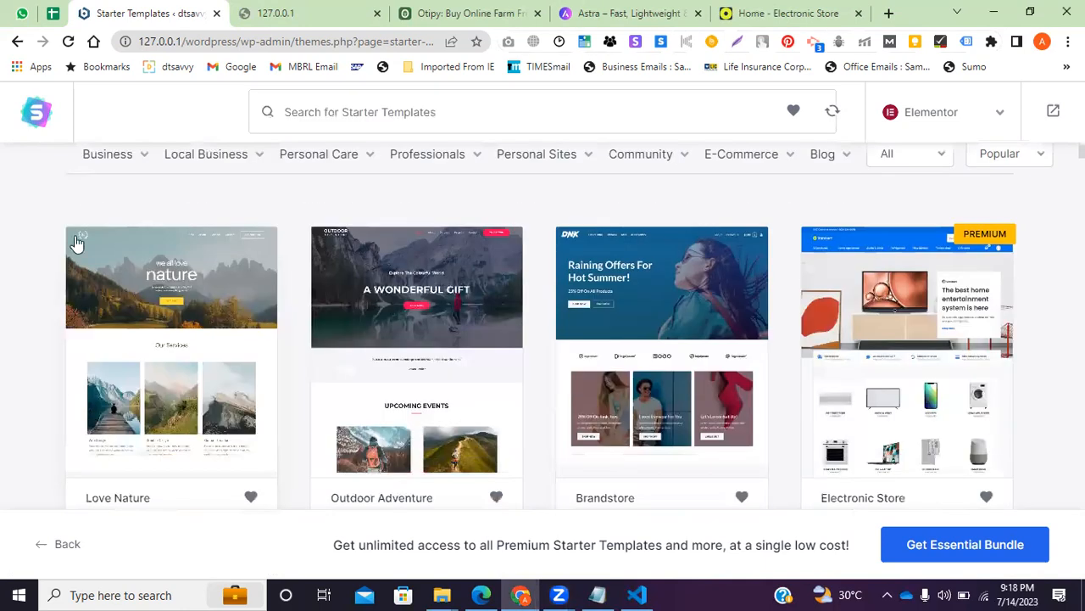
# Filter the starter templates to the Electrician type under Local Business and look through the matching designs
pyautogui.moveTo(123, 161)
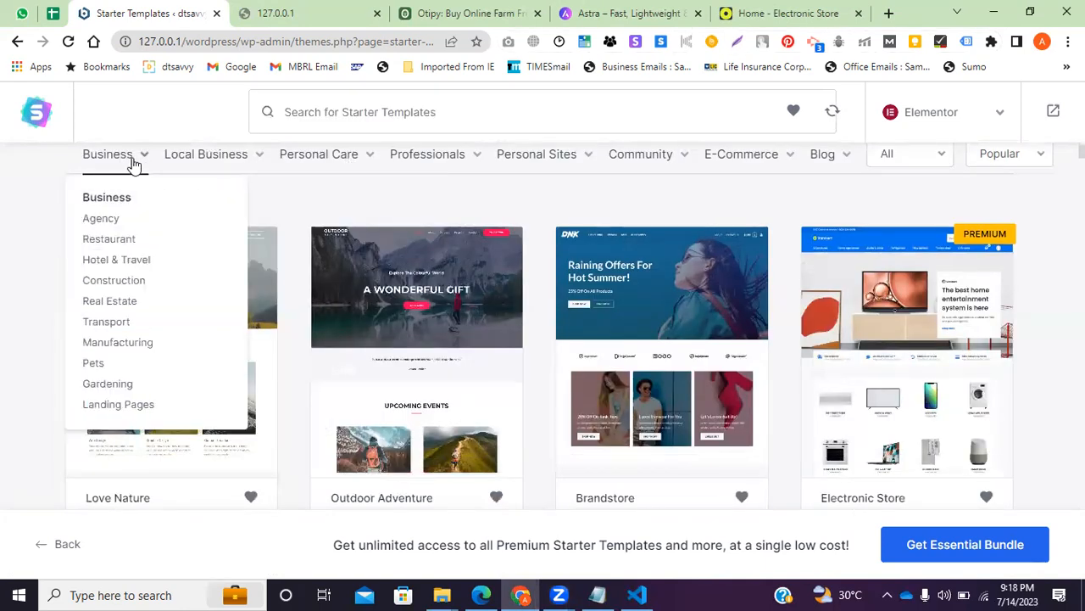
pyautogui.moveTo(206, 161)
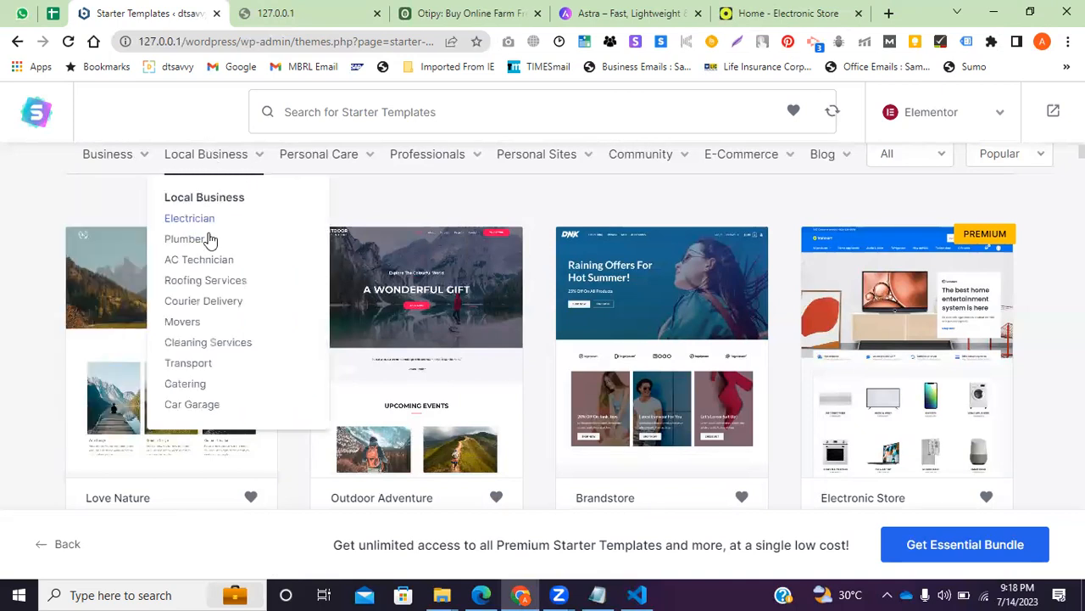
pyautogui.click(191, 219)
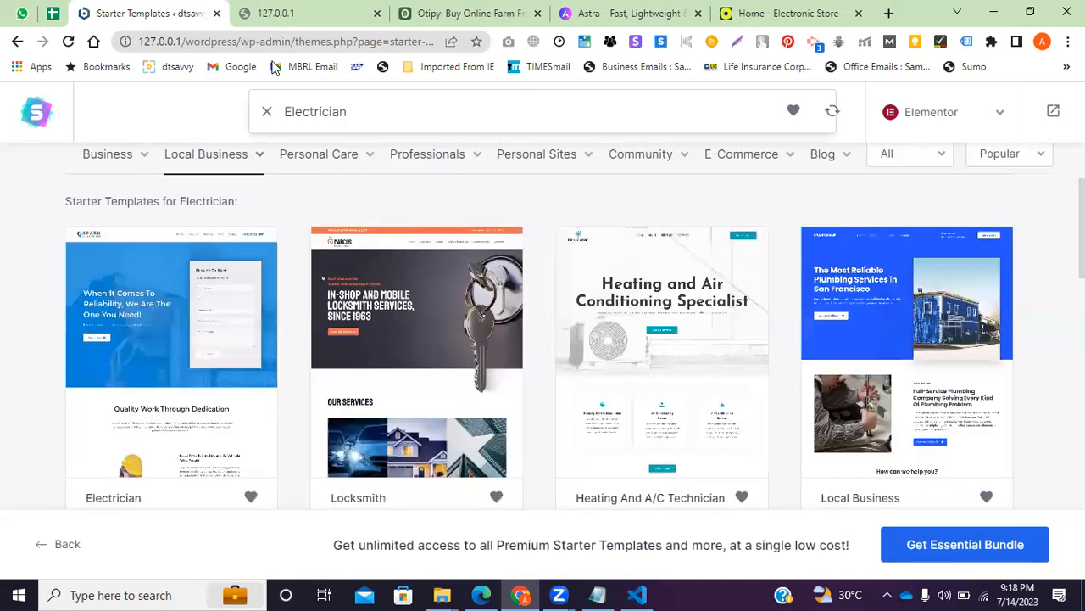
pyautogui.scroll(-1, 2, 330)
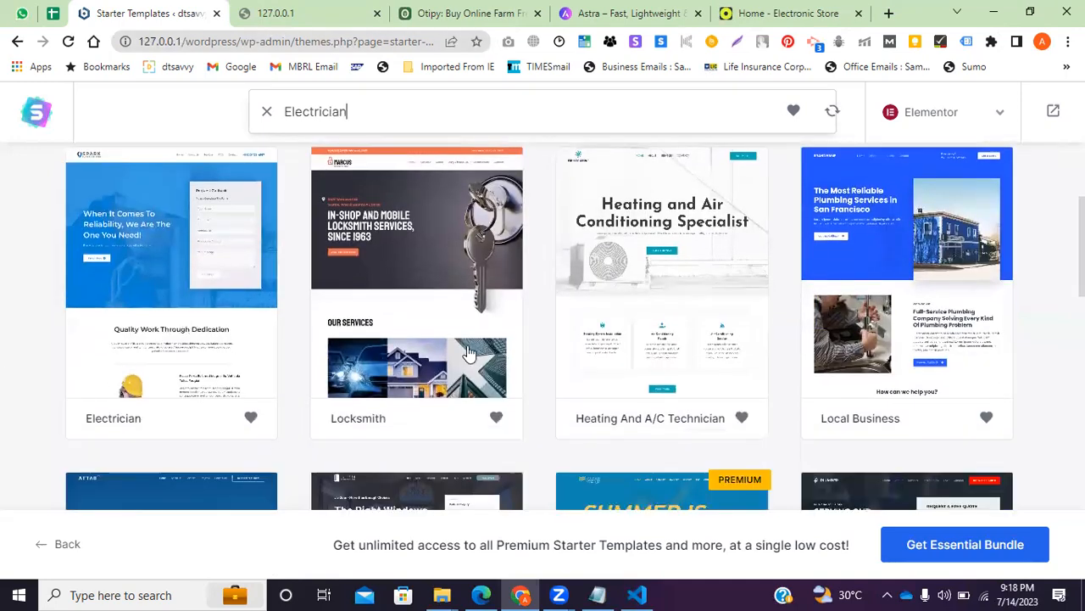
pyautogui.scroll(-7, 190, 323)
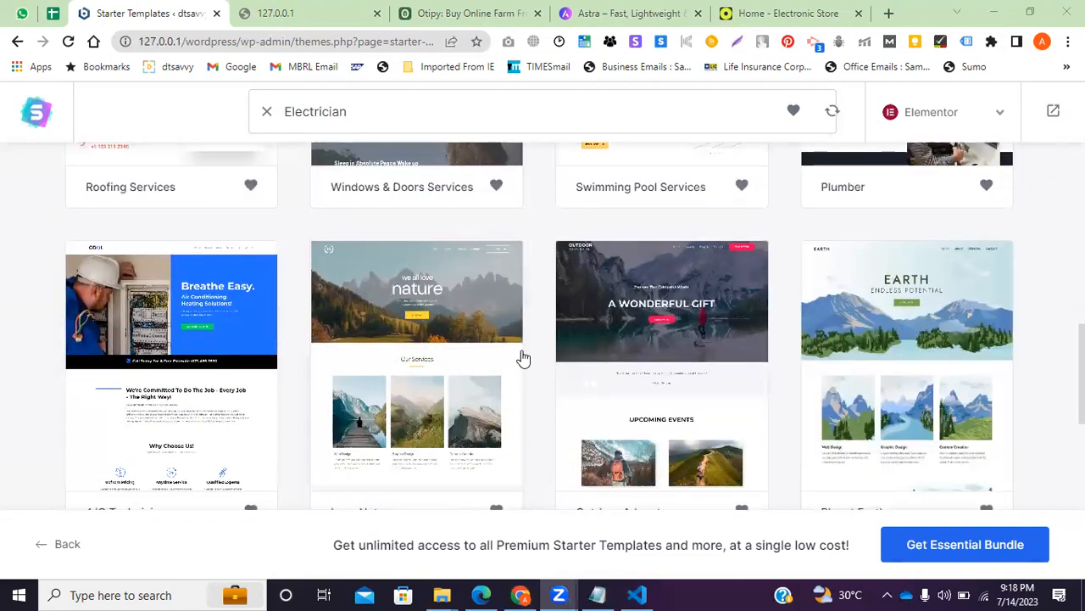
pyautogui.scroll(8, 520, 358)
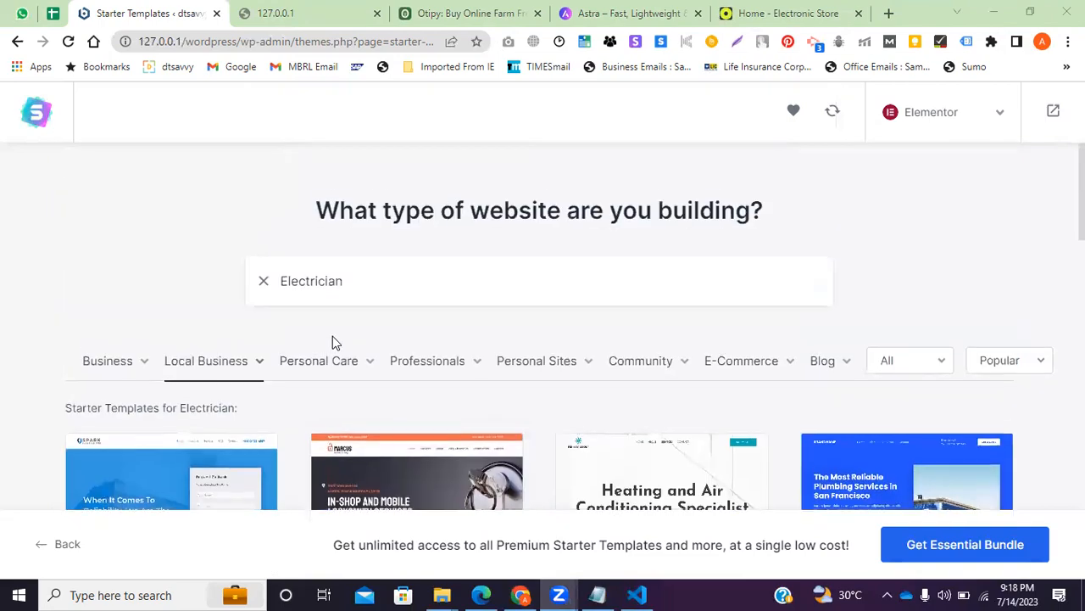
# Examine the website types offered under Local Business, Personal Care, Professionals, Community and E-Commerce
pyautogui.scroll(-1, 280, 347)
pyautogui.moveTo(248, 290)
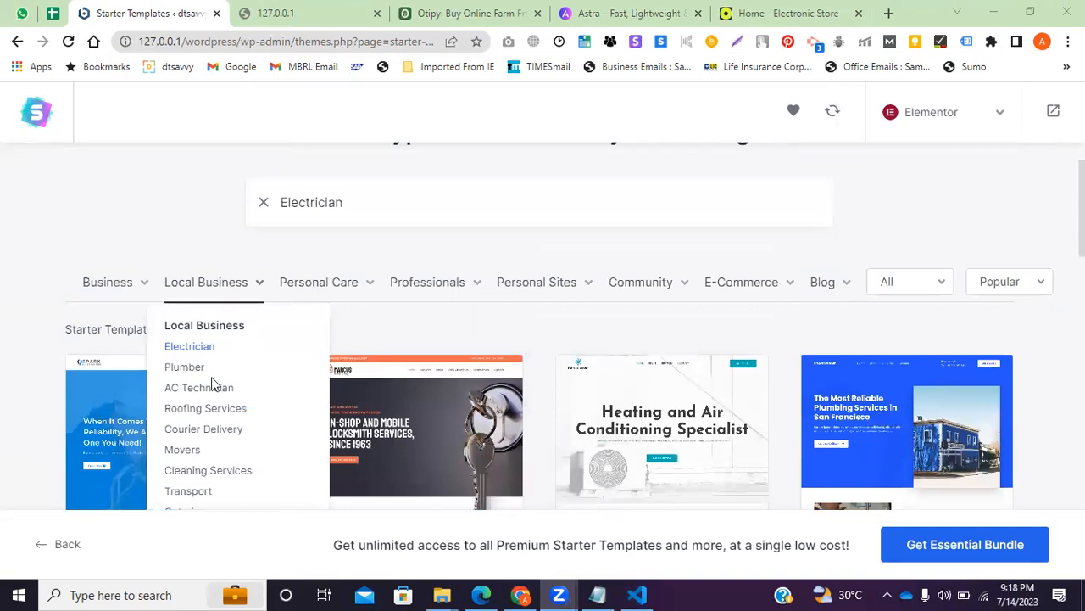
pyautogui.scroll(-2, 212, 383)
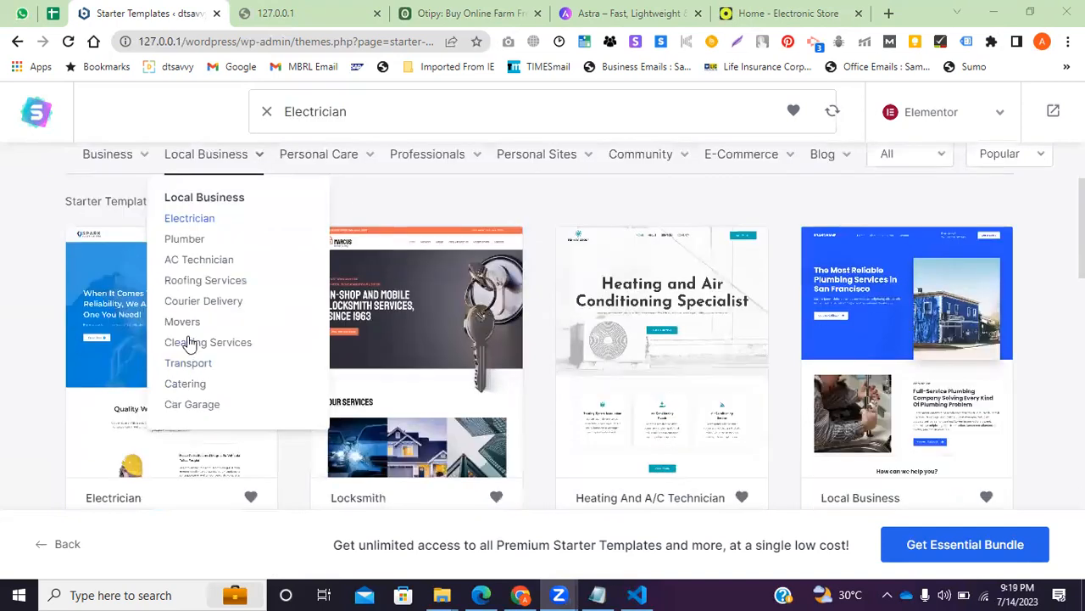
pyautogui.moveTo(307, 164)
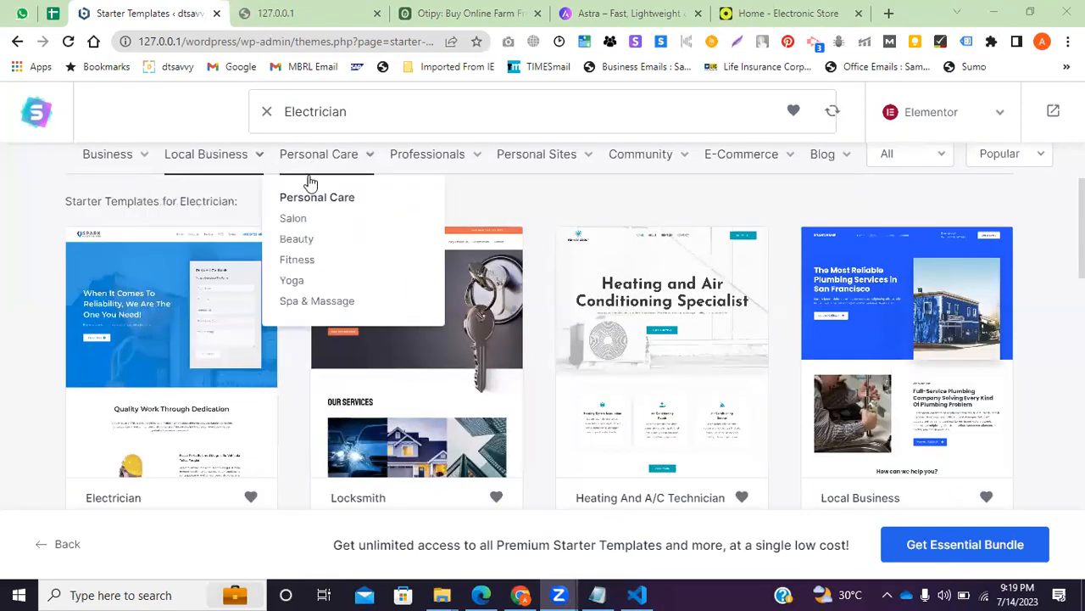
pyautogui.moveTo(436, 159)
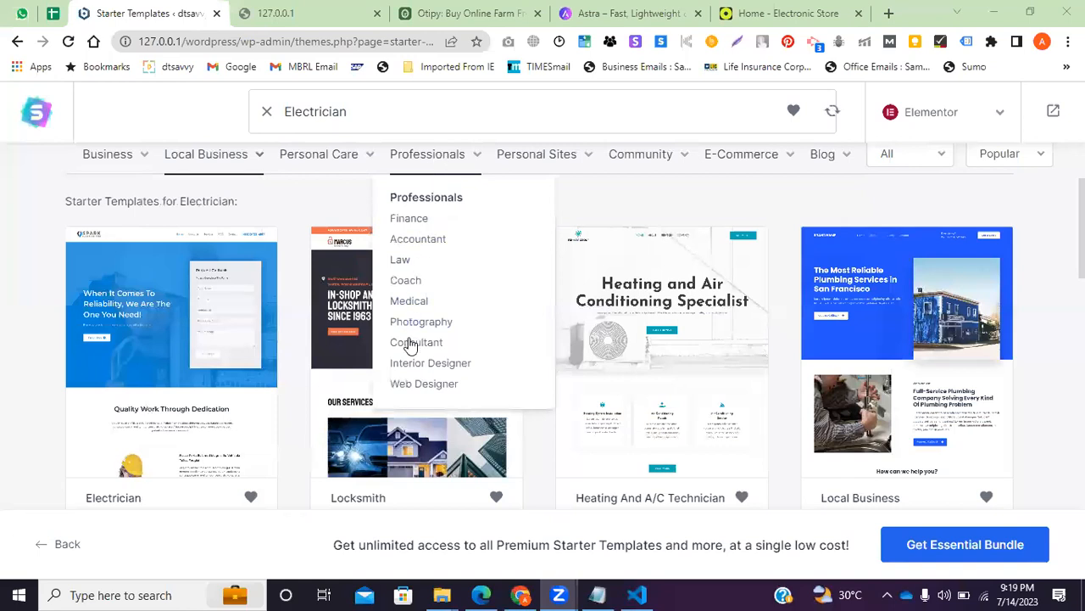
pyautogui.moveTo(636, 159)
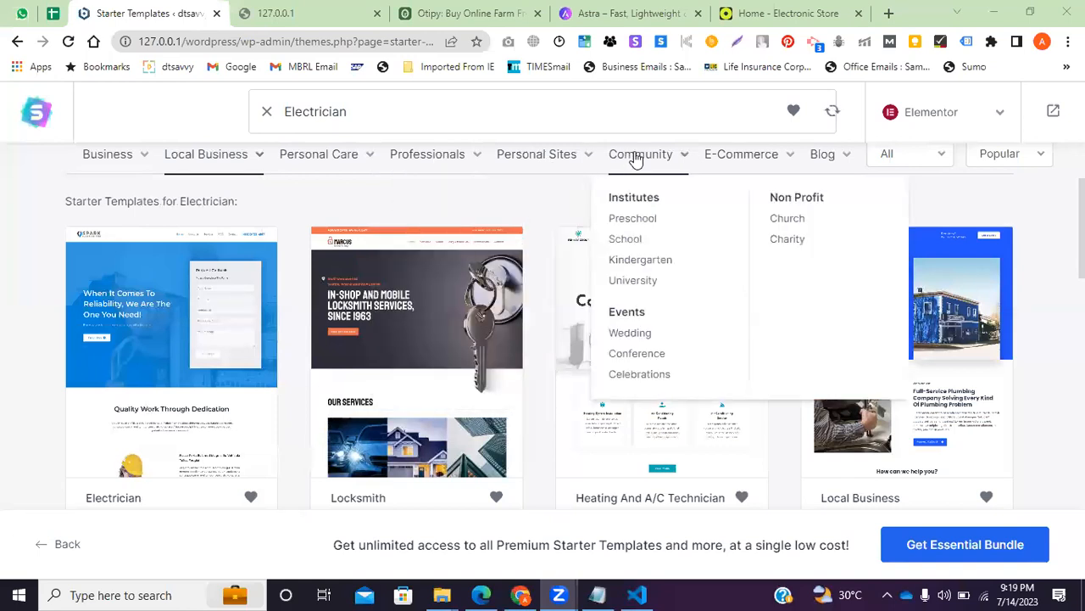
pyautogui.moveTo(767, 161)
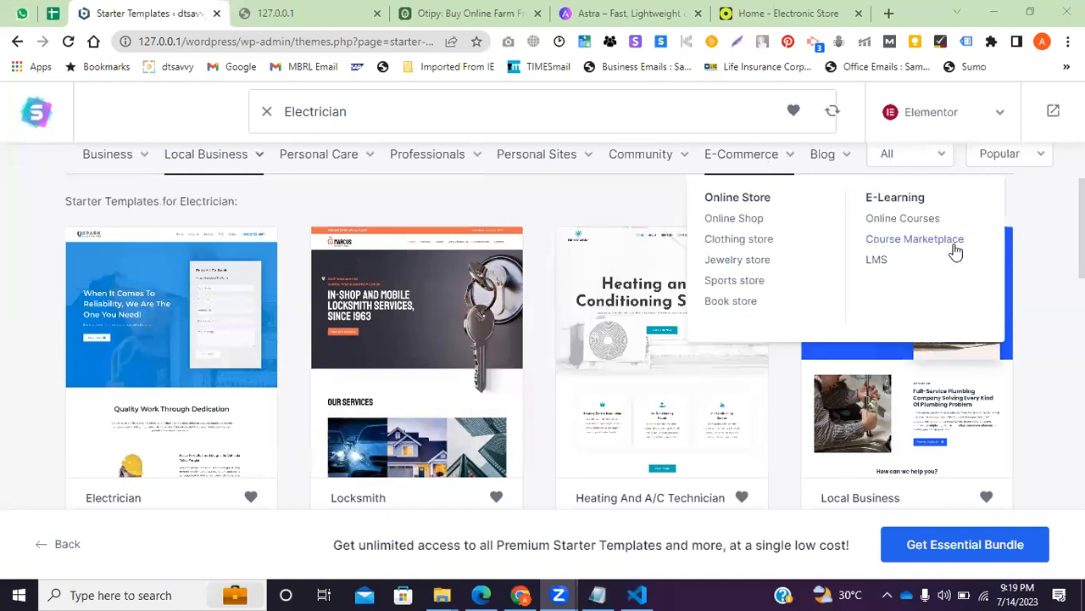
pyautogui.scroll(2, 948, 278)
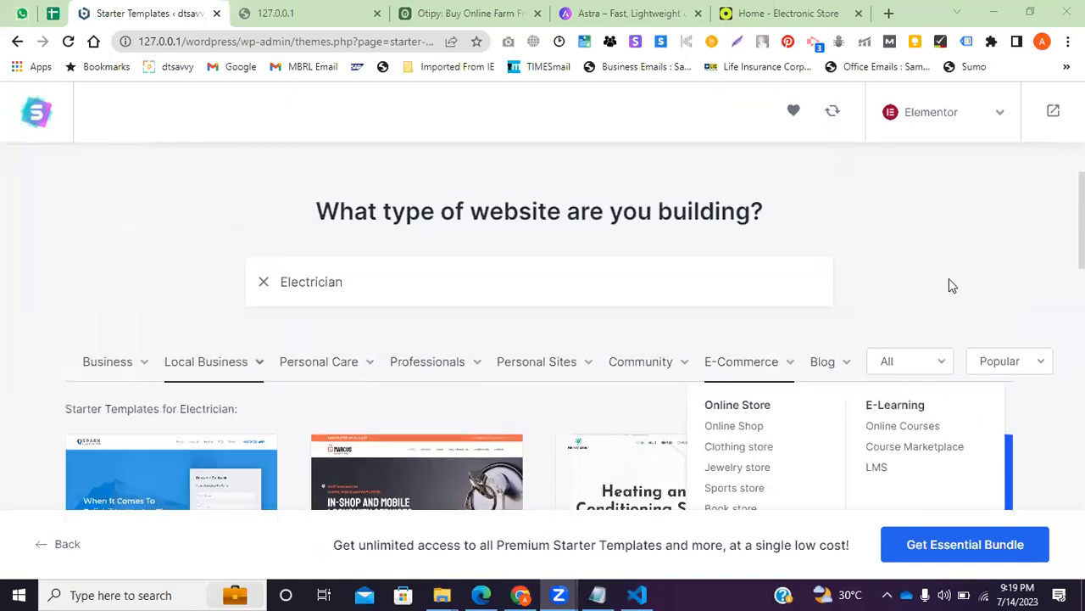
# Replace the Electrician search term and search the starter templates for "electronic"
pyautogui.moveTo(364, 259); pyautogui.dragTo(207, 263)
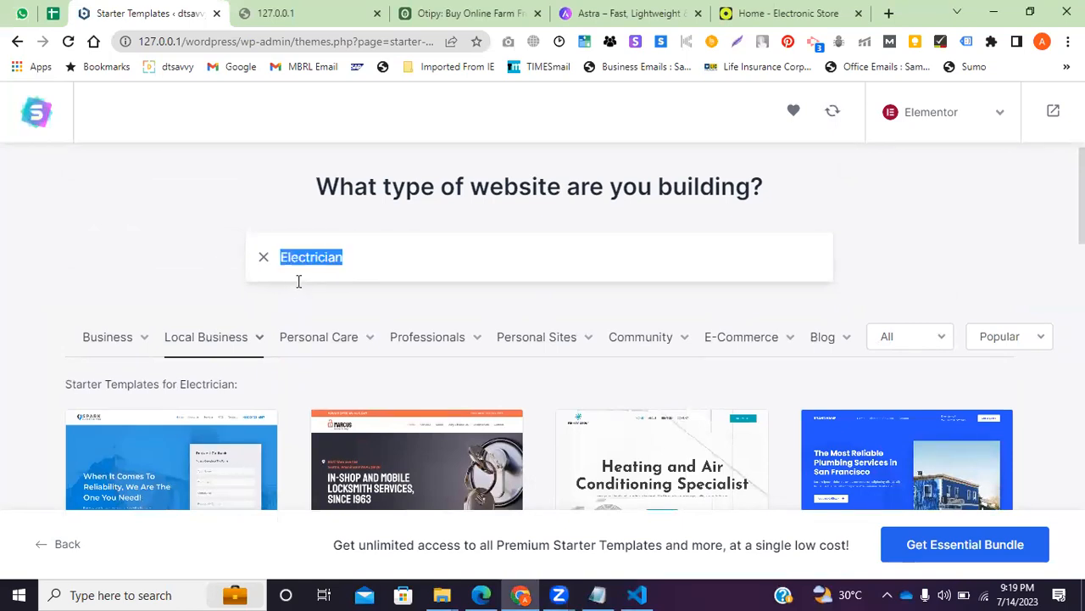
pyautogui.write('Variation Swatches')
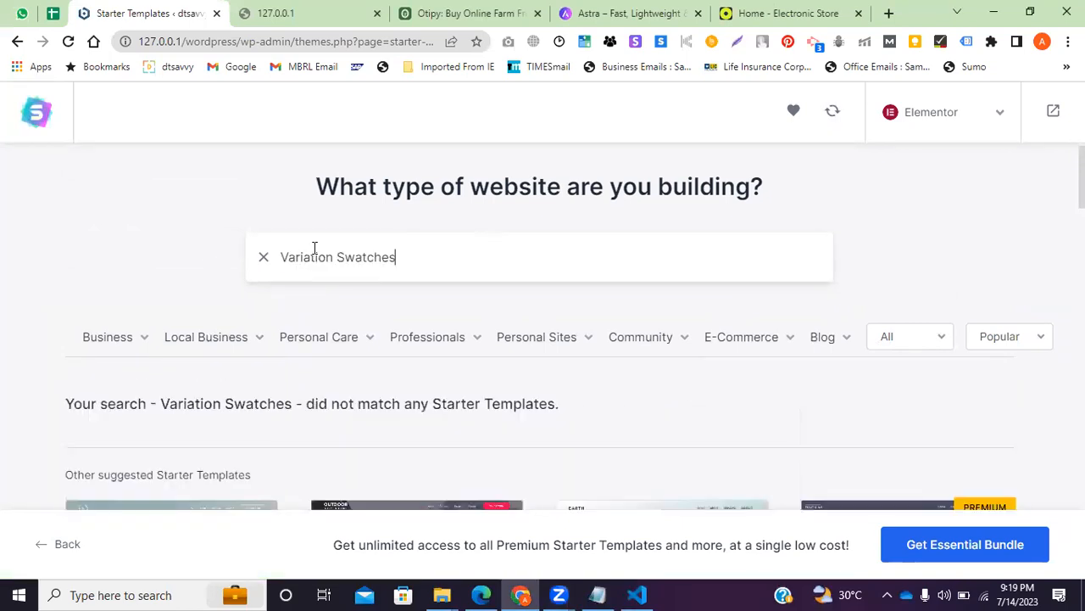
pyautogui.moveTo(314, 248); pyautogui.dragTo(279, 243)
pyautogui.write('e')
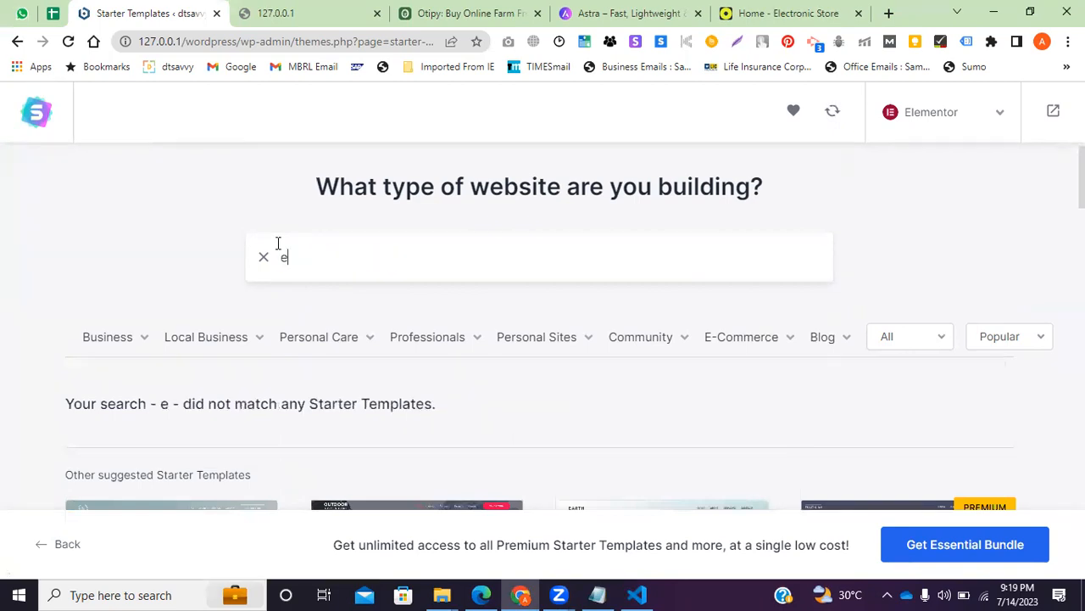
pyautogui.write('lectronic')
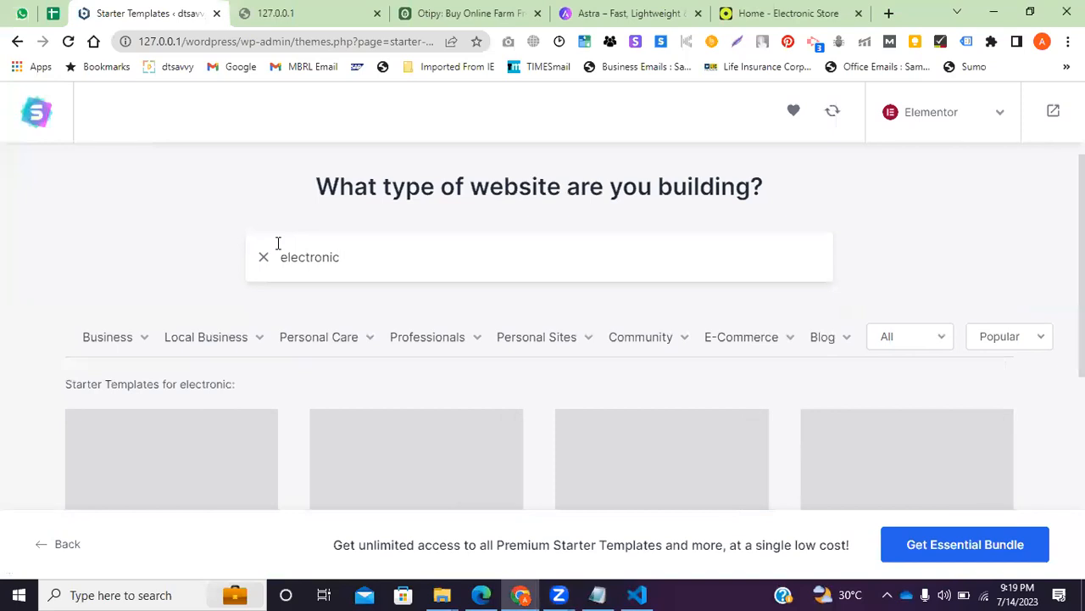
# Review the templates found for "electronic" and select the premium Electronic Store template
pyautogui.scroll(-3, 121, 247)
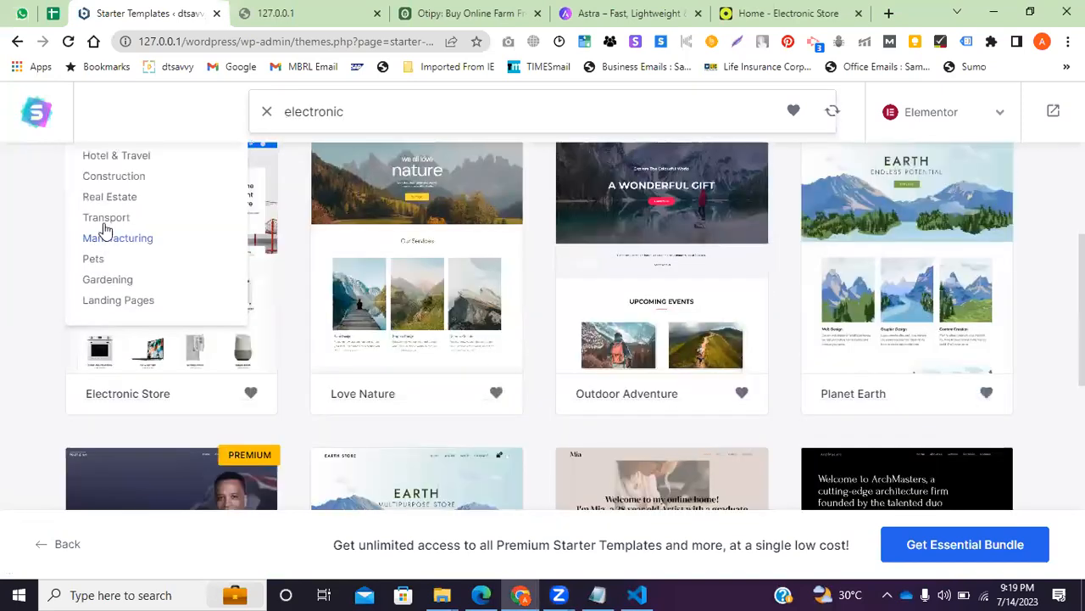
pyautogui.scroll(-2, 140, 272)
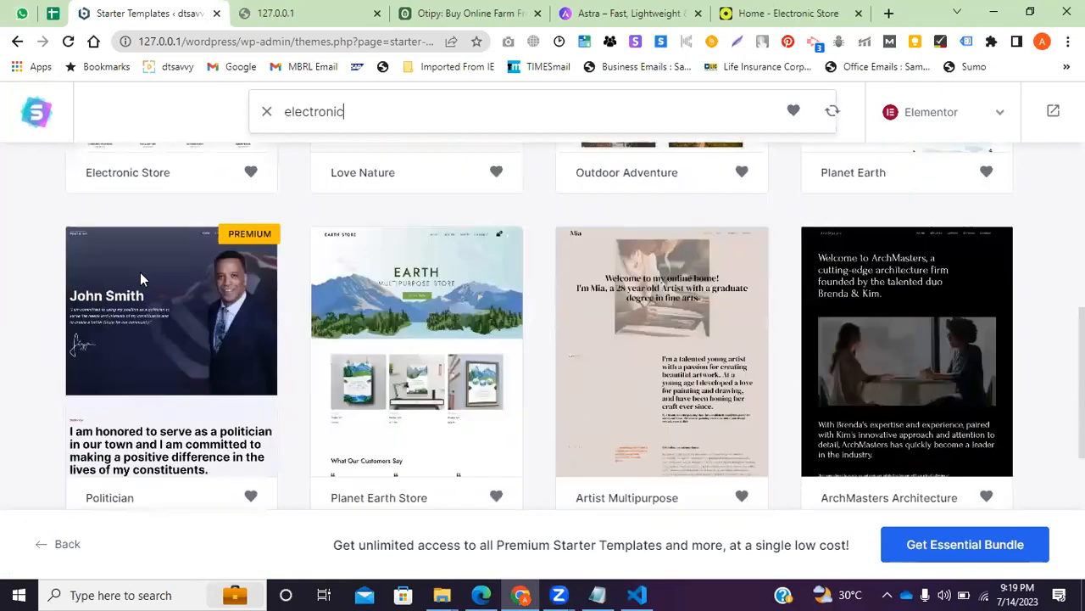
pyautogui.scroll(-4, 138, 274)
pyautogui.scroll(4, 134, 288)
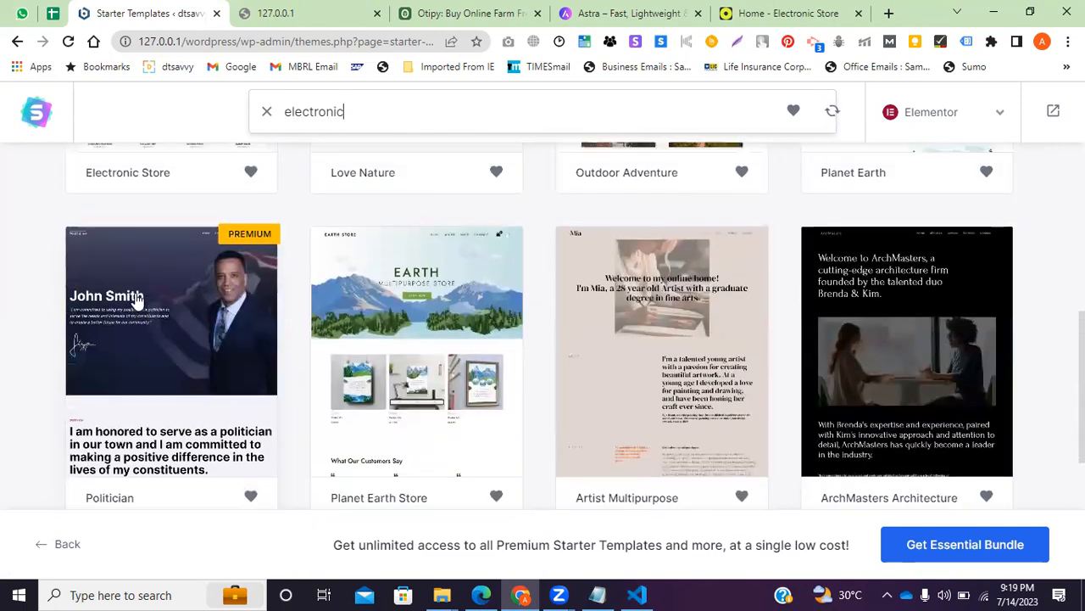
pyautogui.scroll(3, 135, 298)
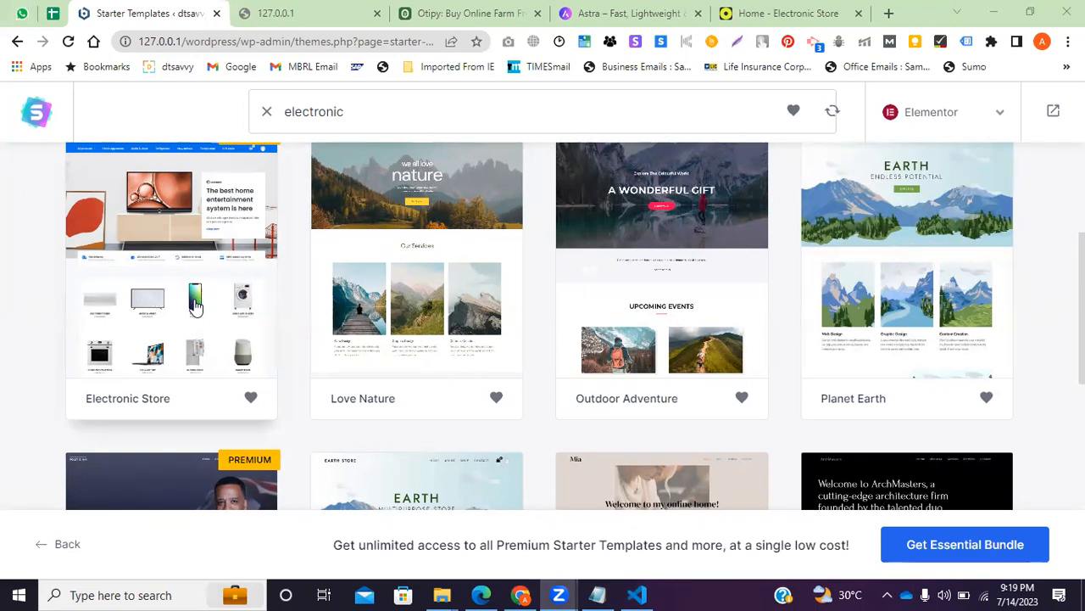
pyautogui.scroll(1, 195, 305)
pyautogui.click(177, 359)
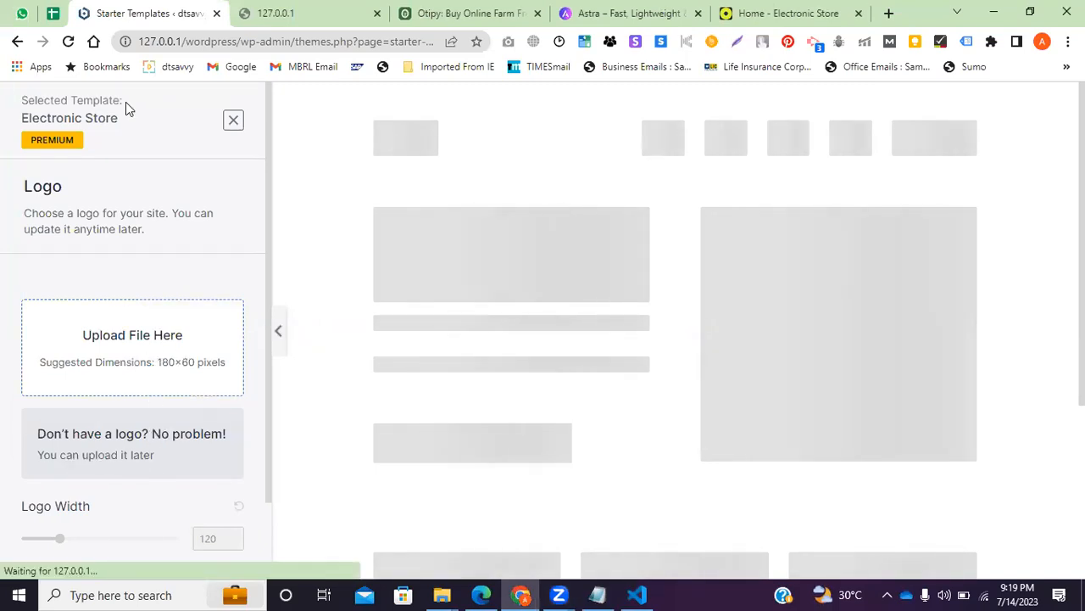
# Preview the Electronic Store template and skip the logo upload to continue to the colors and fonts settings
pyautogui.moveTo(126, 129); pyautogui.dragTo(6, 116)
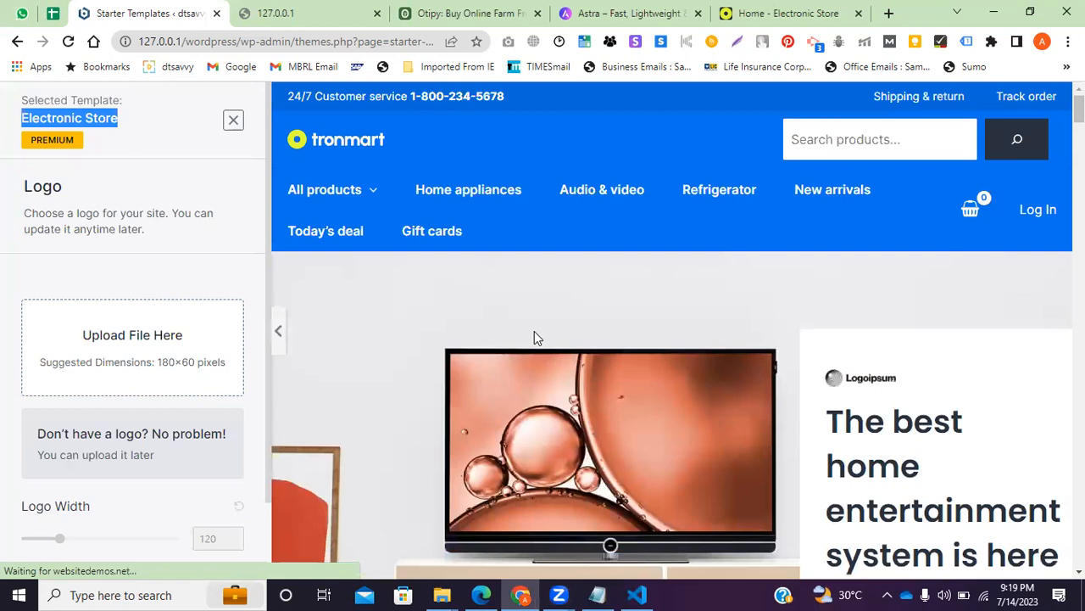
pyautogui.scroll(-2, 535, 338)
pyautogui.scroll(-1, 135, 511)
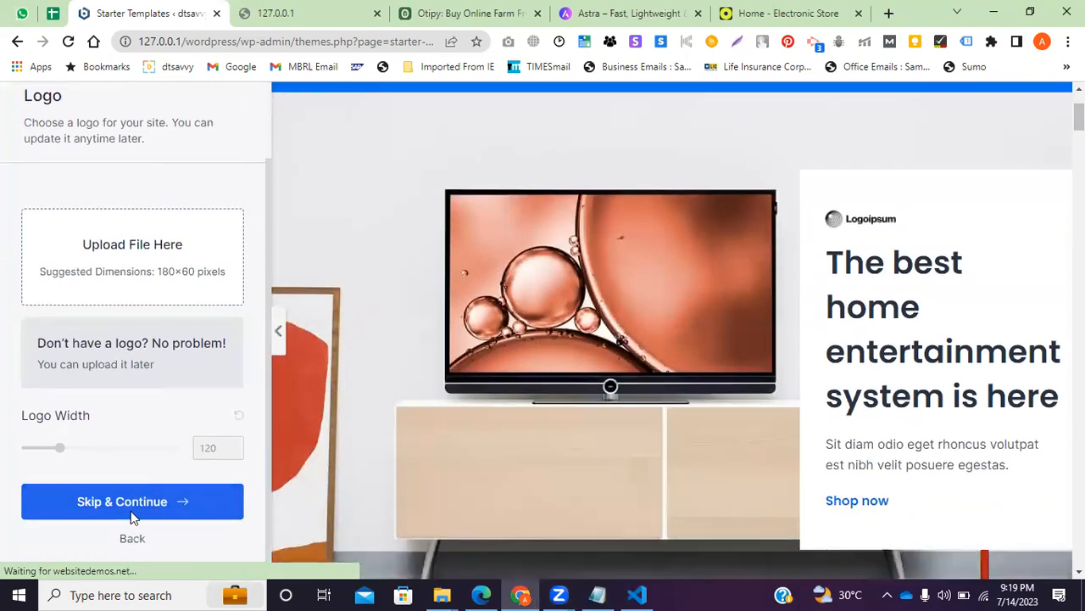
pyautogui.click(138, 517)
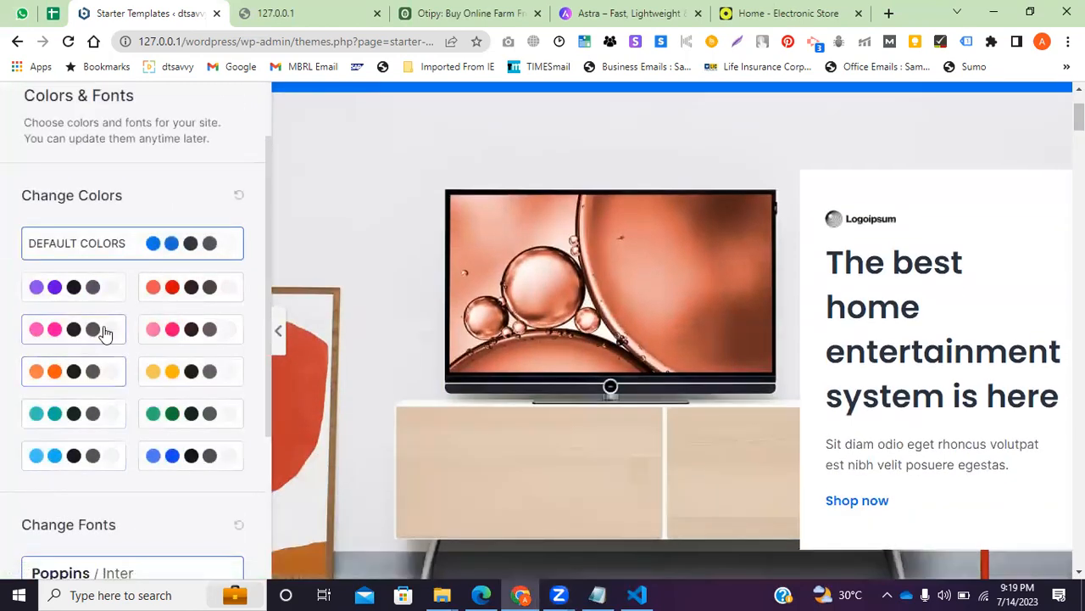
# Keep the default colors and the Poppins / Inter fonts and continue to the Electronic Store template's premium access details
pyautogui.scroll(-3, 153, 407)
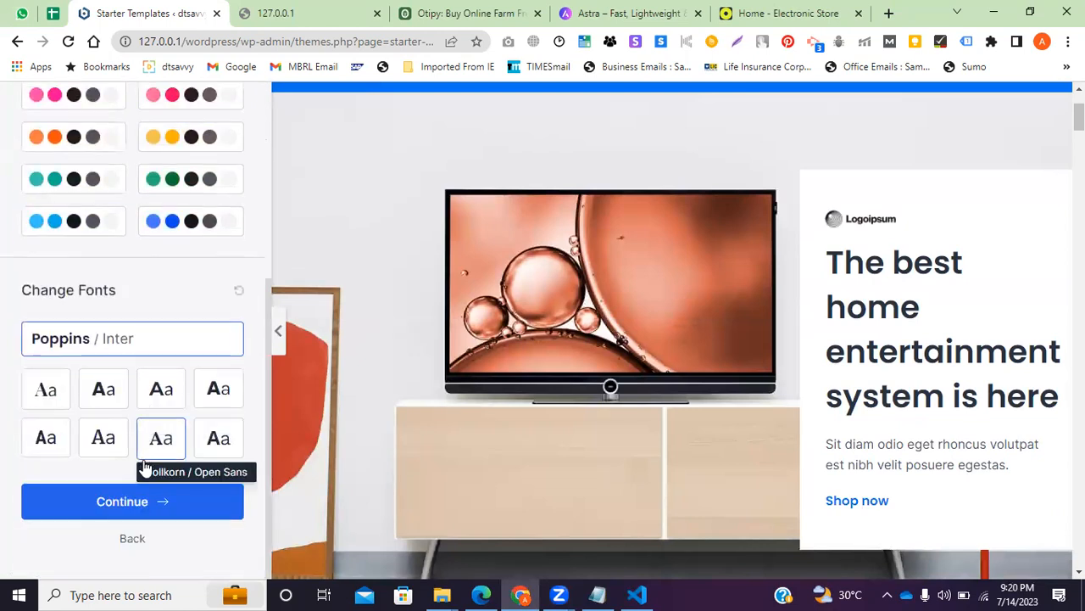
pyautogui.click(133, 508)
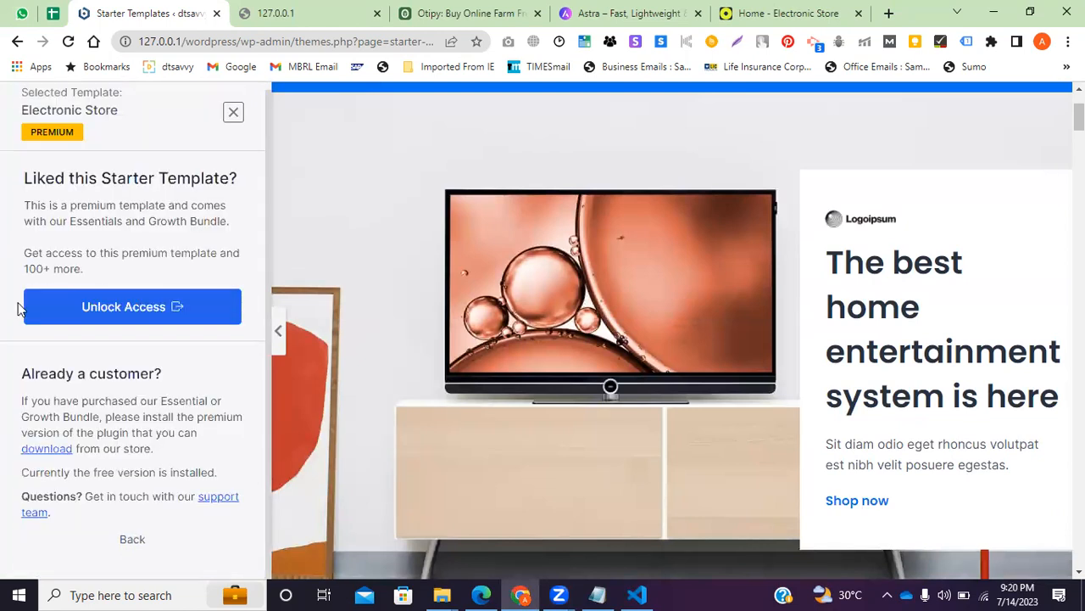
pyautogui.scroll(1, 66, 327)
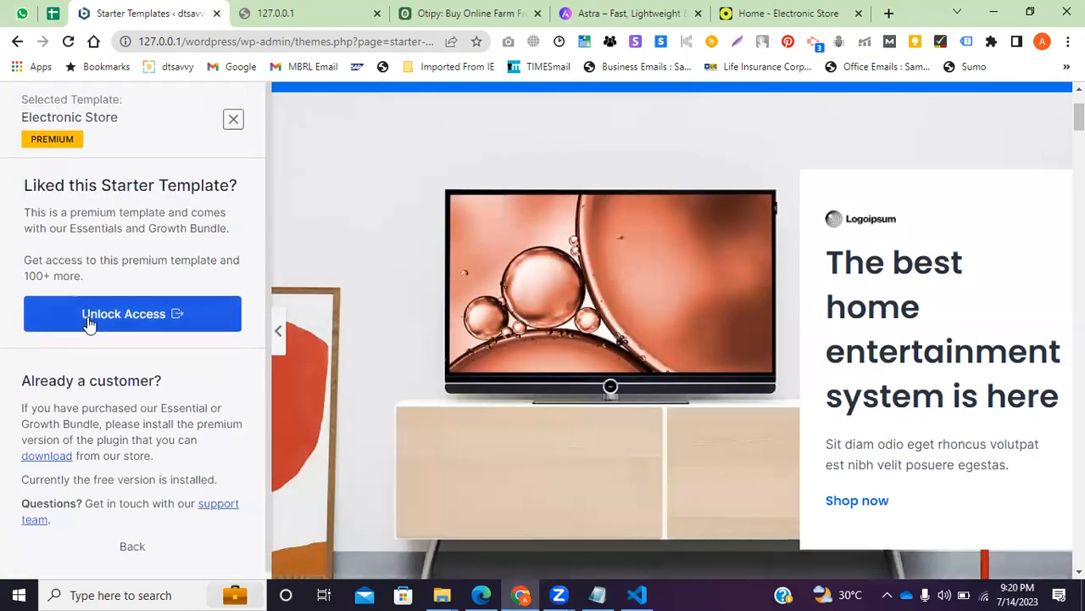
pyautogui.scroll(-1, 89, 324)
# Open the offer to unlock the premium template and examine Astra's page on its premium Elementor templates
pyautogui.click(119, 312)
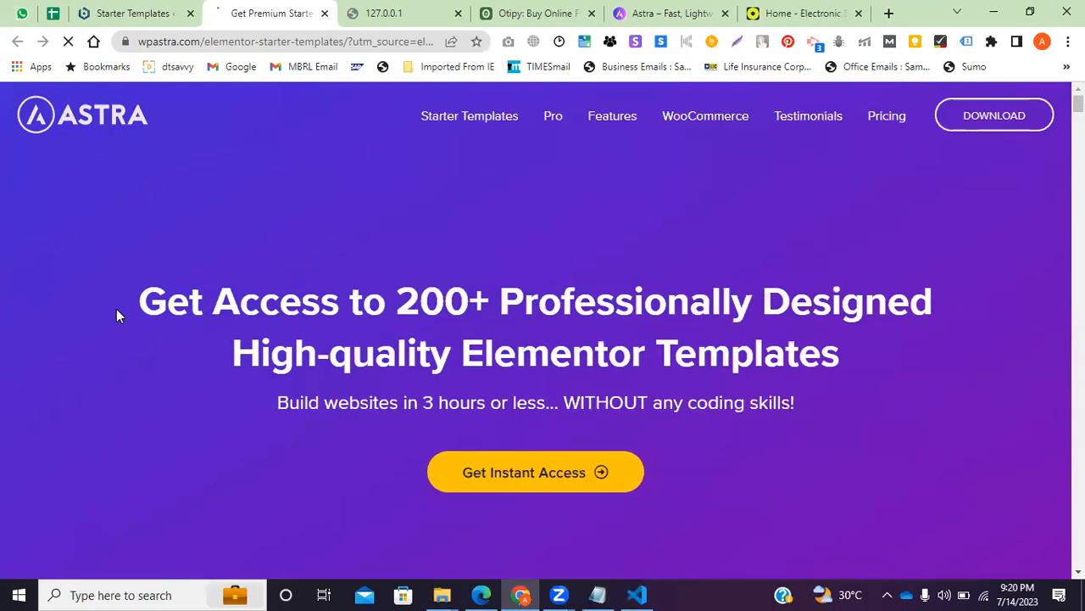
pyautogui.scroll(-8, 331, 325)
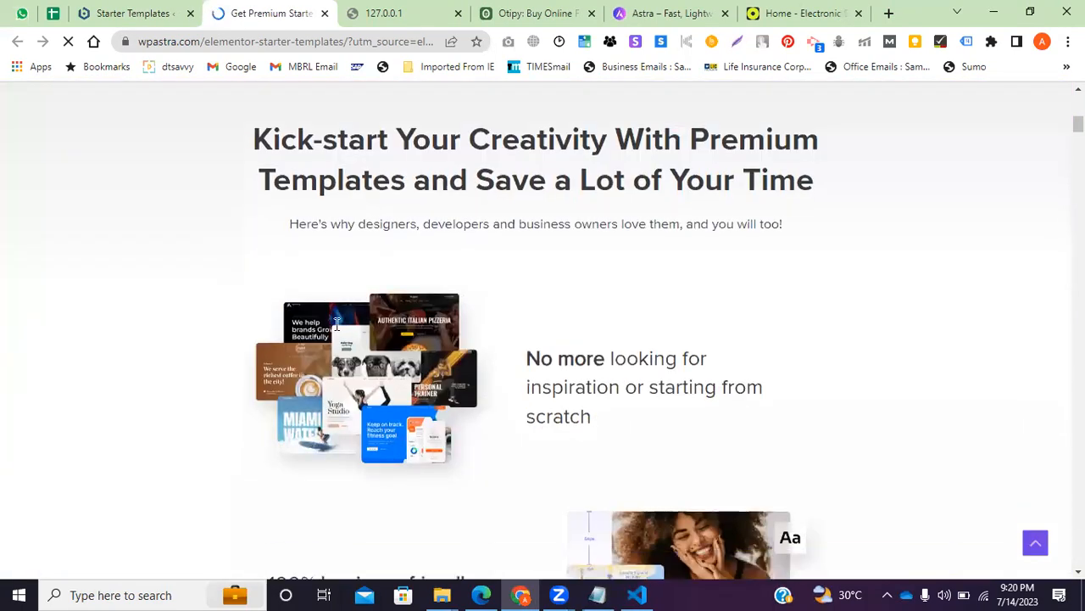
pyautogui.scroll(-7, 335, 345)
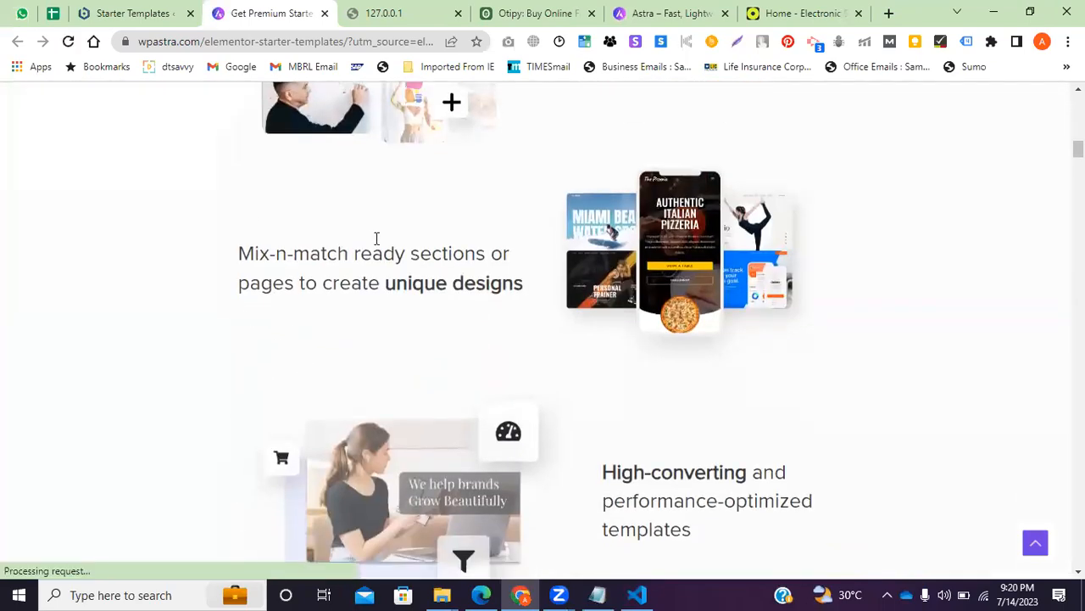
pyautogui.scroll(-6, 362, 335)
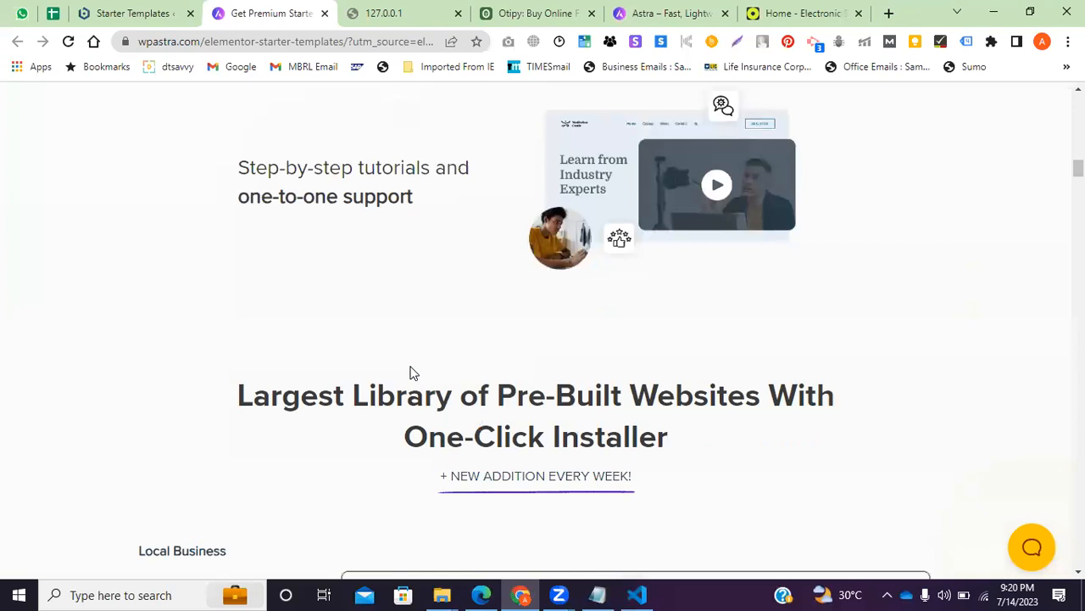
# Return to the Starter Templates site and go back through the setup stages to the "electronic" template results
pyautogui.click(134, 13)
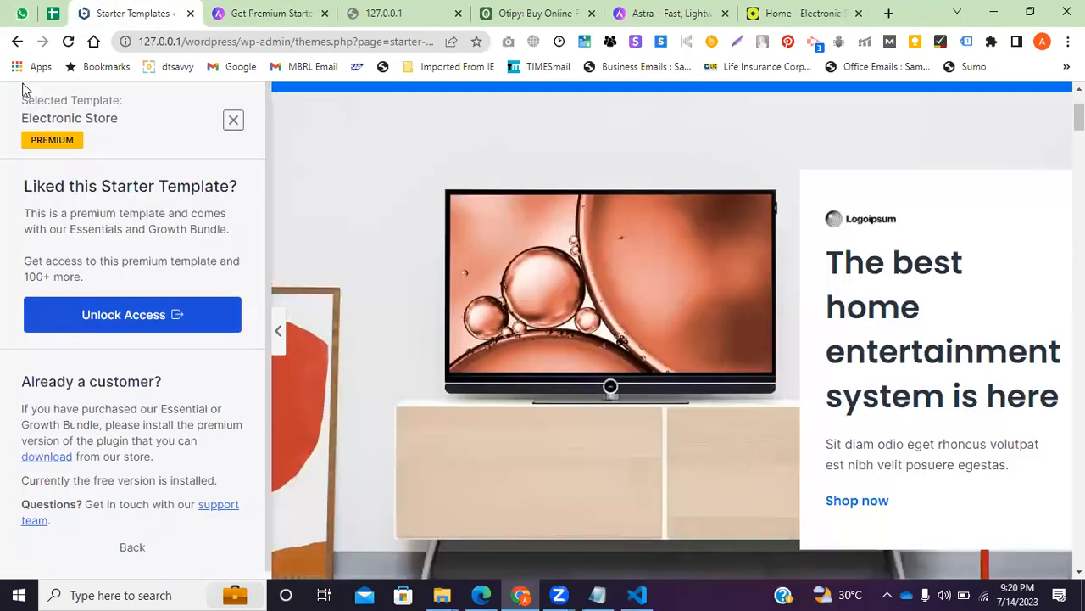
pyautogui.click(17, 41)
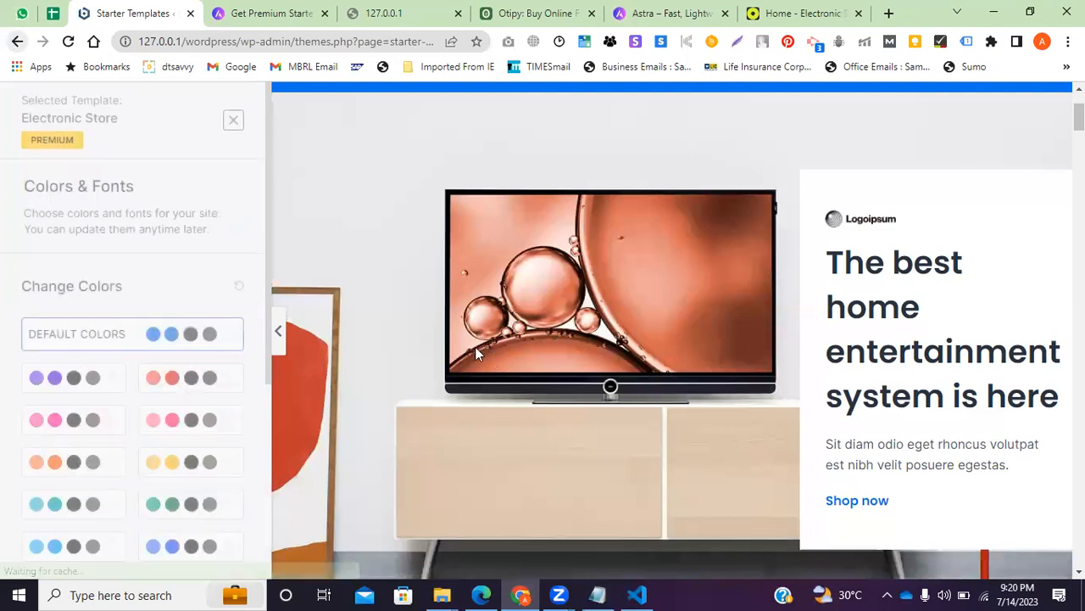
pyautogui.click(17, 41)
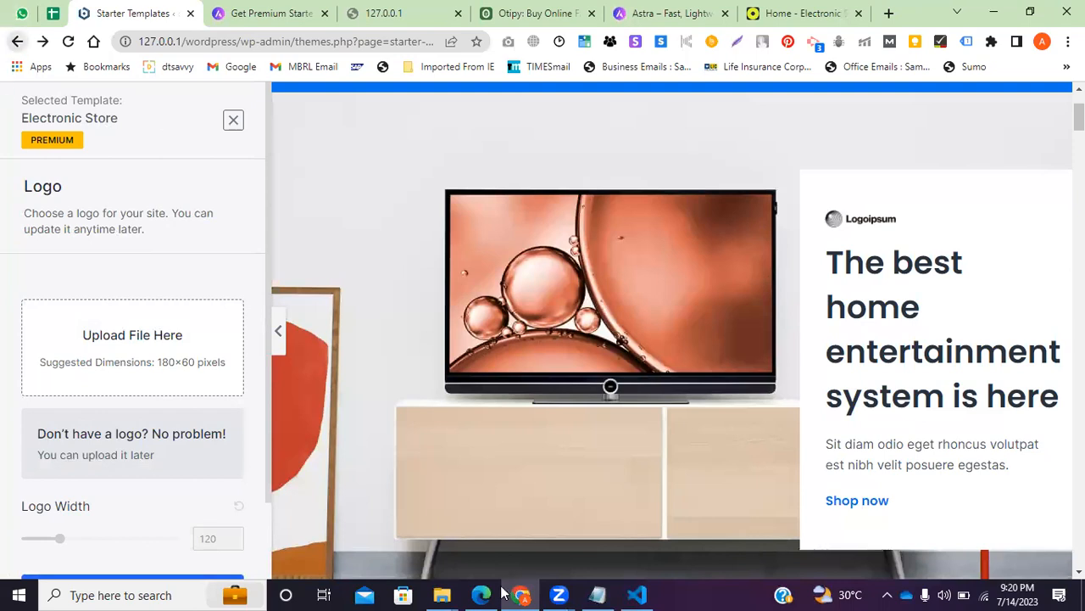
pyautogui.click(17, 41)
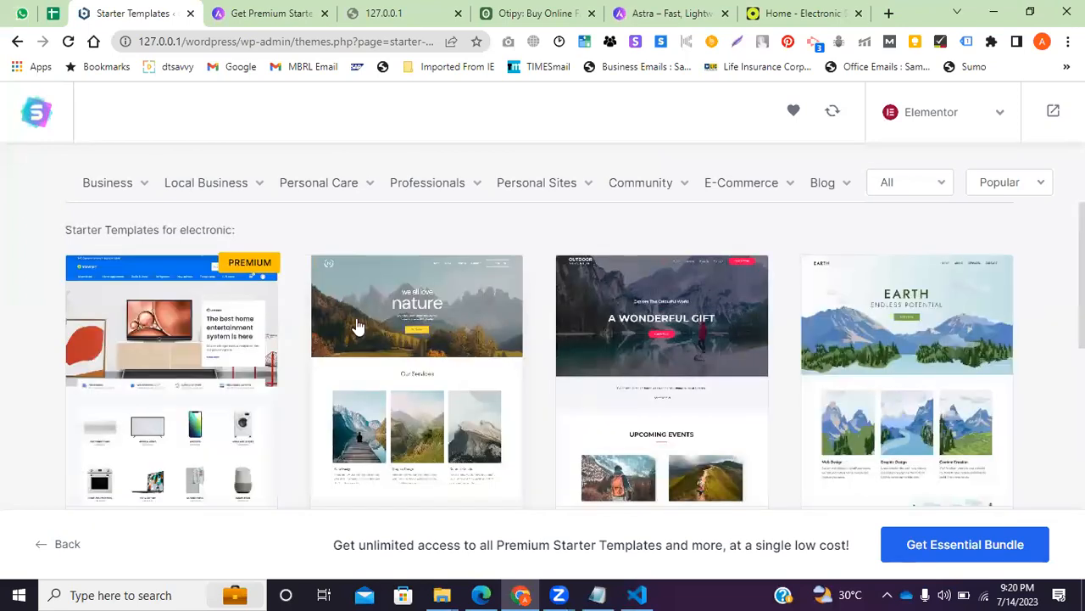
# Look through the website categories and show the starter templates for Beauty under Personal Care
pyautogui.moveTo(199, 189)
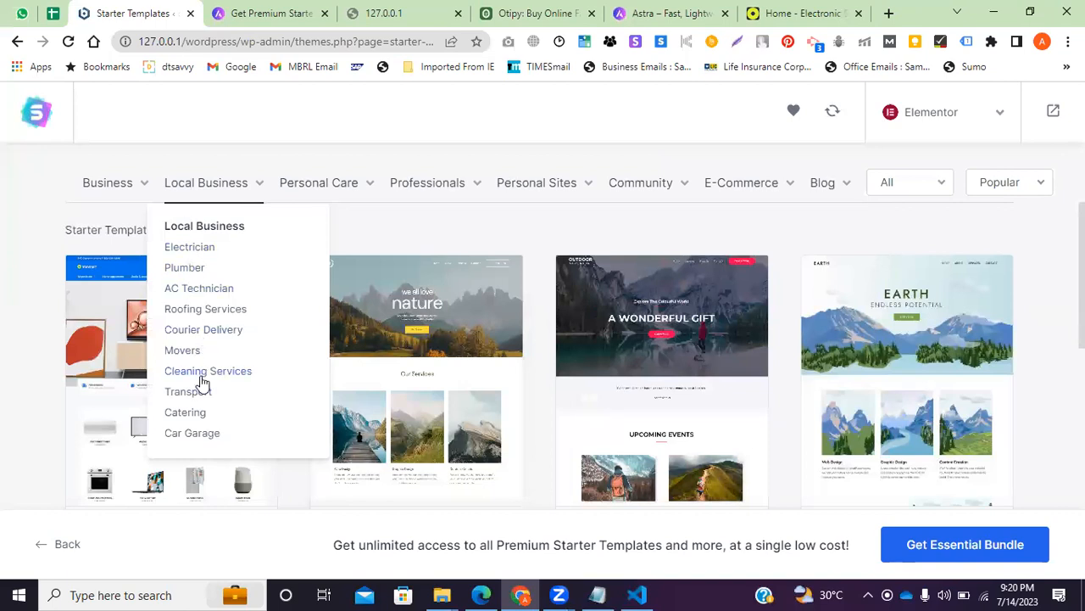
pyautogui.moveTo(116, 187)
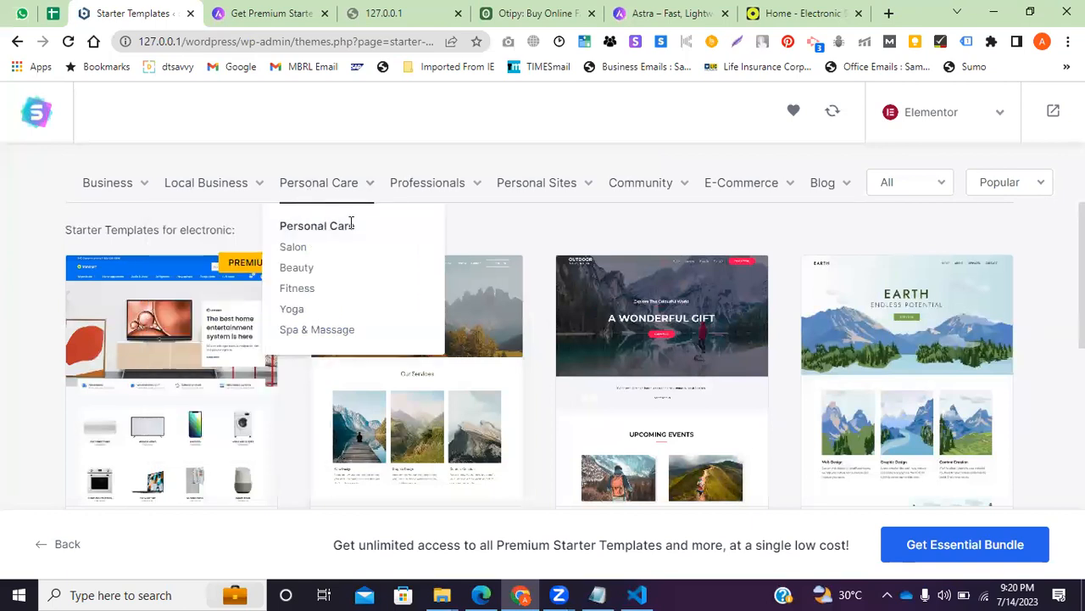
pyautogui.moveTo(441, 186)
pyautogui.moveTo(313, 186)
pyautogui.click(301, 267)
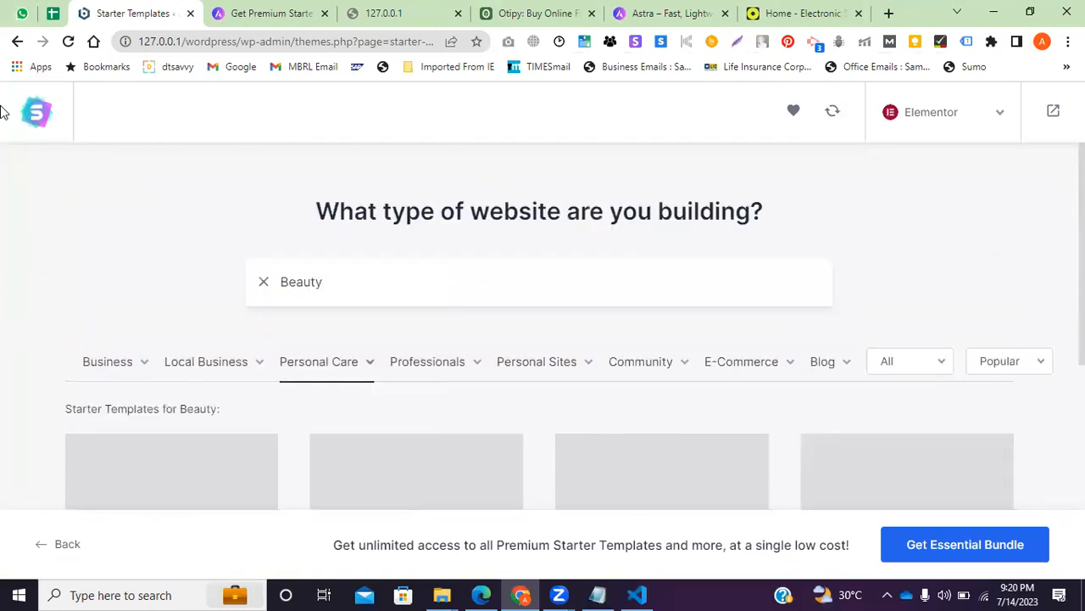
# Examine the Beauty starter templates, checking which ones are free and which are premium
pyautogui.scroll(-2, 143, 342)
pyautogui.scroll(-2, 410, 317)
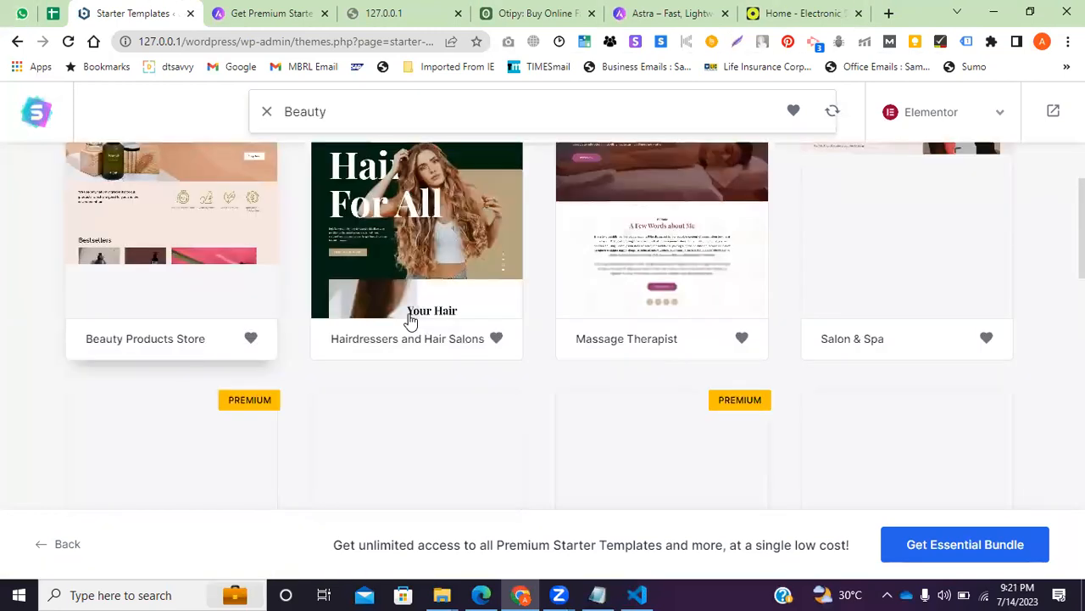
pyautogui.scroll(3, 331, 348)
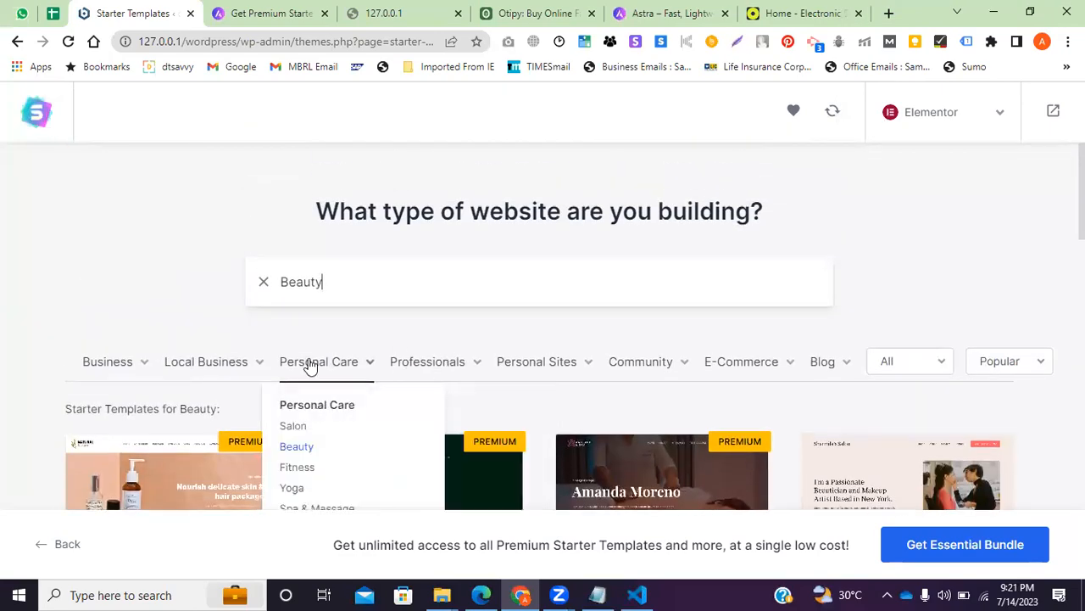
pyautogui.scroll(-3, 328, 368)
pyautogui.scroll(-4, 104, 359)
pyautogui.scroll(2, 251, 289)
pyautogui.scroll(4, 251, 288)
# Show the Finance starter templates under Professionals and look through them
pyautogui.moveTo(458, 169)
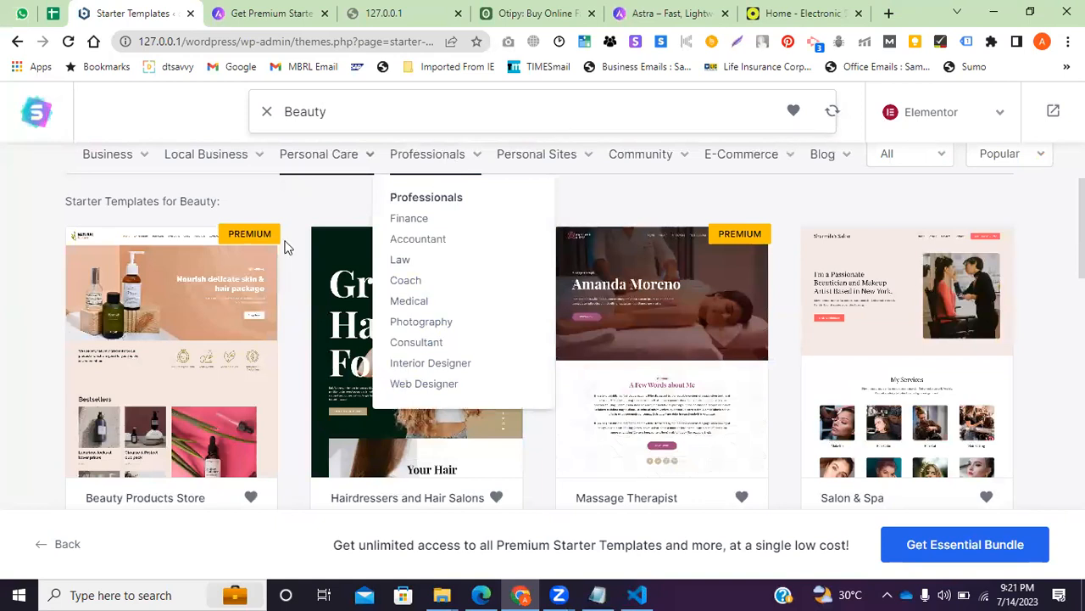
pyautogui.click(416, 219)
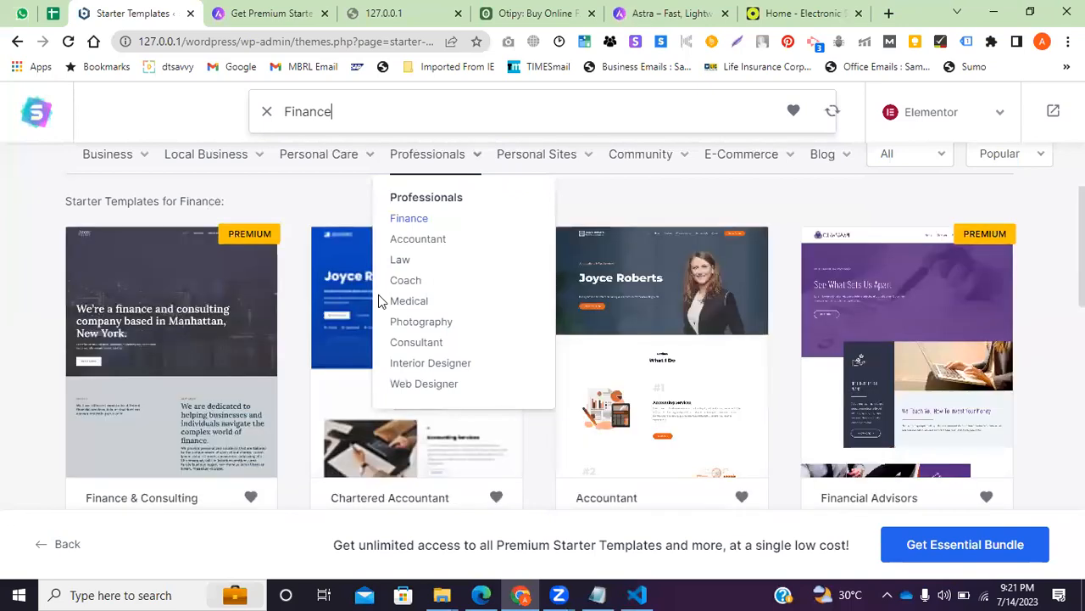
pyautogui.scroll(-4, 470, 352)
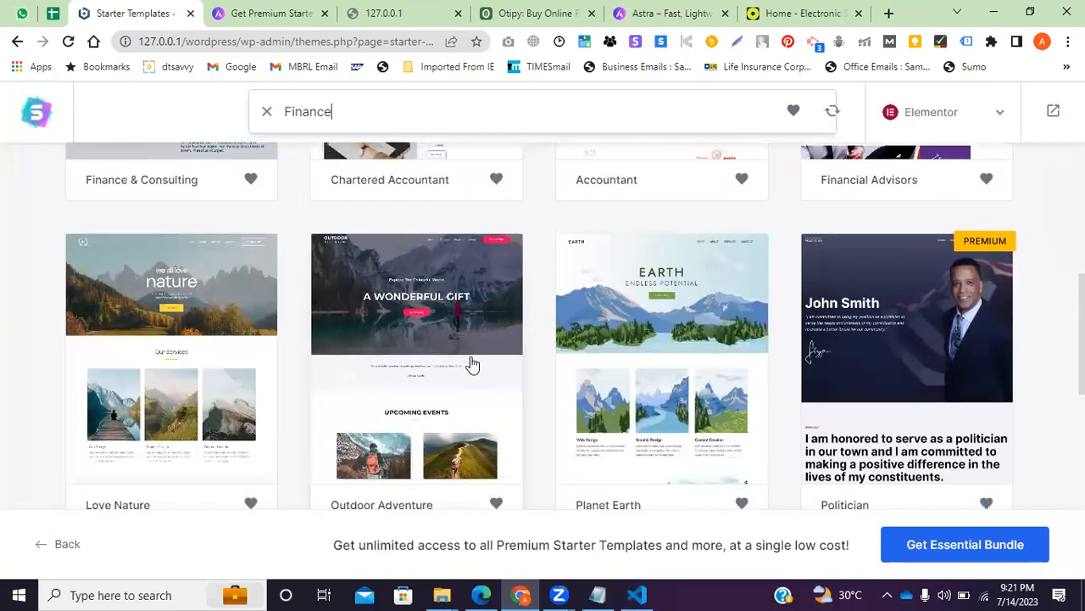
pyautogui.scroll(-7, 586, 335)
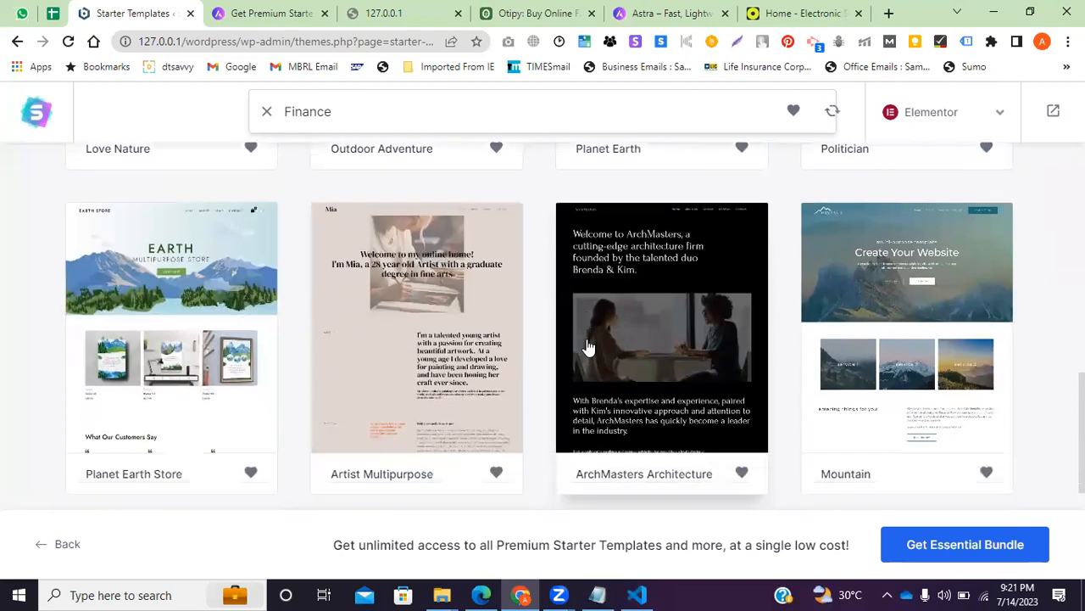
pyautogui.scroll(-1, 588, 347)
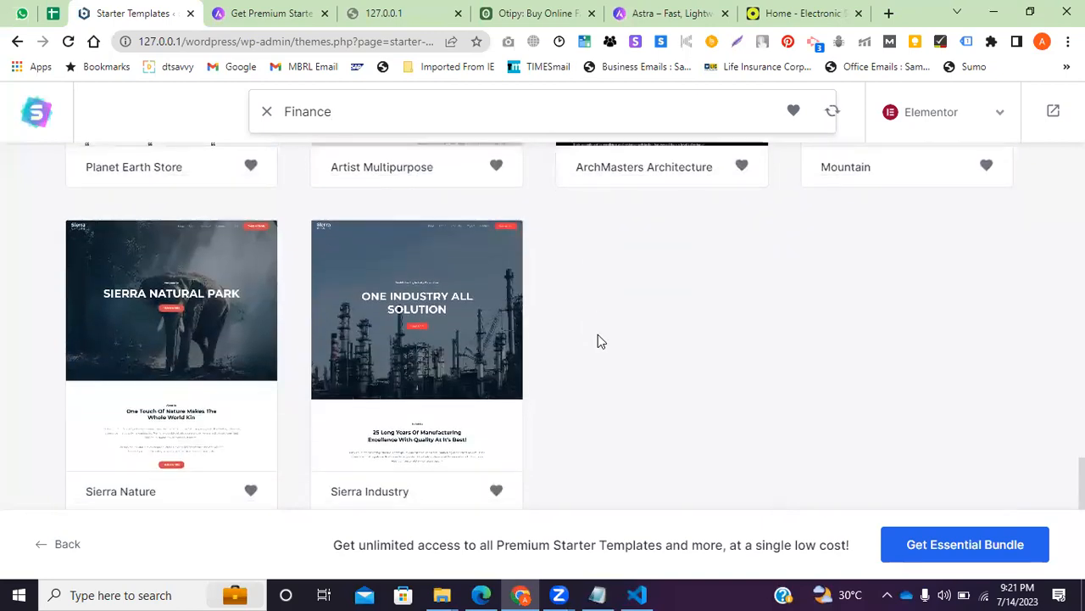
pyautogui.scroll(5, 490, 302)
pyautogui.scroll(5, 490, 302)
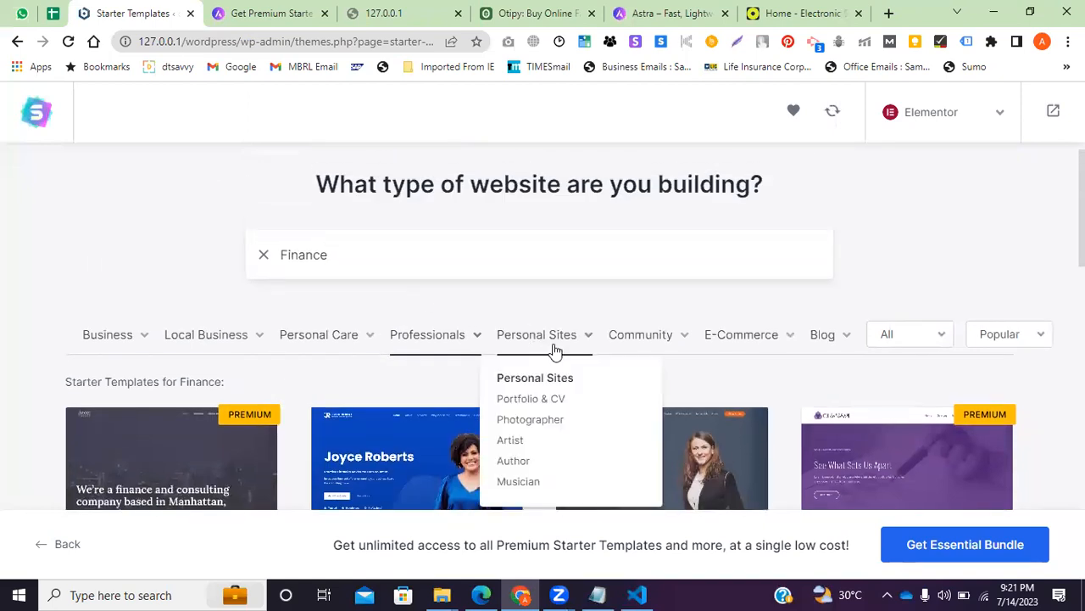
# Check the website types under Community and E-Commerce and show the Online Shop starter templates
pyautogui.scroll(-2, 560, 348)
pyautogui.moveTo(650, 266)
pyautogui.scroll(-2, 647, 326)
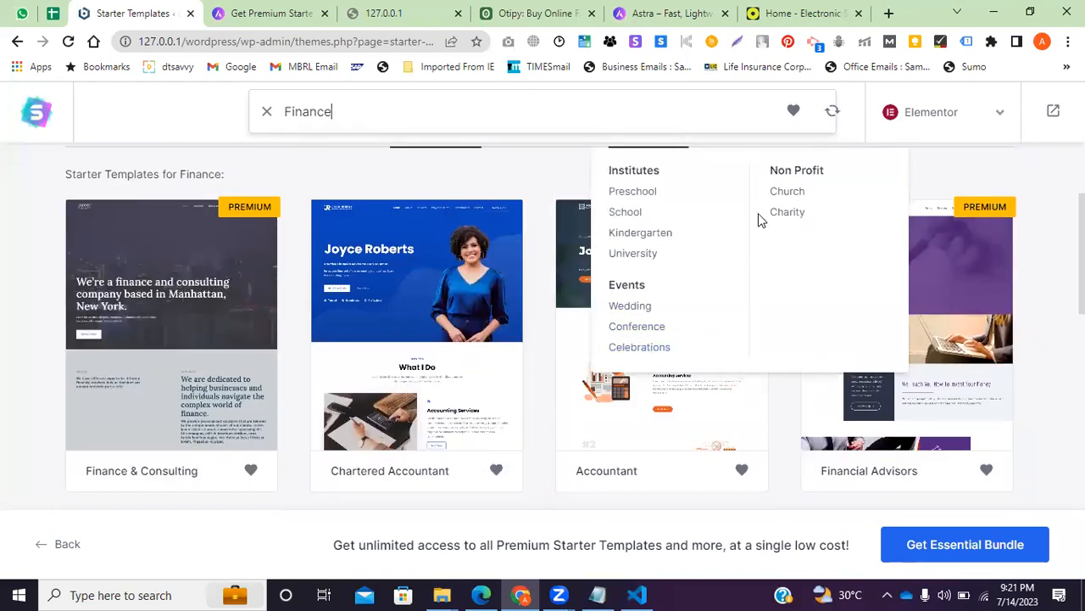
pyautogui.scroll(3, 666, 297)
pyautogui.moveTo(740, 344)
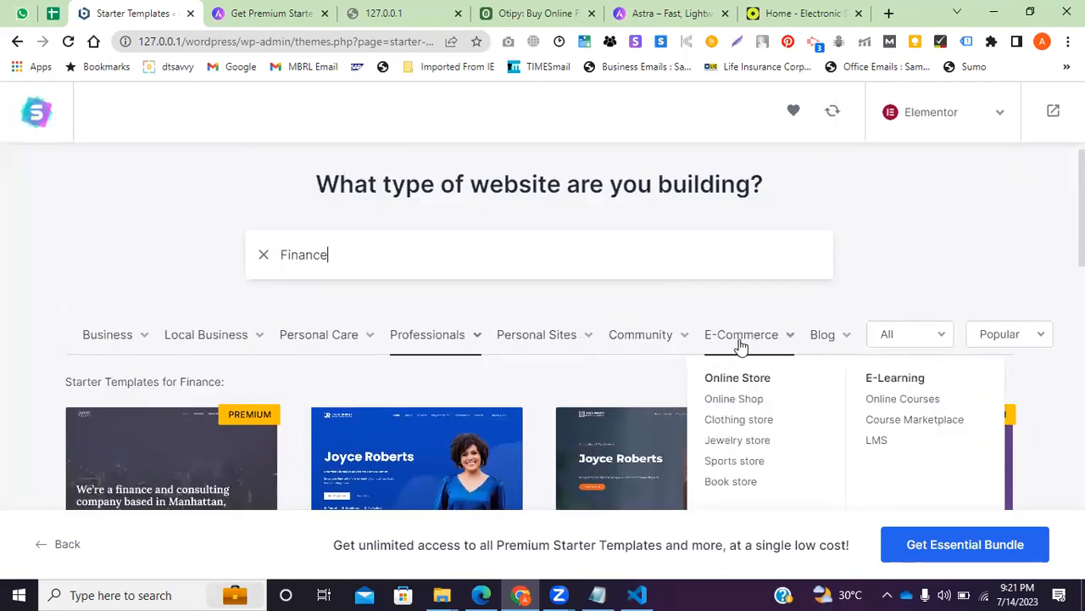
pyautogui.scroll(-1, 740, 346)
pyautogui.click(734, 319)
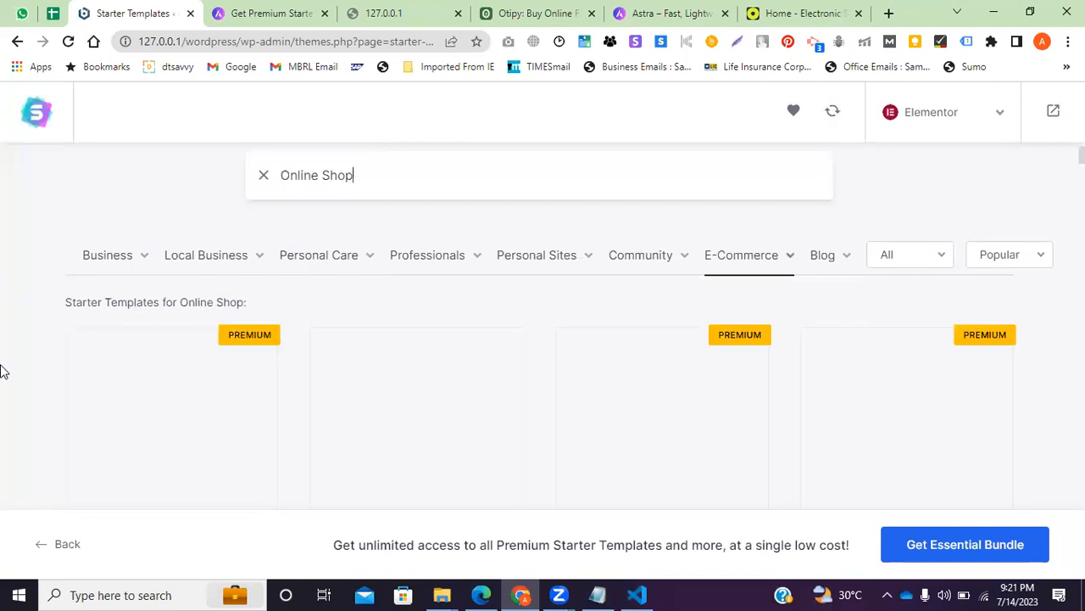
# Look through the Online Shop starter templates for a suitable store design that is not marked premium
pyautogui.scroll(-2, 2, 343)
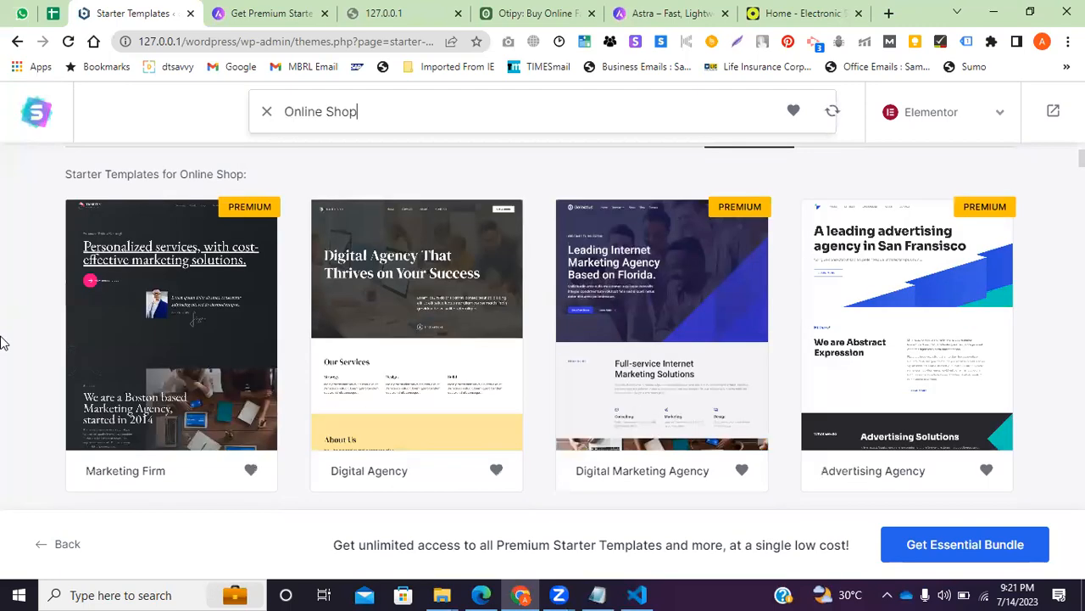
pyautogui.scroll(-2, 363, 351)
pyautogui.scroll(-3, 403, 342)
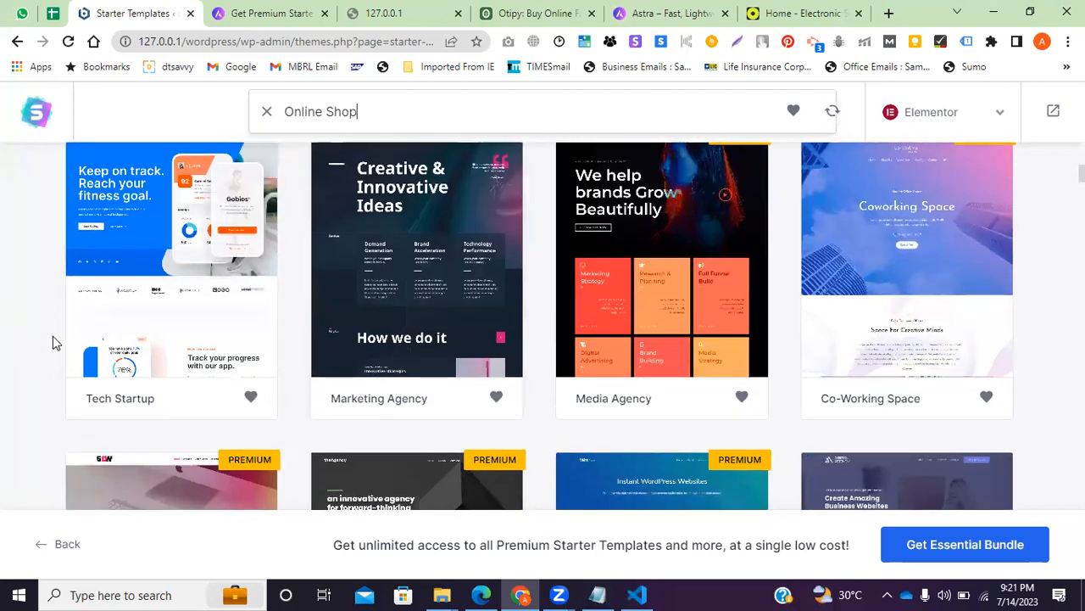
pyautogui.scroll(-3, 45, 339)
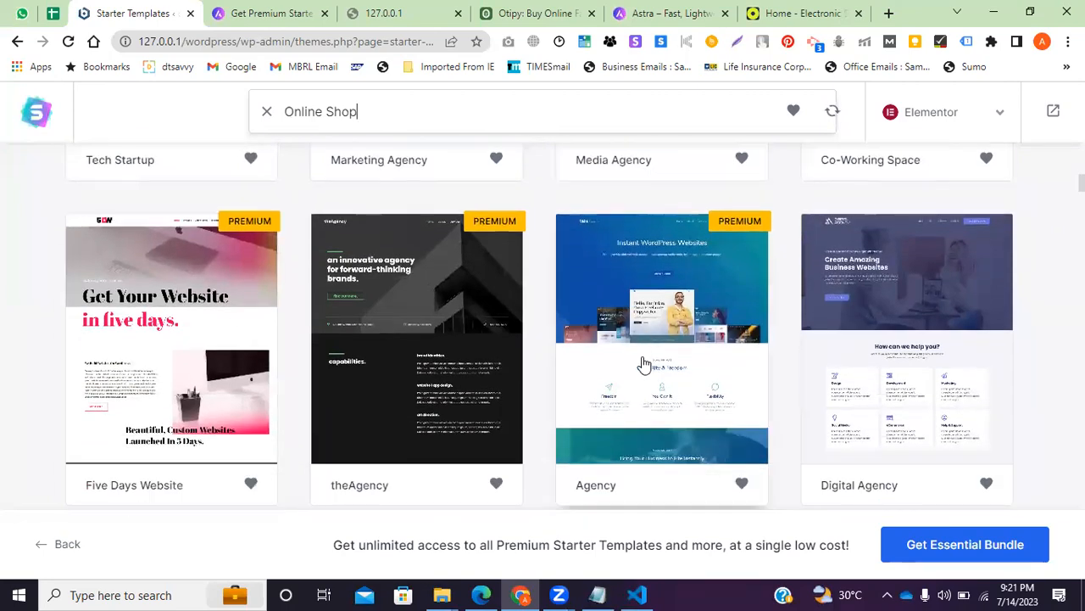
pyautogui.scroll(-2, 648, 360)
pyautogui.scroll(-2, 399, 358)
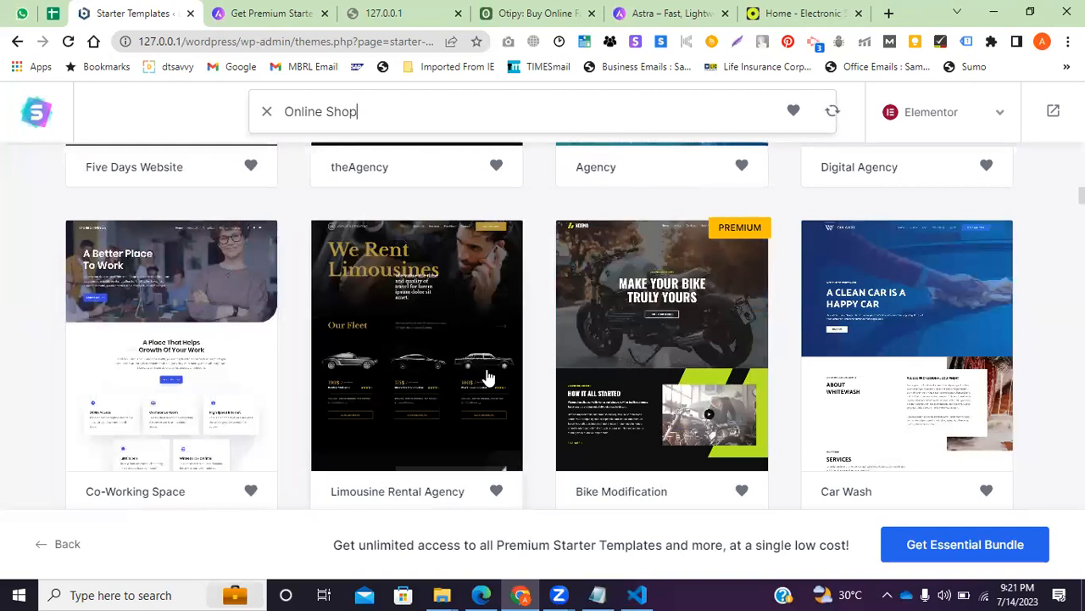
pyautogui.scroll(-2, 424, 373)
pyautogui.scroll(-2, 364, 373)
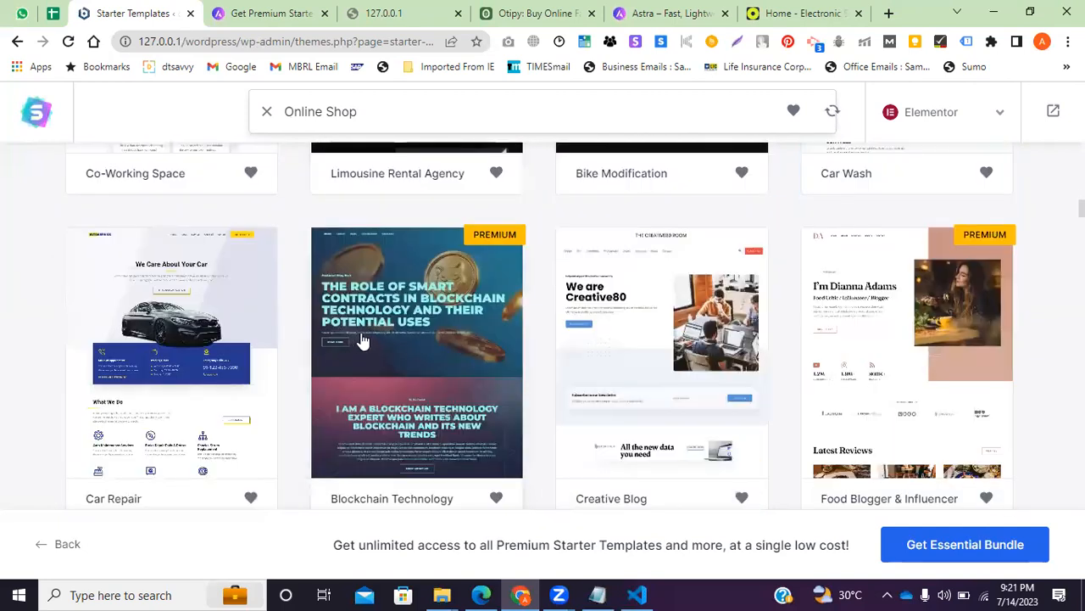
pyautogui.scroll(-1, 652, 350)
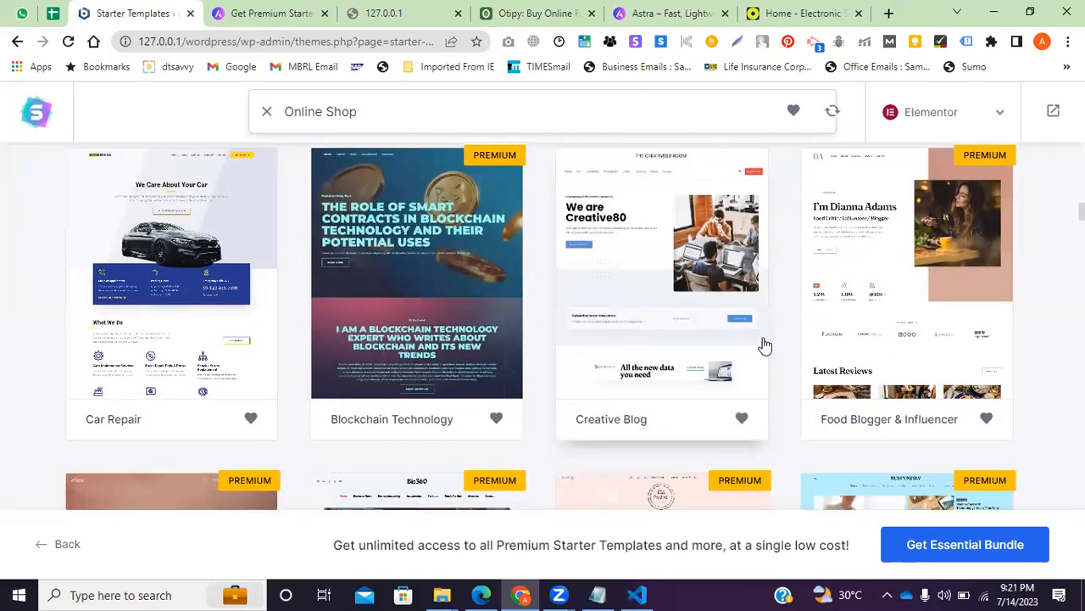
pyautogui.scroll(-3, 477, 310)
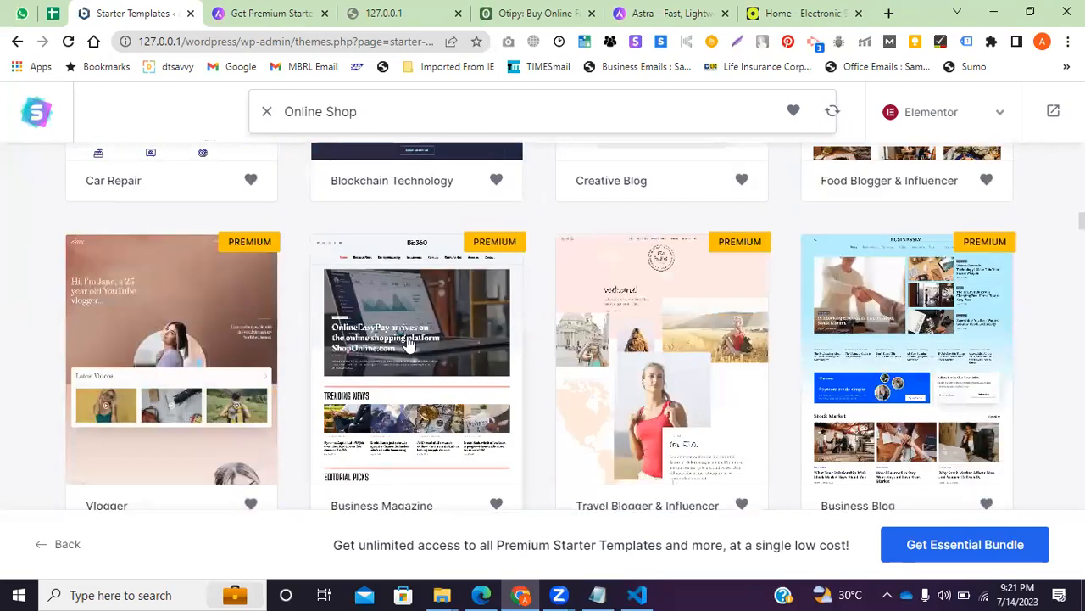
pyautogui.scroll(-2, 406, 346)
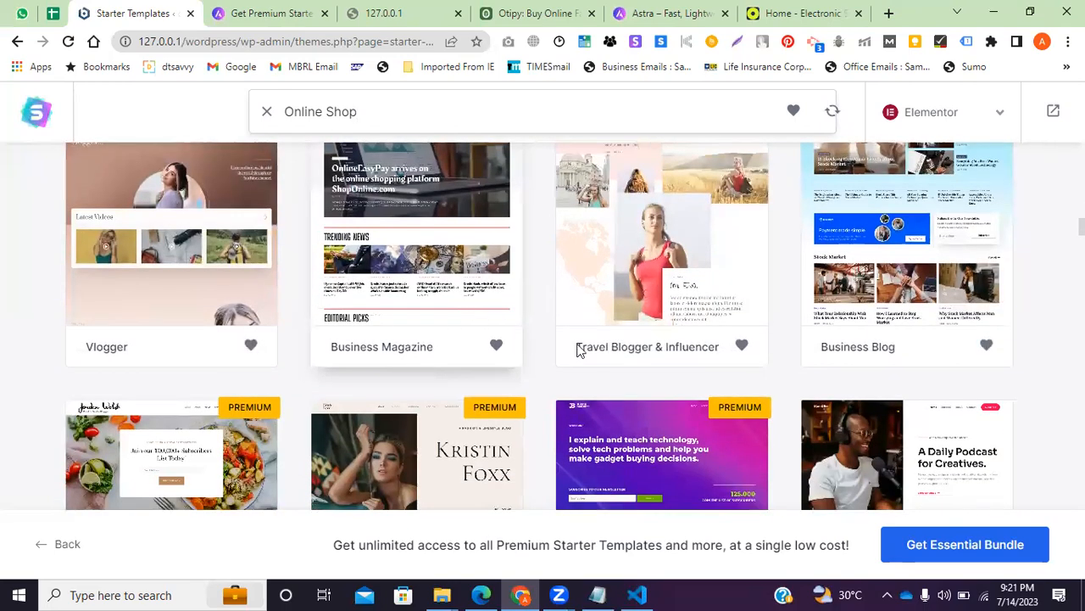
pyautogui.scroll(-6, 579, 350)
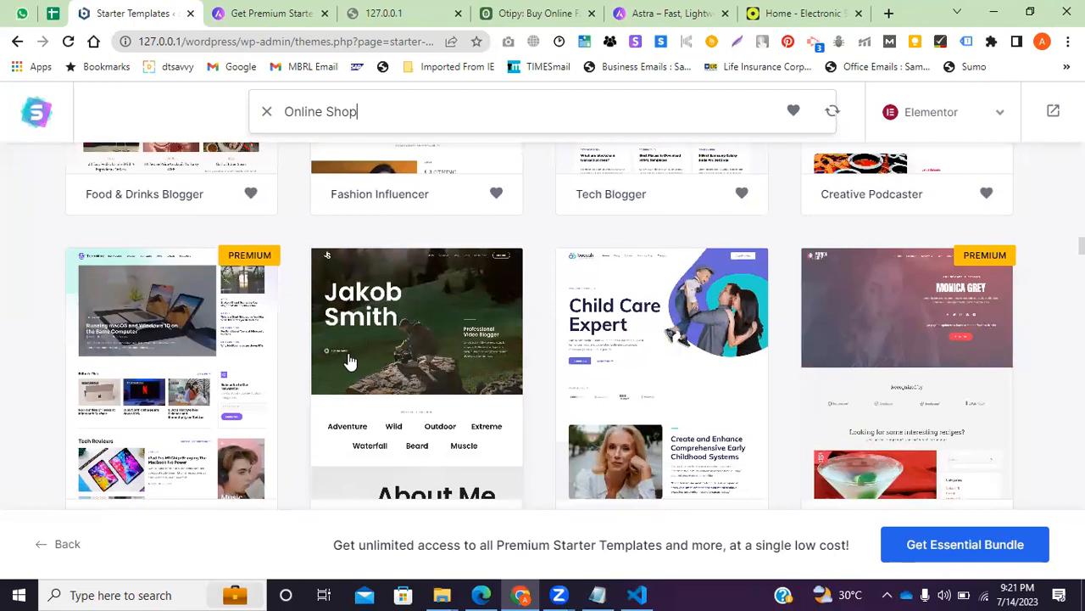
pyautogui.scroll(-3, 356, 361)
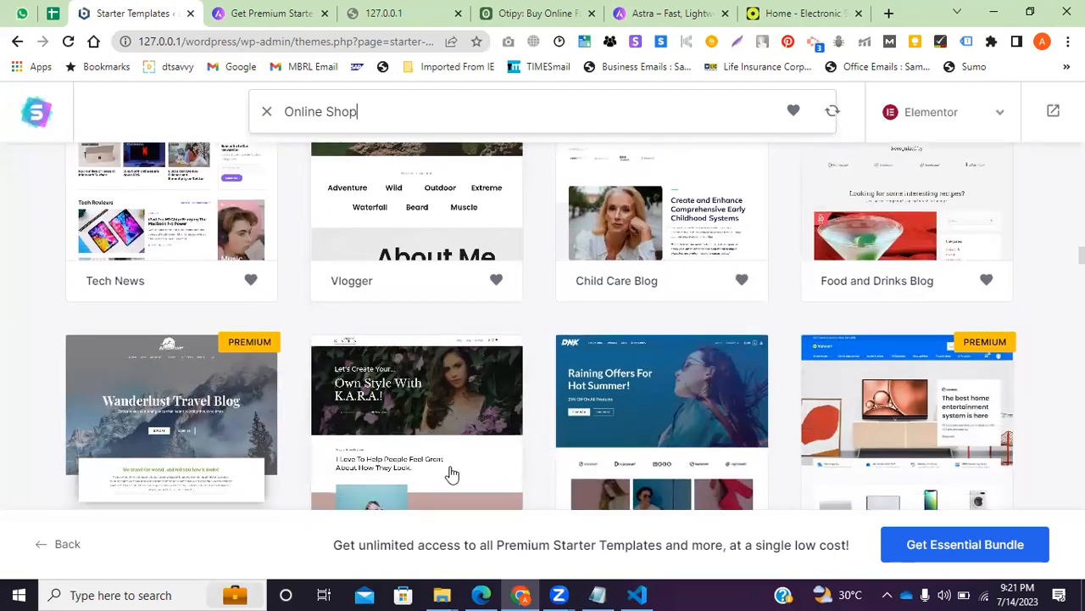
# Look through the Online Shop starter templates, comparing store designs such as Electronic Store, Brandstore and Organic Store and noting which are premium
pyautogui.scroll(-3, 424, 357)
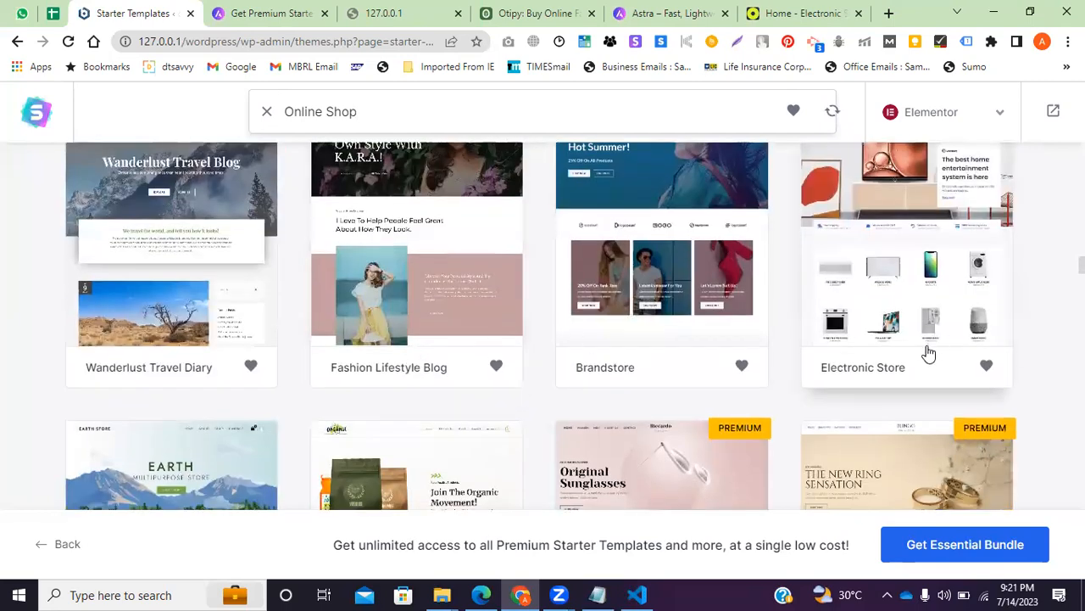
pyautogui.scroll(1, 891, 377)
pyautogui.scroll(-1, 873, 373)
pyautogui.scroll(-4, 871, 373)
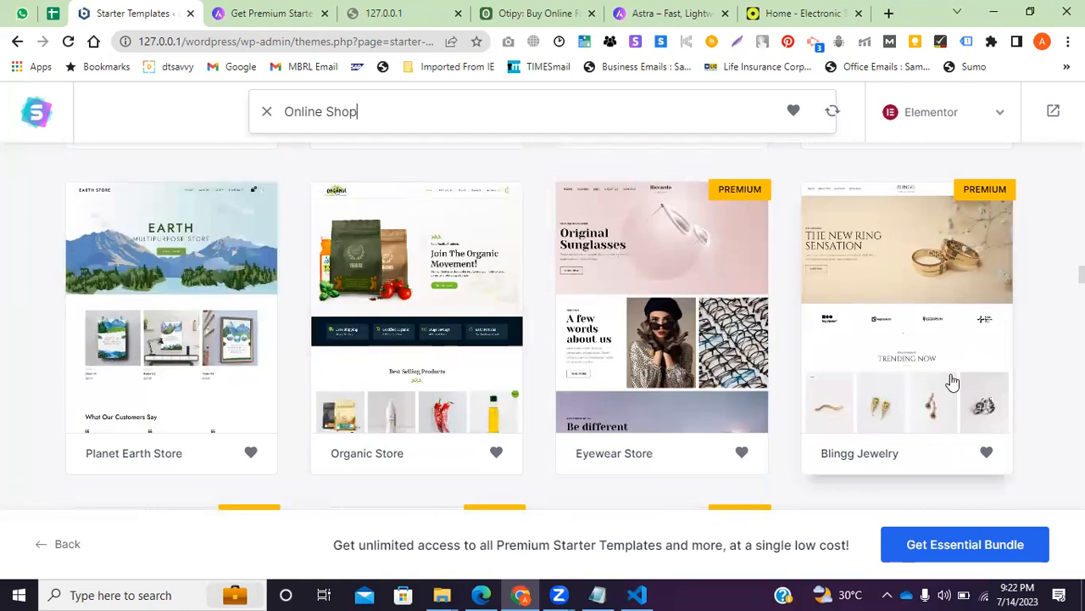
pyautogui.scroll(-1, 933, 380)
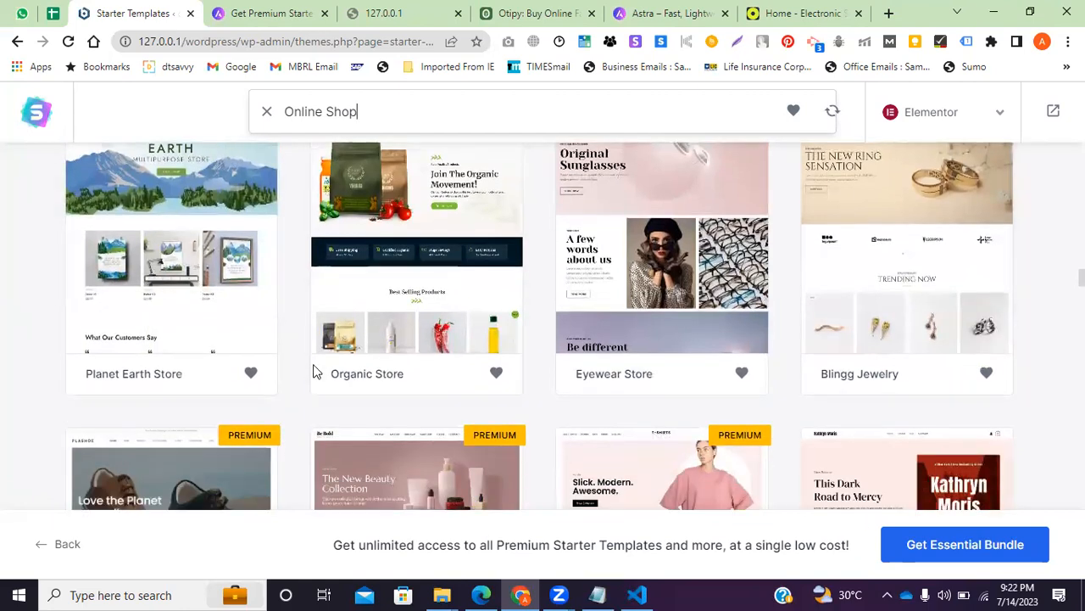
pyautogui.scroll(1, 441, 305)
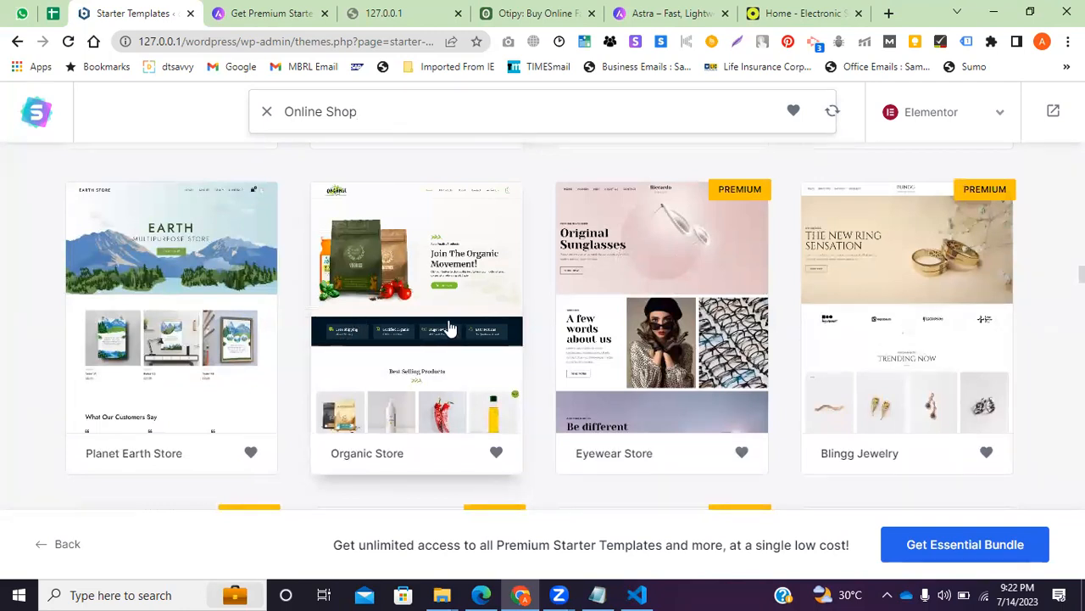
pyautogui.scroll(-1, 436, 348)
pyautogui.scroll(2, 413, 343)
pyautogui.scroll(1, 413, 343)
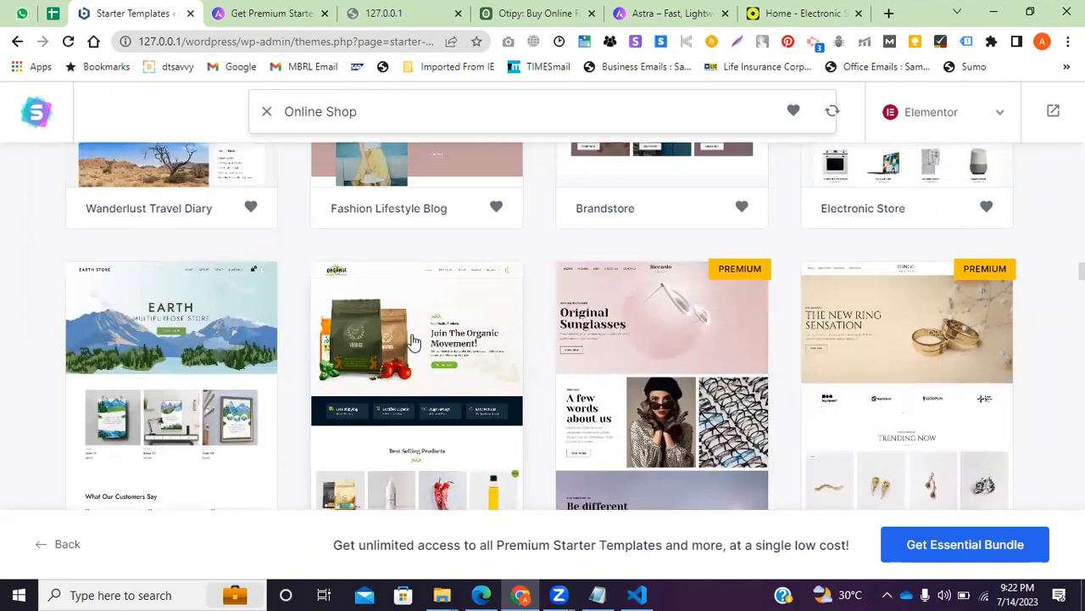
pyautogui.scroll(-1, 419, 335)
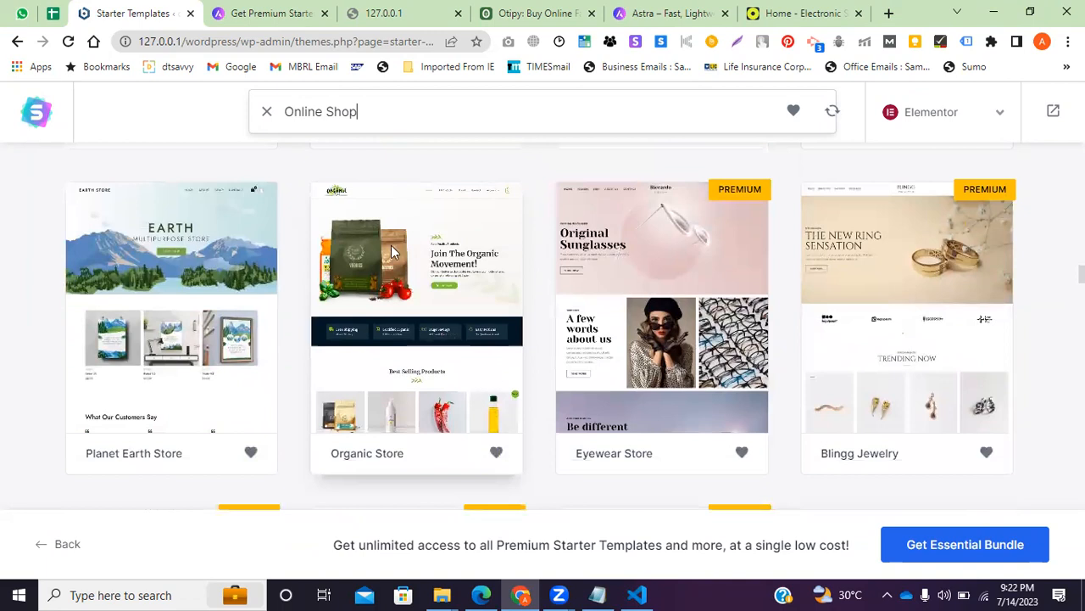
pyautogui.scroll(-3, 395, 354)
pyautogui.scroll(2, 415, 314)
pyautogui.scroll(-3, 427, 332)
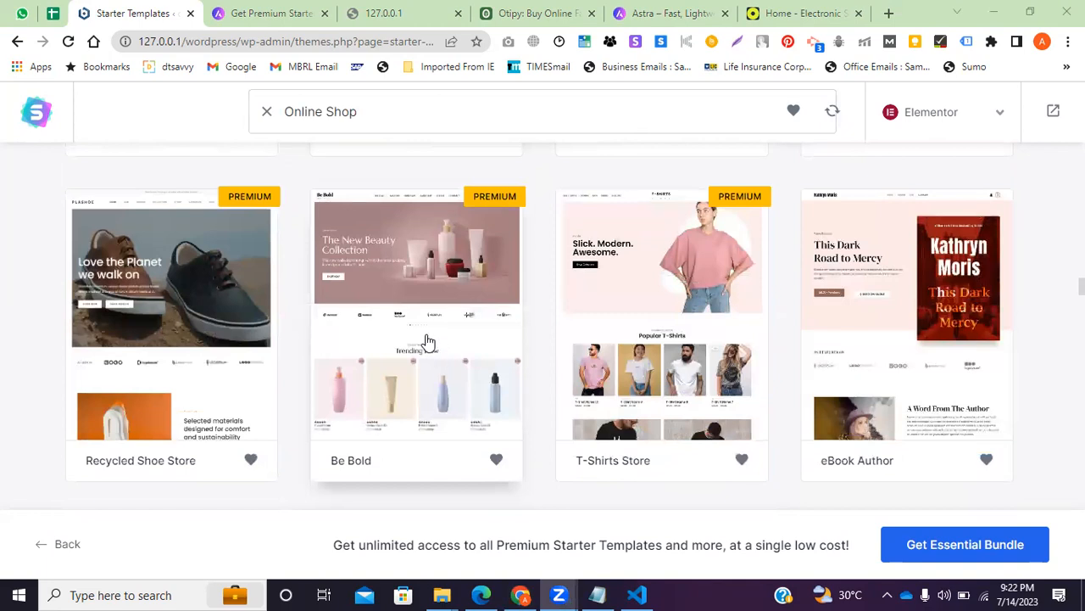
pyautogui.scroll(2, 409, 357)
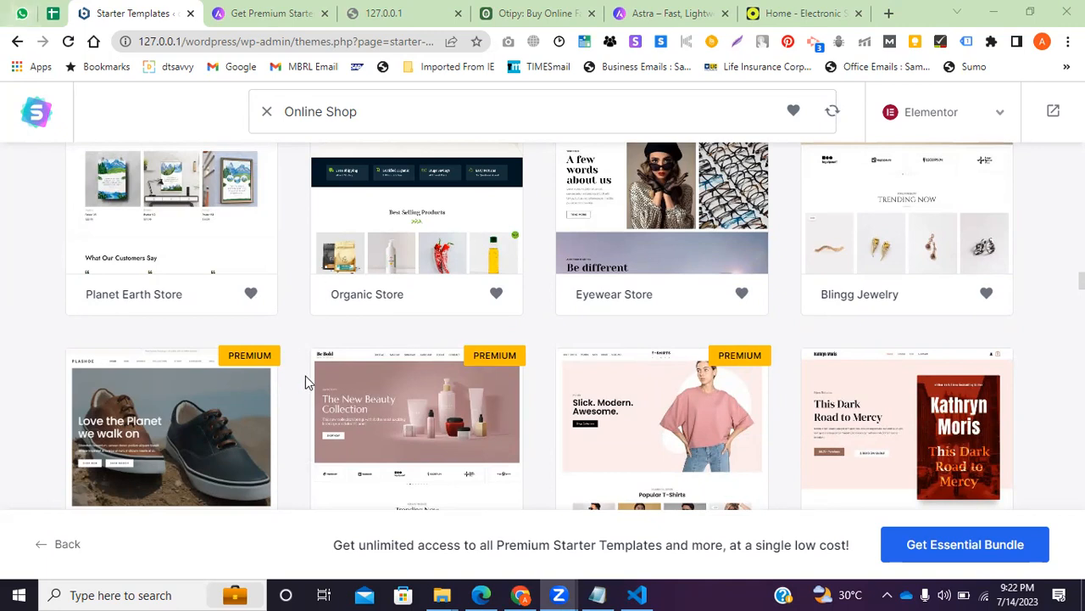
pyautogui.scroll(2, 390, 294)
pyautogui.scroll(-2, 623, 339)
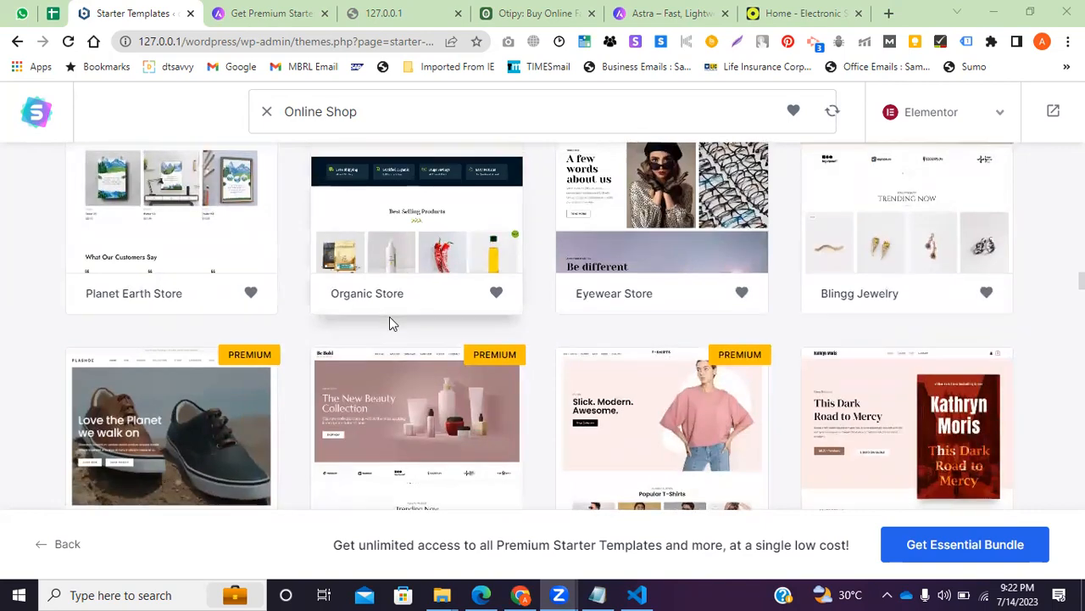
pyautogui.scroll(-2, 395, 327)
pyautogui.scroll(3, 404, 352)
pyautogui.scroll(5, 504, 339)
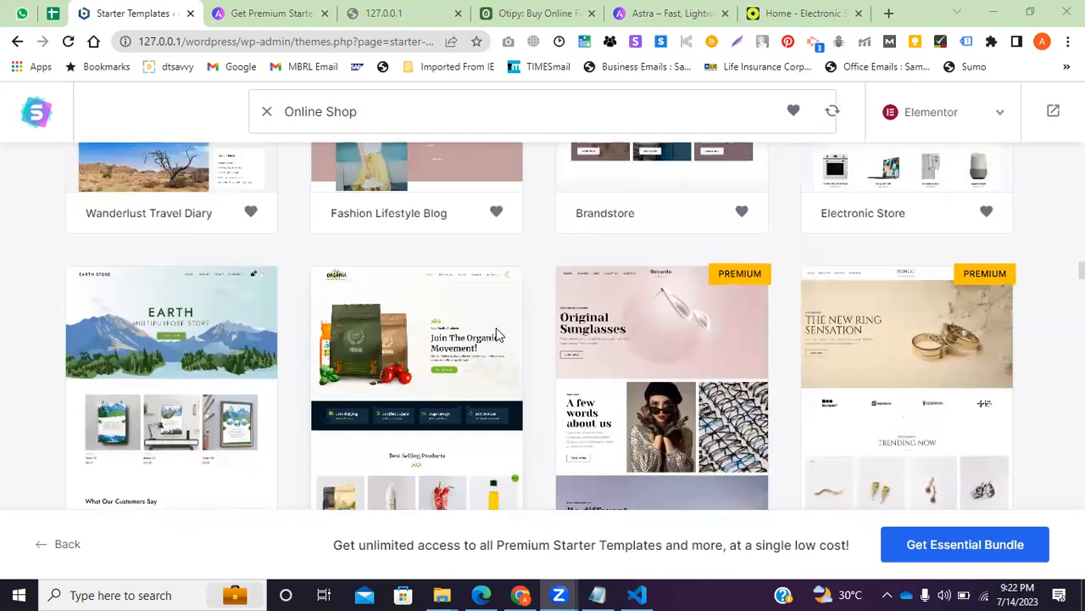
# Select the Brandstore starter template and close the wpastra.com premium starter templates page
pyautogui.click(661, 334)
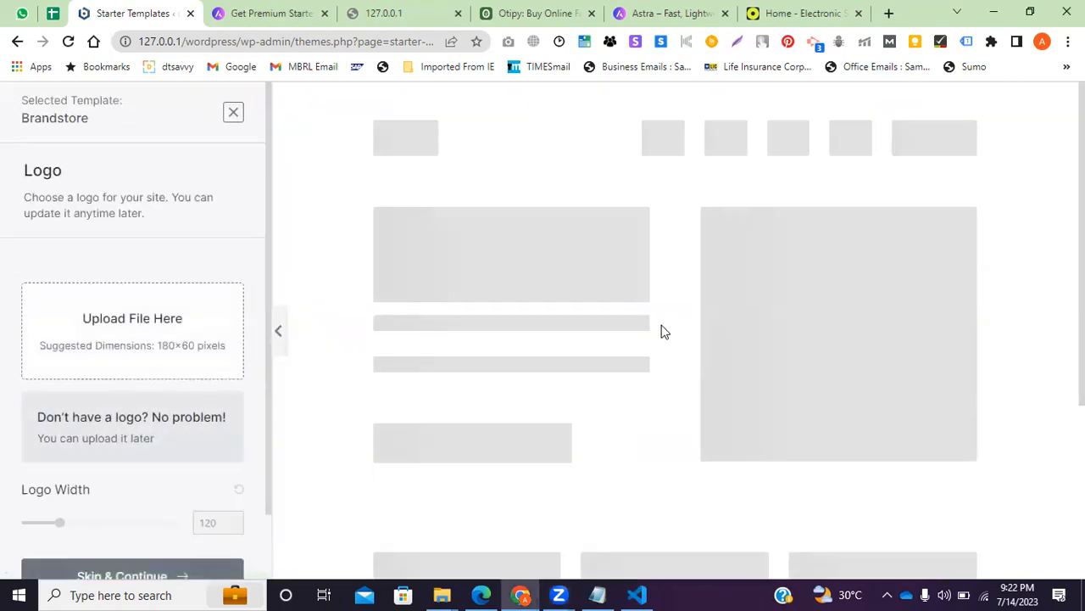
pyautogui.scroll(-1, 161, 356)
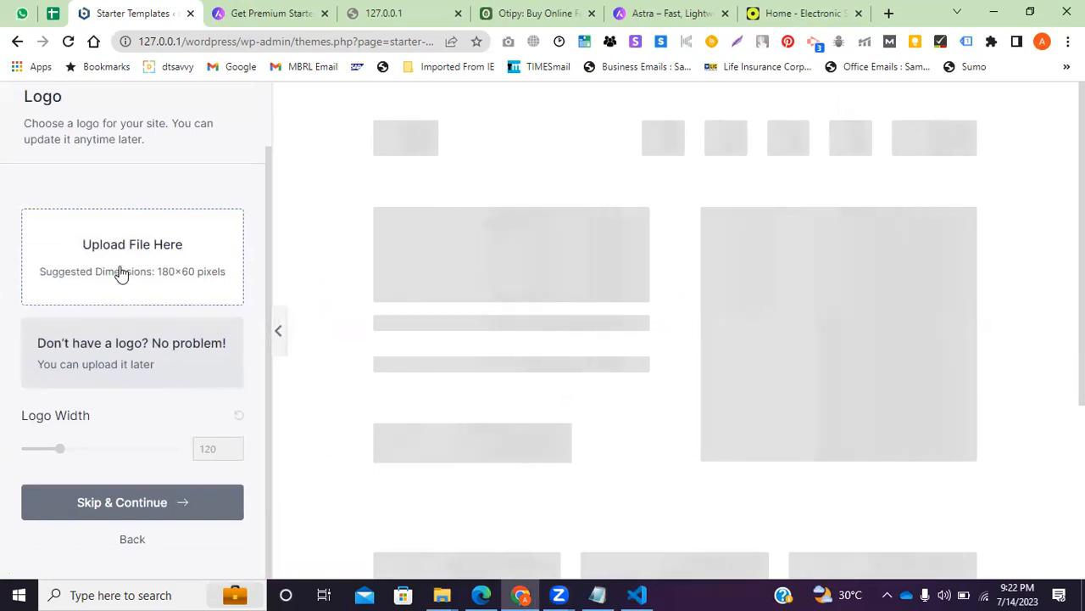
pyautogui.click(255, 13)
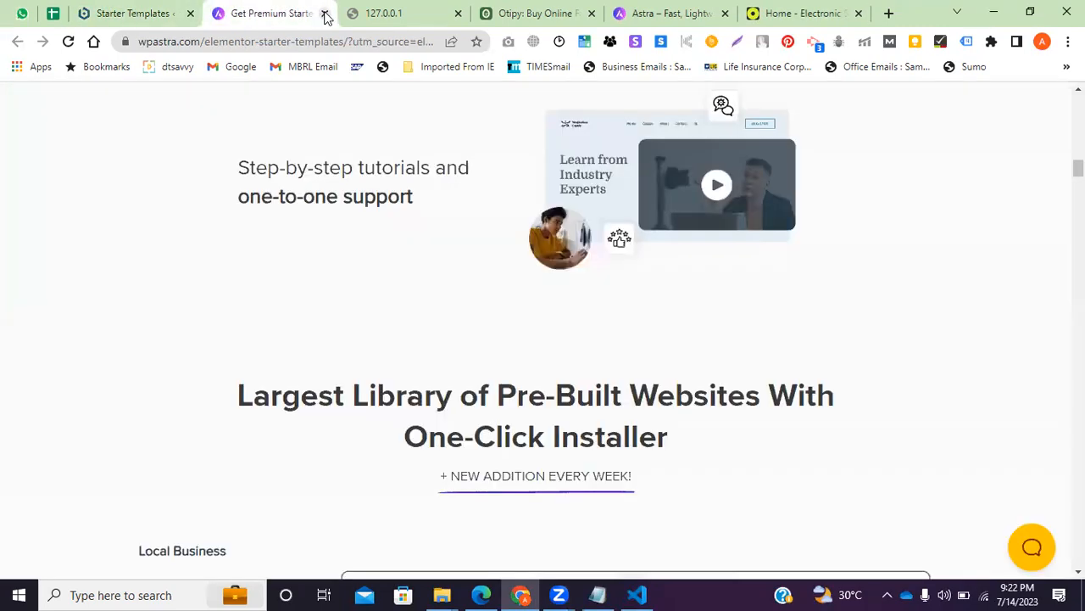
pyautogui.click(323, 13)
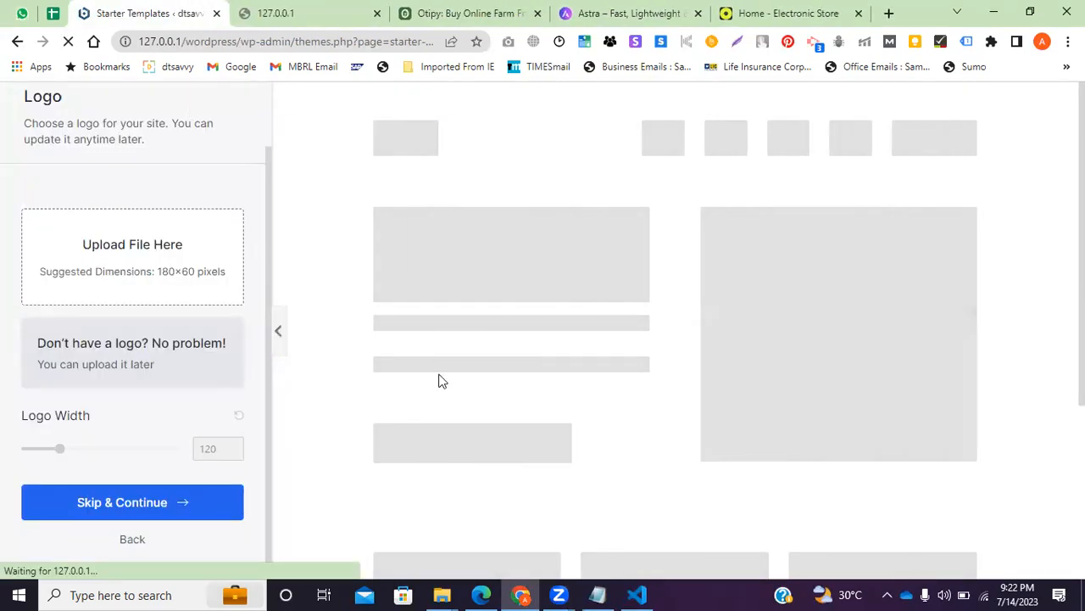
# Reload the local WordPress site at 127.0.0.1/wordpress/ to check whether it responds
pyautogui.click(270, 12)
pyautogui.click(275, 42)
pyautogui.press('Return')
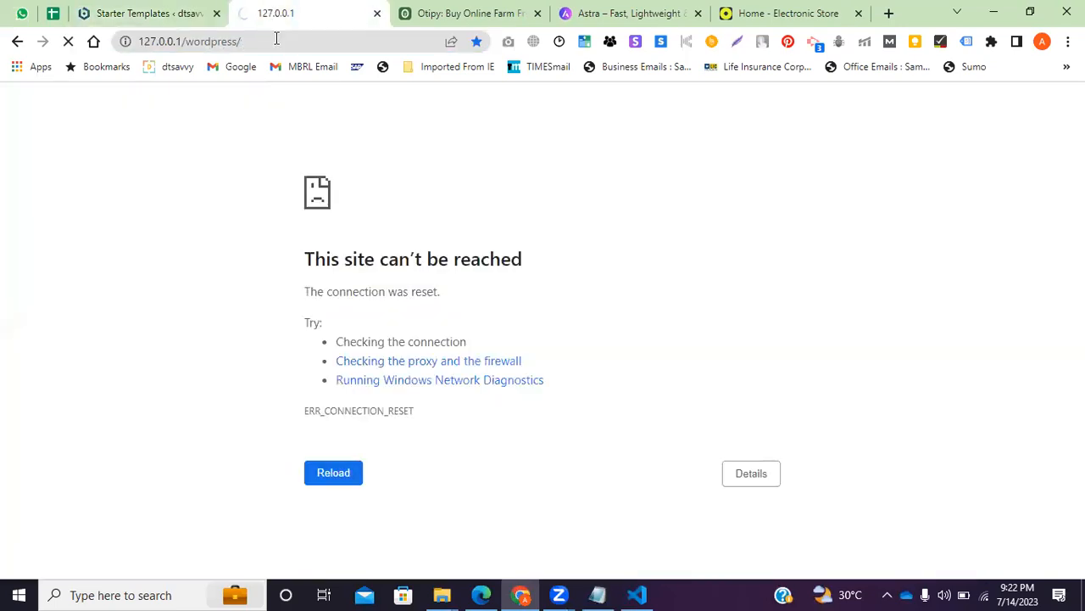
# Return to the Starter Templates setup and examine the Brandstore preview, including Featured Products and the Special Edition offer
pyautogui.click(179, 12)
pyautogui.scroll(-10, 690, 326)
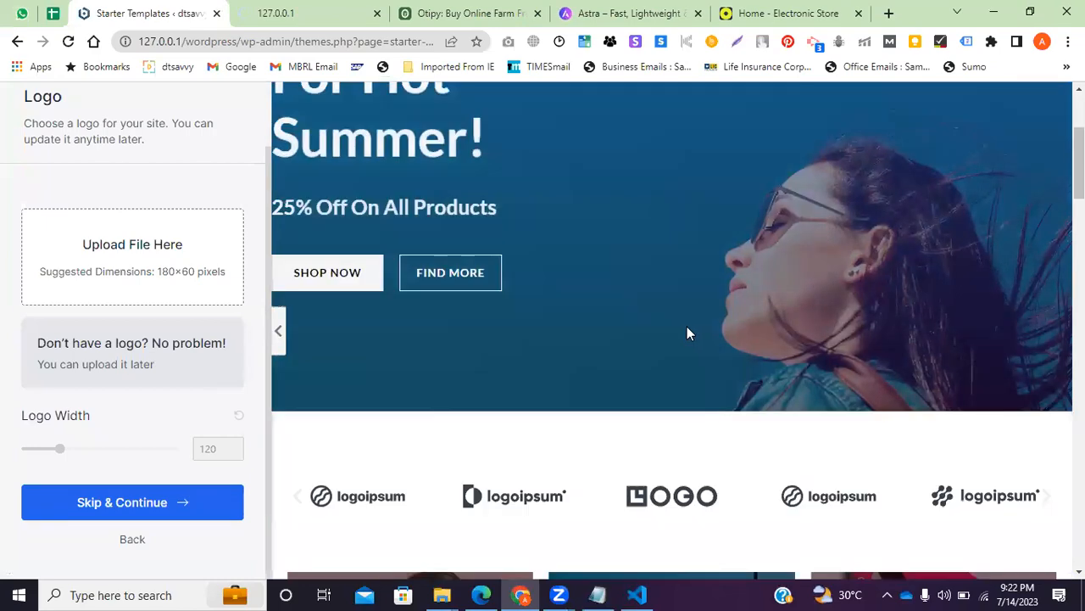
pyautogui.scroll(-10, 682, 354)
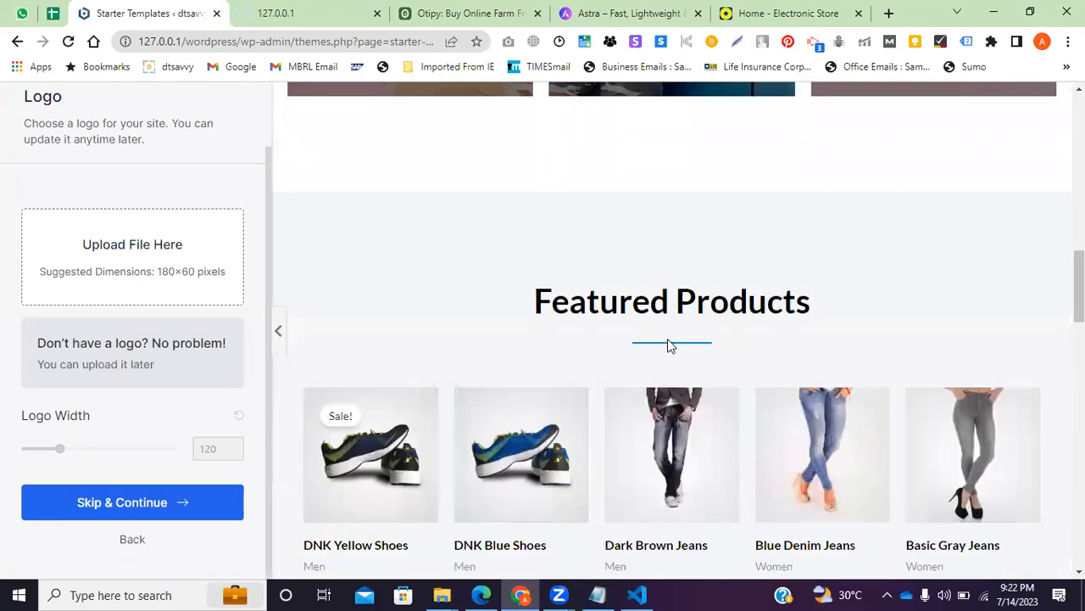
pyautogui.scroll(-1, 681, 343)
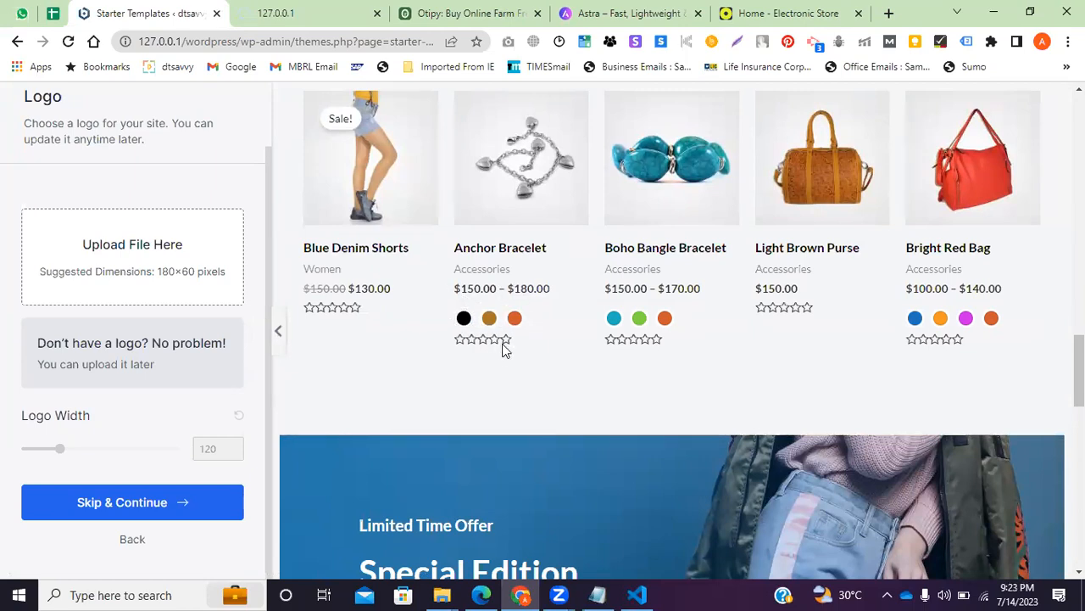
pyautogui.scroll(-10, 591, 342)
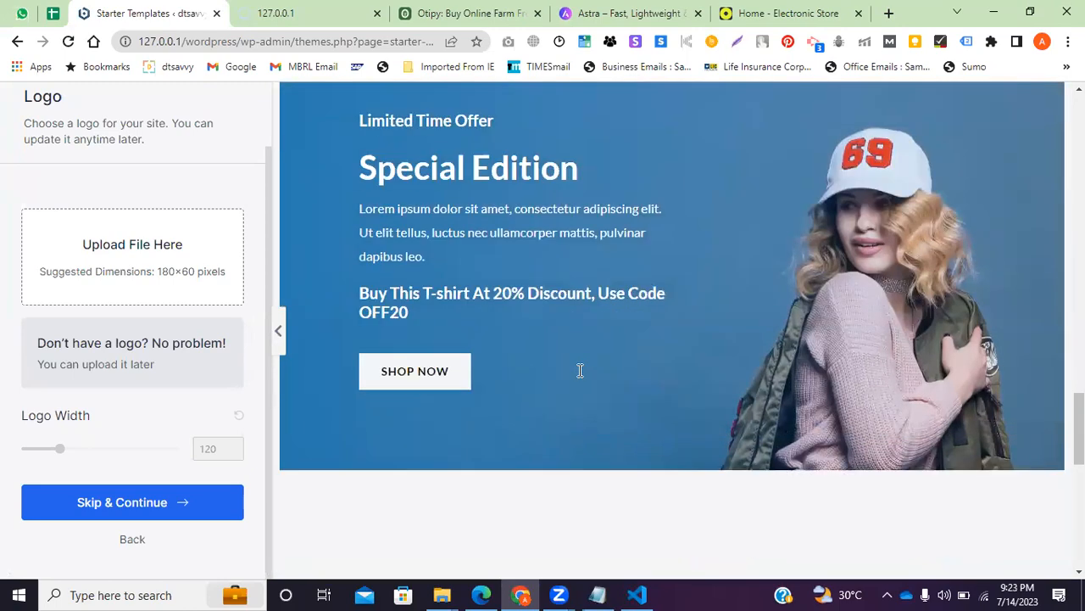
pyautogui.scroll(10, 551, 339)
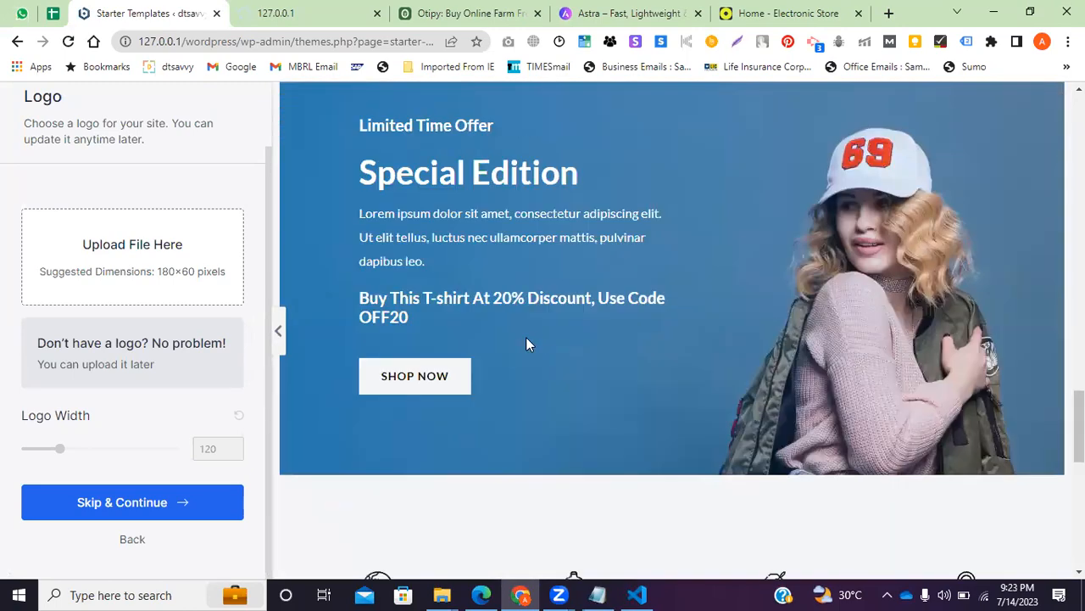
# Skip the logo upload and keep the Brandstore template's default colours and Lato fonts
pyautogui.click(148, 508)
pyautogui.scroll(-3, 153, 449)
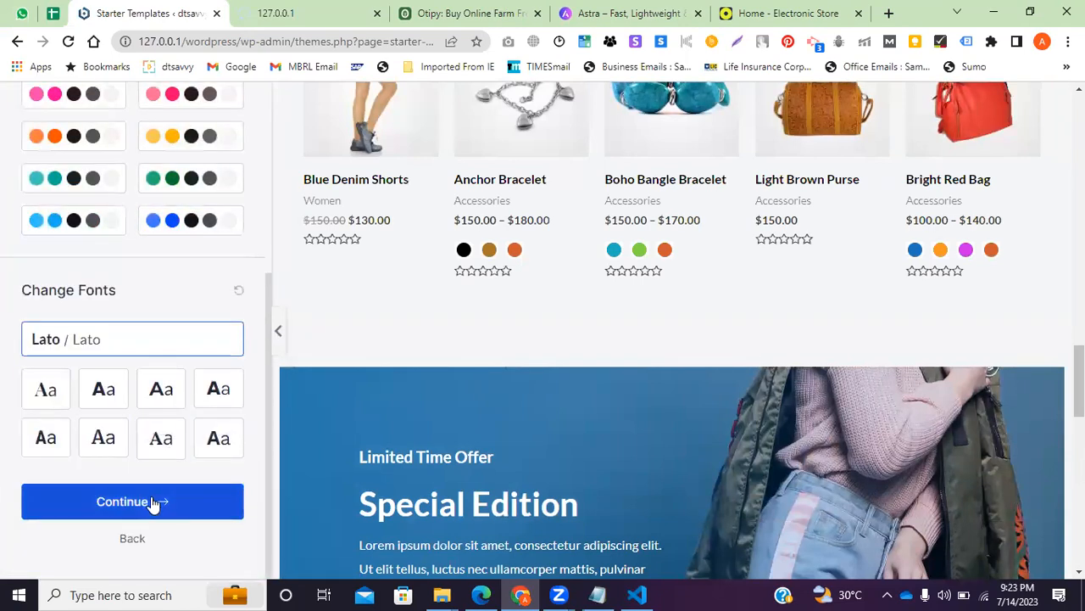
pyautogui.click(155, 503)
pyautogui.scroll(-1, 404, 358)
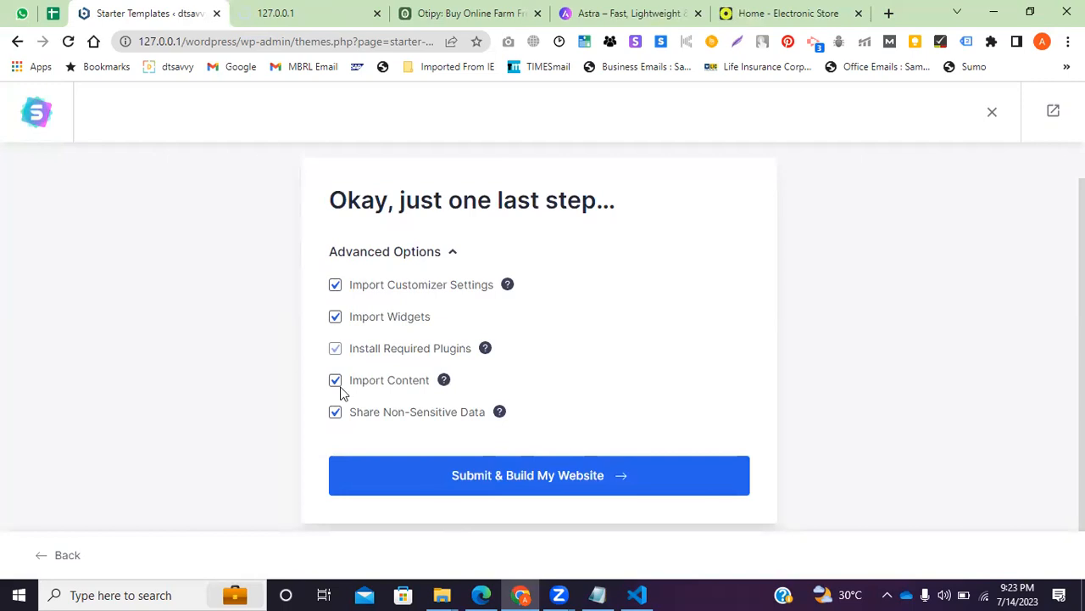
# Submit the Brandstore website build with all advanced import options enabled, retry it, and check the local site page
pyautogui.click(475, 486)
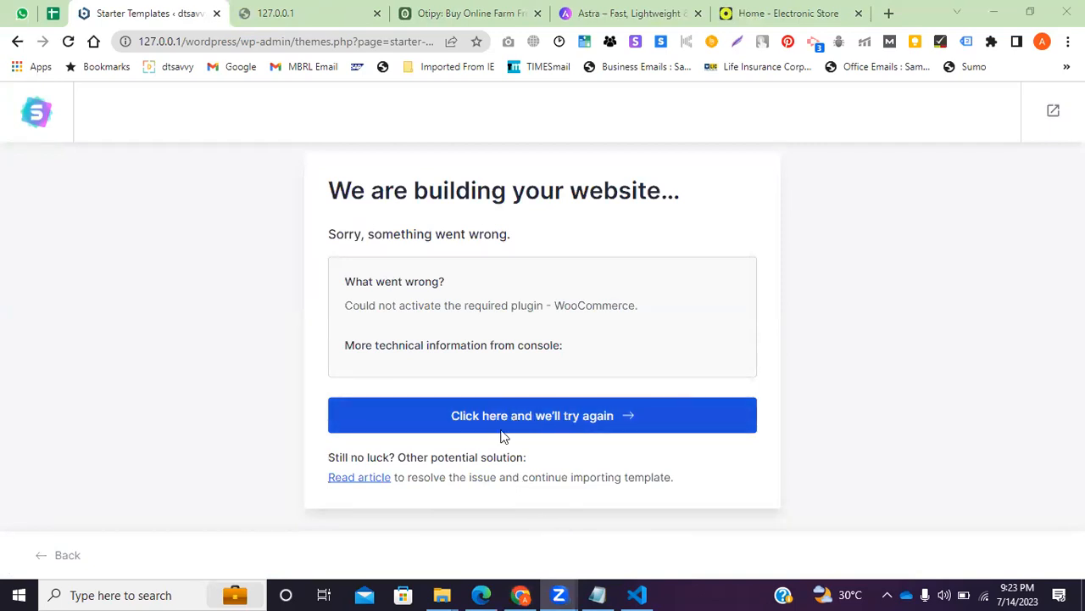
pyautogui.click(501, 430)
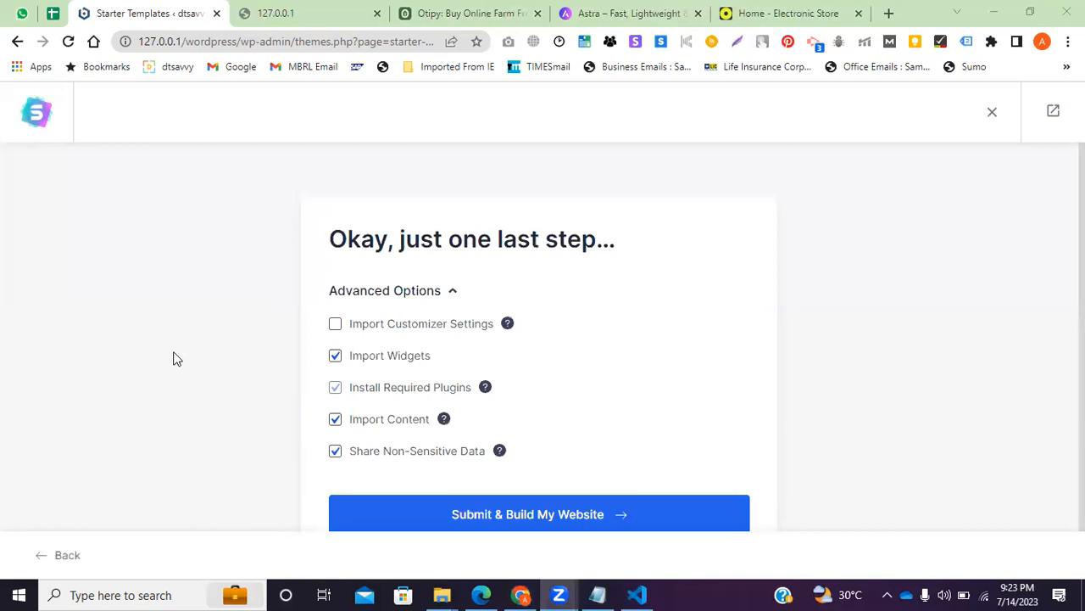
pyautogui.click(339, 10)
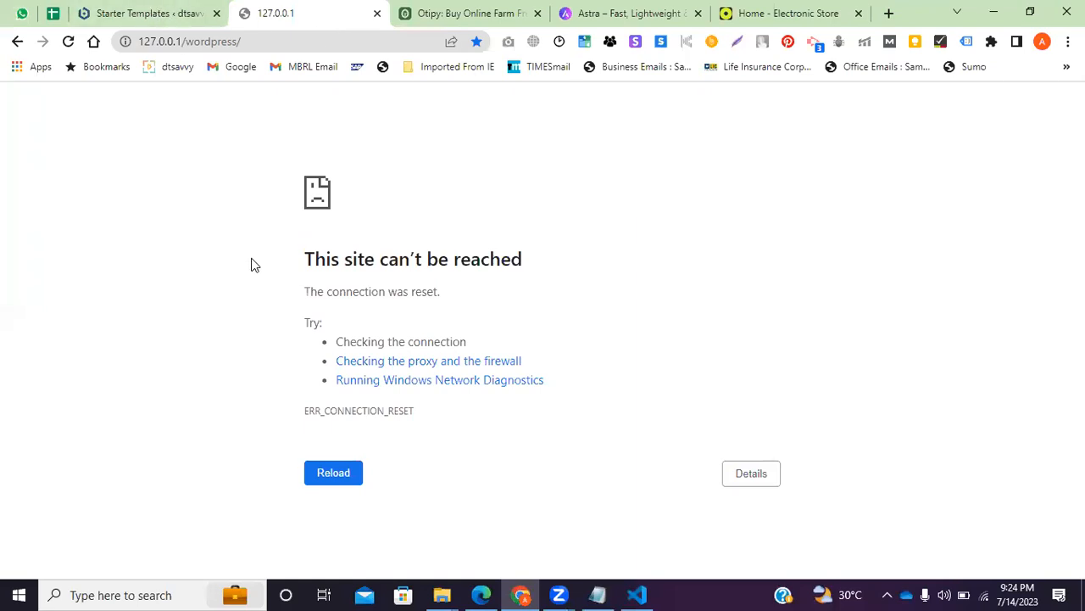
pyautogui.click(168, 7)
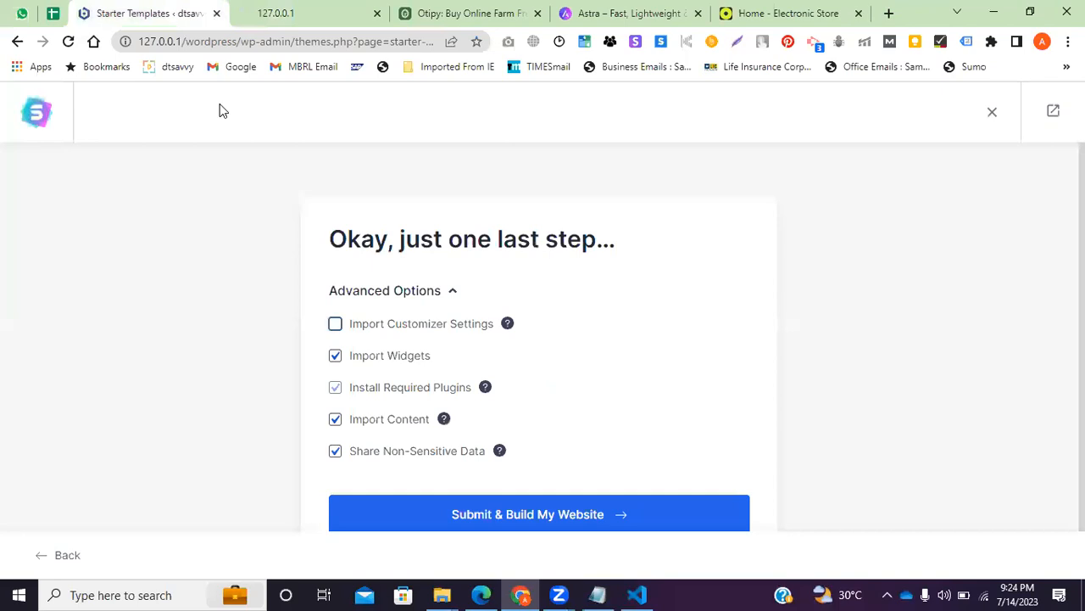
# Go back to the Brandstore logo stage and look through the promotional banners and Featured Products in its preview again
pyautogui.click(17, 41)
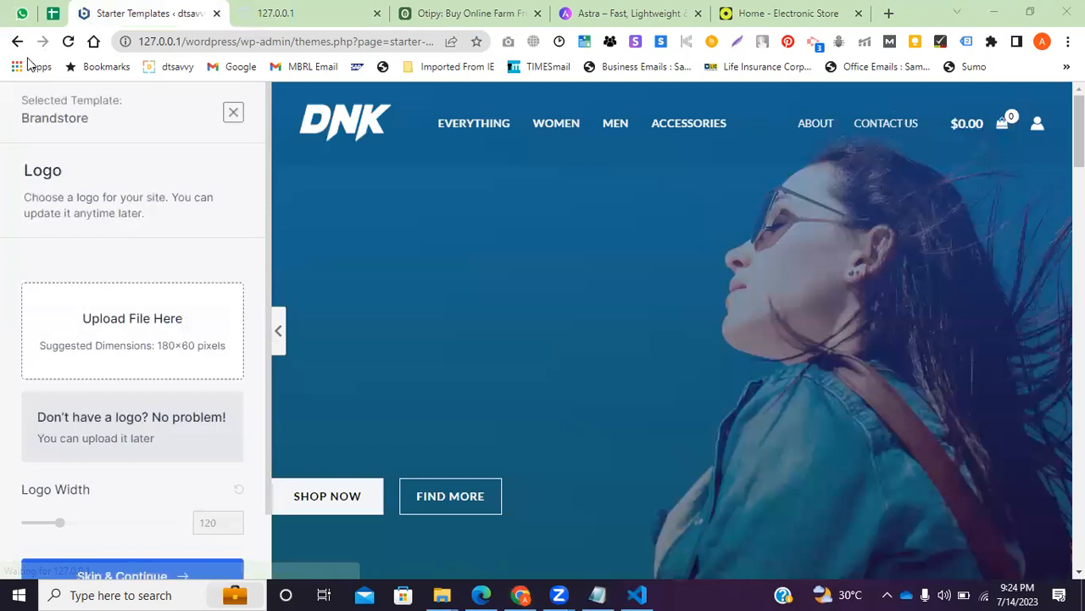
pyautogui.scroll(-3, 546, 360)
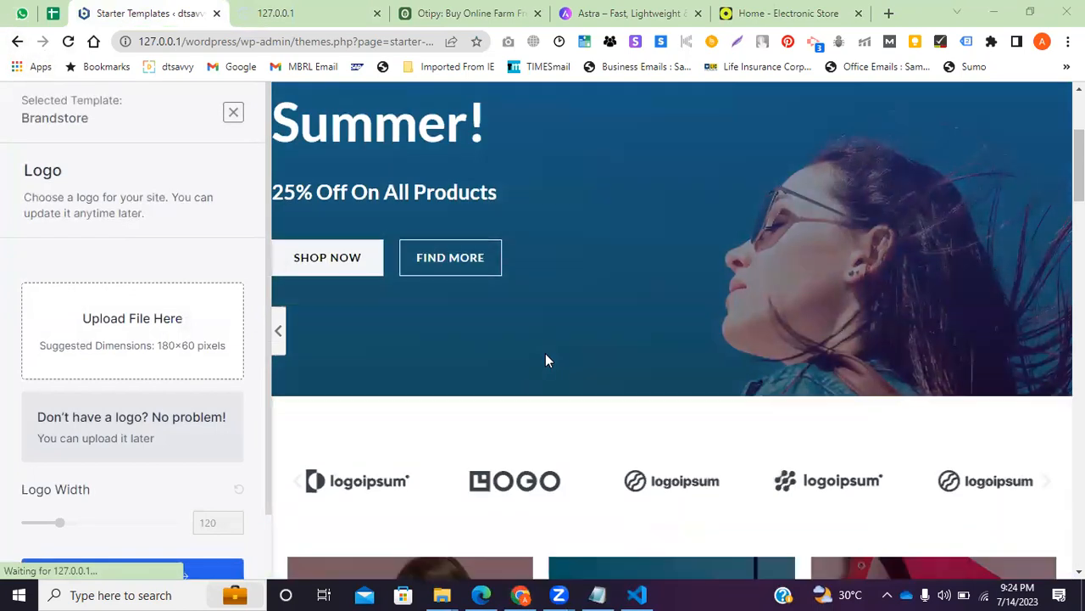
pyautogui.scroll(-10, 546, 361)
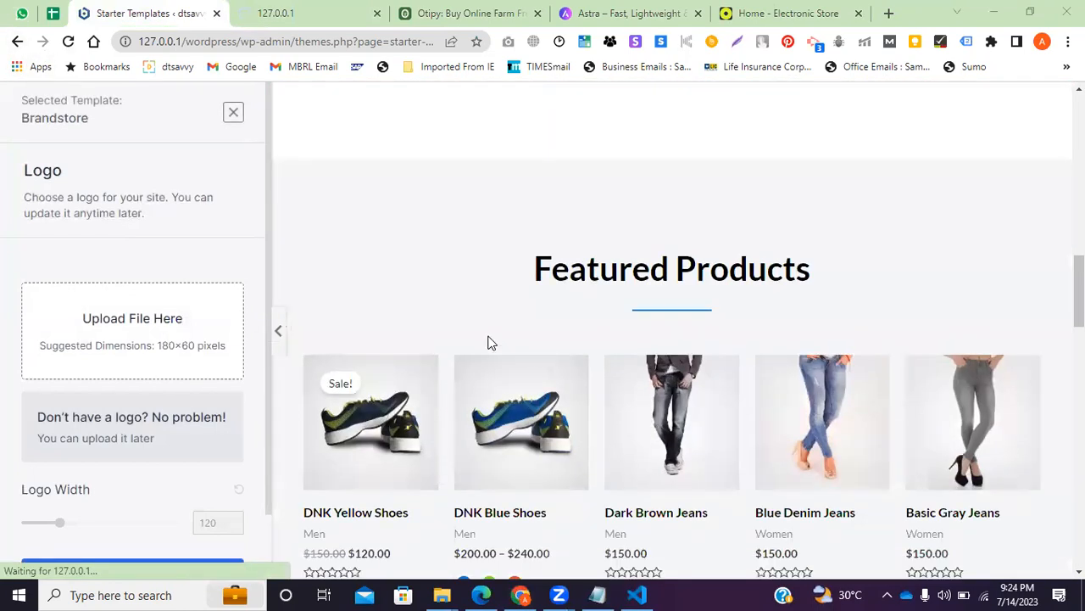
pyautogui.scroll(5, 487, 342)
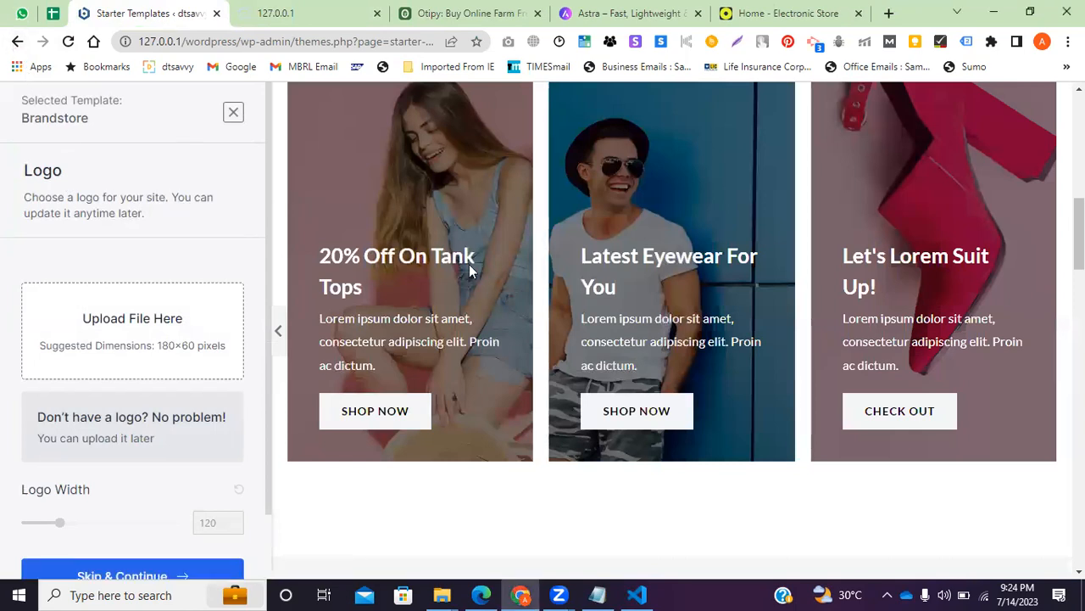
pyautogui.scroll(-5, 558, 382)
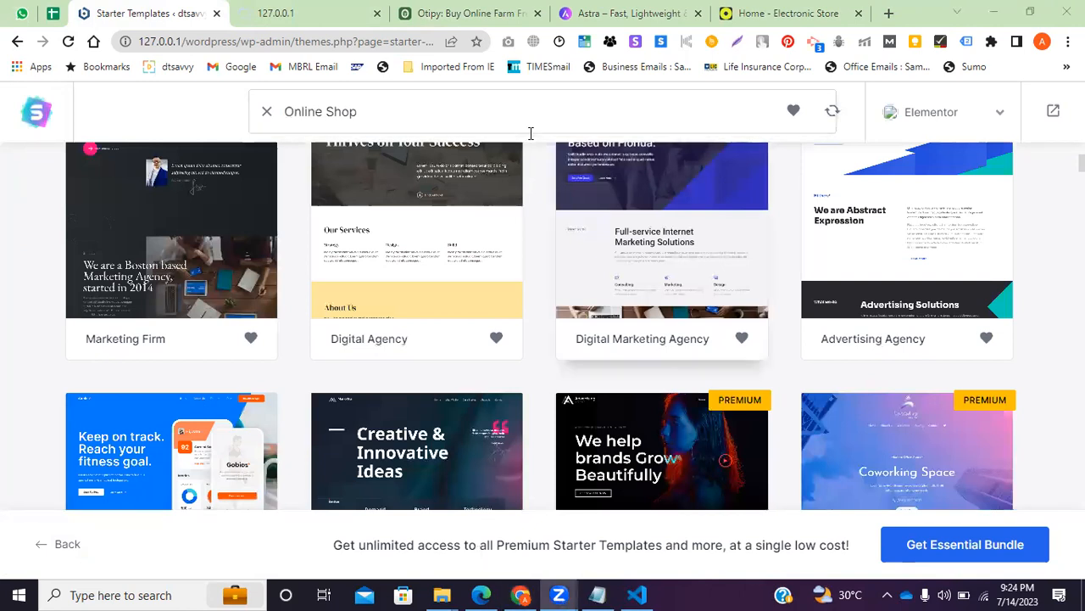
# Choose the Digital Marketing Agency template from the template list and look through its preview down to the services section
pyautogui.scroll(-2, 361, 385)
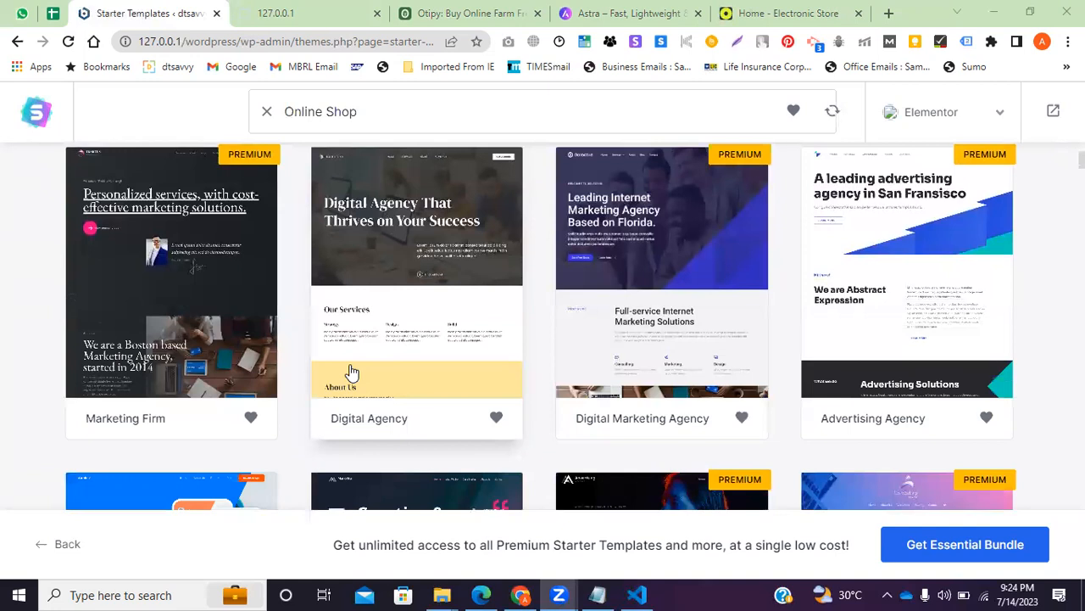
pyautogui.click(596, 253)
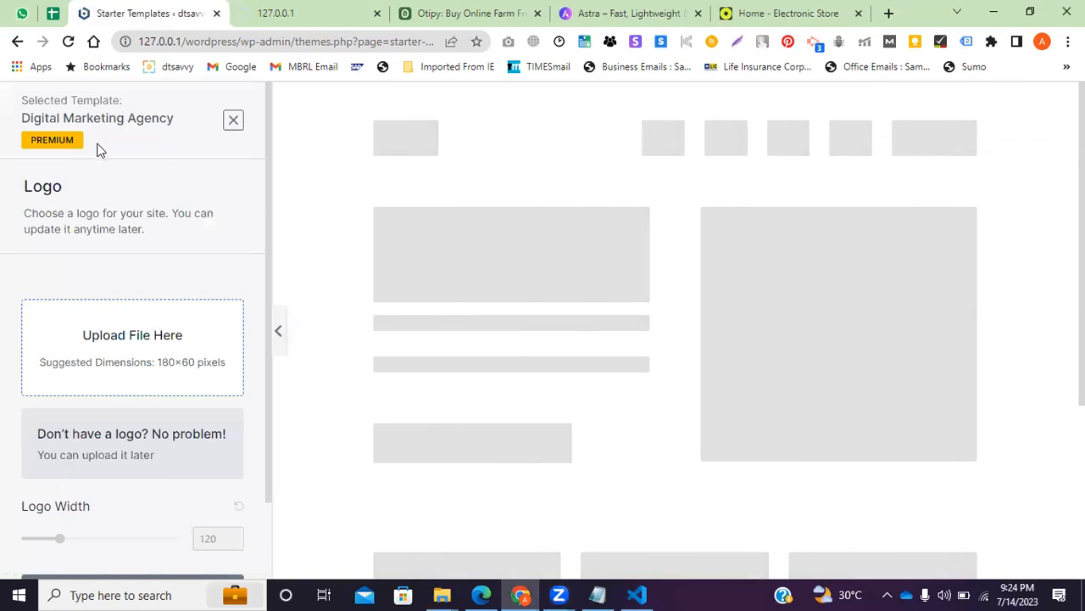
pyautogui.scroll(-1, 220, 463)
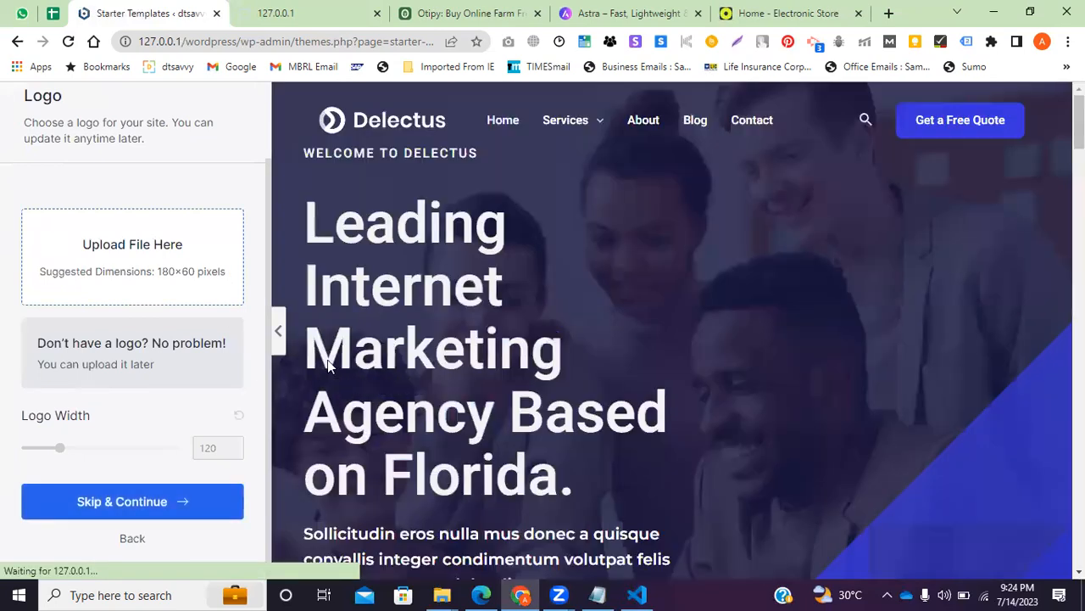
pyautogui.scroll(-7, 450, 398)
pyautogui.scroll(-6, 433, 360)
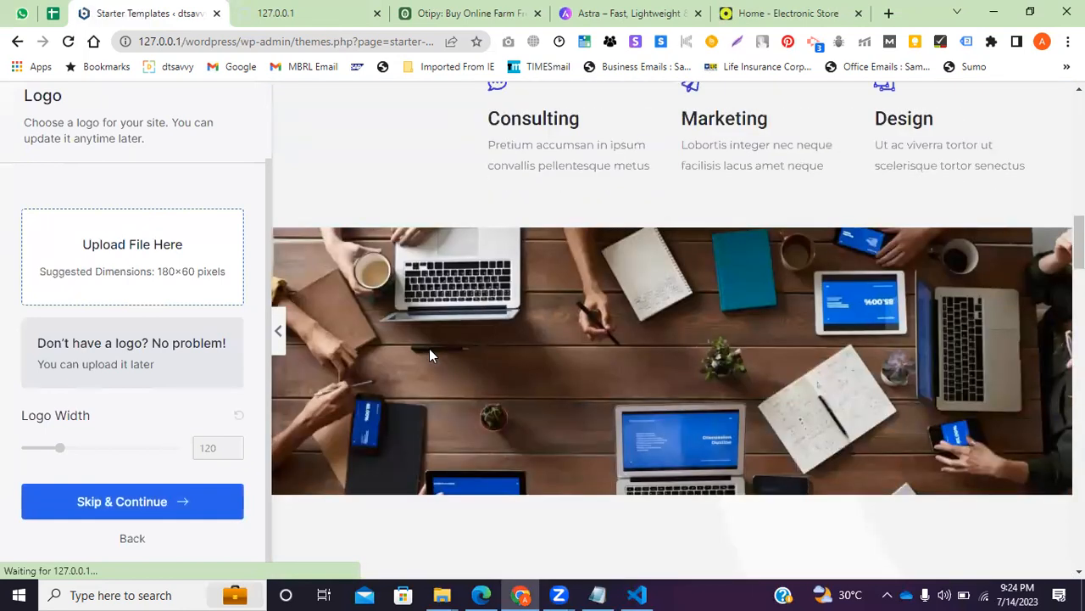
# Look through the rest of the Digital Marketing Agency preview down to the Let's talk form, and return to the template list
pyautogui.scroll(-8, 573, 381)
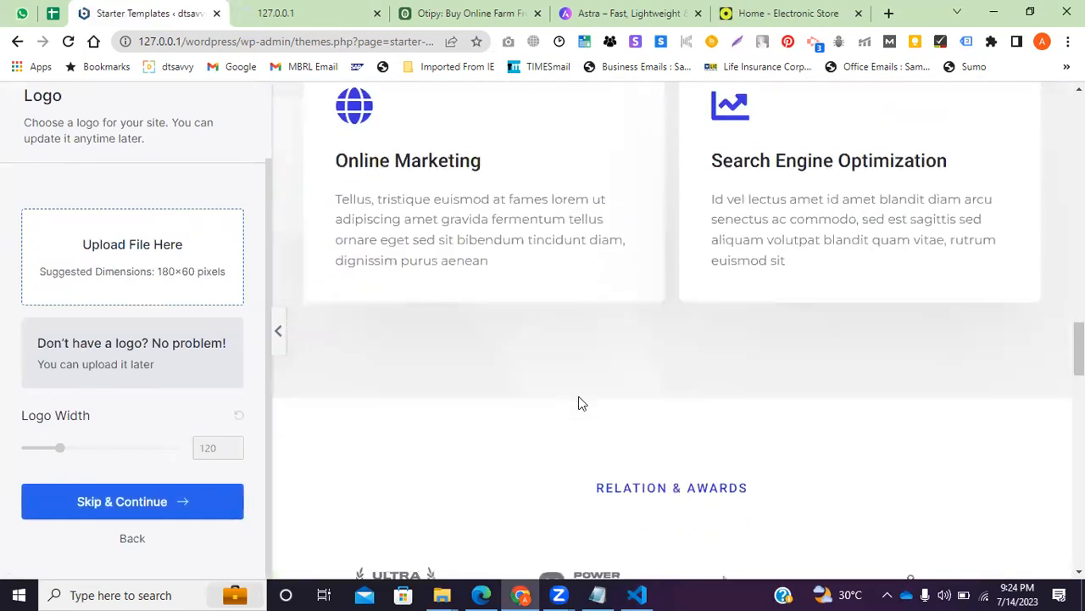
pyautogui.scroll(-10, 576, 381)
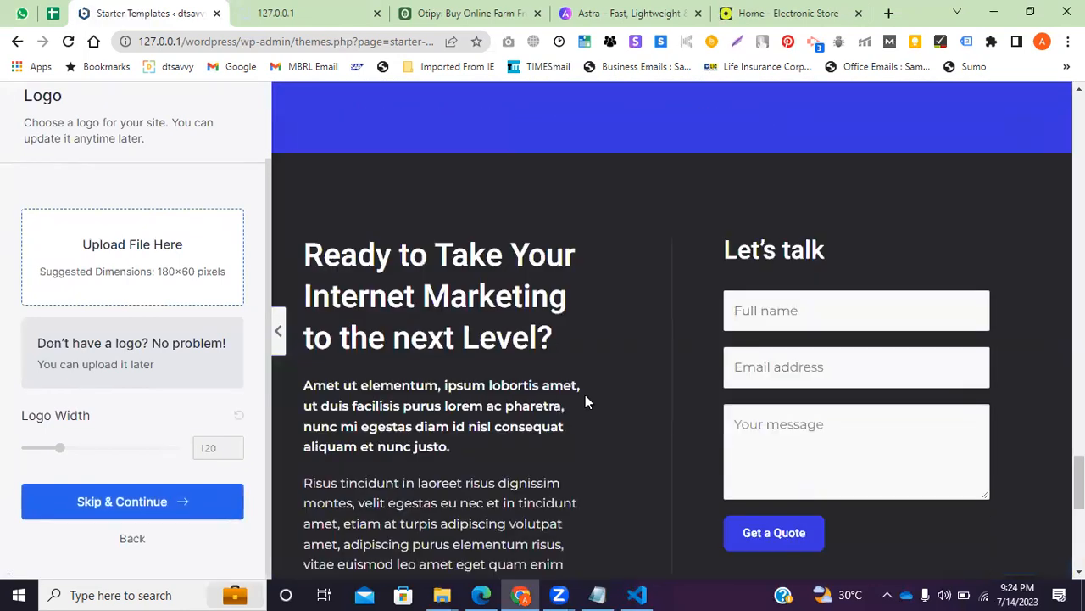
pyautogui.scroll(-3, 574, 393)
pyautogui.scroll(5, 543, 373)
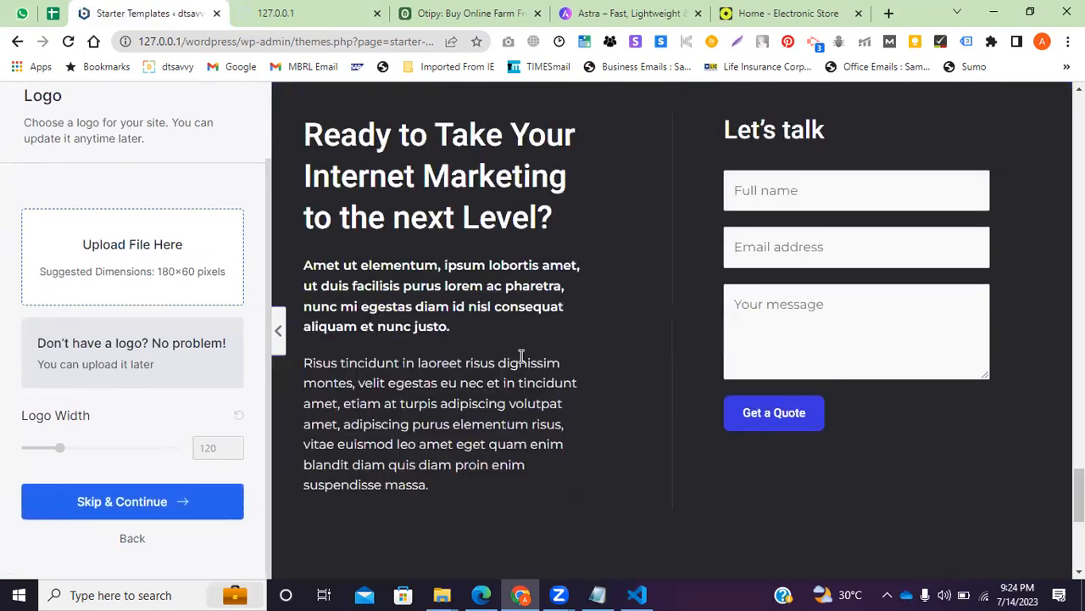
pyautogui.scroll(3, 852, 440)
pyautogui.click(793, 431)
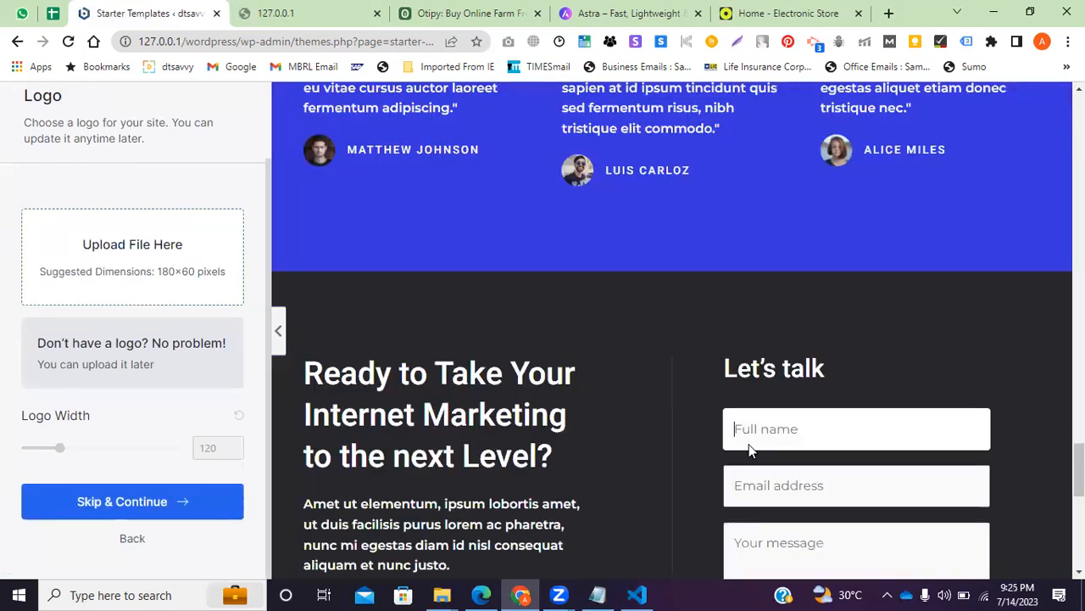
pyautogui.scroll(-4, 533, 425)
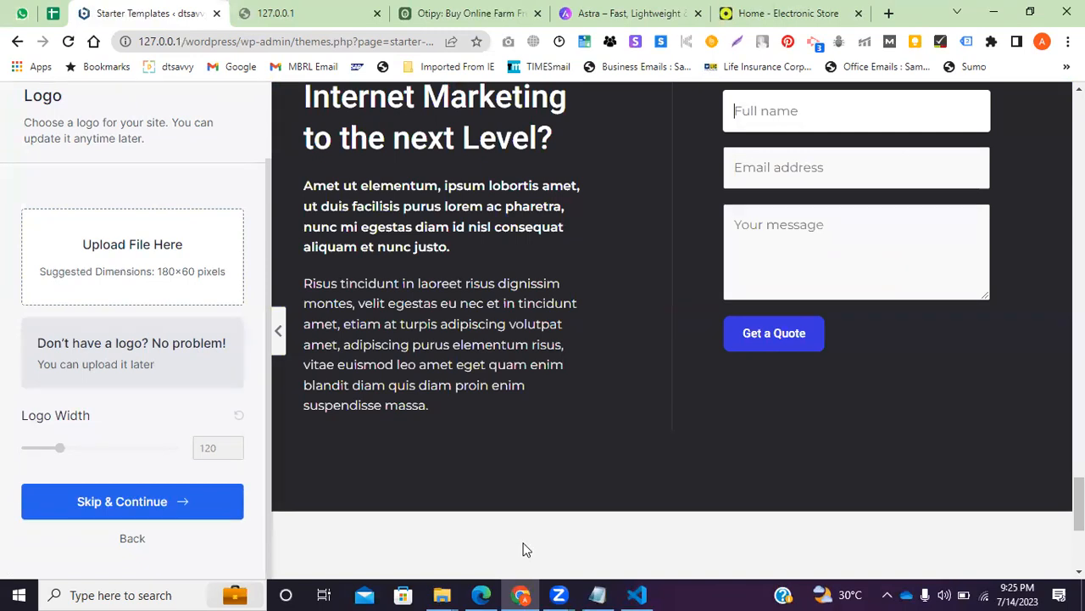
pyautogui.click(16, 43)
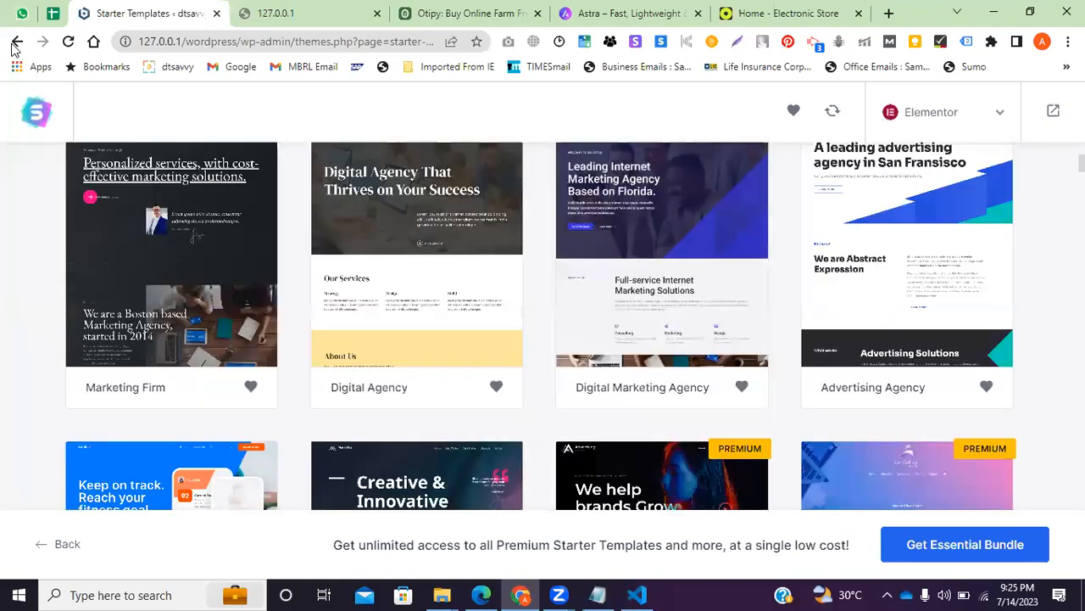
# Check the local site page, and look through the Astra theme's home page around the Gutenberg Blocks section
pyautogui.click(311, 8)
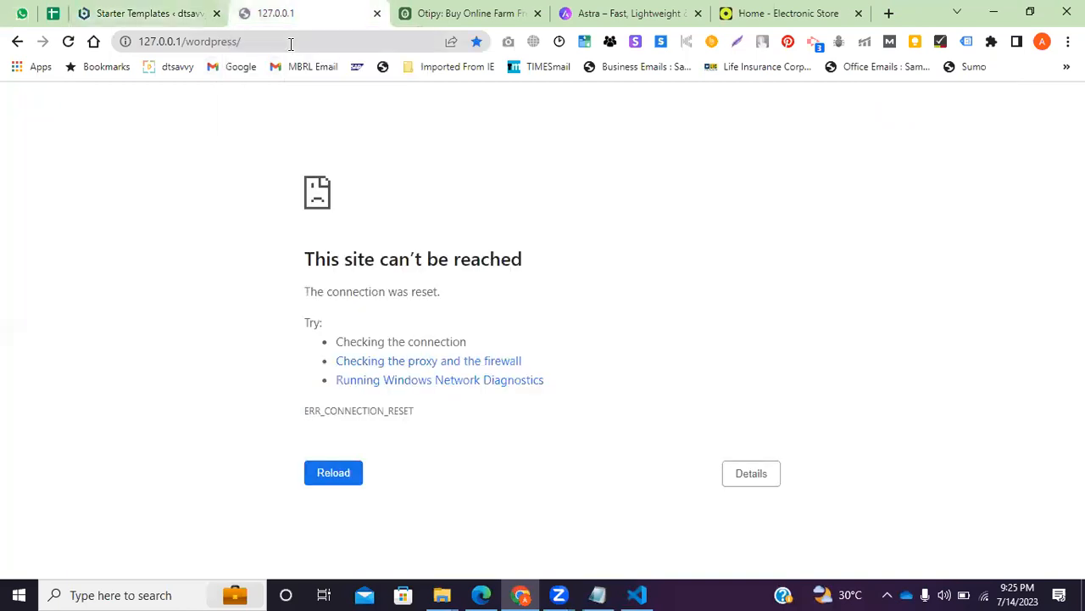
pyautogui.click(167, 10)
pyautogui.click(448, 15)
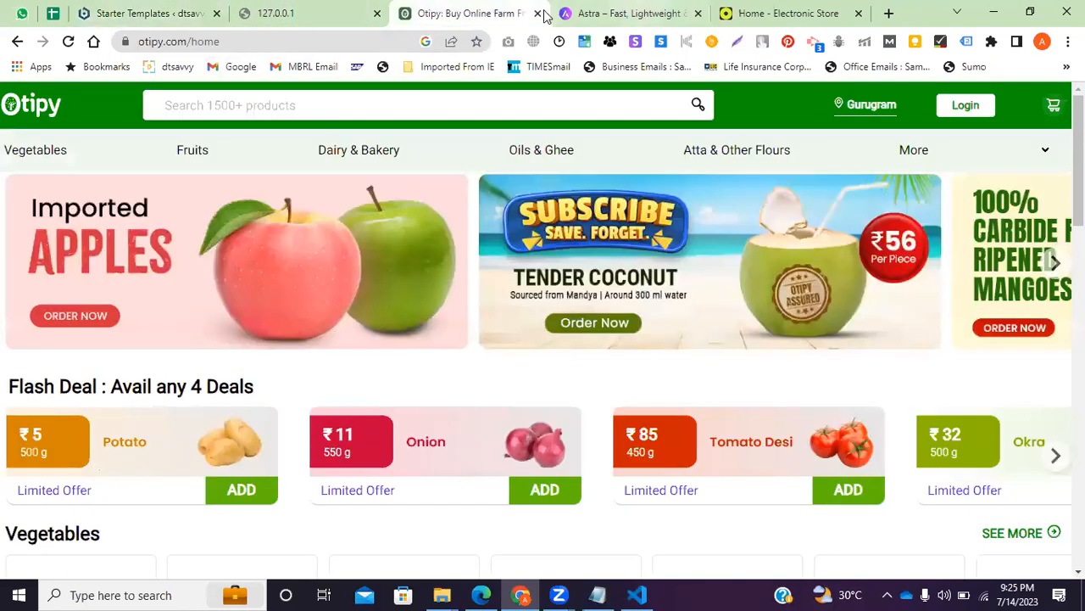
pyautogui.click(598, 10)
pyautogui.click(243, 41)
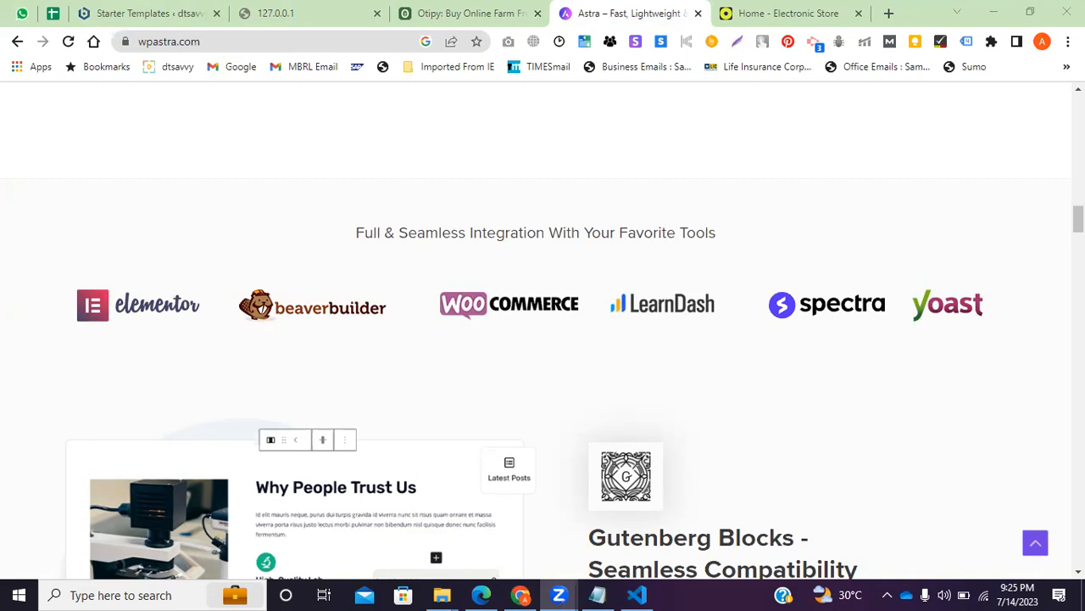
pyautogui.scroll(-3, 111, 335)
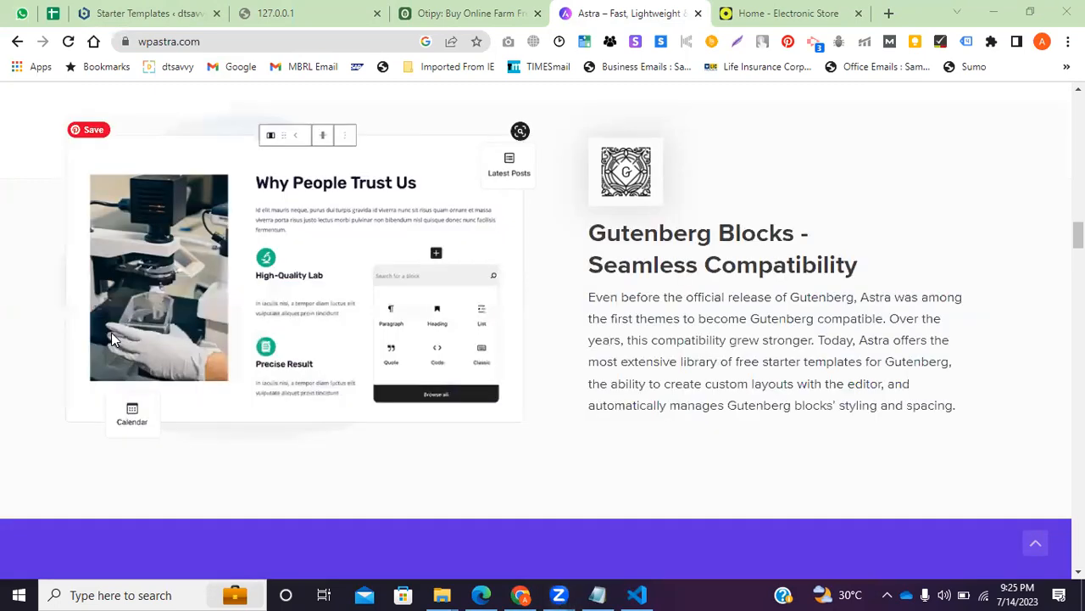
pyautogui.scroll(-5, 111, 338)
pyautogui.scroll(10, 108, 332)
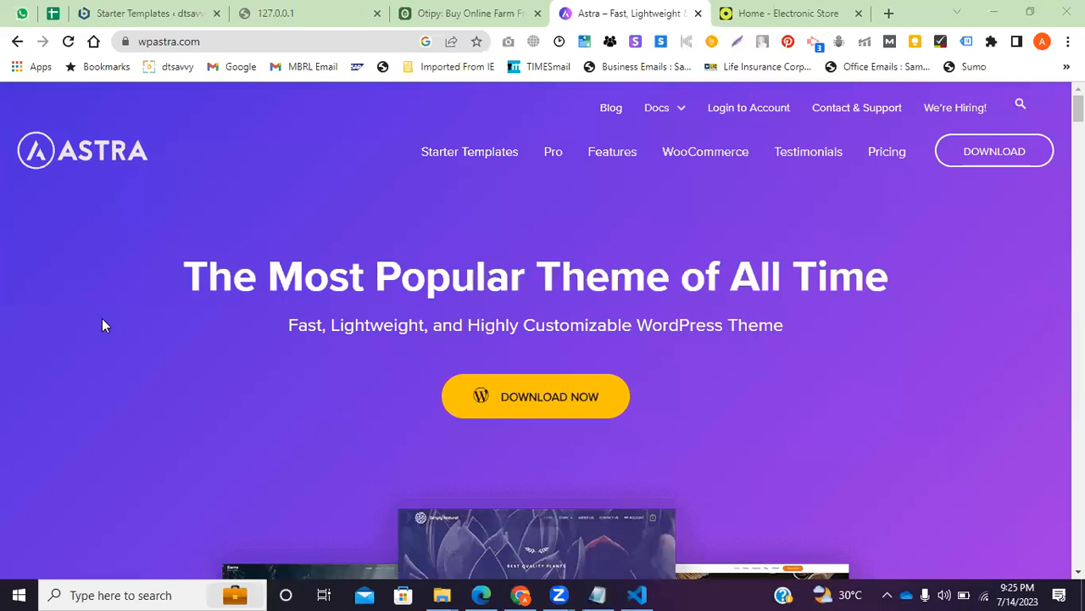
# Open the Astra Pro page and examine its feature list, site layouts and typography sections
pyautogui.click(559, 158)
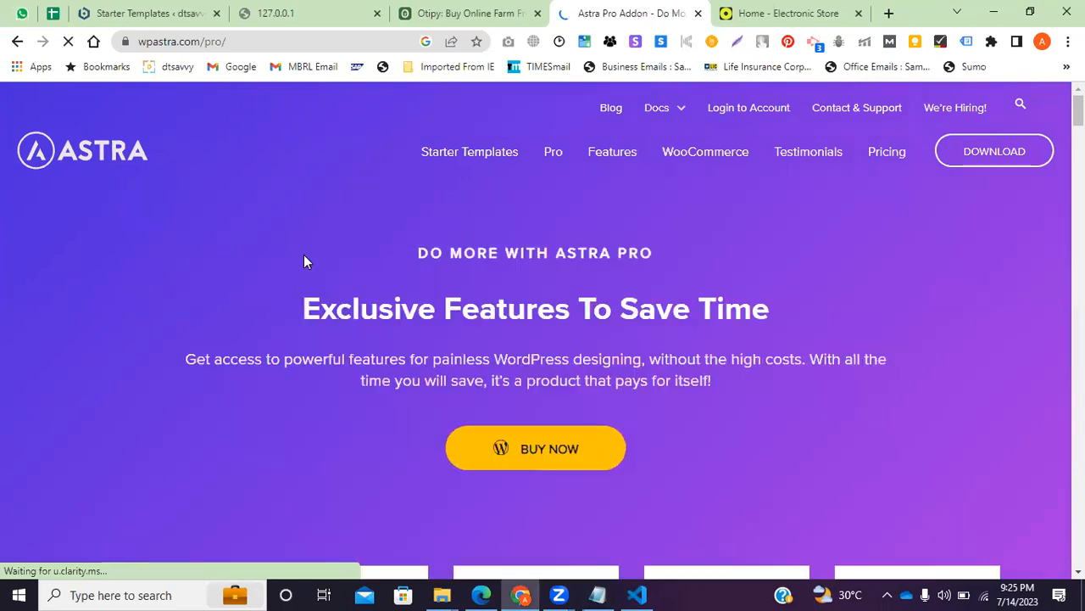
pyautogui.scroll(-5, 87, 342)
pyautogui.scroll(-3, 85, 343)
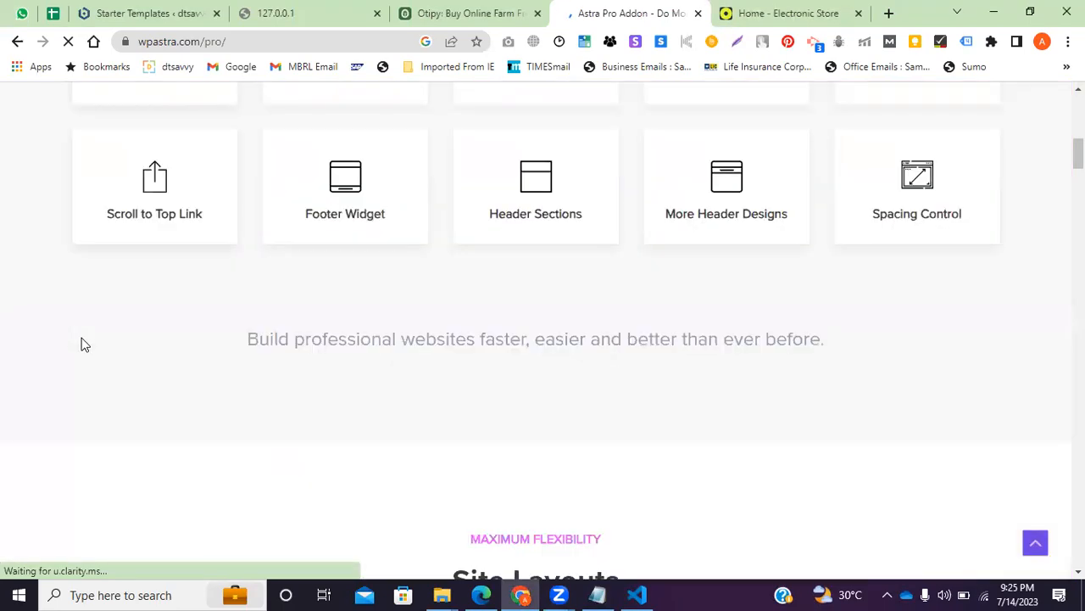
pyautogui.scroll(-3, 119, 302)
pyautogui.scroll(-3, 132, 303)
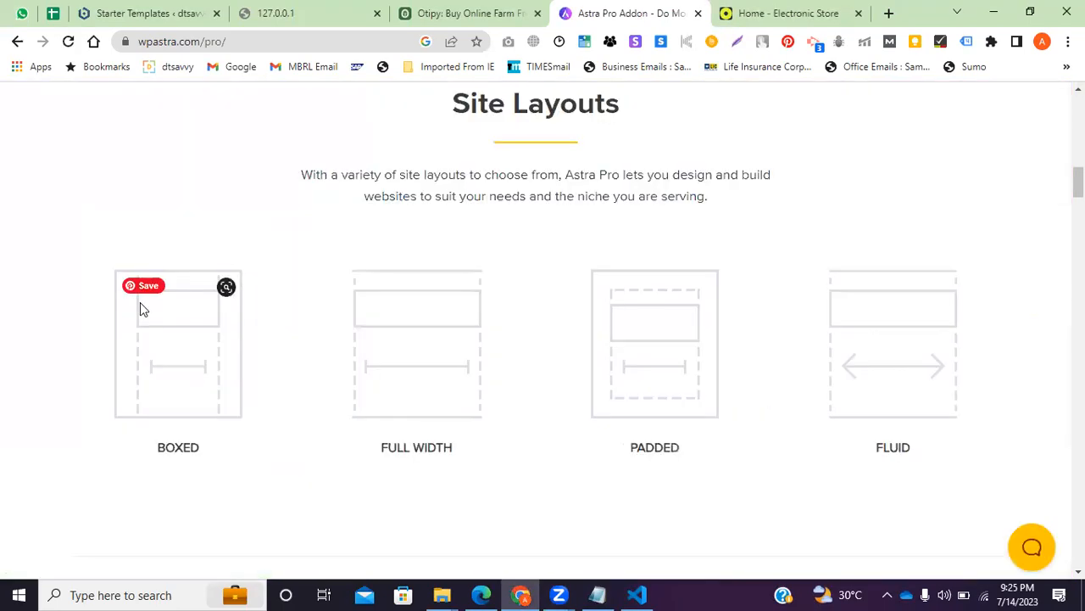
pyautogui.scroll(-5, 143, 309)
pyautogui.scroll(-3, 140, 297)
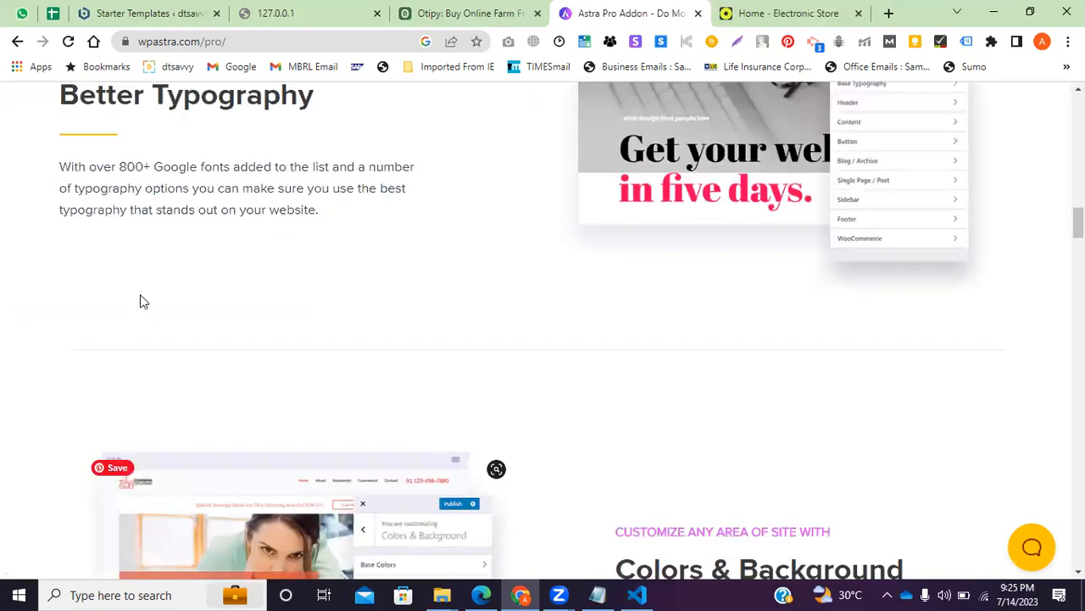
pyautogui.scroll(15, 390, 395)
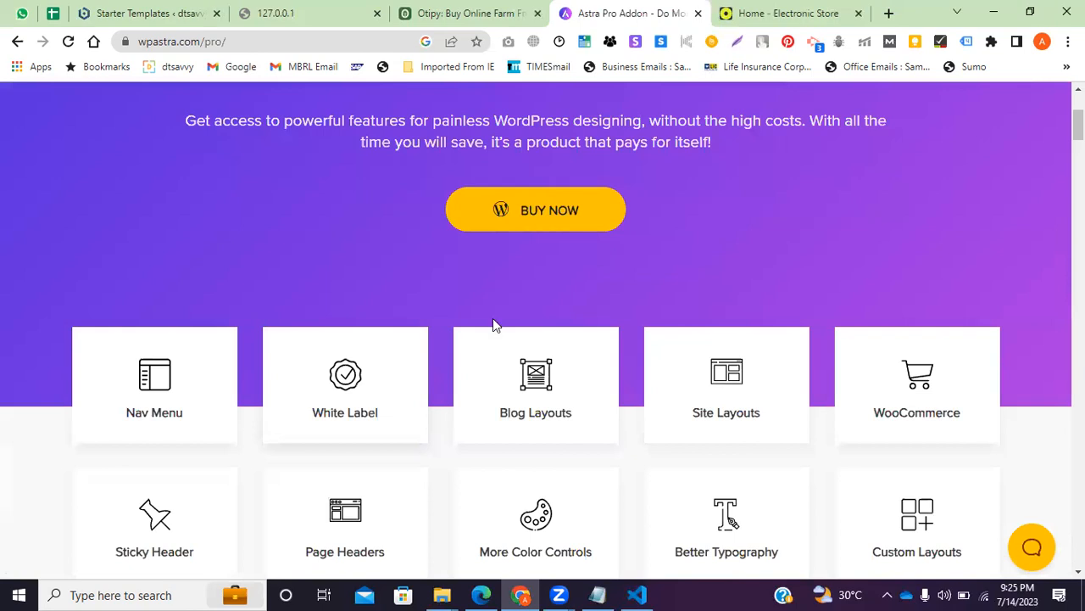
pyautogui.hotkey('ctrl', '3')
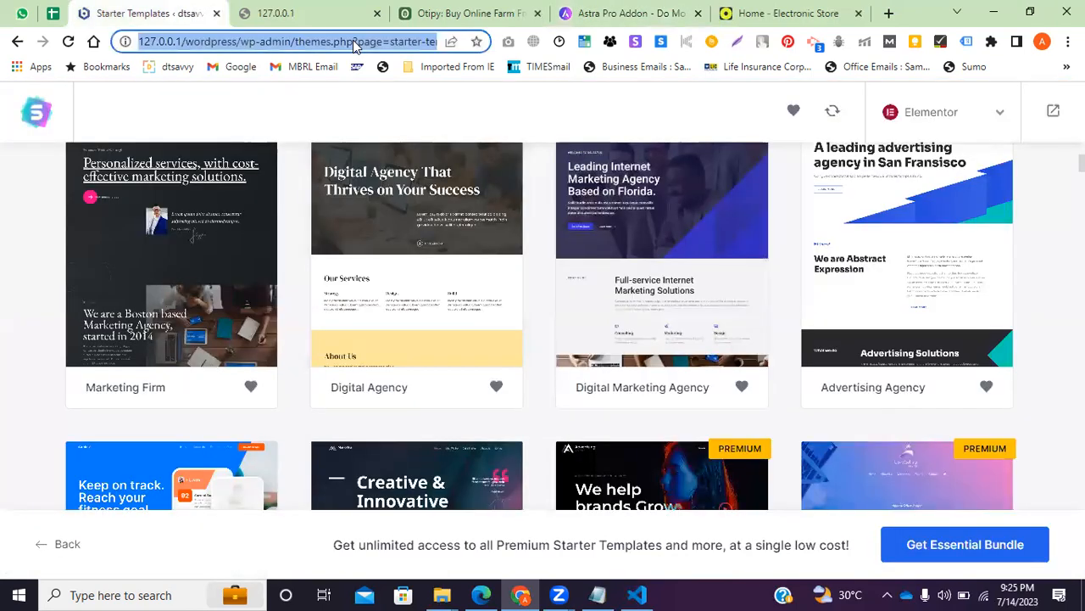
pyautogui.click(429, 10)
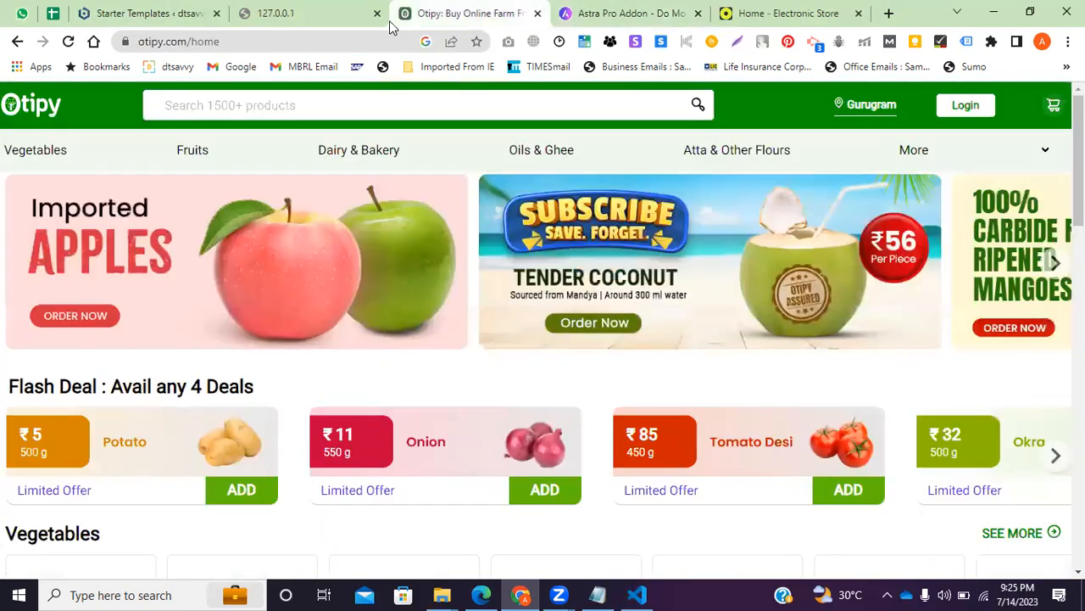
pyautogui.click(612, 7)
pyautogui.hotkey('ctrl', '5')
pyautogui.scroll(-5, 227, 100)
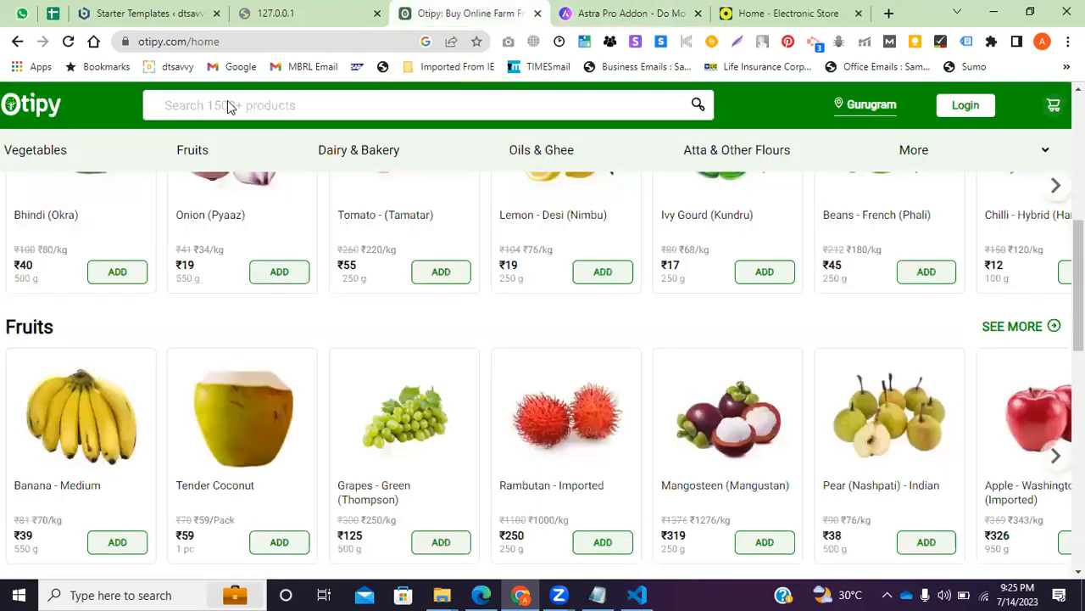
pyautogui.click(107, 10)
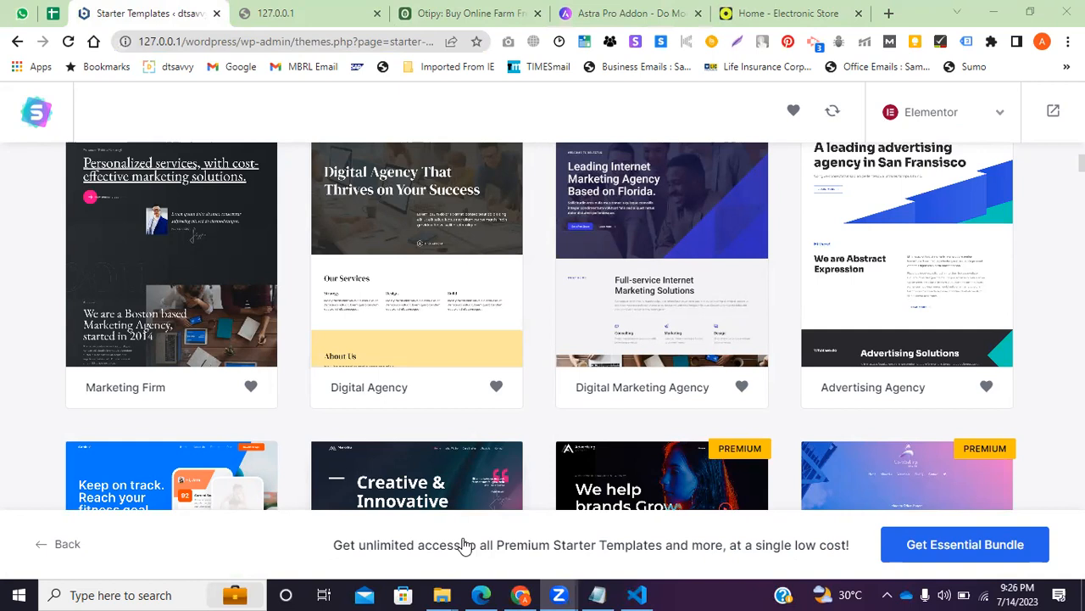
pyautogui.click(629, 8)
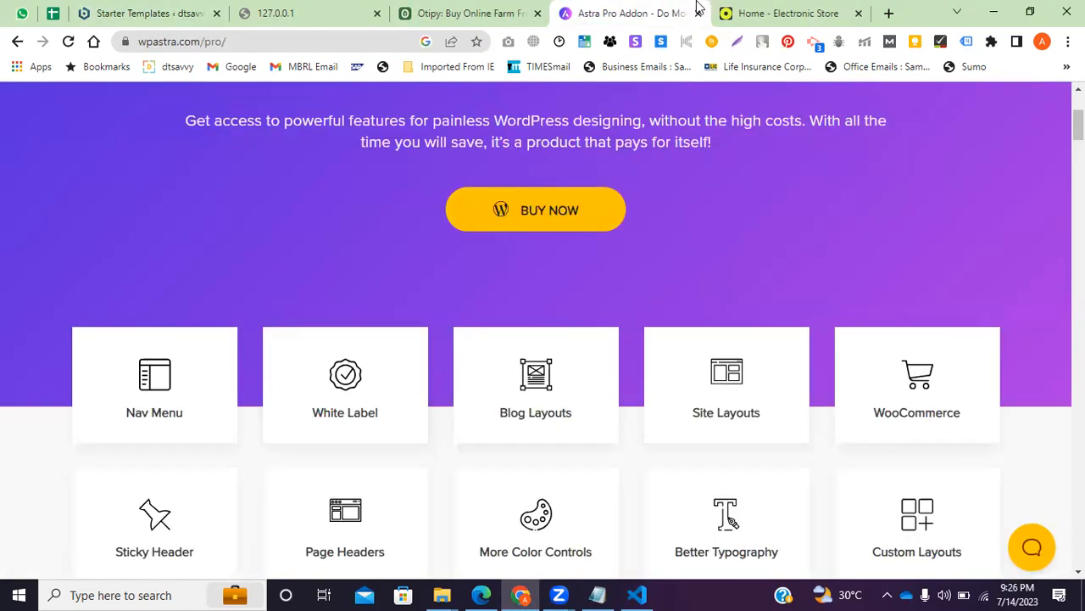
pyautogui.click(788, 13)
pyautogui.click(644, 13)
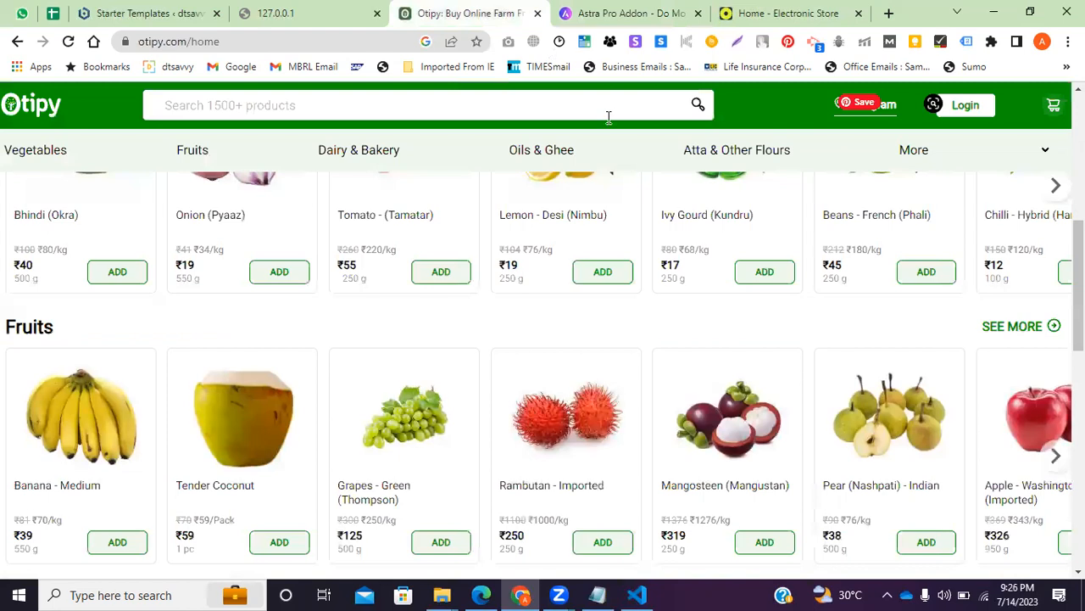
pyautogui.click(475, 13)
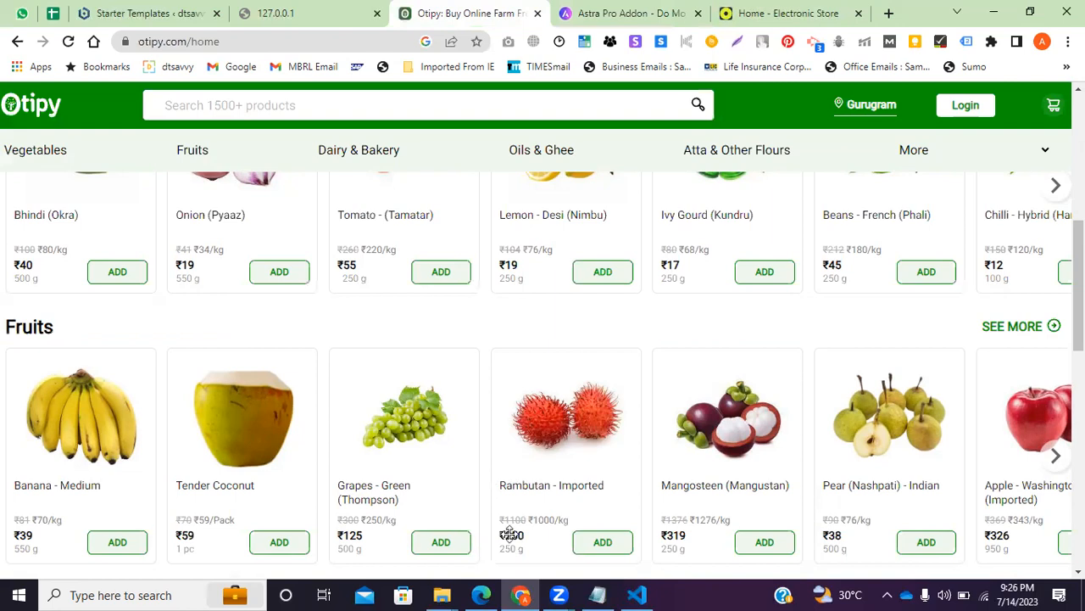
pyautogui.hotkey('alt', 'Tab')
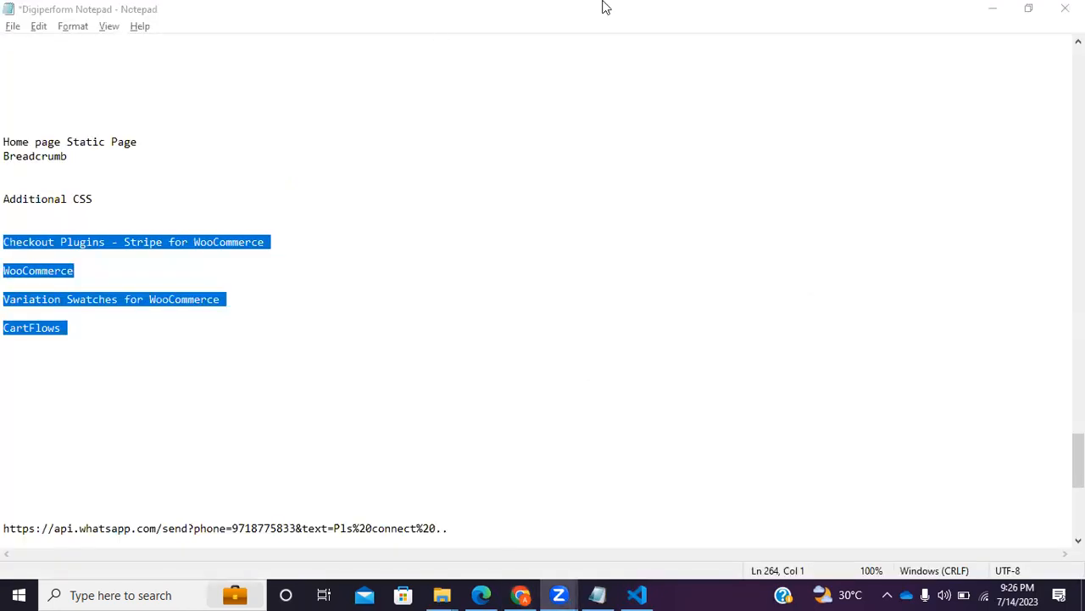
pyautogui.hotkey('alt', 'Tab')
pyautogui.scroll(-4, 591, 127)
pyautogui.scroll(7, 225, 167)
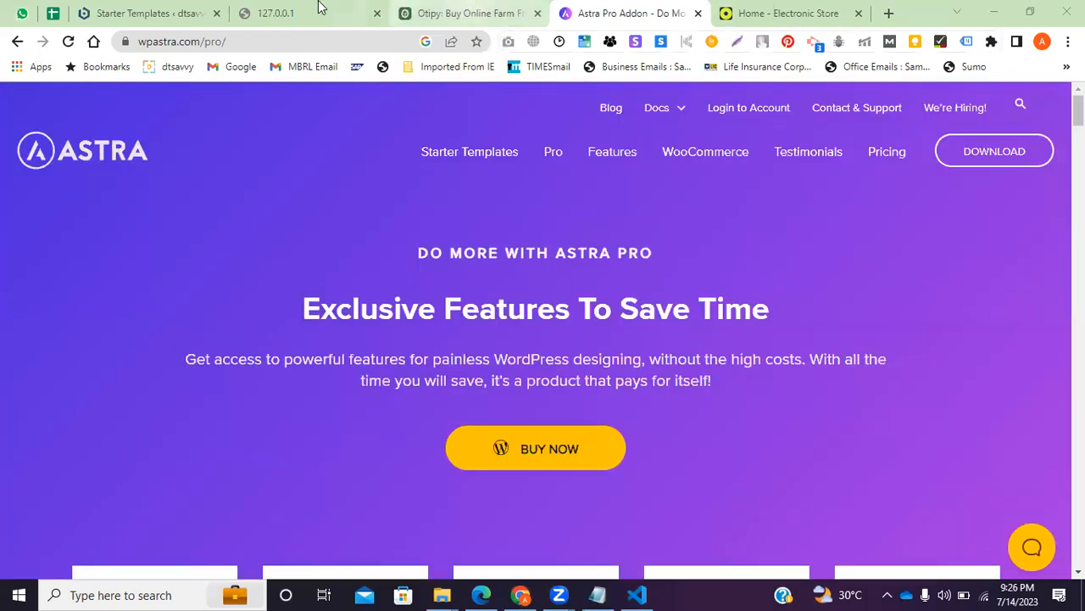
# Return to the Starter Templates page in the local WordPress admin and reload it
pyautogui.click(169, 13)
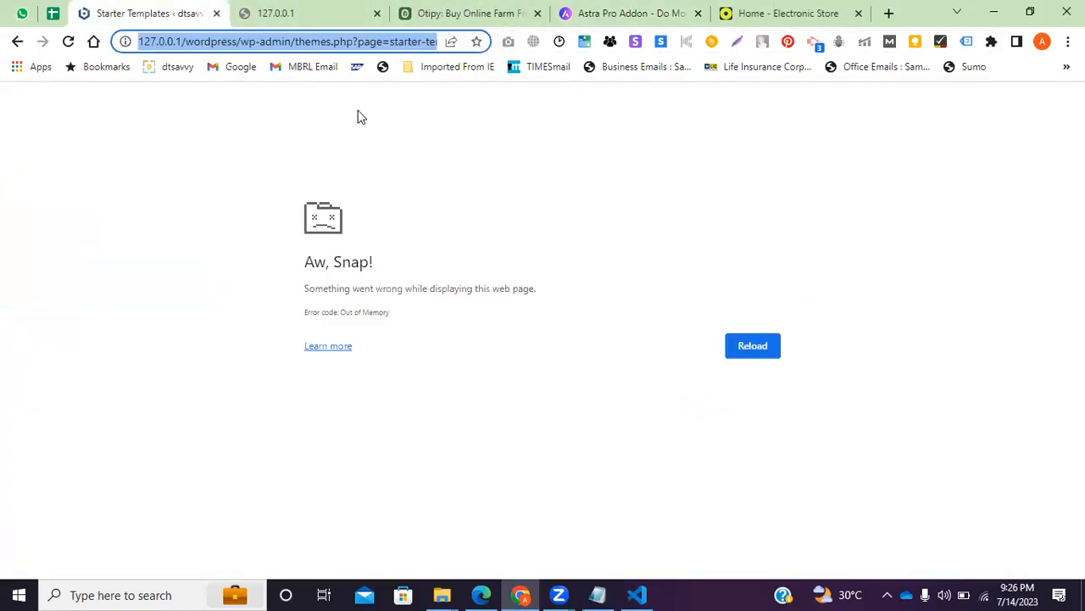
pyautogui.click(314, 40)
pyautogui.press('Return')
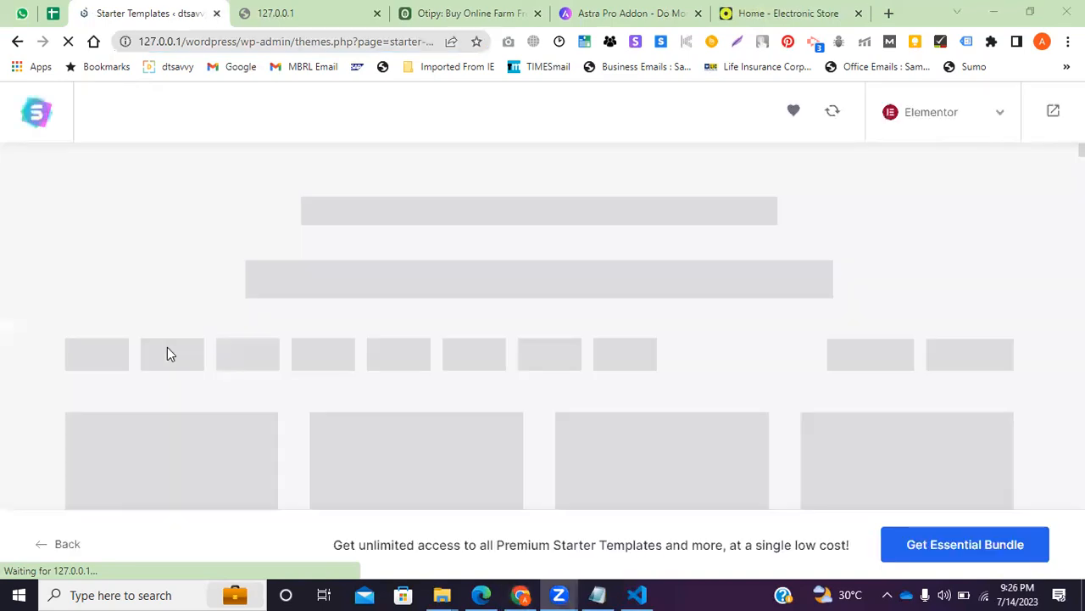
# Choose the "Creative & Innovative Ideas" marketing agency template, skipping the logo and keeping the default colours and Noto Sans / Roboto fonts
pyautogui.scroll(-3, 203, 335)
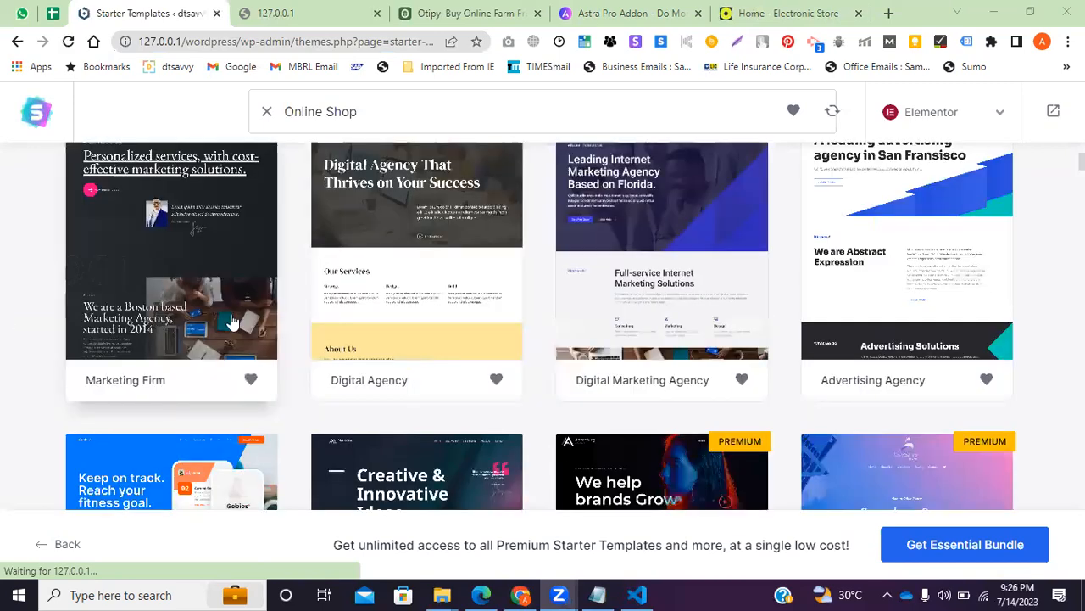
pyautogui.scroll(-2, 649, 315)
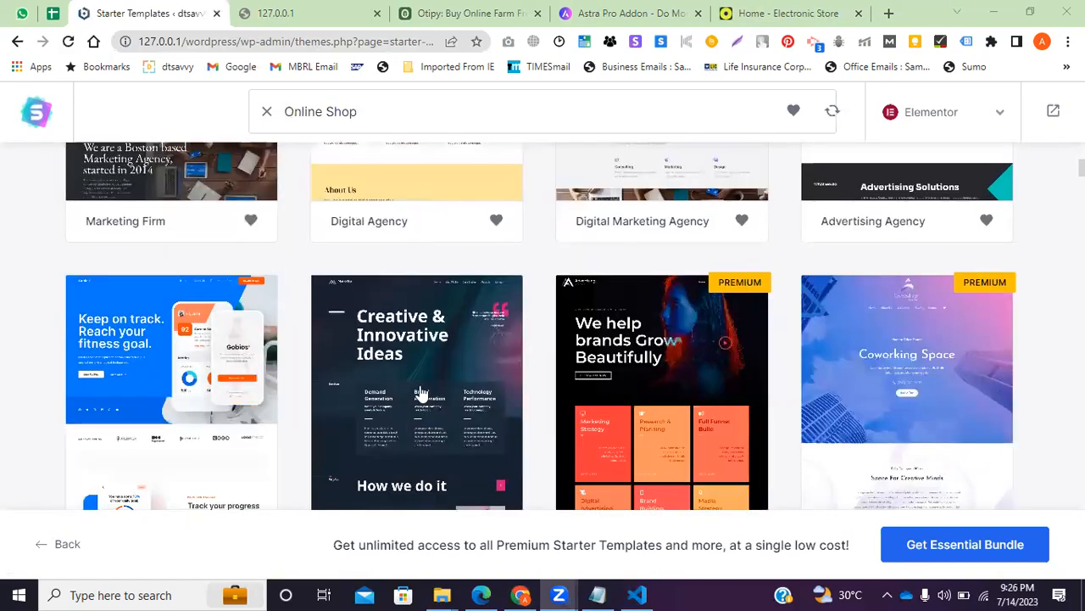
pyautogui.click(401, 284)
pyautogui.scroll(-2, 112, 329)
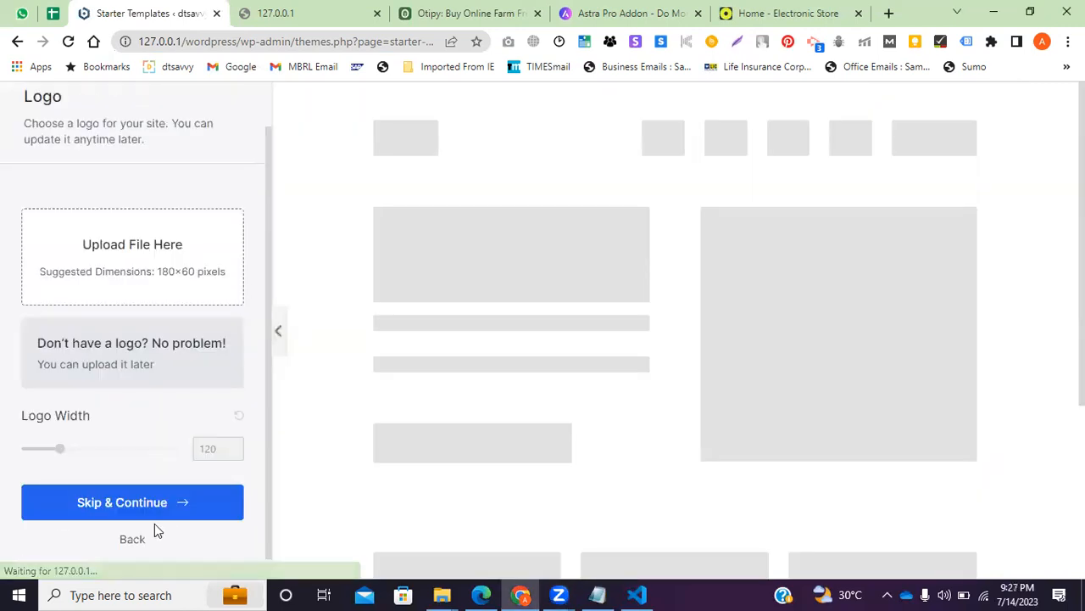
pyautogui.click(141, 504)
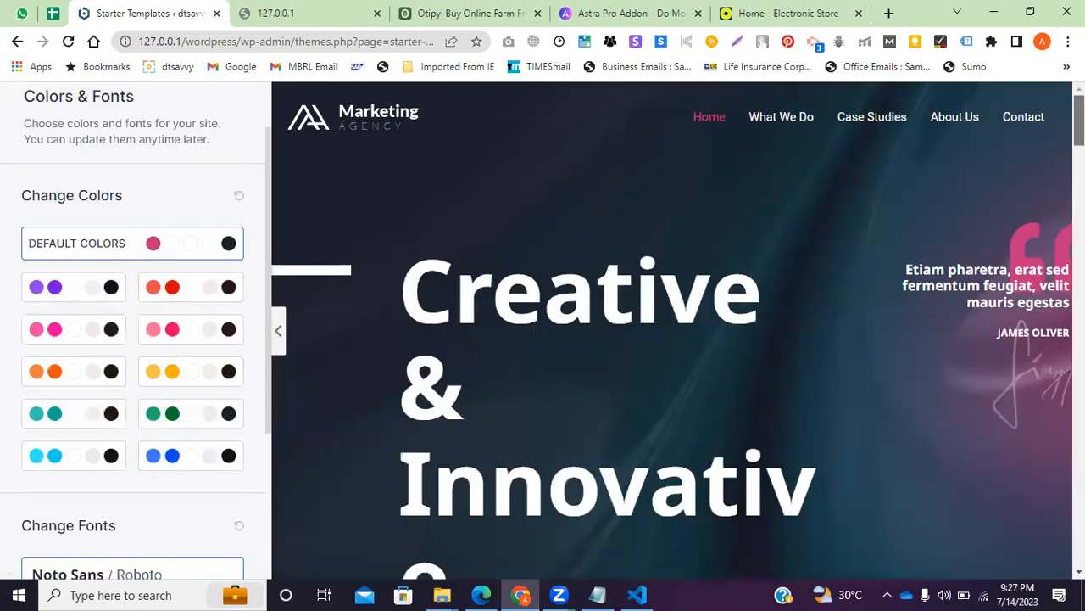
pyautogui.scroll(-10, 634, 298)
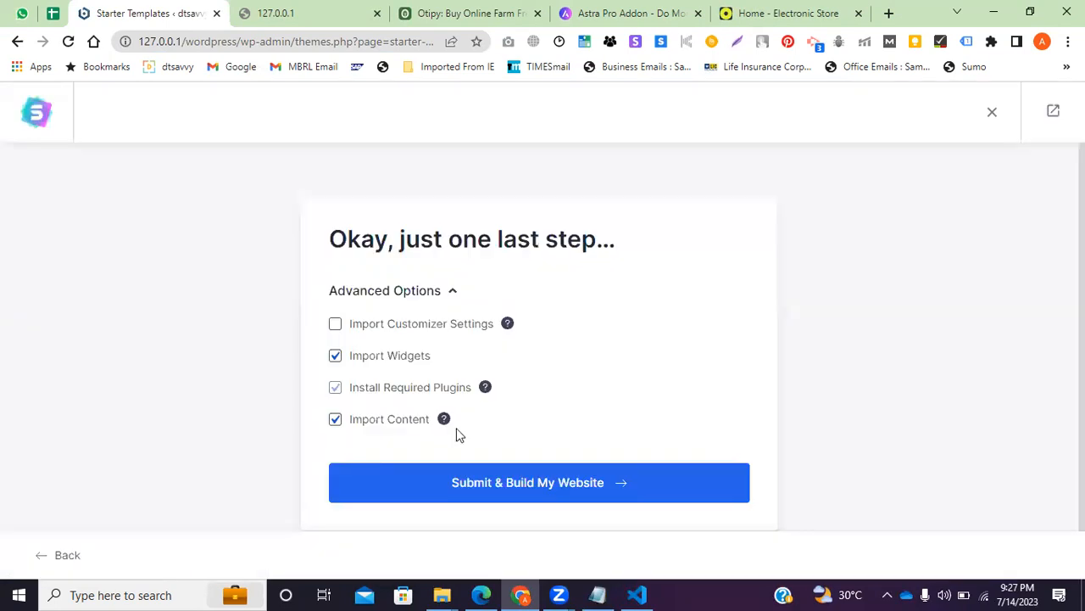
# Build the website with Import Customizer Settings and Import Widgets turned off, keeping required plugins and content enabled
pyautogui.click(335, 356)
pyautogui.click(356, 480)
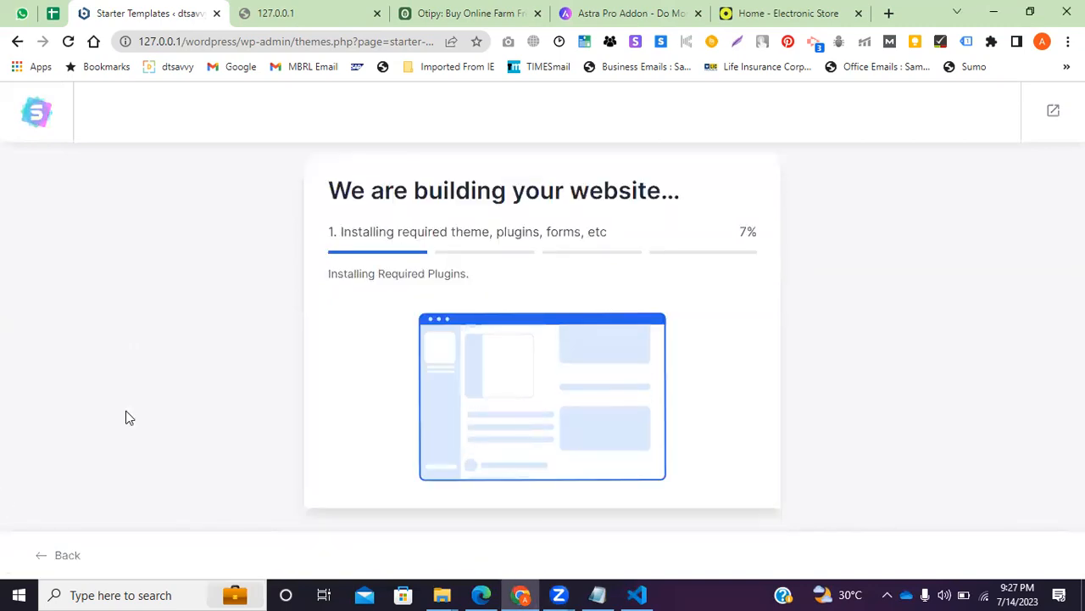
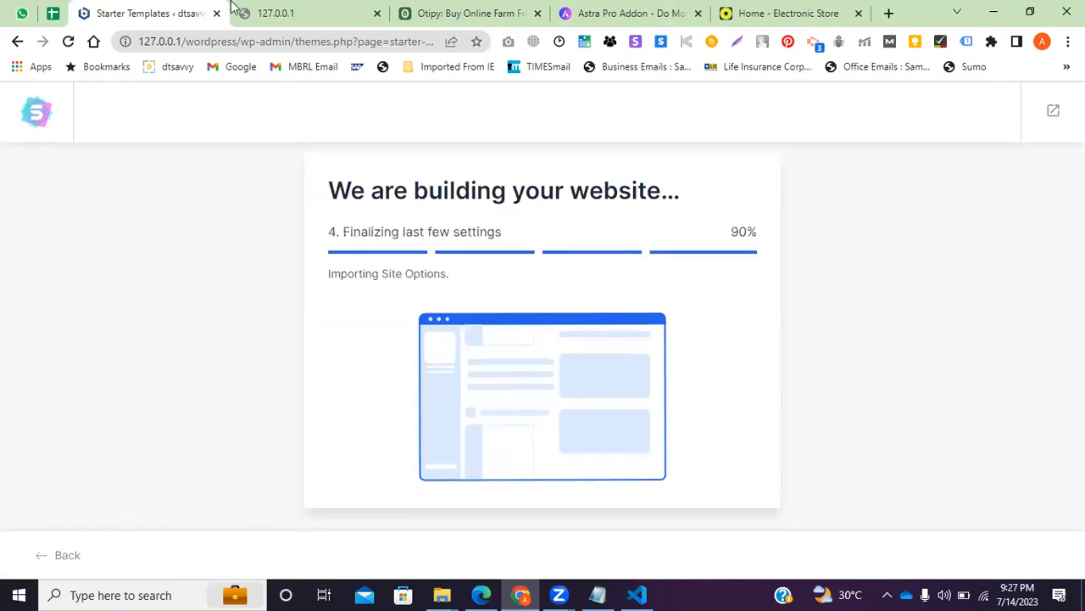
pyautogui.click(288, 11)
pyautogui.click(149, 10)
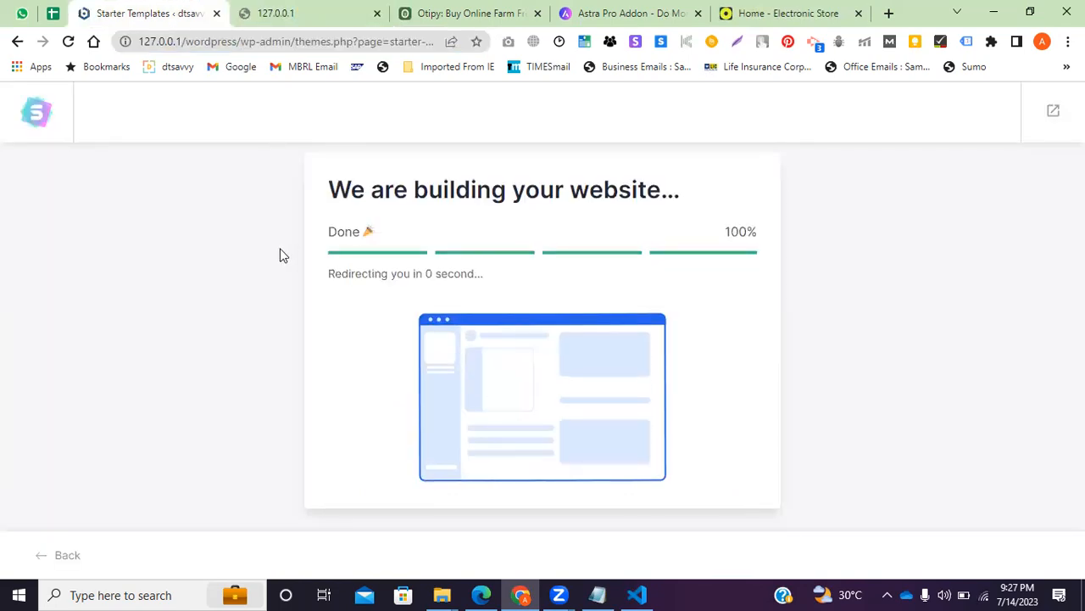
# Examine the template import's completion page, from the website link down to the video and the tweet box
pyautogui.scroll(-2, 502, 375)
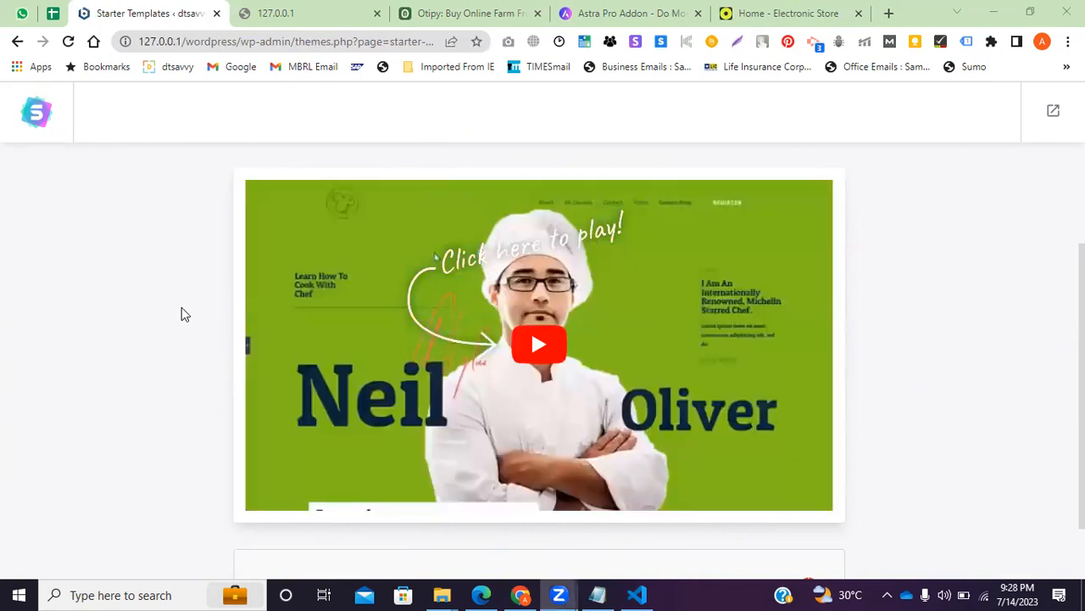
pyautogui.scroll(-1, 158, 321)
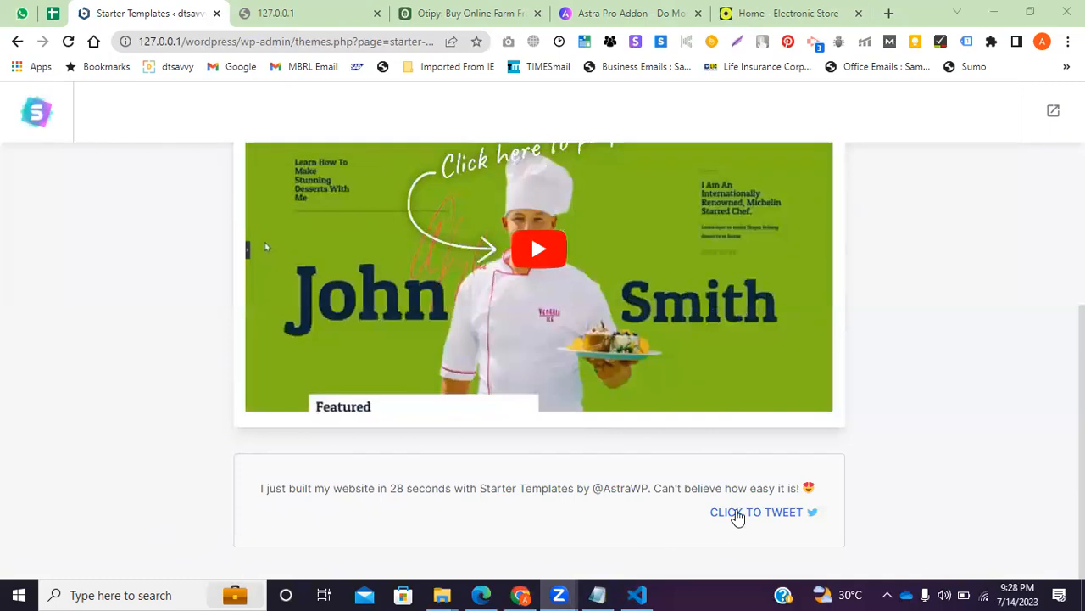
pyautogui.hotkey('ctrl', '-')
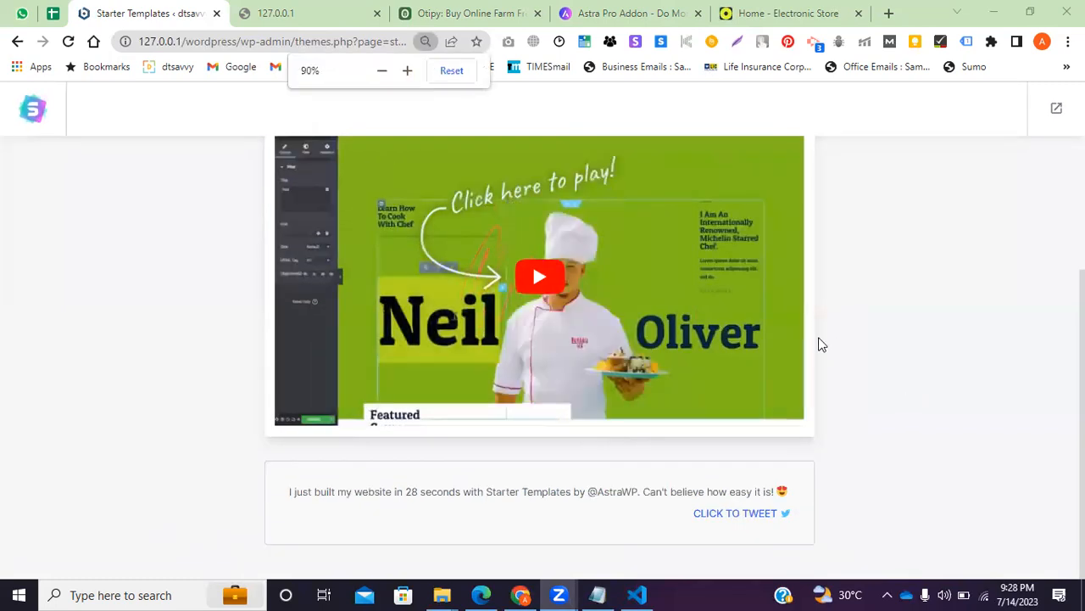
pyautogui.scroll(2, 821, 394)
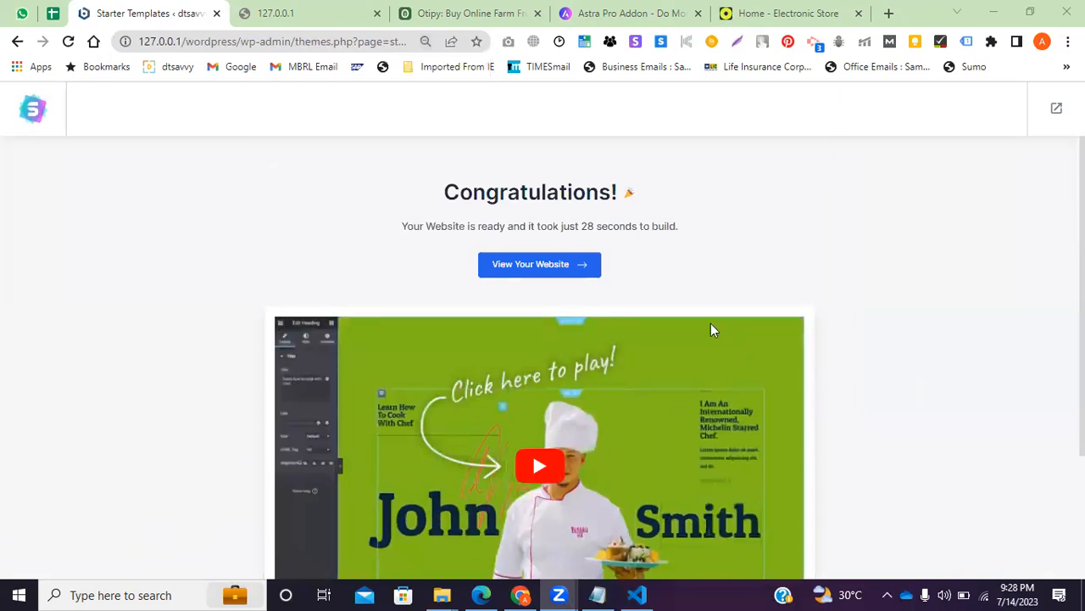
pyautogui.hotkey('ctrl', '+')
pyautogui.hotkey('ctrl', '+')
pyautogui.hotkey('ctrl', '-')
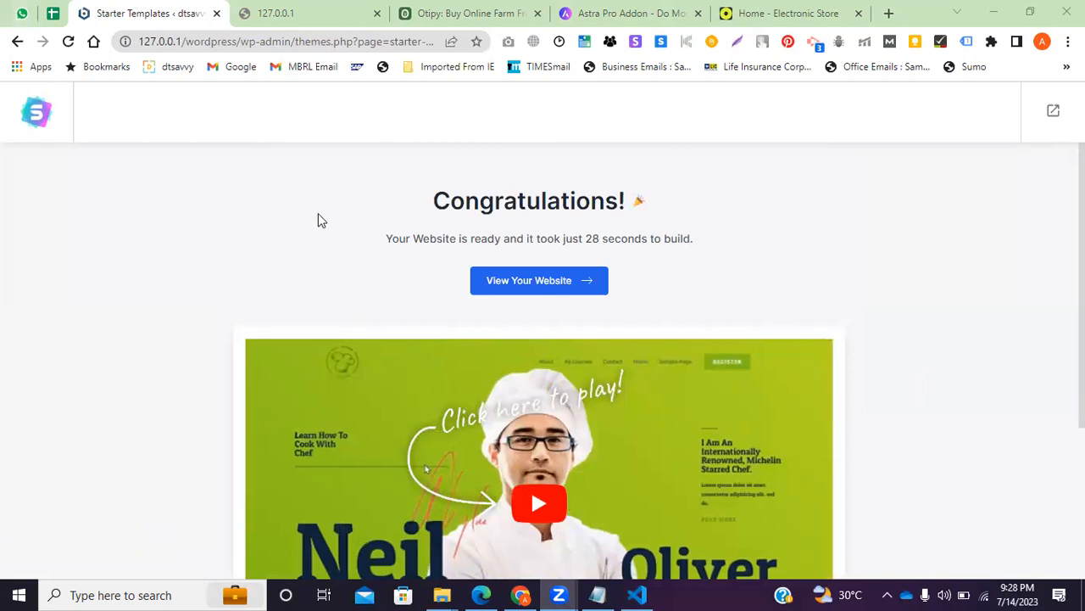
# Open the newly built website at 127.0.0.1/wordpress from the completion page and check its loading
pyautogui.click(553, 281)
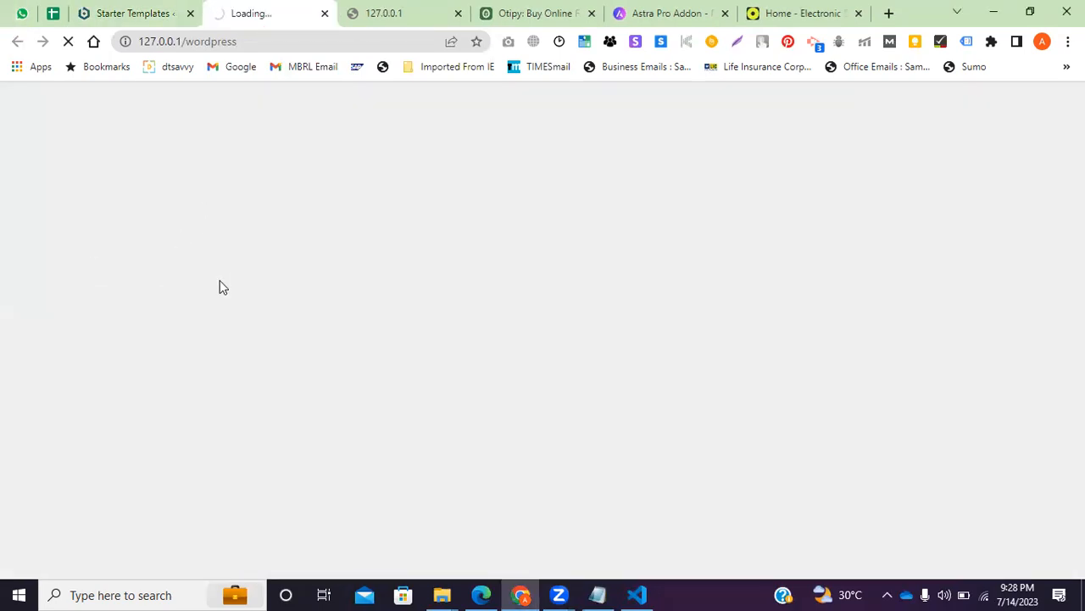
pyautogui.click(283, 43)
pyautogui.click(133, 11)
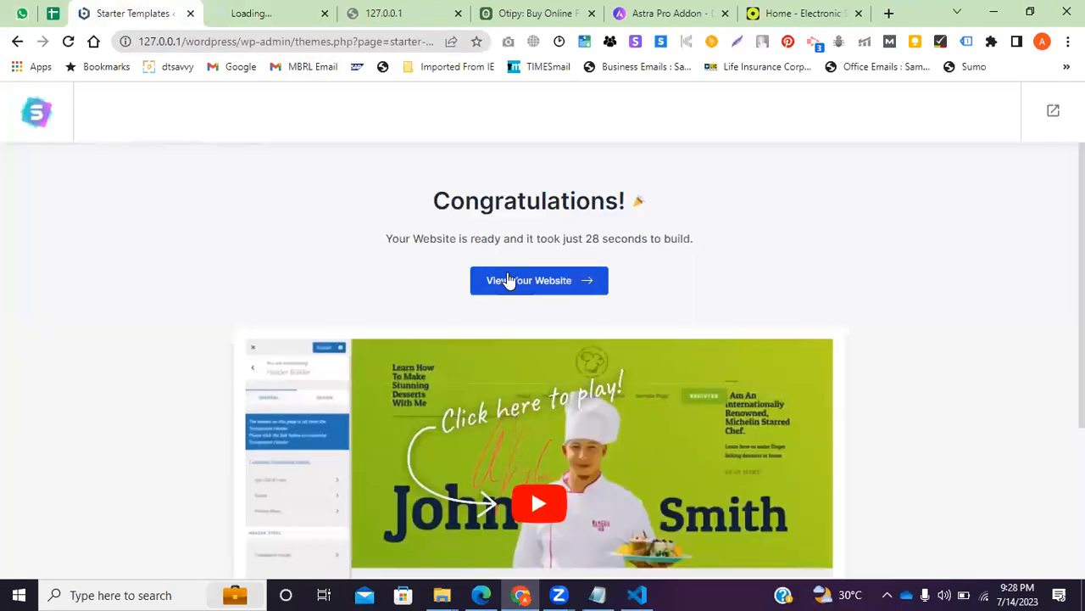
pyautogui.click(257, 13)
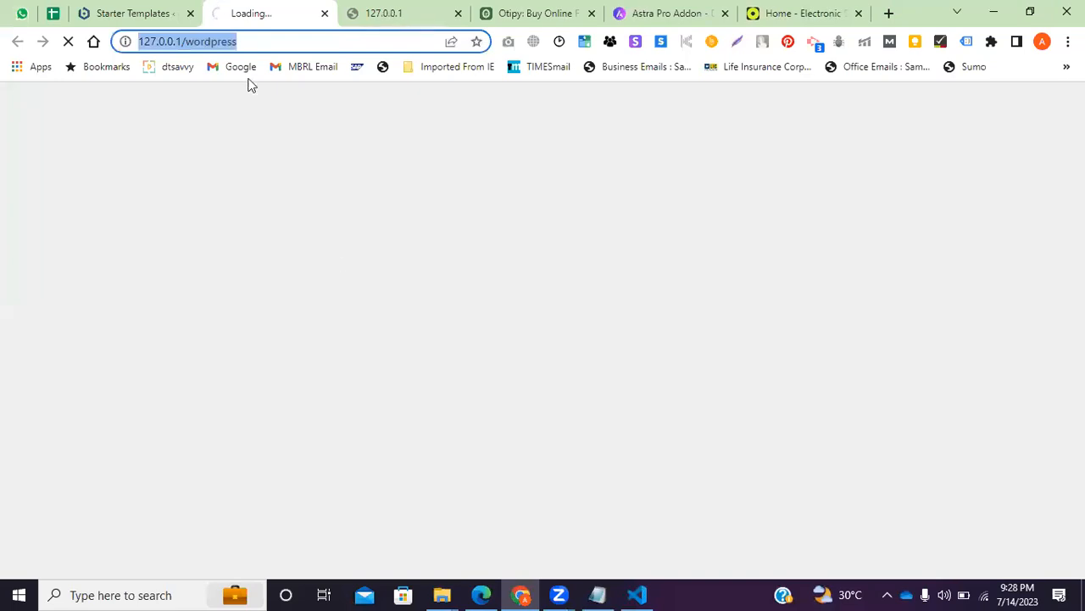
# Reread the completion page's build message and the sections below it, checking the website tab in between
pyautogui.click(156, 13)
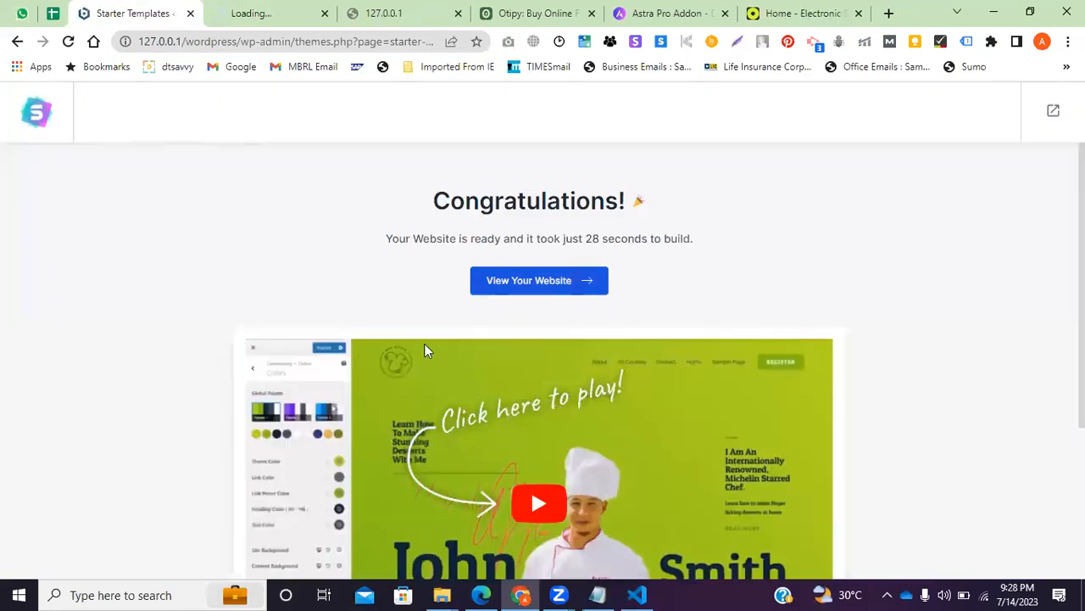
pyautogui.scroll(-2, 424, 344)
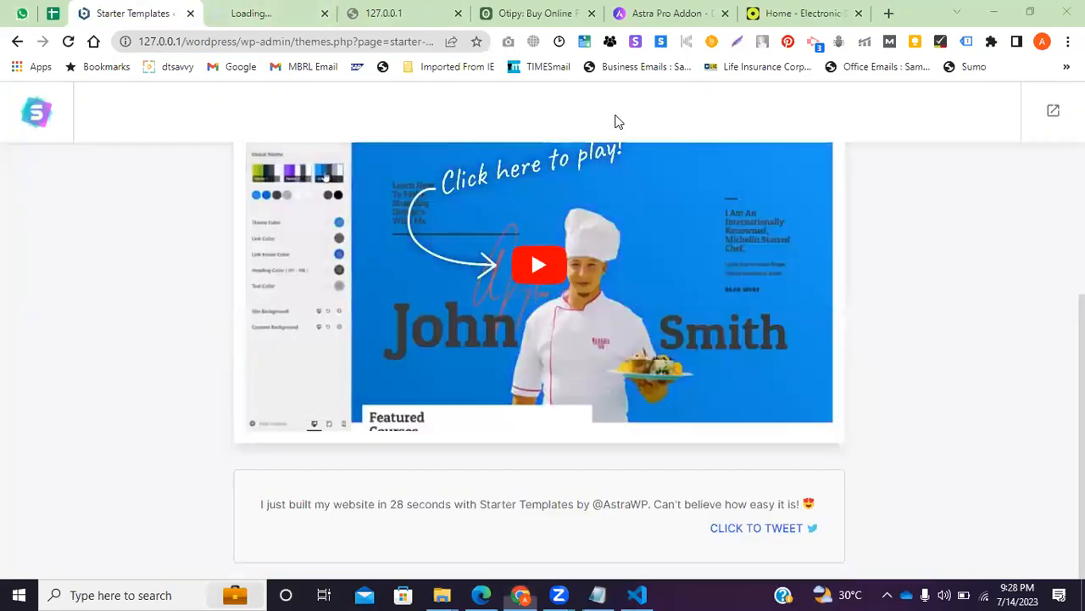
pyautogui.click(280, 10)
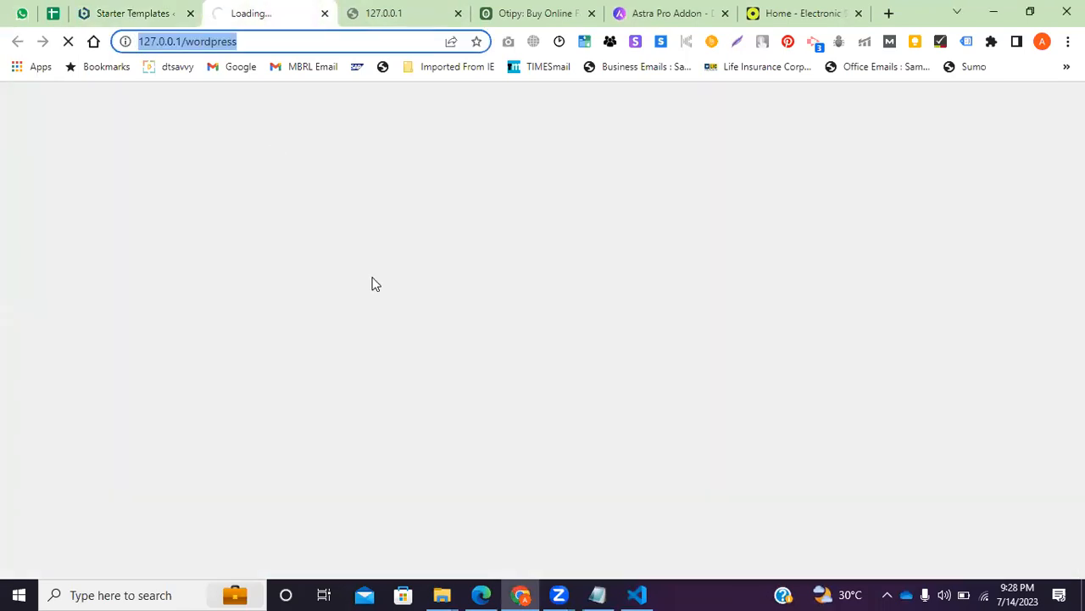
pyautogui.click(281, 49)
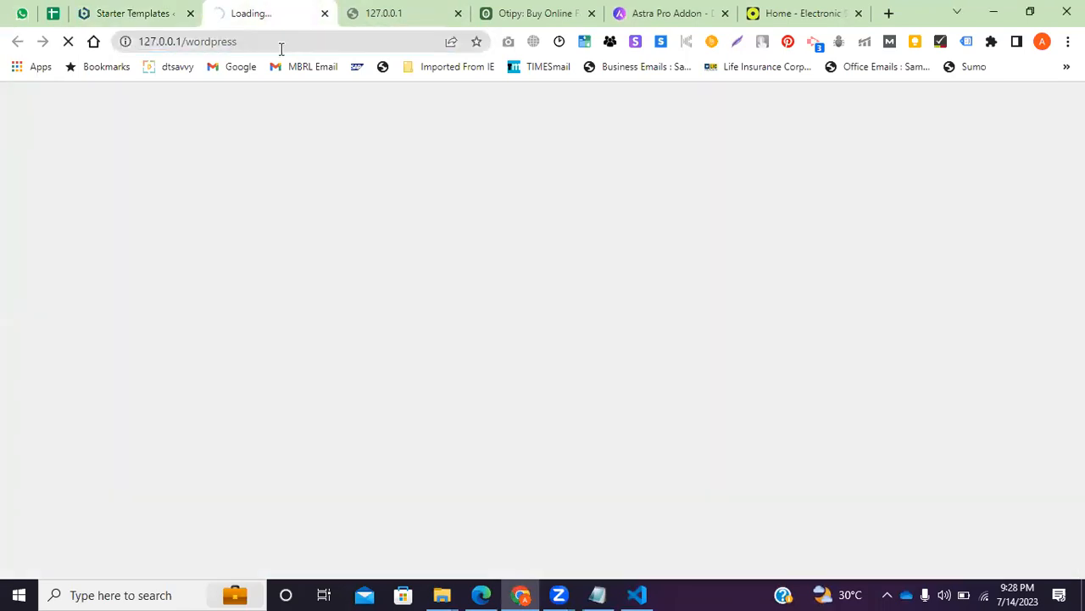
pyautogui.click(188, 8)
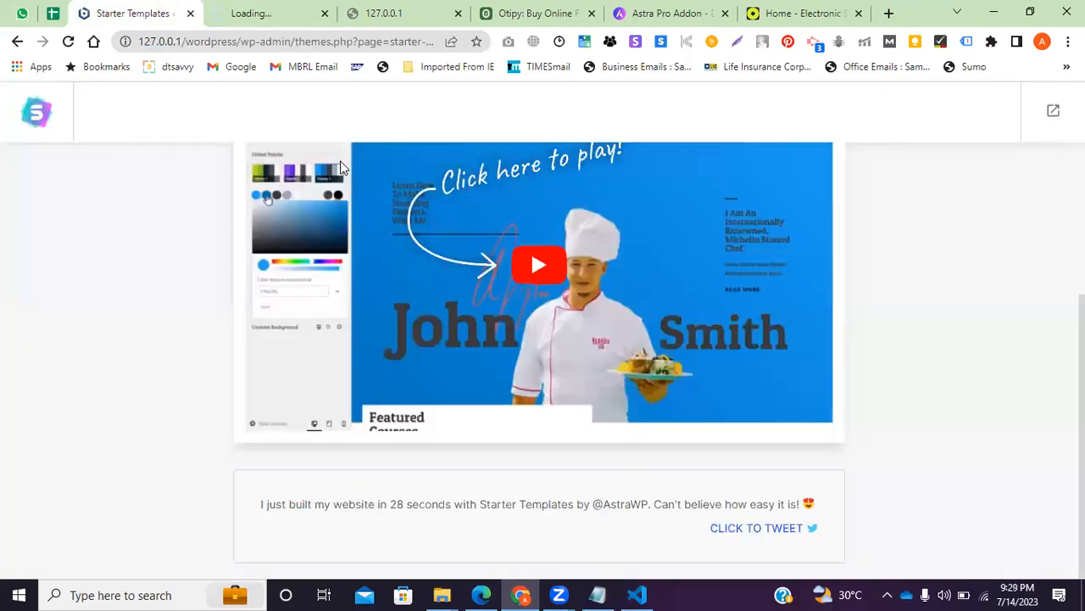
pyautogui.scroll(3, 340, 160)
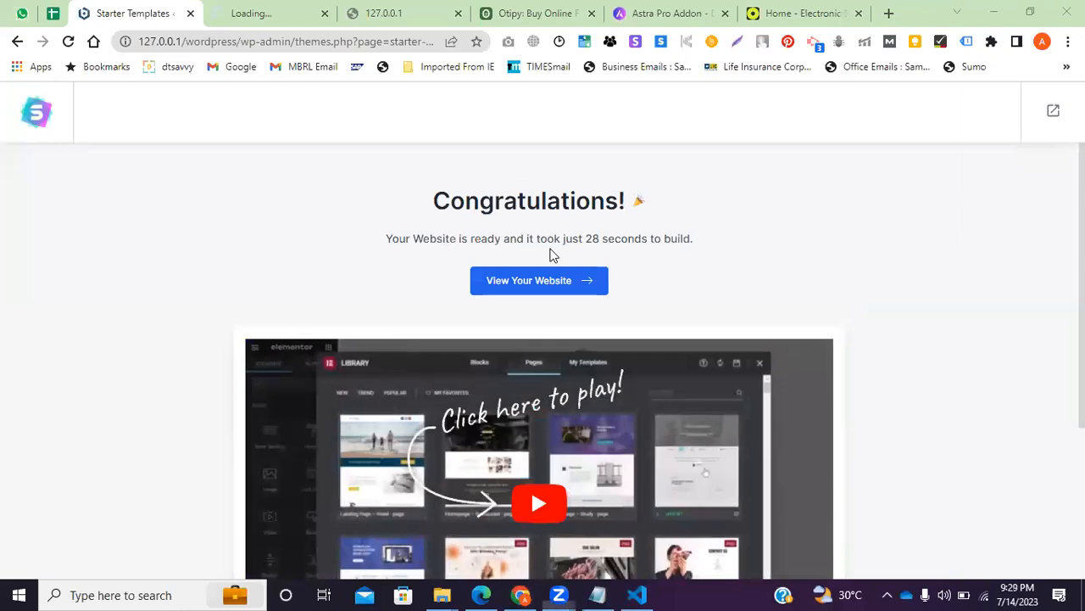
pyautogui.moveTo(696, 243); pyautogui.dragTo(416, 236)
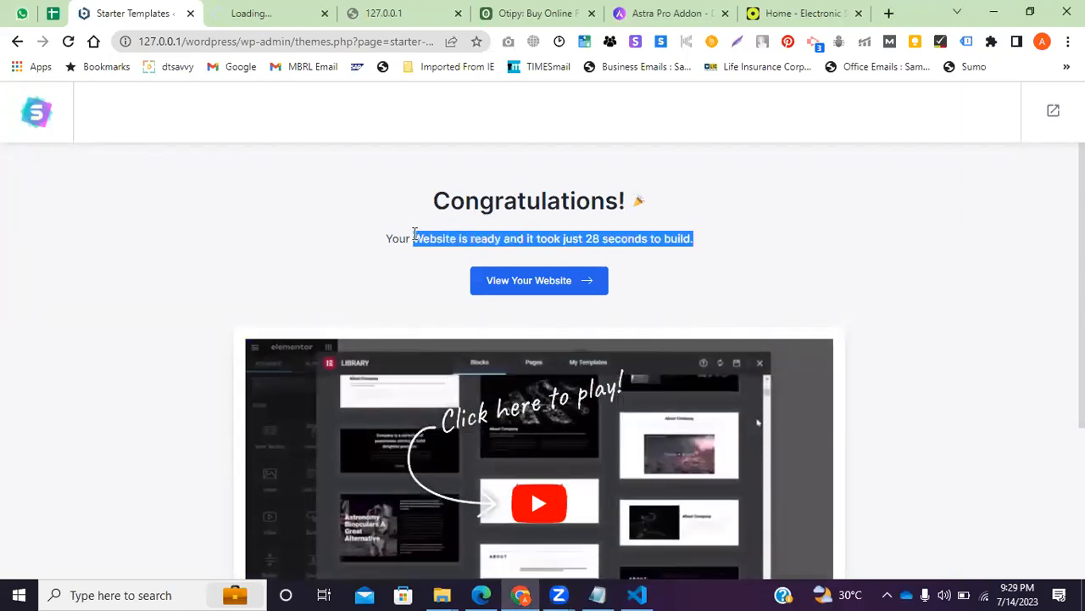
pyautogui.click(730, 280)
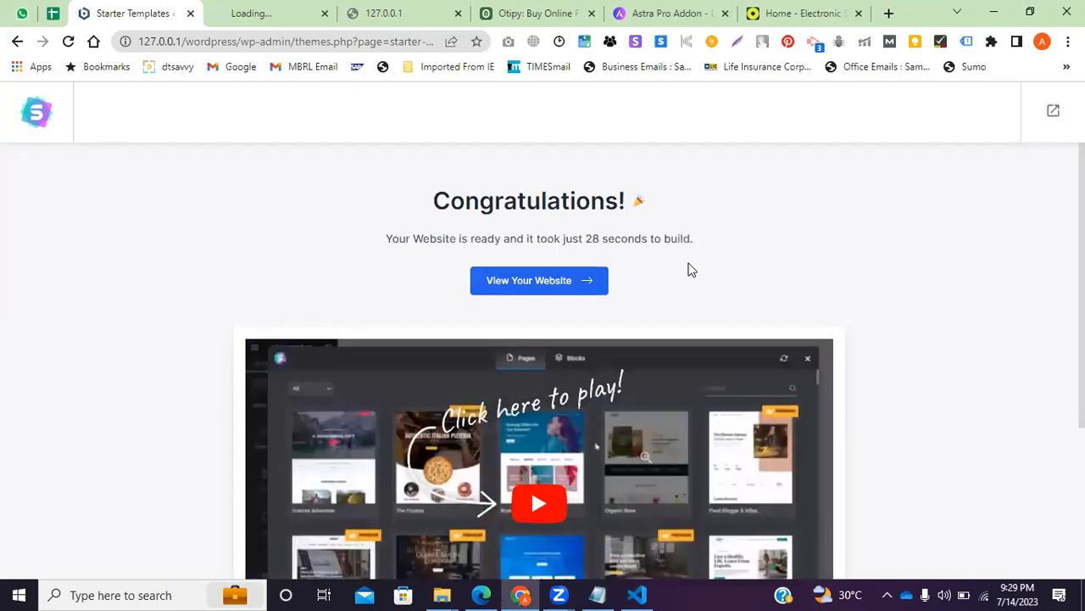
pyautogui.doubleClick(623, 240)
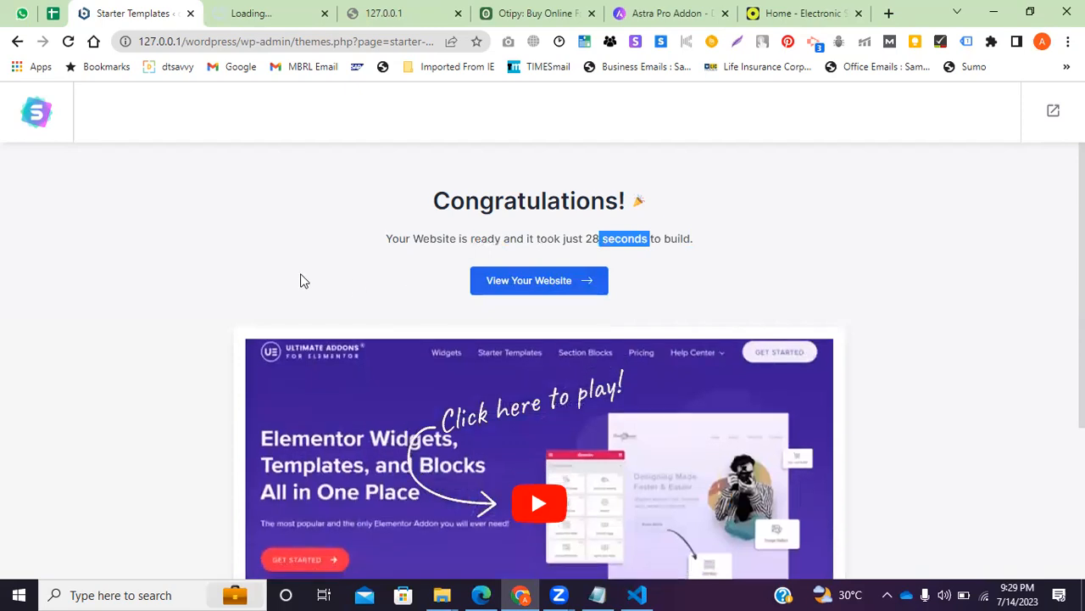
pyautogui.scroll(-3, 374, 226)
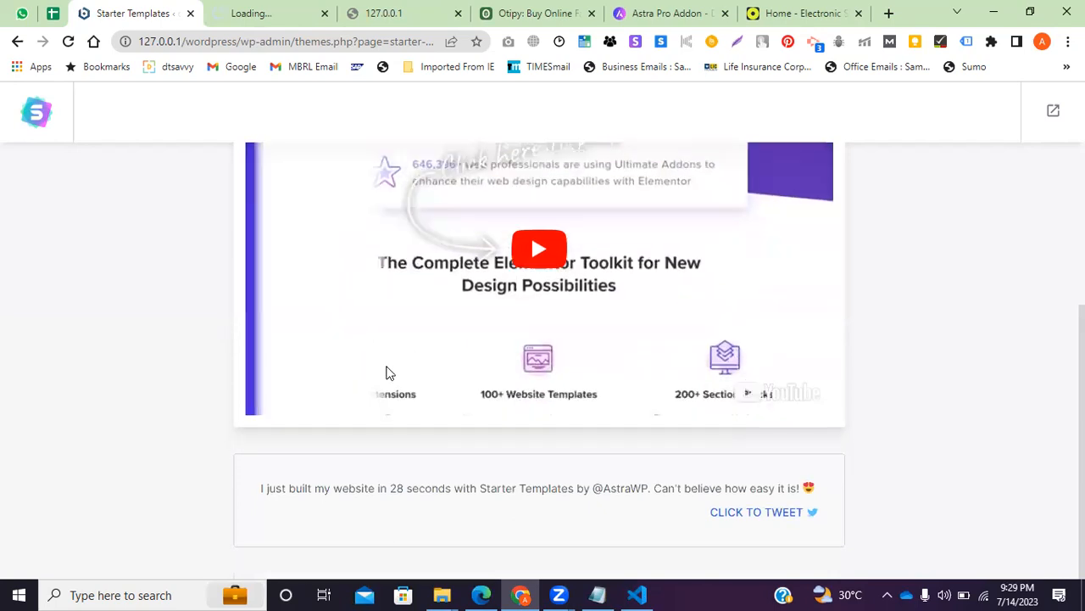
# Leave the new website's tab and open the local WordPress admin dashboard in place of the completion page
pyautogui.click(225, 12)
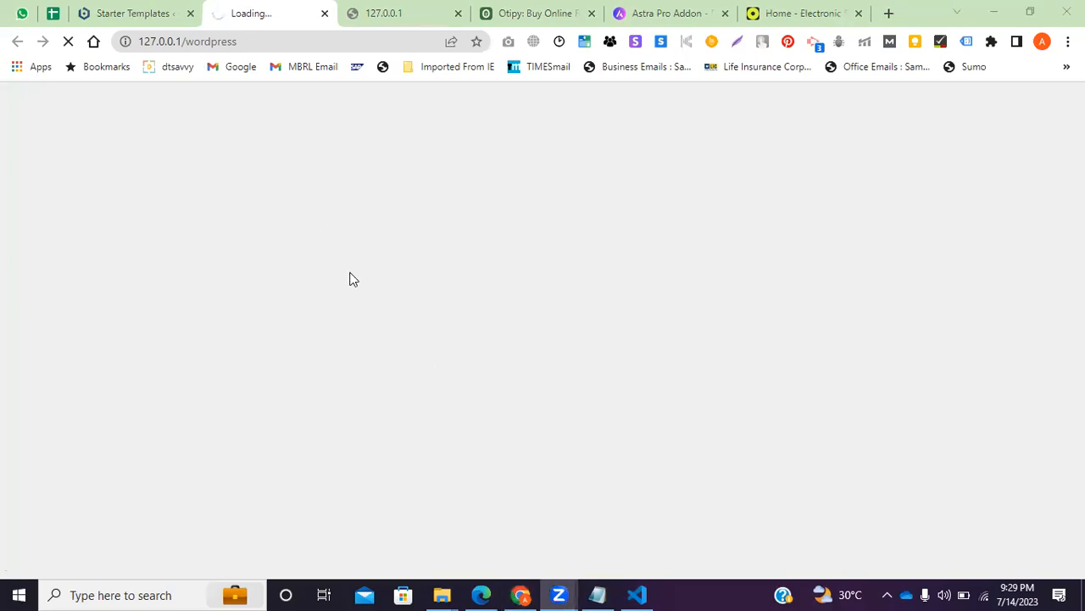
pyautogui.click(174, 8)
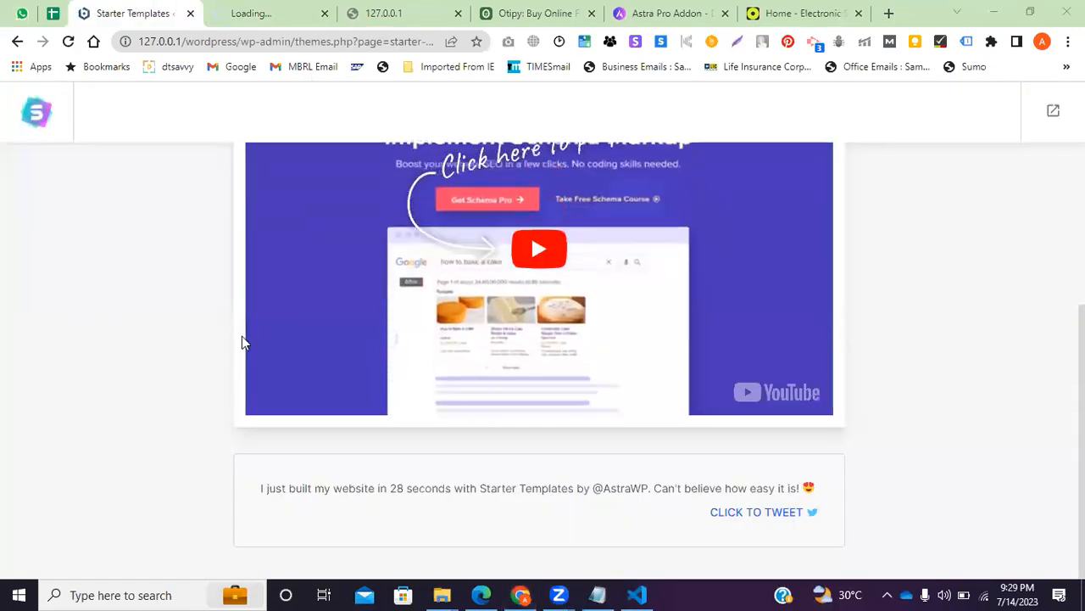
pyautogui.click(305, 10)
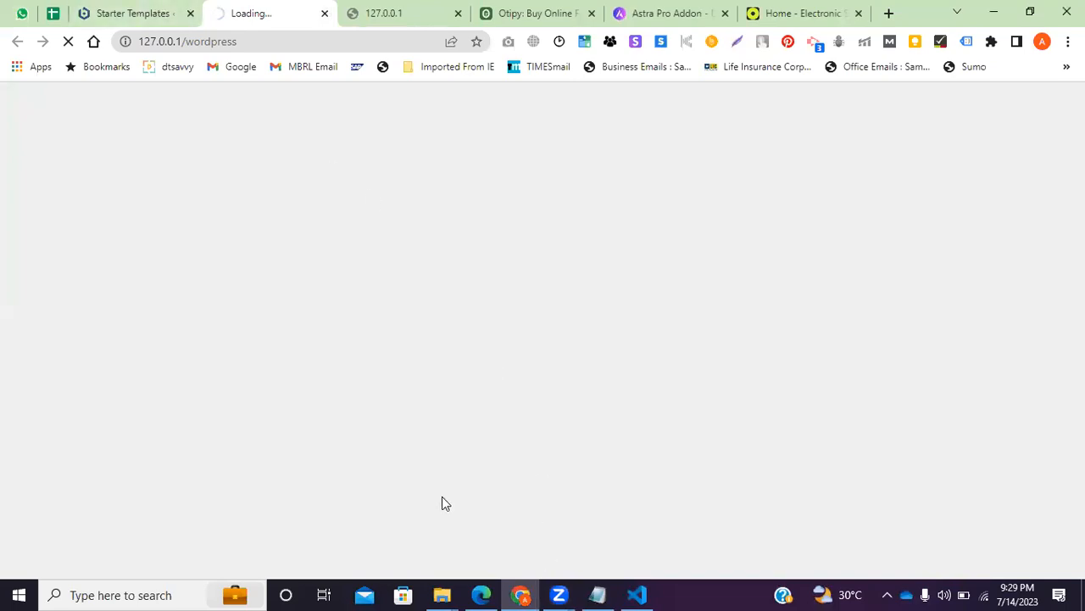
pyautogui.hotkey('ctrl', 'shift', 'Tab')
pyautogui.scroll(3, 596, 291)
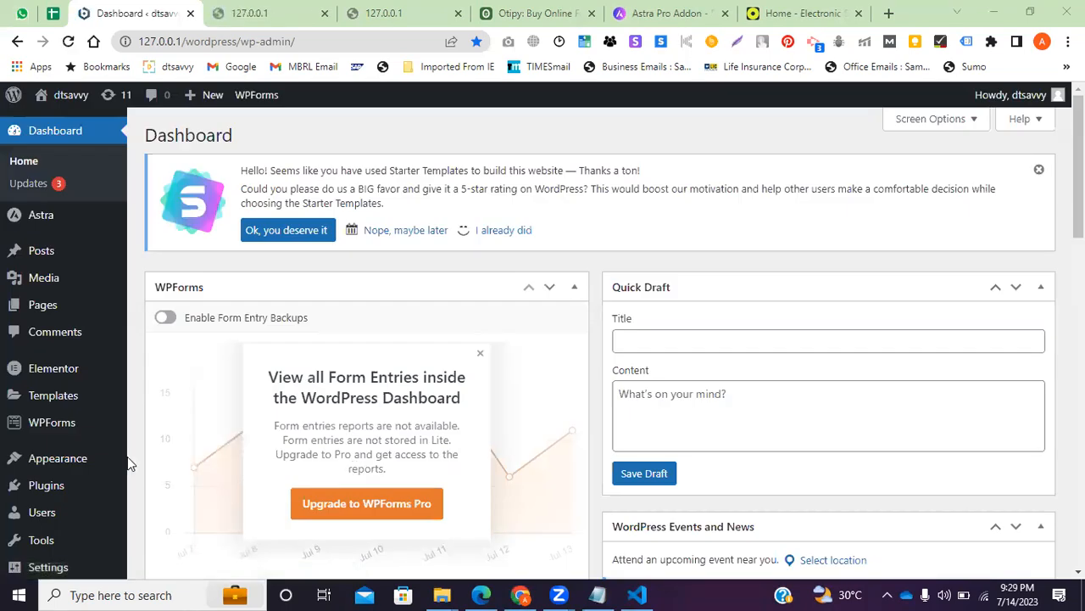
# Open the Starter Templates page from the dashboard and go back to the dashboard
pyautogui.moveTo(73, 460)
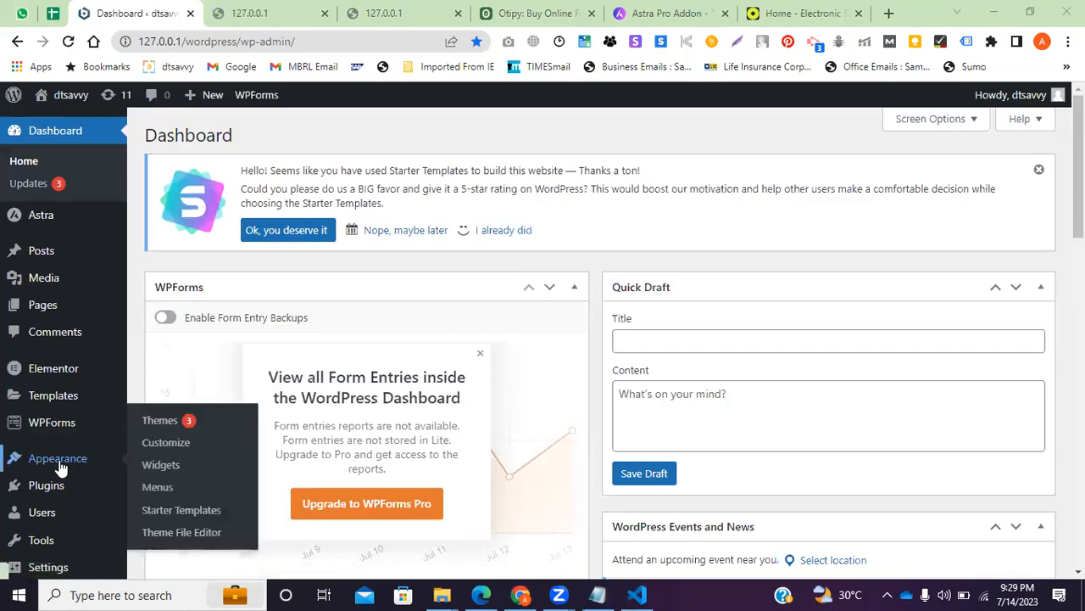
pyautogui.click(171, 514)
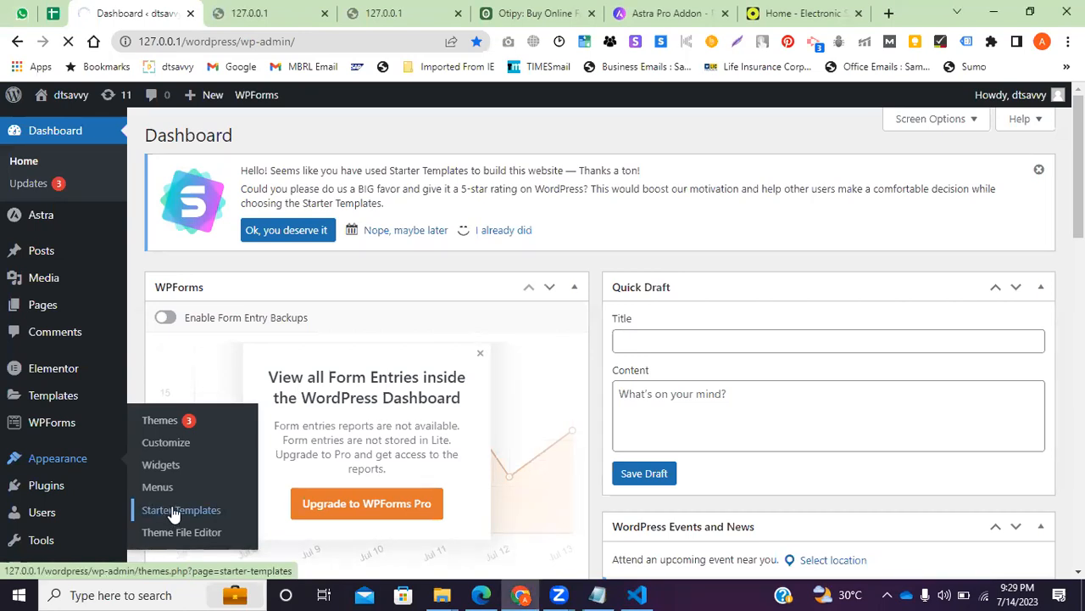
pyautogui.moveTo(52, 422)
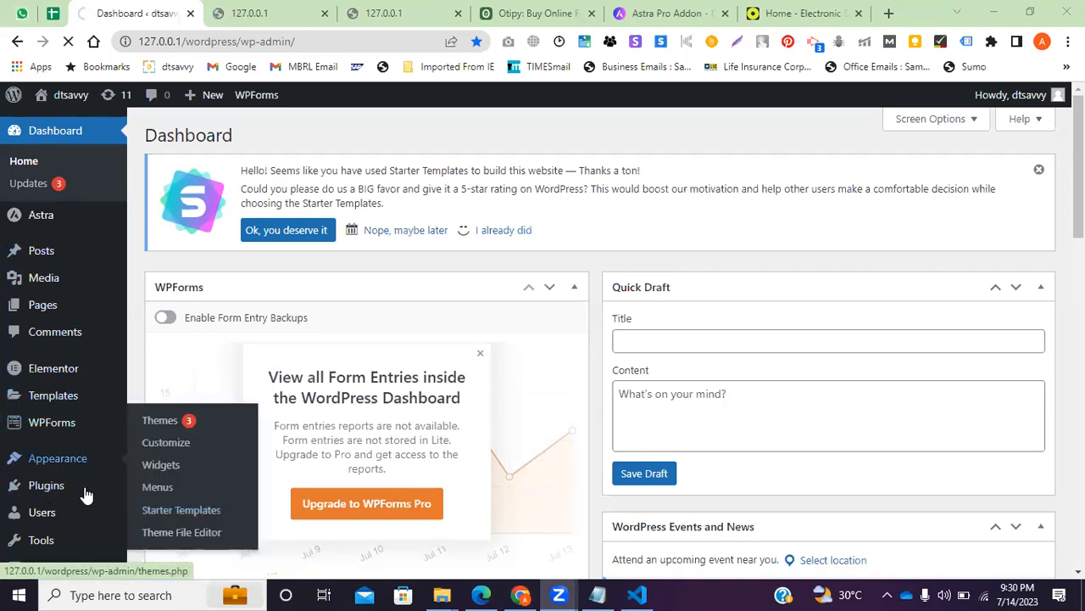
pyautogui.moveTo(34, 459)
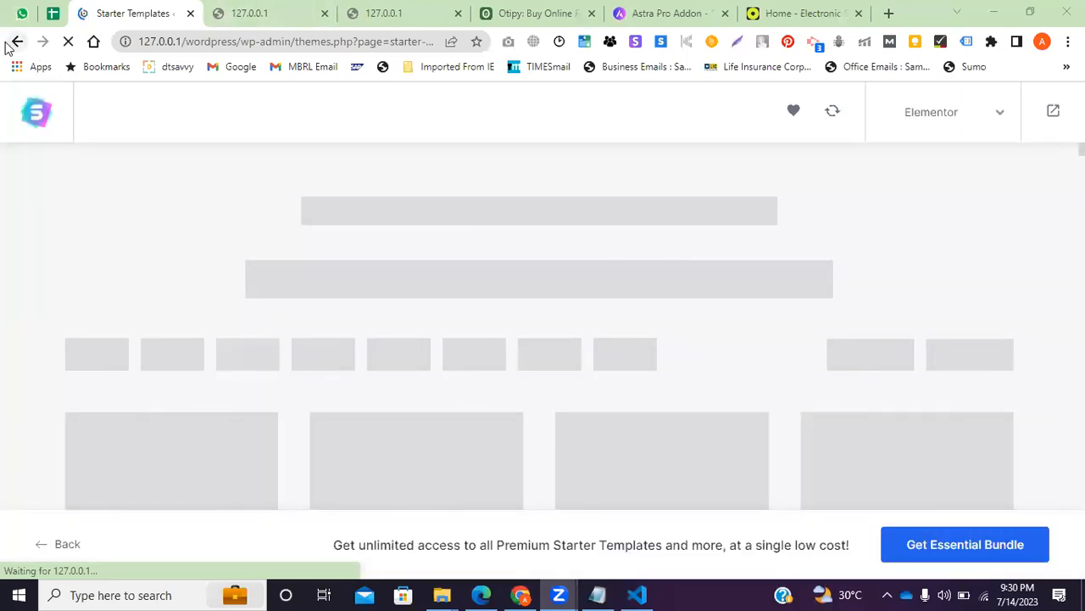
pyautogui.click(166, 204)
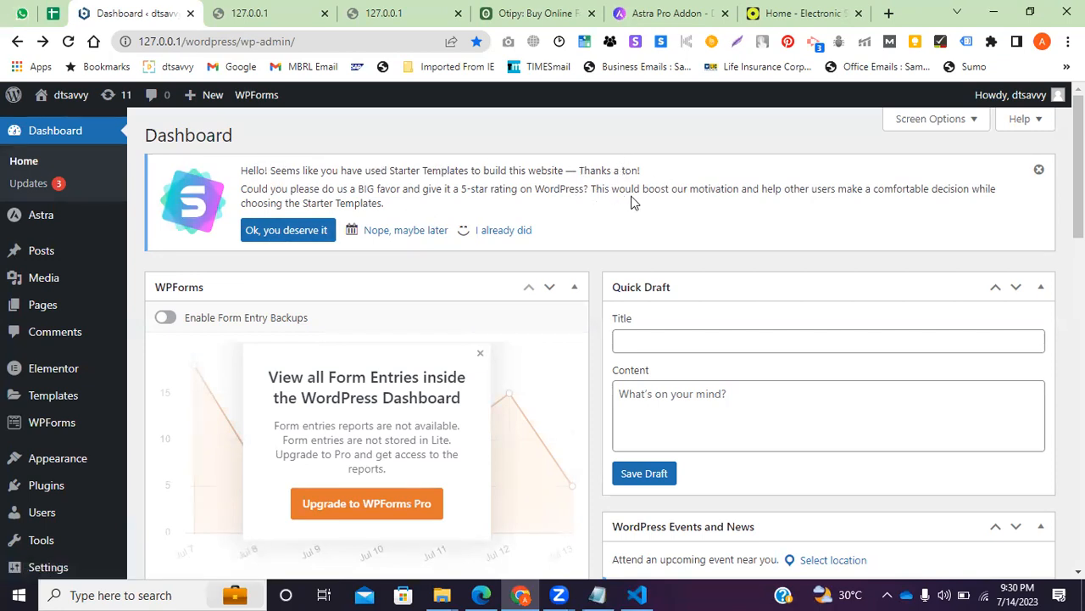
# Read the Starter Templates rating notice and look over the widgets on the dashboard
pyautogui.moveTo(641, 170); pyautogui.dragTo(519, 167)
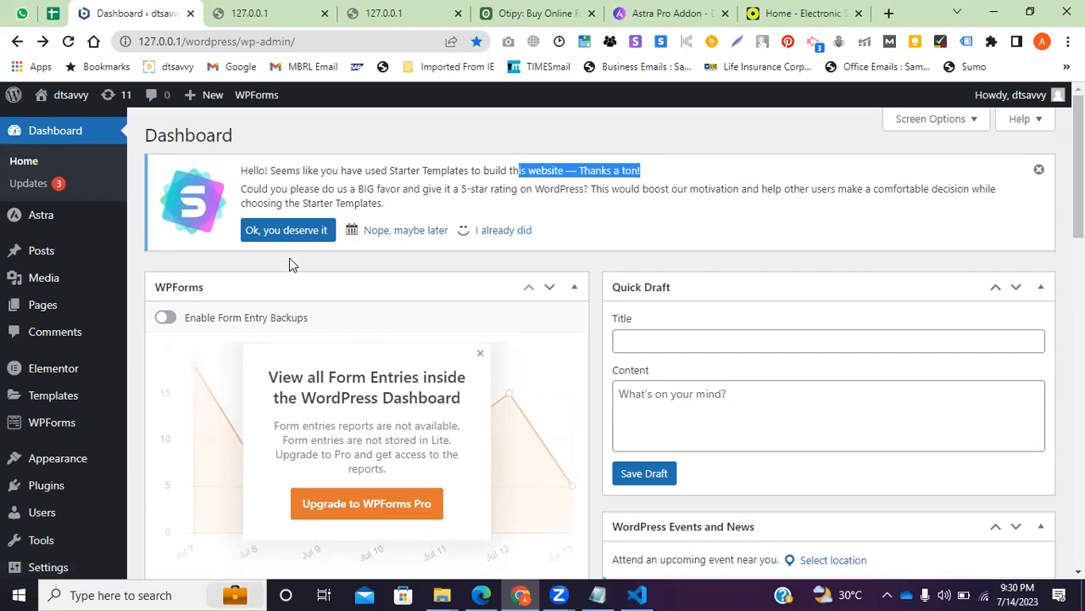
pyautogui.scroll(-3, 398, 350)
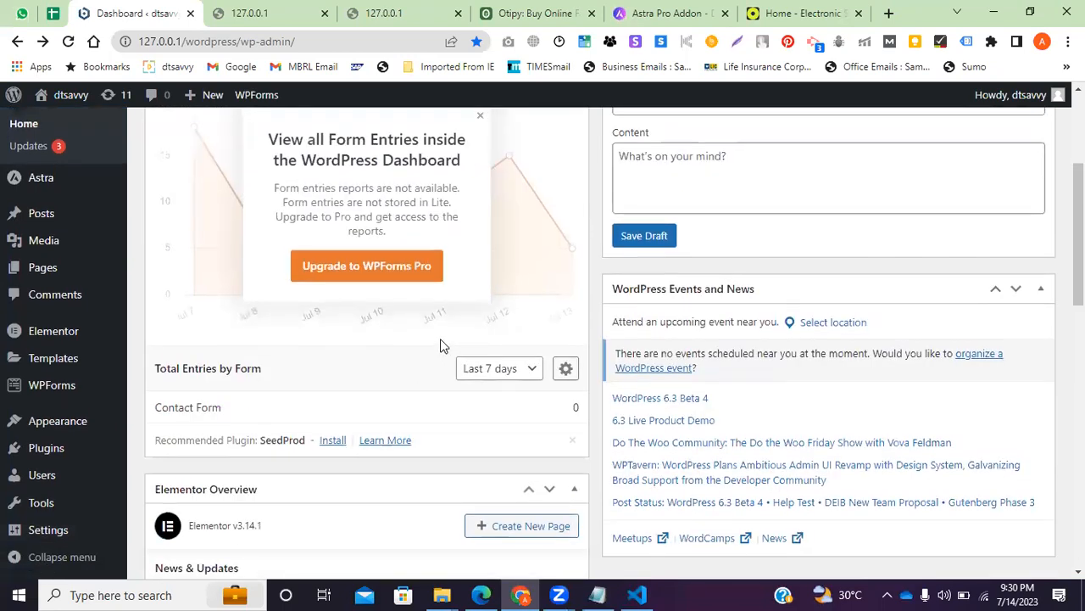
pyautogui.scroll(3, 440, 345)
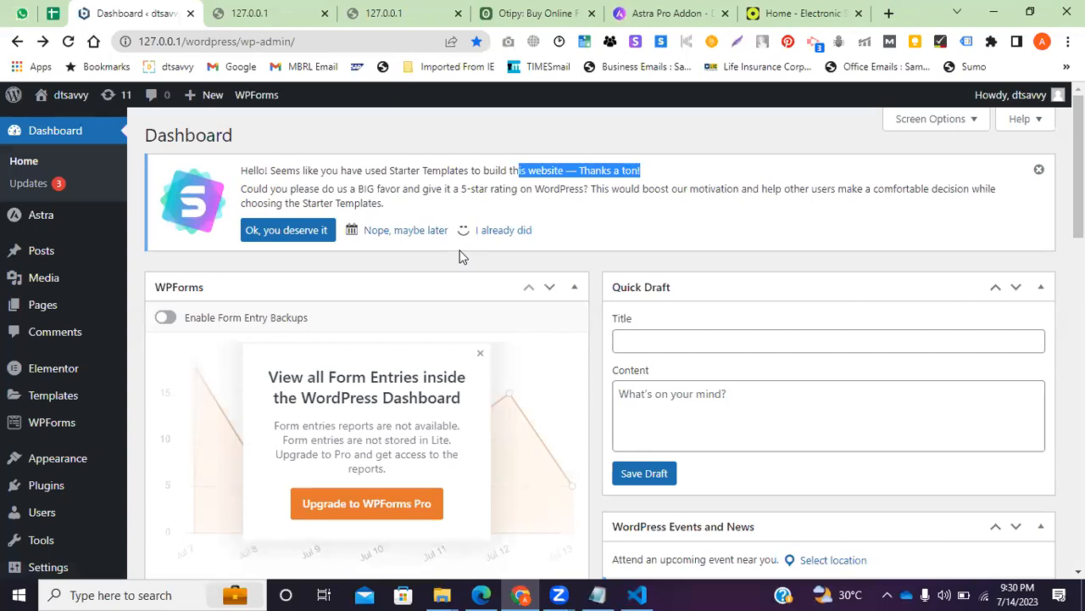
# Switch to Notepad, highlight the CartFlows line in the plugin notes, and return to the WordPress dashboard in the browser
pyautogui.click(597, 593)
pyautogui.press('Right')
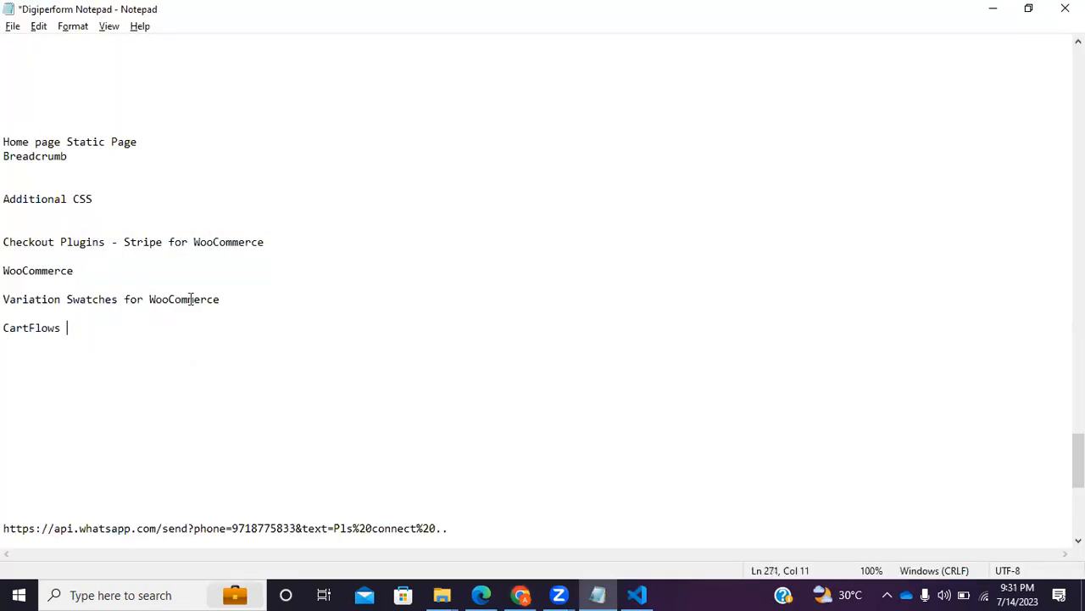
pyautogui.hotkey('shift', 'Home')
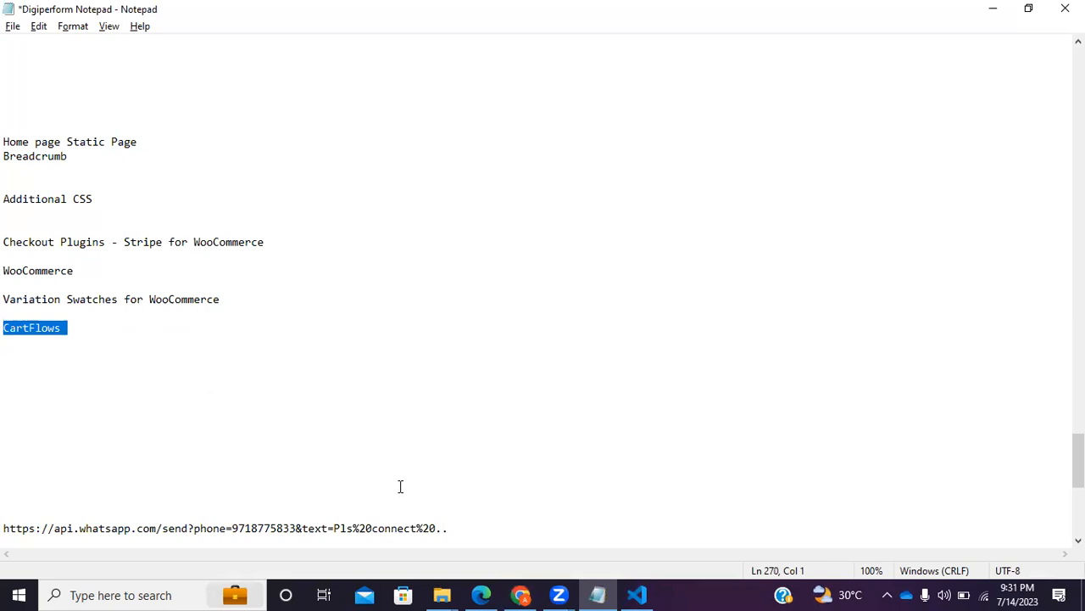
pyautogui.click(523, 594)
# Highlight part of the Starter Templates rating notice on the dashboard and dismiss the notice
pyautogui.moveTo(412, 170); pyautogui.dragTo(418, 238)
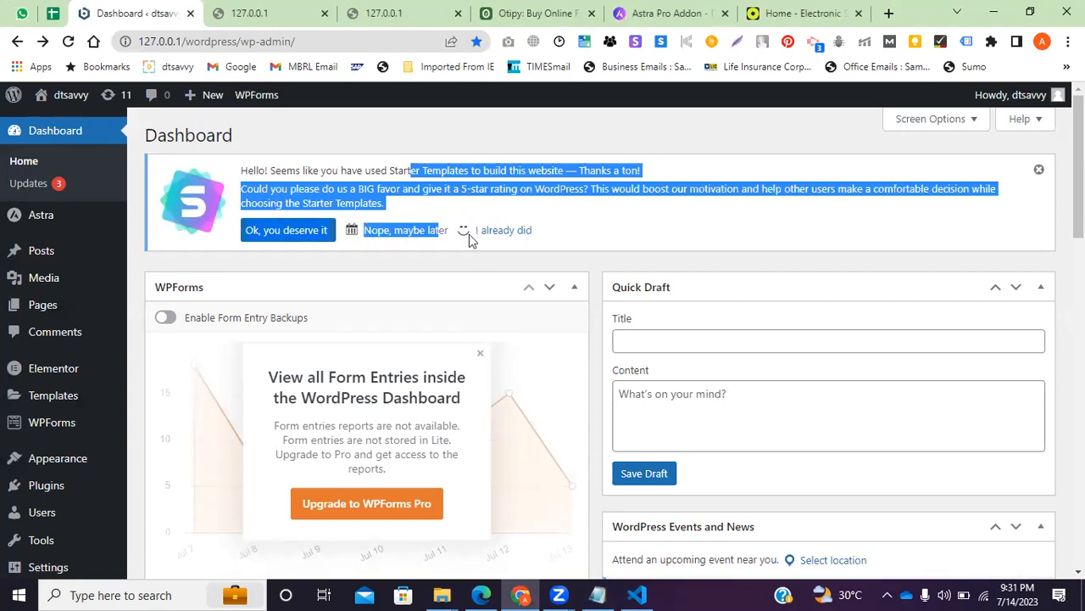
pyautogui.click(339, 265)
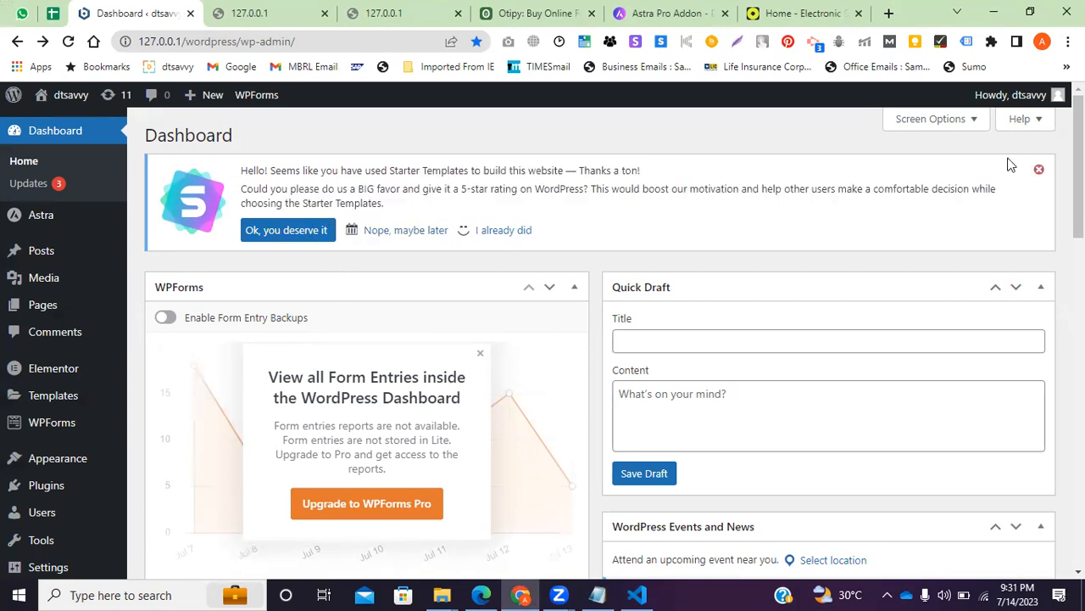
pyautogui.click(1039, 169)
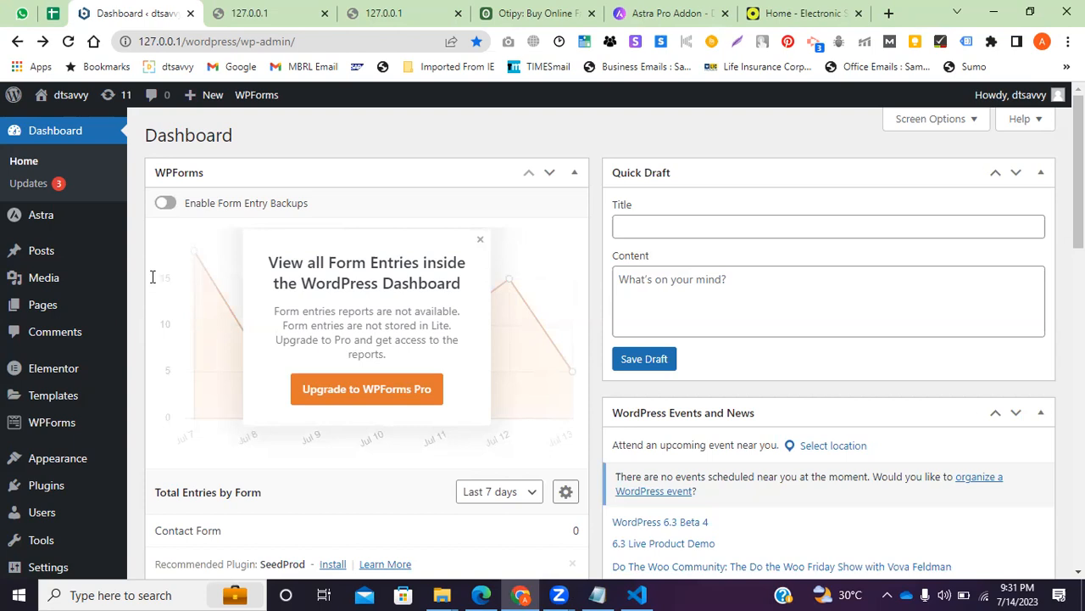
# Switch to Notepad, replace the CartFlows entry in the plugin notes with "Cart pool", and highlight that line briefly
pyautogui.hotkey('alt', 'Tab')
pyautogui.click(63, 329)
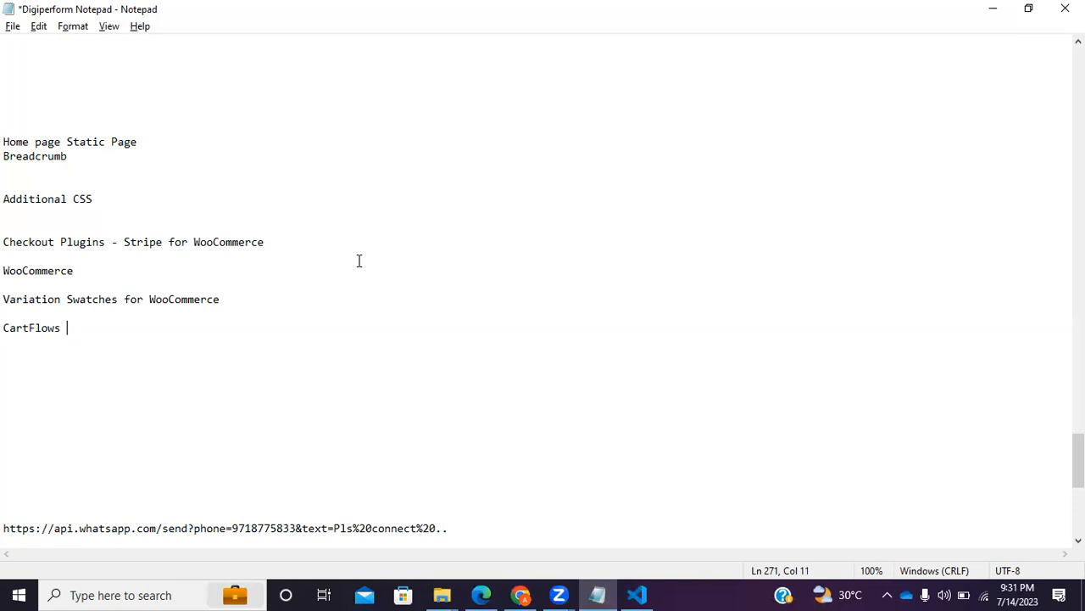
pyautogui.click(25, 328)
pyautogui.press('Delete')
pyautogui.write('t')
pyautogui.click(63, 321)
pyautogui.press('BackSpace')
pyautogui.press('BackSpace')
pyautogui.press('BackSpace')
pyautogui.press('BackSpace')
pyautogui.press('BackSpace')
pyautogui.write('pool')
pyautogui.moveTo(29, 329); pyautogui.dragTo(5, 326)
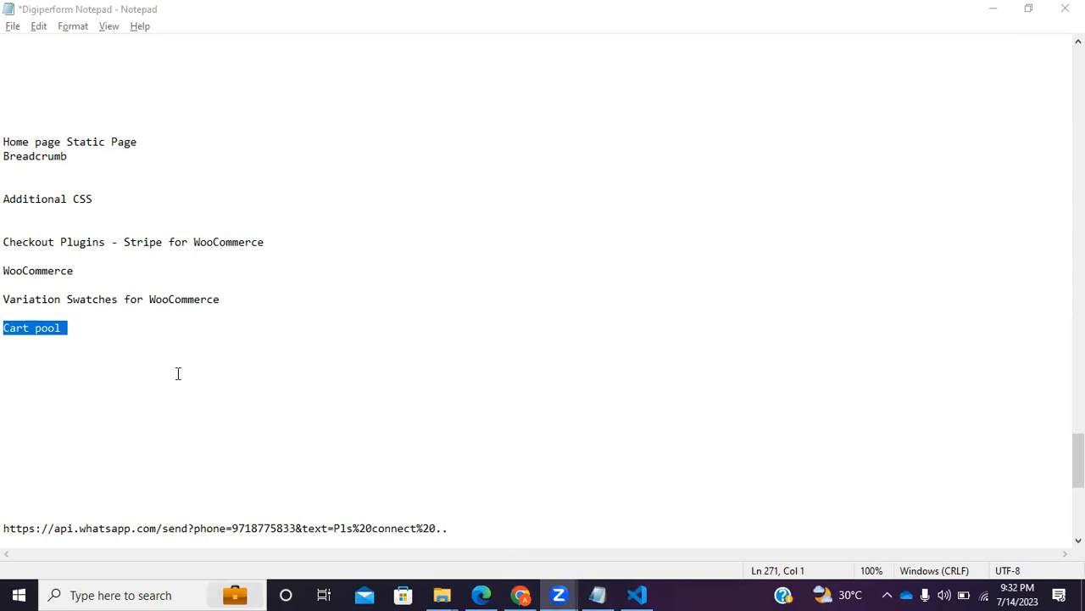
pyautogui.click(89, 345)
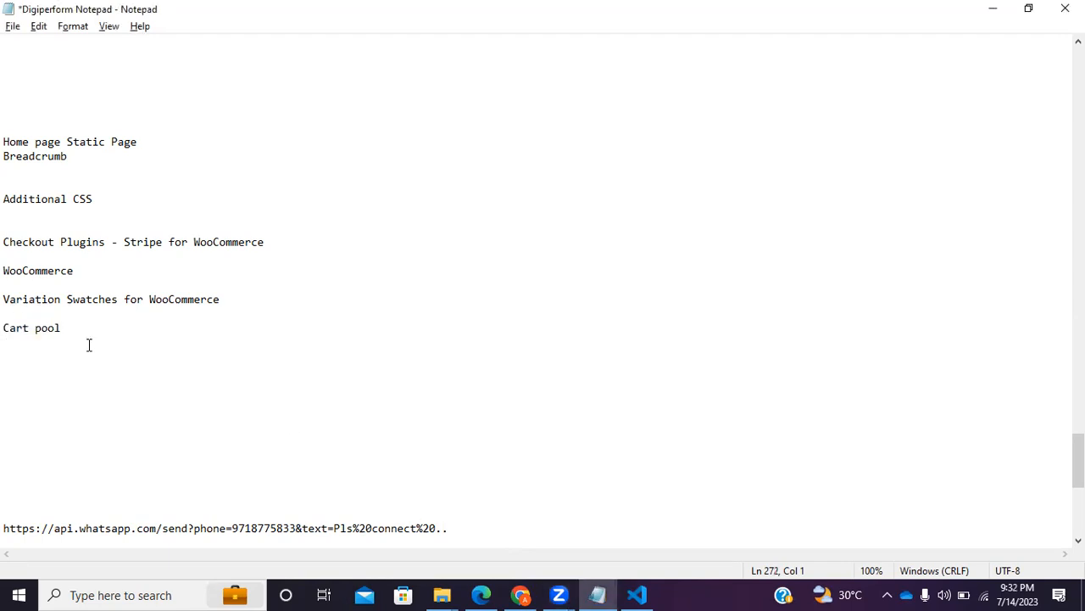
# Shorten the "Cart pool" line in the notes to "Cart" and return to the WordPress dashboard in the browser
pyautogui.hotkey('ctrl', 'z')
pyautogui.click(85, 338)
pyautogui.click(82, 327)
pyautogui.press('BackSpace')
pyautogui.press('BackSpace')
pyautogui.press('BackSpace')
pyautogui.press('BackSpace')
pyautogui.press('BackSpace')
pyautogui.press('BackSpace')
pyautogui.write('po')
pyautogui.press('BackSpace')
pyautogui.press('BackSpace')
pyautogui.press('BackSpace')
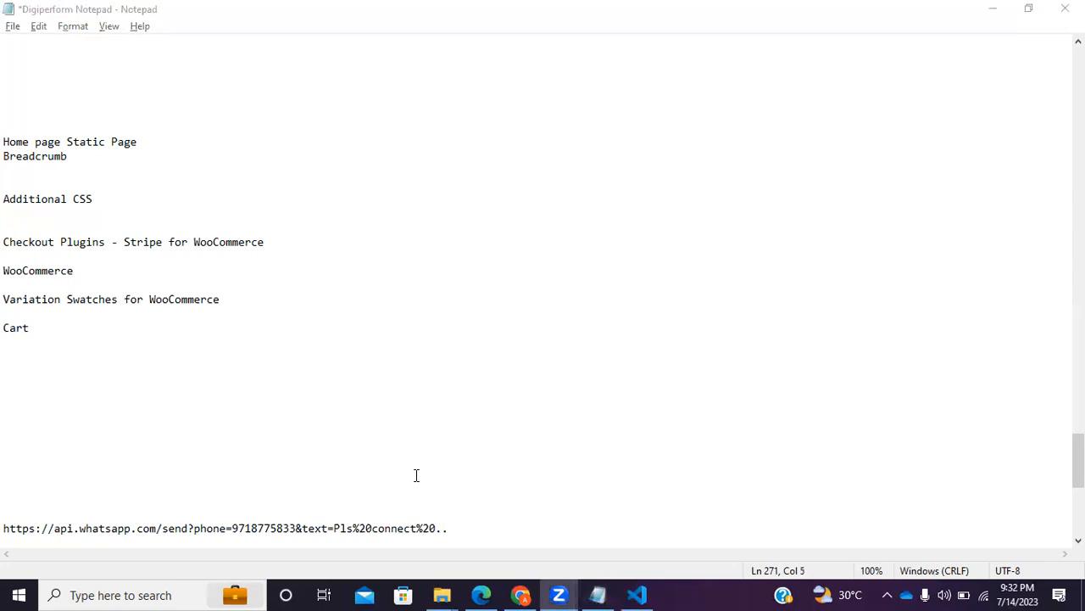
pyautogui.click(992, 9)
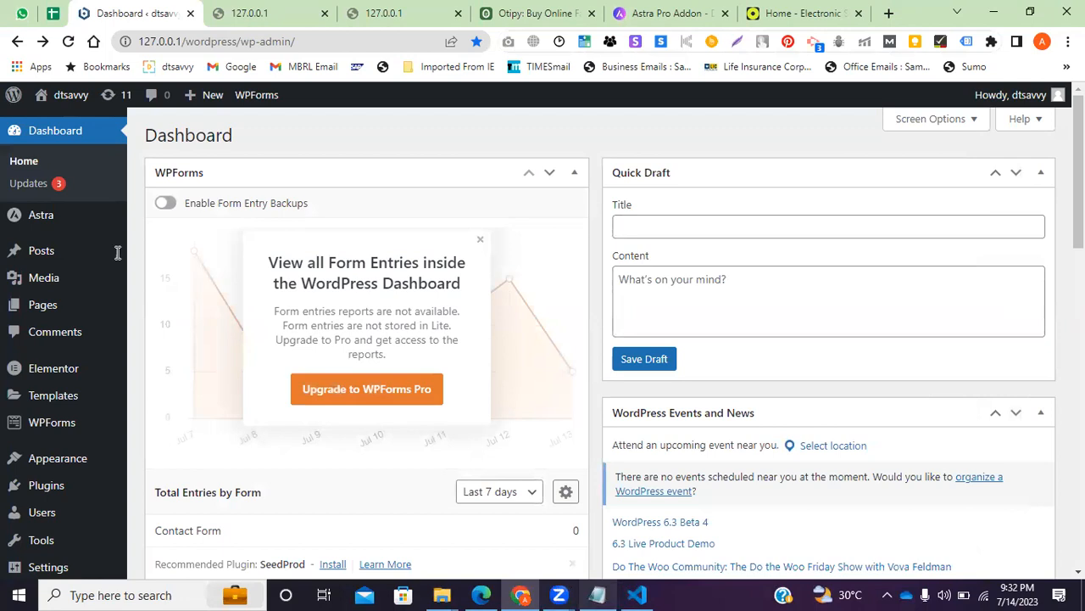
# Switch to Notepad, highlight the "Checkout Plugins - Stripe for WooCommerce" line, and go back to the dashboard in the browser
pyautogui.hotkey('alt', 'Tab')
pyautogui.moveTo(119, 246); pyautogui.dragTo(7, 240)
pyautogui.click(148, 242)
pyautogui.moveTo(270, 241); pyautogui.dragTo(7, 245)
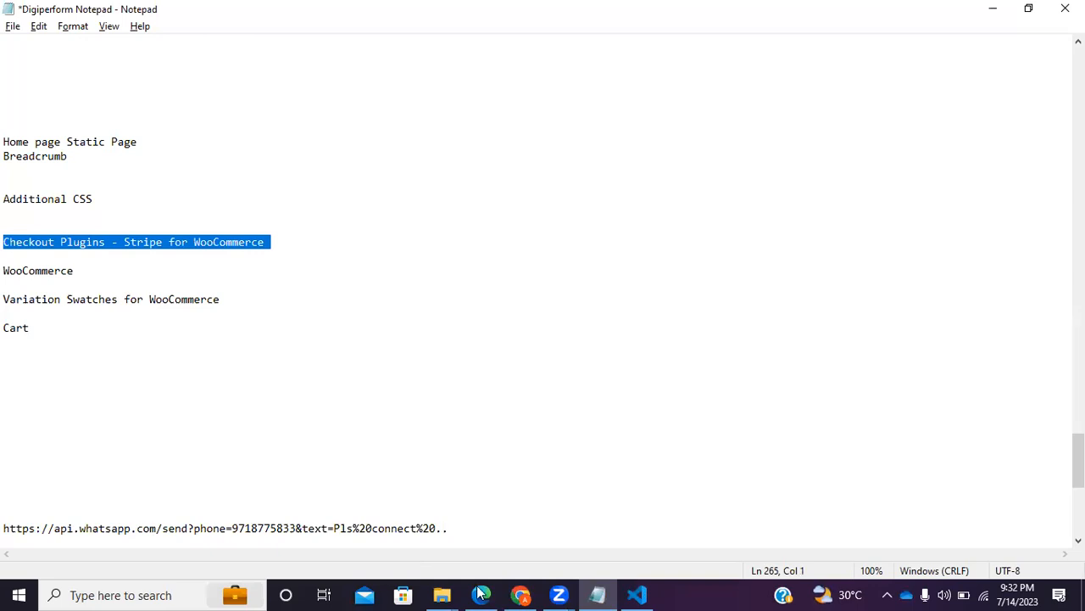
pyautogui.click(975, 16)
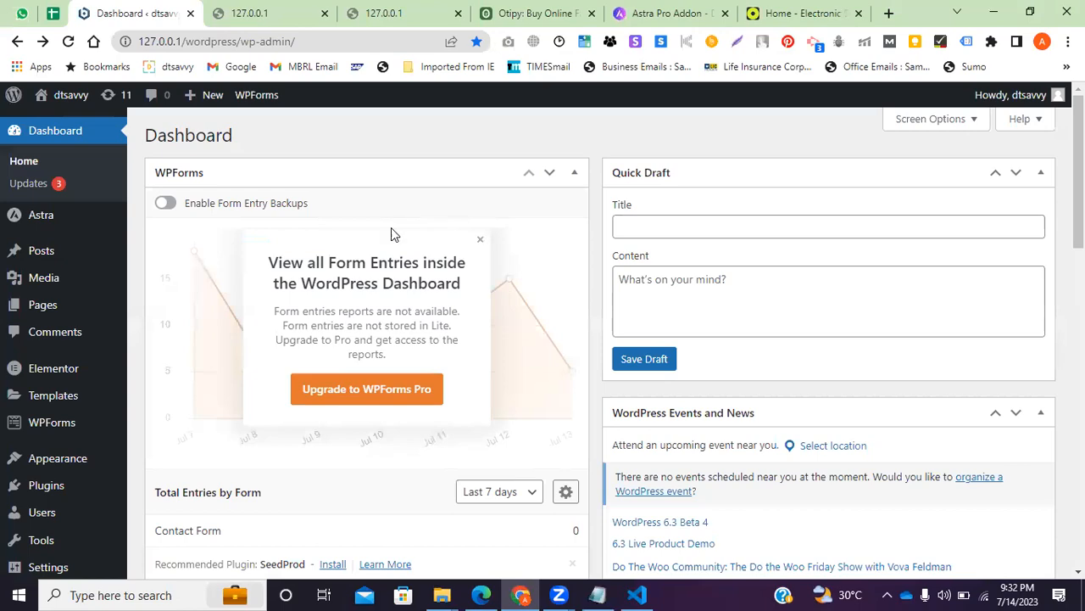
# Look over the dashboard widgets and the Plugins, Users and Tools entries of the admin menu
pyautogui.scroll(-5, 339, 297)
pyautogui.moveTo(36, 447)
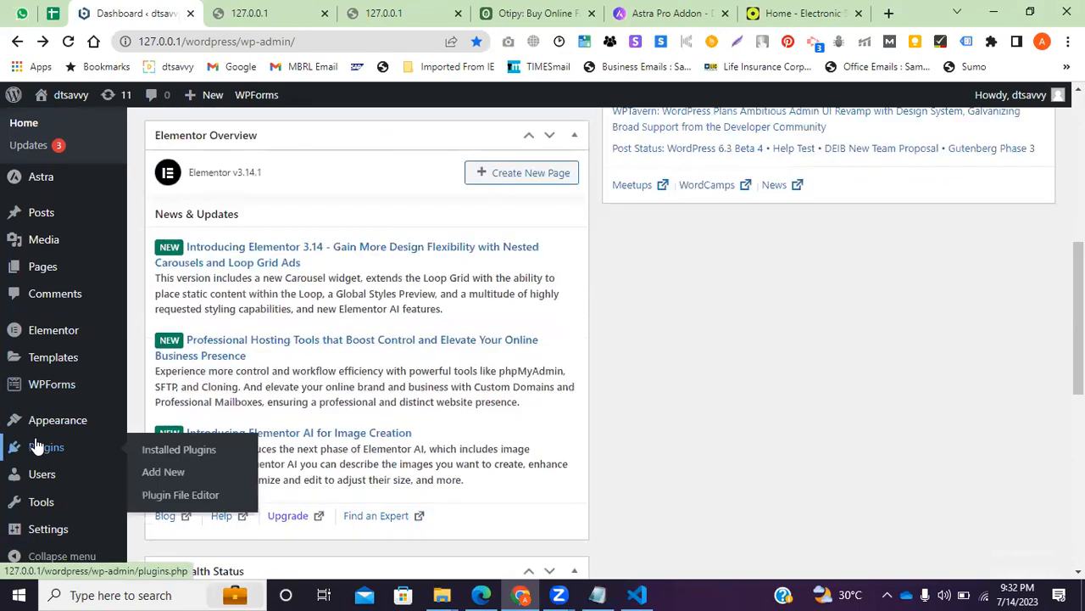
pyautogui.scroll(3, 36, 424)
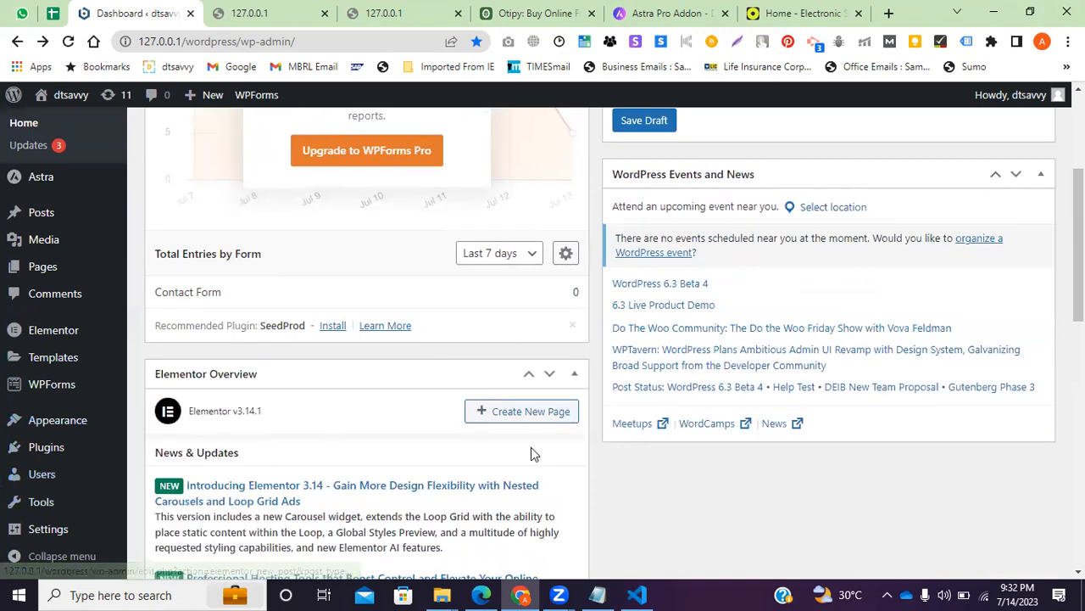
pyautogui.moveTo(34, 386)
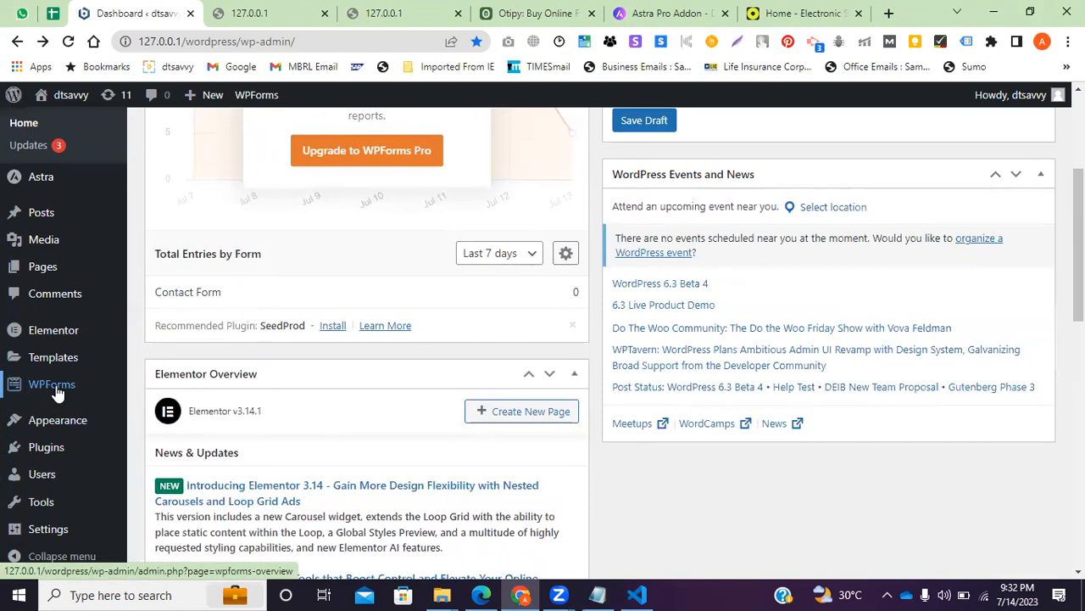
pyautogui.scroll(3, 65, 327)
pyautogui.scroll(-2, 59, 390)
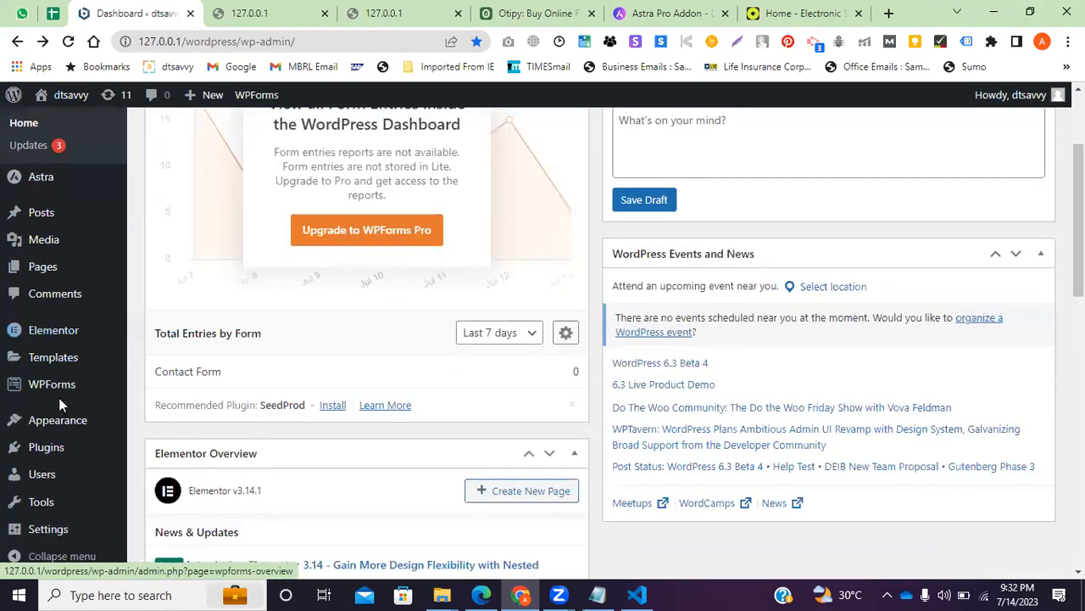
pyautogui.scroll(-2, 73, 334)
pyautogui.moveTo(56, 338)
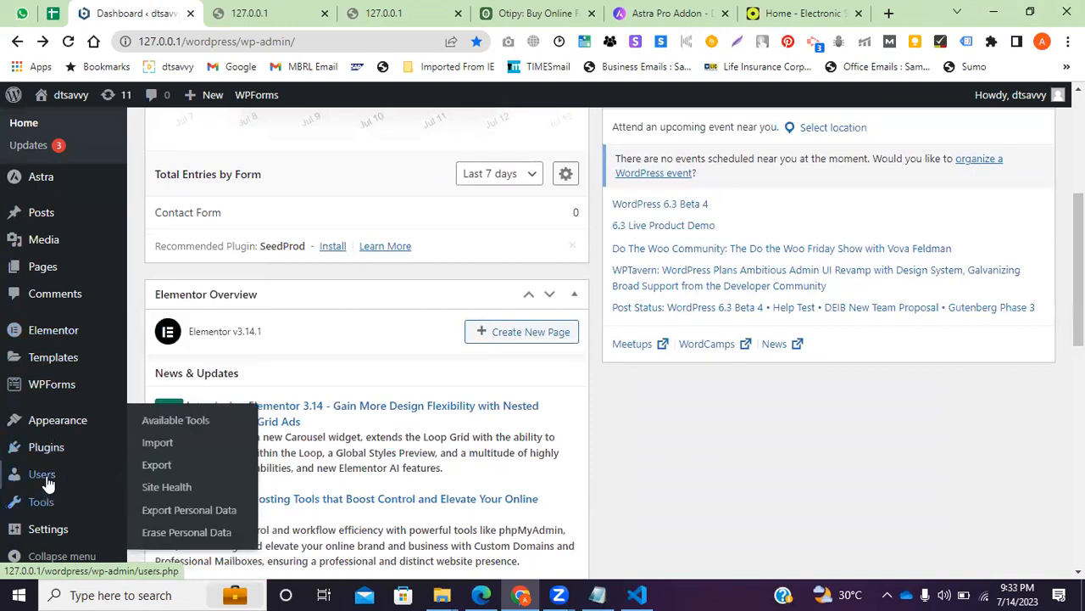
pyautogui.moveTo(45, 528)
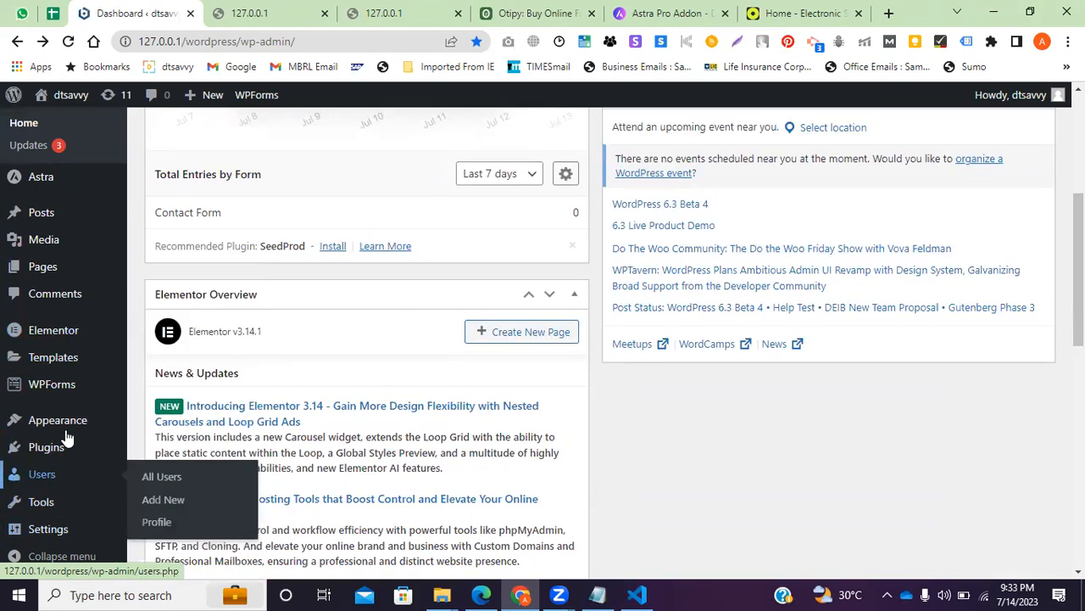
pyautogui.scroll(2, 51, 204)
# Open Astra's Spectra page and install the free Spectra plugin
pyautogui.moveTo(56, 219)
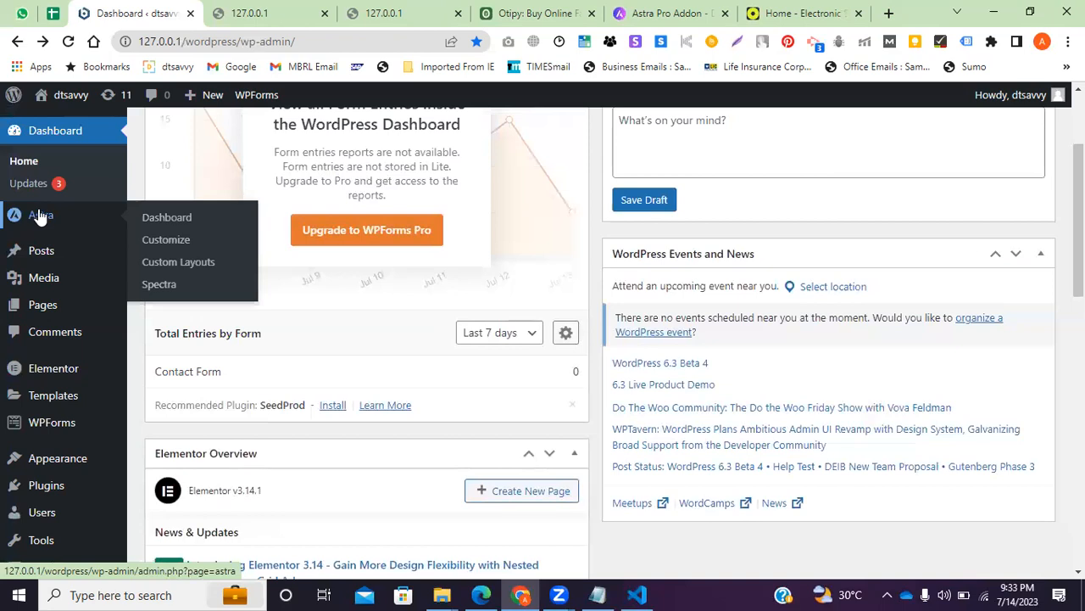
pyautogui.click(160, 285)
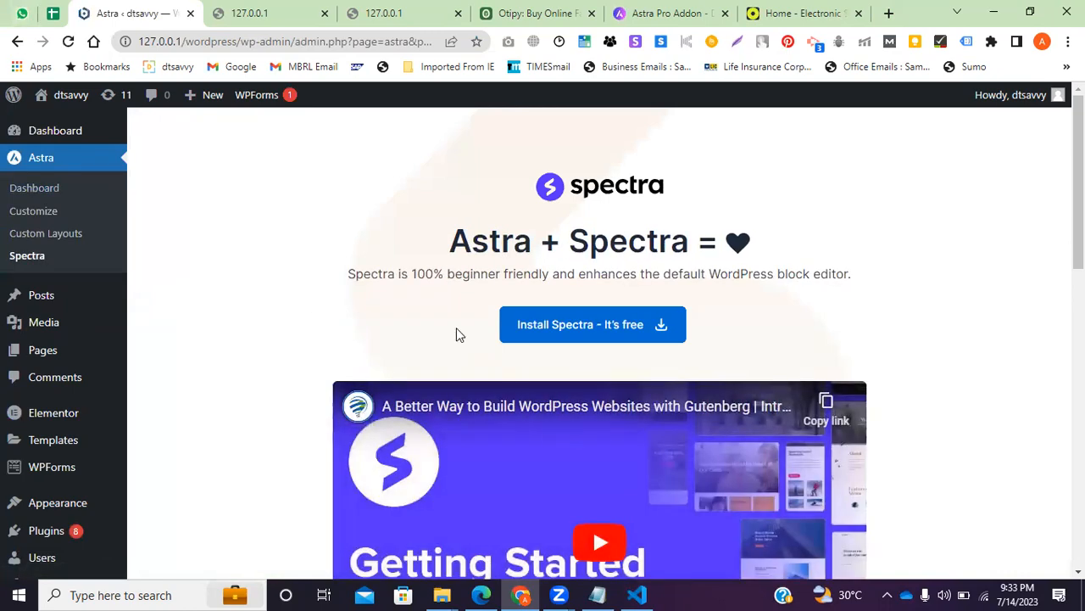
pyautogui.scroll(-2, 431, 346)
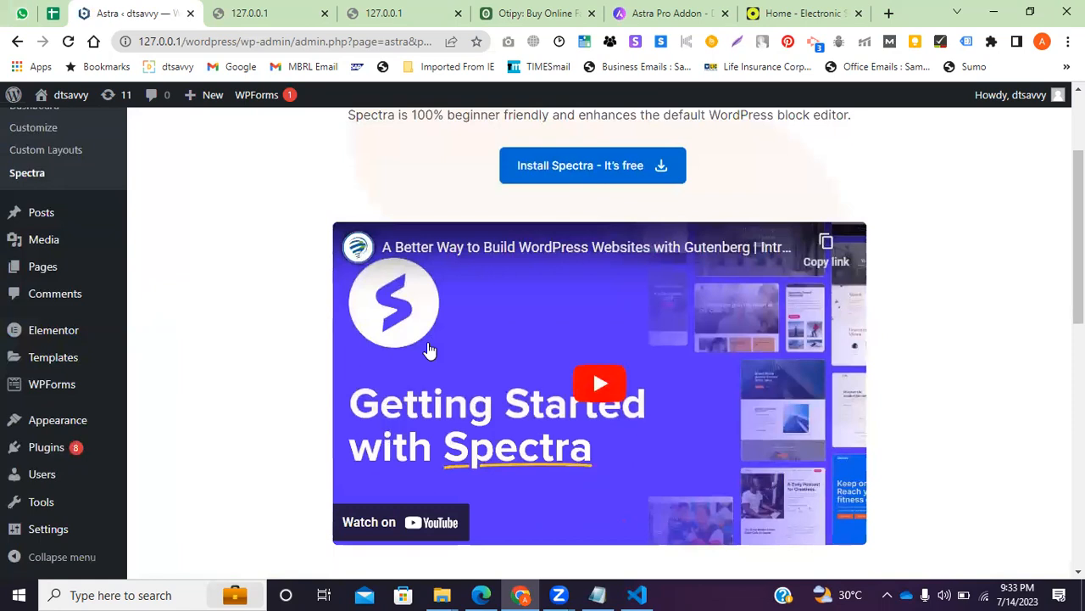
pyautogui.scroll(2, 490, 363)
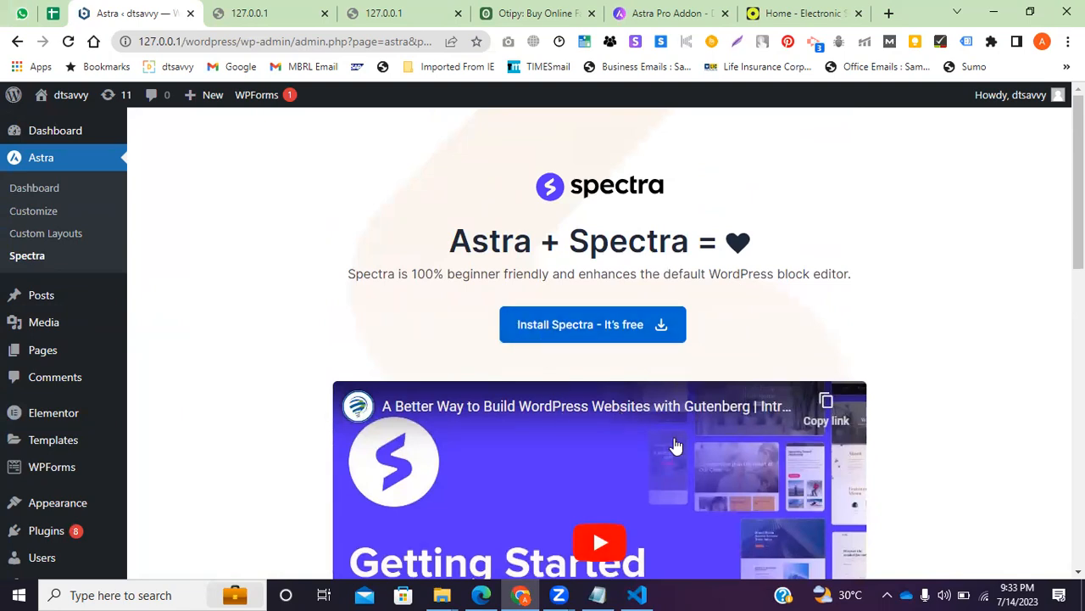
pyautogui.click(583, 337)
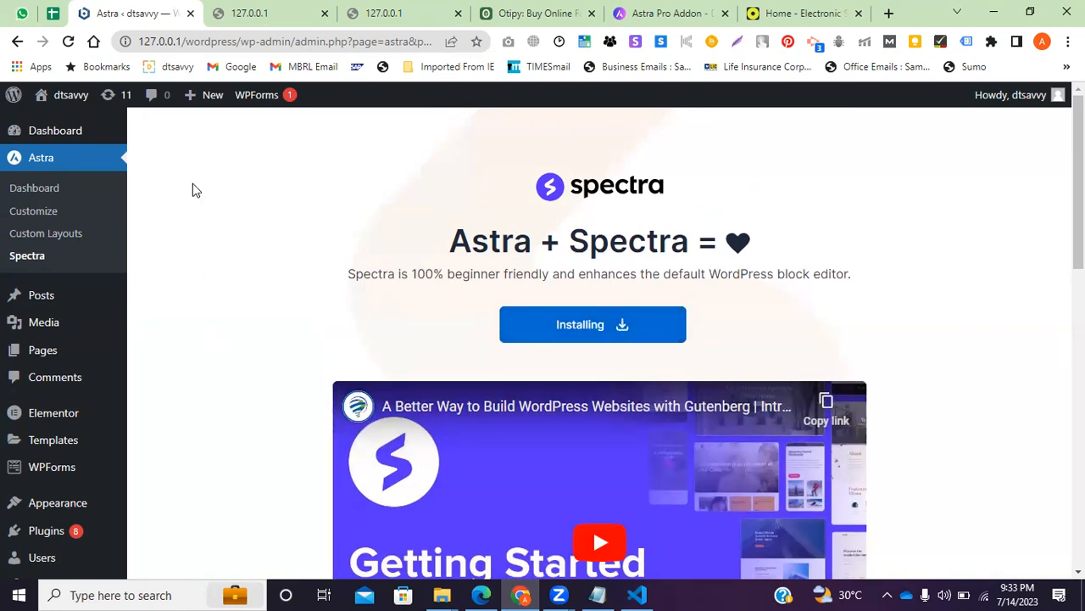
# Load the local site at 127.0.0.1/wordpress/ in its existing browser tab and return to the Spectra installation page
pyautogui.click(231, 12)
pyautogui.click(260, 44)
pyautogui.press('Return')
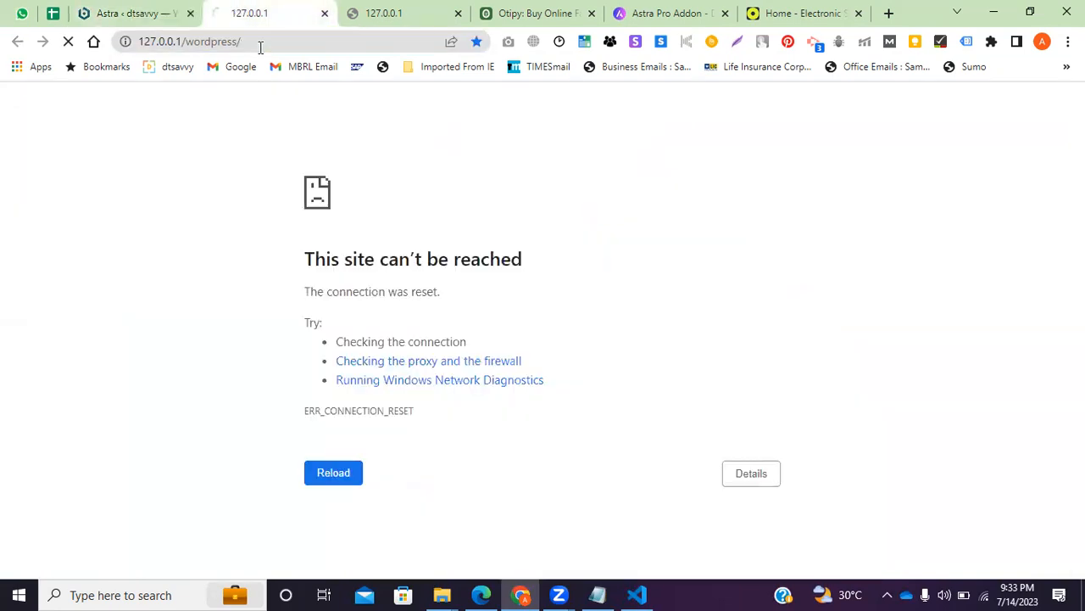
pyautogui.click(158, 12)
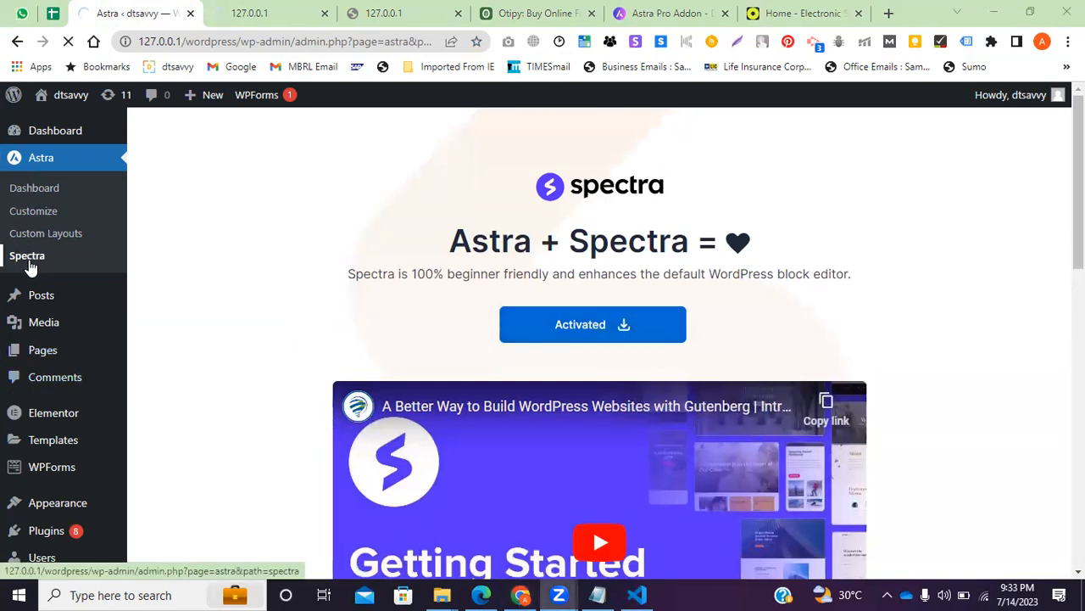
# Look over the Spectra welcome page and start creating a new page from it
pyautogui.scroll(-5, 605, 383)
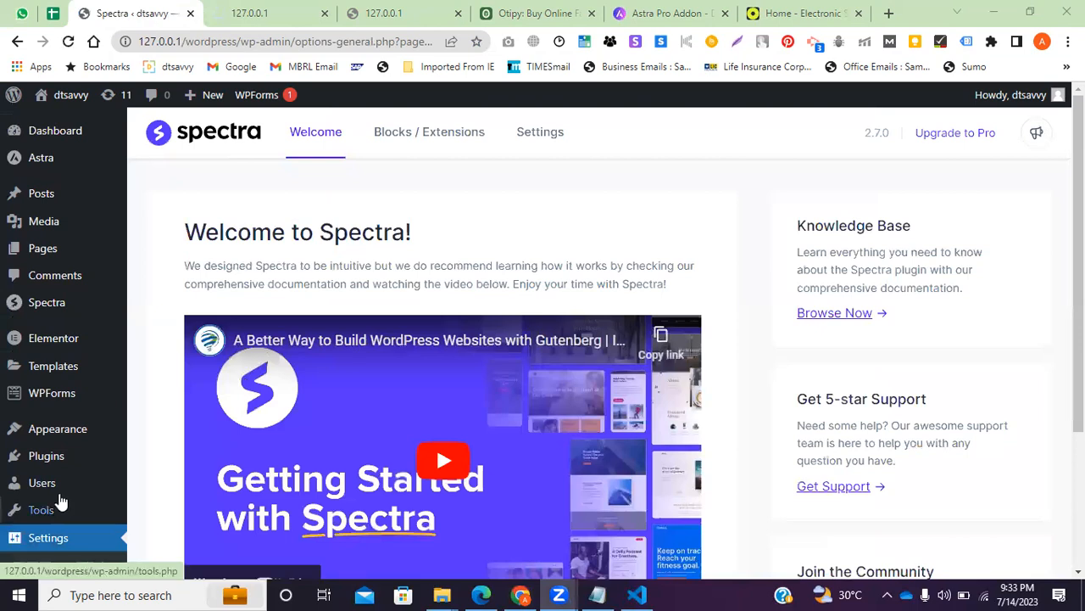
pyautogui.scroll(-2, 63, 457)
pyautogui.scroll(-1, 67, 467)
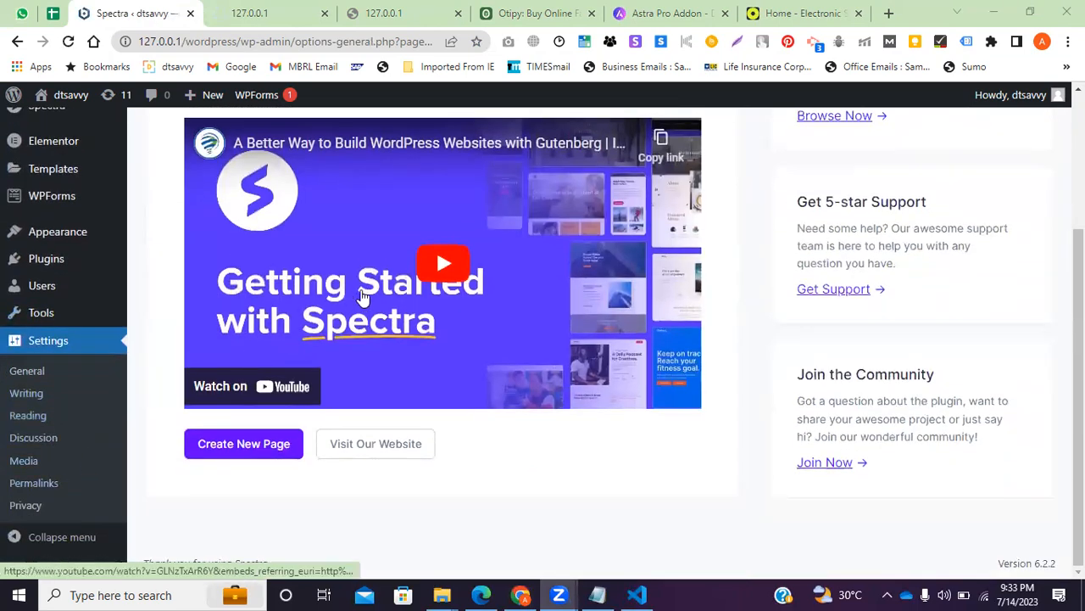
pyautogui.scroll(1, 437, 270)
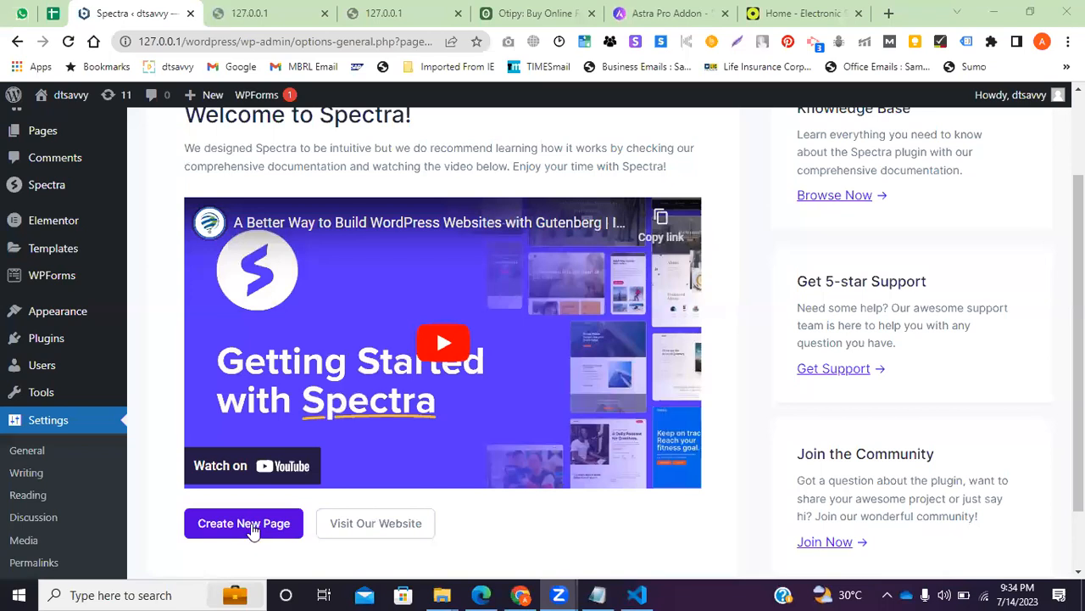
pyautogui.scroll(1, 364, 203)
pyautogui.moveTo(413, 195); pyautogui.dragTo(338, 197)
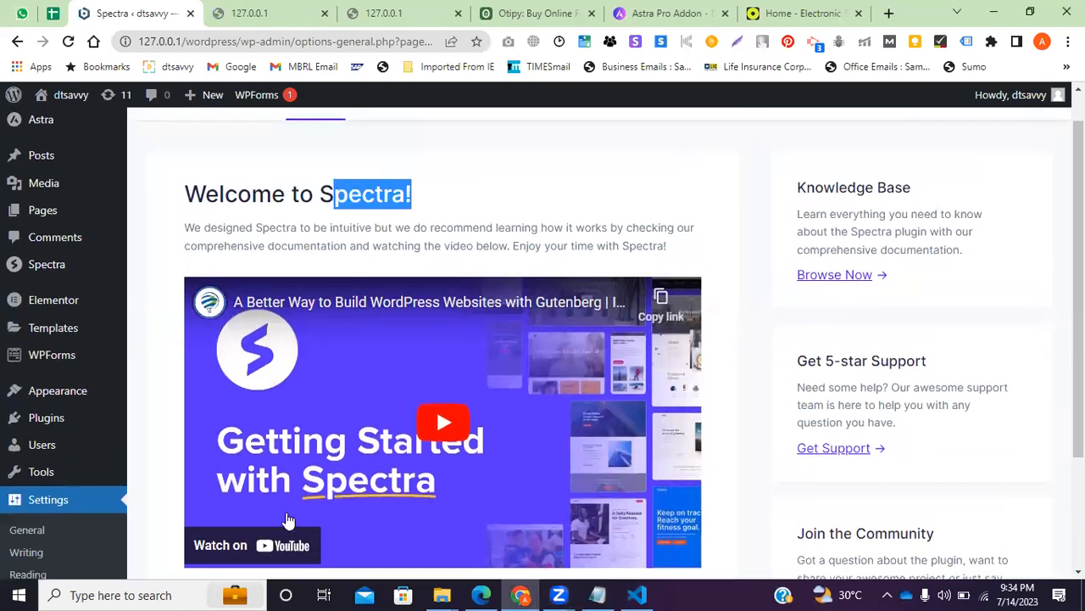
pyautogui.scroll(-2, 284, 513)
pyautogui.click(259, 454)
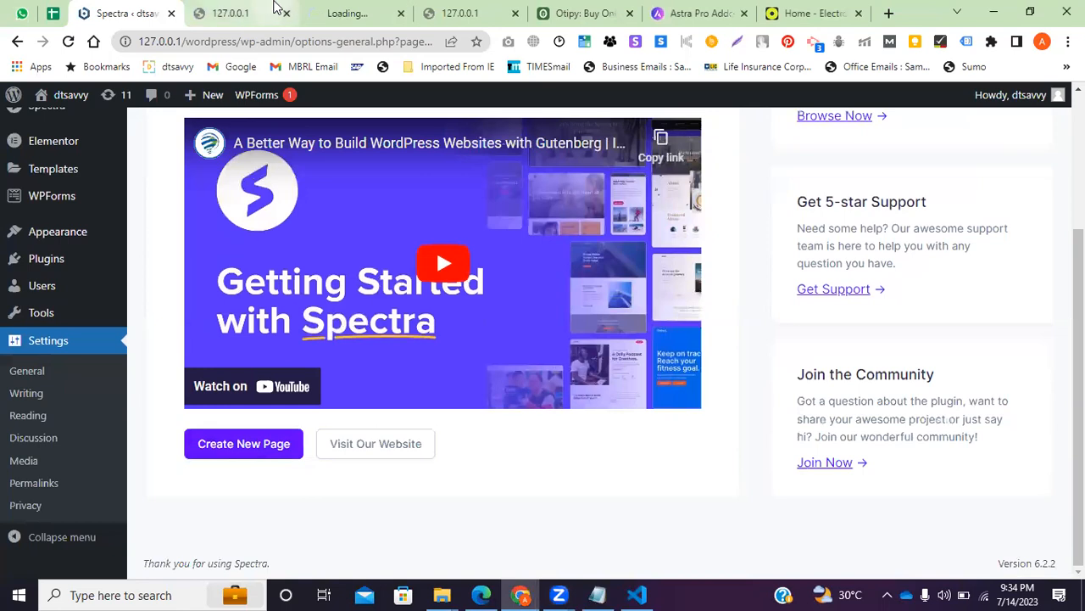
# Check the loading state of the new page's tab and of the local site's tab
pyautogui.click(341, 11)
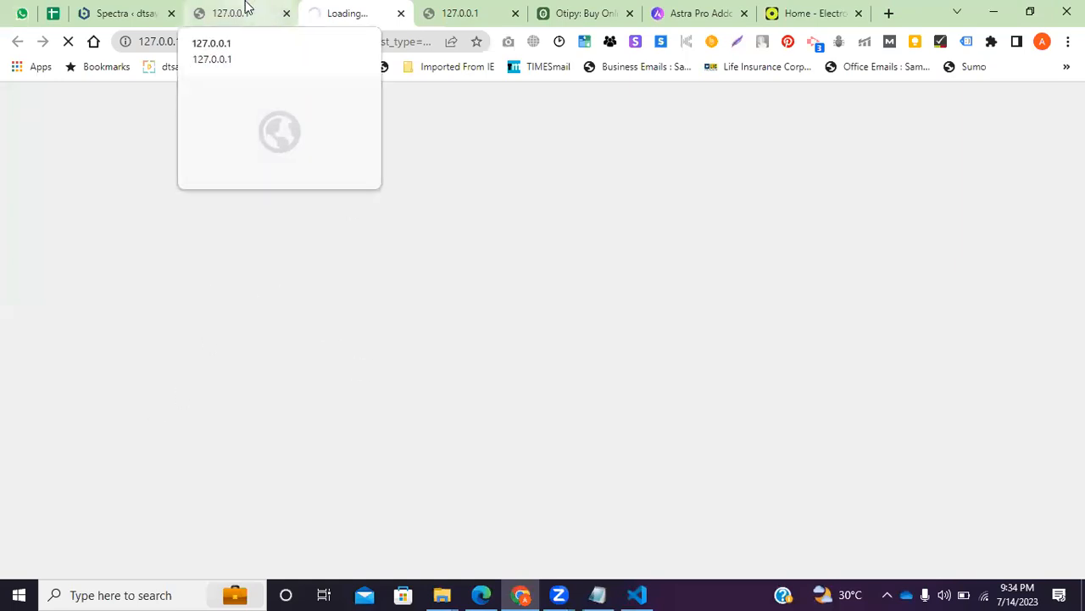
pyautogui.click(245, 7)
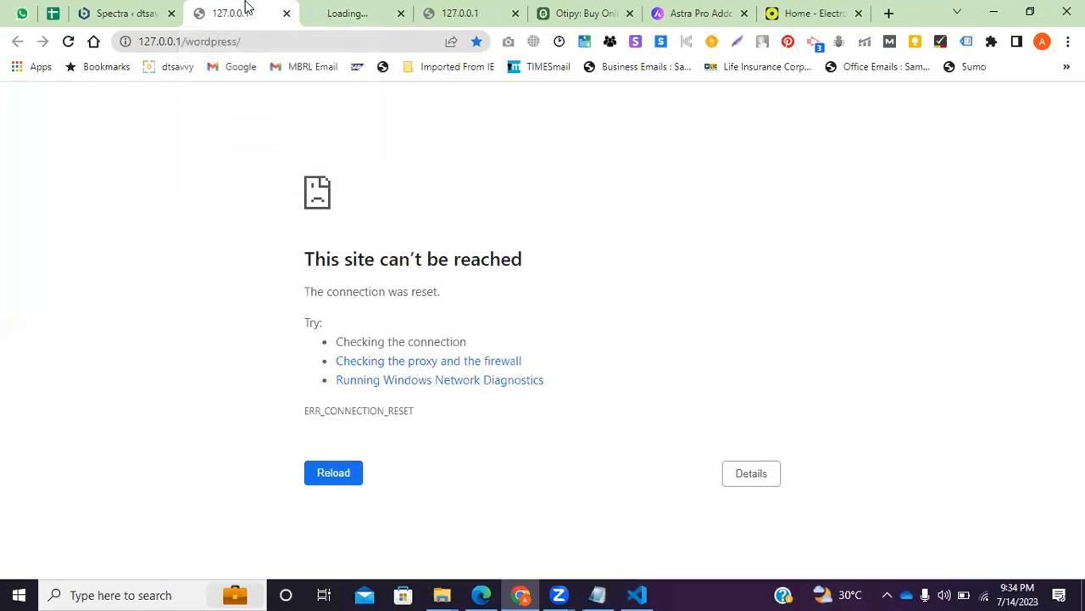
pyautogui.click(349, 7)
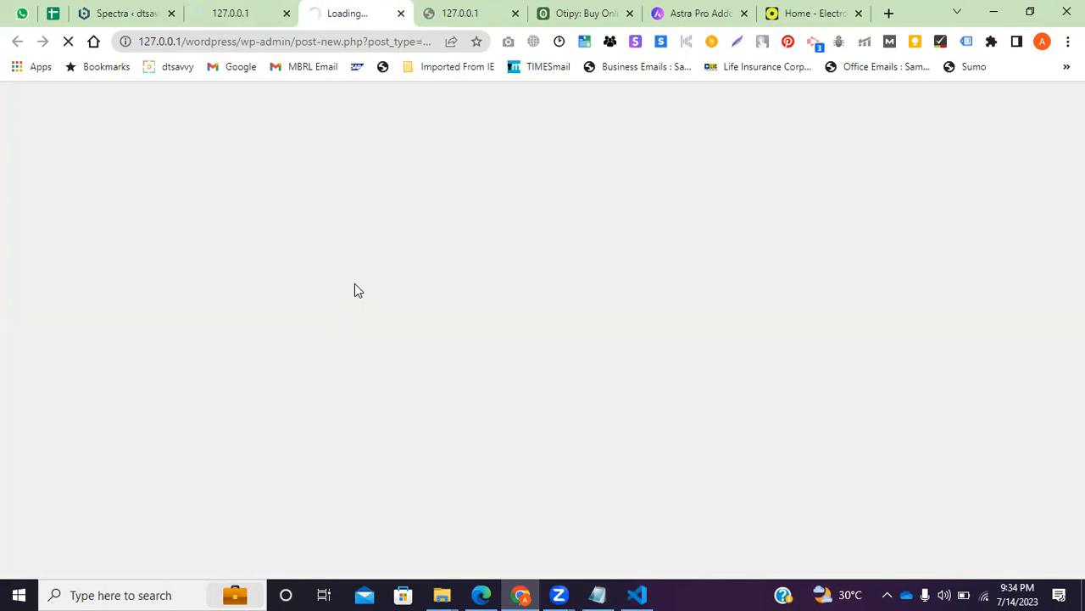
# Close the two local site tabs and the Otipy, Astra Pro Addon and Electronic Store tabs, leaving the new page editor open
pyautogui.click(236, 10)
pyautogui.click(287, 12)
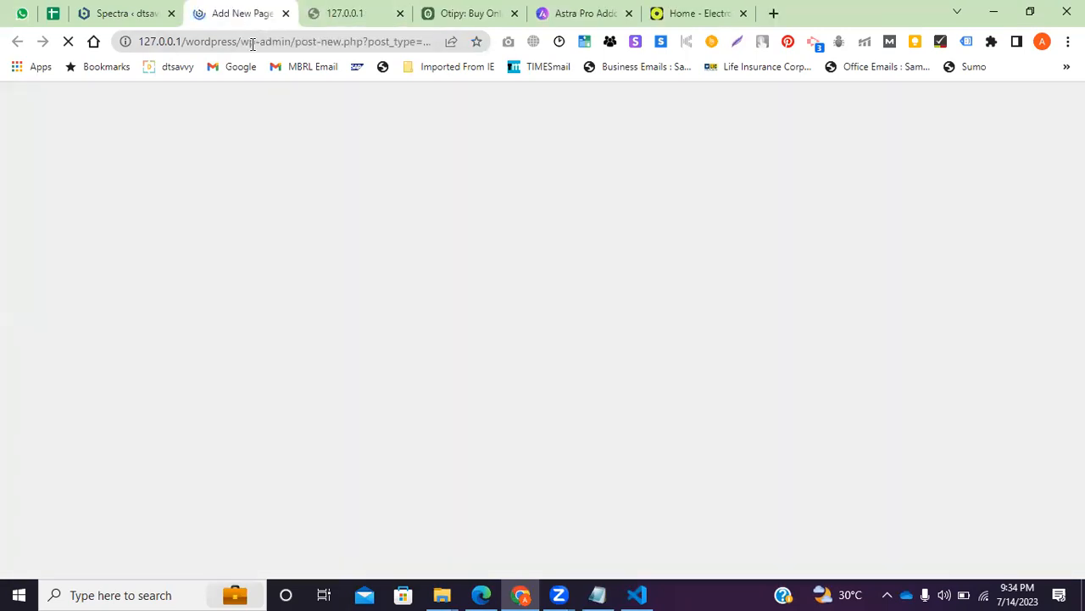
pyautogui.click(431, 17)
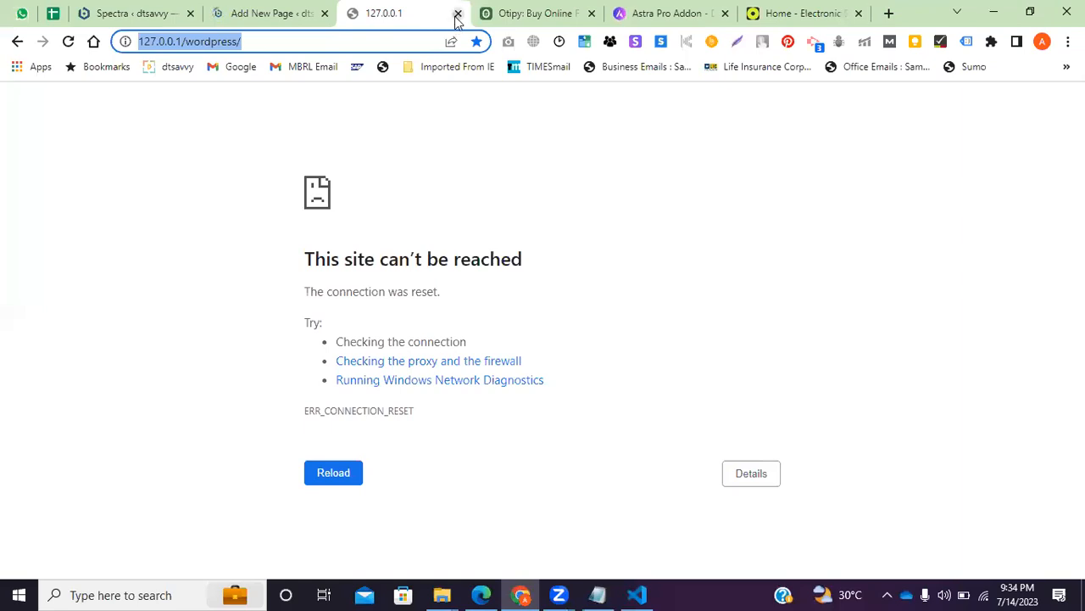
pyautogui.click(457, 14)
pyautogui.click(537, 15)
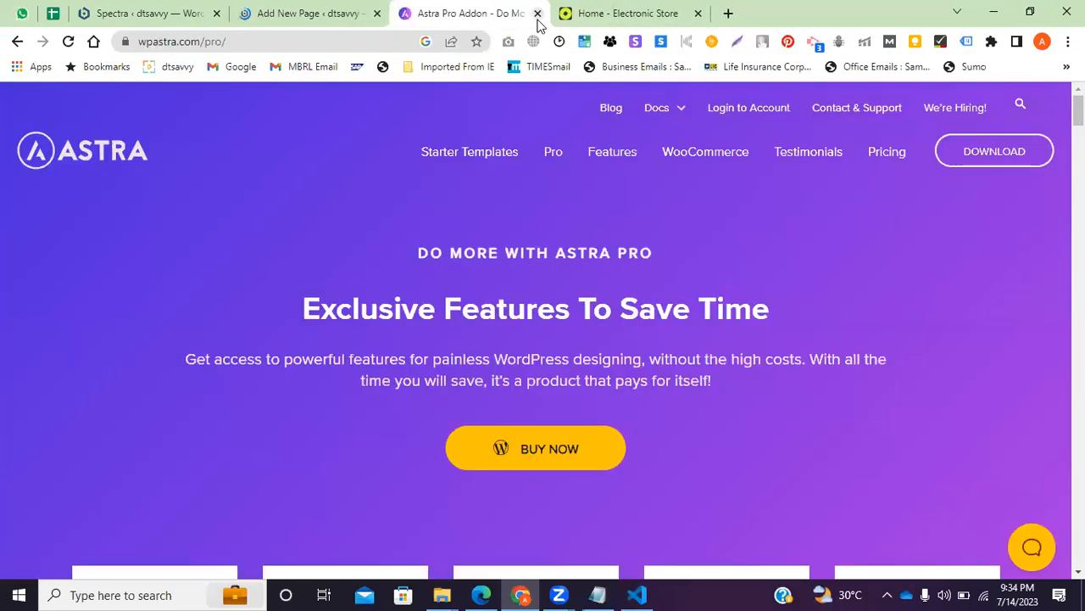
pyautogui.click(536, 14)
pyautogui.click(537, 14)
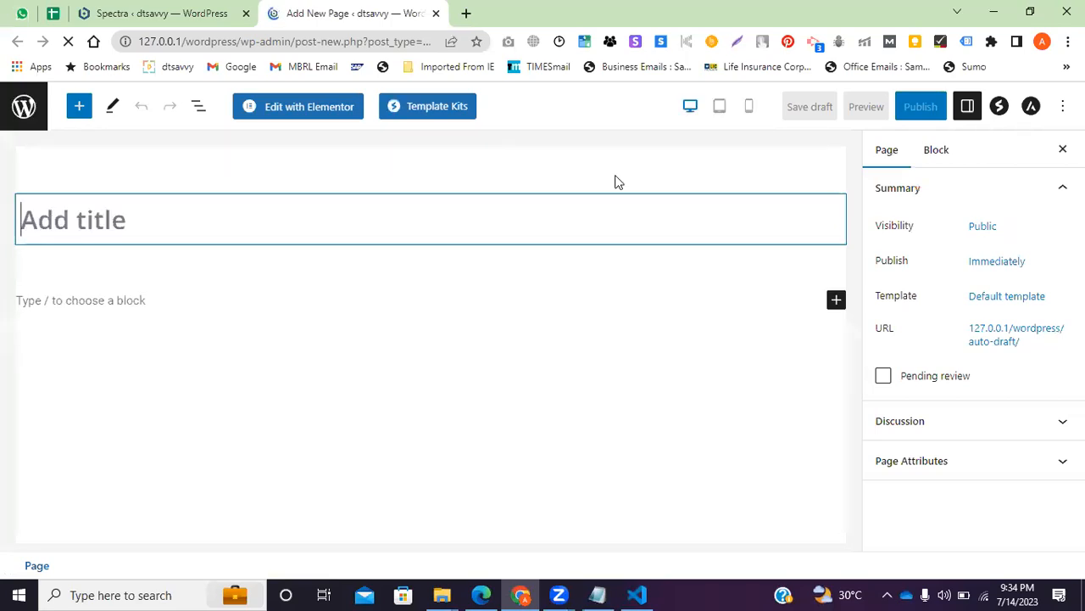
# Try to open Template Kits in the new page editor, check the Spectra tab, and return to the editor
pyautogui.click(434, 115)
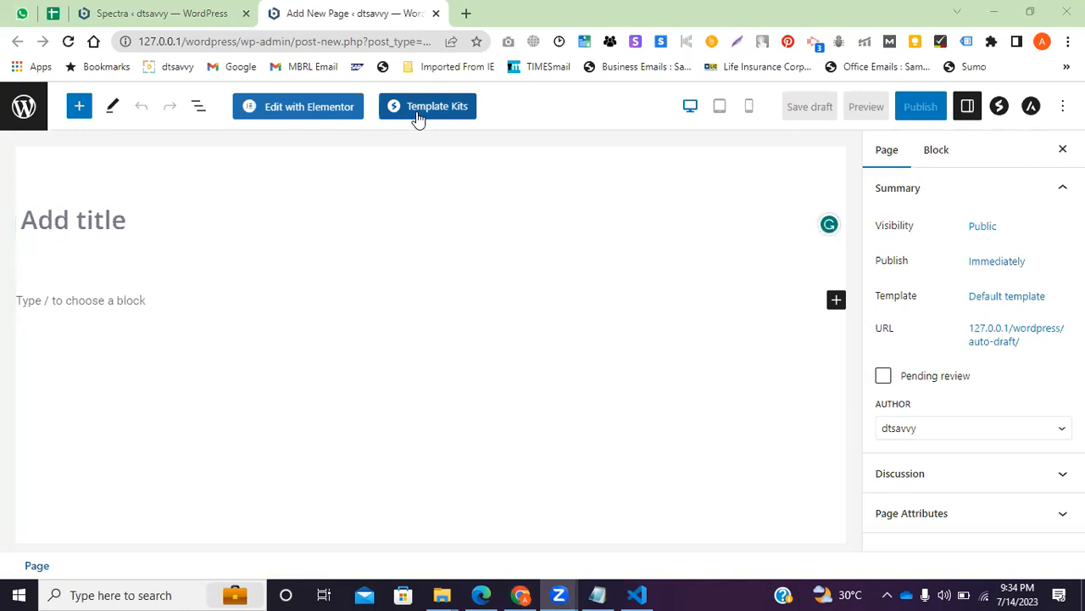
pyautogui.click(234, 11)
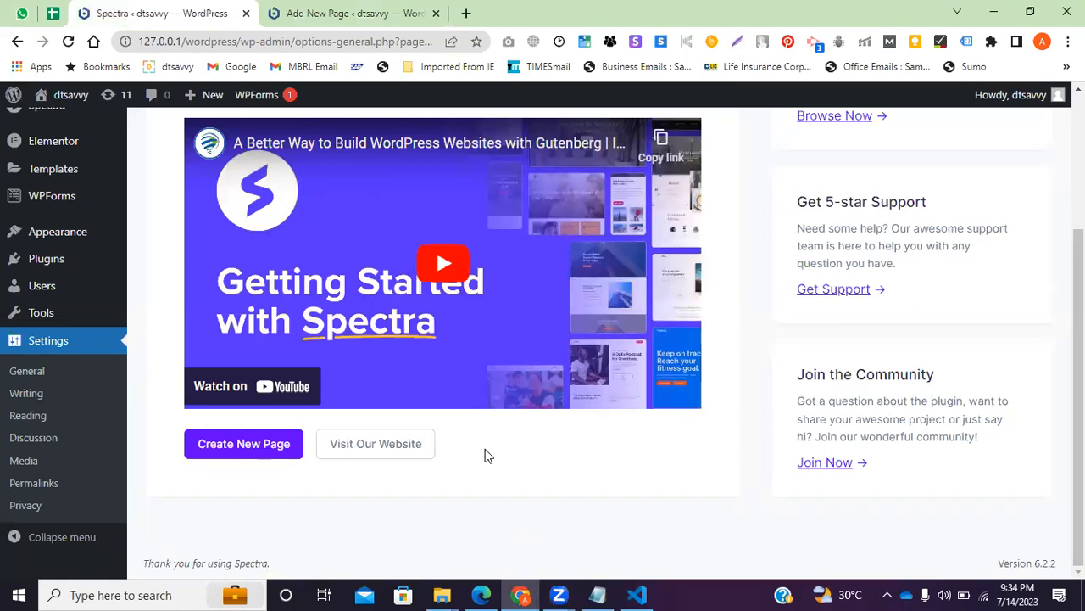
pyautogui.click(363, 13)
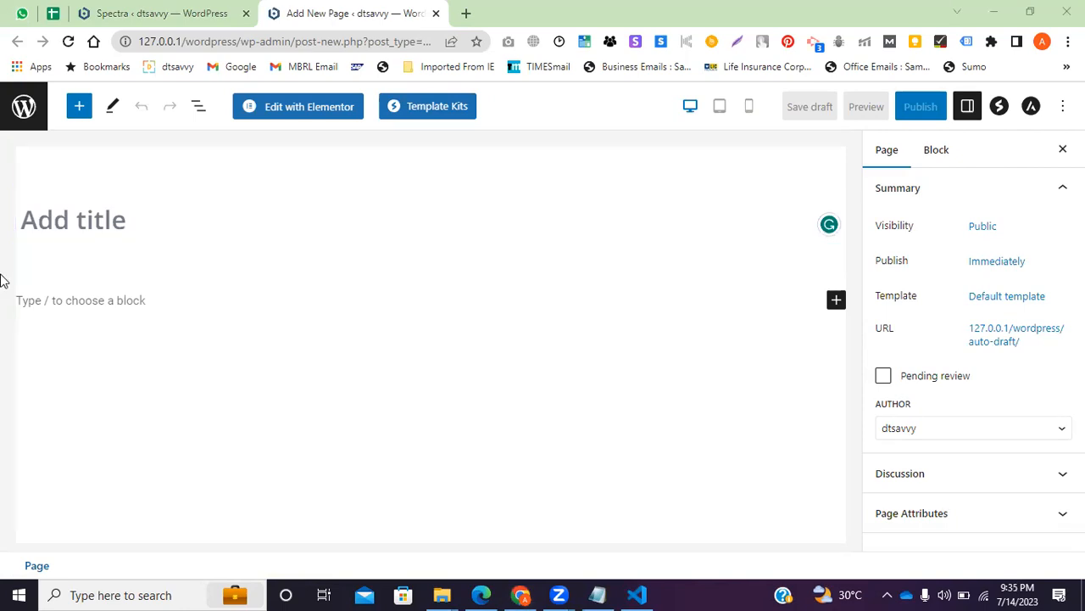
# Open Template Kits in the new page editor and browse the page templates as far as the Roofing Agency kit
pyautogui.click(93, 230)
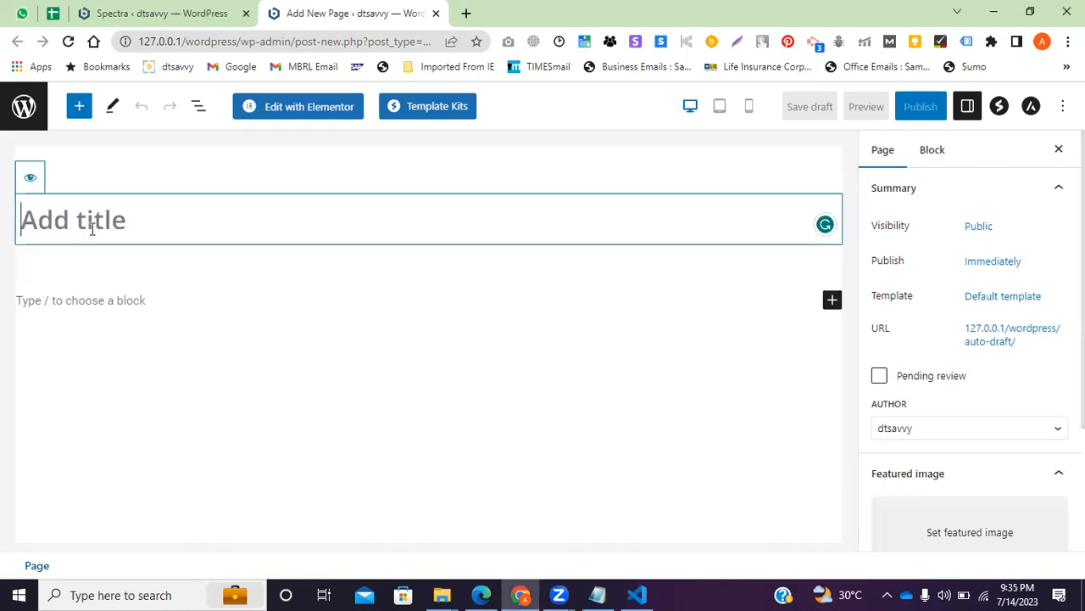
pyautogui.click(444, 116)
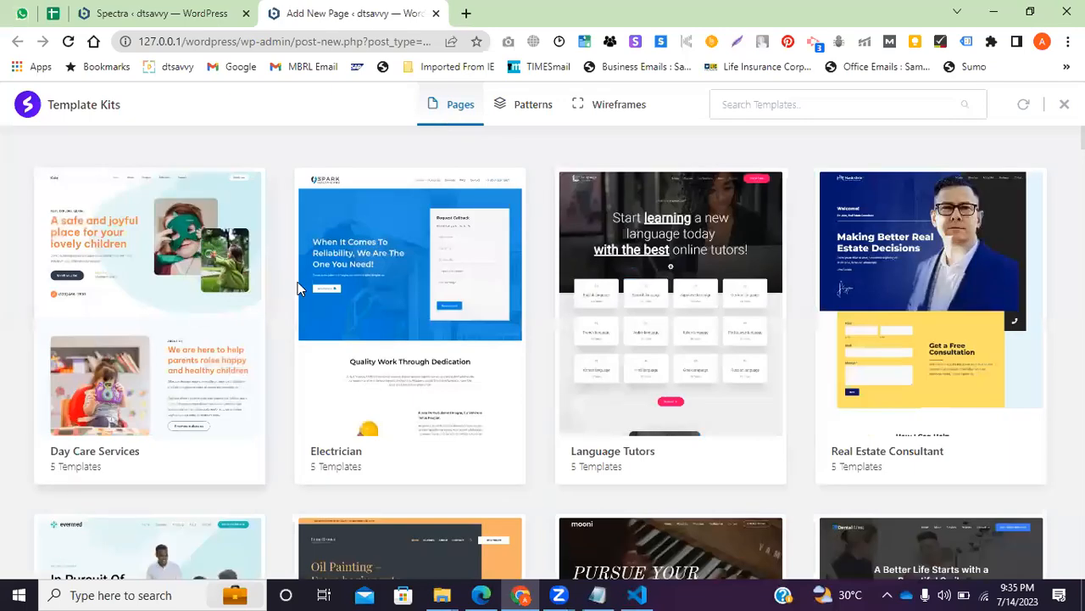
pyautogui.scroll(-3, 387, 301)
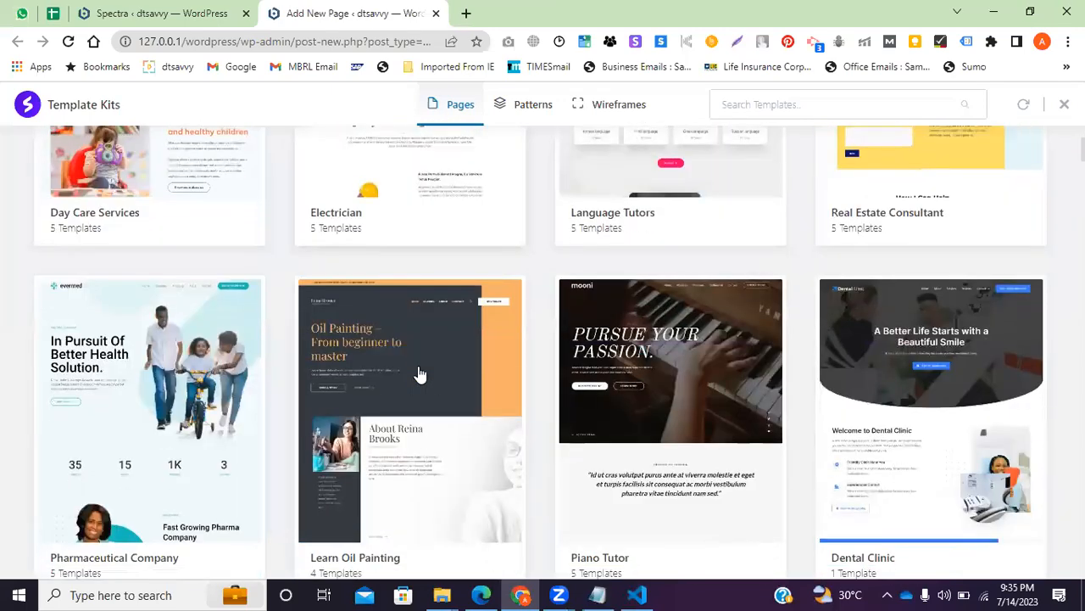
pyautogui.scroll(-5, 686, 315)
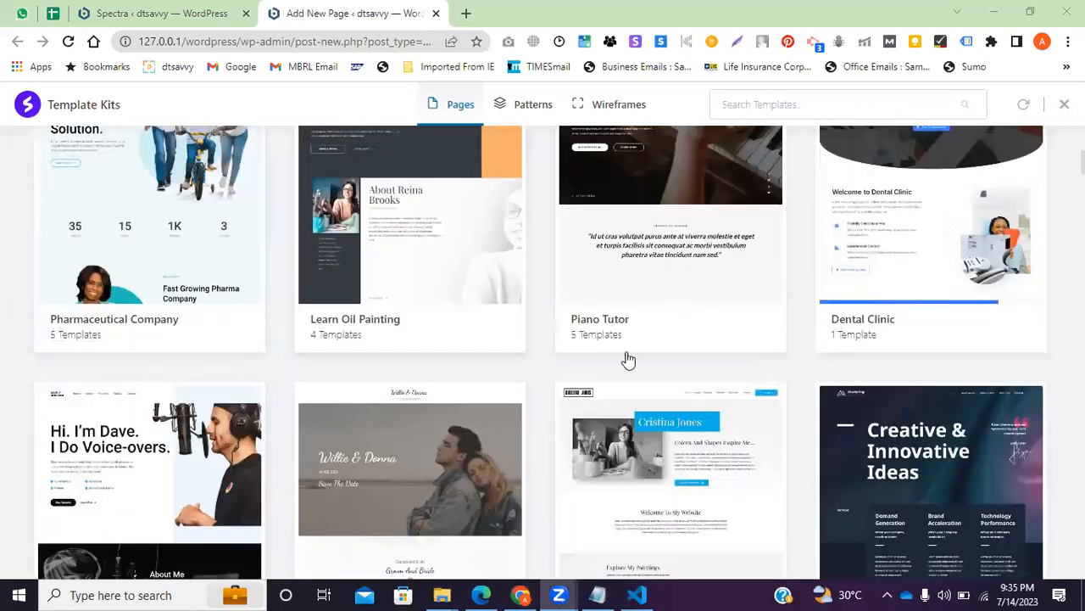
pyautogui.scroll(5, 322, 400)
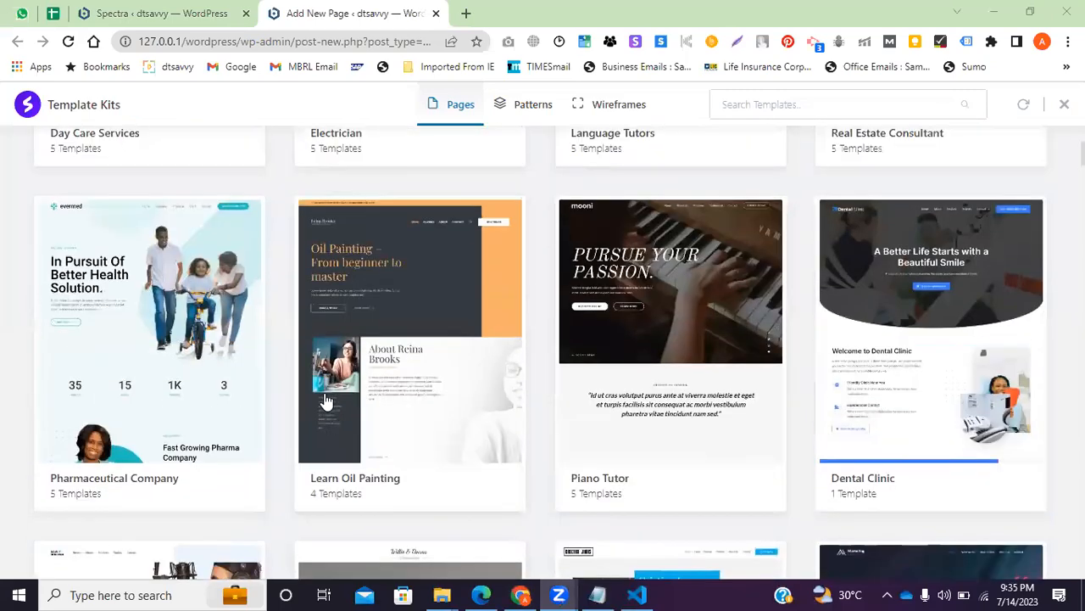
pyautogui.scroll(4, 326, 400)
pyautogui.scroll(-7, 678, 336)
pyautogui.scroll(-5, 436, 381)
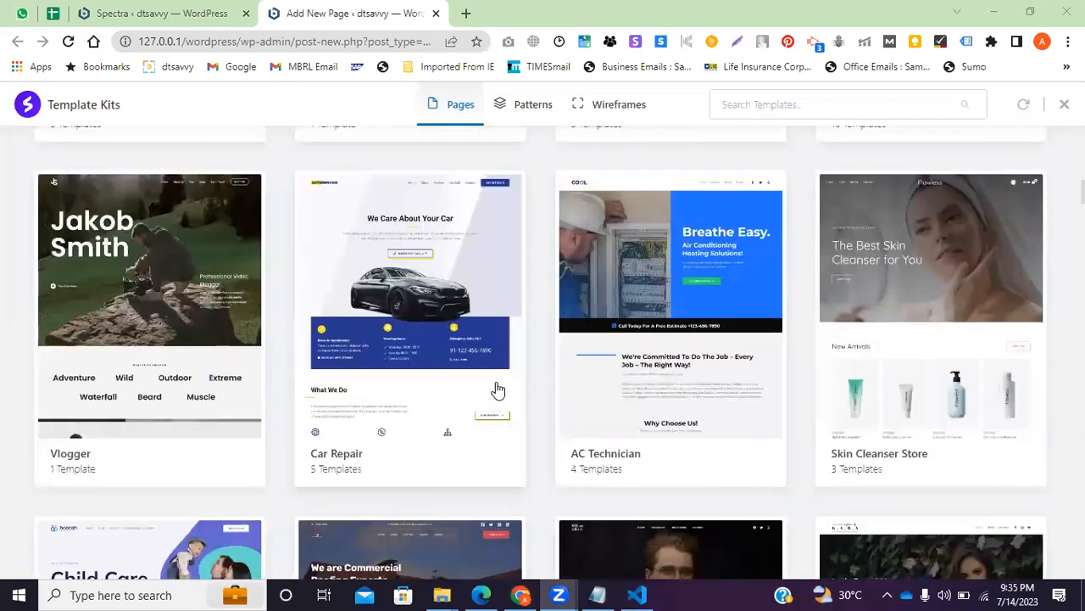
pyautogui.scroll(-4, 617, 299)
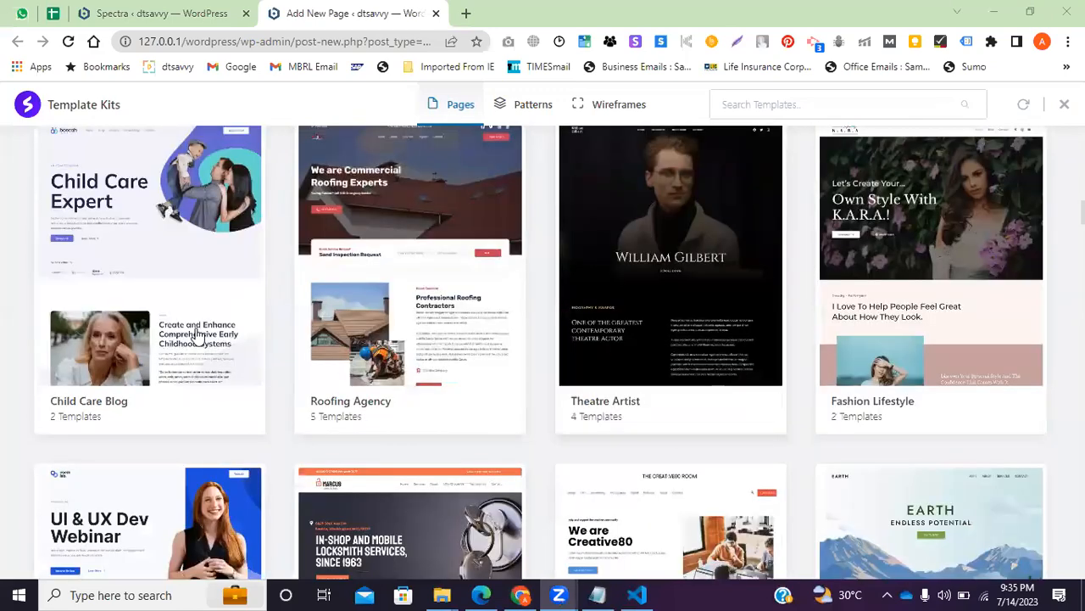
# Preview the Roofing Agency kit's About page template and import it into the new page
pyautogui.click(450, 319)
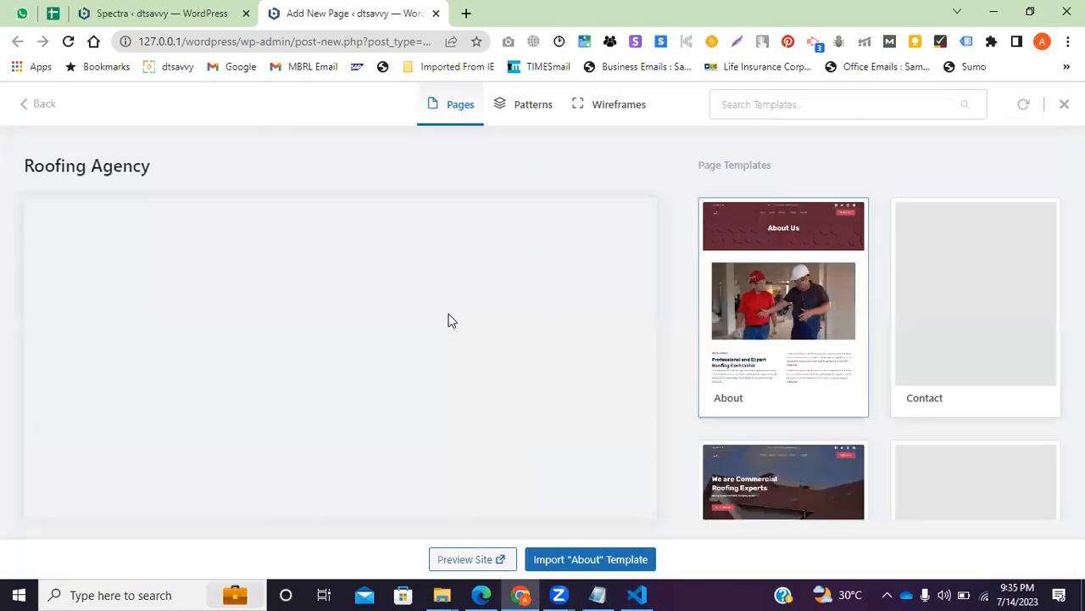
pyautogui.scroll(-6, 325, 318)
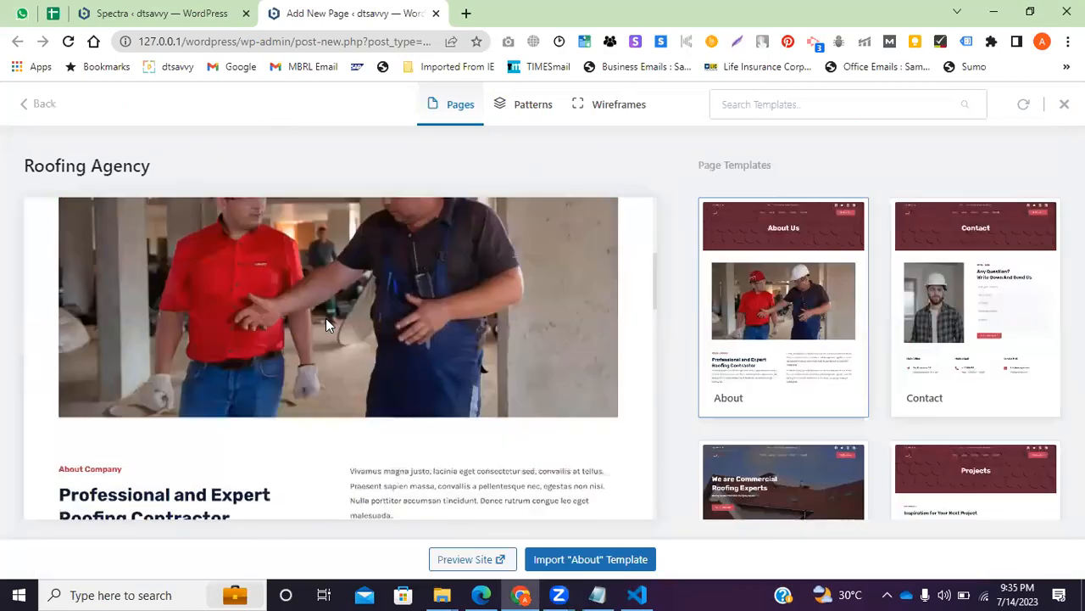
pyautogui.scroll(-8, 326, 326)
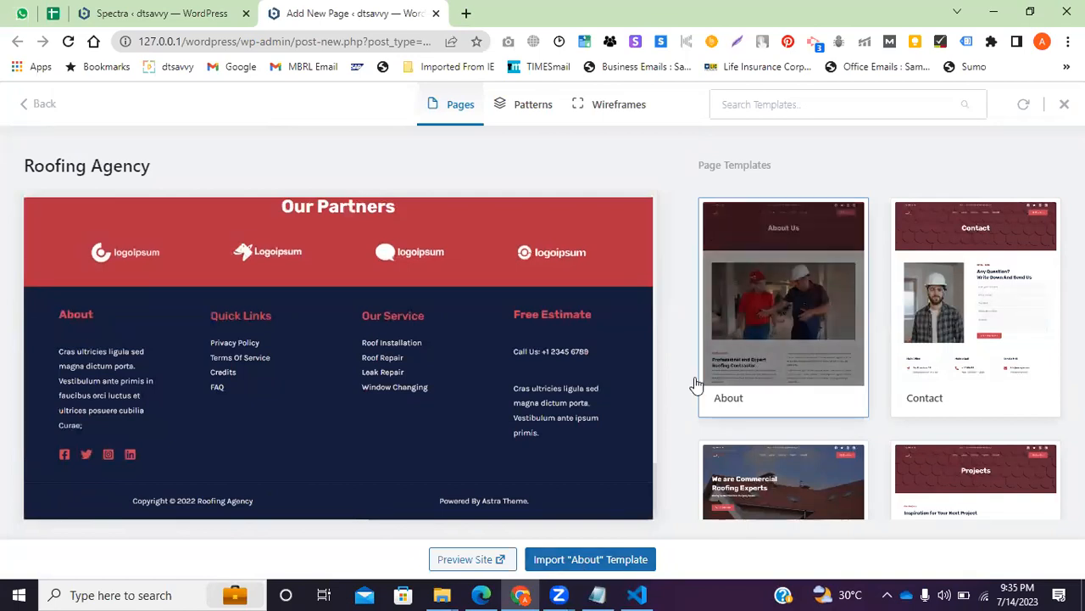
pyautogui.click(587, 568)
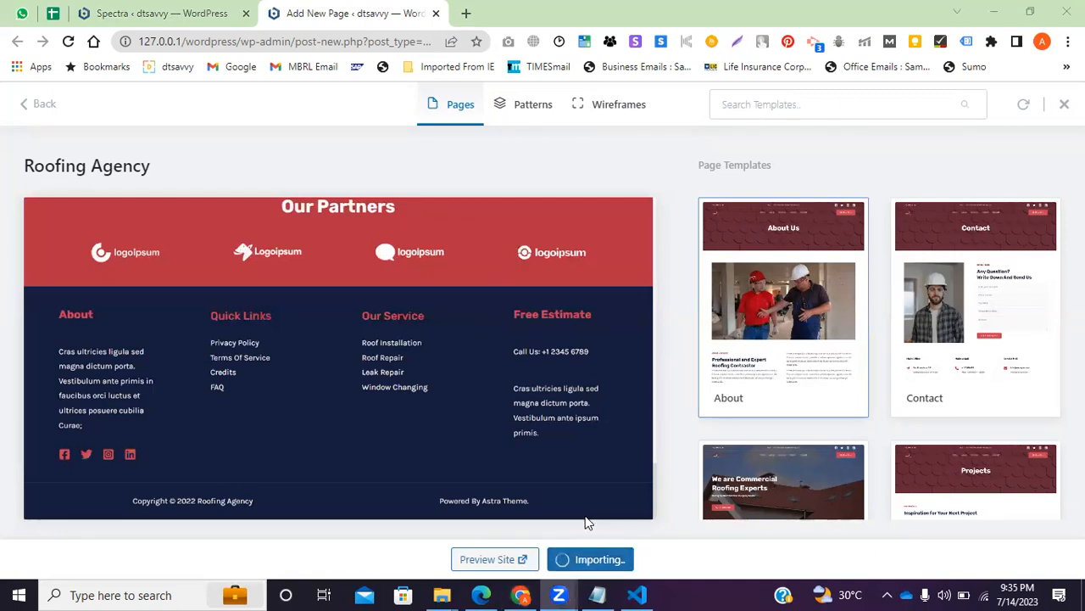
pyautogui.scroll(2, 387, 273)
pyautogui.scroll(10, 391, 263)
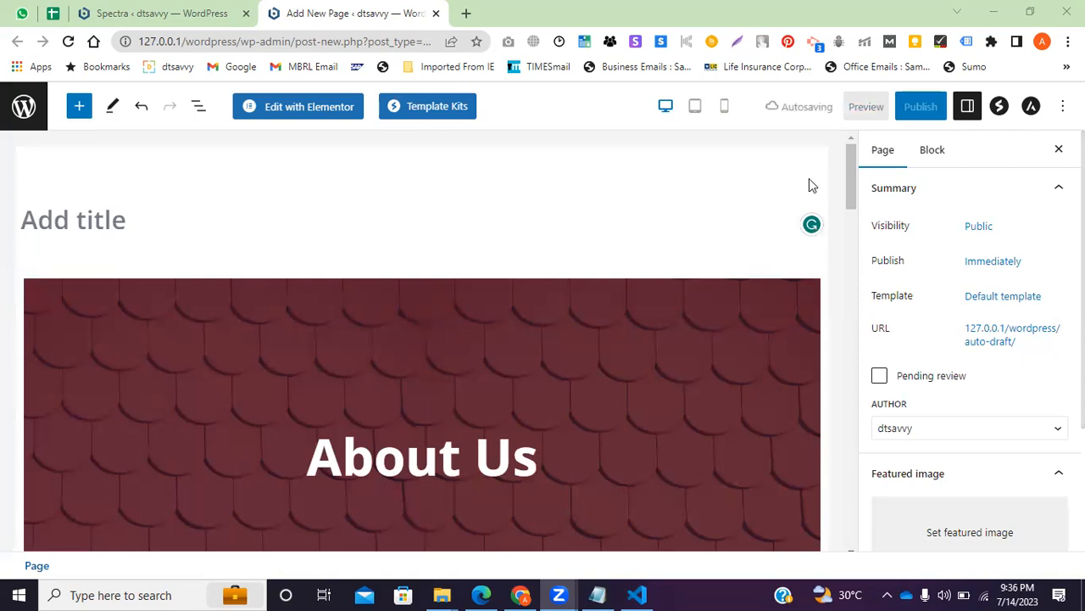
# Look over the start of the imported page and change its "About Us" banner heading to "Abokfiajt Us"
pyautogui.scroll(-10, 330, 300)
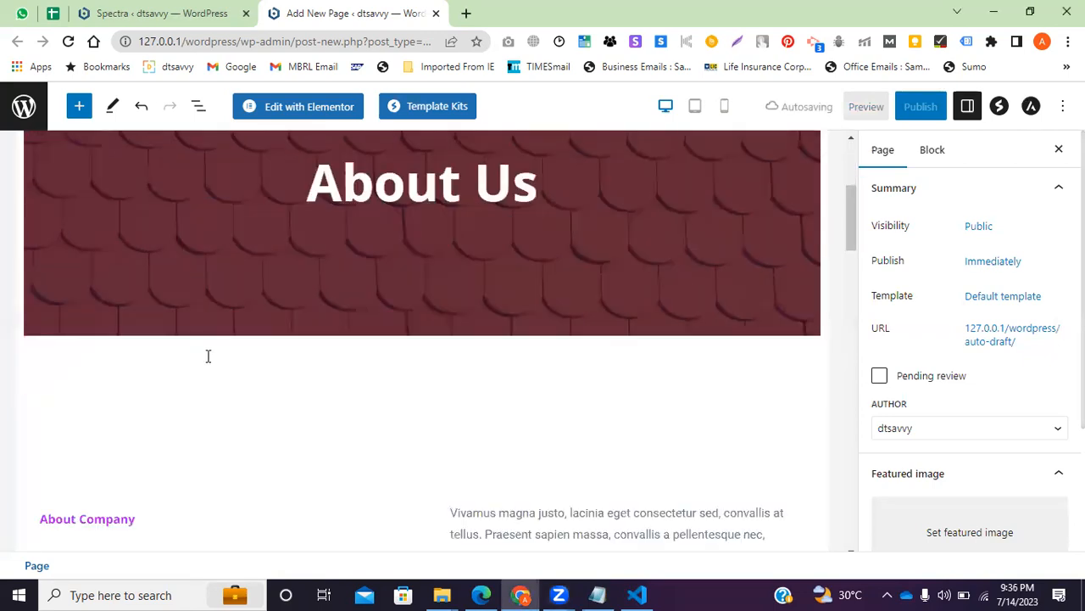
pyautogui.scroll(10, 216, 337)
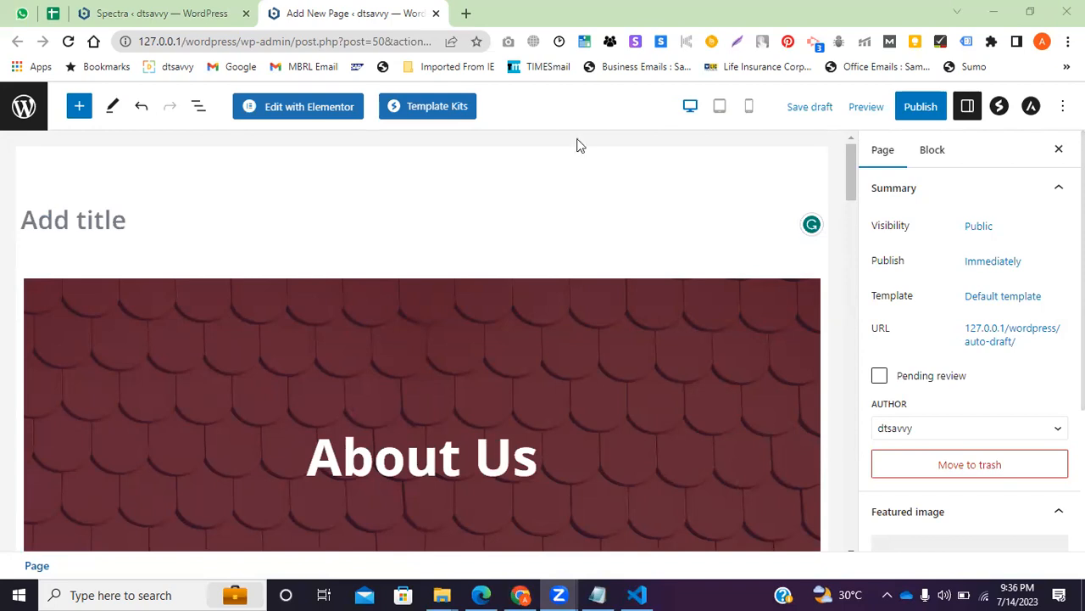
pyautogui.scroll(-6, 445, 363)
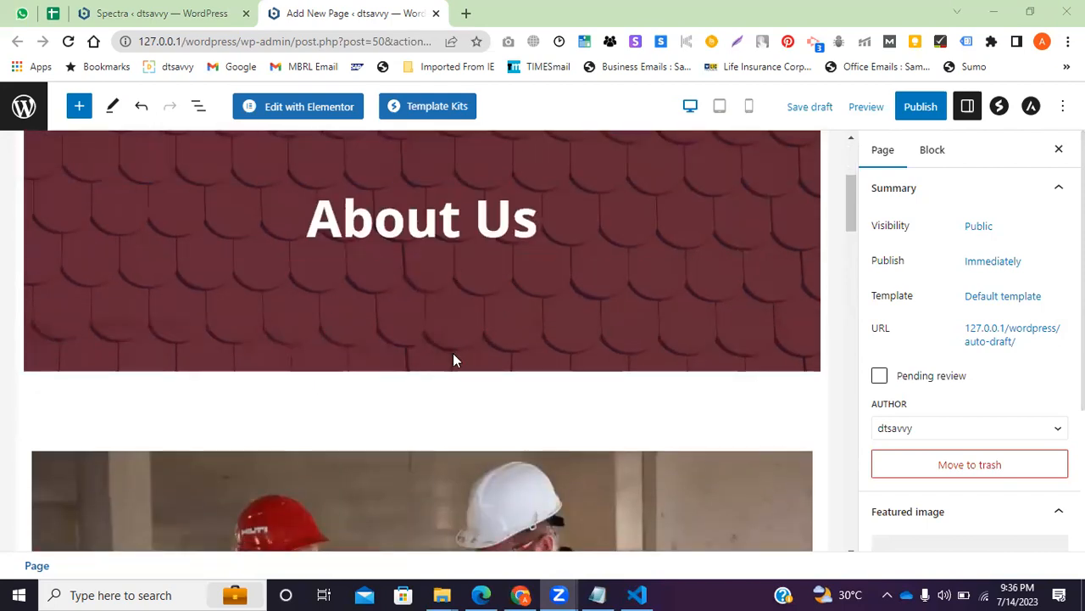
pyautogui.scroll(6, 418, 364)
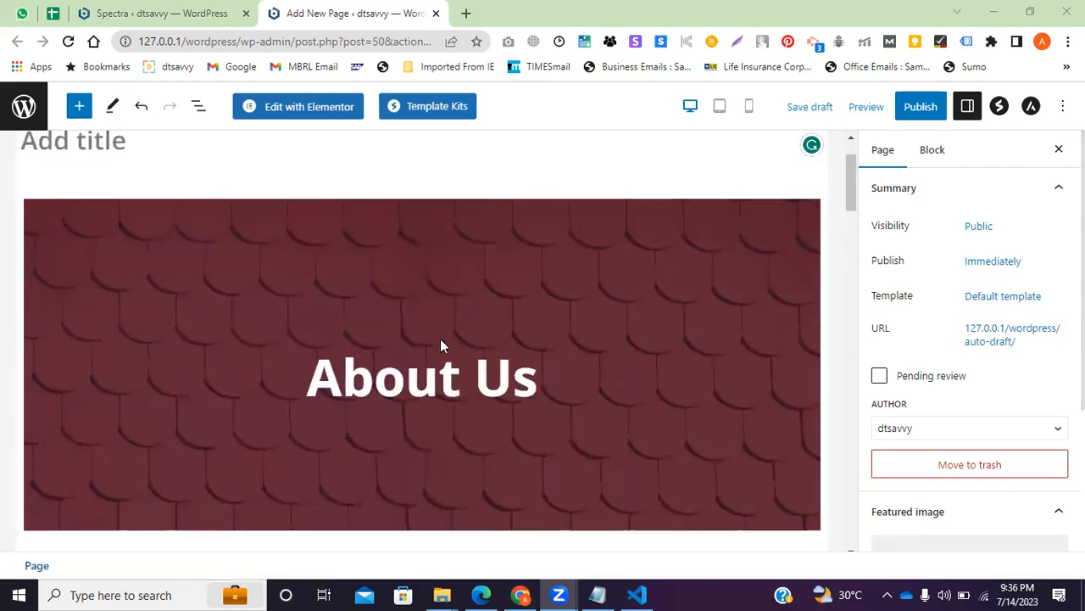
pyautogui.click(440, 388)
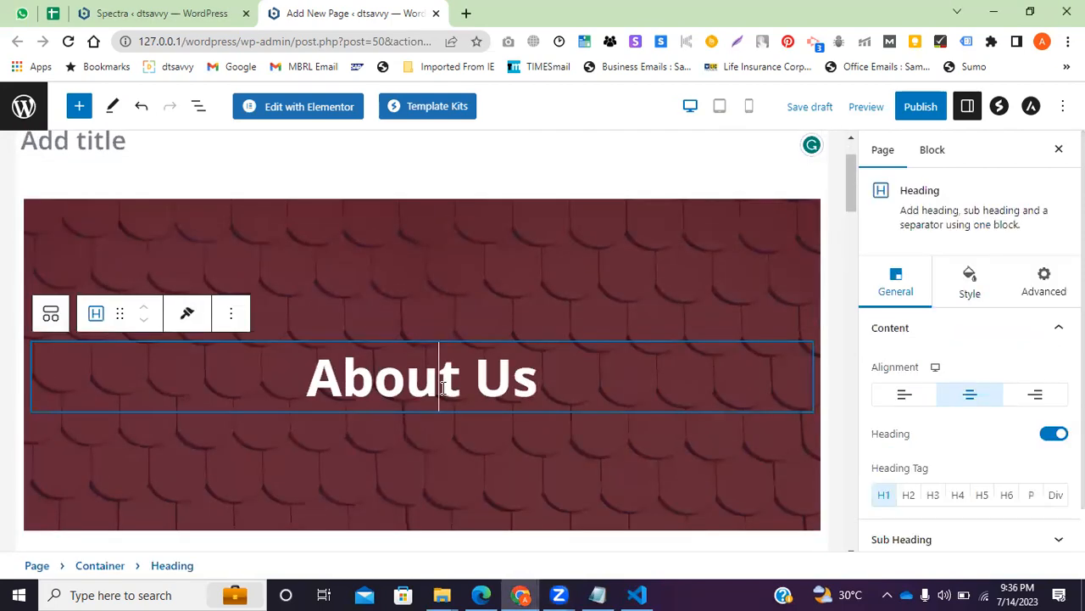
pyautogui.press('BackSpace')
pyautogui.write('kfiaj')
# Replace the word "Roofing" with "akaah" in the "Professional and Expert Roofing Contractor" heading
pyautogui.scroll(-5, 343, 397)
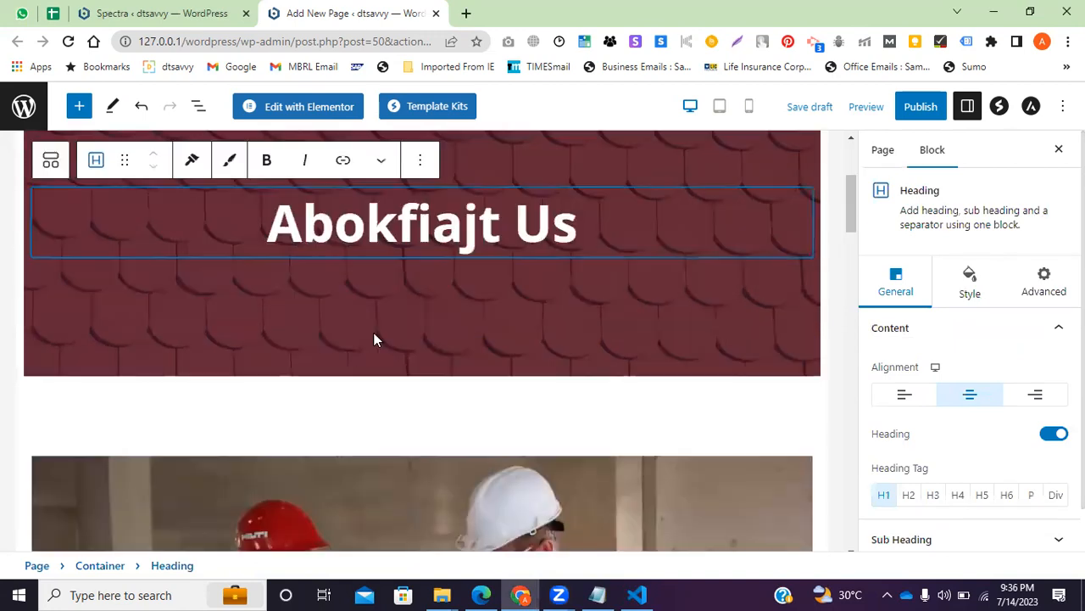
pyautogui.scroll(-4, 344, 399)
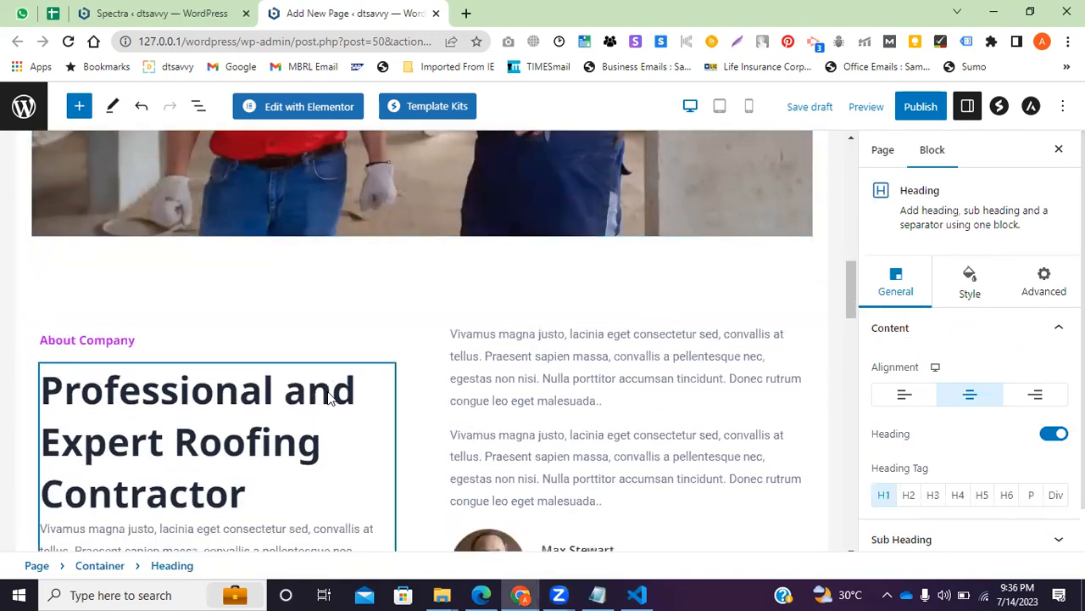
pyautogui.doubleClick(246, 442)
pyautogui.write('akaah')
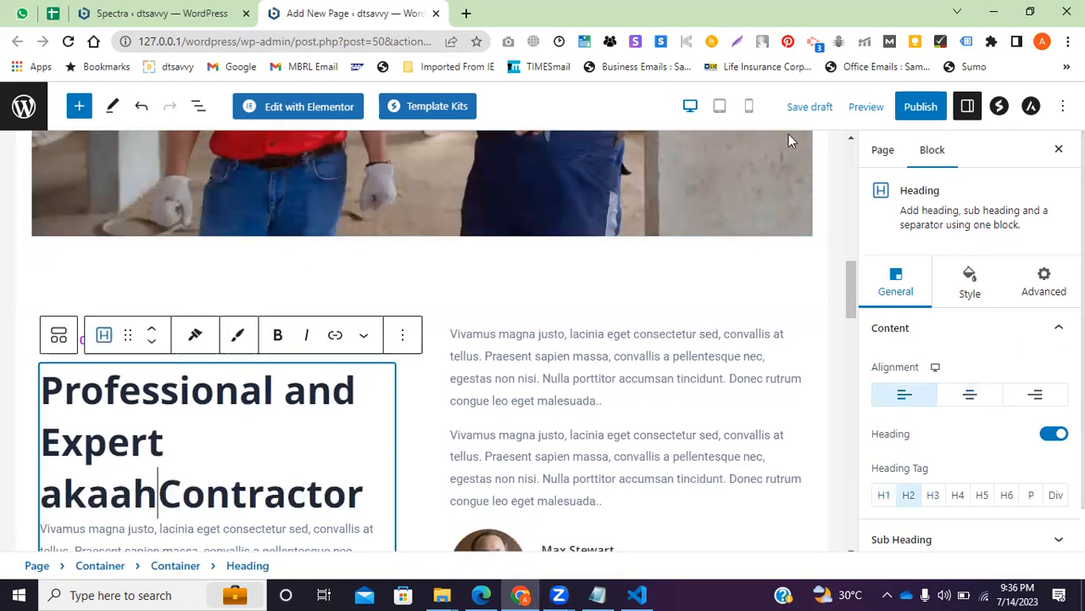
# Review the remaining sections of the imported page down to Our Partners and return to the edited contractor heading
pyautogui.scroll(-10, 440, 373)
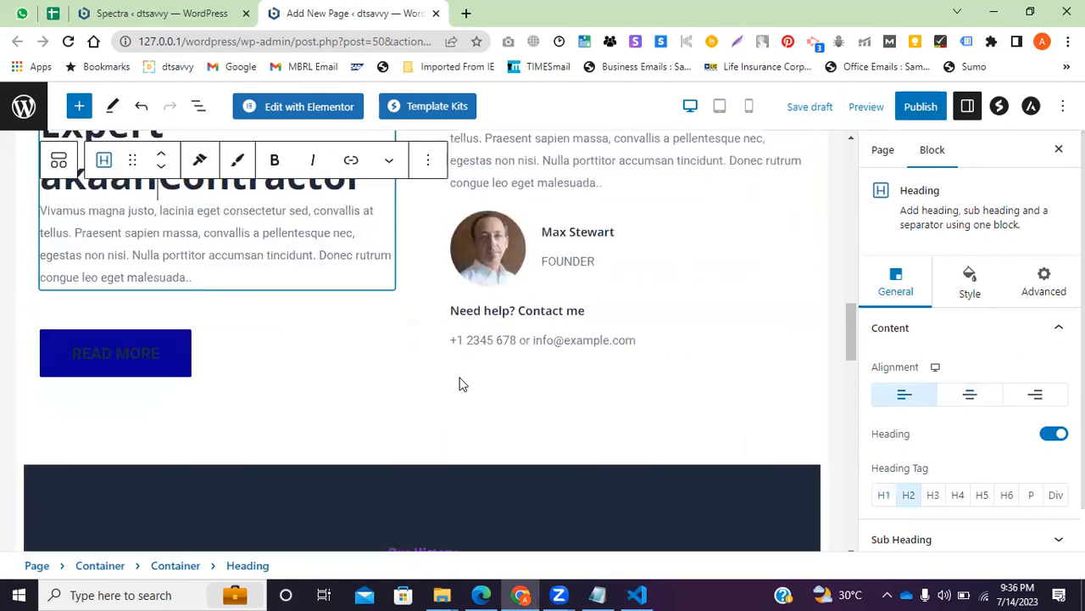
pyautogui.scroll(-5, 394, 361)
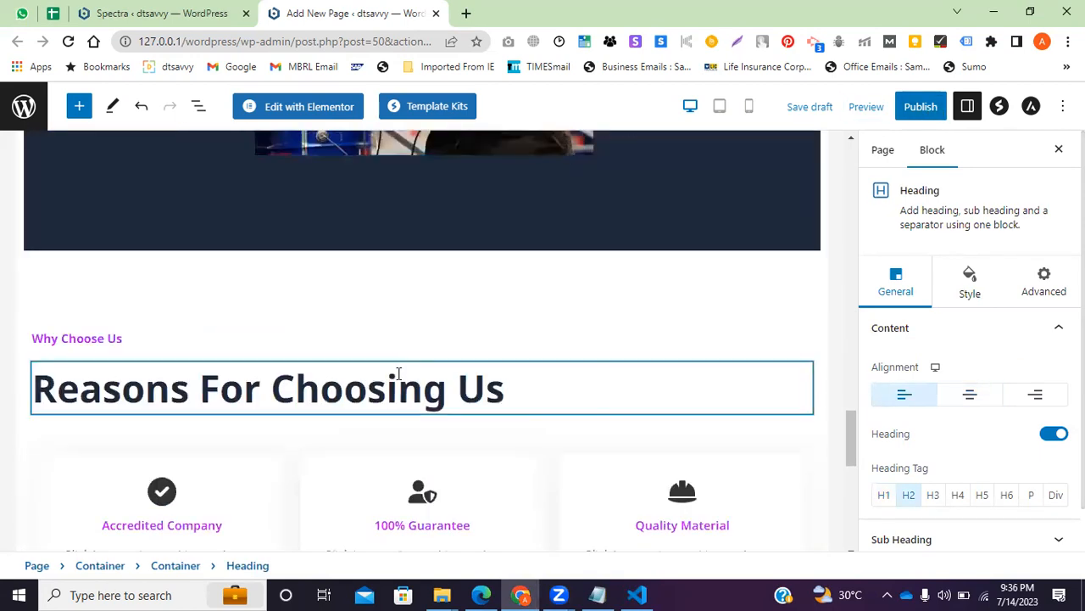
pyautogui.scroll(-4, 394, 357)
pyautogui.scroll(-3, 378, 333)
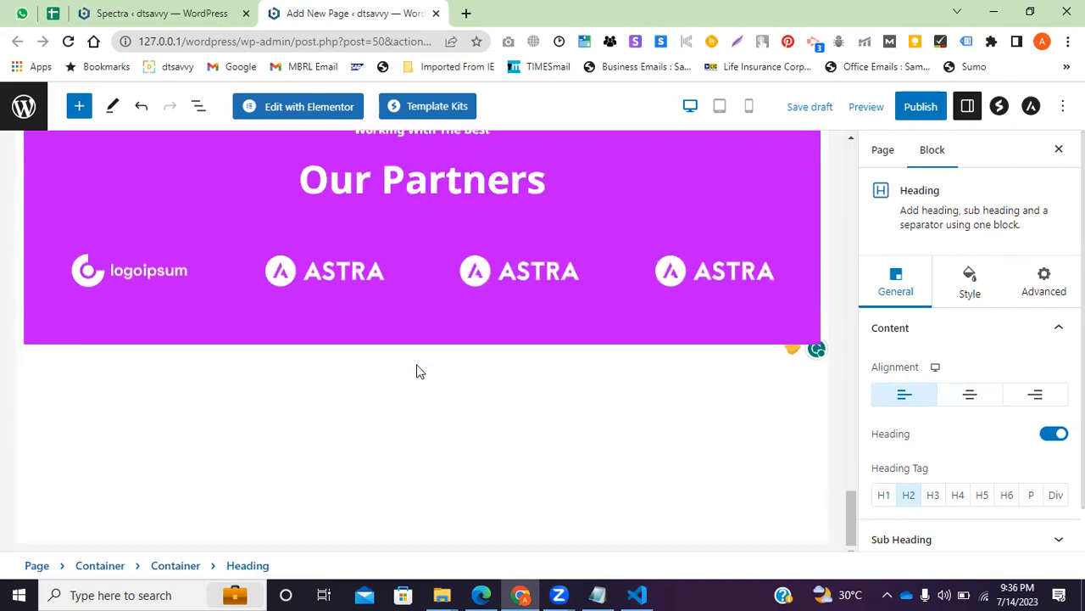
pyautogui.scroll(6, 417, 368)
pyautogui.scroll(8, 412, 361)
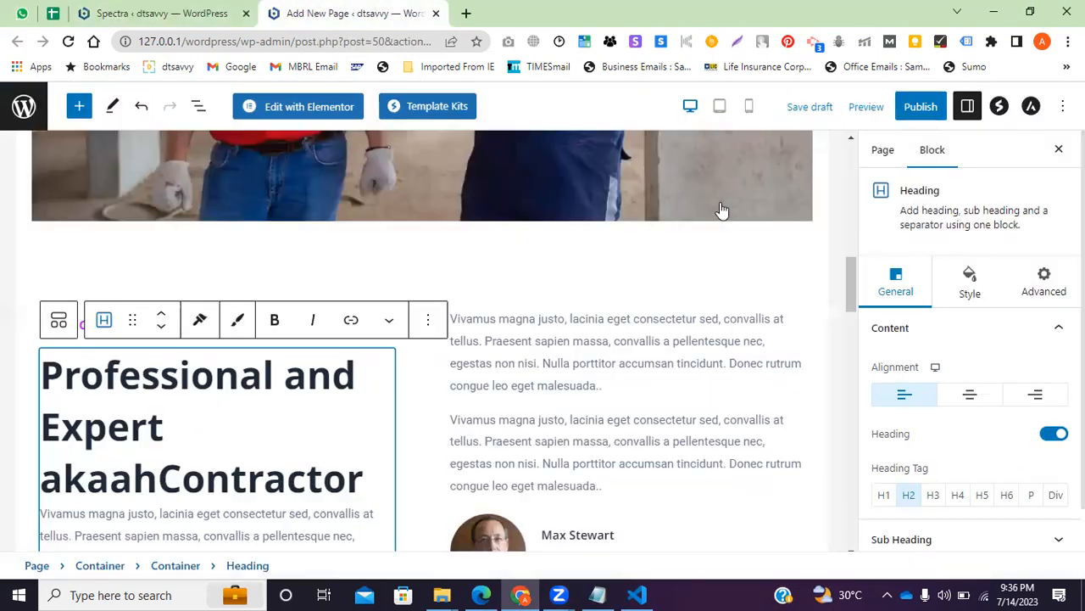
# Switch to the Spectra tab and open the Spectra plugin's dashboard
pyautogui.click(169, 13)
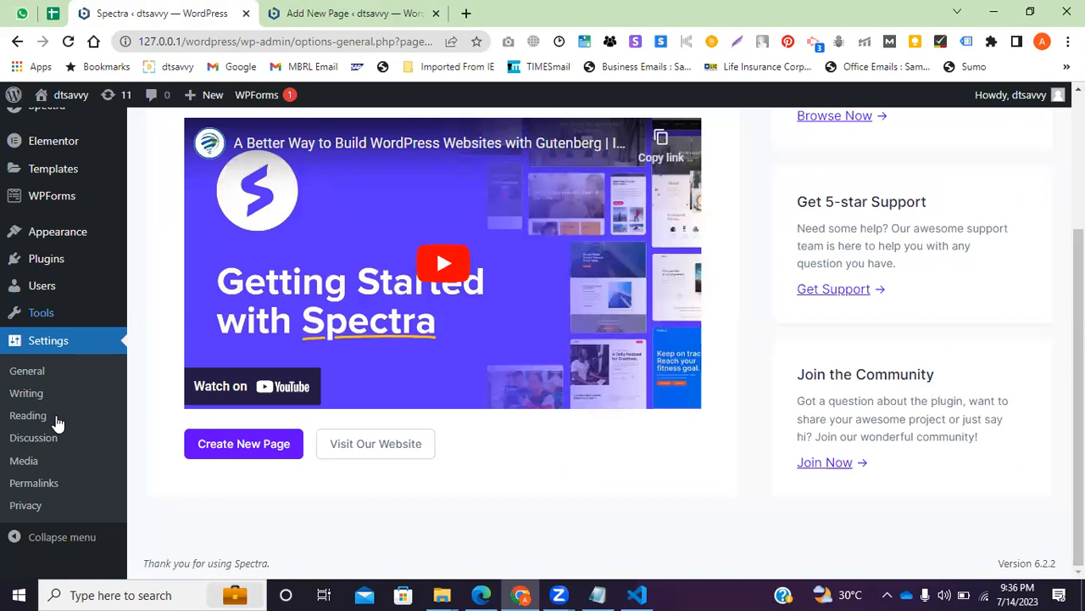
pyautogui.scroll(3, 49, 279)
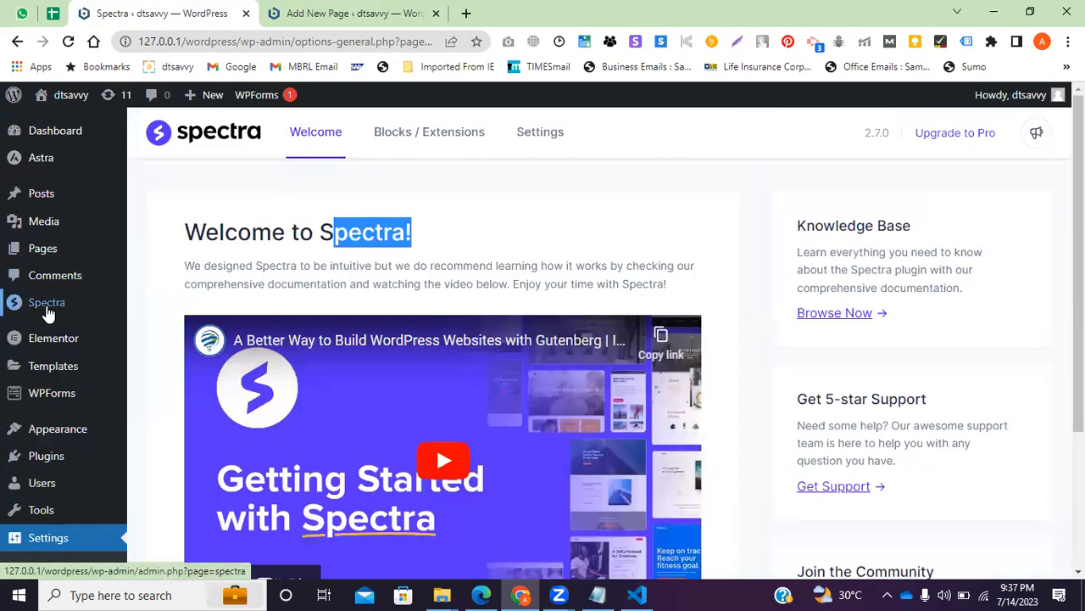
pyautogui.moveTo(47, 314)
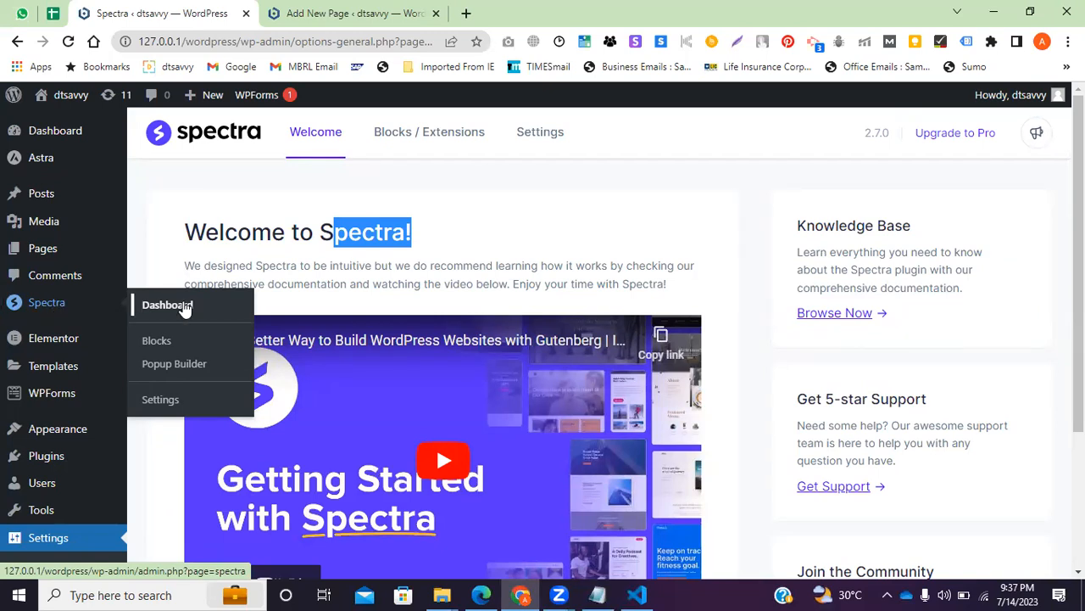
pyautogui.click(136, 398)
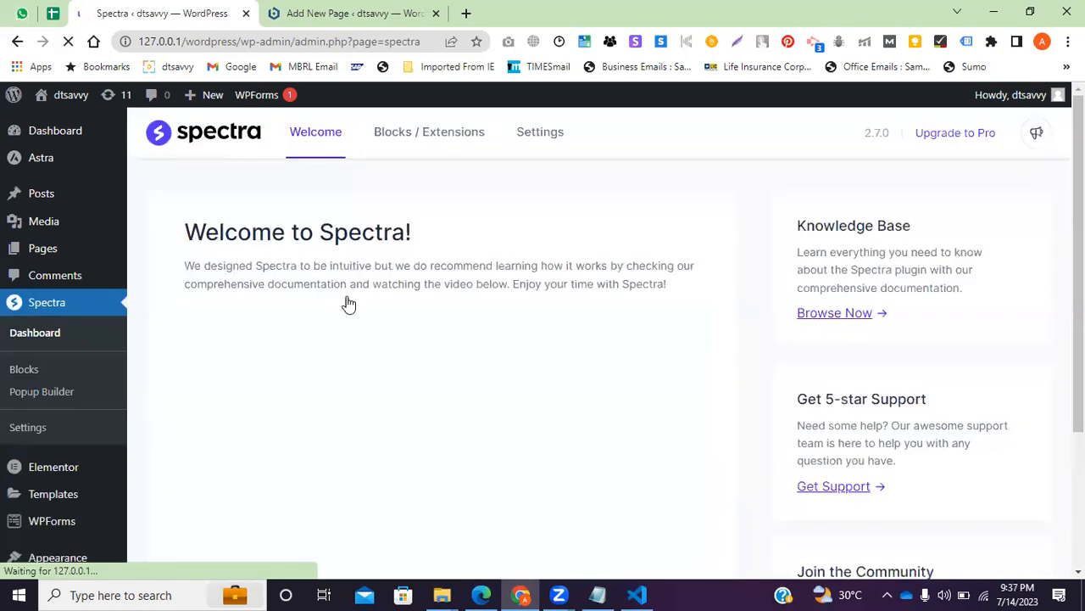
# Visit the Spectra website from the plugin's welcome page, look through its home page and select its web address
pyautogui.scroll(-3, 450, 245)
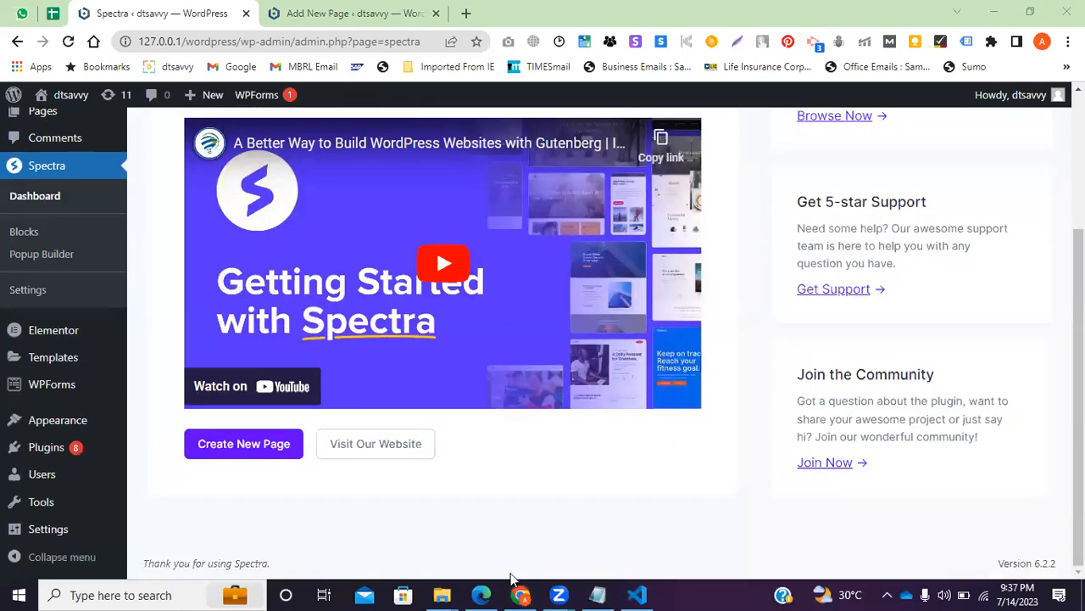
pyautogui.click(387, 450)
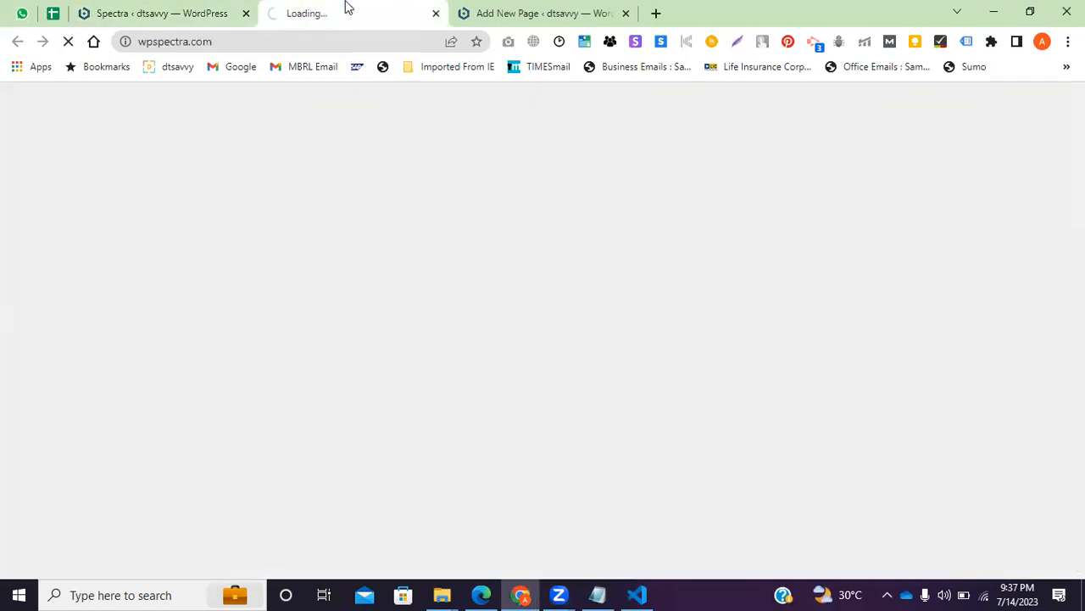
pyautogui.scroll(-5, 344, 312)
pyautogui.scroll(-2, 346, 347)
pyautogui.scroll(-3, 355, 351)
pyautogui.scroll(5, 387, 356)
pyautogui.scroll(-2, 251, 243)
pyautogui.scroll(3, 252, 258)
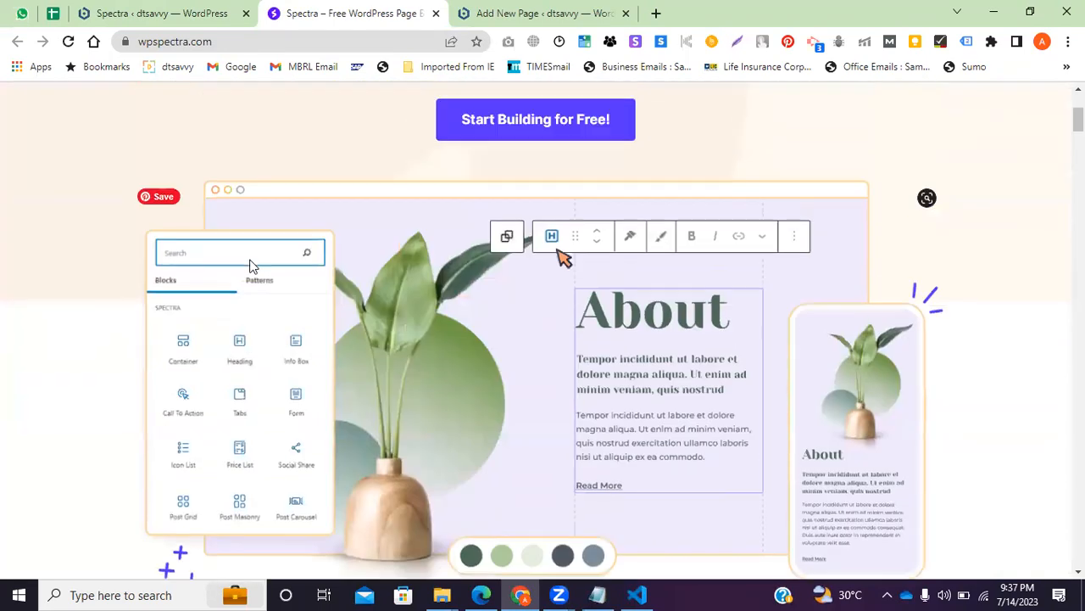
pyautogui.scroll(-10, 549, 367)
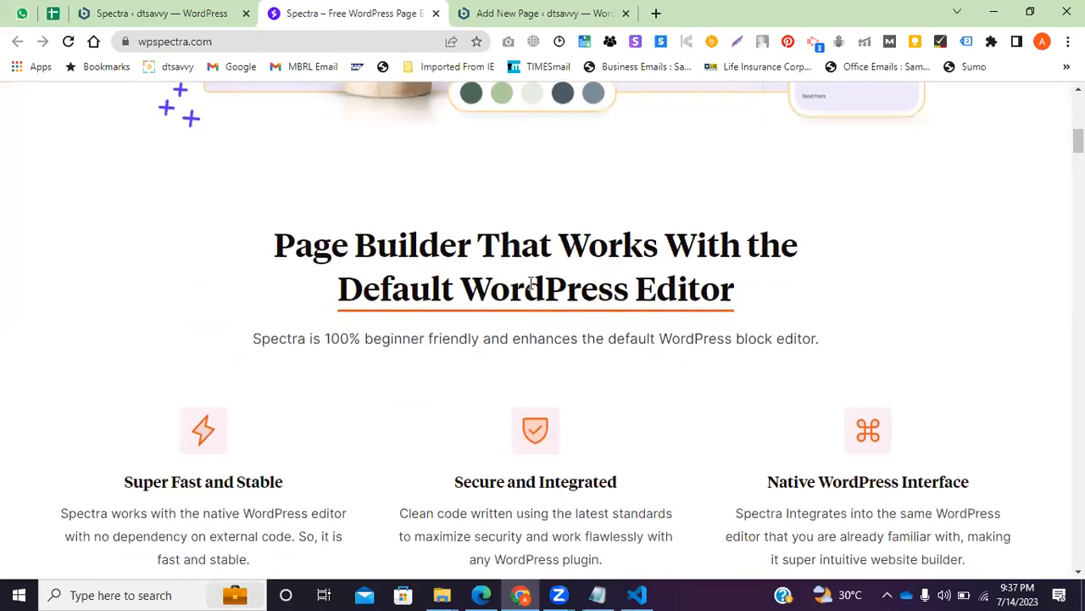
pyautogui.scroll(-5, 288, 320)
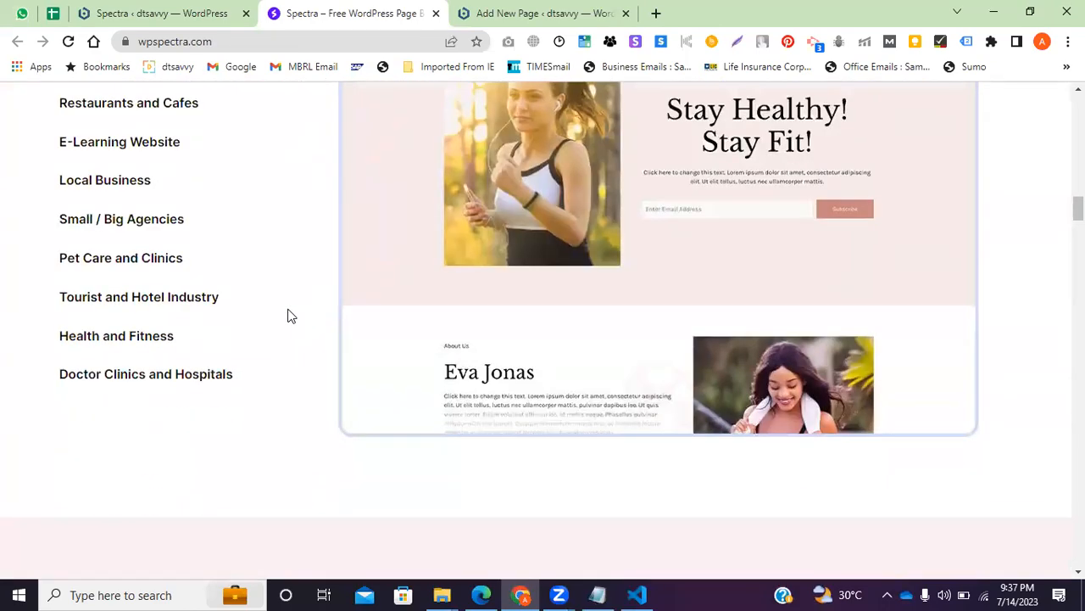
pyautogui.scroll(12, 289, 309)
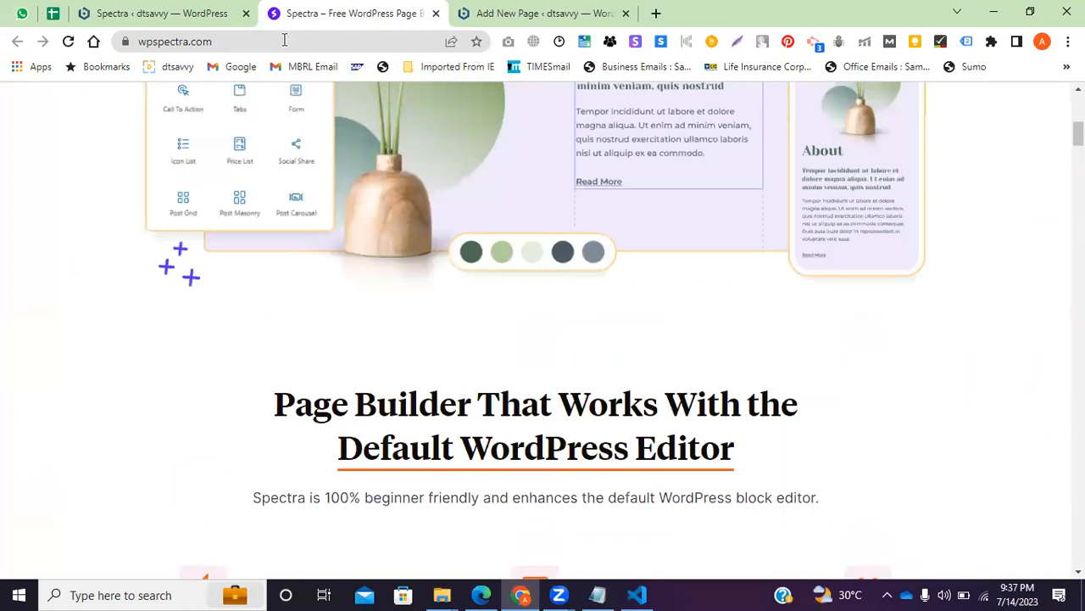
pyautogui.click(284, 40)
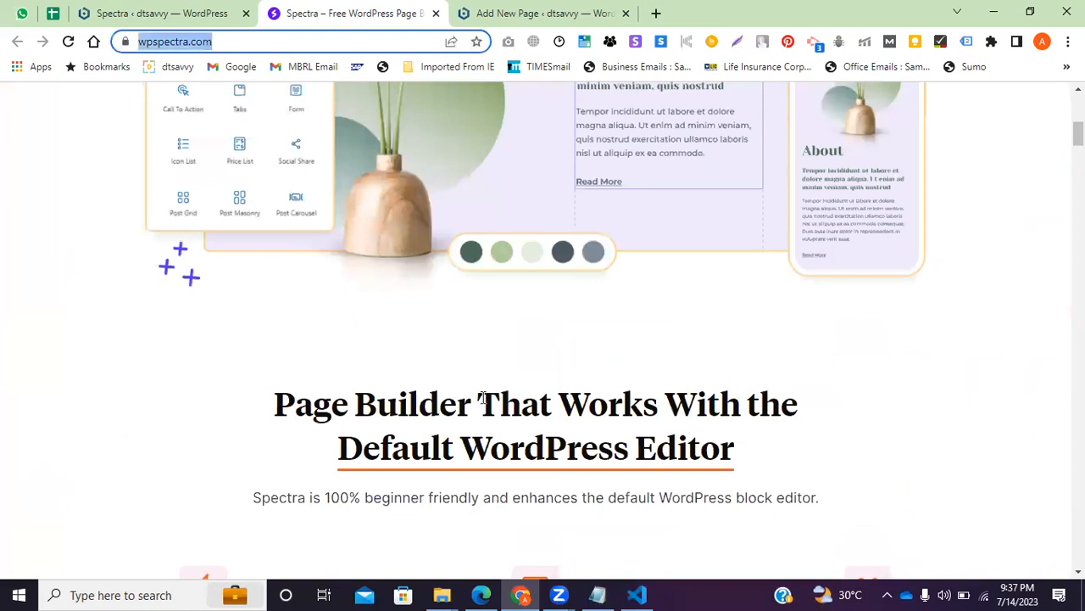
# Return to the Spectra plugin's dashboard and look over its welcome page and admin menu
pyautogui.hotkey('ctrl', 'shift', 'Tab')
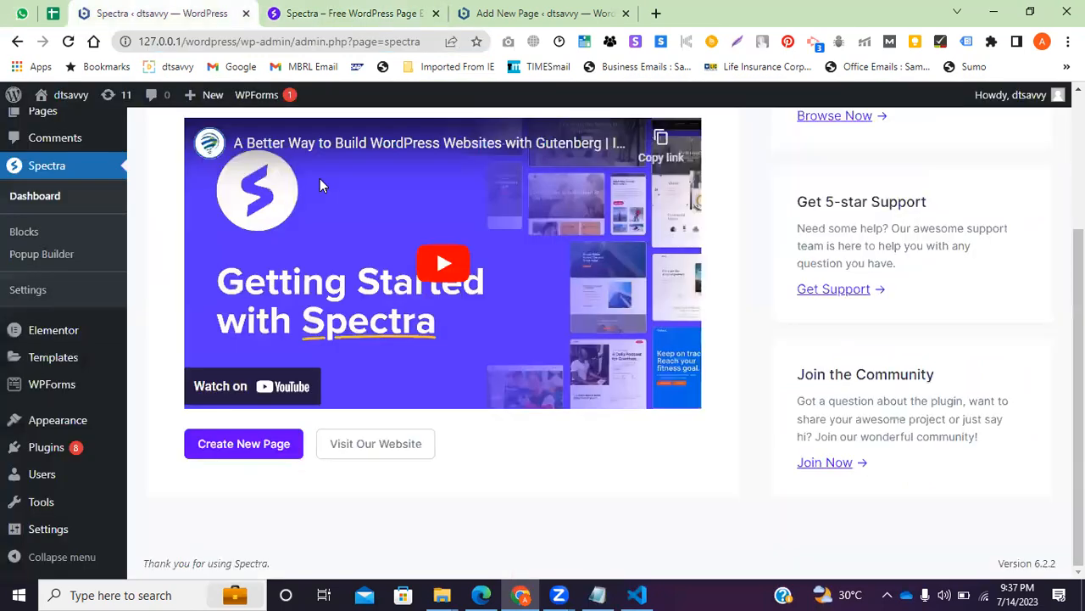
pyautogui.scroll(3, 451, 402)
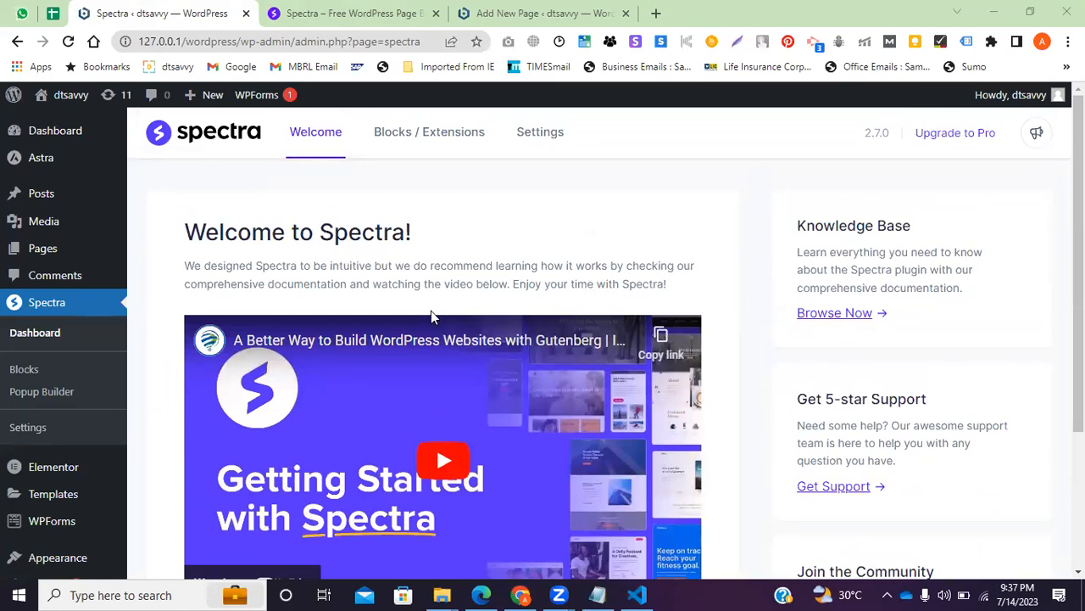
pyautogui.scroll(-2, 471, 378)
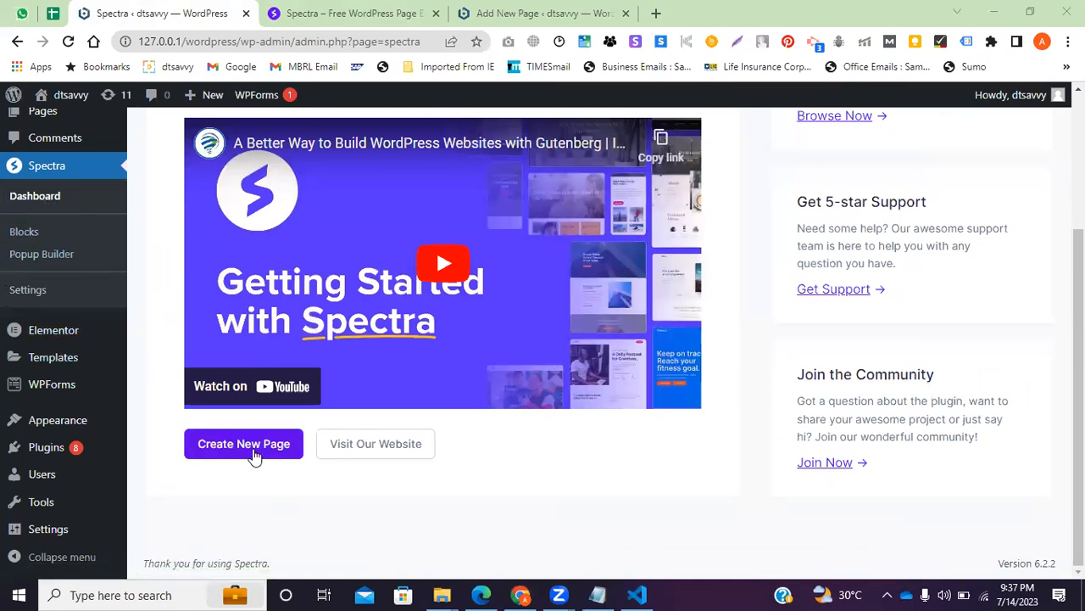
pyautogui.scroll(3, 67, 332)
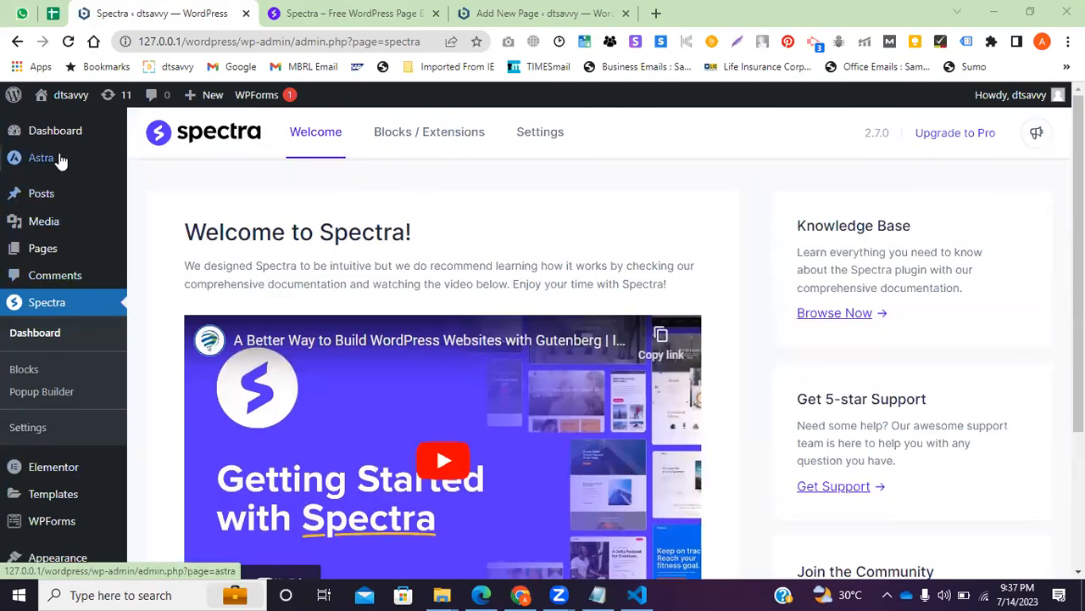
pyautogui.scroll(-3, 68, 315)
pyautogui.scroll(3, 34, 254)
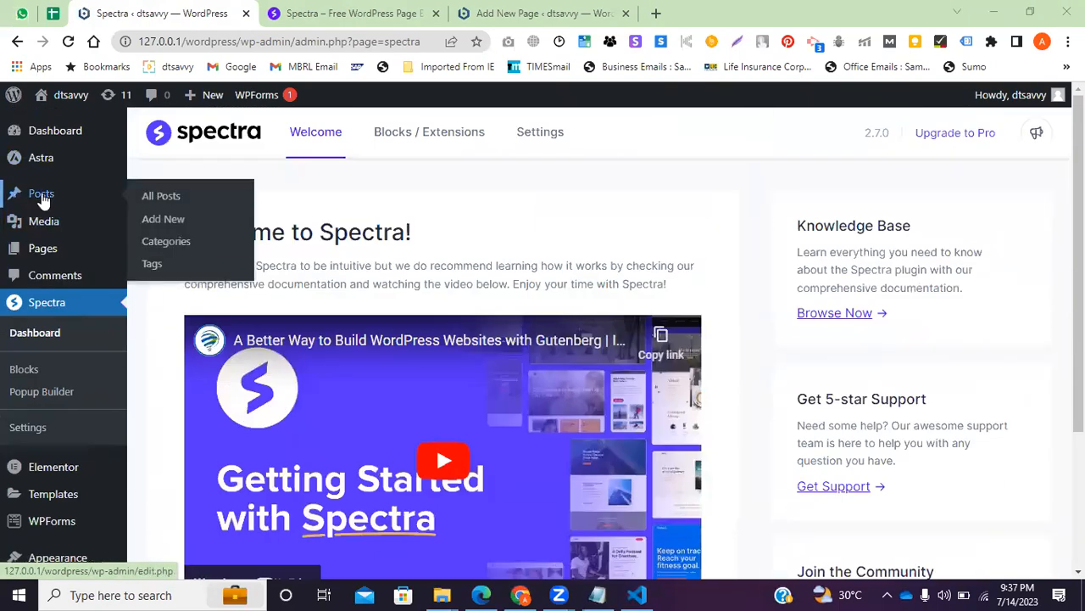
# Open a new blank page in the block editor and go back to the Spectra dashboard
pyautogui.click(38, 339)
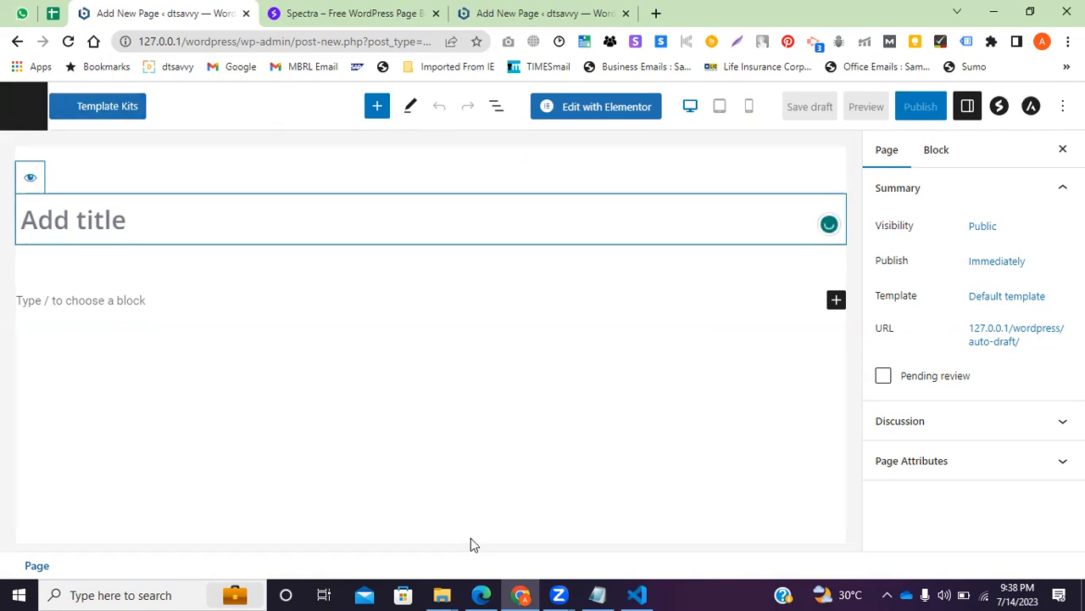
pyautogui.click(435, 444)
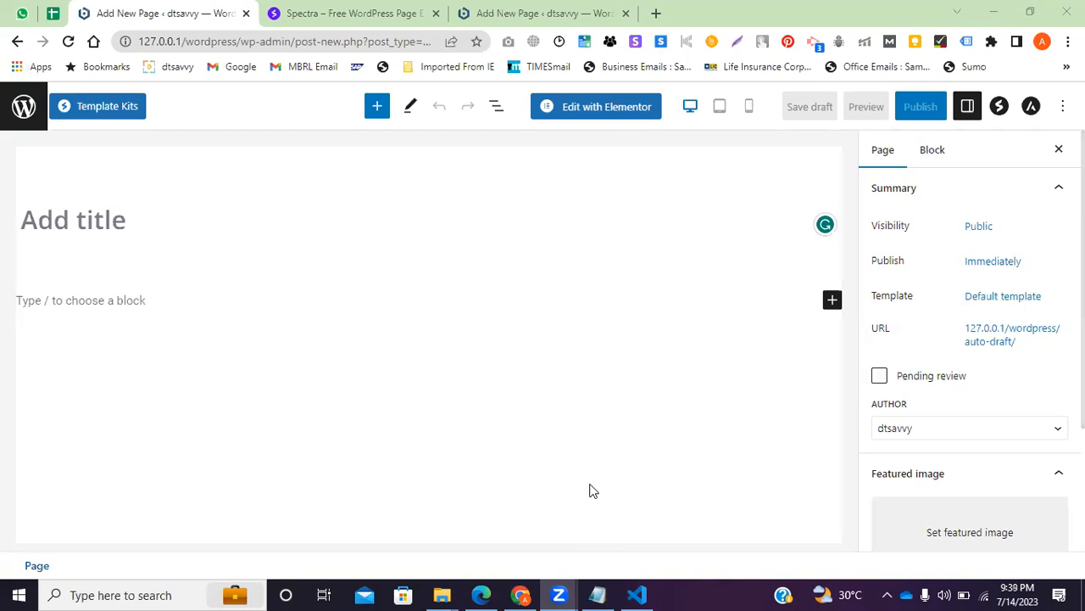
pyautogui.click(16, 41)
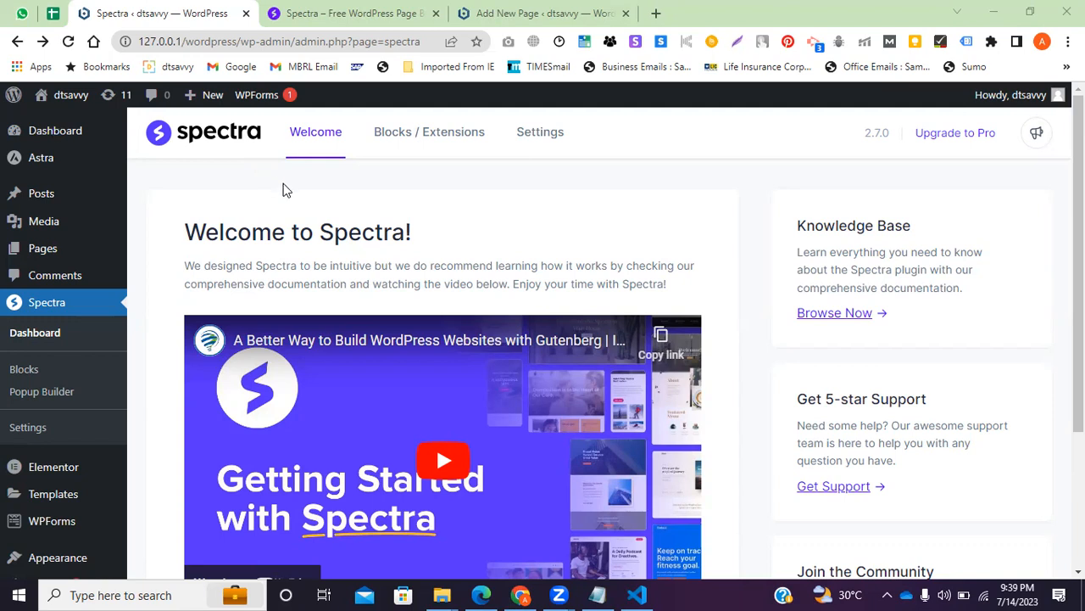
# Open the local site's Add Plugins page and search for "Spectra"
pyautogui.doubleClick(326, 227)
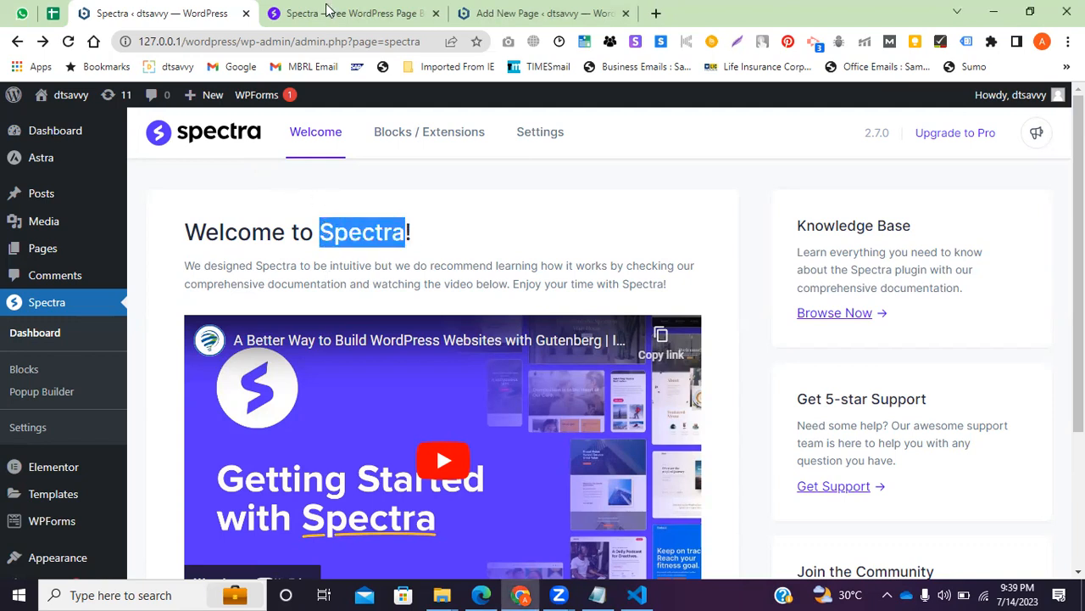
pyautogui.click(523, 12)
pyautogui.click(154, 10)
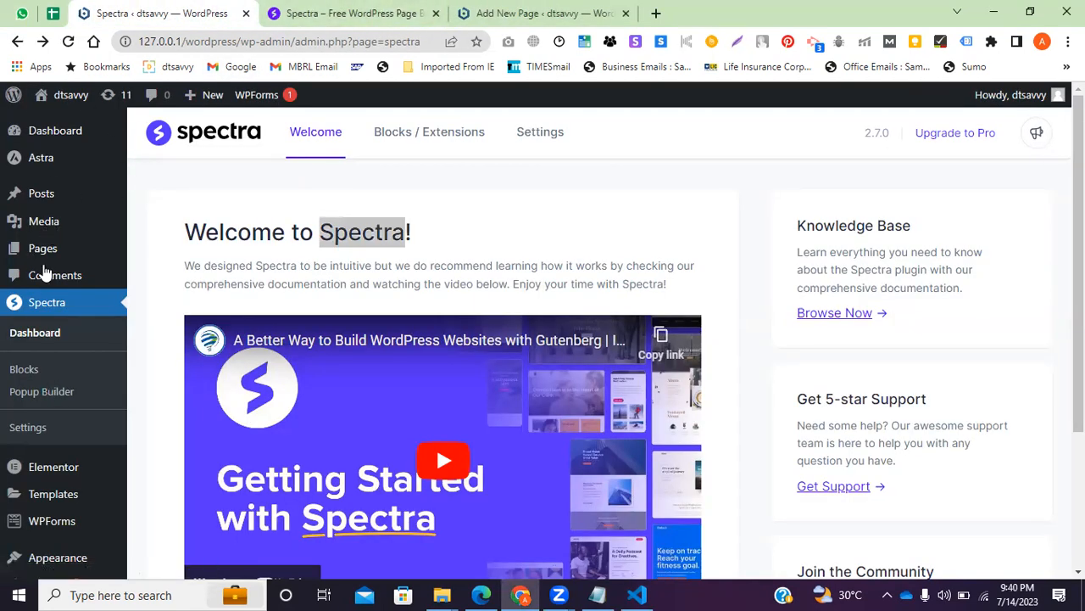
pyautogui.scroll(-1, 51, 339)
pyautogui.moveTo(56, 509)
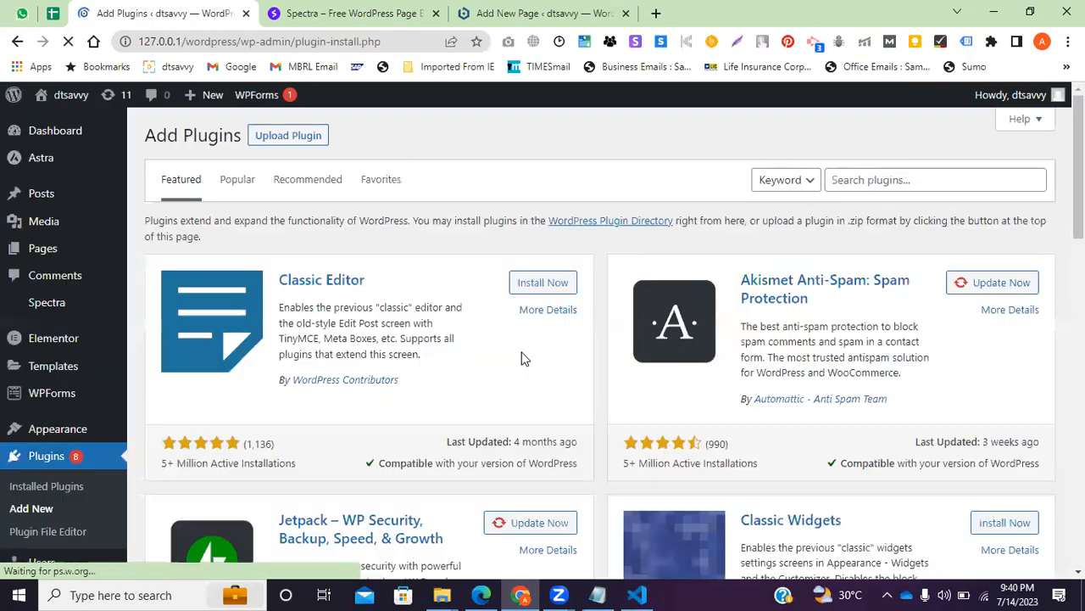
pyautogui.click(893, 180)
pyautogui.write('Spectra')
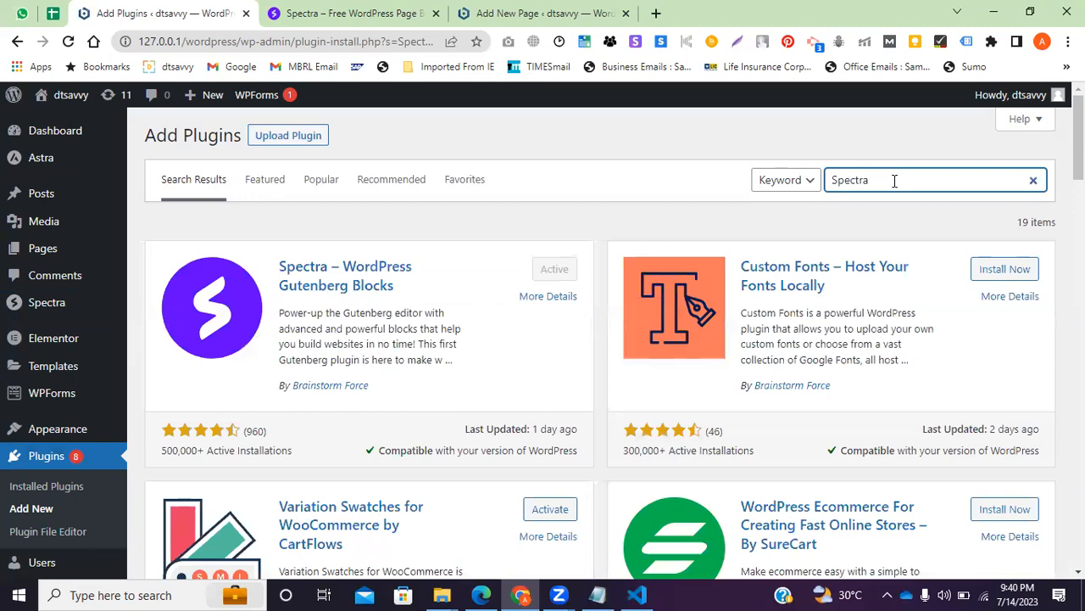
# Look through the whole list of plugin search results and return to the Spectra – WordPress Gutenberg Blocks entry
pyautogui.scroll(-7, 577, 363)
pyautogui.scroll(4, 543, 361)
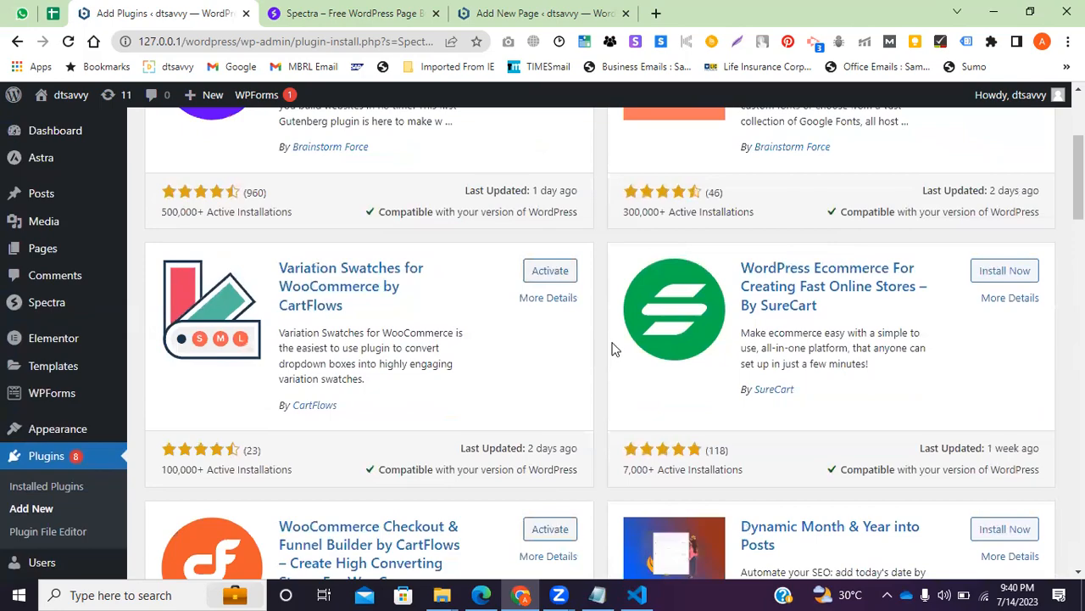
pyautogui.scroll(-5, 560, 364)
pyautogui.scroll(-10, 560, 373)
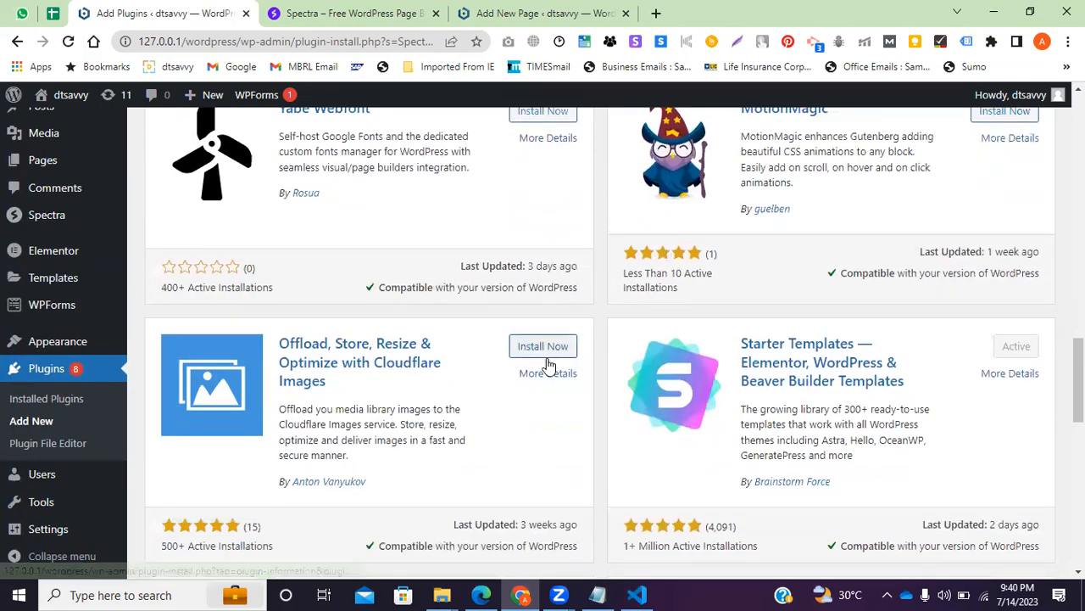
pyautogui.scroll(-1, 548, 363)
pyautogui.scroll(-1, 547, 361)
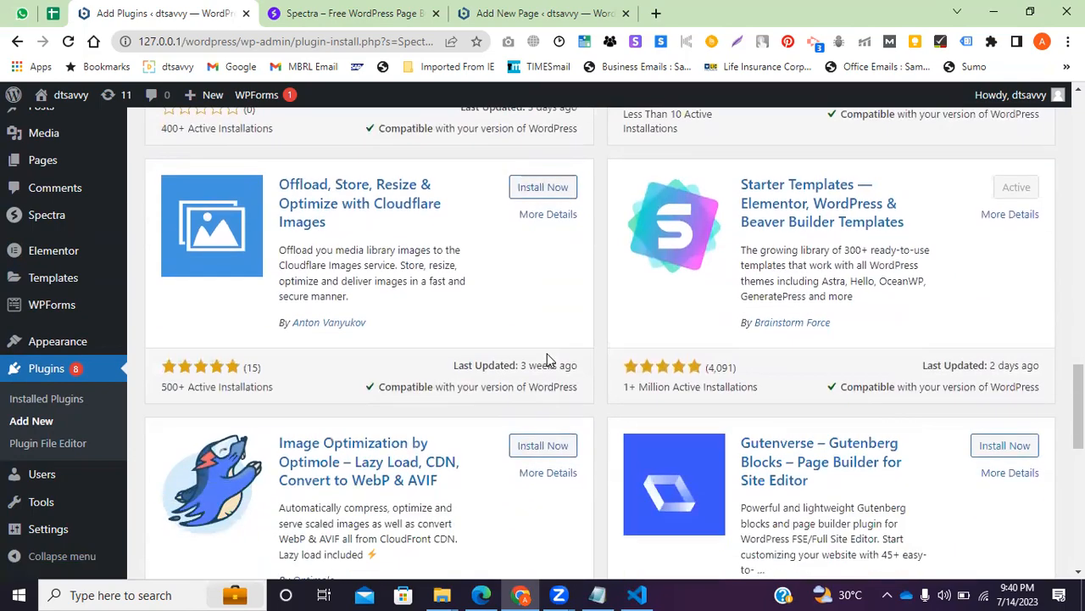
pyautogui.scroll(-5, 475, 373)
pyautogui.scroll(-5, 466, 365)
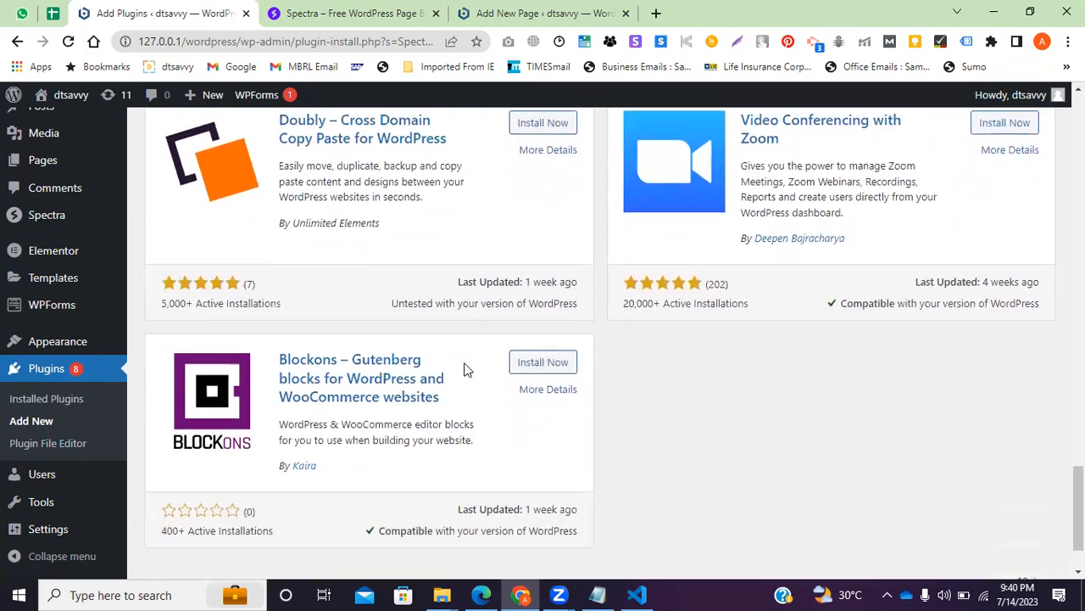
pyautogui.scroll(5, 465, 368)
pyautogui.scroll(-3, 482, 391)
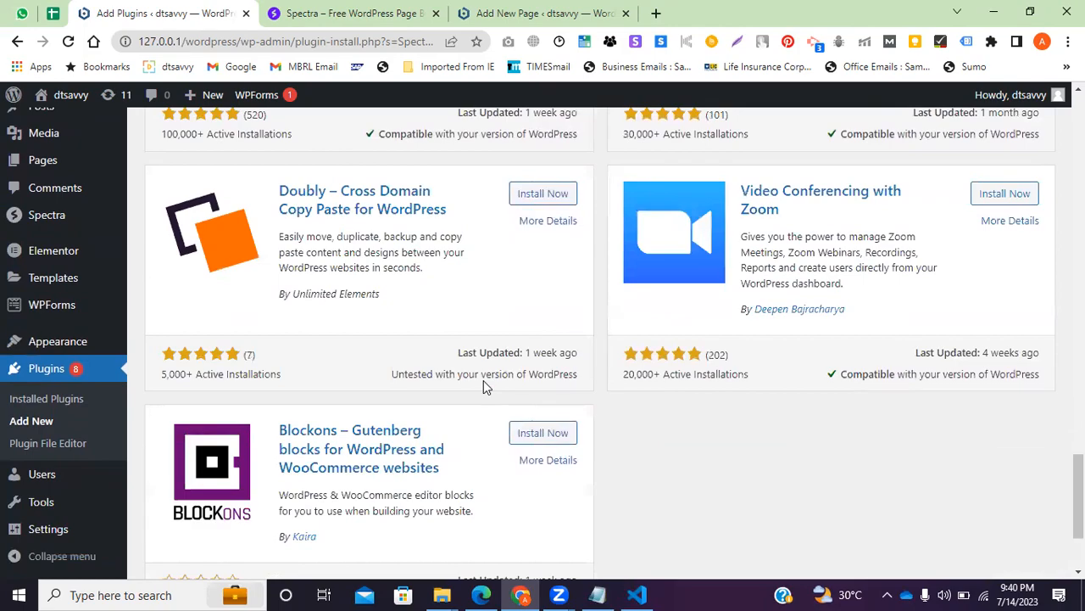
pyautogui.scroll(18, 484, 385)
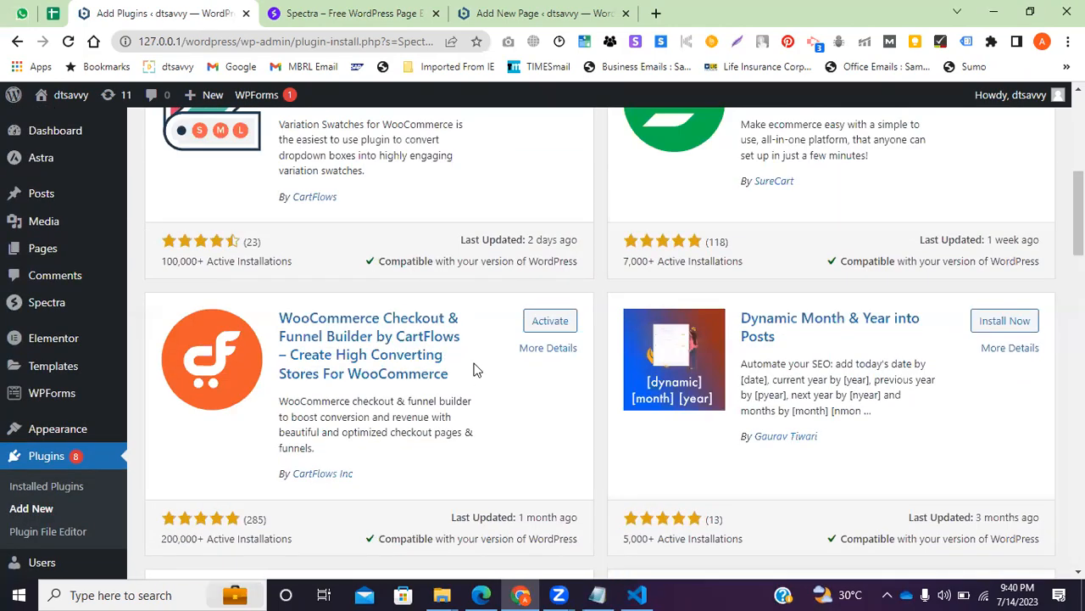
pyautogui.scroll(6, 475, 373)
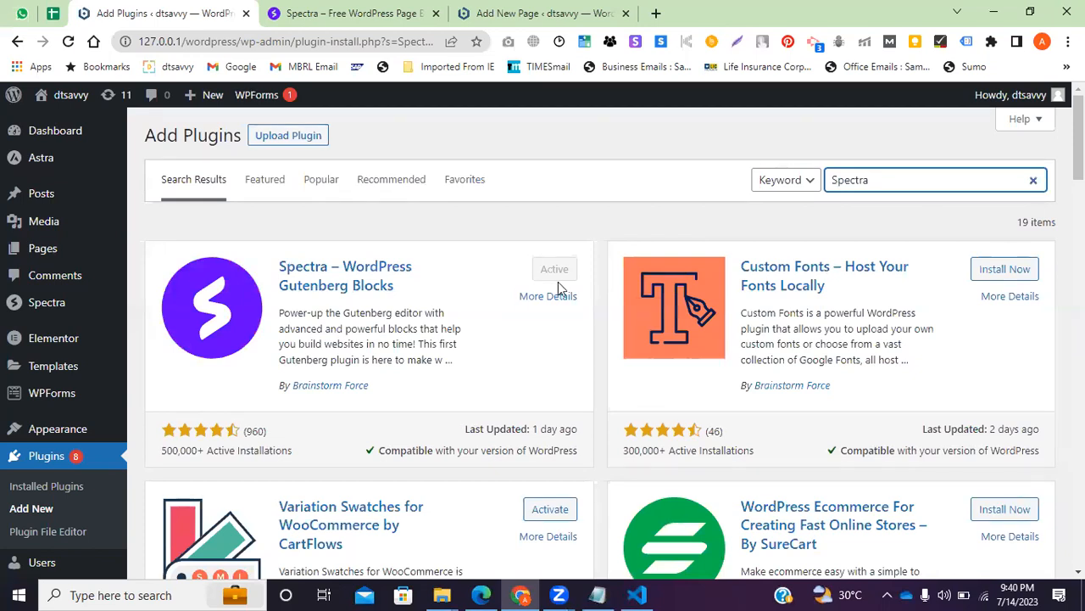
# Highlight the author Brainstorm Force and the name Spectra in the plugin's entry
pyautogui.moveTo(369, 387); pyautogui.dragTo(315, 387)
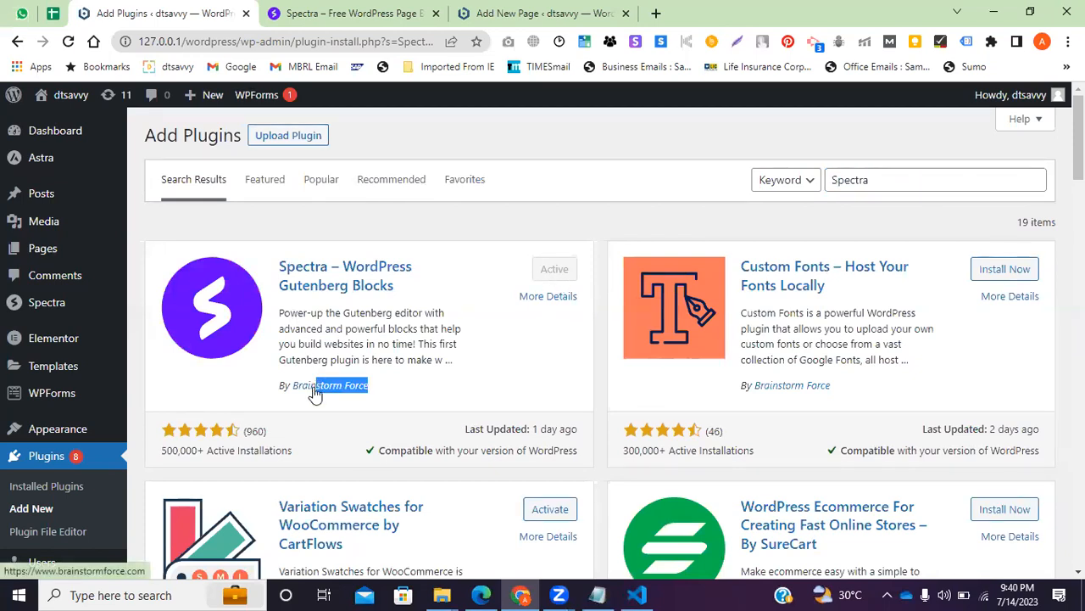
pyautogui.click(415, 202)
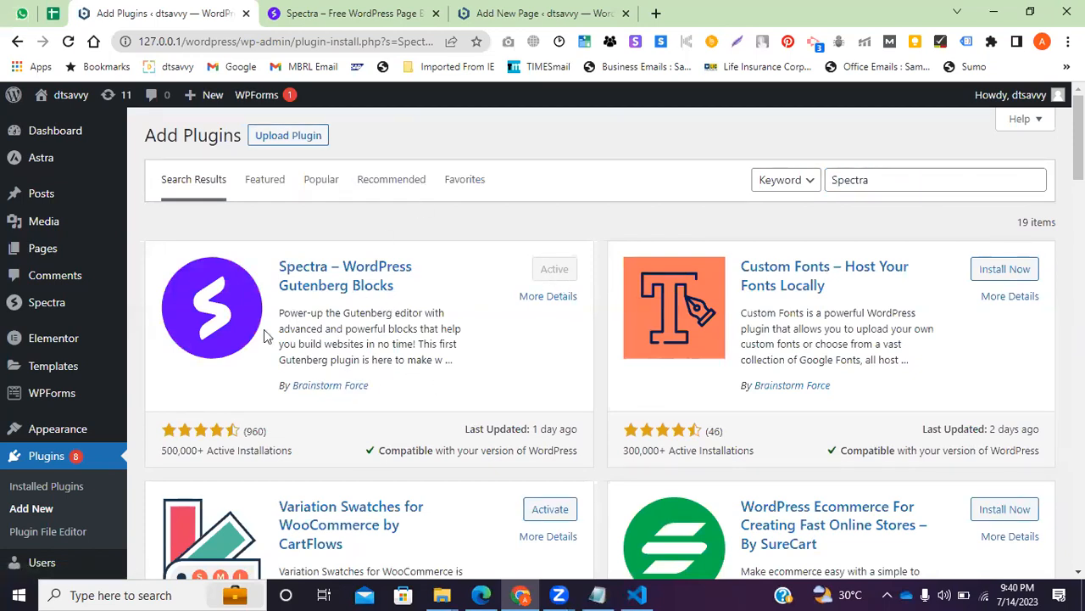
pyautogui.moveTo(280, 265); pyautogui.dragTo(327, 266)
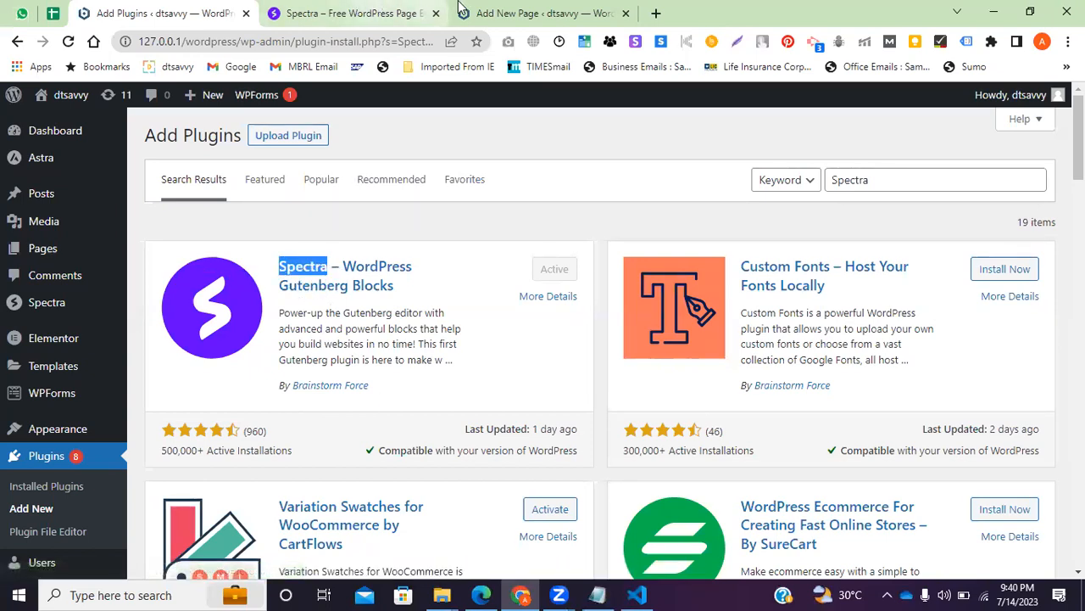
# Check the imported page, and open the live site dtsavvy.com in a new browser tab
pyautogui.click(535, 12)
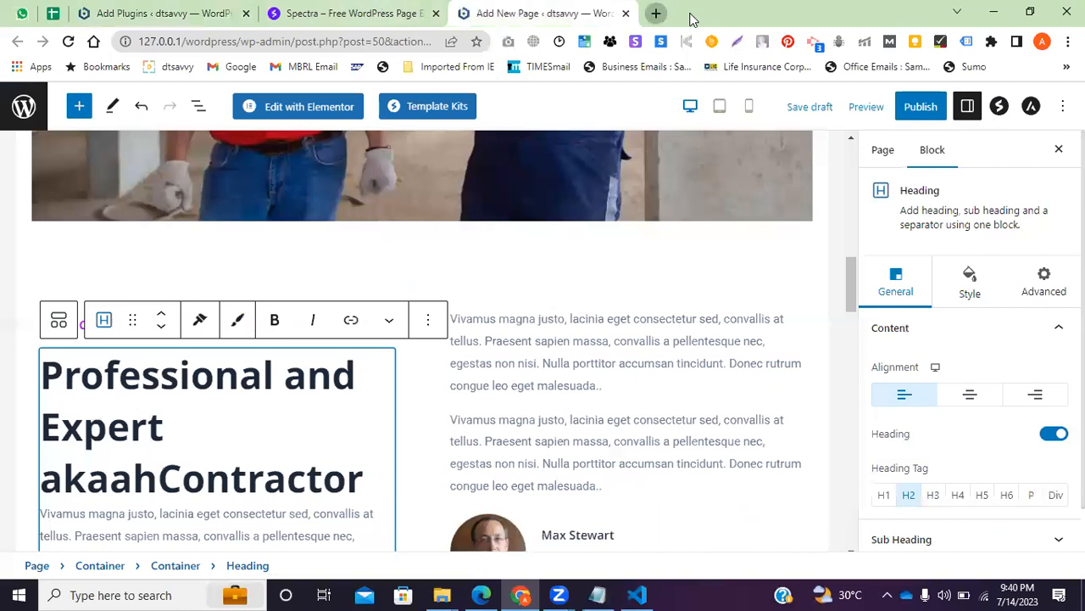
pyautogui.hotkey('ctrl', 't')
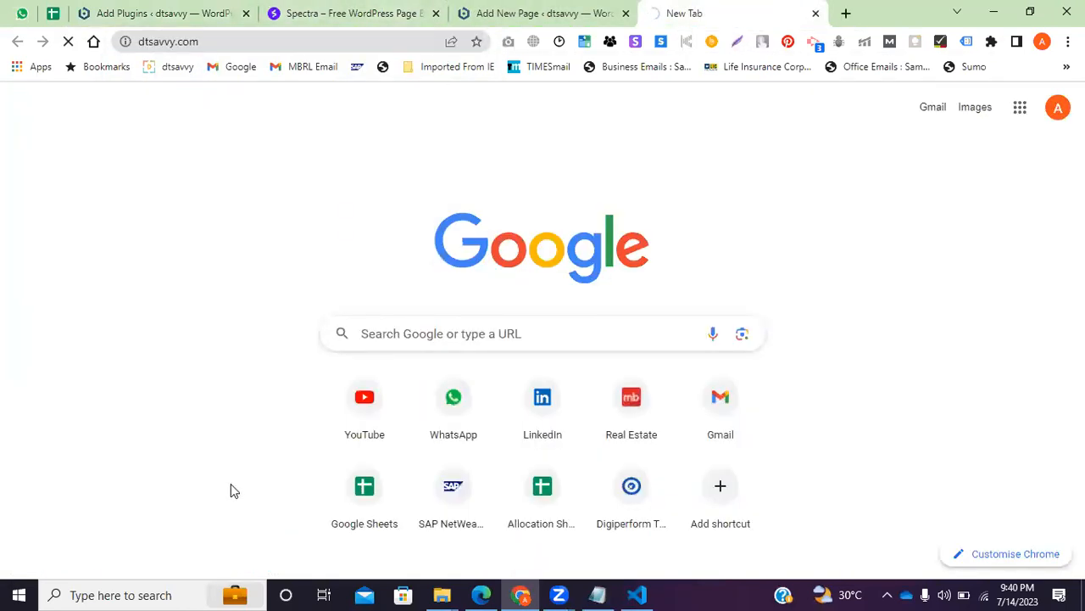
pyautogui.click(261, 10)
pyautogui.click(279, 12)
pyautogui.click(259, 11)
pyautogui.click(292, 12)
pyautogui.click(702, 10)
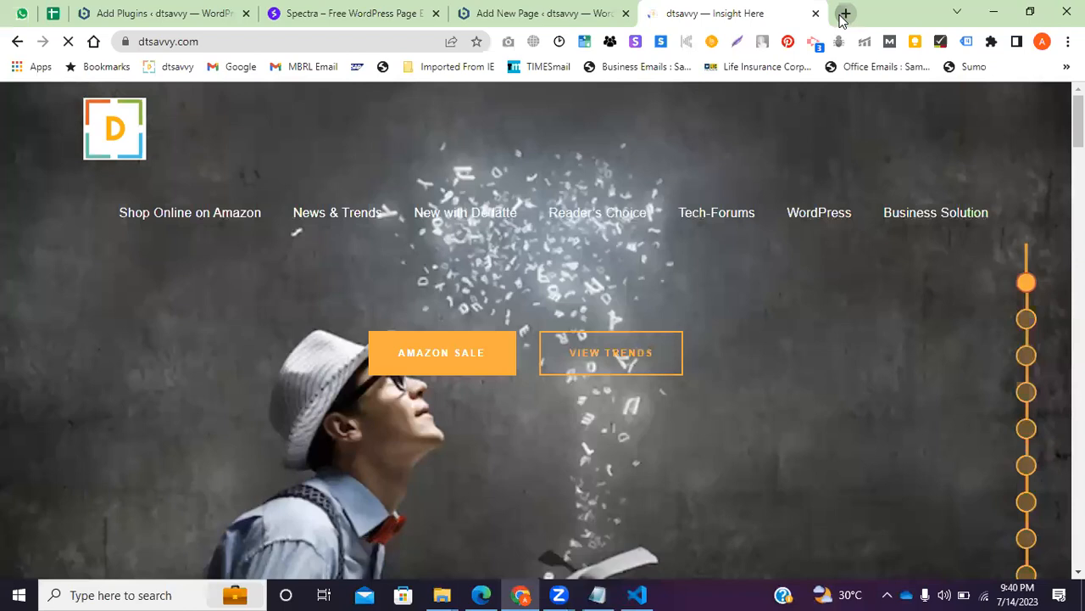
# Open the live site's WordPress dashboard at dtsavvy.com/wp-admin/ in another browser tab
pyautogui.click(844, 14)
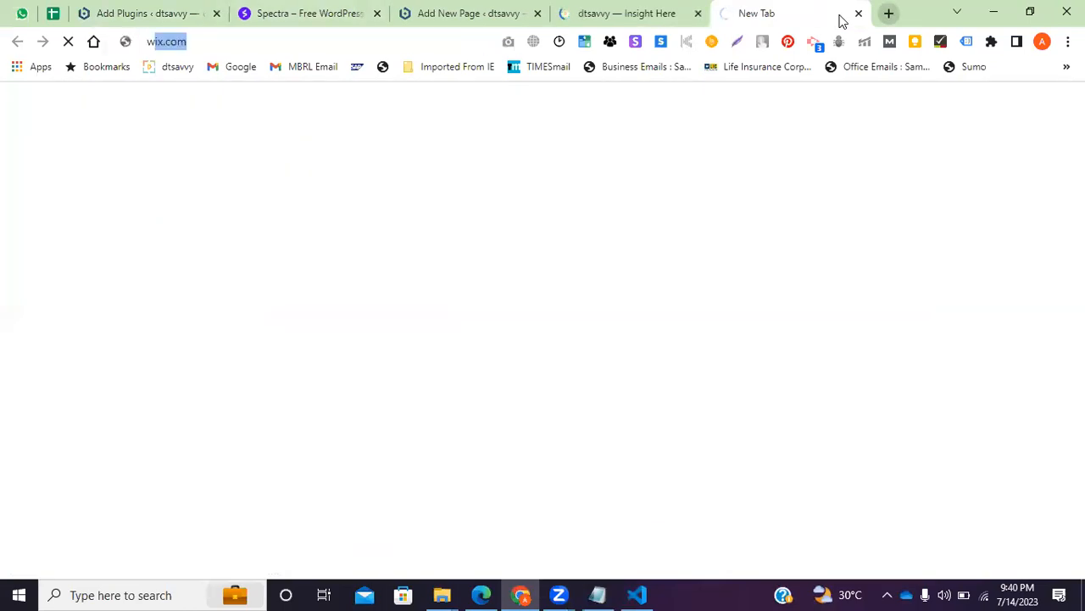
pyautogui.write('wp')
pyautogui.press('Down')
pyautogui.press('Down')
pyautogui.press('Down')
pyautogui.press('Down')
pyautogui.press('Down')
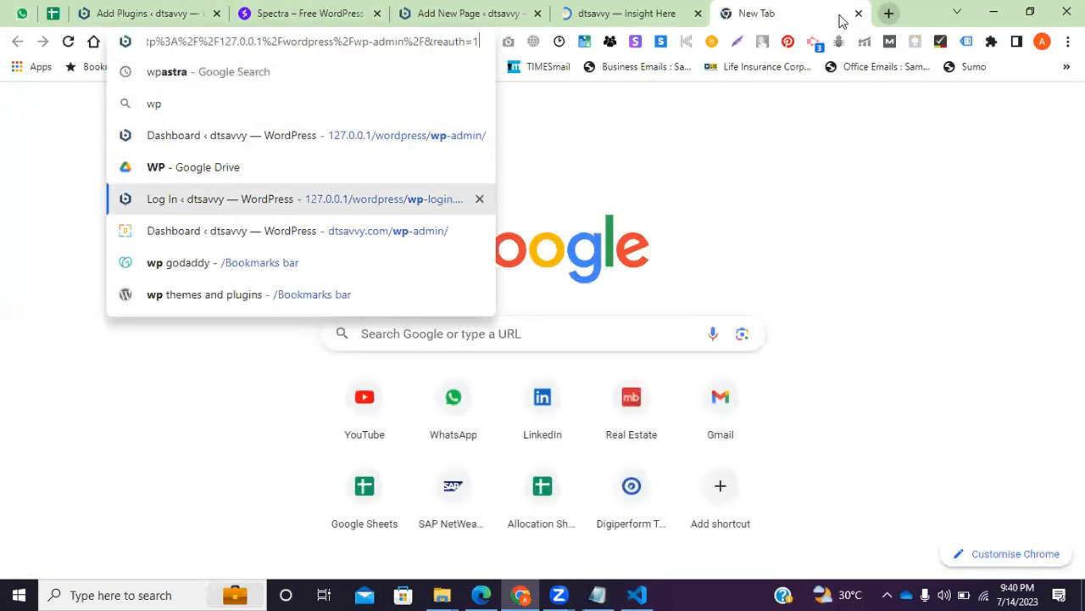
pyautogui.press('Return')
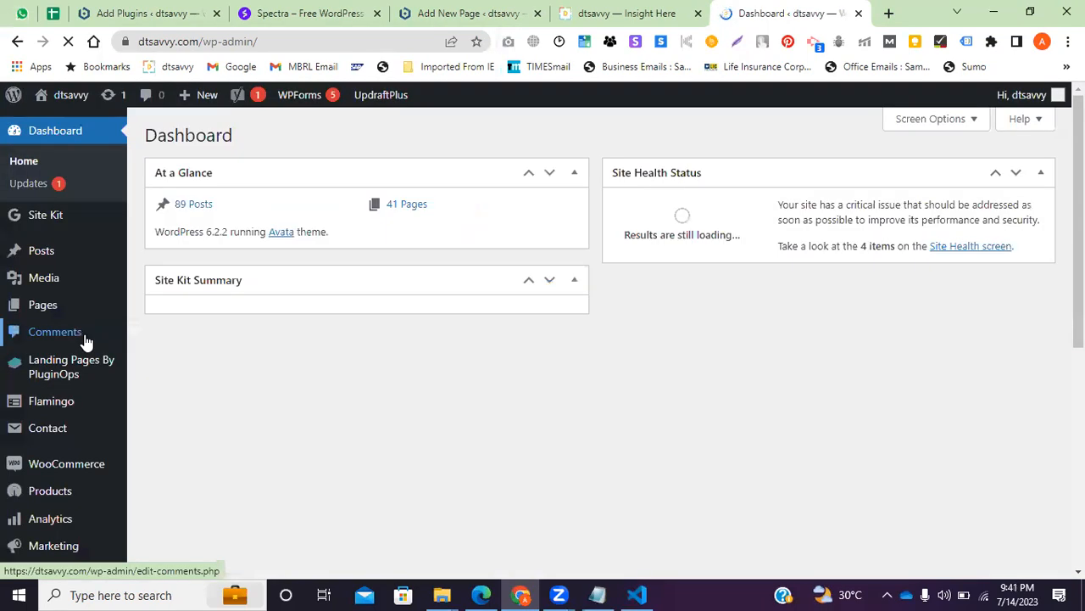
# Go to the live site's plugins, start adding a new one and search for "Spectra"
pyautogui.scroll(-2, 64, 349)
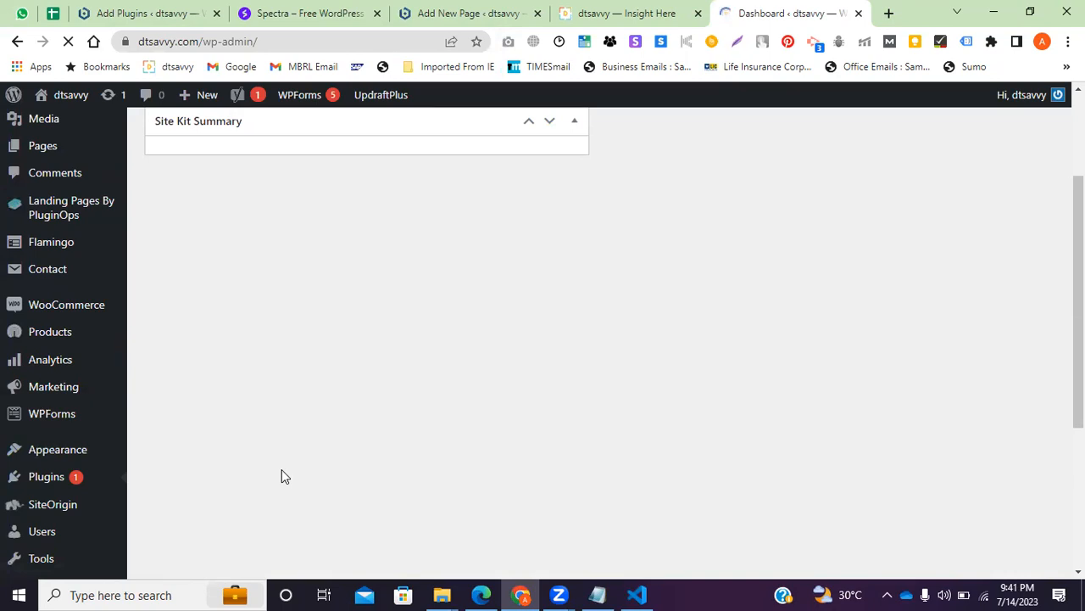
pyautogui.scroll(2, 267, 353)
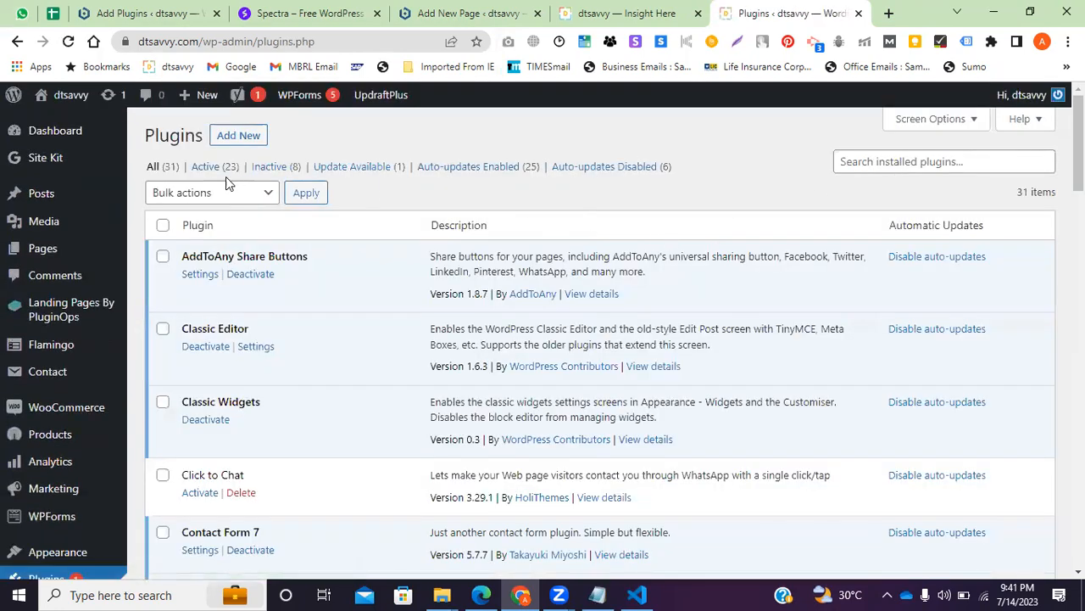
pyautogui.click(241, 137)
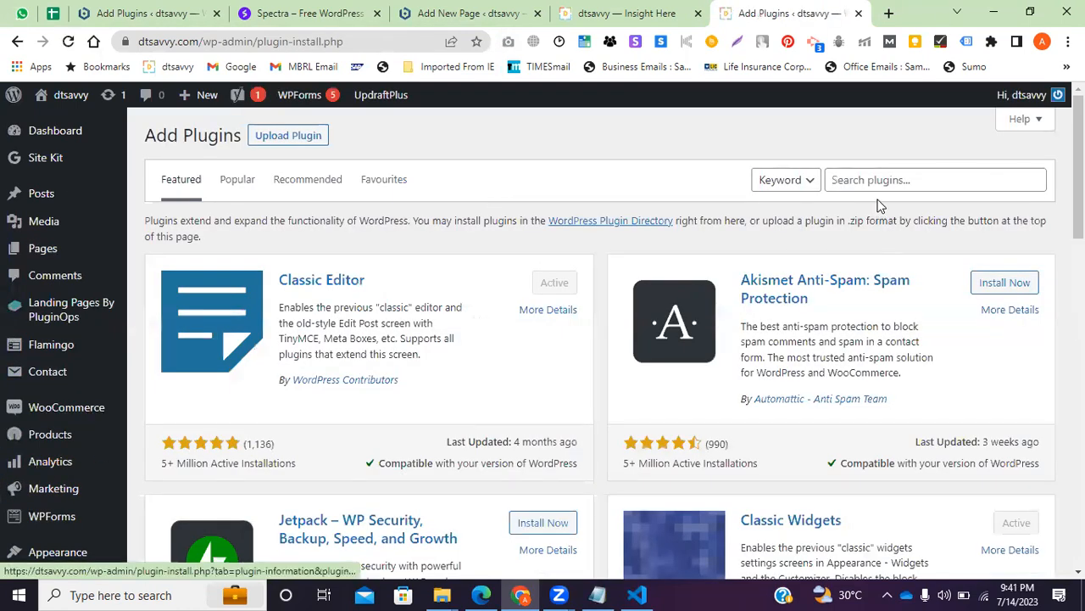
pyautogui.click(878, 181)
pyautogui.write('Spectra')
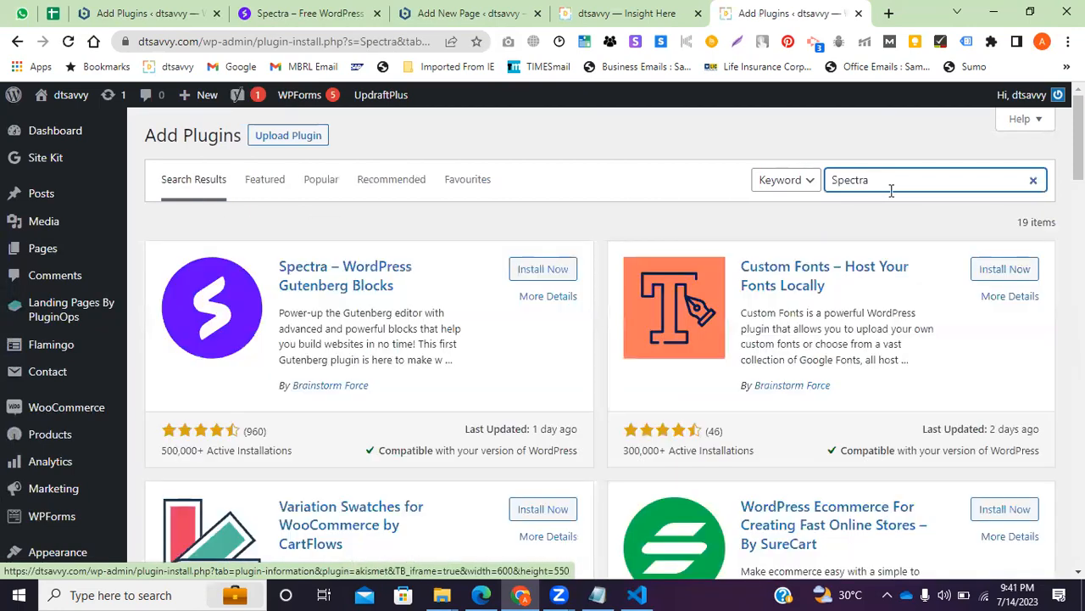
# Install and activate the Spectra – WordPress Gutenberg Blocks plugin on the live dtsavvy.com site
pyautogui.click(522, 272)
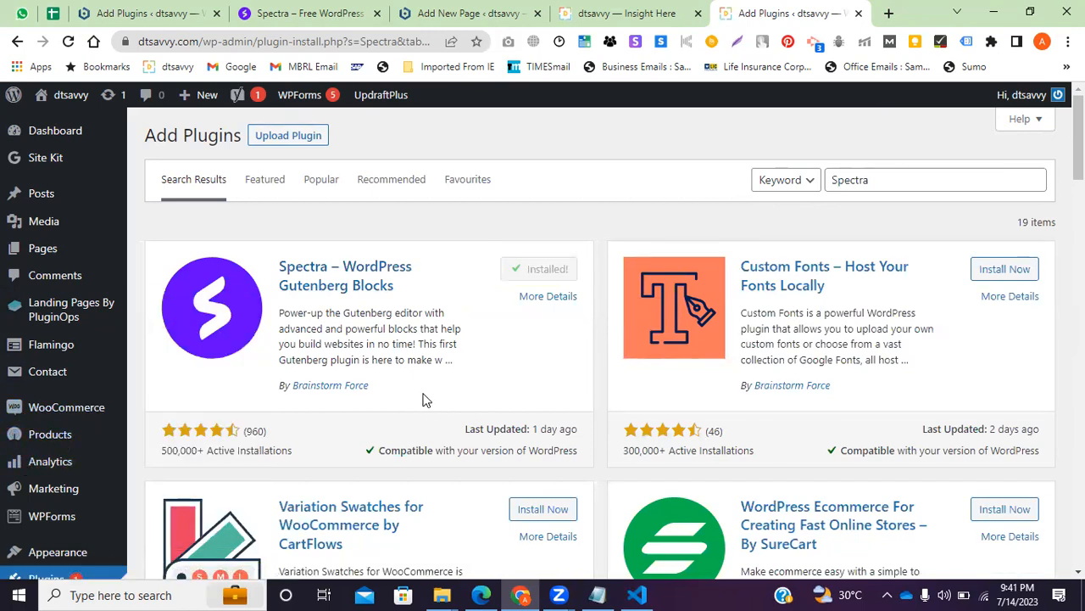
pyautogui.click(546, 270)
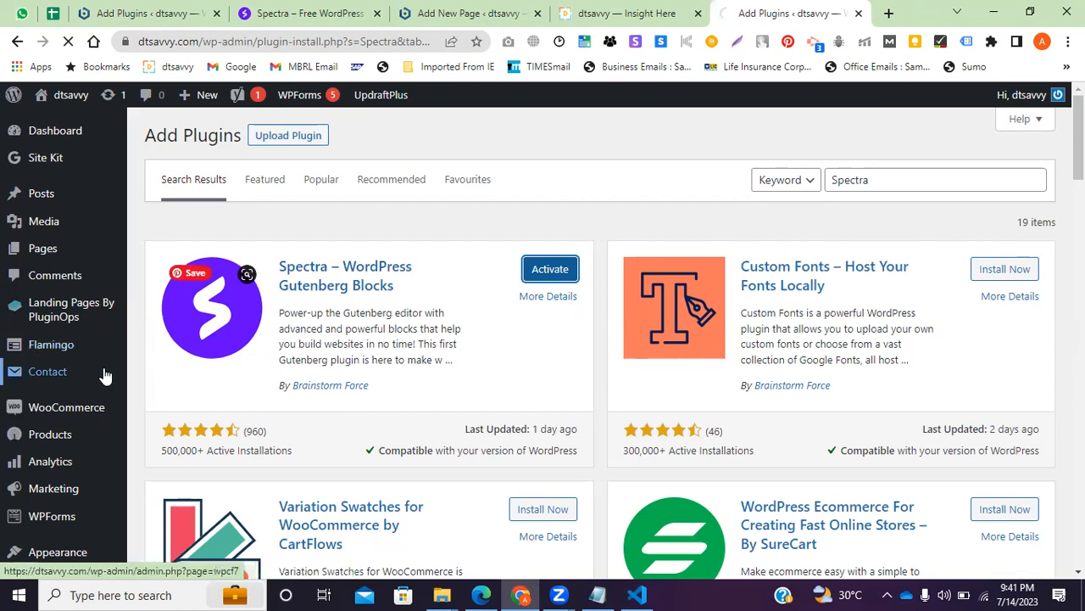
pyautogui.moveTo(105, 376)
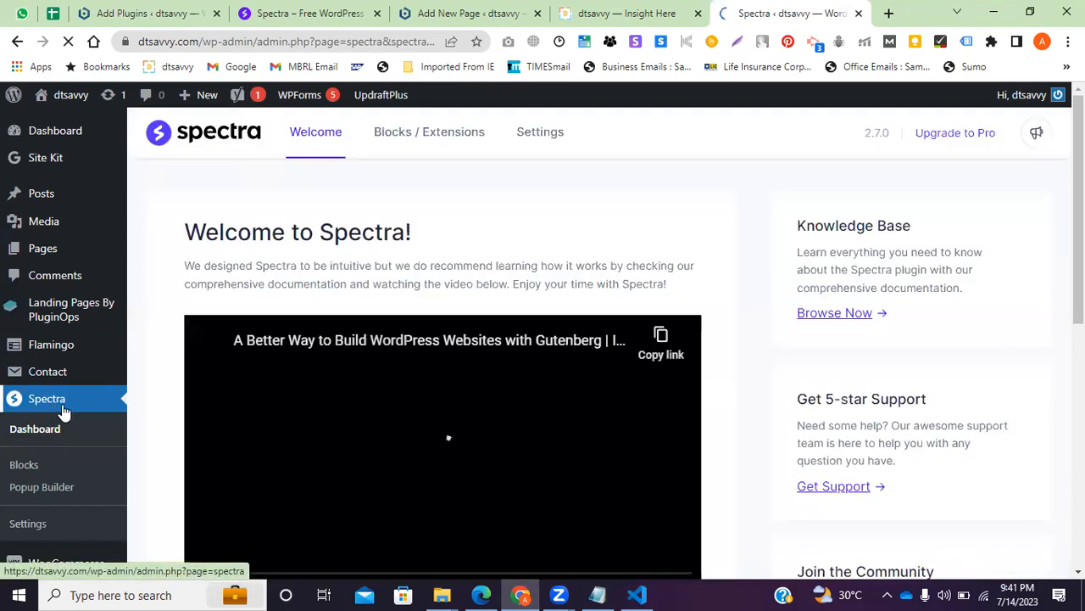
# Look through the Spectra welcome page and the live site's admin options, then reopen the Spectra dashboard
pyautogui.scroll(-5, 449, 352)
pyautogui.scroll(5, 430, 344)
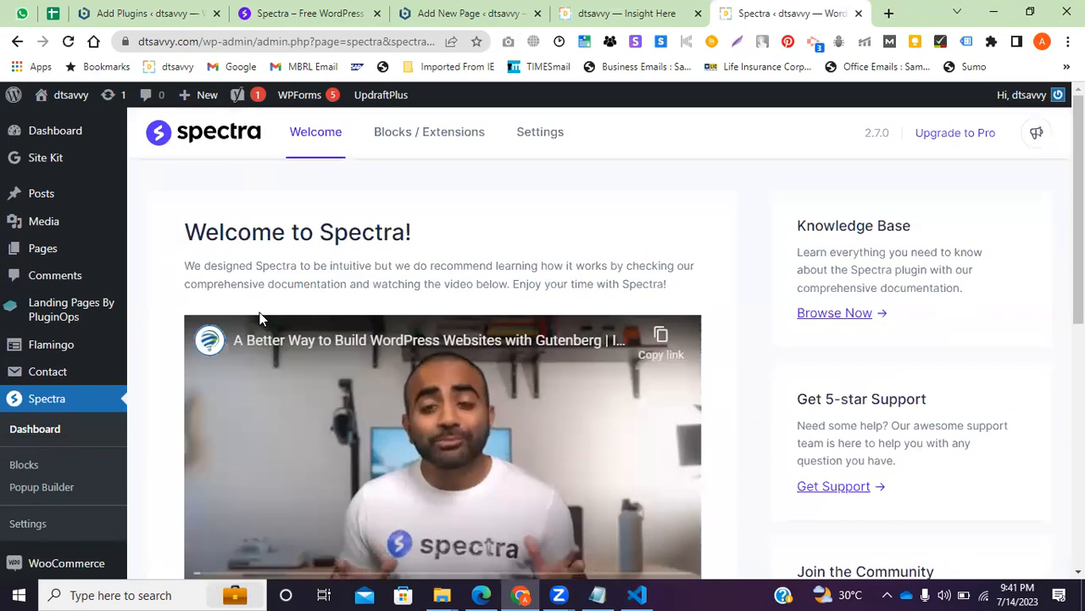
pyautogui.scroll(-2, 481, 423)
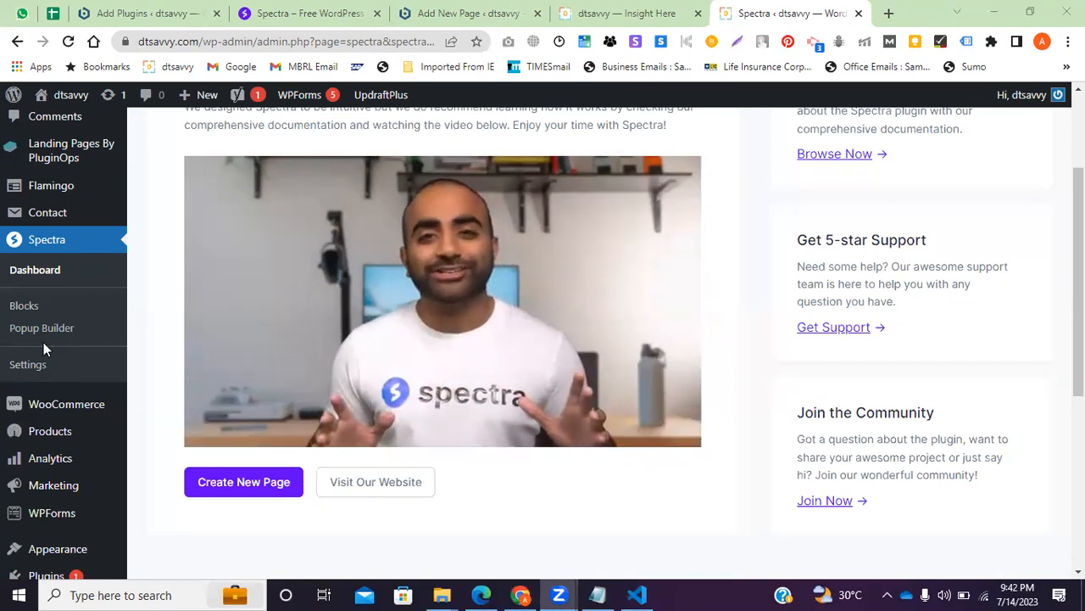
pyautogui.scroll(-4, 43, 342)
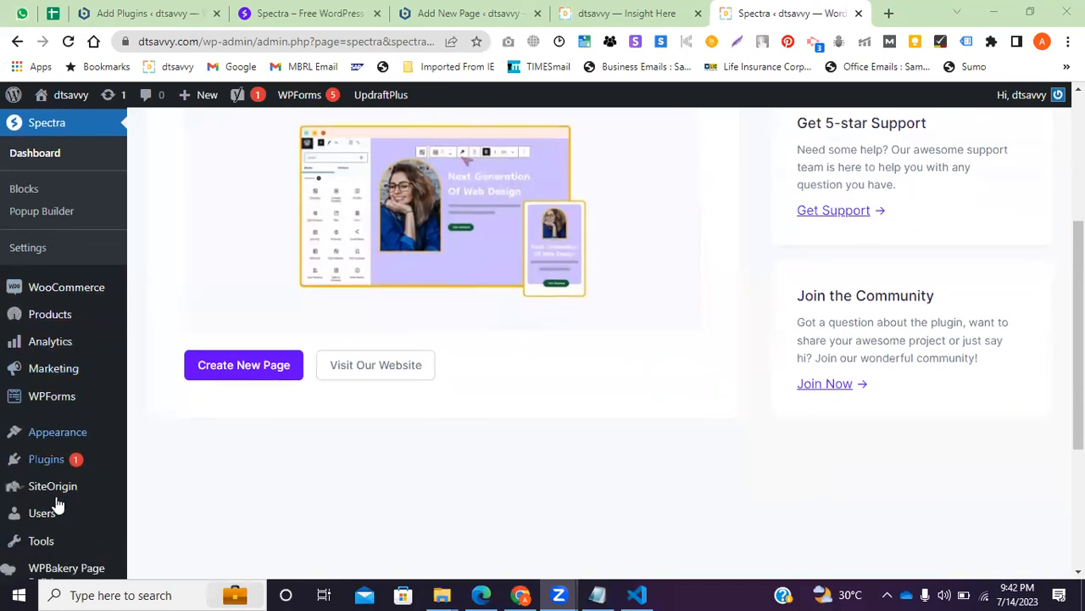
pyautogui.scroll(5, 53, 332)
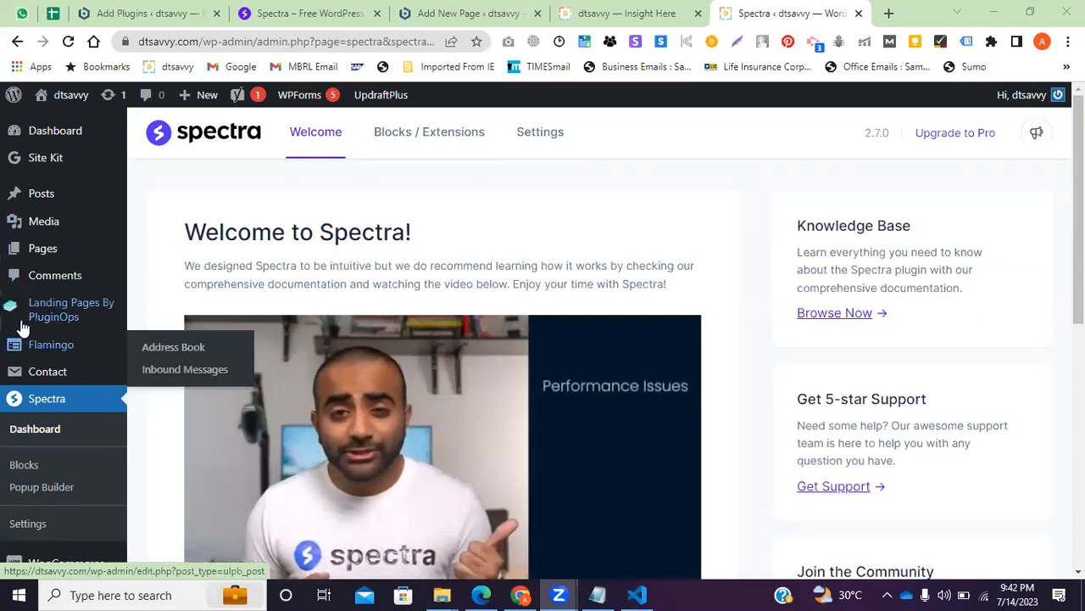
pyautogui.click(43, 433)
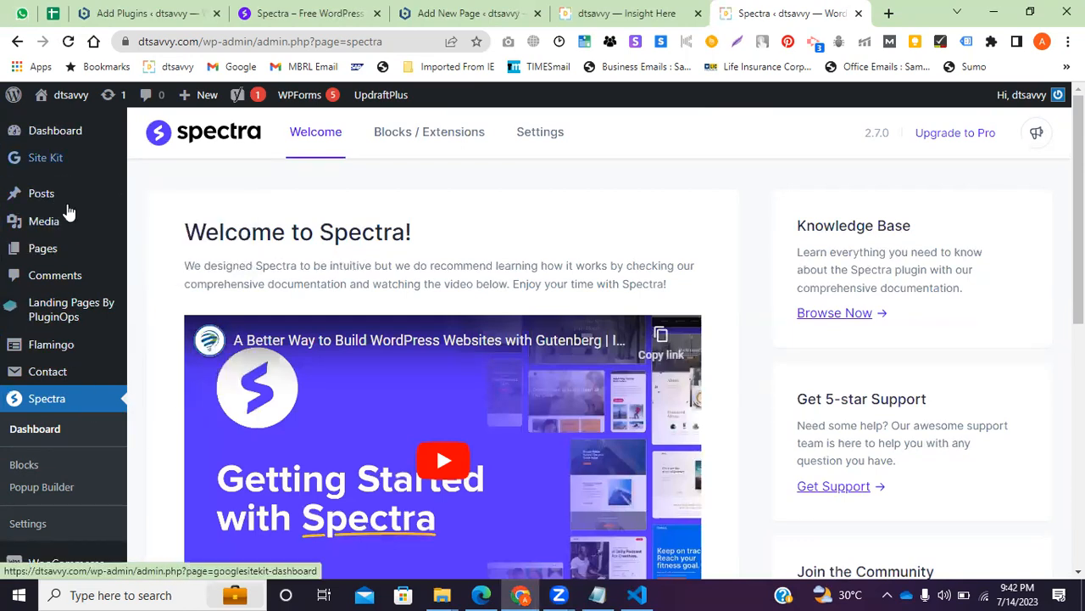
# Start a new page on the live site and look over the editor it opens in
pyautogui.moveTo(53, 246)
pyautogui.click(169, 280)
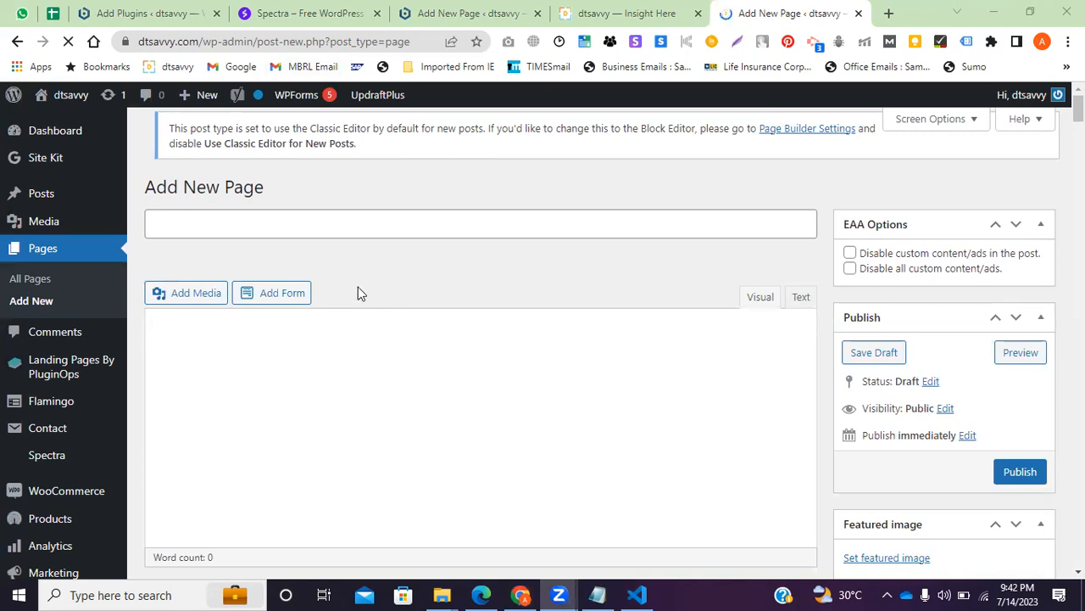
pyautogui.scroll(-3, 93, 467)
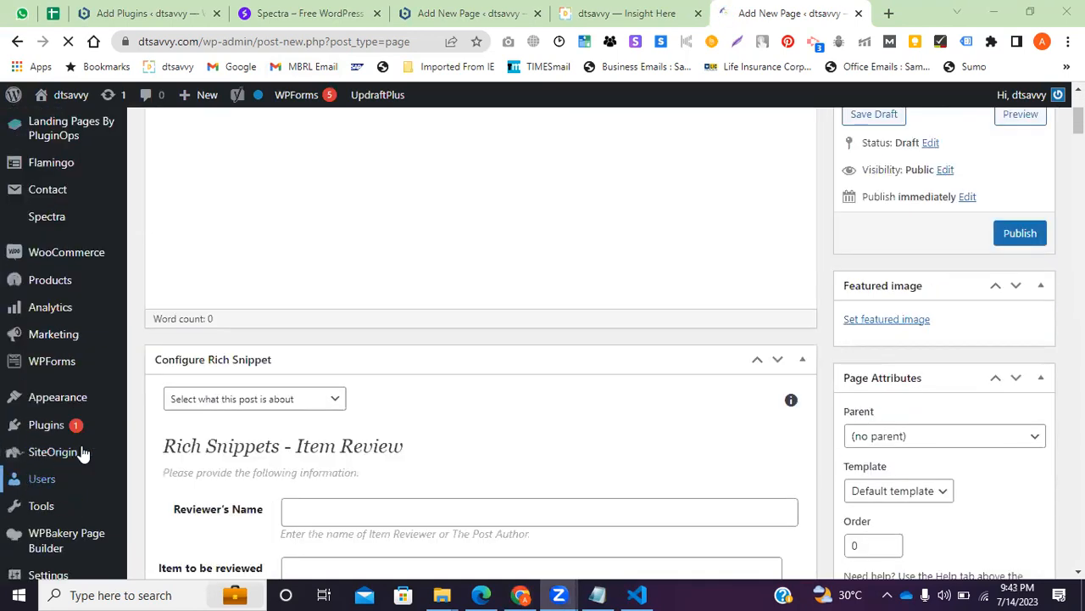
pyautogui.scroll(3, 315, 348)
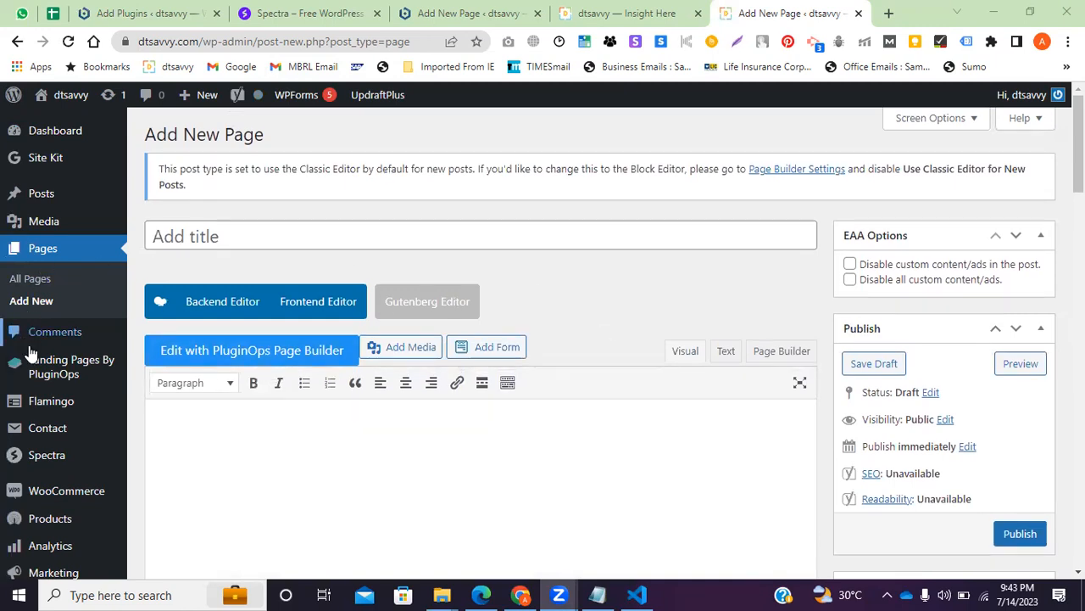
# Open the live site's installed plugins and find the Spectra entry by searching the page for "spec"
pyautogui.scroll(-2, 51, 445)
pyautogui.scroll(-3, 50, 445)
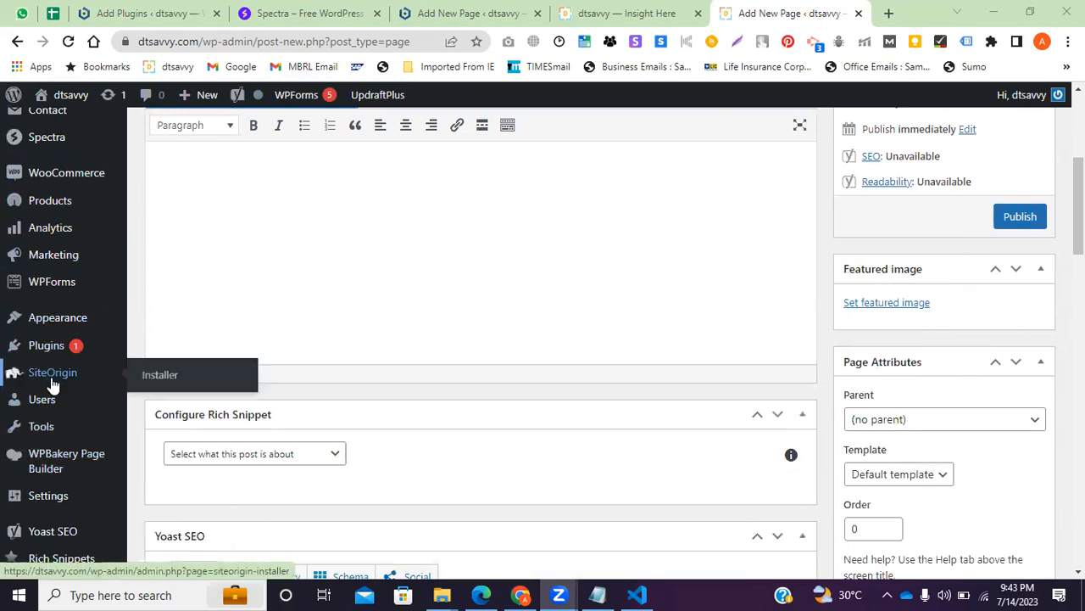
pyautogui.moveTo(48, 348)
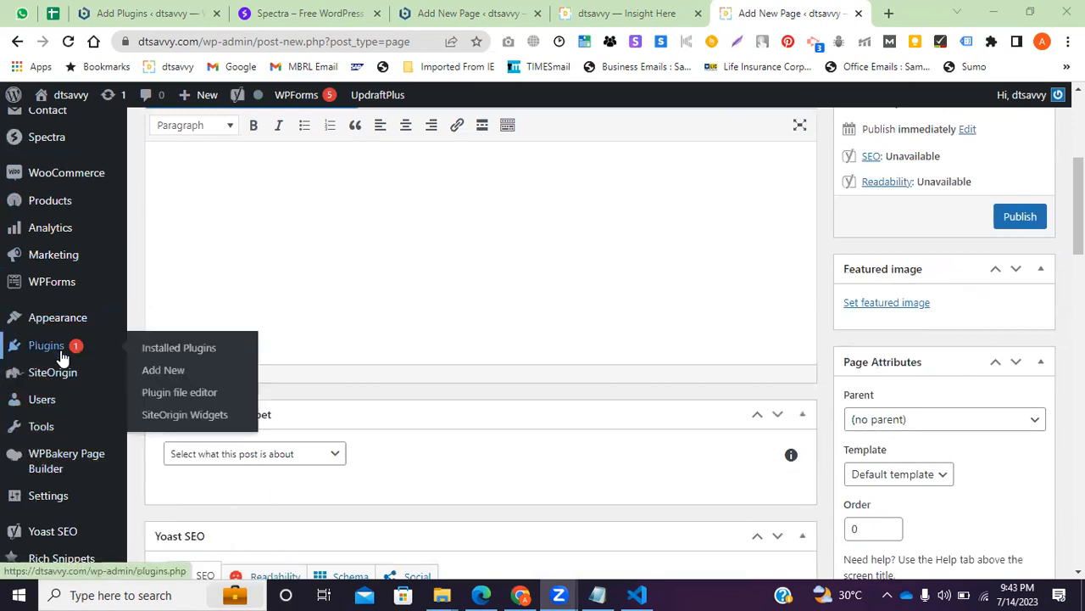
pyautogui.click(175, 349)
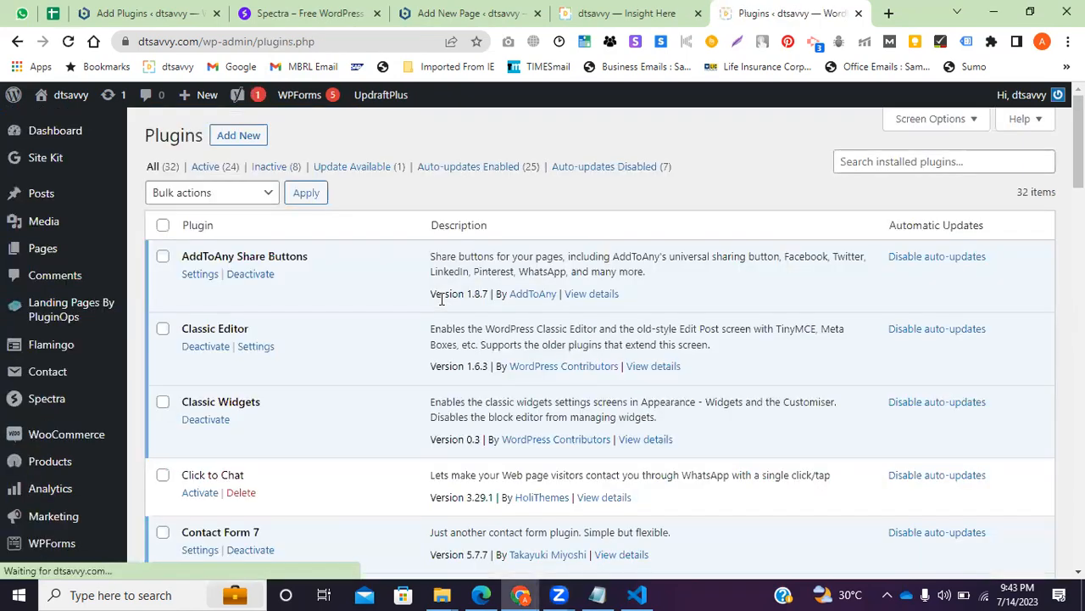
pyautogui.scroll(-5, 345, 371)
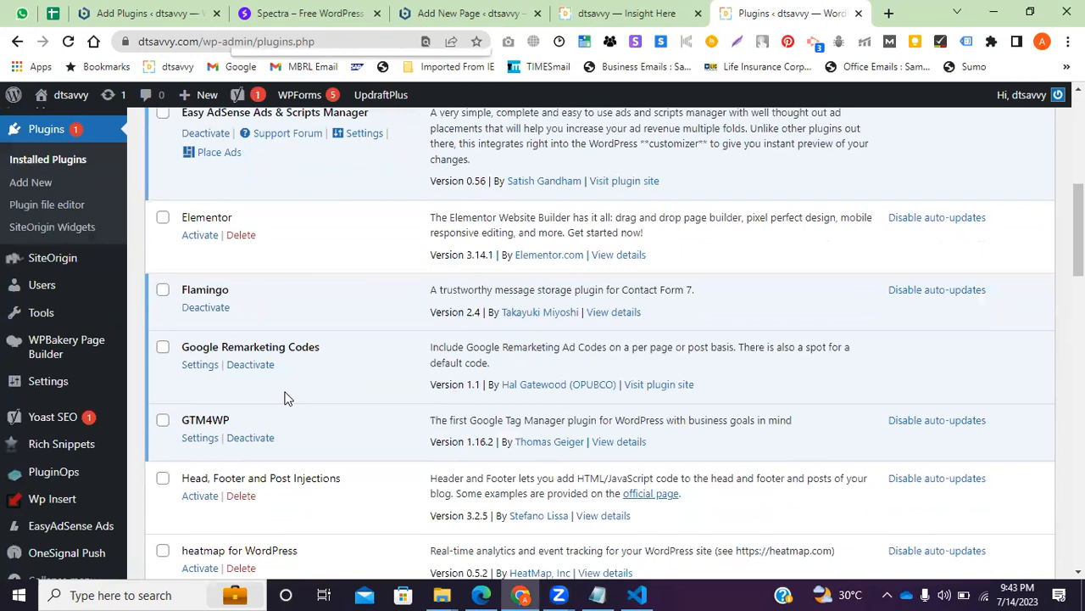
pyautogui.hotkey('ctrl', 'f')
pyautogui.write('spec')
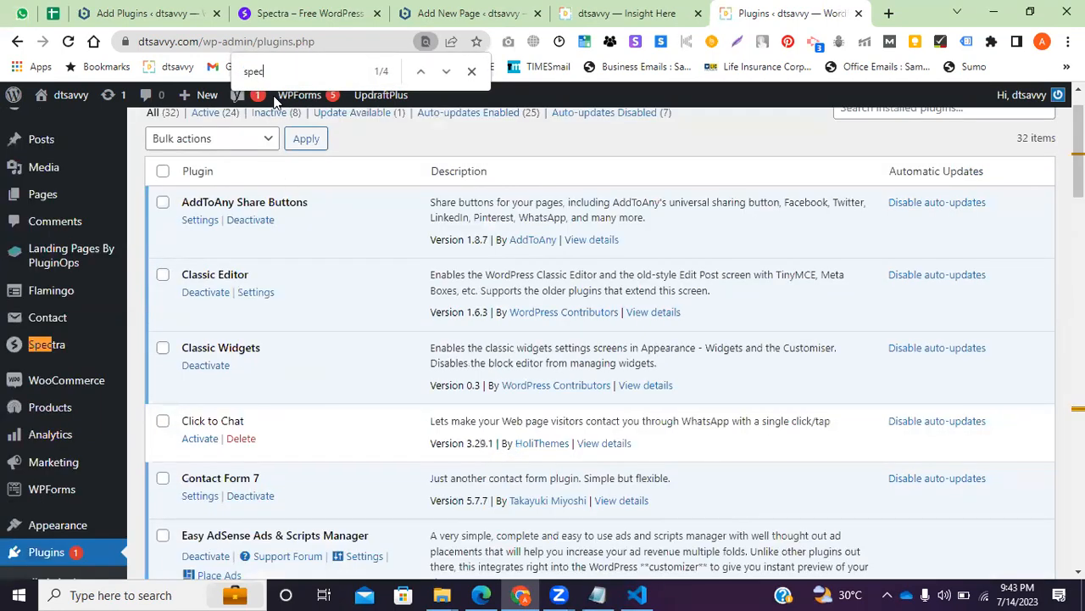
pyautogui.press('Return')
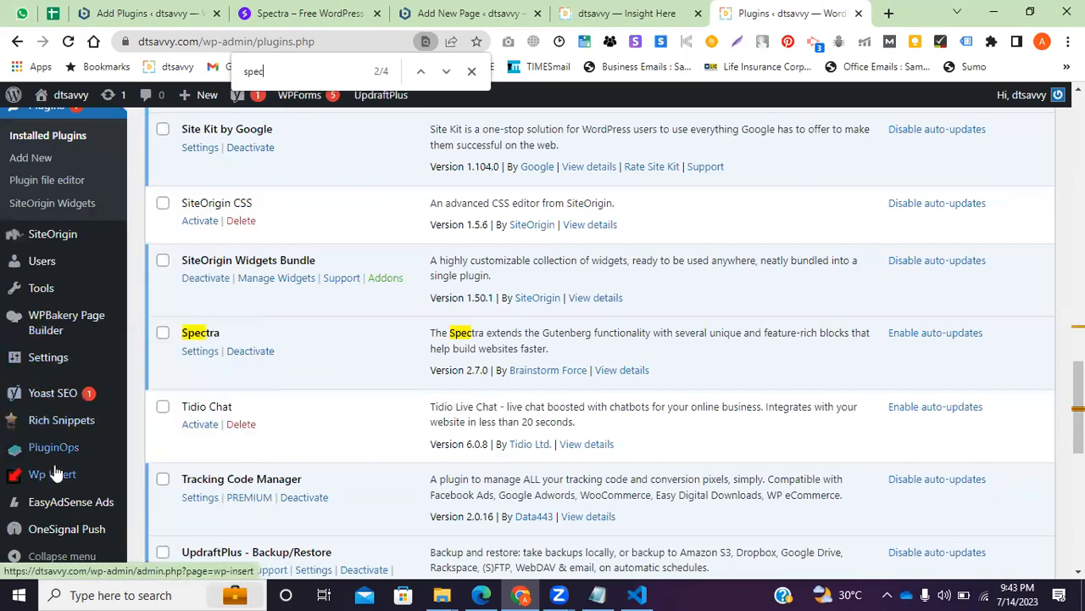
# Open the Spectra dashboard and create a new page from its welcome screen
pyautogui.scroll(2, 53, 468)
pyautogui.moveTo(62, 234)
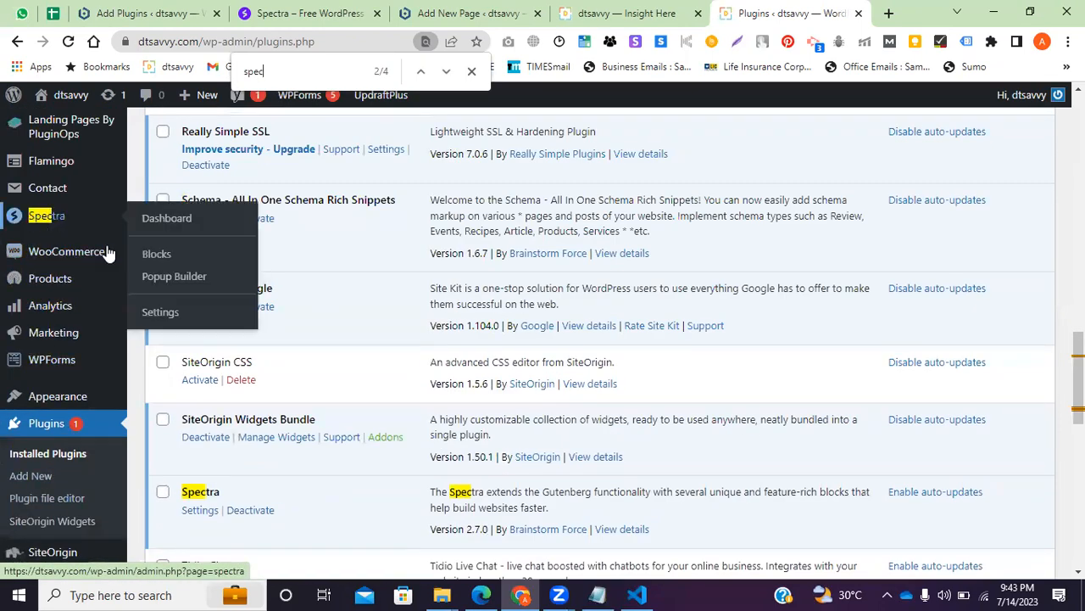
pyautogui.click(136, 222)
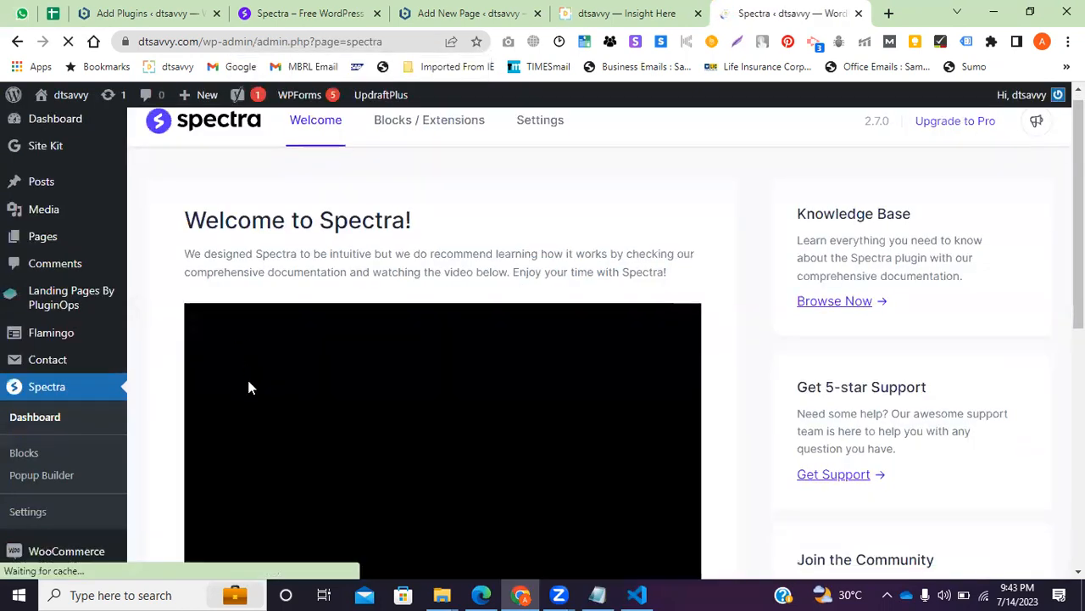
pyautogui.scroll(-3, 254, 398)
pyautogui.click(254, 407)
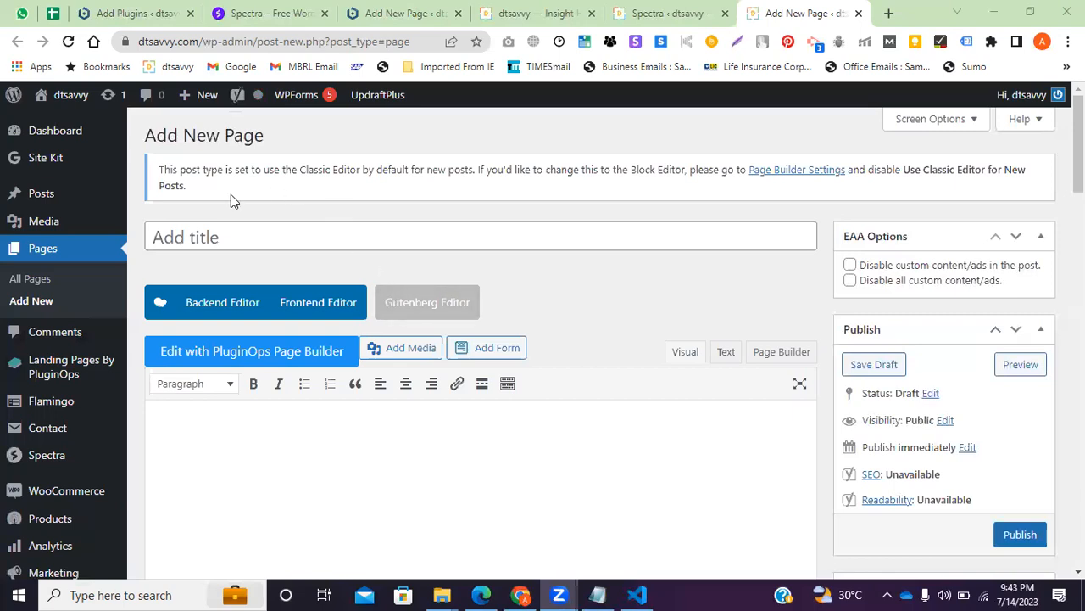
# Read the Classic Editor notice on the new page, switch the page to the Backend Editor and look it over
pyautogui.moveTo(230, 194); pyautogui.dragTo(142, 170)
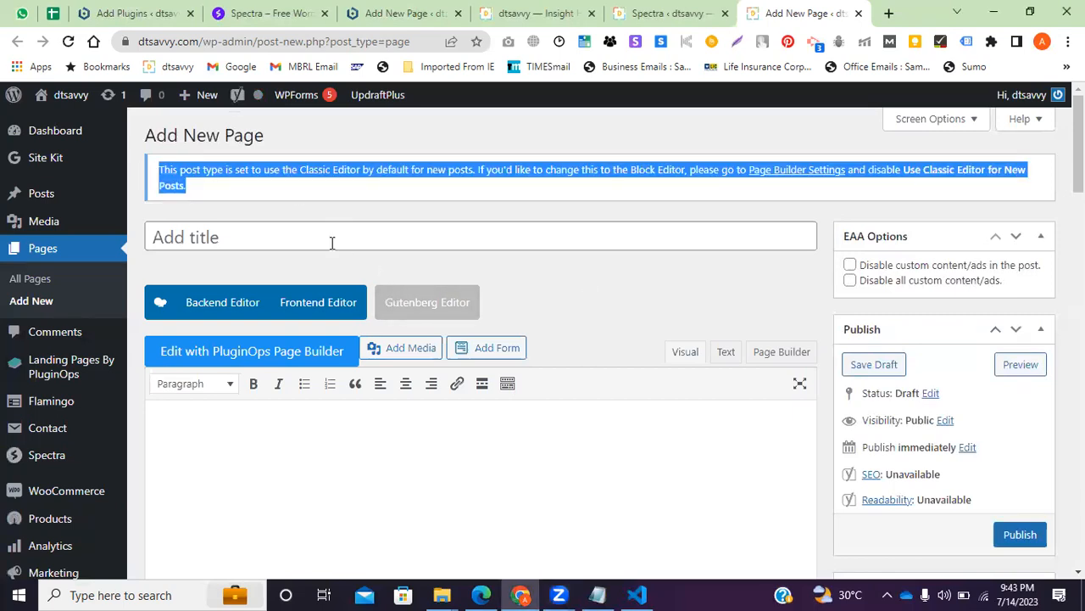
pyautogui.click(333, 280)
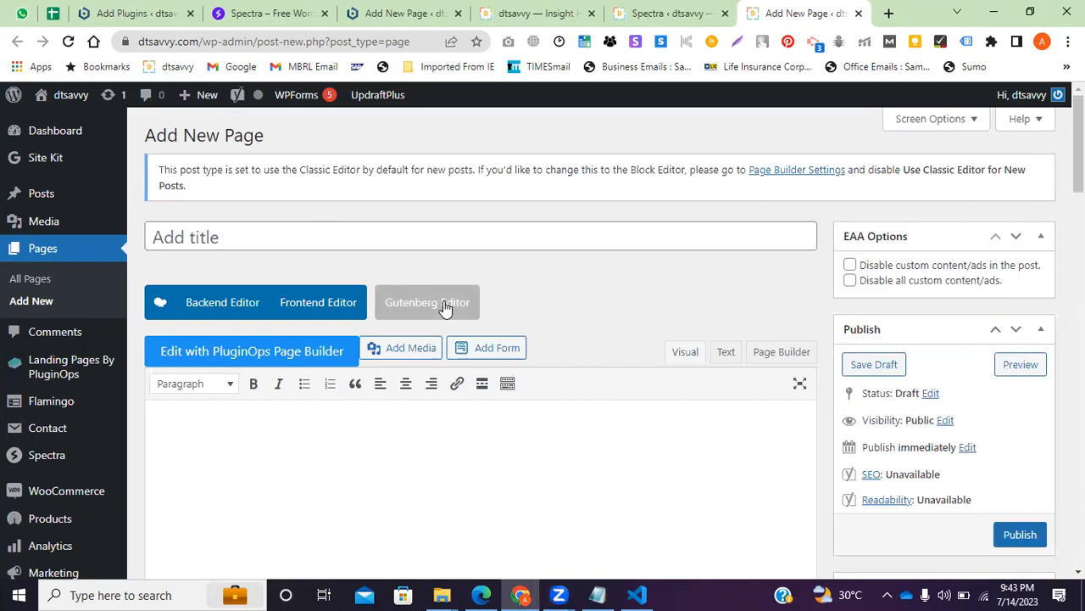
pyautogui.click(190, 316)
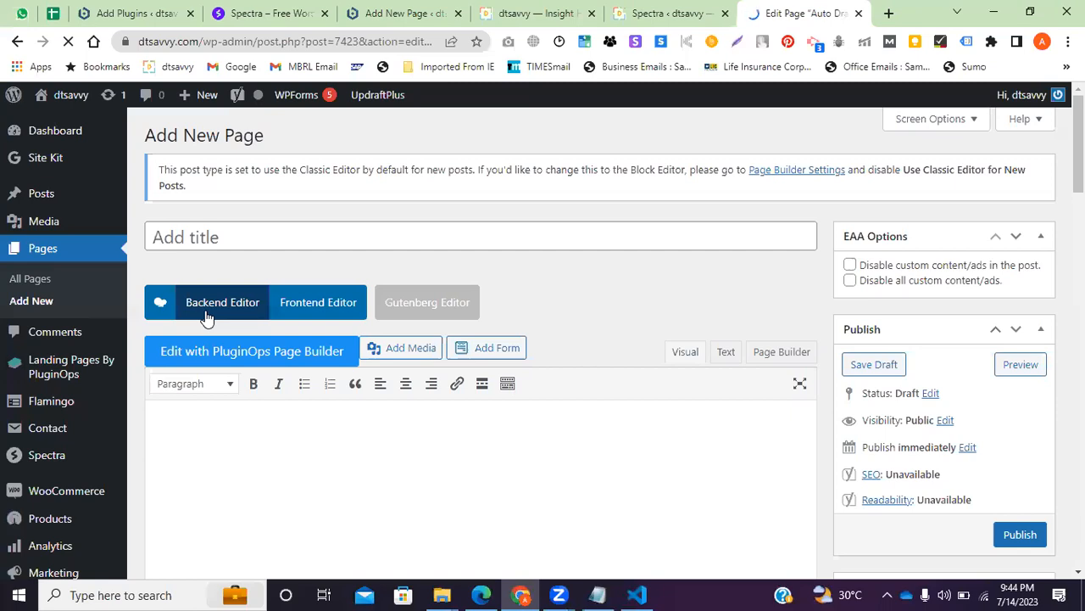
pyautogui.scroll(-1, 307, 340)
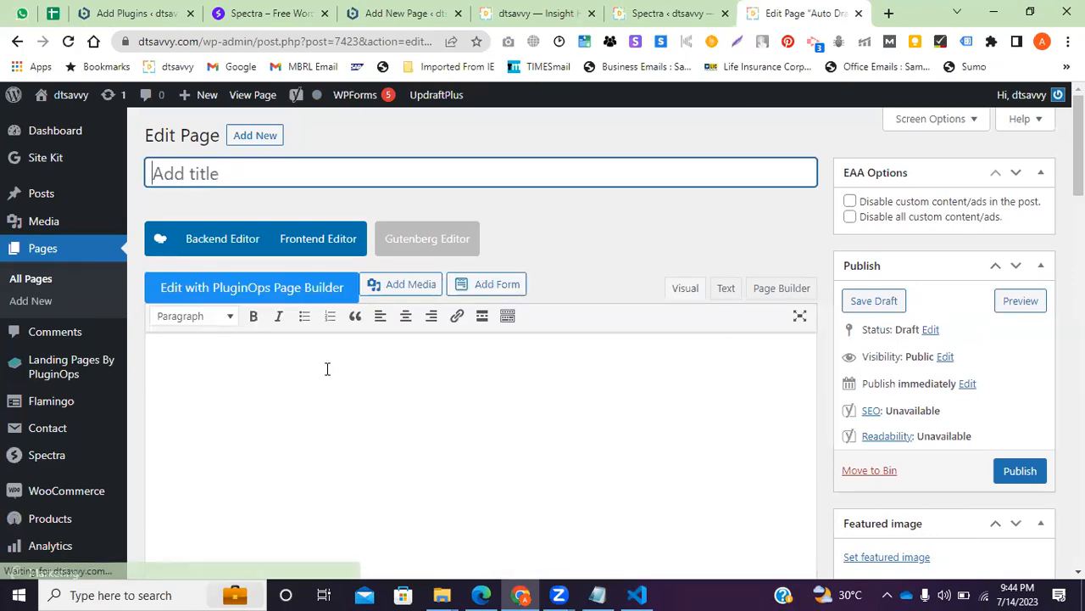
pyautogui.scroll(-3, 322, 364)
pyautogui.scroll(2, 313, 333)
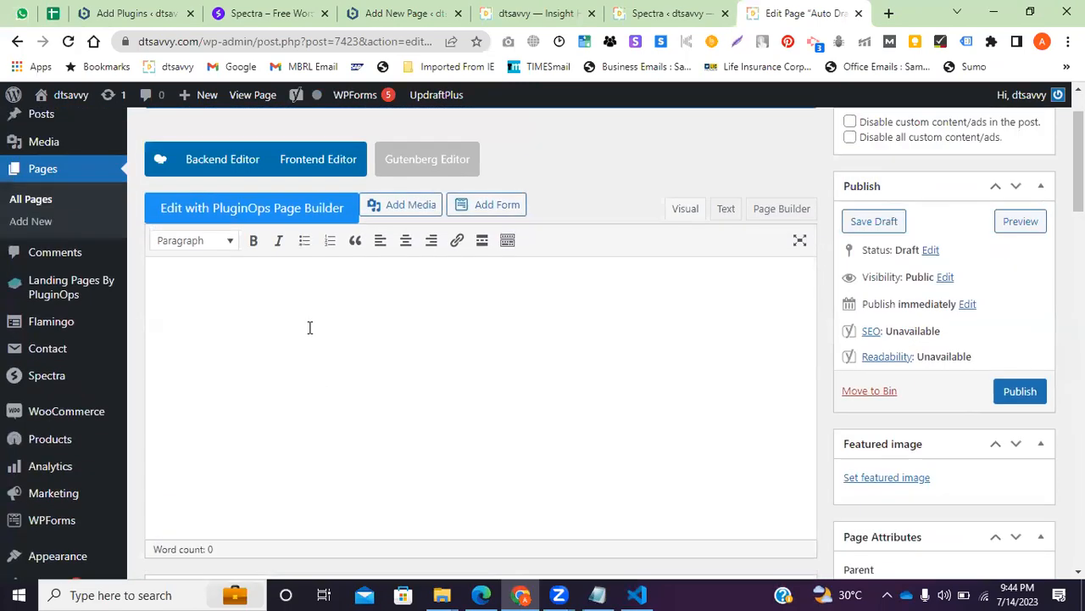
pyautogui.scroll(1, 298, 396)
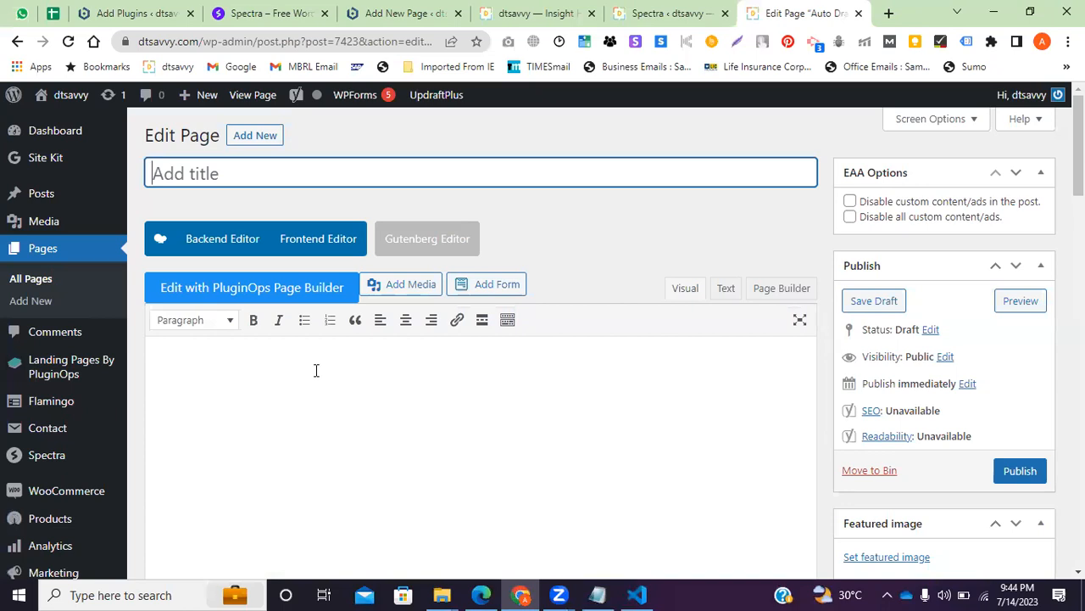
# Open the untitled page in the WPBakery Frontend Editor and look through its blank layout
pyautogui.click(311, 243)
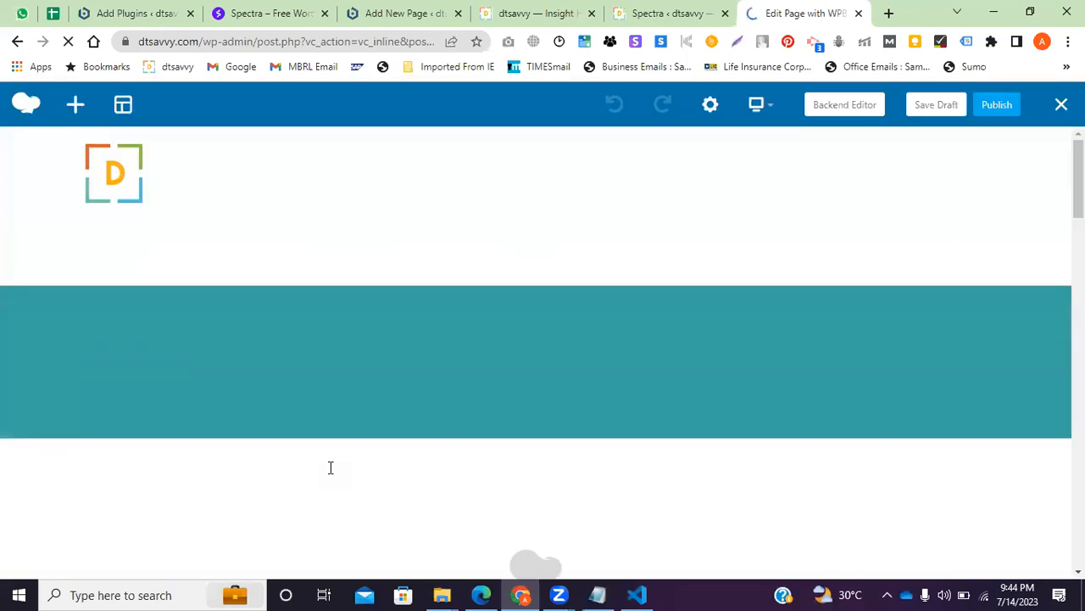
pyautogui.scroll(-6, 289, 300)
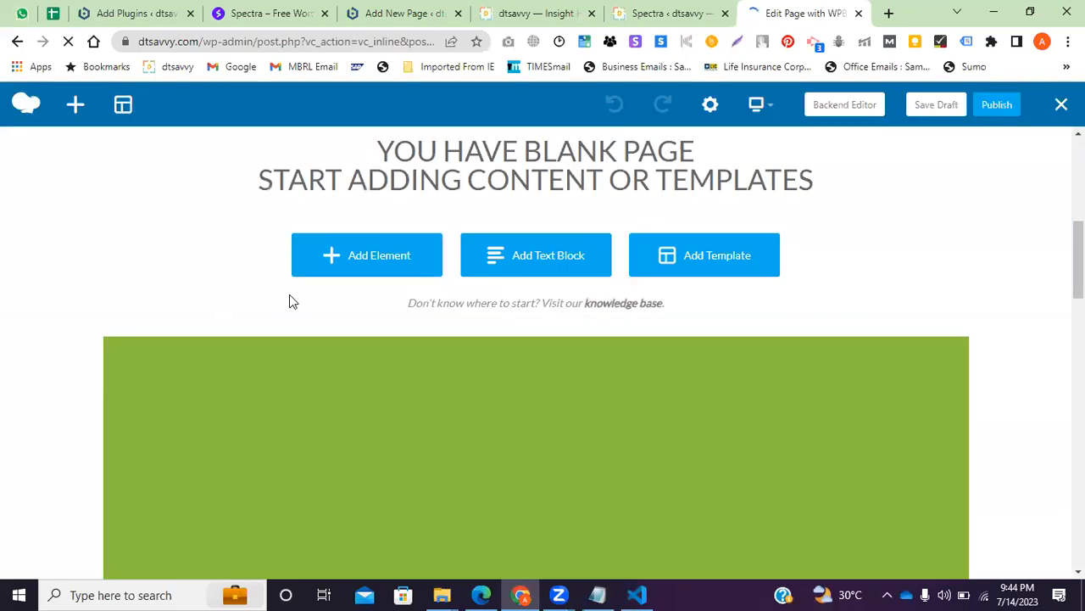
pyautogui.scroll(4, 257, 293)
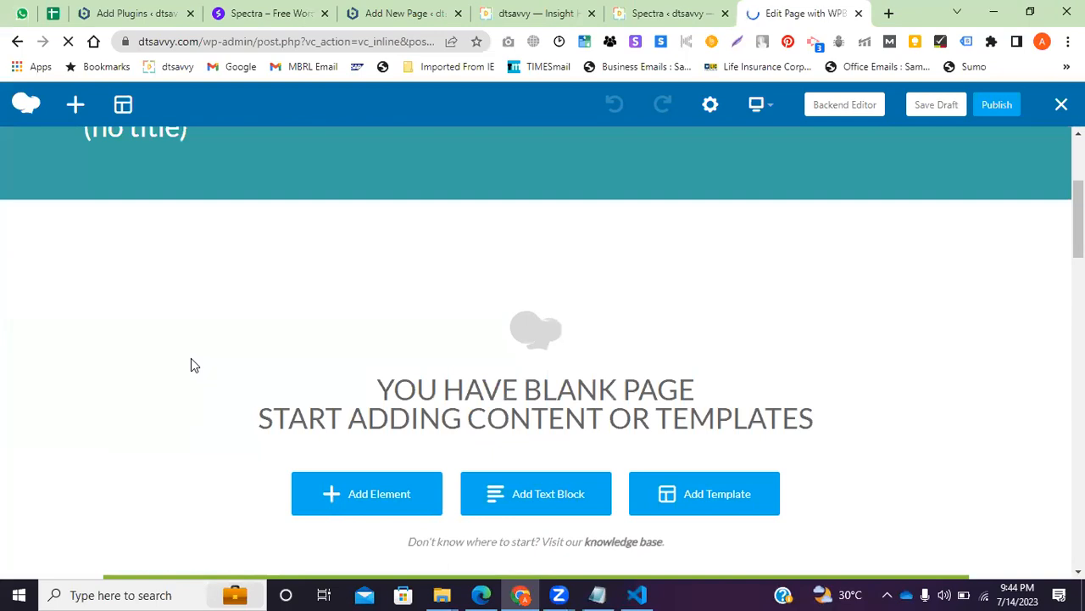
pyautogui.scroll(-10, 189, 355)
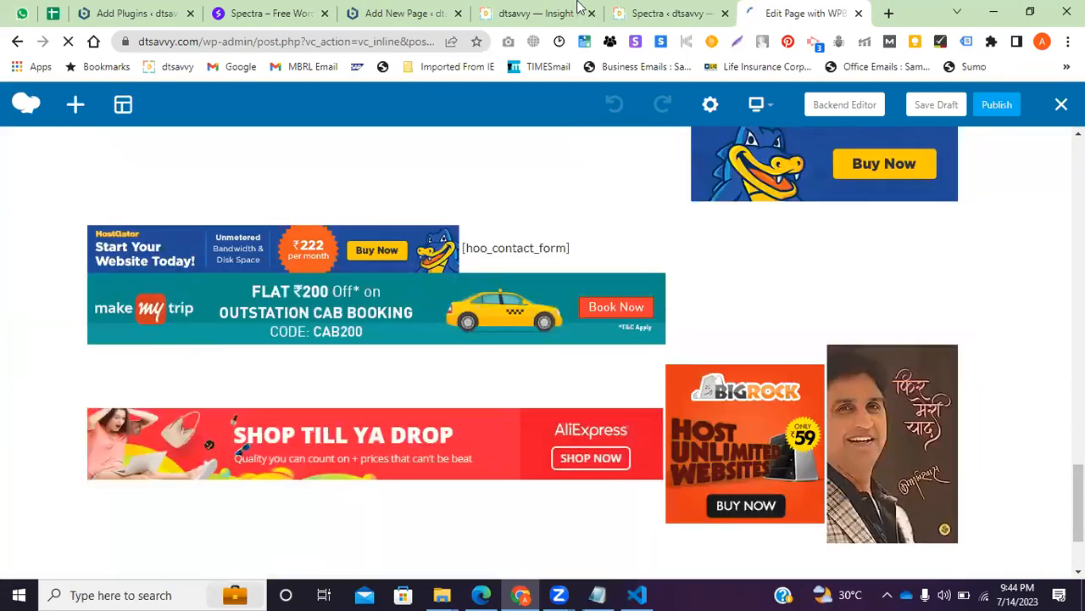
# Compare the open tabs with the local Spectra page, and open the live site's plugins list from the Spectra dashboard tab
pyautogui.click(377, 13)
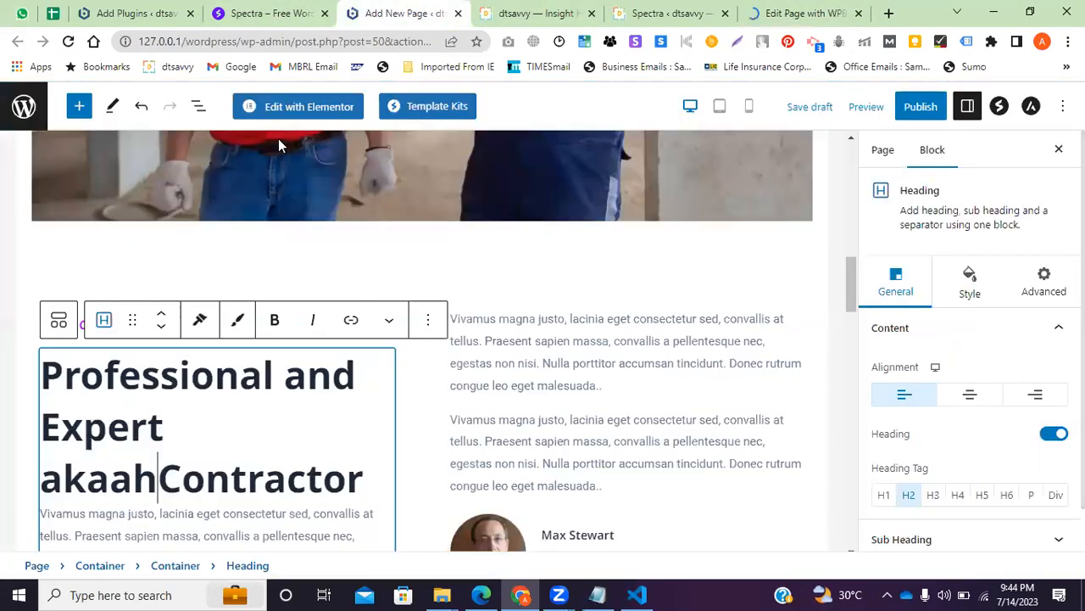
pyautogui.click(259, 10)
pyautogui.click(401, 12)
pyautogui.click(526, 13)
pyautogui.click(666, 13)
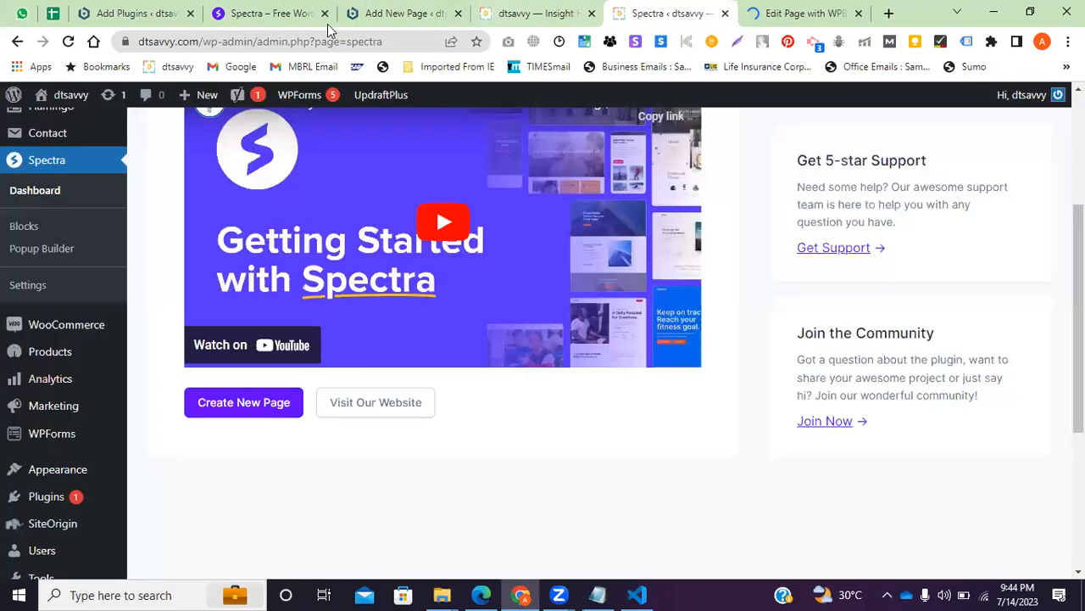
pyautogui.scroll(-2, 51, 382)
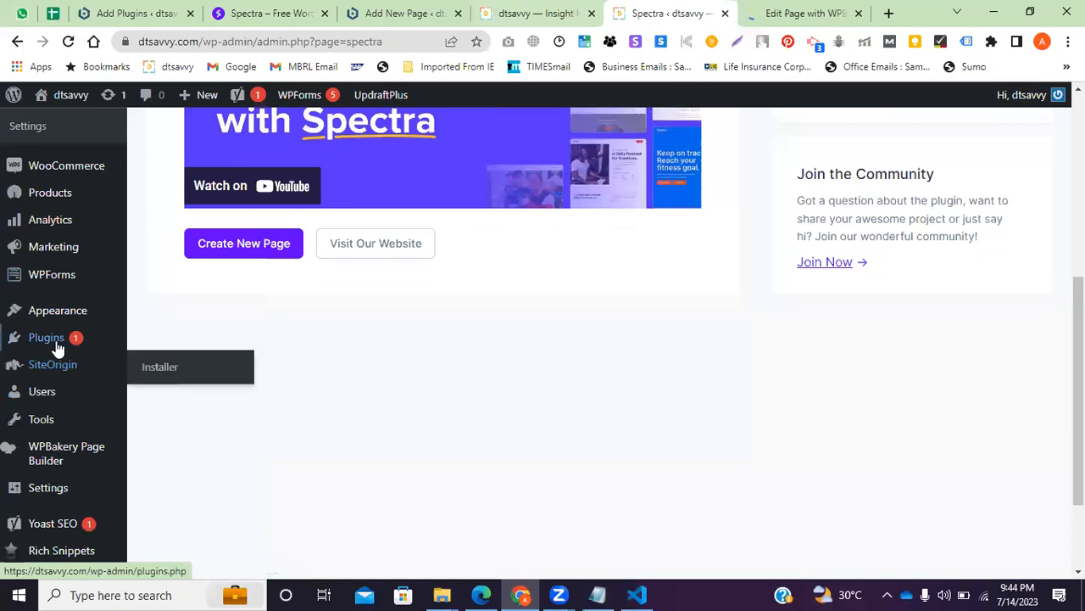
pyautogui.click(166, 342)
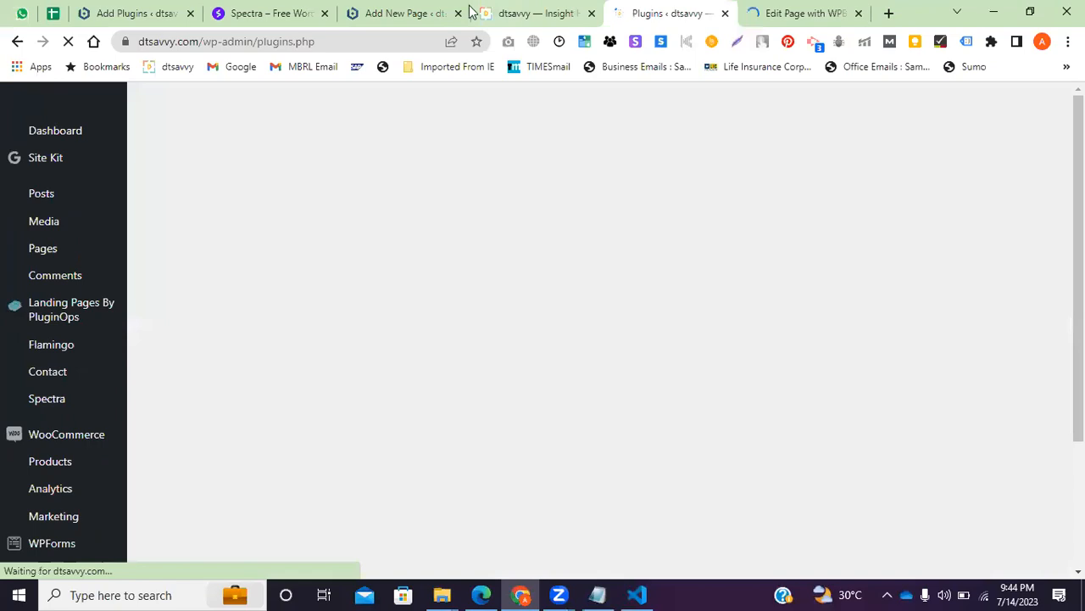
pyautogui.click(795, 10)
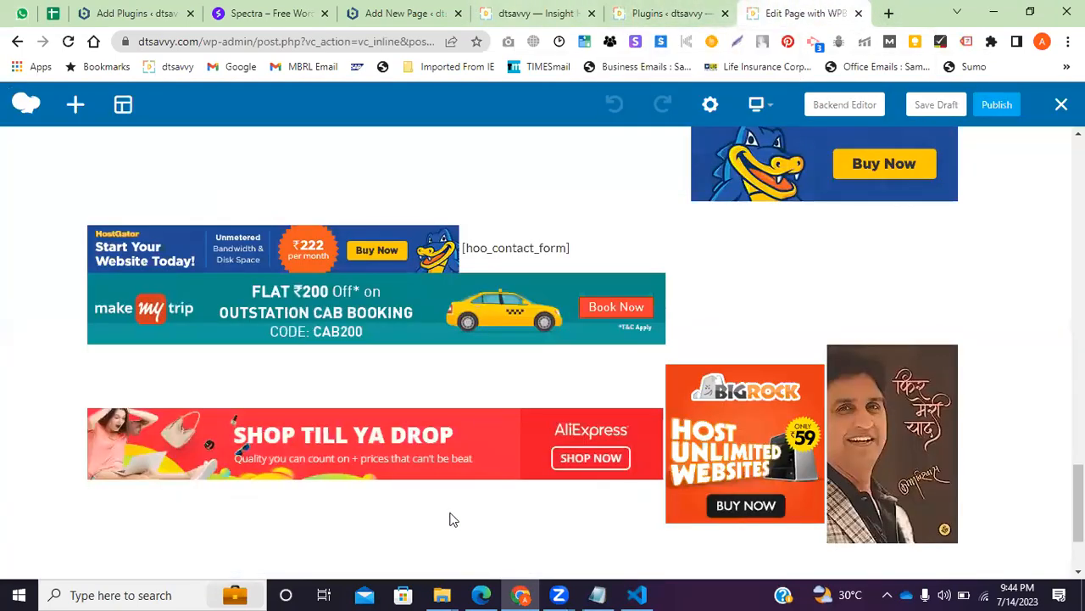
pyautogui.click(666, 13)
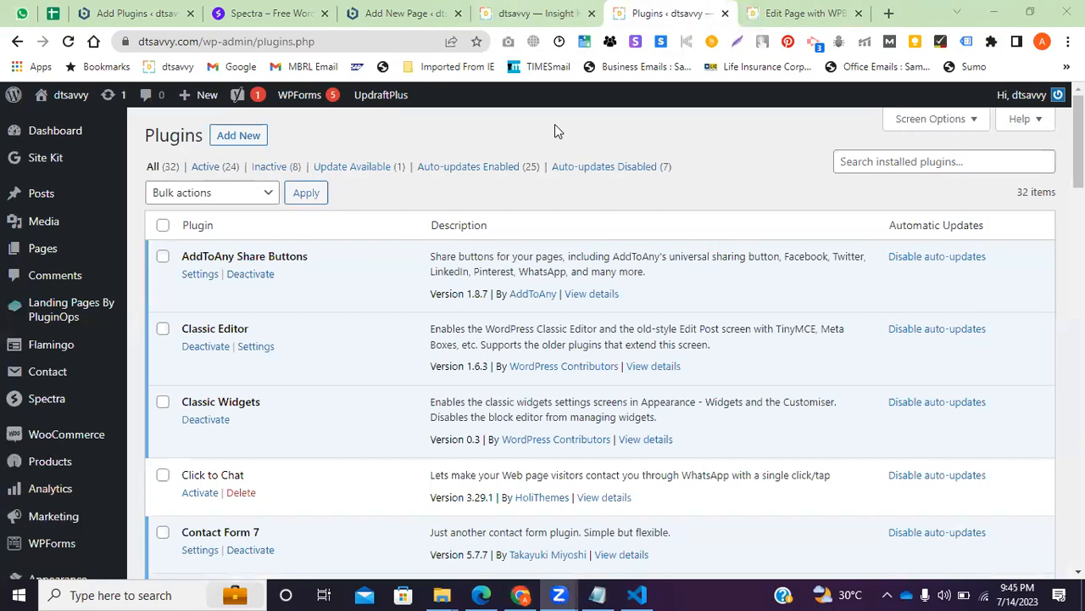
# Switch to the live dtsavvy.com home page and look through its blog posts section
pyautogui.click(554, 13)
pyautogui.scroll(-3, 329, 302)
pyautogui.scroll(-5, 329, 302)
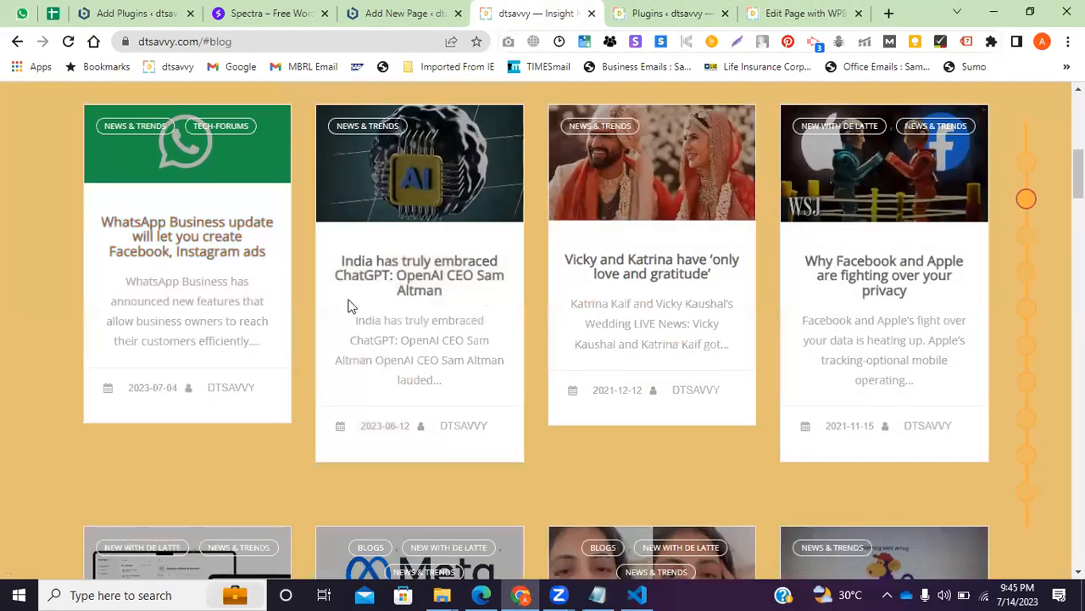
pyautogui.scroll(3, 289, 320)
pyautogui.scroll(-15, 249, 312)
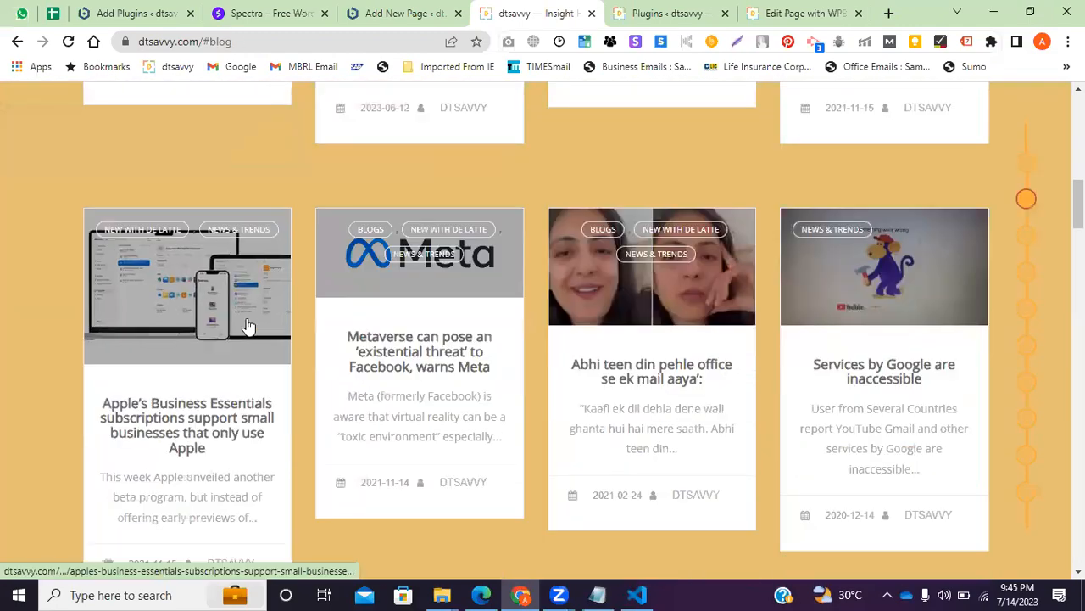
# Look through the live home page's About Us and team sections and return to the blog posts
pyautogui.scroll(-12, 163, 328)
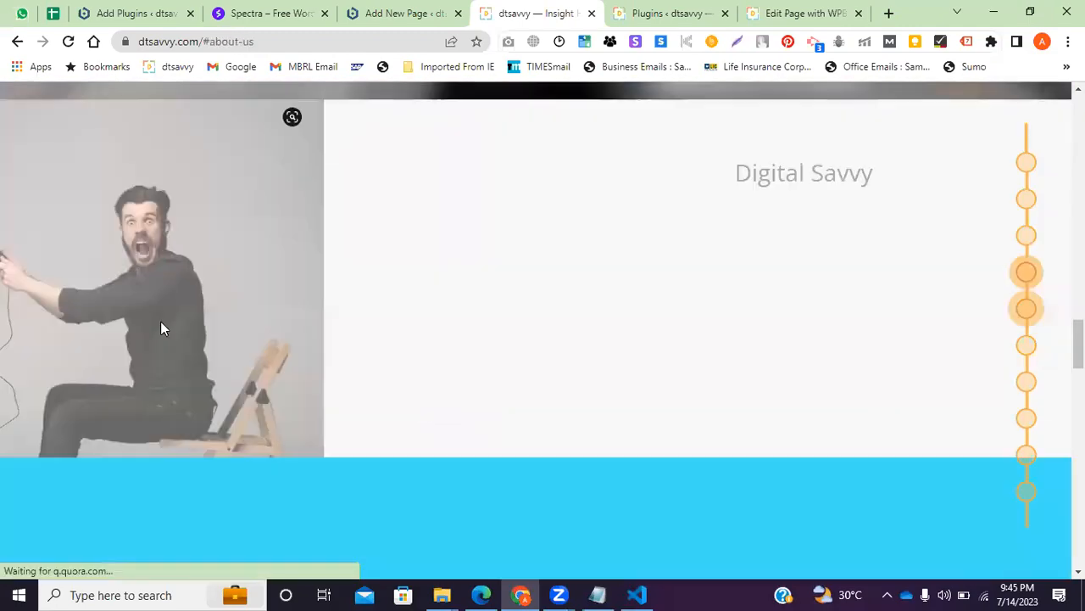
pyautogui.scroll(-2, 158, 319)
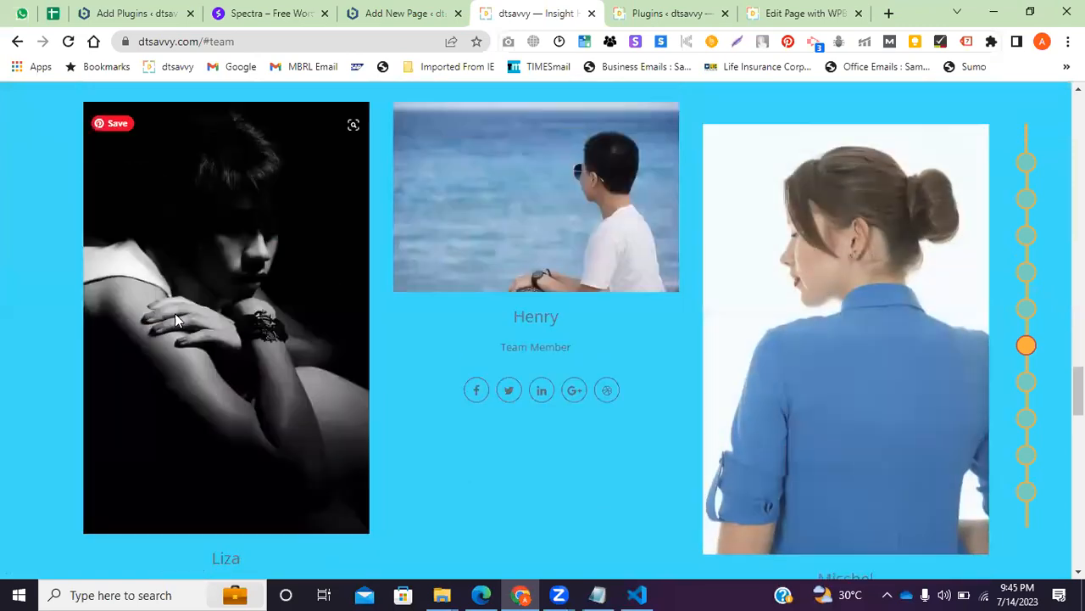
pyautogui.scroll(10, 175, 314)
pyautogui.scroll(10, 311, 294)
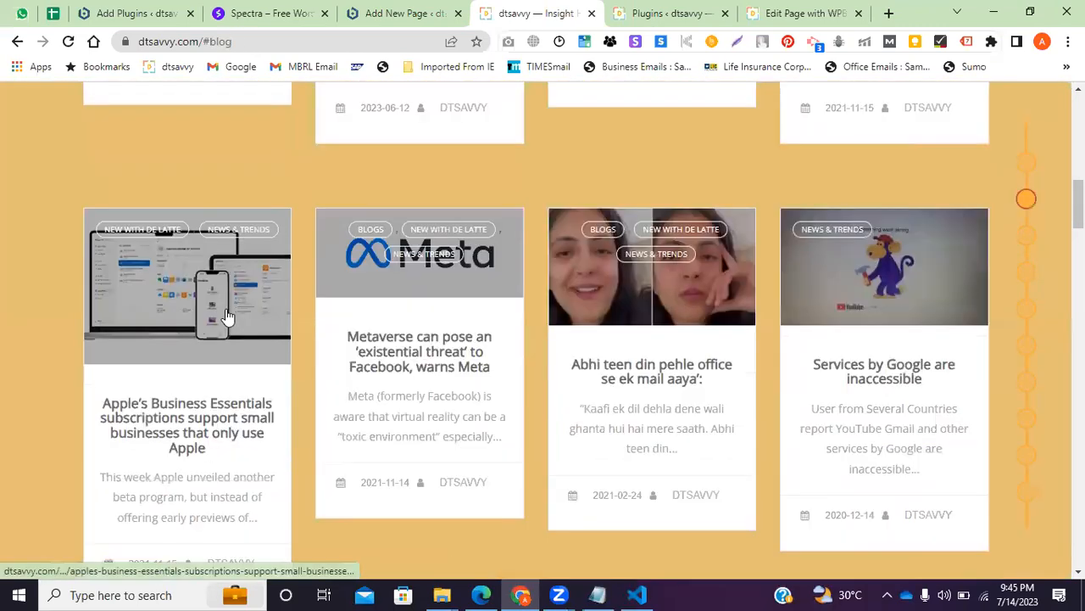
# Open the WhatsApp Business update post and examine its content and page title bar
pyautogui.click(207, 273)
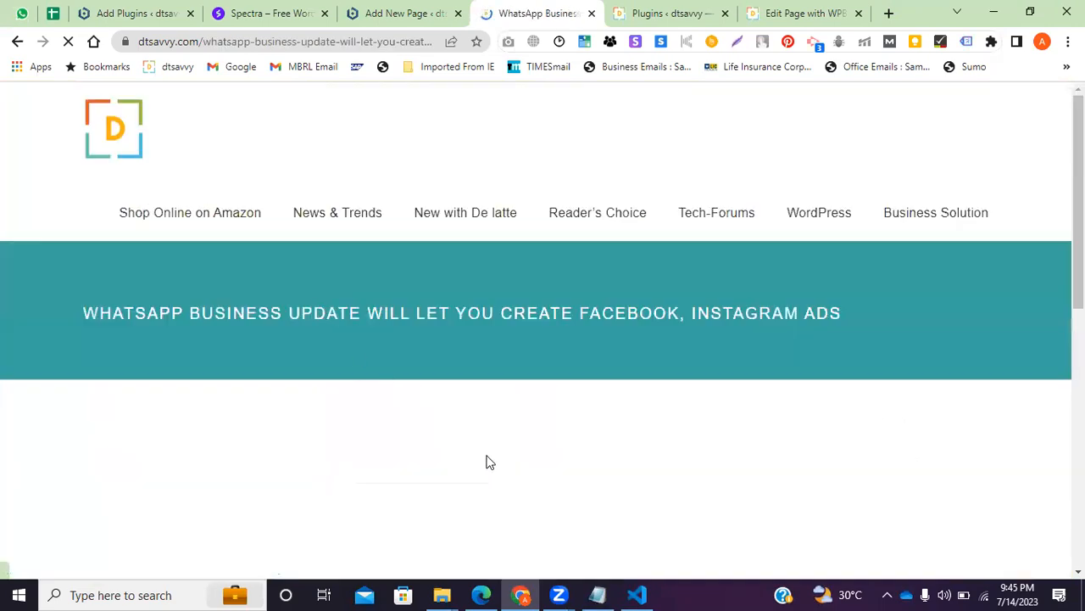
pyautogui.scroll(-6, 167, 332)
pyautogui.scroll(-6, 218, 343)
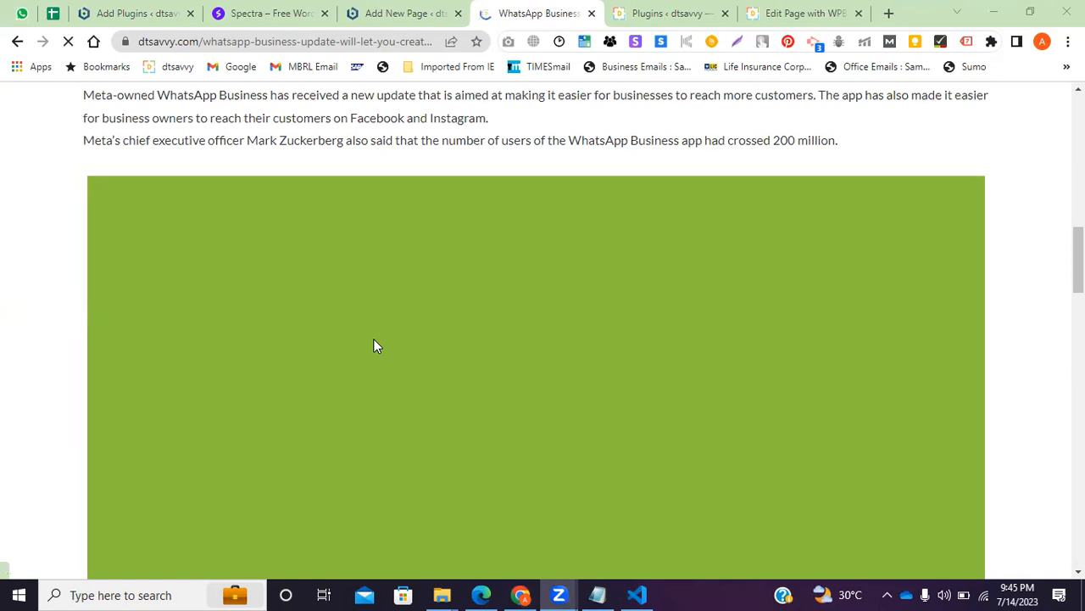
pyautogui.scroll(10, 279, 343)
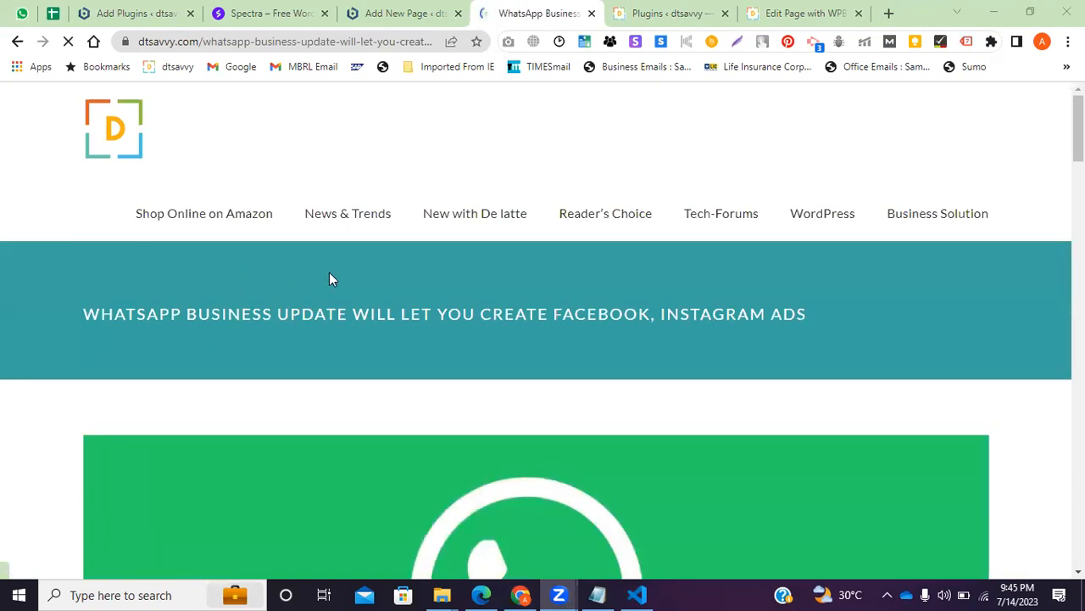
pyautogui.moveTo(279, 288); pyautogui.dragTo(523, 279)
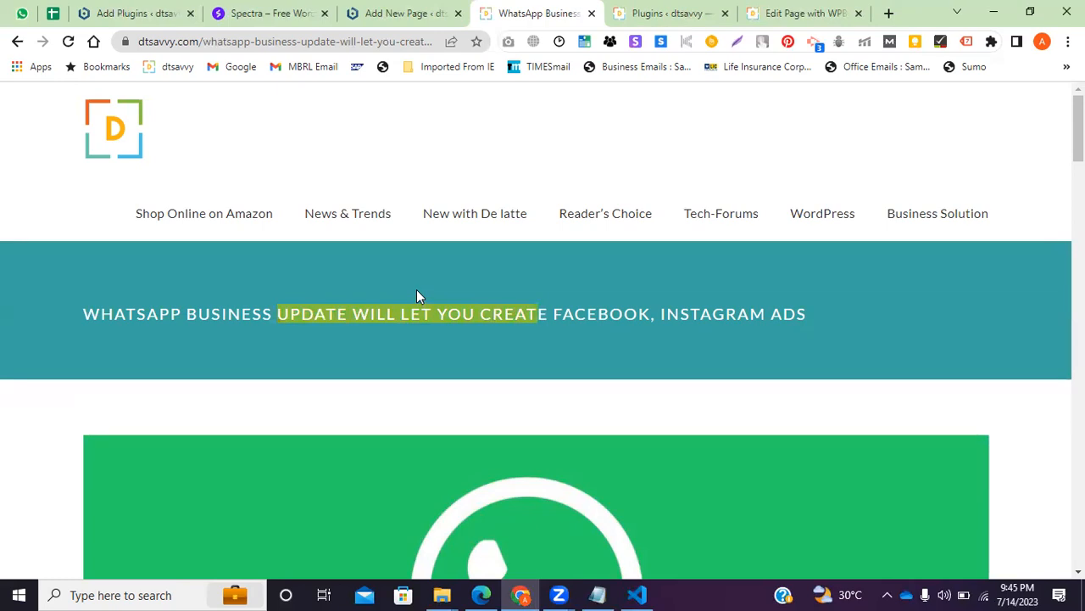
# Return to the live site's plugins list and open the theme Customiser from there
pyautogui.click(391, 10)
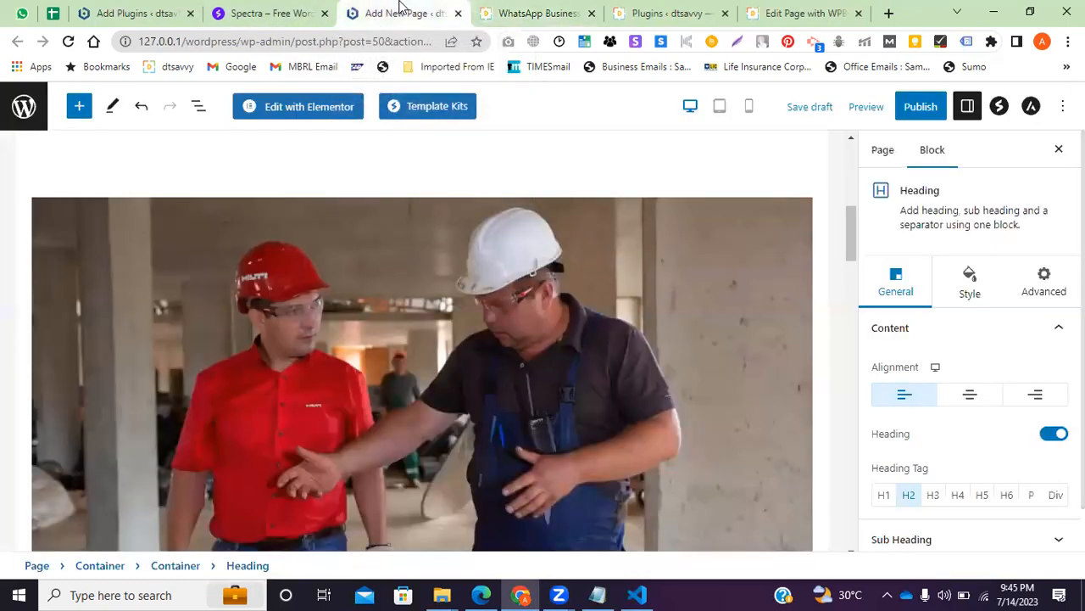
pyautogui.click(485, 10)
pyautogui.click(665, 13)
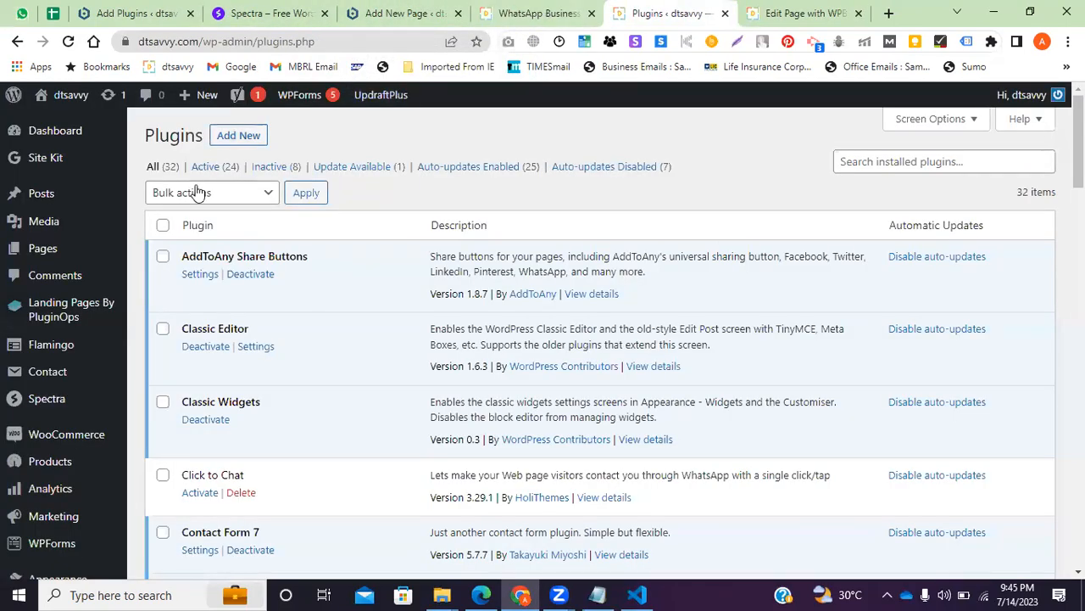
pyautogui.scroll(-2, 51, 424)
pyautogui.scroll(-2, 52, 420)
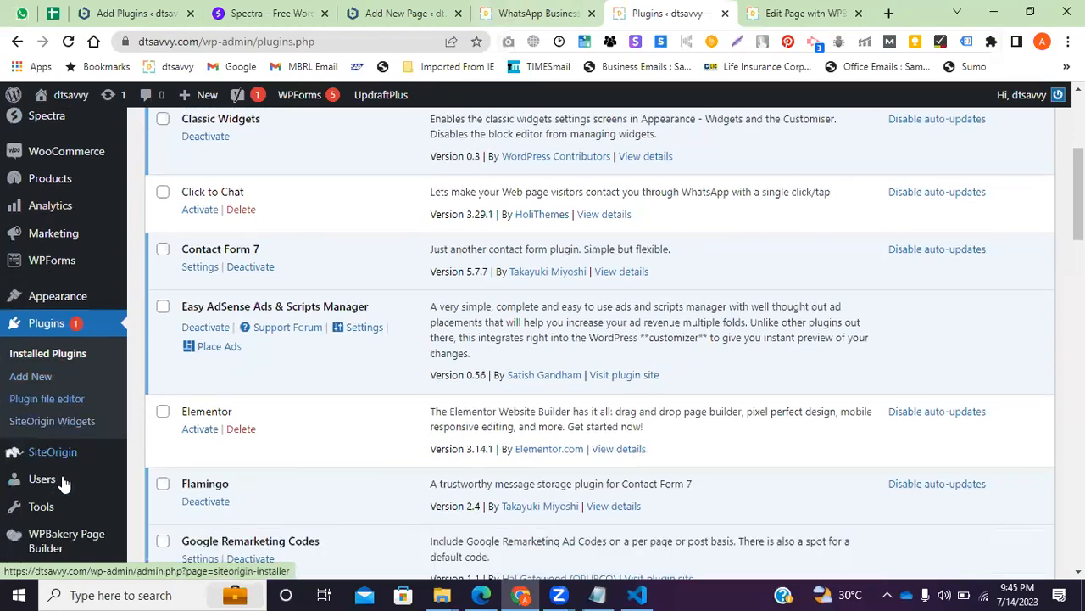
pyautogui.scroll(3, 43, 279)
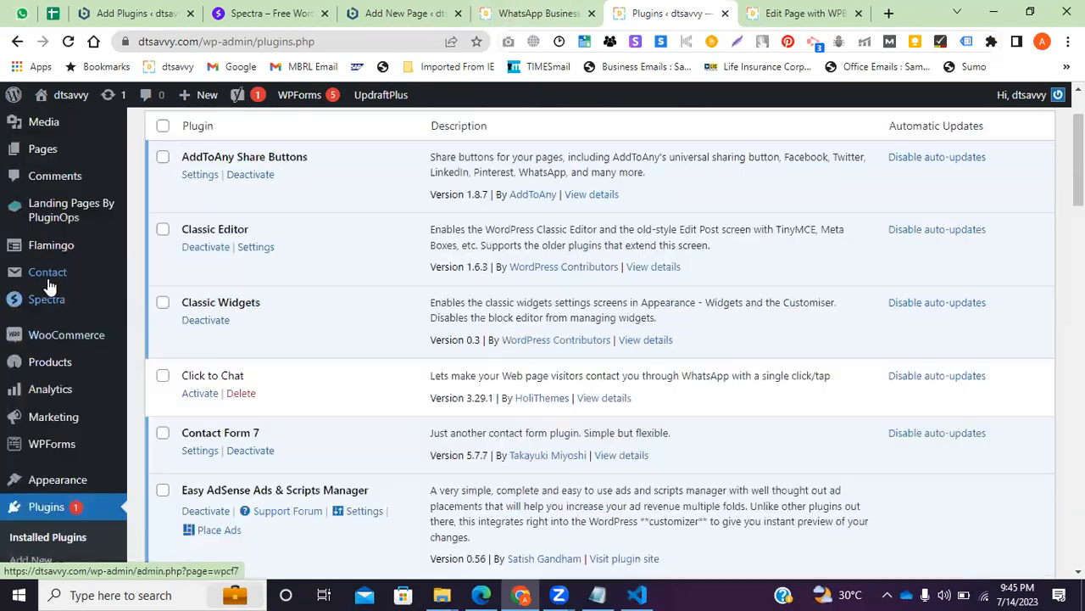
pyautogui.scroll(-5, 55, 390)
pyautogui.scroll(-3, 57, 424)
pyautogui.scroll(4, 34, 458)
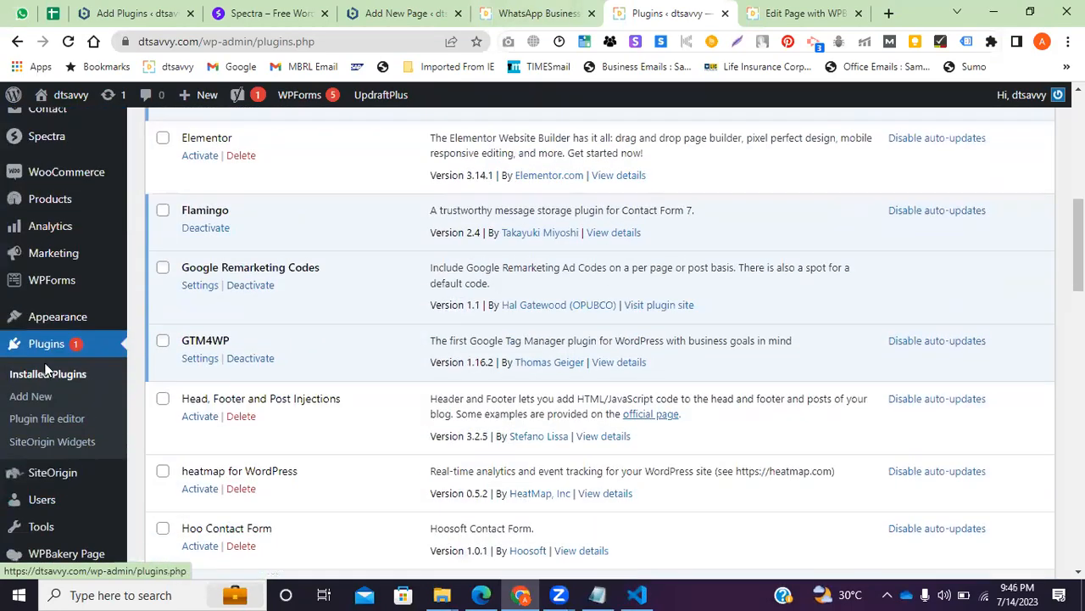
pyautogui.moveTo(93, 409)
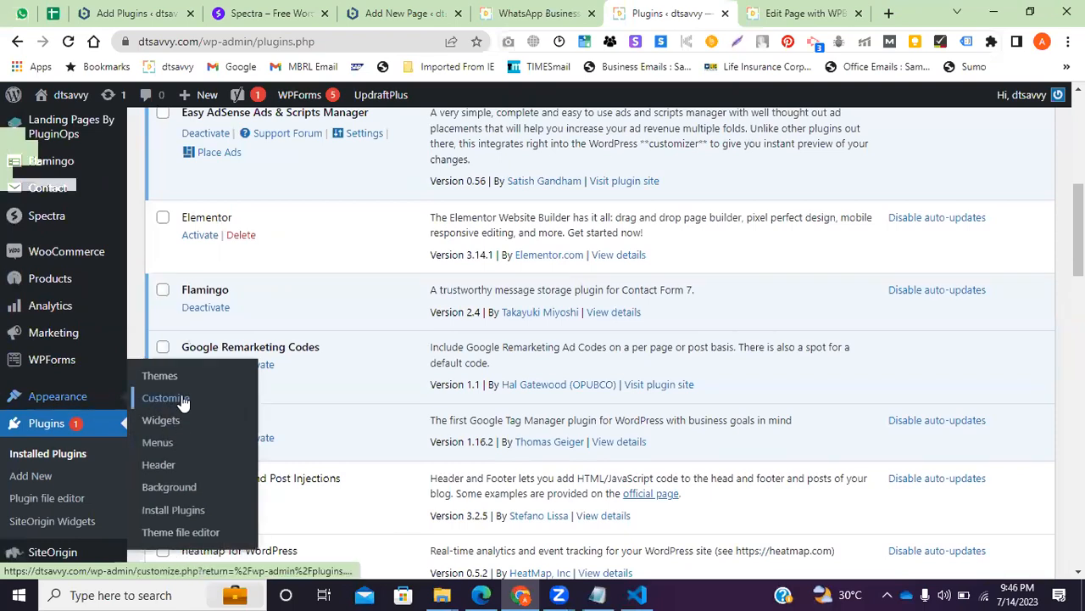
pyautogui.click(152, 397)
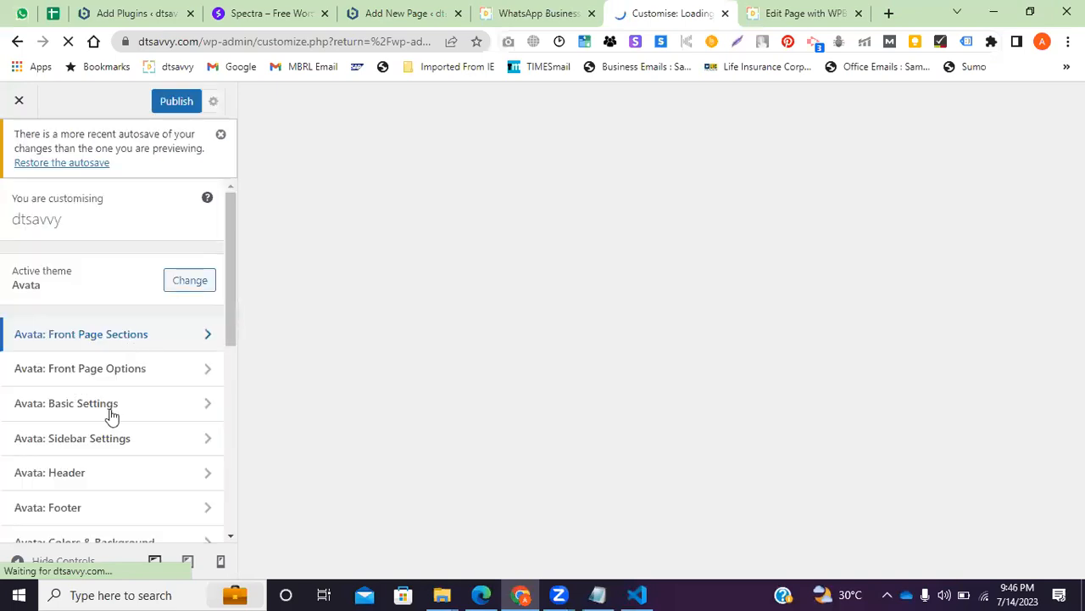
# Examine the Customiser's Avata Basic Settings and the options under Avata Posts & Pages
pyautogui.click(111, 415)
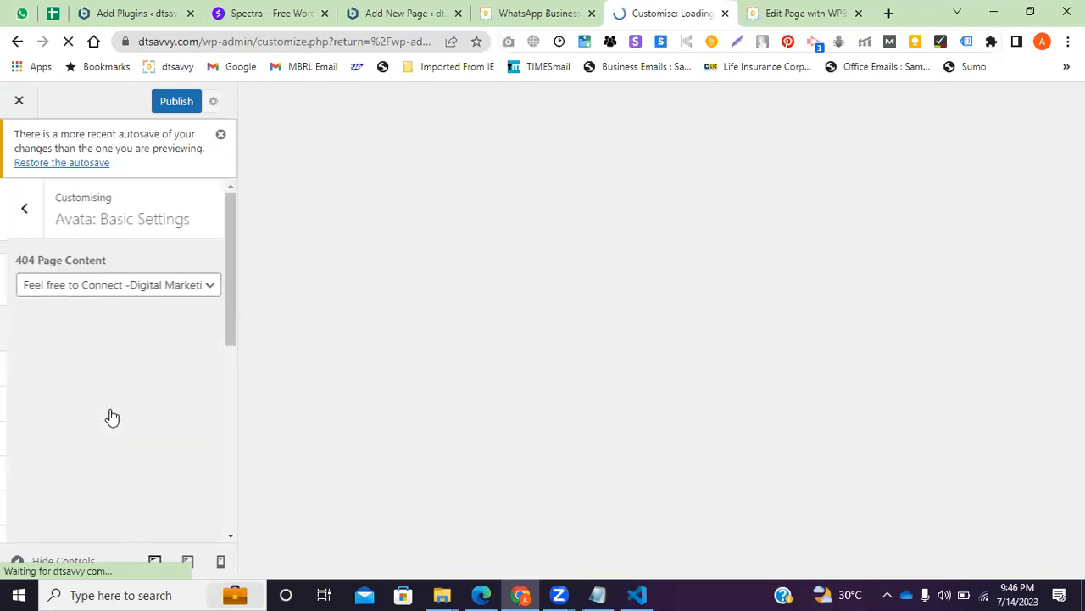
pyautogui.click(15, 209)
pyautogui.scroll(-1, 111, 411)
pyautogui.scroll(-1, 118, 458)
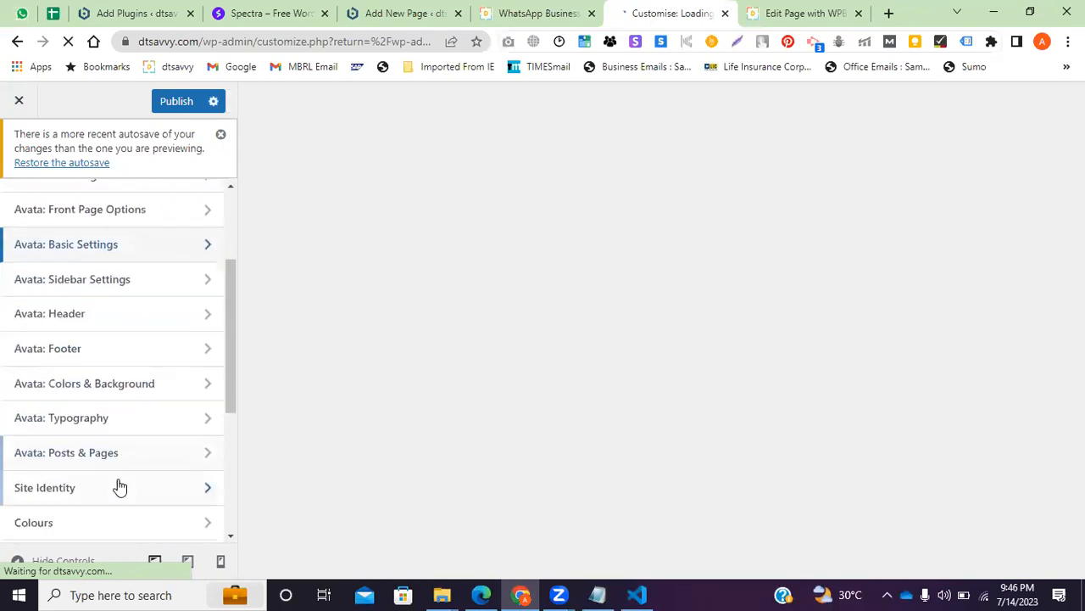
pyautogui.click(74, 457)
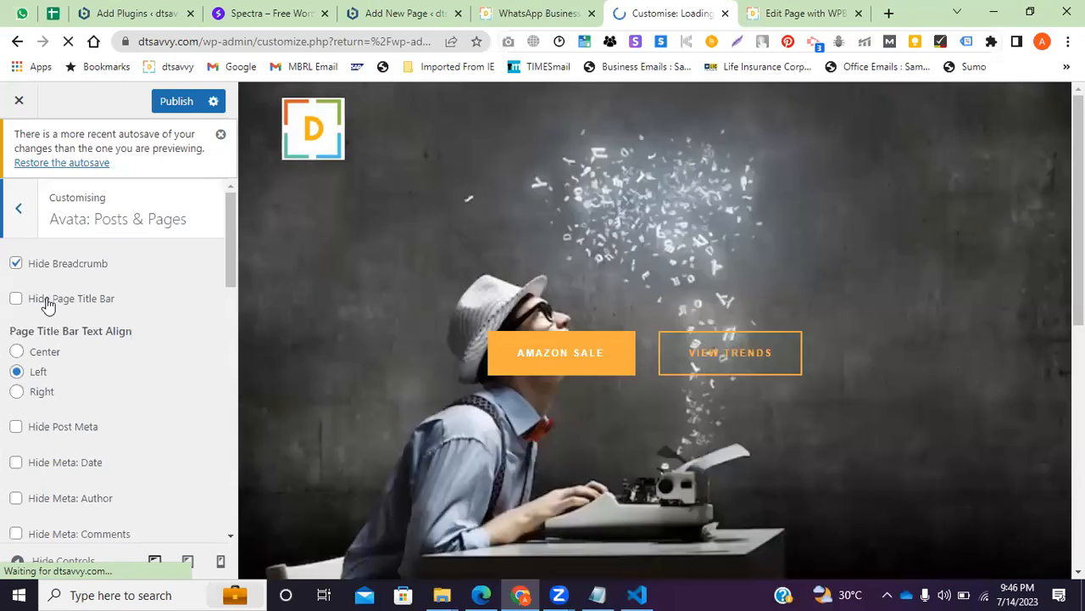
pyautogui.scroll(-4, 89, 424)
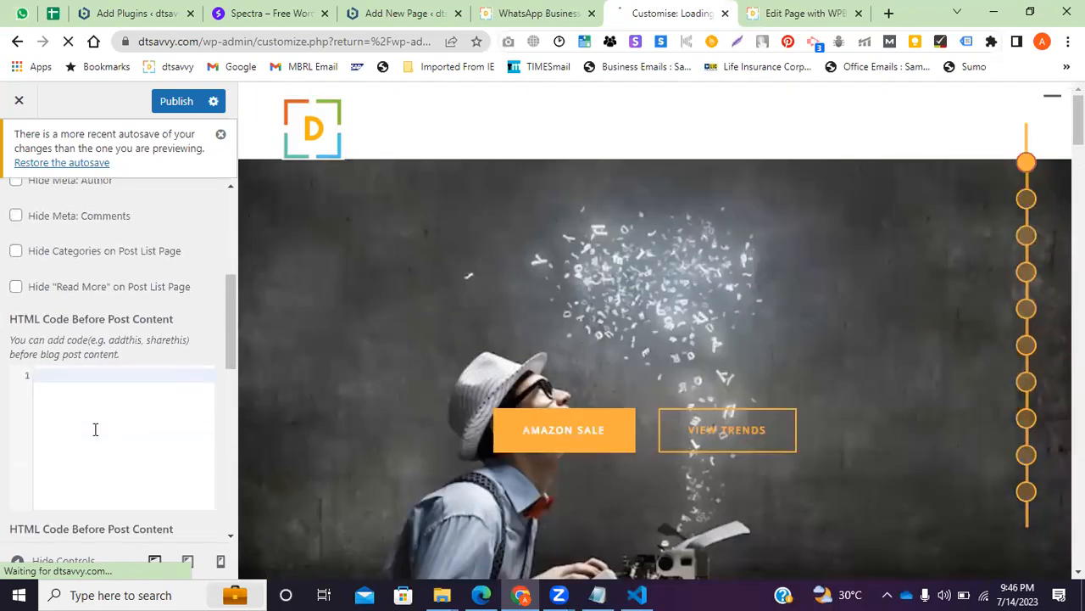
pyautogui.scroll(-5, 97, 419)
pyautogui.scroll(3, 91, 424)
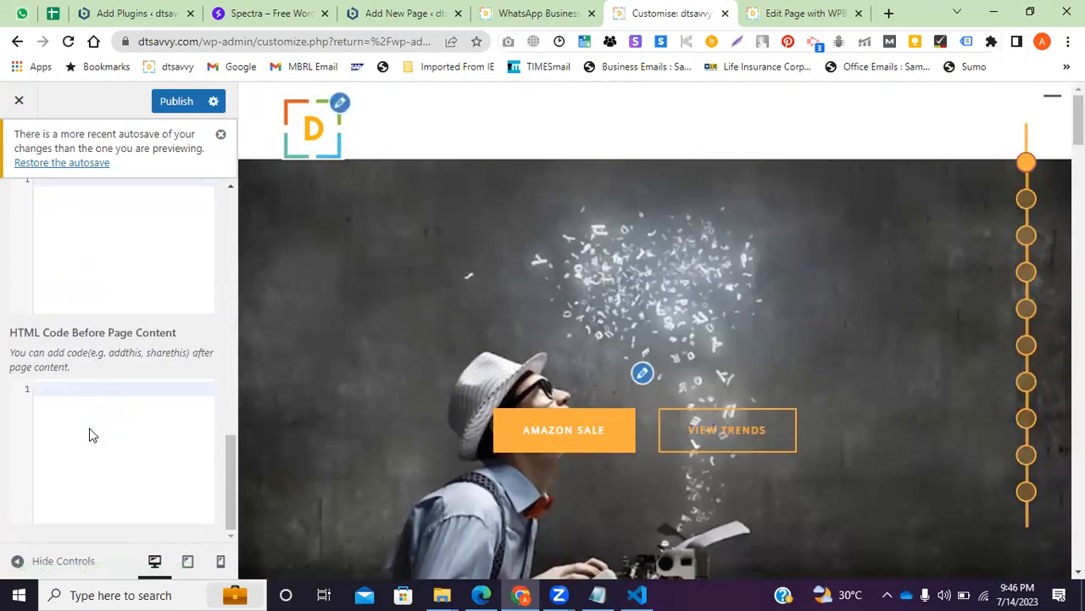
pyautogui.scroll(6, 73, 346)
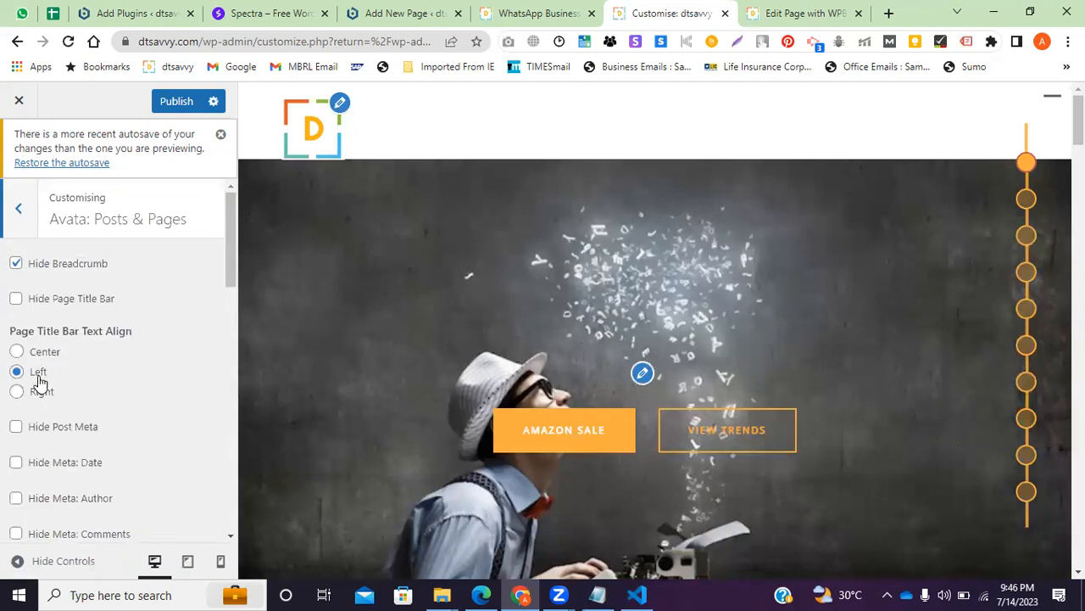
# Set the Top Bar content colour to #662424 in the Avata Typography settings
pyautogui.click(19, 210)
pyautogui.click(115, 421)
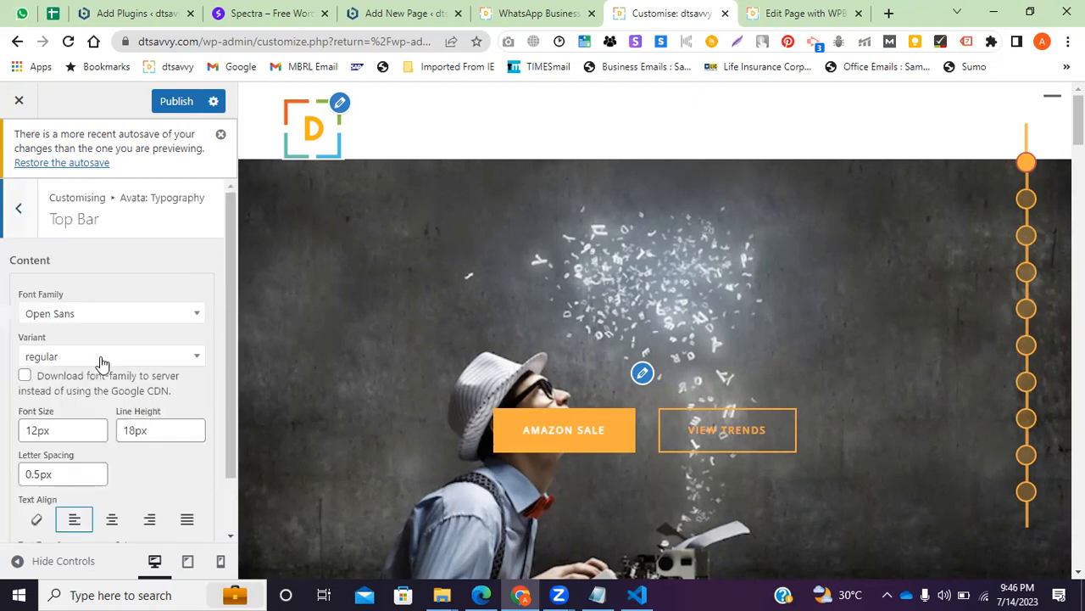
pyautogui.scroll(-1, 98, 423)
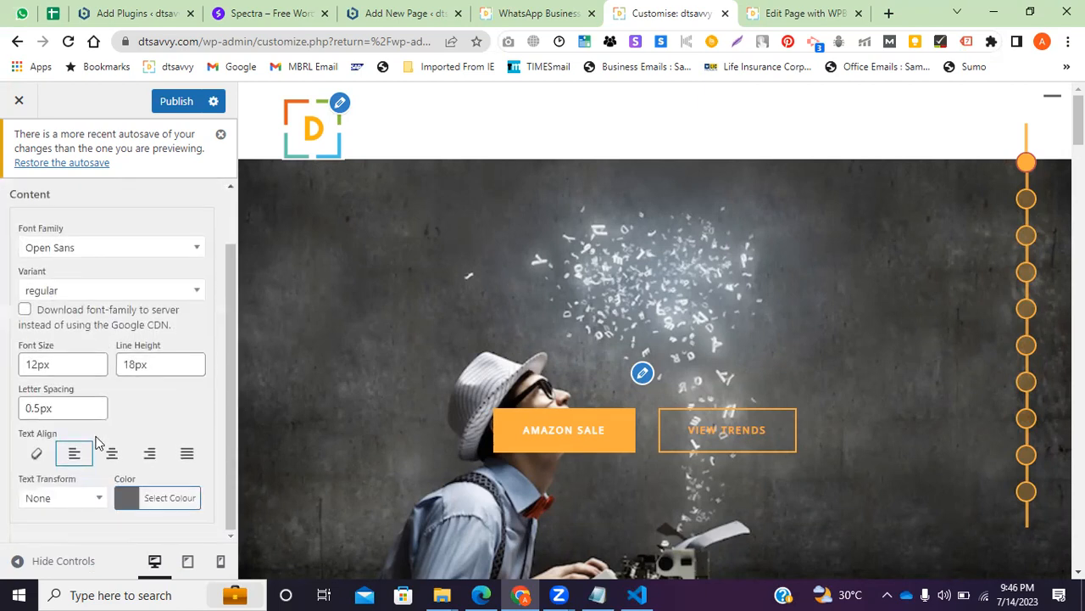
pyautogui.click(176, 500)
pyautogui.scroll(-3, 59, 440)
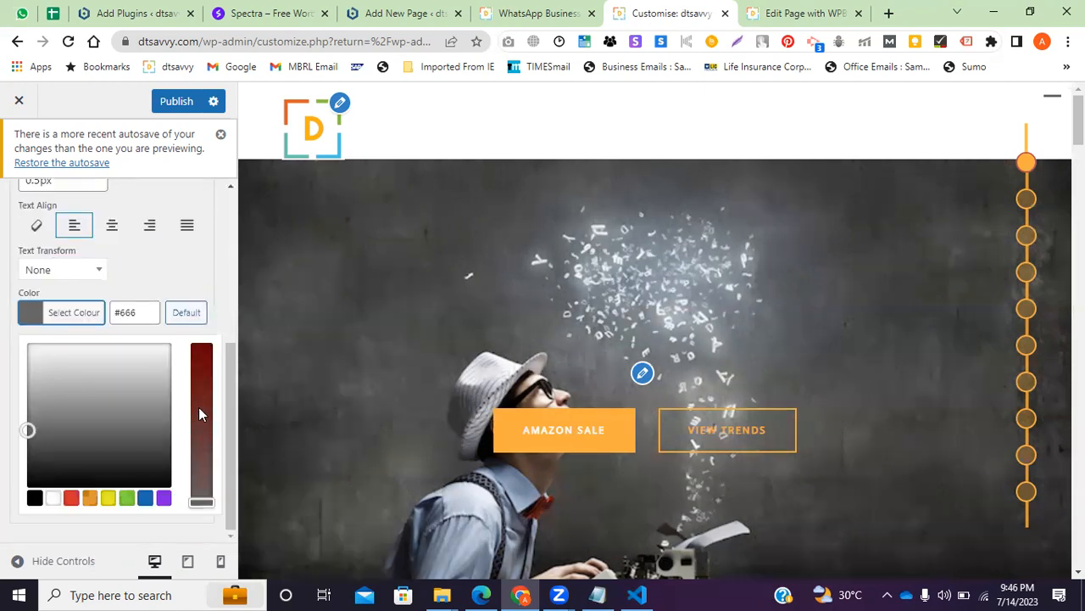
pyautogui.click(199, 407)
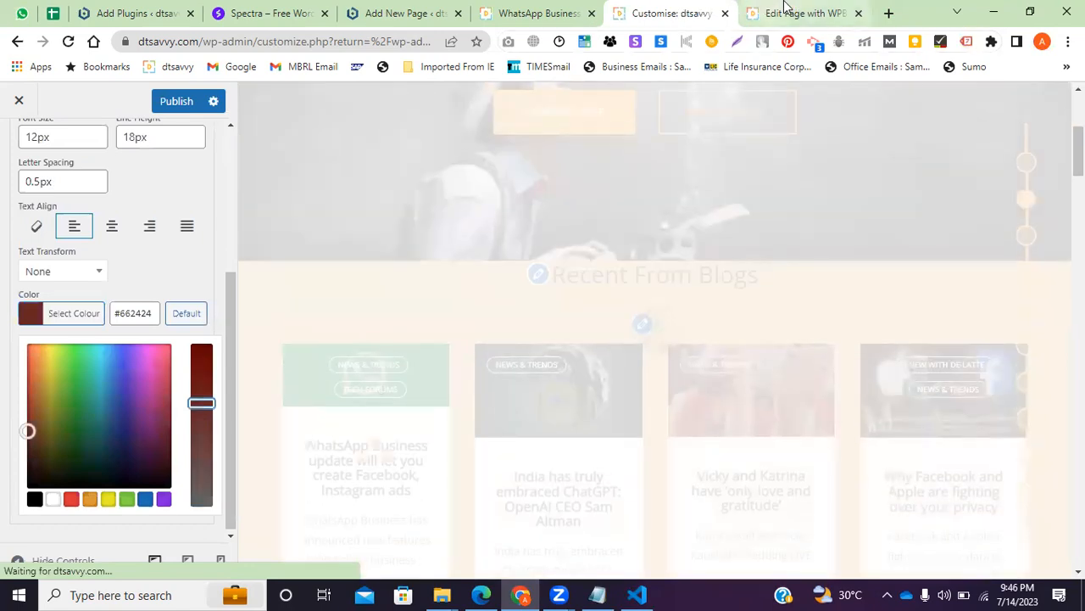
# Check the WPBakery page, return to the Customiser and look over the home page preview
pyautogui.click(801, 12)
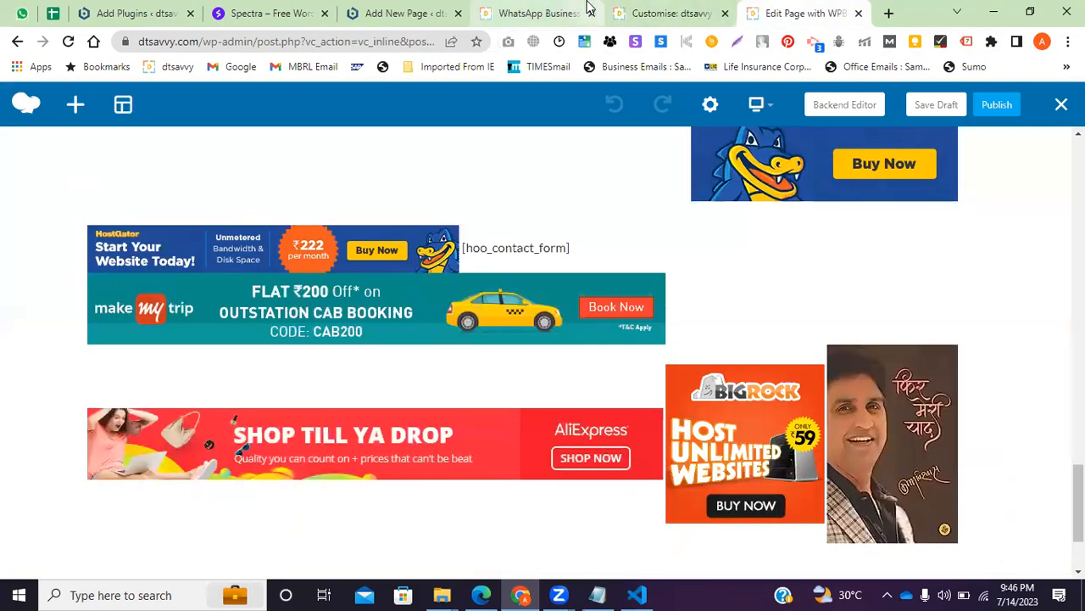
pyautogui.click(666, 12)
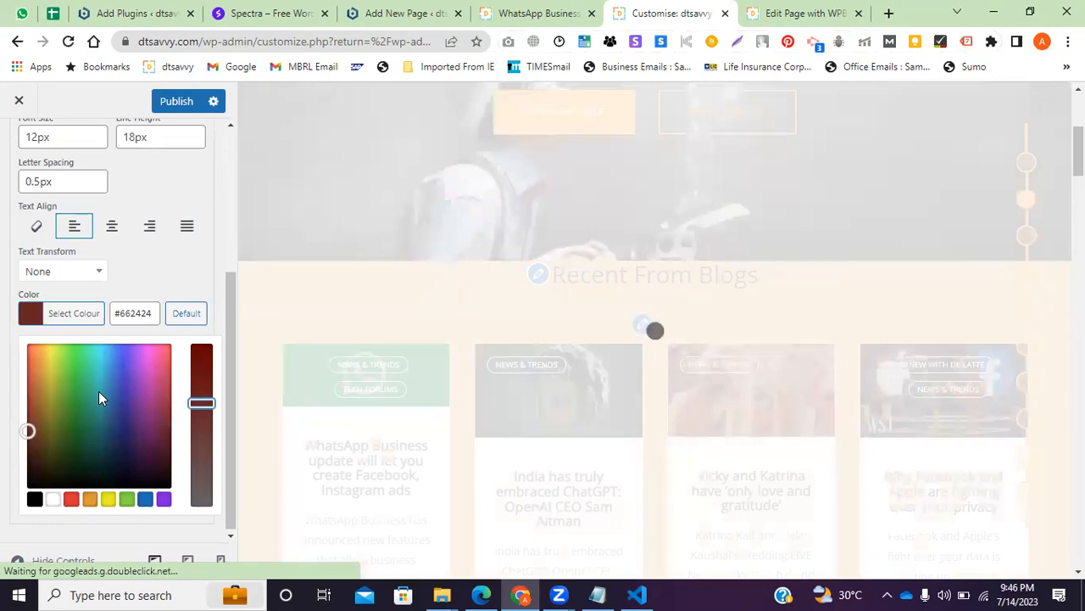
pyautogui.scroll(-6, 386, 359)
pyautogui.scroll(10, 385, 358)
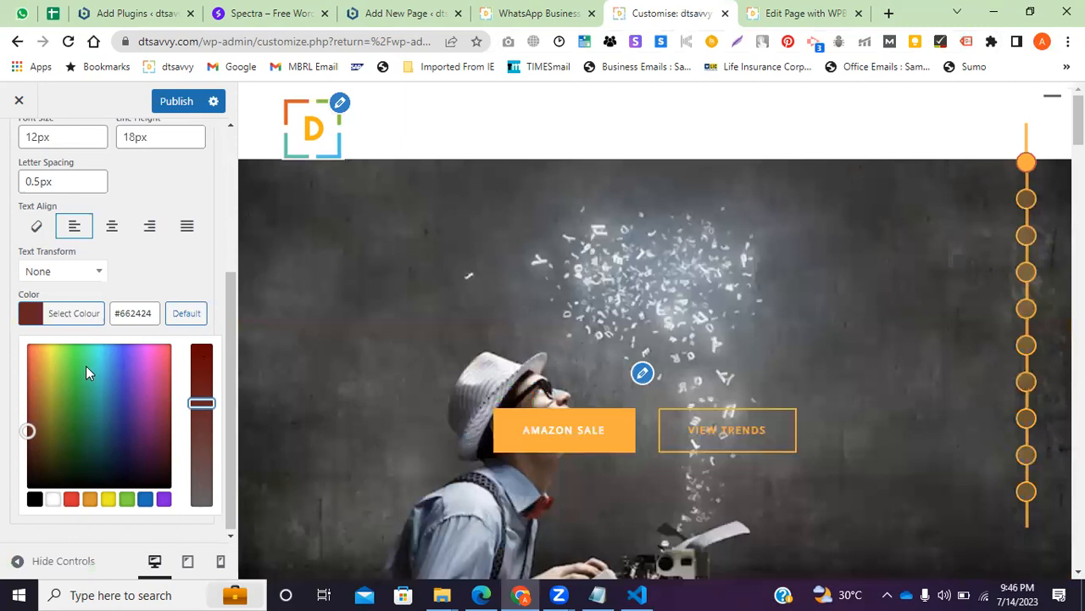
# Review the Page Title Bar typography settings for the page title and breadcrumb
pyautogui.click(12, 234)
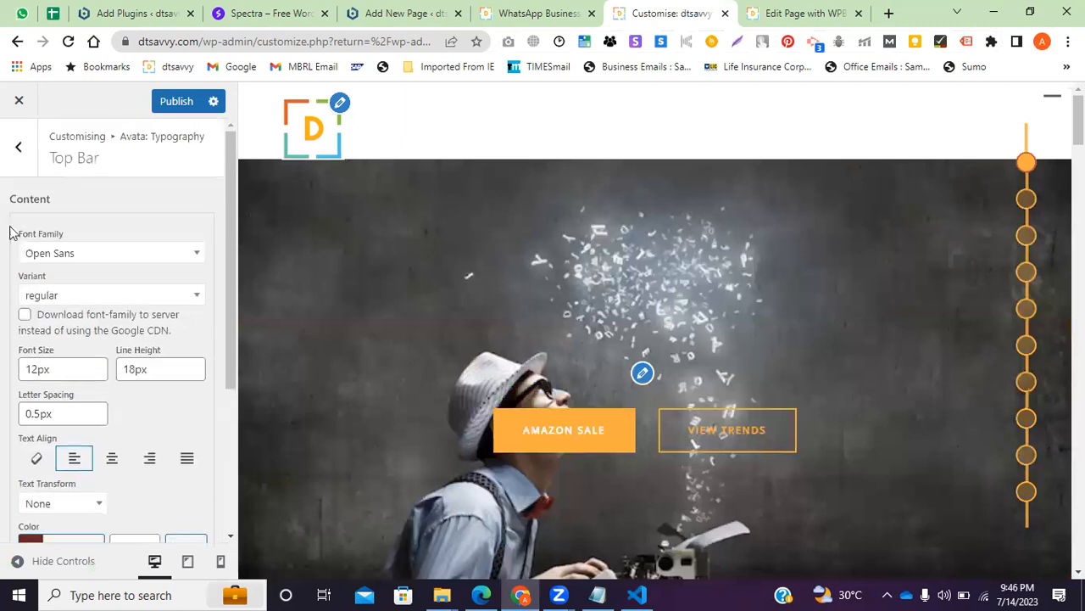
pyautogui.click(19, 148)
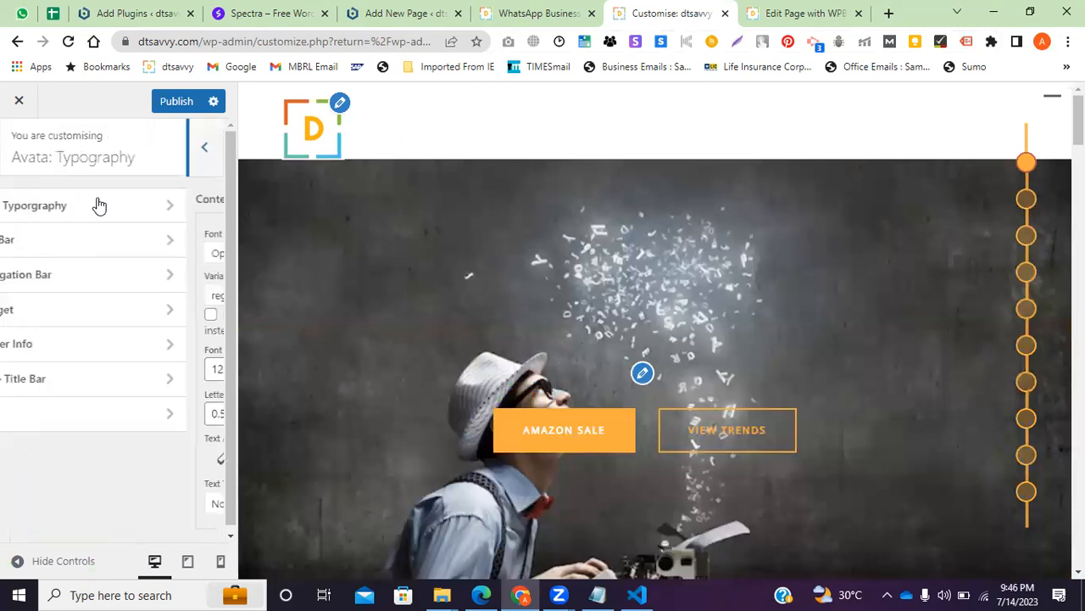
pyautogui.click(104, 379)
pyautogui.scroll(-5, 152, 425)
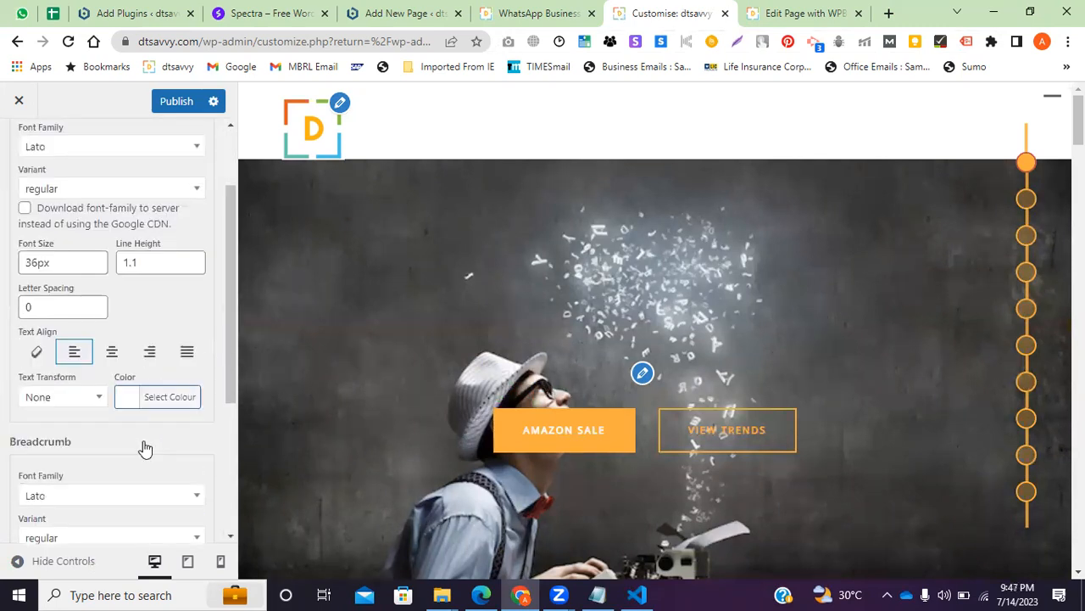
pyautogui.scroll(5, 135, 449)
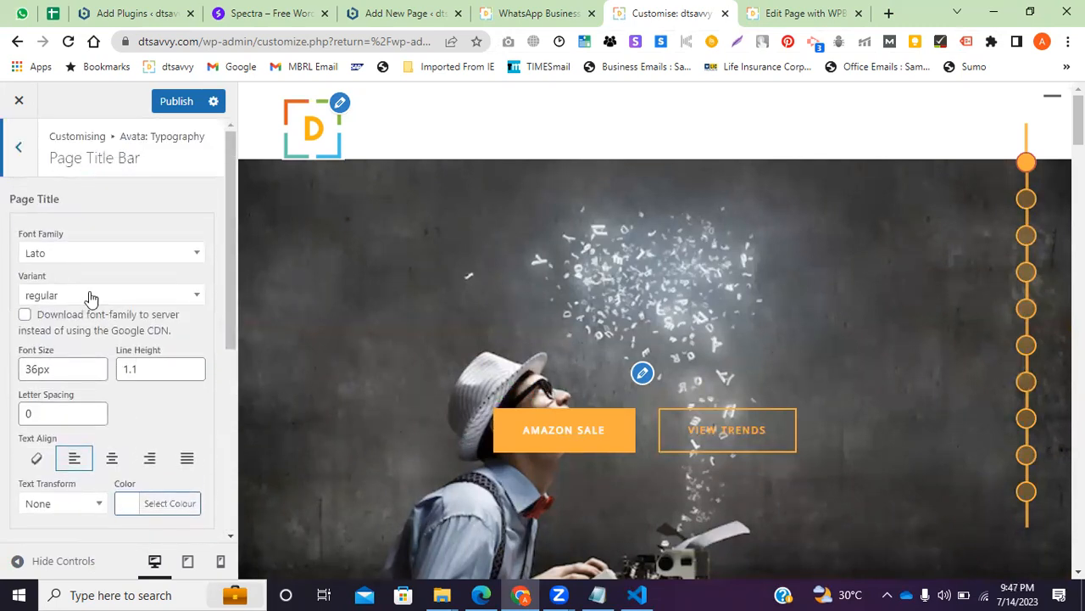
pyautogui.click(18, 147)
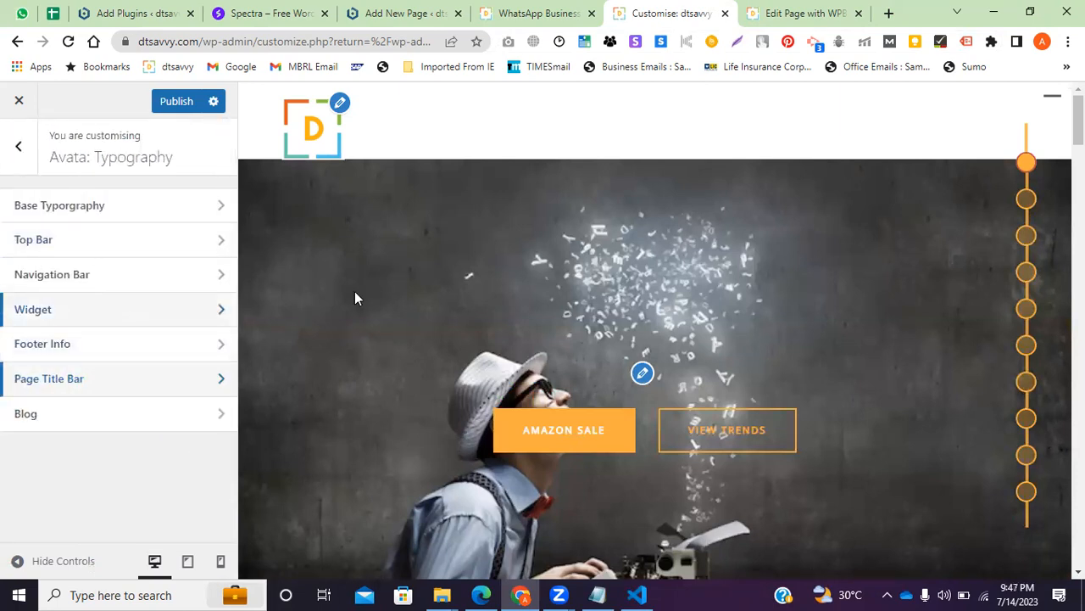
# Check the Top Bar typography settings again and publish the Customiser changes
pyautogui.click(81, 246)
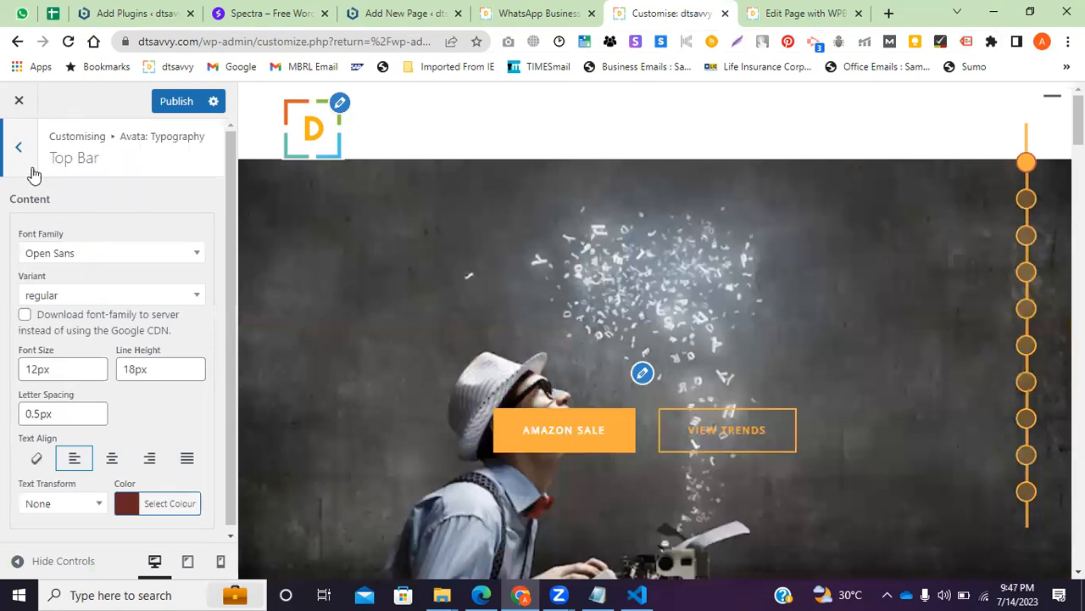
pyautogui.scroll(-1, 93, 286)
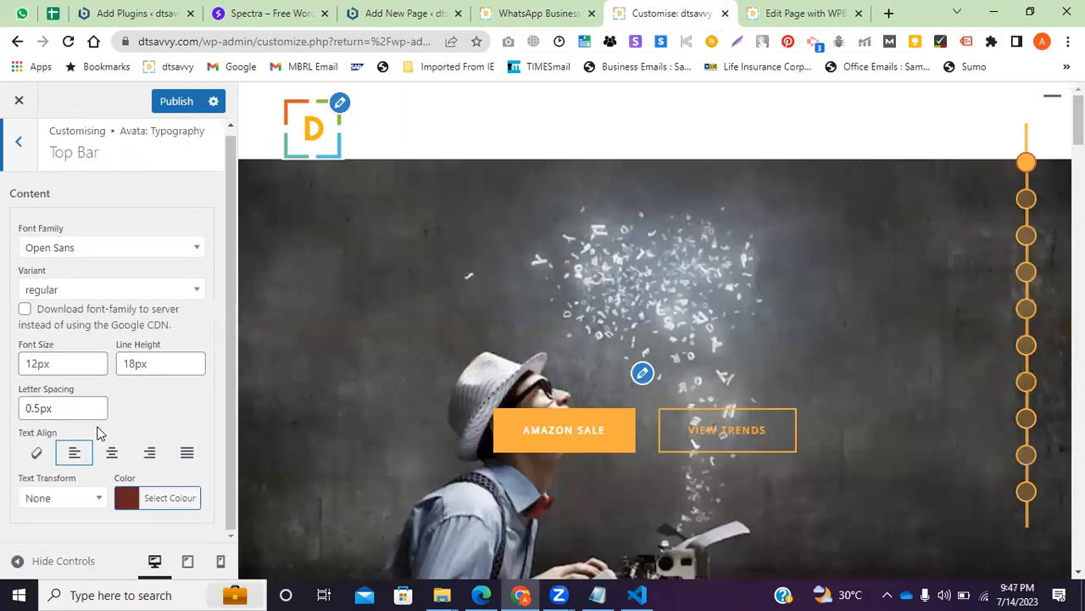
pyautogui.click(180, 103)
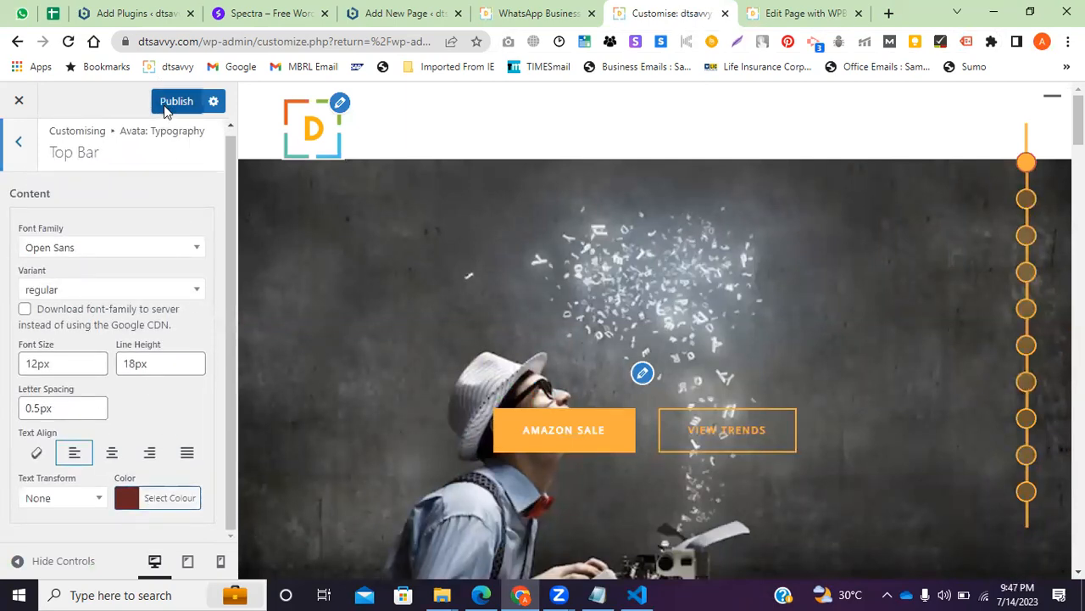
# Reload the WhatsApp Business article on the live site to check the published change, and return to the Customiser
pyautogui.click(814, 13)
pyautogui.click(648, 13)
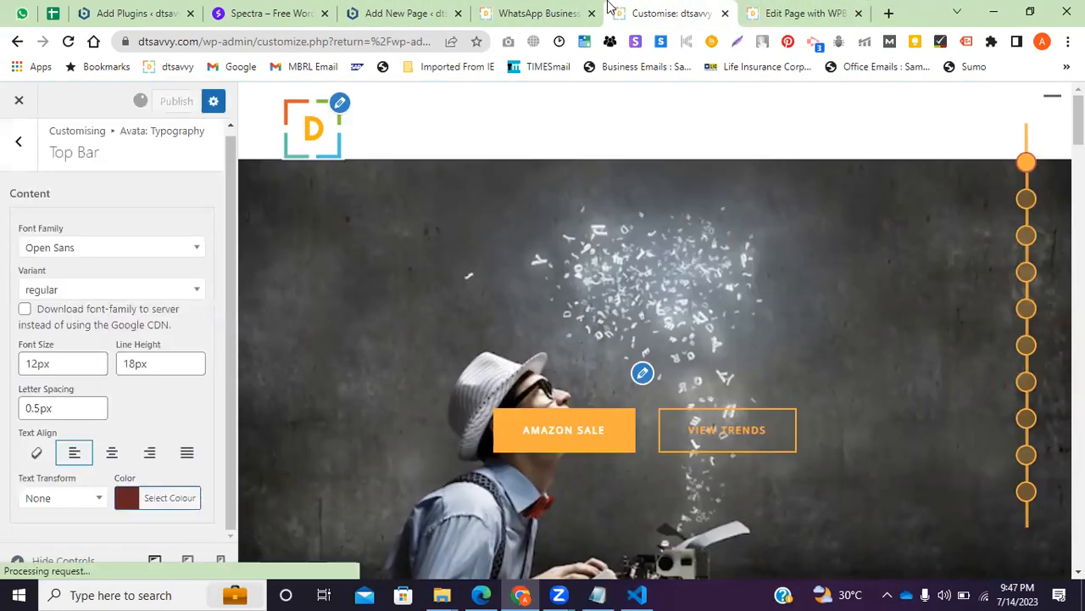
pyautogui.click(535, 6)
pyautogui.click(325, 43)
pyautogui.press('Return')
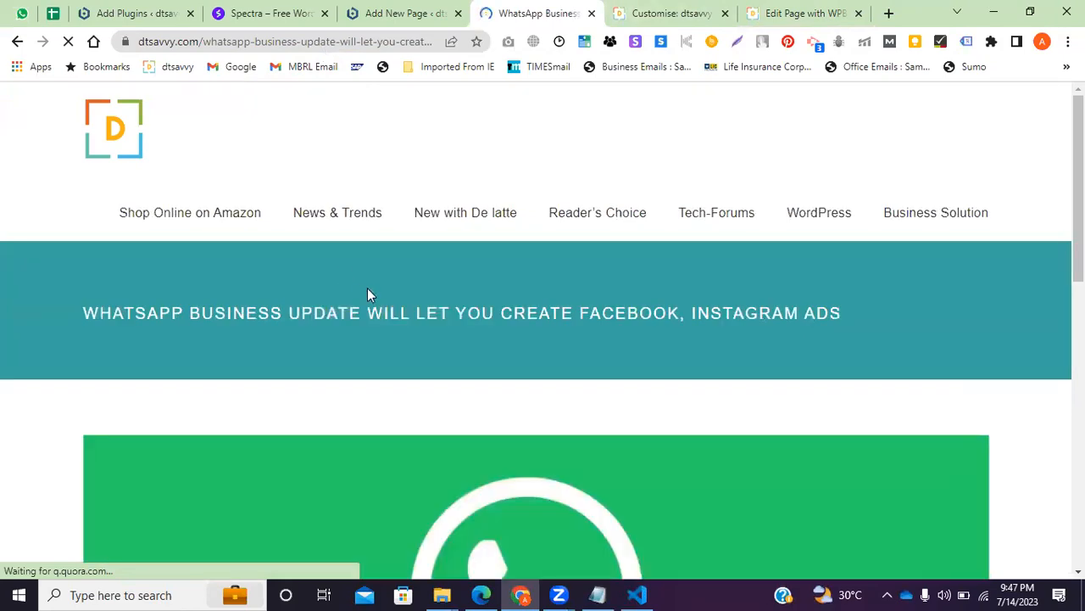
pyautogui.click(397, 10)
pyautogui.click(535, 10)
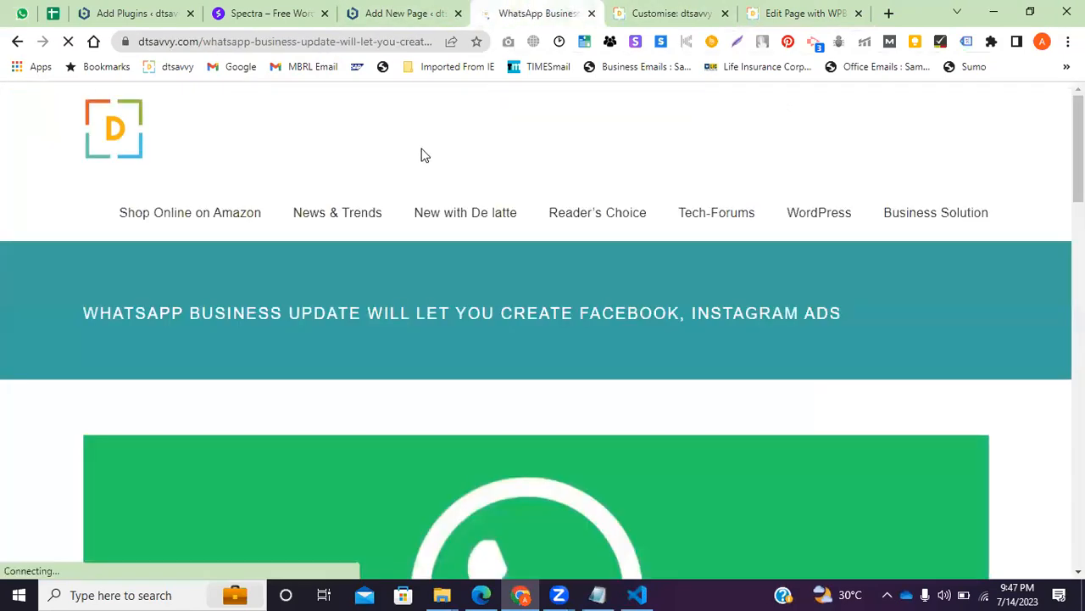
pyautogui.click(390, 10)
pyautogui.click(670, 13)
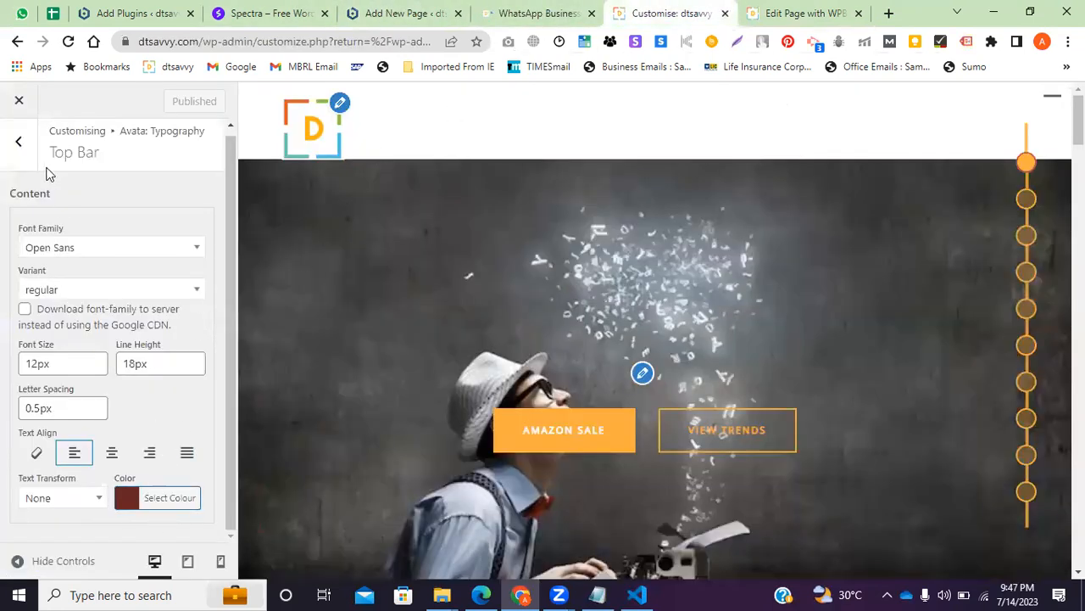
# Review the Navigation Bar typography settings for the main menu and sub menu
pyautogui.click(19, 142)
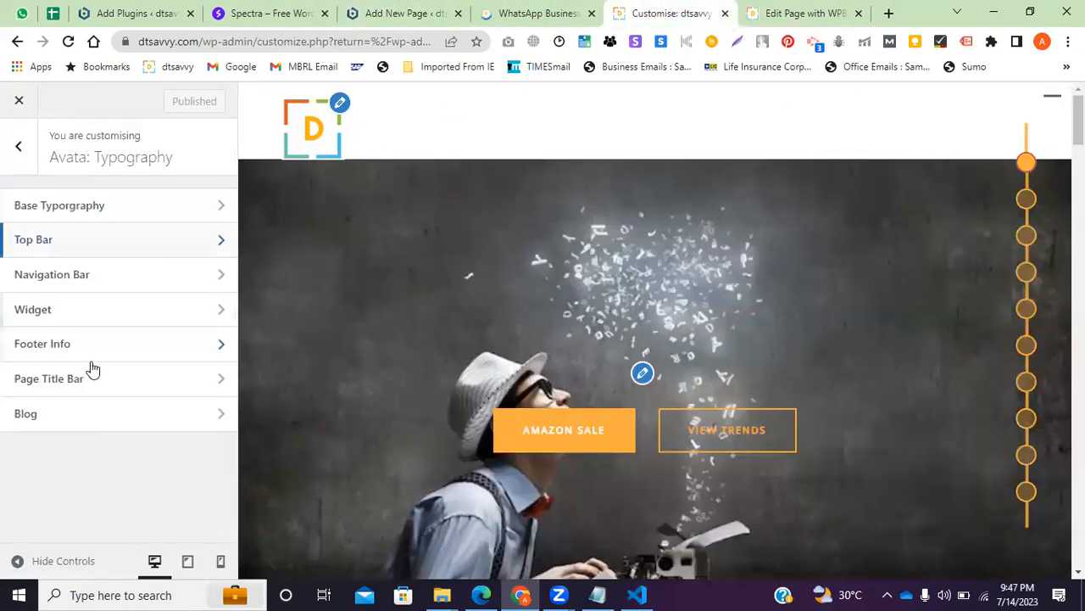
pyautogui.click(101, 276)
pyautogui.scroll(-3, 129, 483)
pyautogui.scroll(-2, 127, 467)
pyautogui.scroll(3, 48, 475)
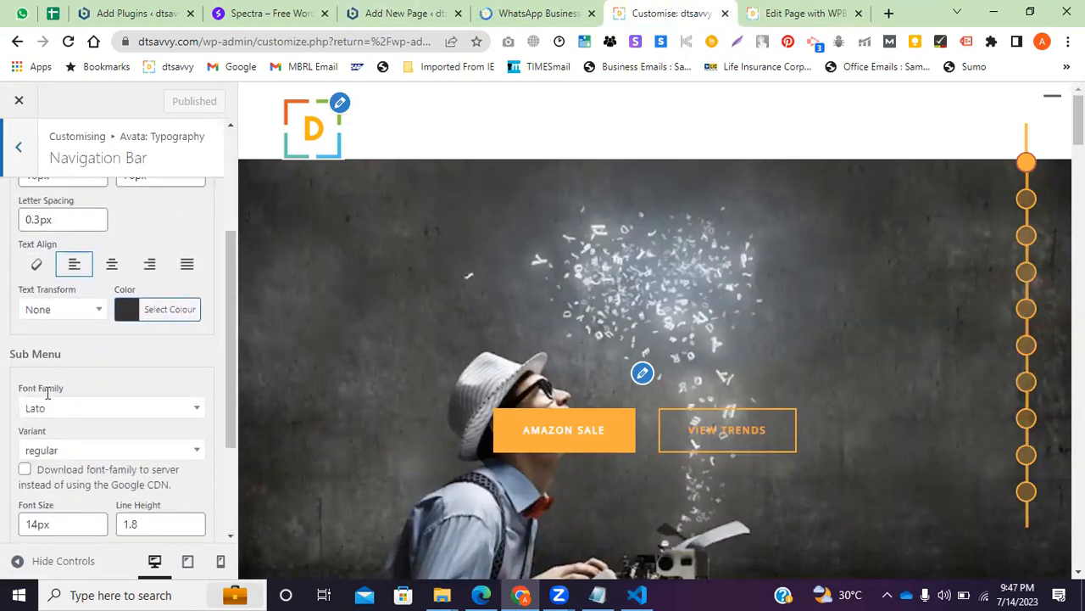
pyautogui.scroll(3, 48, 393)
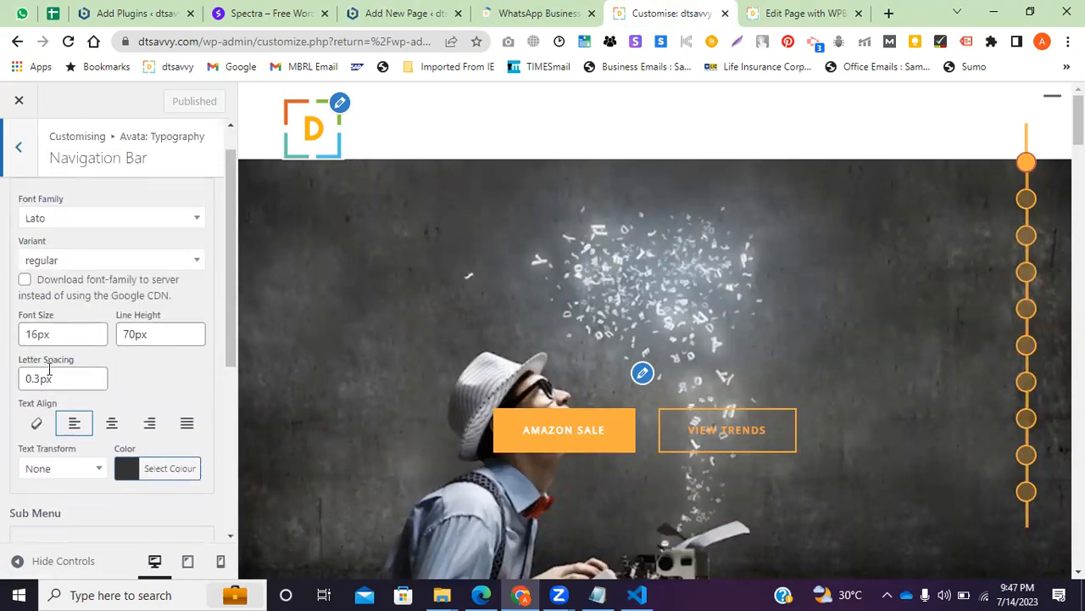
pyautogui.click(19, 146)
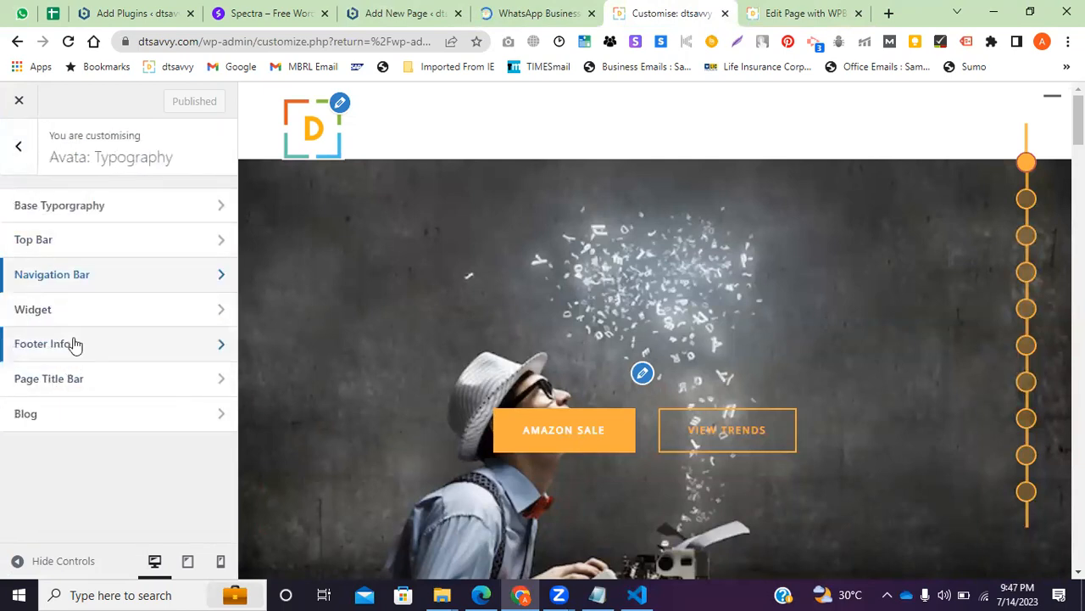
# Review the Base Typography settings and look over the reloaded WhatsApp Business article
pyautogui.click(61, 214)
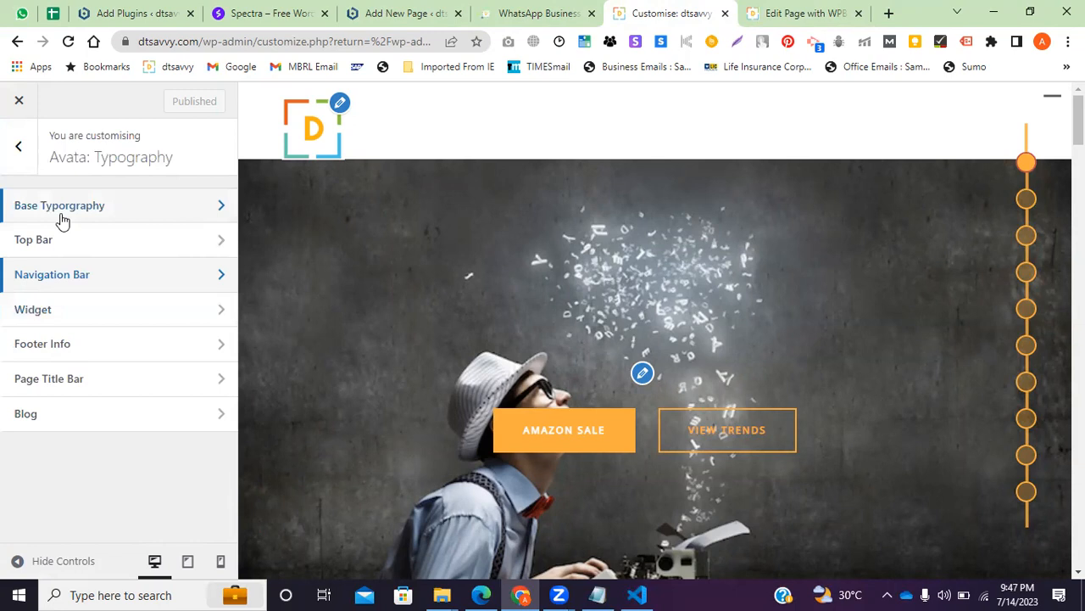
pyautogui.scroll(-8, 102, 343)
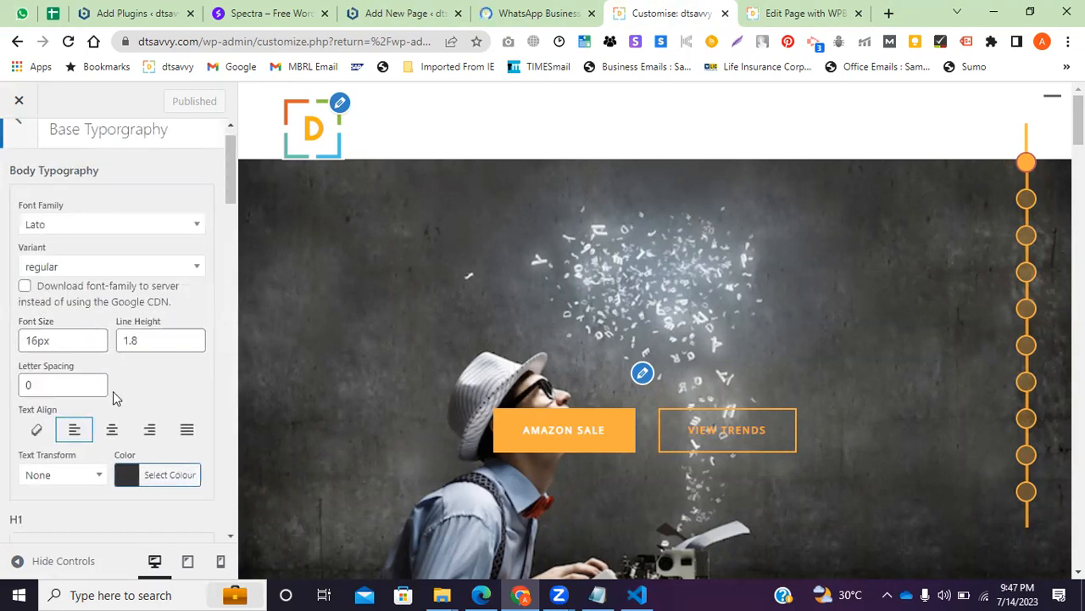
pyautogui.scroll(8, 111, 382)
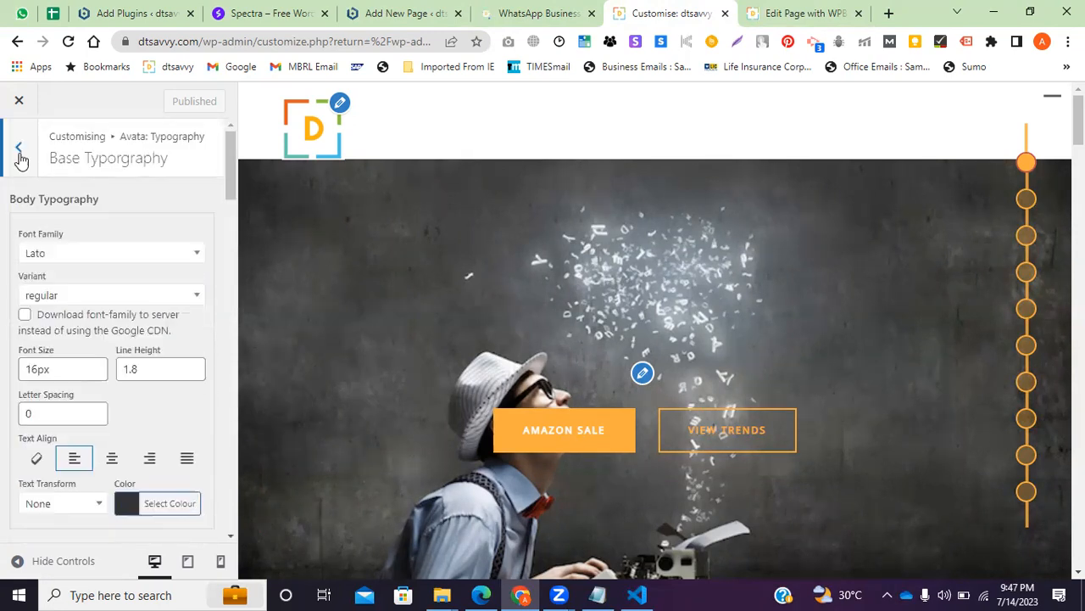
pyautogui.click(22, 165)
pyautogui.click(537, 13)
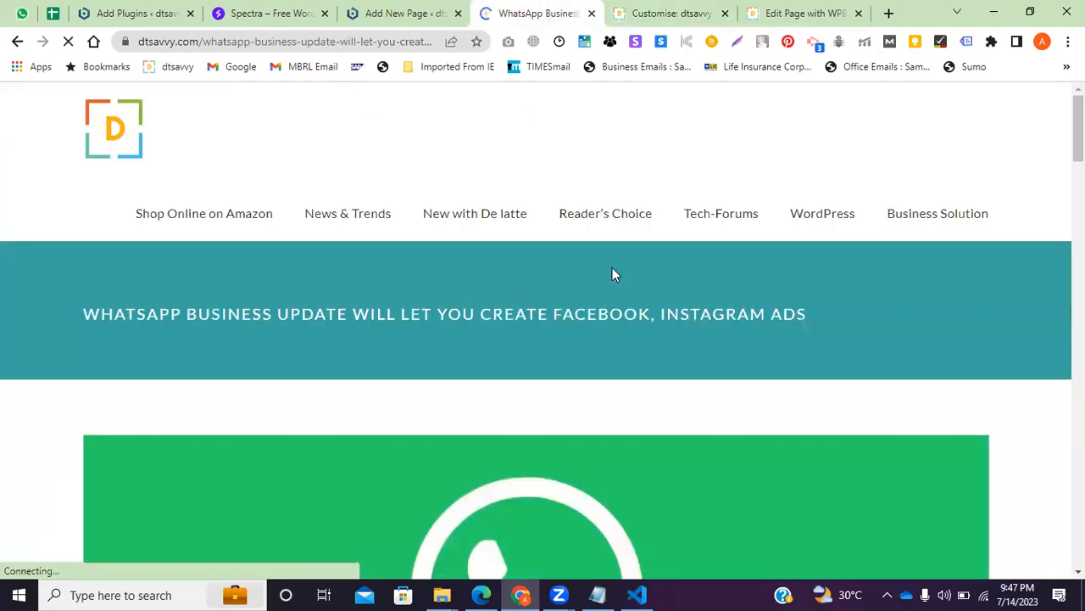
pyautogui.scroll(-5, 529, 424)
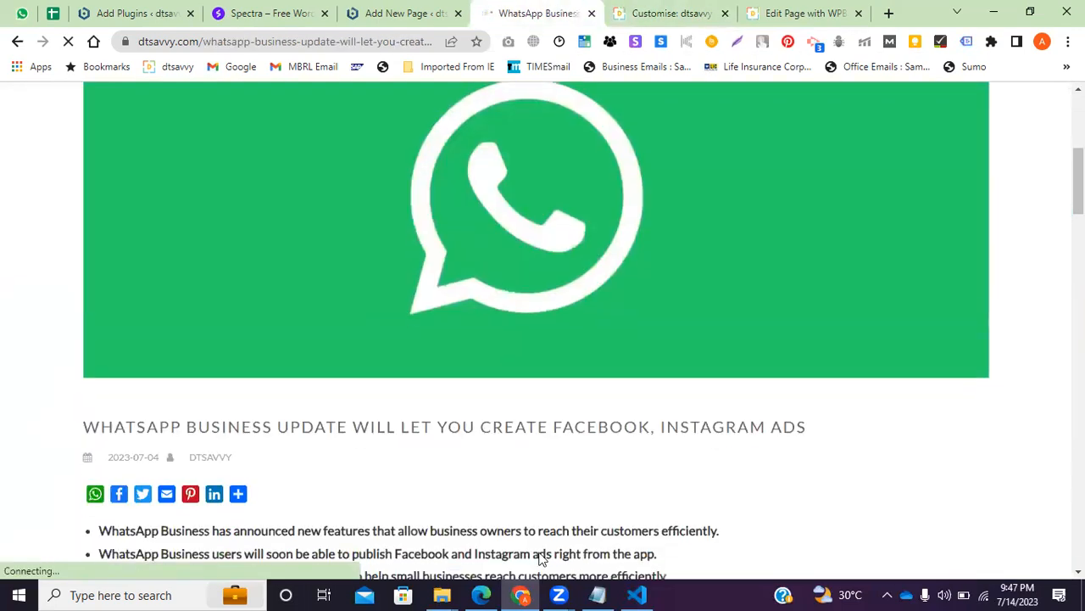
# Switch to Notepad and add the line "top bar colour change" below the Cart entry in the notes
pyautogui.hotkey('alt', 'Tab')
pyautogui.press('Return')
pyautogui.write('top bar colir chan')
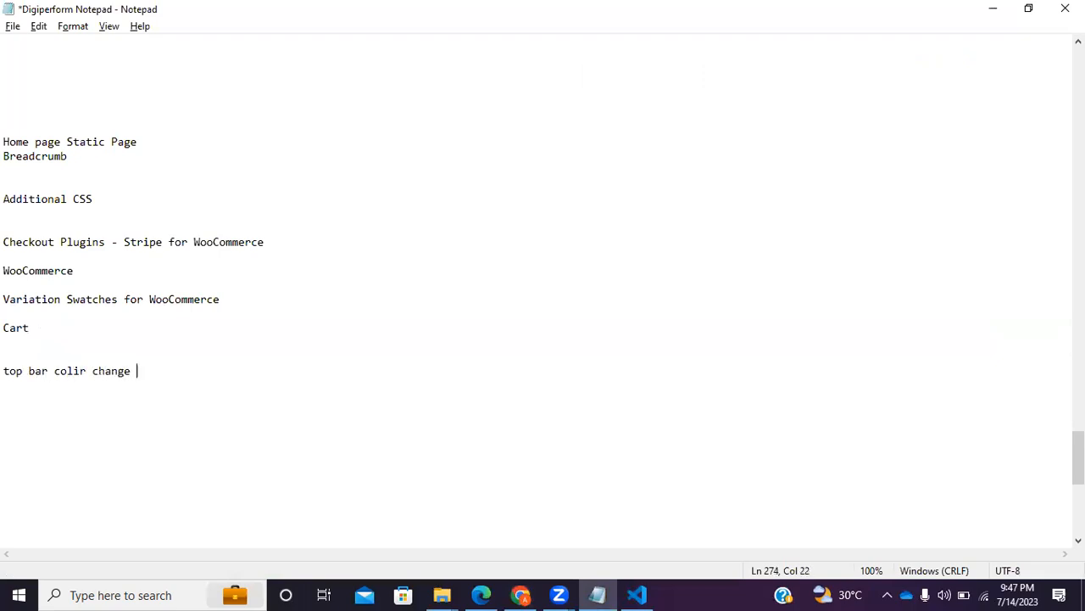
pyautogui.write('ge')
pyautogui.press('BackSpace')
pyautogui.press('BackSpace')
pyautogui.press('BackSpace')
pyautogui.press('BackSpace')
pyautogui.press('BackSpace')
pyautogui.press('BackSpace')
pyautogui.press('BackSpace')
pyautogui.press('BackSpace')
pyautogui.press('BackSpace')
pyautogui.press('BackSpace')
pyautogui.write('our change')
# Return to the browser and bring up the local WordPress site's Add Plugins page
pyautogui.hotkey('alt', 'Tab')
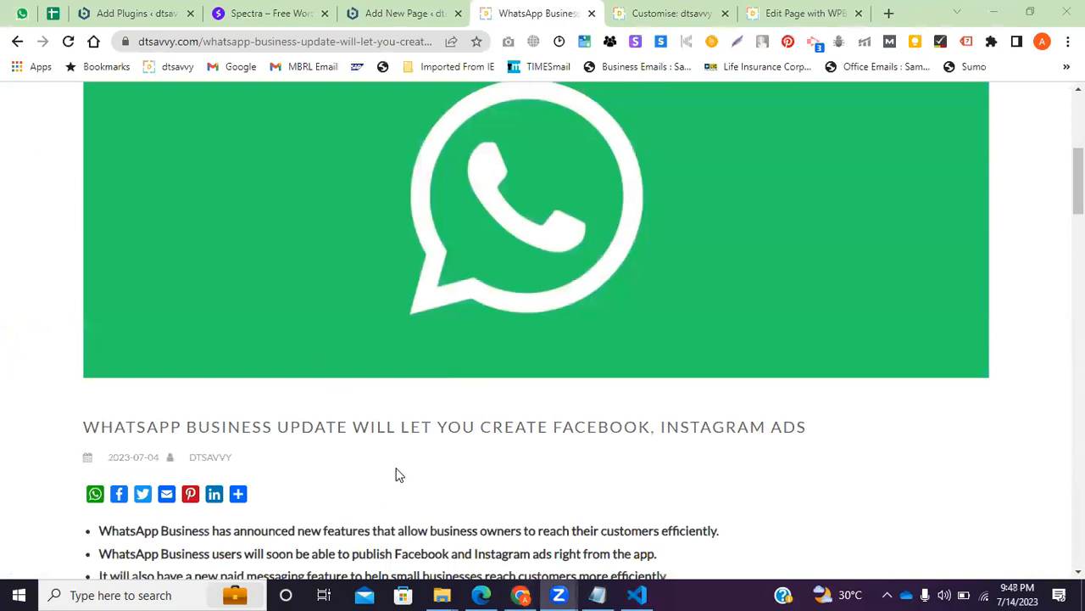
pyautogui.click(268, 11)
pyautogui.click(169, 10)
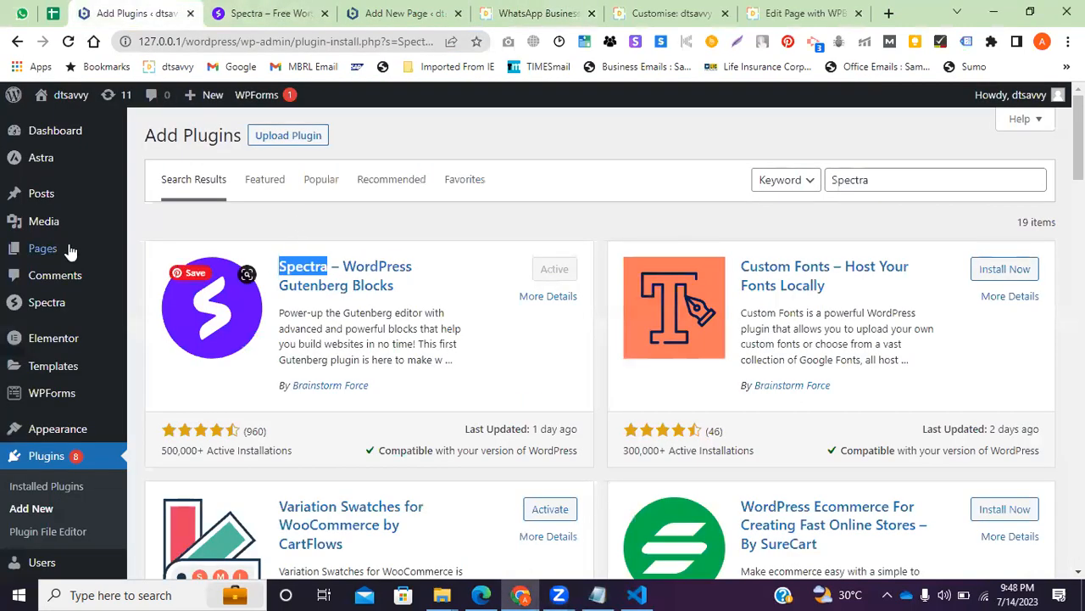